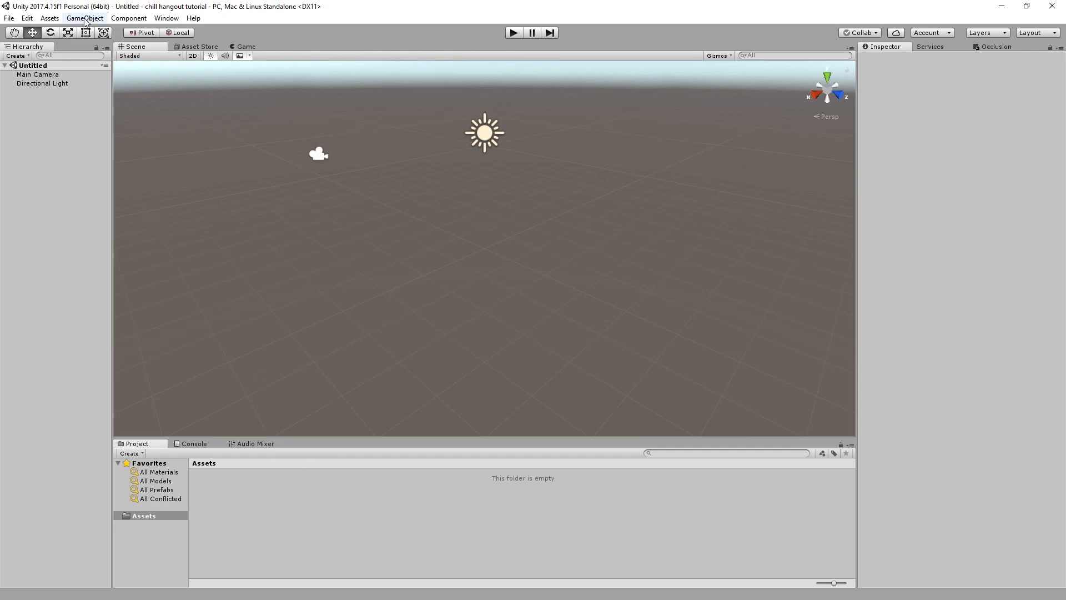
Open the Asset Store and search it for "probuilder"
left_click(197, 47)
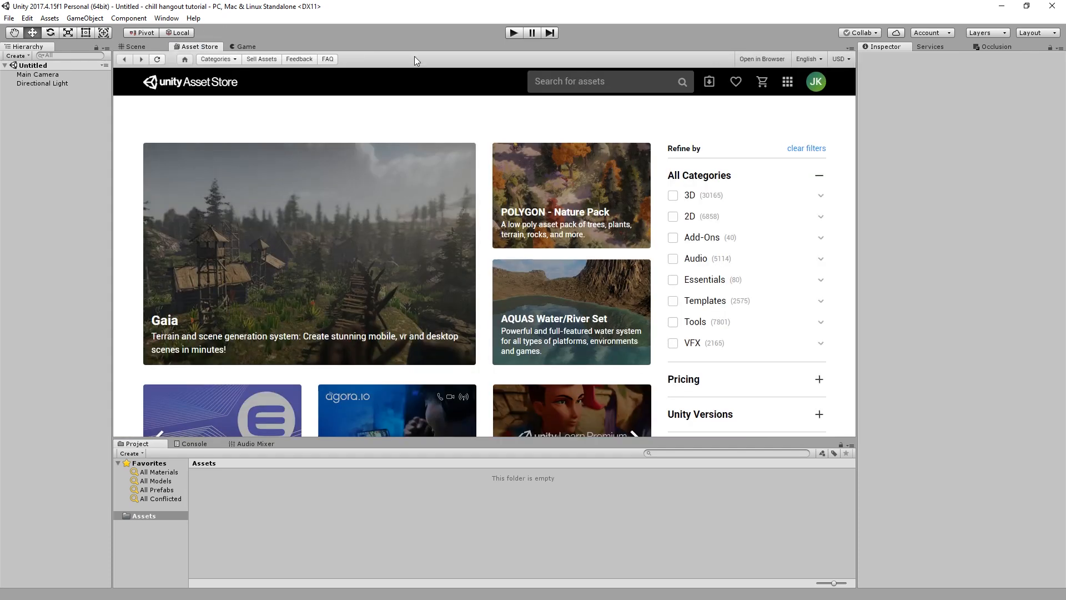
left_click(619, 89)
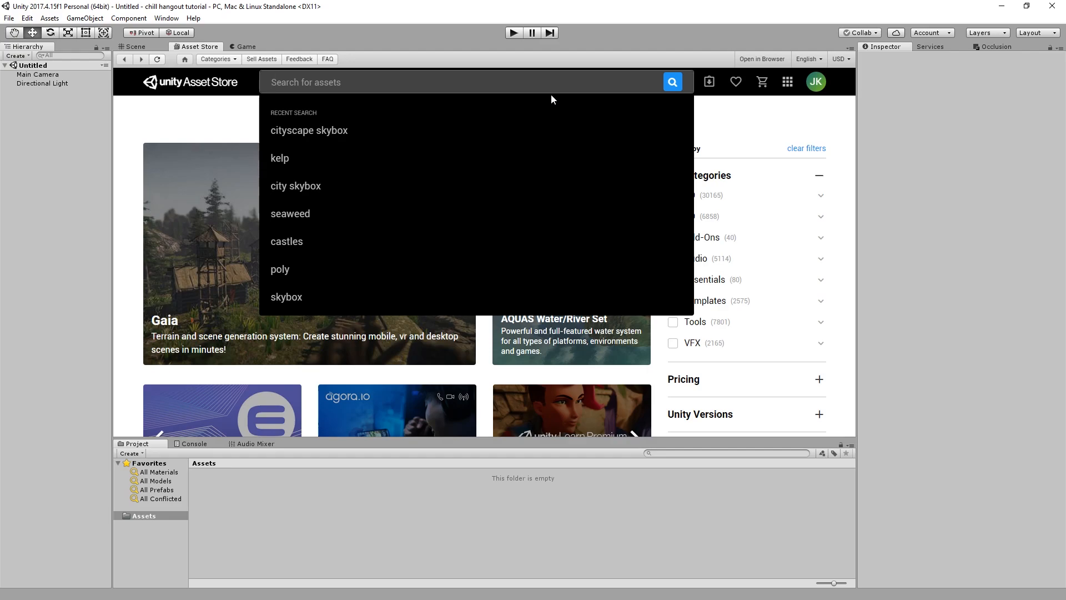
type("probuilder")
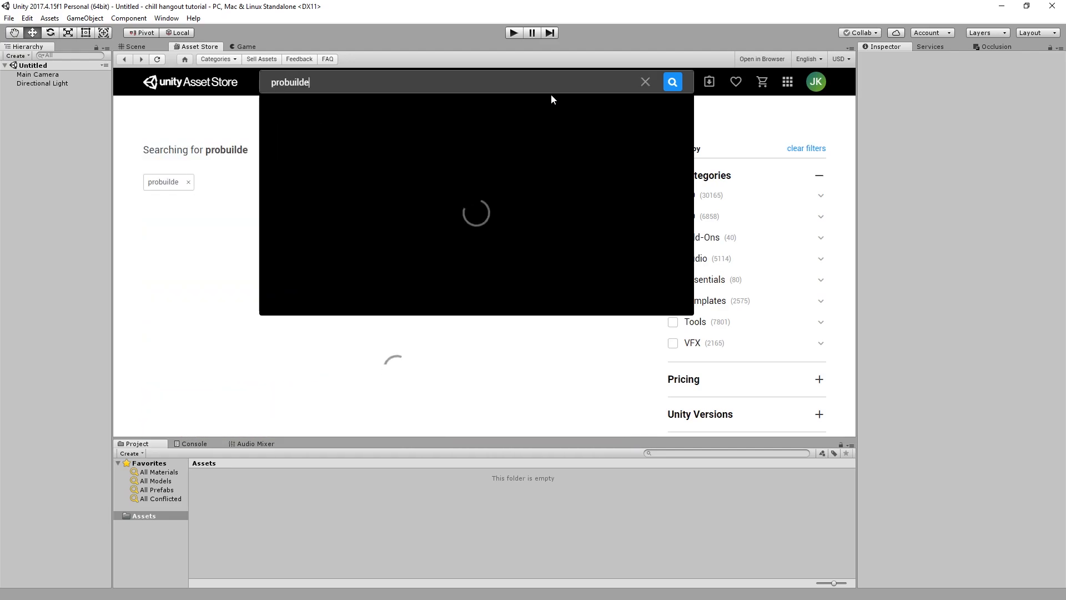
left_click(196, 132)
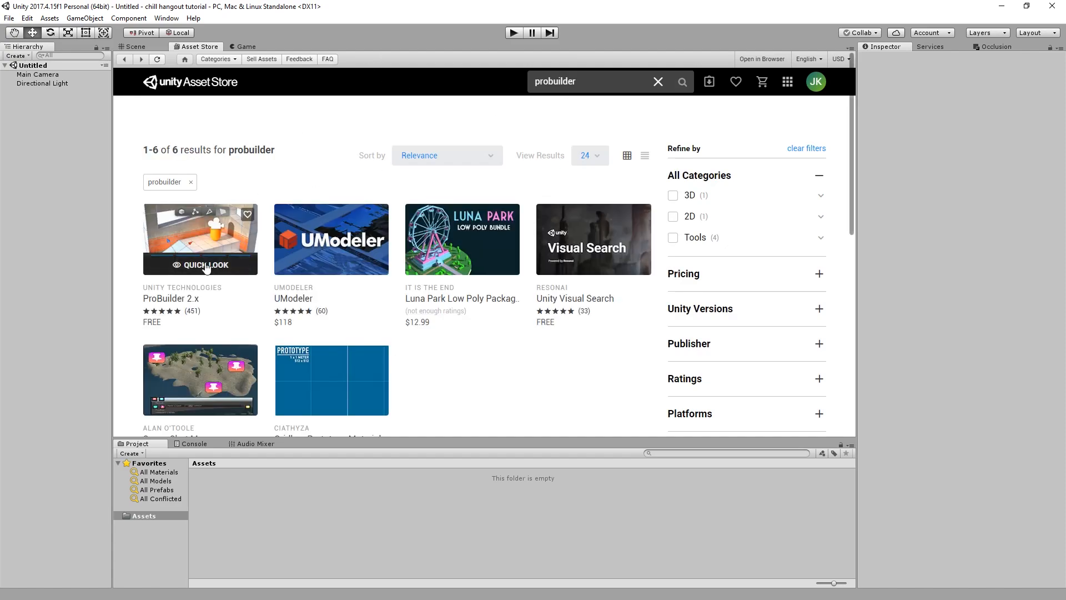
Import the complete ProBuilder 2.x package into the project and accept the automatic API update
left_click(205, 265)
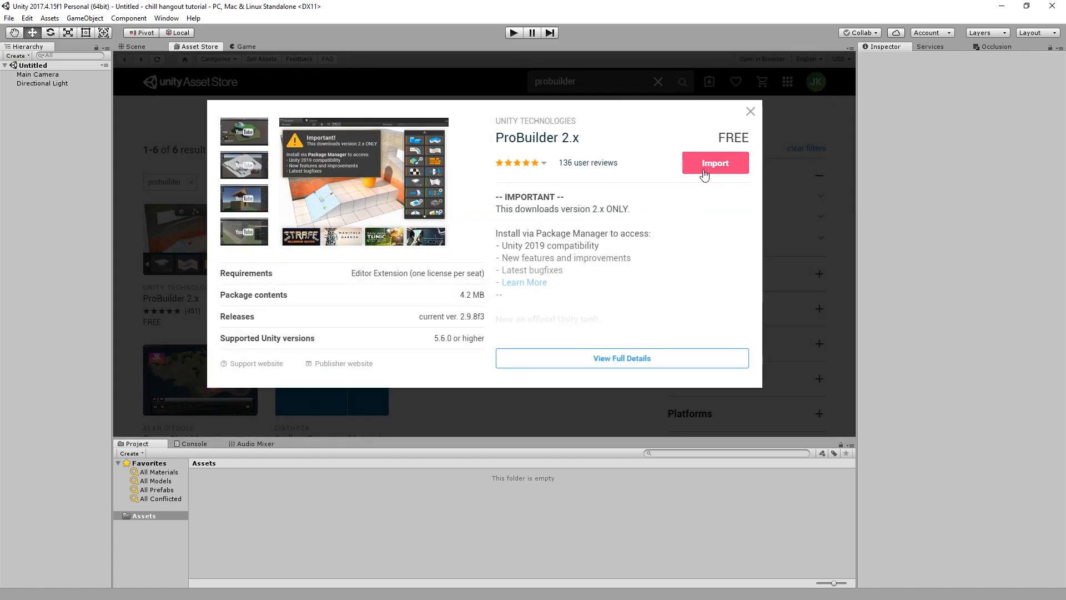
left_click(705, 174)
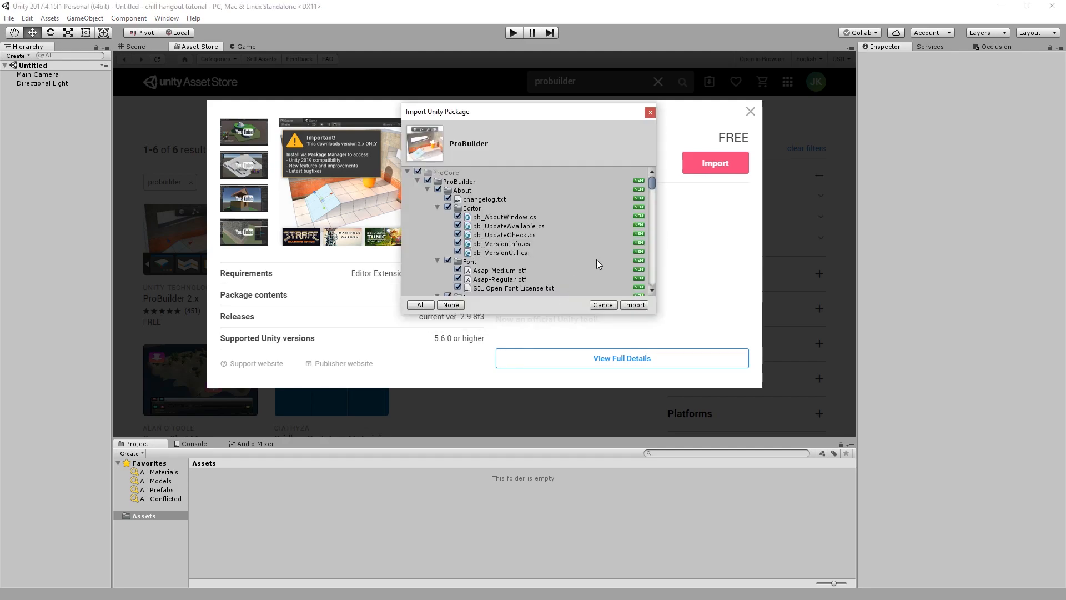
left_click(638, 306)
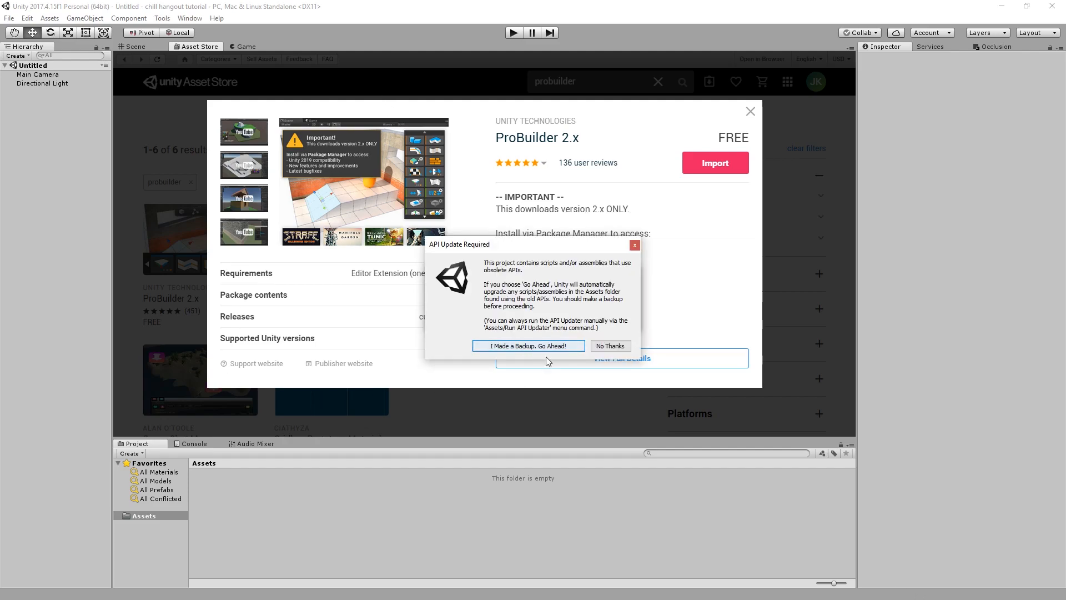
left_click(505, 347)
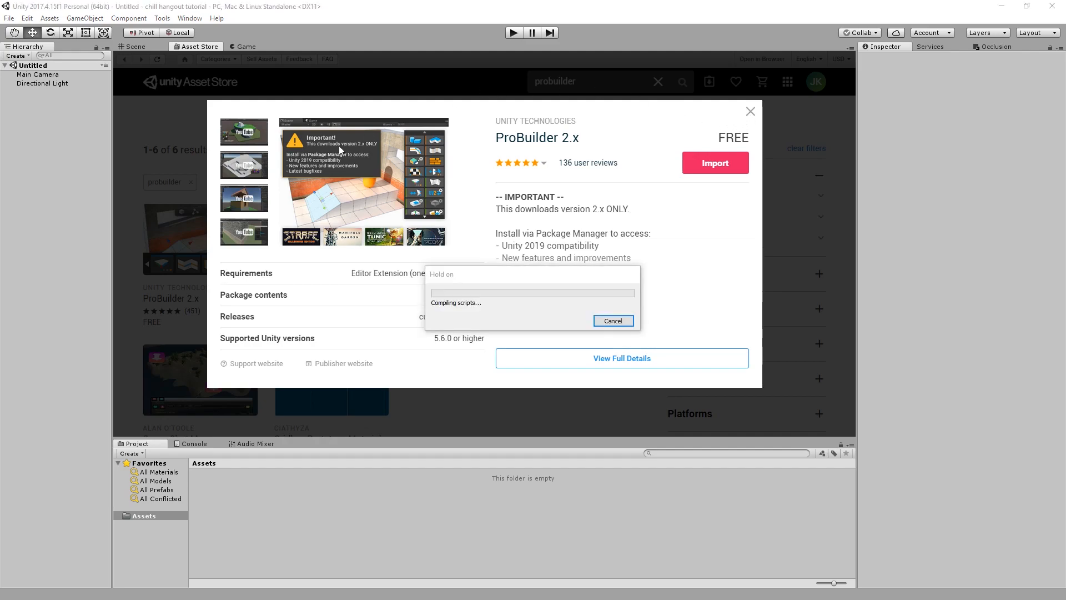
Search the Asset Store for "progrids"
left_click(544, 81)
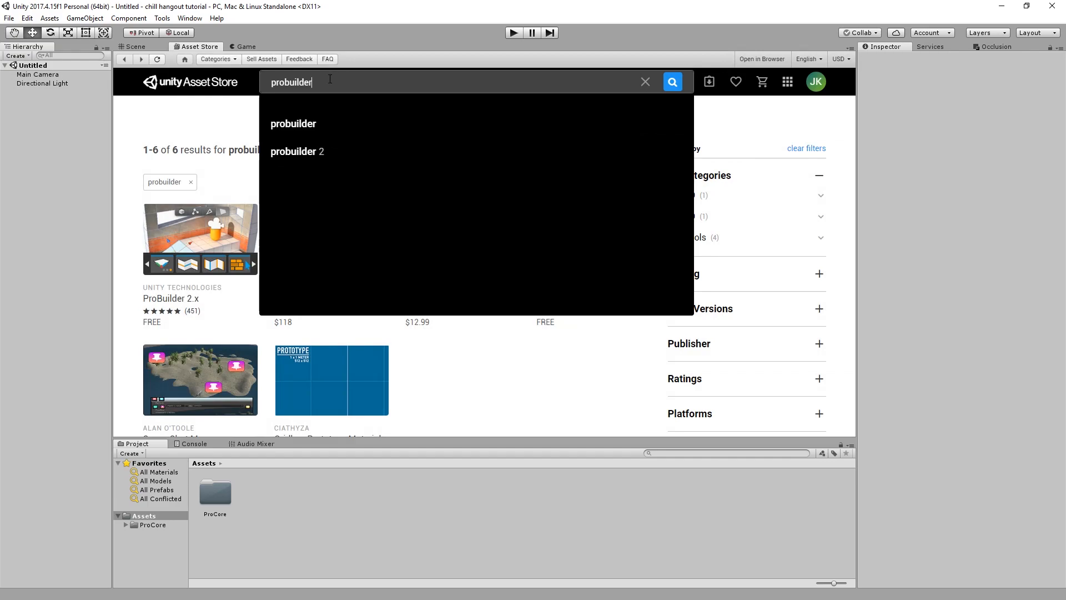
key("ctrl+a")
type("p")
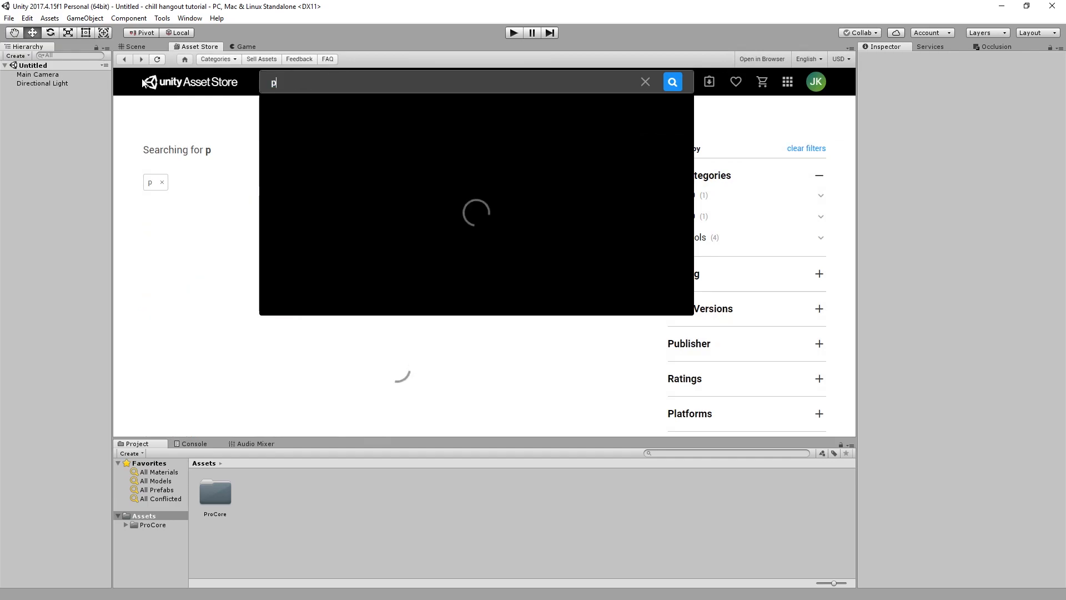
type("ro")
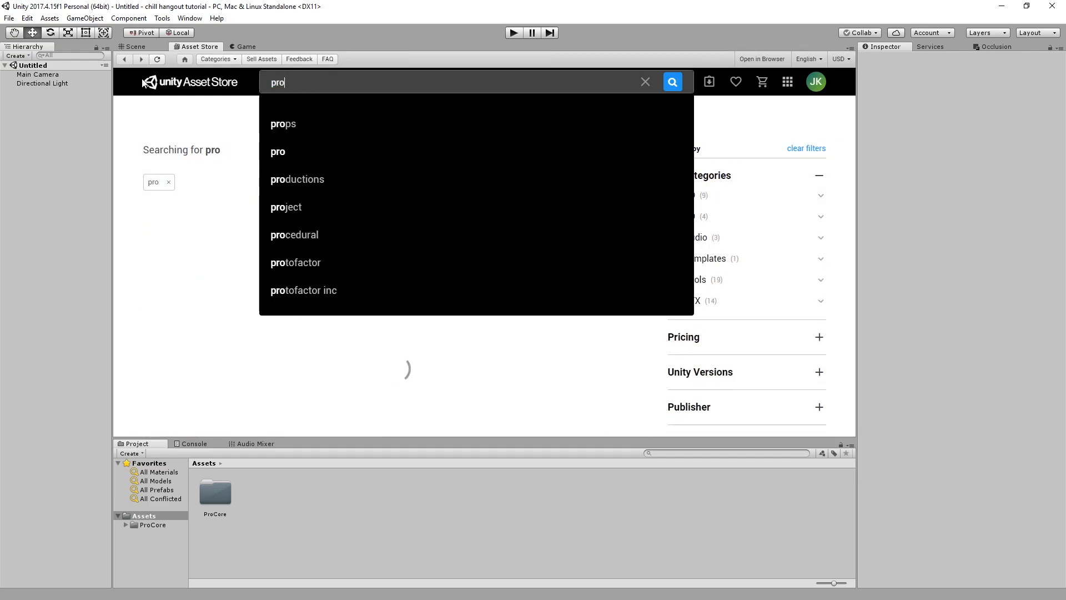
type("grids")
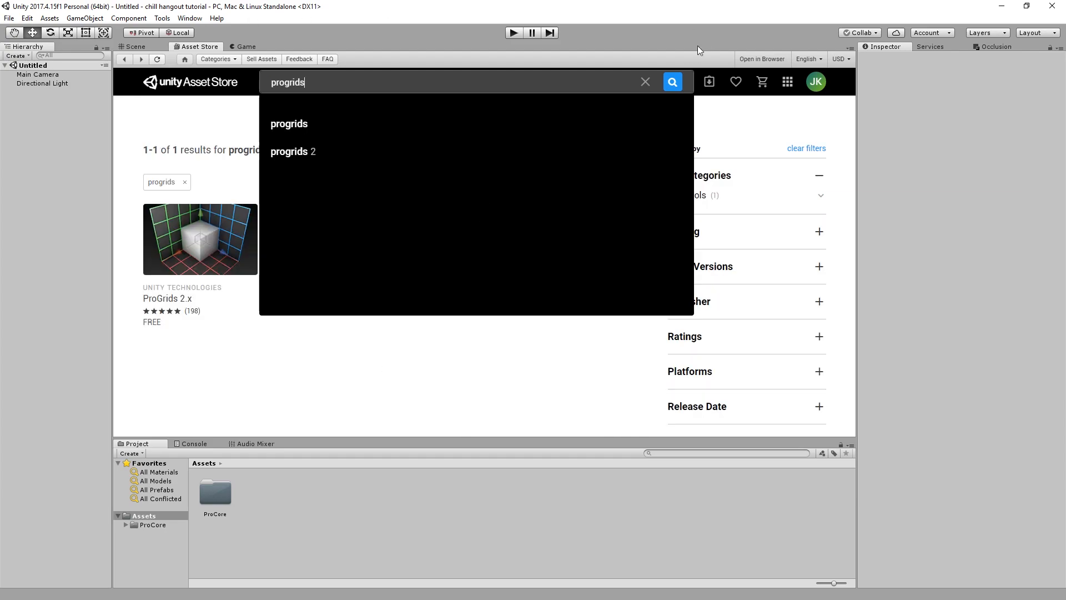
left_click(672, 83)
Import the complete ProGrids 2.x package into the project
left_click(195, 217)
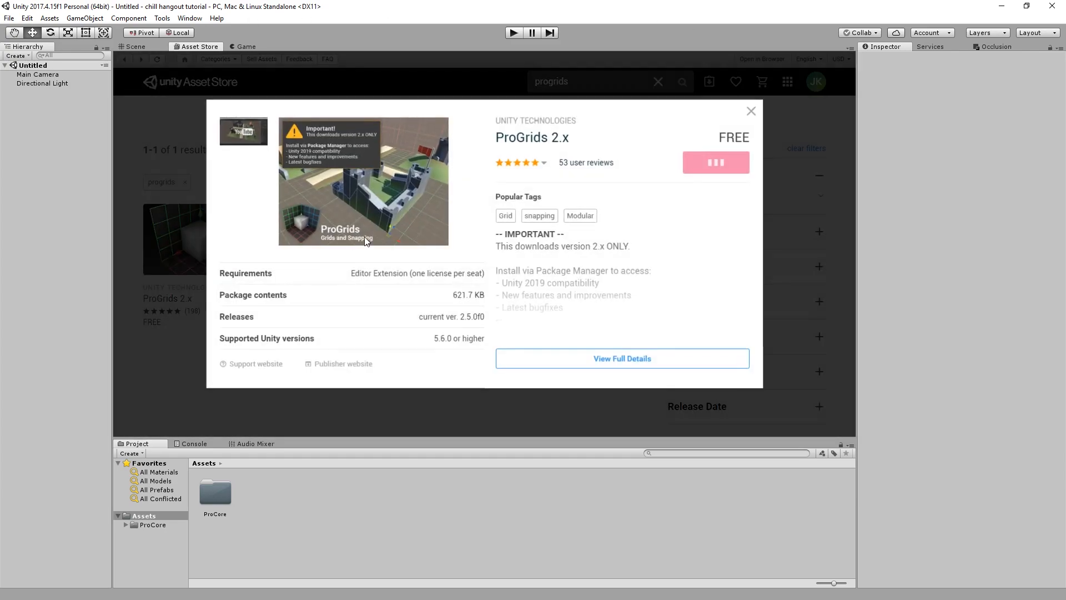
left_click(717, 165)
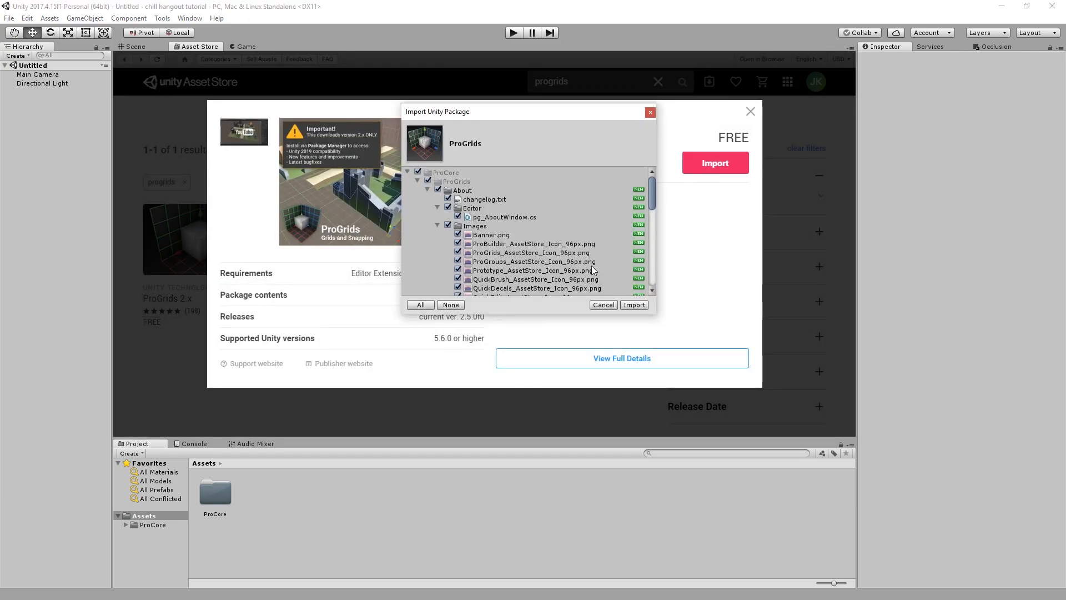
left_click(644, 305)
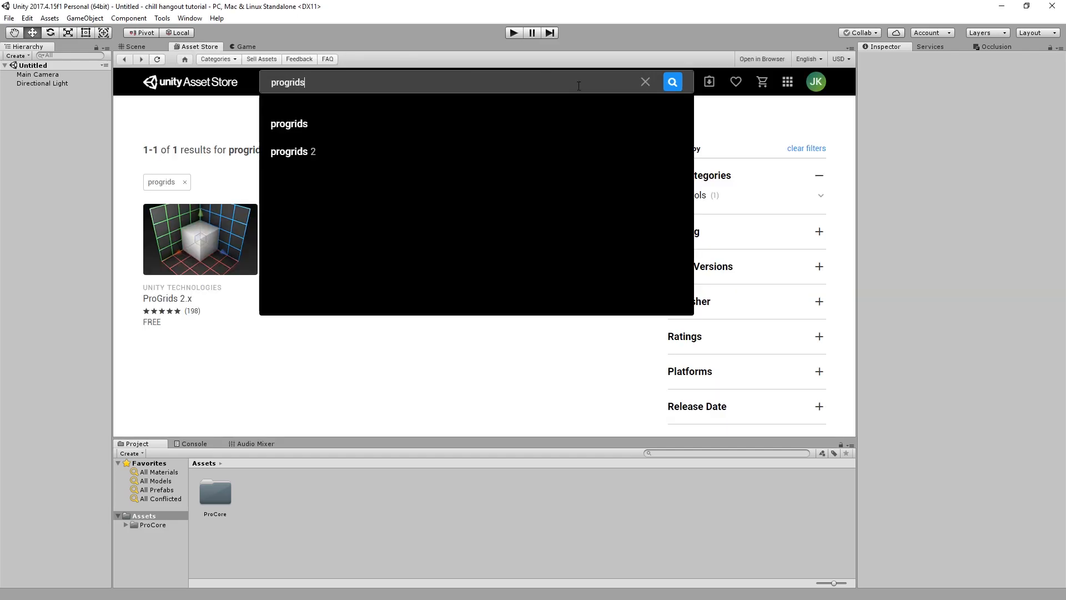
Search the Asset Store for "polybrush"
type("pol")
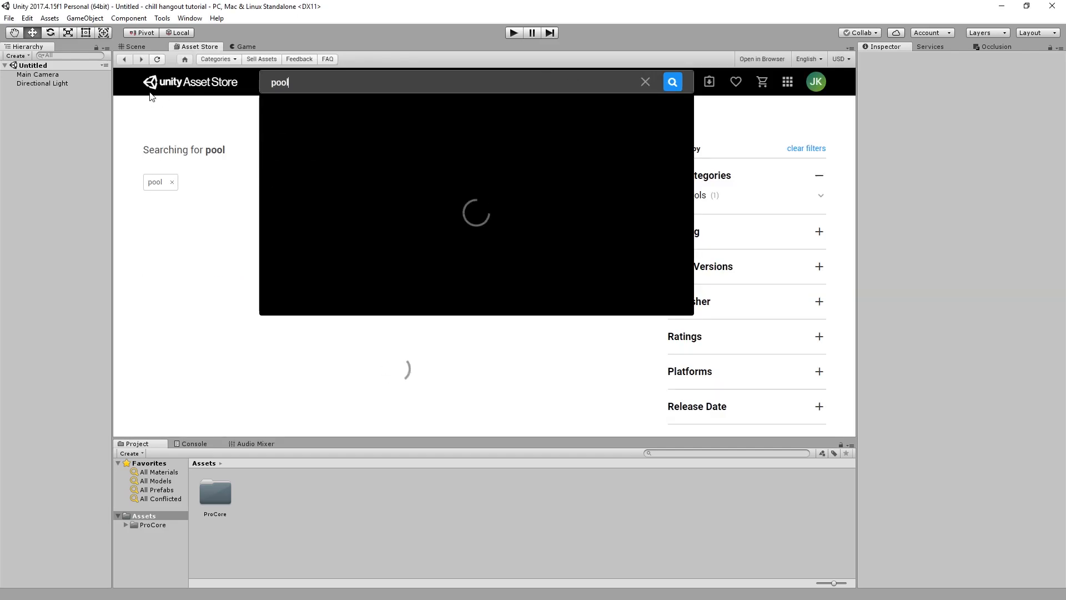
type("ybrish")
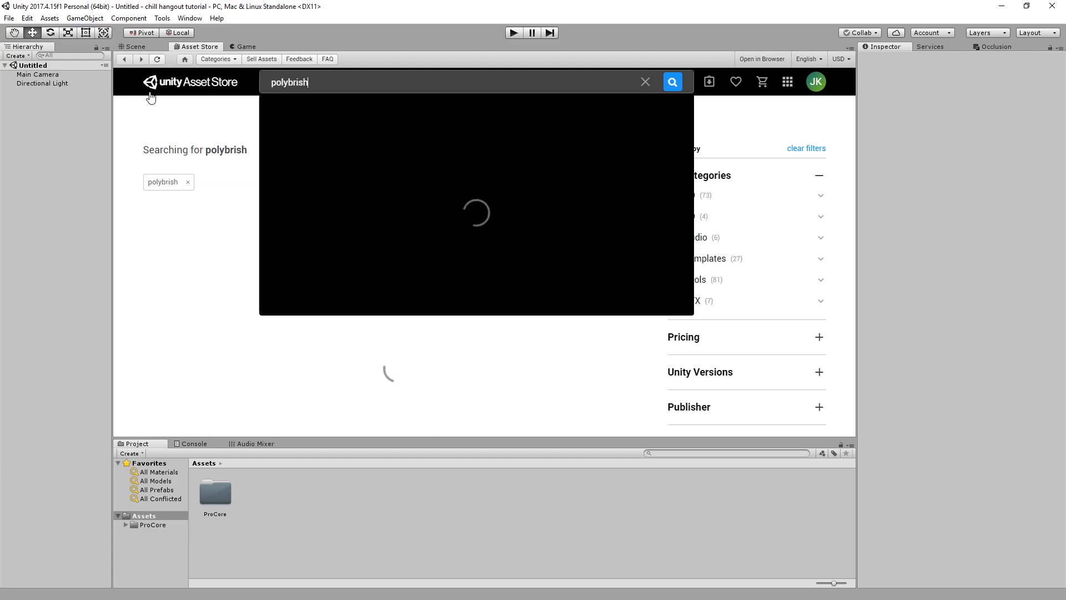
key("BackSpace")
key("BackSpace")
type("ush")
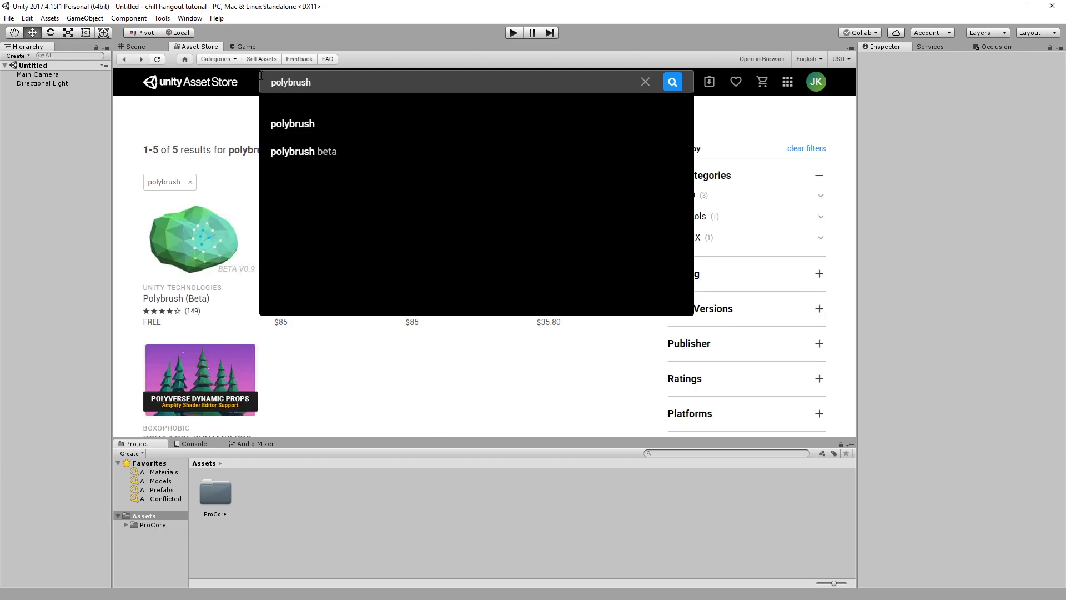
key("Return")
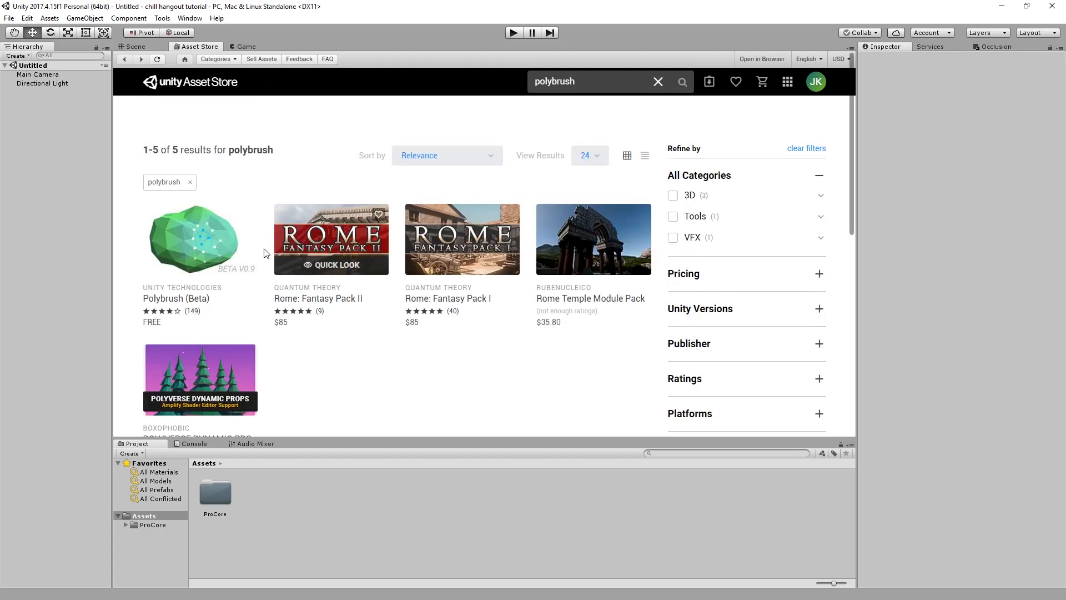
Import the Polybrush (Beta) package and return to the Scene view
left_click(200, 263)
left_click(730, 173)
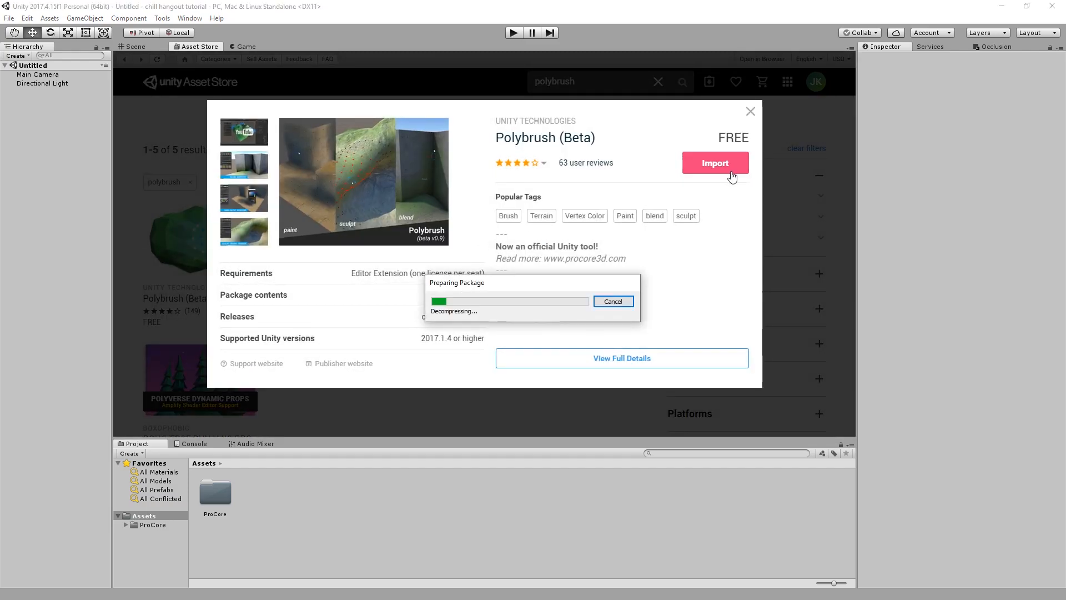
left_click(155, 48)
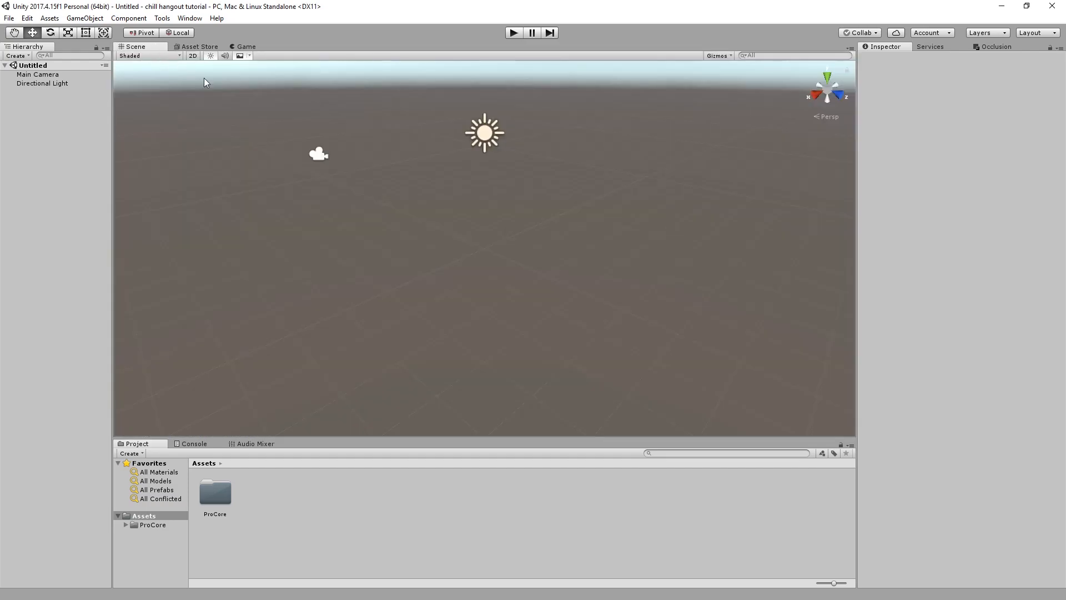
Import the complete VRCSDK-2019.07.31.13.58_Public package from the VRCSDK folder in VRCHAT SDK WORLDS into the project's assets
right_click_drag(395, 214, 446, 279)
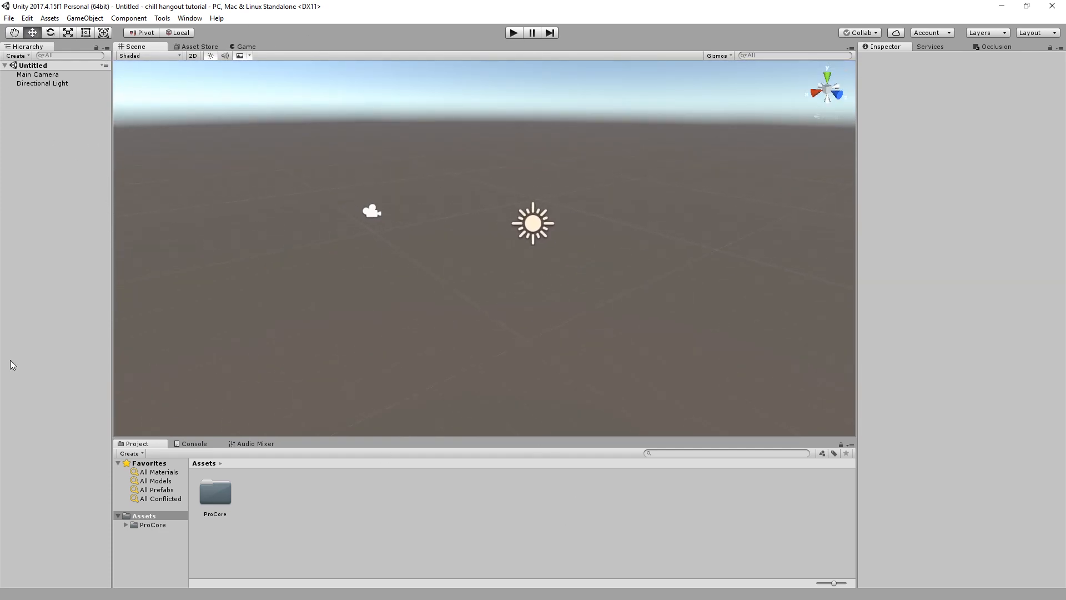
scroll(359, 371, "up", 1)
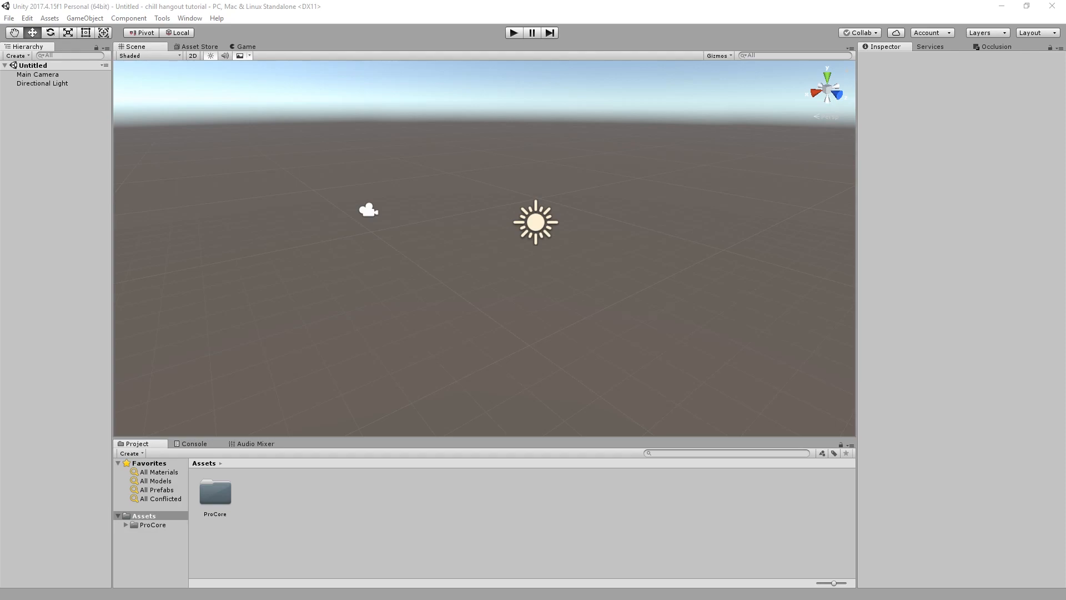
left_click_drag(0, 155, 884, 77)
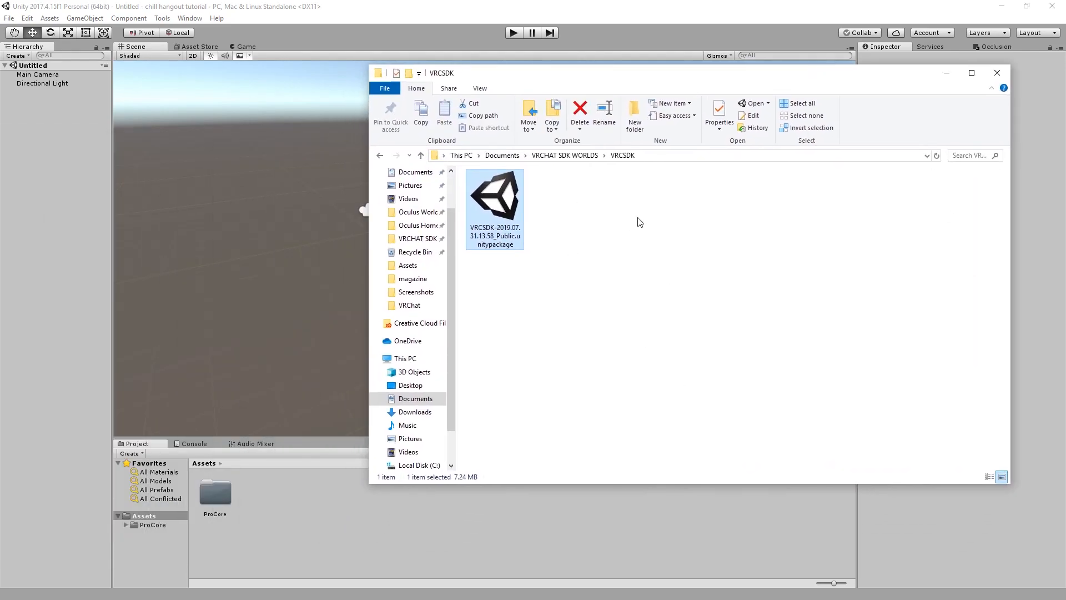
left_click_drag(476, 222, 385, 520)
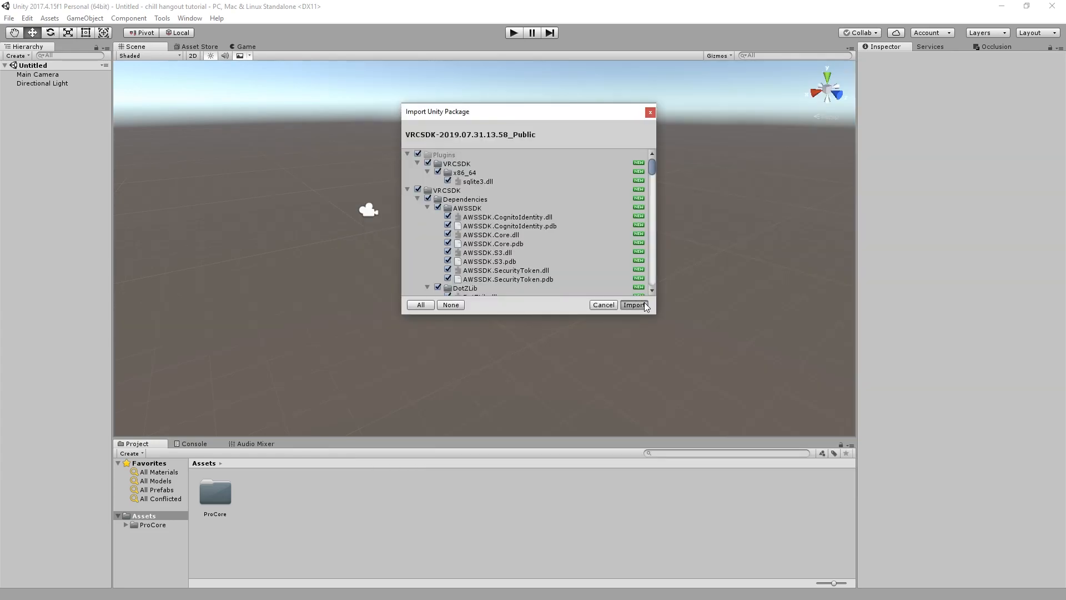
left_click(644, 305)
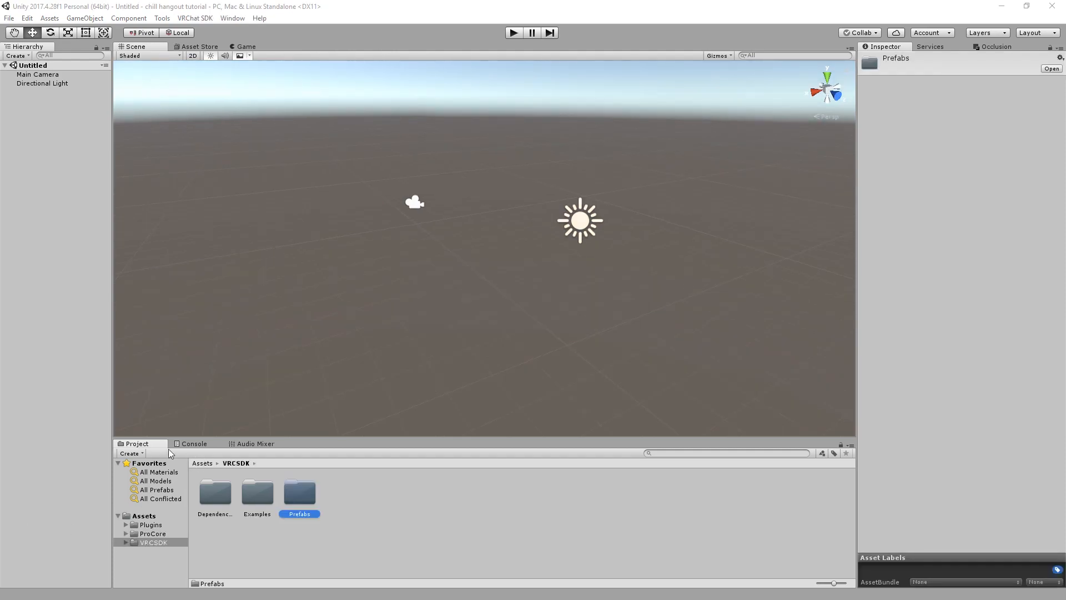
left_click(356, 489)
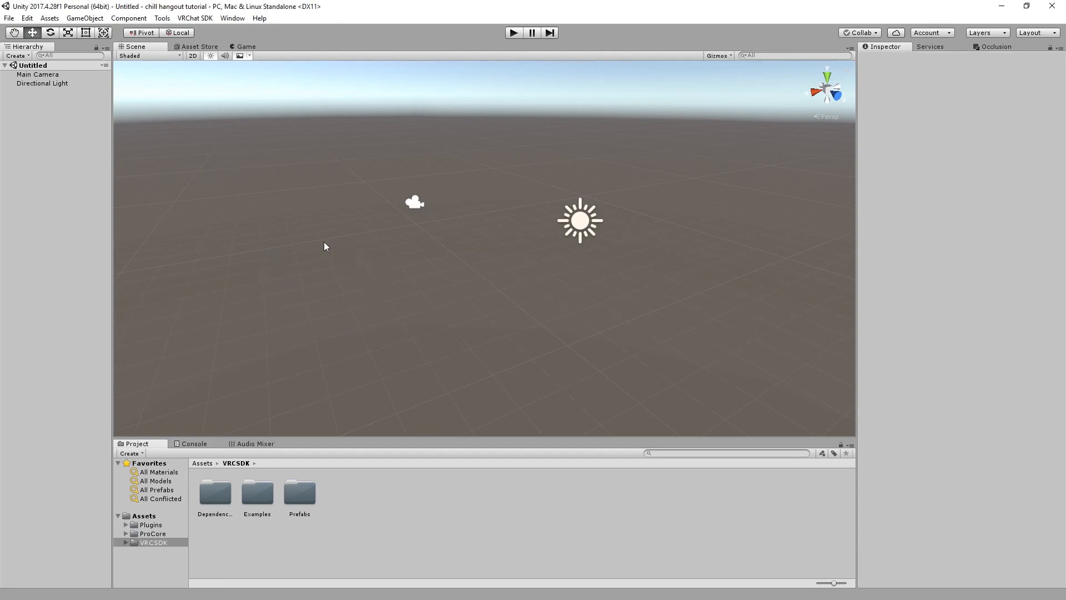
mouse_move(544, 317)
right_mouse_down()
mouse_move(405, 269)
mouse_move(534, 309)
right_mouse_up()
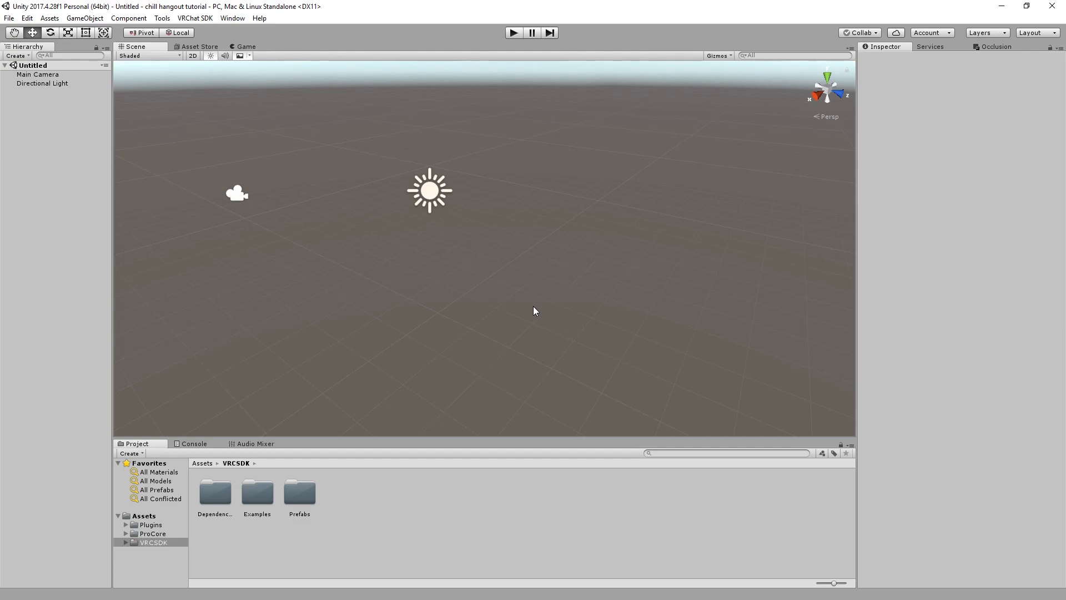
right_click_drag(533, 309, 378, 242)
key("Left")
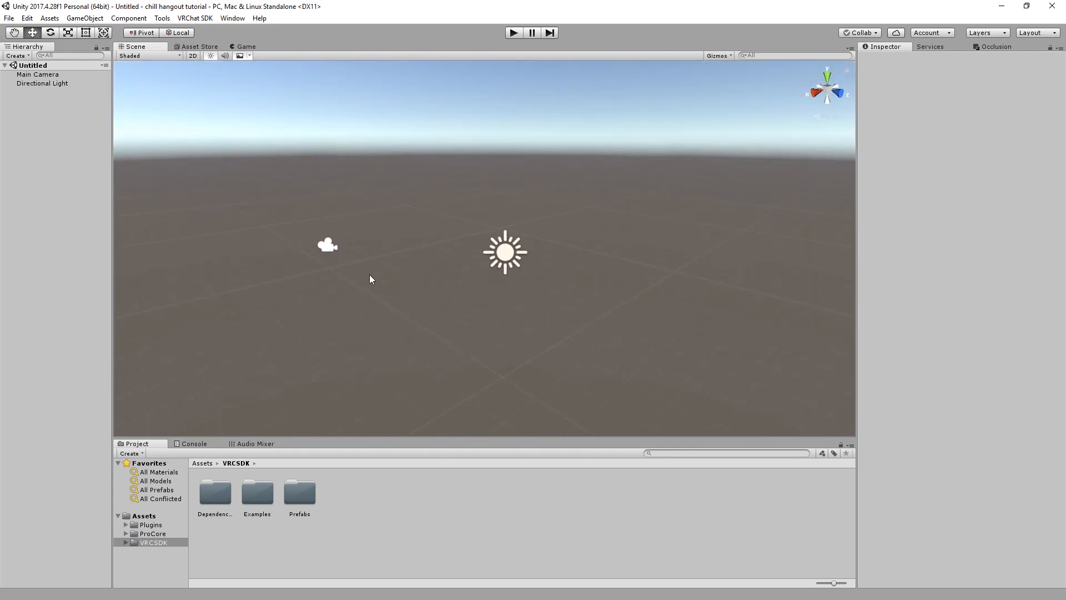
right_click_drag(405, 376, 441, 333)
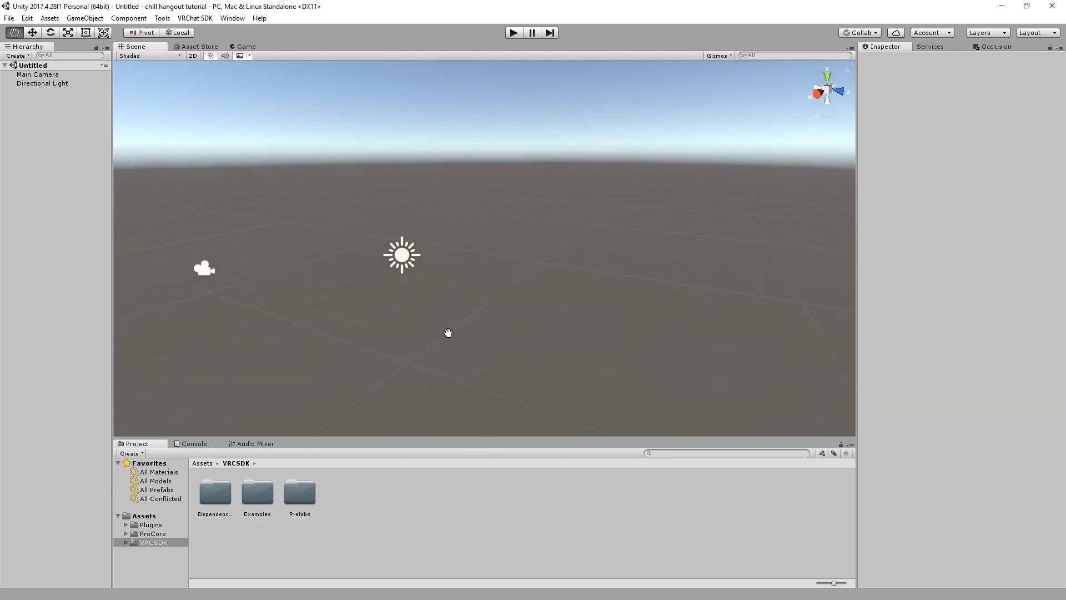
middle_click_drag(442, 333, 497, 299)
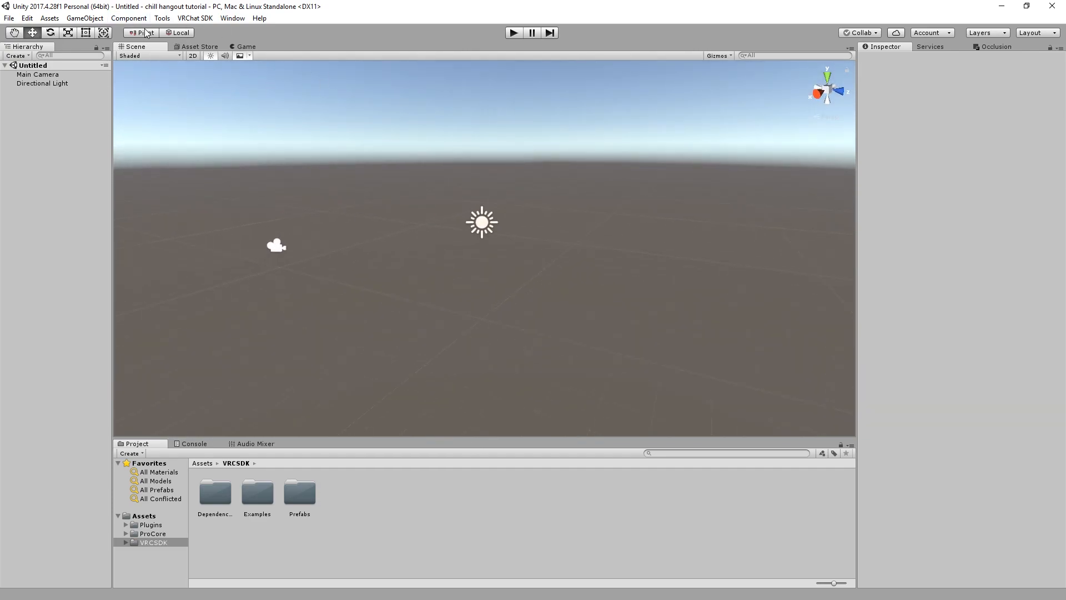
Open the ProBuilder window and dock it between the Scene view and the Inspector
left_click(232, 17)
mouse_move(167, 21)
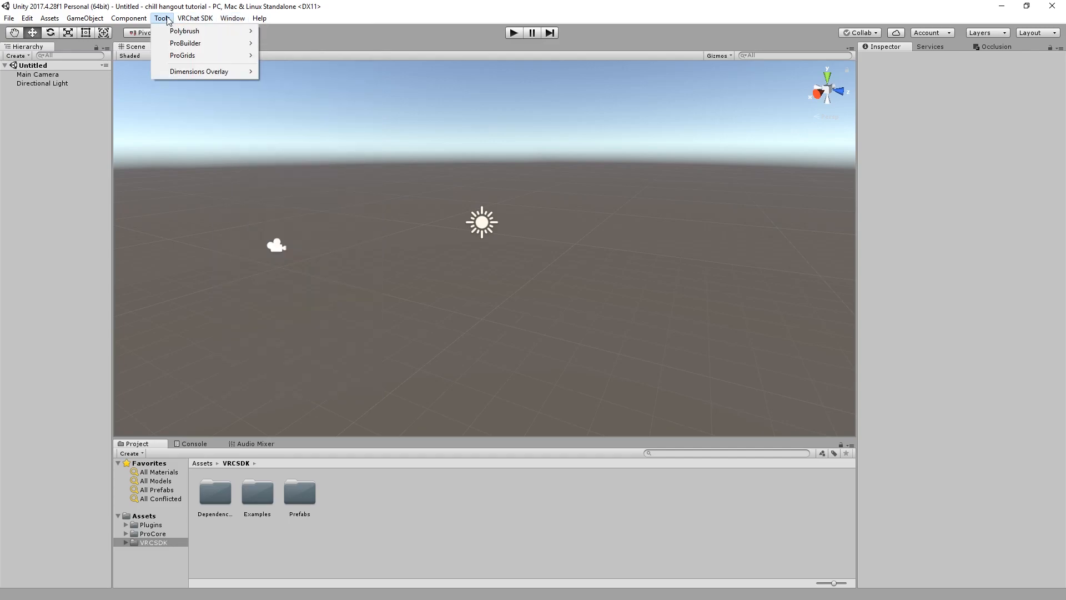
mouse_move(202, 44)
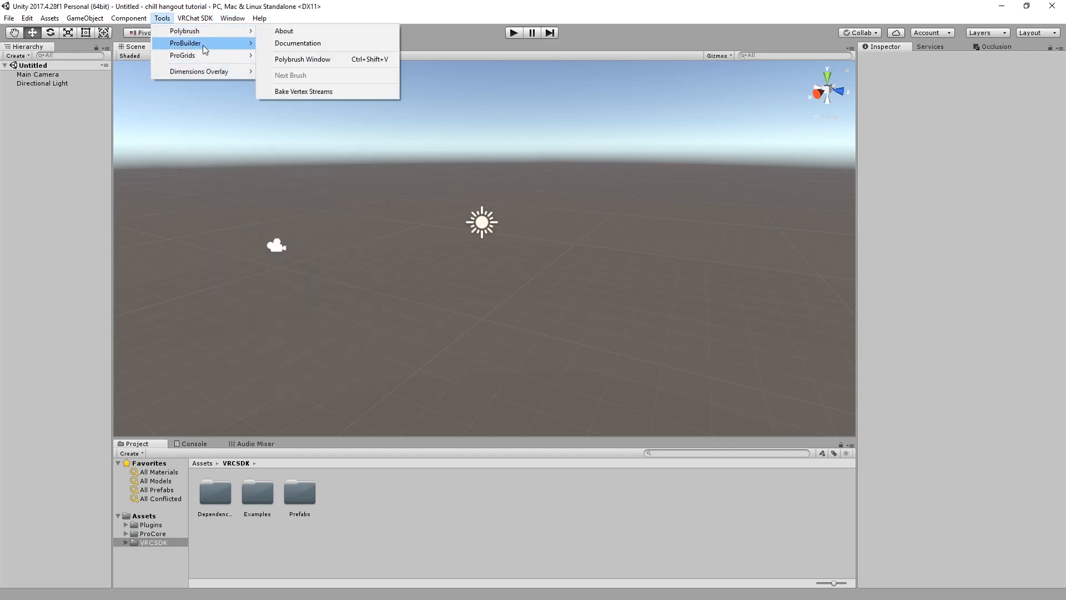
left_click(300, 87)
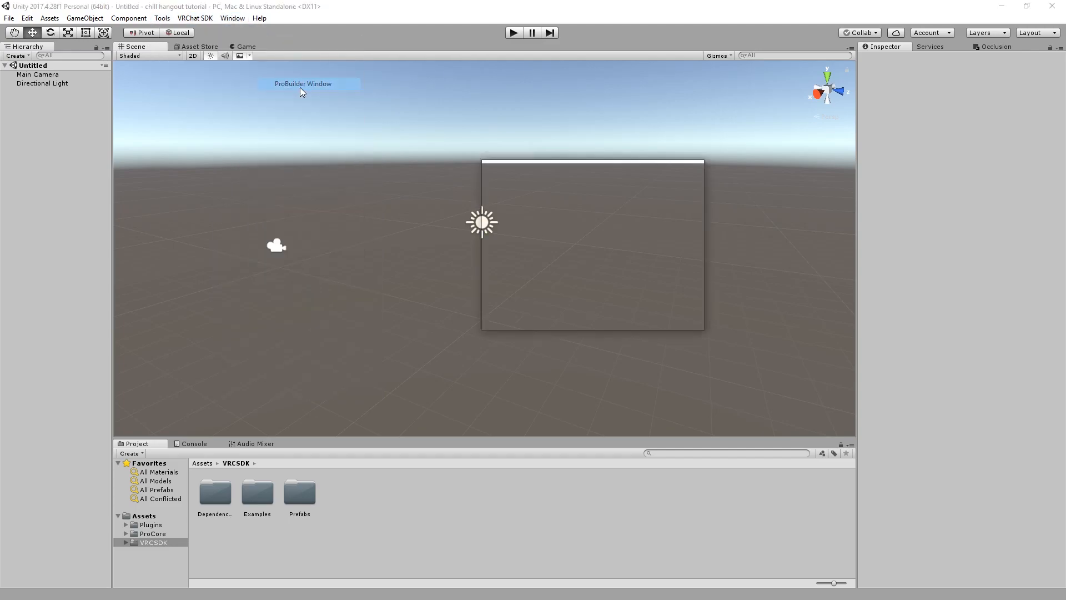
left_click_drag(501, 173, 905, 242)
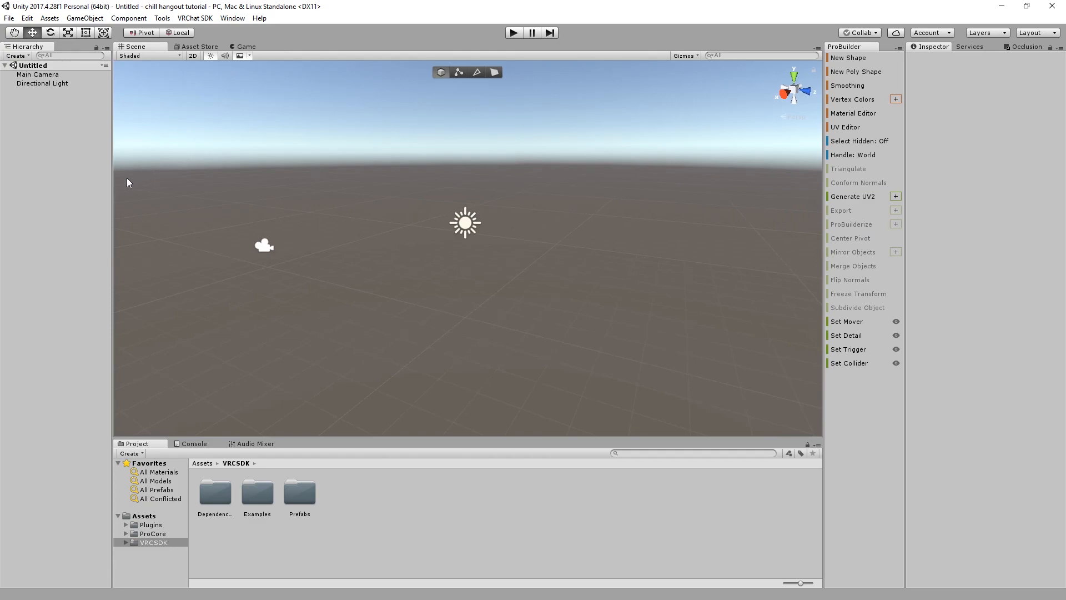
right_click_drag(314, 250, 409, 284)
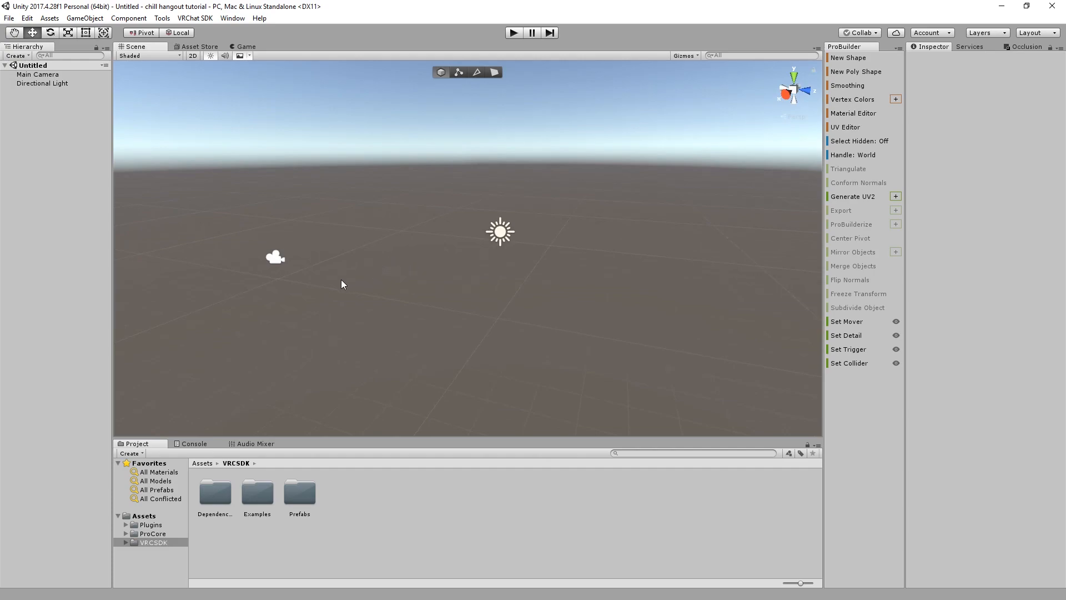
left_click(162, 18)
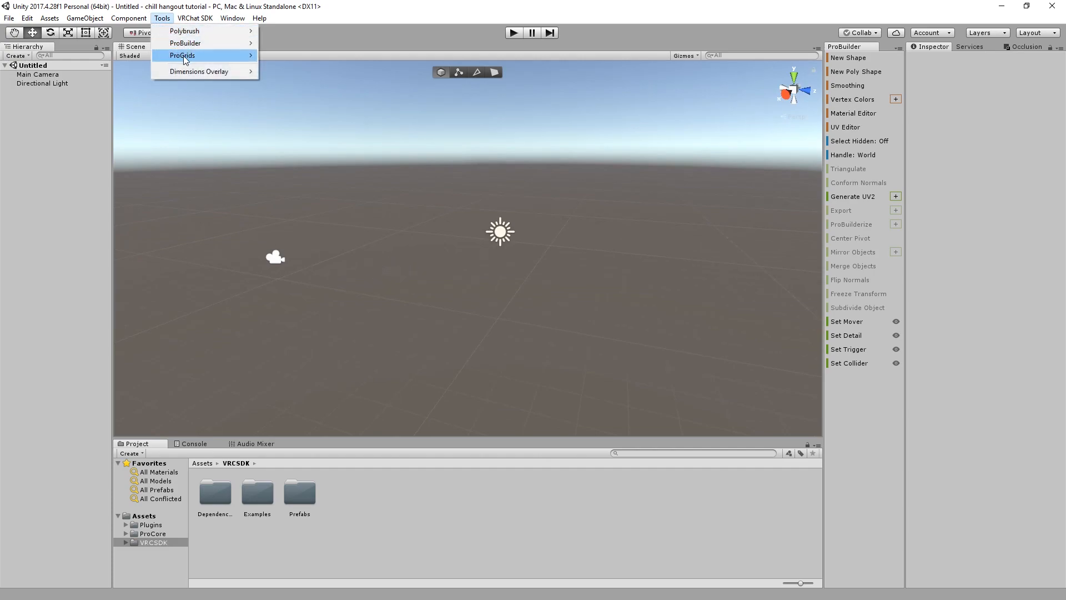
mouse_move(185, 58)
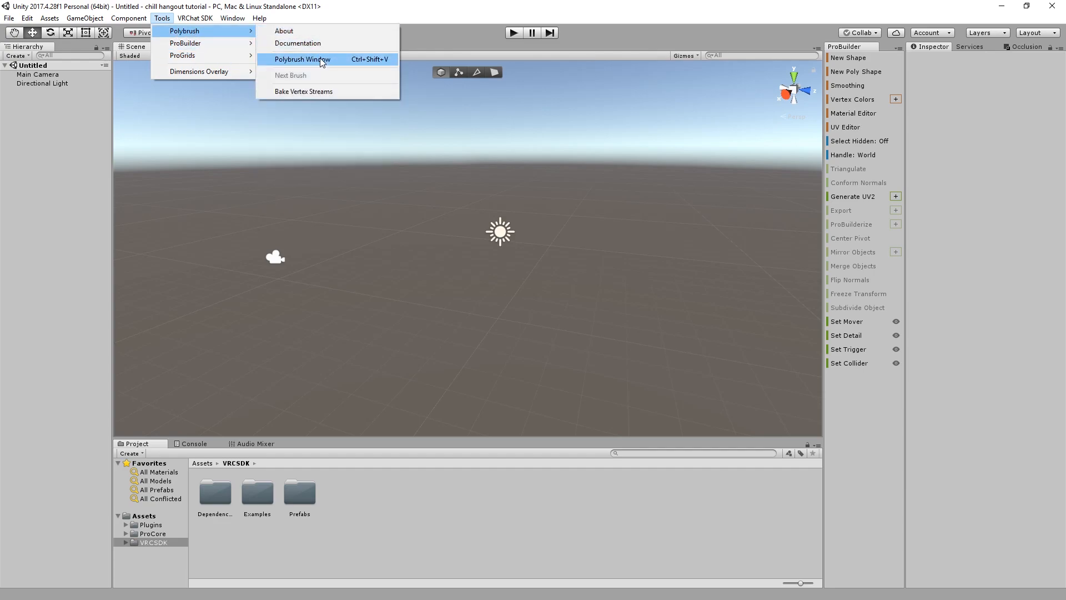
left_click(394, 30)
Build a 1 × 1 × 1 ProBuilder cube with the Shape Tool
mouse_move(407, 283)
right_mouse_down()
mouse_move(431, 299)
mouse_move(422, 298)
right_mouse_up()
left_click(846, 59)
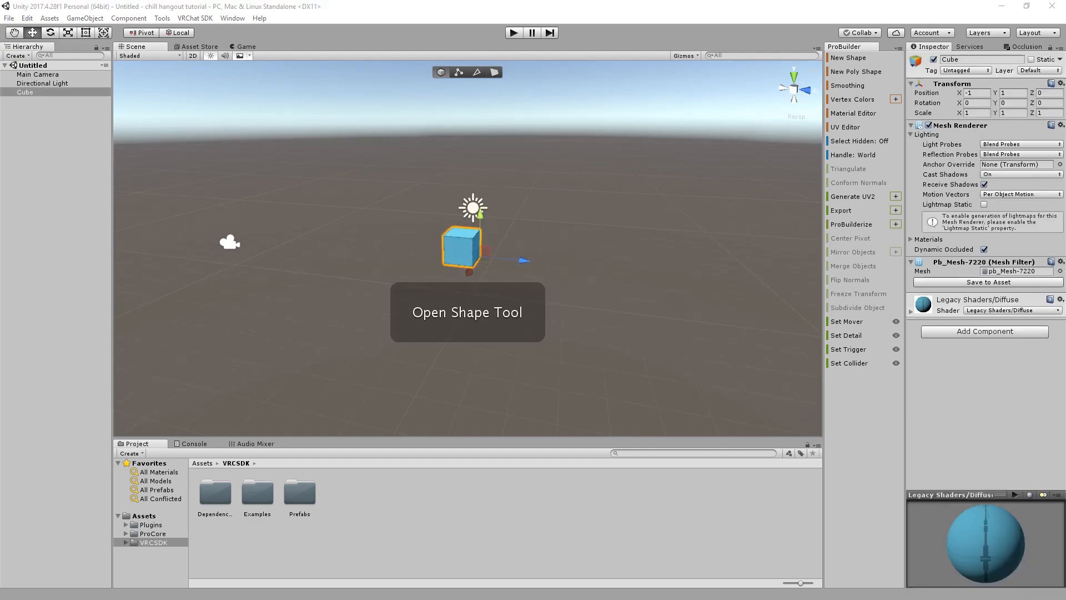
left_click_drag(439, 152, 247, 167)
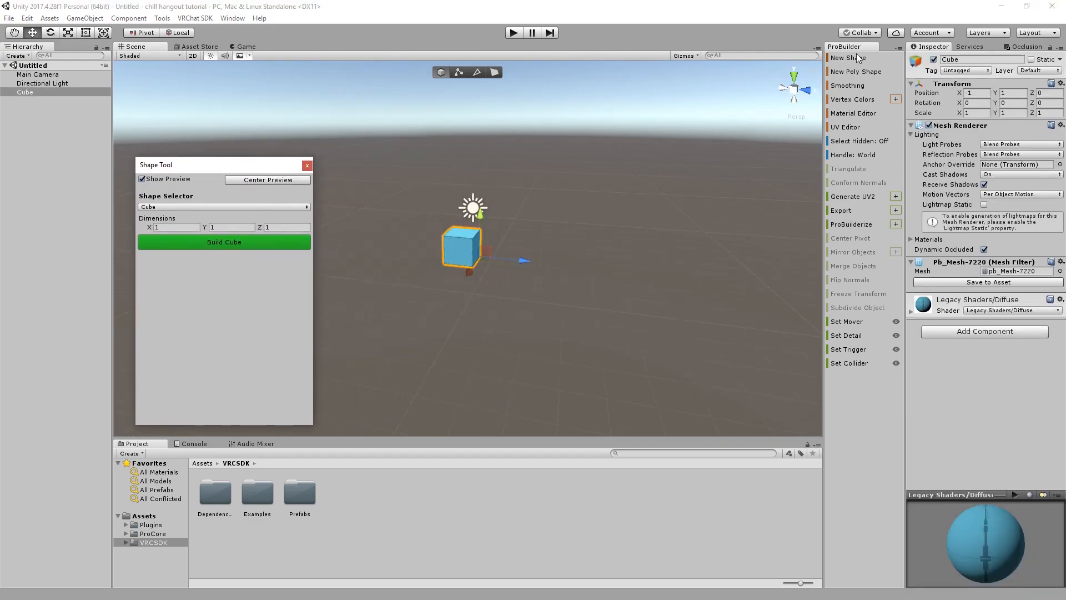
left_click(189, 244)
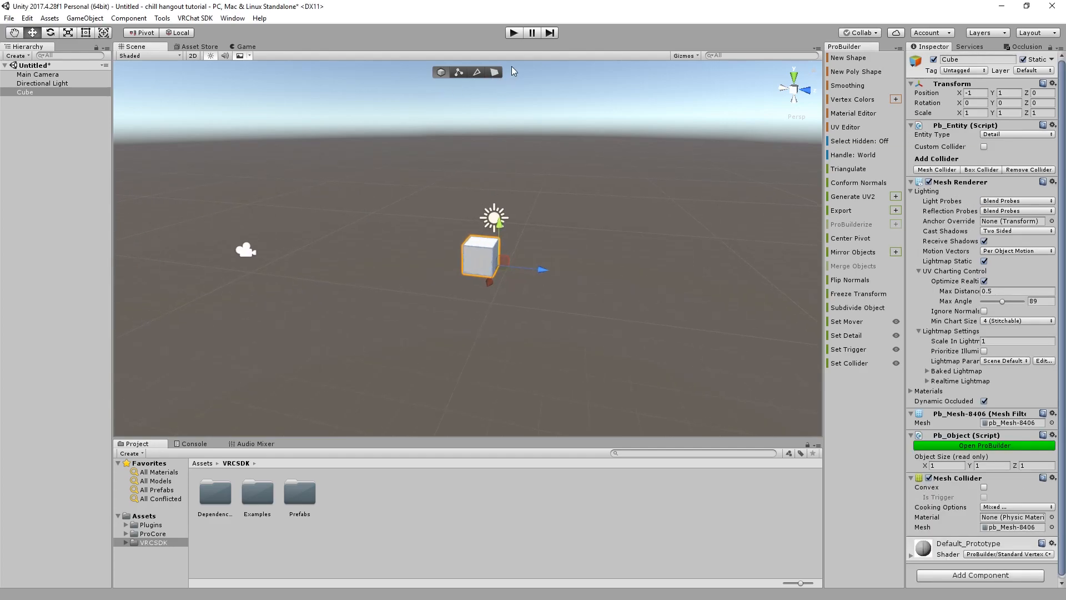
left_click(489, 75)
middle_click_drag(440, 168, 402, 208)
left_click(438, 76)
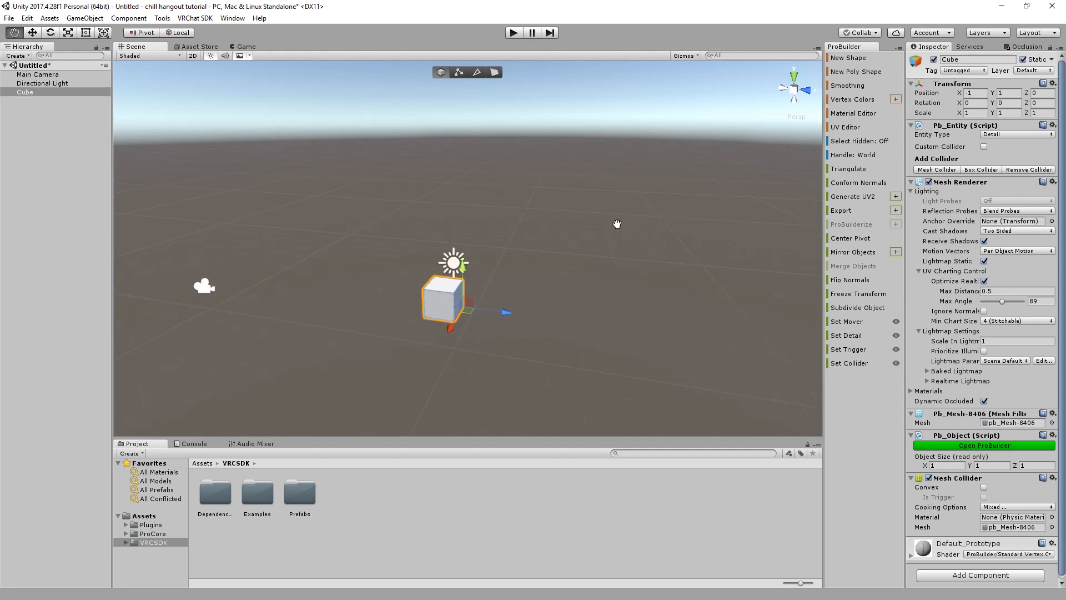
middle_click_drag(617, 226, 643, 192)
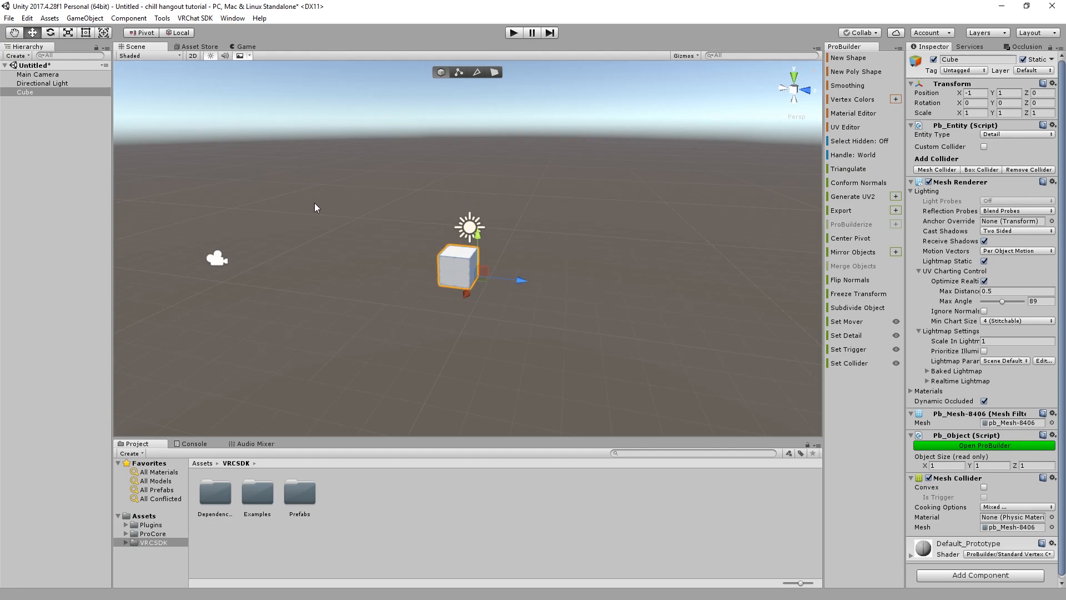
middle_click_drag(372, 232, 410, 211)
right_click_drag(381, 238, 411, 226)
scroll(411, 227, "up", 3)
middle_click_drag(410, 226, 459, 214)
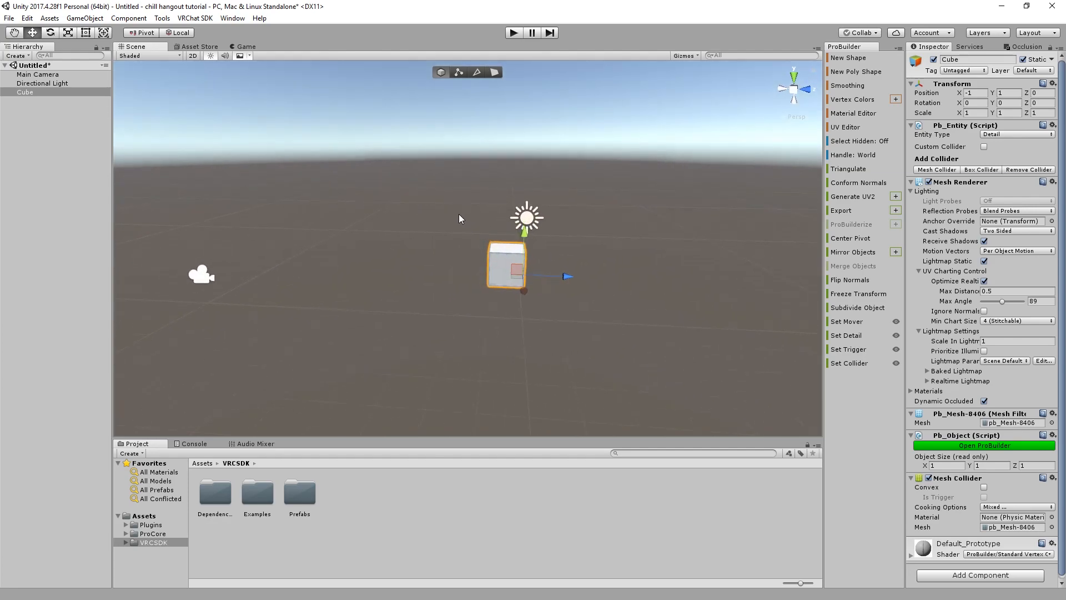
right_click_drag(438, 231, 448, 223)
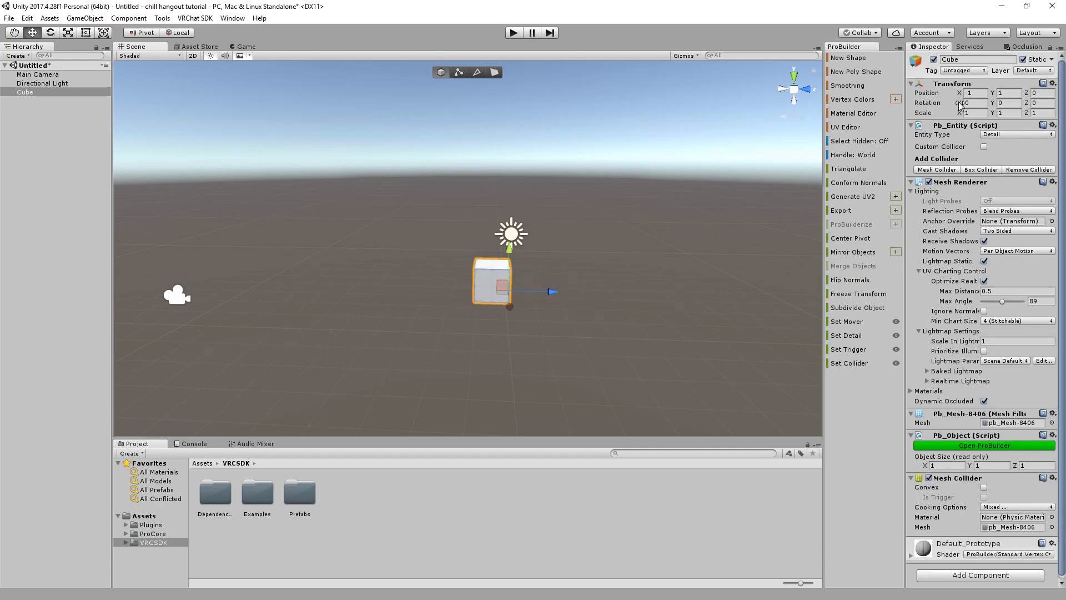
Set the cube's position to 0, 0, 0
left_click(978, 92)
type("0")
key("Tab")
type("0")
key("Tab")
type("0")
In face selection mode, lower the cube's top face to flatten it into a slab about 0.12 units high
middle_click_drag(525, 331, 431, 239)
scroll(430, 239, "up", 2)
left_click_drag(429, 243, 526, 159, "alt")
left_click(494, 72)
left_click(527, 247)
mouse_move(527, 247)
left_mouse_down("alt")
mouse_move(530, 218)
mouse_move(530, 260)
left_mouse_up("alt")
right_click_drag(447, 284, 526, 254)
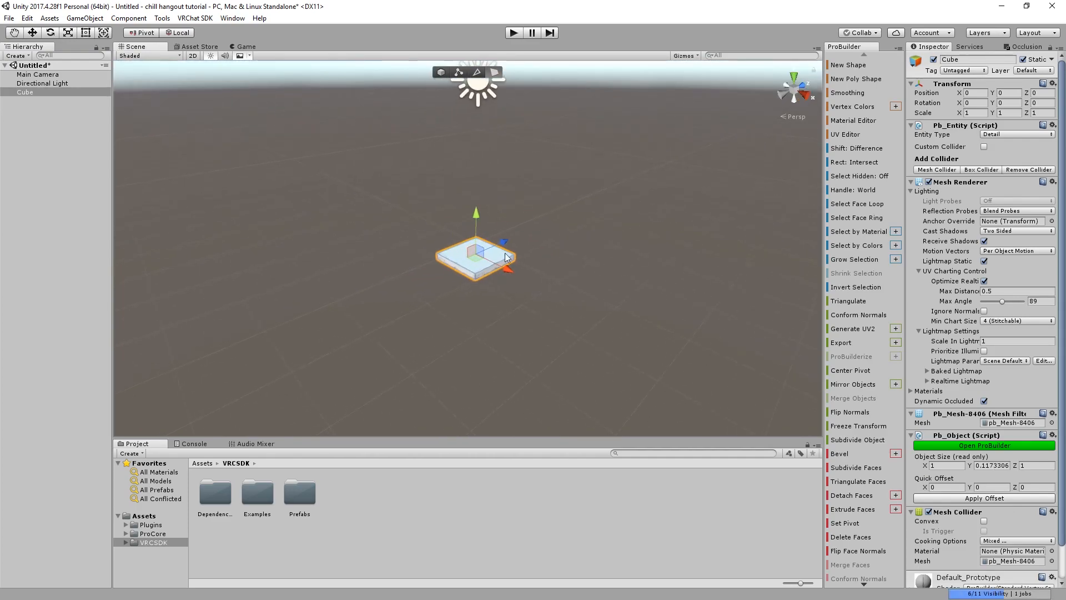
Move the slab's side faces outward to form a floor 9 units in X and 15 units in Z
left_click(462, 272)
right_click_drag(462, 272, 388, 262)
left_click_drag(389, 263, 316, 267, "alt")
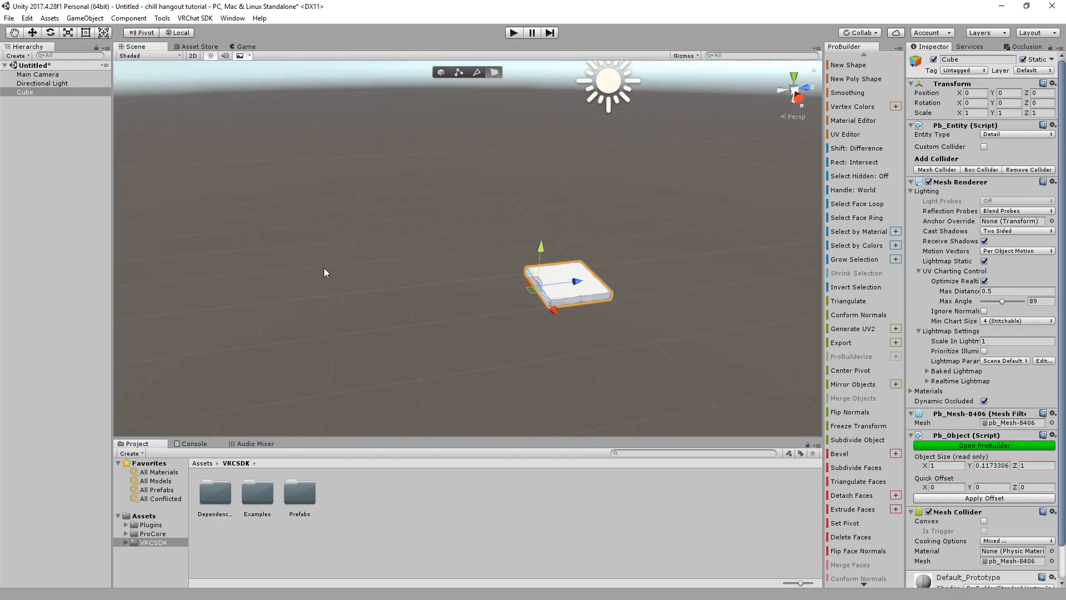
left_click_drag(413, 280, 177, 269, "alt")
middle_click_drag(176, 269, 350, 270)
left_click_drag(334, 273, 515, 223, "shift")
left_click(414, 271)
left_click_drag(422, 269, 633, 292, "shift")
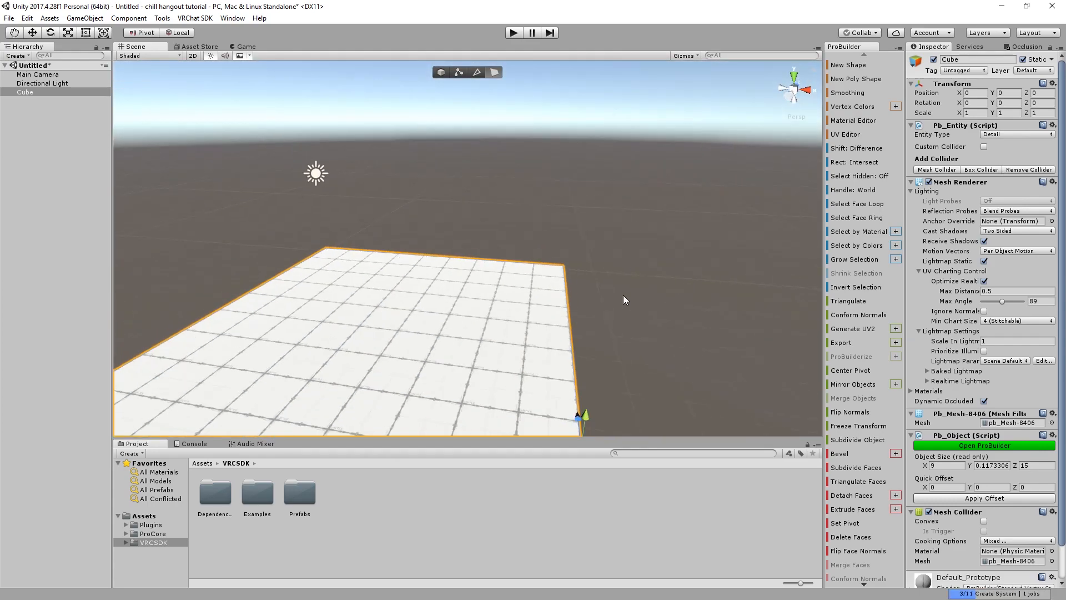
Extrude the floor's long side face outward by 2 units to widen the floor to 11 units in X
scroll(633, 292, "up", 5)
middle_click_drag(632, 292, 627, 166)
left_click_drag(627, 166, 541, 249, "alt")
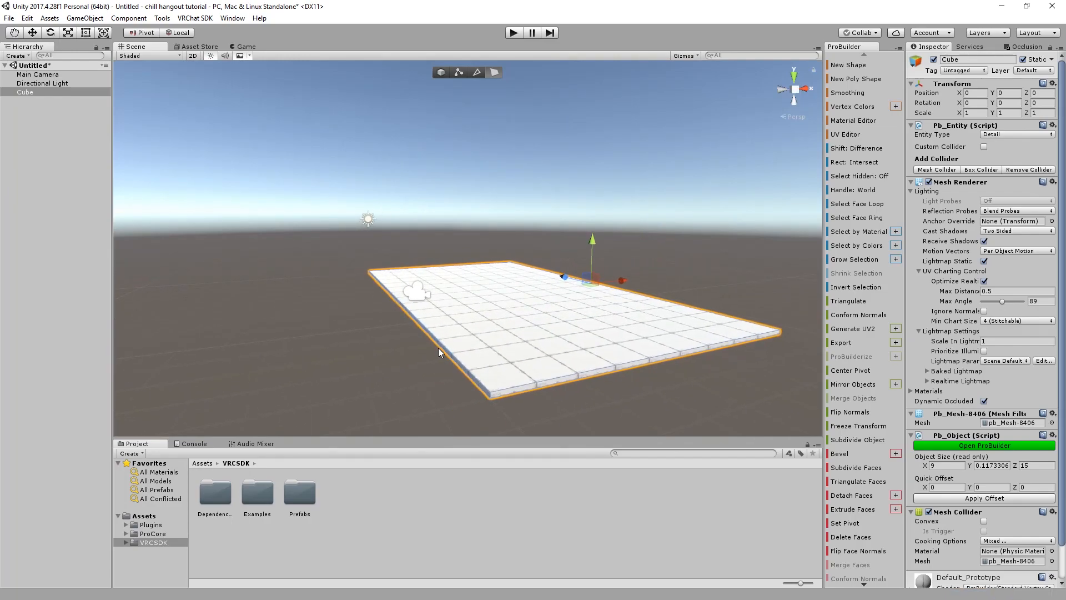
left_click(395, 379)
left_click_drag(437, 294, 495, 312, "alt")
left_click(496, 311)
left_click(498, 311)
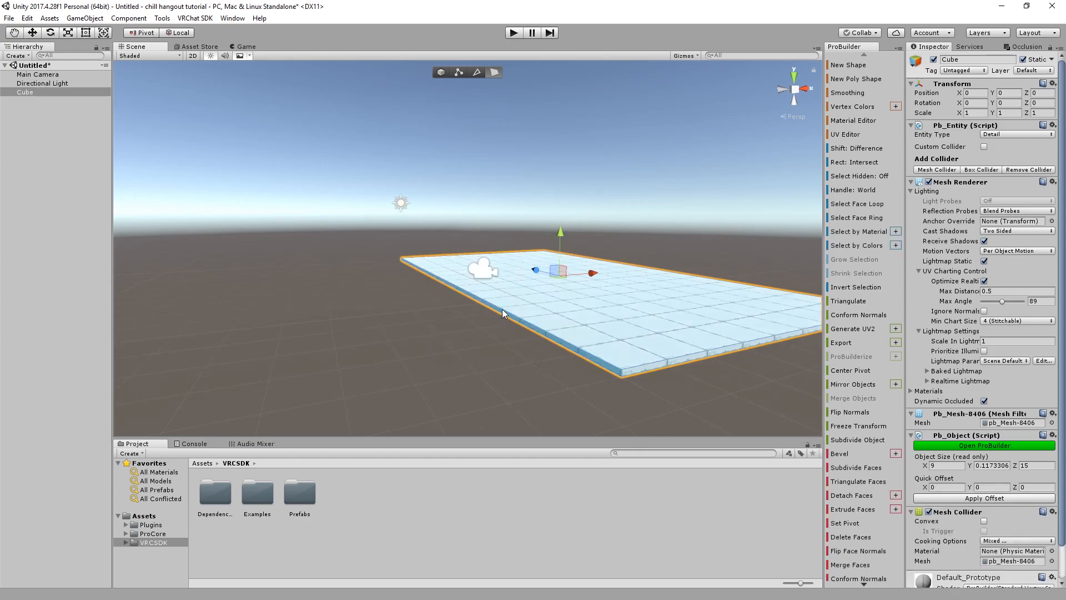
left_click(501, 312)
middle_click_drag(470, 302, 398, 332)
left_click_drag(445, 312, 381, 319, "shift")
left_click(286, 333)
Try raising the extruded strip's top face to a total height of about 1.18 units, and undo the move
middle_click_drag(328, 332, 256, 290)
left_click_drag(353, 294, 146, 289, "alt")
left_click_drag(520, 219, 399, 255, "alt")
middle_click_drag(398, 256, 342, 217)
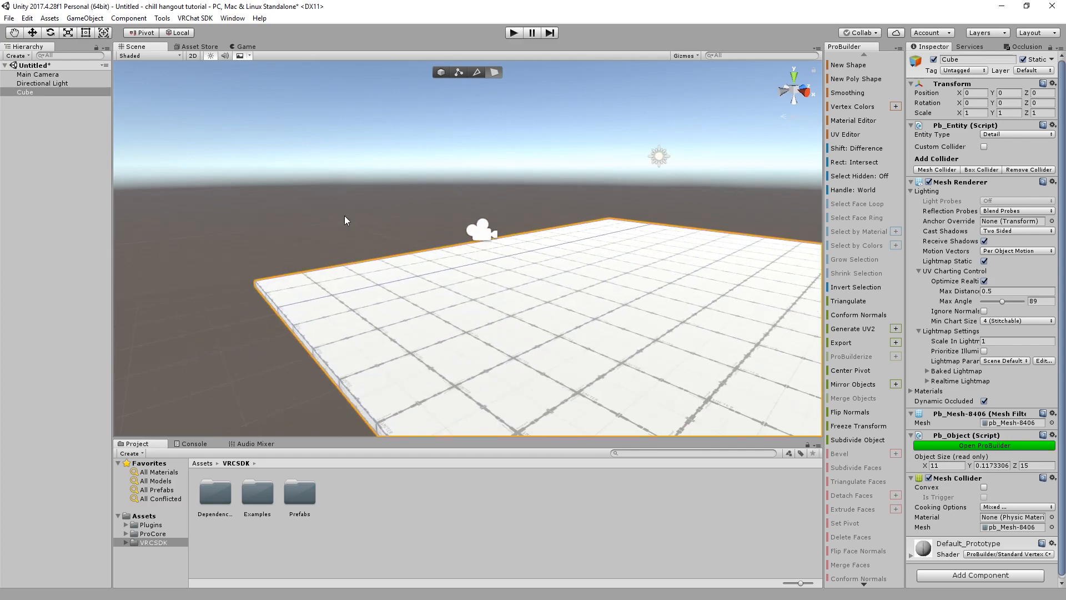
left_click_drag(342, 218, 455, 248, "alt")
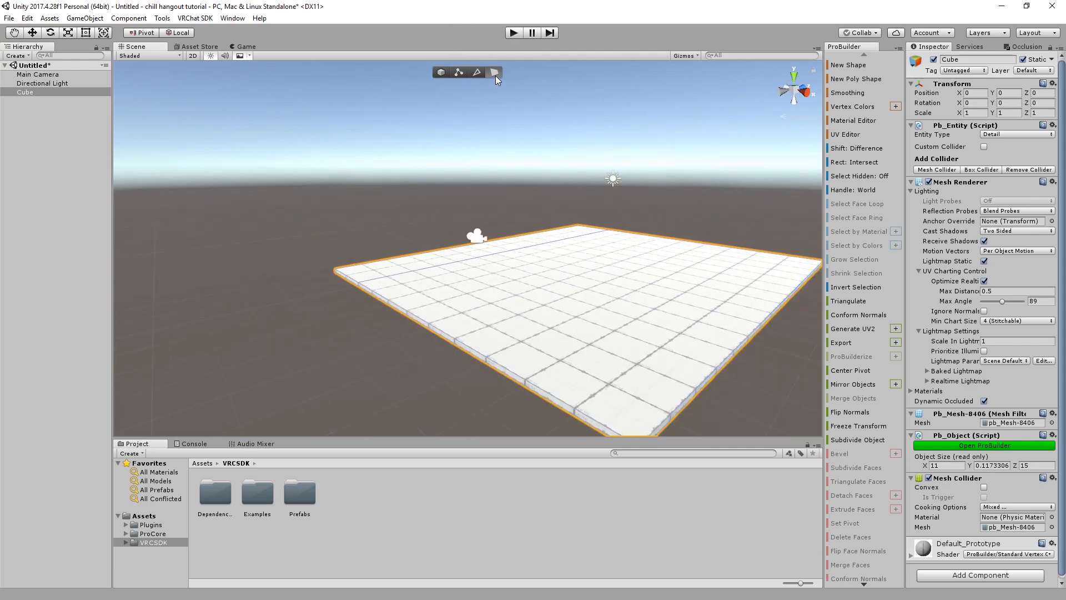
left_click(535, 300)
left_click(397, 260)
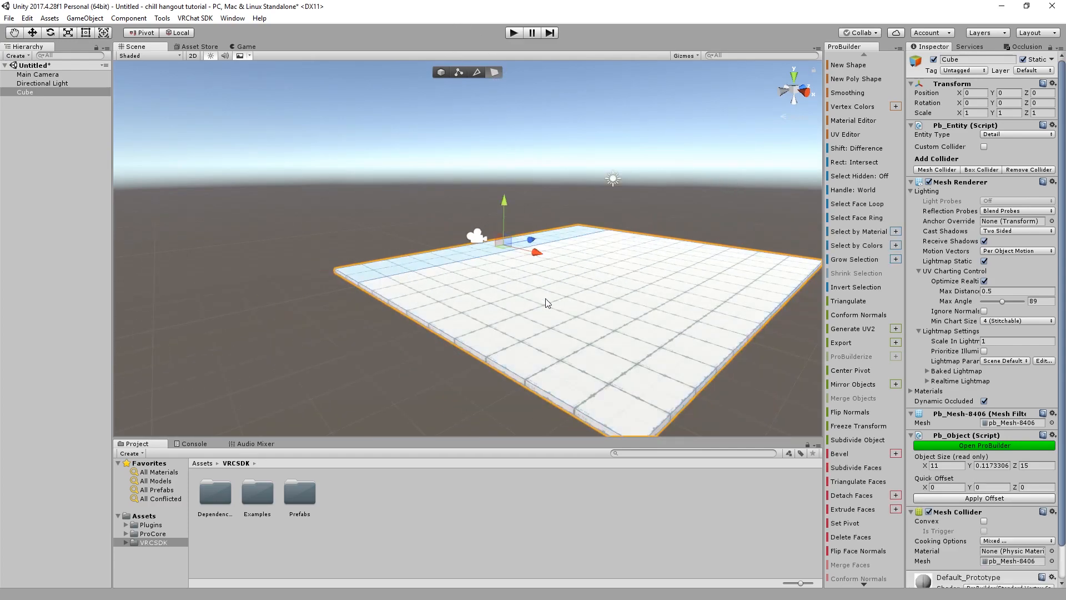
mouse_move(503, 207)
left_mouse_down()
mouse_move(511, 162)
mouse_move(510, 212)
left_mouse_up()
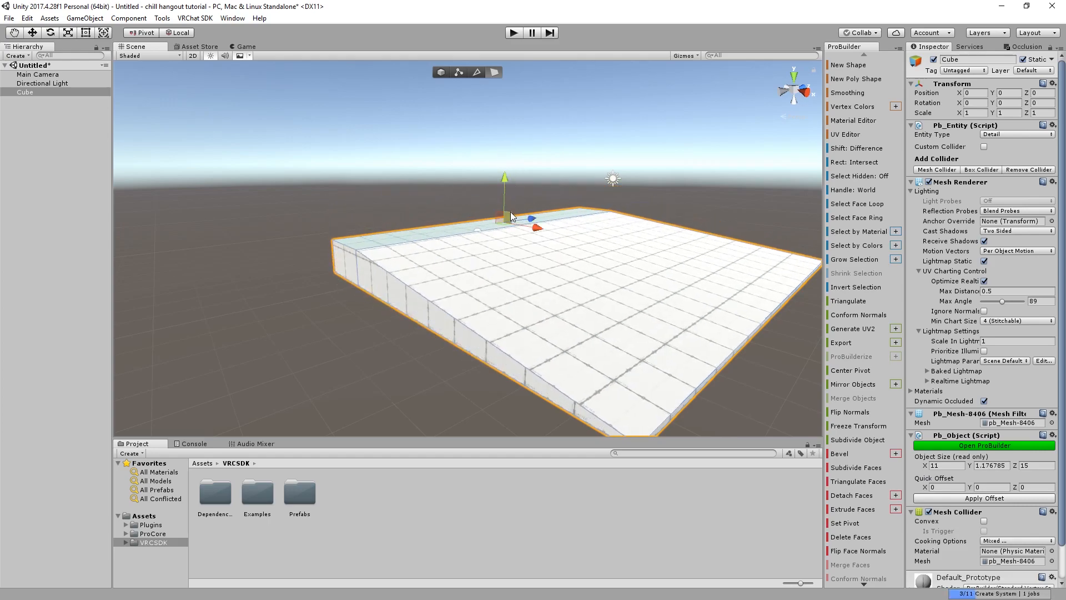
key("ctrl+z")
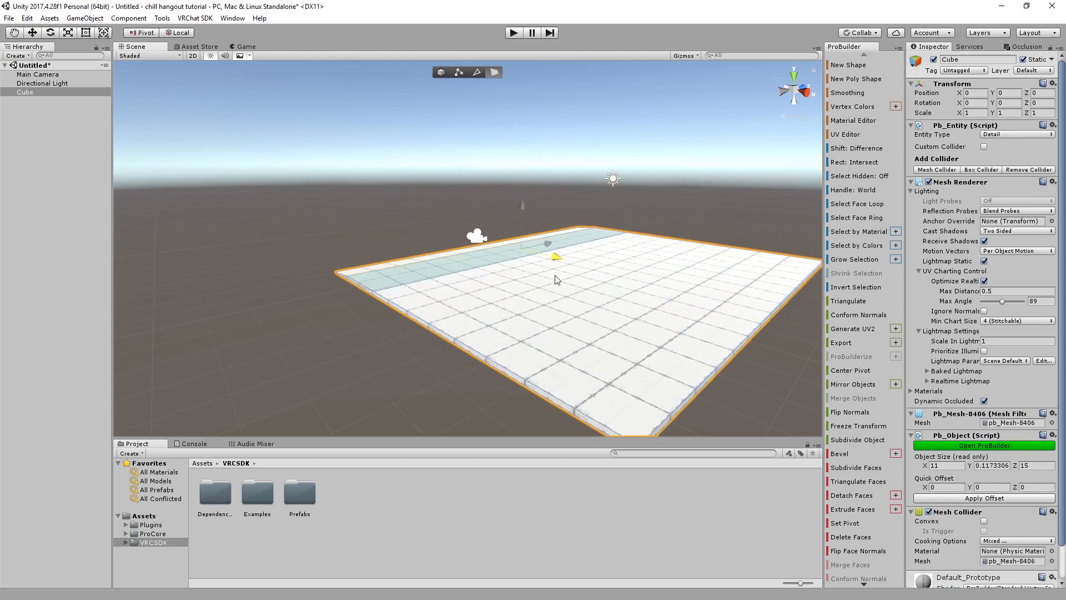
Try shifting the strip's top face sideways and raising it again, and undo these moves
left_click_drag(550, 274, 604, 284)
left_click_drag(575, 218, 572, 185)
key("ctrl+z")
right_click_drag(574, 286, 649, 306)
key("ctrl+z")
key("ctrl+z")
Select the floor's top faces in turn to examine how the extruded strip is separated from the main area
middle_click_drag(592, 277, 650, 282)
left_click_drag(579, 260, 620, 264, "alt")
left_click(431, 247)
left_click(568, 322)
left_click_drag(568, 322, 442, 75, "alt")
key("ctrl+z")
left_click(547, 297)
left_click(574, 300)
left_click(449, 190)
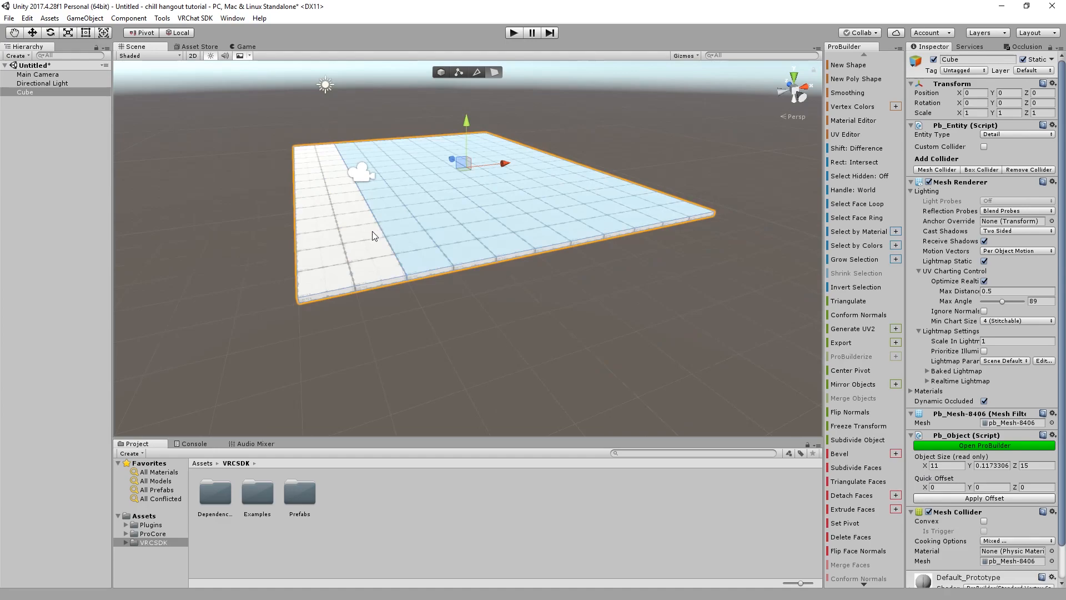
left_click(371, 237)
left_click_drag(382, 267, 337, 234)
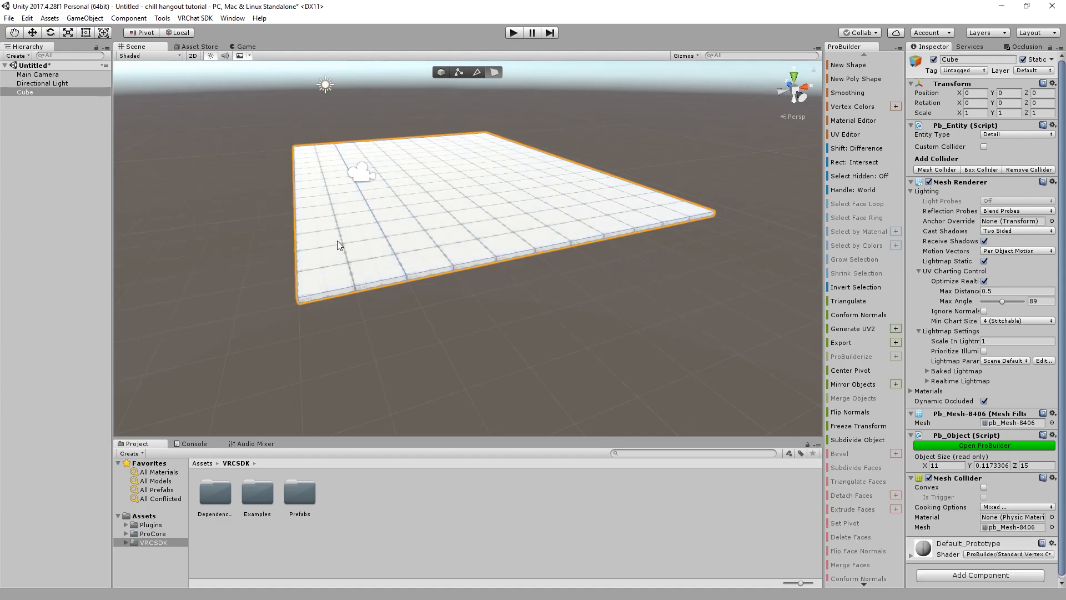
Extrude the floor's opposite long side face outward by about 4 units
left_click(403, 248)
left_click_drag(402, 248, 221, 219, "alt")
middle_click_drag(222, 219, 125, 183)
left_click(264, 182)
middle_click_drag(275, 185, 335, 214)
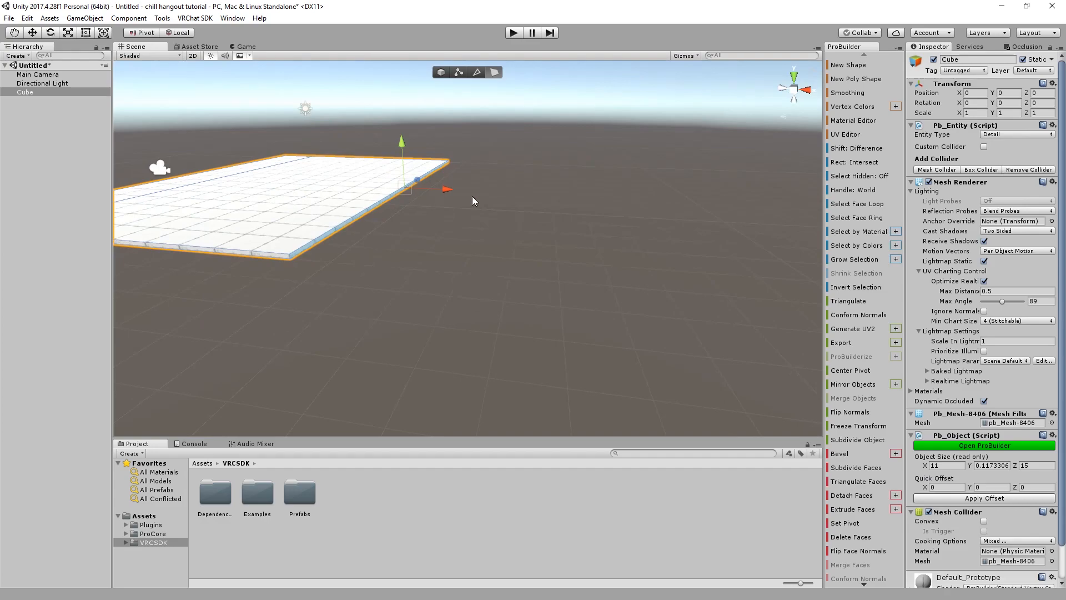
left_click_drag(442, 189, 531, 210, "shift")
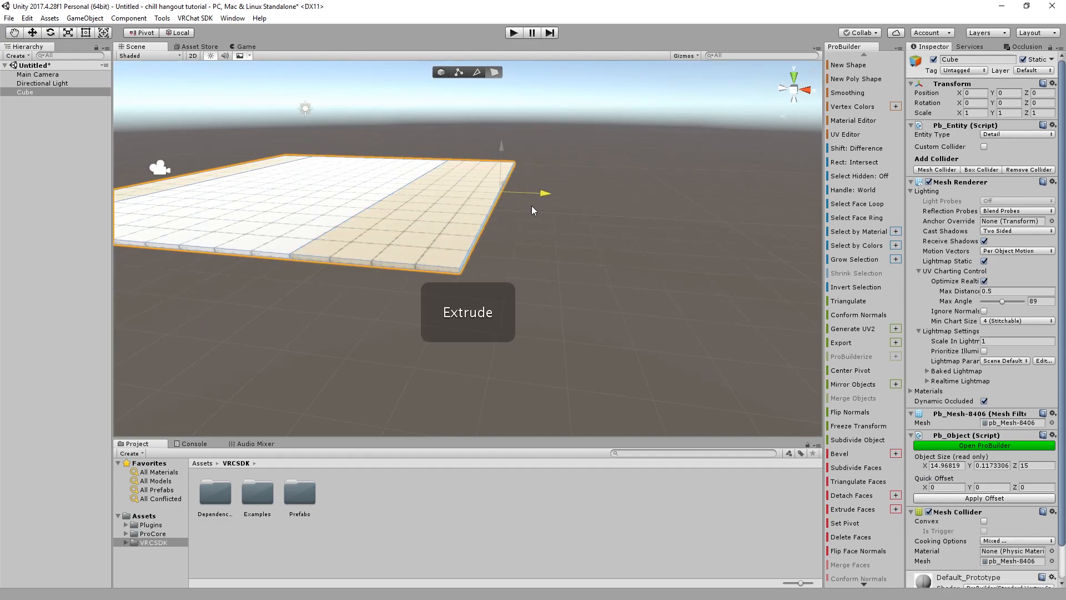
Select the faces beside the new extrusion for comparison, and undo back to before that extrusion
left_click(336, 236)
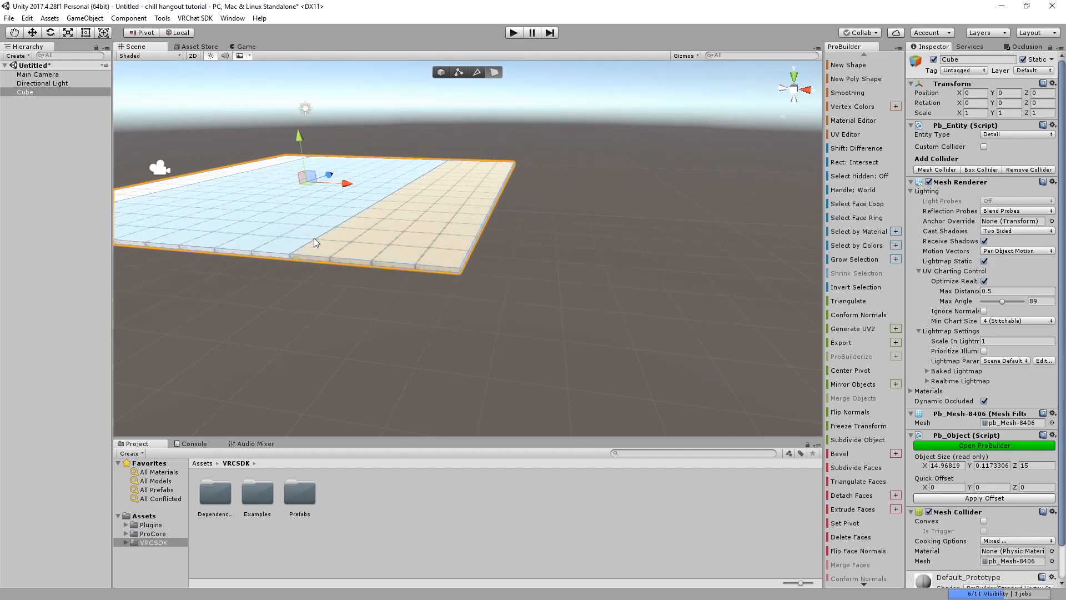
left_click(295, 259)
key("ctrl+z")
key("ctrl+z")
key("ctrl+z")
key("ctrl+z")
key("ctrl+z")
key("ctrl+z")
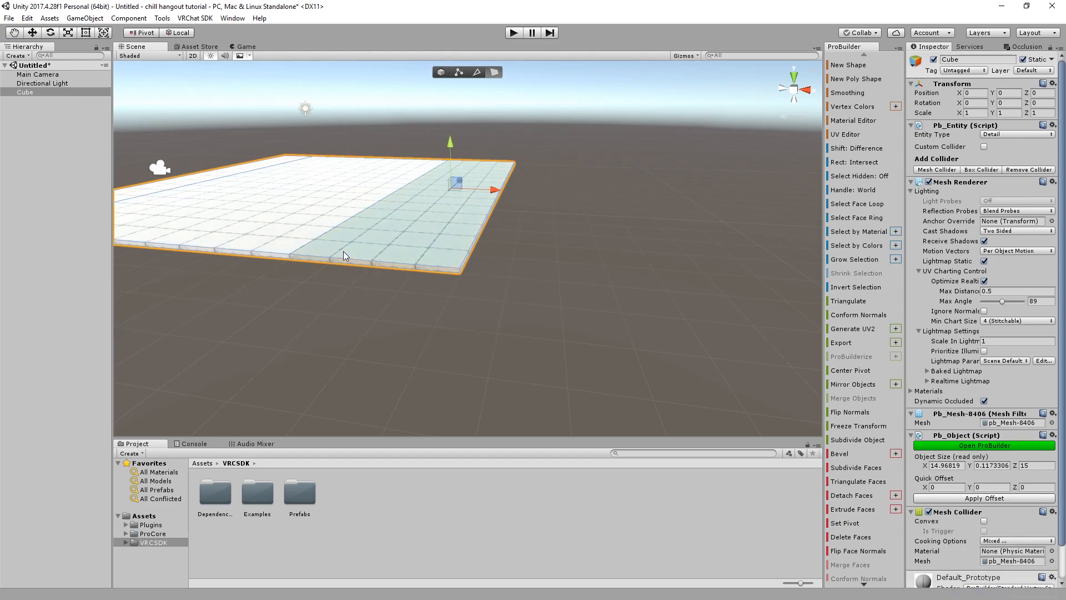
key("ctrl+z")
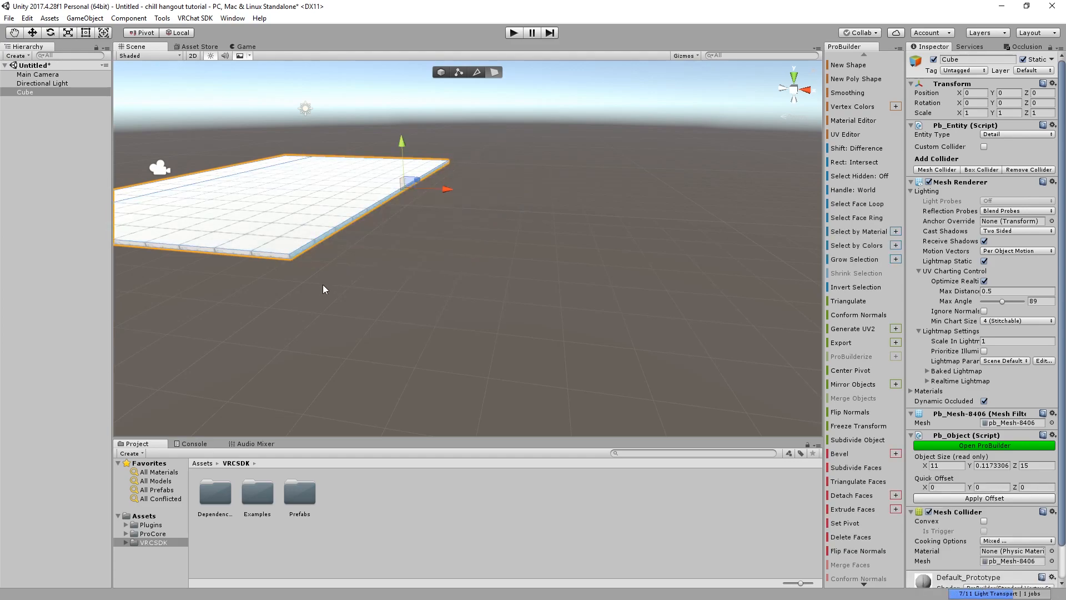
key("f")
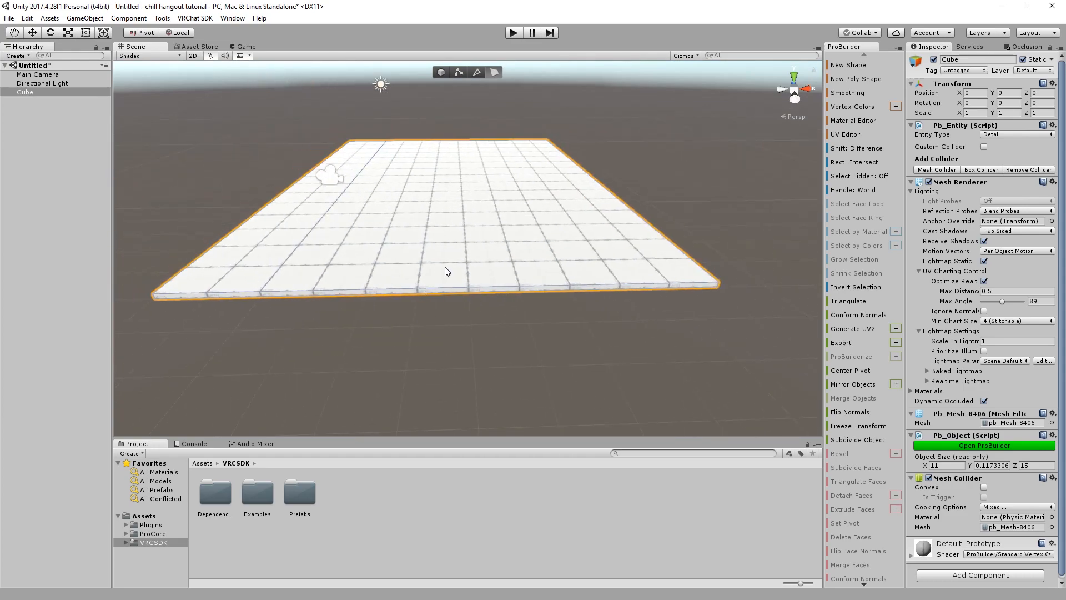
left_click(398, 292)
left_click_drag(397, 295, 318, 309, "alt")
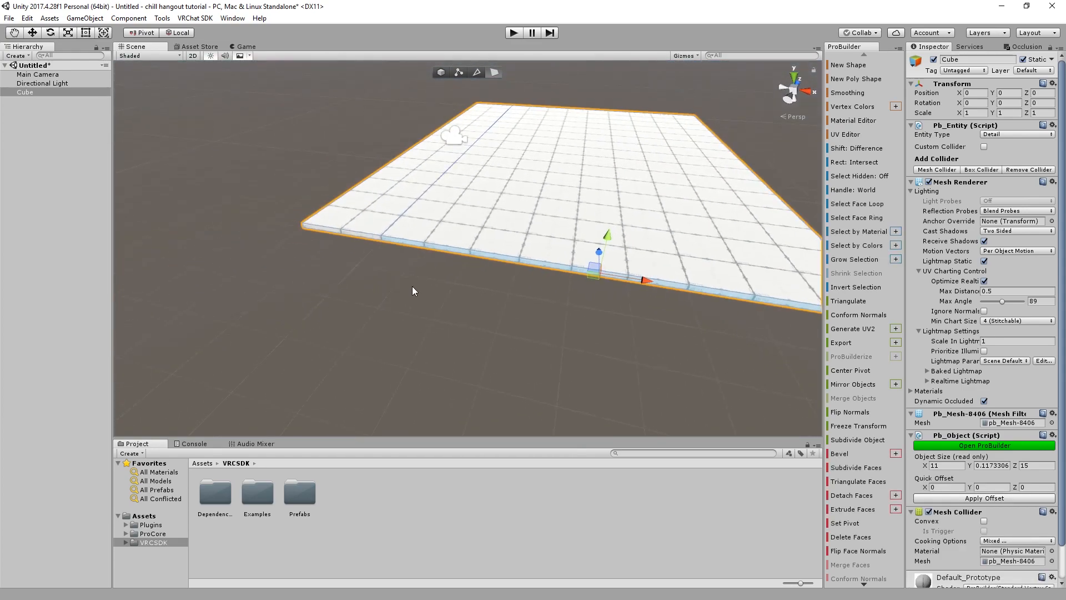
key("f")
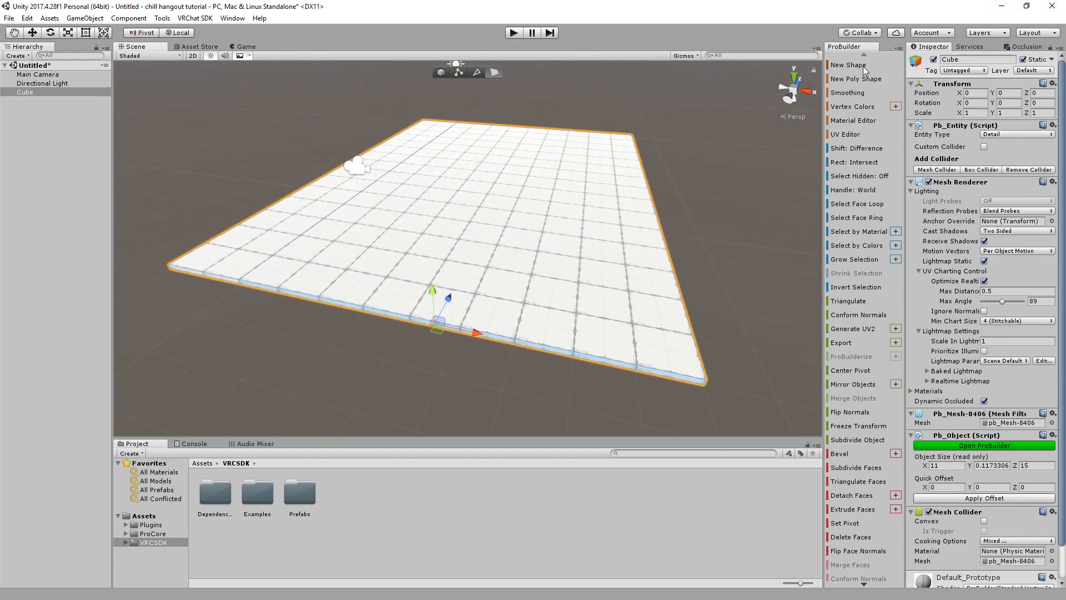
left_click(414, 384)
right_click_drag(415, 384, 414, 176)
right_click_drag(425, 292, 442, 277)
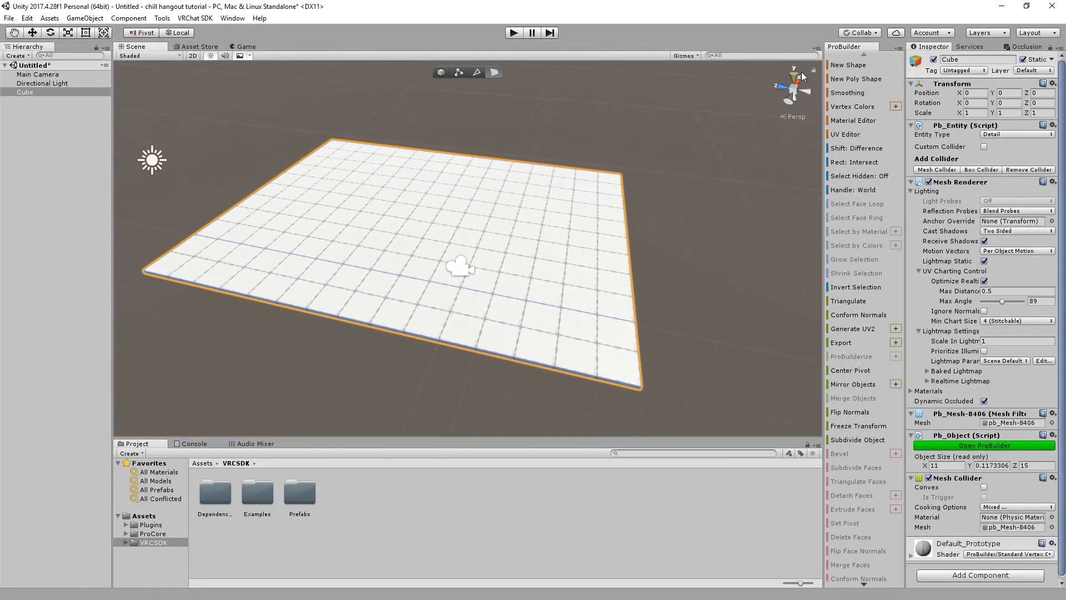
Build a second 1 × 1 × 1 ProBuilder cube and close the Shape Tool
left_click(848, 65)
left_click(250, 241)
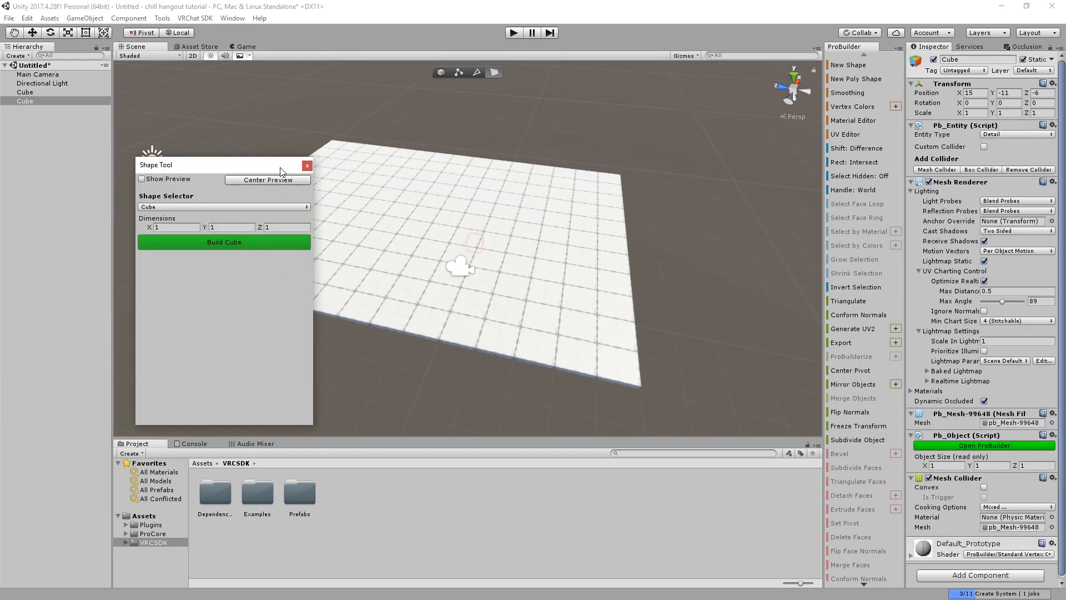
left_click(306, 166)
Set the second cube's position to 0, 0, 0
left_click(975, 92)
type("0")
key("Tab")
type("0")
key("Tab")
type("0")
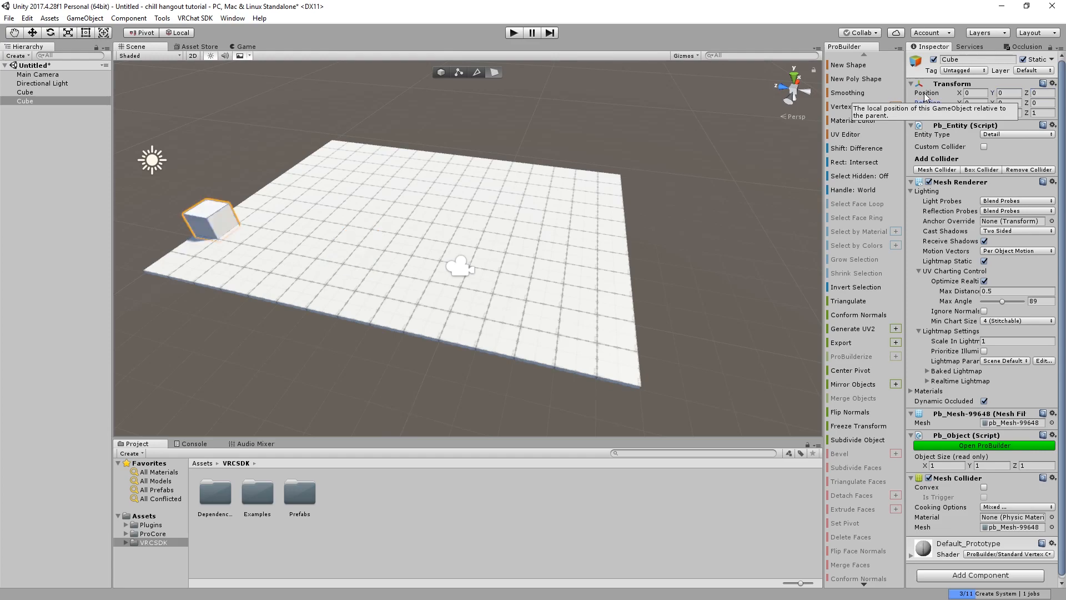
Move the second cube's side face inward along Z to form an upright wall panel about 0.06 units thick
middle_click_drag(315, 145, 569, 76)
scroll(570, 76, "up", 4)
middle_click_drag(467, 117, 385, 167)
left_click_drag(385, 167, 361, 207, "alt")
left_click(433, 241)
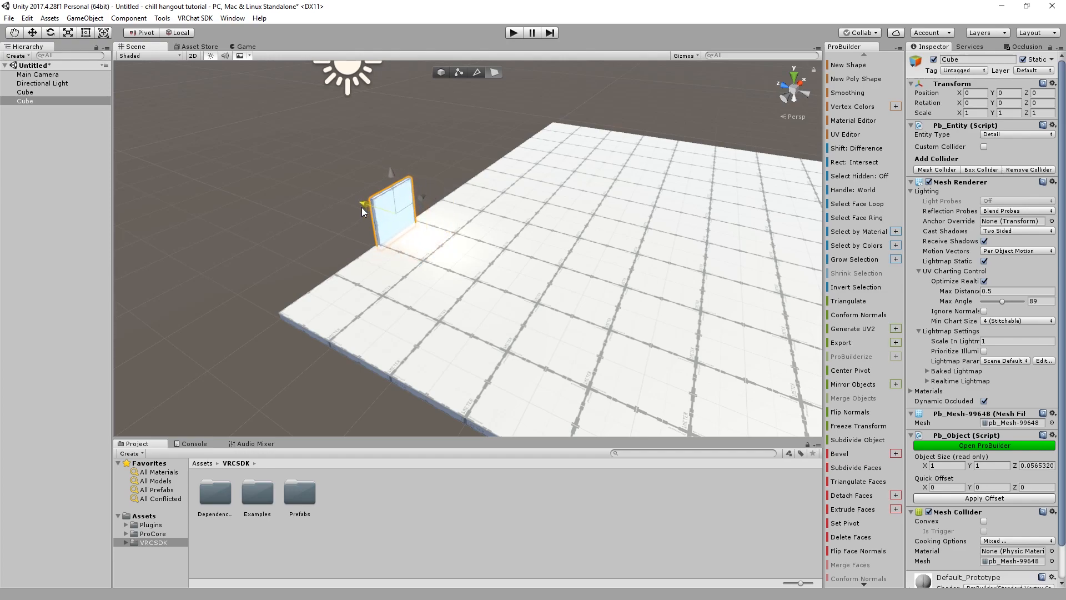
left_click(358, 161)
middle_click_drag(359, 161, 383, 216)
scroll(389, 222, "up", 3)
left_click_drag(436, 225, 435, 268, "alt")
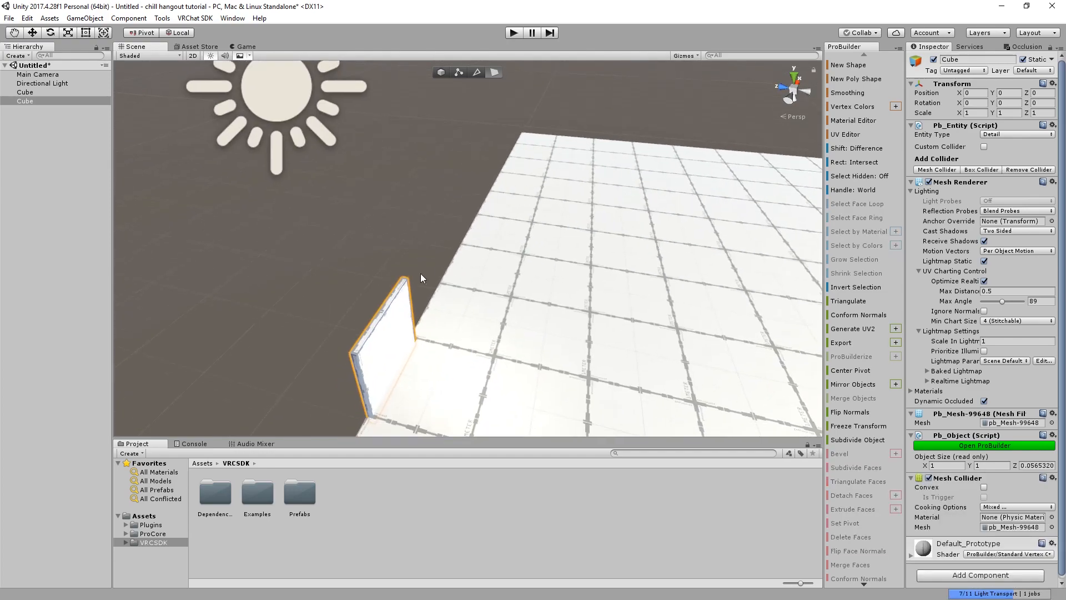
Examine from several sides how the thin wall panel meets the floor's corner and edge
left_click(441, 72)
left_click_drag(435, 129, 612, 72, "alt")
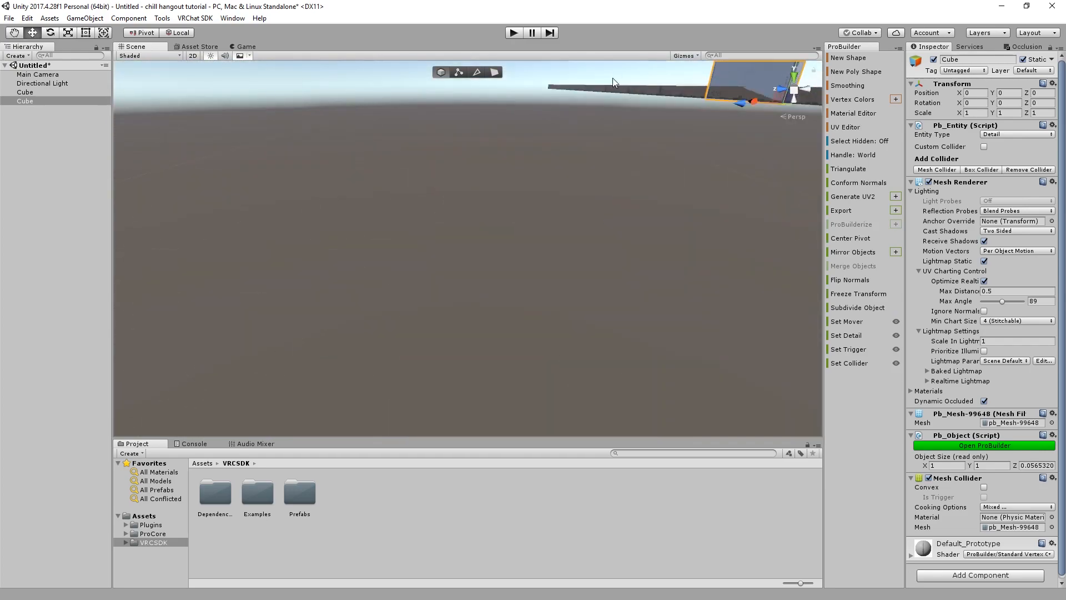
middle_click_drag(611, 72, 564, 198)
scroll(565, 198, "up", 3)
left_click_drag(565, 197, 600, 185, "alt")
middle_click_drag(599, 185, 605, 181)
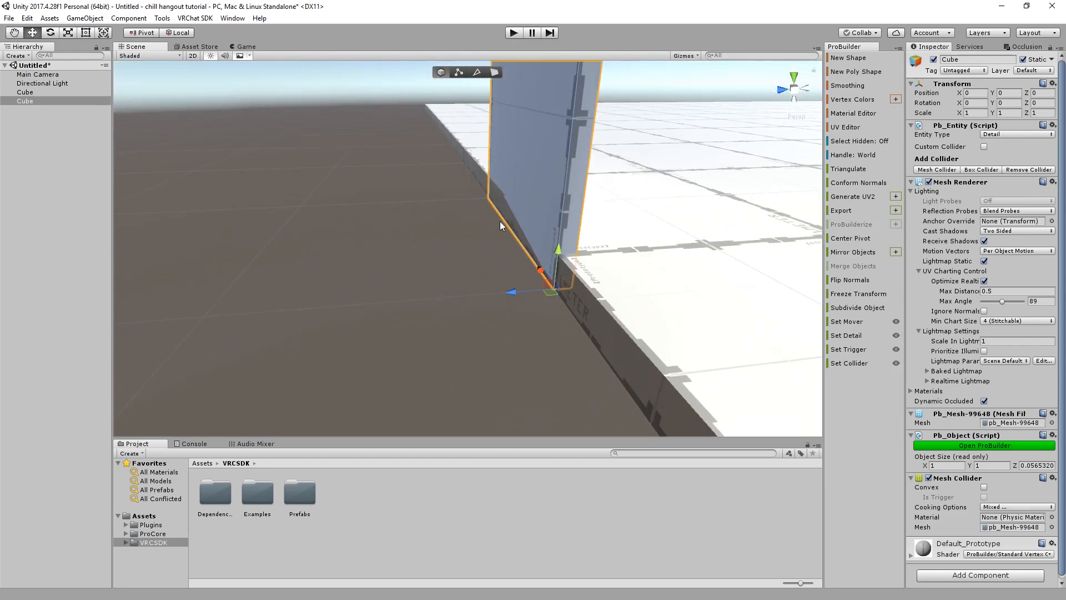
left_click_drag(514, 210, 431, 293, "alt")
middle_click_drag(431, 292, 460, 226)
scroll(460, 224, "up", 3)
left_click_drag(460, 226, 518, 177, "alt")
Raise the wall panel's top face so that the wall is 4 units high
key("g")
left_click(517, 274)
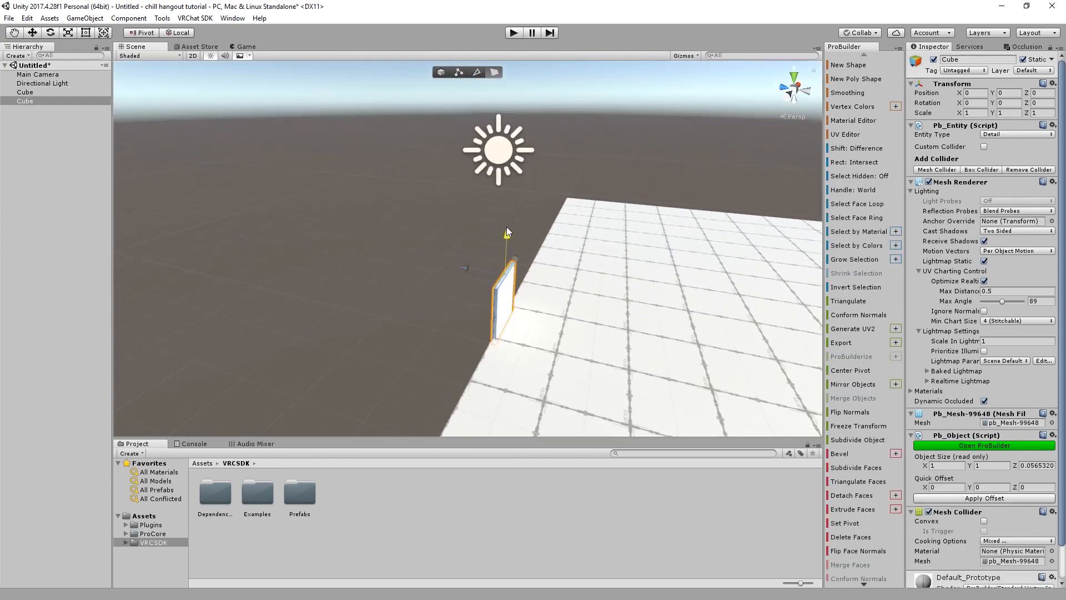
left_click_drag(491, 100, 481, 93)
right_click_drag(482, 92, 442, 240)
Pull the wall panel's end face along the floor edge so that the wall is 9 units long
left_click(382, 247)
scroll(442, 240, "down", 4)
scroll(443, 240, "down", 4)
left_click_drag(425, 271, 657, 337)
right_click_drag(528, 300, 678, 217)
scroll(537, 210, "down", 3)
right_click_drag(327, 161, 358, 276)
Duplicate the wall and move the copy along Z to -15, at the opposite end of the floor
left_click(441, 73)
key("ctrl+d")
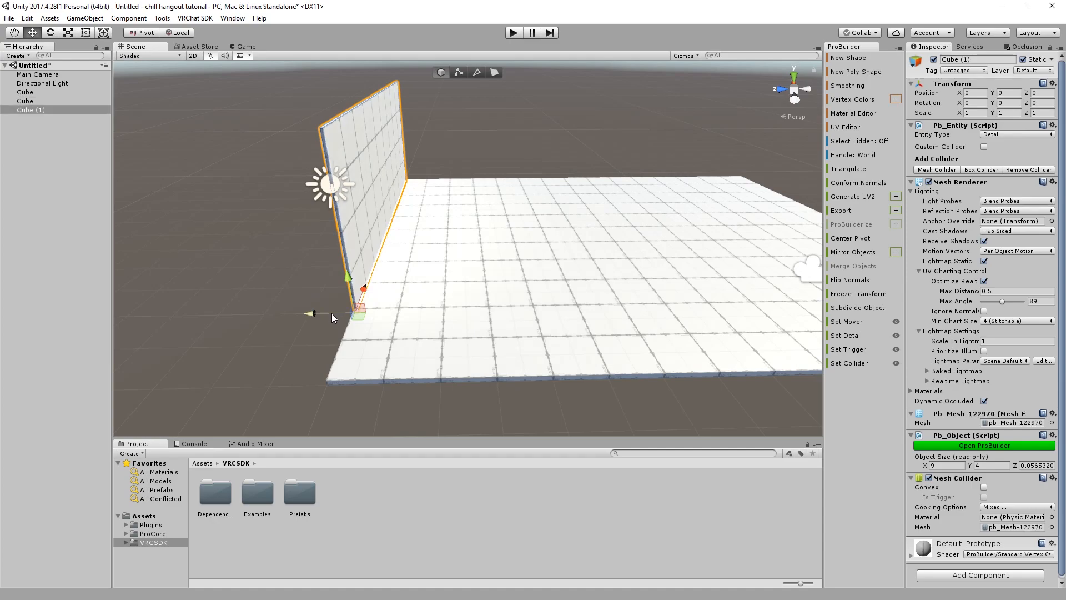
left_click_drag(302, 309, 502, 265)
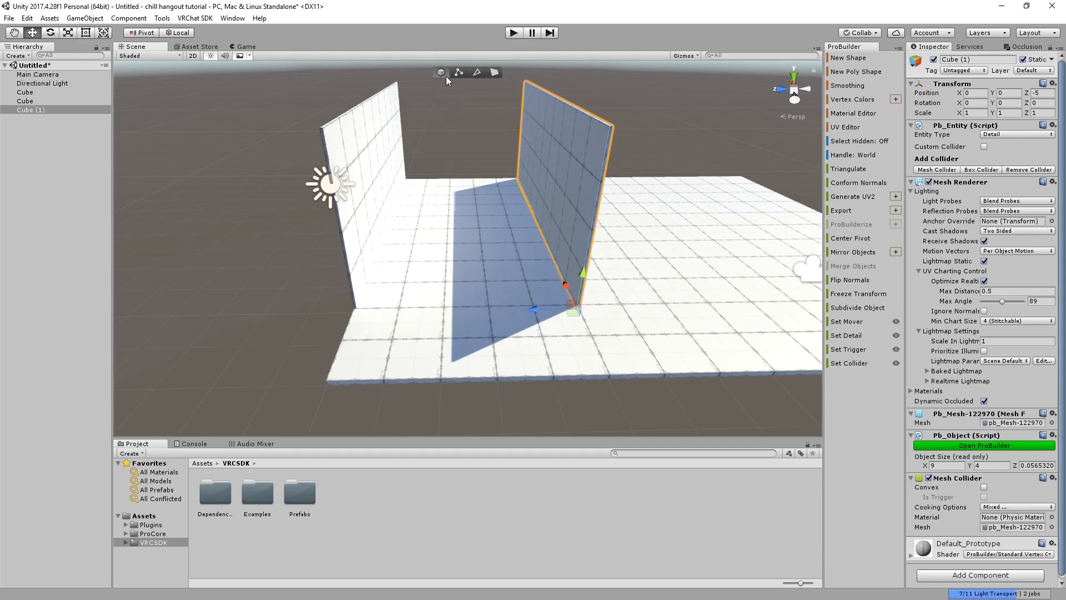
left_click_drag(533, 309, 718, 312)
key("f")
left_click_drag(468, 306, 675, 311)
Check how the copied wall lines up with the edge of the floor
left_click(781, 320)
right_click_drag(780, 320, 635, 302)
middle_click_drag(635, 302, 495, 335)
right_click_drag(495, 335, 444, 322)
middle_click_drag(444, 322, 333, 257)
left_click(331, 205)
right_click_drag(314, 219, 297, 236)
middle_click_drag(297, 236, 401, 269)
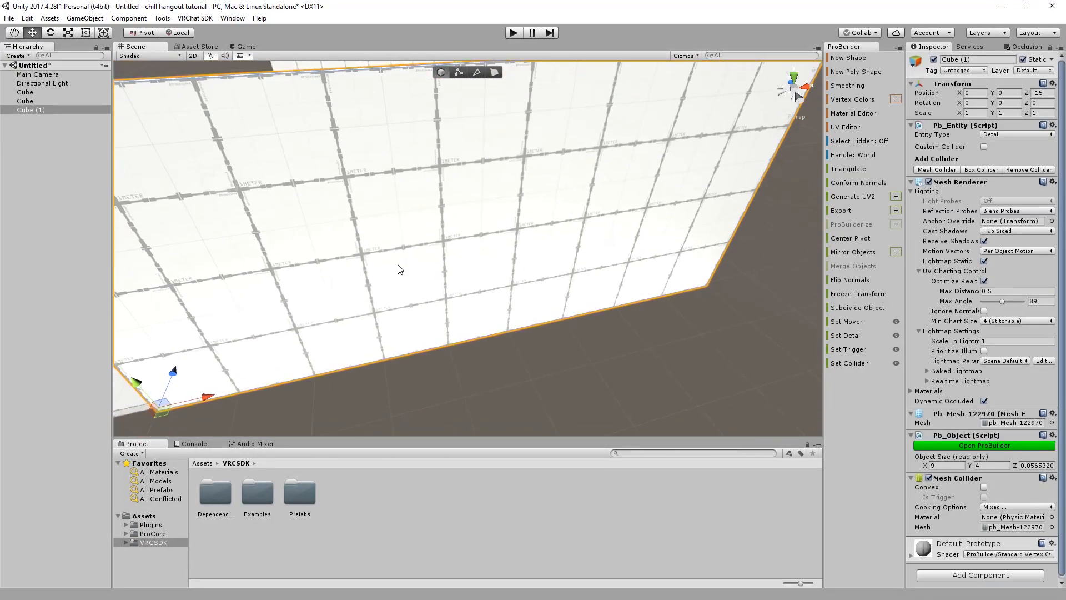
scroll(408, 256, "down", 5)
Duplicate the copied wall, shift the new one inward to Z -10 and rotate it 90 degrees about Y
key("ctrl+d")
right_click_drag(371, 306, 603, 302)
right_click_drag(604, 245, 499, 303)
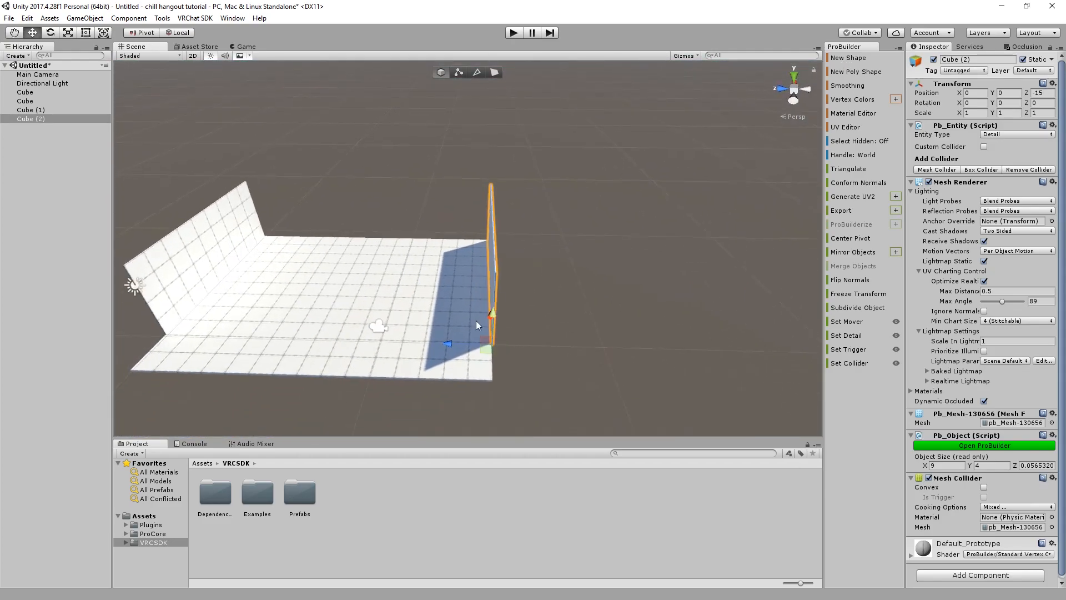
left_click_drag(436, 338, 340, 318)
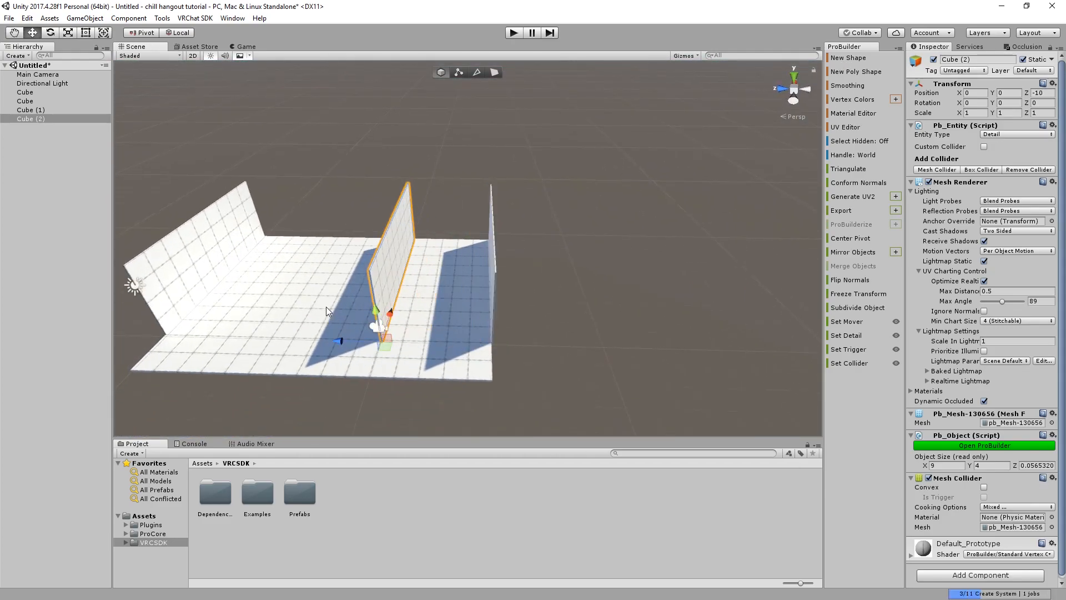
key("e")
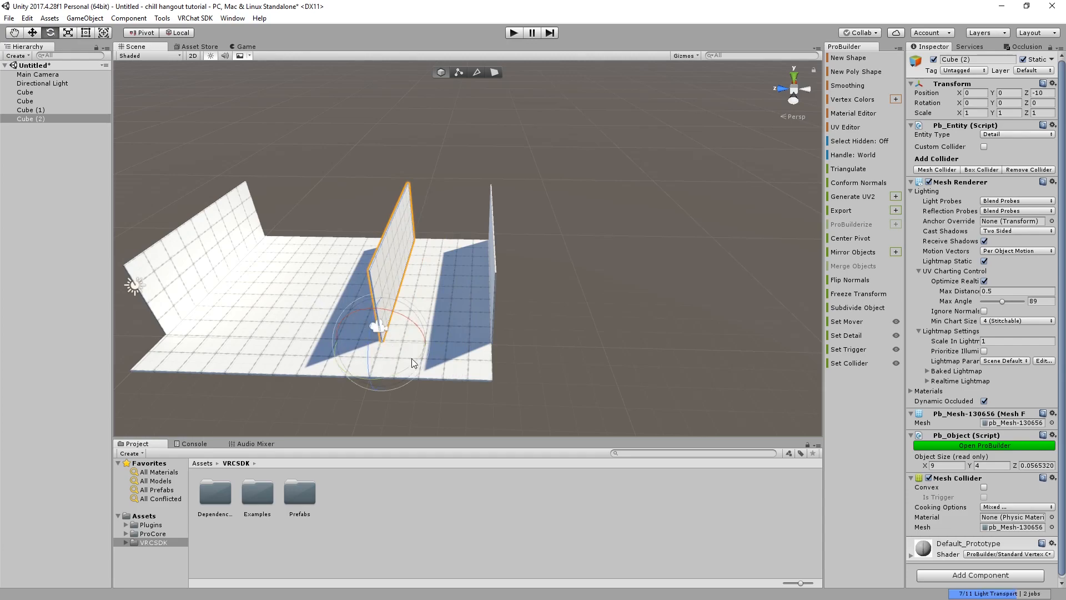
left_click_drag(412, 364, 247, 376)
Move the rotated wall to X 9, Z 0 so it runs between the two side walls from their back corner
key("w")
right_click_drag(366, 355, 452, 375)
middle_click_drag(452, 374, 583, 405)
left_click_drag(488, 339, 361, 182, "ctrl")
left_click_drag(475, 218, 312, 250, "ctrl")
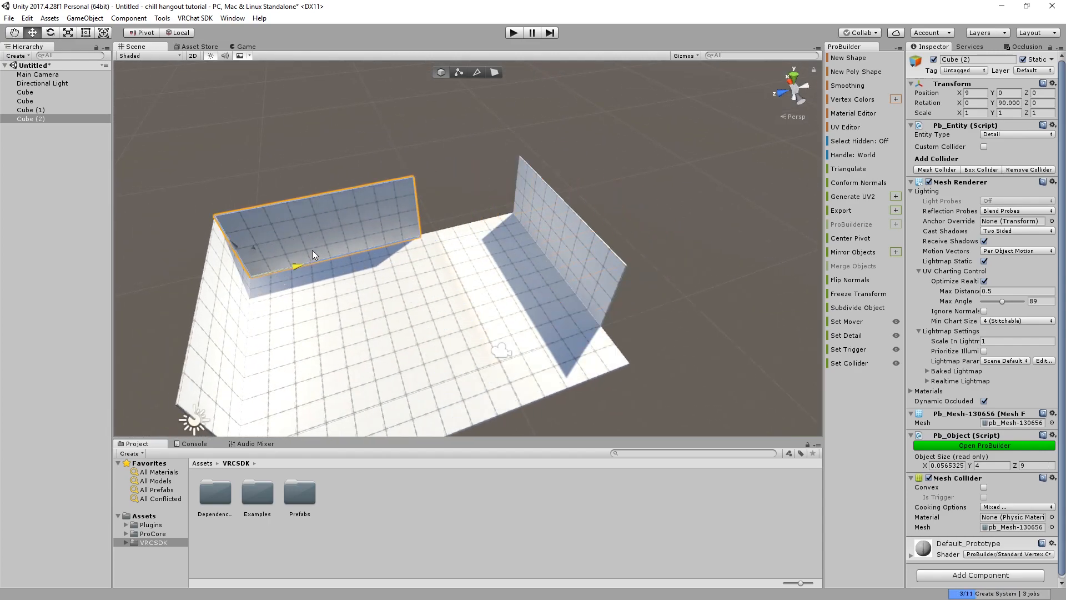
right_click_drag(312, 250, 296, 238)
middle_click_drag(682, 339, 387, 208)
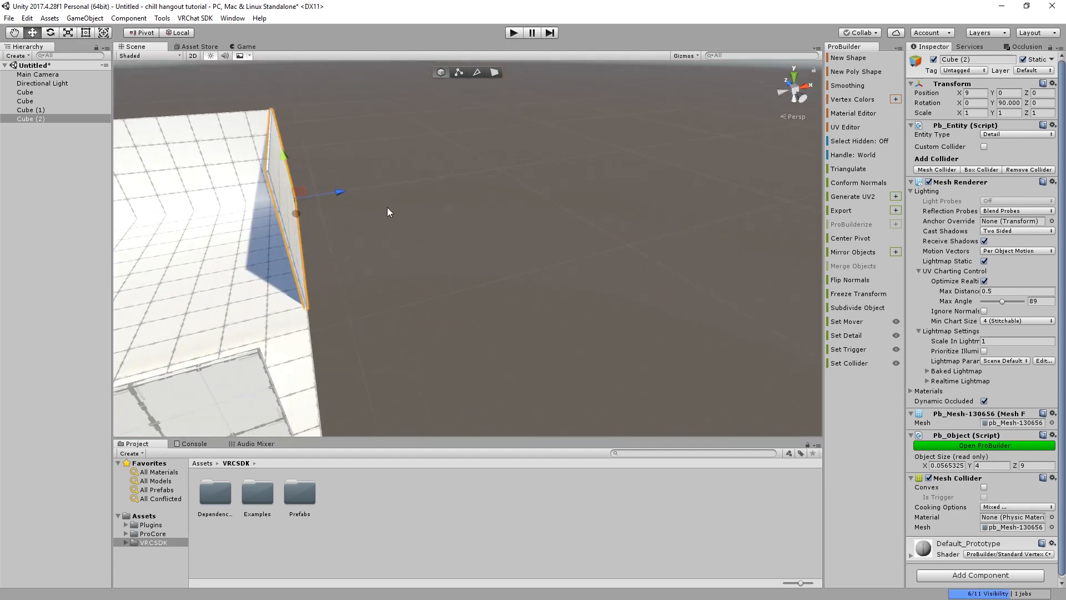
Extend the back wall's end face along the floor until it reaches the opposite side wall
left_click(498, 72)
left_click(278, 212)
left_click(284, 221)
right_click_drag(285, 222, 559, 232)
left_click_drag(530, 215, 684, 253, "ctrl")
right_click_drag(684, 253, 711, 261)
middle_click_drag(711, 262, 502, 294)
left_click_drag(464, 260, 539, 271, "ctrl")
Look over the three joined walls and the floor from several sides
left_click(696, 215)
scroll(689, 222, "down", 10)
left_click(680, 229)
right_click_drag(679, 228, 636, 194)
key("w")
middle_click_drag(636, 194, 447, 229)
right_click_drag(447, 229, 349, 291)
left_click(461, 263)
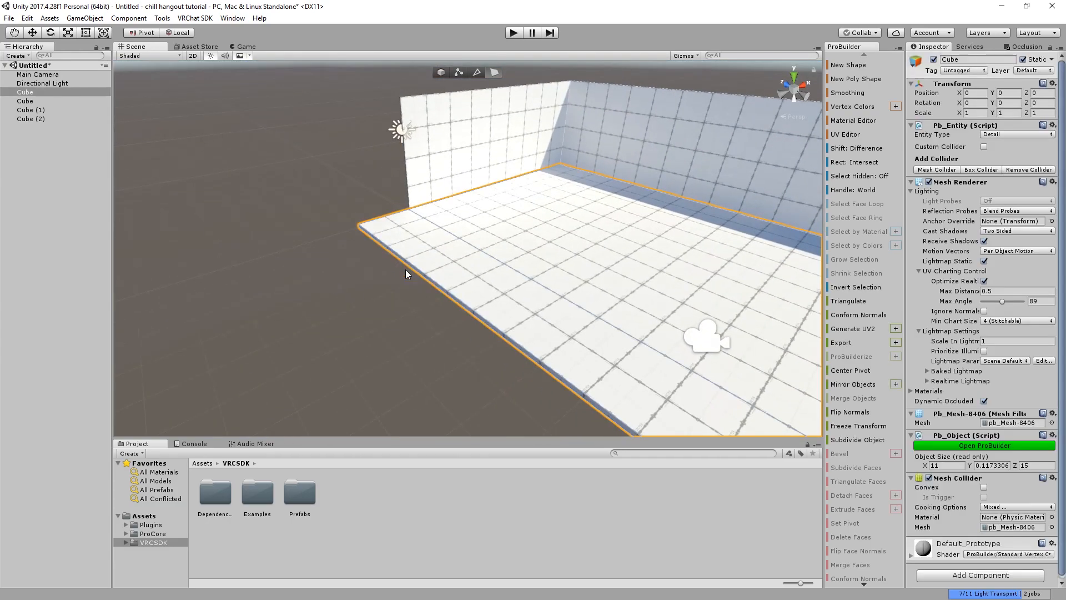
right_click_drag(419, 268, 522, 208)
scroll(434, 257, "down", 5)
middle_click_drag(401, 125, 267, 118)
left_click(439, 102)
Duplicate the floor and raise the copy to Y 4 as the ceiling
left_click(441, 73)
right_click_drag(396, 155, 422, 270)
key("a")
left_click(433, 296)
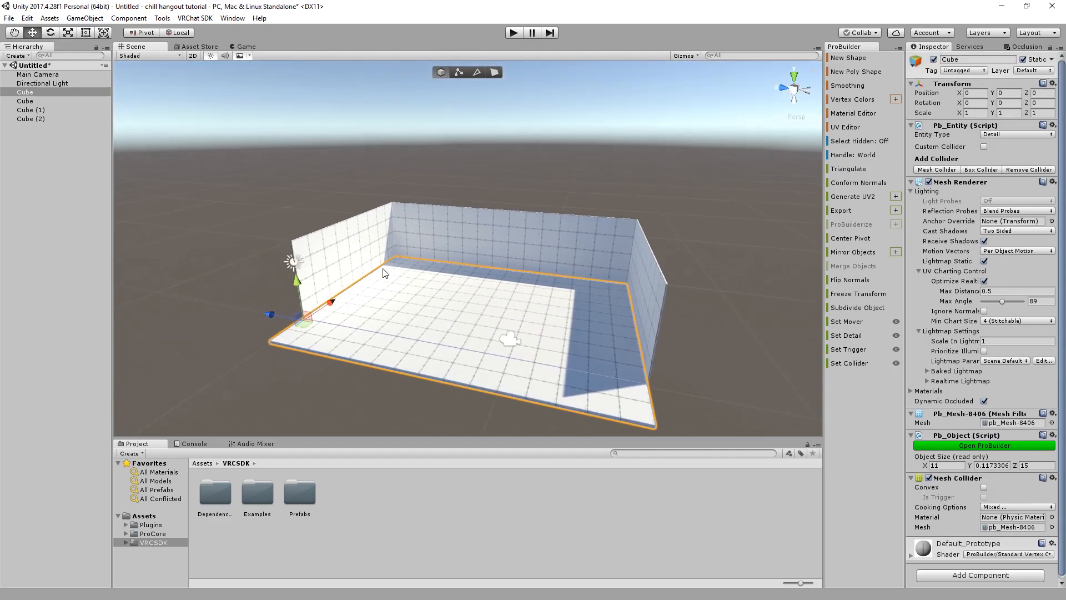
key("ctrl+d")
left_click_drag(297, 281, 290, 203, "ctrl")
middle_click_drag(435, 195, 425, 165)
left_click(472, 132)
left_click_drag(425, 165, 305, 207, "alt")
middle_click_drag(304, 207, 290, 191)
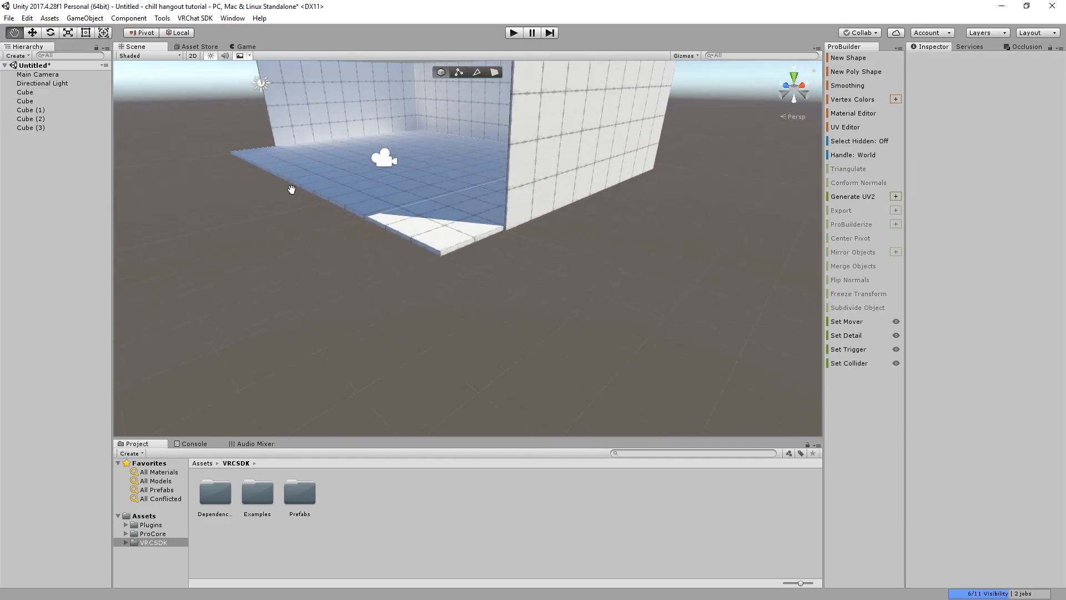
Pull the ceiling's open-side edge face inward along X, making the ceiling about 9.2 units deep
left_click_drag(291, 190, 241, 178, "alt")
left_click(501, 74)
left_click_drag(500, 73, 418, 262, "alt")
left_click(417, 248)
left_click(424, 244)
scroll(428, 241, "up", 4)
middle_click_drag(428, 241, 446, 203)
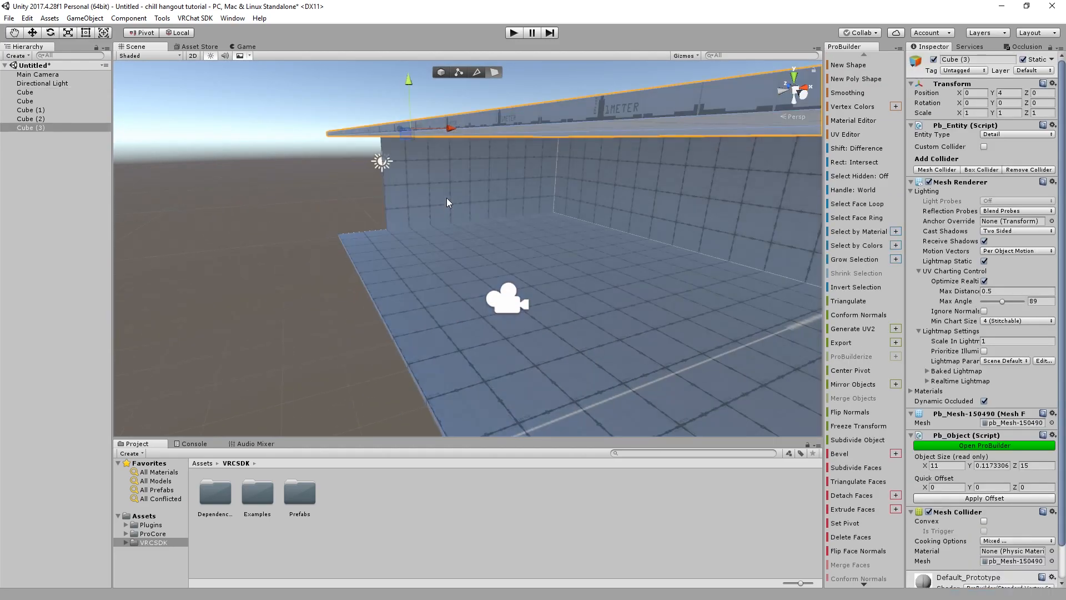
left_click(491, 123)
right_click_drag(491, 122, 483, 162)
scroll(482, 161, "down", 3)
left_click_drag(448, 112, 503, 112)
left_click(714, 83)
middle_click_drag(714, 82, 681, 98)
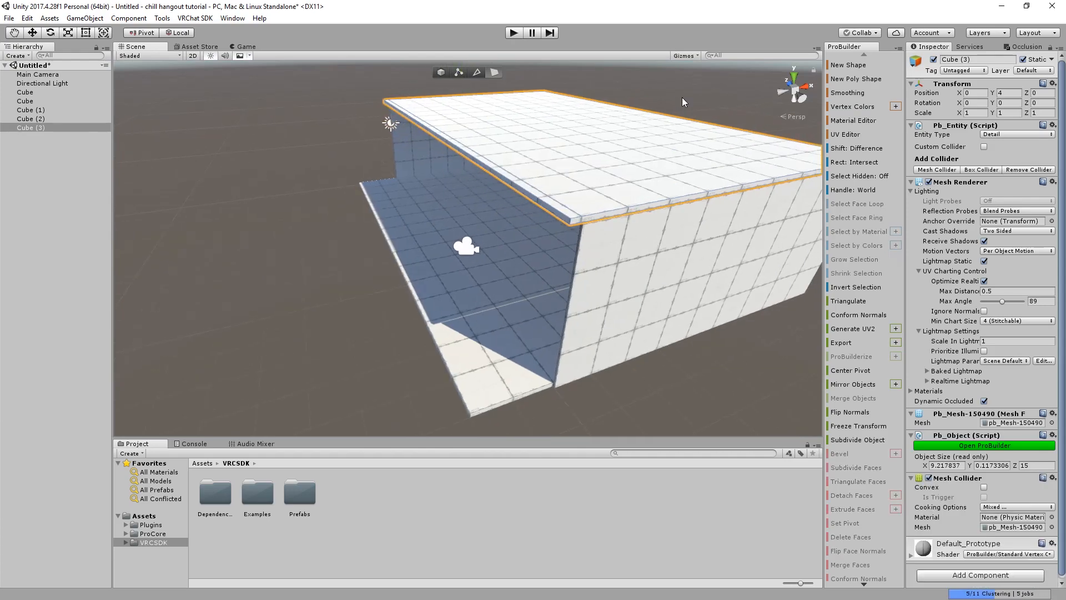
Examine the shortened ceiling and the room's interior from the open side
scroll(607, 155, "up", 4)
right_click_drag(607, 156, 400, 284)
scroll(578, 285, "up", 3)
scroll(566, 279, "down", 6)
middle_click_drag(401, 284, 353, 308)
scroll(354, 313, "up", 5)
scroll(350, 318, "down", 4)
right_click_drag(347, 318, 342, 285)
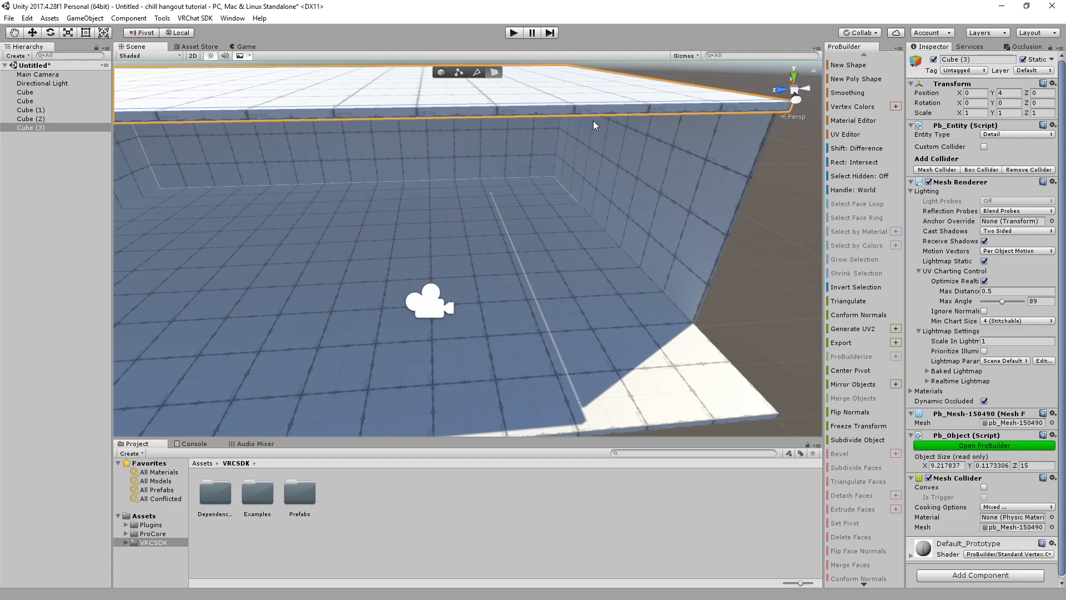
middle_click_drag(355, 237, 427, 233)
right_click_drag(328, 217, 243, 198)
Select the Directional Light and examine its placement beside the room
left_click(25, 179)
left_click(49, 82)
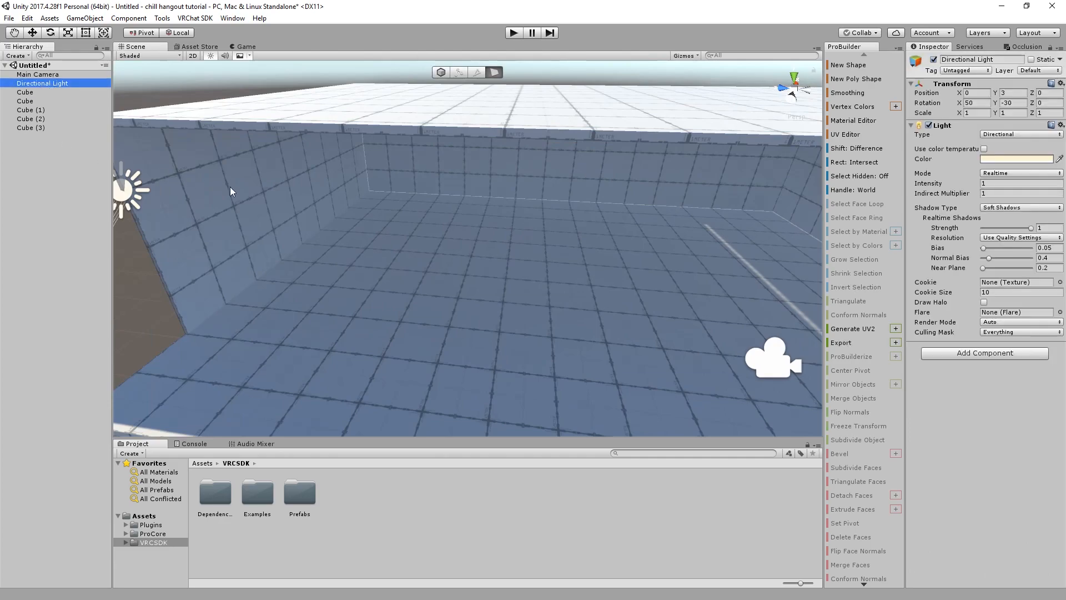
key("f")
scroll(309, 305, "up", 5)
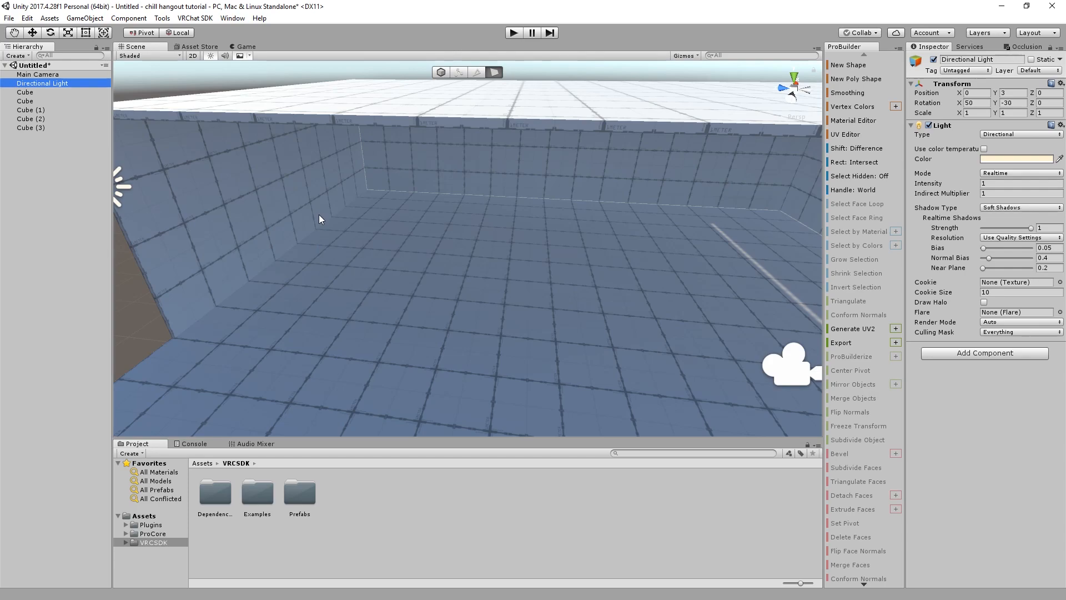
scroll(317, 216, "down", 5)
scroll(335, 236, "up", 5)
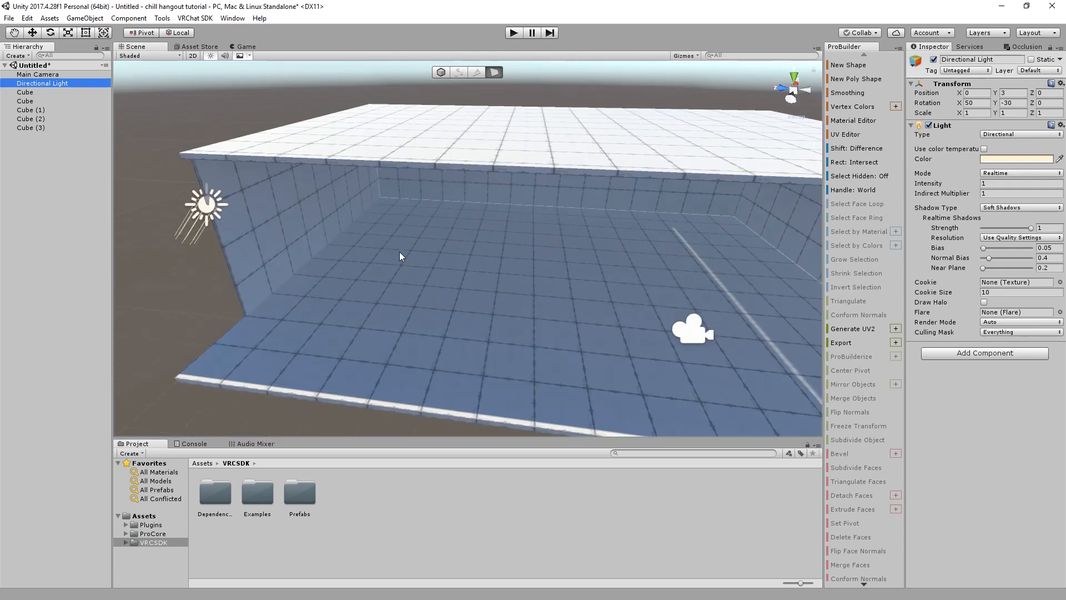
right_click_drag(372, 231, 373, 221)
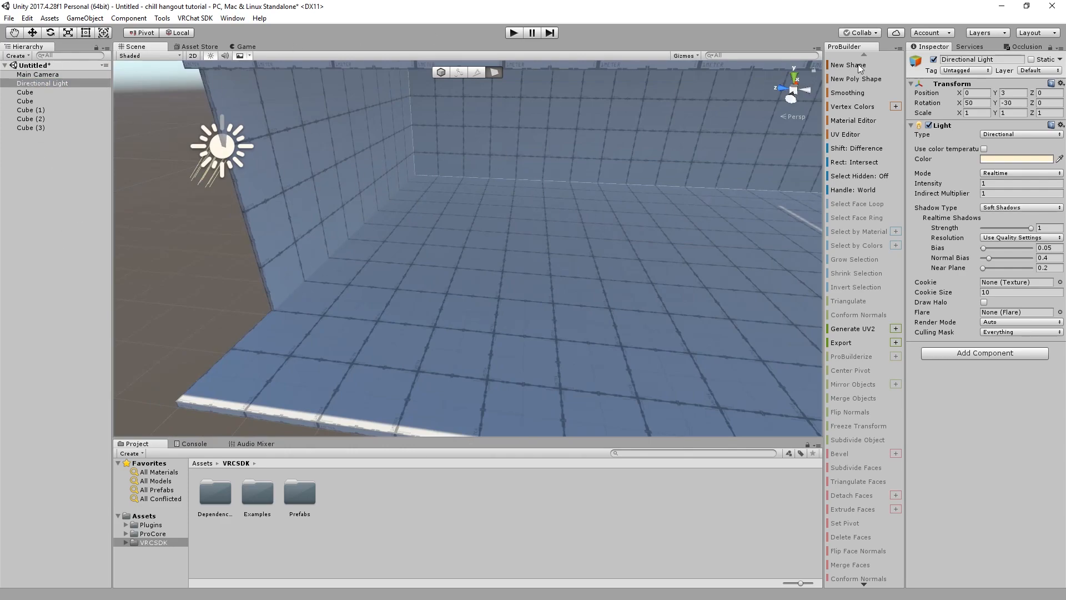
Duplicate the Directional Light, and delete both the original and the copy from the scene
left_click(44, 82)
key("Up")
key("Down")
key("ctrl+d")
key("ctrl+z")
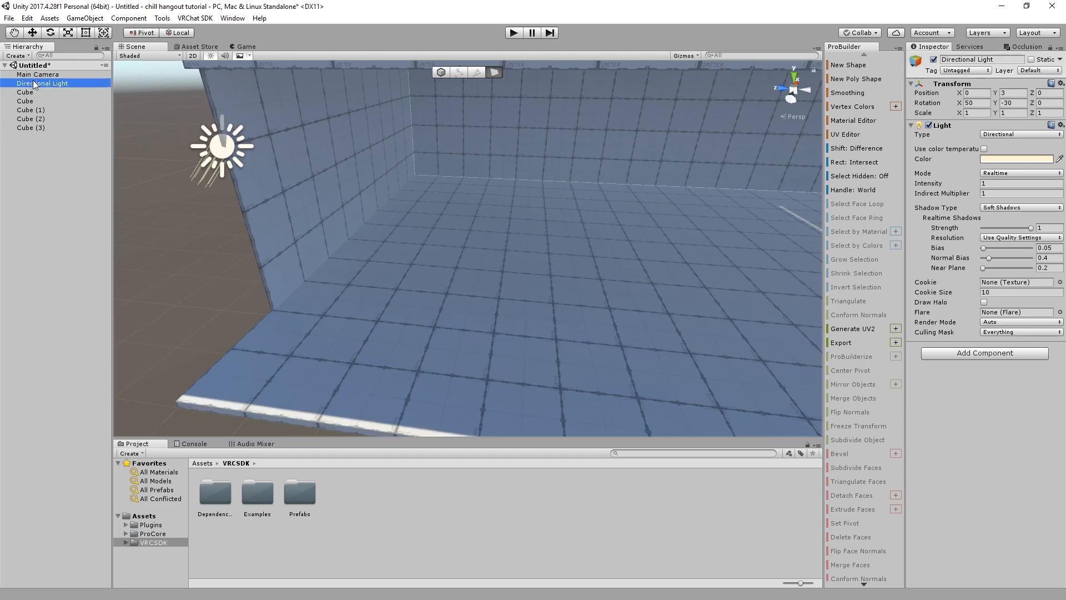
key("ctrl+y")
left_click(34, 81)
key("Delete")
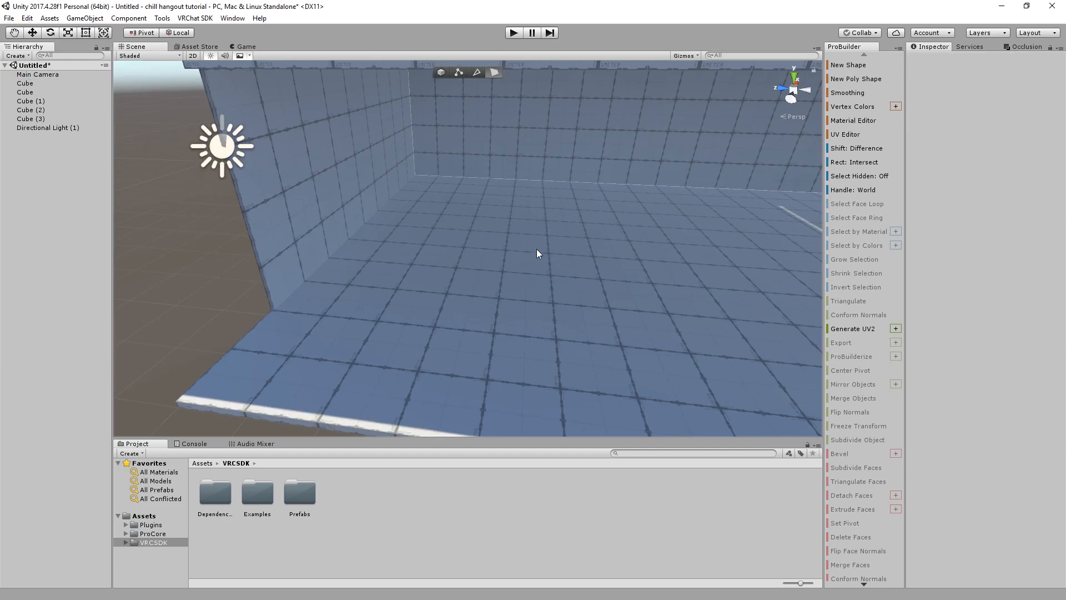
left_click(29, 129)
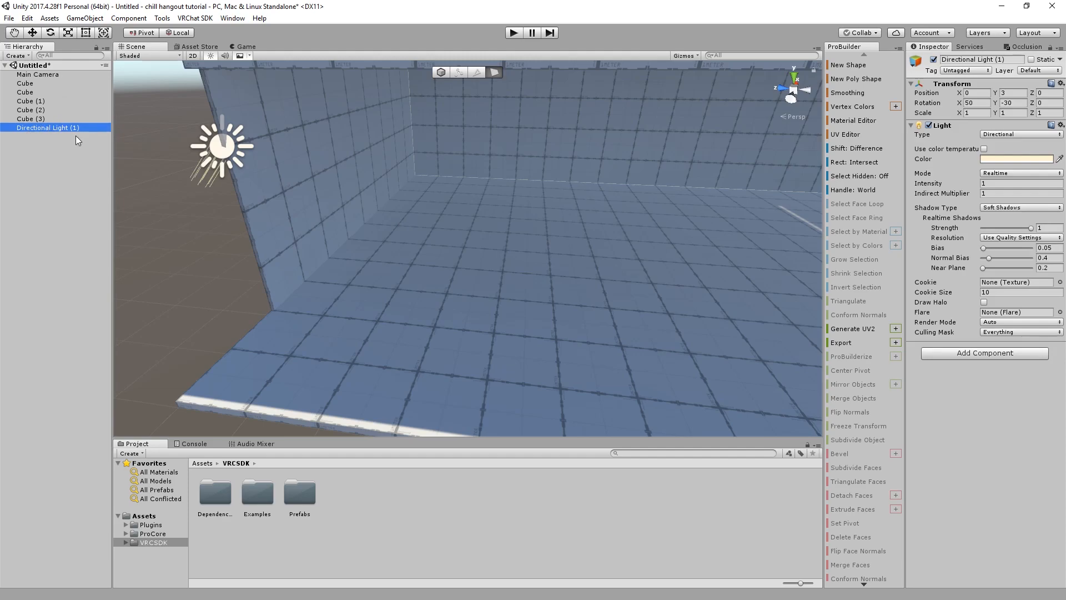
key("Delete")
Add a new directional light to the scene
right_click(59, 188)
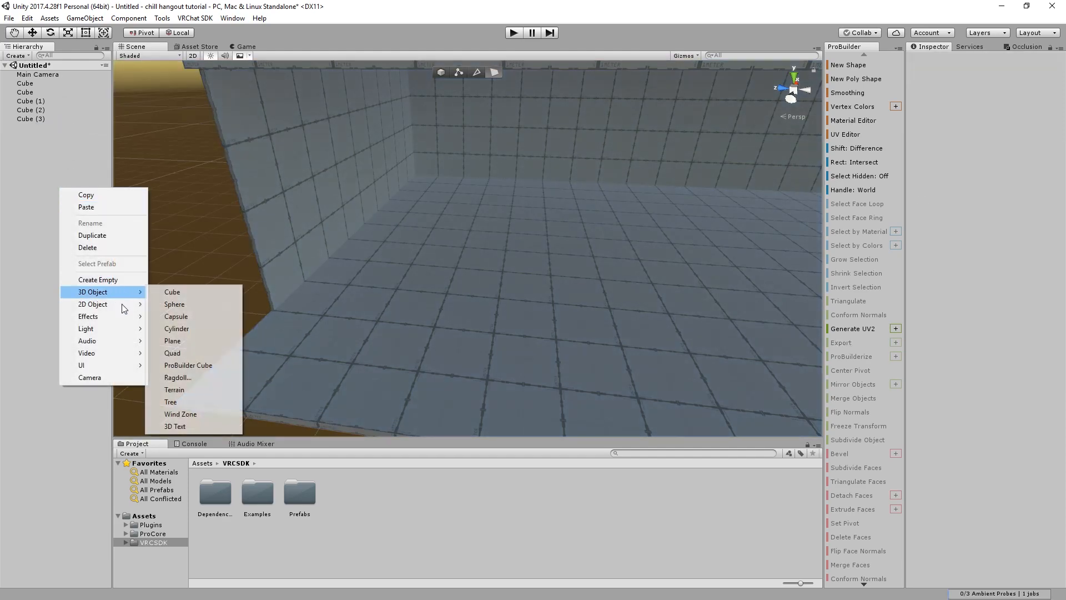
mouse_move(124, 330)
left_click(215, 328)
Find the new directional light in the scene and check its distance from the room
scroll(267, 288, "down", 8)
right_click_drag(305, 252, 341, 239)
scroll(277, 225, "up", 4)
right_click_drag(233, 218, 423, 210)
scroll(322, 182, "up", 3)
scroll(376, 218, "down", 6)
scroll(423, 210, "down", 3)
middle_click_drag(211, 288, 324, 195)
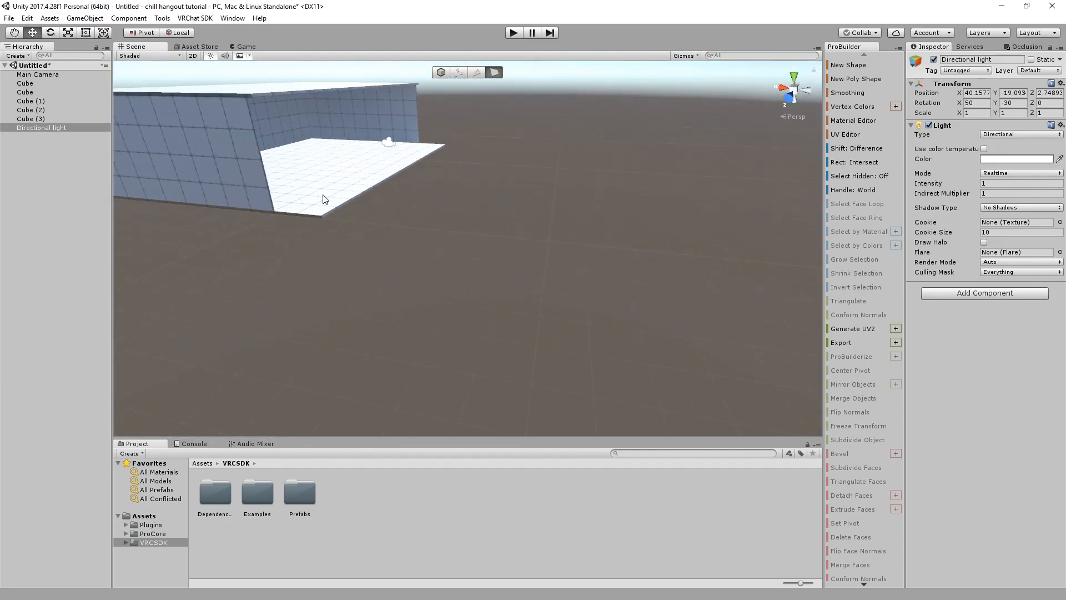
right_click_drag(323, 195, 280, 190)
middle_click_drag(280, 190, 368, 223)
right_click_drag(368, 223, 261, 181)
middle_click_drag(411, 300, 278, 181)
Set the new directional light's position to 0, 0, 0
left_click_drag(272, 290, 263, 257)
scroll(248, 261, "down", 4)
middle_click_drag(248, 261, 254, 289)
left_click_drag(981, 94, 968, 96)
type("0")
key("Tab")
type("0")
key("Tab")
type("0")
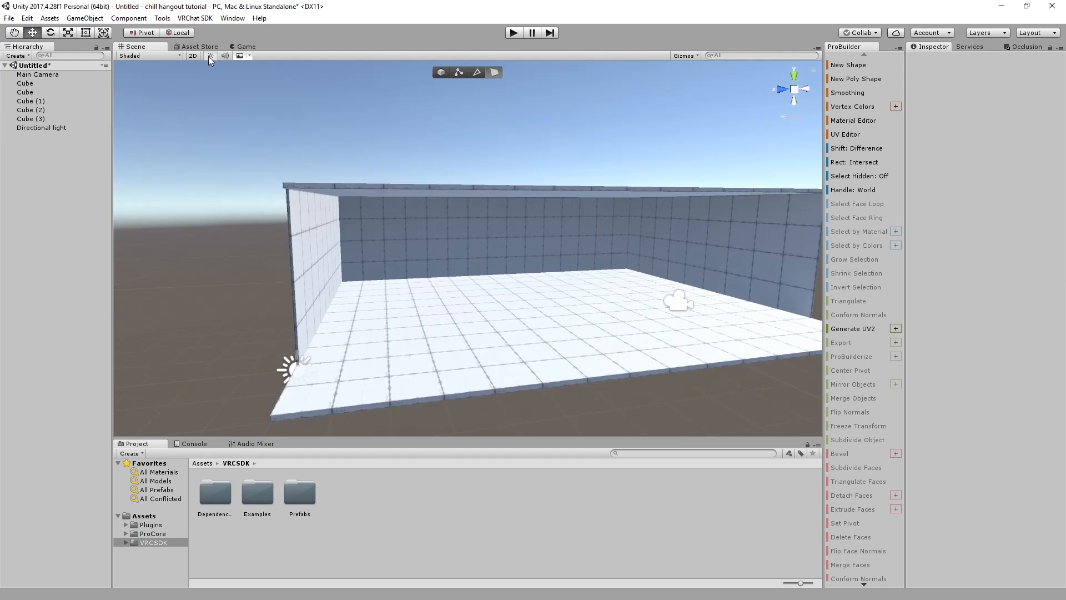
Move the directional light outside the room's corner, to about X -1.15, Y 1.93, Z 2
scroll(402, 278, "up", 3)
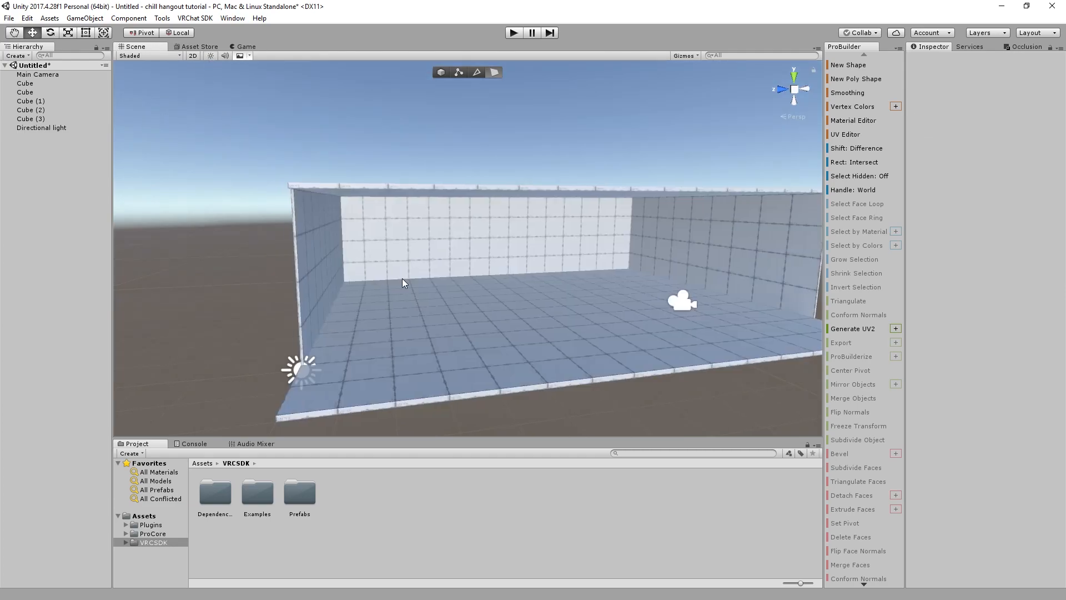
left_click(291, 366)
left_click_drag(260, 351, 115, 287)
scroll(531, 354, "up", 3)
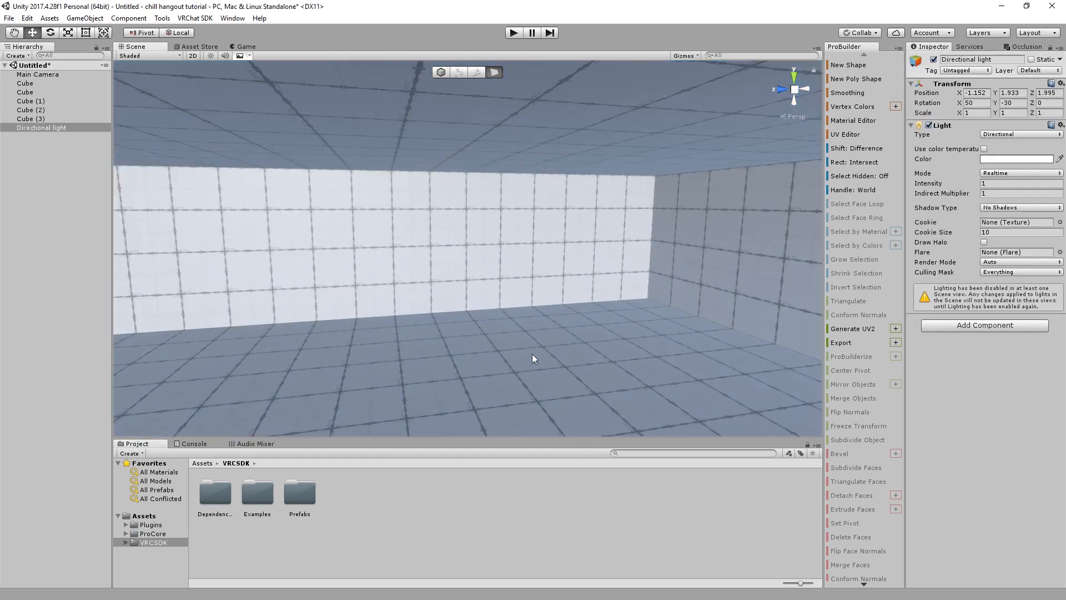
Examine the room's interior walls, floor and ceiling from different viewpoints
scroll(451, 355, "down", 3)
left_click_drag(451, 354, 531, 347, "alt")
scroll(531, 347, "down", 3)
middle_click_drag(531, 348, 545, 294)
scroll(544, 294, "up", 4)
left_click_drag(544, 295, 498, 282, "alt")
scroll(497, 282, "up", 4)
left_click_drag(441, 255, 488, 268, "alt")
middle_click_drag(489, 268, 386, 236)
right_click_drag(386, 237, 359, 257)
middle_click_drag(359, 257, 113, 295)
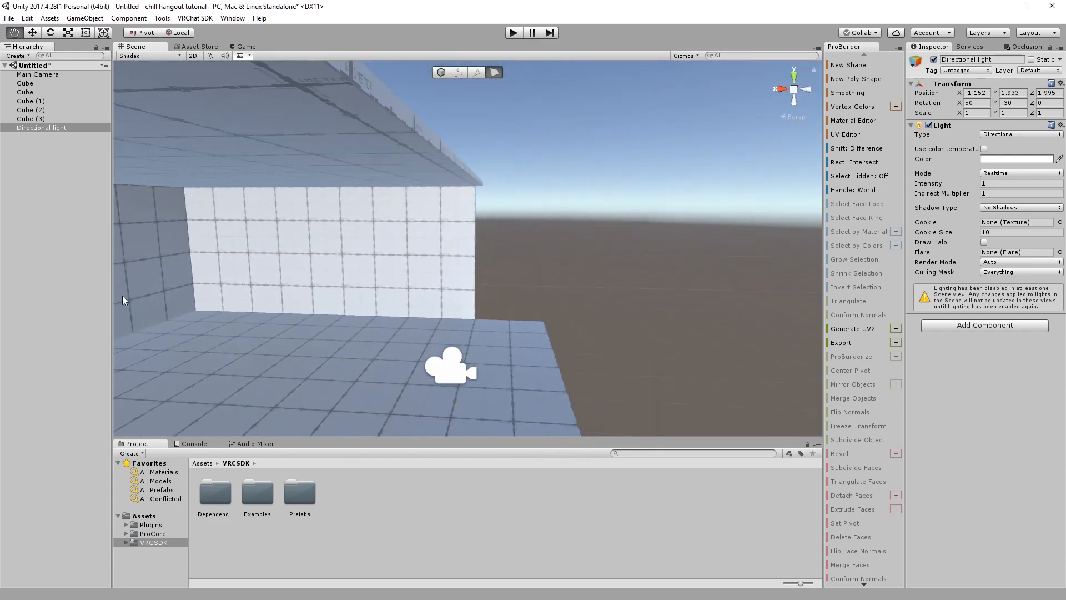
Examine the room's walls, floor and roof from inside and outside to find the side wall that needs an opening
right_click_drag(620, 295, 530, 321)
middle_click_drag(531, 321, 451, 234)
right_click_drag(452, 234, 309, 265)
middle_click_drag(644, 335, 481, 348)
right_click_drag(481, 347, 339, 314)
middle_click_drag(338, 314, 411, 366)
scroll(414, 338, "up", 2)
right_click_drag(411, 366, 538, 350)
middle_click_drag(538, 351, 571, 253)
right_click_drag(571, 253, 390, 230)
middle_click_drag(389, 225, 428, 266)
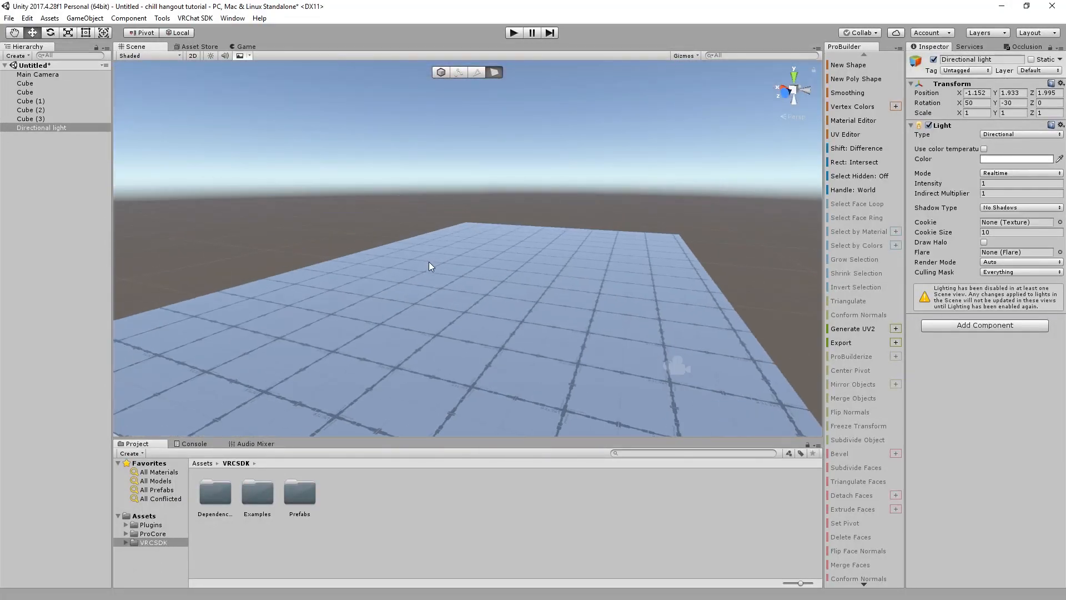
right_click_drag(428, 266, 239, 279)
middle_click_drag(238, 278, 263, 232)
right_click_drag(262, 232, 485, 299)
Shorten the long side wall to 13 by moving its end face inward, leaving a doorway gap at the room's corner
left_click(478, 274)
left_click_drag(477, 266, 304, 252, "alt")
middle_click_drag(304, 252, 521, 277)
left_click_drag(521, 278, 492, 291, "alt")
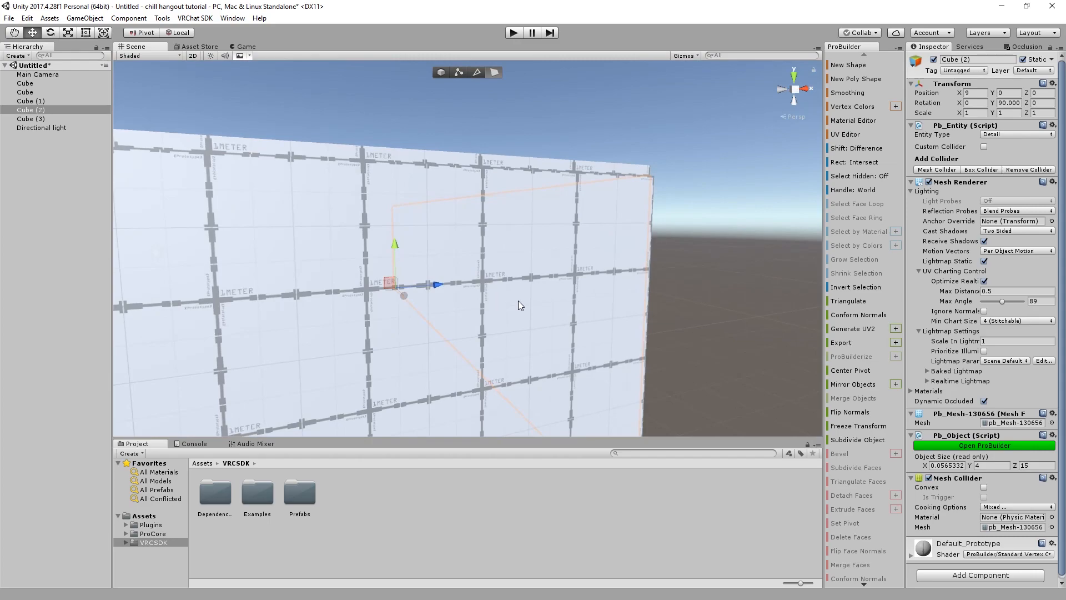
right_click_drag(587, 311, 523, 293)
middle_click_drag(523, 293, 353, 285)
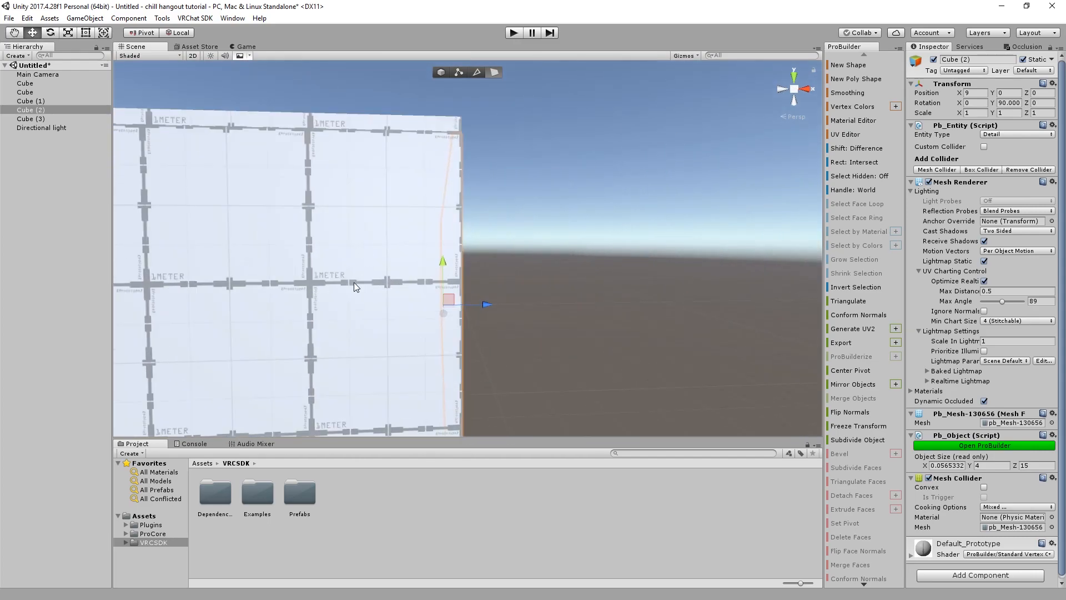
right_click_drag(353, 286, 335, 274)
scroll(337, 271, "up", 2)
scroll(452, 178, "up", 5)
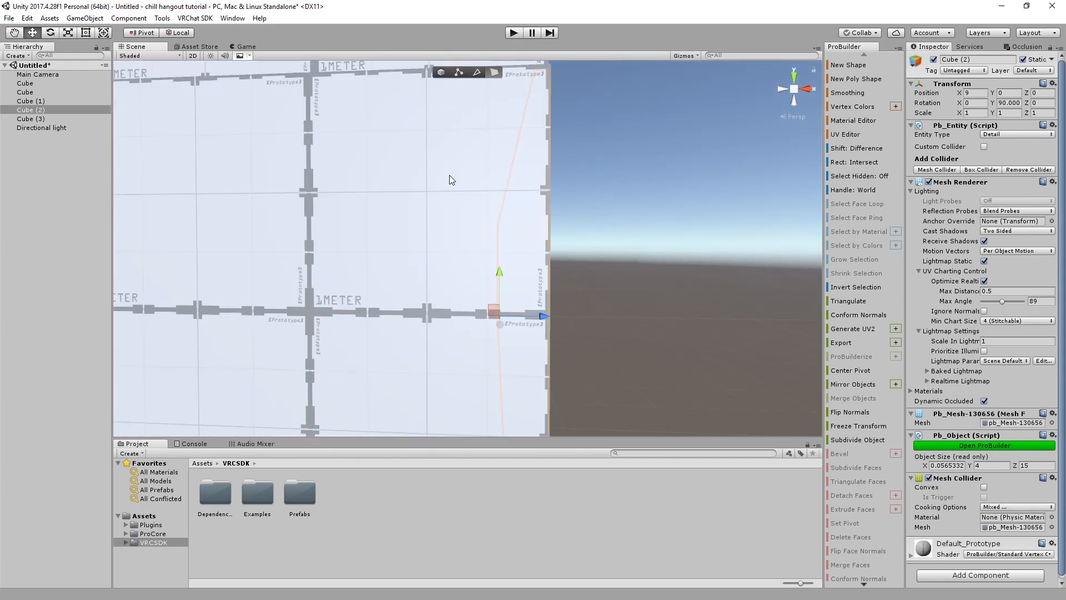
left_click_drag(456, 211, 604, 268, "alt")
scroll(614, 271, "up", 2)
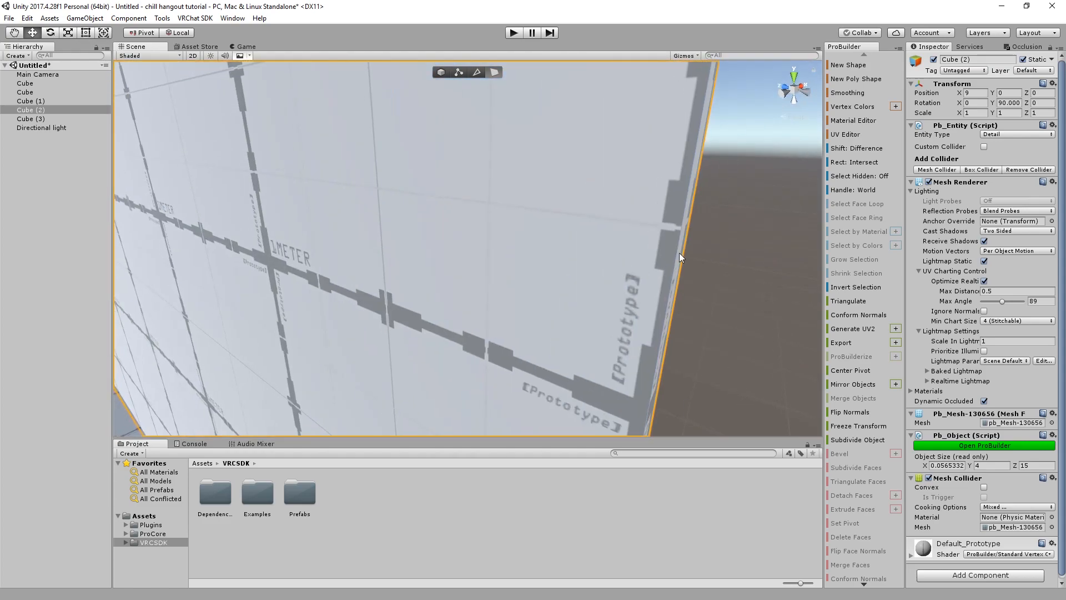
scroll(678, 252, "down", 3)
left_click_drag(679, 252, 456, 172, "alt")
scroll(539, 192, "up", 3)
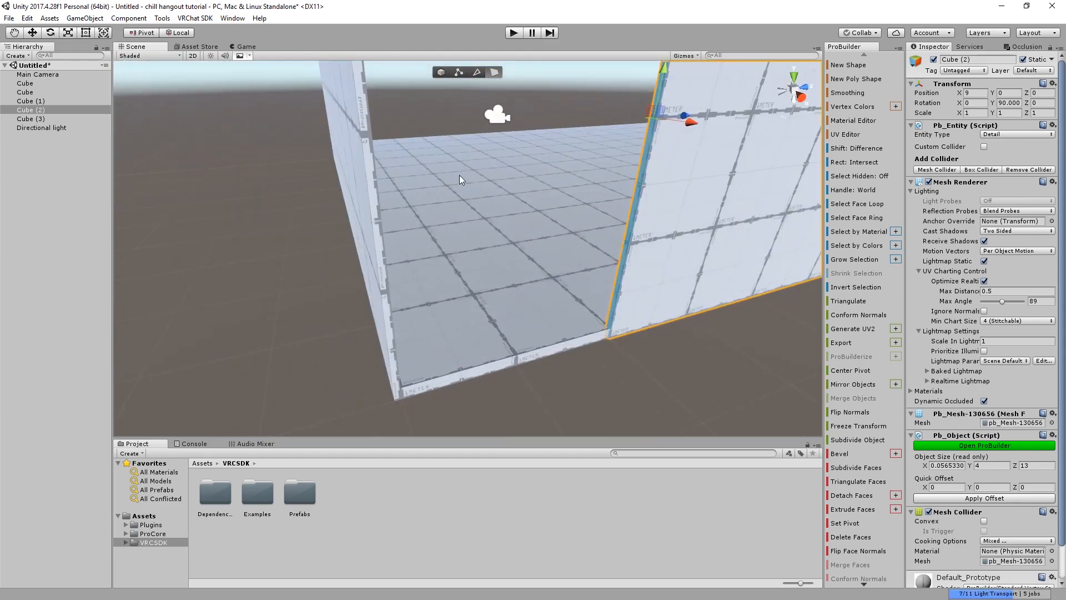
Examine the doorway gap beside the shortened wall from inside, above and outside the room
right_click_drag(411, 182, 421, 236)
middle_click_drag(421, 235, 441, 311)
right_click_drag(440, 310, 316, 287)
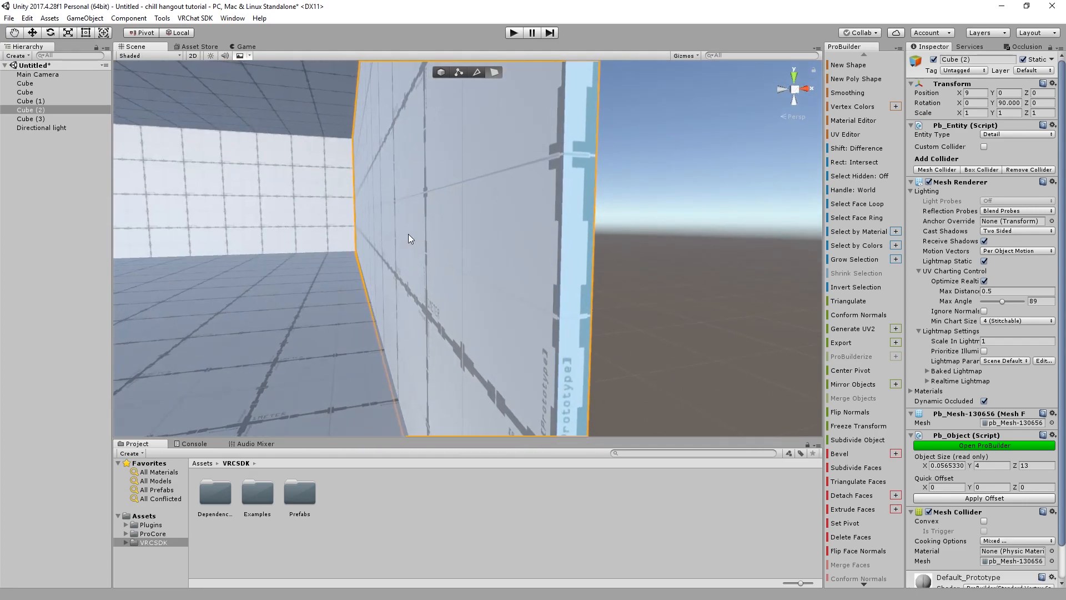
right_click_drag(395, 226, 398, 229)
middle_click_drag(398, 230, 440, 234)
right_click_drag(441, 234, 433, 296)
middle_click_drag(433, 296, 417, 288)
scroll(431, 298, "up", 4)
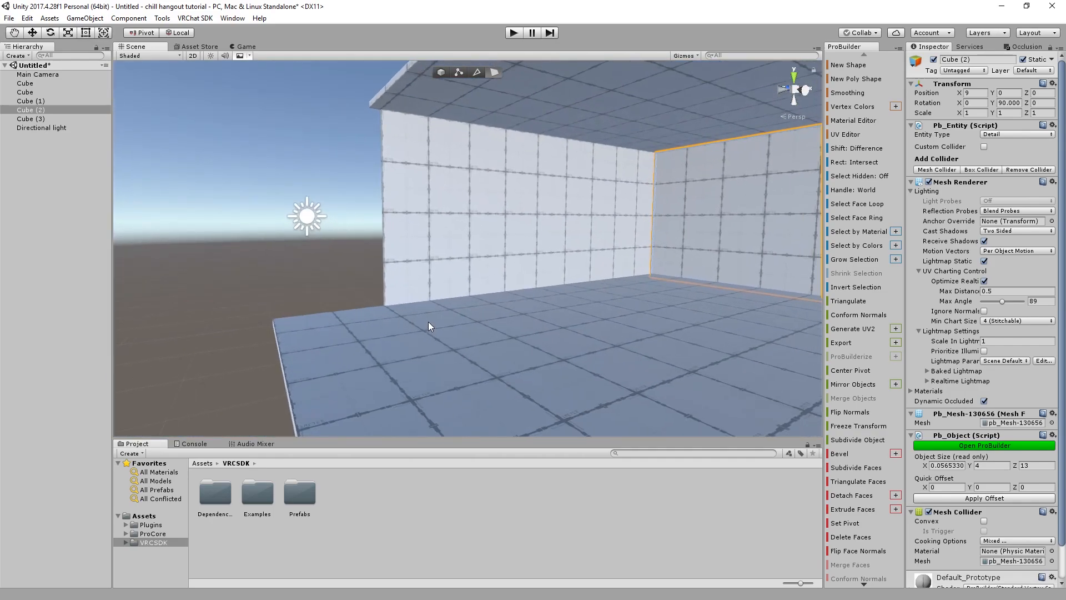
right_click_drag(428, 322, 358, 352)
key("s")
key("w")
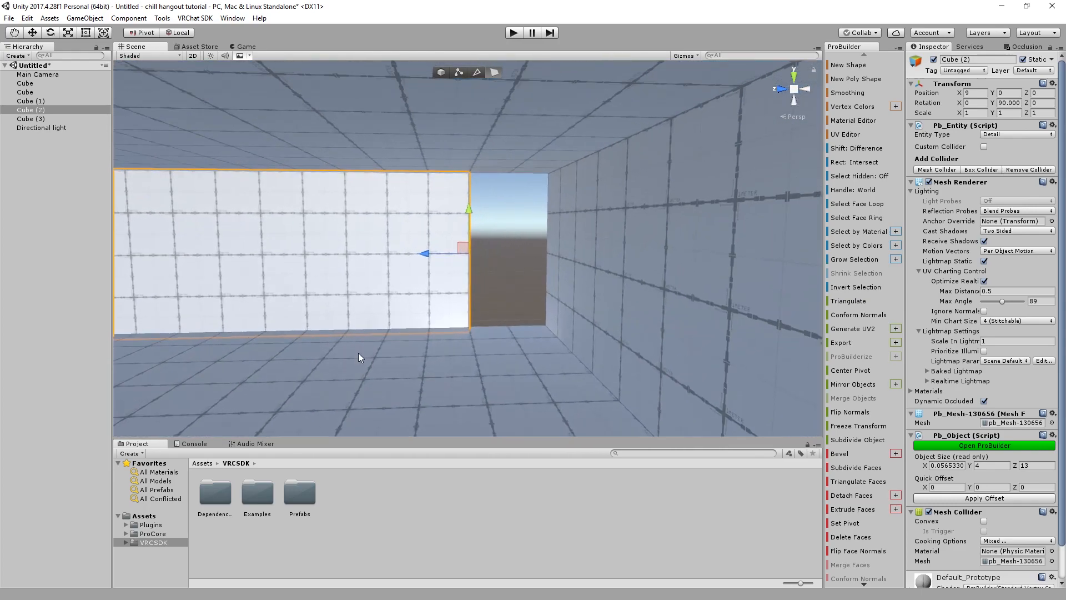
right_click_drag(406, 262, 382, 325)
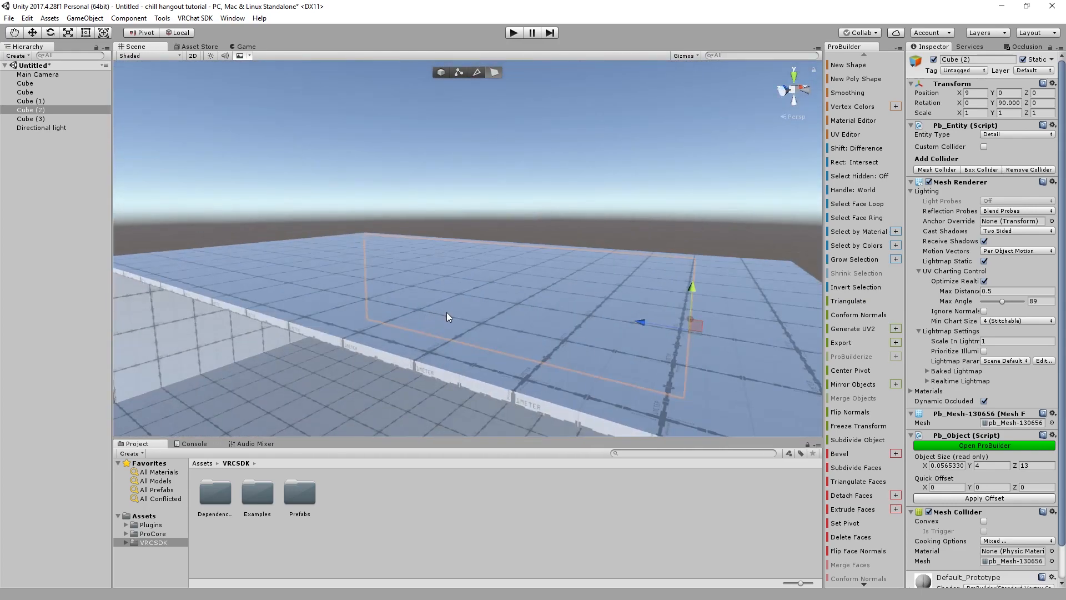
middle_click_drag(495, 316, 487, 278)
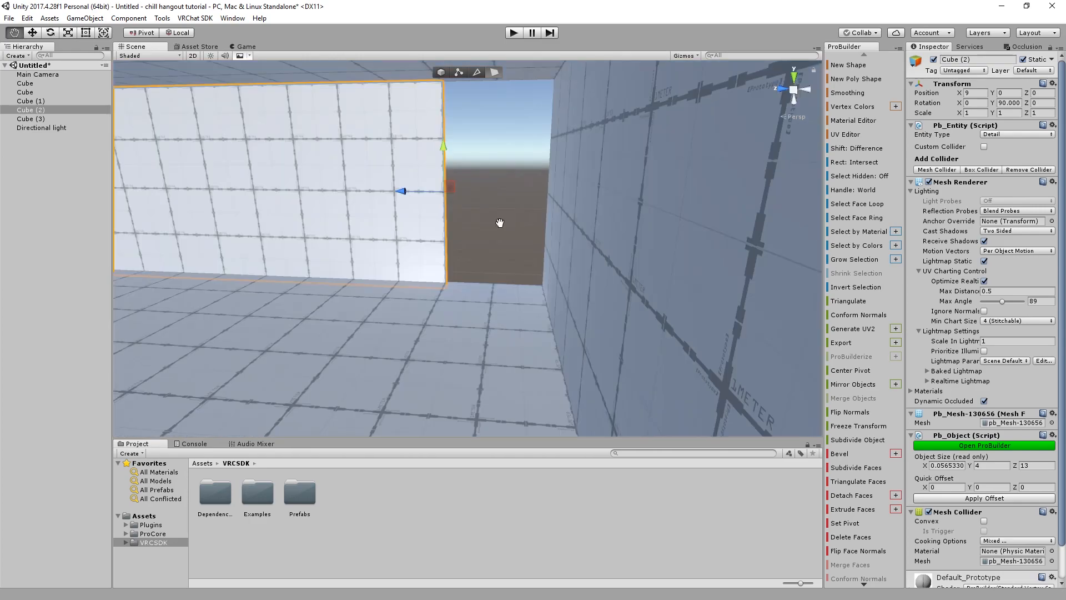
left_click_drag(500, 222, 261, 291, "alt")
middle_click_drag(261, 291, 296, 273)
left_click_drag(296, 272, 233, 222, "alt")
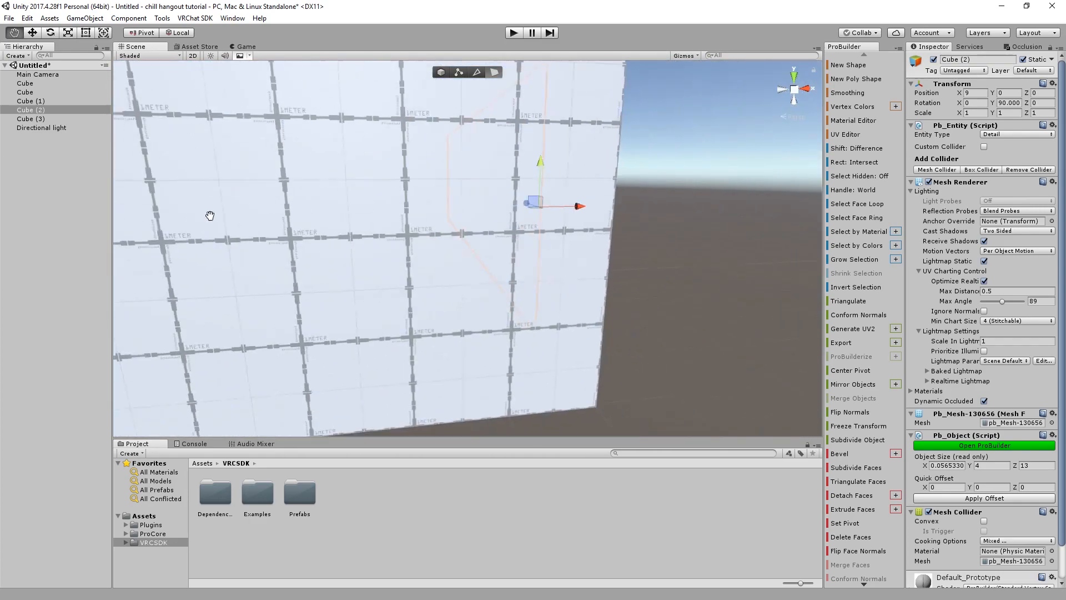
middle_click_drag(233, 222, 470, 270)
key("f")
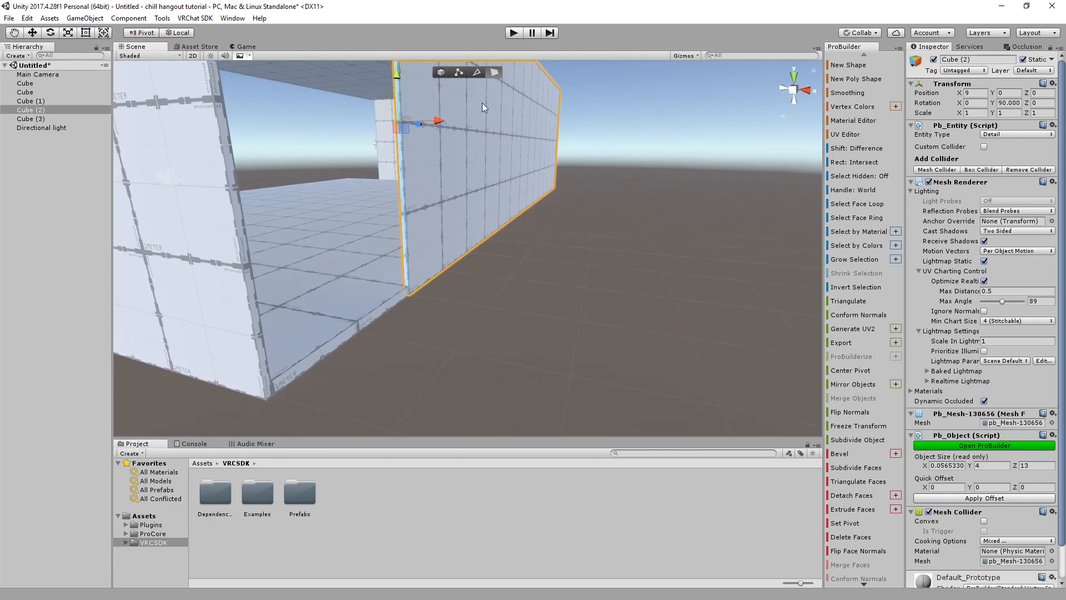
Insert an edge loop across the floor from its long outer edge beneath the shortened wall
left_click(386, 305)
left_click_drag(410, 283, 248, 275, "alt")
left_click(475, 73)
right_click_drag(494, 83, 528, 149)
left_click(527, 168)
right_click_drag(444, 248, 515, 185)
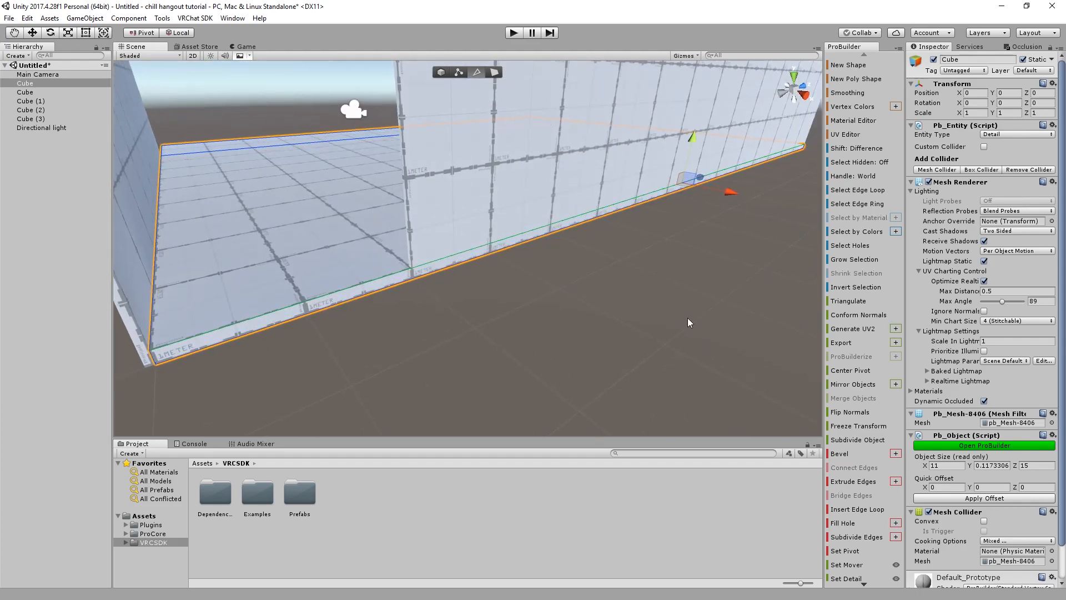
middle_click_drag(279, 340, 316, 340)
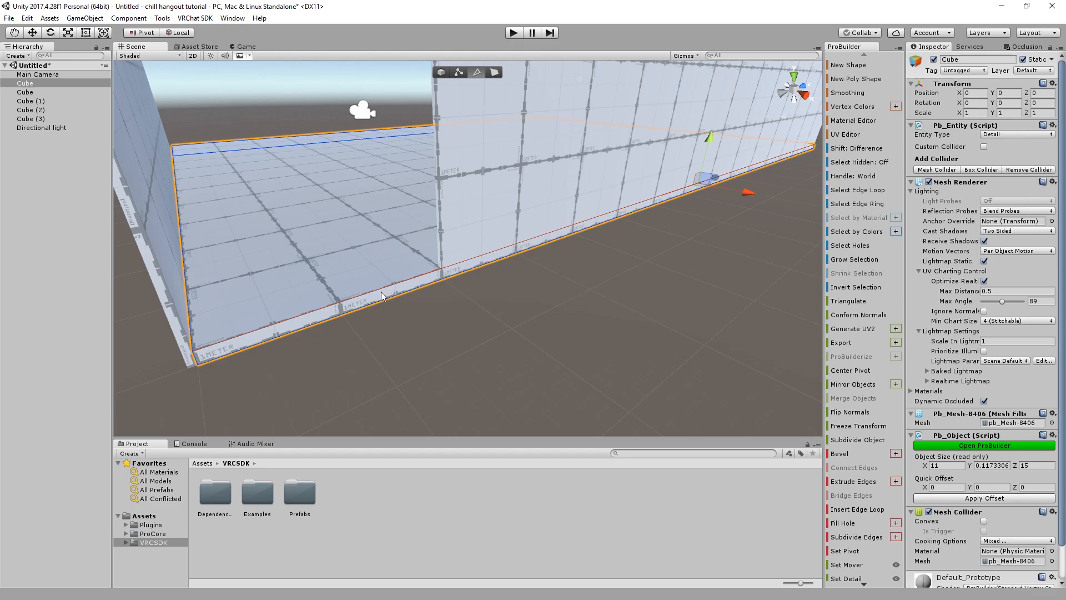
scroll(866, 466, "down", 3)
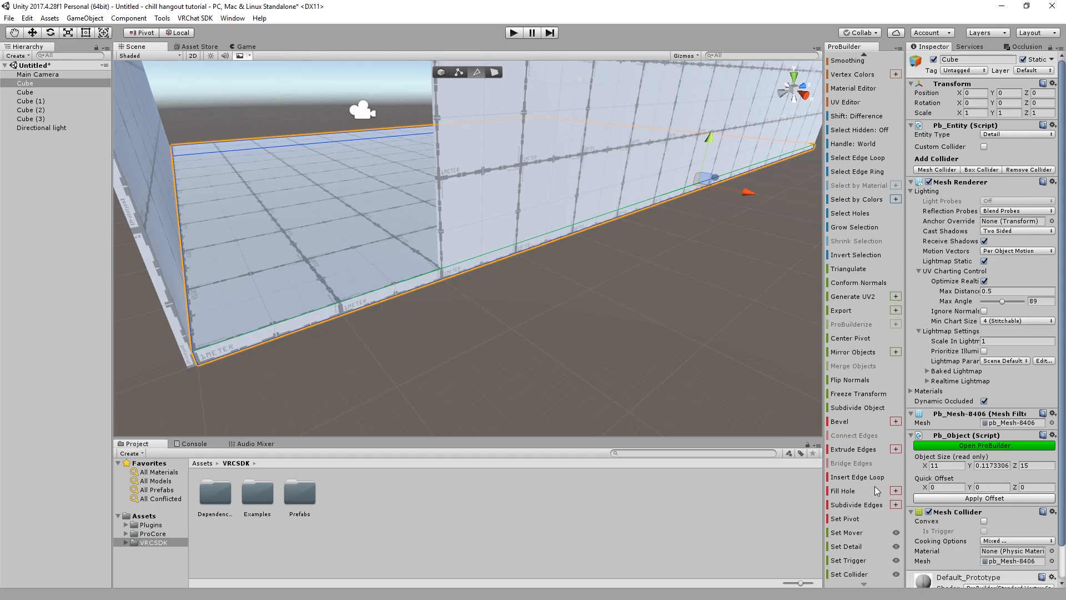
left_click(865, 481)
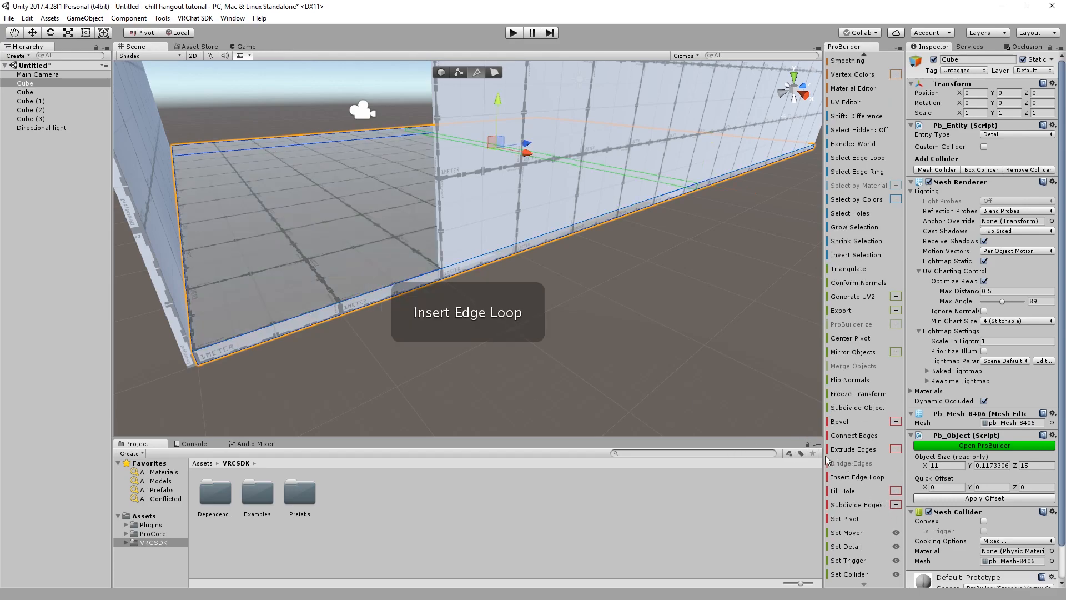
Move the floor's new edge loop in line with the end of the shortened wall at the doorway
scroll(583, 328, "up", 3)
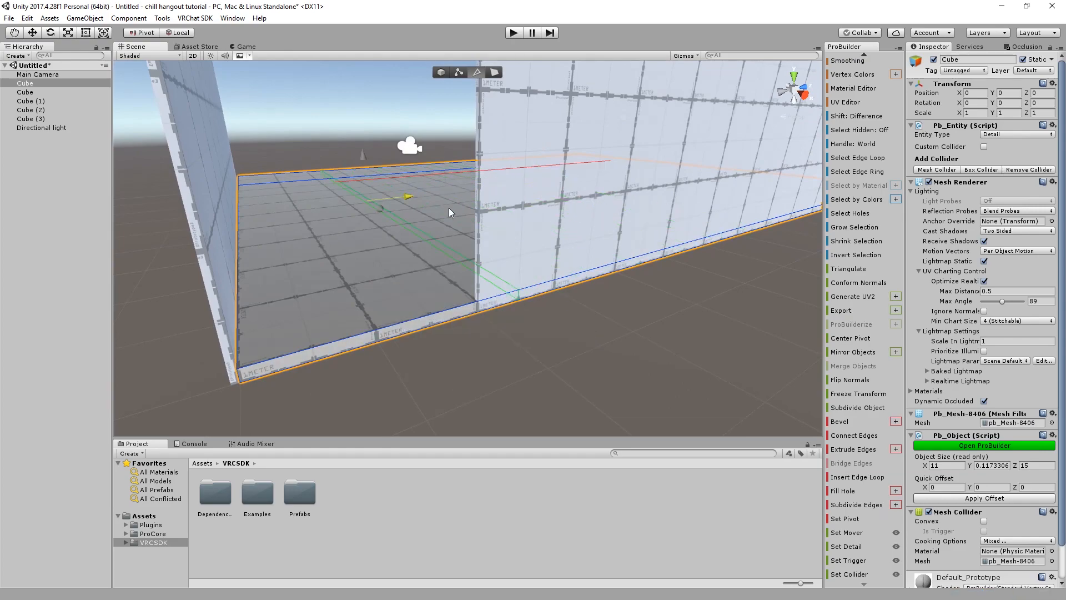
left_click_drag(436, 218, 495, 347, "alt")
right_click_drag(495, 347, 480, 346)
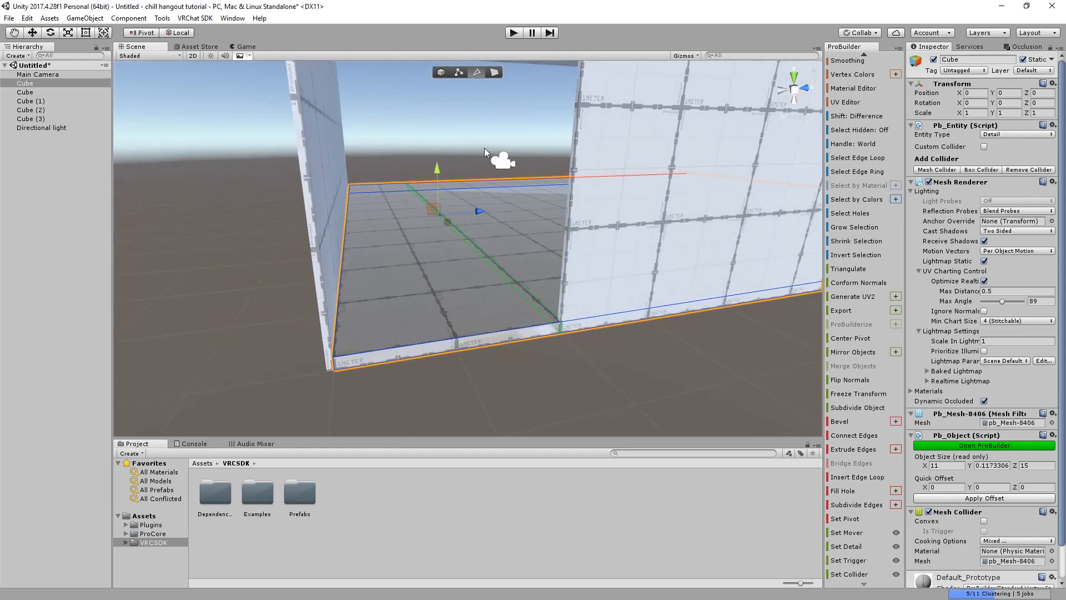
Extend the floor's outer side face at the doorway outward to an overall width of about 12.39, and deselect the floor
key("h")
left_click(498, 336)
left_click_drag(498, 336, 582, 328, "alt")
left_click_drag(393, 242, 391, 348, "alt")
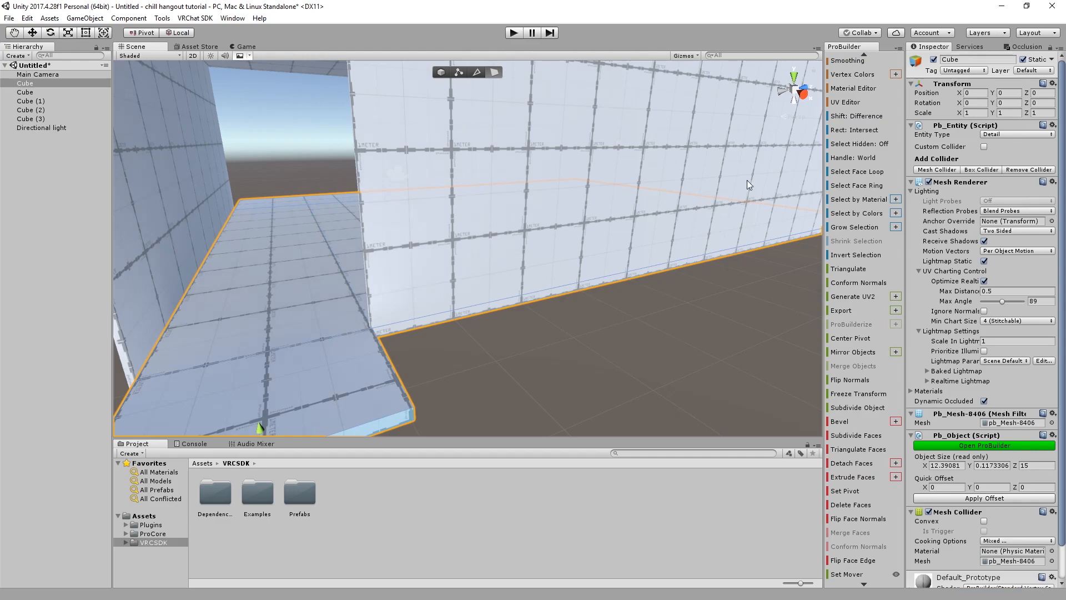
scroll(838, 111, "up", 2)
scroll(546, 413, "up", 1)
left_click(443, 76)
right_click_drag(580, 251, 509, 217)
left_click(628, 383)
right_click_drag(622, 305, 647, 294)
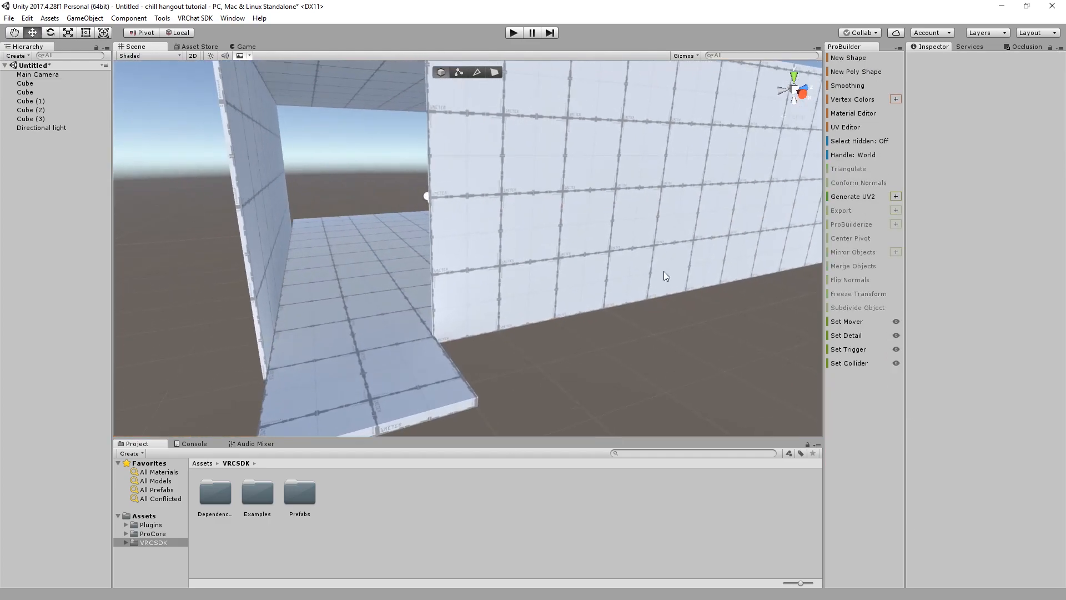
Start a new Stair shape and move its preview to X 11, Y 0, Z -13 against the outside of the shortened wall
left_click(844, 59)
left_click(198, 207)
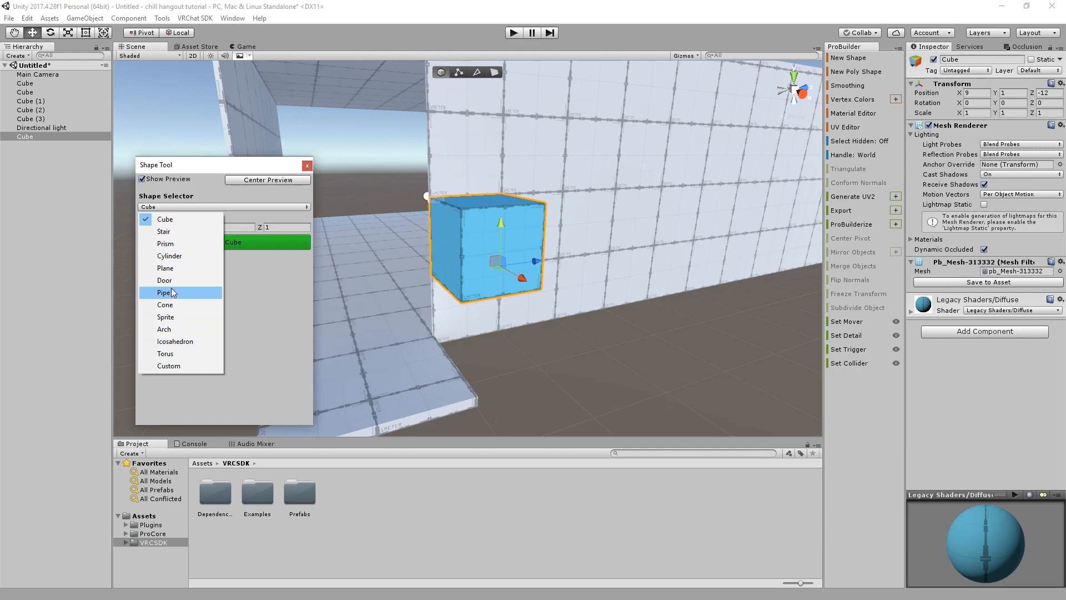
left_click(178, 219)
left_click(189, 232)
left_click(190, 207)
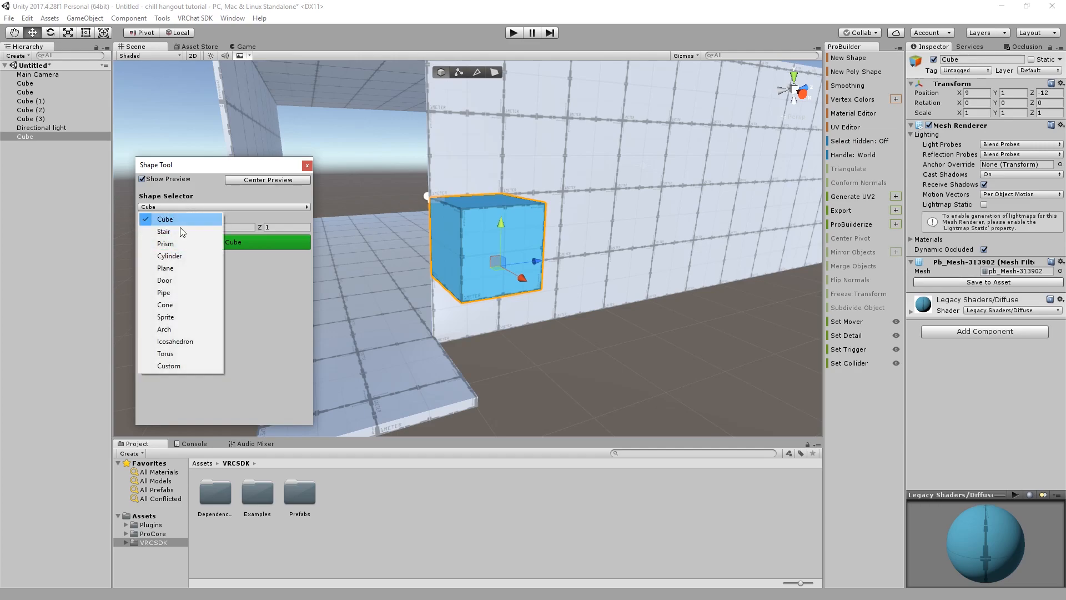
left_click(185, 230)
scroll(591, 234, "down", 5)
left_click_drag(509, 270, 537, 304)
left_click_drag(568, 259, 504, 387)
right_click_drag(504, 387, 523, 378)
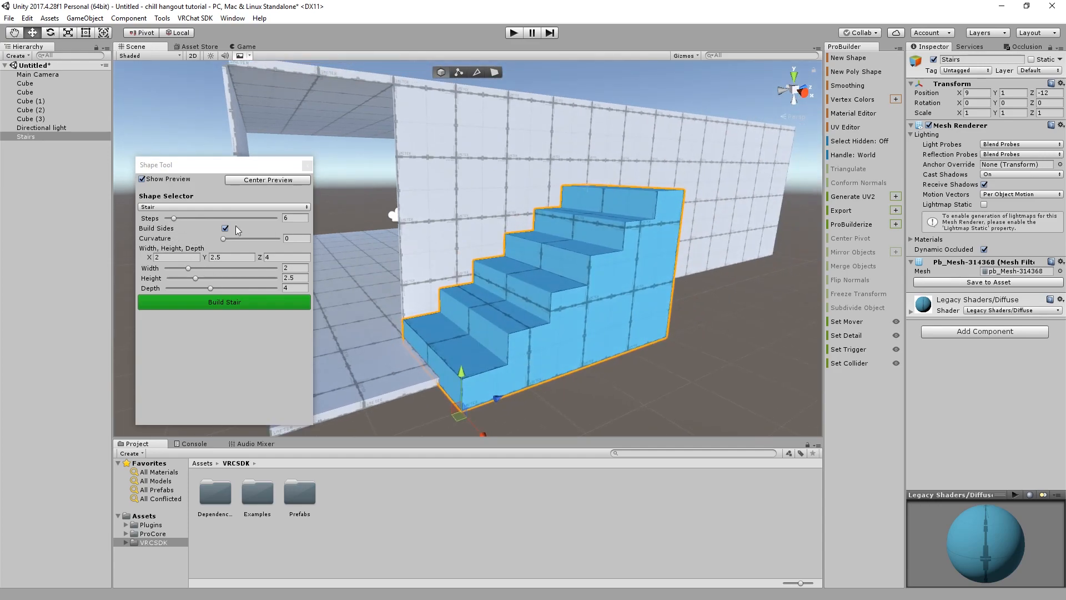
Set the stair preview's height to 4 and its depth to 6
left_click(242, 257)
type("4")
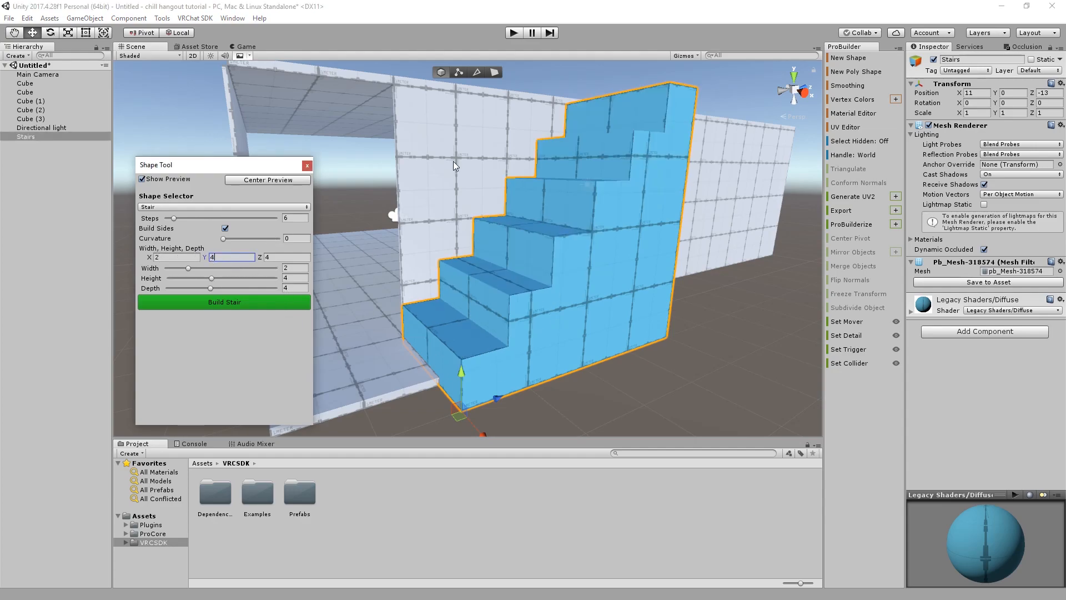
left_click(581, 184)
left_click(276, 258)
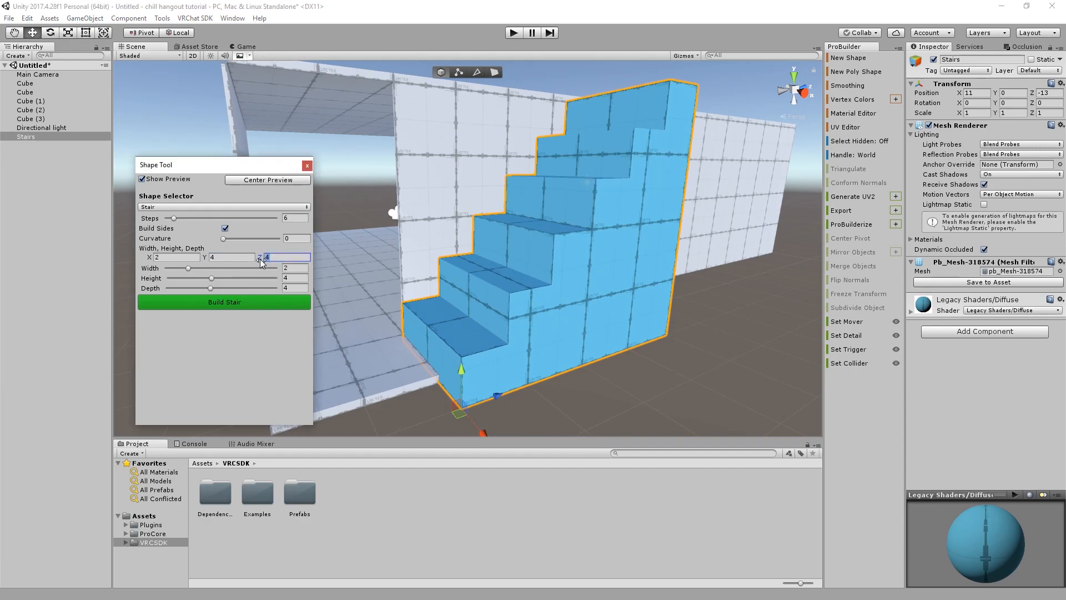
type("6")
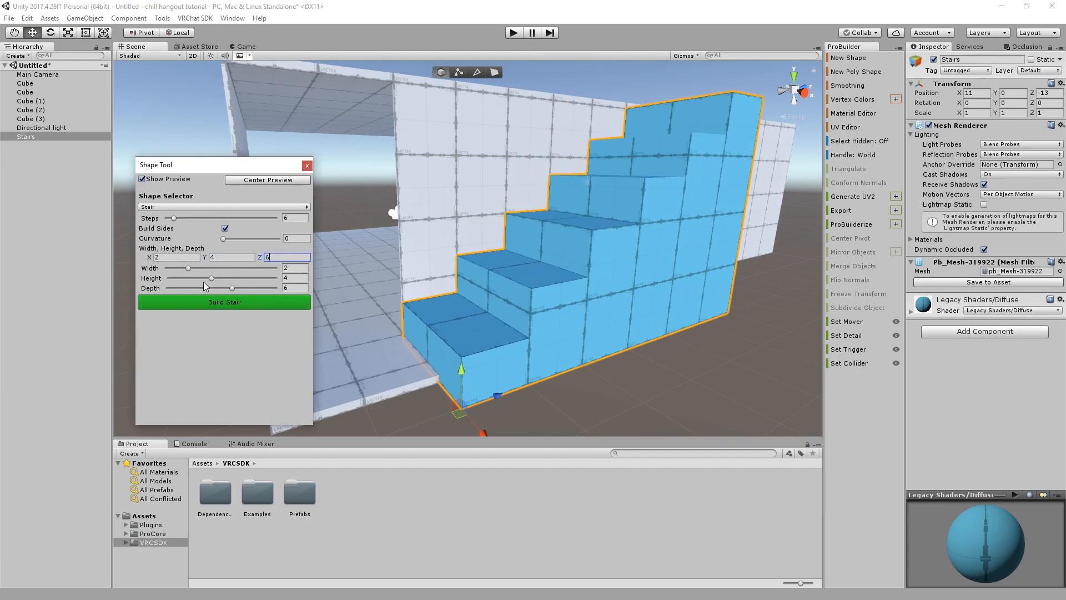
Try a narrower stair width of about 1.13 and set it back to 2
left_click_drag(189, 273, 180, 269)
left_click(287, 268)
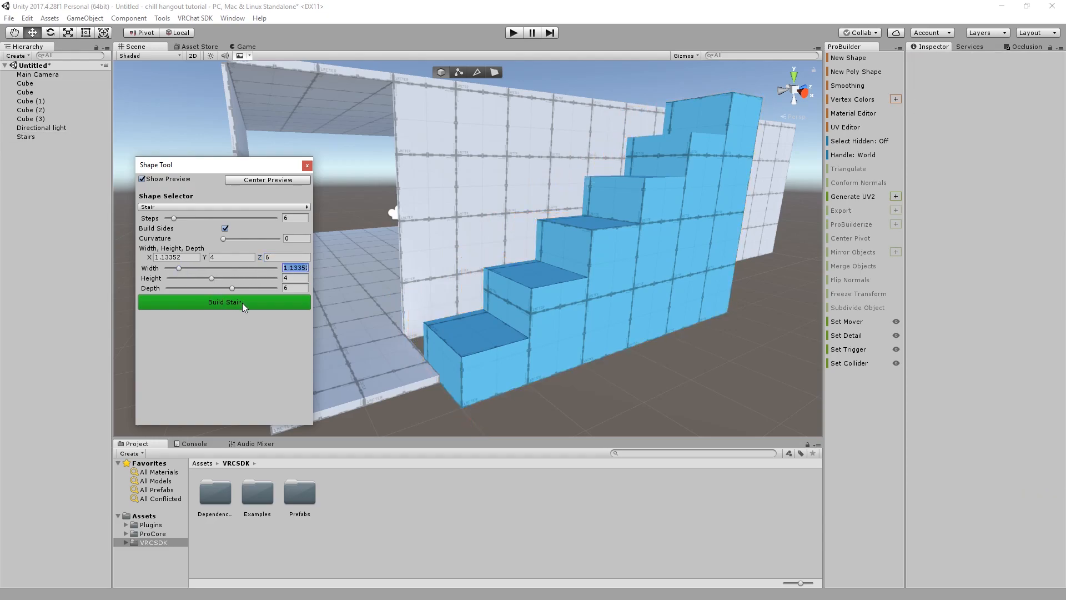
type("2")
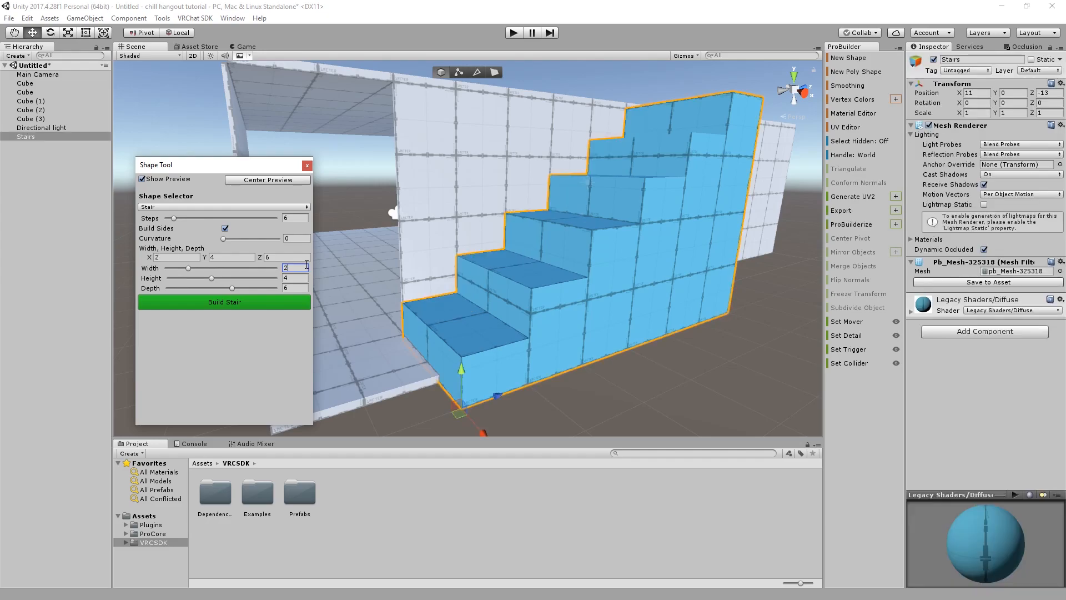
Set the stair preview's depth to 7 and its number of steps to 15
right_click_drag(561, 386, 374, 346)
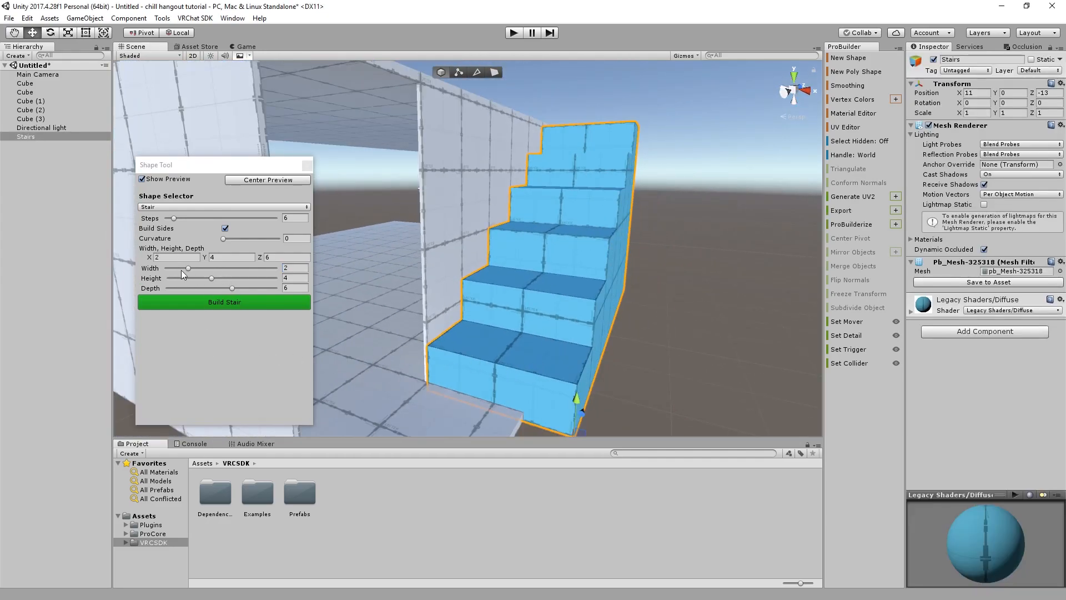
left_click_drag(234, 288, 243, 287)
key("ctrl+a")
type("7")
left_click_drag(173, 218, 192, 214)
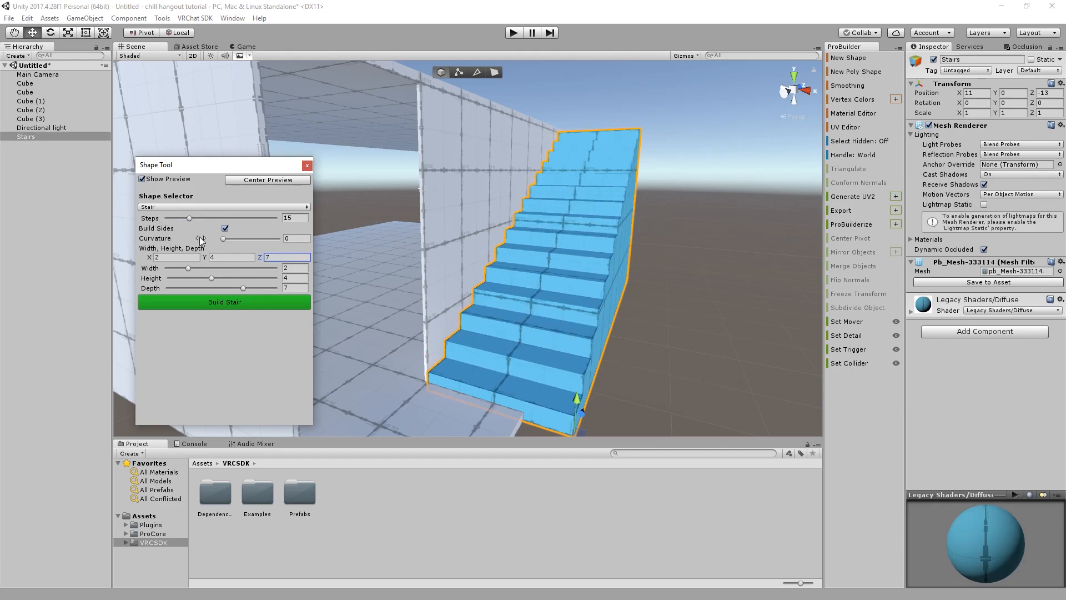
Try a stair height of about 1.09 and depth of about 3.15, and restore them to 4 and 7
left_click_drag(211, 278, 180, 278)
left_click_drag(242, 288, 200, 287)
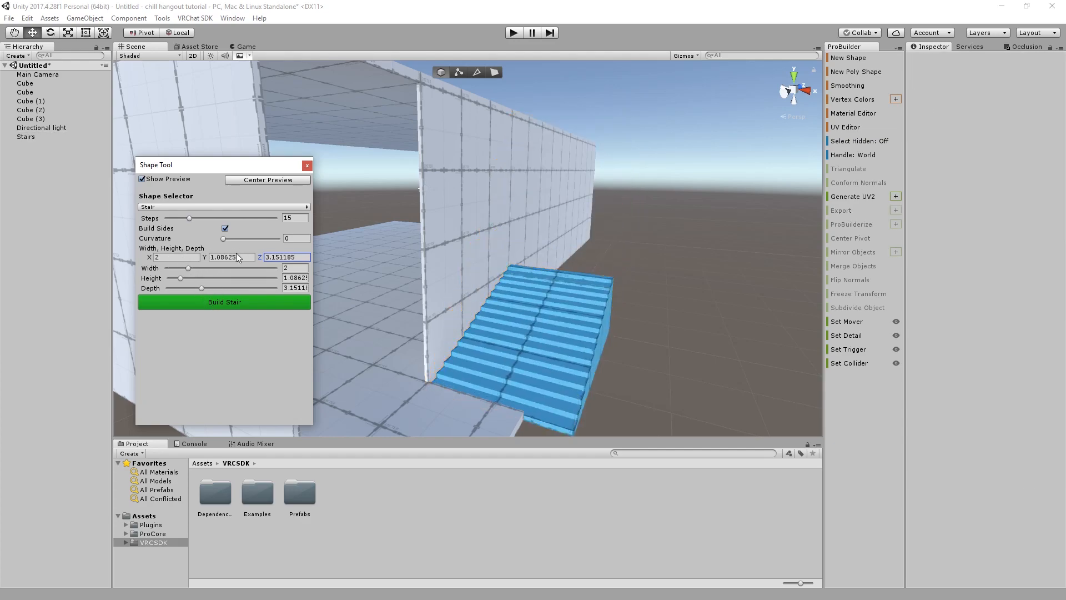
left_click(289, 254)
type("7")
left_click(241, 257)
type("4")
Check the stair preview against the roof, build the stairs and close the Shape Tool
left_click_drag(555, 261, 505, 322, "alt")
scroll(451, 263, "up", 5)
scroll(451, 266, "down", 5)
middle_click_drag(505, 322, 627, 318)
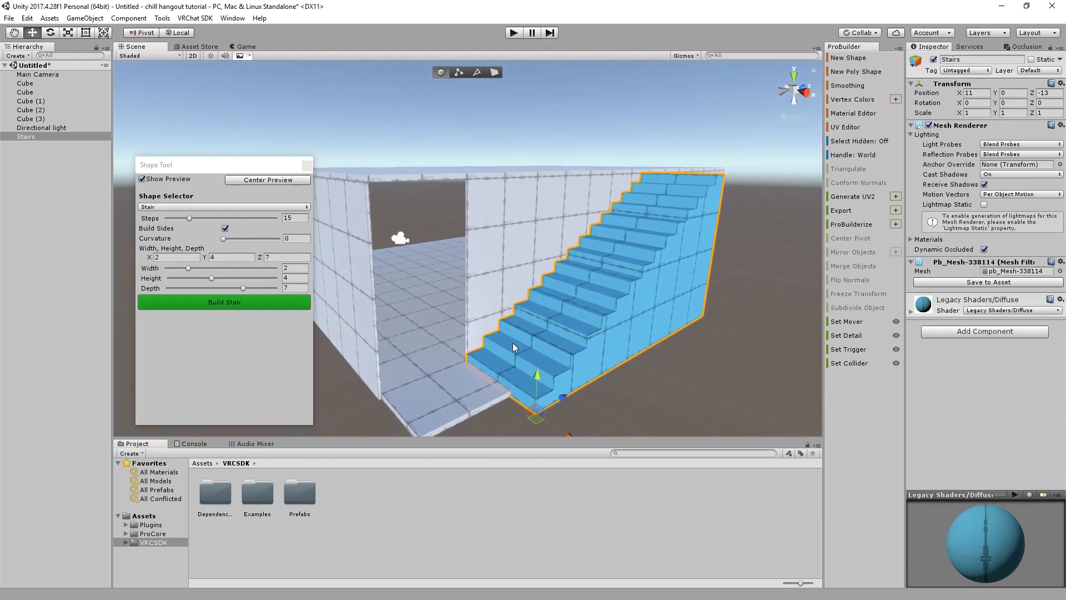
left_click(236, 305)
left_click(307, 167)
Switch the stairs to face editing and select a face on the lowest step
left_click_drag(478, 256, 489, 183, "alt")
left_click(494, 73)
left_click_drag(497, 101, 328, 137, "alt")
middle_click_drag(667, 208, 436, 221)
left_click(330, 225)
left_click(361, 241)
left_click(340, 236)
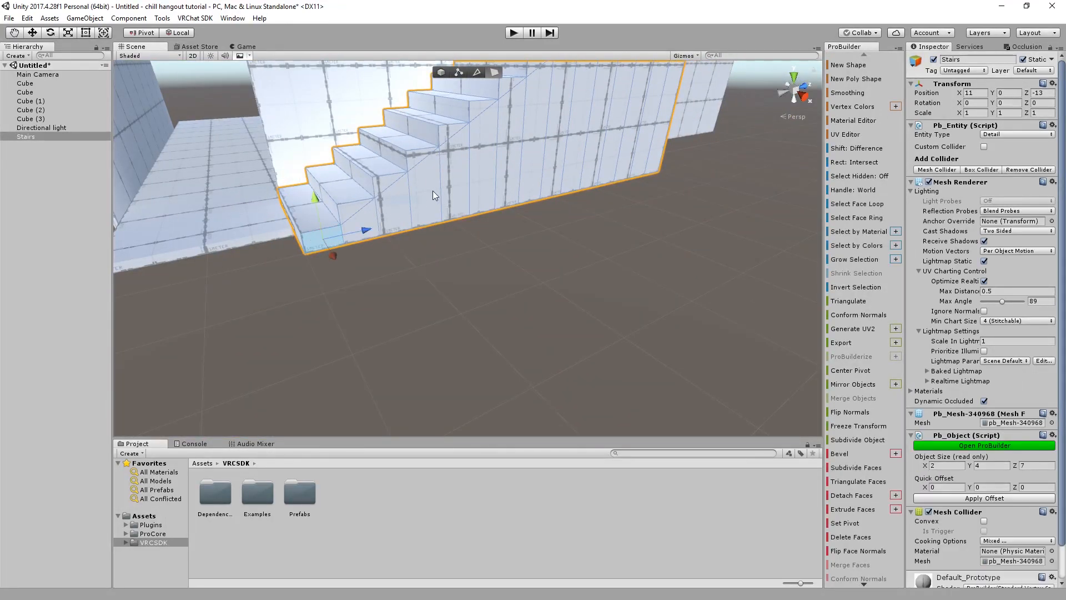
left_click_drag(554, 141, 508, 189, "alt")
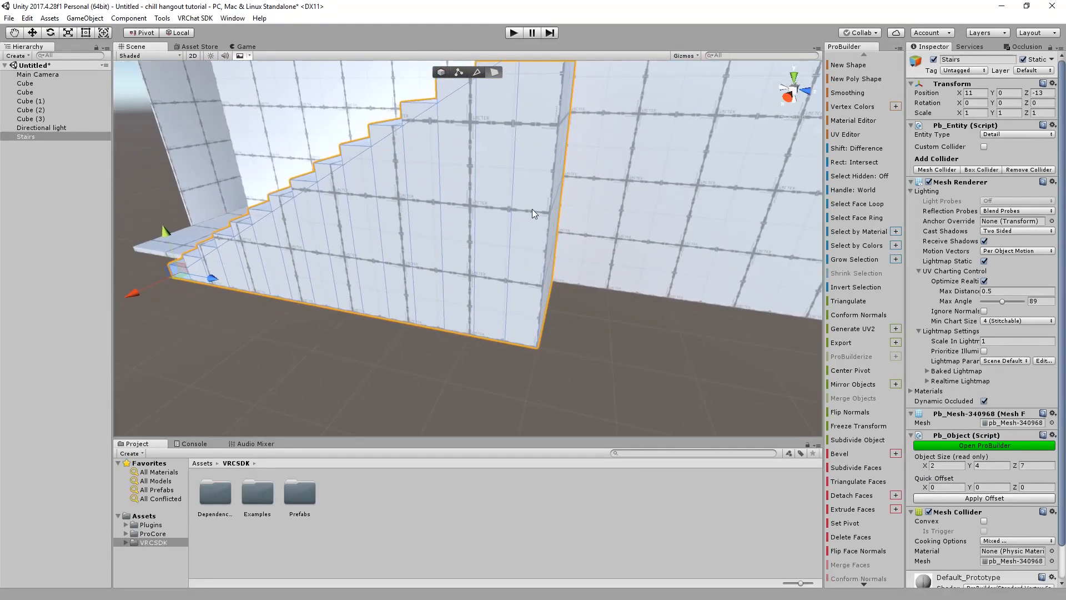
Select the faces making up the stairs' outer side and undo the last unwanted selection
left_click(378, 259)
left_click_drag(379, 261, 412, 246, "alt")
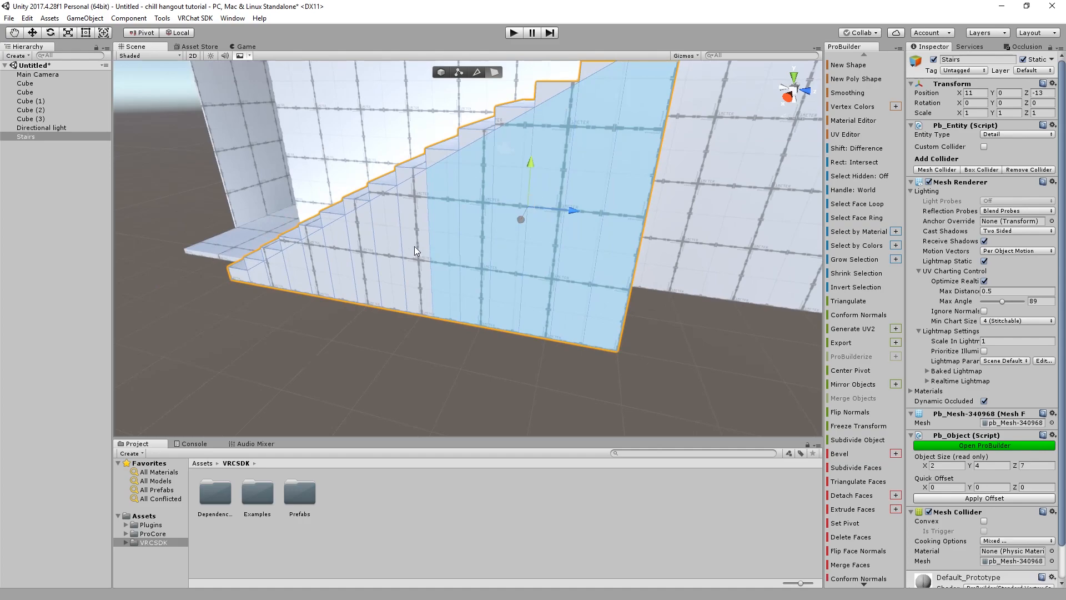
left_click_drag(319, 277, 468, 219, "alt")
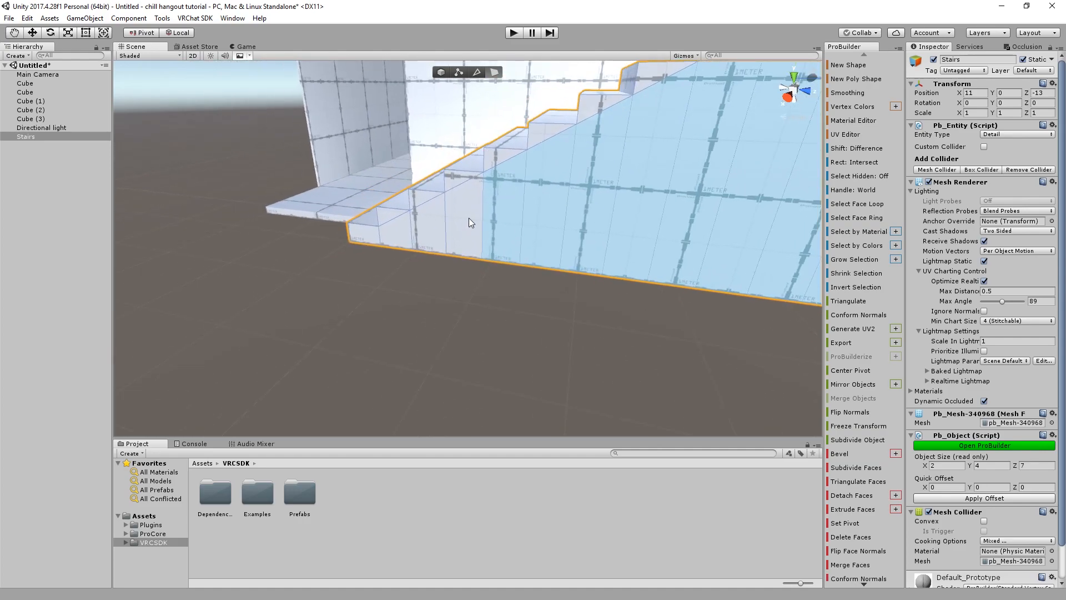
left_click(428, 234, "shift")
left_click(368, 239, "shift")
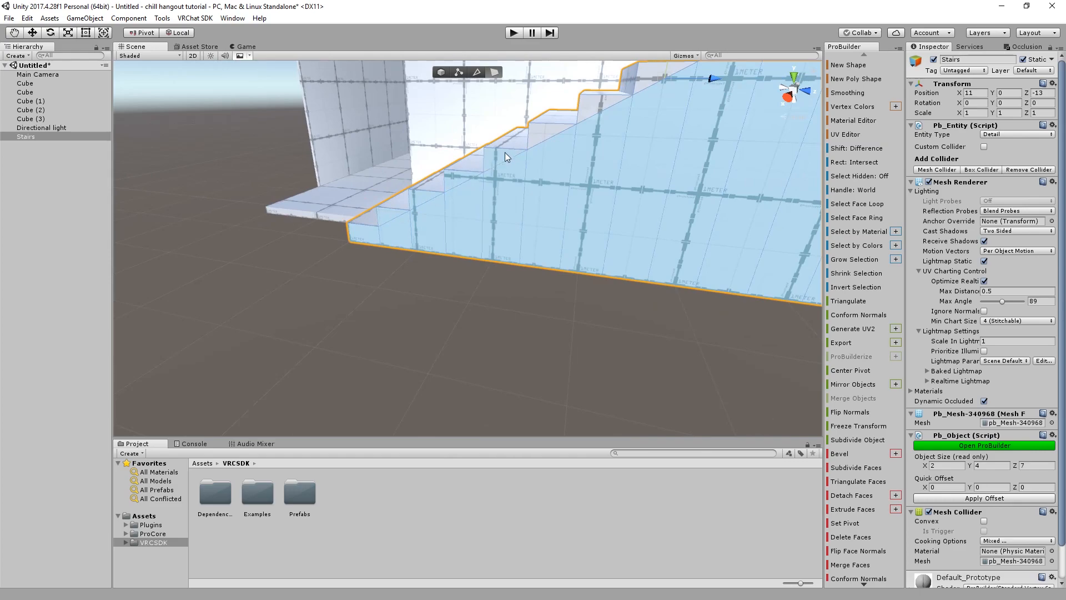
left_click(551, 132, "shift")
left_click_drag(511, 158, 568, 171, "alt")
key("ctrl+z")
middle_click_drag(568, 171, 546, 272)
left_click_drag(549, 146, 459, 259, "alt")
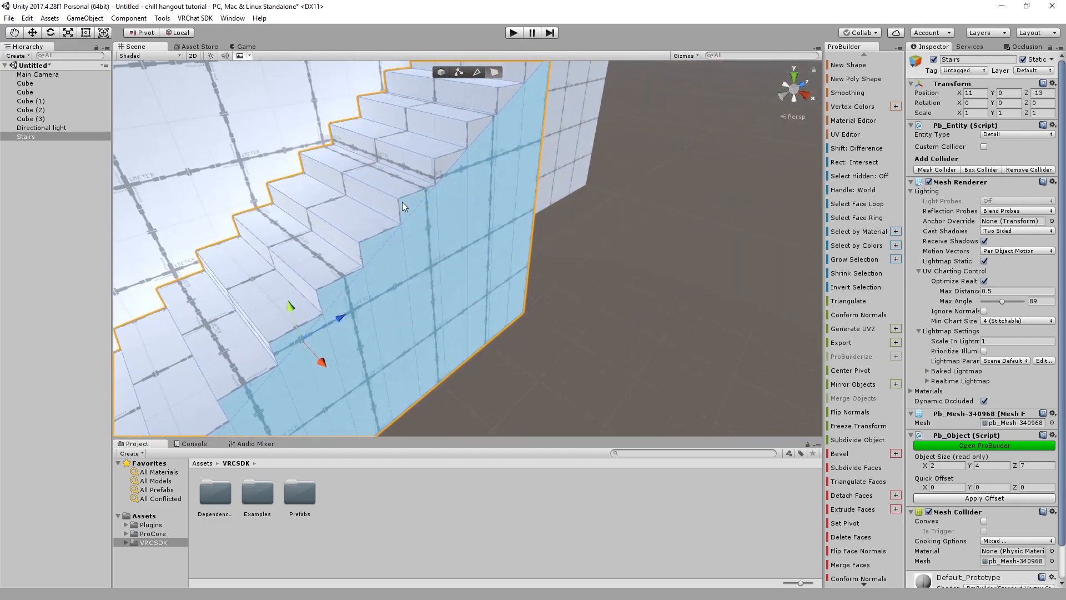
Clear the face selection and examine how the stairs meet the roof, the wall and the extended floor
scroll(474, 129, "down", 5)
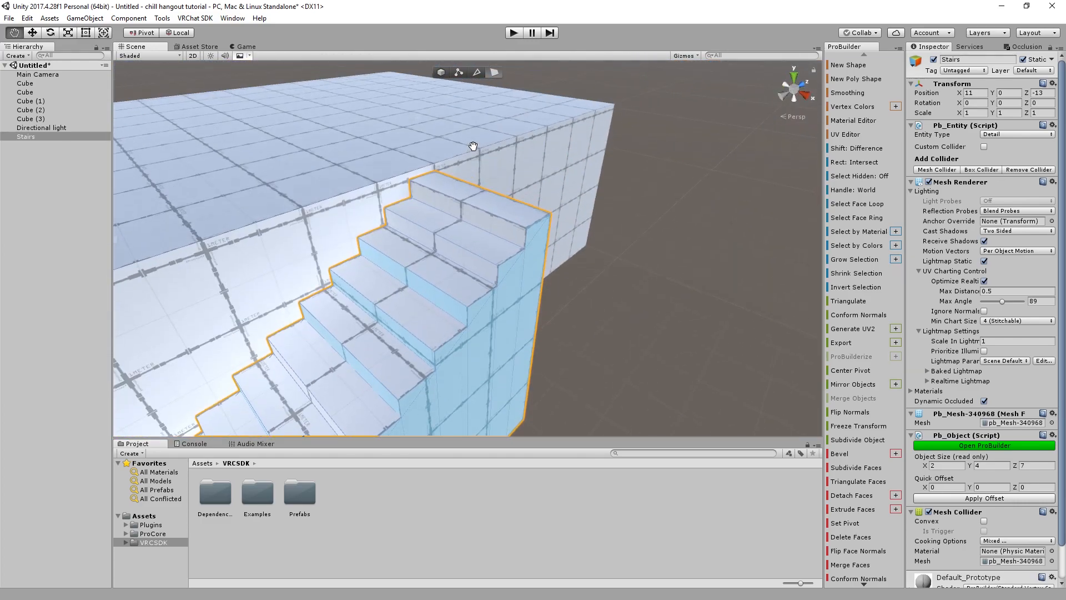
scroll(506, 264, "down", 2)
left_click_drag(507, 265, 440, 336, "alt")
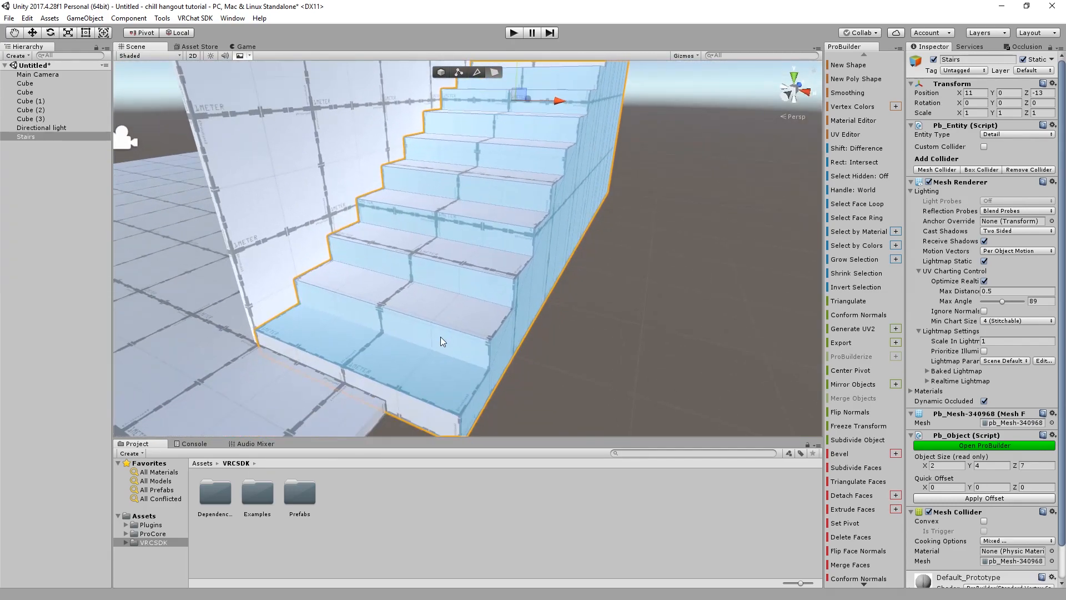
left_click_drag(465, 286, 624, 118, "alt")
scroll(531, 318, "down", 1)
left_click(530, 320)
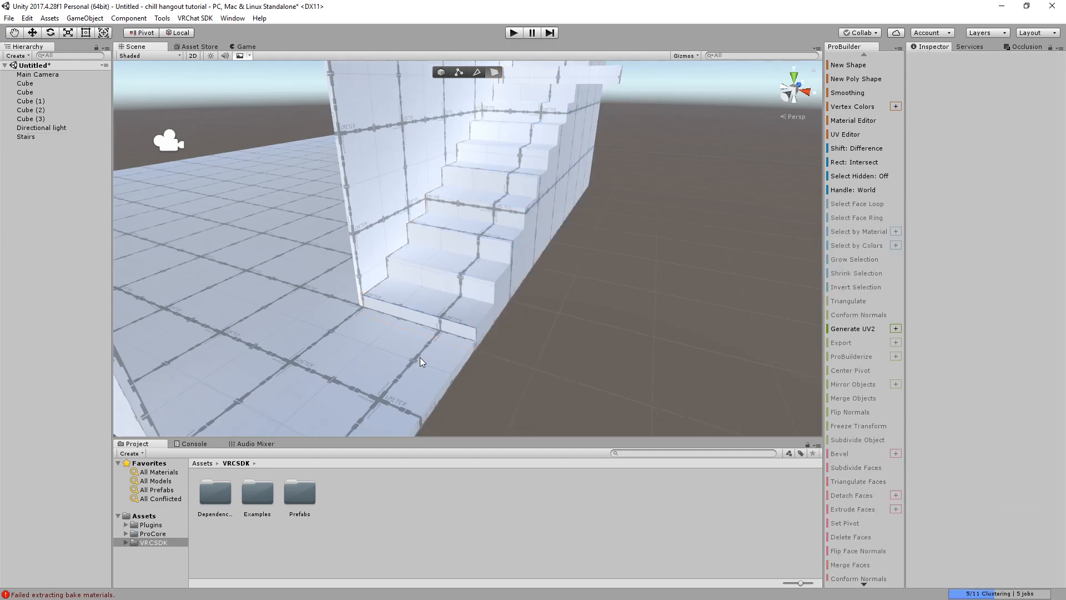
middle_click_drag(522, 357, 551, 272)
left_click_drag(551, 272, 418, 252, "alt")
middle_click_drag(419, 252, 348, 226)
left_click_drag(347, 226, 289, 239, "alt")
middle_click_drag(288, 239, 286, 281)
left_click_drag(286, 282, 323, 288, "alt")
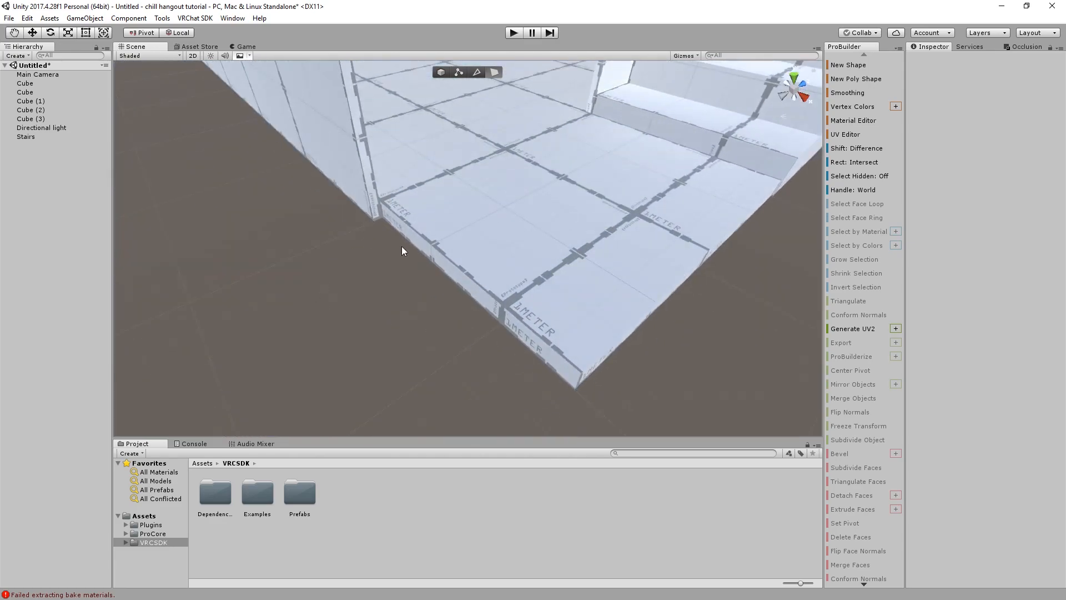
left_click_drag(531, 288, 468, 306, "alt")
Try to shift the stairs' outer side faces and undo the shift
left_click(434, 325)
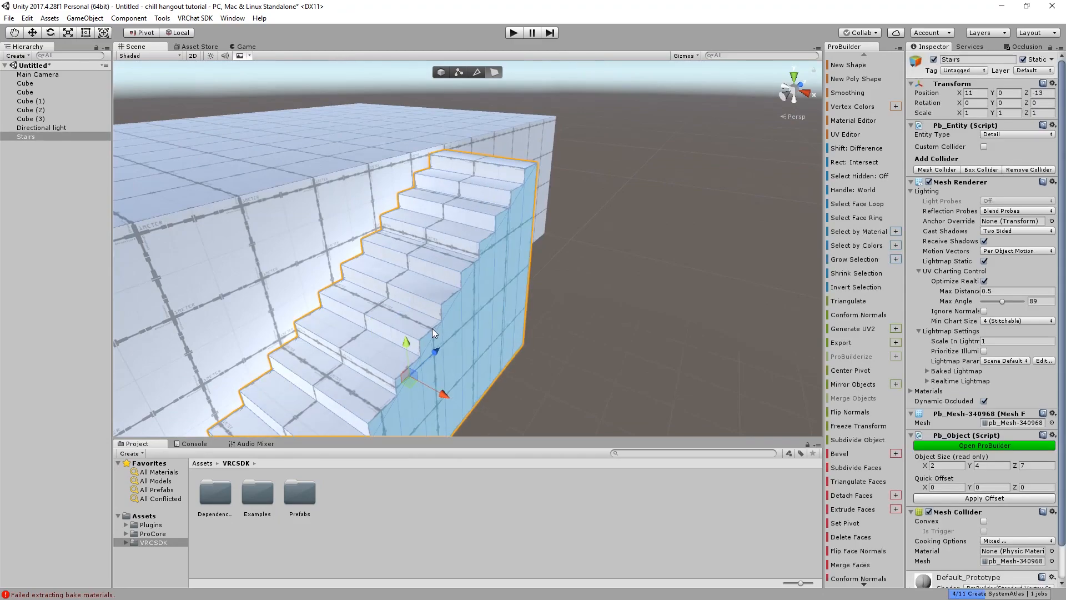
scroll(445, 320, "up", 10)
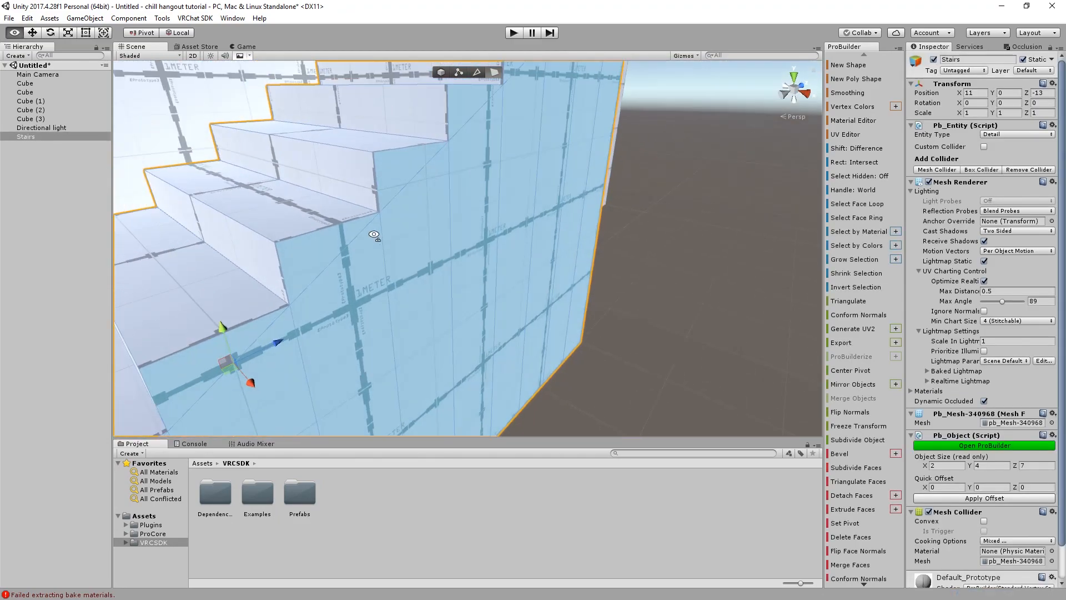
left_click_drag(300, 385, 288, 356)
key("ctrl+z")
Move the stairs' outer side faces inward towards the room's wall
left_click_drag(407, 301, 255, 239, "alt")
middle_click_drag(256, 238, 275, 221)
right_click_drag(326, 238, 297, 282)
middle_click_drag(297, 282, 224, 308)
scroll(222, 306, "down", 1)
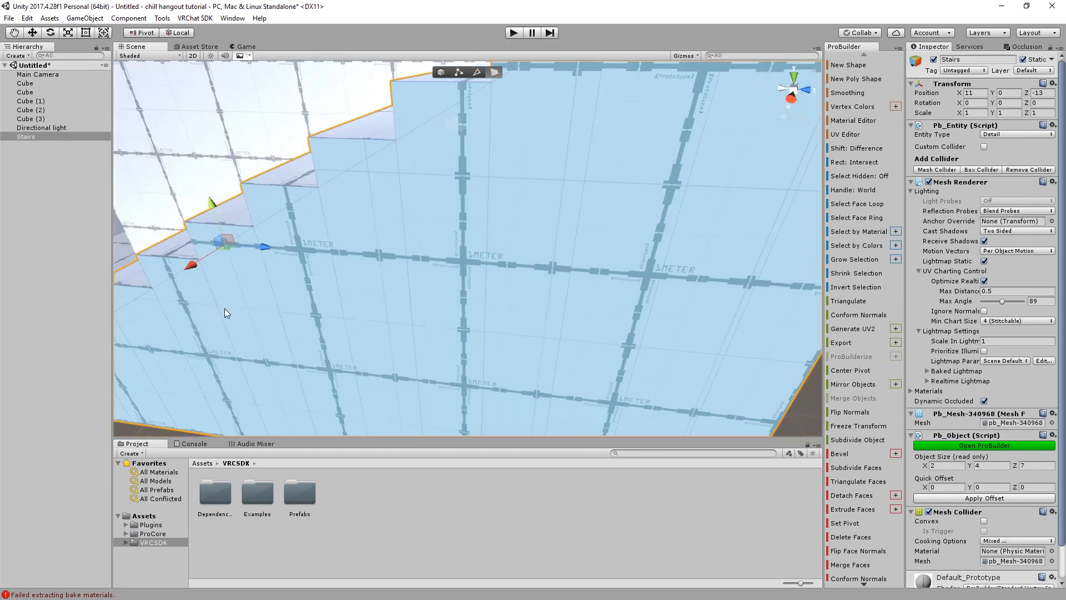
left_click_drag(199, 269, 235, 256)
middle_click_drag(522, 287, 578, 296)
Move the leftover vertices on the stairs' outer side inward, narrowing the stairs to about 1.39 wide
left_click(459, 72)
left_click(433, 314)
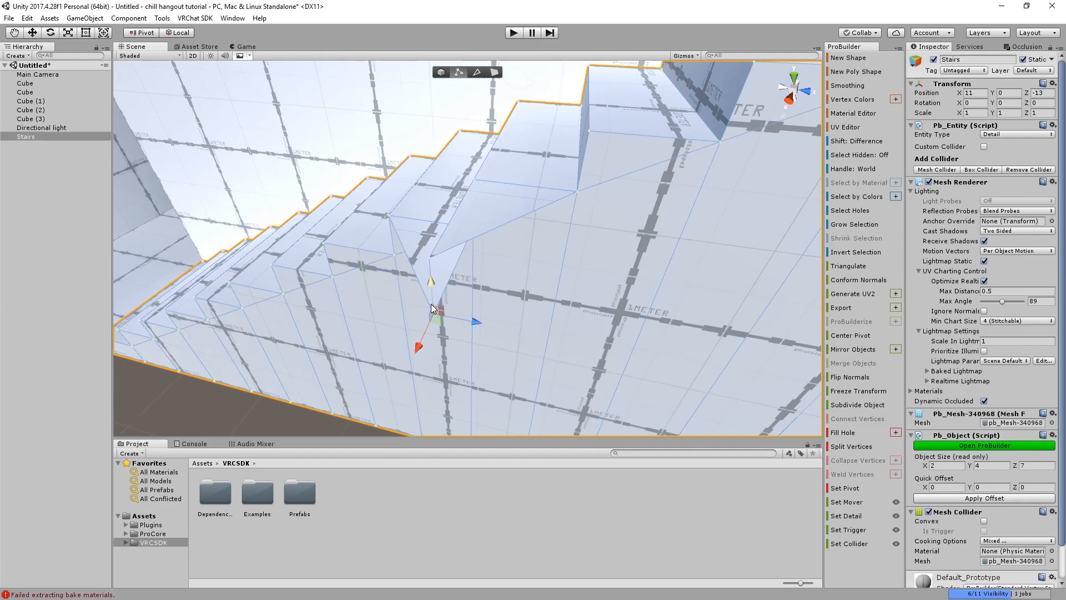
left_click(431, 257, "shift")
left_click_drag(415, 322, 620, 297)
scroll(639, 355, "down", 3)
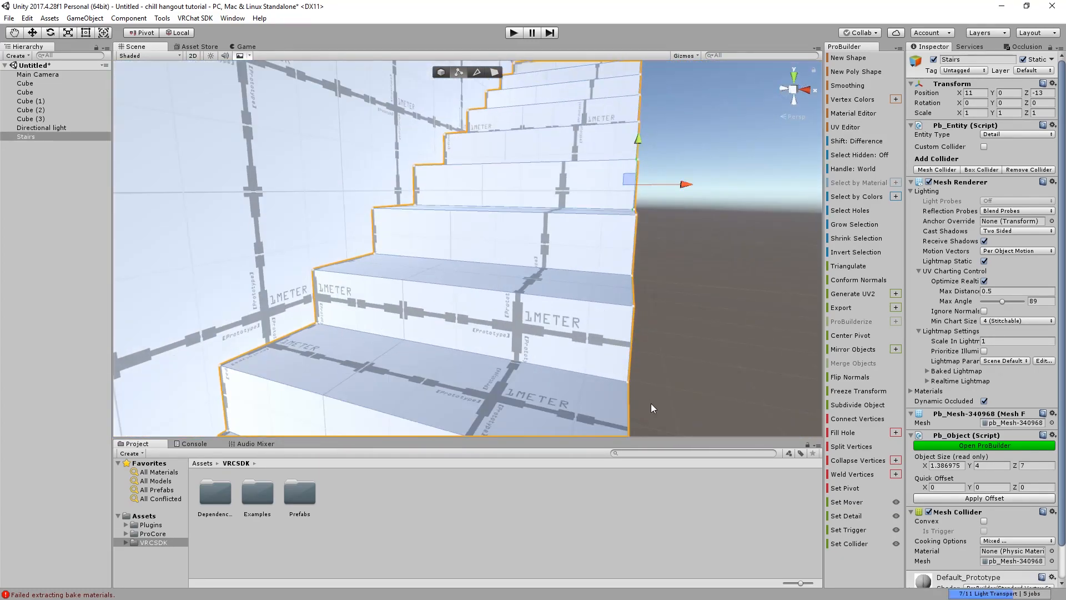
left_click(647, 399)
Examine the narrowed stairs, the roof and the outside walls around the doorway
scroll(591, 340, "down", 4)
left_click_drag(592, 340, 485, 324, "alt")
scroll(485, 324, "down", 3)
middle_click_drag(486, 323, 485, 223)
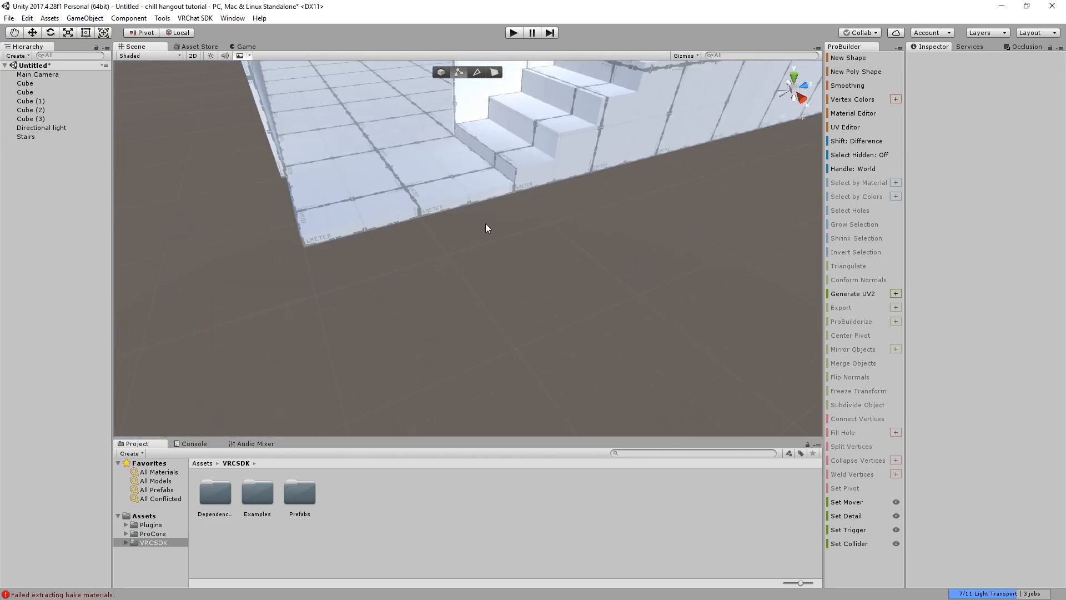
left_click_drag(485, 223, 413, 235, "alt")
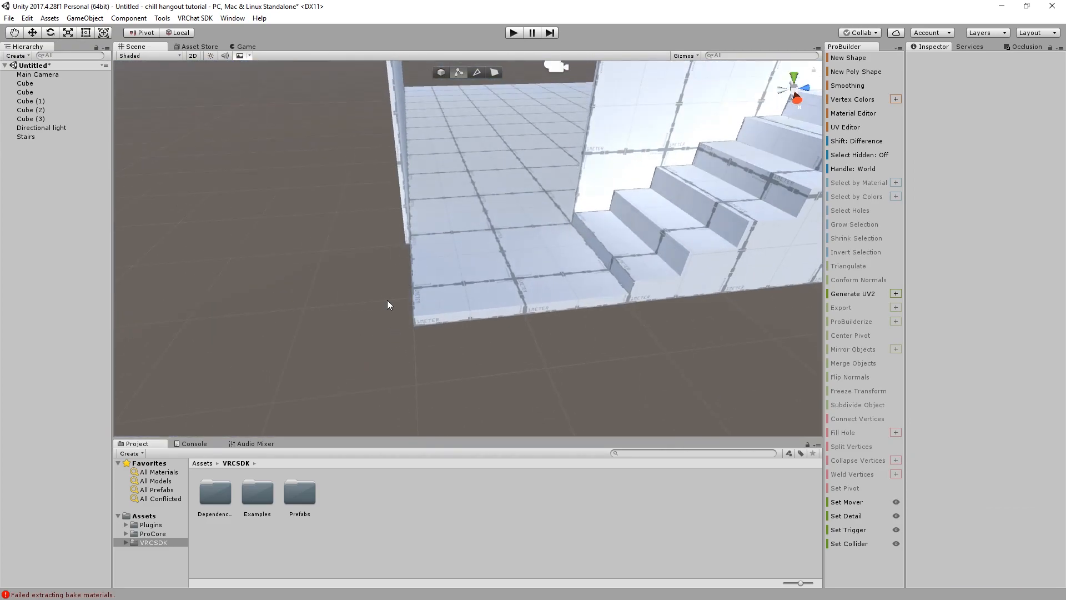
middle_click_drag(387, 303, 216, 378)
middle_click_drag(489, 278, 321, 353)
left_click_drag(321, 353, 405, 368, "alt")
left_click_drag(255, 184, 300, 267, "alt")
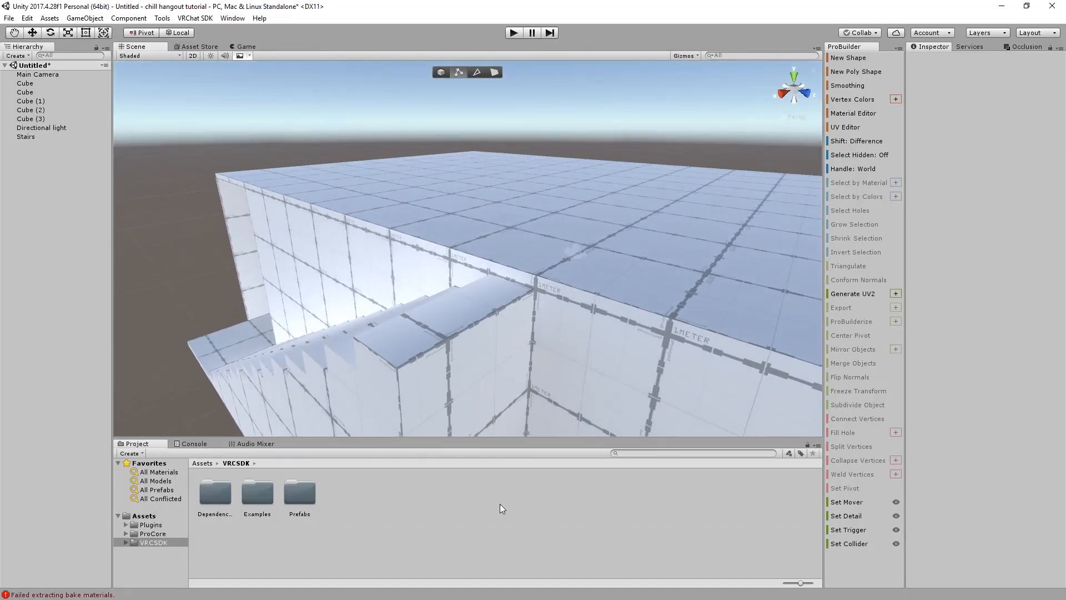
right_click_drag(477, 389, 525, 205)
middle_click_drag(525, 206, 578, 204)
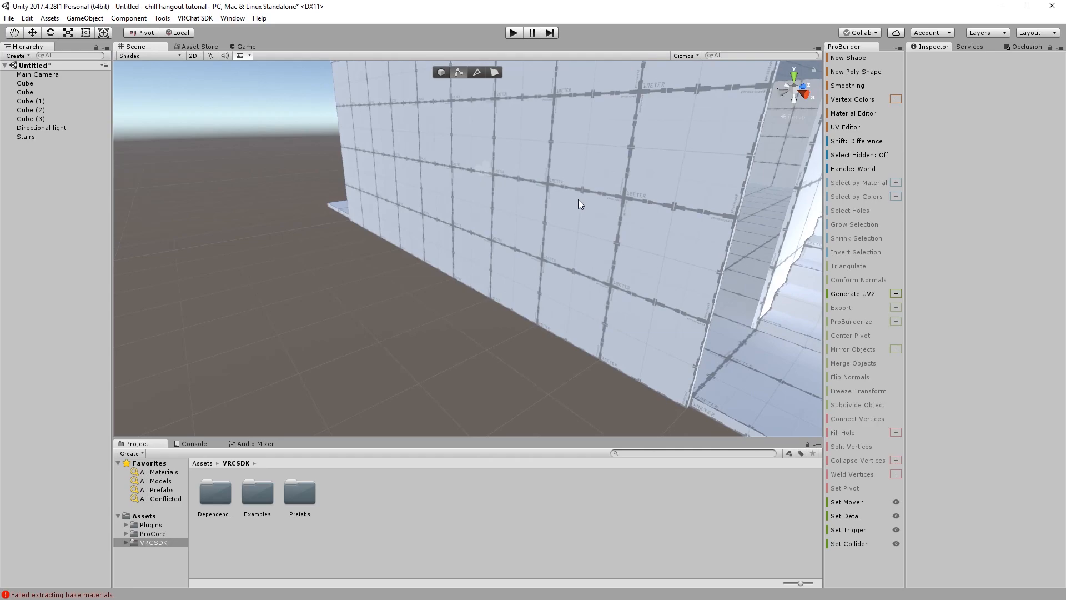
right_click_drag(577, 204, 499, 163)
right_click_drag(499, 82, 432, 183)
Lower the top face of the wall along the floor's edge to a low border about 0.29 high
left_click(530, 258)
right_click_drag(530, 258, 433, 204)
left_click(494, 72)
right_click_drag(507, 146, 473, 198)
left_click(518, 225)
left_click_drag(418, 139, 429, 271)
middle_click_drag(437, 273, 419, 137)
left_click_drag(410, 146, 407, 220)
middle_click_drag(407, 220, 342, 146)
left_click_drag(388, 158, 392, 173)
Adjust the low border wall's thickness to about 0.106 and lower its top to about 0.22 high
middle_click_drag(425, 216, 410, 177)
left_click(368, 232)
left_click_drag(435, 196, 442, 194)
left_click(359, 225)
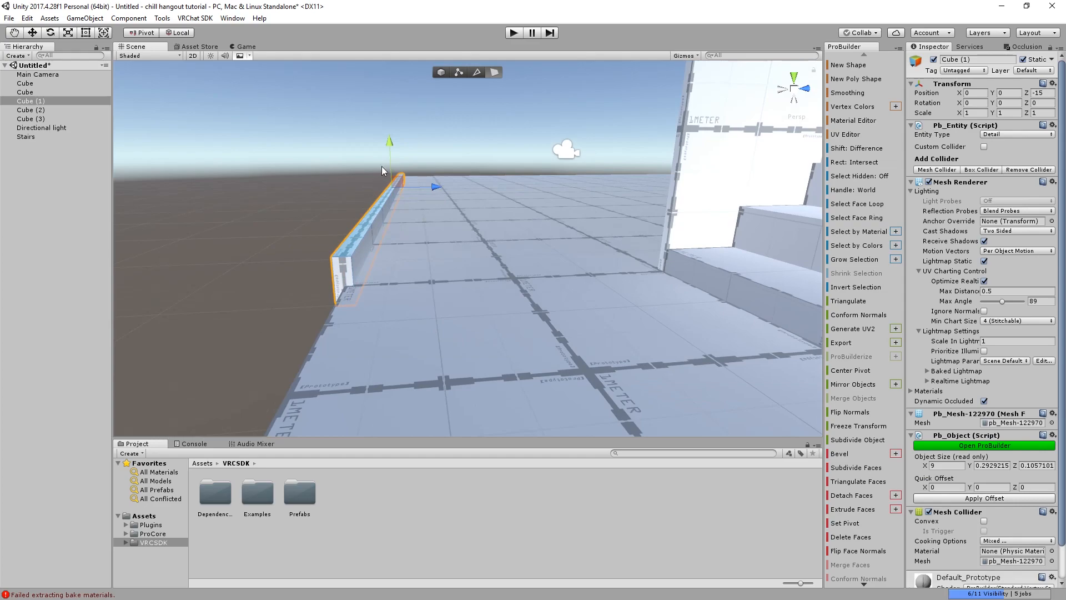
left_click_drag(388, 146, 391, 150)
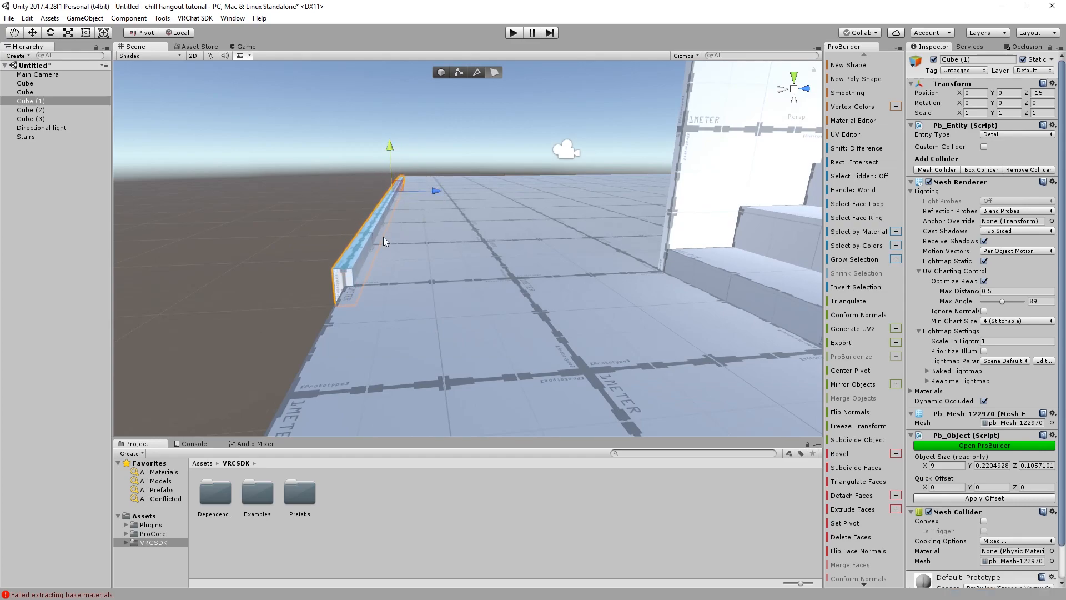
Extend the low border wall's end face along the floor edge to a total length of about 10.48
left_click_drag(334, 274, 335, 309, "alt")
left_click_drag(352, 251, 274, 381)
scroll(274, 381, "down", 6)
scroll(358, 332, "up", 2)
left_click_drag(358, 378, 408, 292)
left_click_drag(413, 276, 350, 246, "alt")
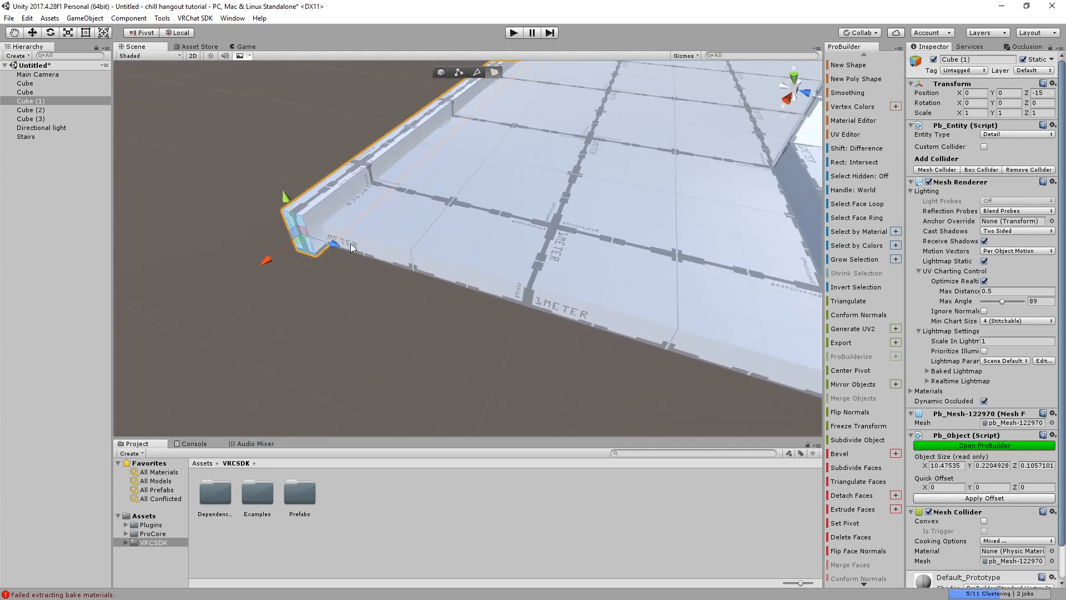
Extrude the border wall's end around the floor corner and up along the stairs' outer side as a sloped railing
left_click(328, 226)
left_click_drag(297, 242, 285, 252, "shift")
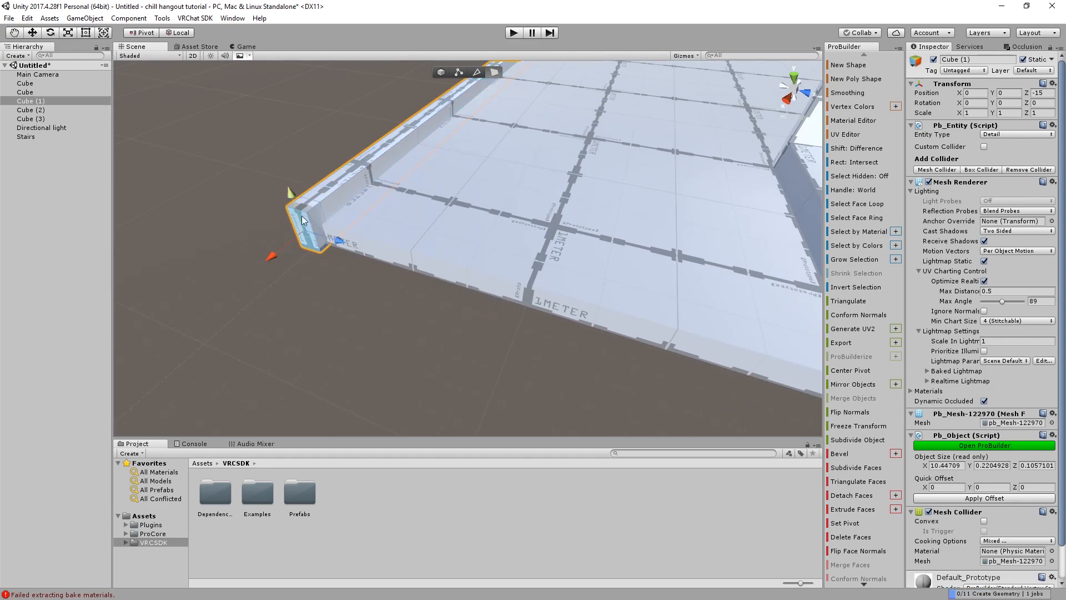
left_click_drag(355, 245, 309, 309, "alt")
left_click_drag(390, 283, 329, 218)
left_click_drag(403, 189, 546, 177)
right_click_drag(546, 176, 452, 136)
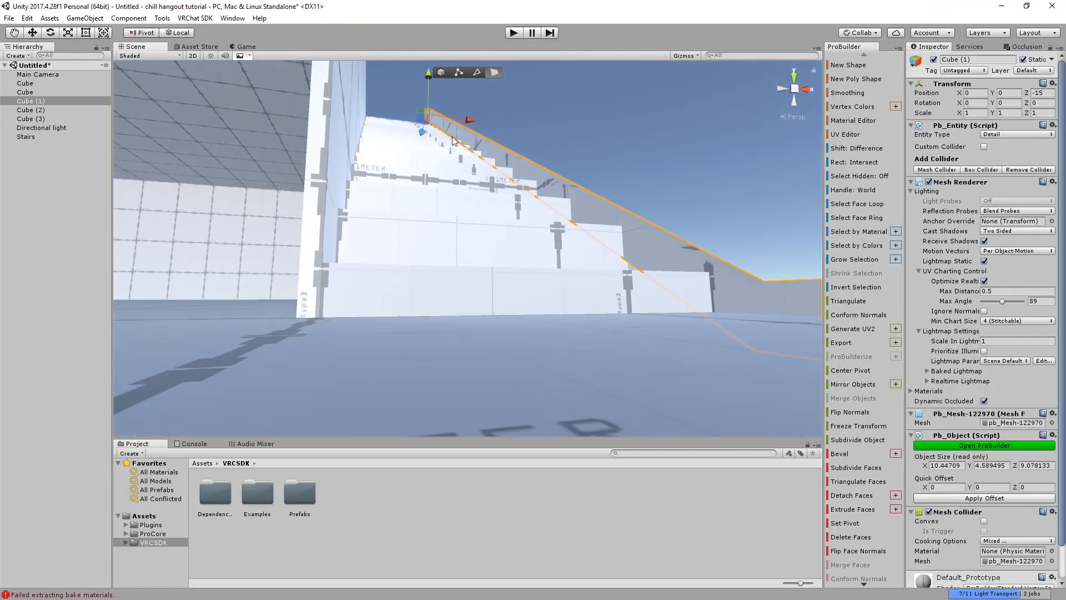
Lower the upper end of the sloped stair railing to an overall height of about 4.32
left_click_drag(430, 85, 434, 98)
right_click_drag(434, 98, 574, 257)
right_click_drag(621, 219, 504, 288)
scroll(502, 289, "up", 5)
scroll(503, 302, "down", 6)
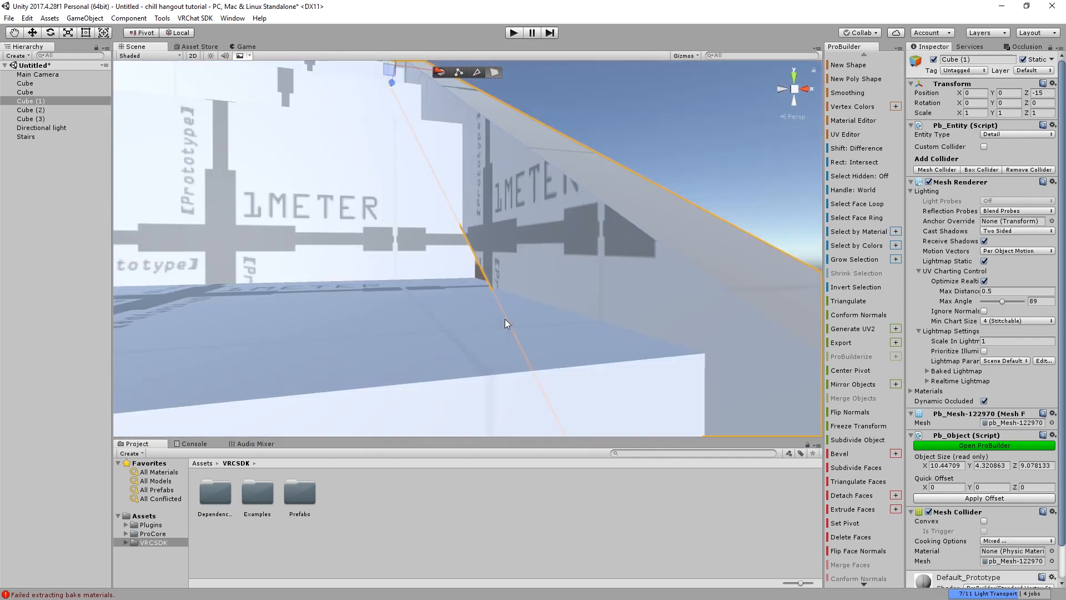
left_click_drag(462, 312, 505, 327, "alt")
Pull the railing's upper end back to an overall depth of about 8.73 and lower it to about 4.14 high
left_click_drag(188, 192, 297, 229)
left_click_drag(331, 170, 332, 174)
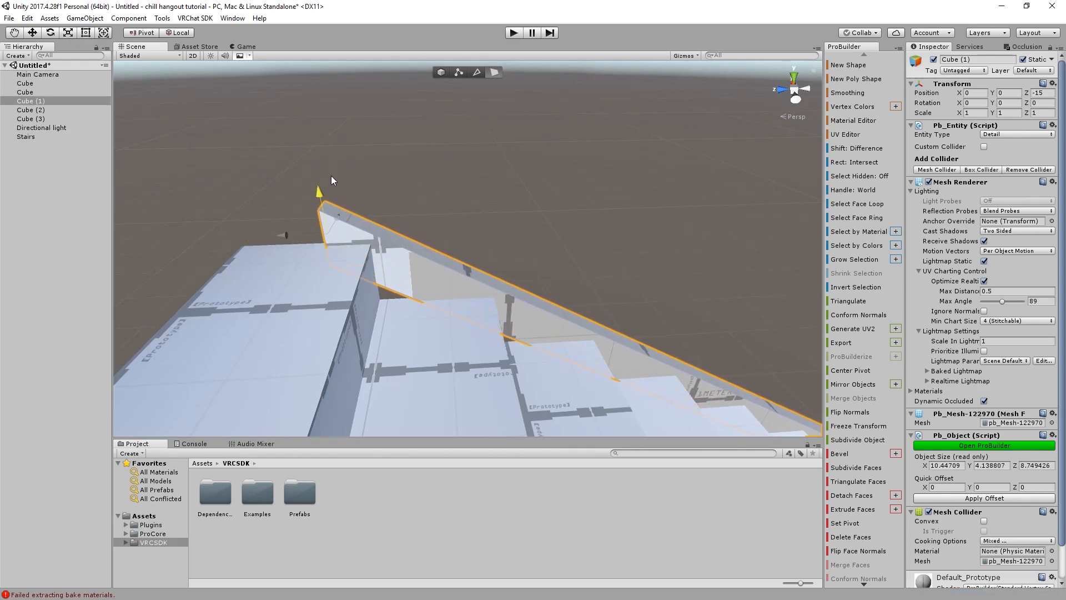
middle_click_drag(337, 244, 328, 229)
left_click_drag(279, 222, 278, 222)
scroll(330, 235, "up", 5)
Extrude the long narrow face of the sloped railing sideways along the stairs and clear the selection
middle_click_drag(330, 234, 265, 211)
right_click_drag(266, 211, 67, 178)
middle_click_drag(311, 225, 285, 178)
scroll(286, 178, "down", 5)
right_click_drag(285, 178, 348, 176)
left_click(325, 200)
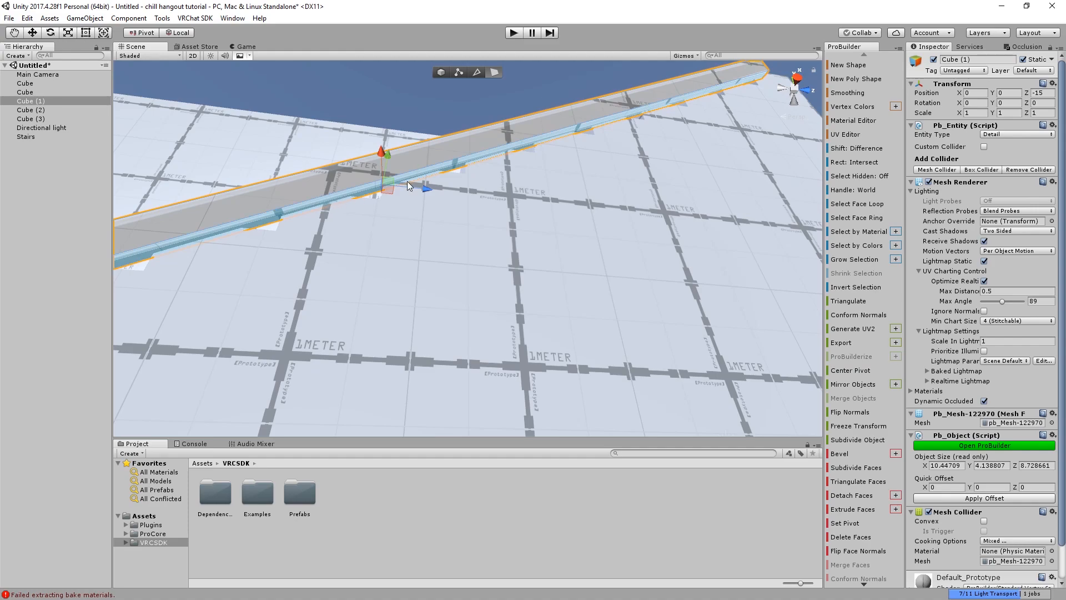
left_click_drag(391, 154, 394, 170, "shift")
right_click_drag(394, 170, 410, 350)
scroll(411, 350, "down", 4)
left_click(374, 366)
Select the top edge of the long wall beside the stairs for edge editing
left_click_drag(375, 365, 545, 321, "alt")
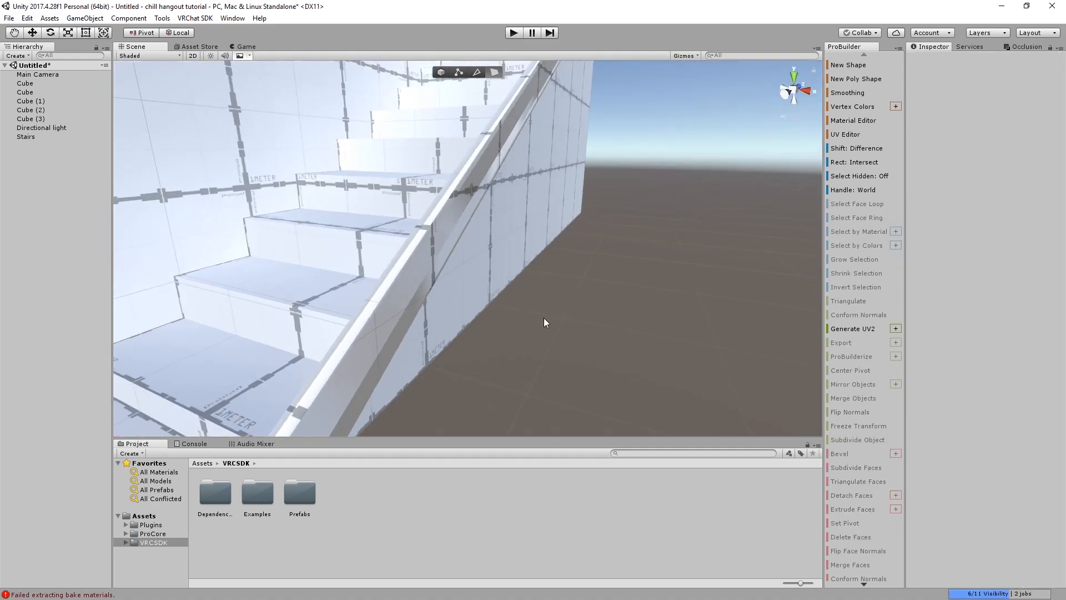
scroll(527, 309, "down", 4)
left_click_drag(376, 302, 301, 258, "alt")
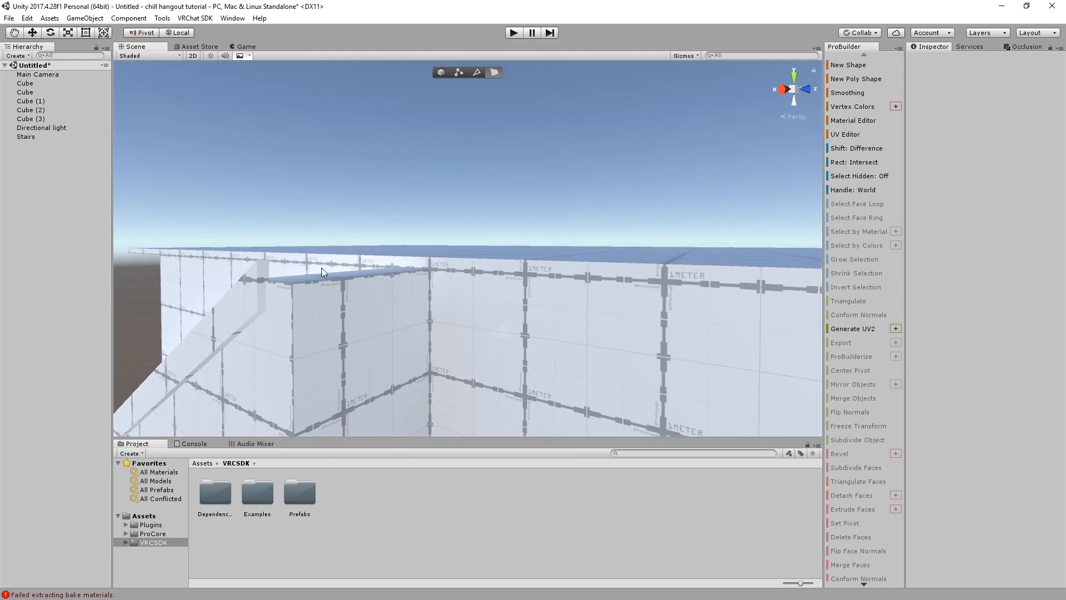
left_click(388, 306)
left_click_drag(432, 328, 482, 72, "alt")
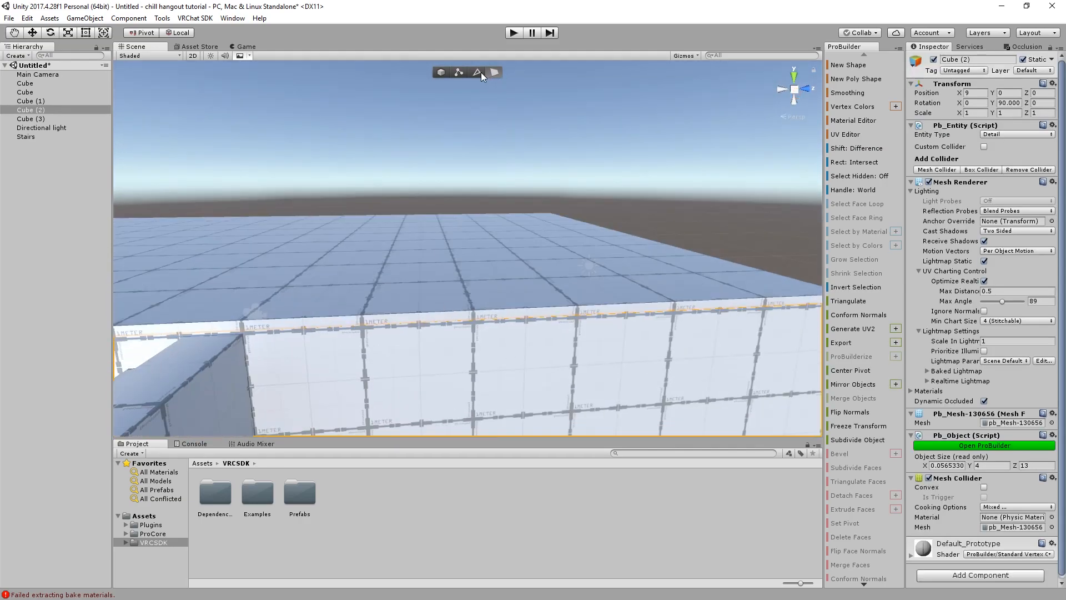
left_click(476, 73)
left_click_drag(444, 166, 438, 199, "alt")
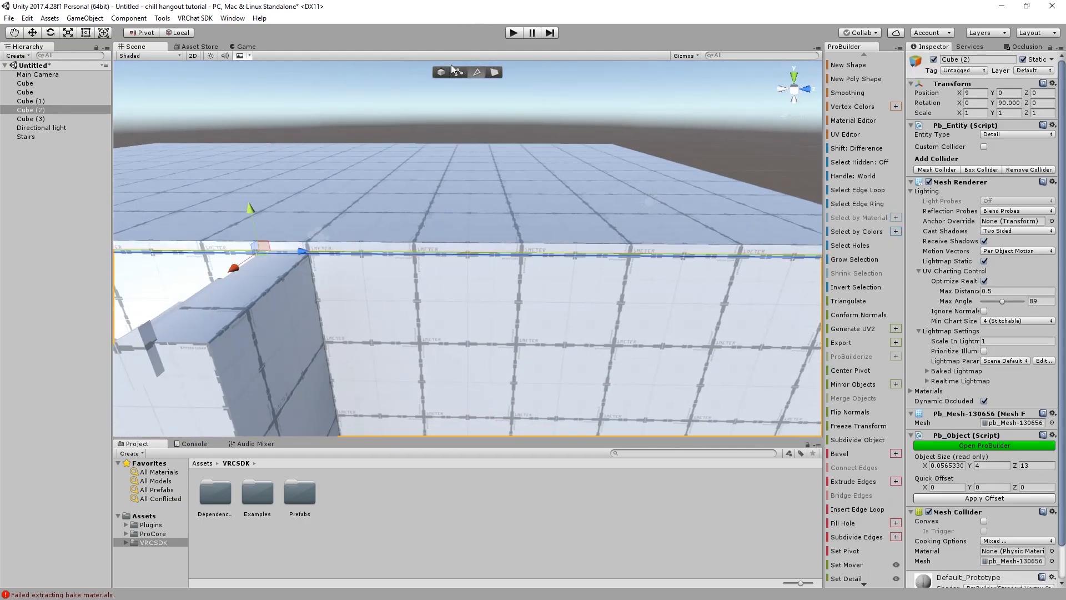
Insert an edge loop across the roof slab and slide it into line with the edge of the stairs' top step
left_click(440, 72)
left_click(423, 194)
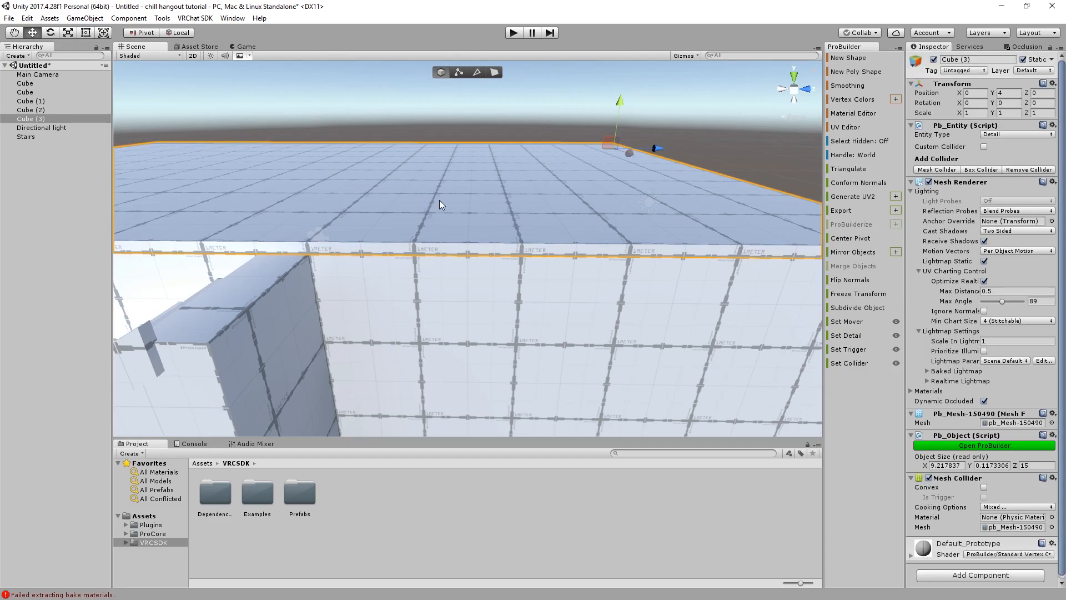
left_click(482, 73)
left_click(358, 241)
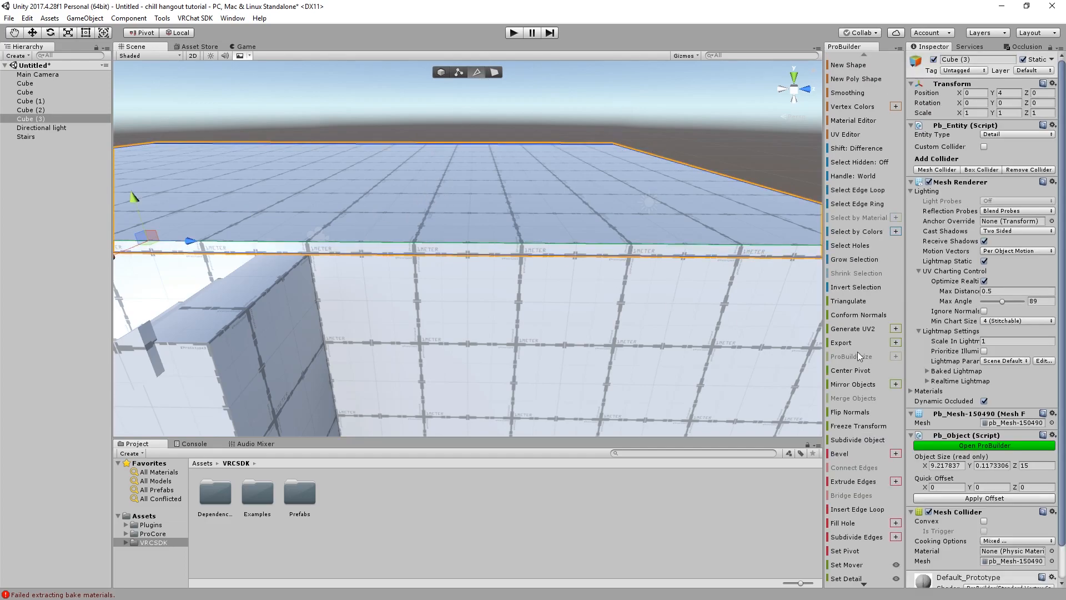
left_click(858, 509)
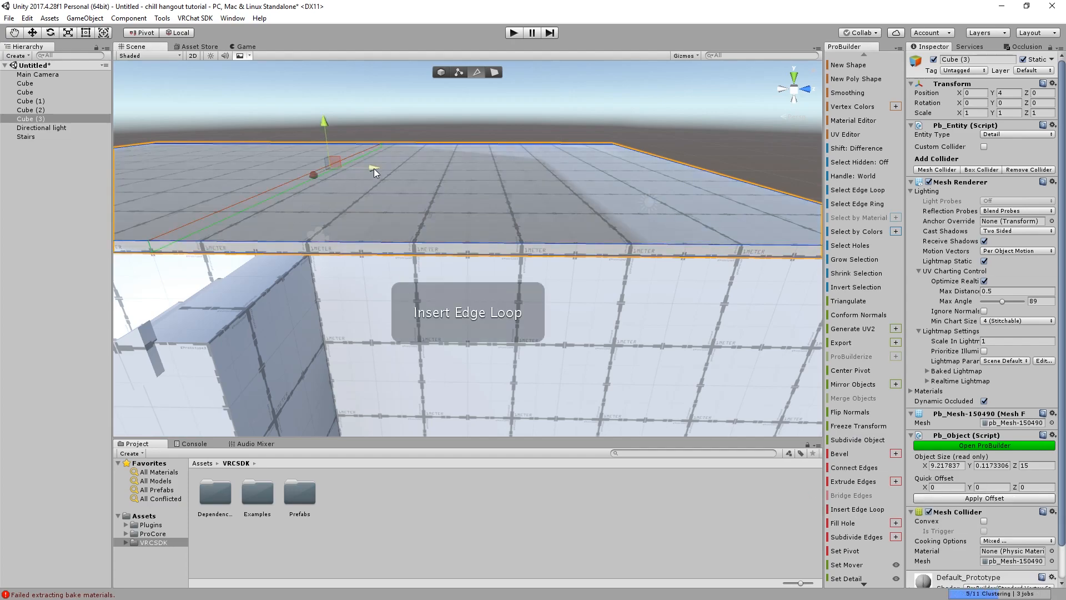
left_click_drag(435, 178, 442, 178)
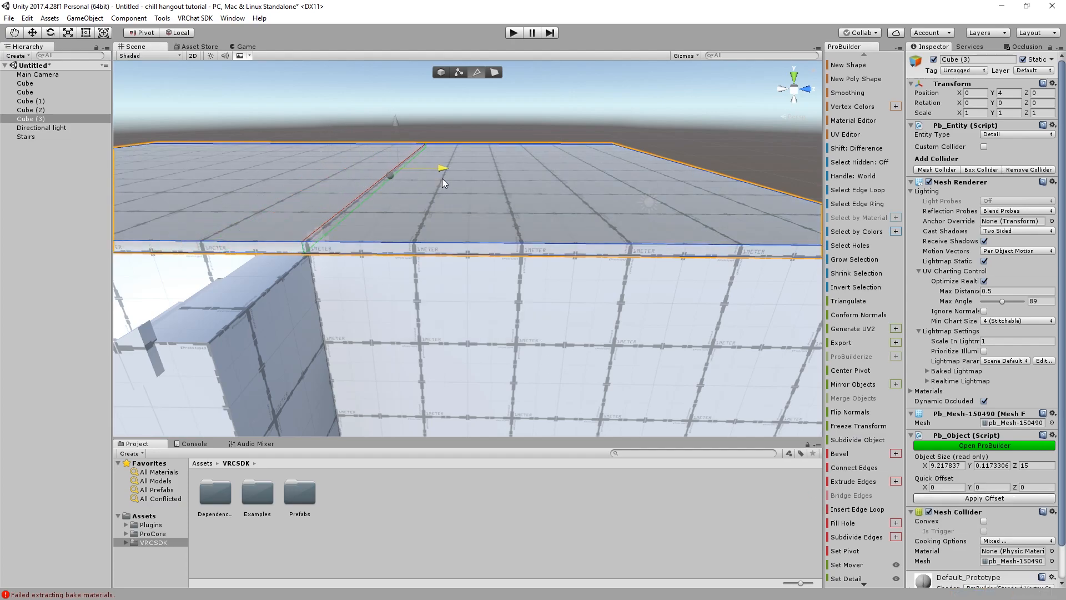
Insert a second edge loop across the roof slab and slide it towards the loop aligned with the stairs
left_click(637, 247)
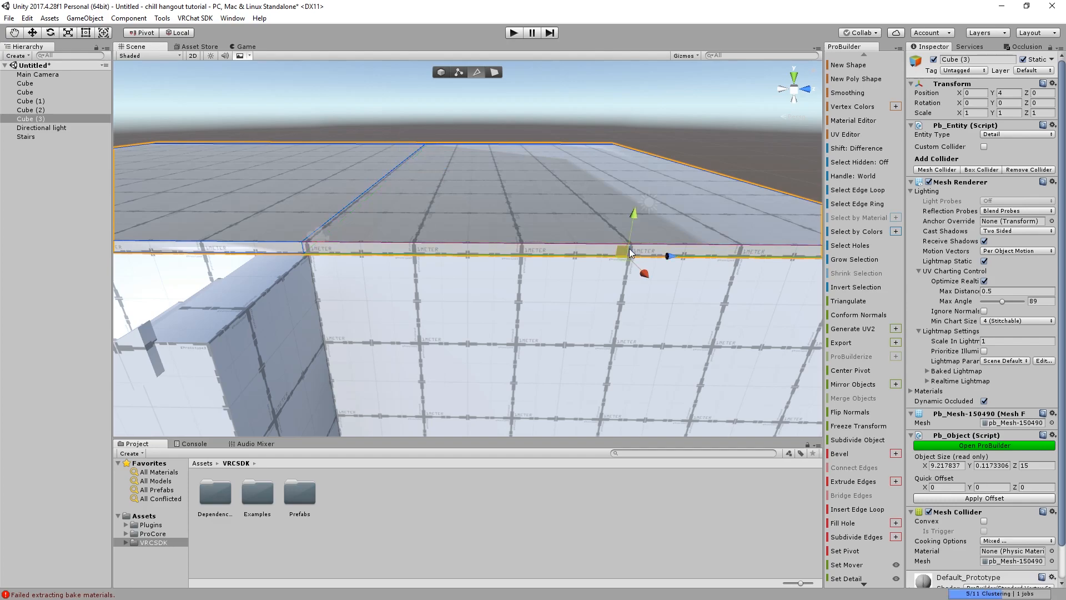
right_click_drag(692, 242, 649, 272)
middle_click_drag(628, 253, 588, 295)
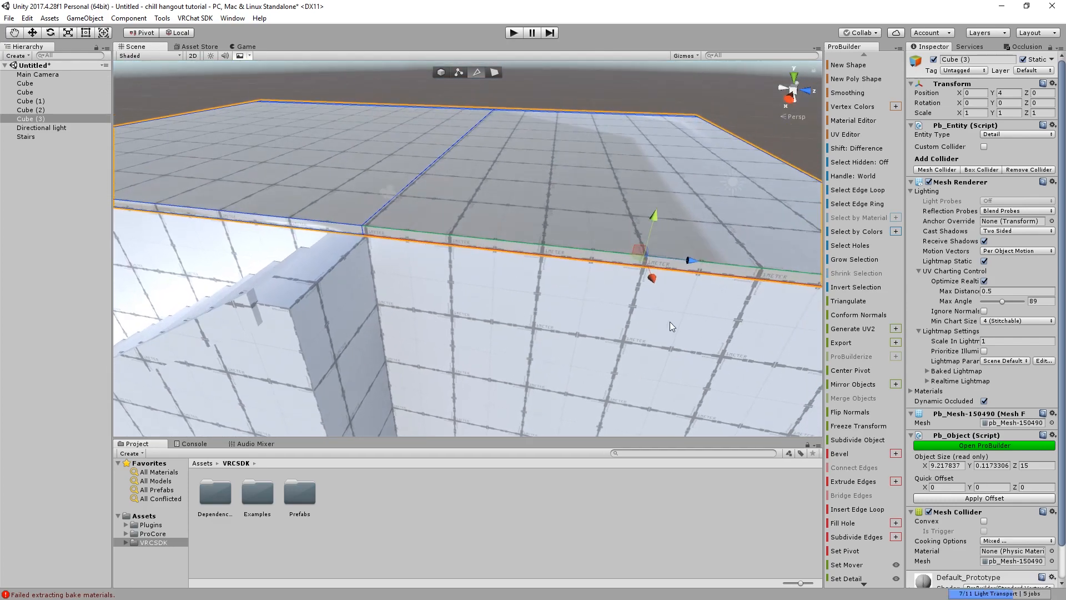
left_click(868, 513)
right_click_drag(497, 212, 545, 188)
left_click_drag(564, 184, 502, 191)
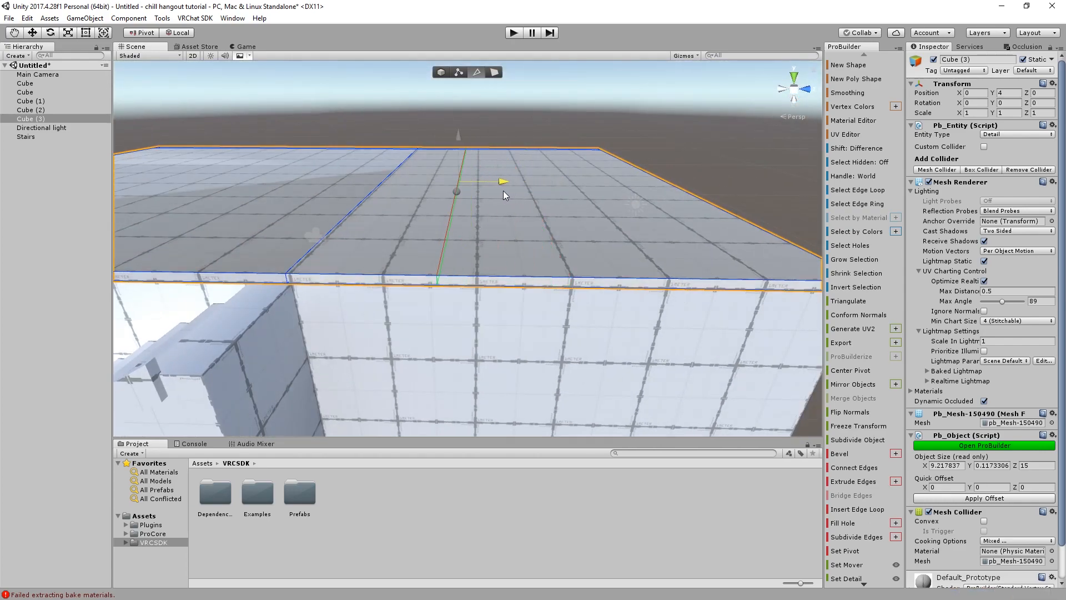
Extrude the roof slab's side face between the two edge loops outward as a landing at the top of the stairs
left_click(494, 73)
left_click(393, 281)
left_click_drag(349, 301, 318, 351, "shift")
Extrude the upper end face of the stair railing along the landing to an overall depth of about 10.65
middle_click_drag(321, 318, 417, 275)
right_click_drag(375, 248, 323, 286)
key("w")
key("d")
left_click(285, 272)
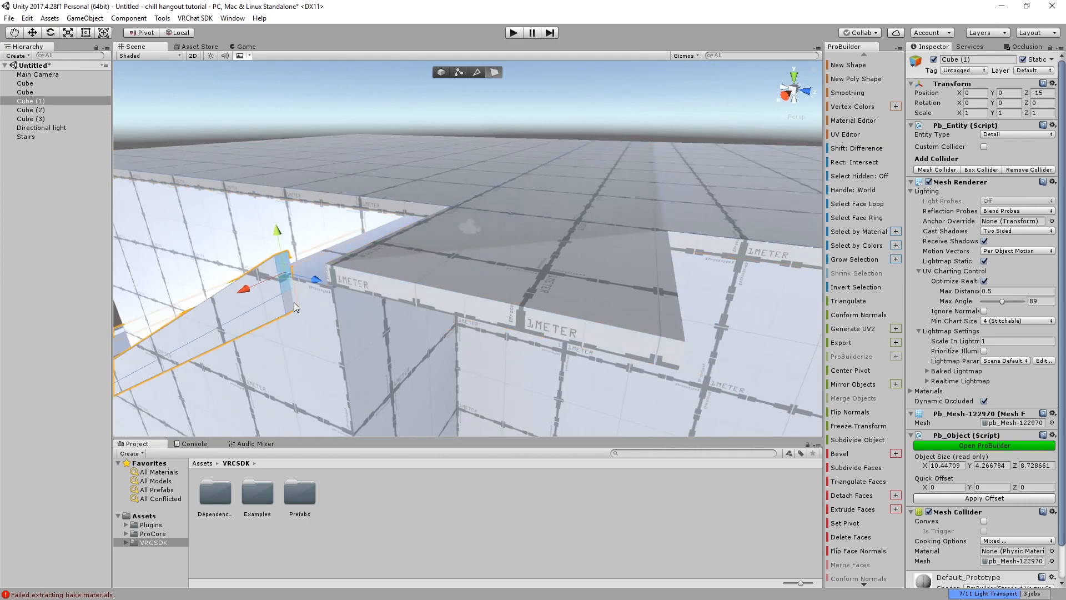
left_click_drag(308, 281, 514, 348, "shift")
Examine the extended railing and landing from above, outside and below the room, and clear the selection
mouse_move(515, 347)
middle_mouse_down()
mouse_move(433, 340)
mouse_move(500, 333)
middle_mouse_up()
left_click_drag(511, 332, 256, 349, "alt")
middle_click_drag(256, 348, 444, 350)
left_click_drag(447, 350, 398, 298, "alt")
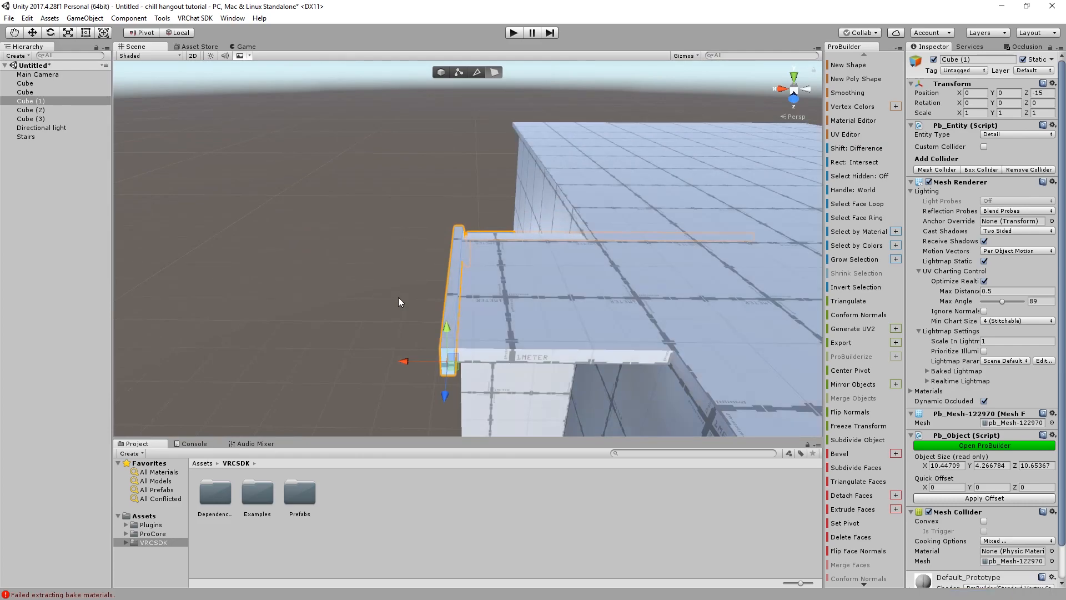
left_click_drag(428, 230, 316, 322, "alt")
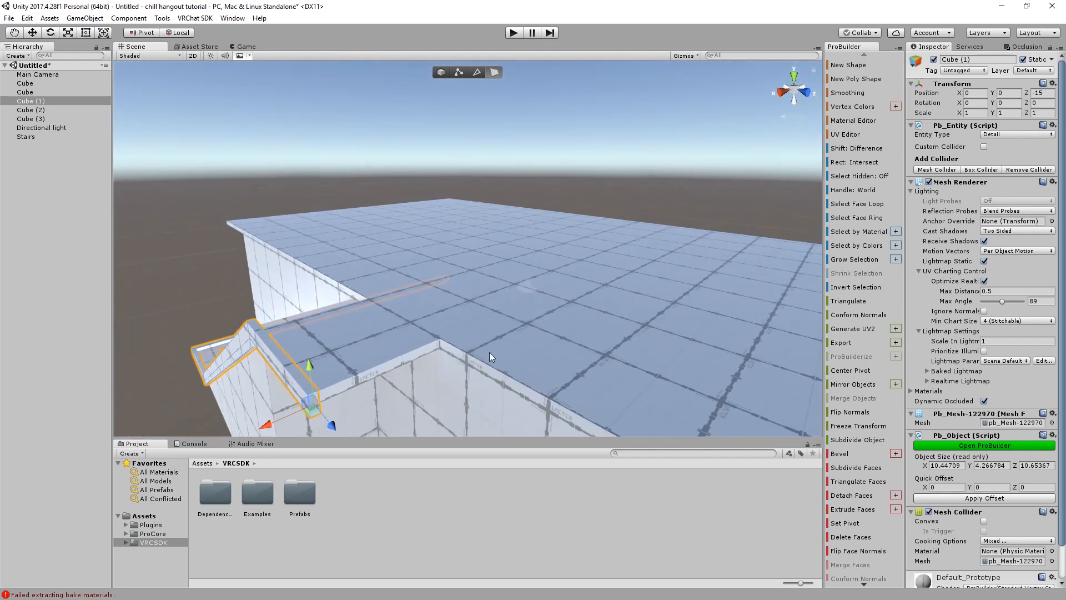
scroll(401, 283, "down", 3)
right_click_drag(401, 283, 463, 321)
scroll(463, 321, "up", 1)
left_click(189, 359)
right_click_drag(222, 355, 737, 181)
left_click(290, 335)
scroll(426, 211, "down", 5)
middle_click_drag(426, 210, 497, 192)
right_click_drag(497, 191, 547, 178)
middle_click_drag(546, 208, 606, 214)
mouse_move(607, 214)
right_mouse_down()
mouse_move(506, 209)
mouse_move(666, 240)
mouse_move(597, 233)
right_mouse_up()
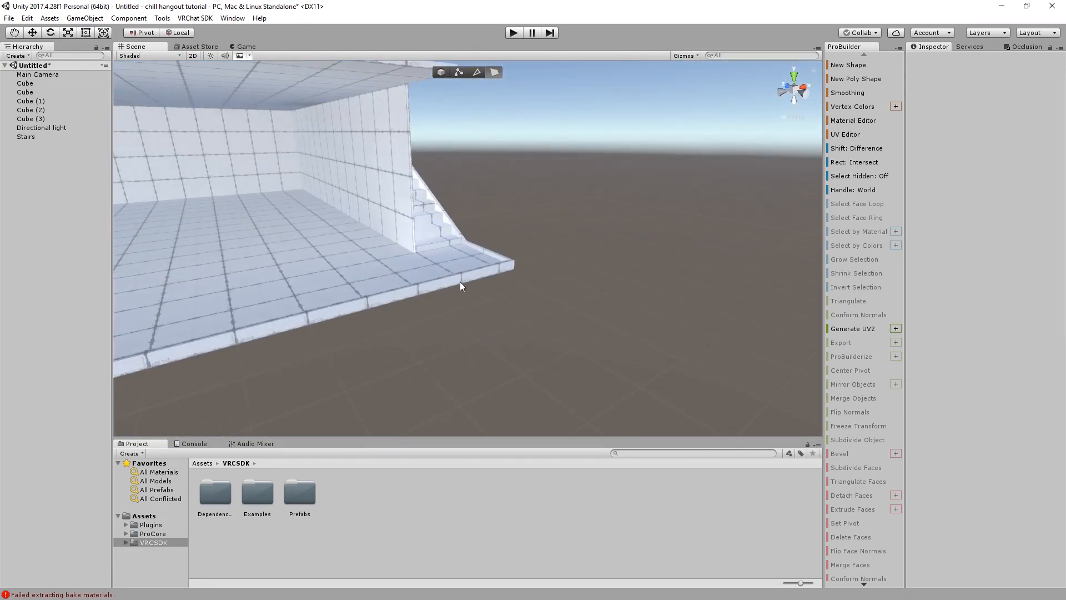
Duplicate the stair railing and raise the copy to Y 4.05 above the roof slab
left_click(497, 259)
left_click(441, 72)
right_click_drag(441, 75, 278, 194)
key("ctrl+d")
left_click_drag(305, 190, 284, 77)
right_click_drag(284, 77, 287, 45)
left_click_drag(295, 168, 284, 128)
scroll(254, 155, "up", 3)
scroll(254, 161, "up", 3)
middle_click_drag(193, 143, 278, 186)
right_click_drag(655, 222, 572, 101)
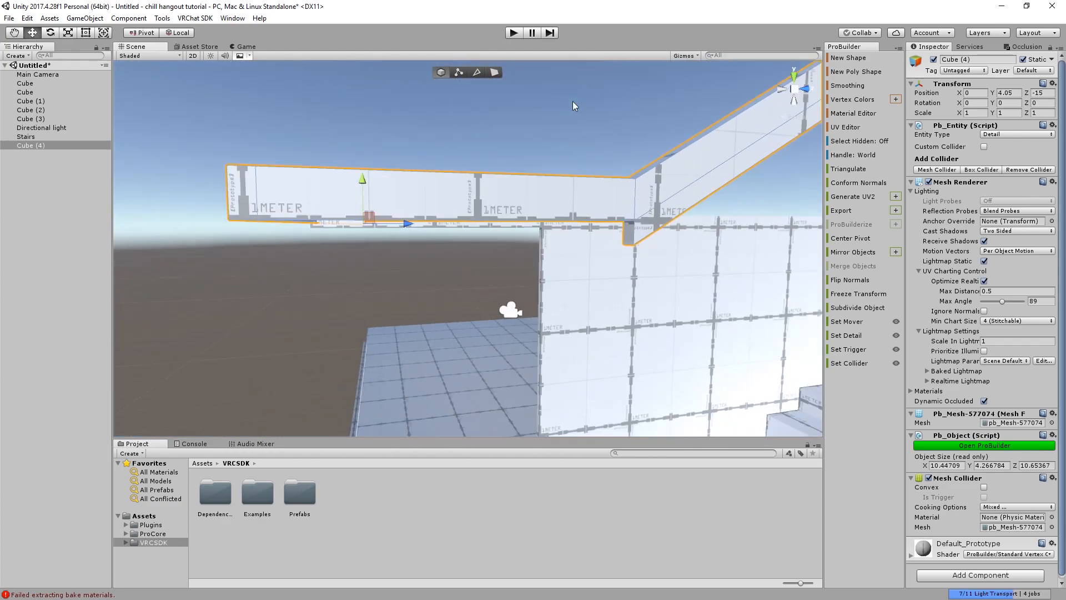
Extrude the end face of the raised railing copy along the roof's edge and clear the selection
left_click(494, 72)
right_click_drag(502, 106, 533, 145)
left_click(569, 168)
middle_click_drag(513, 143, 433, 207)
right_click_drag(433, 207, 279, 259)
left_click_drag(331, 217, 328, 222, "shift")
right_click_drag(583, 93, 427, 233)
left_click(133, 343)
right_click_drag(134, 343, 650, 234)
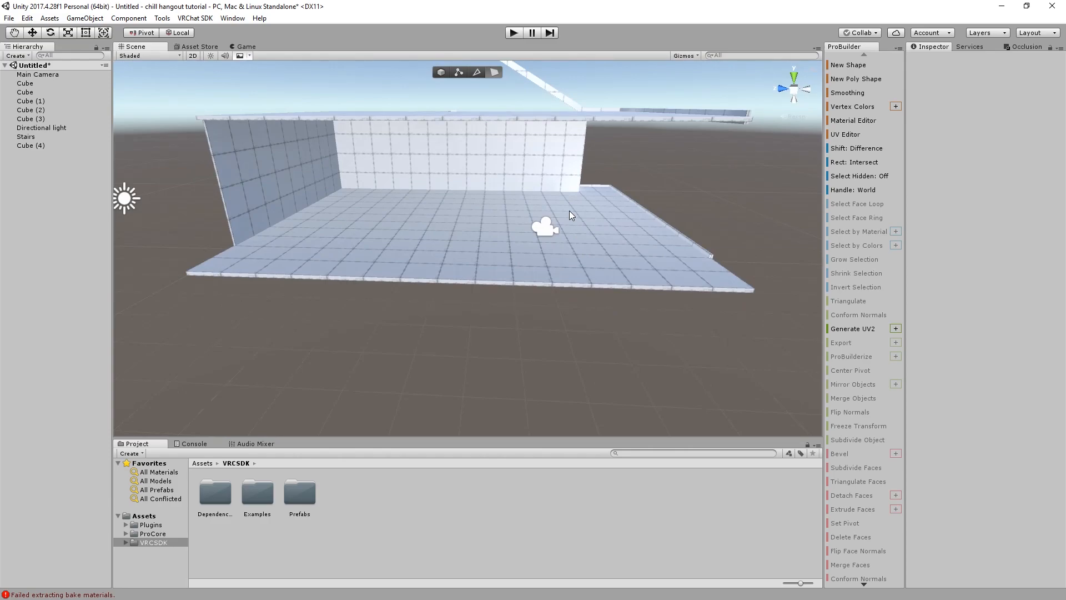
Save the scene as "chill hangout dope rain room x2" in the Assets folder
key("ctrl+s")
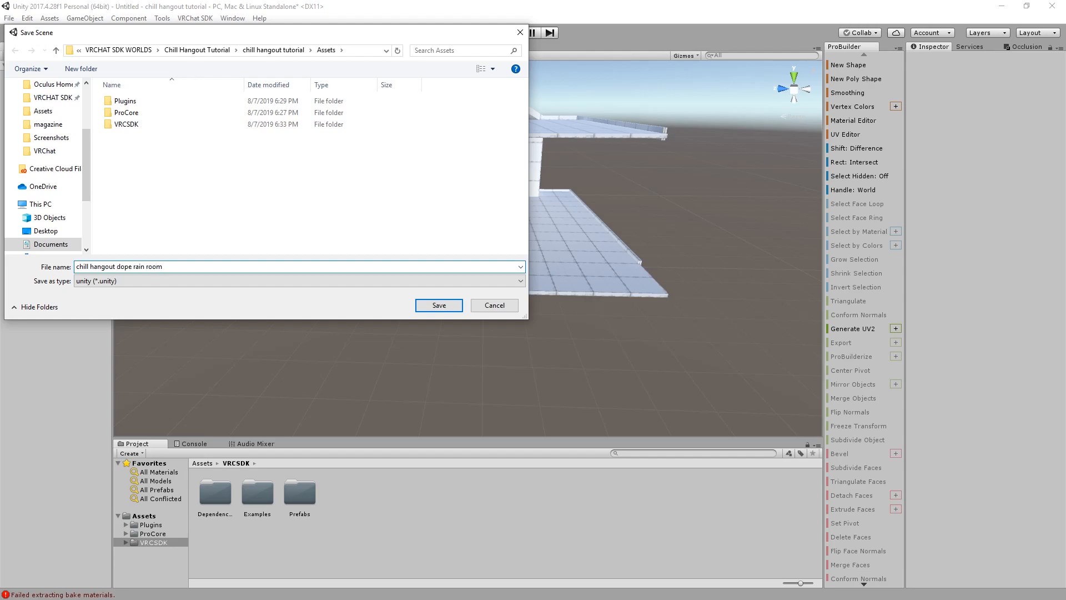
type("2")
key("Return")
Build a new 1 × 1 × 1 cube with the Shape Tool and close the tool
scroll(597, 215, "down", 3)
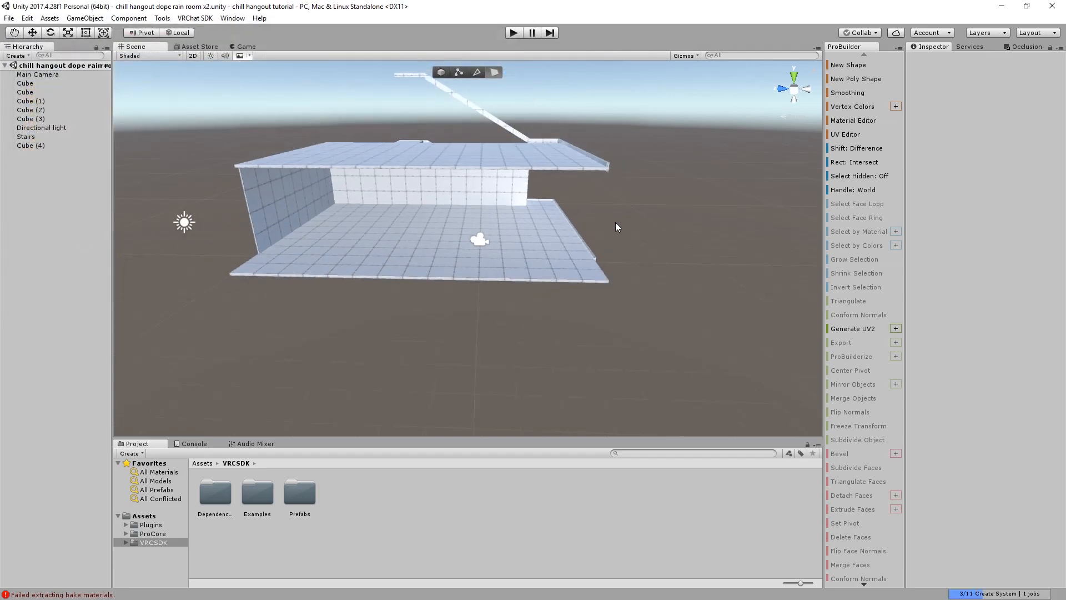
scroll(627, 225, "up", 5)
middle_click_drag(662, 238, 657, 229)
scroll(600, 194, "up", 3)
middle_click_drag(558, 157, 552, 248)
scroll(494, 267, "down", 4)
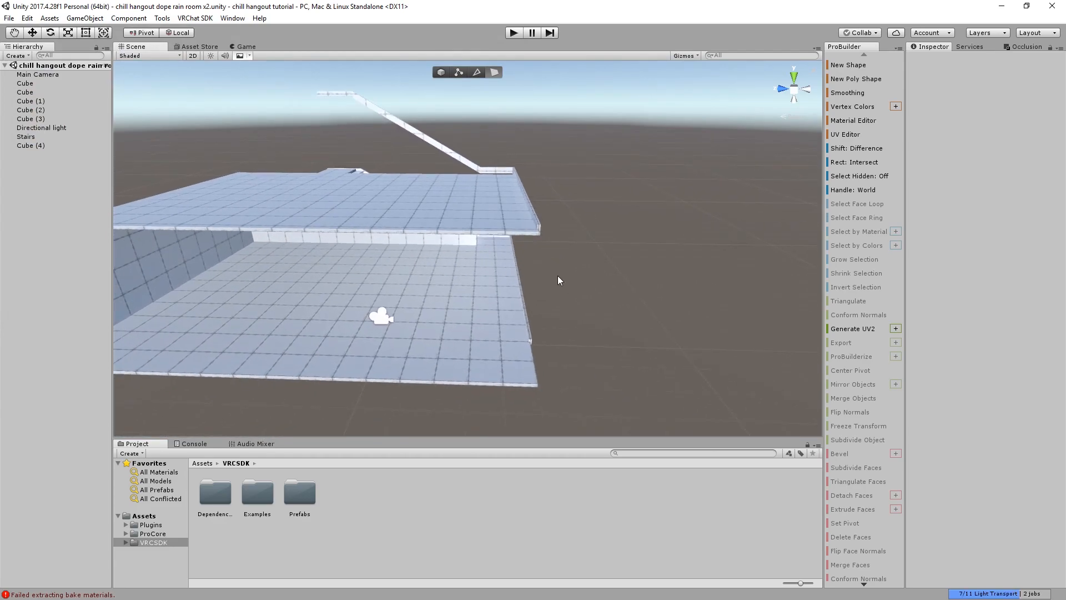
middle_click_drag(347, 268, 474, 204)
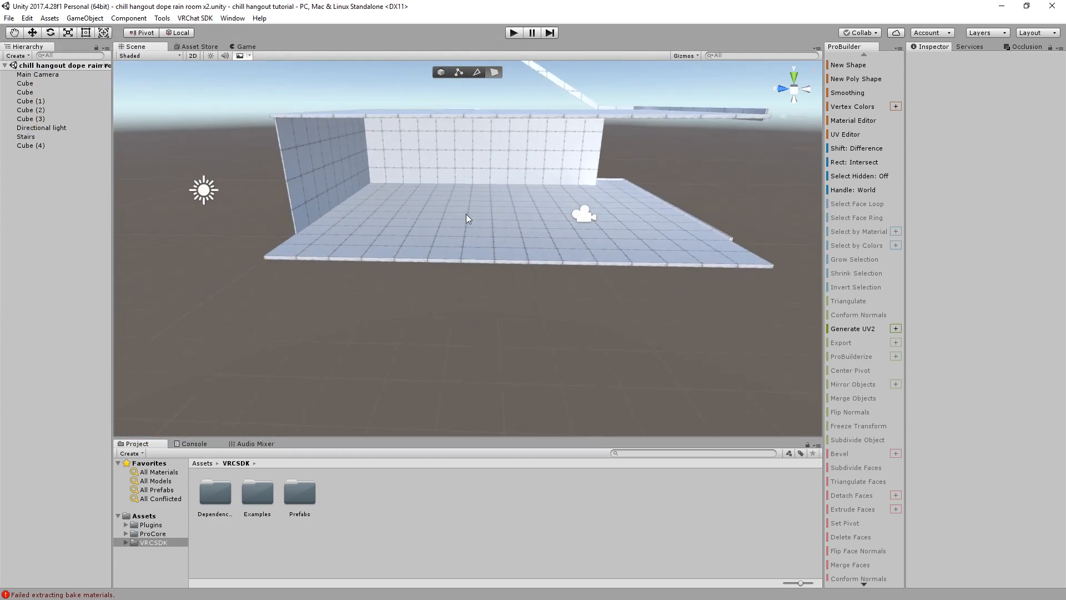
left_click(845, 66)
left_click(238, 244)
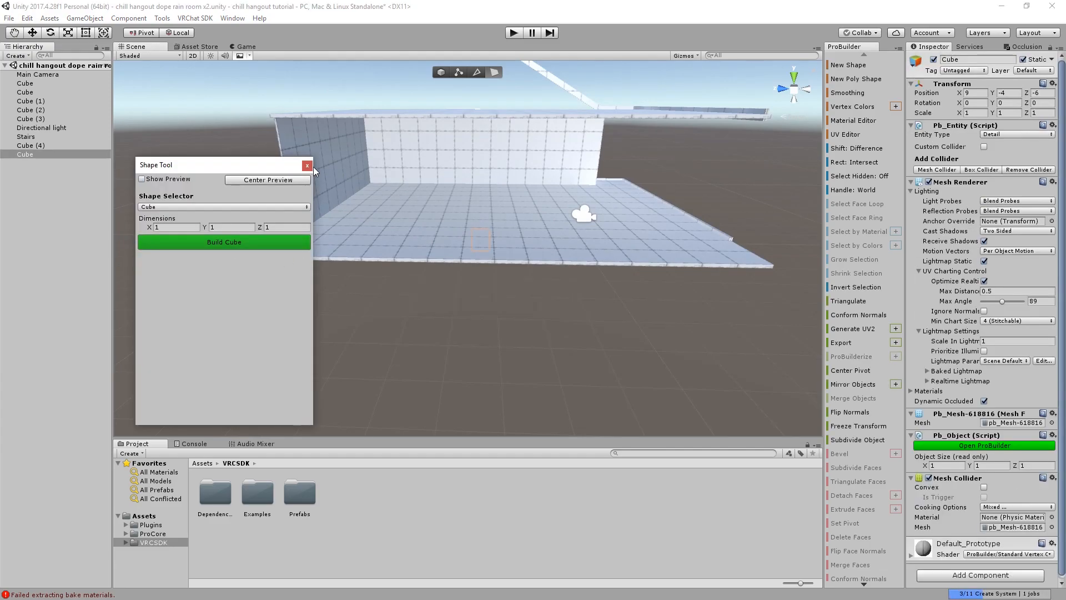
left_click(309, 162)
Move the new cube onto the floor beside the wall at X -0.161, Y 0, Z 0
right_click_drag(471, 203, 514, 166)
left_click(37, 154)
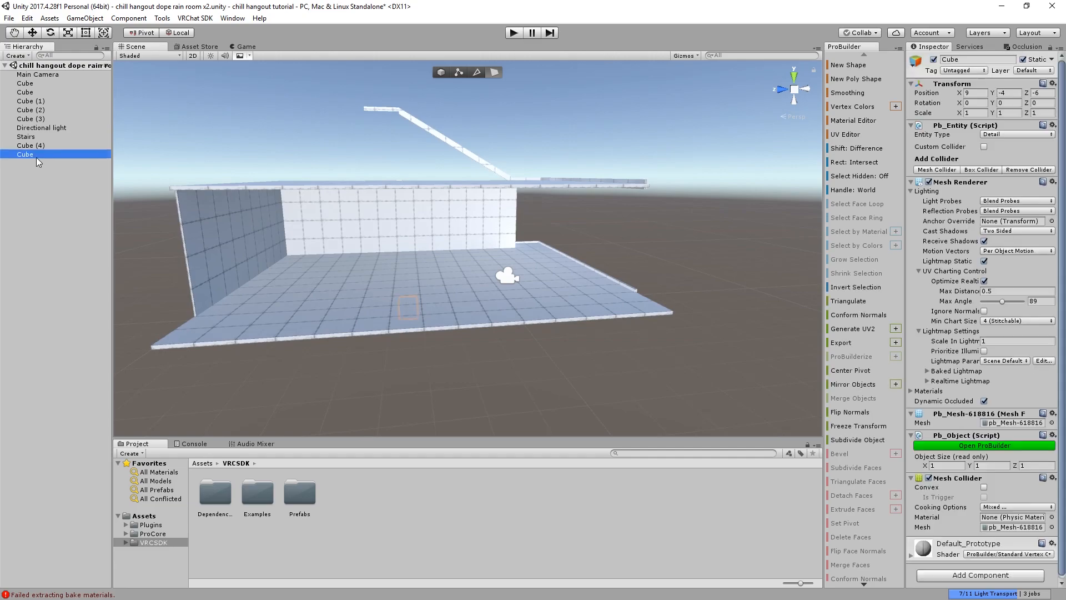
key("w")
left_click_drag(506, 312, 583, 368, "alt")
left_click_drag(422, 295, 484, 358)
left_click_drag(553, 379, 548, 257)
mouse_move(530, 311)
left_mouse_down()
mouse_move(382, 356)
mouse_move(353, 283)
mouse_move(460, 333)
mouse_move(448, 318)
mouse_move(522, 317)
left_mouse_up()
right_click_drag(522, 316, 378, 310)
middle_click_drag(583, 334, 350, 288)
scroll(383, 297, "down", 8)
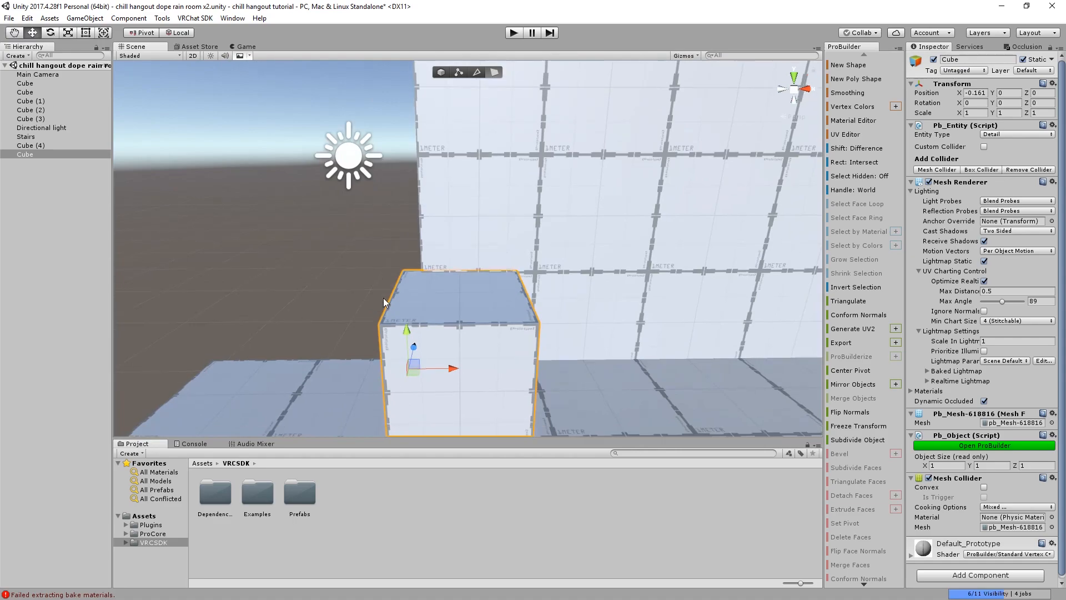
Return to object editing and move the cube further into the room, to X 1.2 and Z about -4.029
left_click(476, 294)
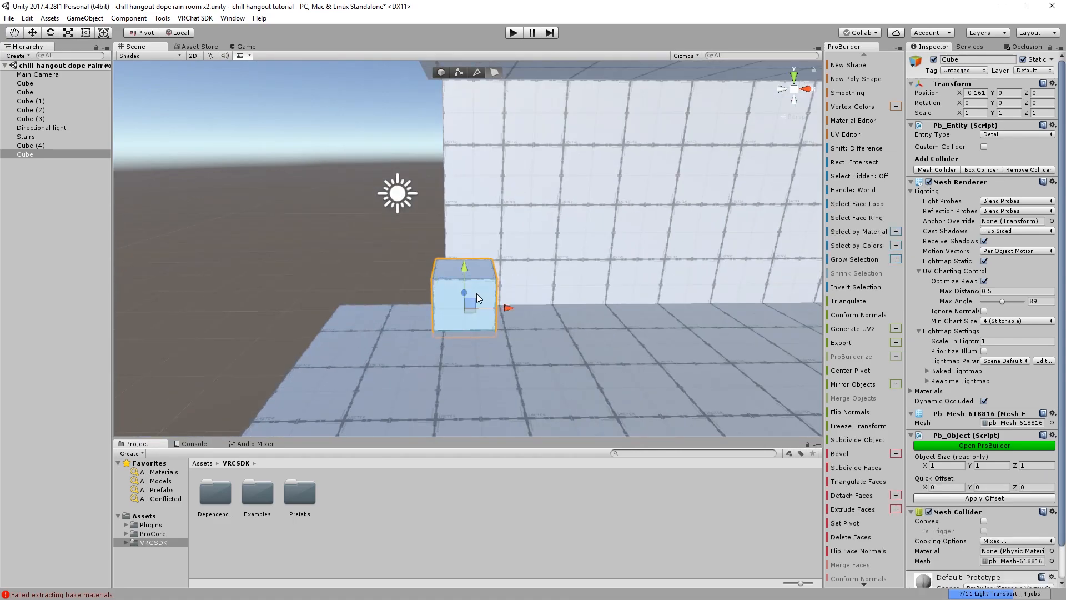
right_click_drag(476, 293, 499, 312)
scroll(500, 312, "down", 5)
left_click(440, 73)
key("f")
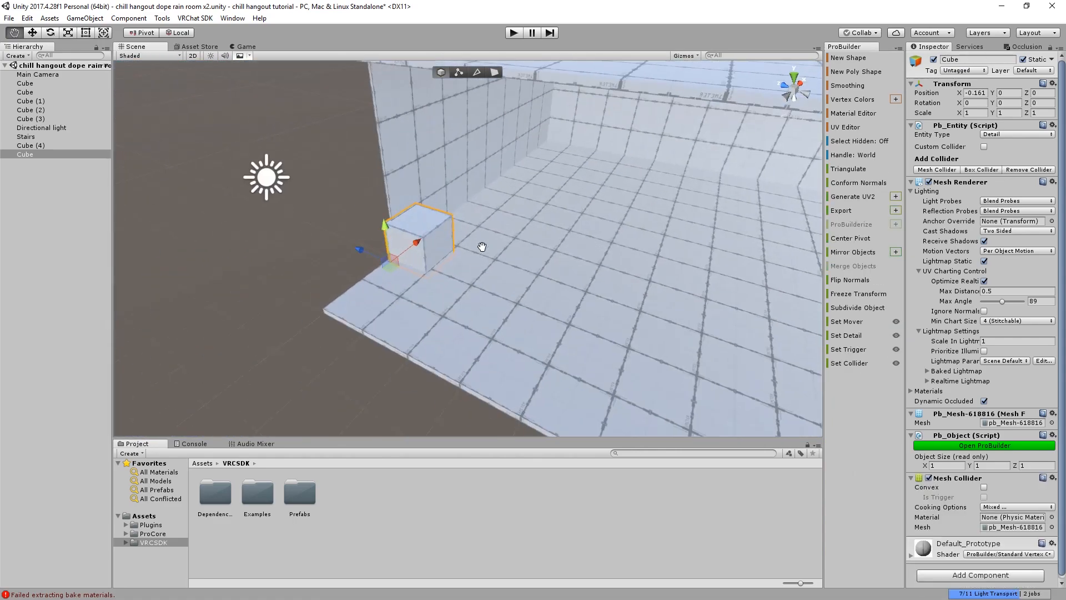
left_click_drag(413, 239, 655, 278)
Find the floor slab among the cubes in the scene hierarchy and rename it Floor
double_click(10, 110)
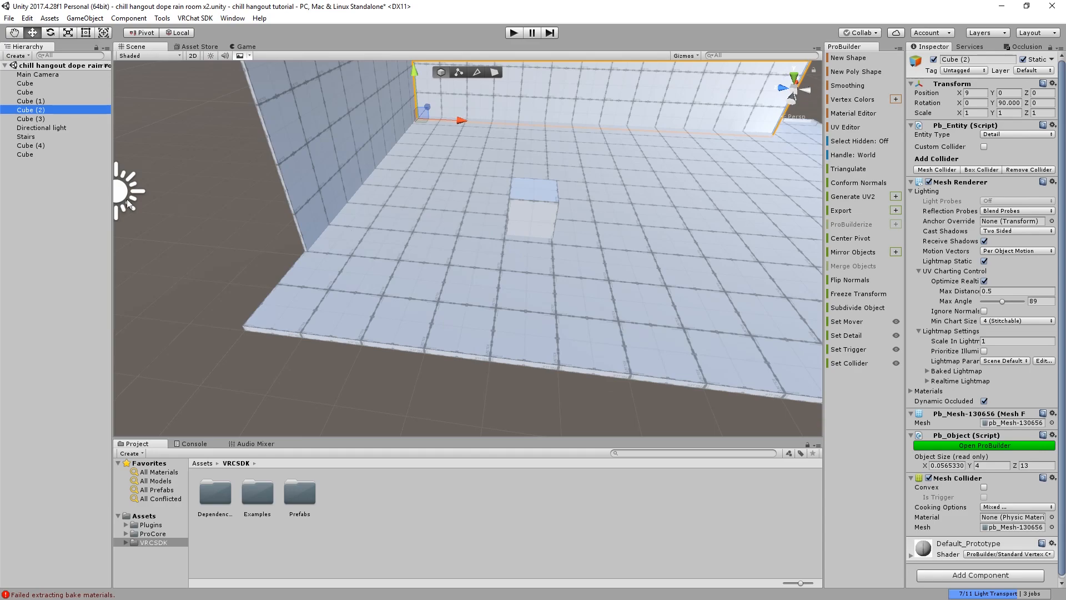
left_click(78, 155)
left_click(77, 264)
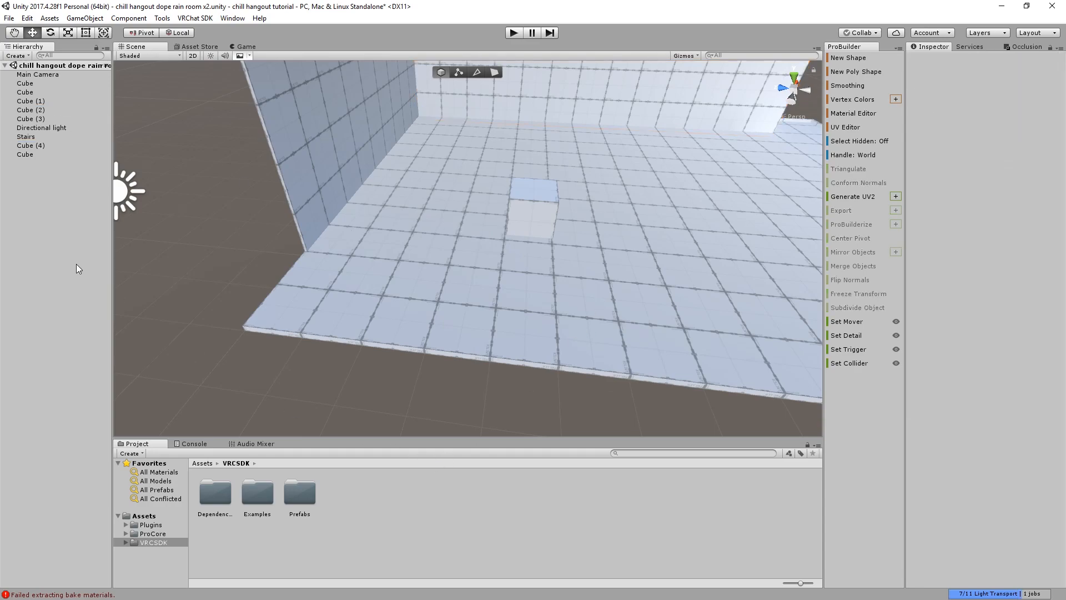
scroll(425, 249, "down", 2)
middle_click_drag(425, 248, 504, 256)
scroll(505, 257, "up", 3)
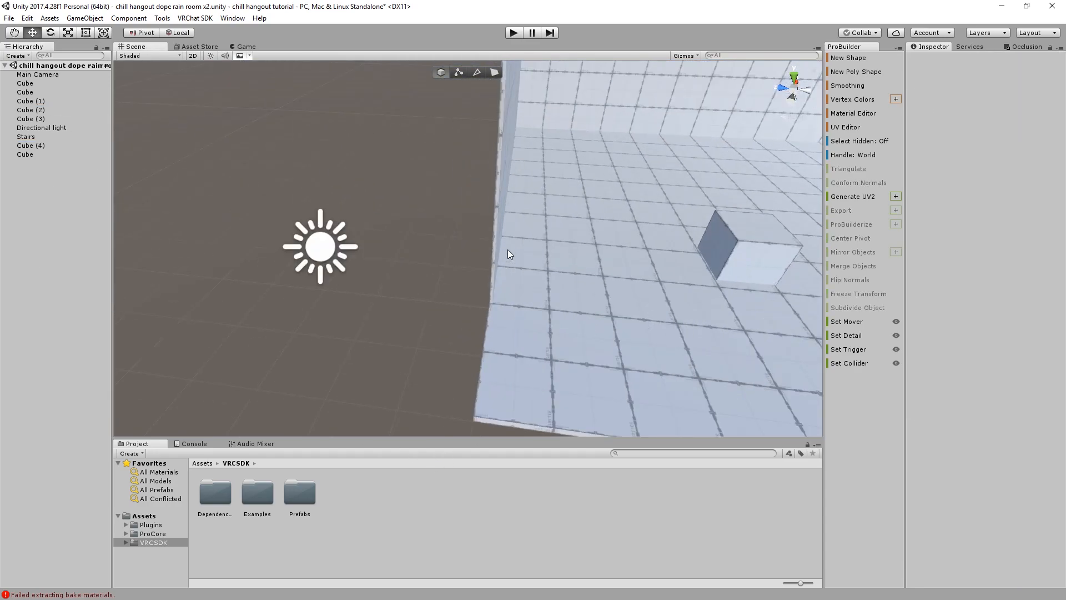
left_click(47, 84)
key("f")
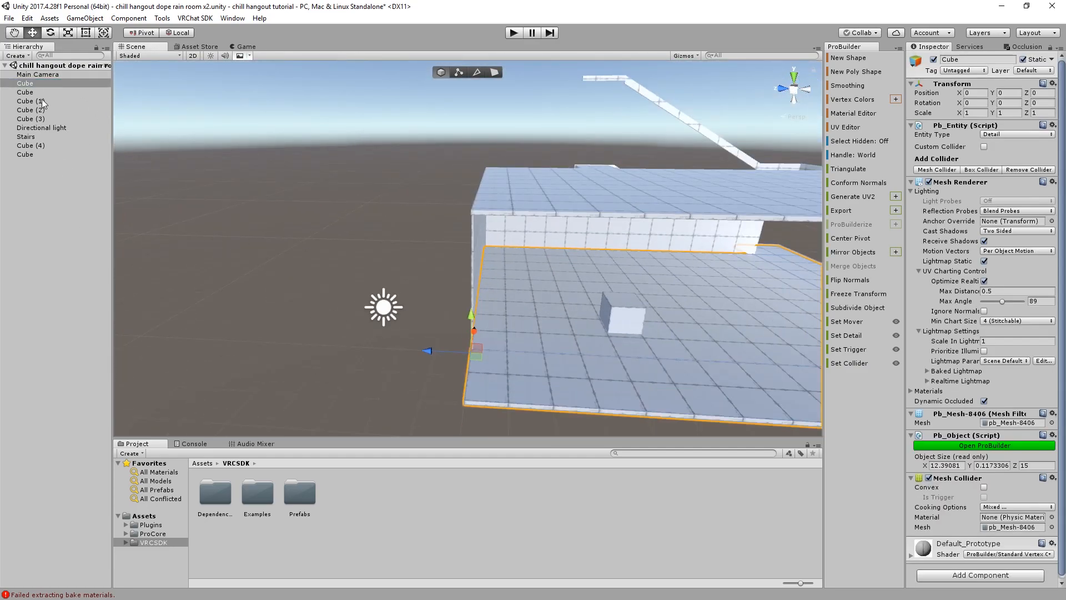
left_click(51, 82)
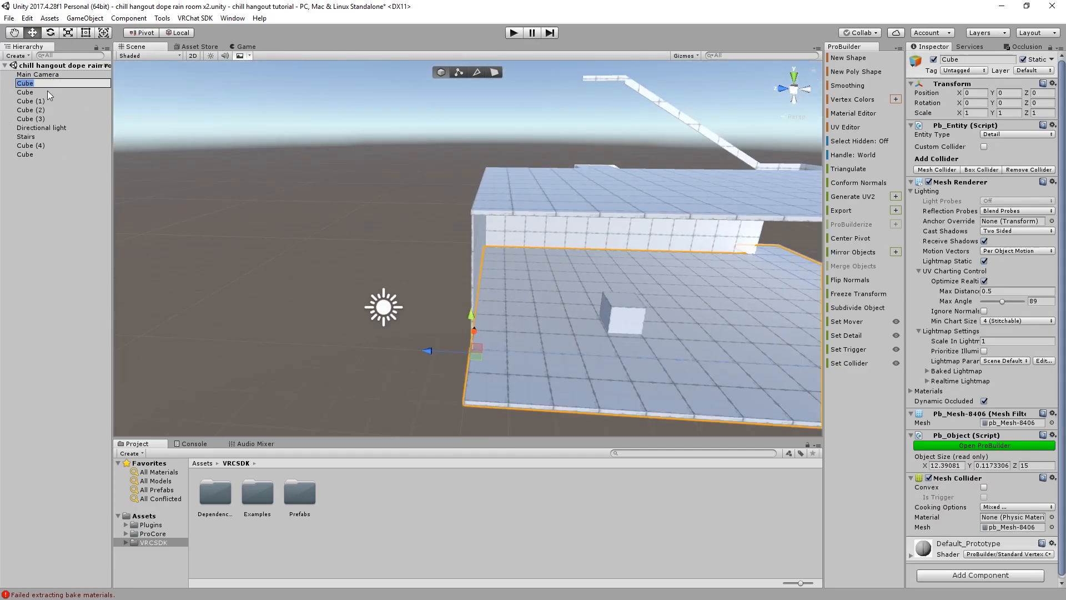
type("Floor")
key("Return")
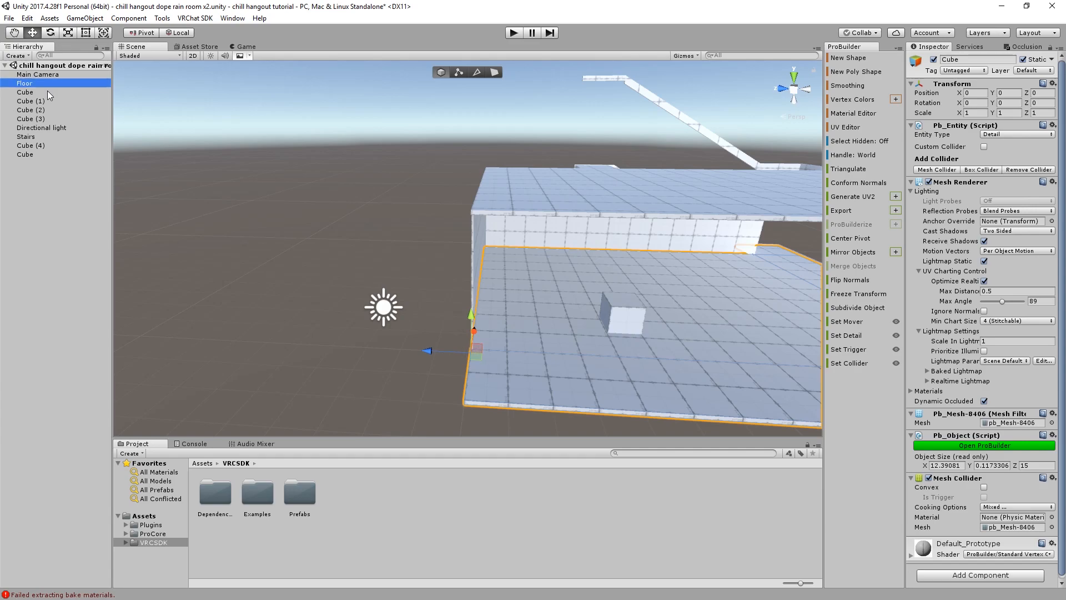
Duplicate the small cube and move the copy towards the floor's front corner, to X -0.8 and Z about -1.03
right_click_drag(622, 313, 522, 257)
left_click(514, 261)
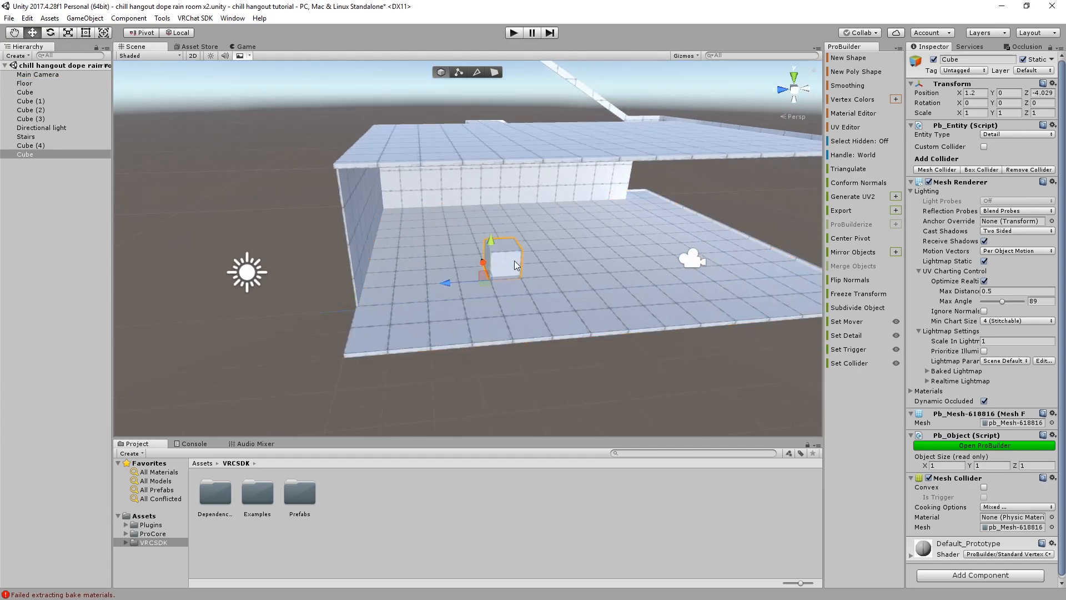
key("f")
scroll(493, 328, "up", 5)
mouse_move(497, 279)
middle_mouse_down()
mouse_move(494, 326)
mouse_move(497, 261)
middle_mouse_up()
scroll(490, 333, "down", 8)
scroll(498, 261, "up", 2)
middle_click_drag(416, 213, 554, 252)
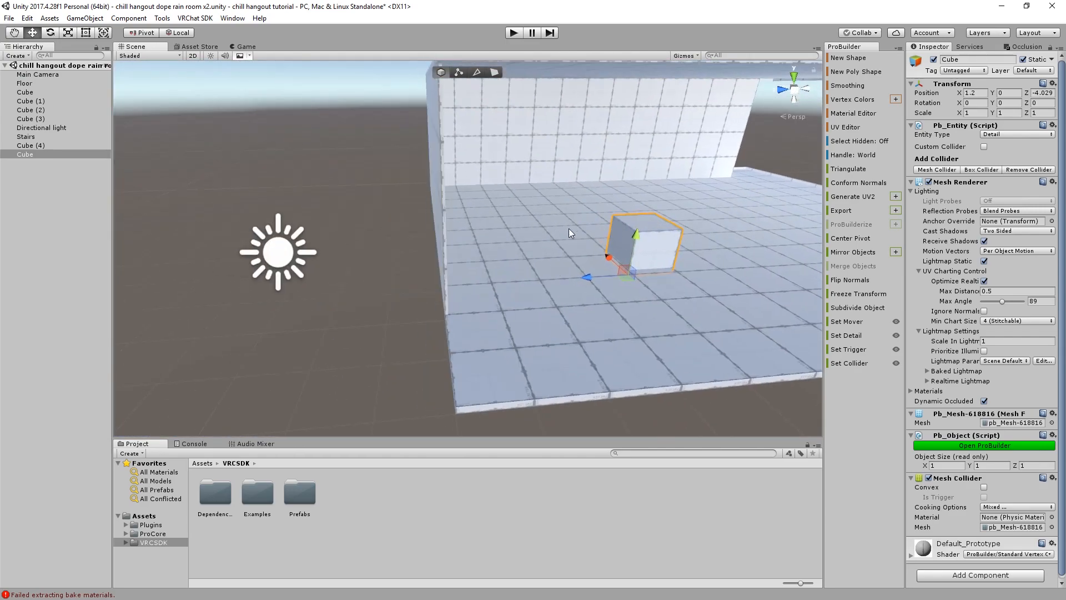
key("ctrl+d")
left_click_drag(588, 274, 504, 307)
Align the copied cube with the floor's front corner by moving it to Z about 0.021
scroll(508, 331, "up", 5)
middle_click_drag(508, 330, 464, 254)
scroll(464, 255, "up", 4)
scroll(464, 255, "down", 4)
right_click_drag(490, 103, 472, 179)
middle_click_drag(472, 179, 445, 253)
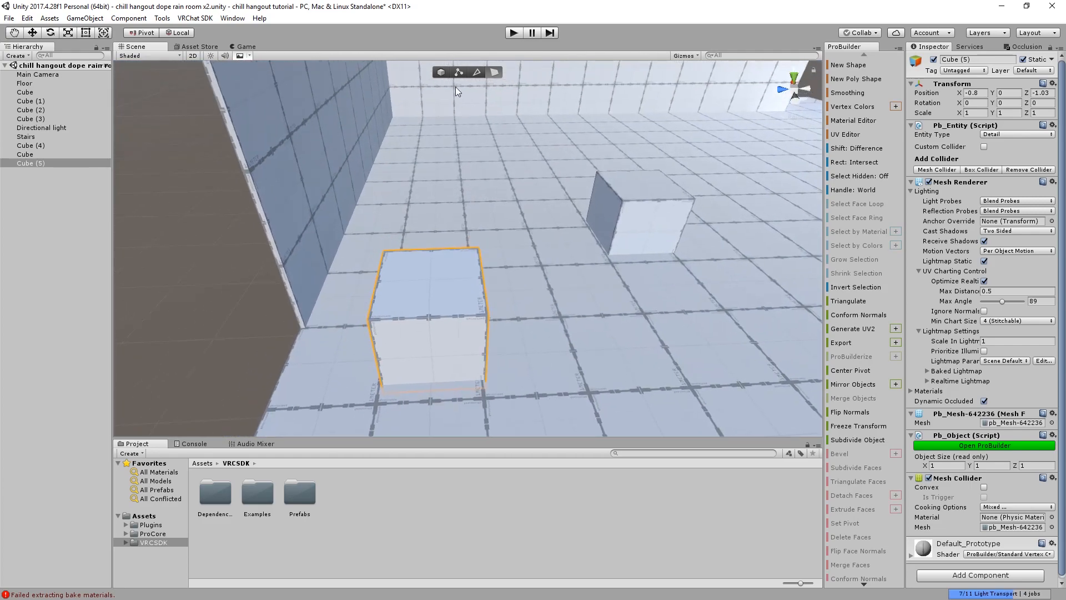
left_click(493, 73)
left_click(440, 73)
left_click(421, 275)
left_click_drag(344, 398, 287, 372)
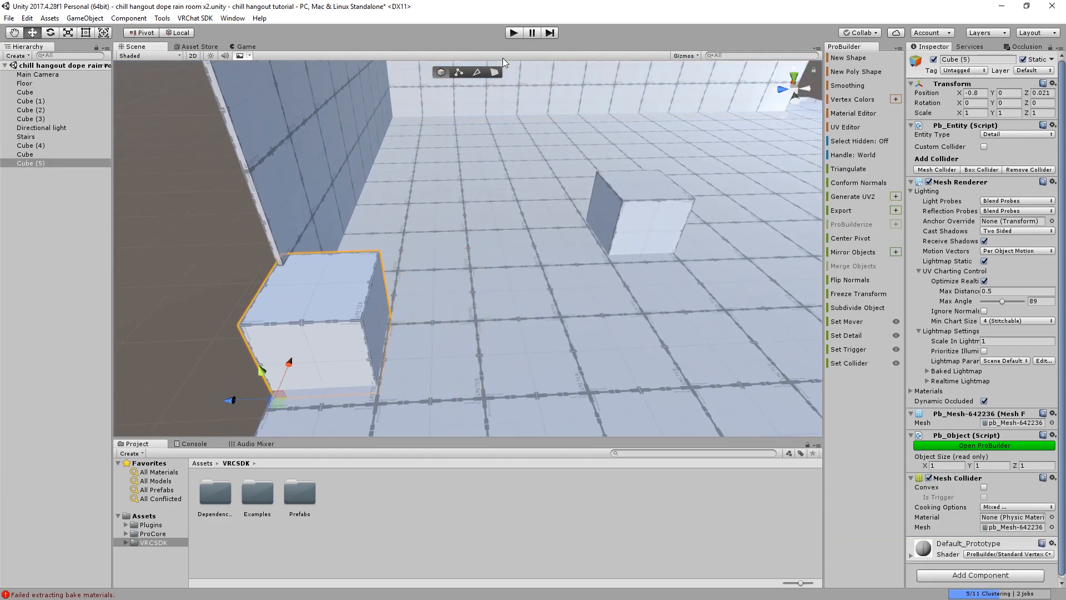
Push in two side faces of the corner cube to slim it to about 0.30 by 0.21
left_click(493, 73)
left_click(335, 321)
left_click(327, 340)
left_click_drag(326, 336, 358, 285)
right_click_drag(358, 285, 294, 276)
middle_click_drag(294, 276, 176, 308)
left_click(278, 365)
left_click_drag(251, 375, 172, 357)
Raise the top face of the slim corner block above the roof to make a pillar about 4.91 high
middle_click_drag(171, 358, 495, 258)
left_click(508, 289)
scroll(509, 289, "down", 3)
left_click_drag(488, 232, 494, 122)
scroll(494, 123, "up", 3)
right_click_drag(485, 133, 483, 112)
scroll(500, 125, "down", 3)
middle_click_drag(548, 149, 444, 175)
left_click_drag(368, 207, 382, 169)
scroll(378, 306, "up", 3)
middle_click_drag(379, 306, 507, 311)
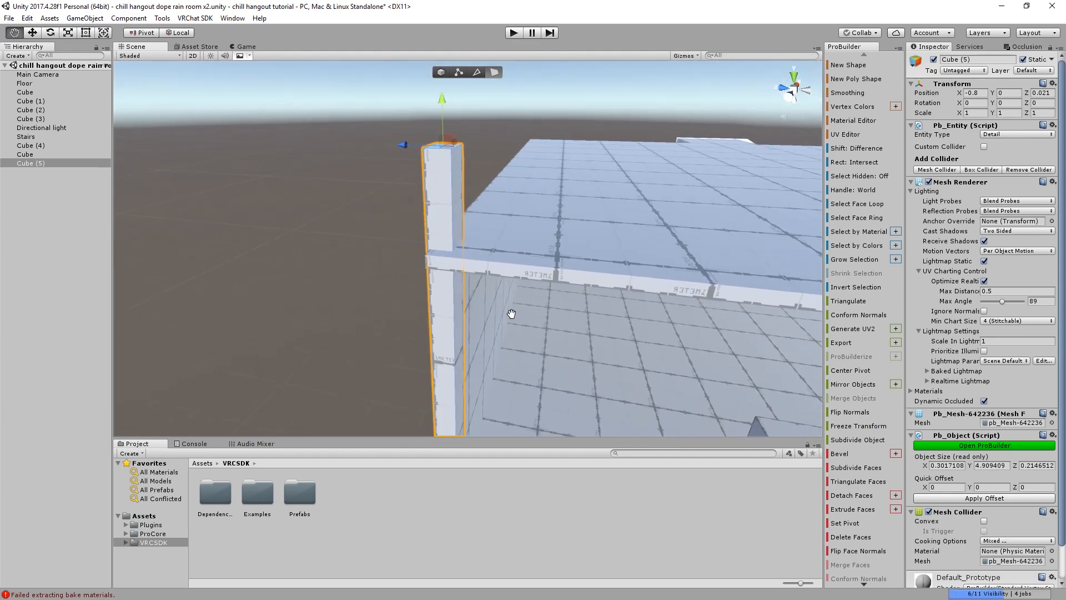
Duplicate the corner pillar and move the copy along the floor's front to Z about -4.98
right_click_drag(507, 311, 568, 295)
scroll(568, 296, "down", 3)
middle_click_drag(469, 246, 435, 224)
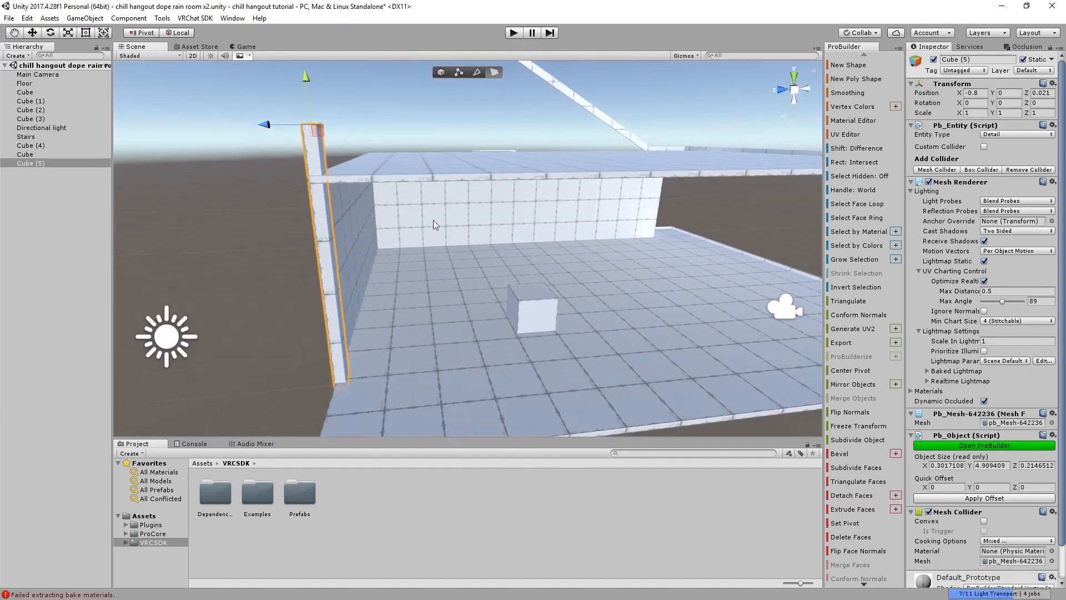
left_click(437, 72)
scroll(388, 200, "down", 3)
key("ctrl+d")
left_click_drag(245, 323, 422, 332)
right_click_drag(428, 311, 366, 338)
Make two more pillar copies, spacing them along the front of the floor up to the far corner
key("ctrl+d")
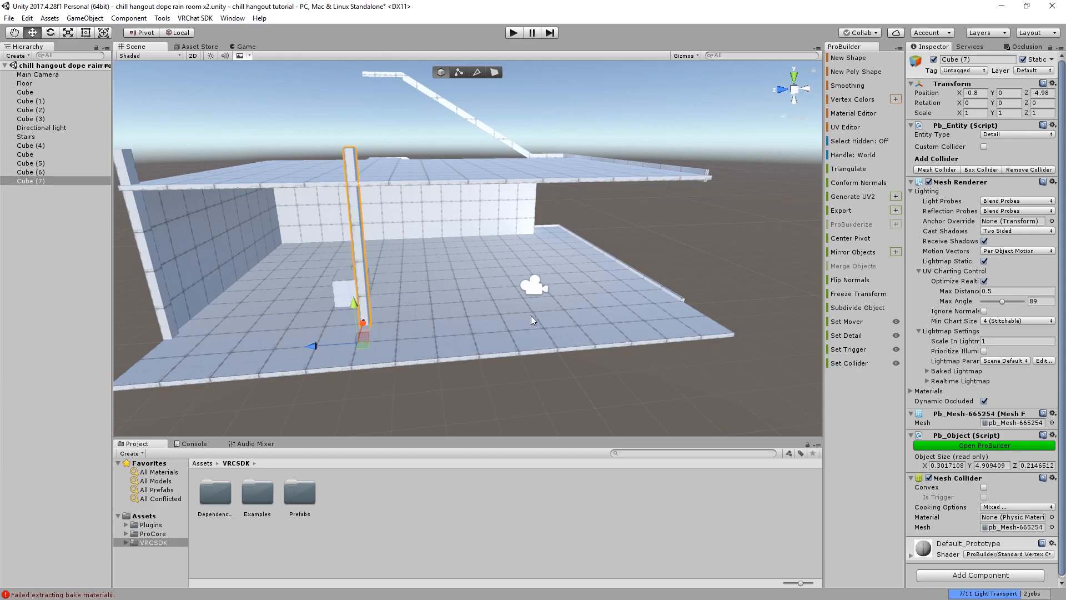
left_click_drag(314, 344, 511, 343)
right_click_drag(511, 343, 378, 354)
key("ctrl+d")
left_click_drag(309, 389, 454, 381)
Nudge the far corner pillar into line with the floor's side edge, at Z about -14.89
left_click(589, 339)
right_click_drag(590, 339, 536, 306)
left_click(503, 252)
left_click_drag(549, 362, 537, 362)
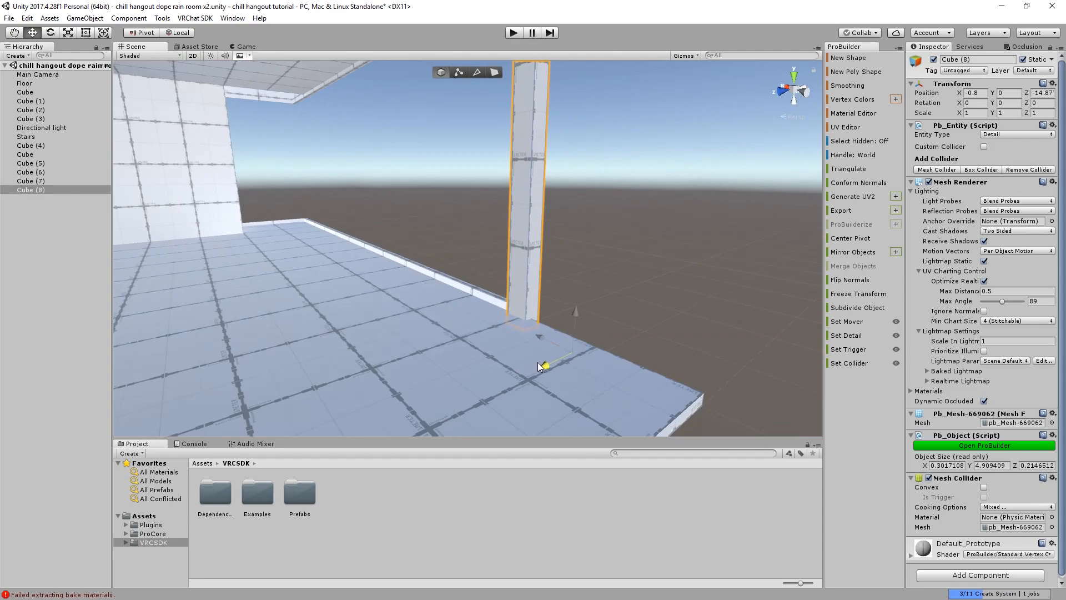
left_click(648, 294)
Duplicate the far corner pillar twice along the floor's side edge, placing the copies at X 1.2 and X 3.2
right_click_drag(651, 298, 379, 325)
left_click(313, 362)
right_click_drag(313, 362, 313, 332)
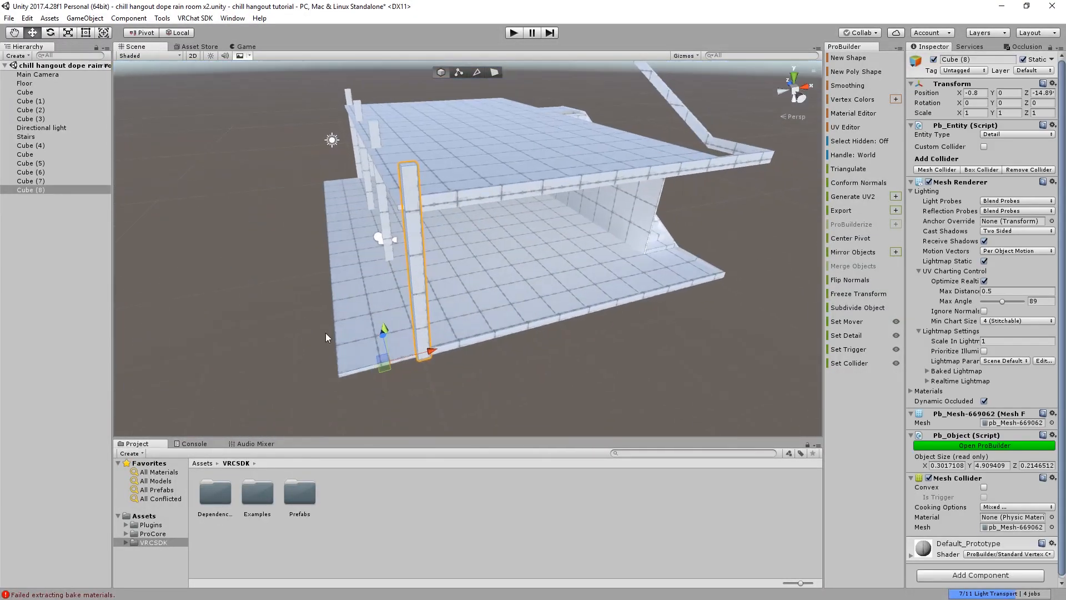
key("ctrl+d")
left_click_drag(440, 357, 505, 345, "ctrl")
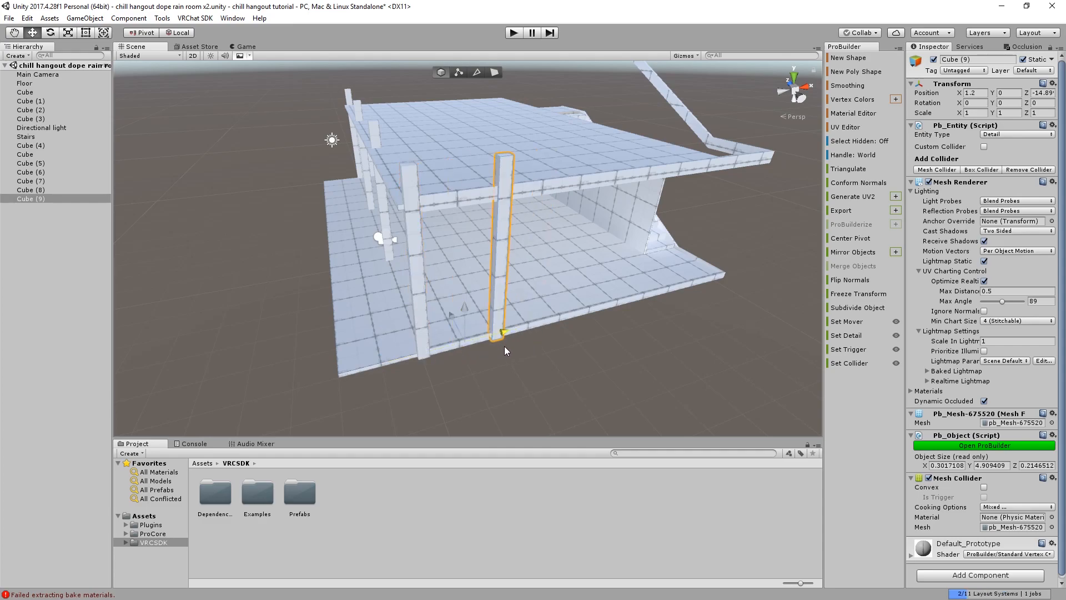
right_click_drag(504, 345, 431, 347)
key("ctrl+d")
left_click_drag(368, 366, 433, 334, "ctrl")
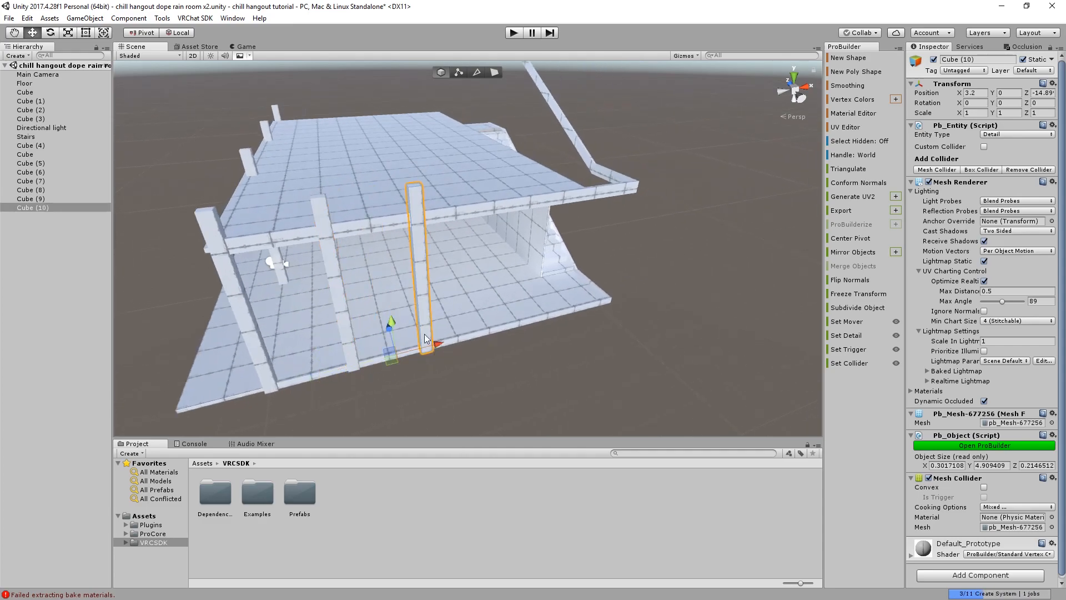
Duplicate the pillar three more times along the floor's side edge, placing the copies at X 5.2, 7.2 and 9.2
right_click_drag(433, 335, 414, 342)
key("ctrl+d")
left_click_drag(414, 342, 468, 340, "ctrl")
right_click_drag(468, 341, 435, 339)
key("ctrl+d")
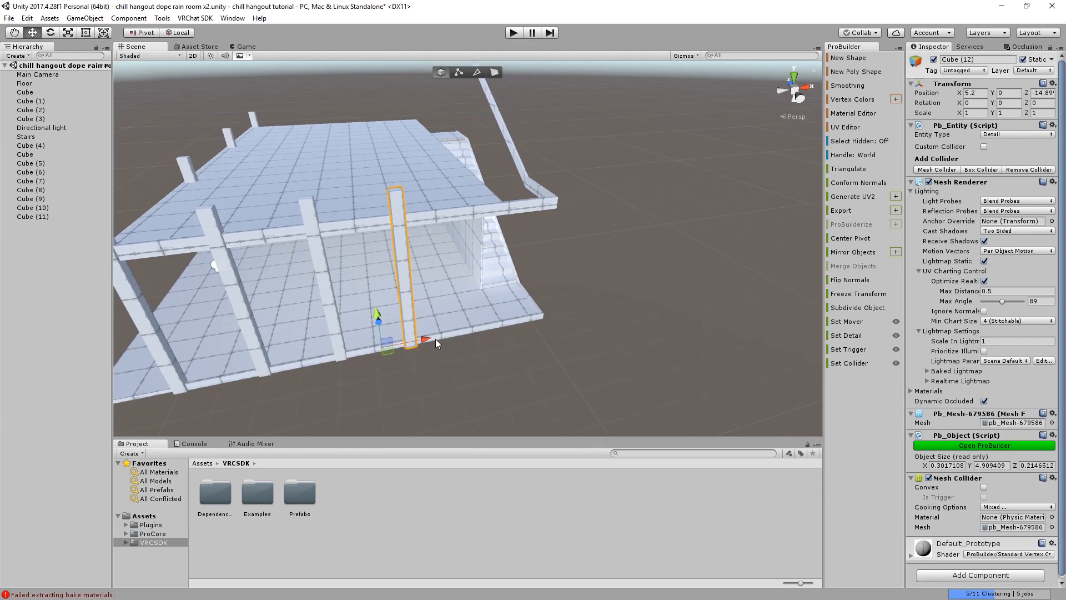
left_click_drag(435, 338, 478, 332, "ctrl")
right_click_drag(479, 332, 438, 331)
key("ctrl+d")
left_click_drag(437, 331, 485, 338, "ctrl")
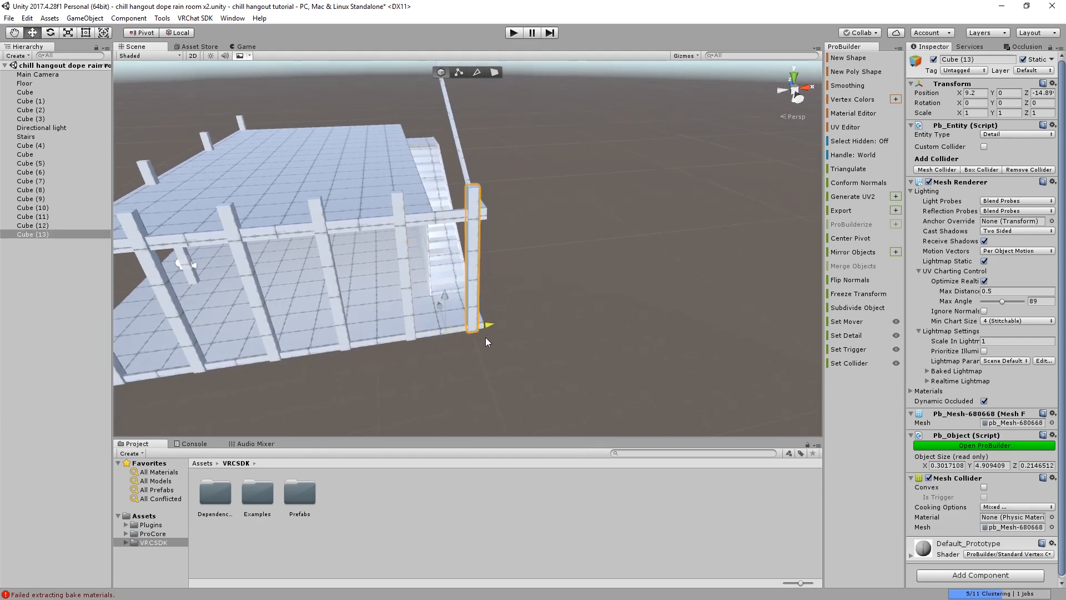
Duplicate the last side-edge pillar, rotate the copy -90° about Y and place it by the foot of the stairs at about X 10.24, Z -13.93
right_click_drag(507, 329, 175, 348)
left_click(530, 295)
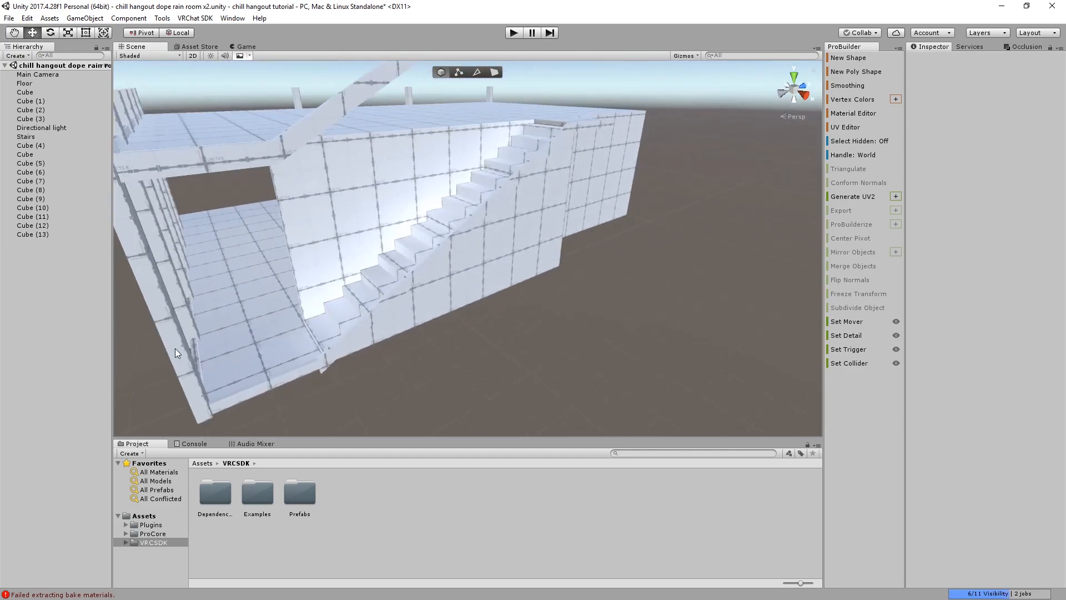
left_click(216, 354)
key("ctrl+d")
left_click_drag(262, 365, 409, 364)
key("e")
key("w")
left_click_drag(311, 331, 324, 362)
right_click_drag(325, 362, 527, 371)
left_click_drag(528, 371, 640, 342, "alt")
middle_click_drag(508, 356, 523, 359)
left_click_drag(523, 359, 437, 387, "alt")
left_click(452, 308)
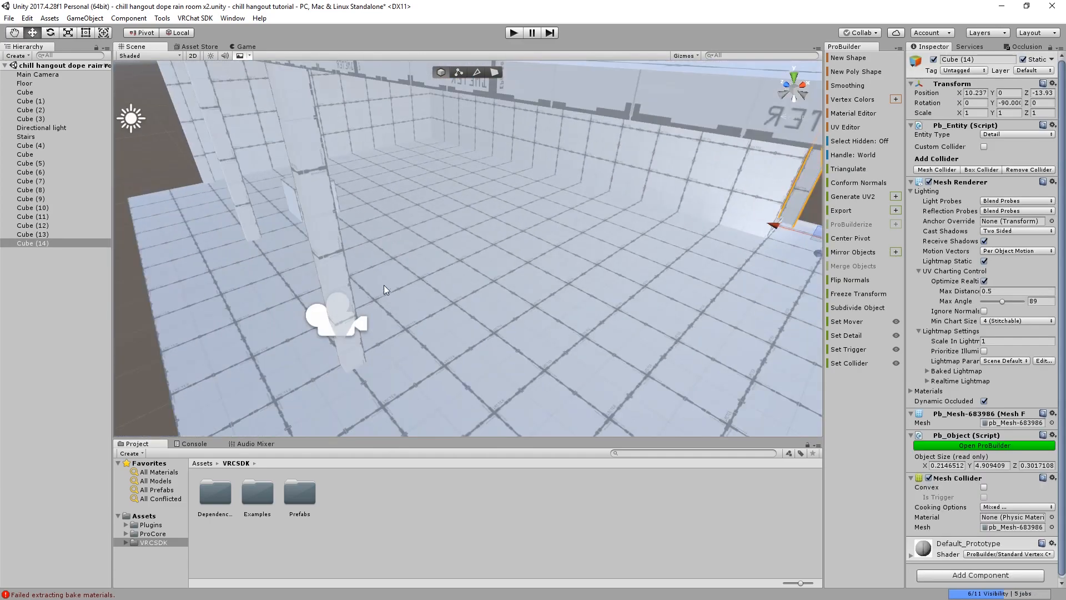
Examine the pillar rows and the staircase from inside and outside the building
left_click(309, 232)
right_click_drag(308, 228, 446, 377)
left_click(387, 304)
left_click_drag(393, 409, 396, 409)
left_click(469, 386)
right_click_drag(469, 386, 459, 195)
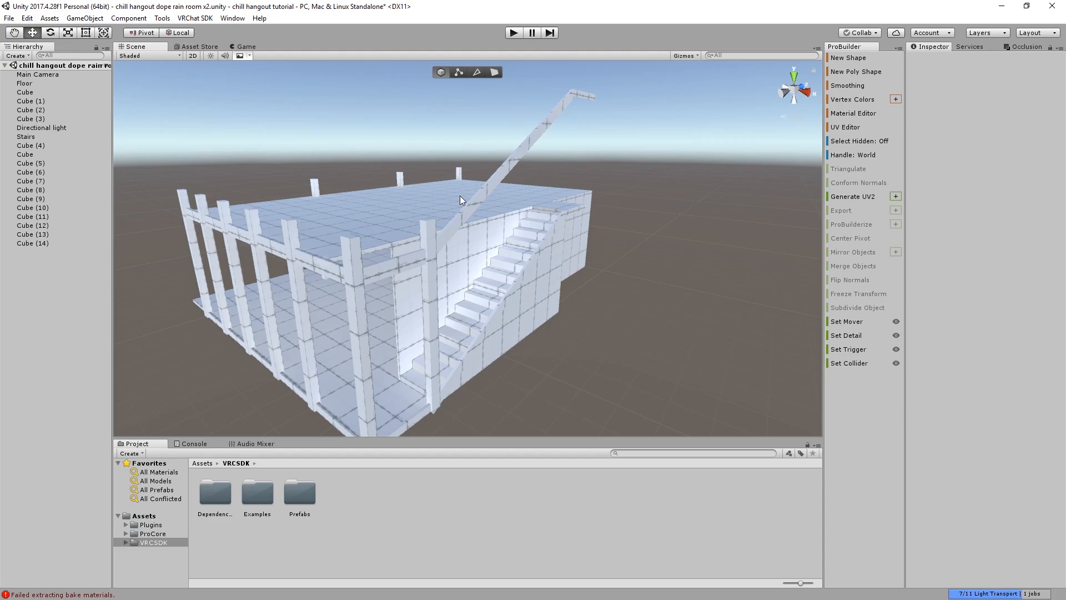
right_click_drag(460, 195, 559, 307)
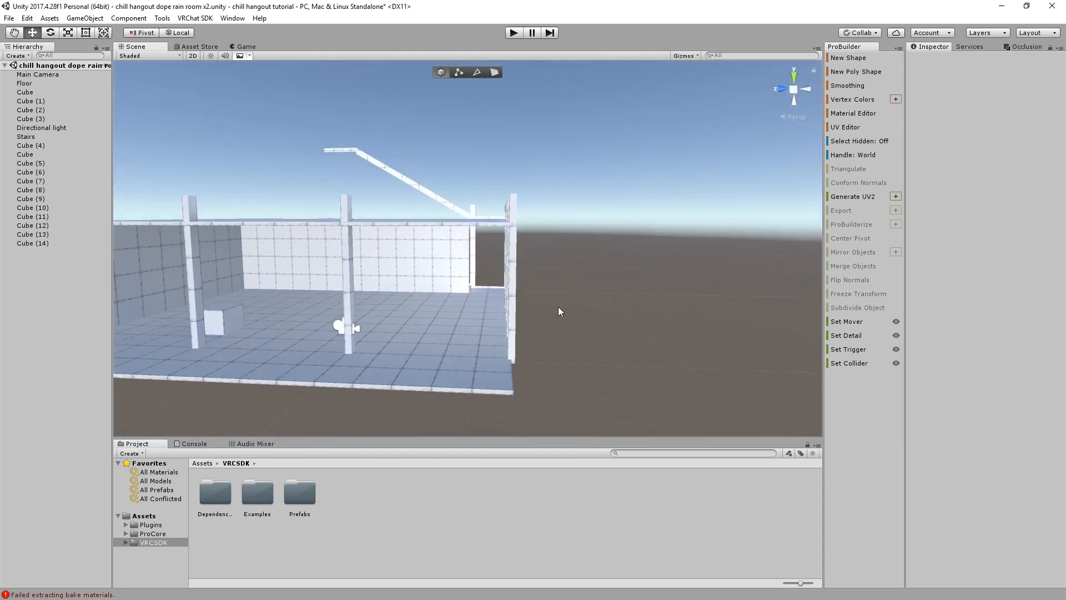
Duplicate the cube standing in the room and place the copy at the floor's front corner by the end wall, at X -0.8, Z -0.03
middle_click_drag(559, 307, 713, 285)
middle_click_drag(602, 283, 561, 290)
right_click_drag(561, 290, 403, 327)
scroll(403, 327, "up", 3)
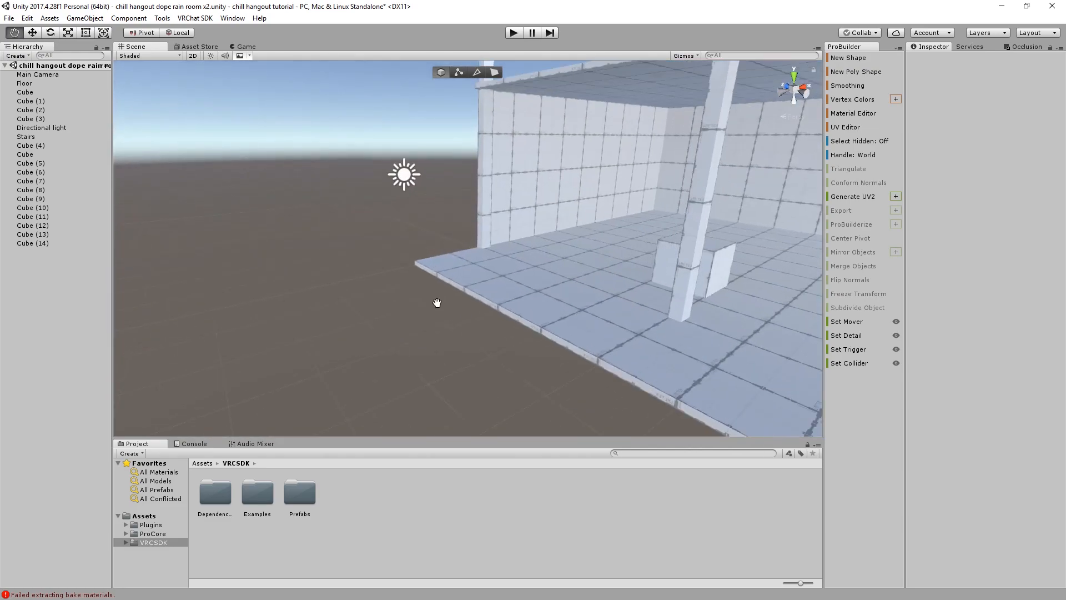
middle_click_drag(437, 302, 389, 316)
scroll(411, 315, "up", 2)
right_click_drag(423, 315, 548, 282)
scroll(670, 301, "down", 3)
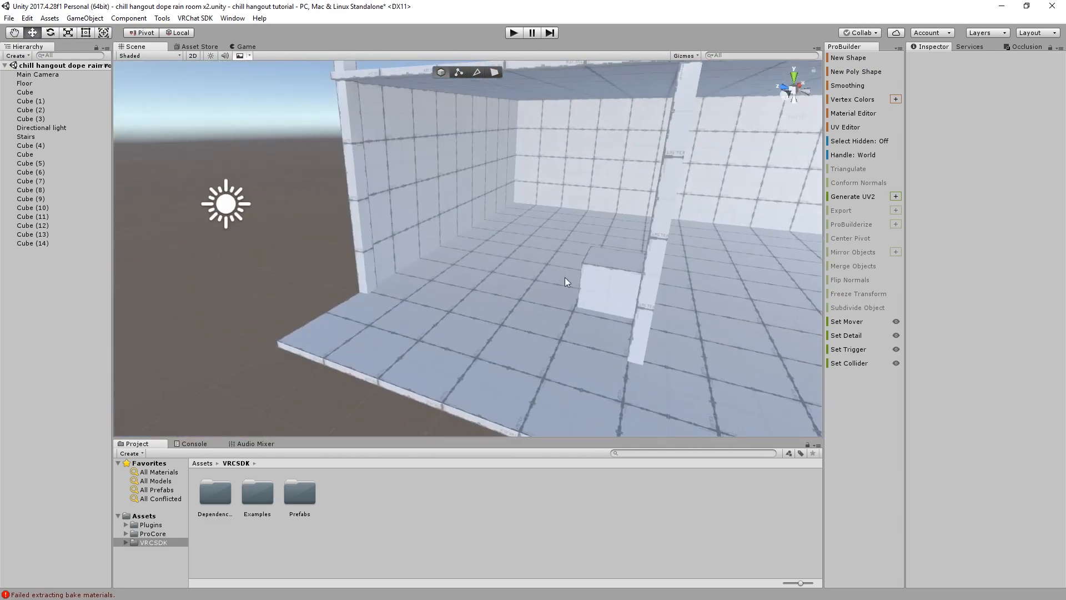
left_click(609, 278)
key("ctrl+d")
left_click_drag(532, 303, 401, 278)
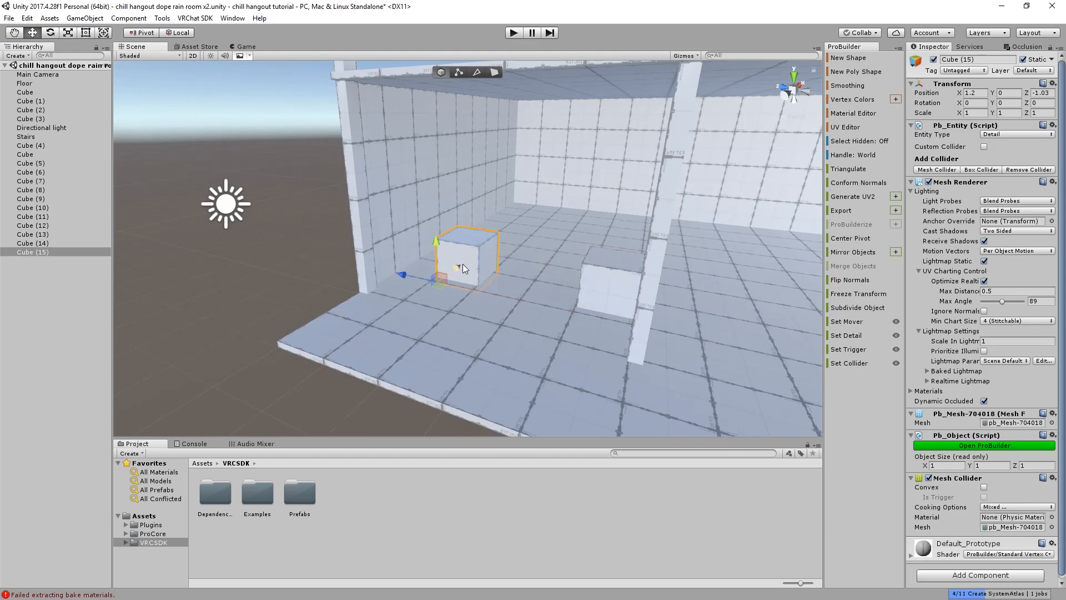
left_click_drag(461, 264, 408, 291)
left_click_drag(347, 318, 285, 306)
Move the copied cube's side face inward until the cube is about 0.65 m wide in X
scroll(333, 307, "up", 1)
scroll(383, 297, "up", 3)
right_click_drag(396, 295, 324, 300)
scroll(373, 261, "up", 2)
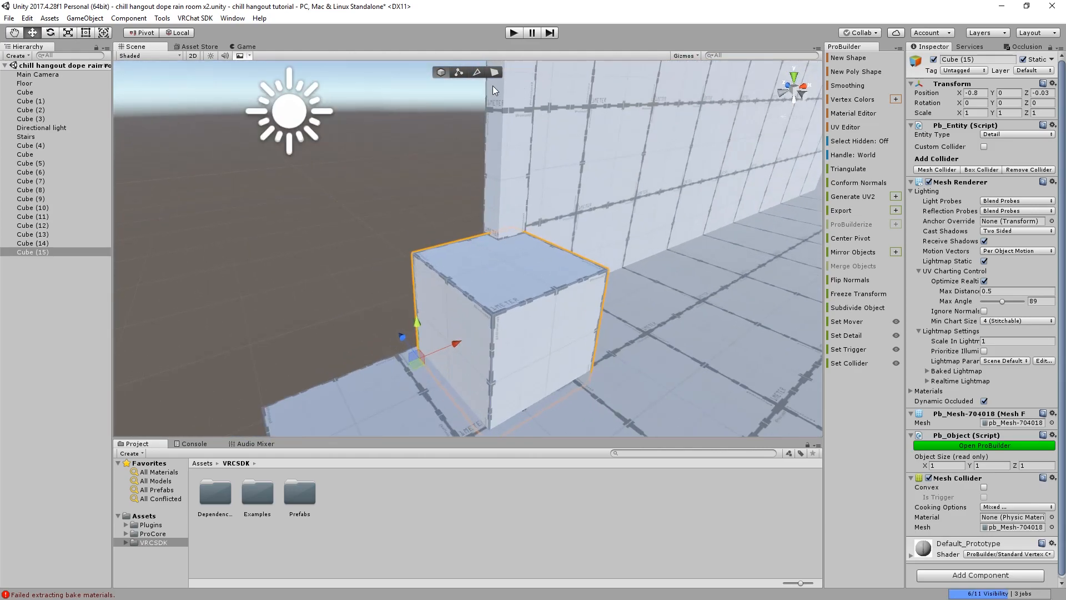
left_click(494, 73)
right_click_drag(500, 117, 481, 143)
left_click(490, 218)
left_click_drag(584, 190, 465, 204, "alt")
right_click_drag(502, 233, 531, 152)
scroll(535, 242, "down", 3)
scroll(530, 158, "up", 3)
left_click(441, 72)
right_click_drag(465, 215, 459, 188)
left_click(491, 73)
left_click(465, 235)
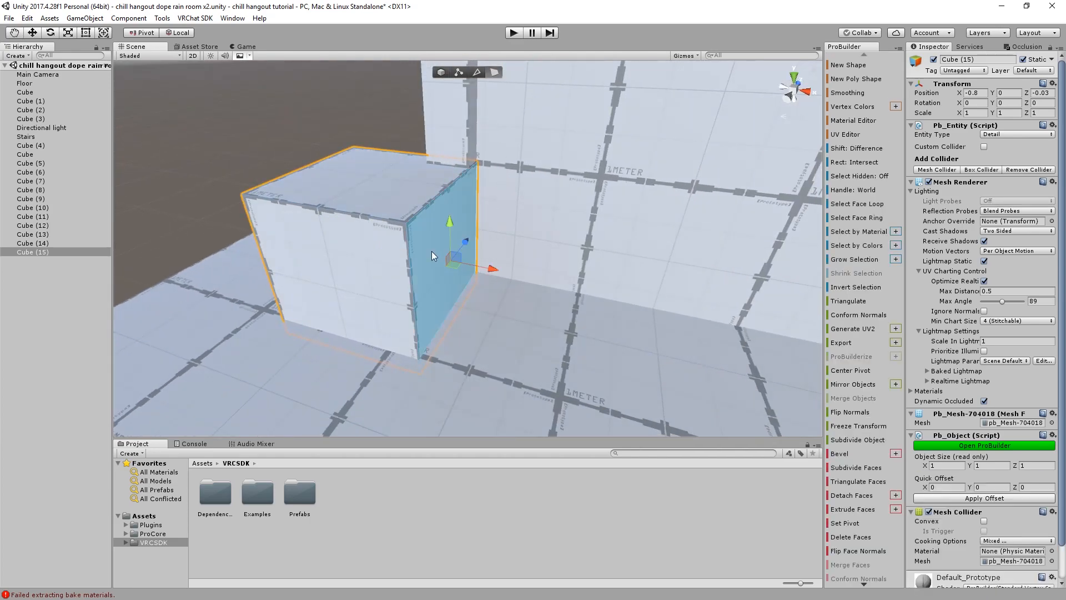
left_click_drag(493, 265, 445, 264)
Flatten the cube into a rail piece about 0.34 m high and 0.09 m deep, and raise it to Y 0.16
left_click(350, 178)
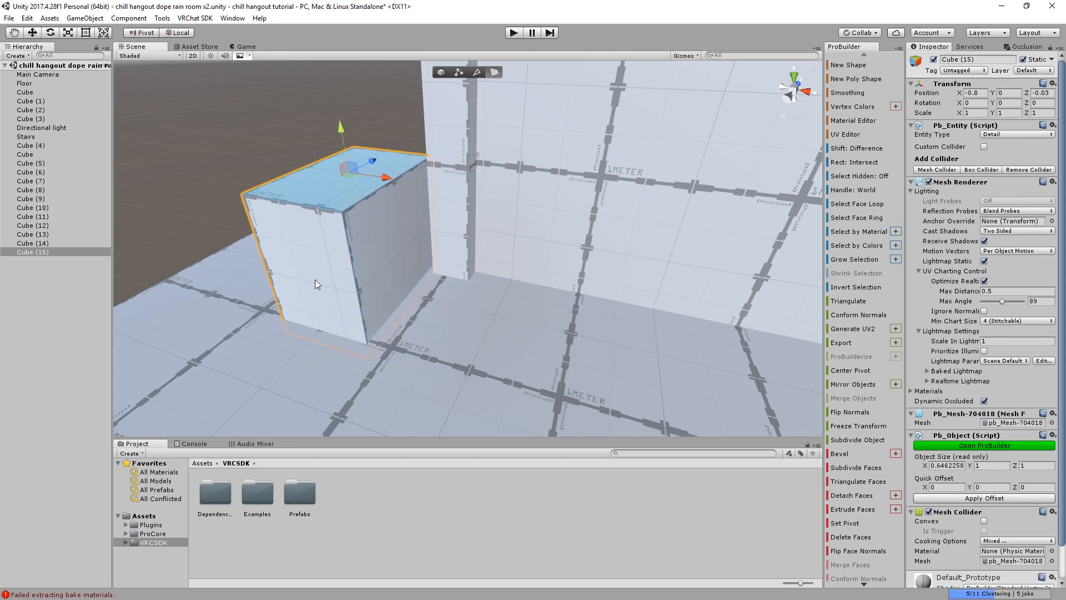
left_click_drag(348, 132, 621, 233)
left_click(309, 298)
left_click(642, 216)
left_click_drag(674, 180, 666, 203)
left_click(441, 72)
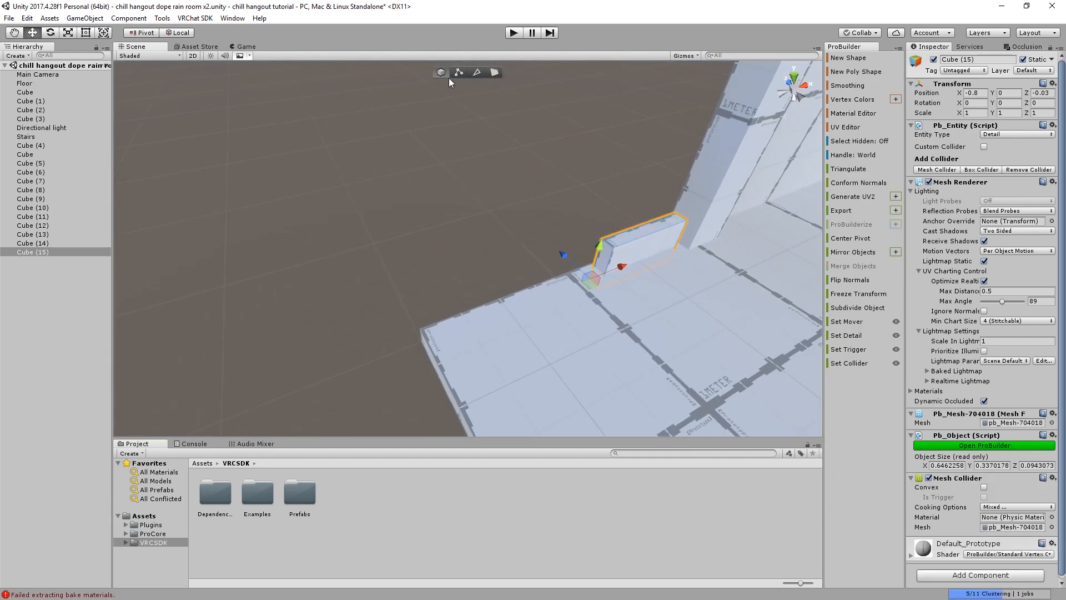
left_click_drag(598, 247, 602, 229)
scroll(565, 238, "up", 5)
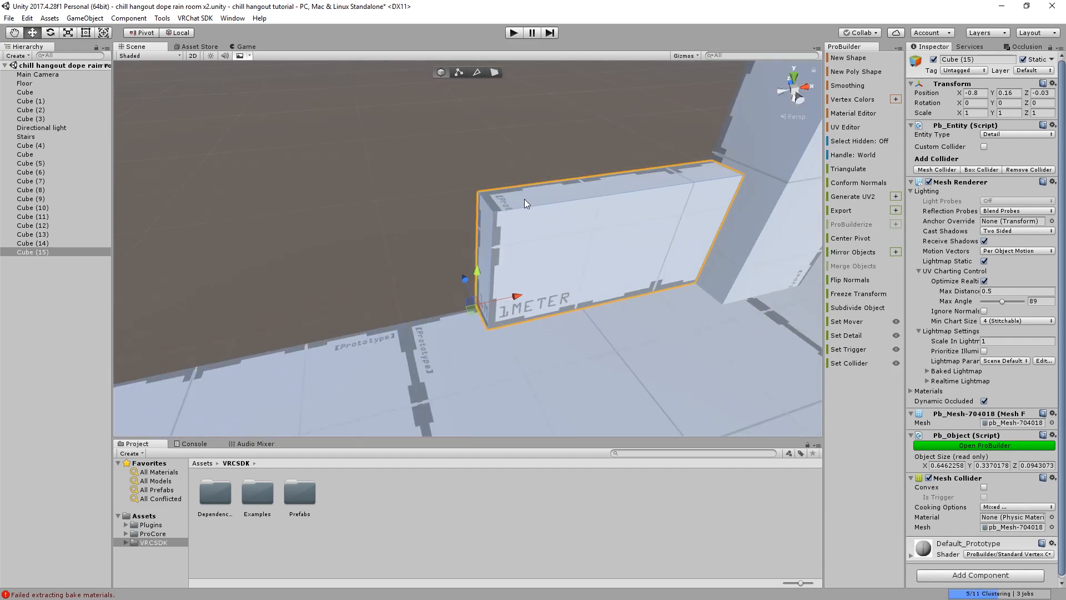
Inspect how the rail piece sits against the end pillar and the floor's corner
middle_click_drag(524, 198, 487, 186)
left_click_drag(488, 186, 356, 229, "alt")
scroll(472, 219, "up", 3)
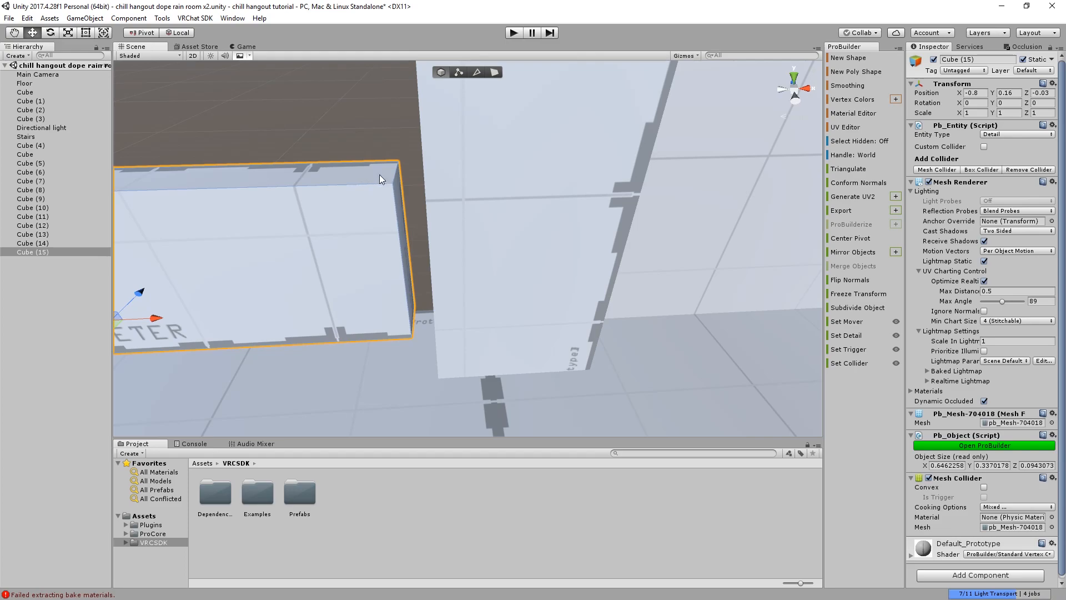
left_click_drag(372, 173, 302, 194, "alt")
scroll(302, 194, "down", 7)
left_click_drag(448, 209, 265, 181, "alt")
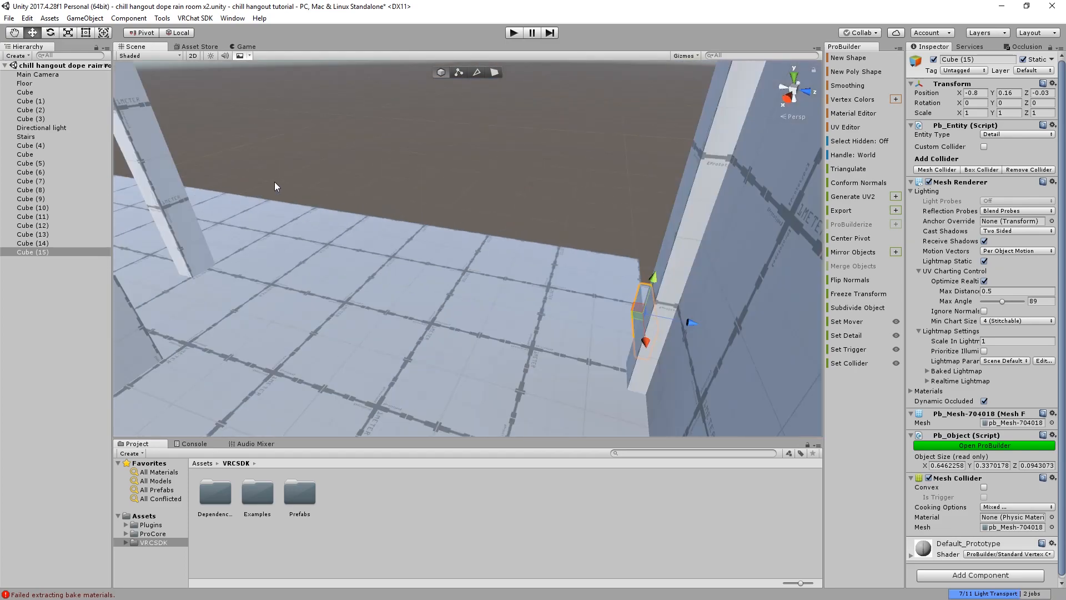
middle_click_drag(265, 181, 609, 257)
middle_click_drag(333, 205, 572, 271)
left_click_drag(572, 271, 777, 250, "alt")
middle_click_drag(778, 250, 568, 256)
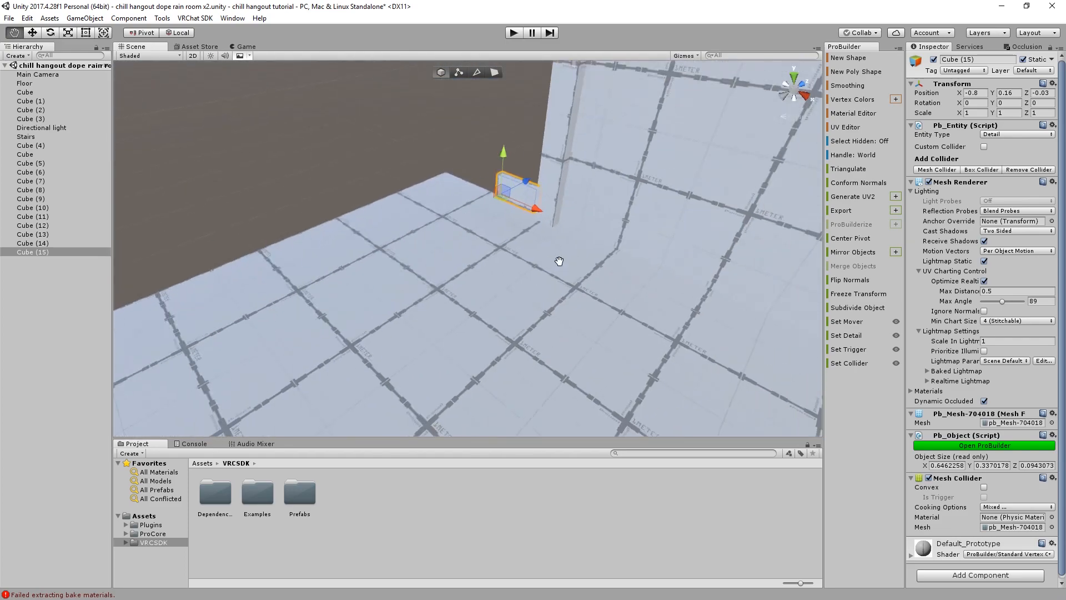
scroll(568, 256, "up", 6)
left_click_drag(477, 277, 598, 248, "alt")
Slim the rail piece to about 0.16 m high and 0.07 m deep by moving its faces
left_click(577, 292)
left_click(568, 293)
left_click(542, 334)
left_click(508, 305)
left_click(494, 72)
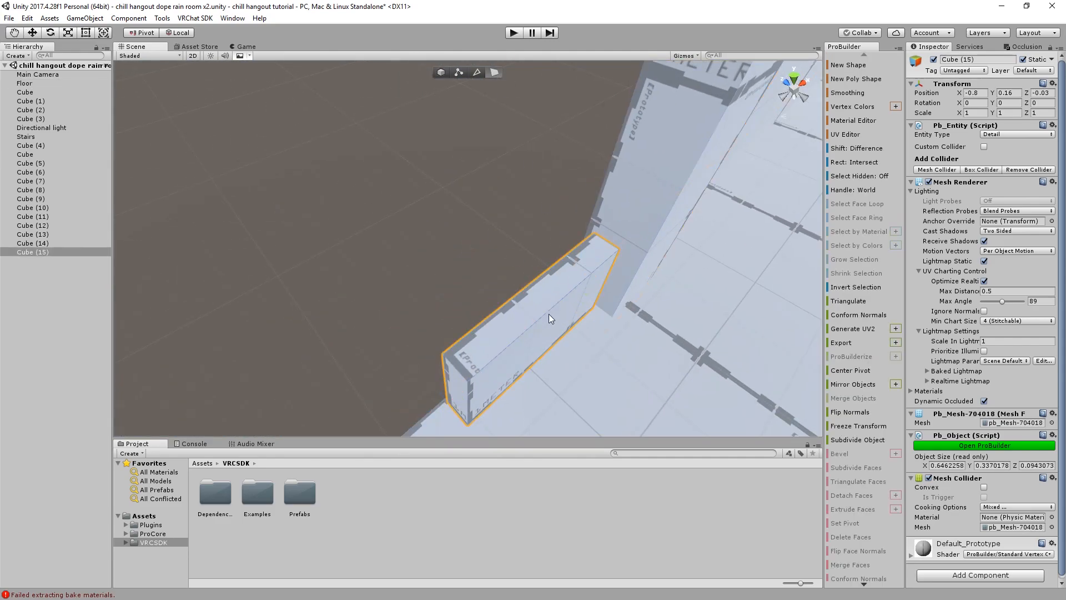
left_click(532, 335)
left_click(550, 337)
left_click_drag(540, 337, 484, 249, "alt")
left_click(511, 232)
left_click(478, 232)
left_click_drag(522, 173, 551, 211)
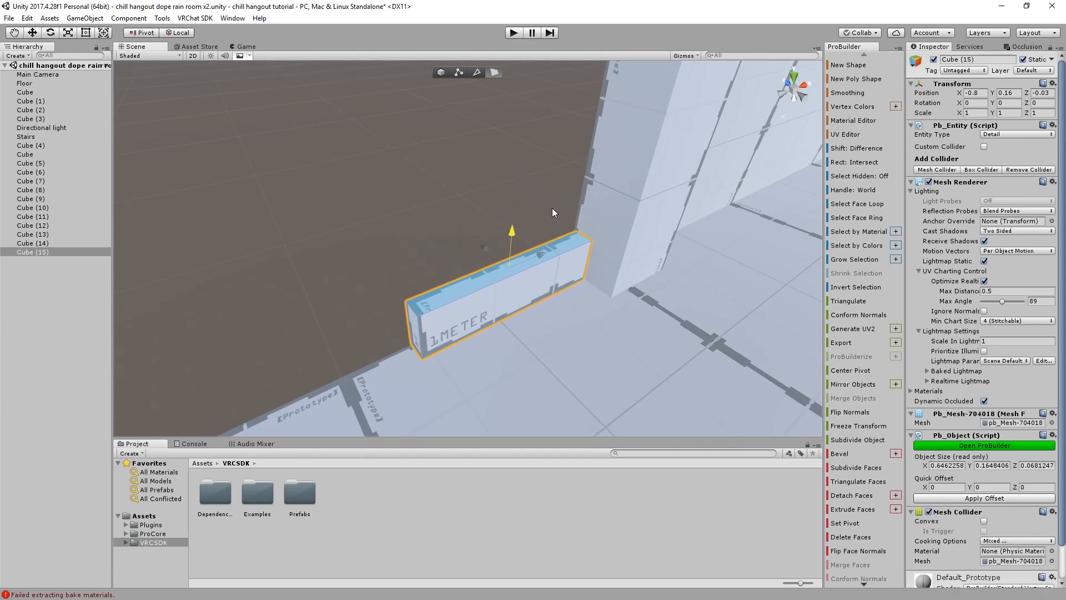
Move the rail piece against the end pillar above the floor, at about X -0.72, Y 0.255, Z -0.046
left_click(441, 72)
mouse_move(404, 308)
left_mouse_down()
mouse_move(412, 293)
mouse_move(394, 299)
left_mouse_up()
mouse_move(457, 312)
left_mouse_down()
mouse_move(488, 305)
mouse_move(476, 310)
left_mouse_up()
left_click(465, 305)
right_click_drag(477, 310, 572, 250)
right_click_drag(476, 278, 478, 315)
Pull the rail's free end face outward toward the floor corner until the rail is about 1.65 m long
left_click(494, 72)
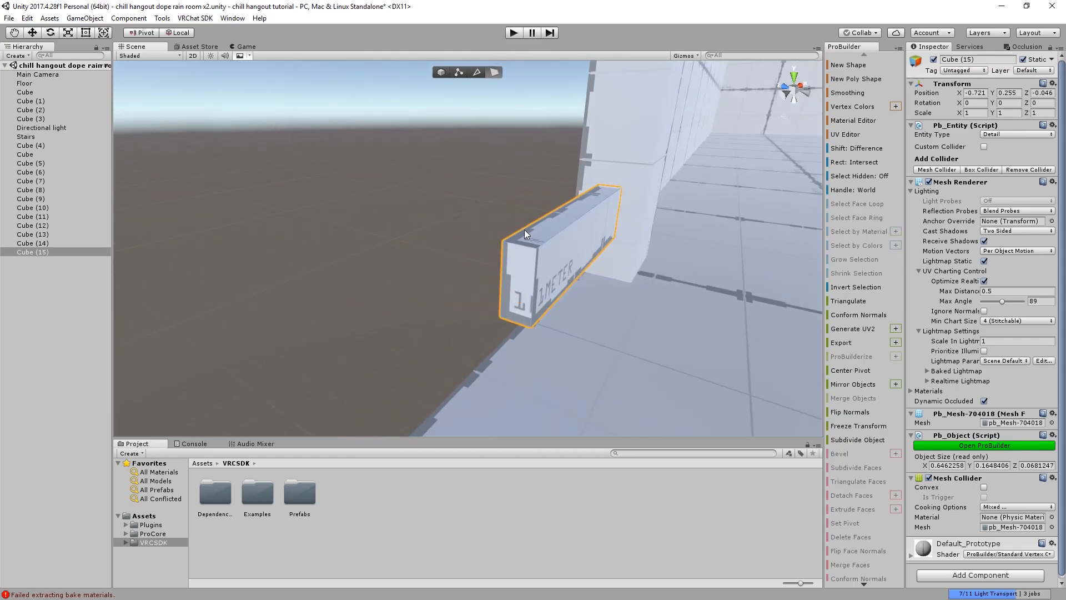
left_click(517, 271)
right_click_drag(517, 271, 562, 212)
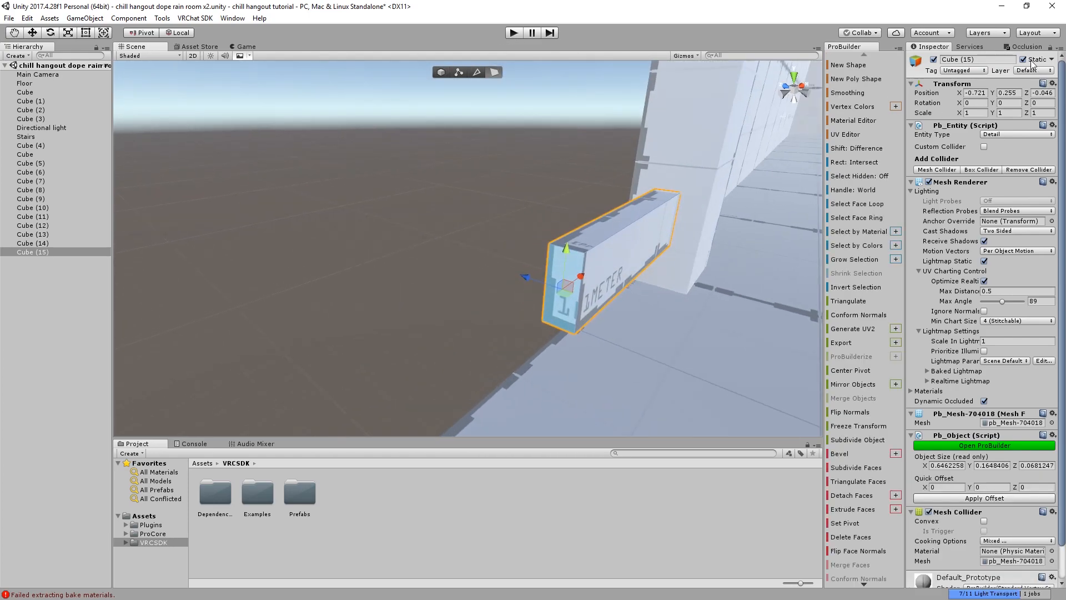
right_click_drag(801, 149, 529, 270)
scroll(532, 268, "down", 3)
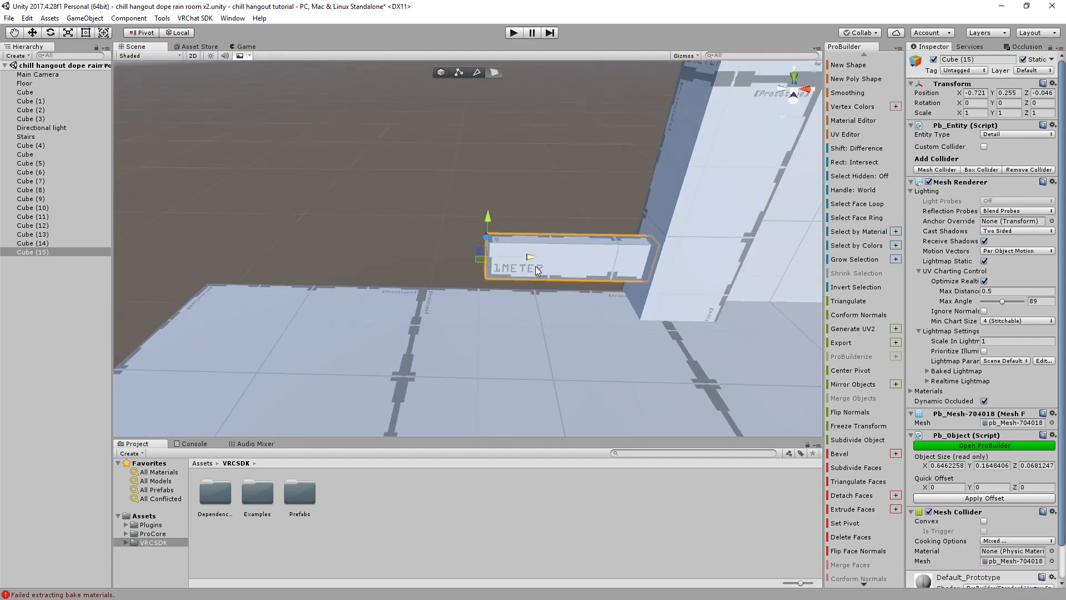
left_click_drag(450, 267, 324, 254)
Extrude a short new segment from the rail's end face near the floor corner
right_click_drag(322, 253, 259, 249)
scroll(472, 262, "up", 4)
mouse_move(473, 261)
middle_mouse_down()
mouse_move(458, 263)
mouse_move(470, 269)
middle_mouse_up()
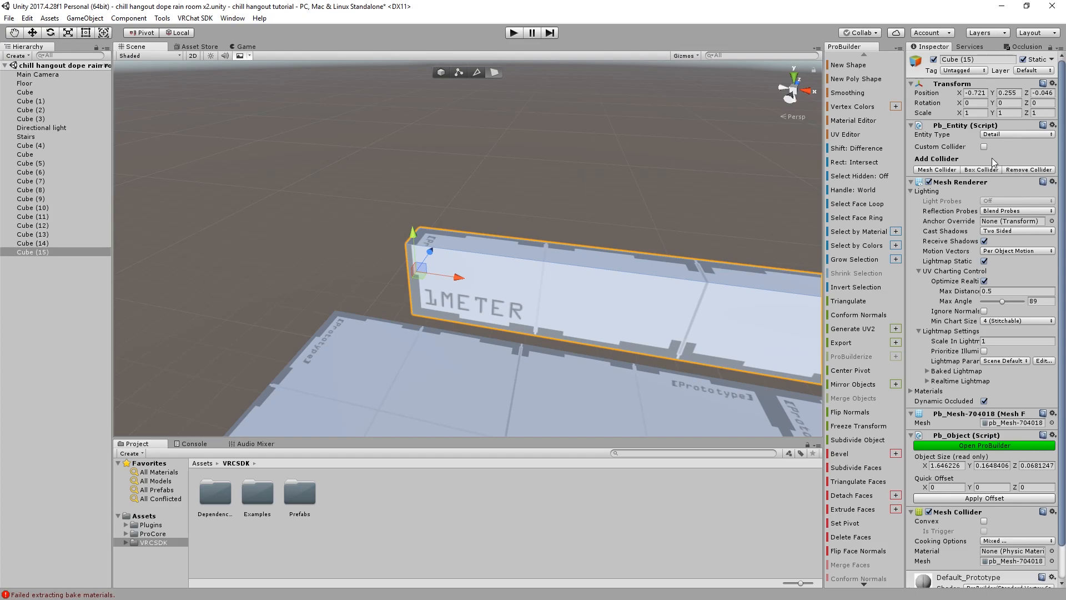
key("a")
right_click_drag(455, 302, 608, 329)
scroll(609, 329, "up", 3)
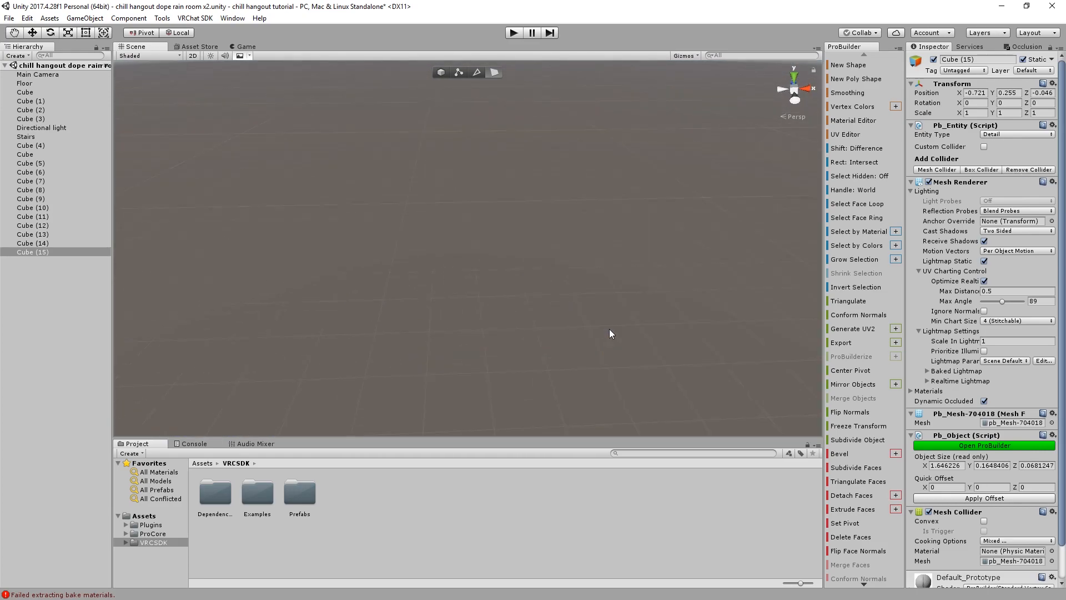
scroll(608, 329, "down", 3)
right_click_drag(547, 316, 563, 319)
left_click_drag(554, 301, 499, 328, "shift")
Try to bend the rail around the floor corner by shifting and rotating its end face and extruding another segment
left_click_drag(451, 280, 413, 292)
key("e")
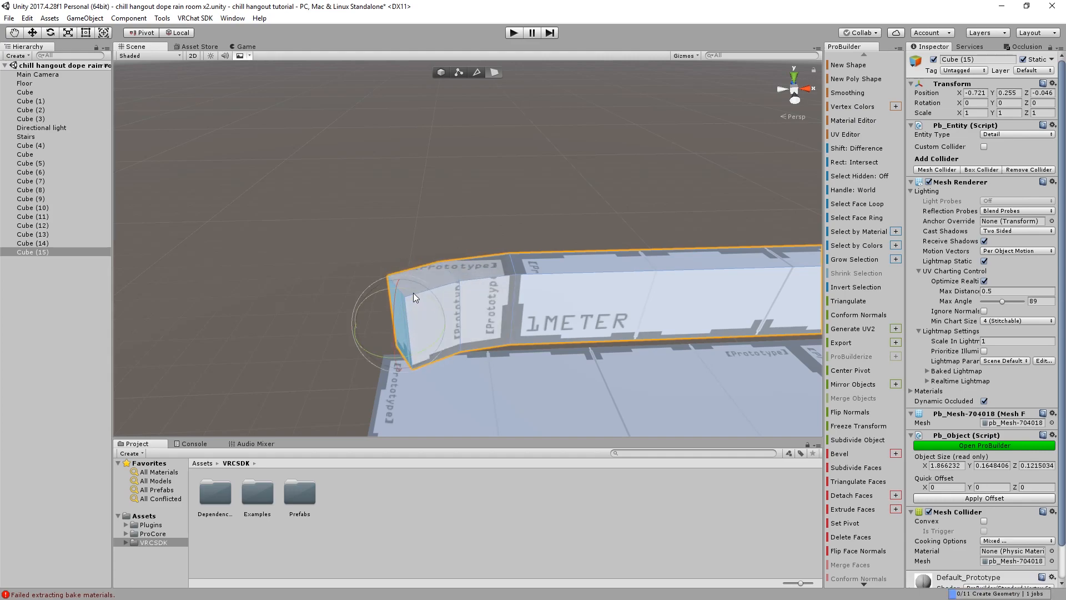
left_click_drag(419, 348, 444, 342)
key("w")
right_click_drag(443, 331, 387, 262)
mouse_move(387, 262)
left_mouse_down("shift")
mouse_move(402, 244)
mouse_move(394, 255)
left_mouse_up("shift")
key("e")
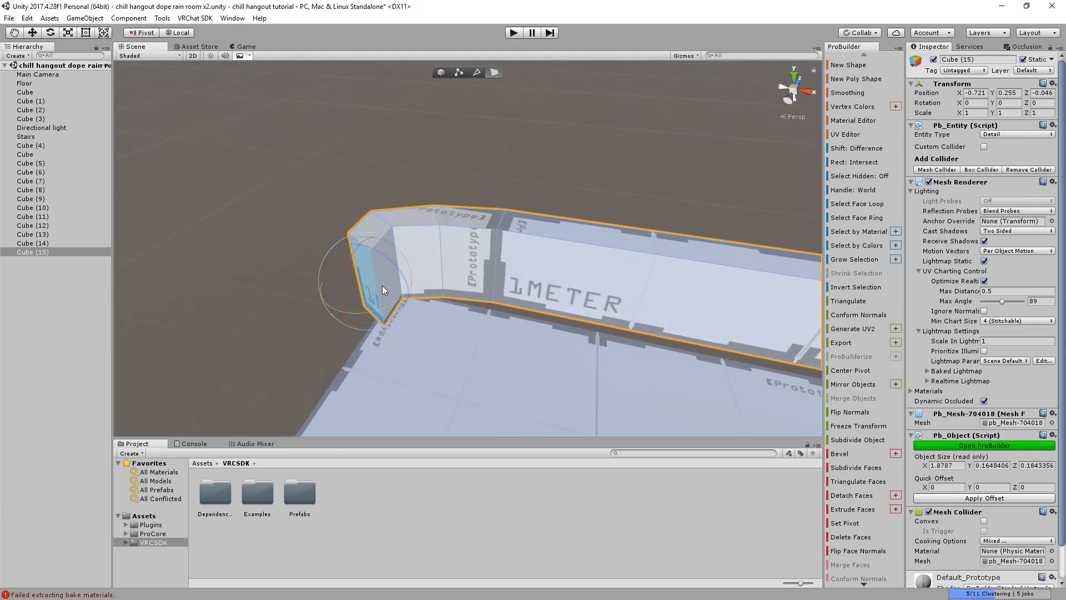
key("w")
left_click_drag(403, 311, 393, 297)
right_click_drag(395, 298, 427, 288)
middle_click_drag(427, 289, 502, 337)
right_click_drag(502, 337, 605, 350)
middle_click_drag(605, 350, 664, 338)
right_click_drag(663, 338, 618, 330)
middle_click_drag(618, 330, 502, 317)
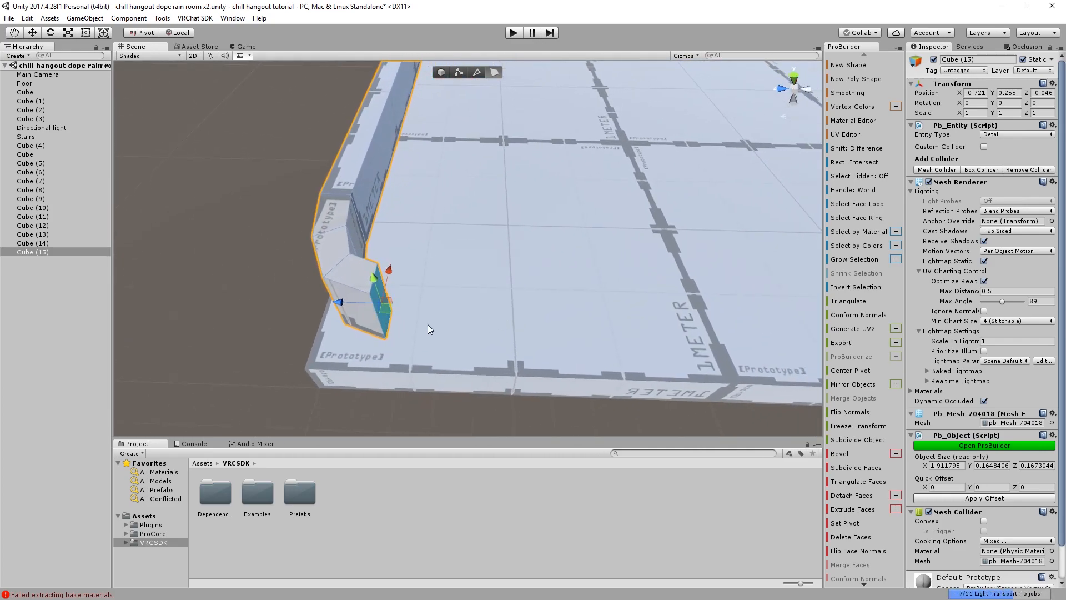
Undo the corner bend edits back to the rail's first short extruded segment
key("ctrl+z")
scroll(406, 312, "down", 4)
middle_click_drag(407, 311, 459, 309)
key("ctrl+z")
key("ctrl+z")
key("ctrl+z")
key("ctrl+z")
key("ctrl+z")
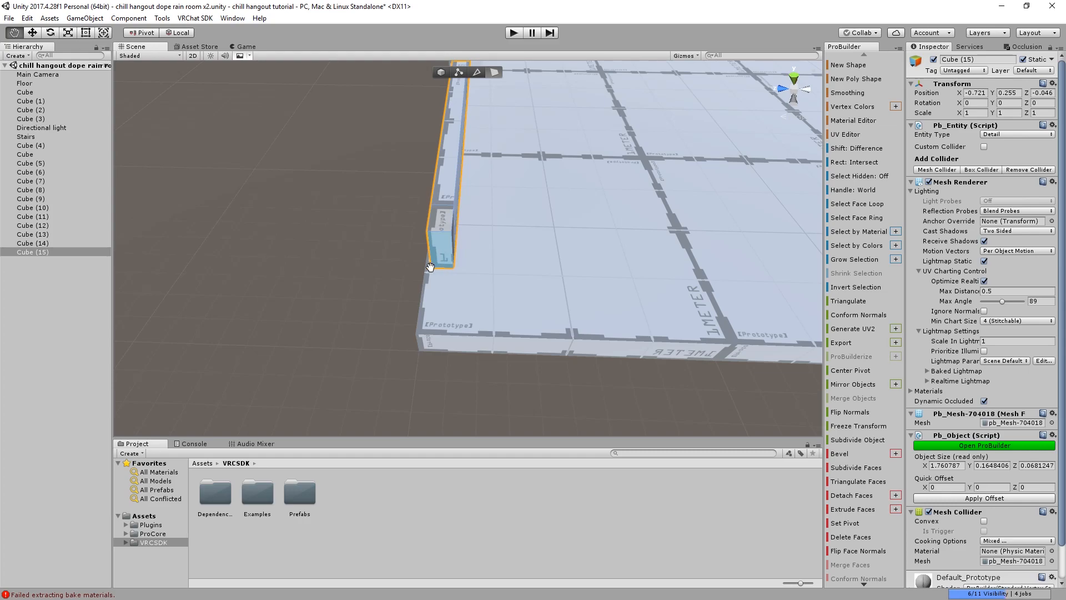
Angle the rail's end face and extrude it around the floor corner, making the rail about 1.93 m by 0.27 m
left_click_drag(482, 251, 432, 221, "alt")
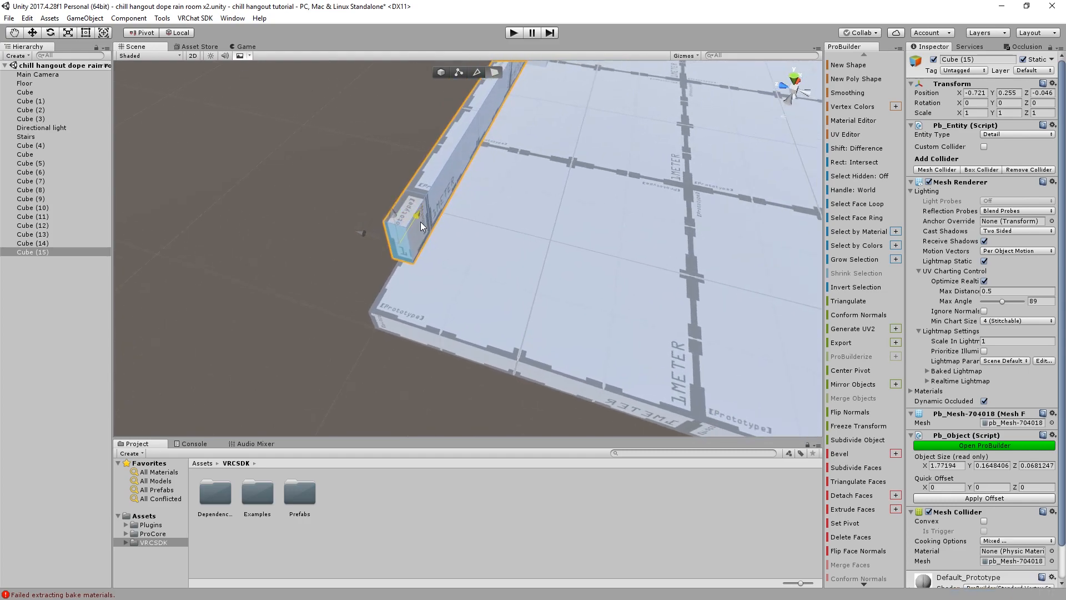
left_click_drag(448, 269, 461, 256)
key("w")
left_click_drag(368, 241, 619, 309, "shift")
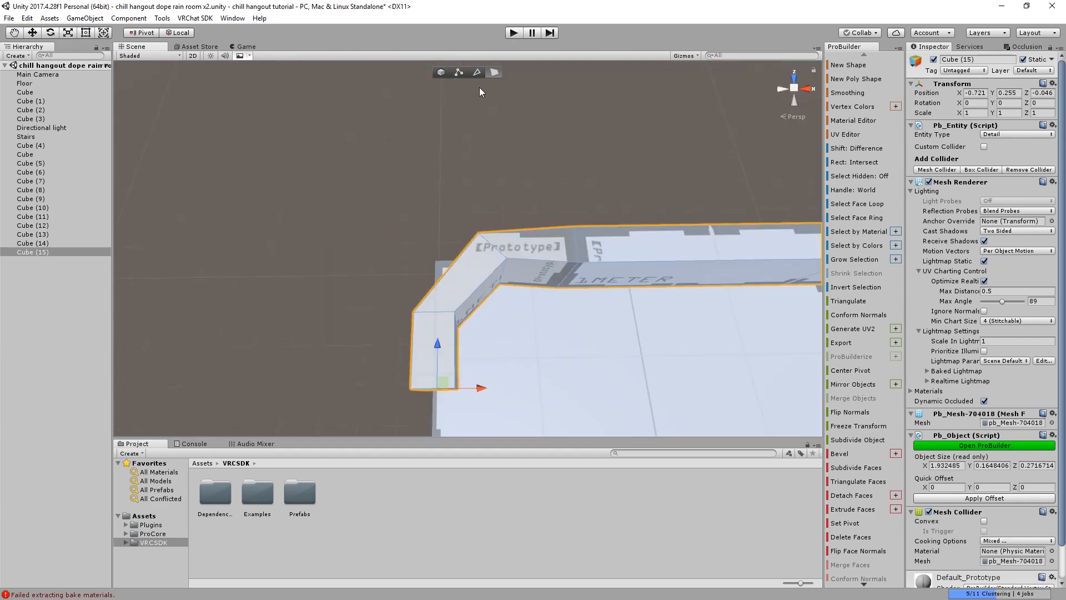
Adjust the edges on the inside of the rail's corner bend to even out its thickness
left_click(476, 72)
left_click_drag(549, 275, 554, 274)
left_click_drag(505, 233, 495, 242)
left_click_drag(549, 277, 529, 279)
left_click(461, 319)
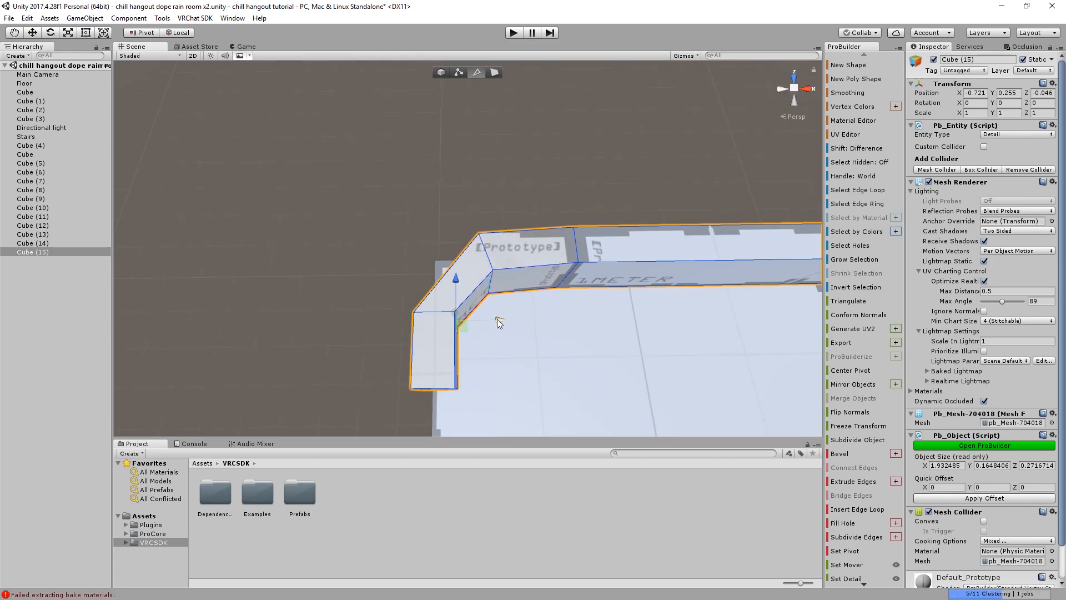
left_click_drag(455, 282, 456, 282)
left_click_drag(497, 317, 603, 271, "alt")
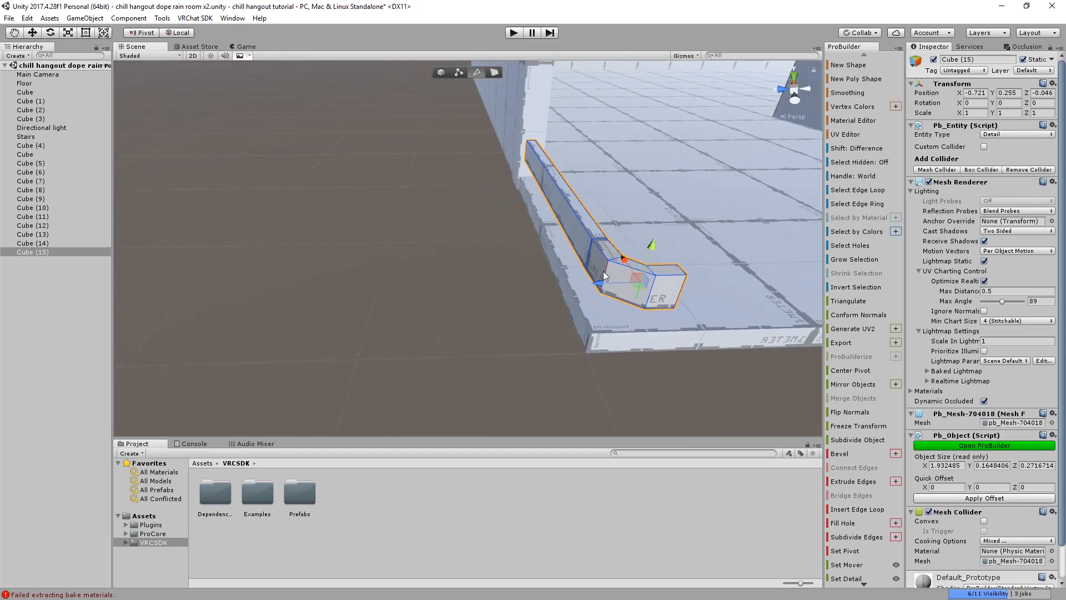
left_click_drag(689, 290, 335, 212, "alt")
Extrude the rail's end face past the bend and extend it along the floor's front edge to the far corner
left_click(494, 72)
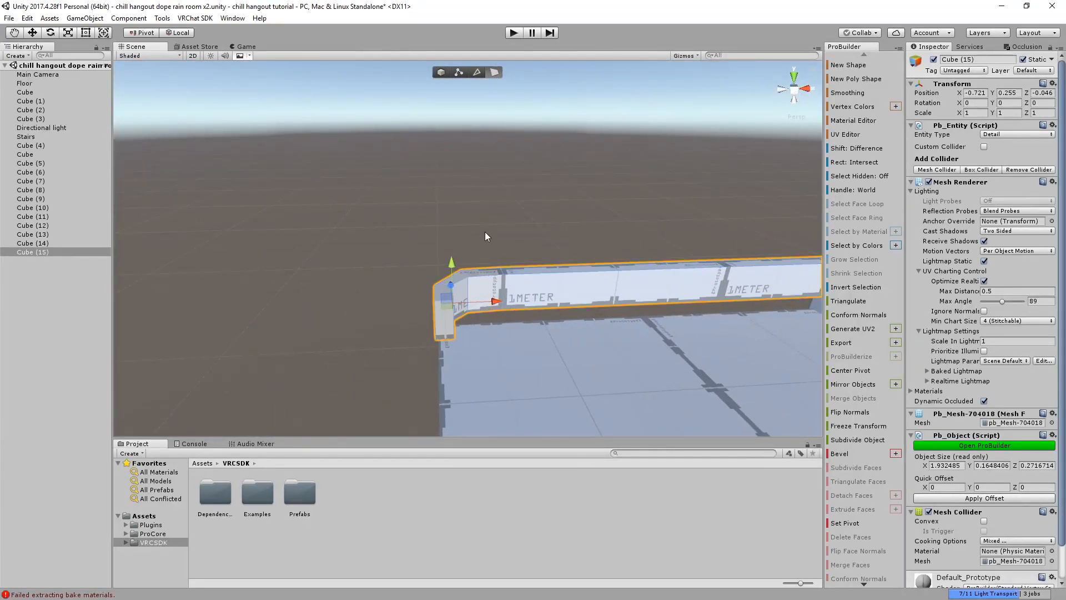
left_click(444, 323)
mouse_move(453, 299)
left_mouse_down("alt")
mouse_move(368, 338)
mouse_move(469, 295)
left_mouse_up("alt")
left_click_drag(529, 262, 360, 321, "shift")
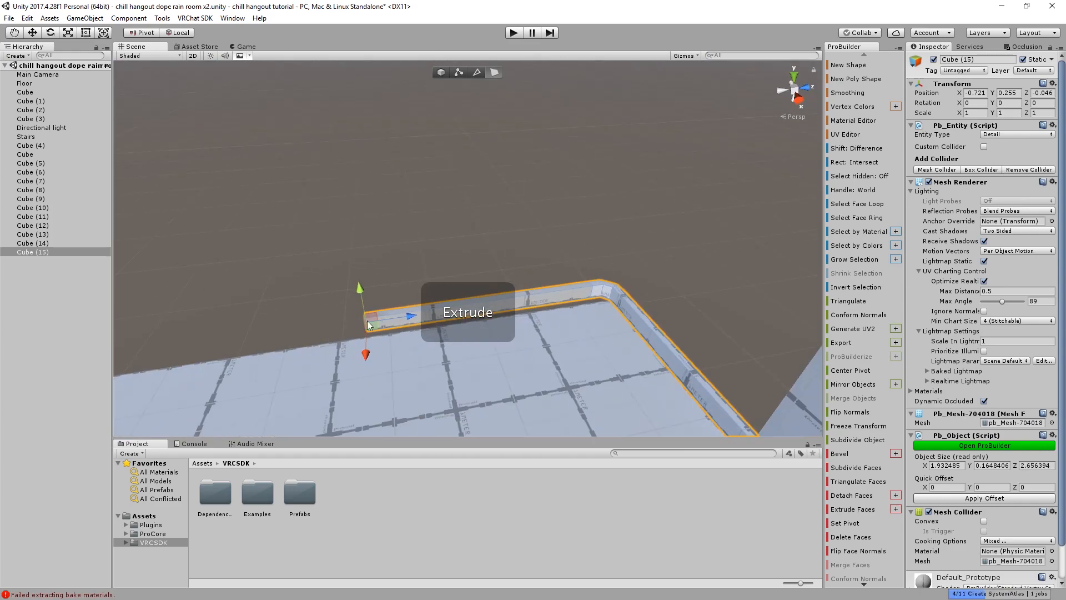
scroll(219, 306, "up", 2)
left_click_drag(219, 306, 362, 288, "alt")
left_click_drag(538, 301, 467, 281)
Extend the rail to the far floor corner, rotate its end face and extrude it around the corner along the floor's side edge
middle_click_drag(482, 273, 515, 275)
left_click_drag(463, 295, 401, 310)
key("w")
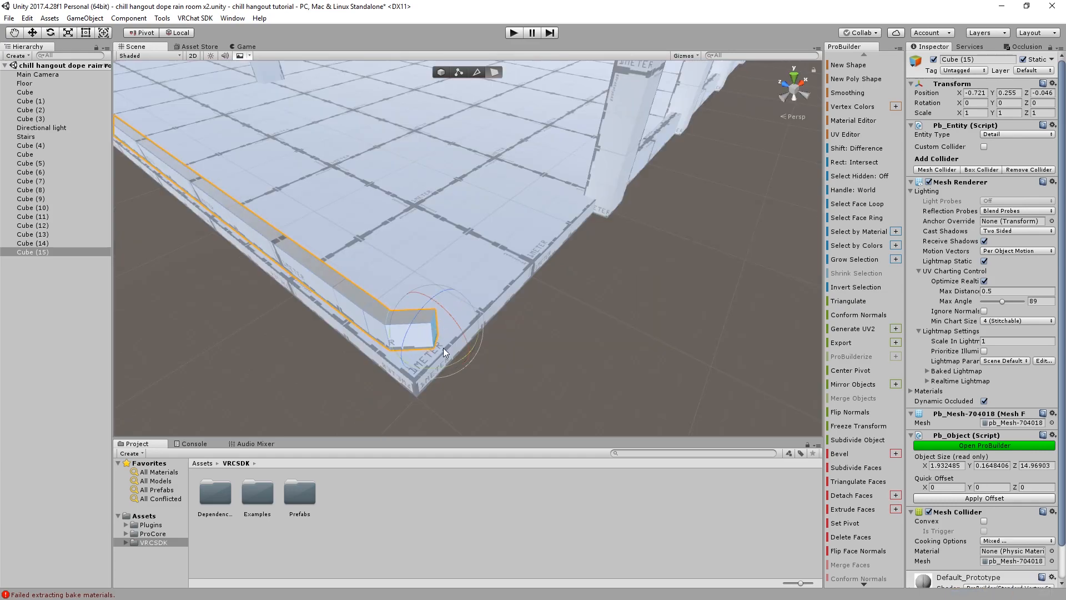
left_click_drag(443, 347, 476, 347)
key("w")
left_click_drag(464, 308, 482, 301, "shift")
left_click_drag(460, 346, 494, 336)
key("w")
middle_click_drag(469, 301, 453, 314)
left_click_drag(472, 296, 696, 178, "shift")
left_click(565, 279)
Duplicate the floor-edge rail twice and raise the copies to form a railing of three stacked bars
right_click_drag(564, 278, 444, 99)
right_click_drag(392, 219, 449, 193)
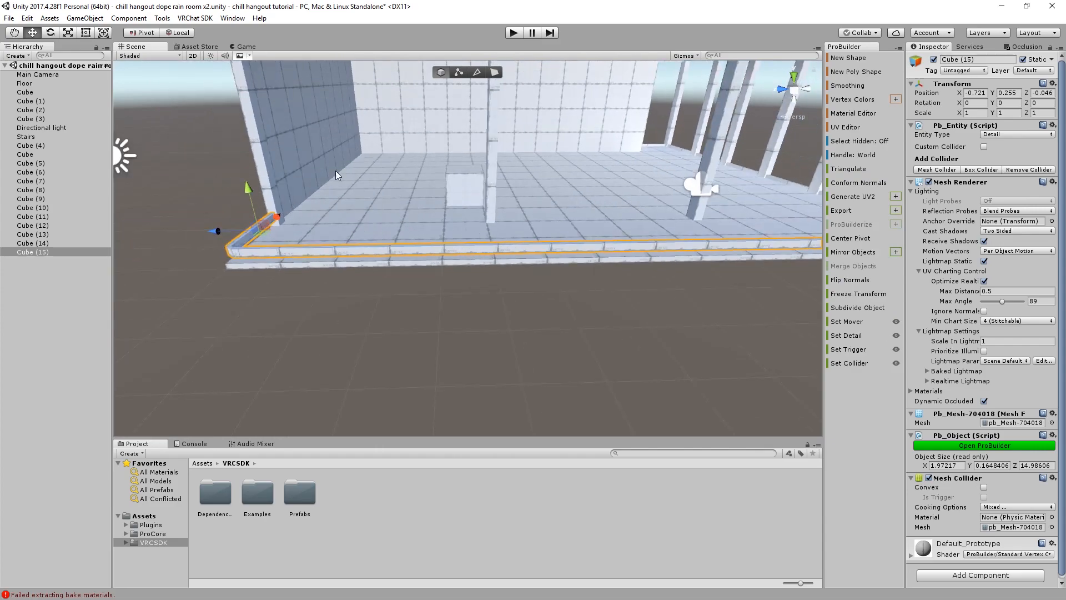
key("ctrl+d")
left_click_drag(247, 188, 251, 164)
key("ctrl+d")
right_click_drag(251, 169, 309, 174)
left_click(444, 364)
middle_click_drag(310, 174, 391, 164)
right_click_drag(392, 164, 478, 183)
Examine the stacked railing, its ends at the pillars and the surrounding room from inside and outside
middle_click_drag(477, 184, 428, 290)
right_click_drag(428, 290, 561, 254)
scroll(531, 261, "down", 4)
scroll(535, 261, "up", 3)
left_click(562, 254)
middle_click_drag(562, 253, 519, 257)
right_click_drag(519, 257, 574, 247)
left_click_drag(615, 231, 619, 231)
left_click(554, 215)
scroll(454, 298, "down", 5)
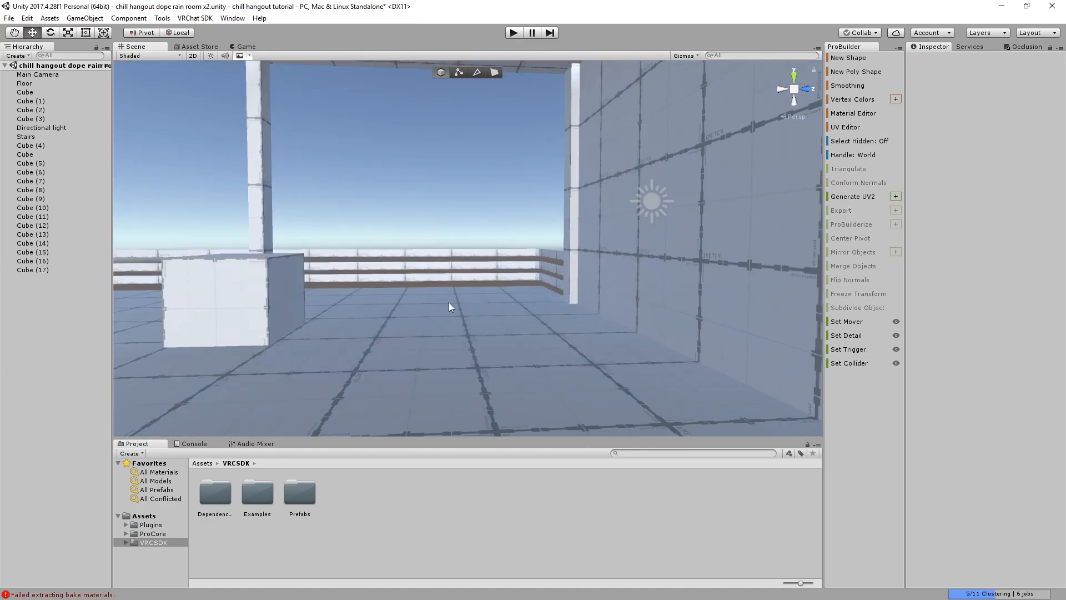
scroll(455, 300, "up", 4)
left_click(477, 245)
left_click(490, 198)
middle_click_drag(453, 302, 408, 321)
left_click(376, 277)
left_click_drag(510, 248, 512, 247)
left_click(424, 265)
middle_click_drag(409, 274, 580, 297)
right_click_drag(580, 297, 463, 331)
middle_click_drag(463, 331, 411, 333)
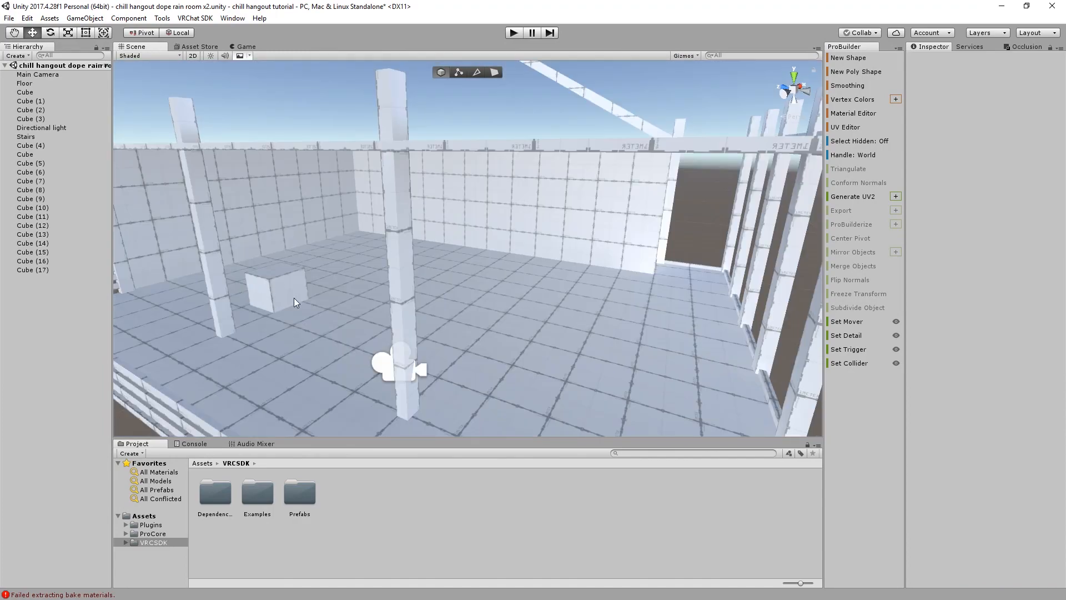
Duplicate the loose cube inside the room and move the copy across the floor to the row of pillars
left_click(294, 301)
right_click_drag(294, 300, 360, 300)
scroll(302, 304, "down", 3)
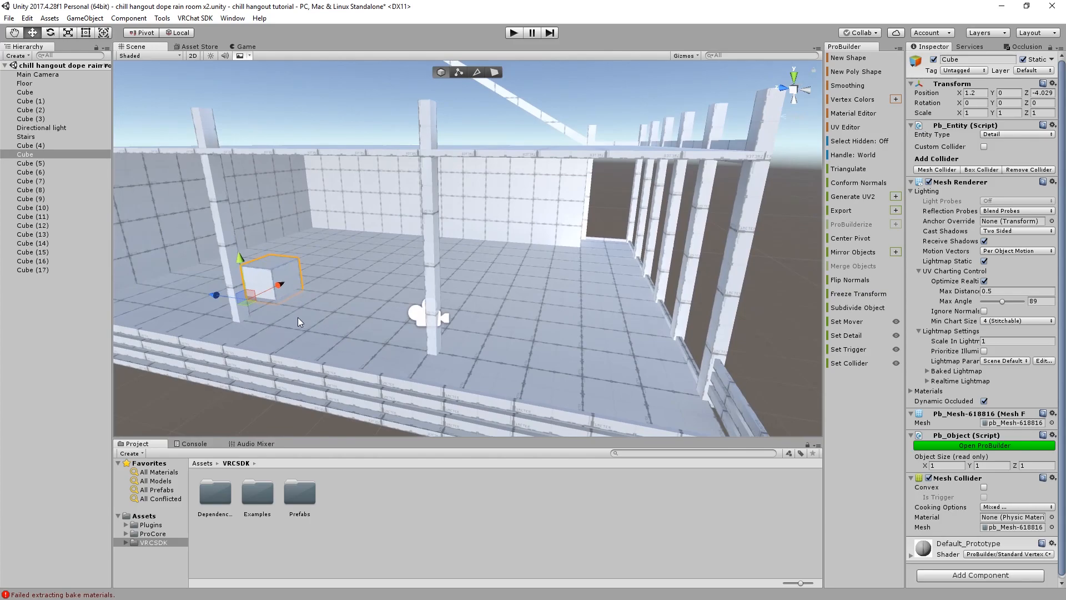
key("ctrl+d")
left_click_drag(215, 295, 508, 332)
scroll(500, 341, "up", 4)
Push in one face of the copied cube to flatten it into a panel about 0.02 m thick
right_click_drag(498, 341, 532, 304)
left_click(494, 72)
right_click_drag(525, 161, 338, 324)
left_click(235, 305)
left_click_drag(181, 356, 322, 291)
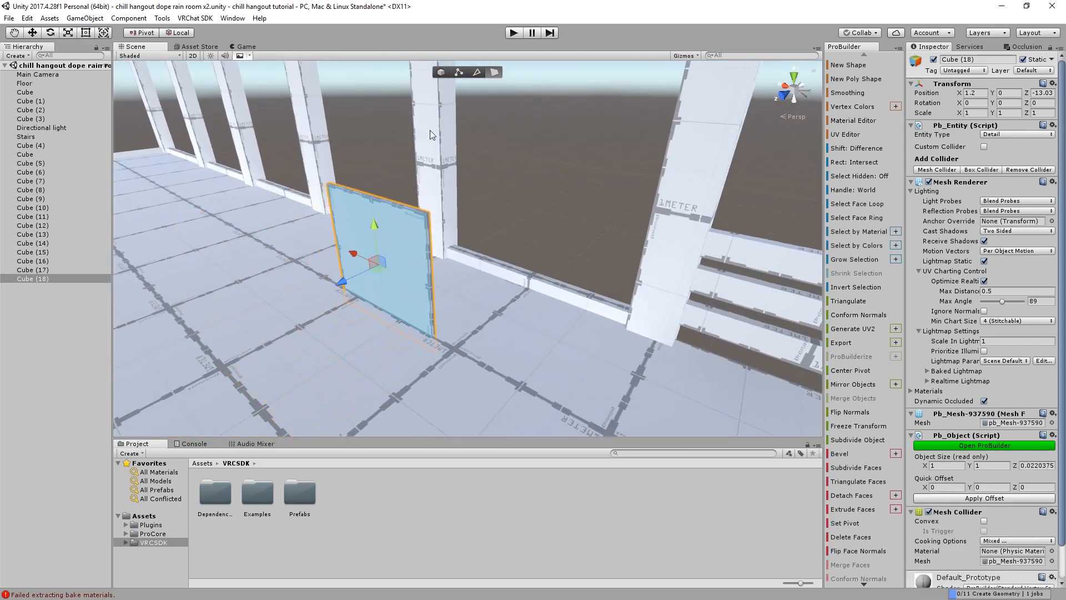
Move the thin panel into the row of pillars against the end pillar, at about X 0.134 and Z -14.02
left_click(440, 73)
right_click_drag(375, 173, 334, 239)
left_click_drag(359, 264, 453, 240)
right_click_drag(505, 215, 470, 255)
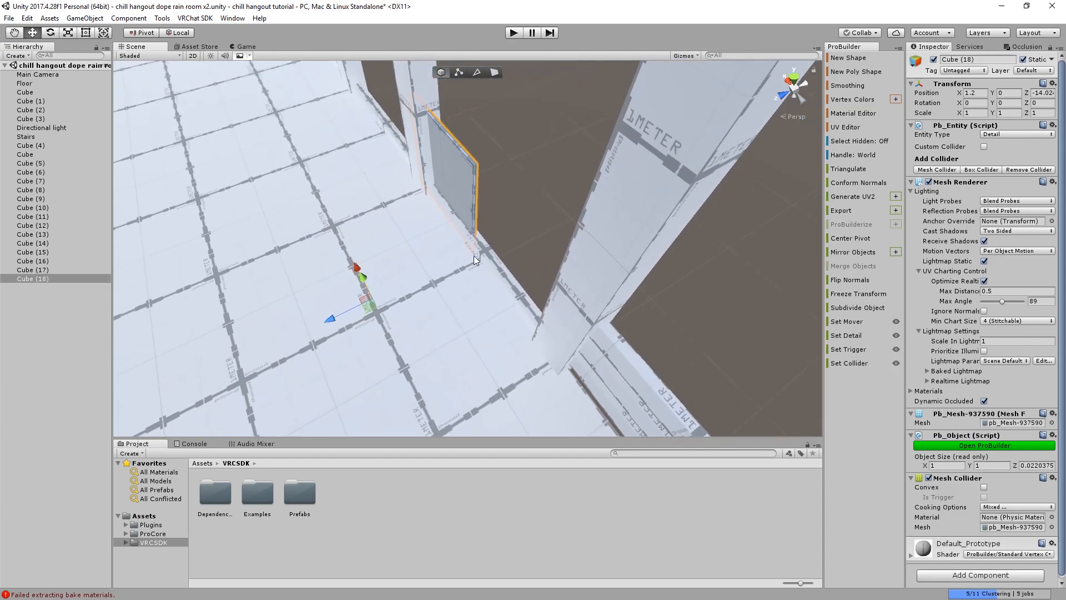
scroll(444, 249, "up", 3)
middle_click_drag(442, 248, 417, 265)
right_click_drag(416, 265, 368, 245)
left_click_drag(364, 241, 352, 278)
right_click_drag(352, 277, 289, 239)
scroll(348, 288, "up", 3)
left_click_drag(426, 219, 331, 232)
right_click_drag(331, 232, 441, 151)
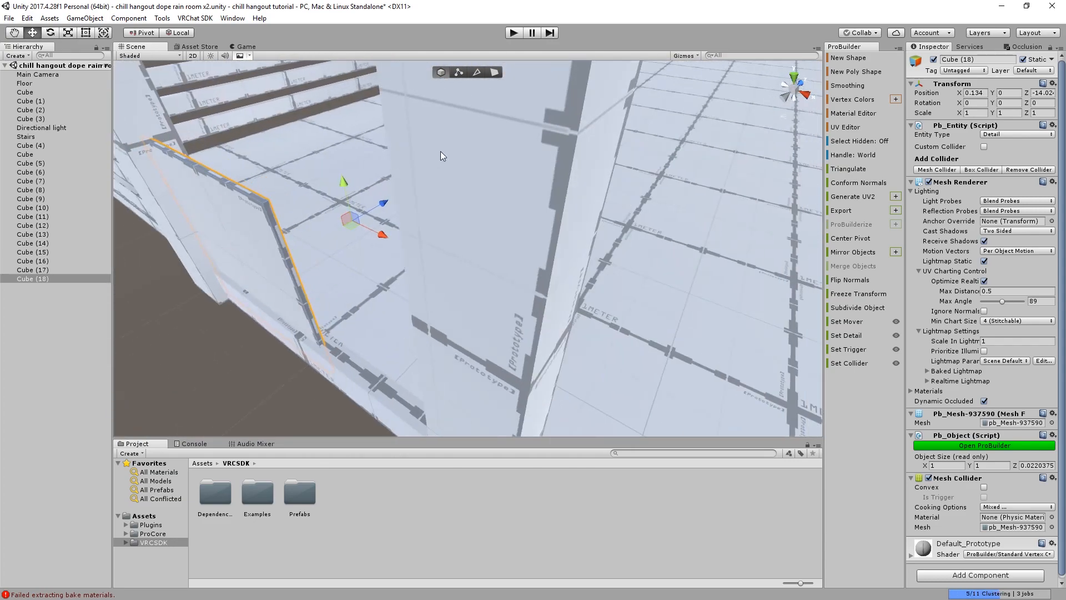
Extend the panel's end face along the whole row of pillars to a length of about 10.15 m
left_click(494, 72)
left_click(288, 264)
right_click_drag(288, 265, 371, 298)
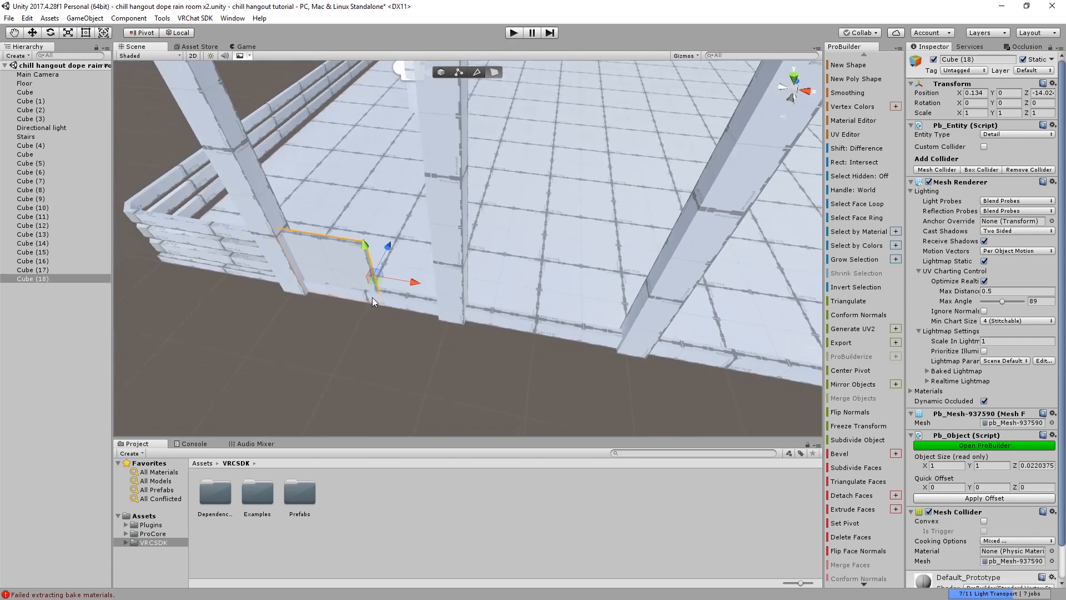
left_click_drag(408, 286, 788, 364)
right_click_drag(789, 363, 542, 352)
left_click_drag(666, 365, 782, 358)
Raise the panel's top face above the upper floor to a height of about 5.39 m
right_click_drag(782, 358, 554, 287)
left_click_drag(531, 285, 521, 96)
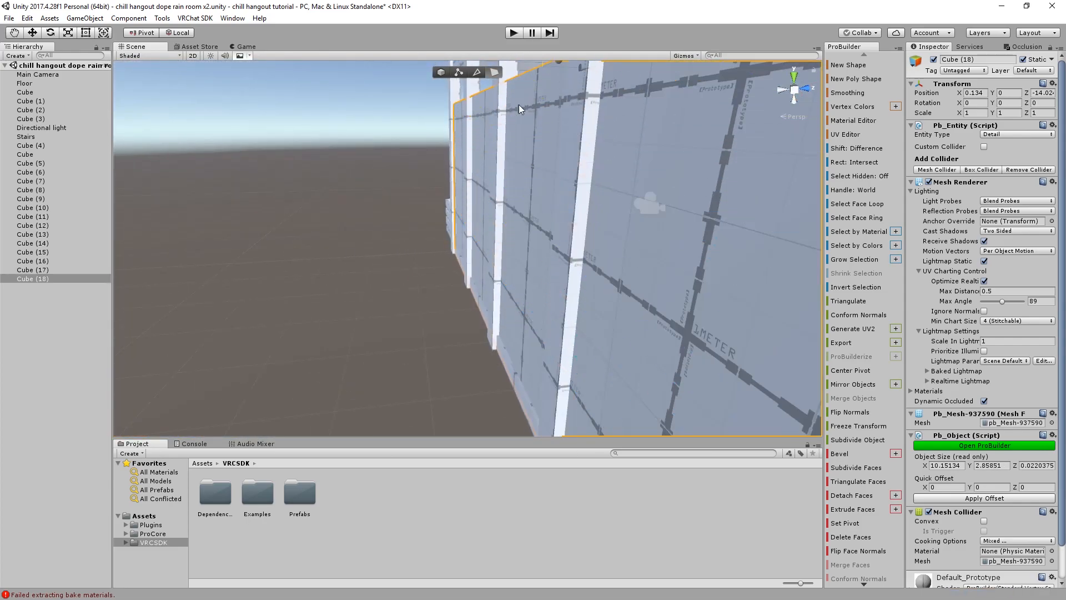
right_click_drag(522, 261, 520, 188)
left_click_drag(484, 191, 484, 83)
Examine the new wall panel along the upper floor and the open side beside the stairs
right_click_drag(411, 239, 404, 279)
middle_click_drag(404, 279, 461, 323)
right_click_drag(461, 322, 502, 290)
middle_click_drag(502, 291, 571, 281)
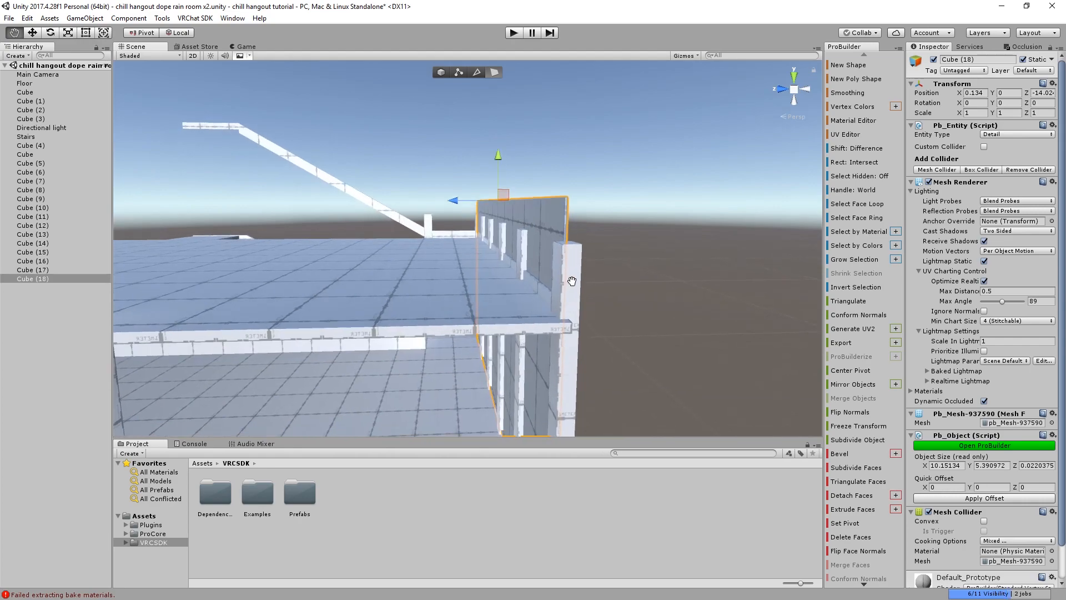
right_click_drag(571, 281, 700, 265)
middle_click_drag(497, 283, 561, 292)
right_click_drag(561, 292, 655, 302)
middle_click_drag(528, 306, 611, 324)
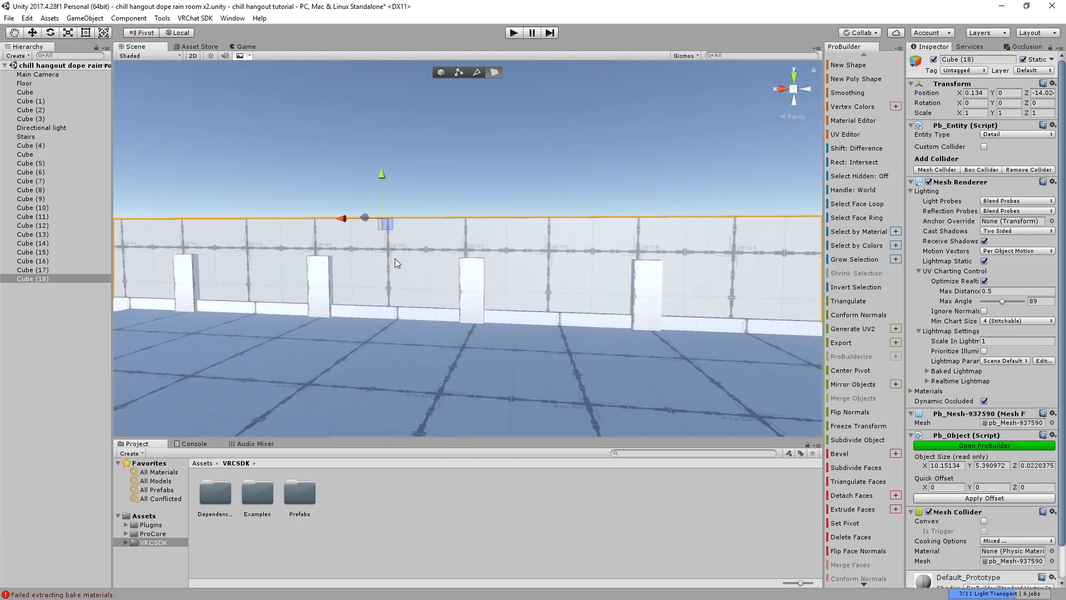
left_click(529, 204)
scroll(478, 233, "down", 4)
middle_click_drag(422, 256, 538, 265)
scroll(428, 260, "up", 4)
right_click_drag(538, 264, 367, 252)
scroll(623, 256, "up", 4)
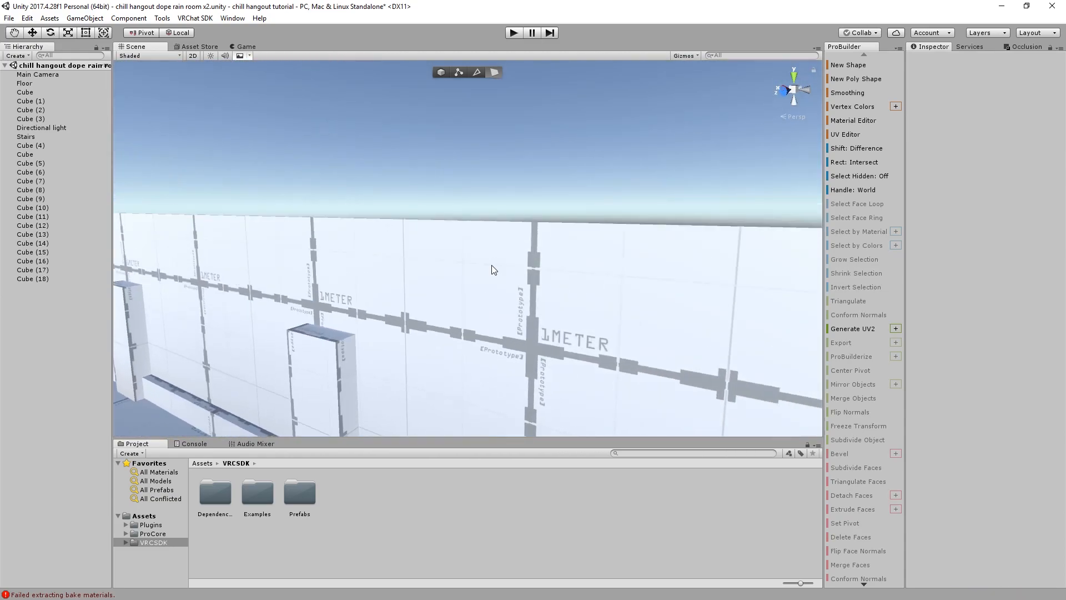
scroll(491, 269, "down", 4)
right_click_drag(509, 301, 588, 303)
scroll(555, 302, "down", 4)
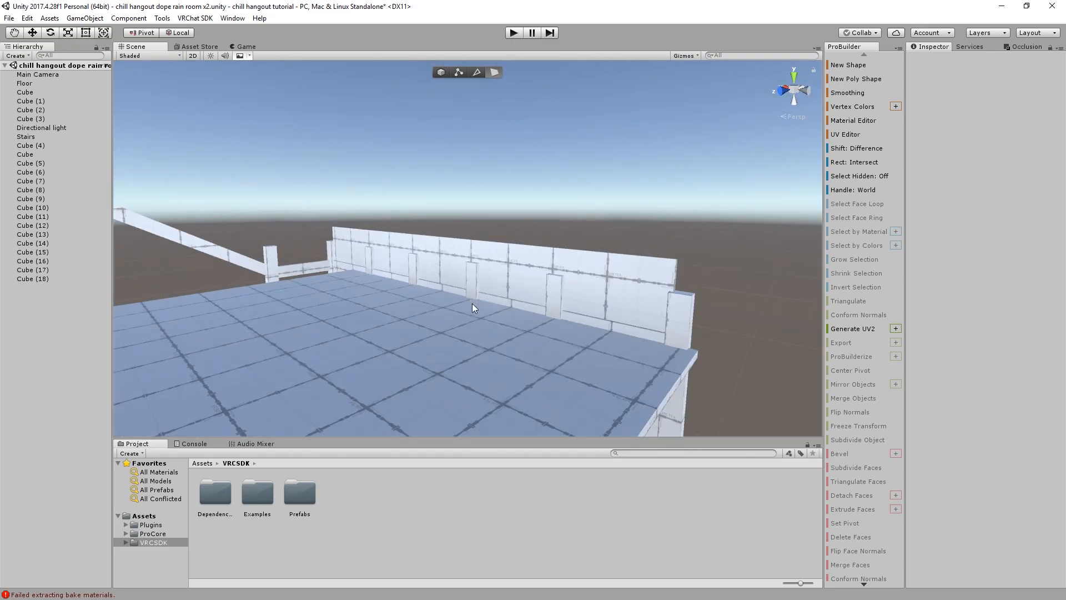
right_click_drag(468, 302, 614, 315)
scroll(526, 316, "up", 4)
middle_click_drag(444, 314, 484, 298)
right_click_drag(391, 195, 632, 310)
right_click_drag(512, 295, 611, 317)
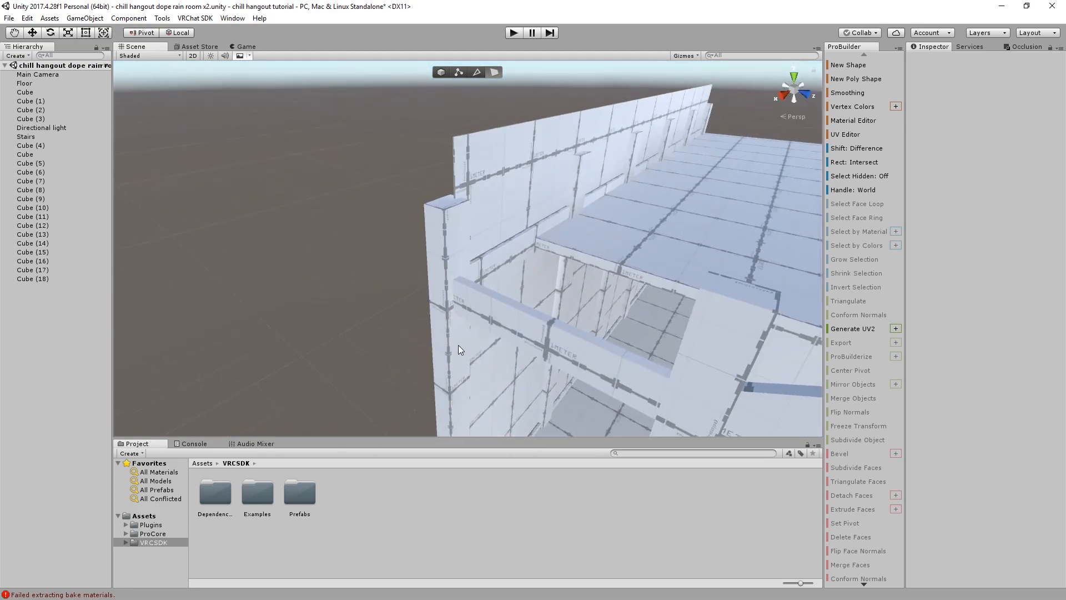
right_click_drag(378, 354, 390, 222)
Duplicate the wall panel, rotate the copy 90° and place it along the adjacent side at X 11.42, Z -4.89
left_click(348, 95)
right_click_drag(348, 95, 417, 162)
key("q")
key("w")
key("ctrl+d")
left_click_drag(421, 161, 284, 229)
key("e")
key("w")
left_click_drag(442, 236, 710, 278)
middle_click_drag(589, 189, 628, 341)
left_click_drag(627, 341, 525, 119, "alt")
mouse_move(525, 176)
left_mouse_down("alt")
mouse_move(535, 202)
mouse_move(516, 194)
left_mouse_up("alt")
left_click_drag(484, 144, 489, 168)
left_click_drag(489, 170, 489, 202, "alt")
mouse_move(481, 150)
left_mouse_down("alt")
mouse_move(488, 108)
mouse_move(511, 95)
mouse_move(569, 298)
mouse_move(495, 228)
mouse_move(281, 190)
mouse_move(467, 139)
left_mouse_up("alt")
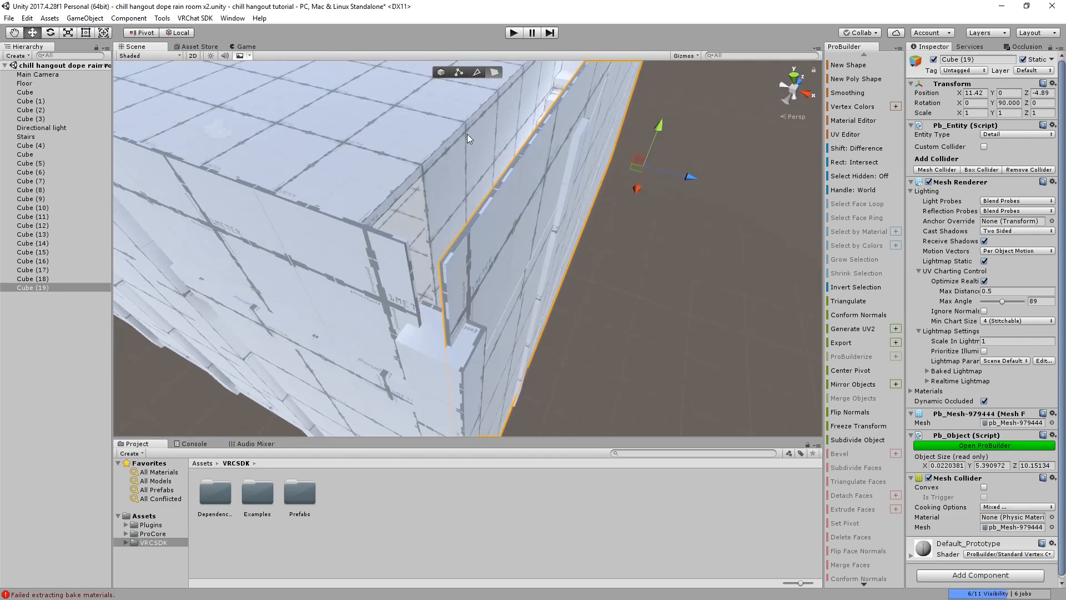
Adjust the end faces of both wall panels so they meet at the corner, about 10.28 m and 10.13 m long
left_click(408, 266)
left_click_drag(408, 261, 426, 348, "alt")
left_click_drag(488, 380, 495, 373)
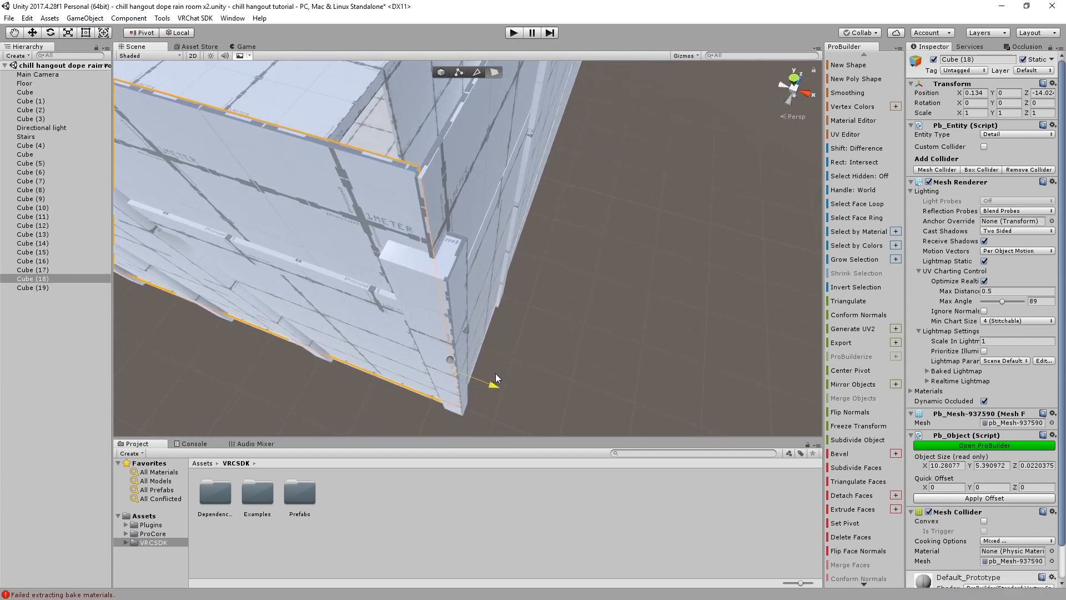
left_click(422, 215)
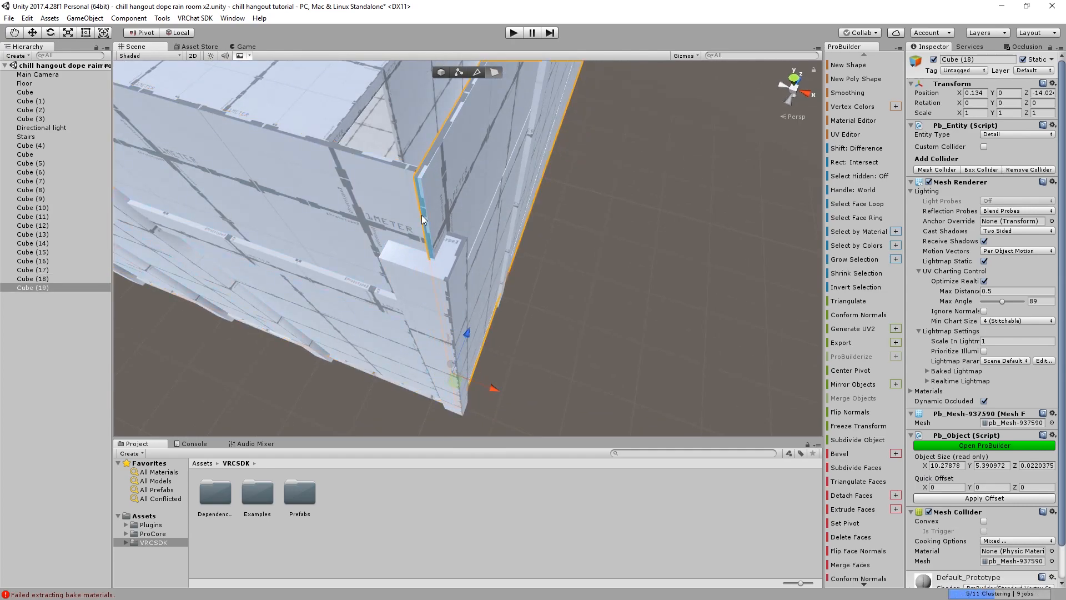
left_click_drag(473, 331, 475, 328)
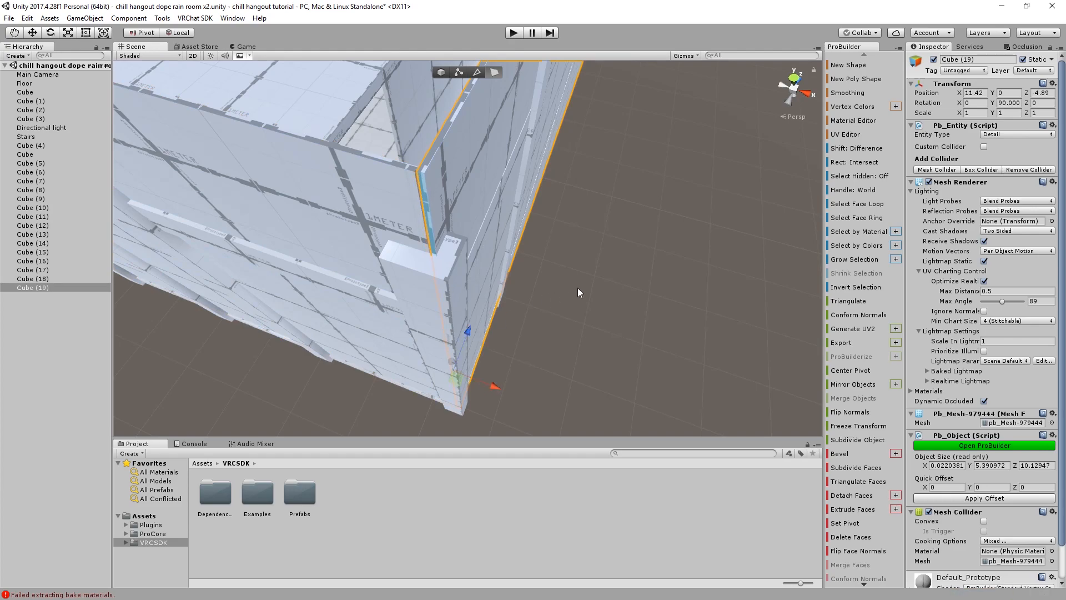
Examine the joined wall corner and the stair-side wall from above
left_click(577, 288)
right_click_drag(578, 288, 606, 211)
left_click(606, 212)
middle_click_drag(606, 212, 524, 243)
scroll(531, 235, "up", 3)
right_click_drag(385, 230, 423, 242)
scroll(445, 230, "up", 3)
middle_click_drag(423, 243, 461, 358)
right_click_drag(451, 300, 532, 350)
middle_click_drag(532, 349, 525, 280)
scroll(452, 229, "down", 3)
scroll(443, 226, "up", 2)
middle_click_drag(443, 225, 344, 271)
scroll(378, 244, "up", 2)
scroll(344, 271, "up", 4)
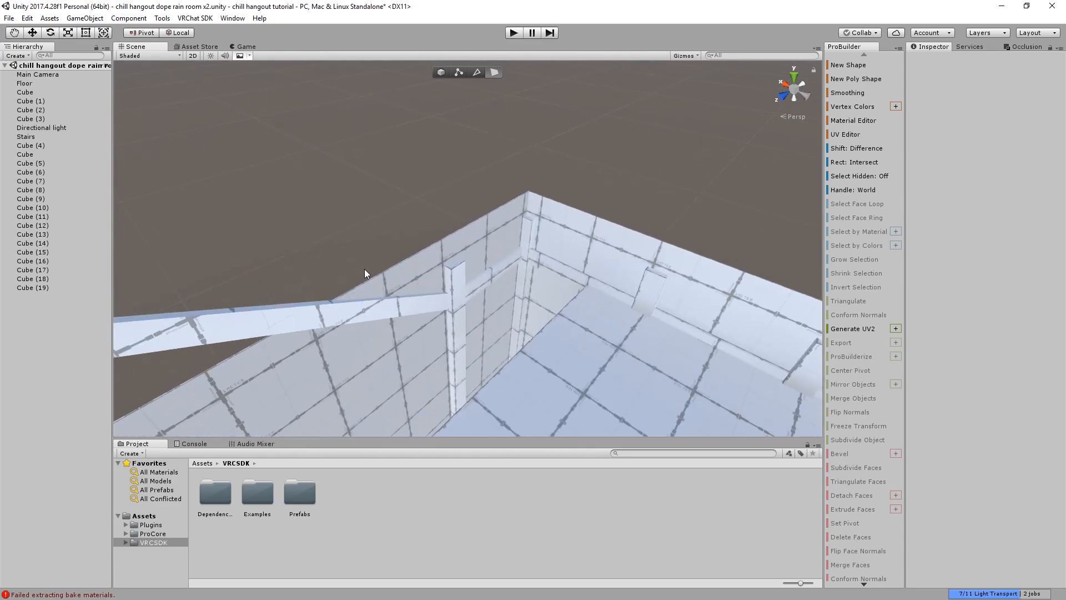
Lower the top face of the stair-side wall panel to a height of about 4.13 m
left_click(441, 211)
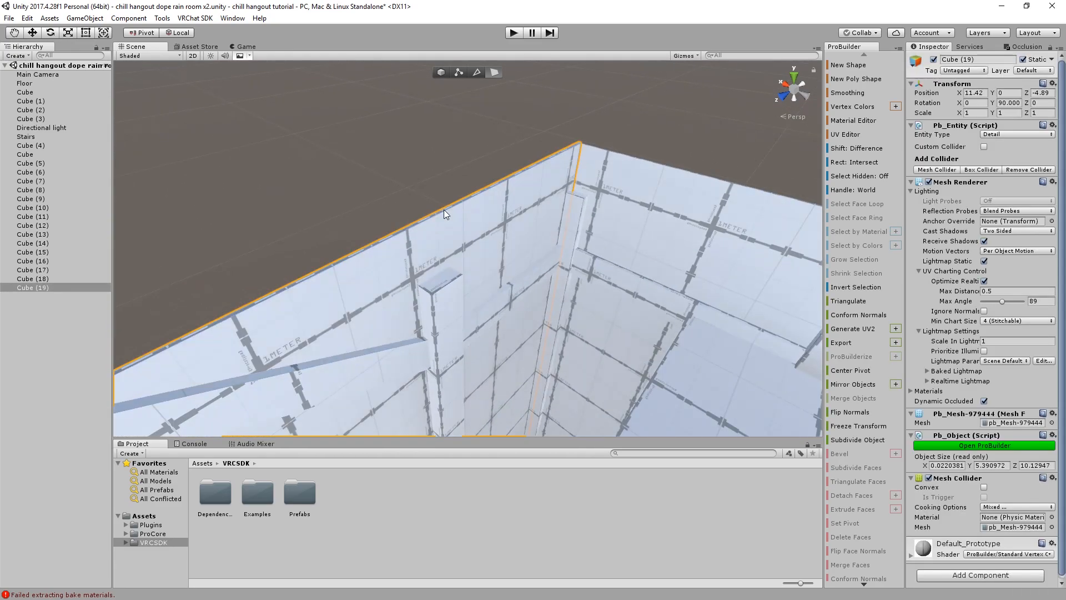
left_click(448, 208)
right_click_drag(465, 188, 441, 183)
left_click_drag(441, 183, 452, 269)
right_click_drag(453, 269, 405, 241)
Insert a vertical edge loop in the stair-side wall and move it to the pillar where the sloped rail begins
left_click(494, 274)
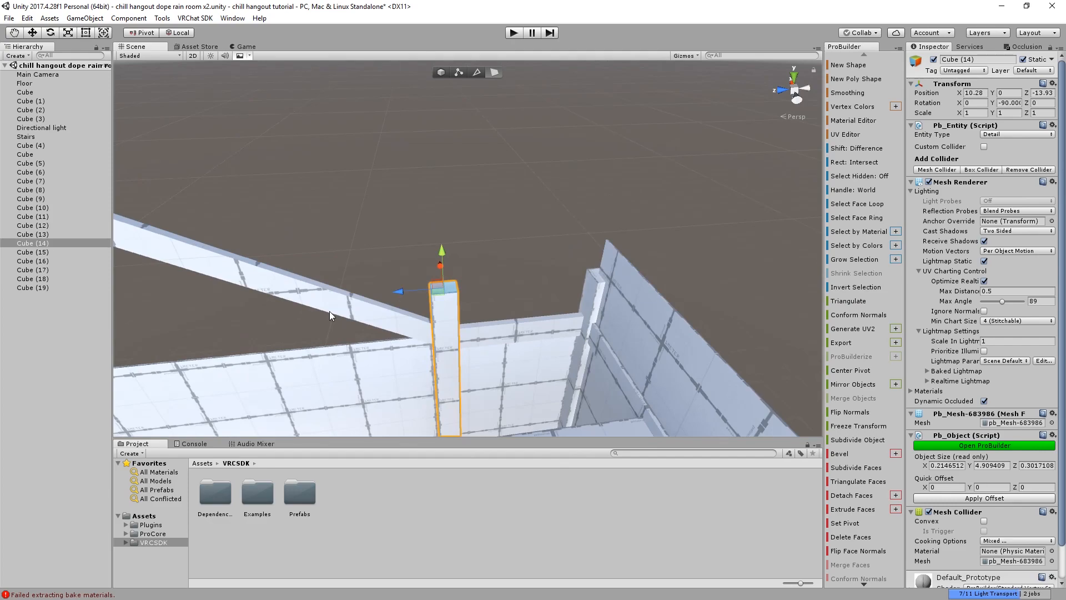
left_click(481, 71)
right_click_drag(445, 233, 435, 250)
left_click(538, 302)
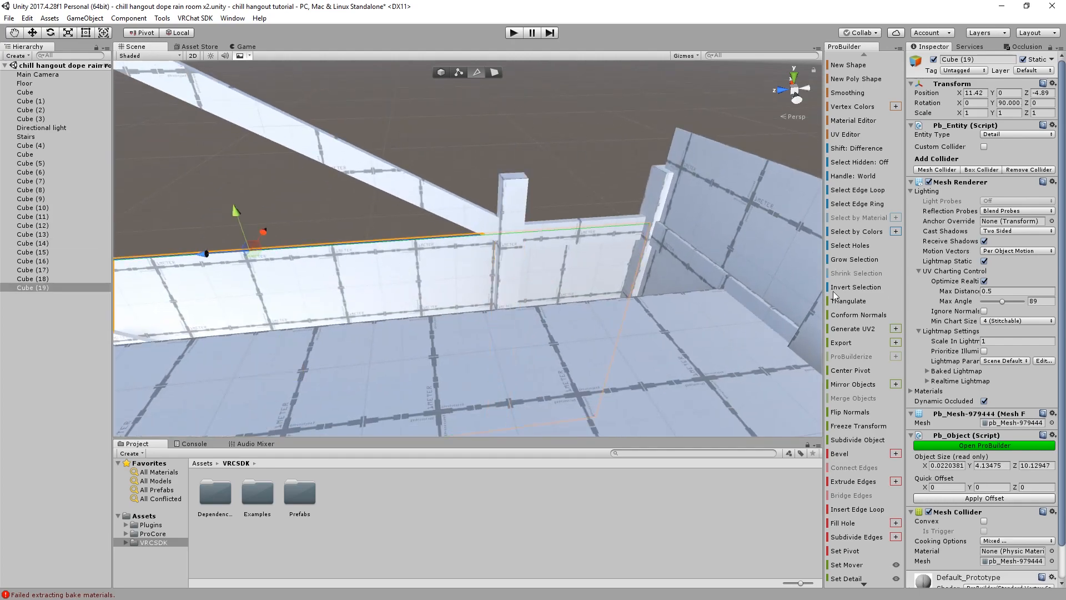
left_click(862, 516)
right_click_drag(422, 311, 347, 314)
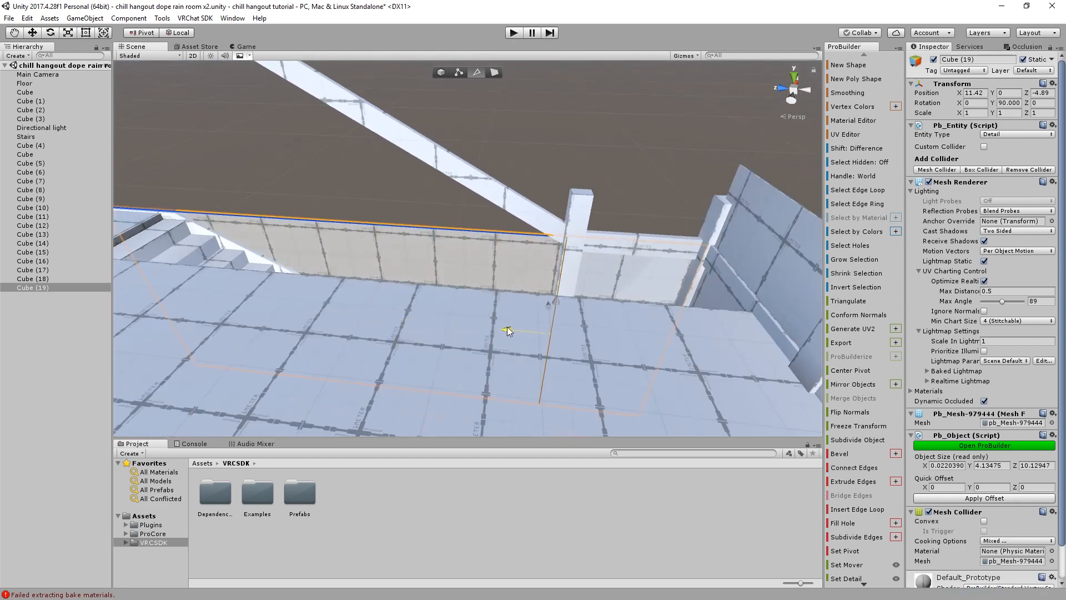
Extend the stair-side wall's far end face to the edge of the building, making the wall about 10.61 m long
left_click(494, 72)
right_click_drag(483, 89, 359, 262)
left_click(361, 259)
left_click(292, 226)
right_click_drag(292, 225, 341, 255)
left_click(341, 255)
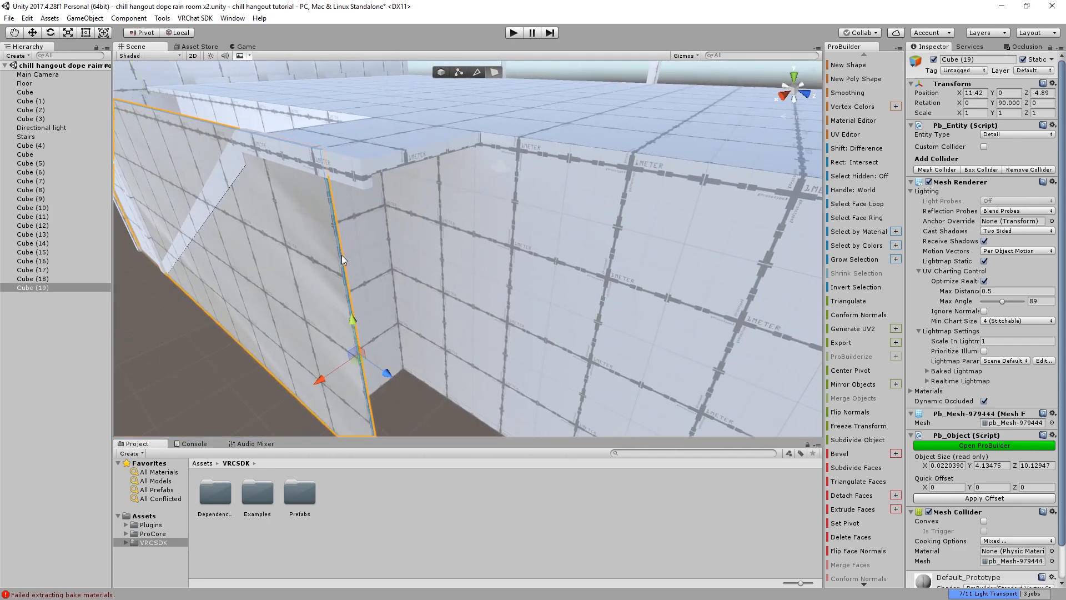
left_click_drag(386, 371, 416, 388)
right_click_drag(416, 388, 433, 298)
Raise the top edge at the stair-side wall's far end to slope the wall up to about 8.12 m
left_click(479, 73)
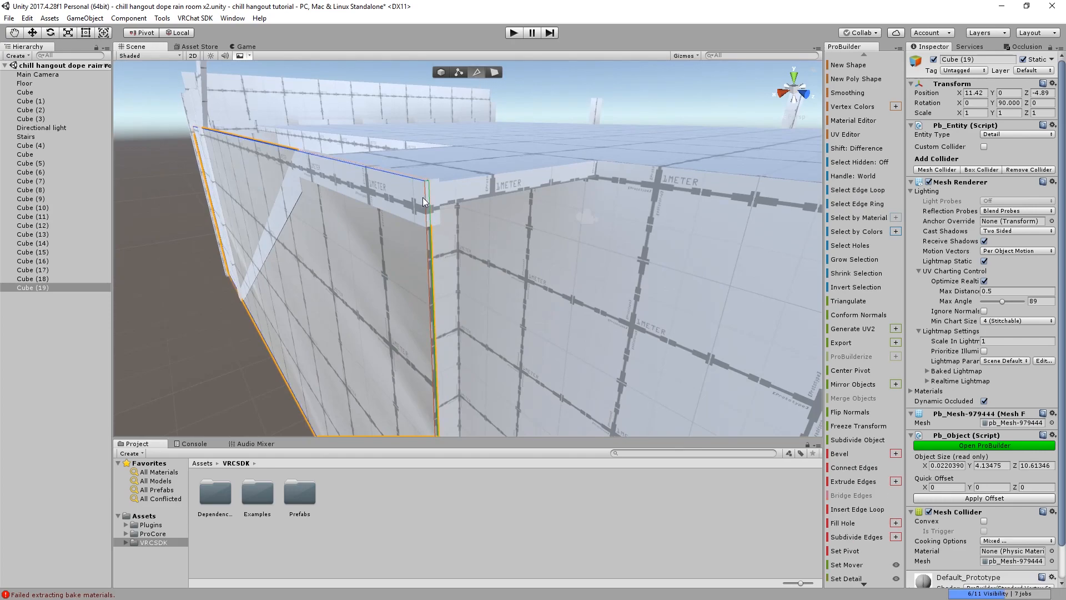
left_click(425, 181)
right_click_drag(435, 188, 470, 260)
left_click_drag(473, 247, 459, 97)
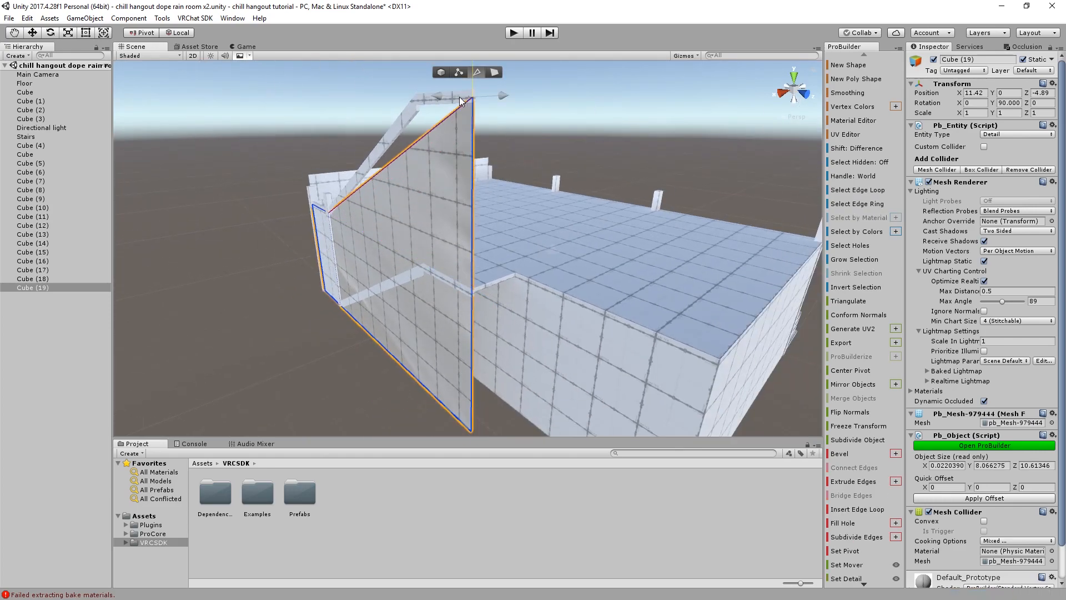
middle_click_drag(459, 94, 482, 173)
right_click_drag(483, 173, 541, 208)
middle_click_drag(517, 220, 571, 224)
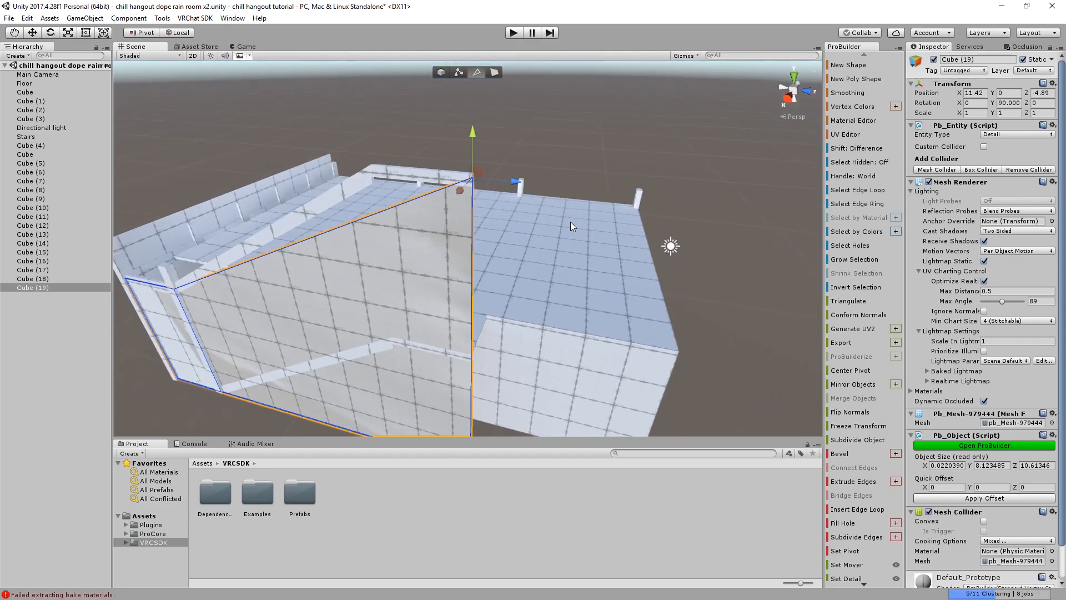
Pull the stair-side wall's end face back to the top of the sloped rail, shortening the wall to about 8.68 m
scroll(465, 185, "up", 2)
middle_click_drag(465, 185, 555, 145)
scroll(555, 144, "down", 3)
right_click_drag(554, 145, 480, 102)
left_click(495, 73)
middle_click_drag(511, 142, 441, 125)
scroll(431, 219, "up", 4)
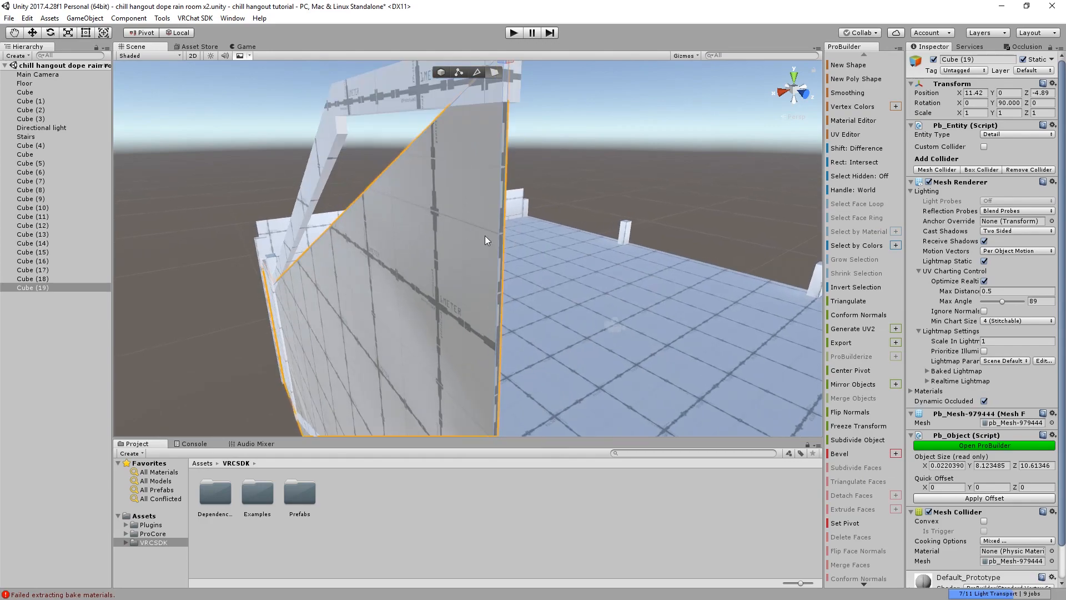
left_click(502, 225)
scroll(501, 228, "down", 2)
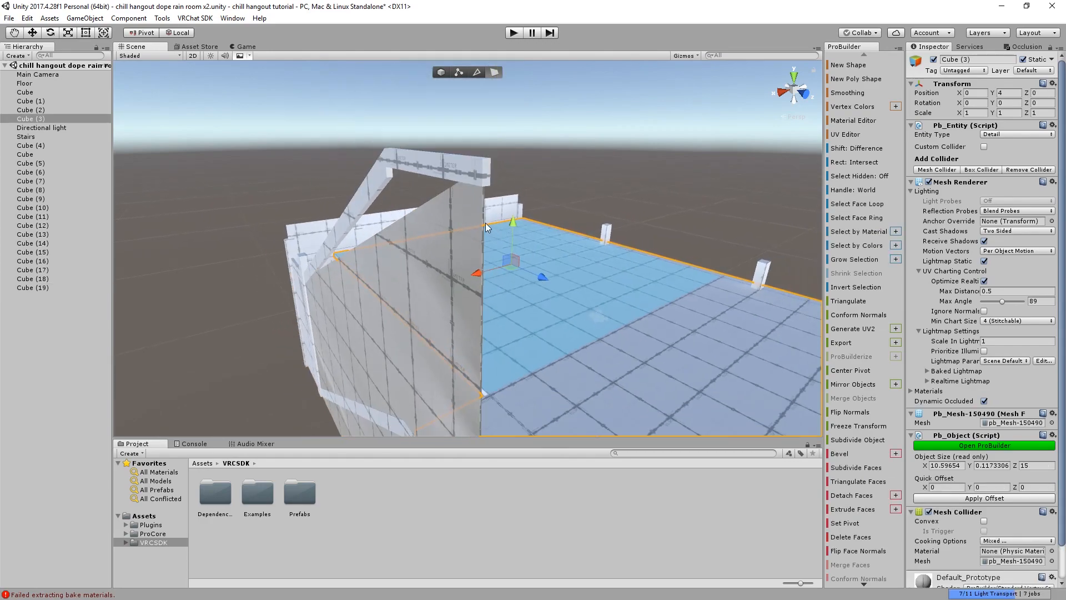
left_click(485, 222)
scroll(485, 222, "up", 4)
left_click(503, 204)
right_click_drag(503, 204, 510, 312)
left_click_drag(510, 312, 494, 64, "alt")
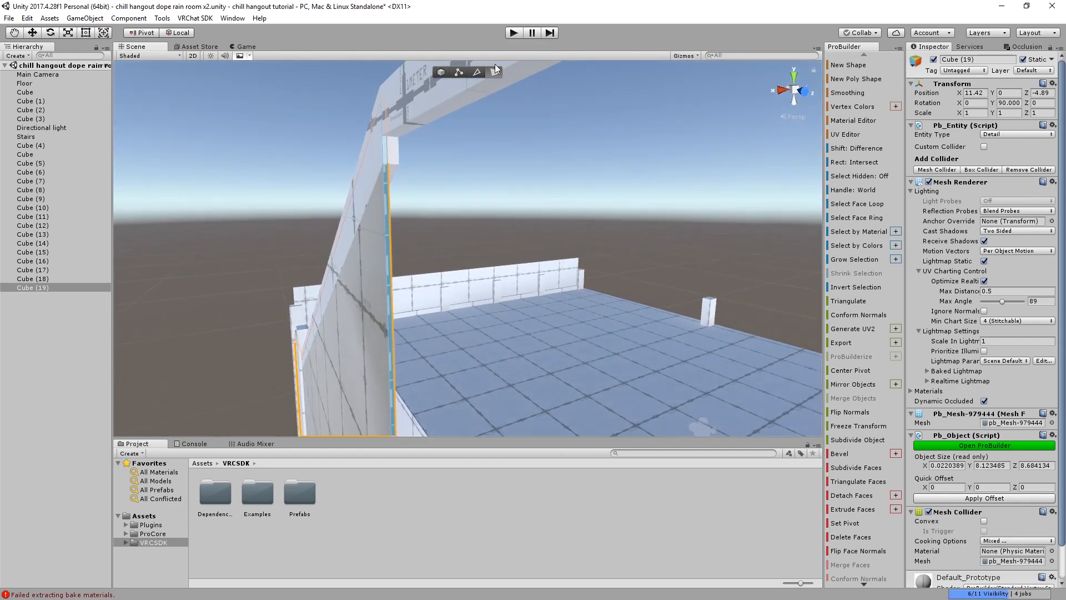
left_click(481, 84)
left_click_drag(438, 111, 485, 105, "alt")
left_click(485, 105)
scroll(485, 104, "down", 4)
left_click_drag(442, 169, 444, 181, "shift")
key("ctrl+z")
right_click_drag(350, 208, 408, 81)
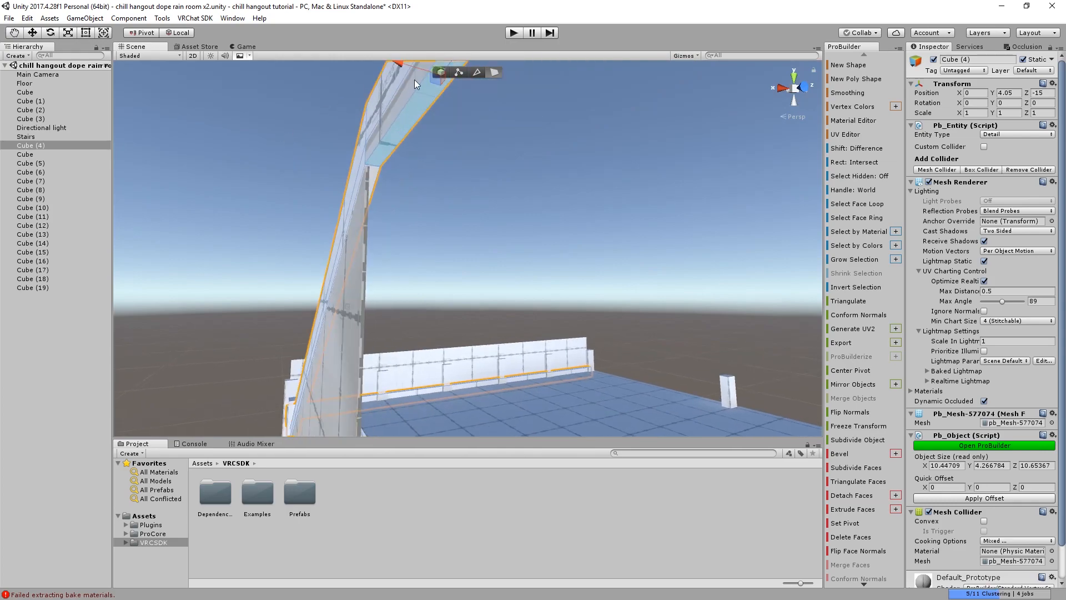
Extrude the stair-side wall's end face out to the building edge, adding a flat-topped section beneath the level rail
left_click(365, 201)
left_click_drag(365, 201, 405, 305, "alt")
scroll(405, 304, "down", 3)
left_click_drag(456, 335, 510, 381, "shift")
left_click(366, 346)
Examine the lower room, the upper floor's edges and the outer walls from several angles
left_click_drag(365, 347, 644, 166, "alt")
middle_click_drag(644, 166, 561, 194)
left_click_drag(561, 195, 561, 232, "alt")
left_click(418, 283)
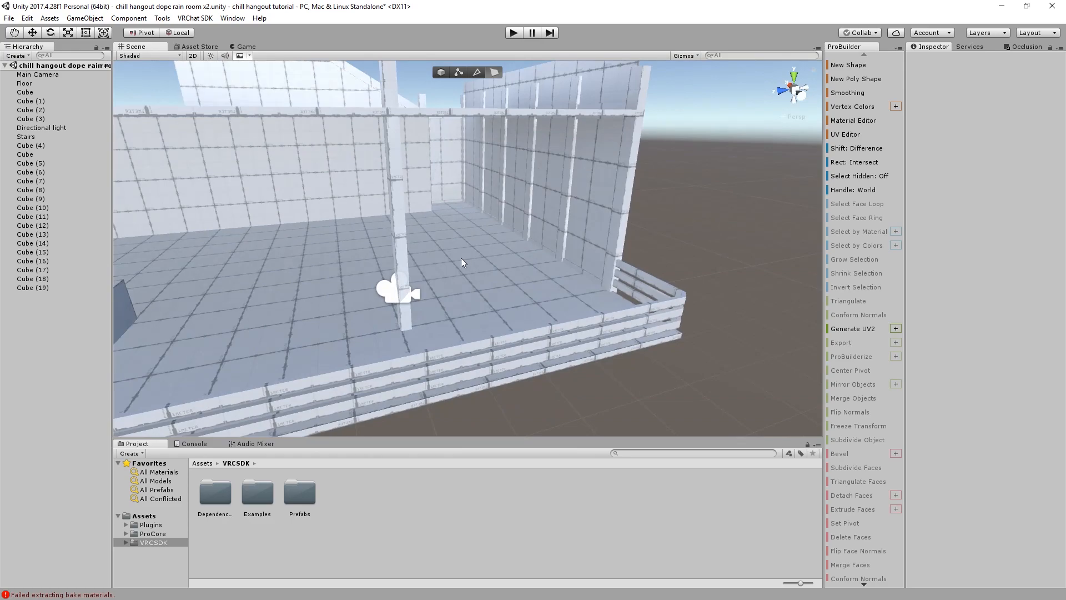
left_click_drag(461, 258, 547, 201, "alt")
scroll(497, 259, "down", 3)
scroll(547, 201, "up", 5)
middle_click_drag(546, 198, 545, 263)
scroll(545, 263, "down", 3)
left_click_drag(545, 263, 596, 278, "alt")
scroll(597, 279, "up", 2)
middle_click_drag(596, 278, 649, 296)
left_click_drag(650, 297, 609, 289, "alt")
scroll(608, 288, "up", 3)
middle_click_drag(608, 289, 451, 302)
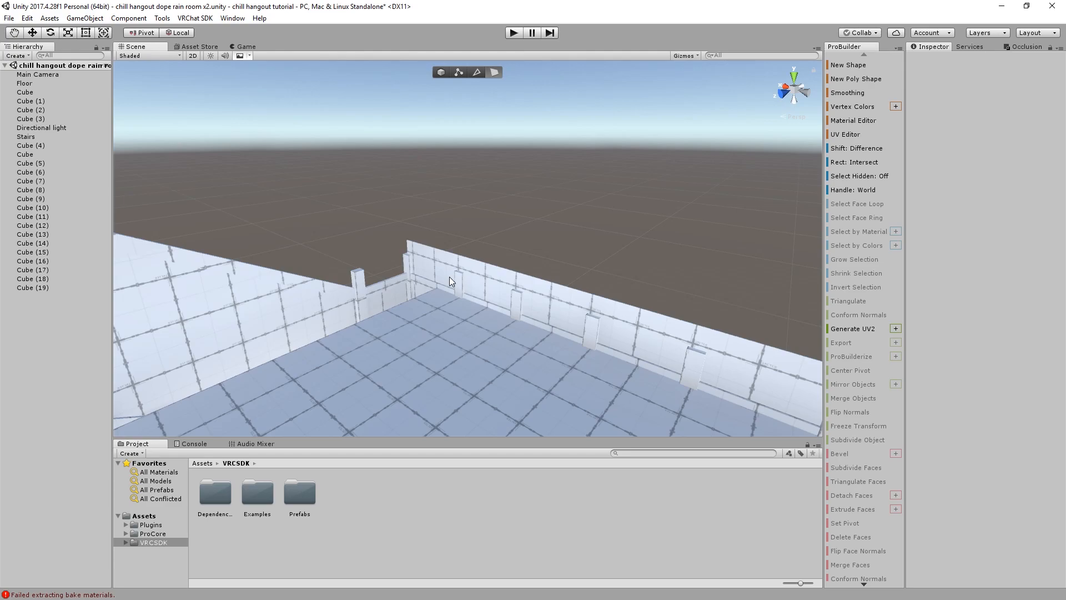
left_click_drag(451, 281, 369, 239, "alt")
scroll(369, 348, "down", 3)
middle_click_drag(369, 239, 465, 257)
scroll(464, 258, "up", 3)
scroll(434, 324, "down", 3)
left_click_drag(434, 324, 541, 347, "alt")
scroll(541, 346, "down", 2)
middle_click_drag(571, 274, 589, 246)
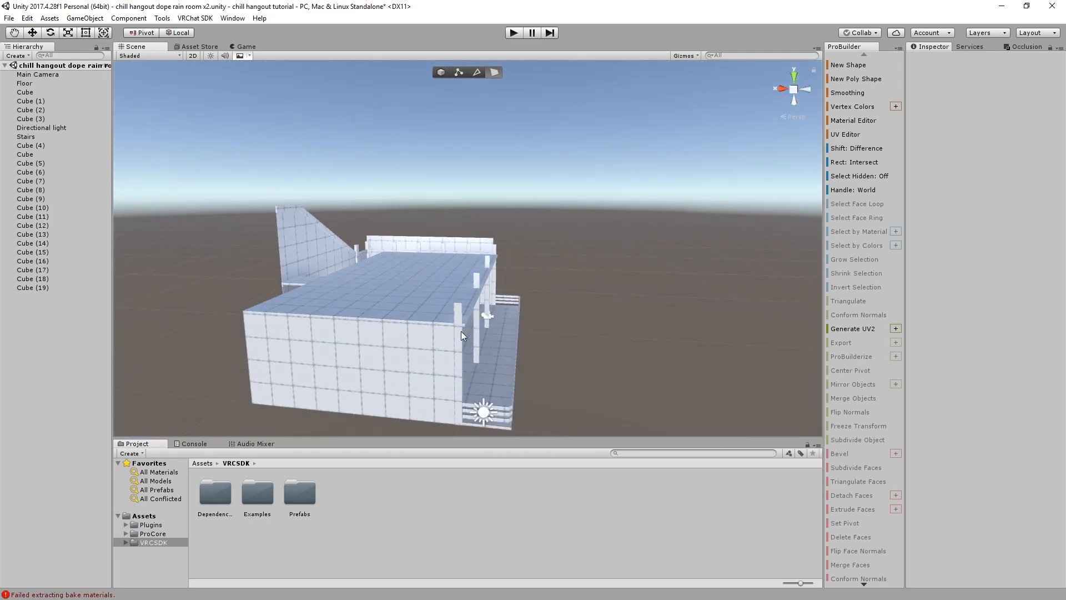
Duplicate the corner pillar on the building's plain side and move the copy along the outer wall to X 1.2
scroll(468, 328, "up", 5)
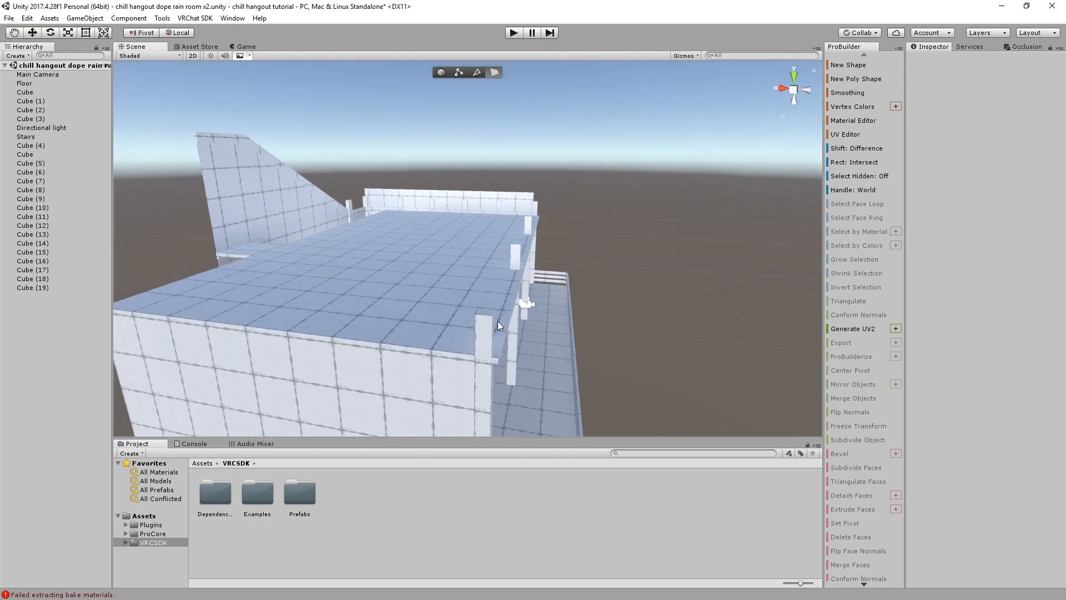
left_click(477, 339)
left_click(441, 72)
key("f")
left_click_drag(461, 197, 433, 225, "alt")
key("ctrl+d")
scroll(433, 226, "up", 5)
scroll(433, 227, "down", 5)
left_click_drag(471, 281, 487, 82)
Raise the copied pillar's bottom face to leave a post about 0.86 m tall, and center its pivot
left_click(493, 72)
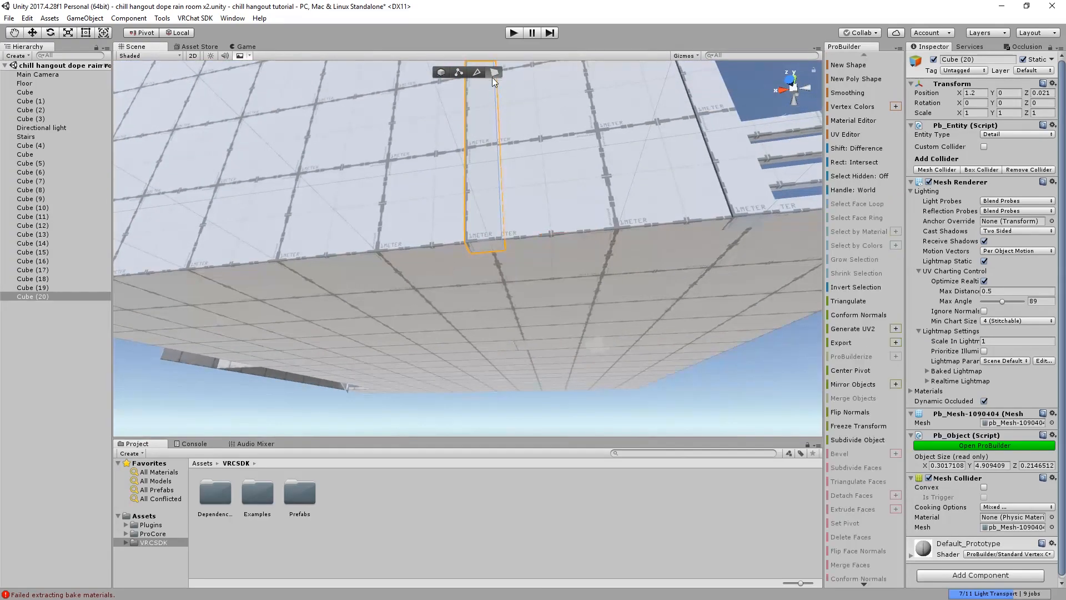
left_click(480, 248)
left_click(482, 246)
left_click_drag(484, 227, 463, 76, "alt")
middle_click_drag(442, 109, 451, 233)
left_click(443, 73)
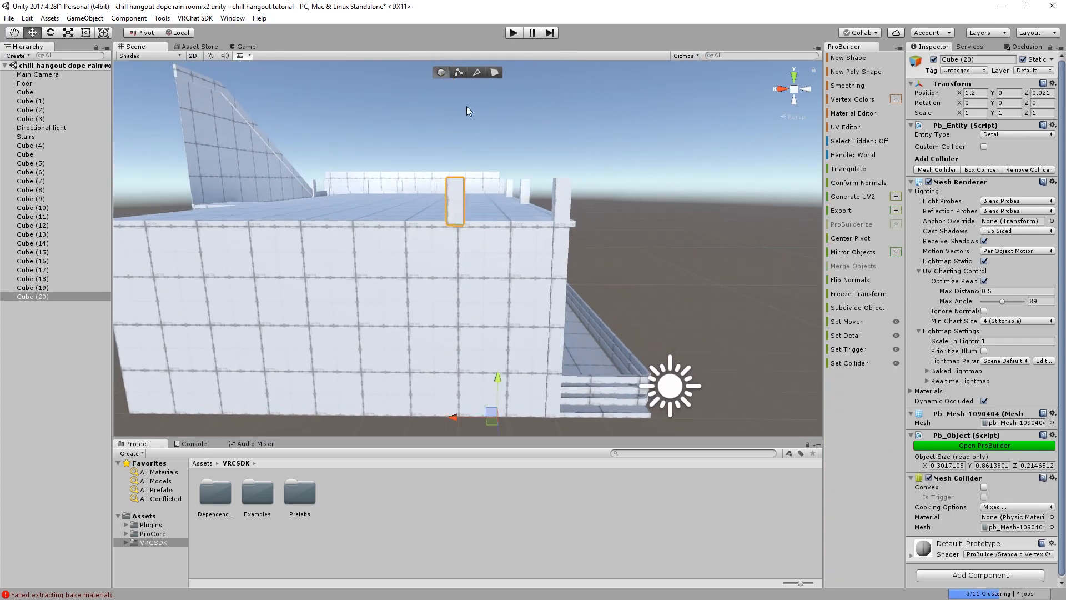
left_click_drag(550, 214, 529, 276, "alt")
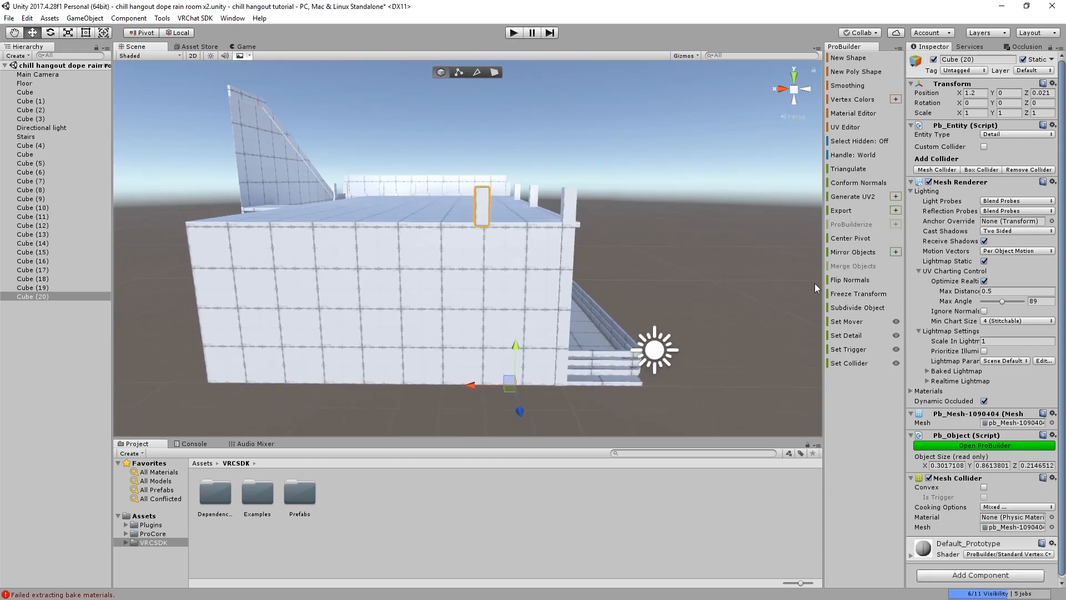
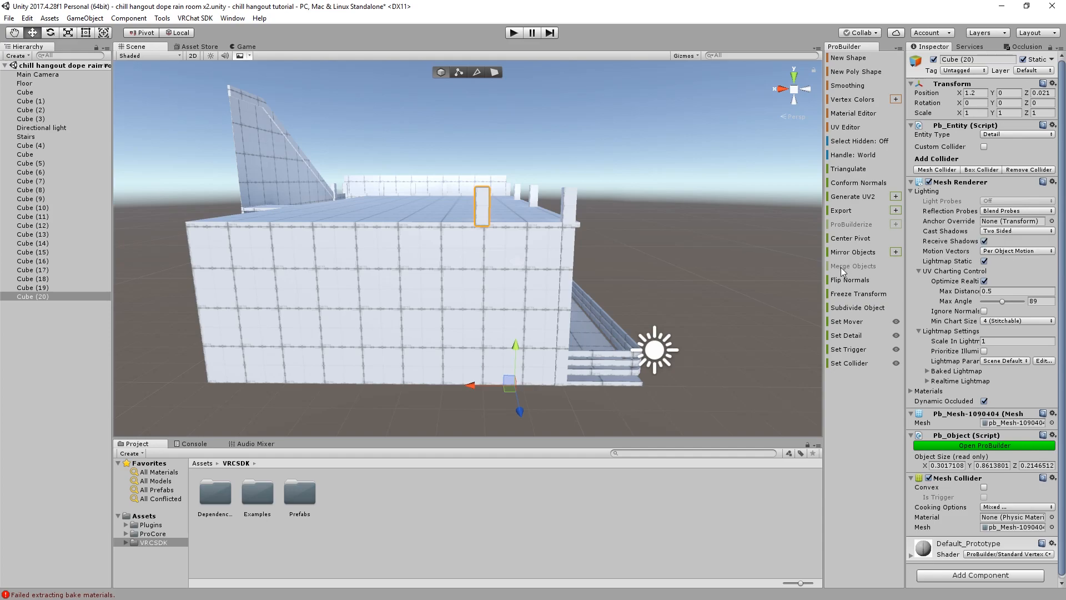
left_click(856, 243)
Duplicate the short post three times along the upper floor's edge, spaced 2 m apart, up to X 8.049
scroll(572, 251, "up", 4)
middle_click_drag(550, 247, 577, 308)
scroll(527, 300, "up", 4)
scroll(495, 272, "up", 2)
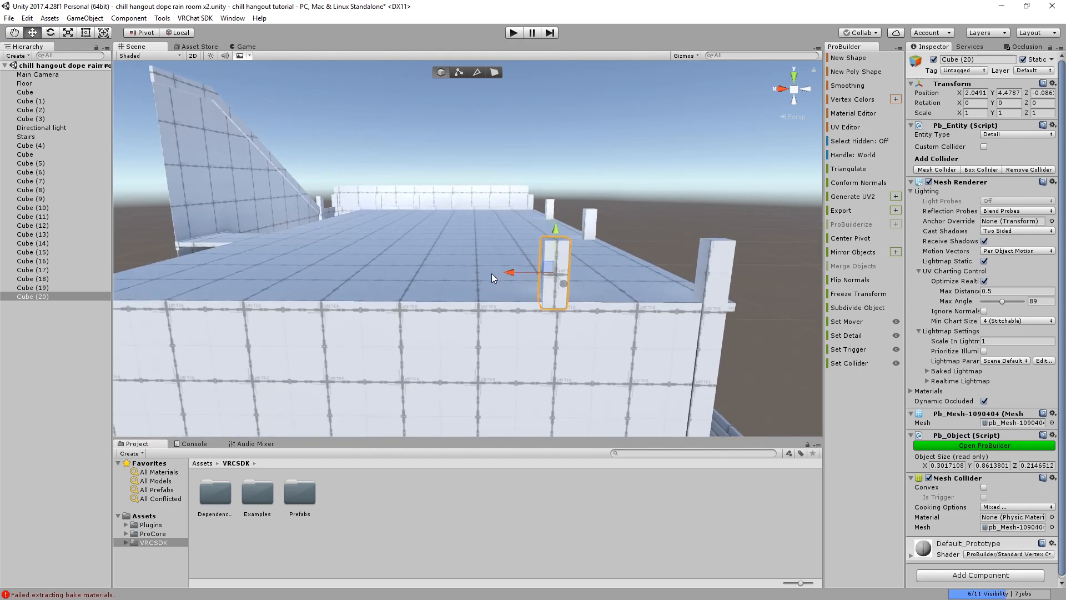
key("ctrl+d")
left_click_drag(515, 272, 356, 273, "ctrl")
middle_click_drag(355, 274, 406, 267)
key("ctrl+d")
left_click_drag(405, 267, 289, 263, "ctrl")
middle_click_drag(364, 295, 371, 299)
key("ctrl+d")
left_click_drag(344, 282, 209, 278, "ctrl")
middle_click_drag(319, 316, 373, 331)
right_click_drag(374, 331, 412, 339)
middle_click_drag(413, 338, 499, 361)
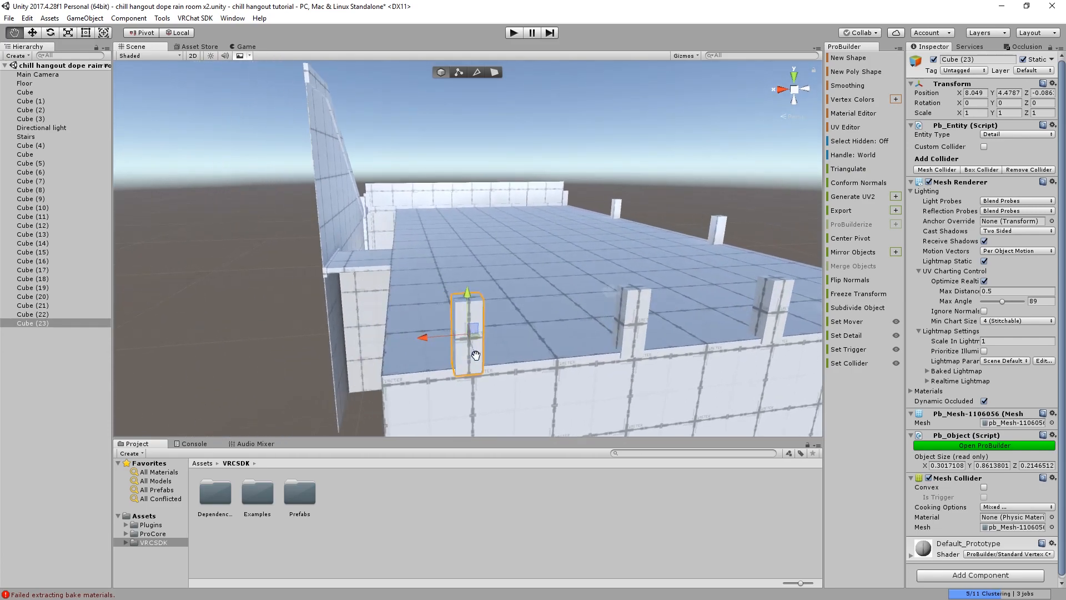
right_click_drag(466, 356, 493, 355)
right_click_drag(431, 314, 367, 320)
middle_click_drag(368, 320, 433, 352)
right_click_drag(389, 356, 323, 346)
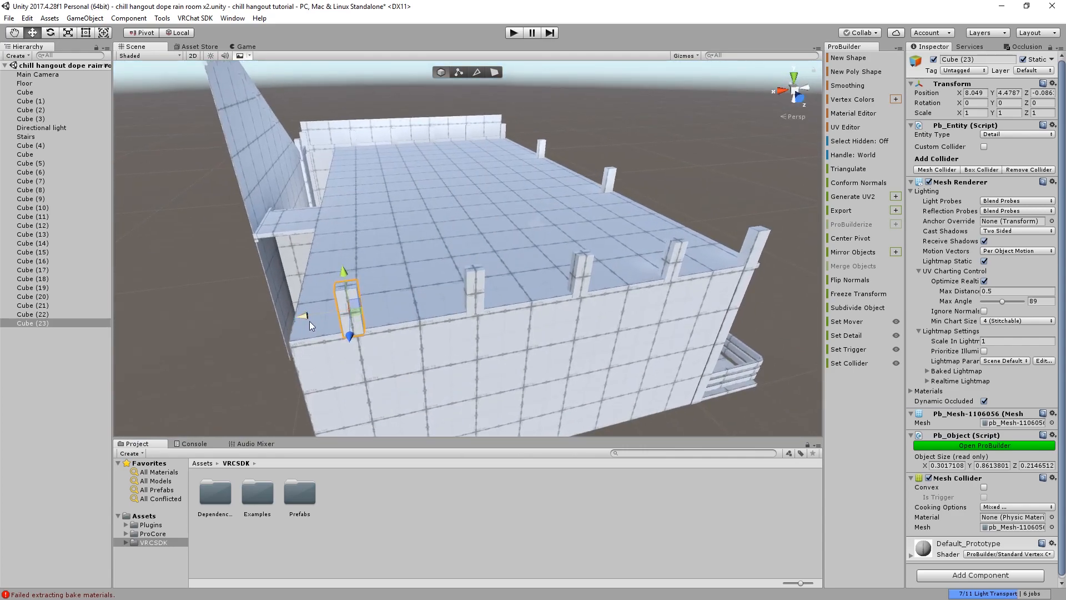
key("ctrl+d")
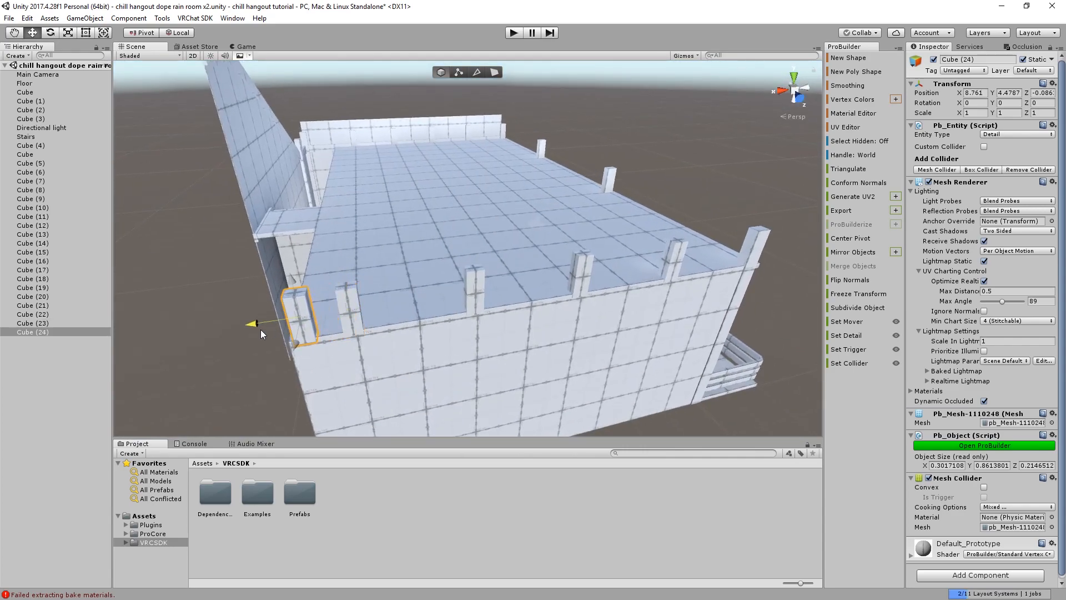
left_click_drag(303, 315, 249, 328)
key("Delete")
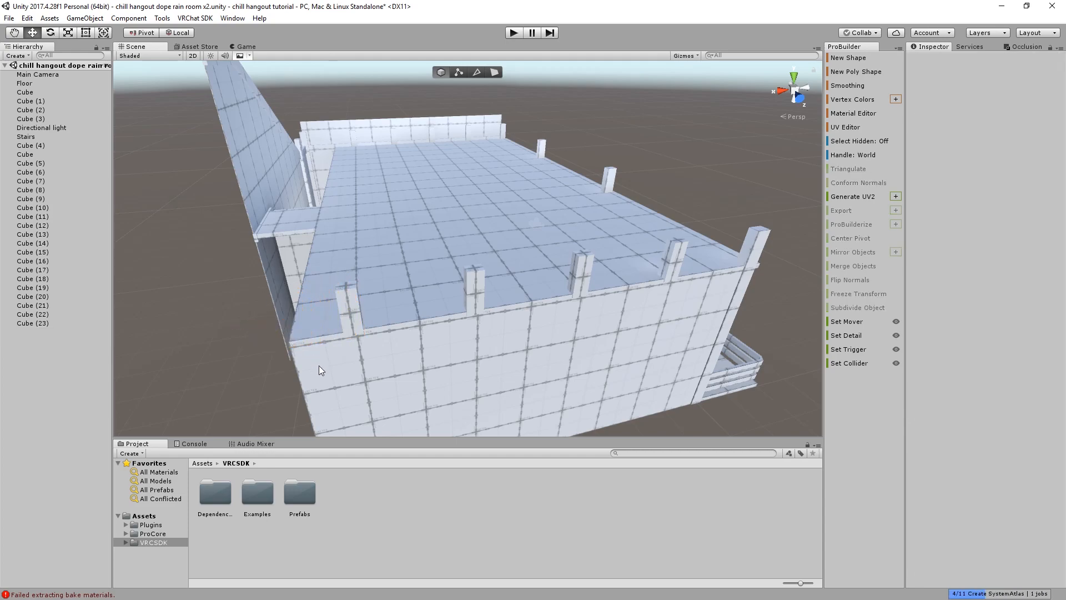
Move the last short post to the upper floor's corner on the stair side, at about X 8.82
left_click(333, 305)
left_click(348, 315)
left_click_drag(305, 316, 251, 323)
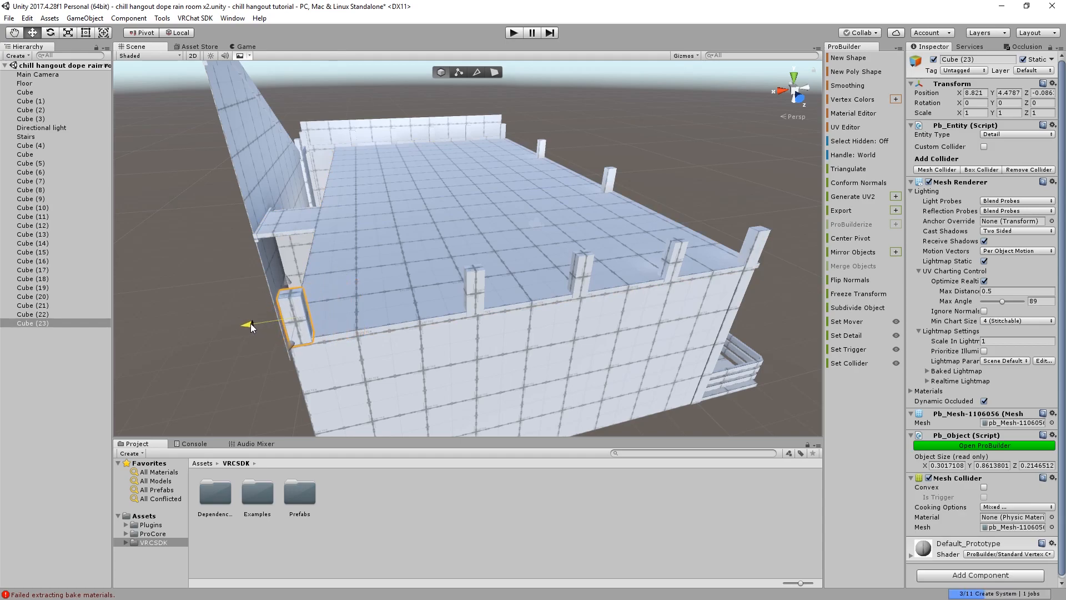
Shift the remaining short posts along the edge toward the stair-side corner to even out their spacing
left_click(476, 288)
left_click_drag(434, 300, 392, 305)
middle_click_drag(392, 305, 413, 322)
left_click(448, 300)
mouse_move(407, 305)
left_mouse_down()
mouse_move(383, 318)
mouse_move(401, 311)
left_mouse_up()
left_click(562, 288)
left_click_drag(521, 290, 502, 294)
Duplicate the short corner post and rotate the copy 90 degrees about the vertical axis
left_click(669, 233)
left_click_drag(669, 234, 563, 206, "alt")
middle_click_drag(564, 206, 487, 94)
middle_click_drag(359, 178, 478, 244)
right_click_drag(358, 214, 311, 284)
left_click(301, 259)
key("ctrl+d")
key("e")
mouse_move(215, 271)
left_mouse_down()
mouse_move(314, 284)
mouse_move(215, 288)
left_mouse_up()
Move the rotated post along the stair-side floor edge toward the stair landing and duplicate it there
key("w")
left_click_drag(368, 268, 569, 266)
key("ctrl+d")
left_click(394, 245)
left_click_drag(425, 256, 435, 257)
right_click_drag(371, 244, 492, 236)
left_click(383, 228)
scroll(424, 263, "up", 2)
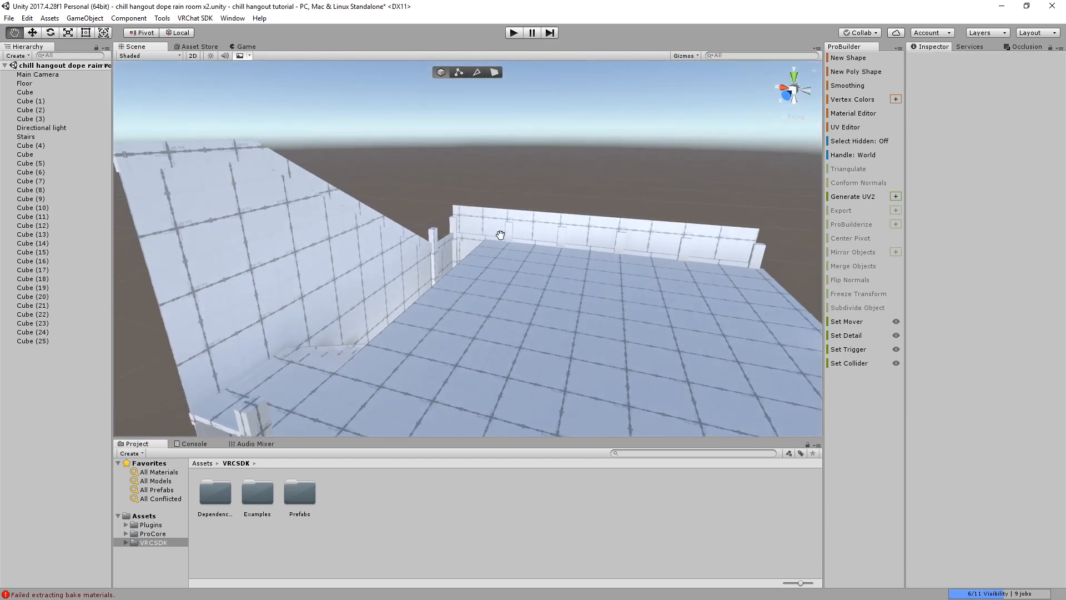
Try to place a row of rotated post copies along the stairwell edge up to the far wall
middle_click_drag(492, 235, 577, 193)
right_click_drag(577, 193, 374, 265)
middle_click_drag(375, 265, 272, 315)
left_click(265, 323)
key("ctrl+d")
left_click_drag(308, 304, 465, 245)
middle_click_drag(465, 245, 337, 329)
scroll(336, 328, "up", 3)
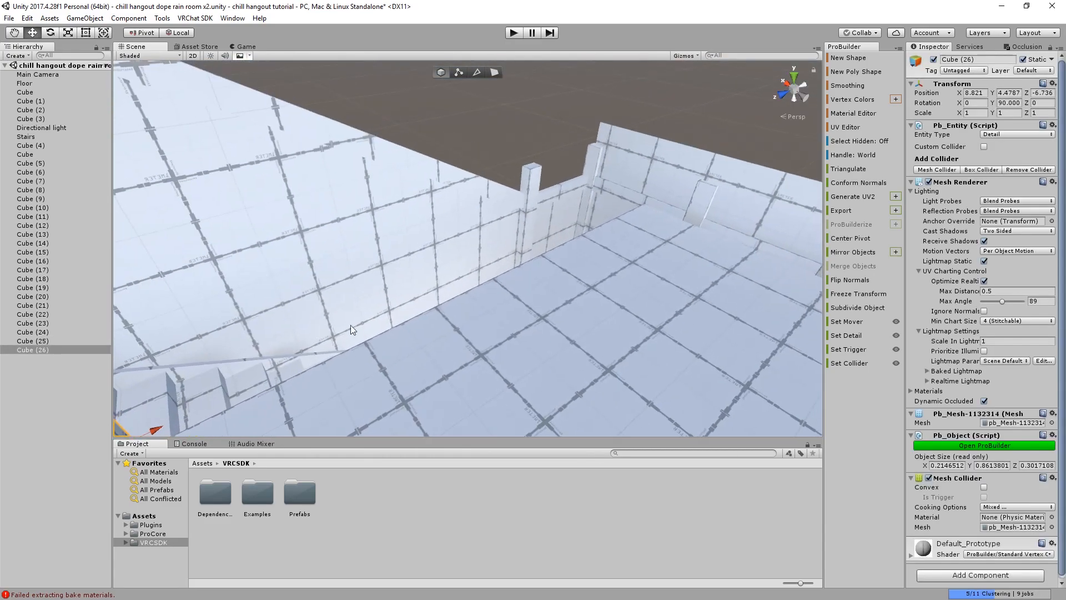
right_click_drag(336, 329, 383, 301)
scroll(383, 301, "up", 1)
left_click_drag(288, 329, 224, 334)
right_click_drag(224, 334, 341, 418)
key("ctrl+d")
left_click_drag(343, 395, 517, 381)
right_click_drag(517, 381, 447, 278)
key("ctrl+d")
left_click_drag(447, 277, 548, 278)
right_click_drag(548, 278, 334, 282)
key("ctrl+d")
left_click_drag(334, 282, 557, 296)
key("ctrl+d")
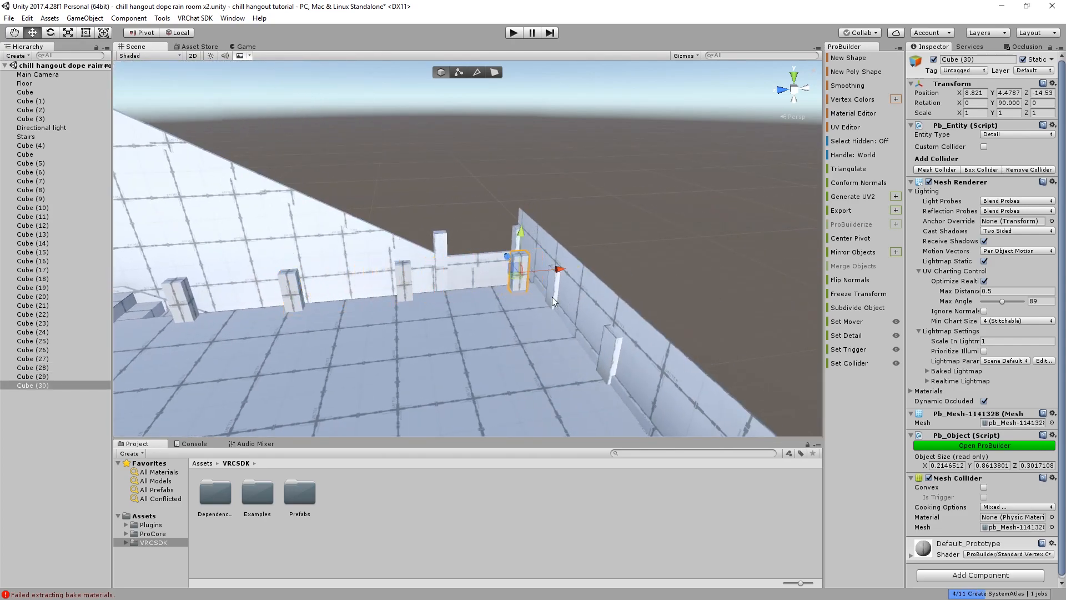
Delete the post copies along the stairwell edge, keeping only the post beside the stair landing
key("Delete")
left_click(408, 267)
middle_click_drag(402, 286, 521, 315)
key("Delete")
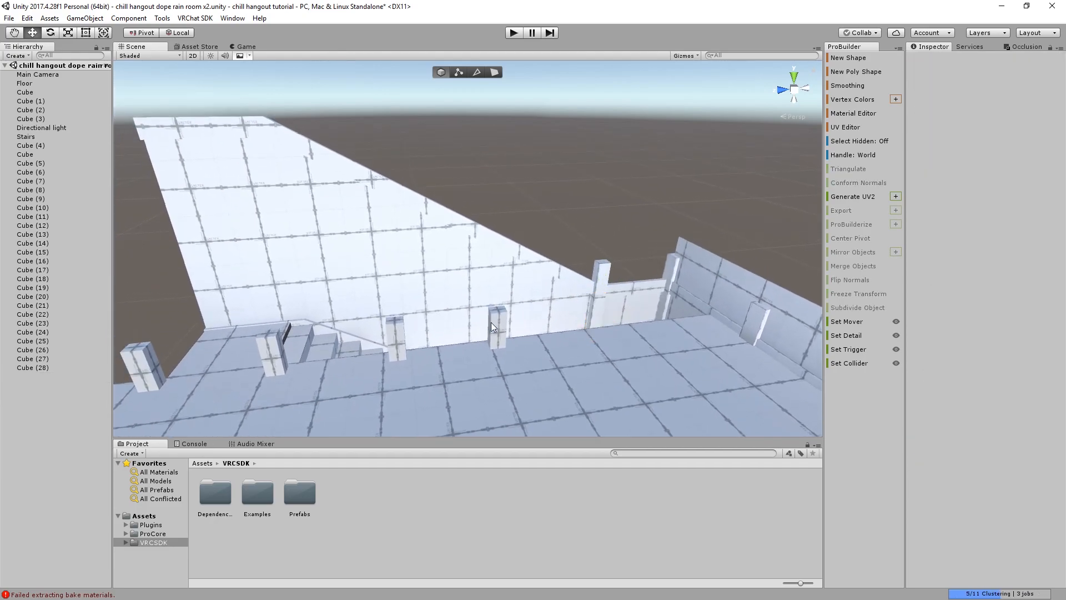
left_click(492, 323)
key("Delete")
left_click(400, 329)
key("Delete")
left_click(270, 340)
key("Delete")
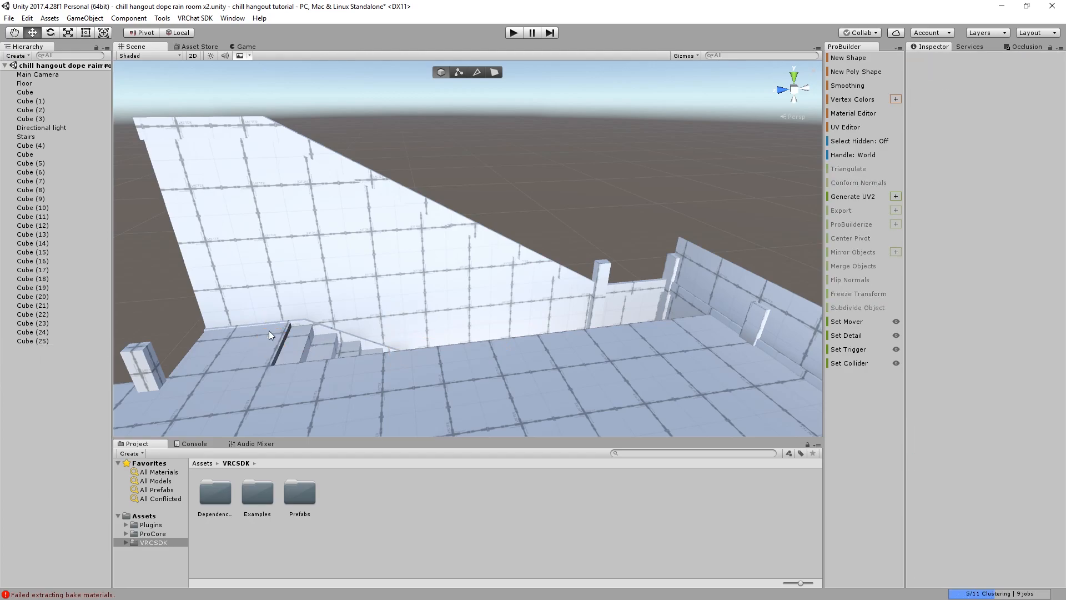
Move the short post beside the stair landing across to the landing's outer corner, against the sloped stair wall
middle_click_drag(216, 383, 378, 348)
right_click_drag(253, 348, 339, 310)
middle_click_drag(339, 311, 472, 297)
middle_click_drag(381, 305, 415, 322)
right_click_drag(295, 277, 383, 311)
middle_click_drag(347, 322, 391, 340)
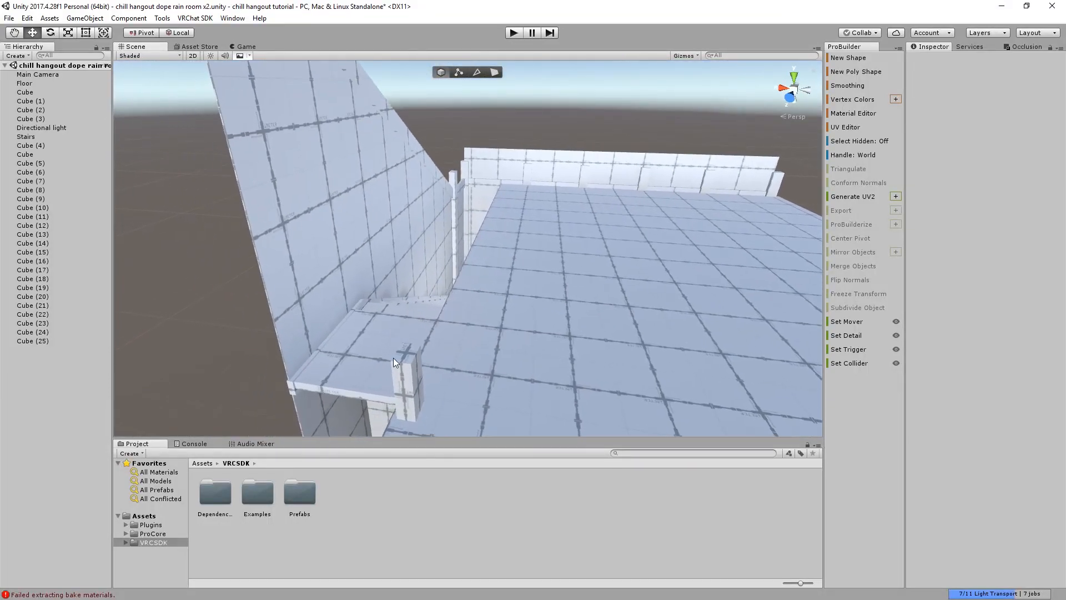
right_click_drag(365, 355, 465, 233)
middle_click_drag(465, 232, 477, 294)
left_click(478, 296)
right_click_drag(467, 286, 494, 335)
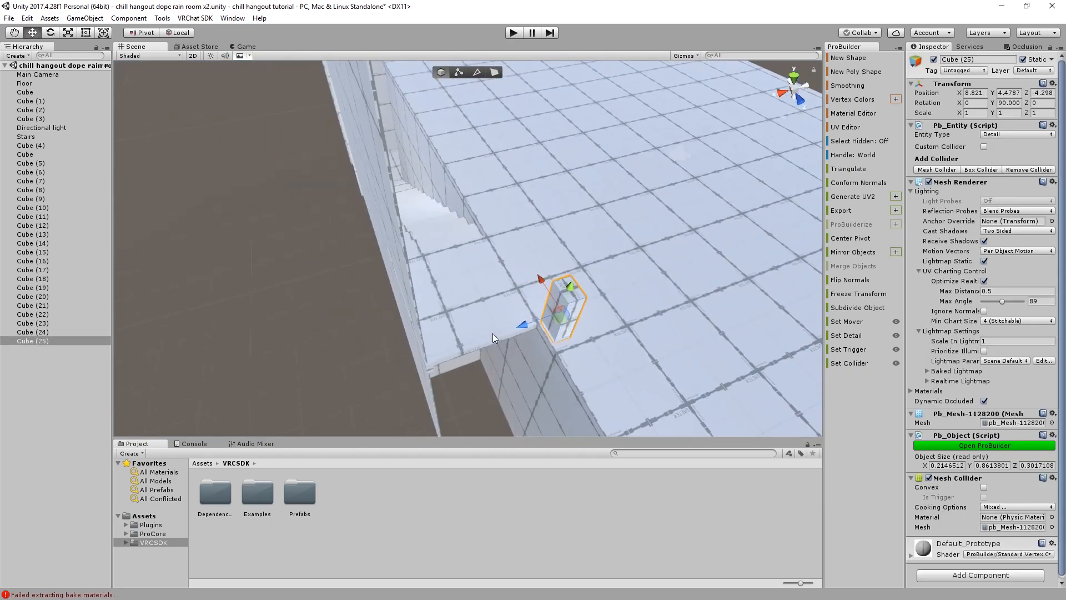
left_click_drag(537, 278, 509, 321)
right_click_drag(450, 330, 470, 345)
left_click_drag(470, 345, 388, 362)
key("ctrl+z")
left_click(494, 72)
right_click_drag(495, 72, 507, 389)
key("w")
left_click_drag(523, 335, 369, 258)
right_click_drag(369, 258, 355, 244)
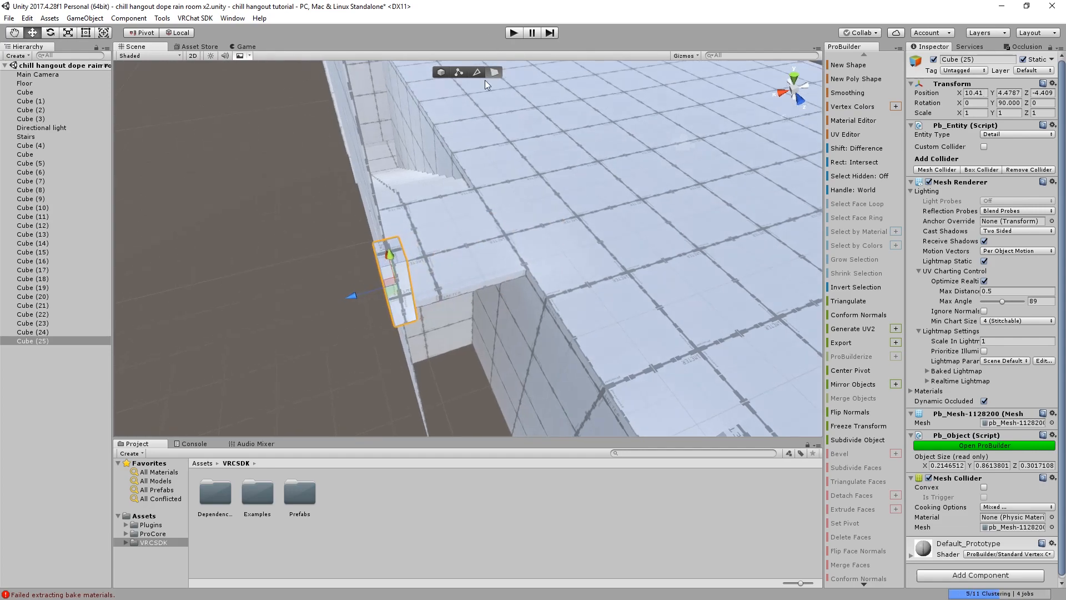
Raise the moved post's top face until the post is about 4.1 m tall, level with the stair wall
left_click(406, 255)
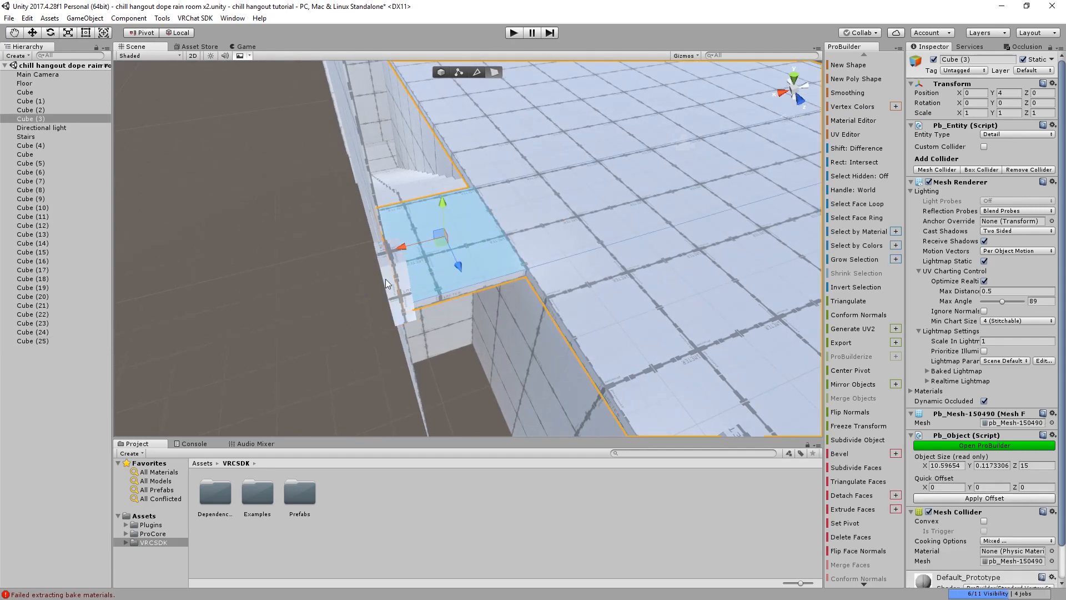
left_click(399, 278)
left_click_drag(383, 223, 381, 151, "shift")
right_click_drag(382, 151, 476, 165)
key("s")
left_click_drag(444, 211, 393, 237)
scroll(455, 136, "down", 1)
scroll(458, 135, "down", 2)
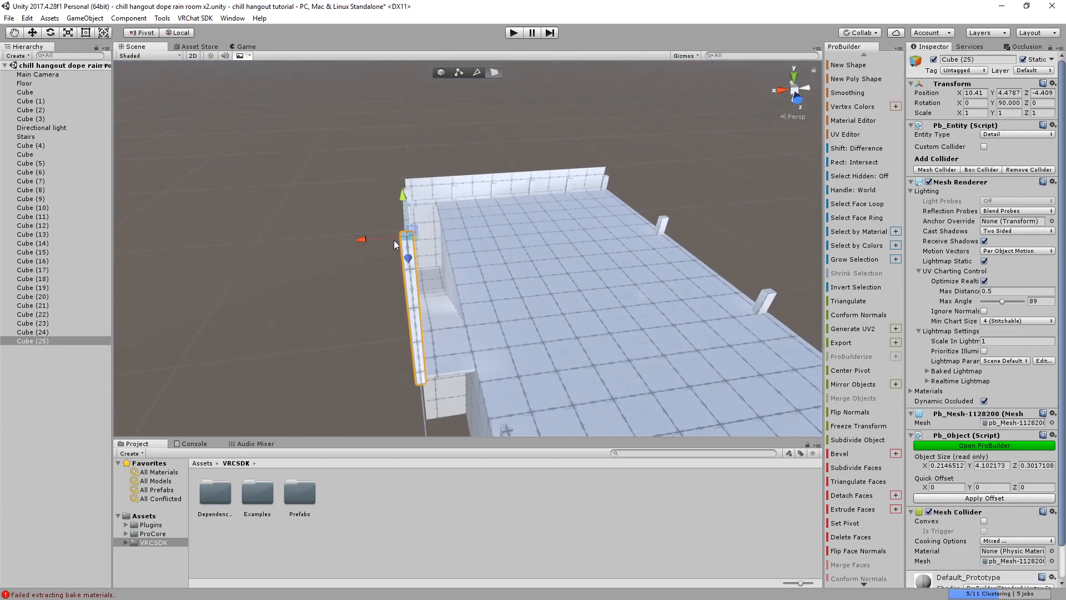
Duplicate the tall post and move the copy to the inner side of the stair landing, at X 9.05
left_click(441, 72)
left_click_drag(445, 82, 372, 234, "alt")
key("ctrl+d")
left_click_drag(301, 344, 358, 337)
Examine the two tall posts, the landing and the sloped stair wall from several angles
middle_click_drag(365, 358, 410, 337)
scroll(411, 335, "up", 5)
left_click_drag(405, 332, 318, 294, "alt")
middle_click_drag(318, 294, 192, 294)
scroll(192, 294, "down", 3)
left_click_drag(192, 294, 355, 222, "alt")
scroll(308, 300, "down", 4)
middle_click_drag(356, 222, 333, 256)
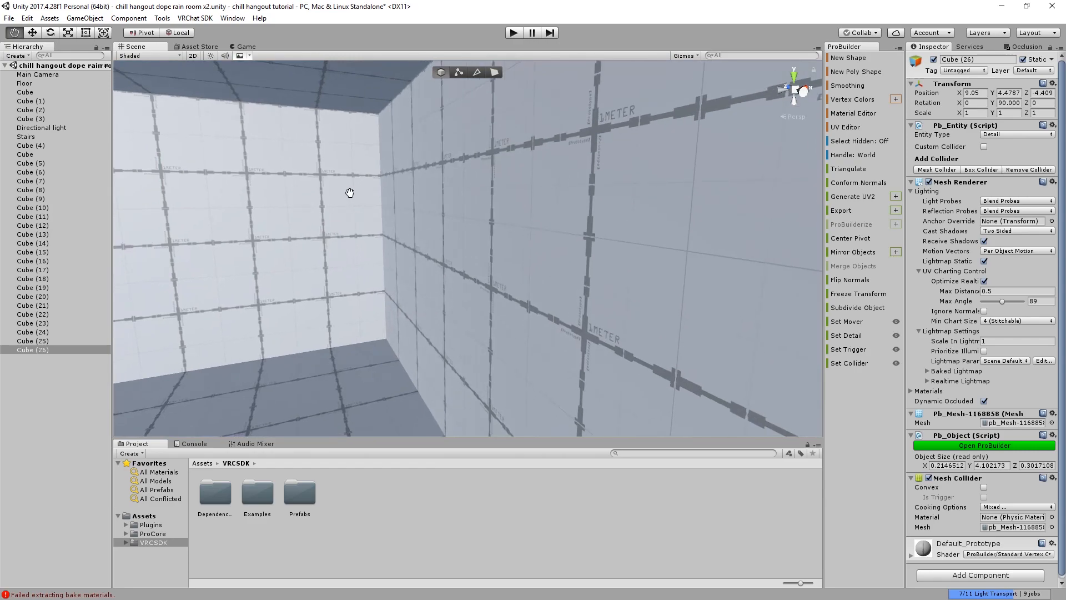
scroll(377, 209, "down", 5)
left_click(411, 195)
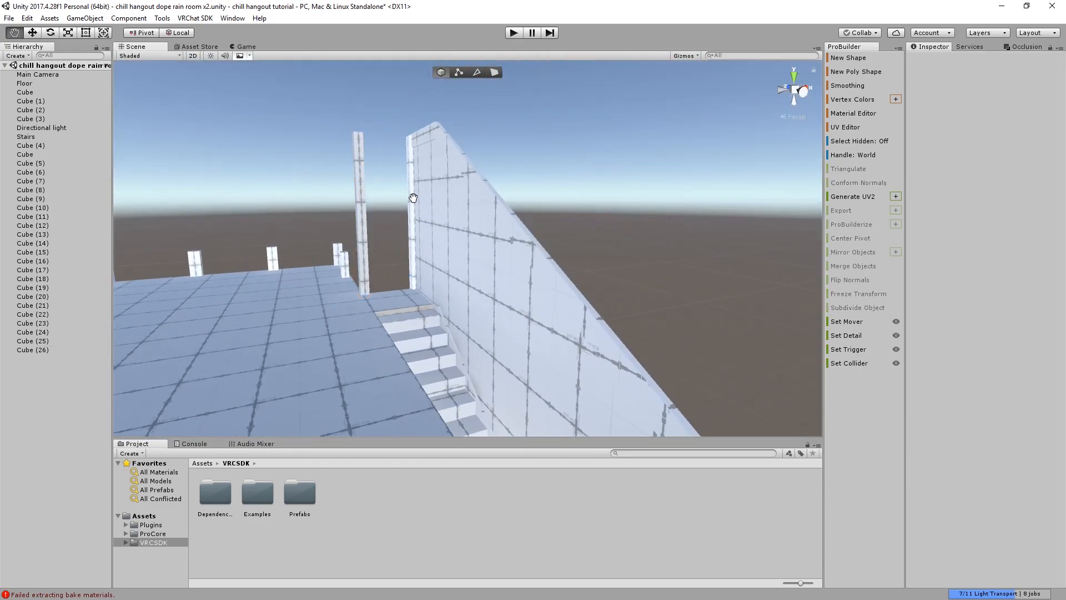
middle_click_drag(413, 198, 466, 250)
middle_click_drag(320, 236, 250, 216)
scroll(267, 244, "down", 4)
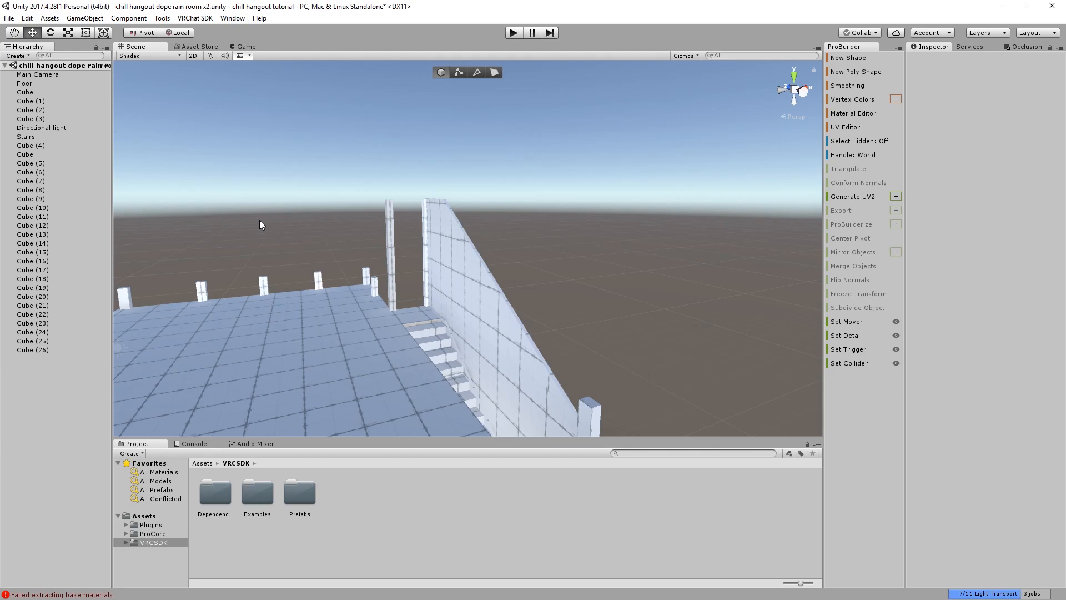
left_click_drag(259, 220, 372, 252, "alt")
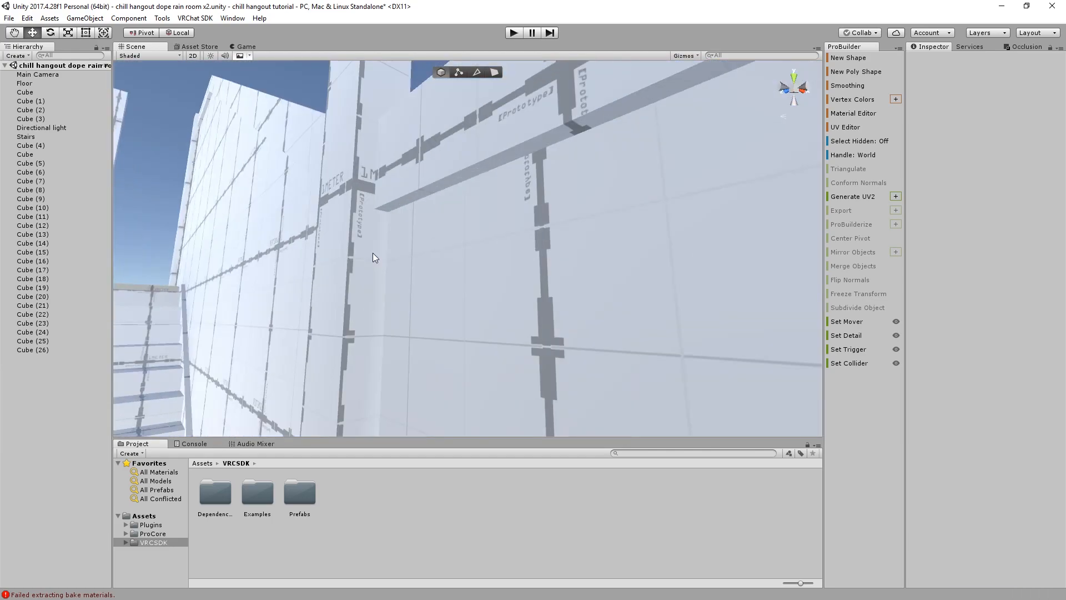
middle_click_drag(372, 252, 331, 301)
left_click_drag(332, 301, 346, 378, "alt")
scroll(345, 378, "down", 5)
scroll(352, 318, "up", 3)
left_click_drag(352, 318, 478, 321, "alt")
middle_click_drag(478, 321, 514, 295)
scroll(514, 295, "down", 3)
scroll(537, 258, "down", 2)
left_click_drag(470, 250, 491, 231, "alt")
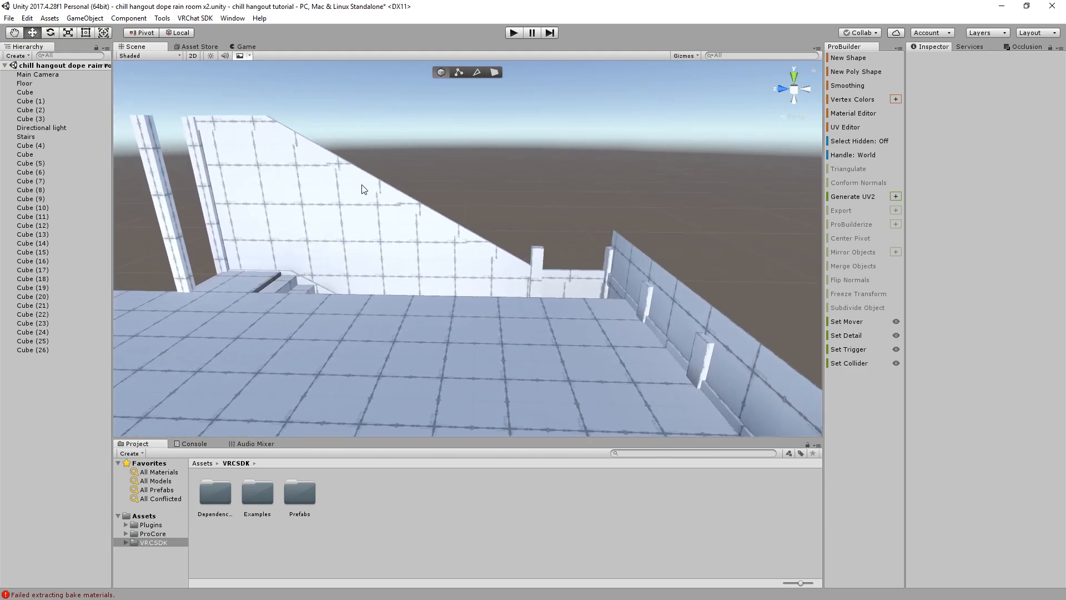
left_click_drag(334, 350, 352, 302, "alt")
middle_click_drag(352, 302, 403, 315)
mouse_move(479, 318)
left_mouse_down("alt")
mouse_move(421, 292)
mouse_move(464, 307)
left_mouse_up("alt")
scroll(465, 314, "up", 3)
scroll(445, 313, "up", 3)
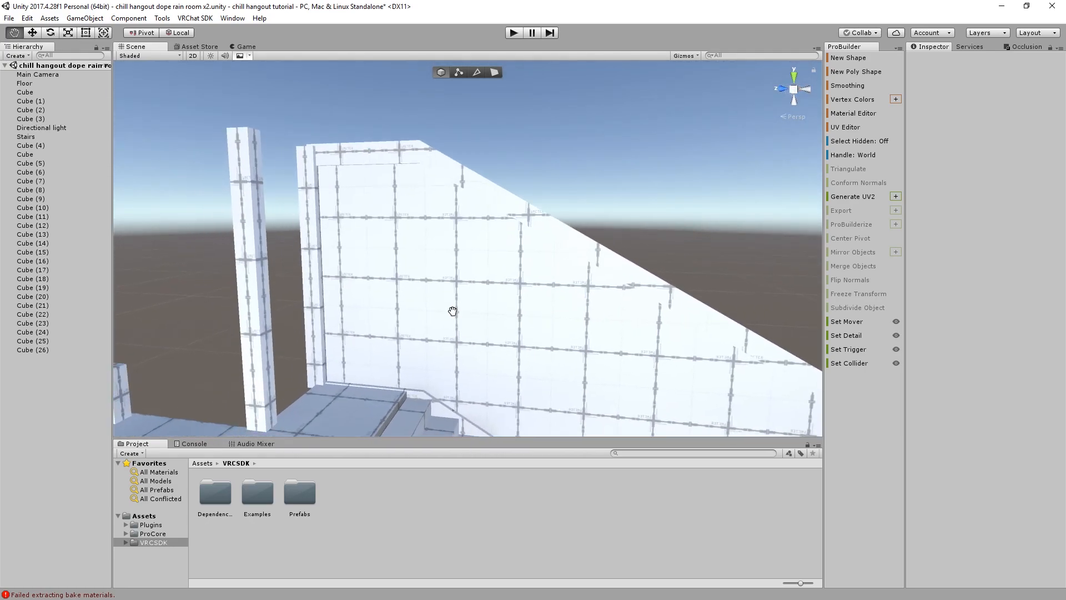
left_click_drag(300, 188, 478, 227, "alt")
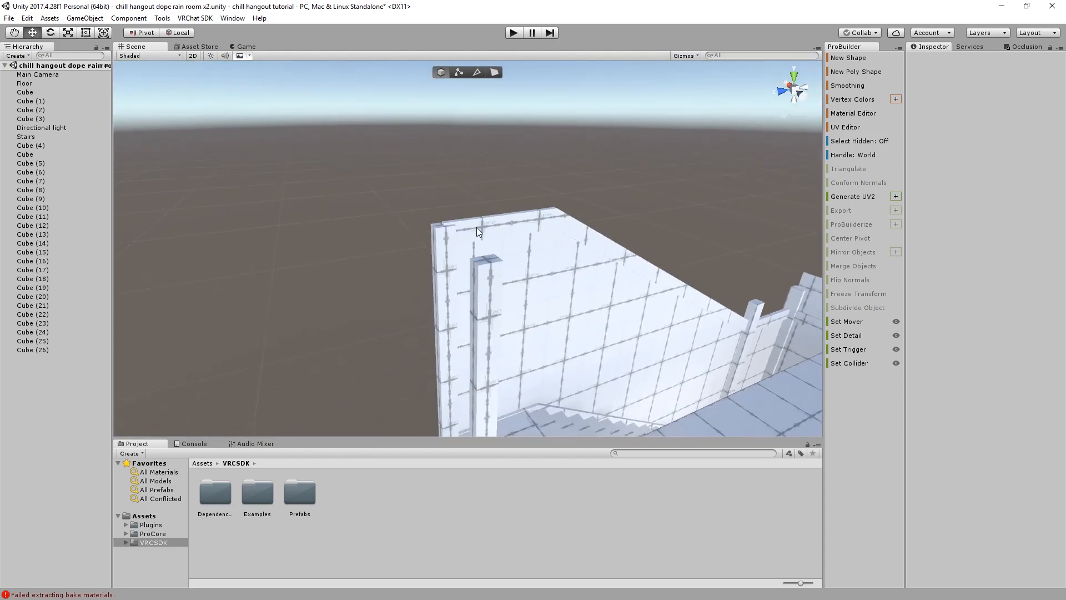
Extrude the end face of the stair wall's top trim across the landing to the inner tall post
left_click(477, 228)
key("f")
left_click(495, 75)
scroll(491, 154, "up", 4)
middle_click_drag(491, 154, 543, 234)
scroll(516, 177, "up", 3)
scroll(544, 224, "up", 3)
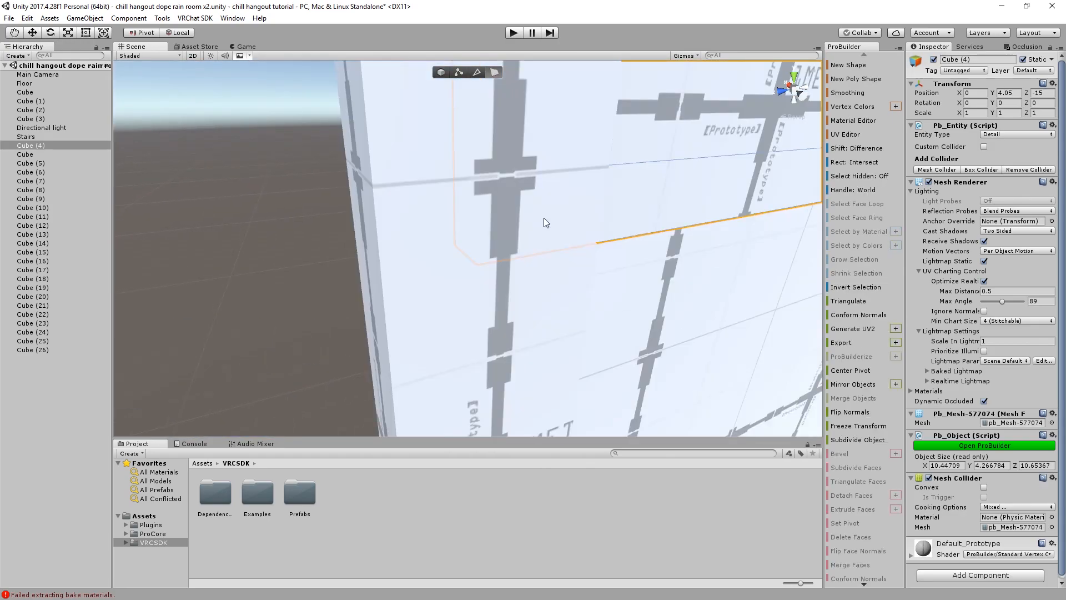
scroll(487, 210, "up", 3)
left_click(507, 235)
right_click_drag(507, 236, 437, 214)
scroll(440, 177, "down", 5)
left_click_drag(410, 230, 482, 255, "shift")
left_click(440, 158)
Select the top faces of both tall posts and raise them together slightly above the trim
right_click_drag(440, 161, 265, 144)
scroll(448, 219, "down", 3)
right_click_drag(448, 219, 451, 274)
left_click(450, 276)
left_click_drag(452, 238, 455, 225)
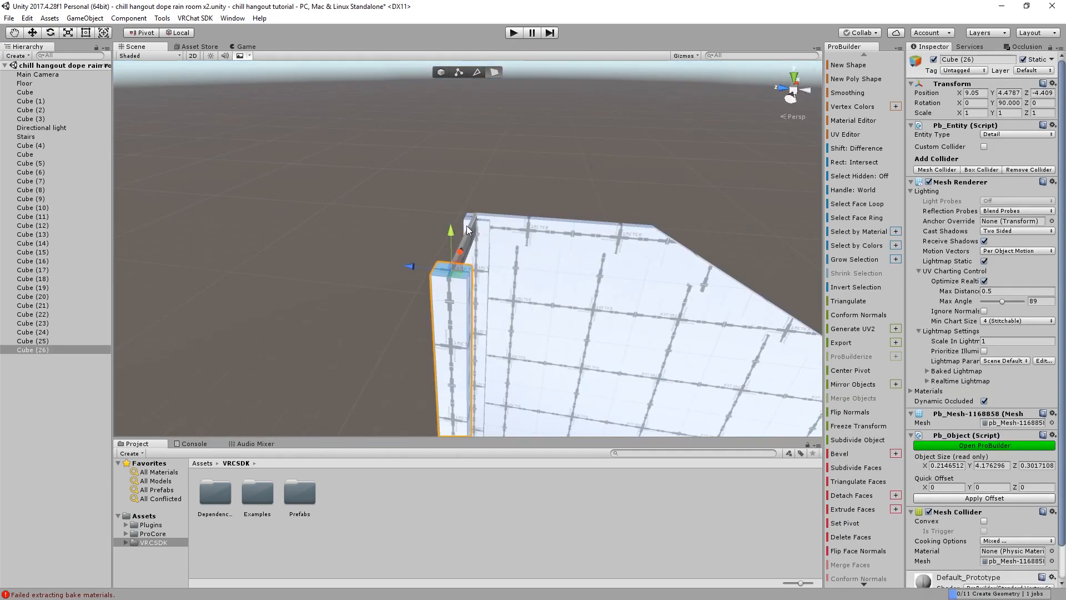
key("ctrl+z")
left_click(469, 215, "shift")
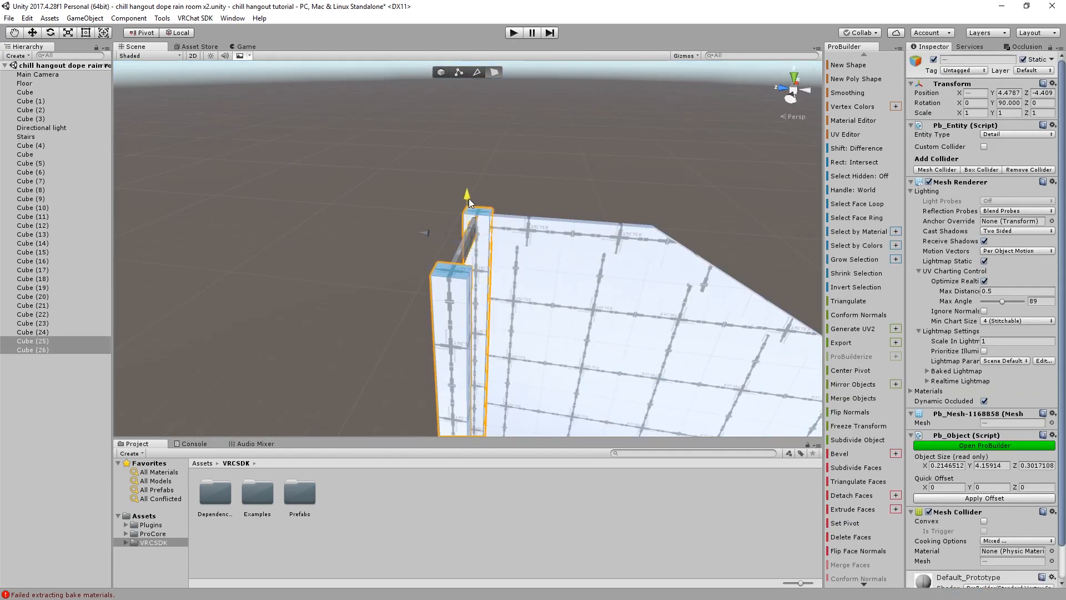
left_click(530, 179)
Duplicate the short post on the stair-side floor edge and place the copy against the inner tall post
scroll(514, 222, "down", 3)
right_click_drag(514, 222, 464, 172)
middle_click_drag(464, 172, 371, 236)
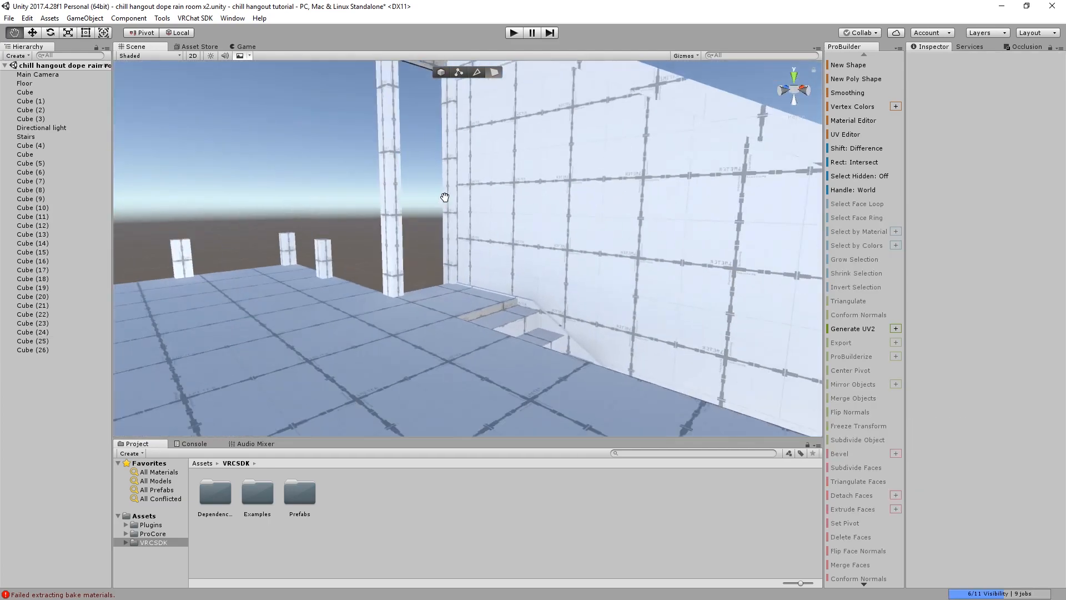
scroll(370, 236, "down", 3)
right_click_drag(371, 235, 362, 285)
scroll(362, 285, "up", 3)
middle_click_drag(362, 285, 392, 255)
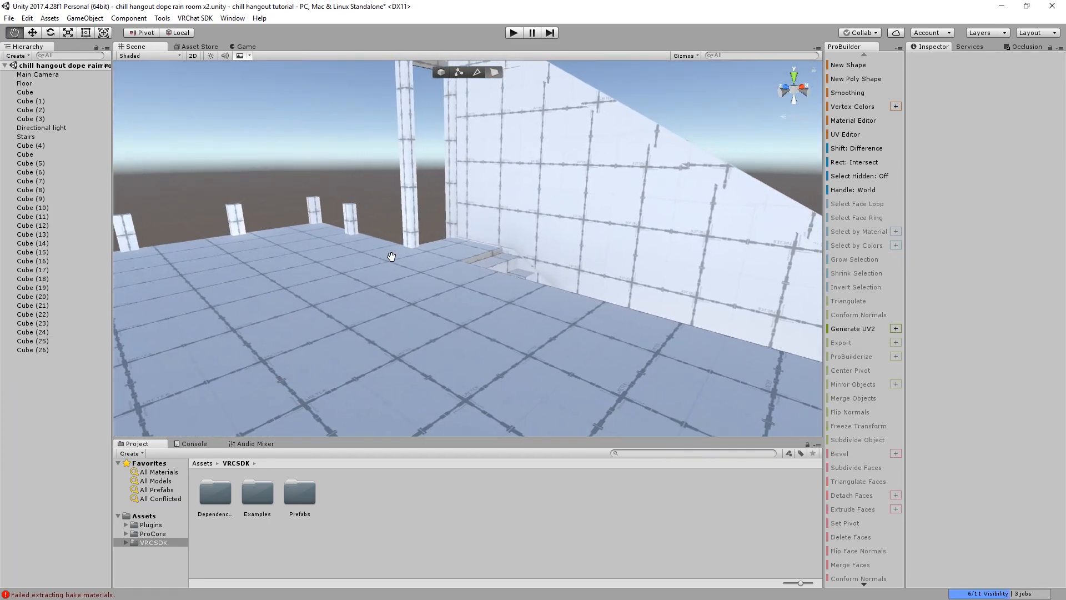
right_click_drag(322, 244, 389, 248)
middle_click_drag(389, 248, 448, 255)
right_click_drag(448, 254, 469, 274)
scroll(470, 277, "up", 3)
middle_click_drag(470, 277, 486, 309)
mouse_move(485, 309)
right_mouse_down()
mouse_move(507, 329)
mouse_move(505, 314)
mouse_move(484, 311)
right_mouse_up()
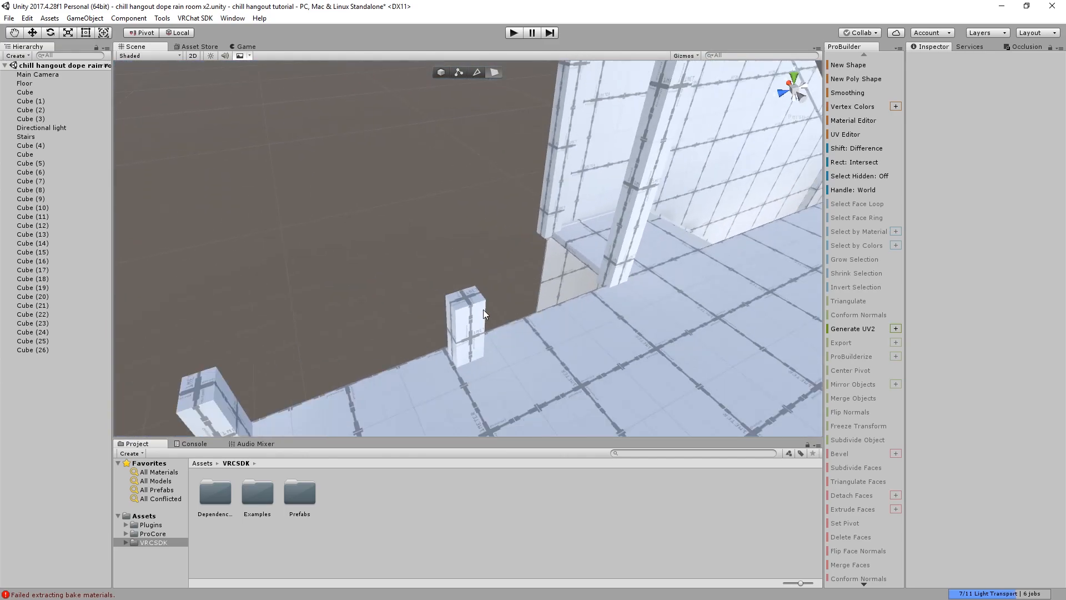
left_click(458, 314)
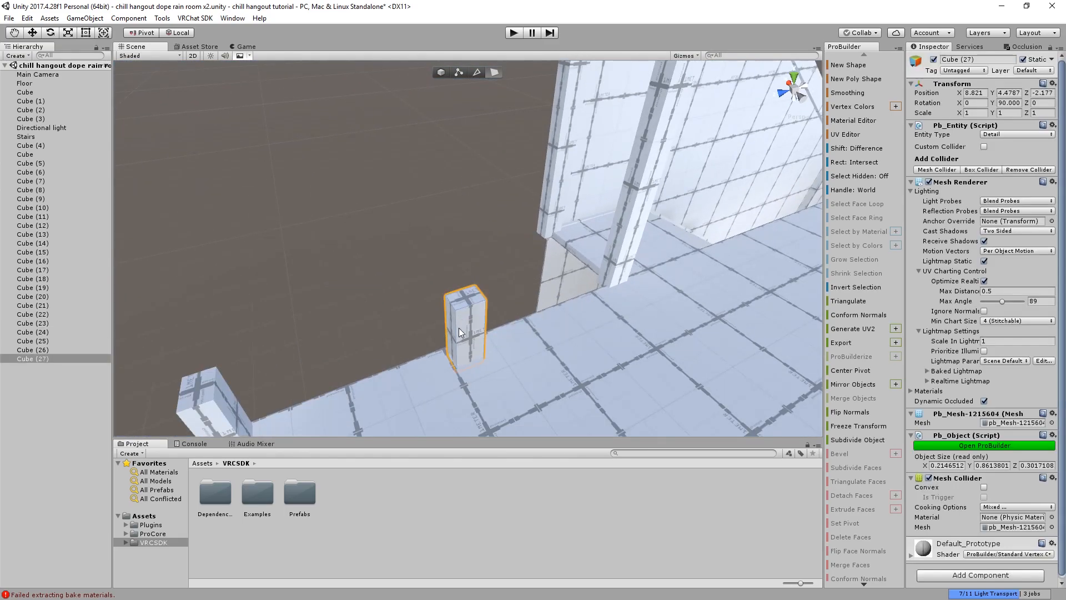
left_click(437, 77)
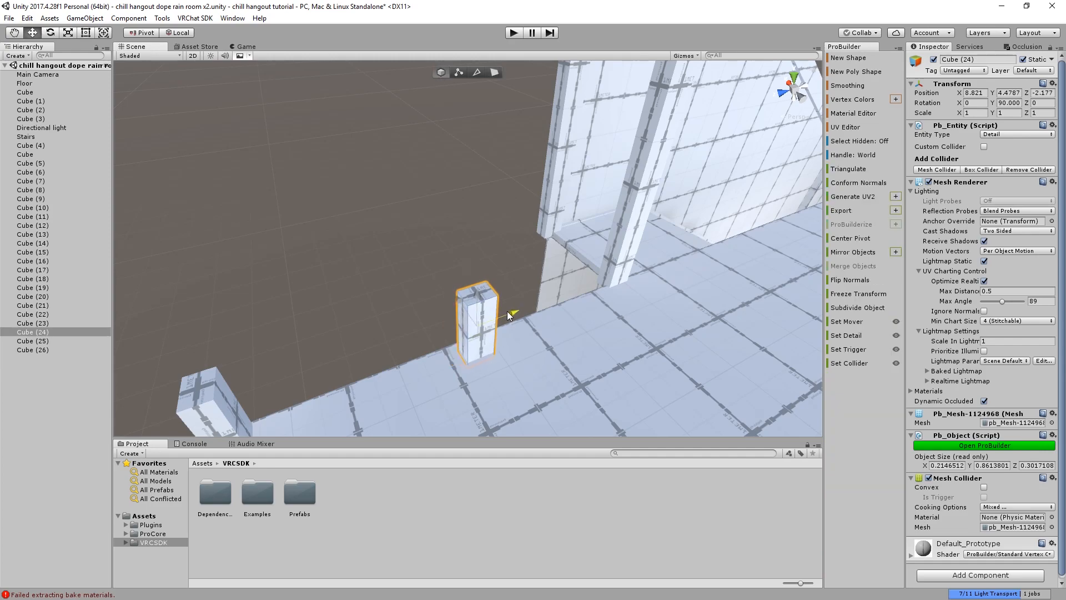
key("ctrl+d")
left_click_drag(496, 316, 688, 267)
scroll(679, 269, "up", 2)
scroll(587, 283, "up", 1)
middle_click_drag(661, 272, 650, 294)
right_click_drag(650, 294, 680, 279)
left_click_drag(617, 229, 615, 228)
right_click_drag(613, 231, 628, 197)
scroll(627, 198, "down", 3)
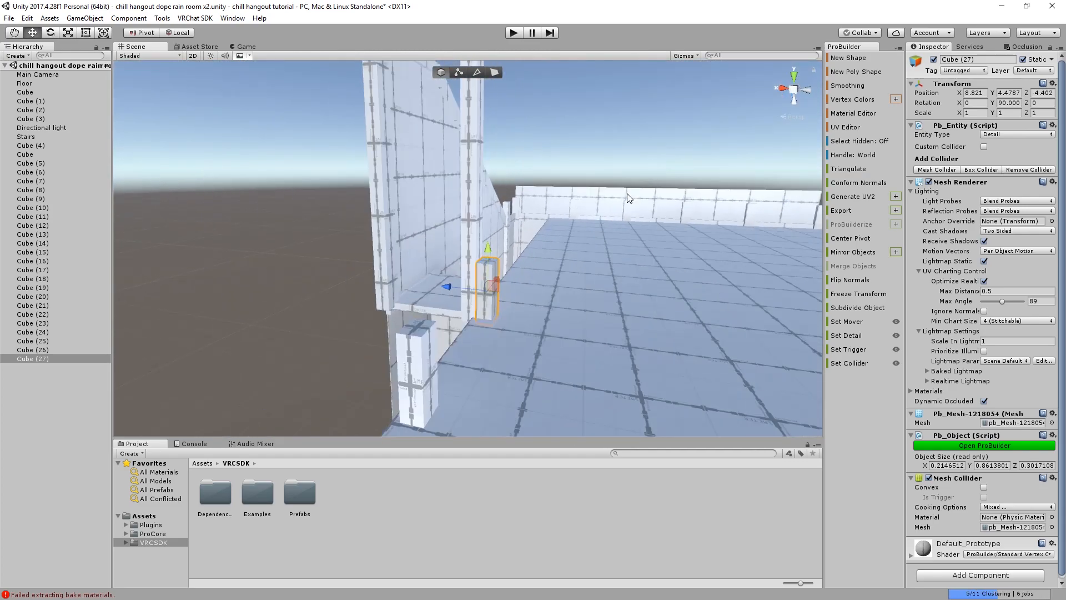
Duplicate the one-metre cube on the ground floor and move the copy up to the stair landing at X 9.2, Y 4
middle_click_drag(627, 198, 466, 192)
right_click_drag(472, 199, 300, 119)
left_click(392, 174)
right_click_drag(392, 174, 422, 186)
left_click(422, 185)
scroll(448, 234, "down", 5)
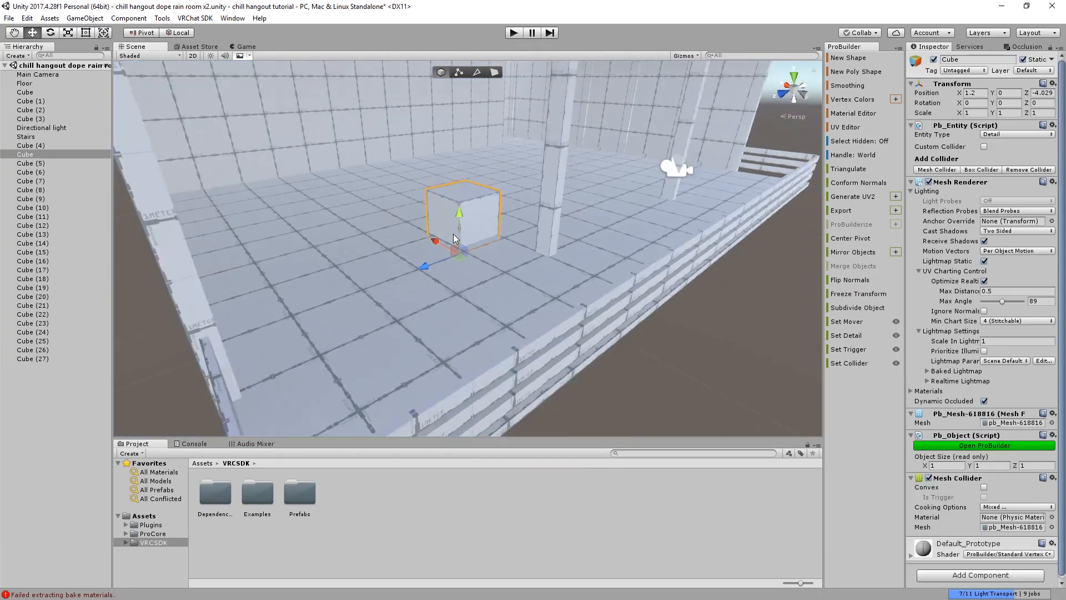
key("ctrl+d")
left_click_drag(449, 222, 527, 161)
scroll(528, 238, "up", 5)
right_click_drag(528, 238, 523, 205)
key("f")
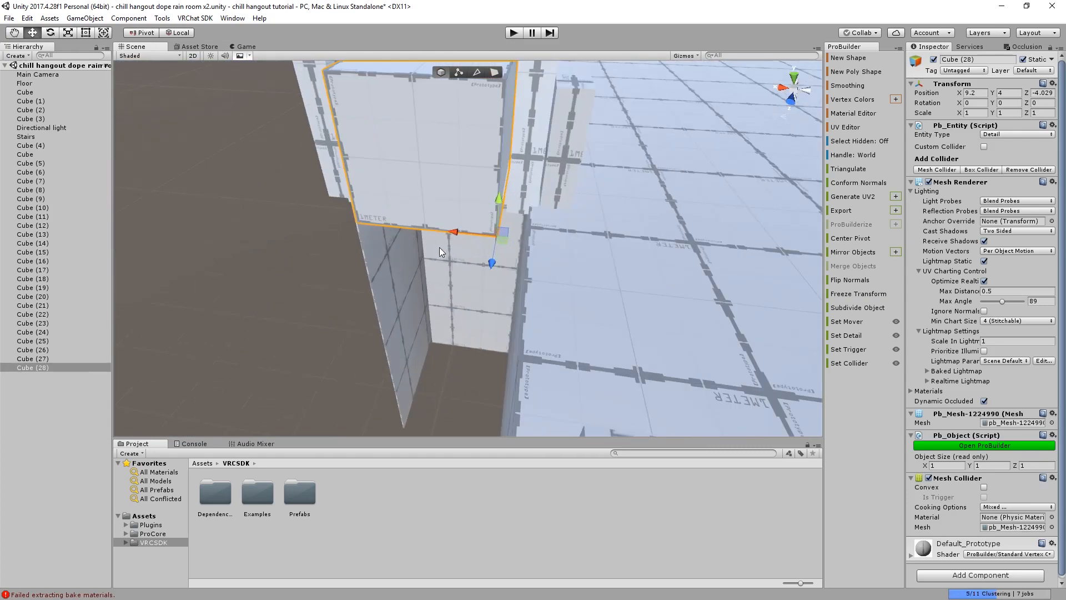
Push in the cube copy's outer face to make a thin panel about 0.04 m thick
left_click(498, 72)
right_click_drag(494, 150, 459, 214)
left_click(459, 215)
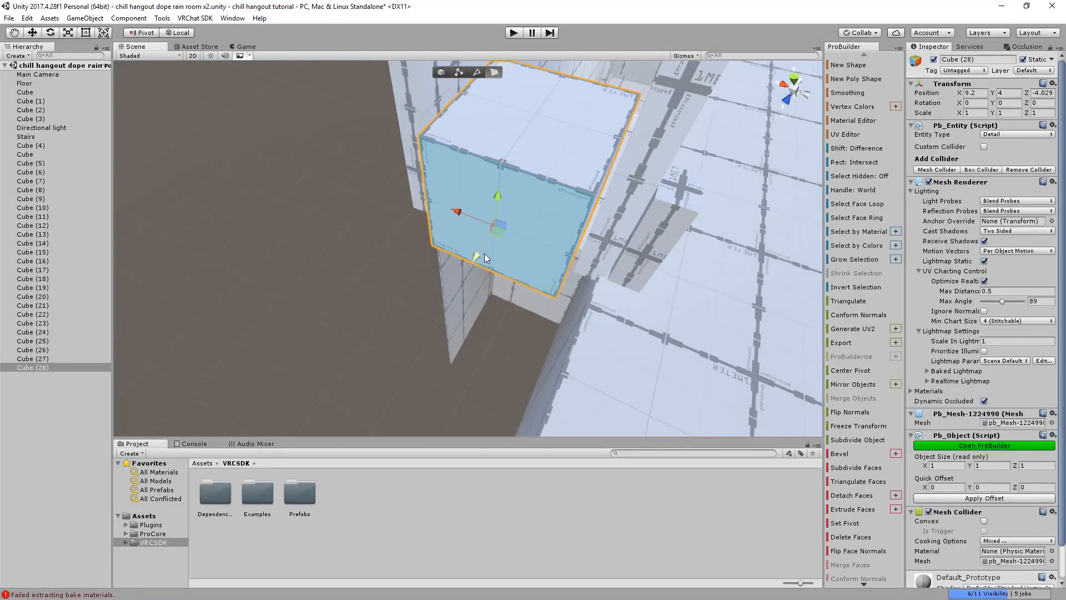
left_click_drag(481, 253, 527, 167)
Center the thin panel's pivot and move the panel between the two tall posts at the landing's outer edge
left_click(440, 72)
left_click_drag(541, 334, 489, 371)
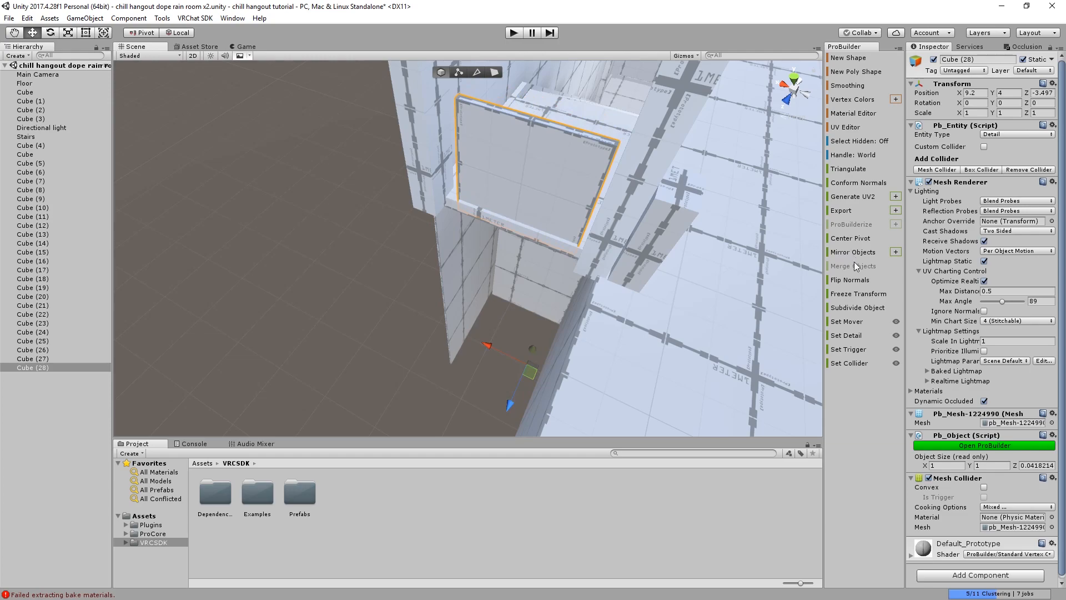
left_click(848, 238)
left_click_drag(511, 208, 514, 209)
left_click_drag(486, 175, 466, 168)
scroll(504, 189, "up", 3)
middle_click_drag(504, 189, 481, 201)
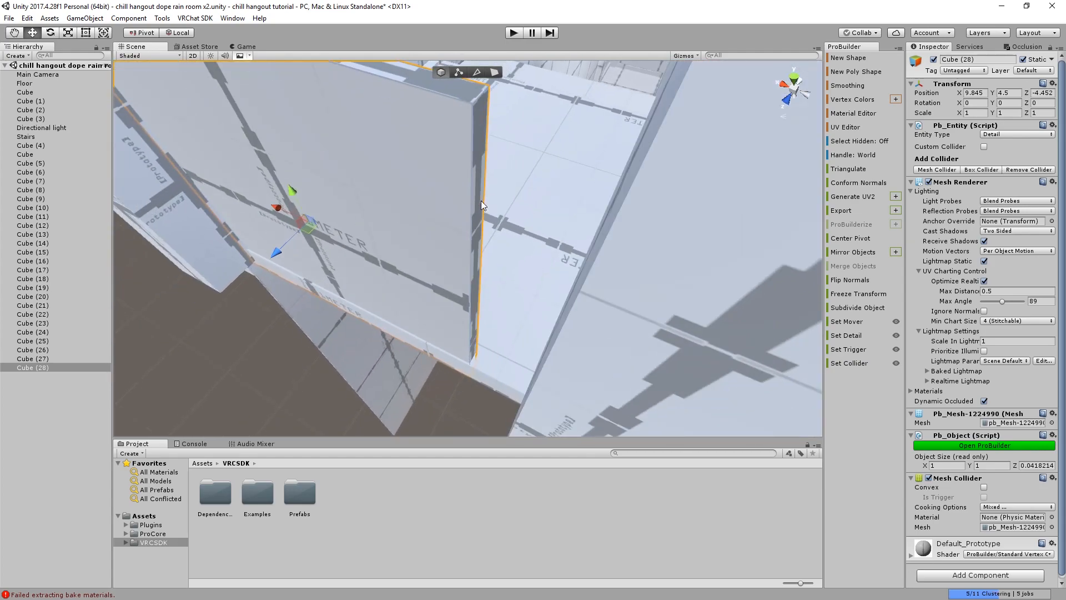
Push the panel's inner face closer to its outer face, thinning the panel to about 0.007 m
left_click(493, 73)
left_click(479, 234)
right_click_drag(472, 221, 353, 199)
left_click(353, 200)
mouse_move(332, 243)
left_mouse_down()
mouse_move(322, 241)
mouse_move(335, 243)
left_mouse_up()
left_click(441, 72)
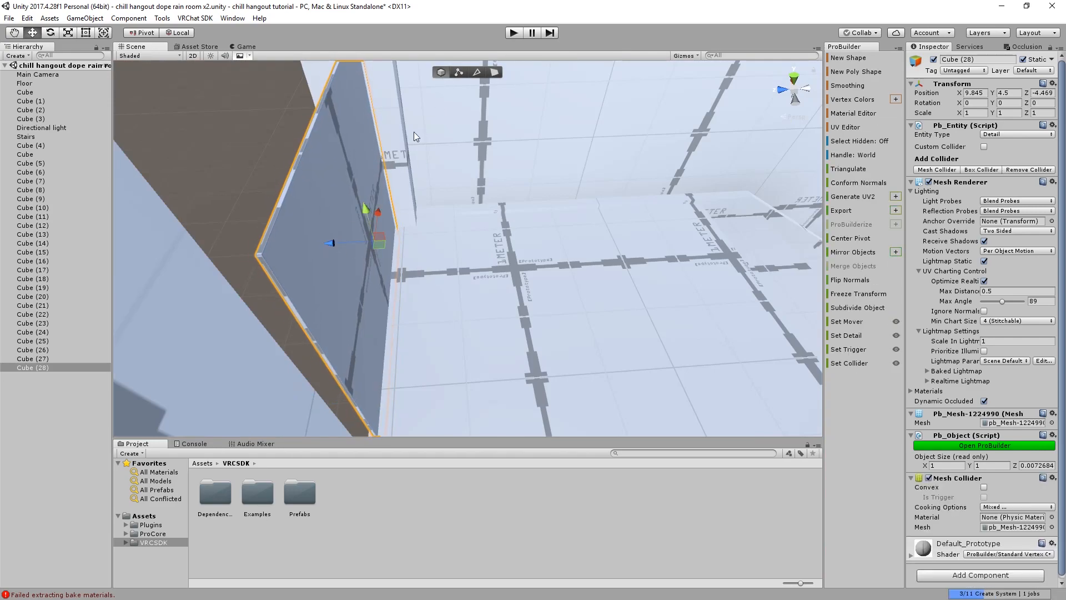
Stretch the thin panel's edge faces to fill the opening between the two tall posts up to the trim
left_click(494, 72)
left_click(285, 294)
right_click_drag(284, 294, 294, 327)
left_click_drag(352, 305, 350, 327)
middle_click_drag(351, 326, 517, 303)
right_click_drag(517, 304, 572, 278)
middle_click_drag(572, 278, 591, 286)
left_click_drag(491, 311, 504, 314)
mouse_move(447, 237)
right_mouse_down()
mouse_move(436, 232)
mouse_move(462, 216)
mouse_move(464, 245)
right_mouse_up()
left_click_drag(475, 258, 471, 166)
left_click(432, 143)
scroll(436, 145, "up", 5)
right_click_drag(436, 144, 304, 156)
left_click(304, 156)
right_click_drag(425, 200, 467, 312)
Extrude the side face of the top trim section between the two tall posts to adjust its depth
left_click(545, 318)
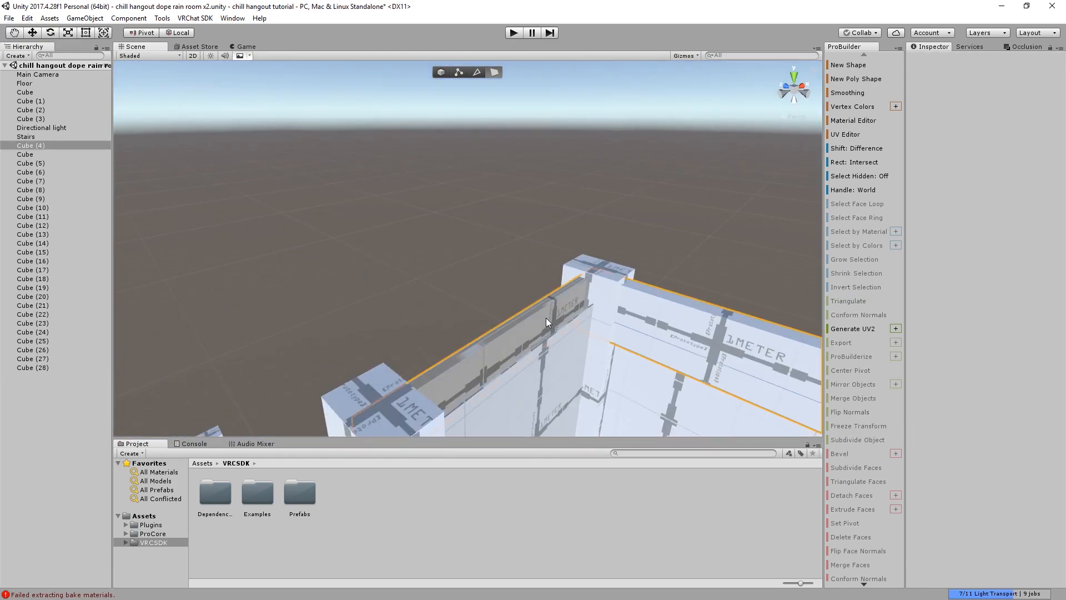
left_click(528, 339)
right_click_drag(528, 339, 530, 344)
left_click_drag(475, 319, 501, 304, "shift")
left_click(501, 304)
scroll(571, 309, "down", 5)
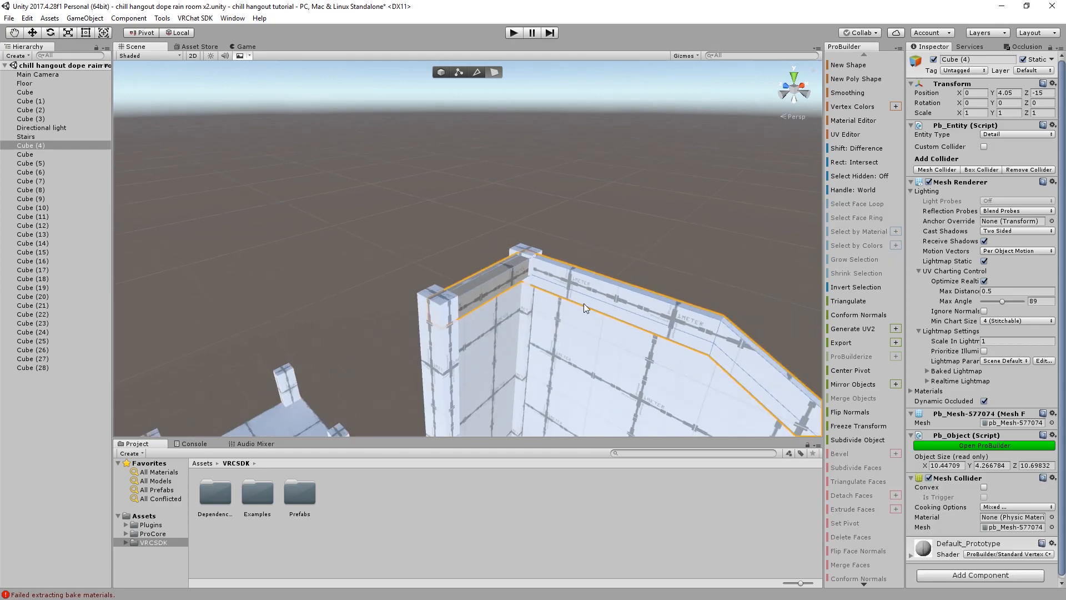
left_click(603, 234)
scroll(570, 252, "up", 6)
scroll(571, 251, "down", 4)
right_click_drag(571, 253, 541, 218)
middle_click_drag(541, 218, 630, 243)
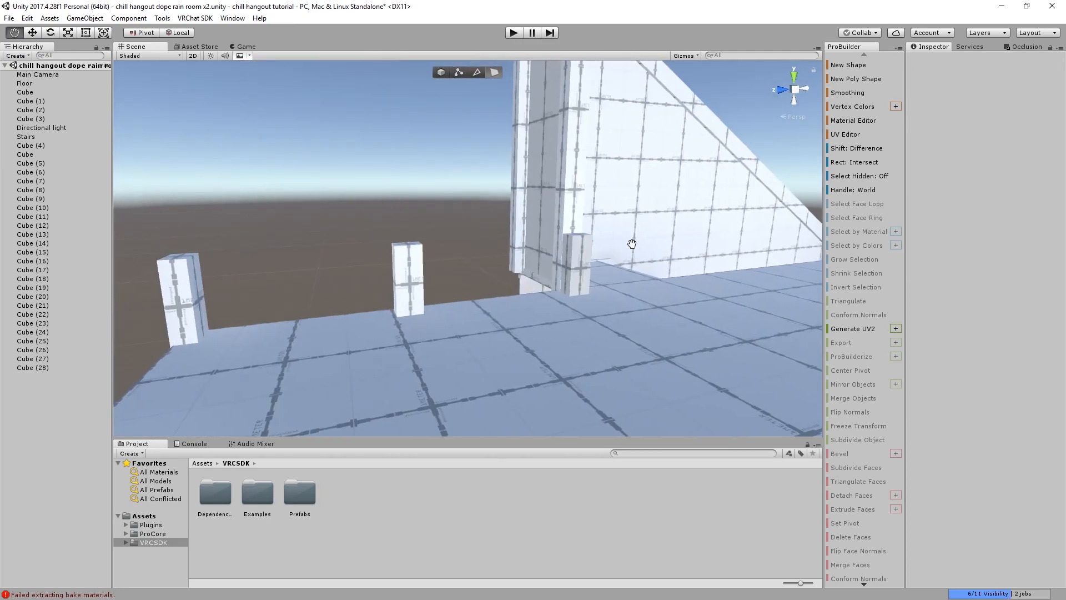
Extrude the end faces of the wall trim below the framed panel slightly outward at the stair landing
right_click_drag(631, 243, 666, 219)
middle_click_drag(666, 218, 619, 259)
scroll(618, 259, "down", 3)
right_click_drag(618, 258, 487, 280)
scroll(493, 295, "up", 8)
scroll(308, 310, "up", 8)
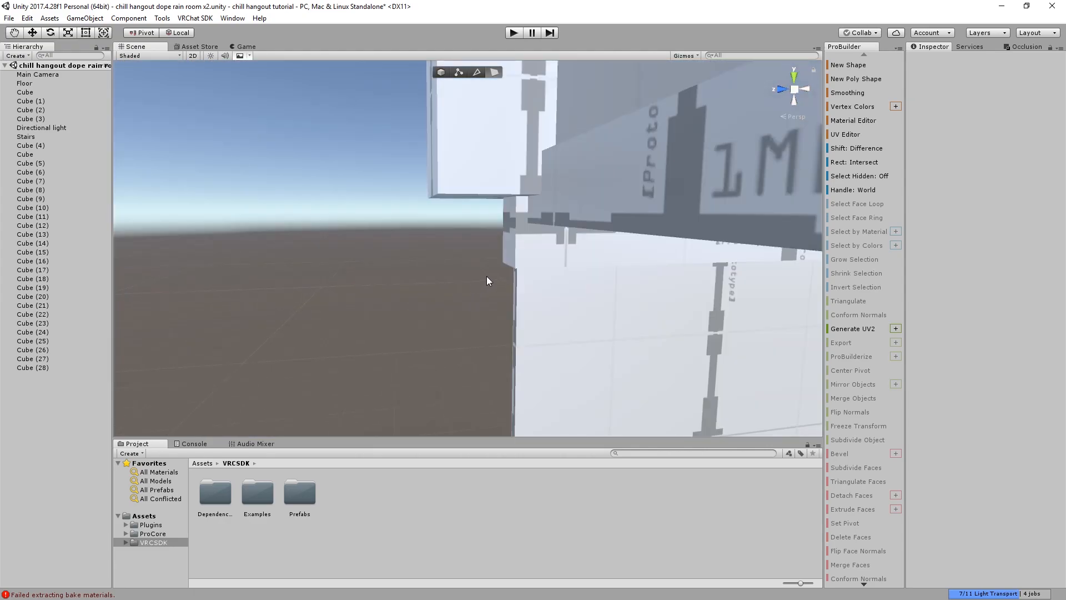
left_click(513, 242)
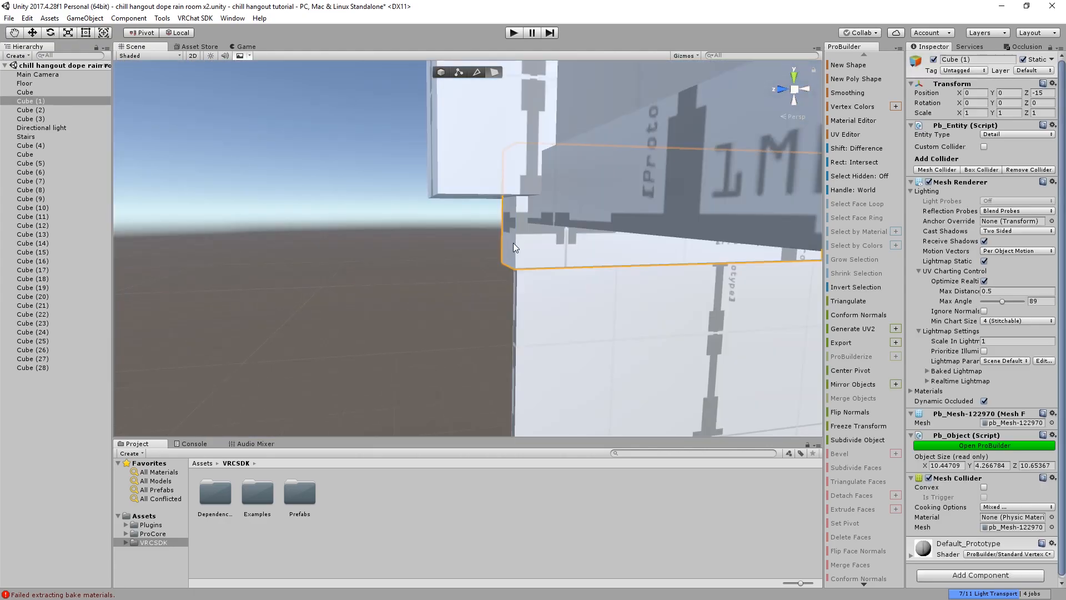
left_click(510, 232)
left_click_drag(475, 201, 462, 212, "shift")
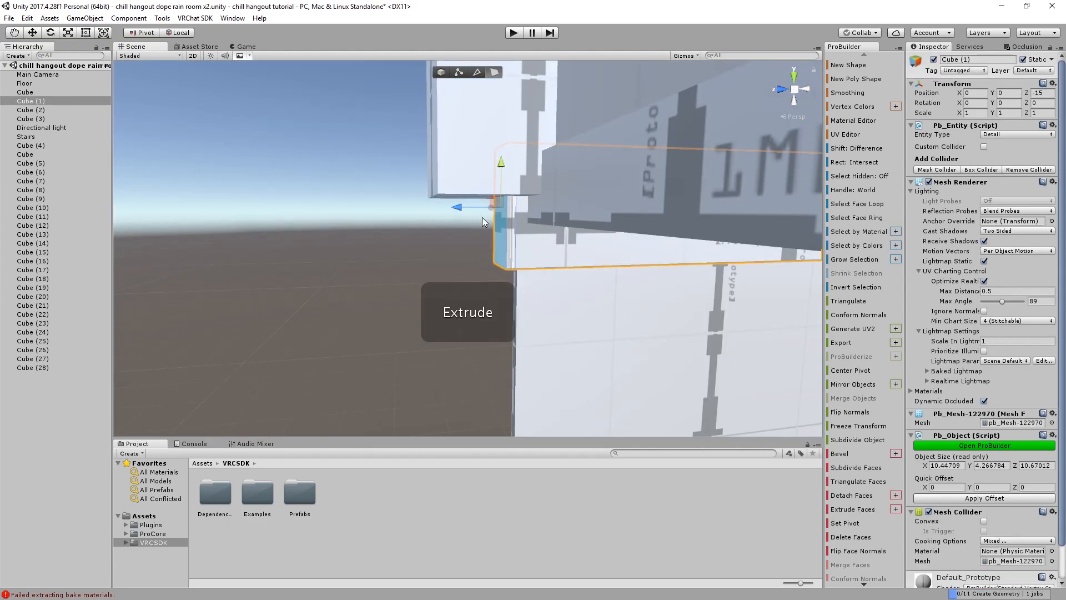
right_click_drag(511, 228, 540, 258)
left_click_drag(458, 216, 491, 251, "shift")
Select the neighbouring face of the extruded trim and shift it slightly to line up with the tall post
right_click_drag(481, 222, 518, 309)
left_click(477, 268)
left_click_drag(449, 185, 480, 193)
middle_click_drag(492, 186, 474, 205)
right_click_drag(474, 206, 323, 271)
mouse_move(324, 272)
middle_mouse_down()
mouse_move(338, 266)
mouse_move(315, 273)
middle_mouse_up()
Adjust the ledge face of the trim section between the two tall posts
left_click(431, 335)
right_click_drag(432, 336, 558, 350)
middle_click_drag(558, 350, 578, 353)
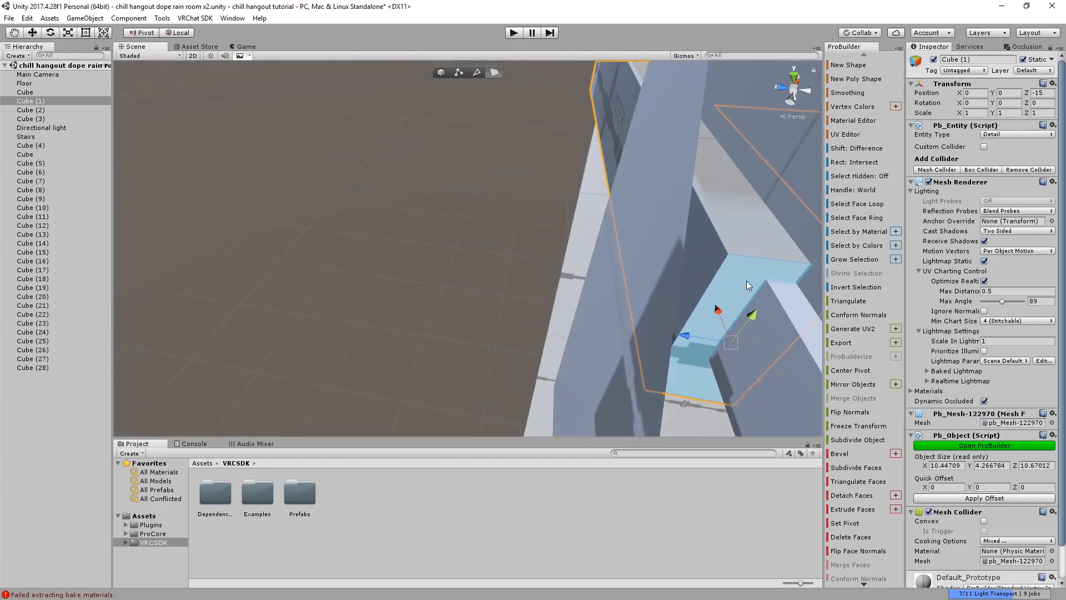
scroll(746, 280, "down", 3)
scroll(724, 285, "up", 2)
right_click_drag(724, 285, 758, 316)
middle_click_drag(759, 317, 621, 302)
right_click_drag(621, 302, 677, 317)
left_click_drag(477, 260, 503, 273)
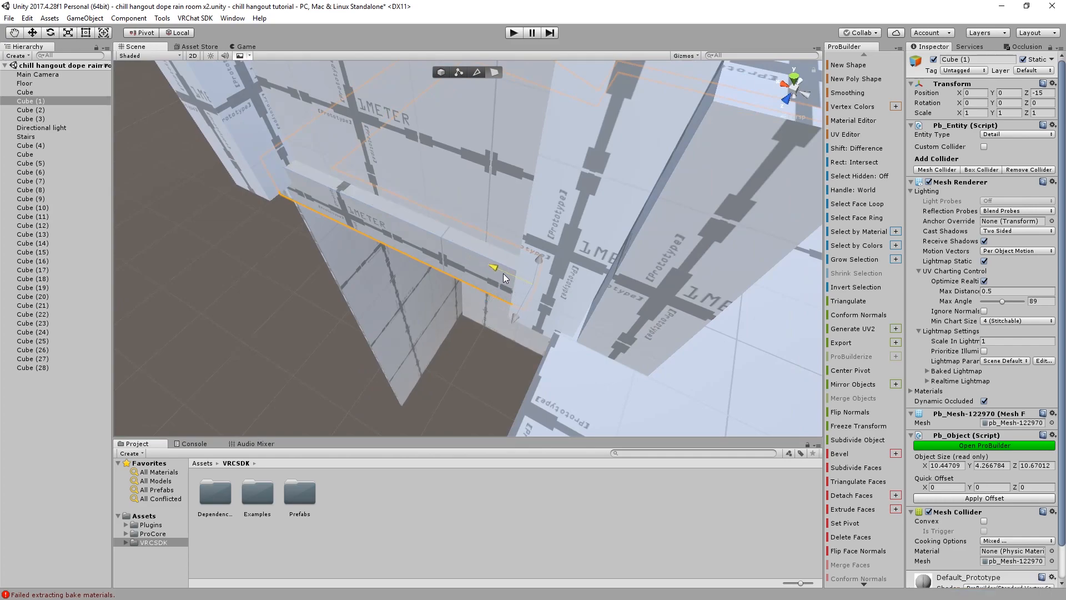
left_click(320, 357)
right_click_drag(328, 355, 454, 343)
middle_click_drag(455, 342, 484, 347)
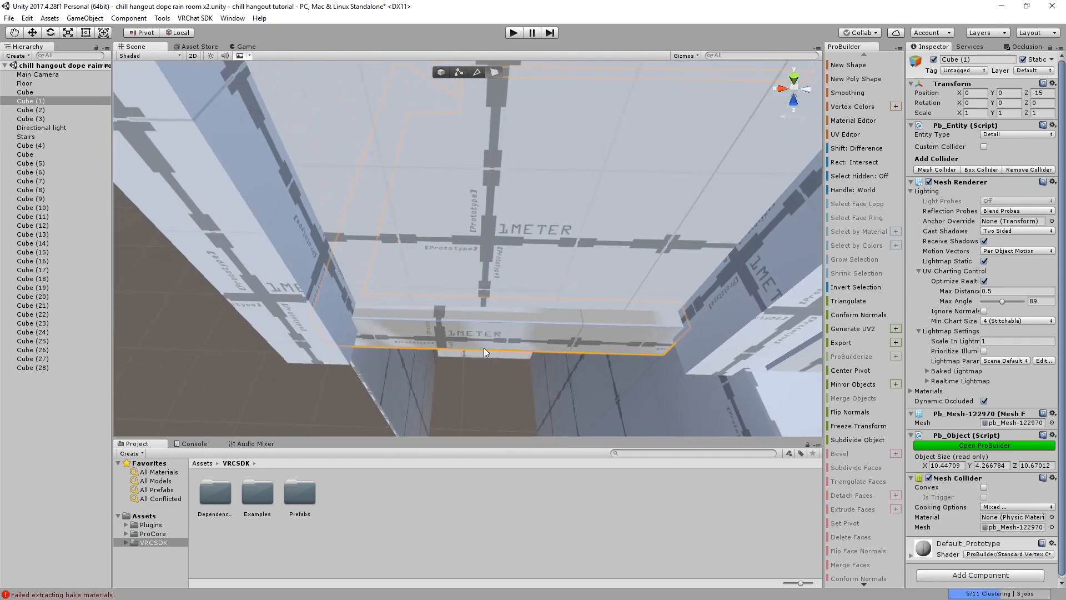
scroll(522, 358, "down", 3)
right_click_drag(511, 370, 314, 203)
left_click(611, 262)
left_click(211, 54)
left_click(211, 55)
middle_click_drag(300, 213, 391, 183)
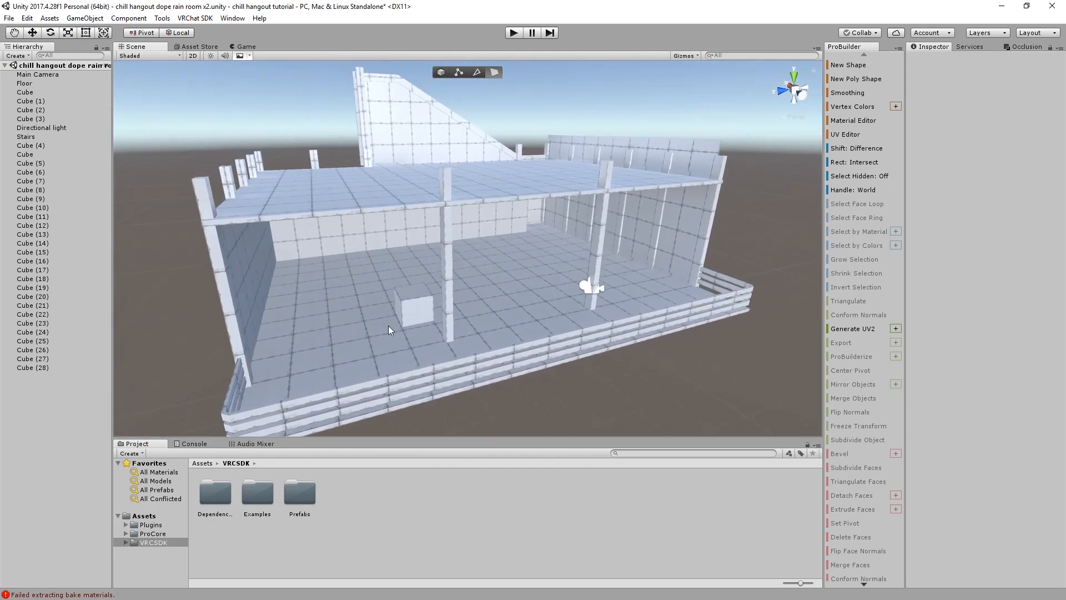
Duplicate the loose cube on the lower floor and raise the copy onto the upper floor at Y 4
left_click(439, 73)
left_click(415, 309)
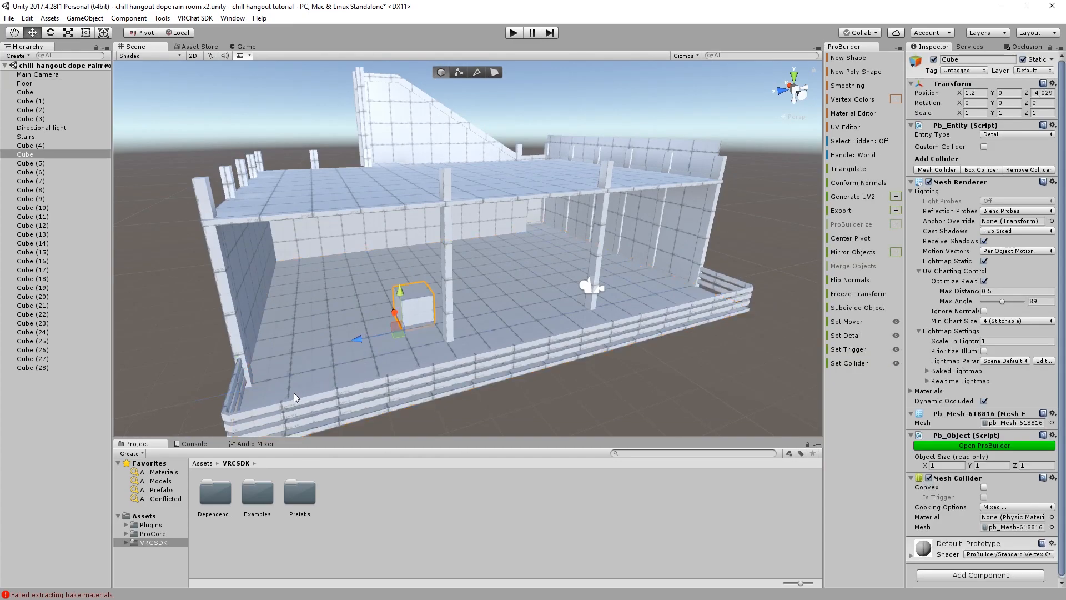
key("ctrl+d")
left_click_drag(399, 292, 377, 179)
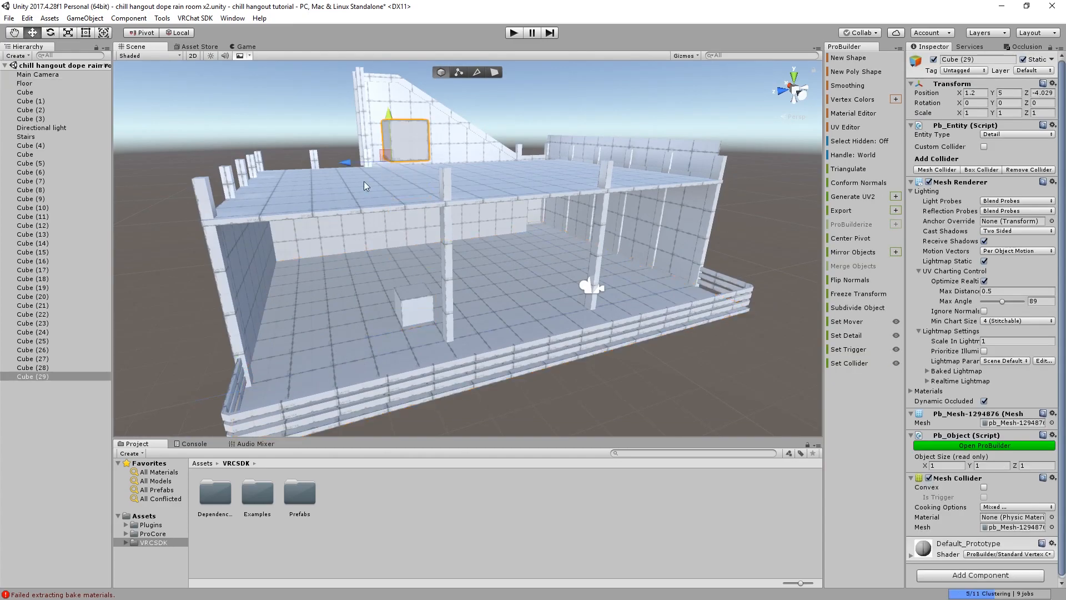
middle_click_drag(409, 127, 506, 273)
scroll(508, 278, "up", 3)
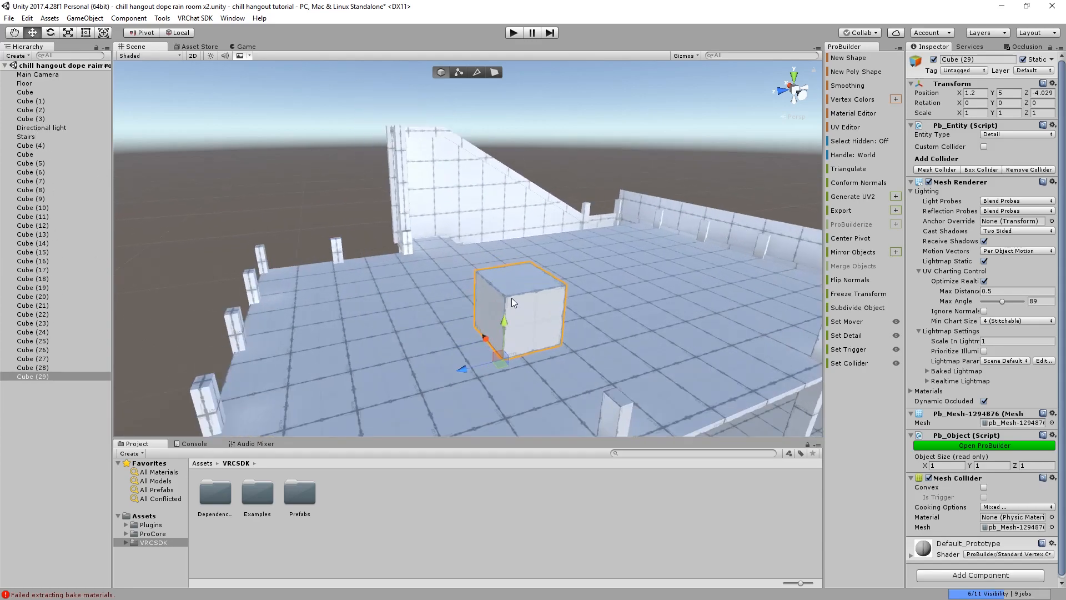
left_click_drag(493, 321, 498, 353)
right_click_drag(498, 353, 459, 294)
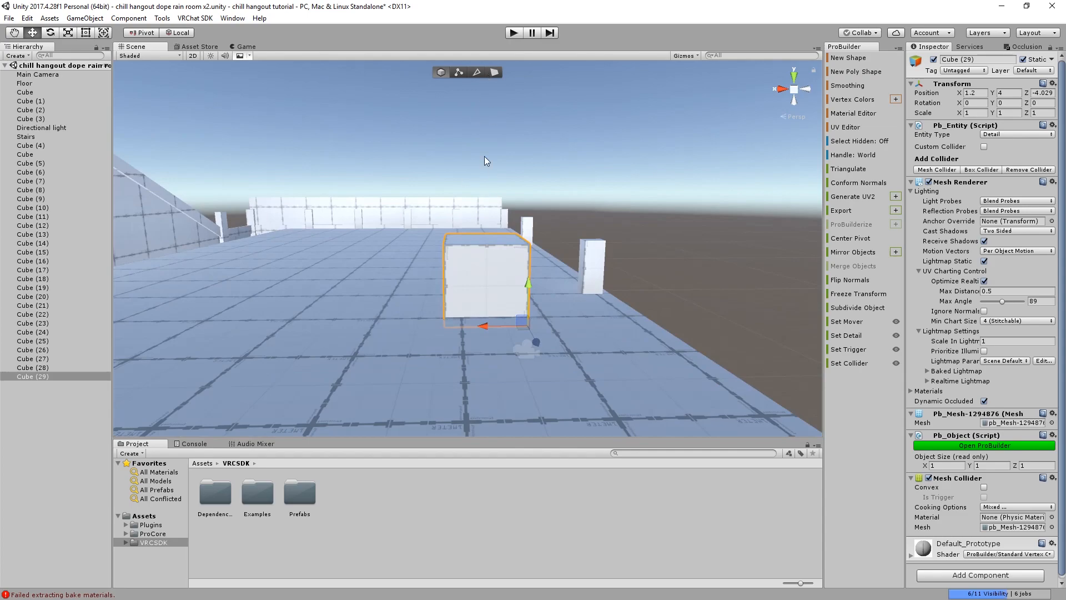
Move the copied cube against the post row at the upper floor's walled edge, at Z -14.03
right_click_drag(489, 169, 421, 214)
middle_click_drag(421, 215, 504, 205)
scroll(504, 206, "down", 5)
left_click_drag(760, 272, 302, 234)
key("f")
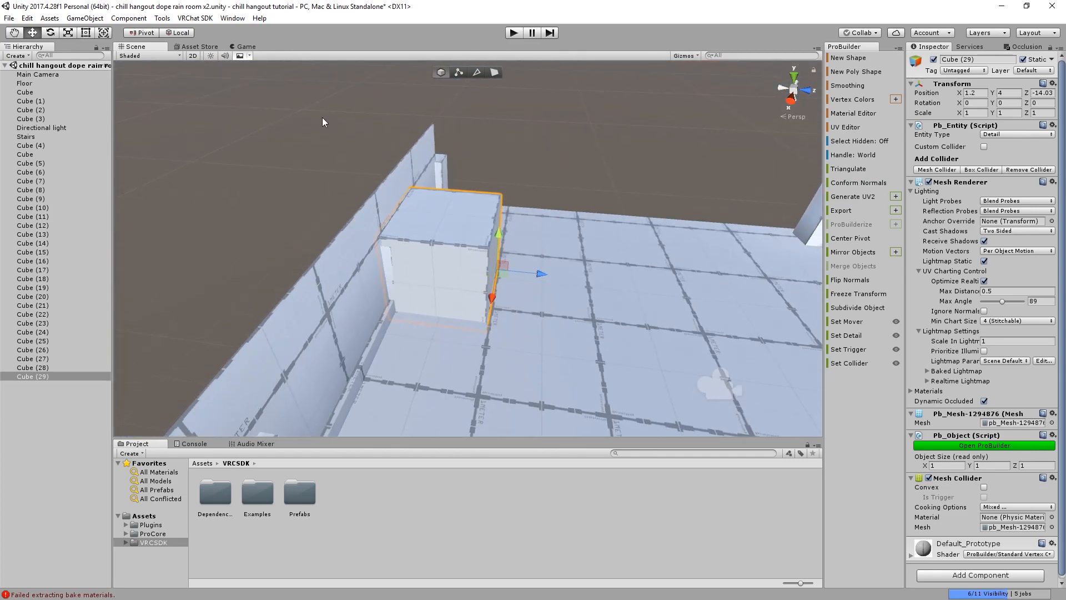
Push the copied cube's side face inward to make a thin panel about 0.033 m thick
left_click(494, 75)
middle_click_drag(452, 171, 366, 182)
left_click(245, 251)
middle_click_drag(247, 272, 341, 276)
left_click_drag(552, 297, 478, 289)
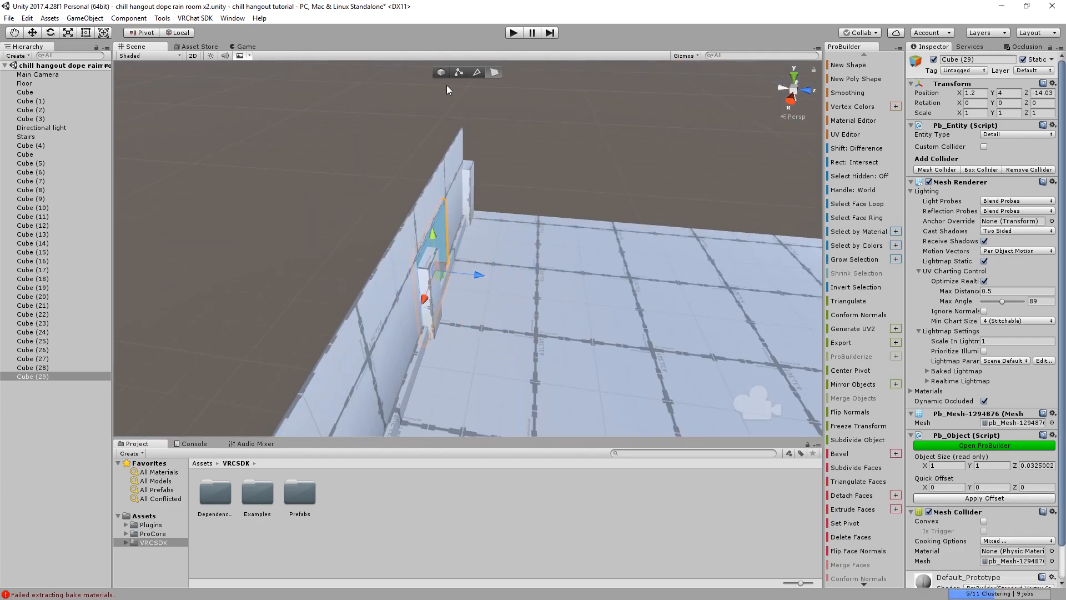
Raise the thin panel's top face to a height of about 1.39 m, keeping the panel at Z -14.03
key("g")
mouse_move(572, 286)
left_mouse_down()
mouse_move(593, 298)
mouse_move(580, 293)
left_mouse_up()
scroll(437, 222, "up", 4)
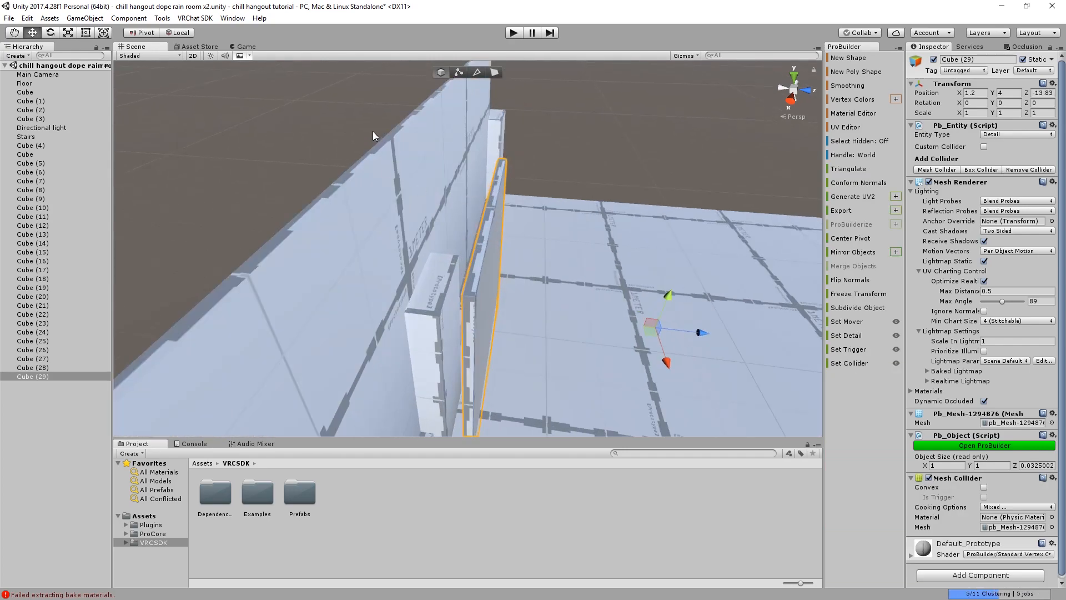
left_click(494, 74)
left_click(491, 199)
left_click_drag(491, 199, 487, 101)
left_click(442, 72)
left_click_drag(701, 327, 534, 136)
Push the panel's side face inward to reduce its thickness to about 0.026 m
left_click(494, 74)
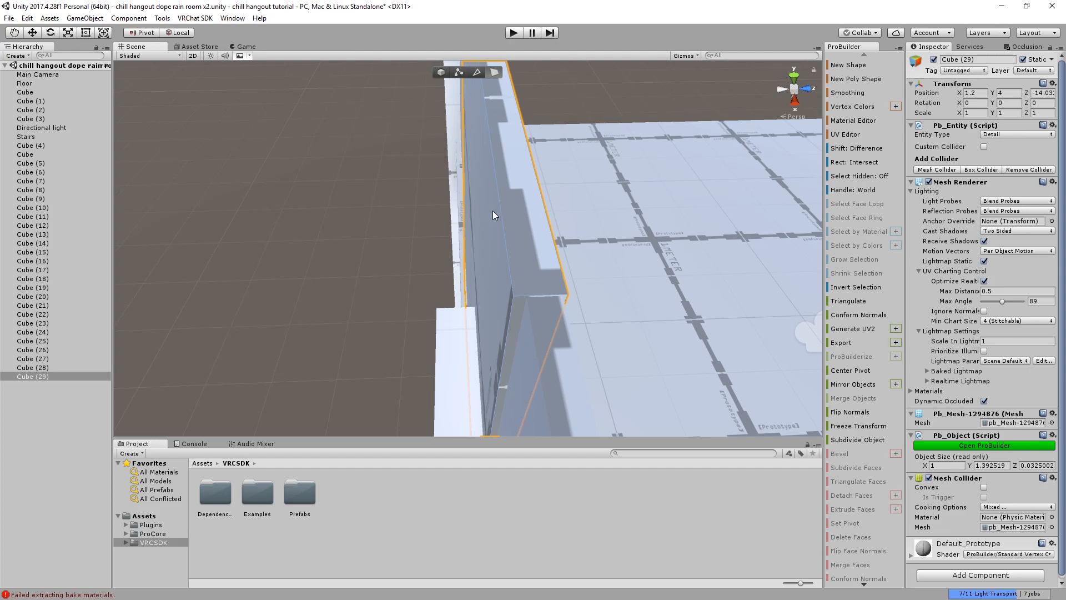
left_click(493, 216)
left_click_drag(501, 290, 502, 283)
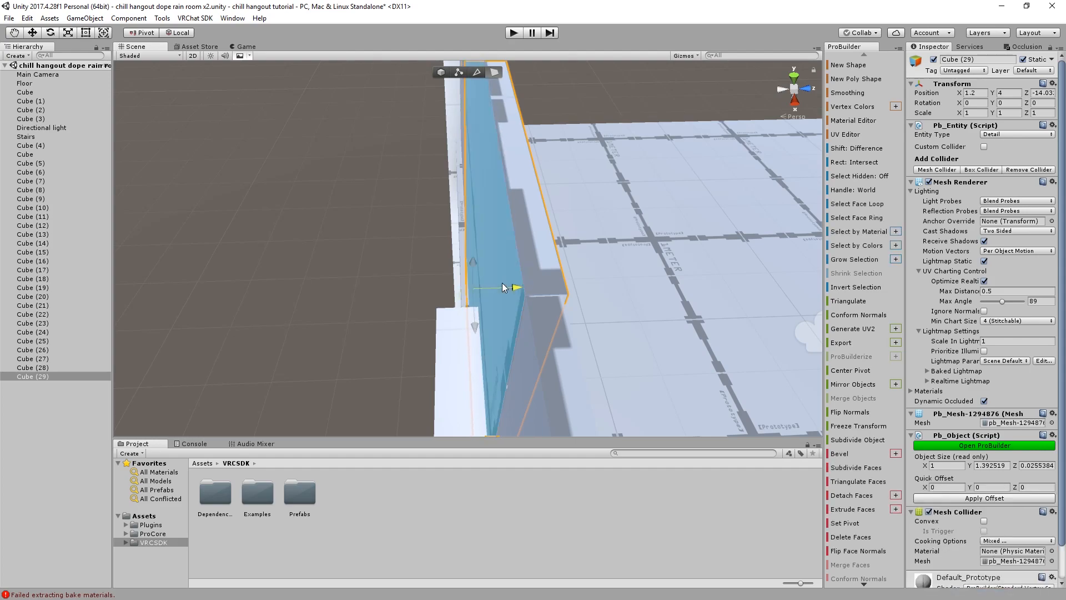
Move the thin panel clear of the post row and center its pivot
left_click(440, 72)
left_click_drag(690, 286, 833, 271)
middle_click_drag(750, 281, 613, 247)
left_click(850, 239)
scroll(639, 194, "down", 5)
left_click_drag(639, 194, 358, 315, "alt")
scroll(505, 198, "down", 3)
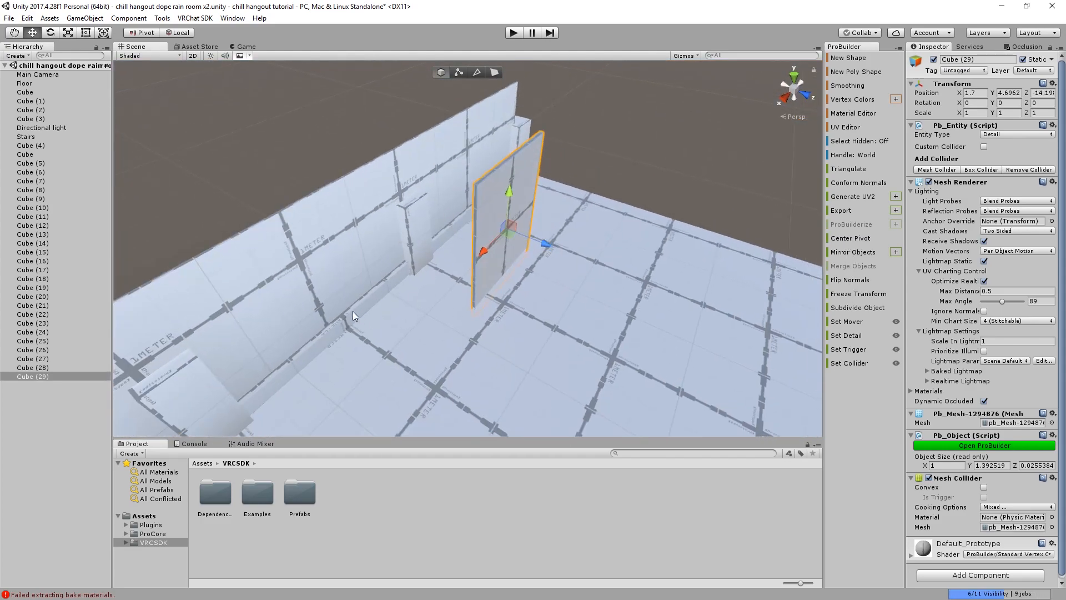
Rotate the thin panel to 90 degrees about the Y axis
key("e")
left_click_drag(496, 260, 387, 598, "ctrl")
left_click_drag(528, 148, 395, 120, "alt")
Raise the panel's bottom face to the upper floor's surface, reducing its height to about 1.29 m
left_click(494, 73)
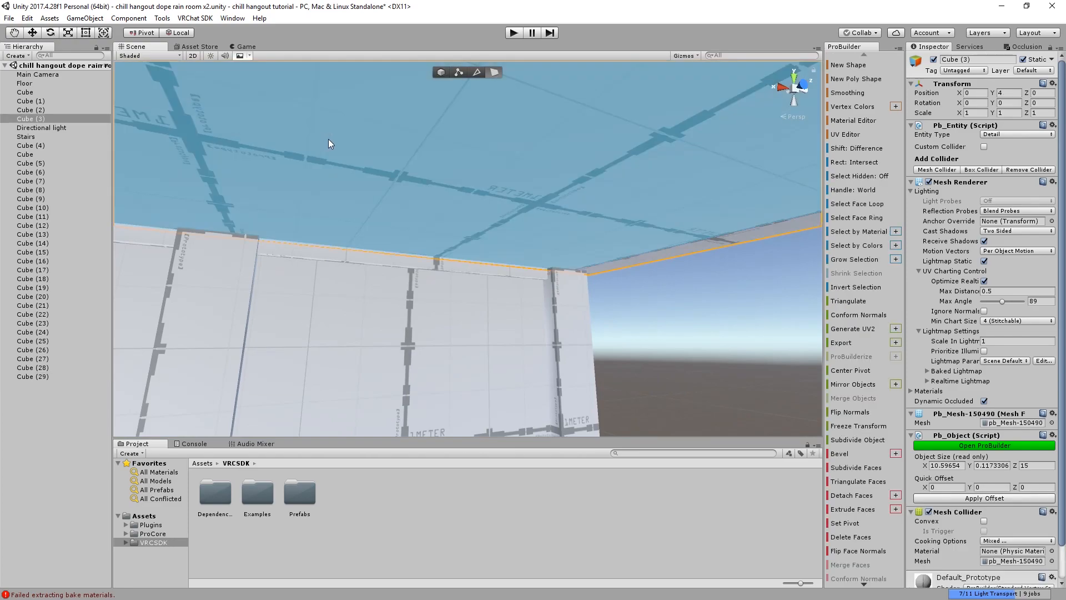
left_click(332, 141)
left_click_drag(326, 149, 327, 137)
middle_click_drag(425, 105, 482, 276)
right_click_drag(482, 277, 502, 334)
left_click_drag(328, 262, 332, 236)
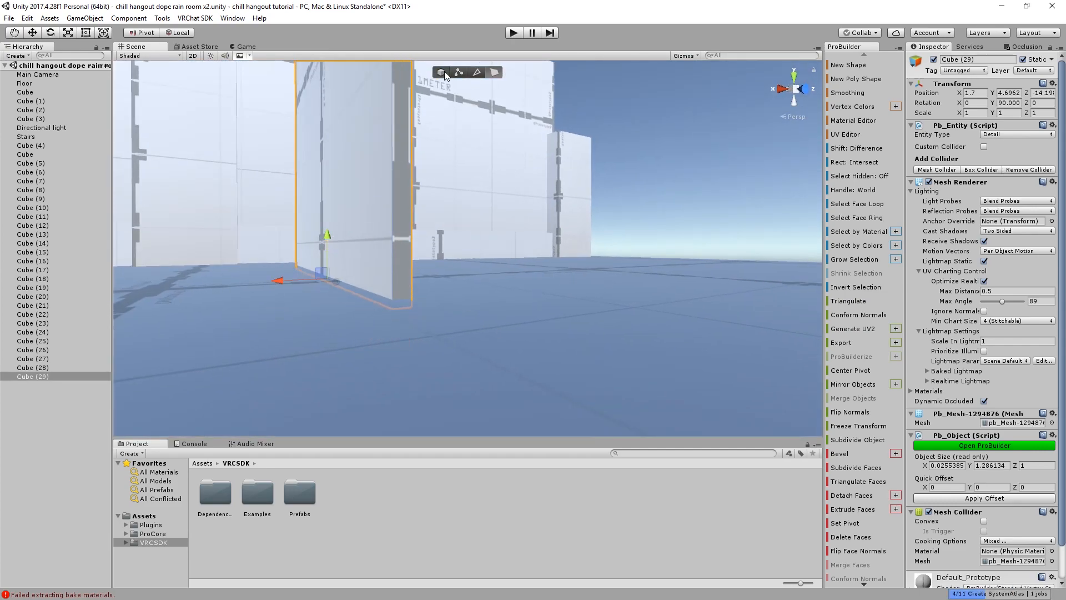
Move the panel to the upper floor's corner, along the post row at X 0.082 and Z about -14.44
left_click(441, 72)
right_click_drag(437, 83, 414, 153)
scroll(413, 153, "down", 4)
middle_click_drag(408, 158, 387, 198)
left_click_drag(385, 195, 535, 177)
right_click_drag(535, 177, 313, 275)
left_click_drag(379, 314, 475, 297)
right_click_drag(475, 298, 610, 330)
middle_click_drag(610, 329, 452, 229)
Stretch the panel's end faces along the full floor edge to a length of about 14.8 m
left_click(494, 73)
scroll(428, 188, "down", 6)
left_click(423, 187)
scroll(421, 187, "up", 4)
right_click_drag(422, 187, 468, 214)
left_click(391, 189)
scroll(468, 213, "down", 8)
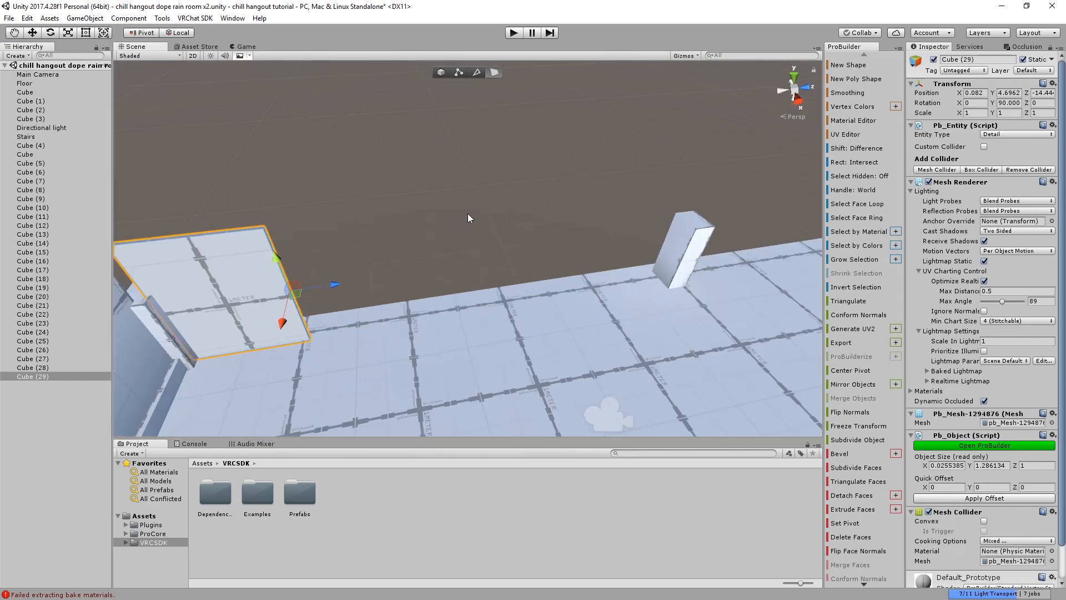
left_click_drag(426, 251, 828, 204)
middle_click_drag(689, 221, 275, 267)
left_click_drag(320, 257, 528, 223)
right_click_drag(527, 223, 461, 179)
scroll(459, 179, "down", 2)
Duplicate the long panel and place the copy, rotated to 0 degrees about Y, beyond the adjacent floor edge at X 14.08, Z 0.56
left_click(441, 72)
scroll(417, 165, "down", 5)
right_click_drag(516, 147, 241, 211)
key("ctrl+d")
key("e")
left_click_drag(269, 219, 453, 207)
key("w")
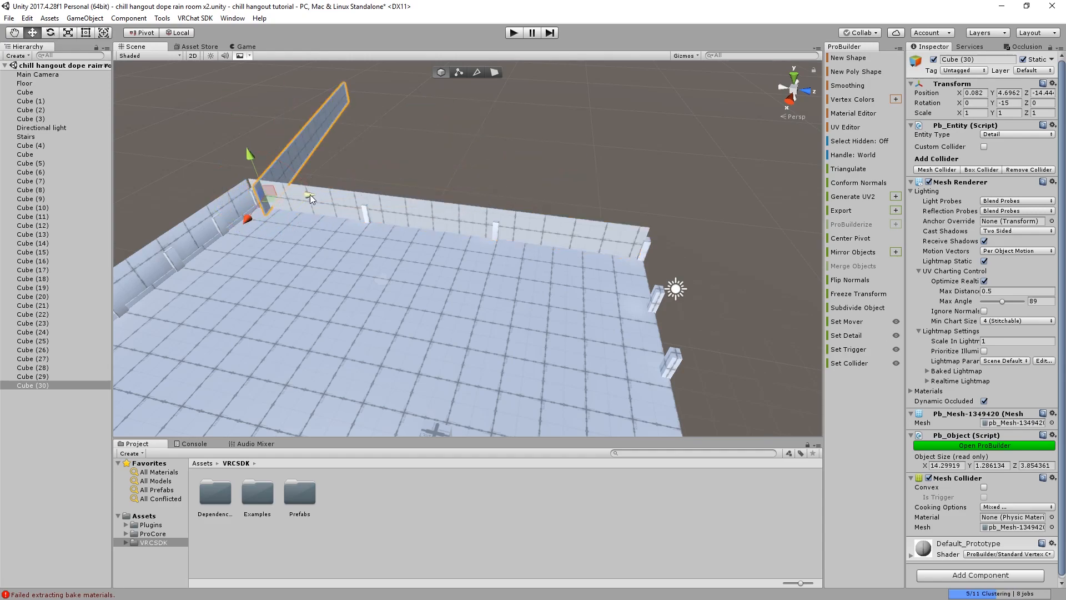
key("e")
left_click_drag(300, 201, 694, 550, "ctrl")
key("w")
right_click_drag(467, 322, 571, 330)
middle_click_drag(571, 331, 451, 191)
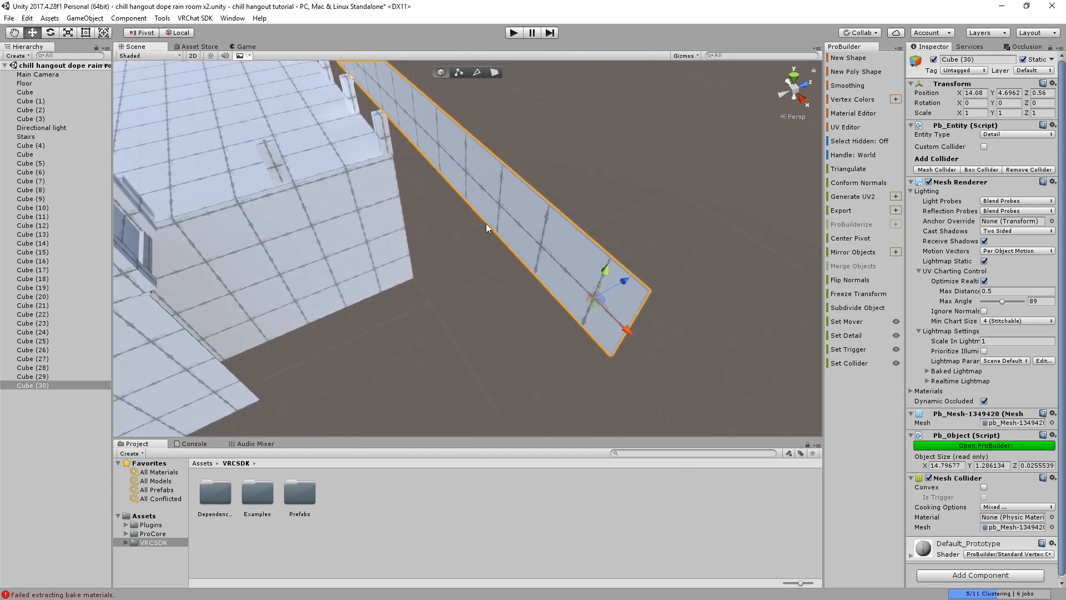
Pull in the copied panel's end face to shorten it to about 6.72 m
left_click_drag(450, 191, 452, 114, "alt")
left_click(493, 72)
scroll(511, 132, "down", 2)
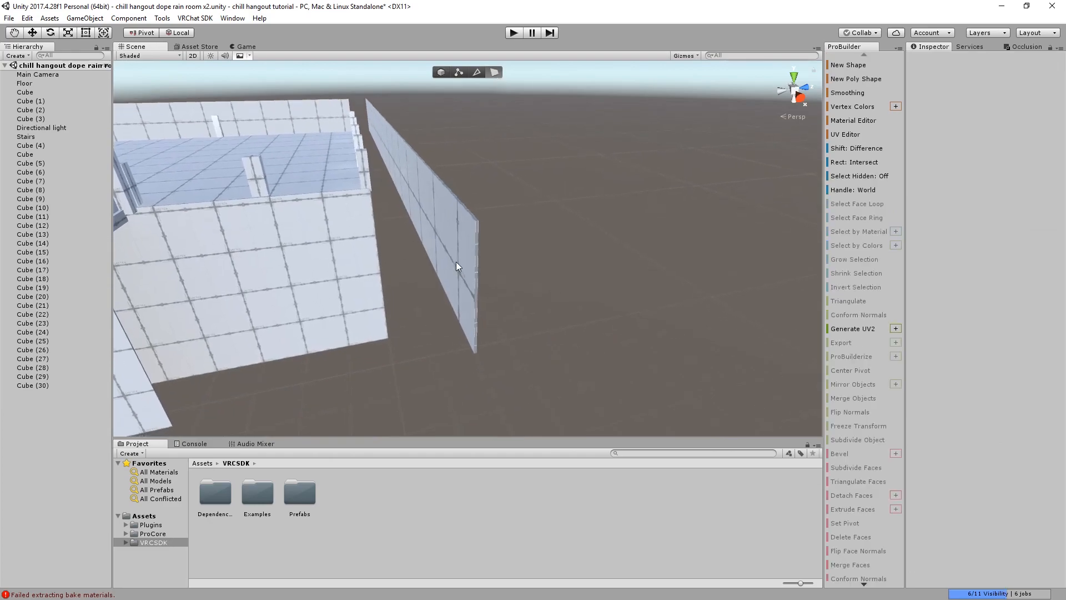
left_click(476, 246)
left_click_drag(488, 311, 393, 156)
key("f")
right_click_drag(424, 425, 465, 396)
right_click_drag(395, 225, 391, 283)
Center the shortened panel's pivot and move it against the posts at X 3.435, Y 4.7494, Z -0.085
left_click(441, 73)
right_click_drag(423, 111, 608, 158)
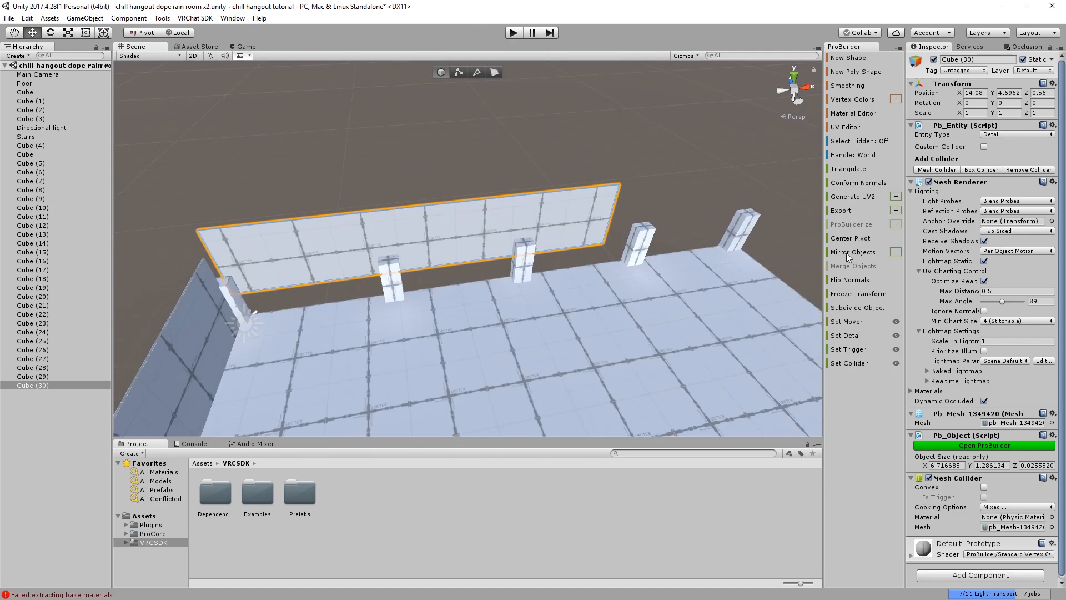
right_click_drag(716, 228, 597, 221)
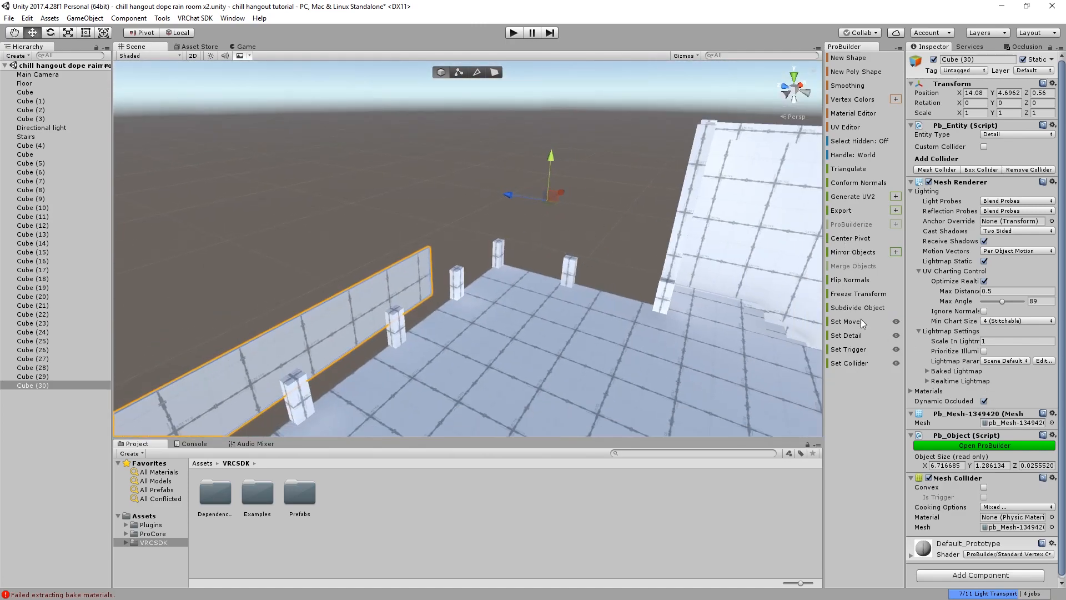
left_click(850, 238)
right_click_drag(489, 239, 503, 203)
middle_click_drag(503, 203, 527, 197)
left_click_drag(517, 201, 551, 203)
left_click_drag(618, 201, 625, 205)
right_click_drag(611, 219, 685, 208)
left_click_drag(679, 195, 687, 193)
right_click_drag(675, 201, 369, 251)
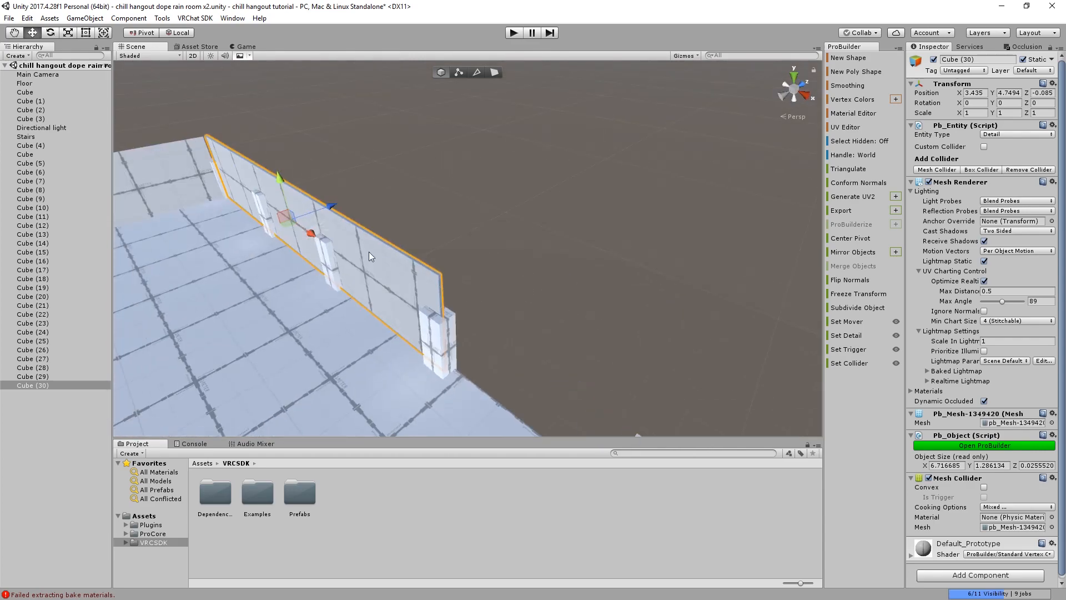
Stretch the panel's end face to the corner post, giving a length of about 8.7 m
left_click(494, 74)
left_click(440, 281)
left_click_drag(462, 347, 590, 417)
right_click_drag(589, 414, 514, 361)
mouse_move(493, 373)
left_mouse_down()
mouse_move(525, 384)
mouse_move(509, 381)
left_mouse_up()
right_click_drag(508, 381, 525, 285)
scroll(522, 284, "down", 3)
left_click(447, 283)
scroll(471, 258, "down", 5)
right_click_drag(470, 258, 303, 253)
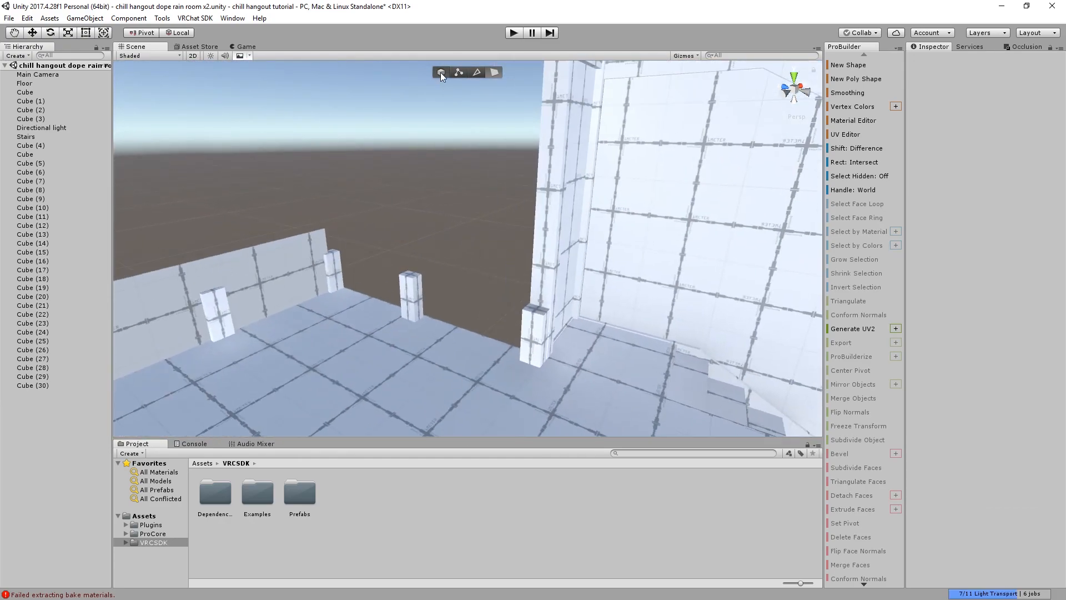
Duplicate the 8.7 m panel, rotate the copy to 90 degrees about Y and move it to the stair-side edge at X 8.83, Z 0.89
left_click(441, 72)
right_click_drag(436, 78, 334, 138)
left_click(337, 140)
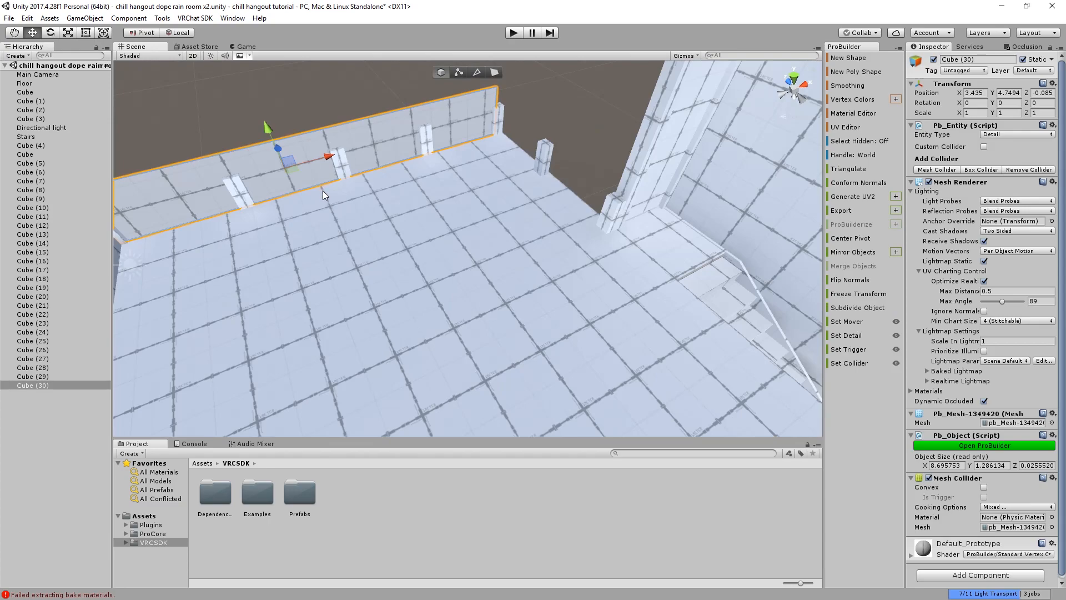
key("ctrl+d")
key("e")
left_click_drag(318, 188, 195, 219, "ctrl")
left_click_drag(329, 161, 722, 174)
right_click_drag(722, 173, 695, 176)
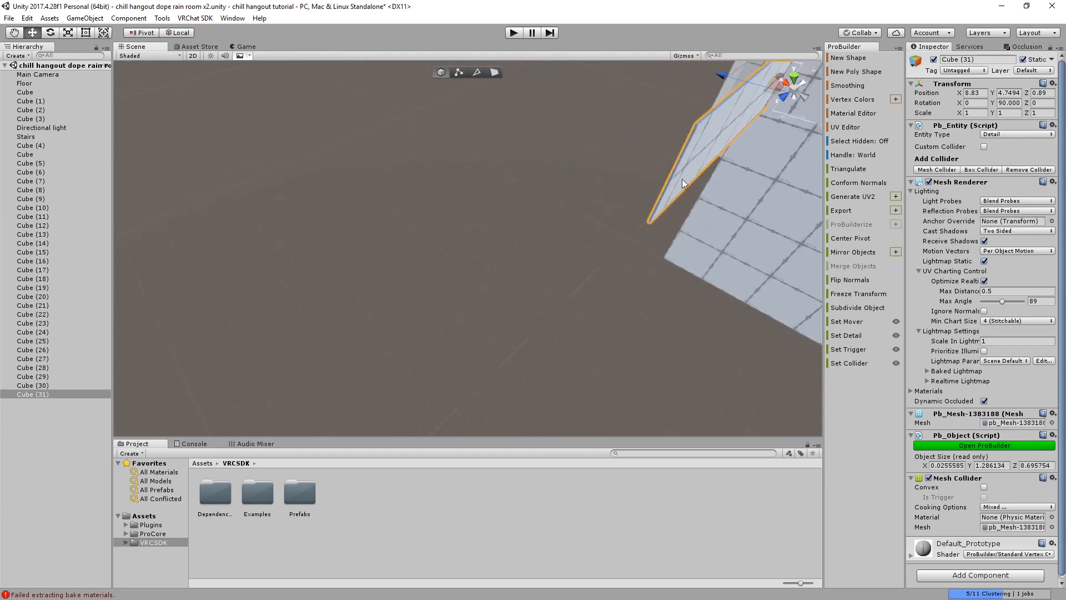
Pull in the stair-side panel's end face to the post by the stairs, giving a length of about 4.33 m
left_click(492, 72)
middle_click_drag(639, 147, 335, 272)
scroll(488, 122, "up", 3)
left_click(489, 148)
scroll(489, 149, "down", 4)
left_click_drag(312, 345, 536, 173)
scroll(537, 155, "up", 4)
right_click_drag(538, 155, 411, 158)
middle_click_drag(411, 158, 444, 321)
right_click_drag(444, 321, 318, 185)
left_click_drag(330, 289, 332, 290)
left_click(482, 193)
scroll(498, 285, "down", 4)
right_click_drag(506, 261, 522, 289)
middle_click_drag(522, 288, 575, 306)
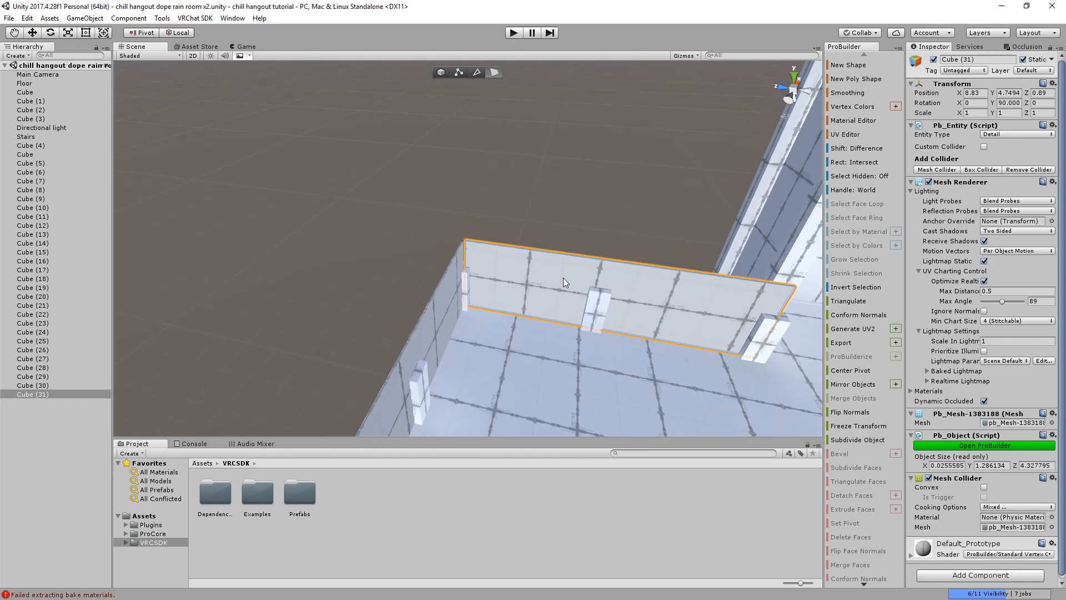
Examine the railing panels around the whole upper floor for edges that still lack one
right_click_drag(498, 211, 560, 194)
scroll(457, 251, "down", 4)
middle_click_drag(399, 265, 360, 227)
middle_click_drag(585, 261, 337, 140)
scroll(338, 141, "down", 4)
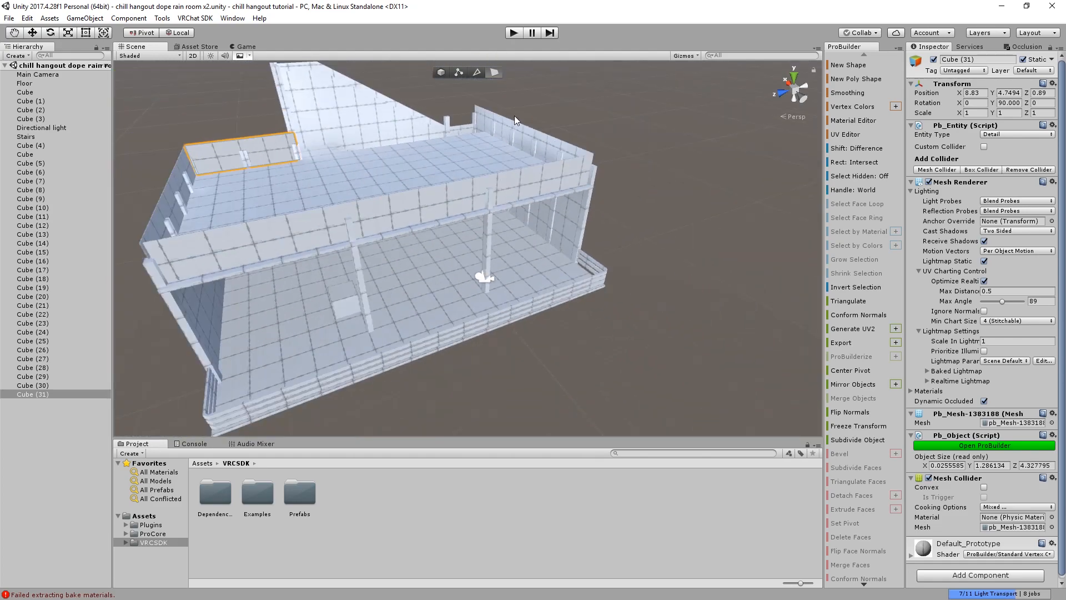
left_click(589, 118)
left_click_drag(590, 116, 448, 193, "alt")
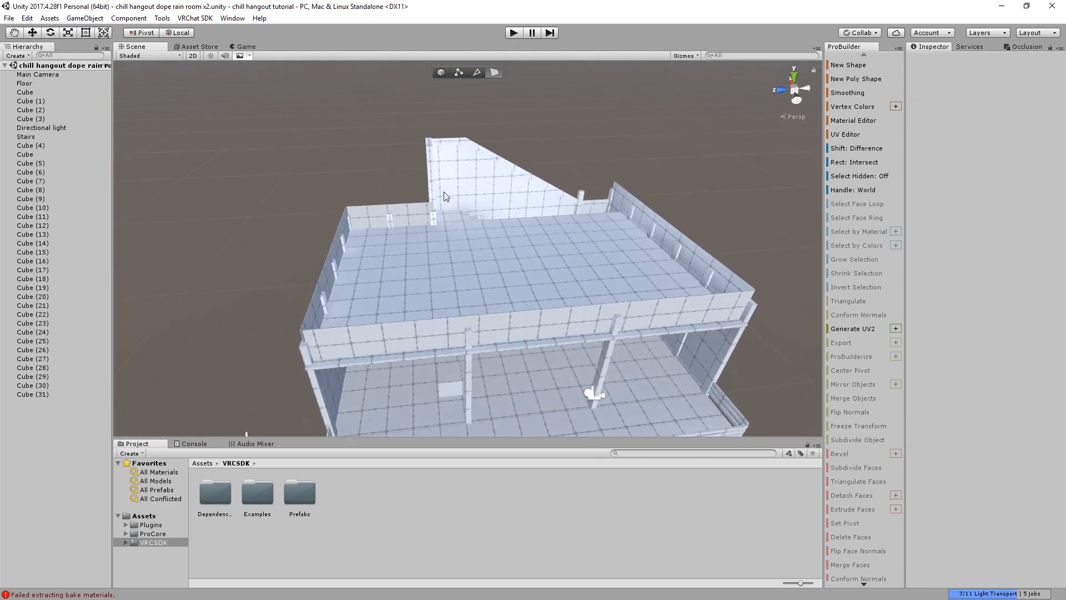
Duplicate the 4.33 m stair-side panel and move the copy to the far side of the stairs at X 10.45, Z -9.65
left_click(440, 71)
scroll(436, 247, "up", 6)
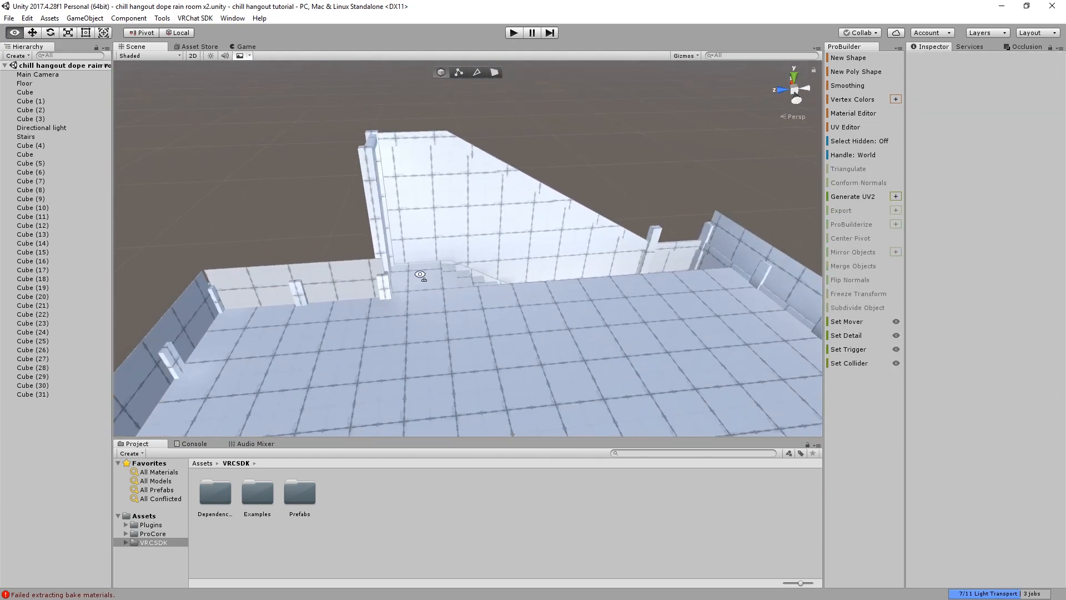
left_click(320, 251)
key("ctrl+d")
left_click_drag(212, 242, 602, 305)
middle_click_drag(603, 304, 489, 312)
scroll(489, 312, "up", 4)
left_click_drag(489, 312, 366, 344, "alt")
middle_click_drag(366, 344, 344, 271)
left_click_drag(281, 232, 346, 236)
right_click_drag(345, 236, 366, 267)
middle_click_drag(367, 267, 252, 300)
right_click_drag(252, 299, 434, 121)
Pull in the copied panel's end face to shorten it to about 1.98 m
left_click(494, 72)
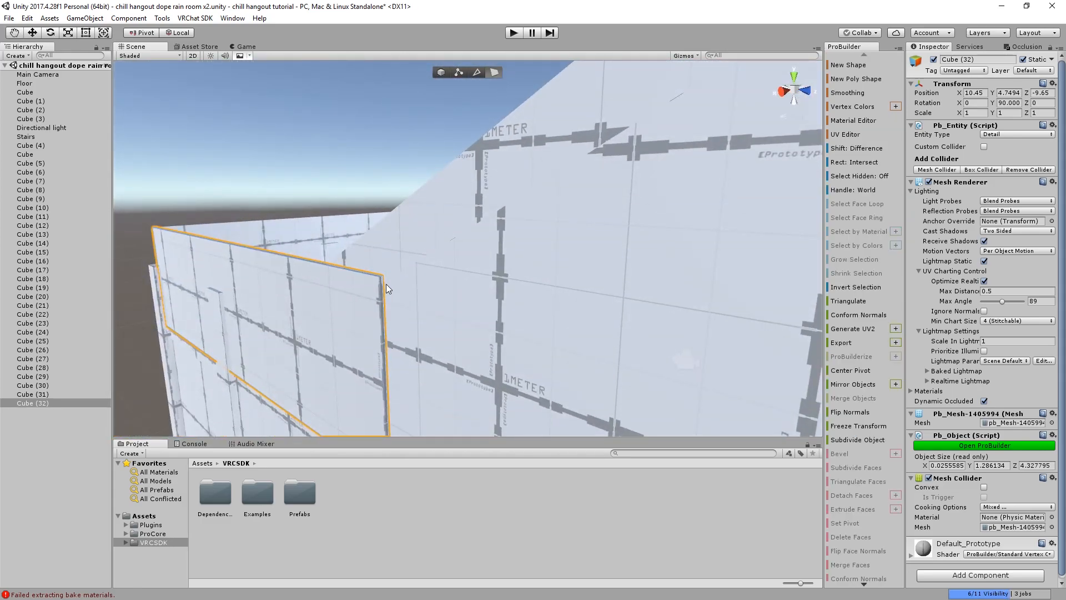
left_click(380, 286)
left_click(379, 285)
left_click(381, 295)
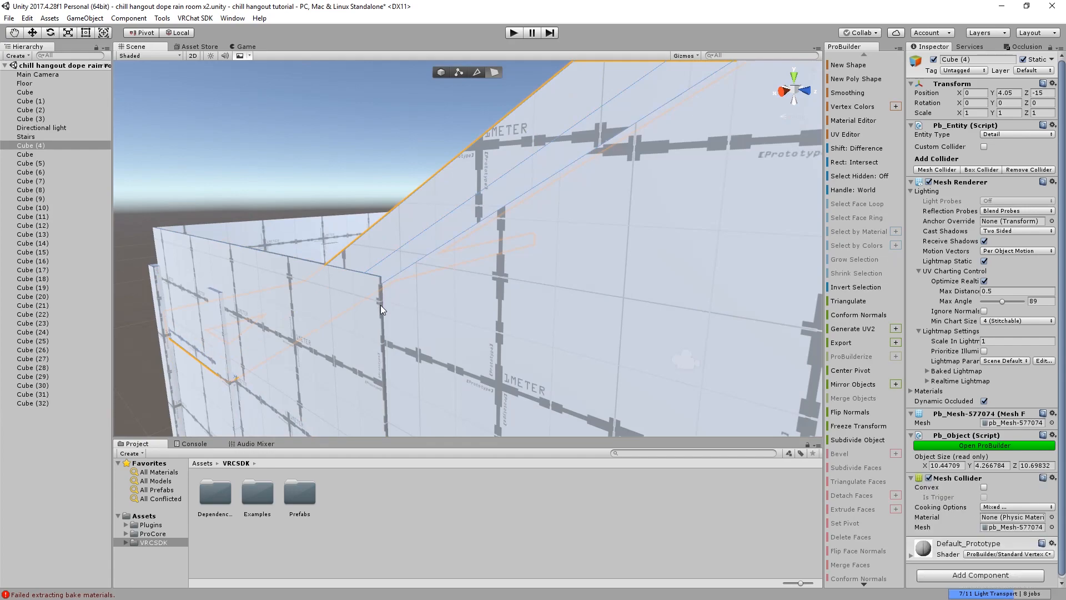
left_click(381, 312)
left_click_drag(409, 391, 192, 312)
left_click(211, 213)
Delete the shortened panel copy beside the stair wall
right_click_drag(211, 213, 491, 222)
scroll(490, 222, "down", 5)
middle_click_drag(491, 222, 492, 275)
left_click(590, 291)
right_click_drag(603, 287, 544, 282)
middle_click_drag(544, 282, 523, 350)
right_click_drag(523, 350, 555, 318)
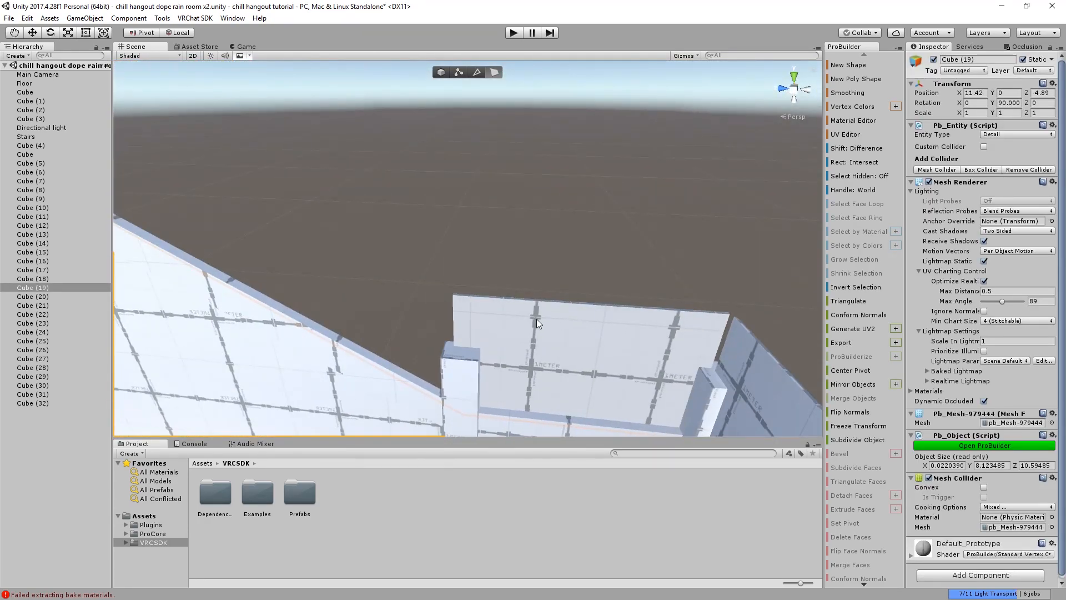
left_click(537, 329)
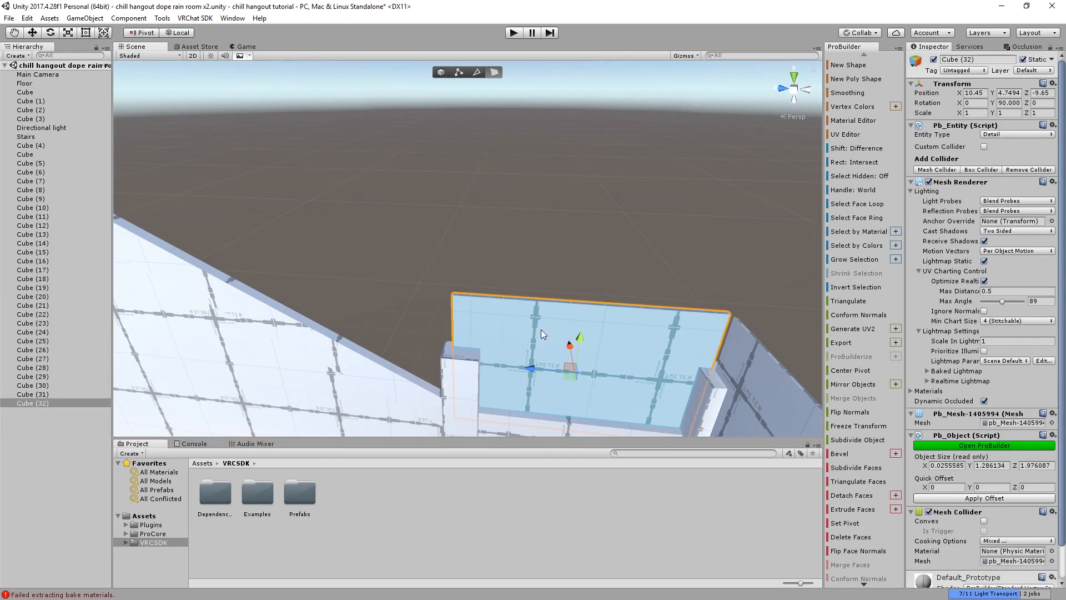
left_click(447, 74)
key("Delete")
Extrude the top face of the outer stair wall's low section up to the height of the neighbouring railing panel
right_click_drag(471, 355, 635, 281)
left_click(436, 361)
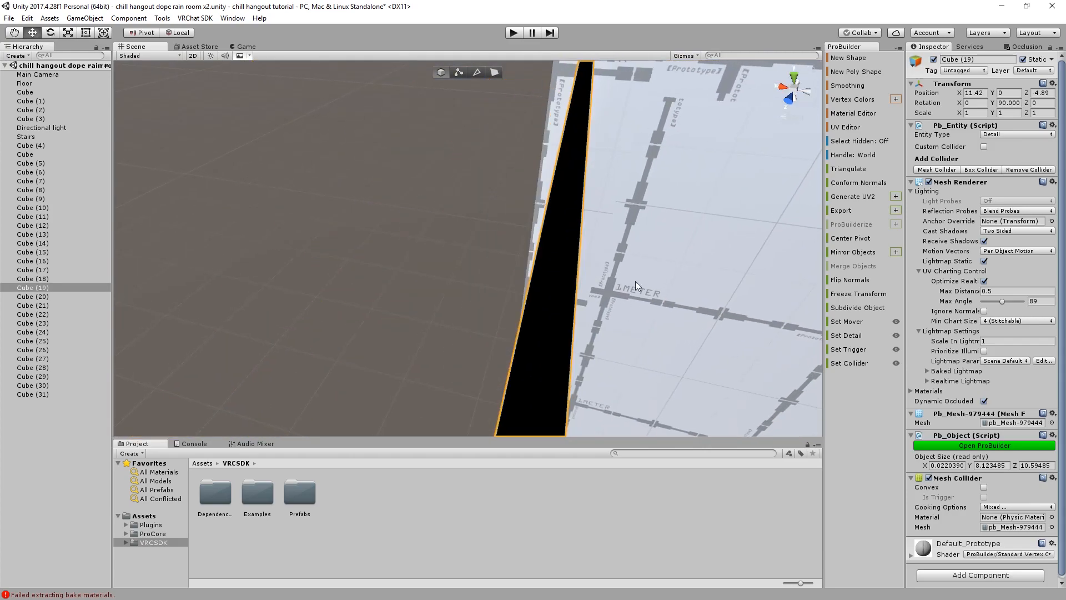
left_click(500, 71)
left_click(570, 140)
key("f")
left_click_drag(465, 234, 455, 138, "shift")
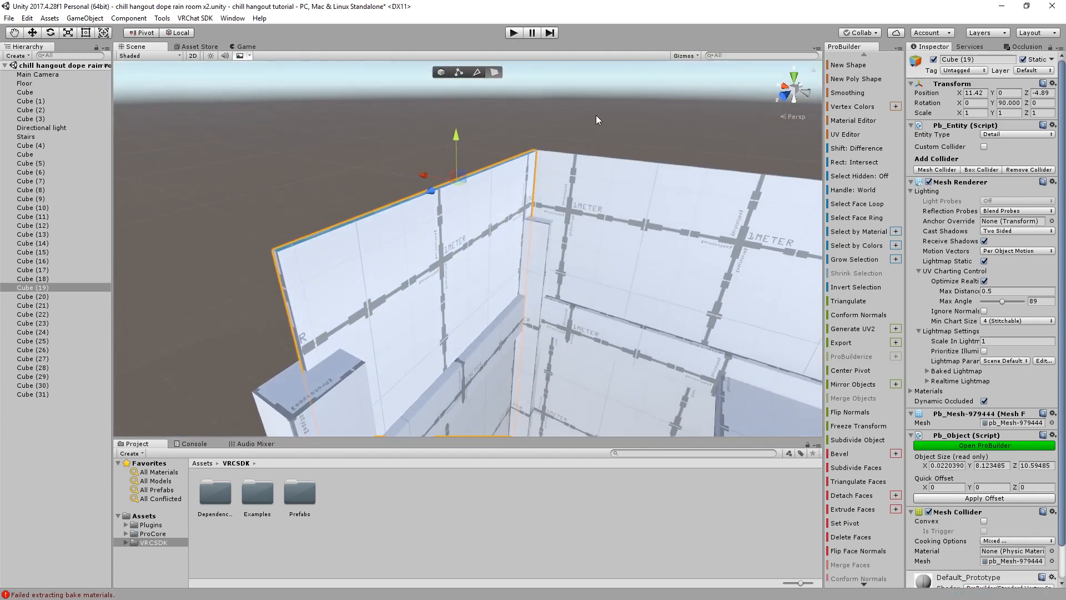
left_click(592, 114)
right_click_drag(591, 114, 535, 188)
scroll(487, 145, "down", 4)
right_click_drag(487, 145, 421, 181)
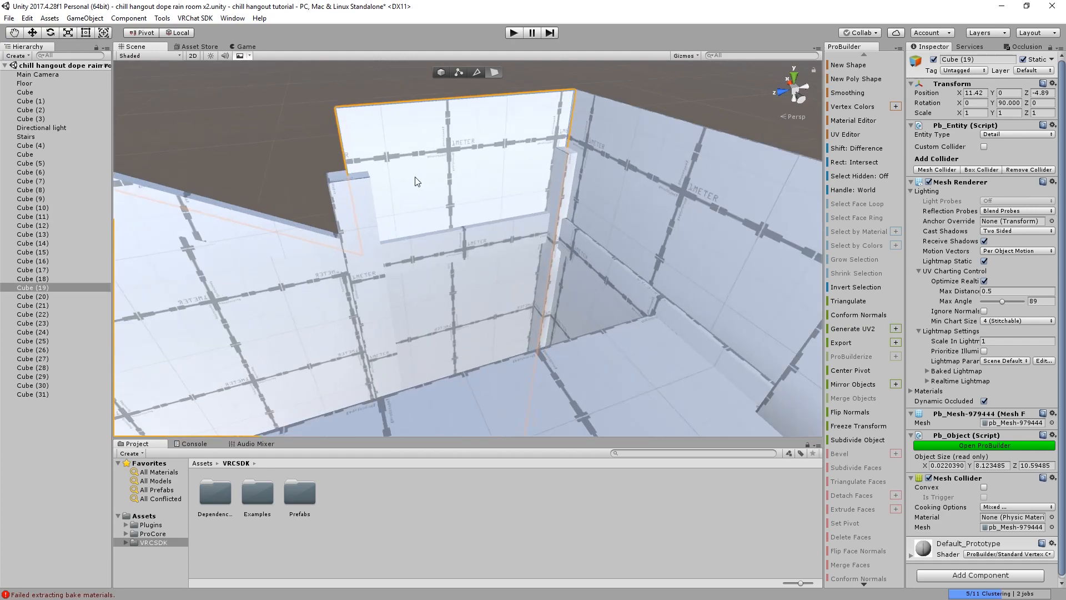
Nudge the end face of the adjoining wall at the corner with the outer stair wall
scroll(420, 181, "up", 2)
middle_click_drag(420, 181, 391, 249)
right_click_drag(391, 249, 206, 256)
scroll(390, 322, "up", 3)
middle_click_drag(205, 256, 227, 250)
scroll(170, 228, "down", 3)
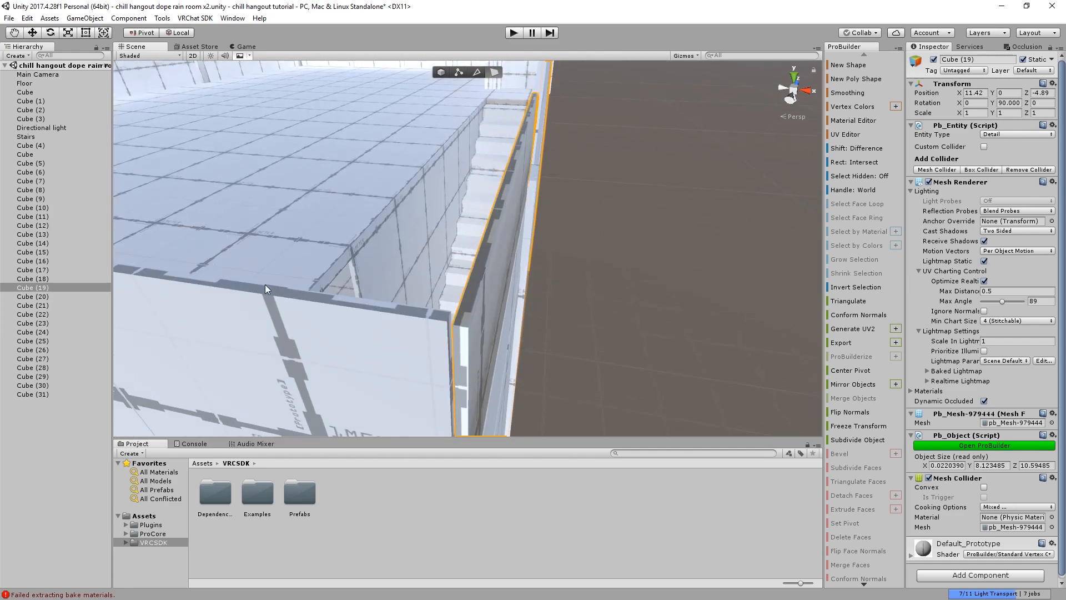
left_click(448, 328)
right_click_drag(448, 329, 471, 385)
scroll(472, 385, "down", 4)
left_click_drag(508, 397, 502, 397)
right_click_drag(456, 304, 444, 281)
left_click(435, 234)
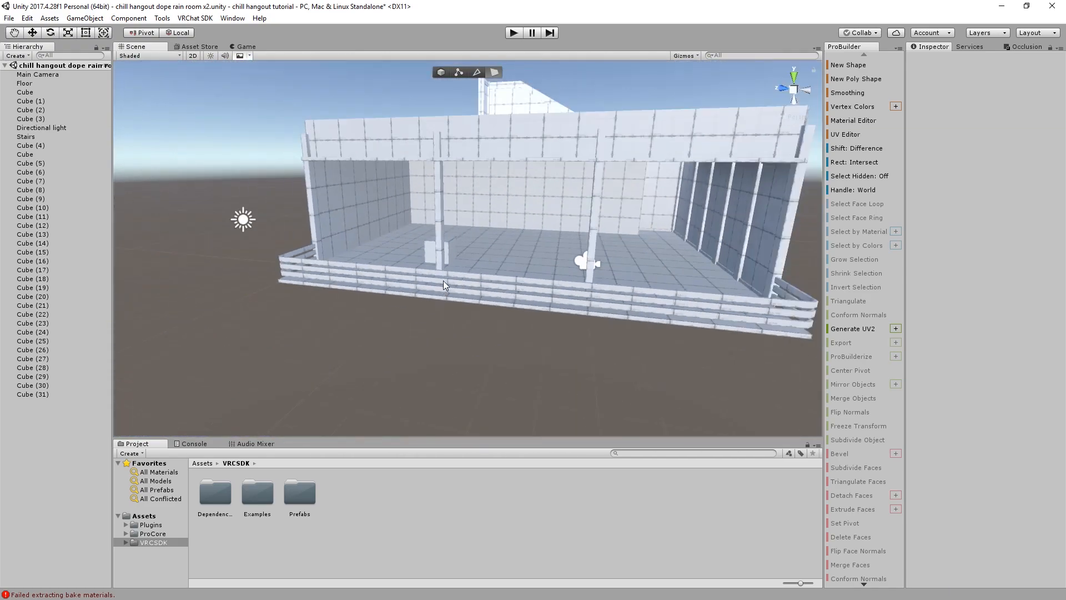
Duplicate the 1 m cube on the lower floor and move the copy onto the upper floor at X 1.2, Y 5.1, Z -11.03
left_click(442, 248)
left_click(438, 74)
right_click_drag(440, 83, 423, 200)
right_click_drag(212, 247, 211, 211)
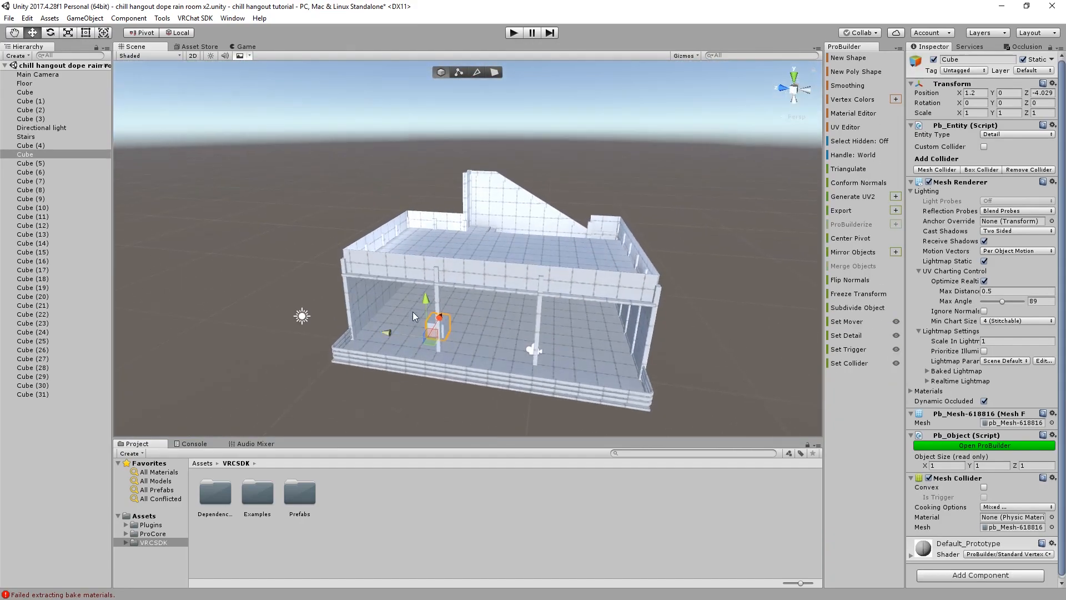
key("ctrl+d")
left_click_drag(425, 301, 424, 215, "ctrl")
scroll(411, 233, "up", 5)
left_click_drag(362, 252, 561, 272, "ctrl")
left_click_drag(626, 237, 626, 233, "ctrl")
scroll(625, 232, "up", 5)
right_click_drag(625, 232, 722, 227)
middle_click_drag(722, 227, 632, 230)
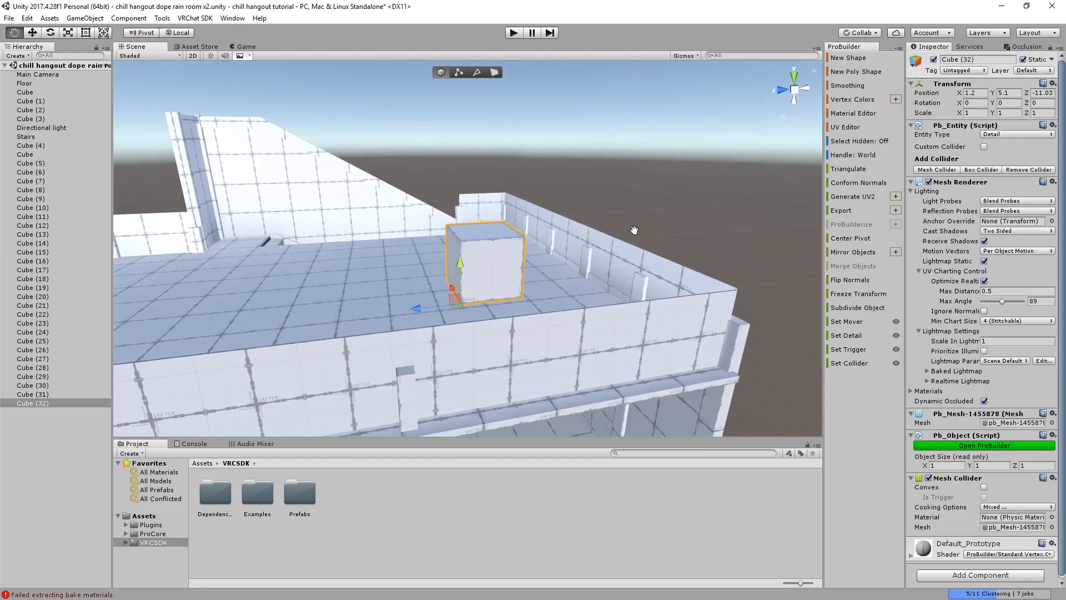
Lower the copied cube's top face to a height of about 0.38 m
left_click(493, 74)
right_click_drag(516, 144, 574, 284)
scroll(574, 285, "up", 5)
right_click_drag(488, 233, 545, 153)
middle_click_drag(597, 194, 510, 141)
left_click(564, 158)
scroll(564, 157, "down", 10)
middle_click_drag(555, 114, 480, 91)
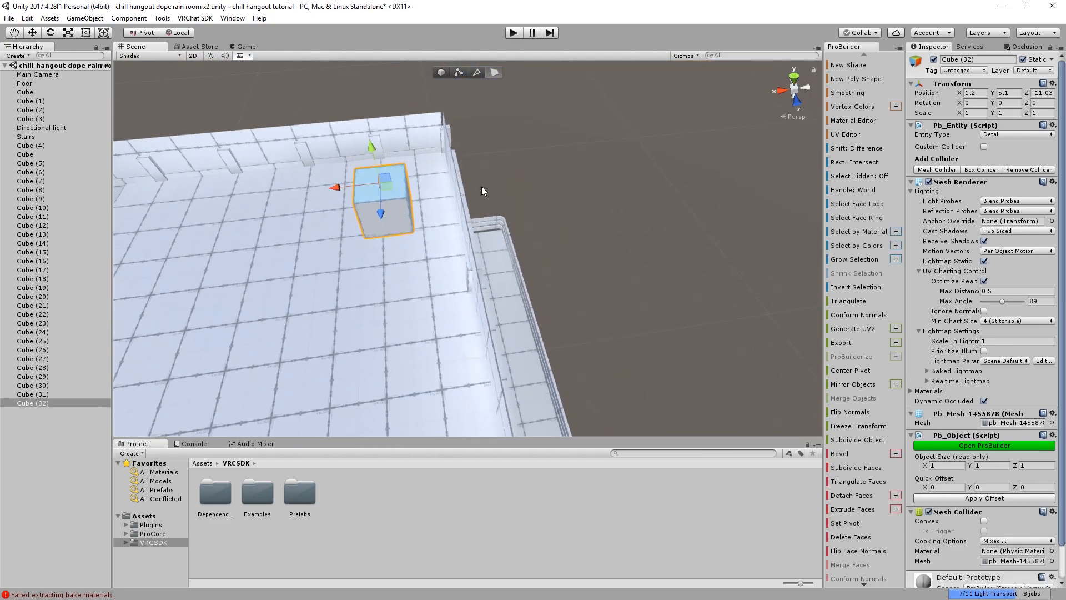
mouse_move(358, 151)
left_mouse_down()
mouse_move(346, 148)
mouse_move(349, 166)
left_mouse_up()
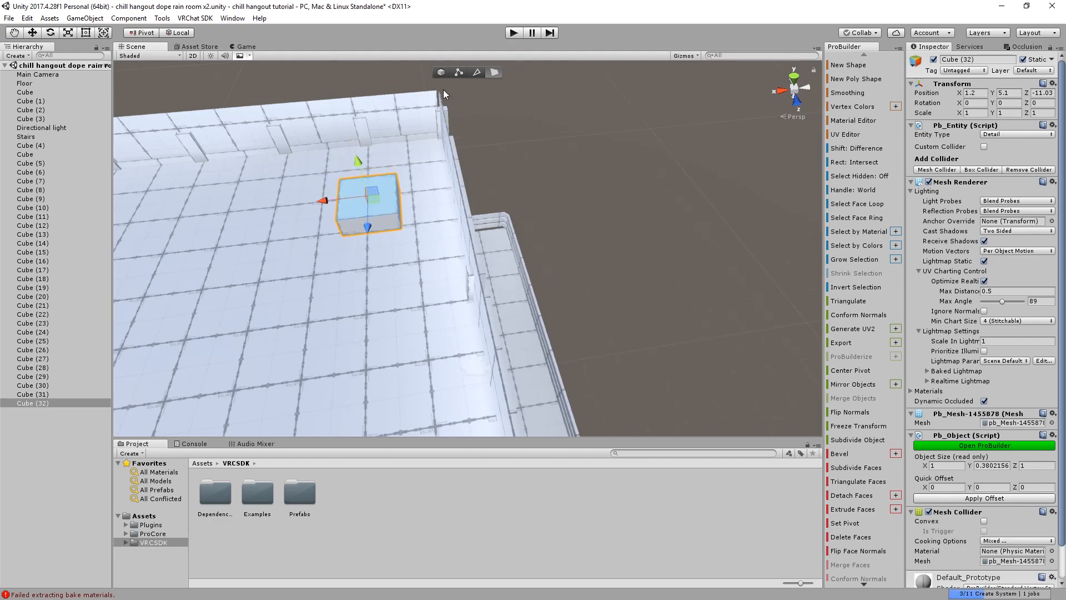
Move the flattened cube down to the lower deck's fence at X -2.23, Y 0.5
left_click(441, 72)
left_click_drag(362, 232, 564, 236)
left_click_drag(587, 173, 548, 337)
middle_click_drag(549, 334, 387, 220)
left_click_drag(387, 219, 518, 85, "alt")
Move the cube's two side faces in toward the fence, leaving a slab about 0.085 m thick
left_click(494, 73)
left_click(360, 238)
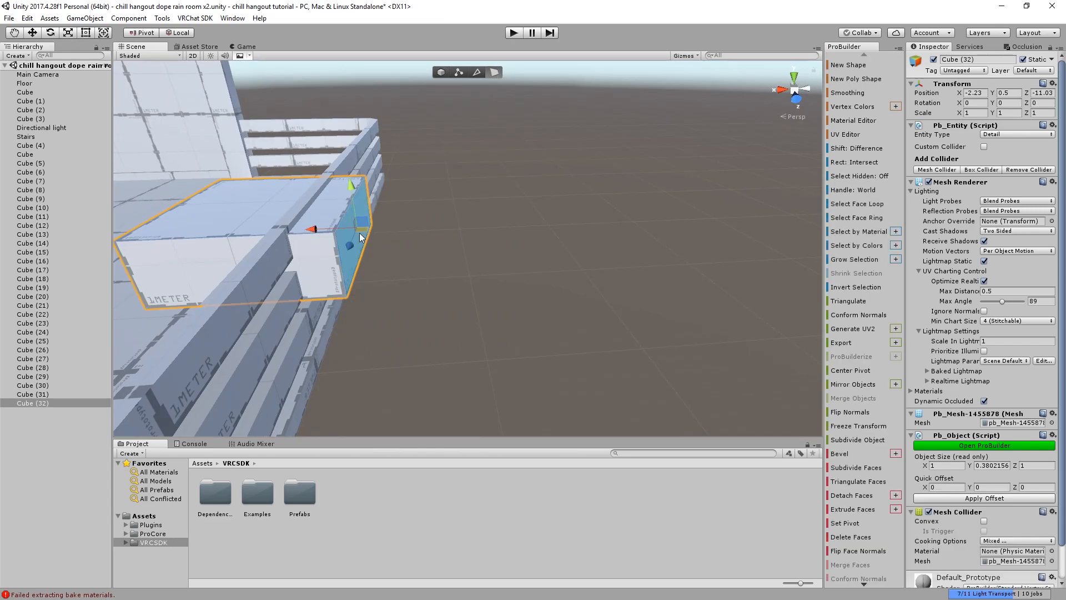
left_click_drag(312, 229, 281, 230)
left_click_drag(335, 227, 527, 192, "alt")
left_click(438, 245)
left_click_drag(438, 246, 520, 245)
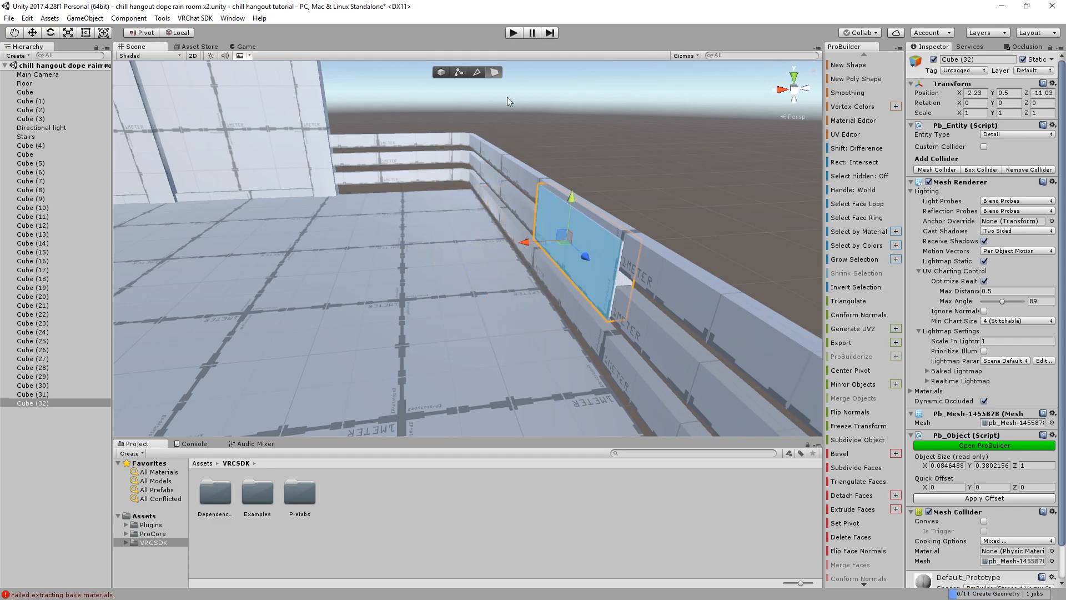
Raise the thin slab to Y 0.747 and align it with the top fence rail at X -2.238
left_click(440, 72)
left_click_drag(681, 278, 687, 229)
key("f")
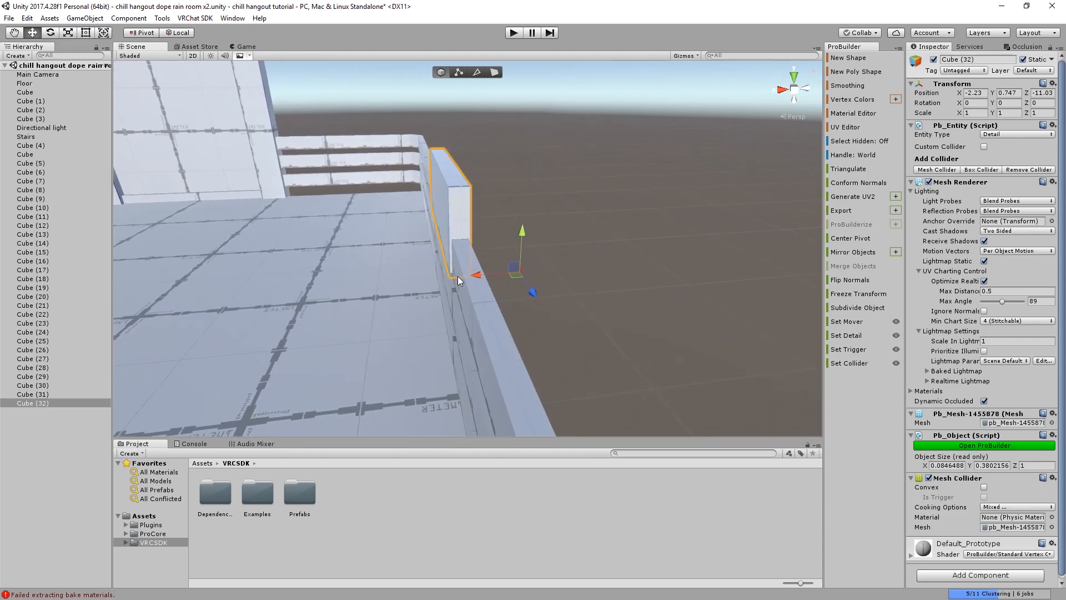
scroll(356, 210, "up", 1)
middle_click_drag(405, 228, 315, 196)
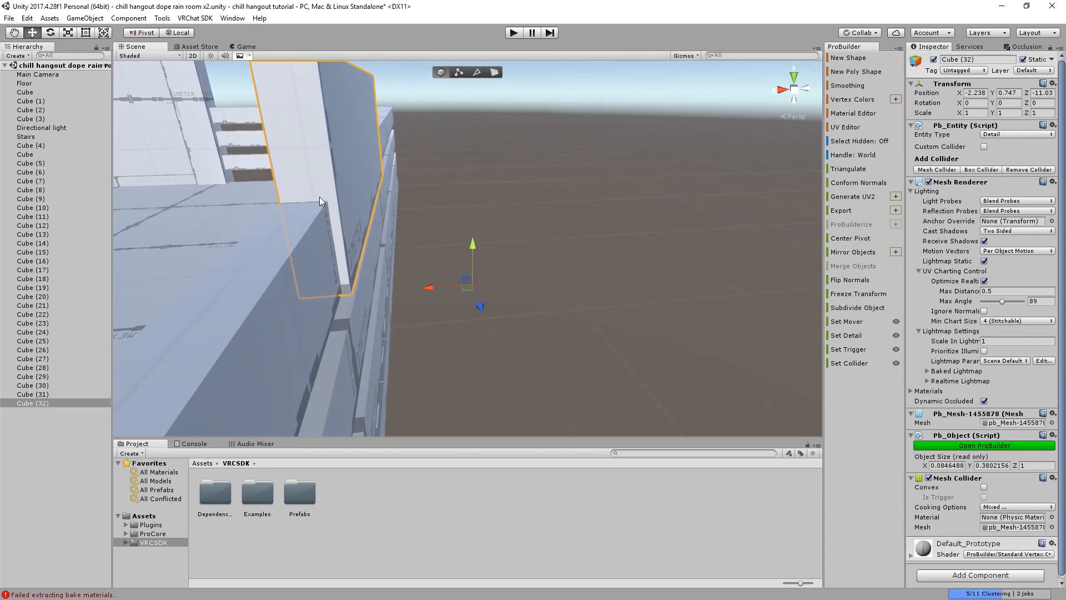
Match the slab to the fence rail by reducing its thickness to about 0.069 m and its height to about 0.164 m
left_click(496, 71)
left_click(362, 145)
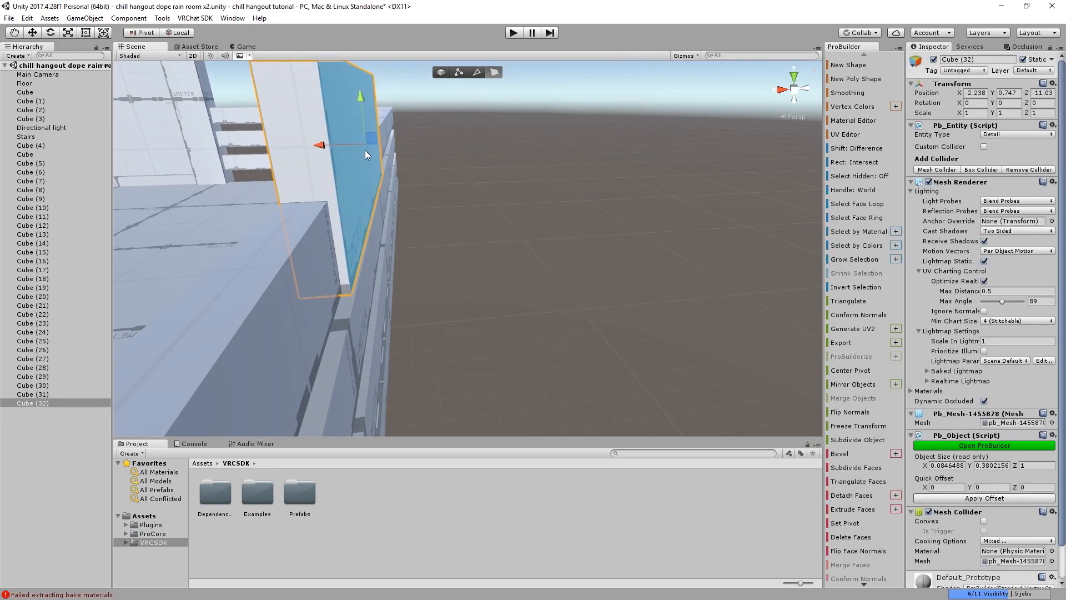
left_click_drag(322, 144, 311, 147)
middle_click_drag(311, 147, 361, 205)
left_click(371, 152)
left_click_drag(377, 82, 385, 161)
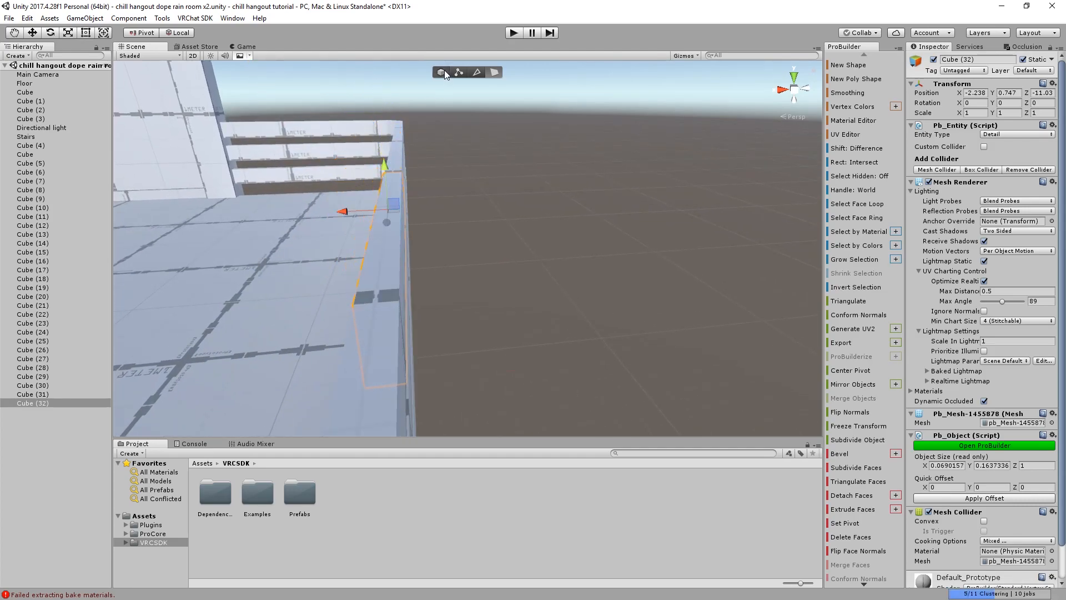
Move the trimmed strip to the upper floor's edge beside the stairs, at X 8.69, Y 4.2 and Z about -13.78
left_click(442, 72)
scroll(450, 165, "down", 5)
scroll(451, 165, "down", 5)
left_click_drag(467, 221, 459, 118)
middle_click_drag(442, 151, 469, 207)
left_click_drag(460, 204, 128, 215)
middle_click_drag(130, 186, 405, 218)
left_click_drag(411, 254, 318, 235)
scroll(344, 248, "up", 3)
scroll(319, 235, "up", 3)
left_click_drag(438, 283, 377, 305, "alt")
middle_click_drag(377, 305, 427, 328)
scroll(412, 352, "up", 1)
left_click_drag(412, 352, 575, 282)
left_click(431, 341)
scroll(578, 274, "up", 3)
right_click_drag(579, 274, 585, 202)
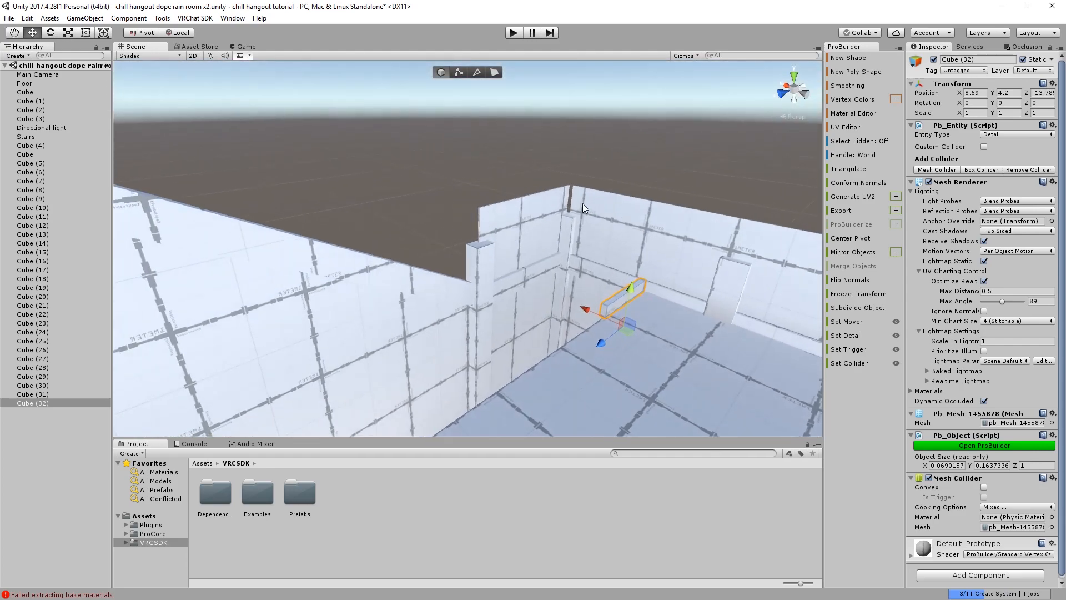
Stretch the strip's end face along the stair-side floor edge, giving a length of about 6.2 m
middle_click_drag(585, 202, 502, 201)
scroll(502, 201, "up", 3)
scroll(502, 200, "up", 3)
left_click(501, 89)
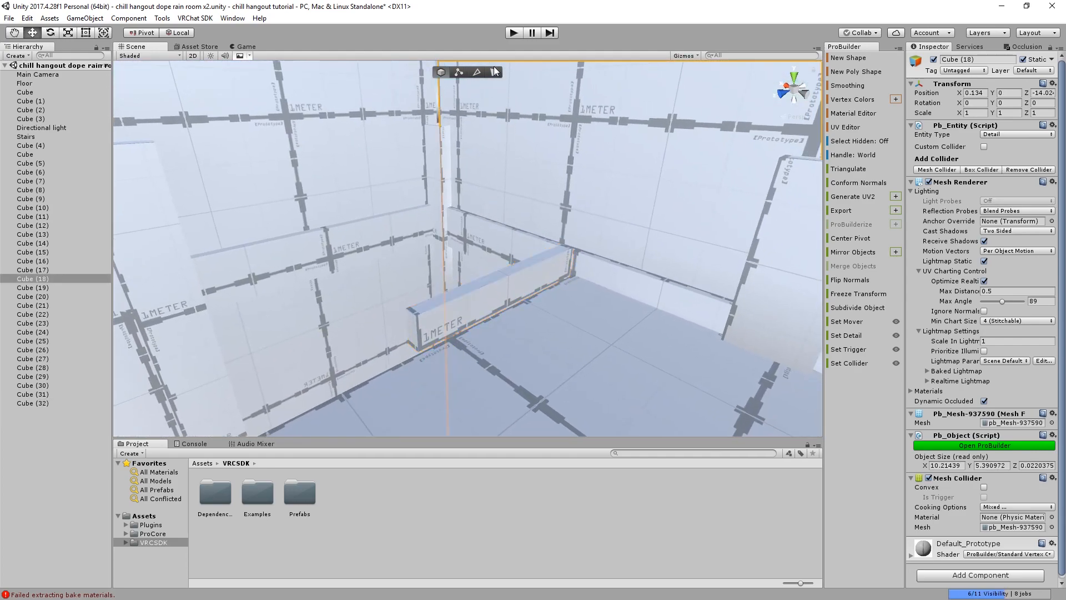
left_click(491, 75)
scroll(442, 283, "down", 6)
left_click(445, 280)
left_click_drag(442, 280, 442, 278)
middle_click_drag(444, 275, 526, 294)
right_click_drag(525, 294, 564, 315)
middle_click_drag(563, 314, 609, 314)
left_click(526, 269)
left_click(527, 268)
left_click_drag(520, 277, 498, 363)
scroll(497, 363, "down", 3)
right_click_drag(498, 363, 455, 325)
middle_click_drag(456, 325, 395, 231)
scroll(395, 231, "down", 2)
left_click_drag(465, 282, 361, 318)
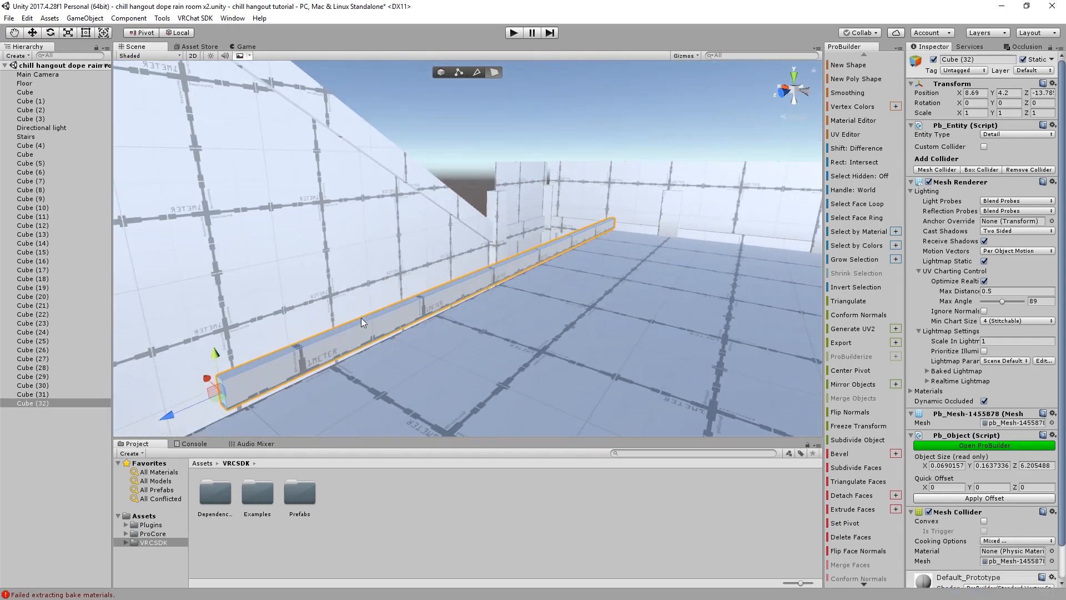
Extend the strip's end face further toward the head of the stairs, giving a length of about 8.2 m
scroll(361, 318, "down", 3)
right_click_drag(361, 318, 387, 320)
left_click_drag(371, 288, 248, 334)
left_click(441, 72)
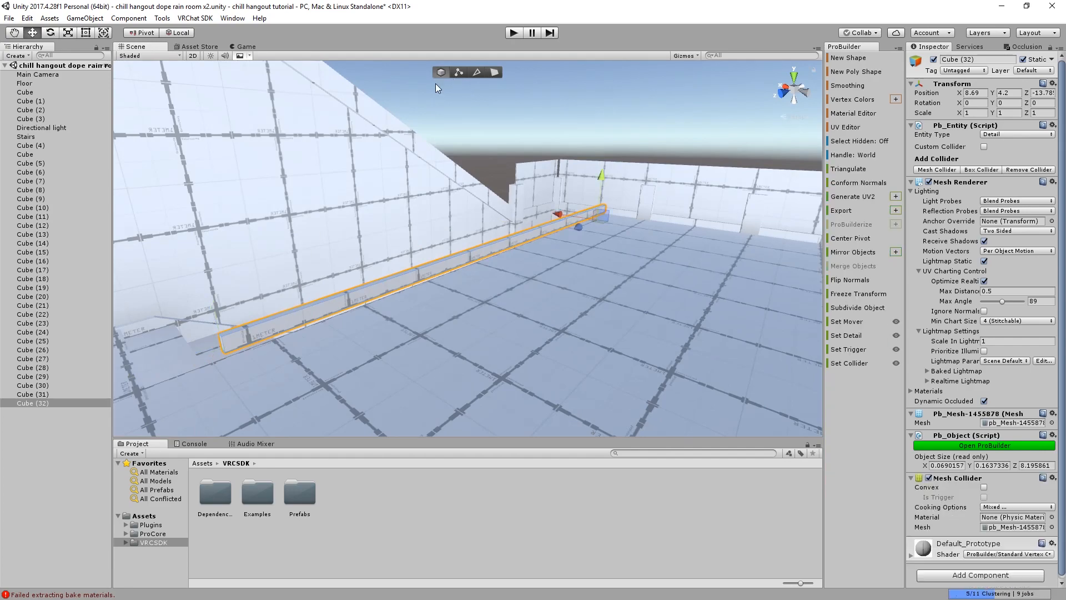
Duplicate the strip twice and stack the copies above it as three parallel stair-side rails, with the top one at about Y 4.76
key("ctrl+d")
left_click_drag(601, 176, 405, 189)
key("ctrl+d")
left_click(588, 123)
left_click(453, 184)
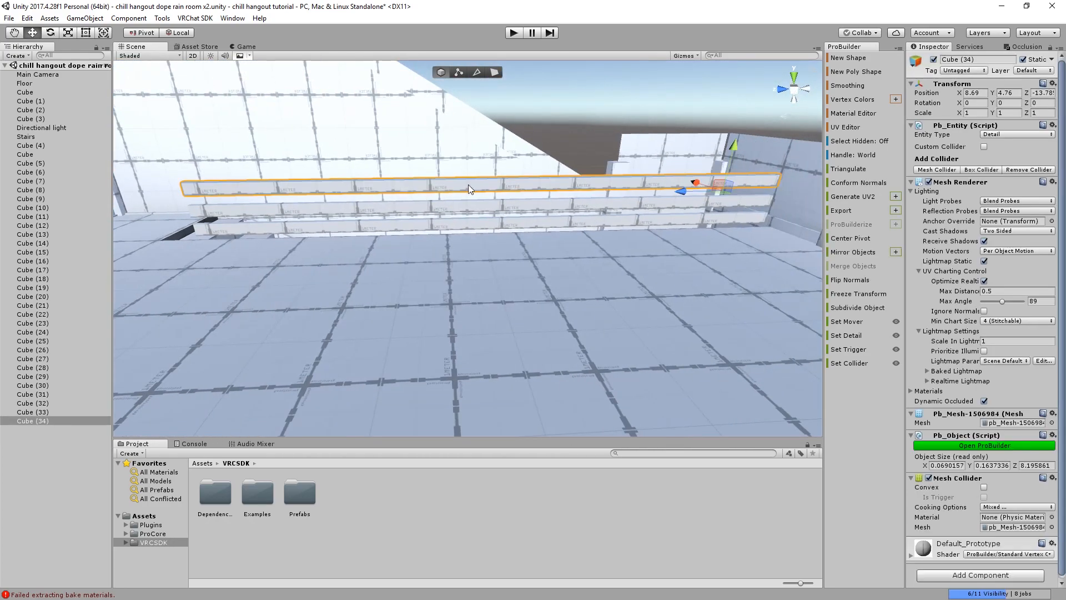
left_click(722, 122)
left_click_drag(721, 122, 596, 303, "alt")
Duplicate the short railing post and place copies at both ends of the stair-side rails, the one by the stair head at X 9.02, Z -6.61
left_click(535, 280)
left_click_drag(462, 265, 384, 311, "alt")
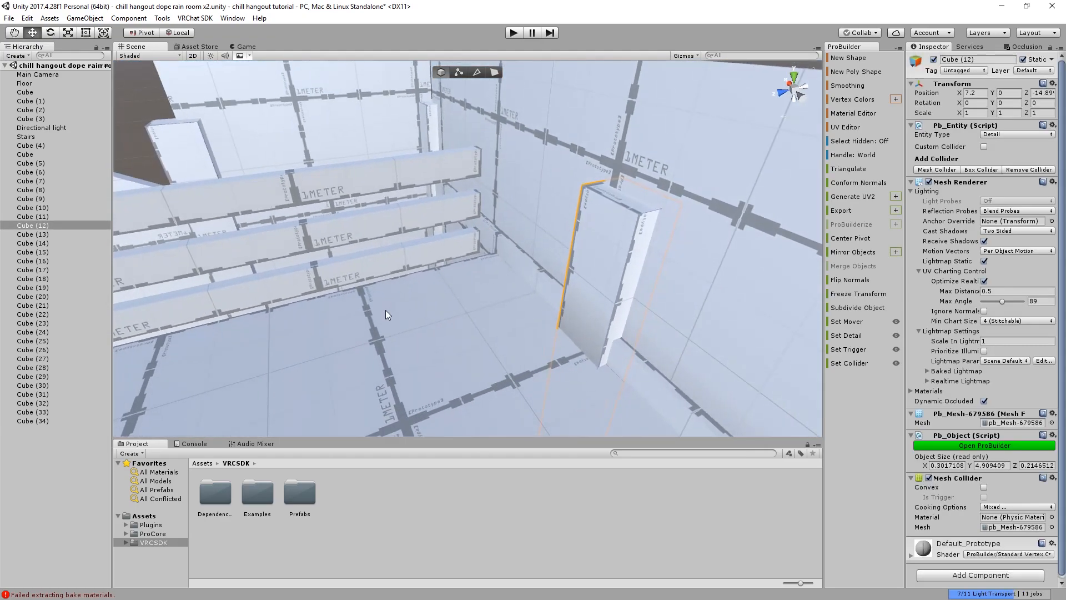
left_click_drag(405, 264, 133, 233, "alt")
scroll(488, 328, "down", 5)
left_click(438, 208)
left_click(437, 211)
key("ctrl+d")
left_click_drag(429, 198, 490, 262)
left_click_drag(489, 262, 627, 316, "alt")
left_click_drag(424, 248, 492, 184)
left_click_drag(415, 187, 160, 171)
key("ctrl+d")
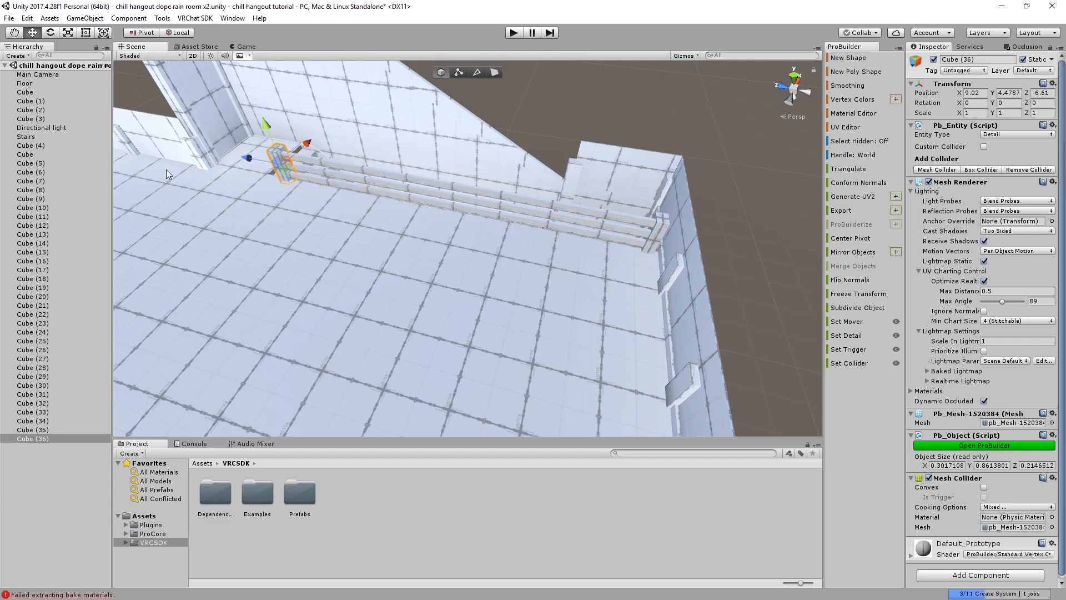
Delete the two copied posts from the ends of the stair-side rails
left_click(587, 129)
right_click_drag(586, 129, 611, 113)
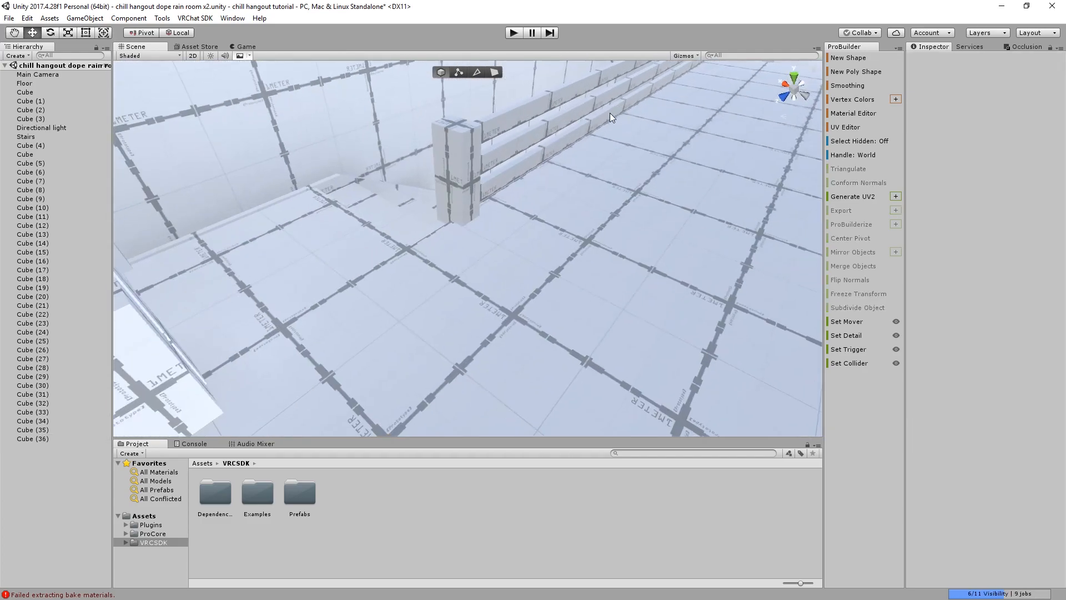
right_click_drag(421, 146, 458, 178)
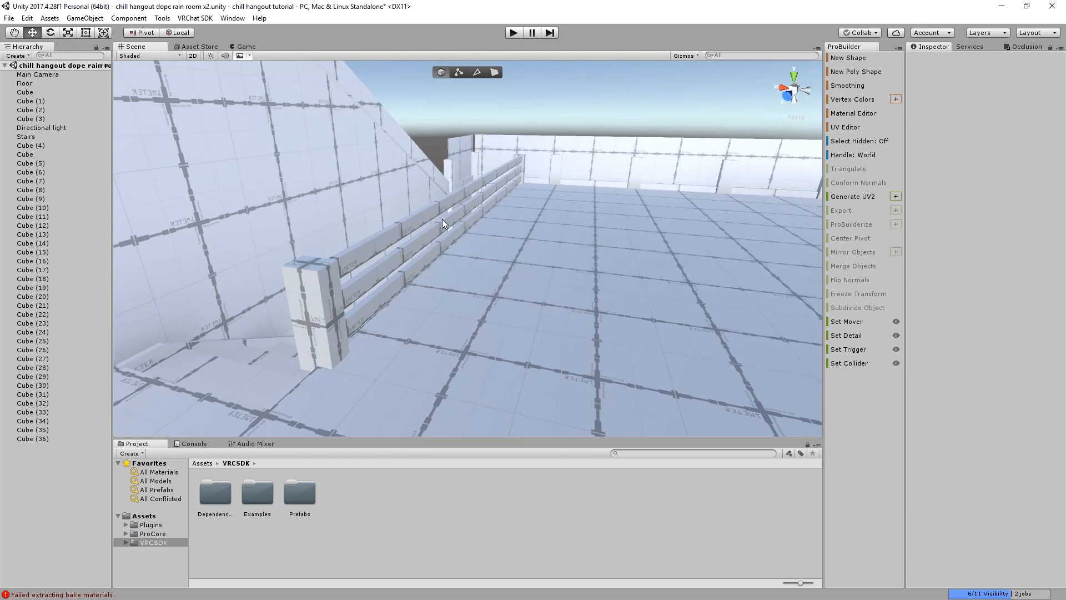
right_click_drag(442, 220, 381, 284)
middle_click_drag(381, 284, 355, 272)
left_click(184, 182)
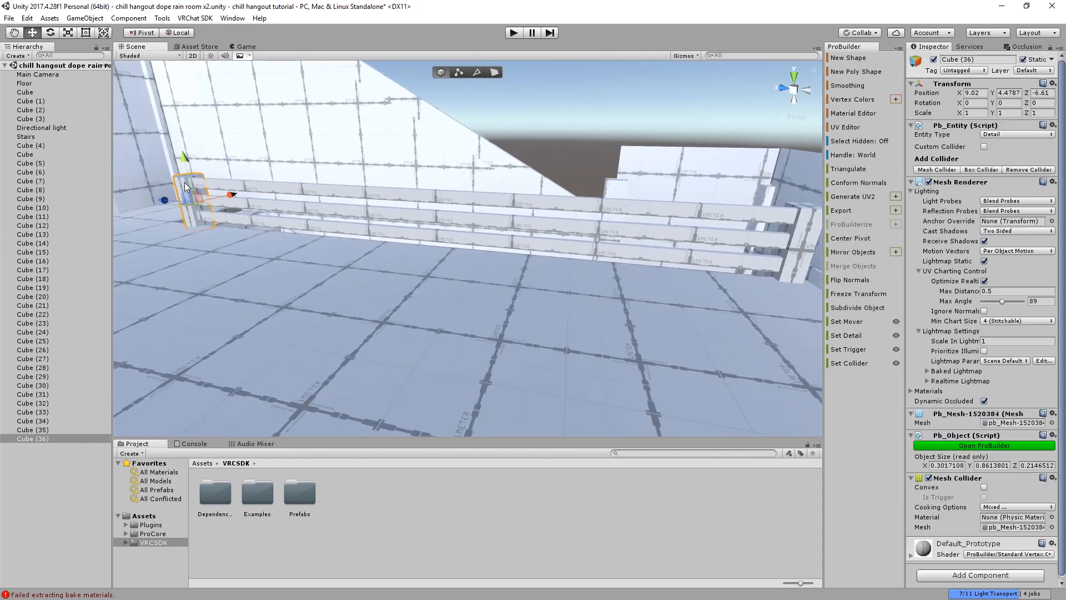
key("Delete")
right_click_drag(340, 201, 428, 250)
left_click(497, 292)
key("Delete")
Move the wall post nearest the stair-side rails along the wall to X 8.14, close to the rail ends
left_click(431, 248)
middle_click_drag(435, 243, 423, 133)
scroll(412, 222, "down", 3)
middle_click_drag(412, 223, 439, 266)
key("w")
left_click_drag(459, 403, 415, 392)
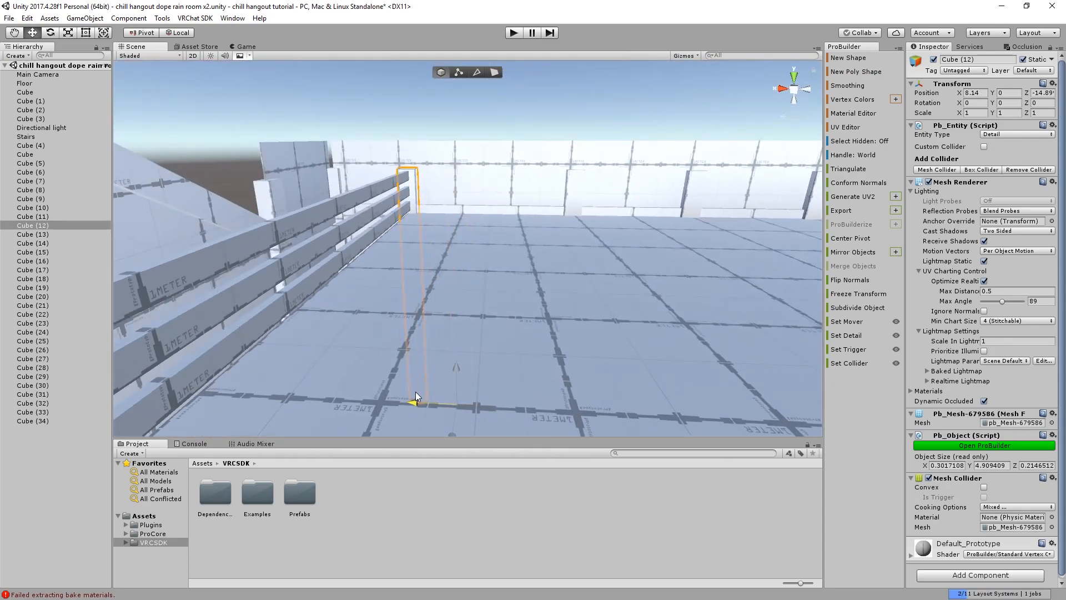
right_click_drag(394, 238, 294, 262)
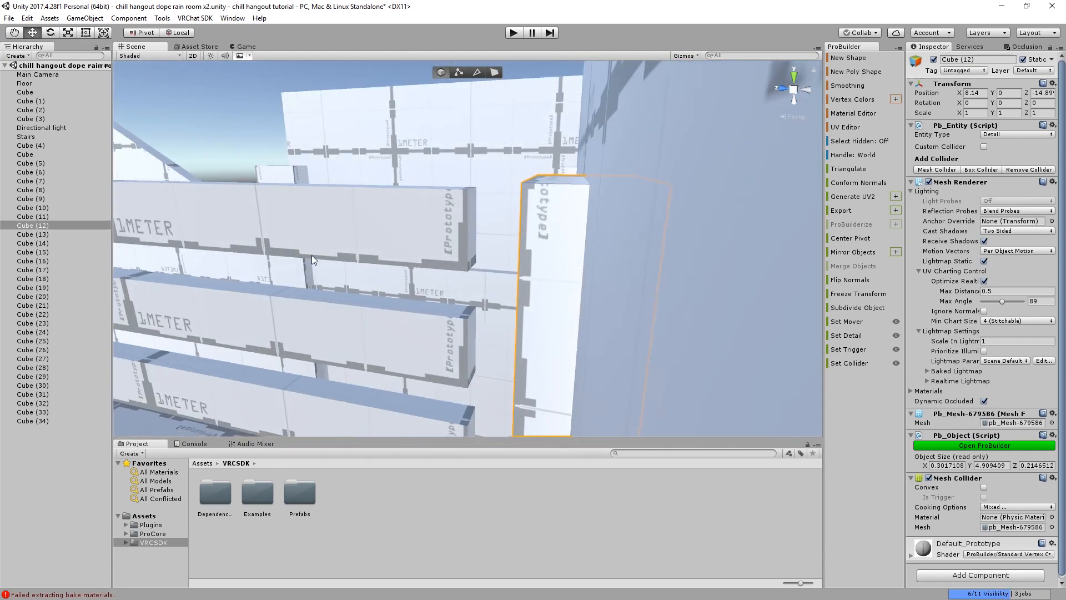
Extend the end faces of all three stair-side rails toward the wall post, making the lowest rail about 8.32 m long
left_click(494, 73)
left_click(471, 225)
left_click(472, 229)
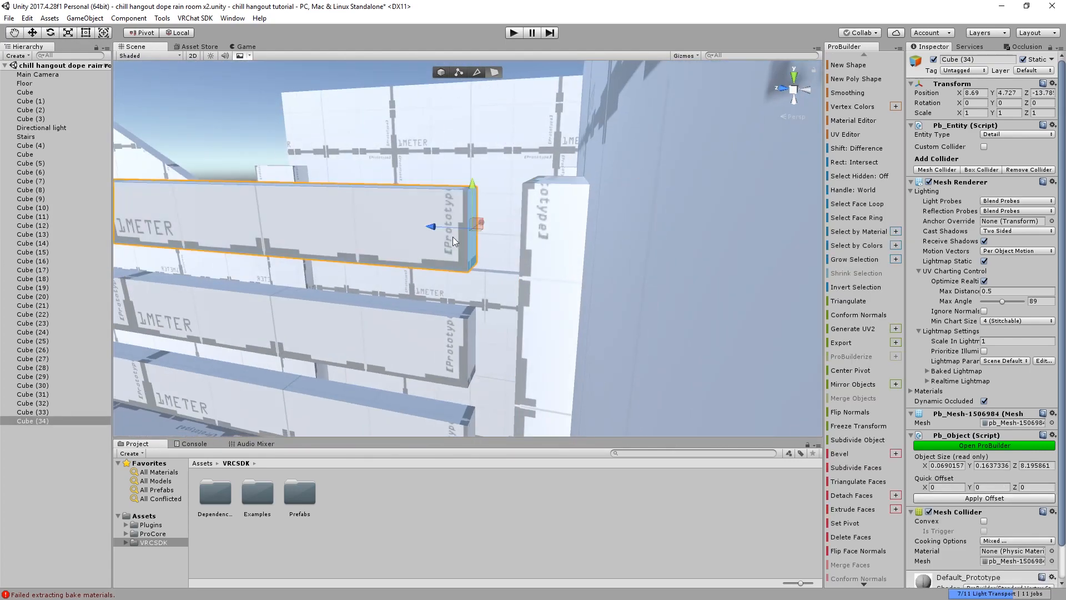
left_click_drag(427, 230, 463, 234)
left_click(475, 342)
left_click_drag(439, 343, 480, 354)
right_click_drag(480, 354, 452, 311)
left_click(474, 306)
left_click_drag(440, 307, 469, 311)
scroll(470, 311, "down", 5)
right_click_drag(469, 312, 478, 135)
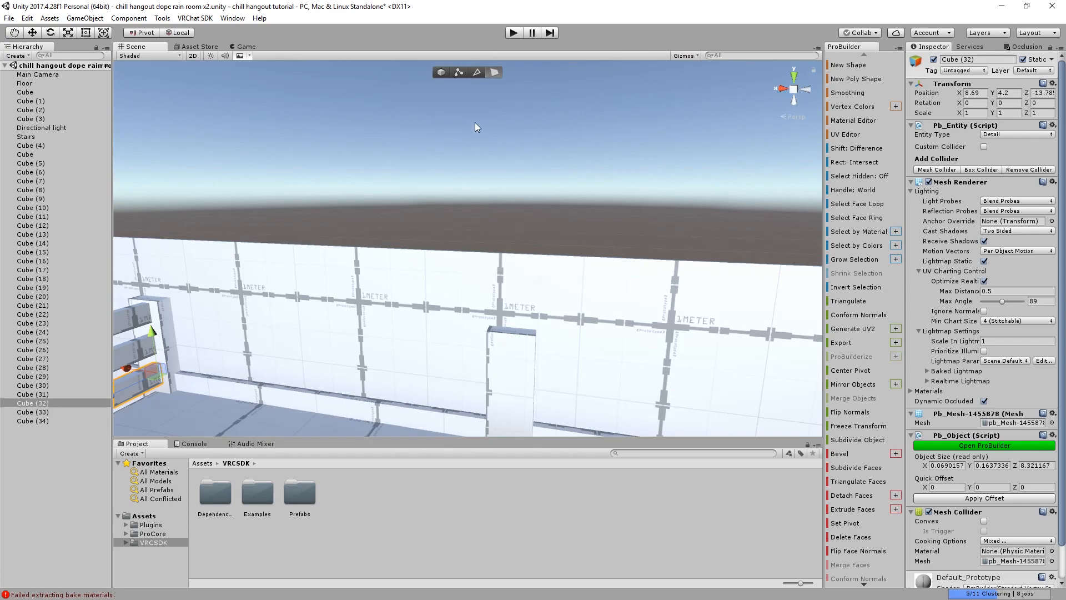
Shift the next two posts along the same wall toward the railing, placing the second at X 3.99
left_click(439, 74)
right_click_drag(438, 105, 414, 203)
scroll(414, 203, "down", 4)
left_click(450, 244)
scroll(489, 336, "down", 4)
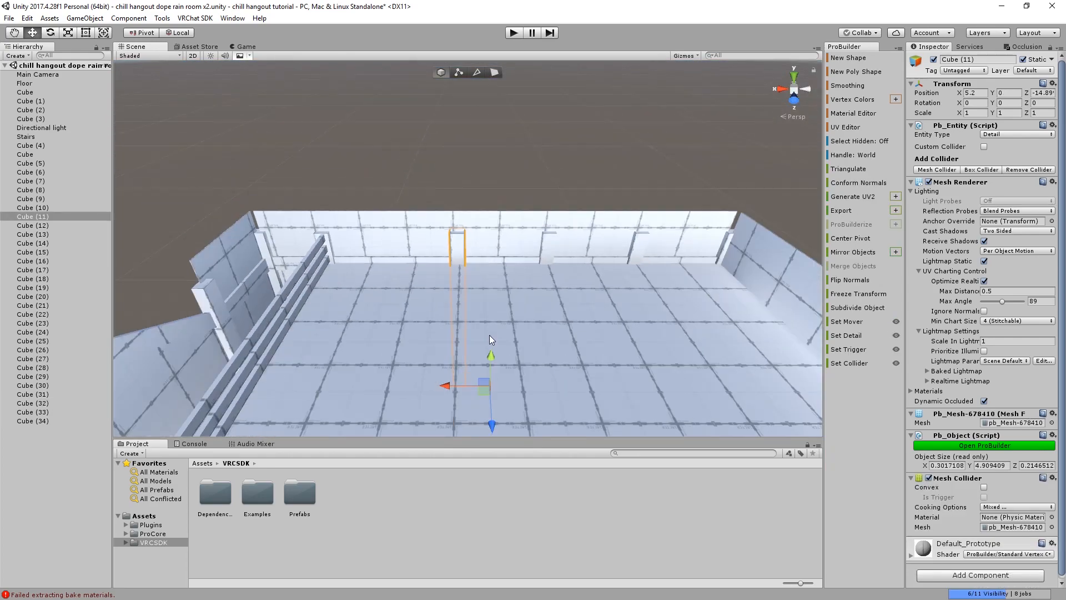
middle_click_drag(488, 336, 453, 262)
left_click_drag(416, 311, 378, 311)
left_click(494, 161)
left_click_drag(468, 320, 447, 317)
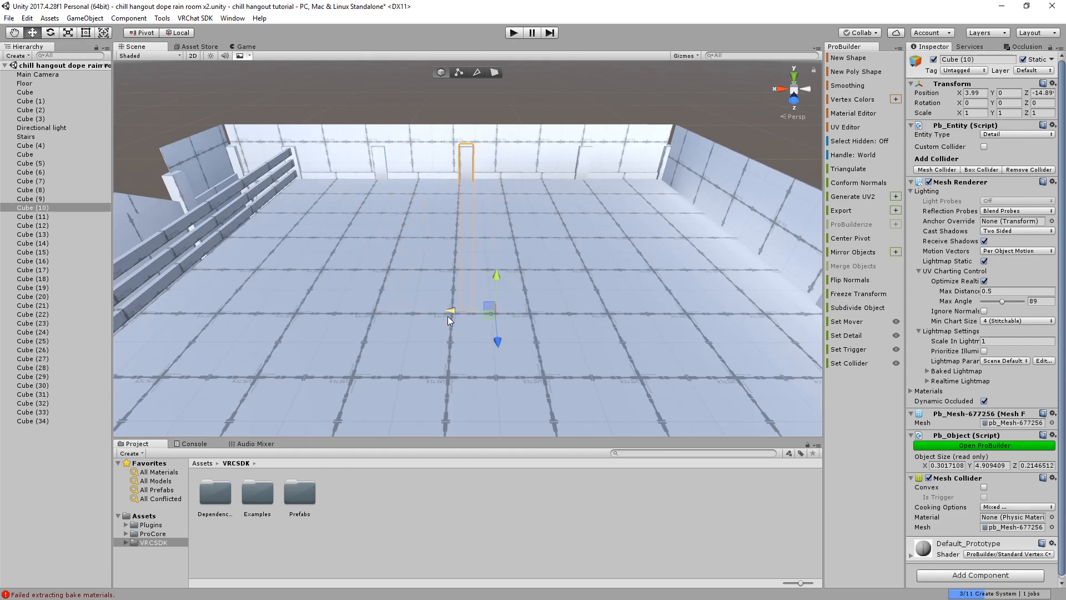
Shift the pillar nearest the right-hand corner of the rooftop's far wall slightly along the wall toward the middle pillar
left_click(579, 164)
left_click_drag(539, 311, 521, 312)
left_click(572, 89)
Examine the rooftop walls, pillars, railing and stairwell enclosure from several angles
scroll(504, 185, "down", 3)
right_click_drag(504, 185, 507, 113)
middle_click_drag(526, 236, 538, 204)
scroll(498, 242, "up", 3)
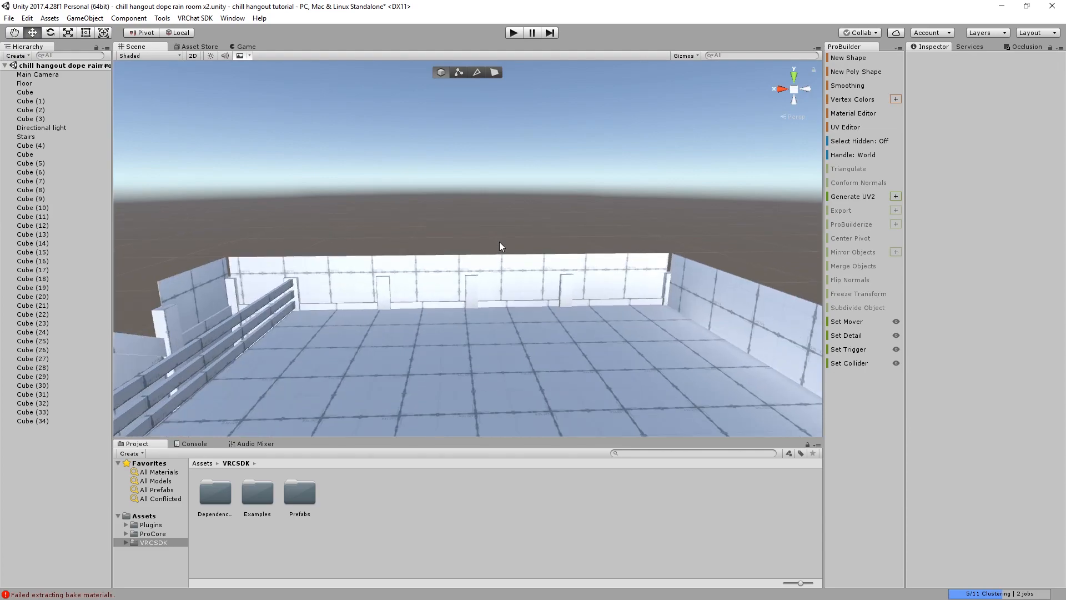
right_click_drag(498, 241, 454, 219)
middle_click_drag(454, 219, 435, 207)
right_click_drag(435, 207, 515, 247)
scroll(515, 247, "down", 1)
scroll(515, 246, "down", 3)
middle_click_drag(482, 195, 421, 160)
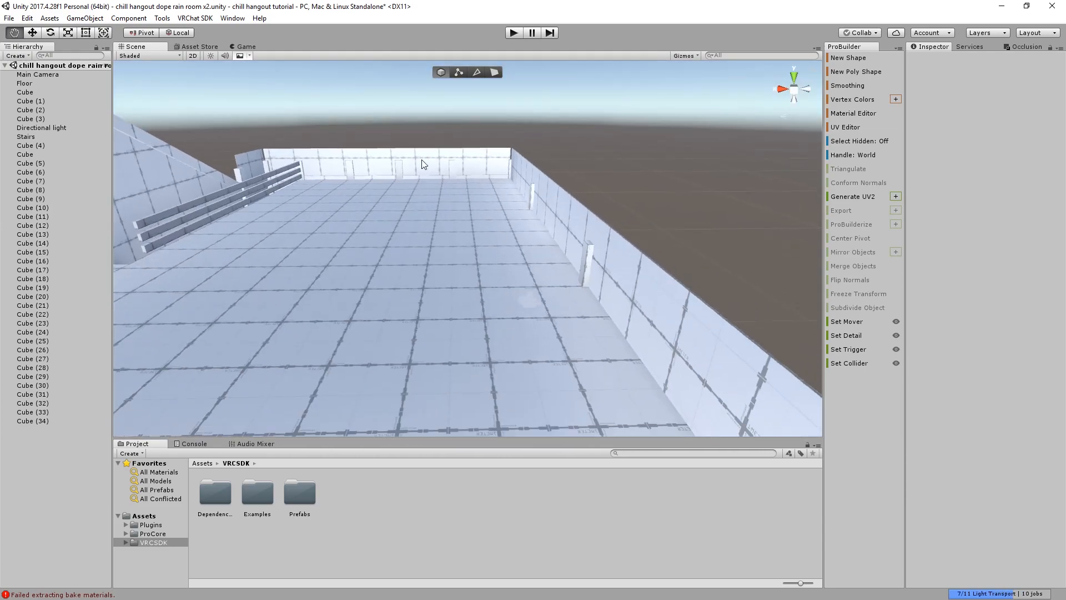
right_click_drag(474, 184, 457, 225)
scroll(457, 224, "down", 5)
middle_click_drag(511, 206, 413, 149)
right_click_drag(445, 189, 362, 150)
middle_click_drag(516, 244, 388, 192)
right_click_drag(355, 217, 278, 168)
scroll(368, 180, "up", 4)
right_click_drag(367, 180, 333, 164)
middle_click_drag(333, 164, 326, 231)
scroll(327, 253, "up", 5)
right_click_drag(328, 253, 252, 209)
middle_click_drag(435, 284, 399, 257)
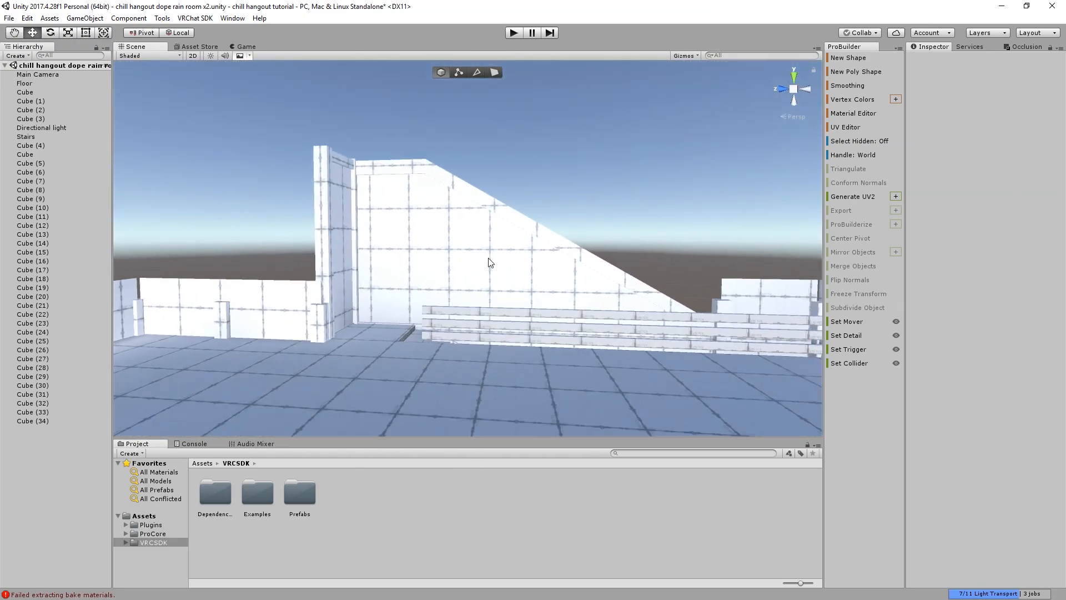
Delete the stray cube on the roof floor beside the stairwell wall
scroll(489, 254, "down", 5)
middle_click_drag(491, 254, 499, 150)
scroll(499, 150, "up", 2)
left_click(355, 333)
key("Delete")
Examine the building's exterior, front pillars and balcony railing from the front and side
scroll(372, 311, "down", 5)
middle_click_drag(374, 288, 468, 278)
right_click_drag(468, 277, 487, 302)
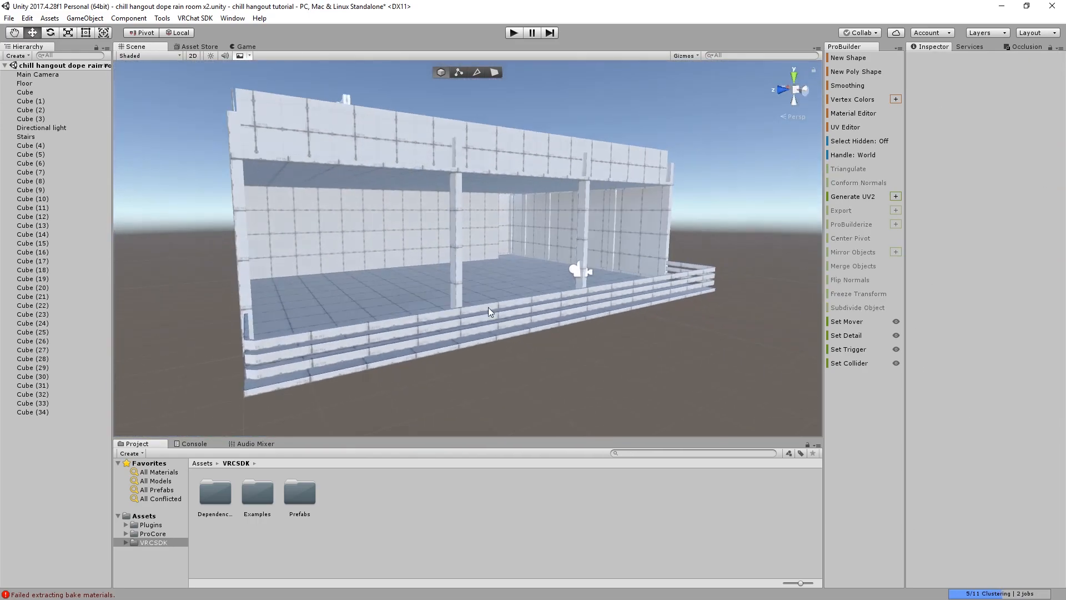
middle_click_drag(440, 278, 558, 286)
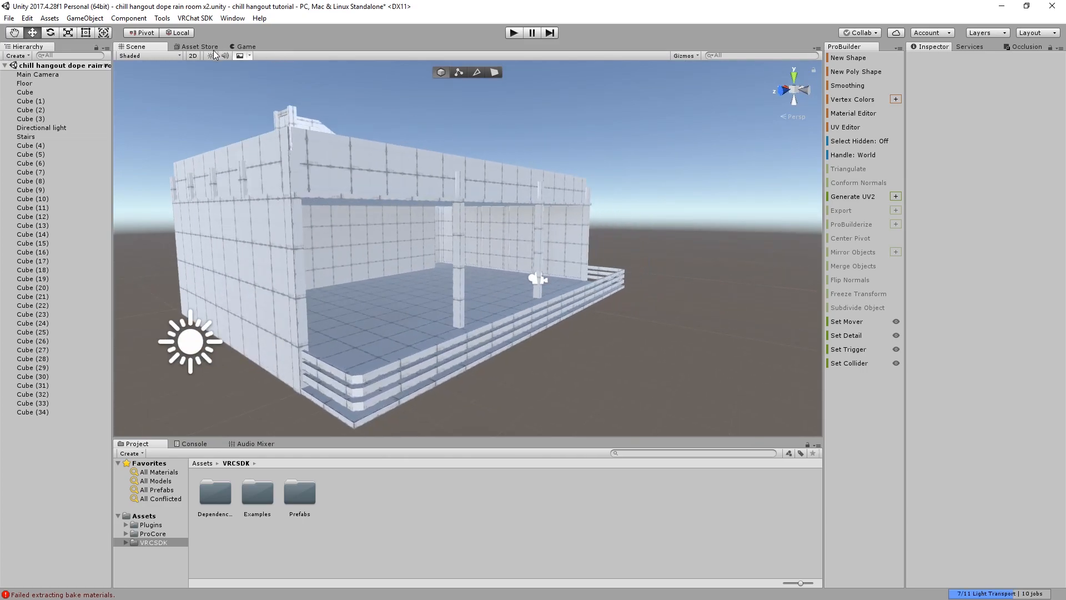
right_click_drag(200, 108, 141, 128)
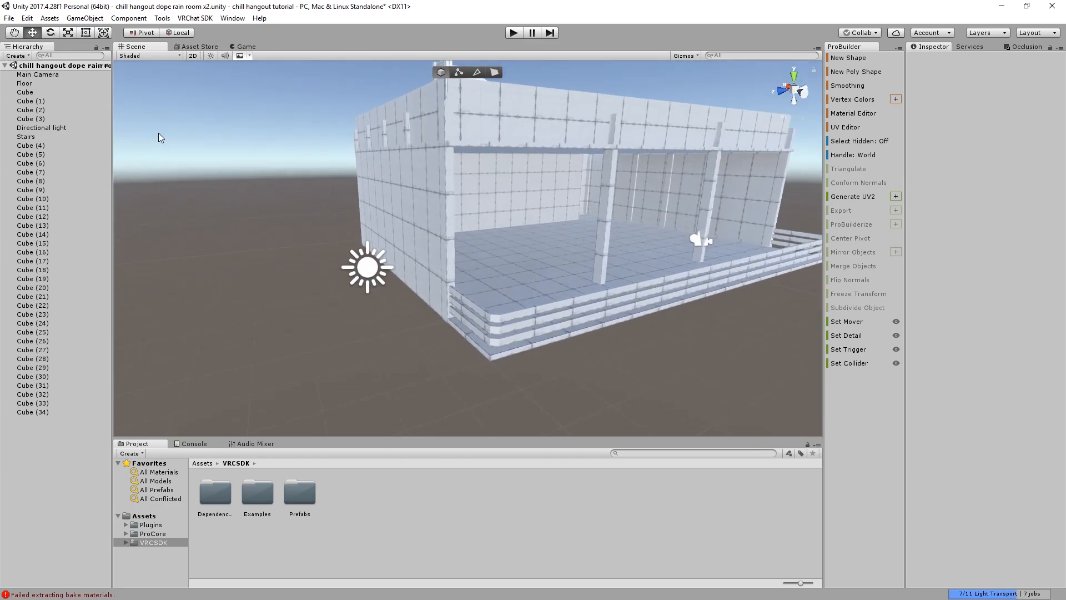
middle_click_drag(494, 196, 359, 198)
right_click_drag(359, 197, 335, 198)
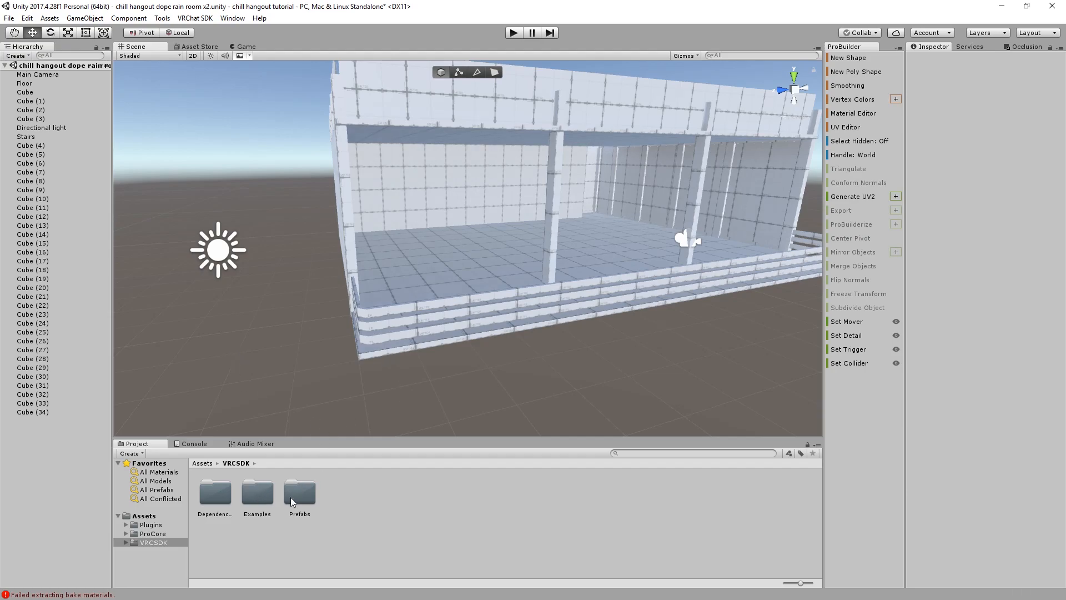
Place the VRCWorld prefab from VRCSDK/Prefabs/World on the ground floor at about X 7.78, Y 0.12, Z -7.38
left_click(304, 490)
left_click(203, 462)
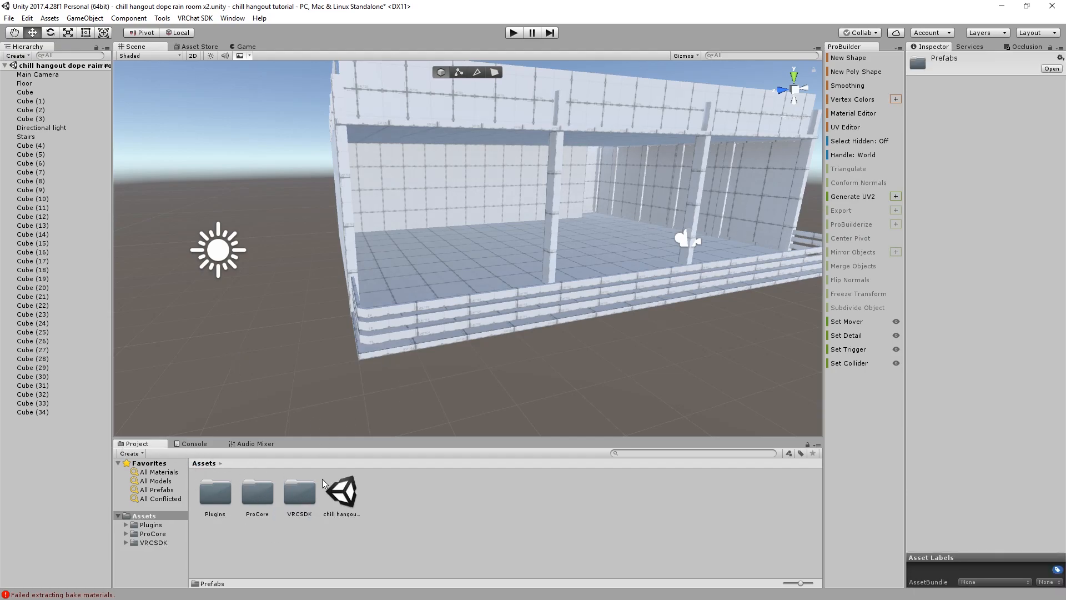
double_click(297, 493)
double_click(305, 491)
double_click(214, 492)
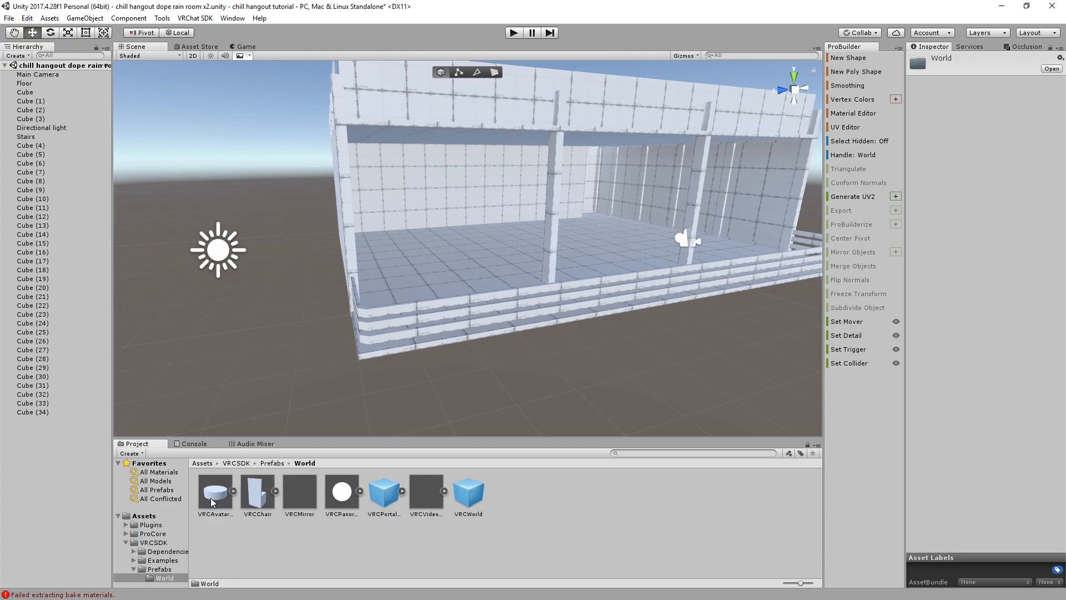
left_click(302, 543)
right_click_drag(244, 389, 374, 361)
left_click_drag(467, 491, 399, 328)
right_click_drag(399, 327, 461, 362)
left_click_drag(481, 390, 486, 422)
right_click_drag(486, 422, 504, 332)
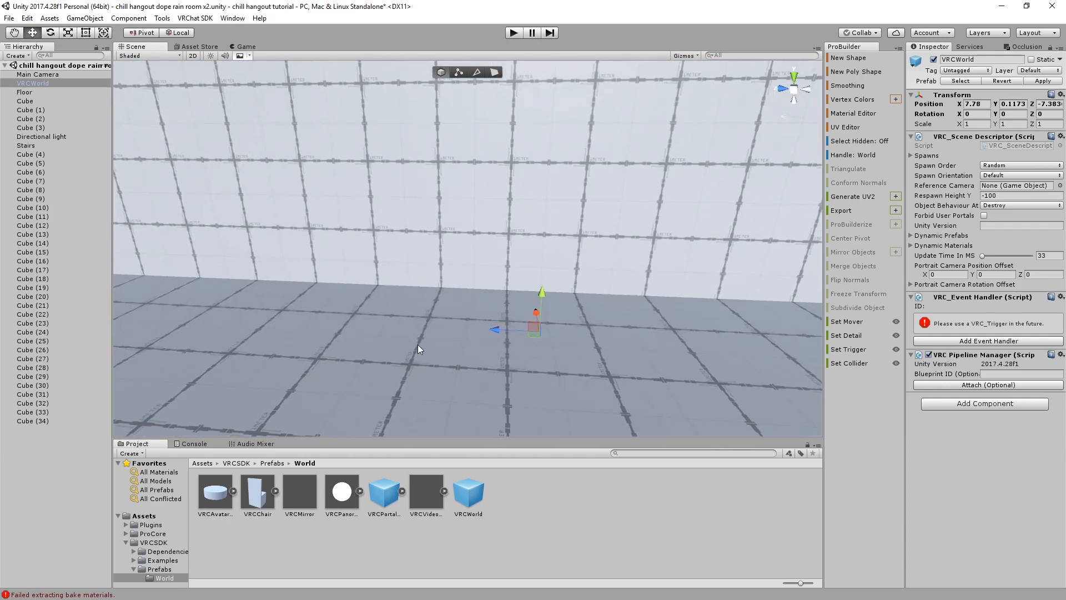
Rotate the VRCWorld object to -90 degrees about Y so it faces the open front, and save the scene
scroll(458, 359, "up", 2)
key("e")
left_click_drag(598, 377, 645, 373)
scroll(594, 362, "down", 3)
key("w")
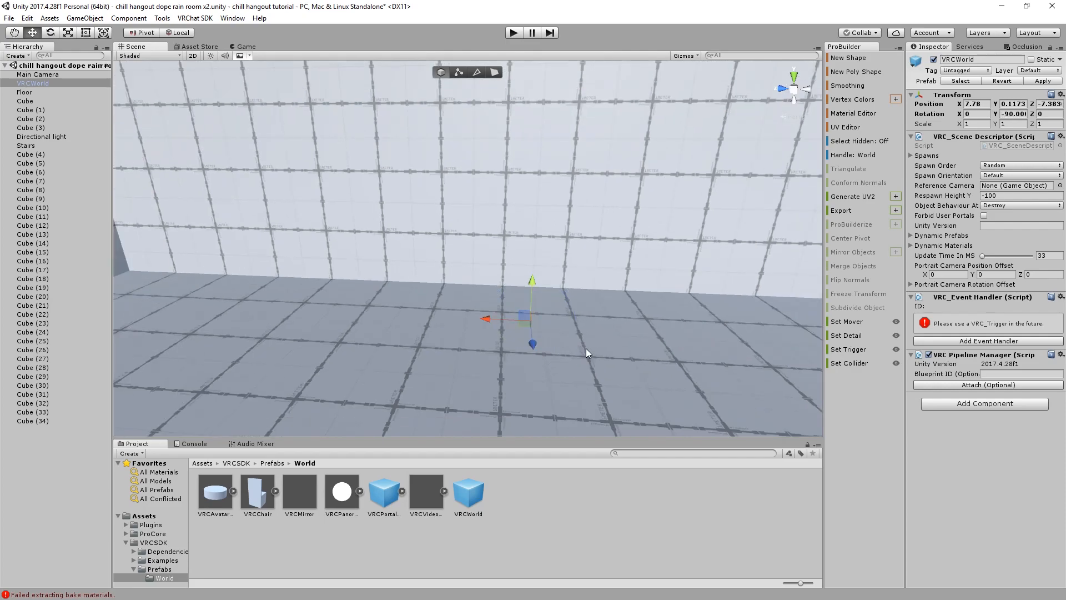
right_click_drag(479, 375, 749, 331)
right_click_drag(555, 304, 607, 238)
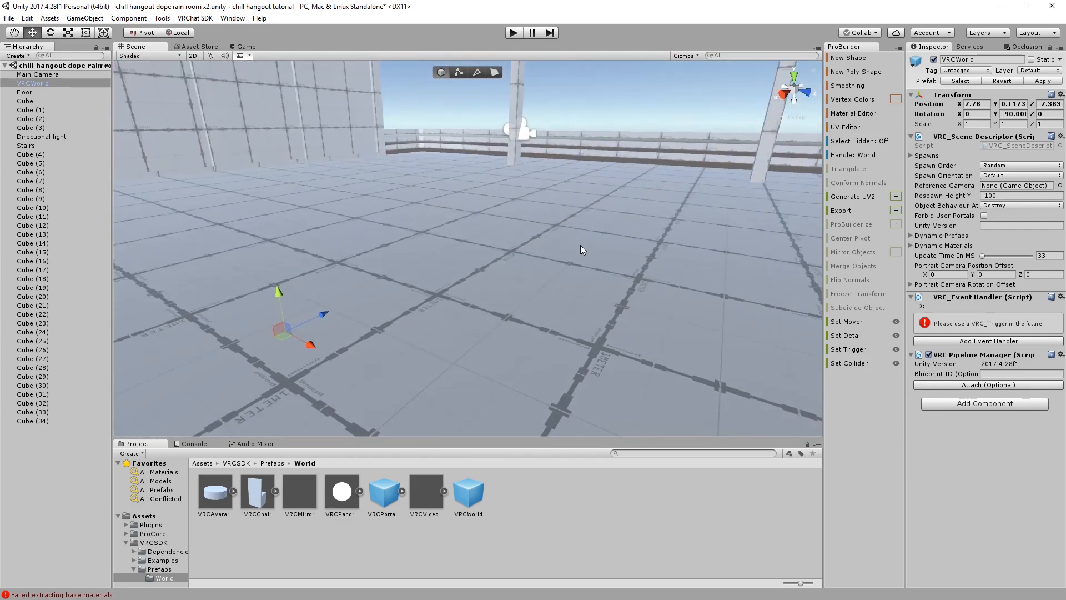
right_click_drag(581, 142, 407, 267)
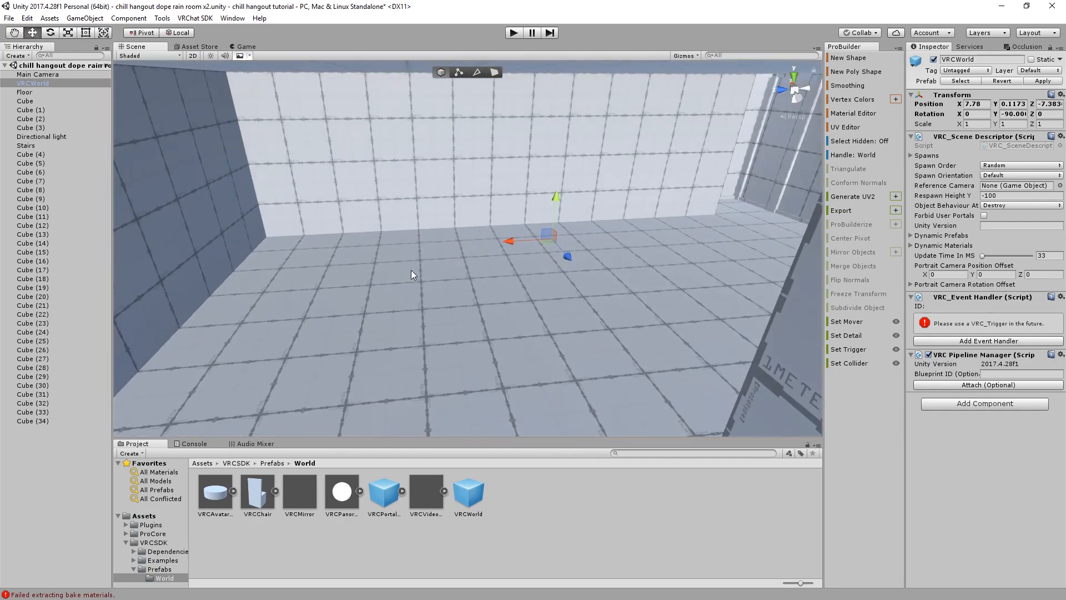
key("ctrl+s")
Create an empty game object at the root of the scene
left_click(38, 92)
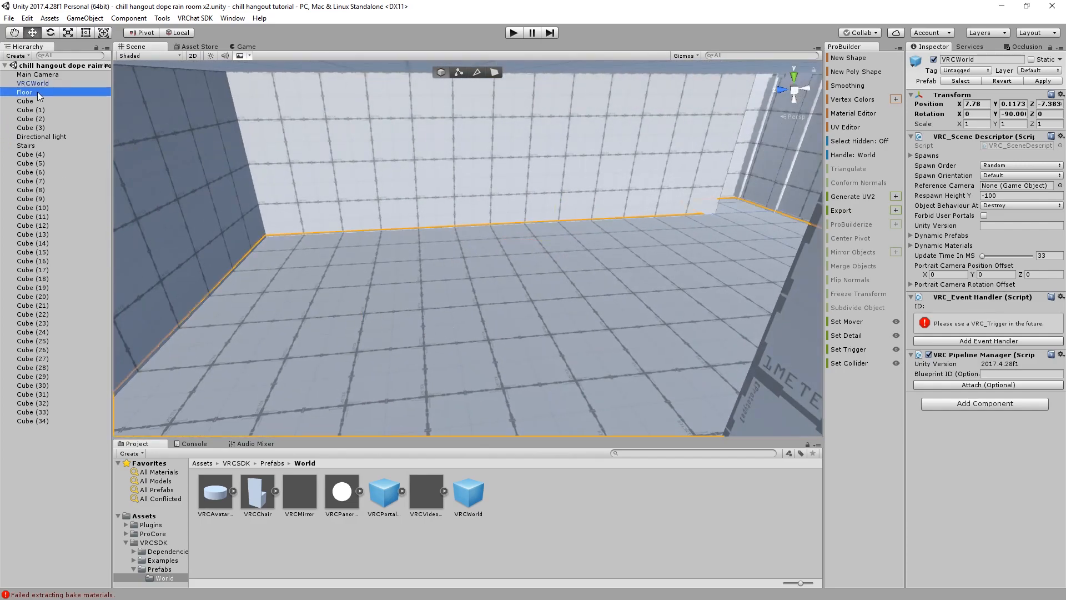
left_click(66, 435)
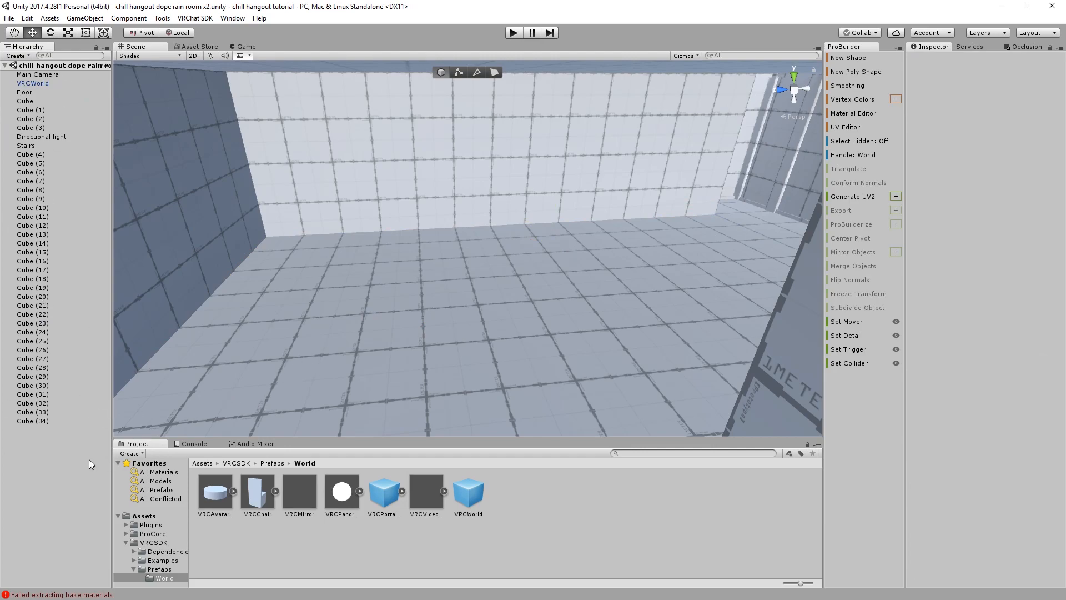
right_click(71, 463)
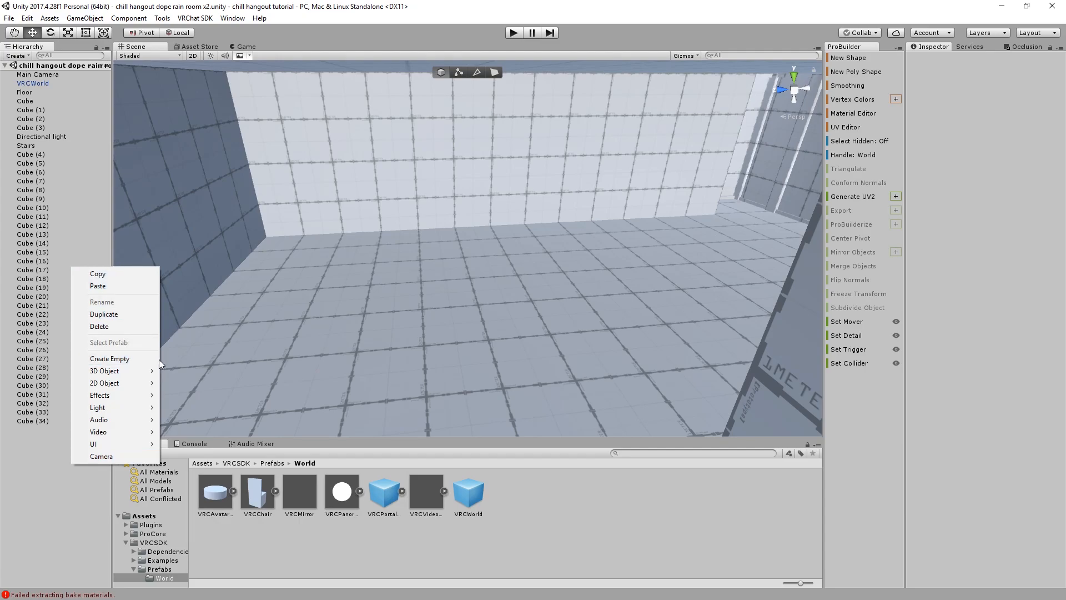
left_click(110, 358)
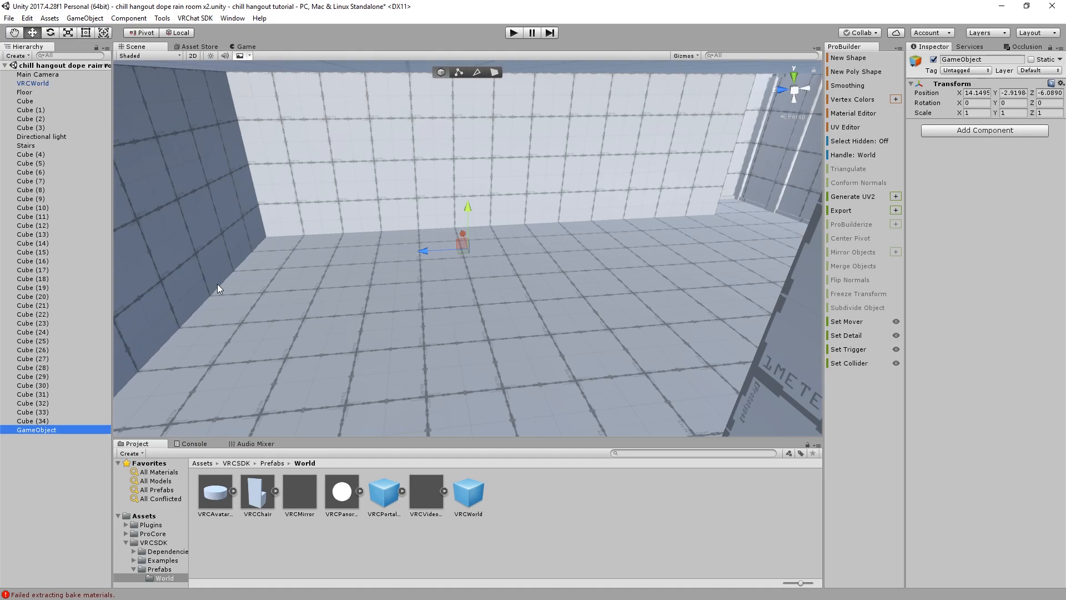
Rename the new empty object to Skeleton
right_click(61, 498)
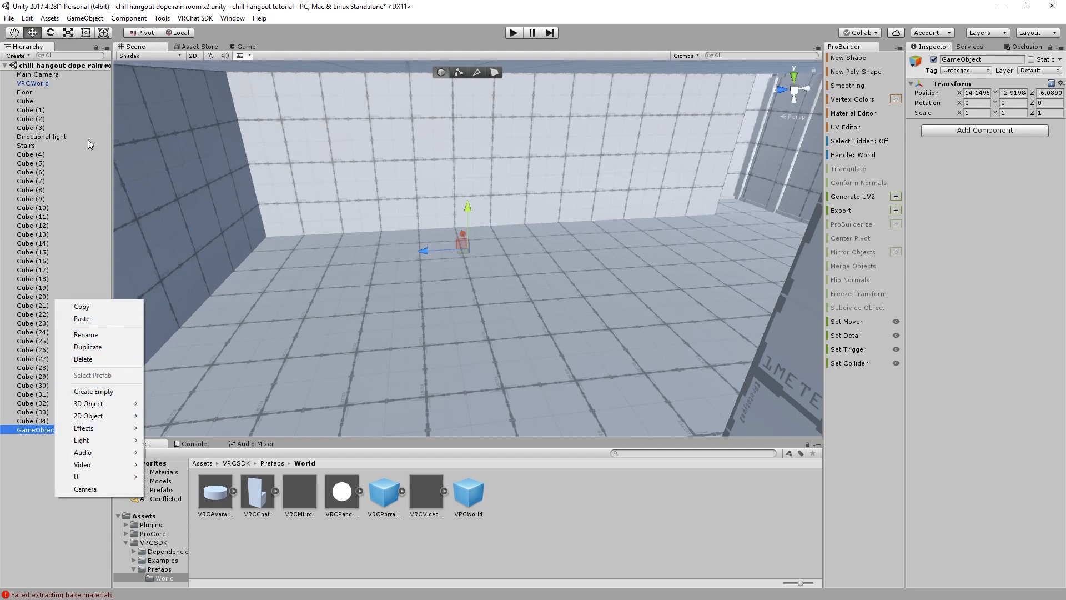
left_click(28, 57)
left_click(92, 484)
left_click(91, 484)
left_click(52, 424)
left_click(51, 430)
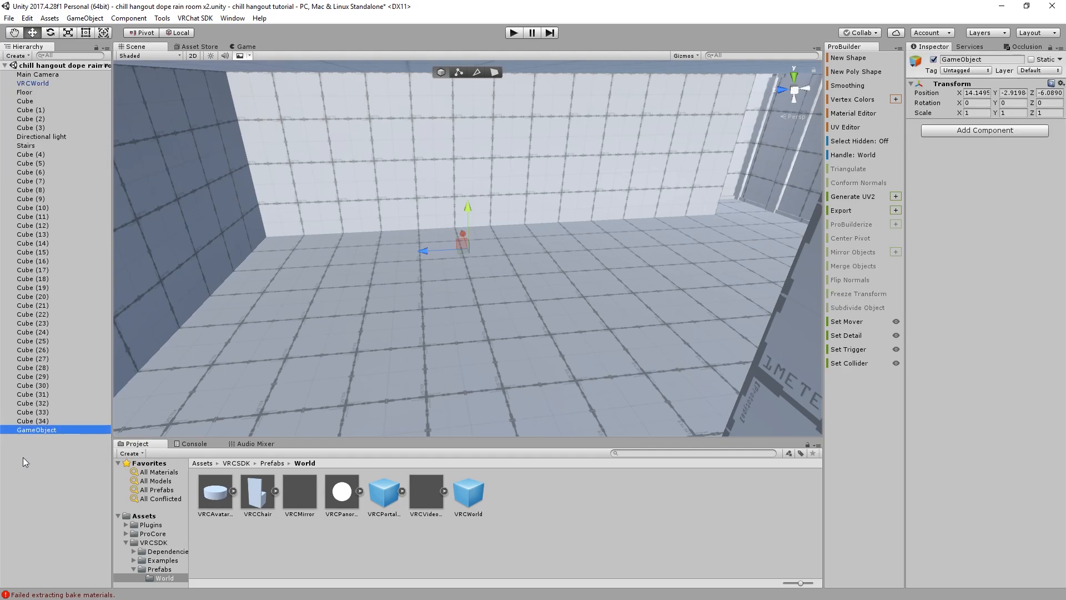
key("F2")
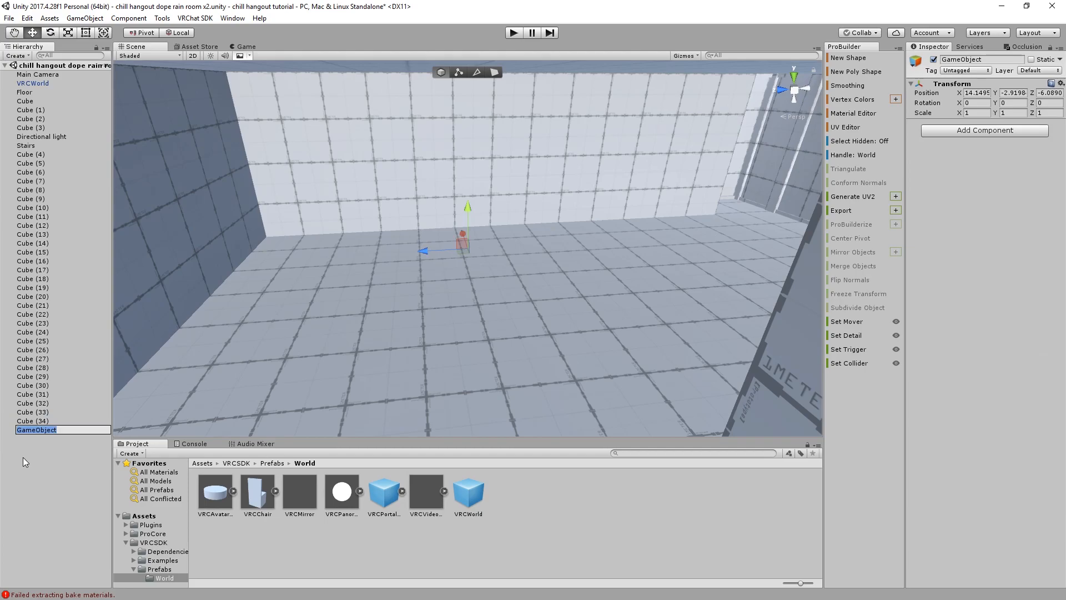
type("sKeleton")
key("Return")
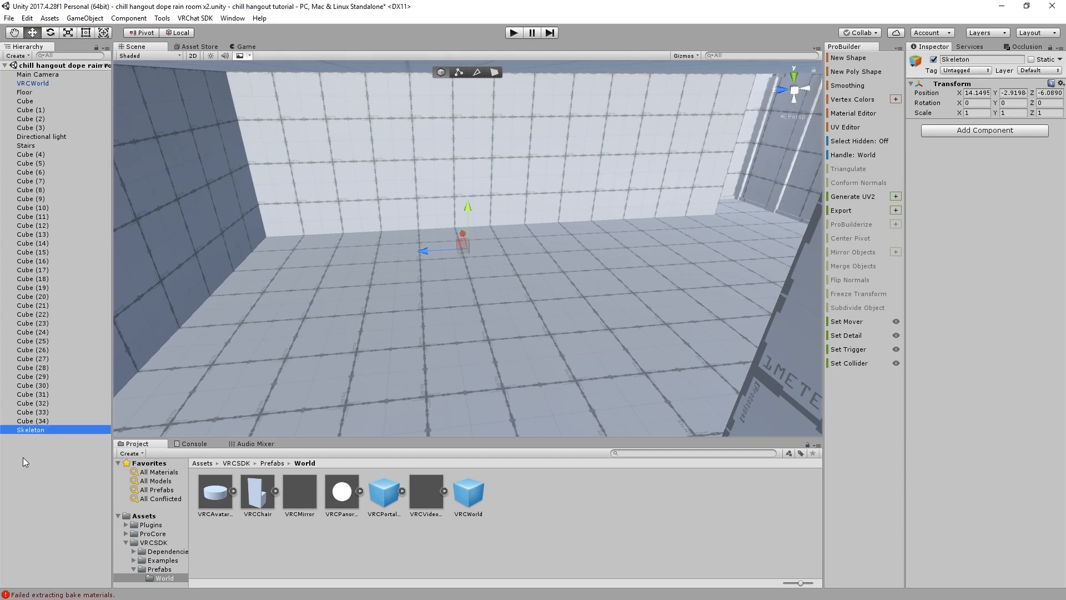
Parent Stairs and all objects from Cube (4) through Cube (34) under Skeleton
left_click(57, 421)
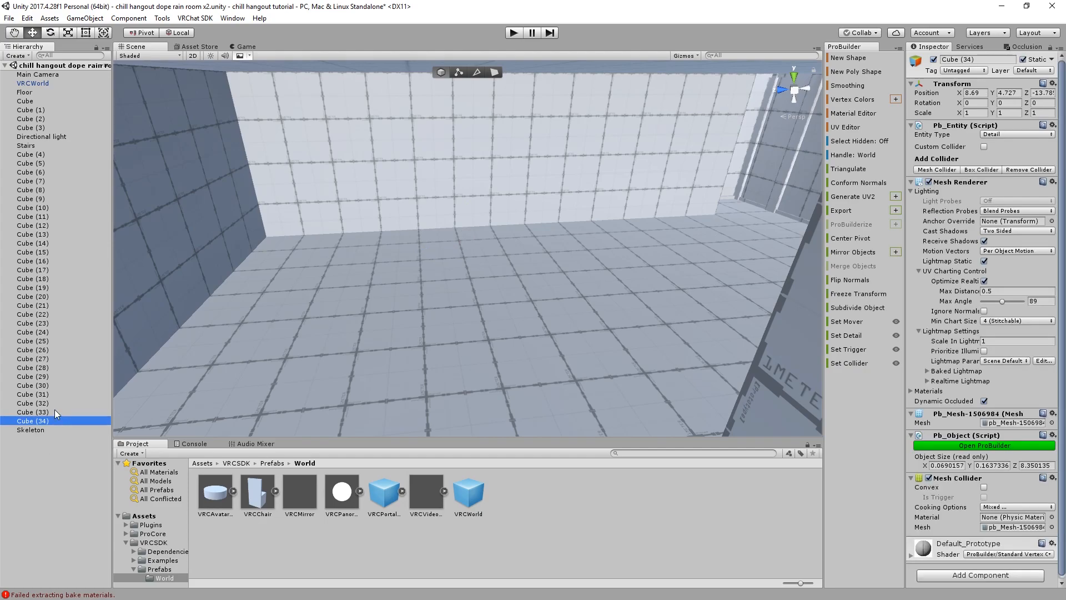
left_click(32, 151, "shift")
left_click(32, 147, "shift")
left_click_drag(32, 148, 45, 429)
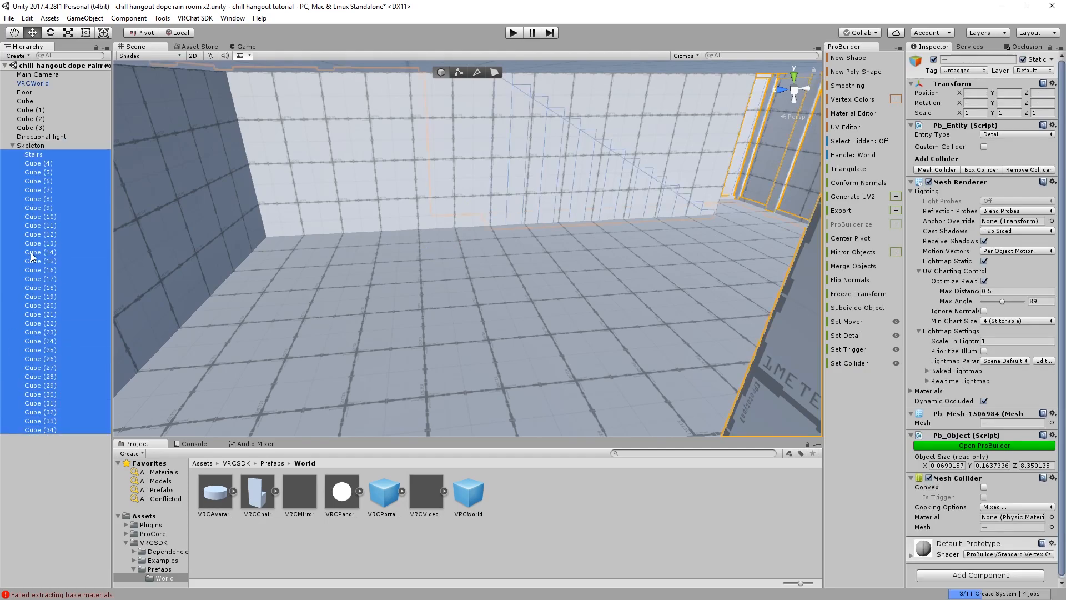
Parent the remaining Cube, Cube (1), Cube (2) and Cube (3) objects under Skeleton
left_click(28, 147)
left_click(31, 127)
left_click(36, 101, "shift")
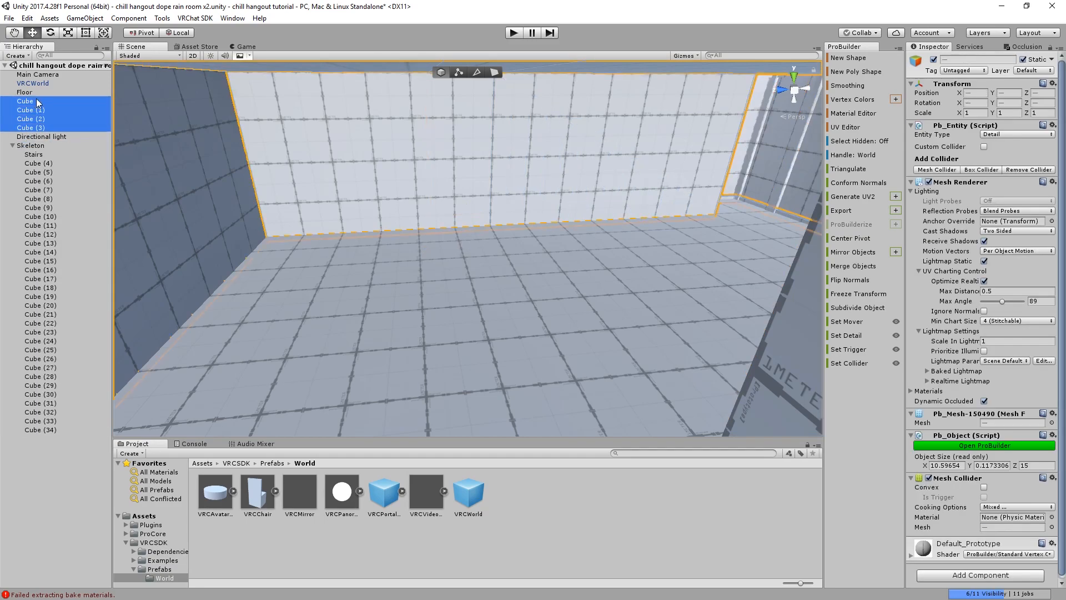
left_click_drag(47, 104, 50, 146)
left_click(63, 447)
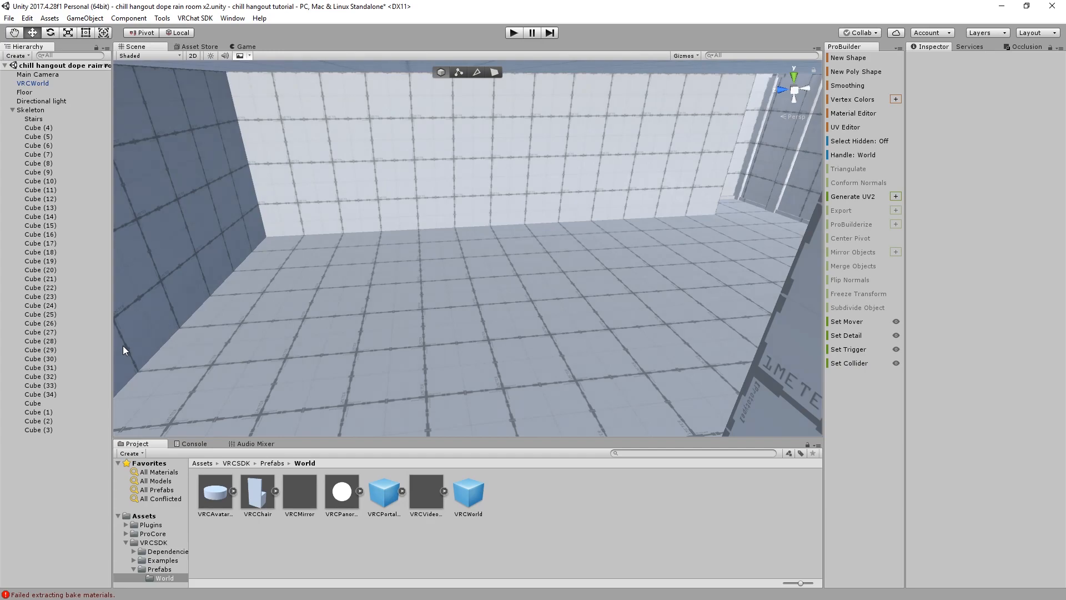
Select Skeleton to check its grouped geometry in the scene, deselect it and collapse its child list
left_click(45, 112)
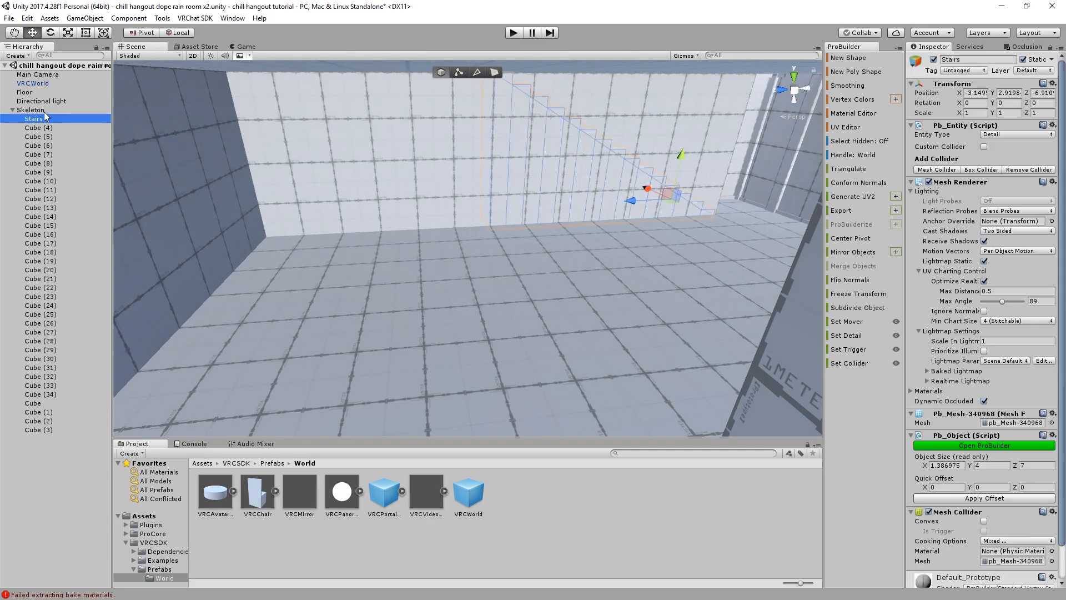
key("f")
right_click_drag(403, 216, 388, 285)
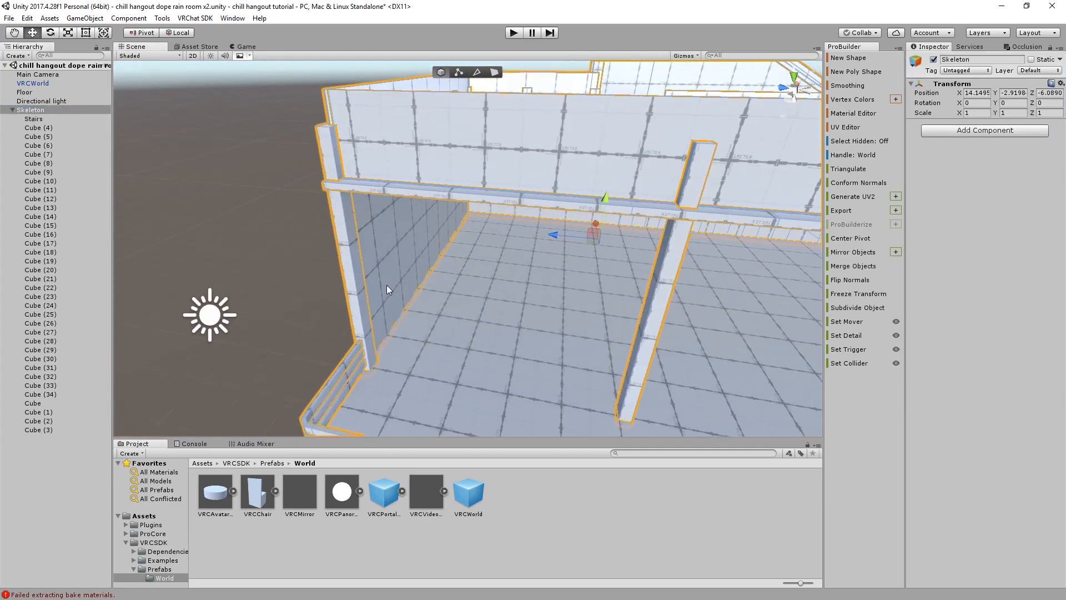
scroll(389, 285, "down", 5)
right_click_drag(454, 225, 552, 217)
left_click(552, 221)
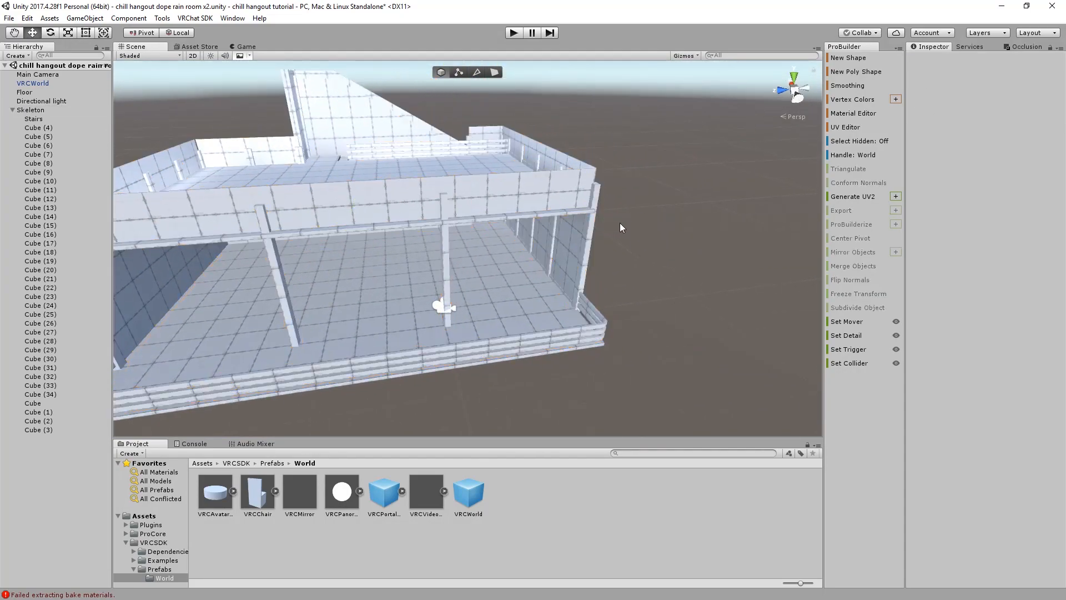
left_click(13, 111)
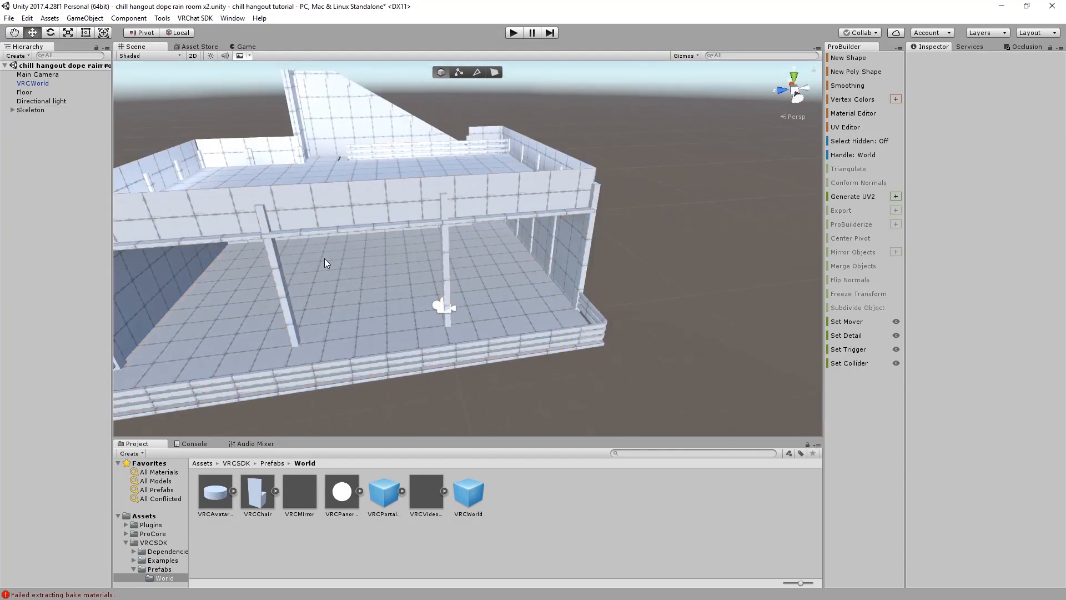
Review the whole building from the roof and front, and return the project browser to the Assets root folder
middle_click_drag(288, 245, 417, 277)
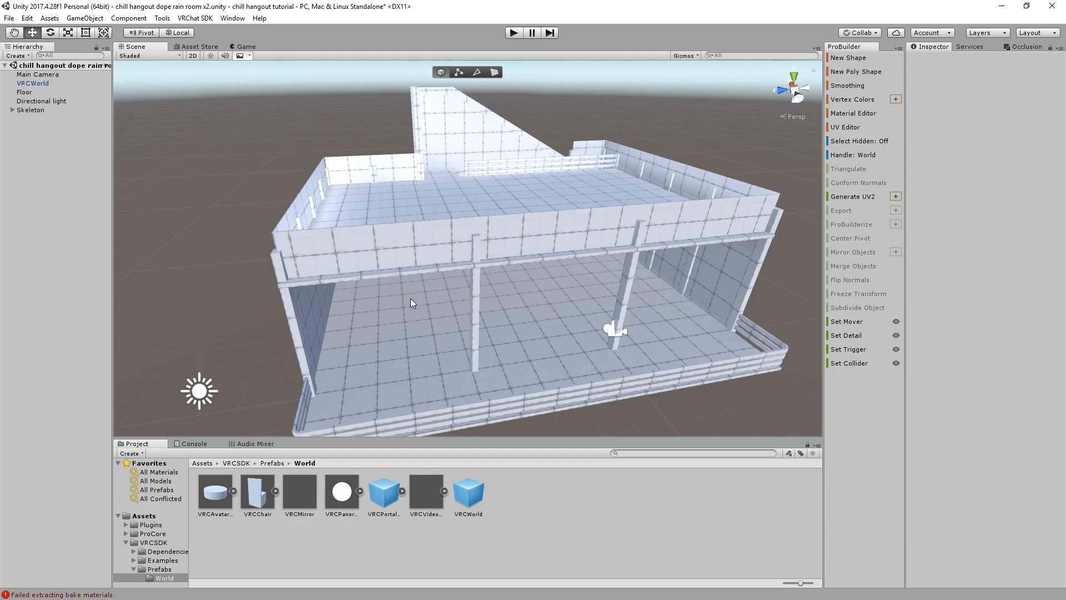
middle_click_drag(247, 272, 374, 323)
middle_click_drag(434, 269, 362, 298)
right_click_drag(362, 298, 328, 220)
middle_click_drag(327, 220, 305, 427)
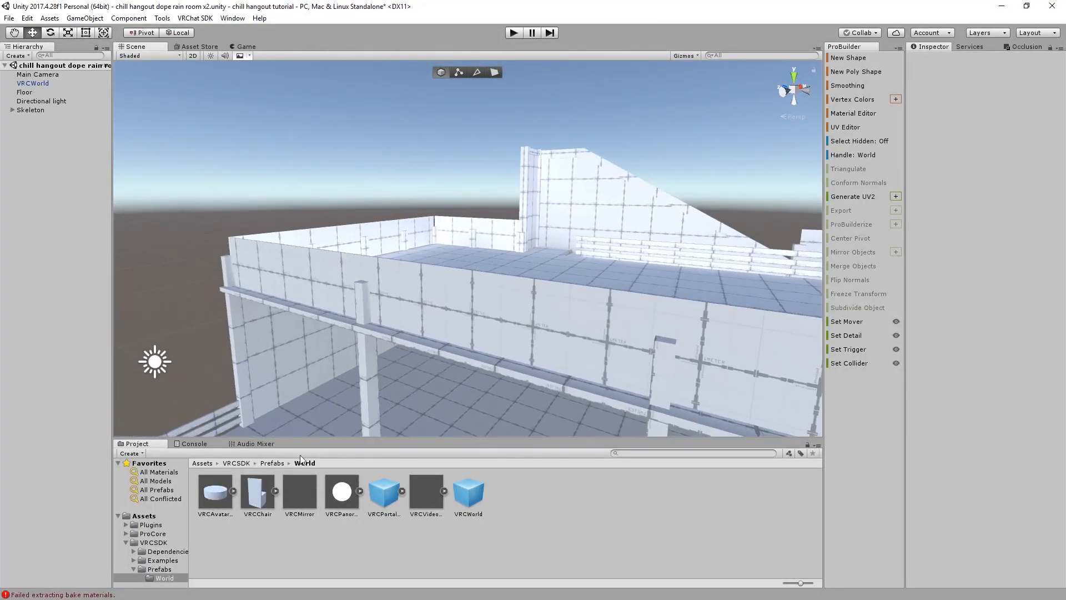
left_click(203, 464)
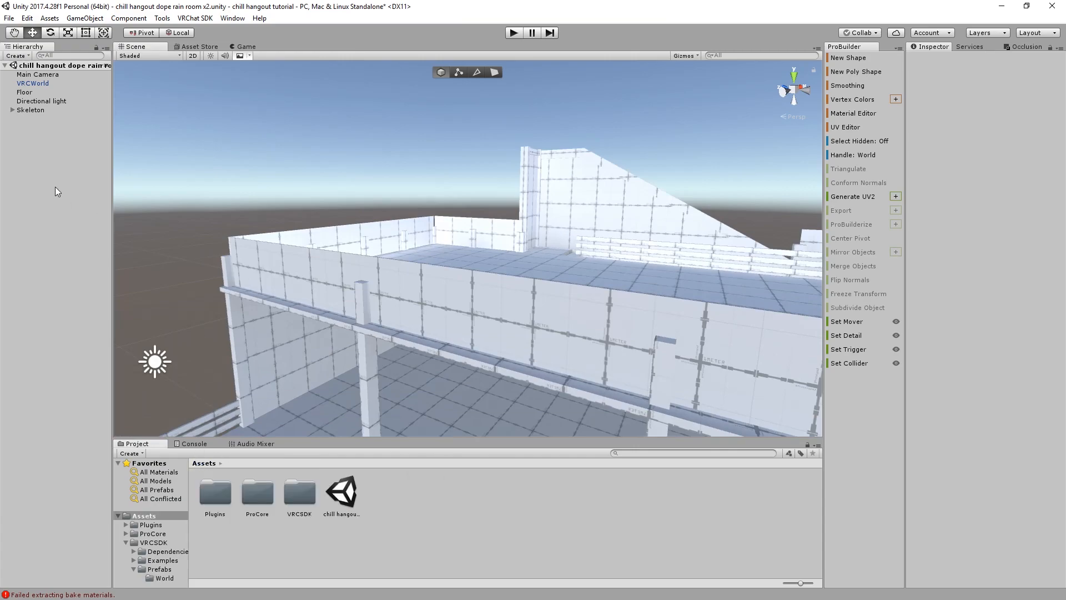
right_click_drag(311, 244, 372, 223)
middle_click_drag(371, 222, 166, 199)
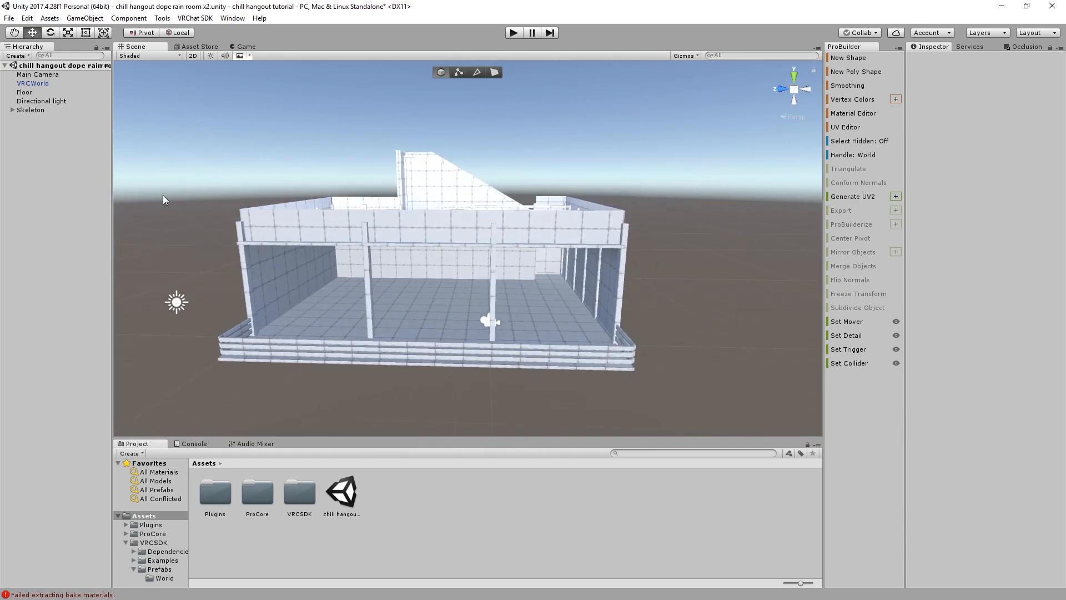
Add the VRC_Player Mods component to the VRCWorld object
left_click(49, 84)
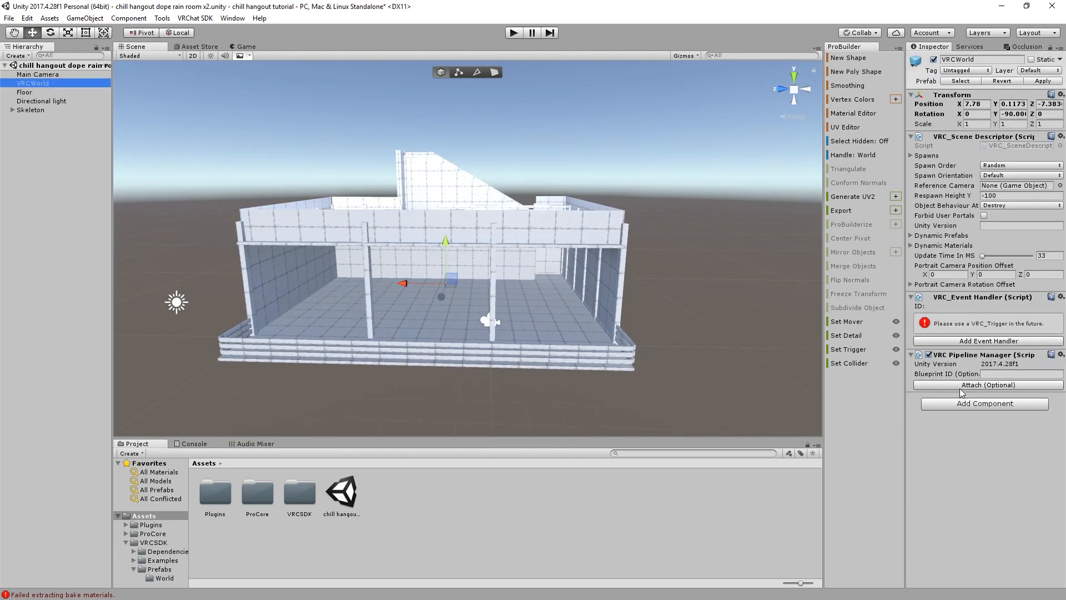
left_click(993, 405)
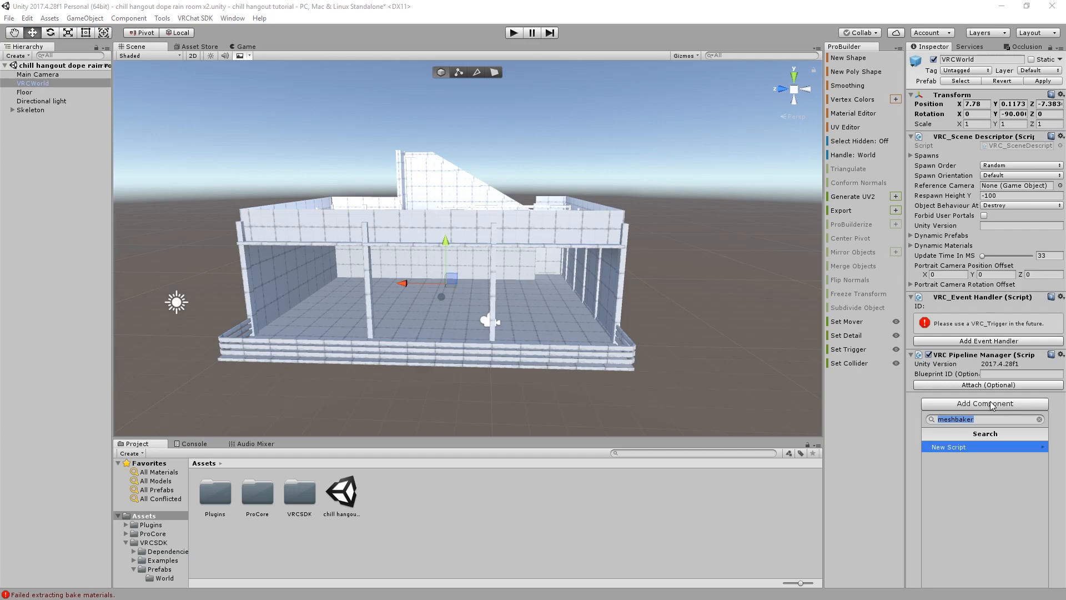
type("player")
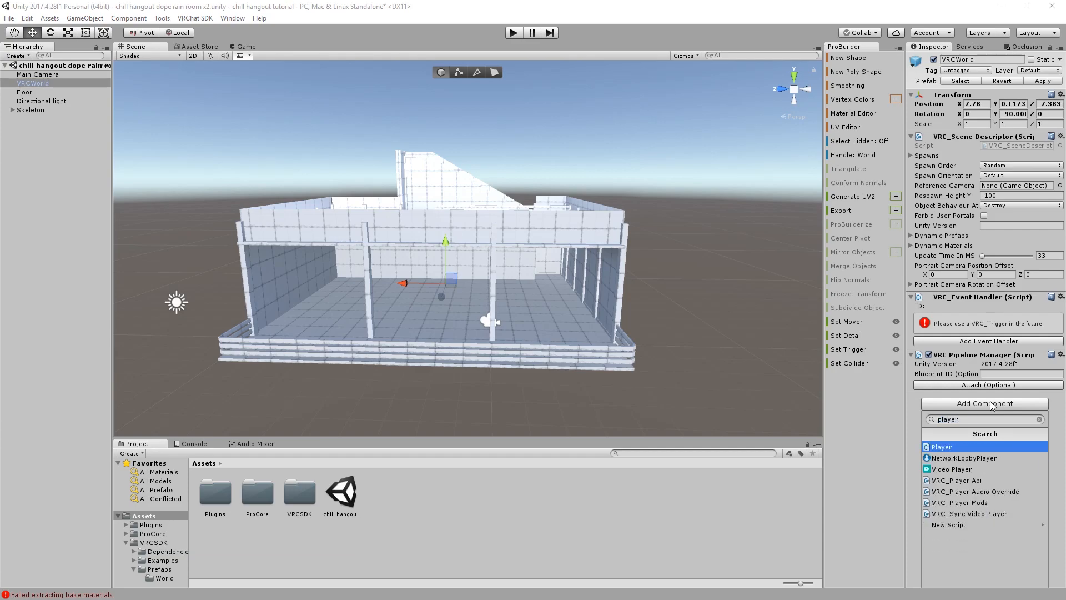
left_click(978, 503)
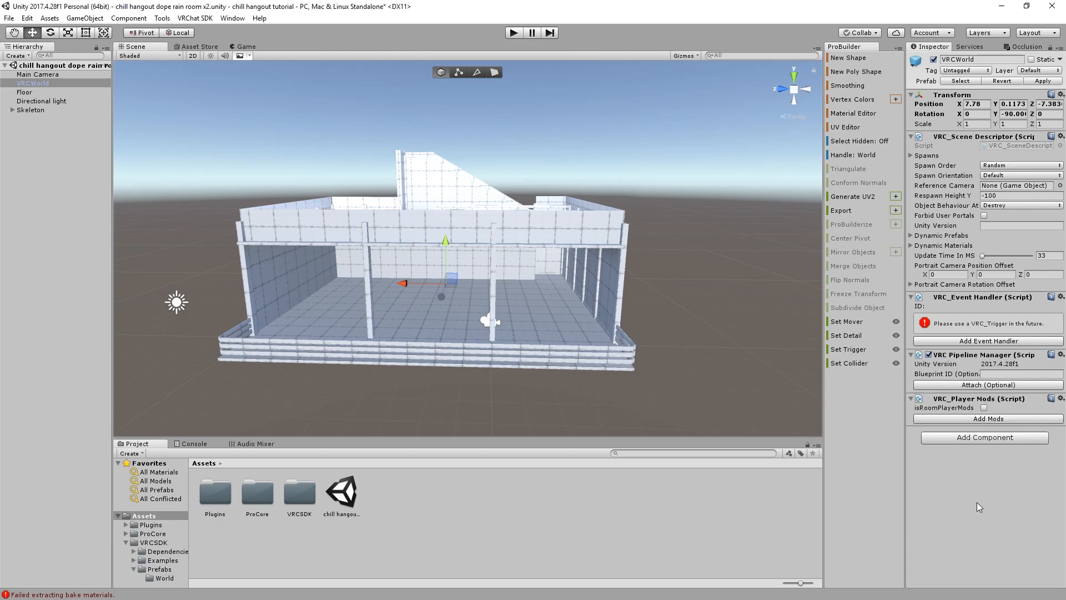
Enable isRoomPlayerMods on VRCWorld's player mods and add the Jump mod
left_click(984, 408)
left_click(981, 420)
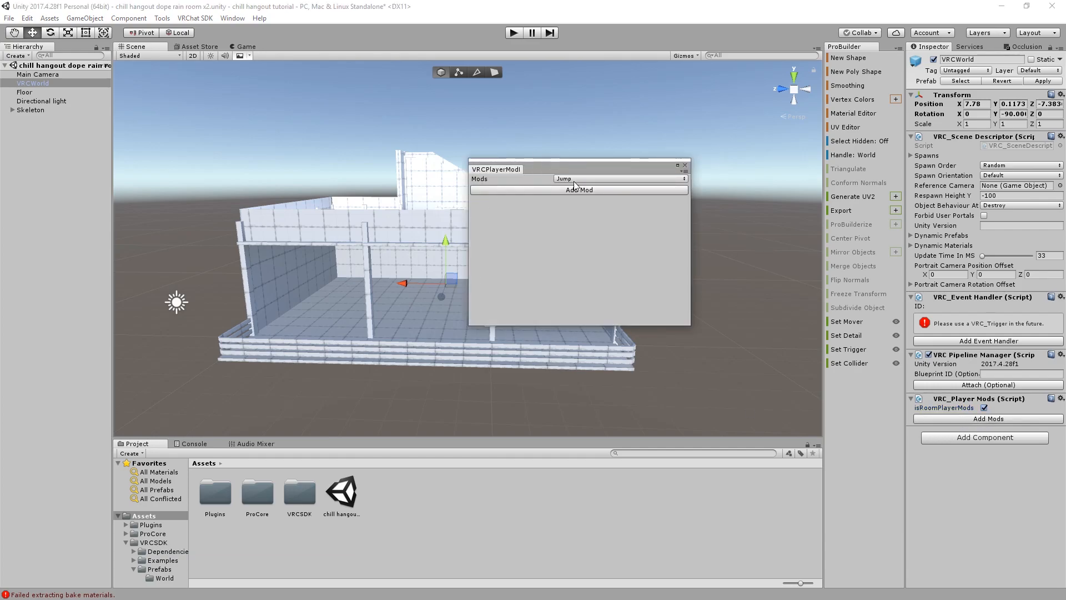
left_click(580, 191)
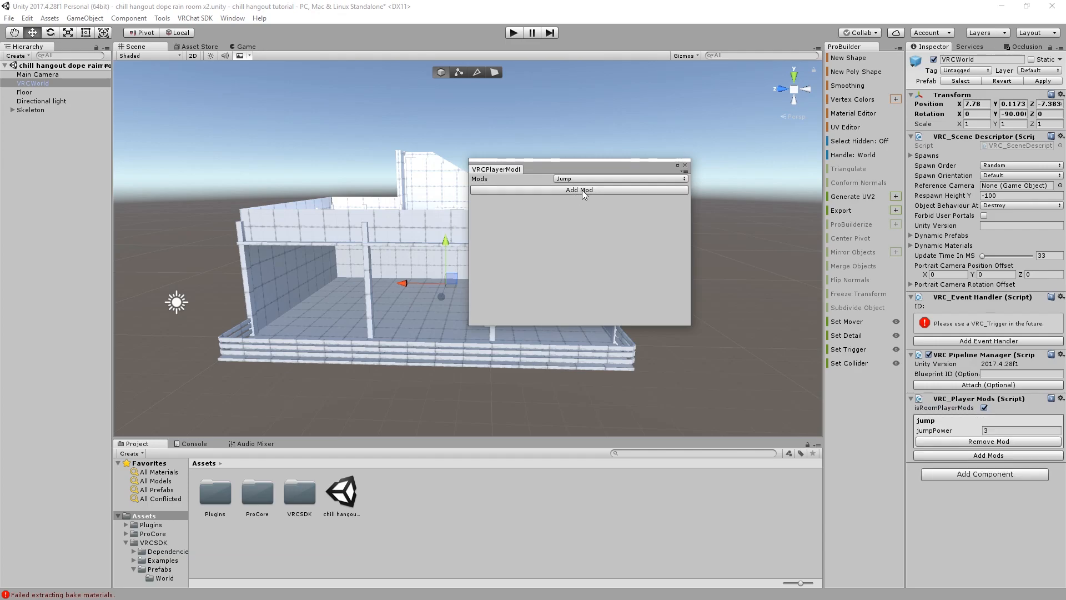
left_click(654, 180)
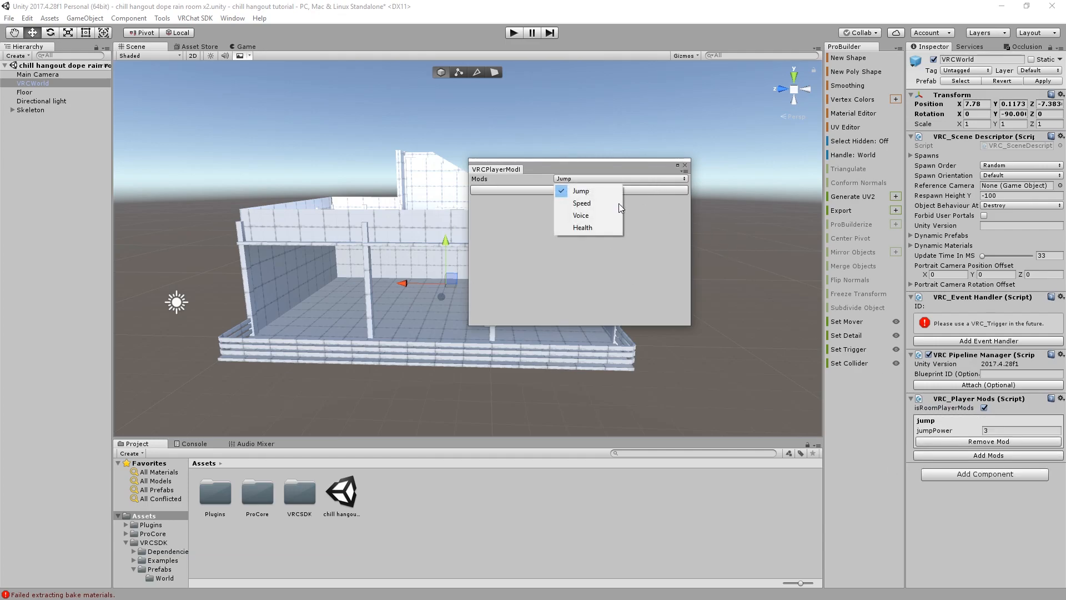
left_click(647, 293)
left_click(685, 164)
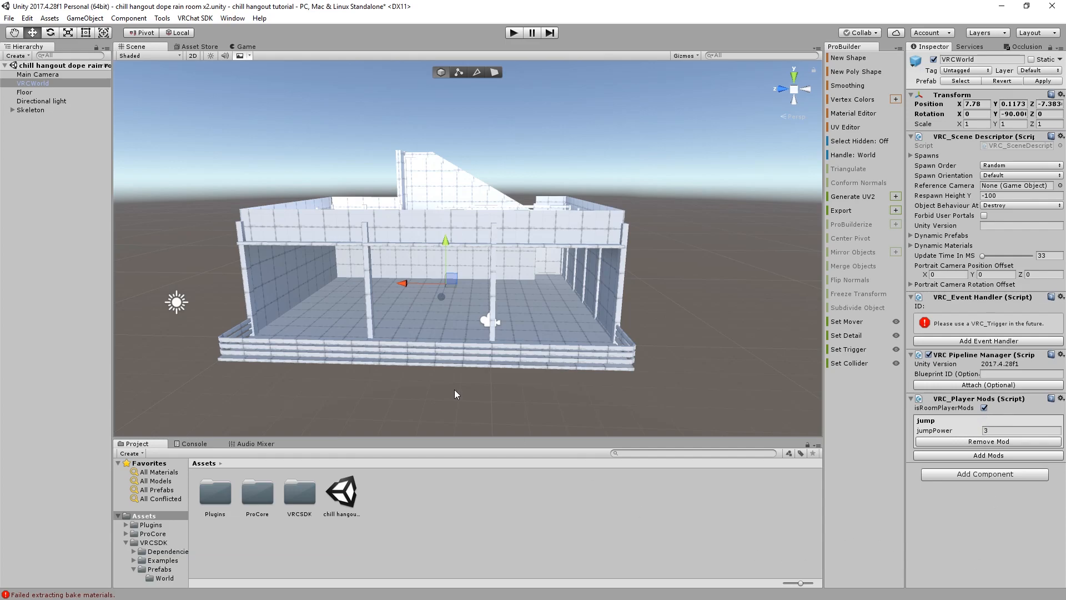
scroll(376, 274, "down", 5)
scroll(389, 278, "up", 8)
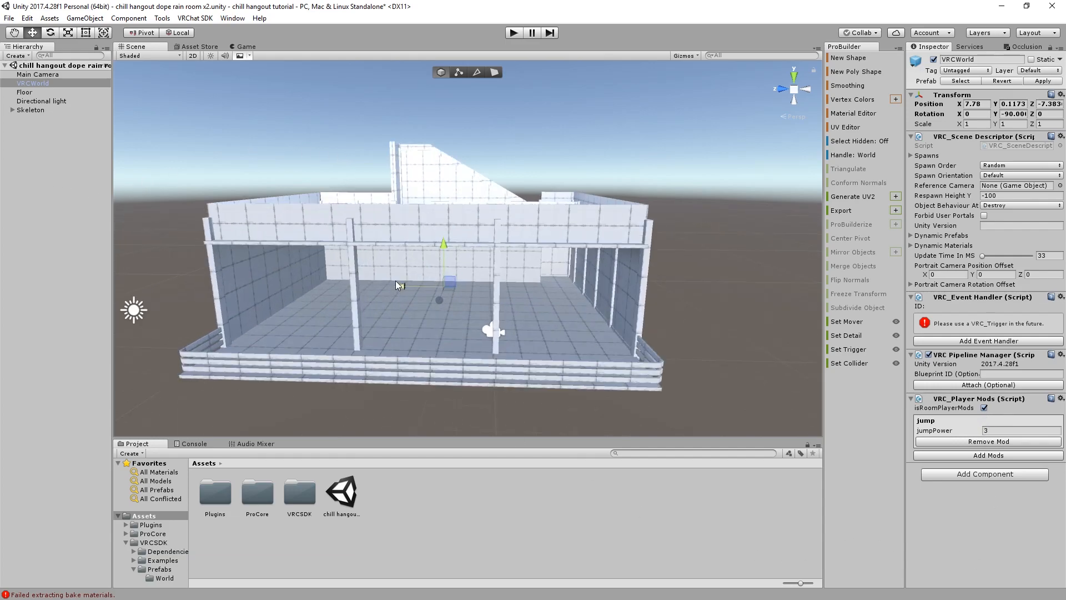
scroll(394, 331, "up", 1)
scroll(394, 332, "down", 3)
scroll(438, 365, "up", 1)
scroll(501, 345, "down", 2)
scroll(396, 256, "up", 2)
scroll(483, 209, "up", 1)
scroll(468, 215, "down", 2)
scroll(555, 216, "up", 1)
scroll(382, 374, "down", 3)
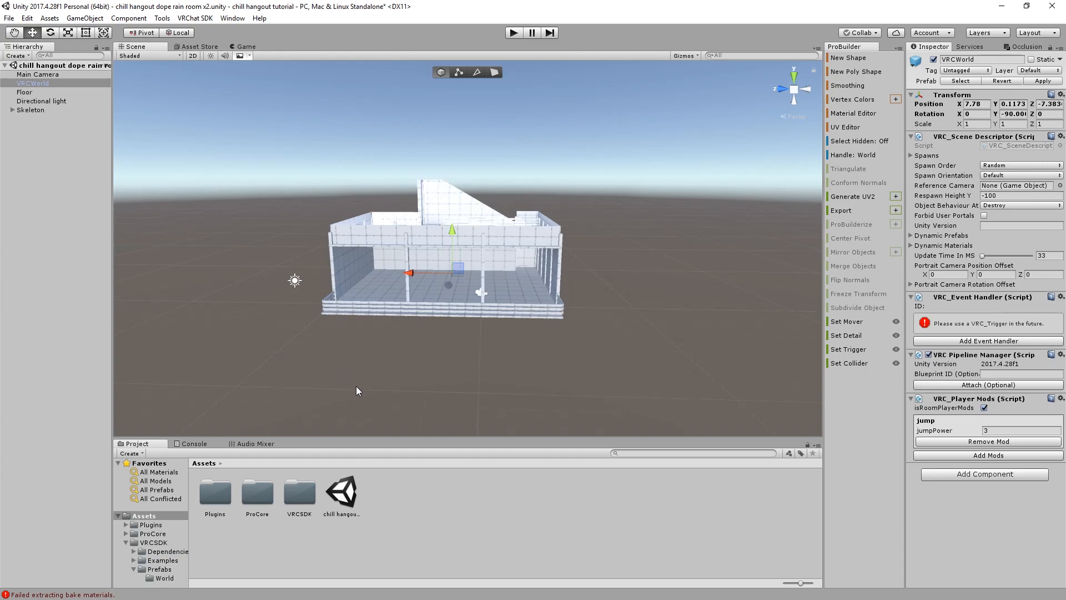
left_click(355, 385)
scroll(355, 385, "up", 2)
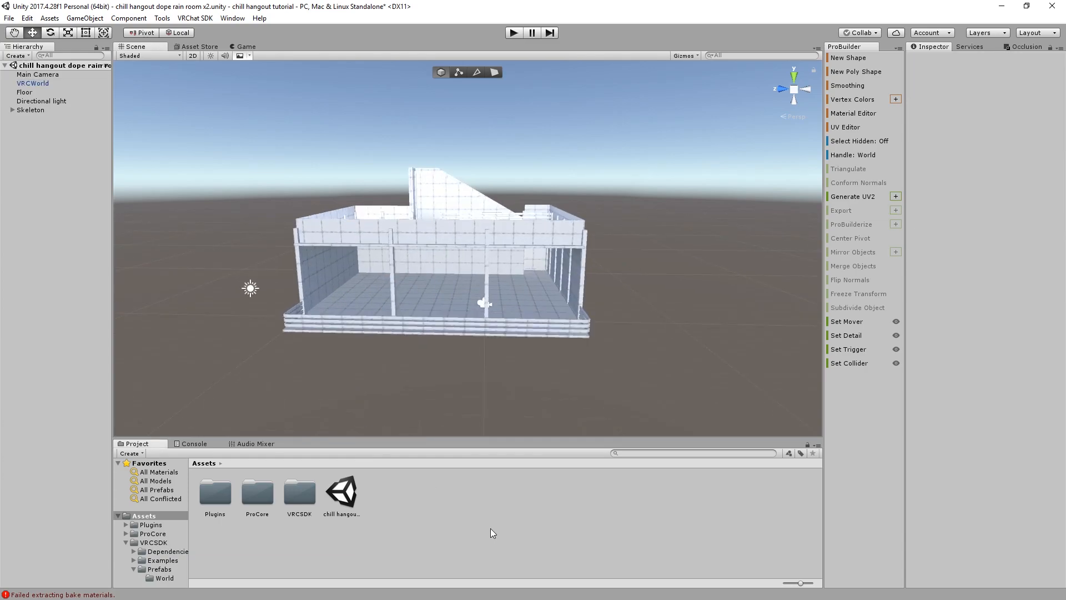
middle_click_drag(140, 241, 186, 242)
scroll(288, 244, "up", 4)
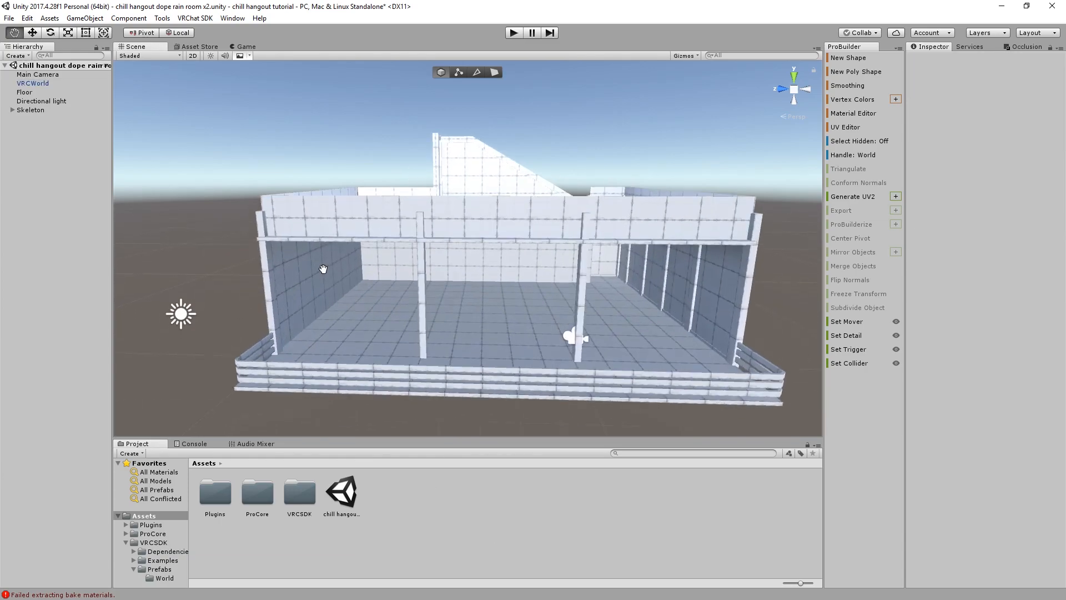
middle_click_drag(323, 268, 323, 242)
Set up the layers and the collision layer matrix for VRChat from the SDK's build control panel, accepting both changes
left_click(195, 18)
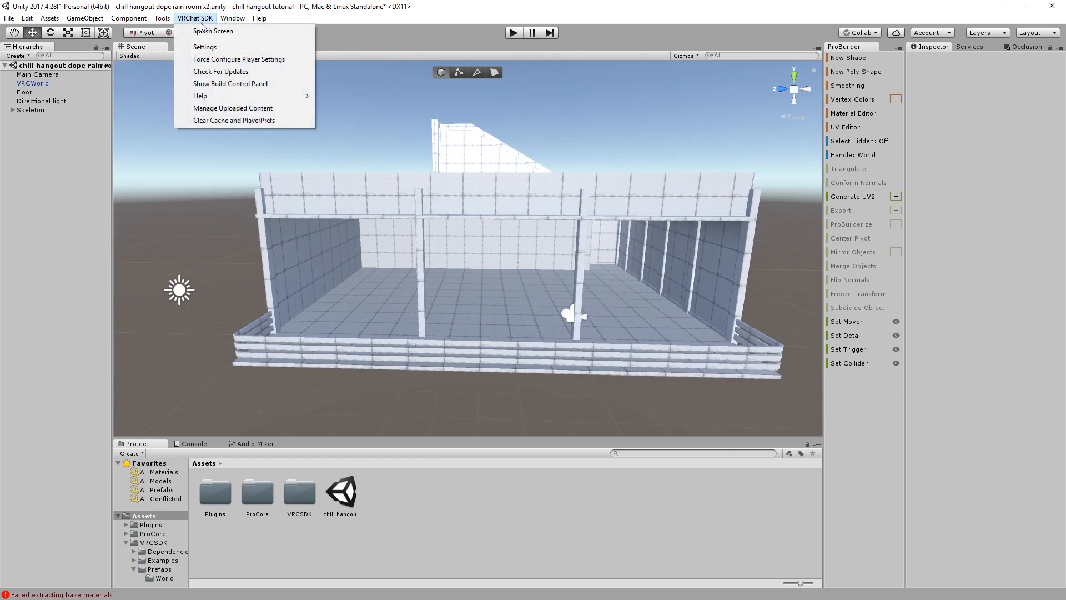
left_click(261, 84)
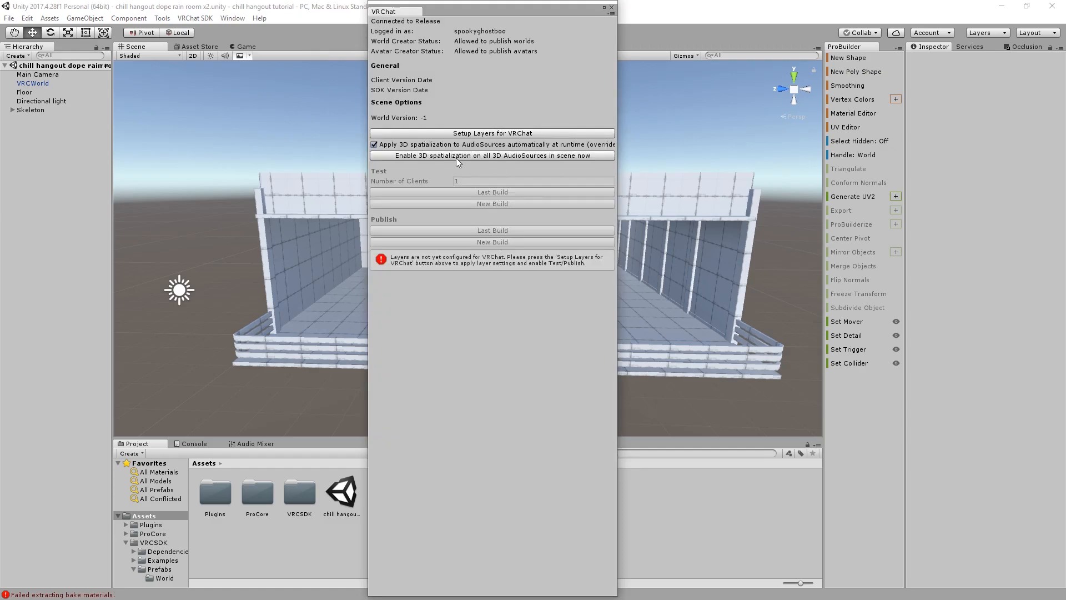
left_click(476, 134)
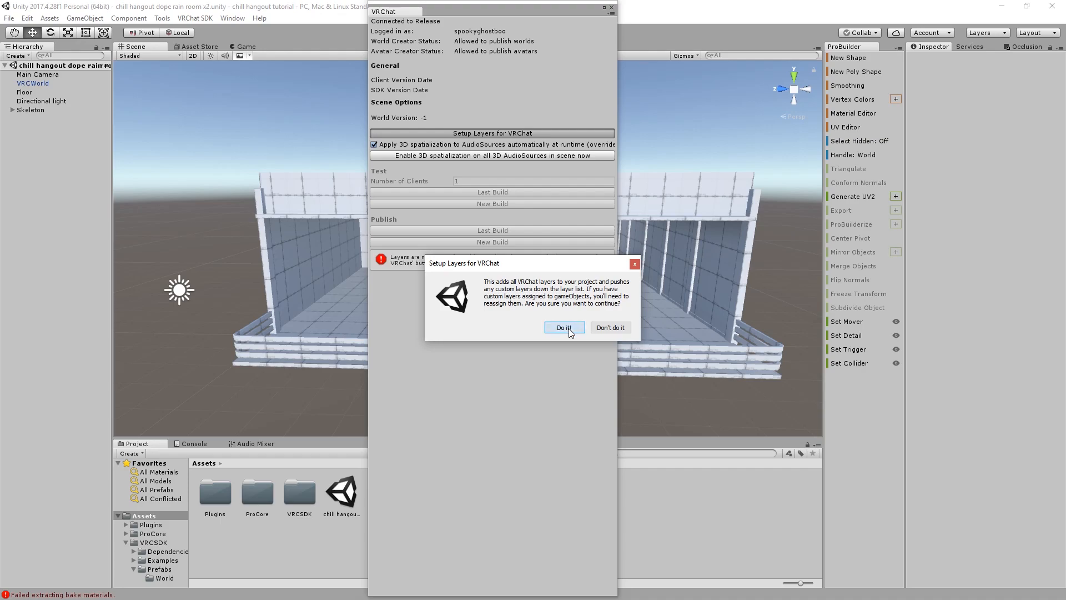
left_click(564, 327)
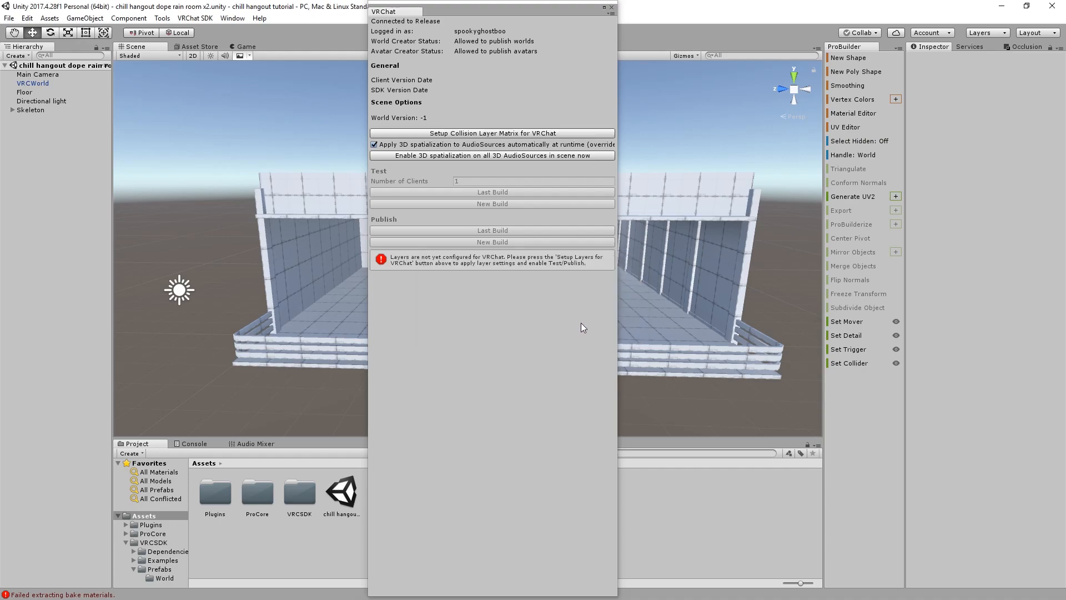
left_click(494, 133)
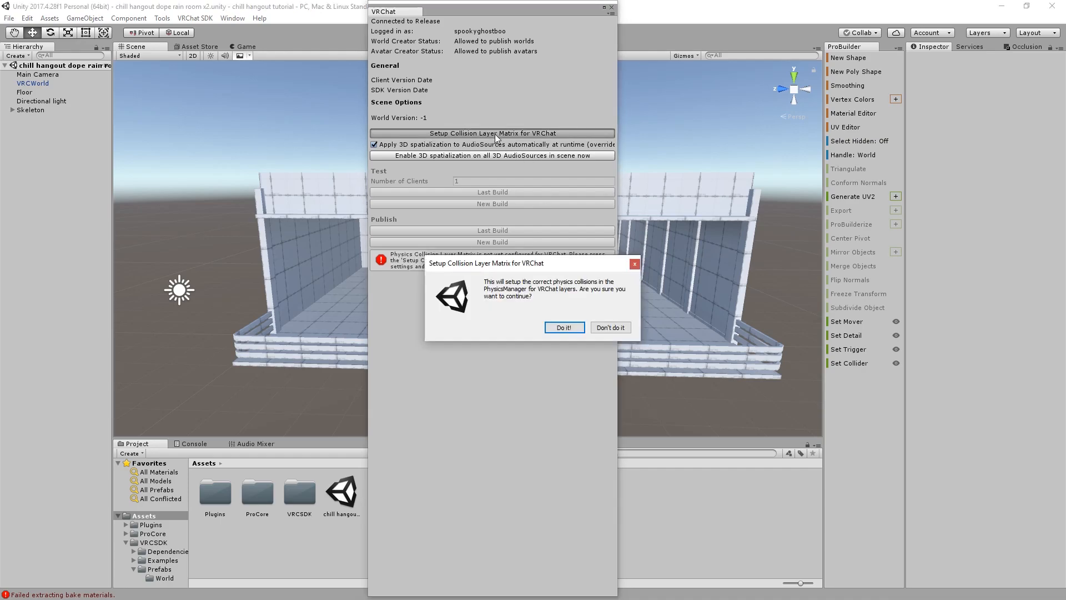
left_click(571, 330)
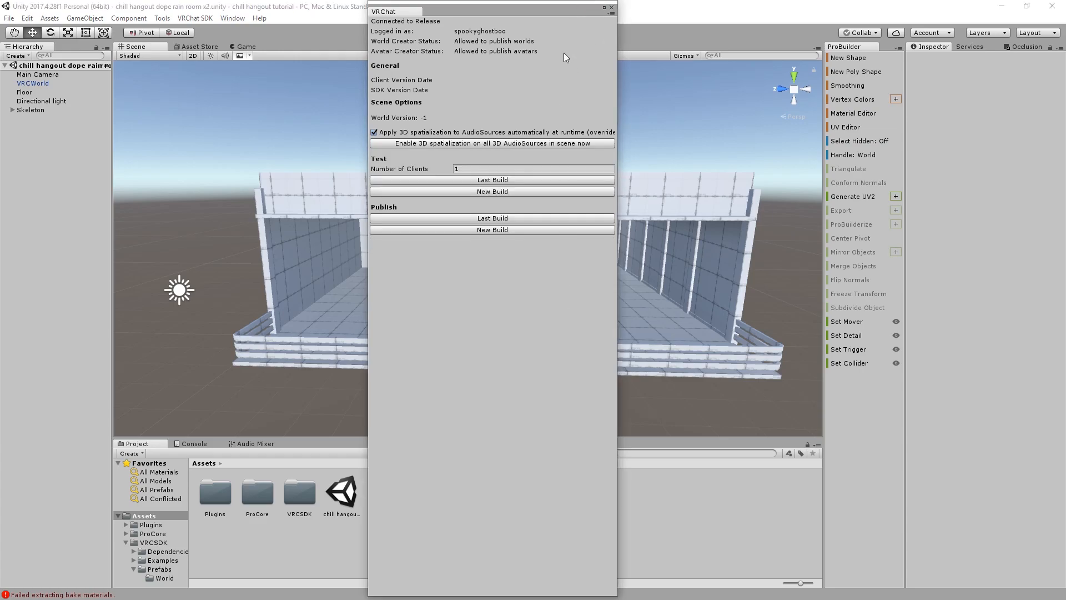
left_click(612, 9)
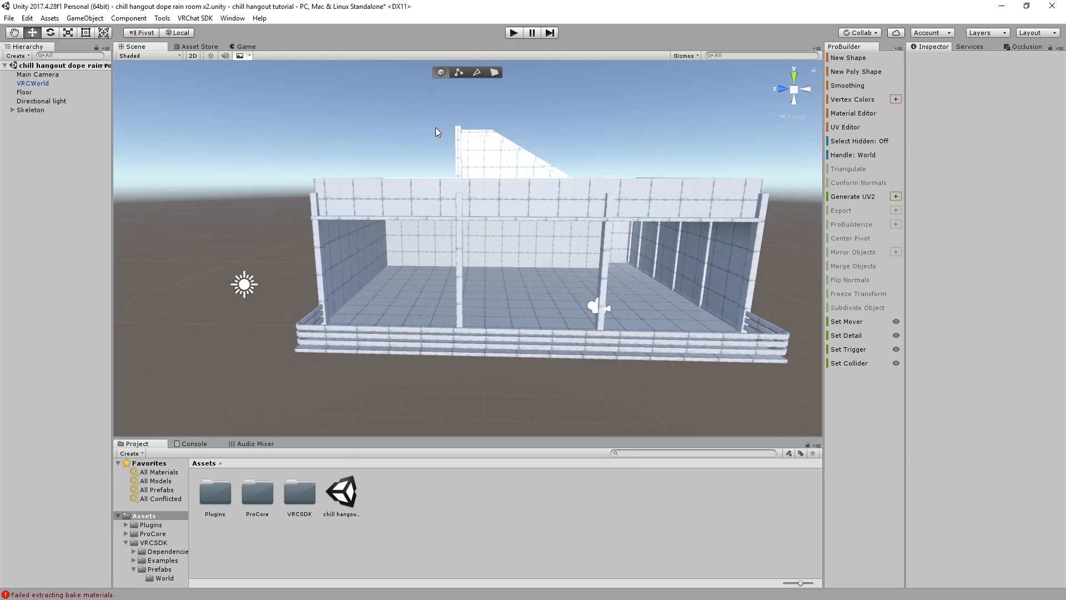
Open the project's Physics settings and examine the full Layer Collision Matrix
left_click(25, 20)
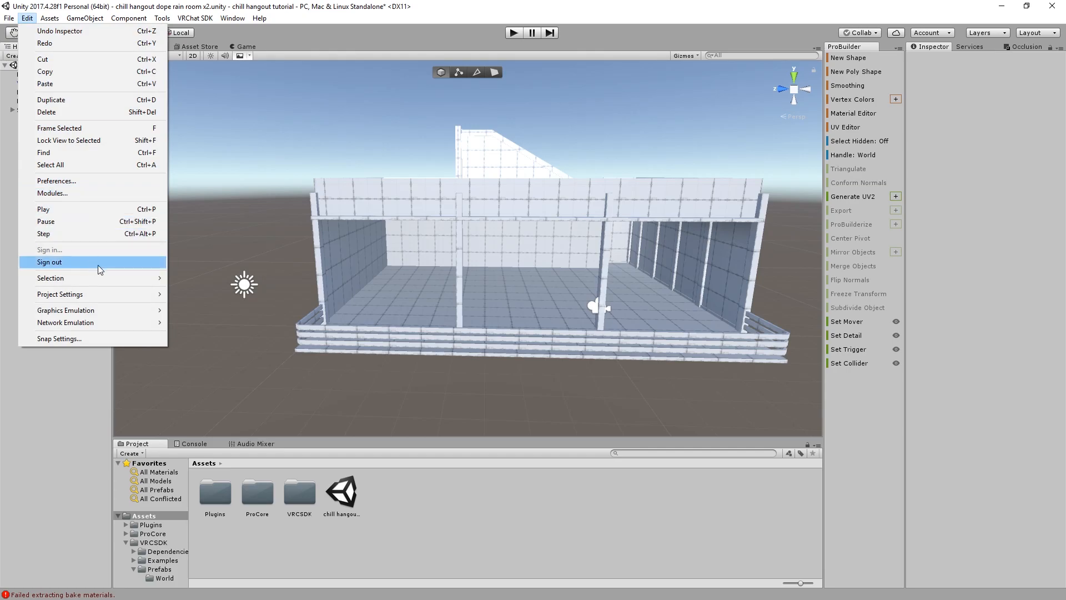
mouse_move(91, 293)
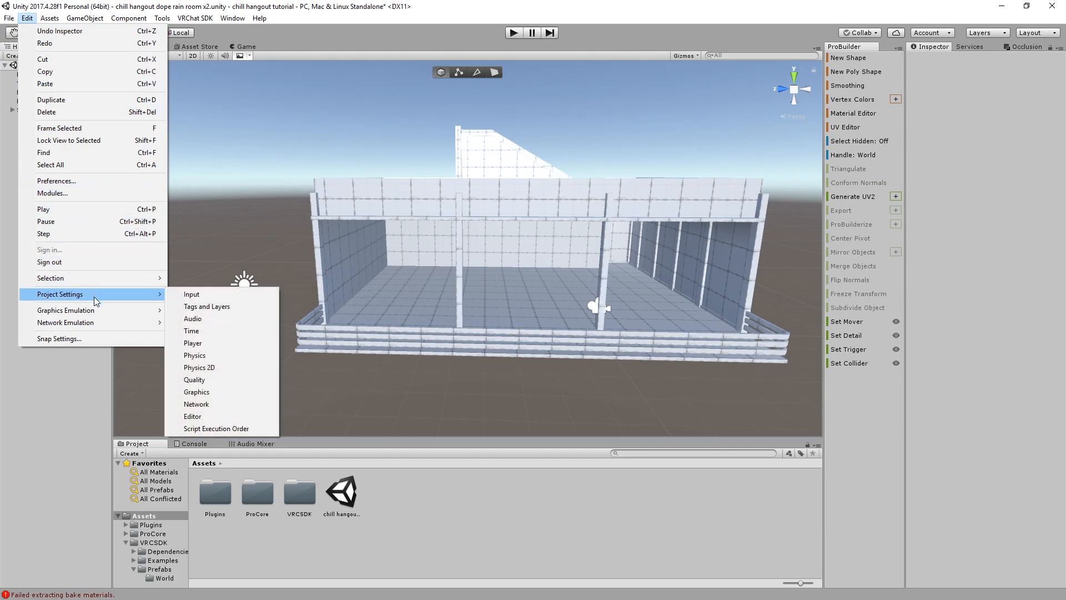
left_click(211, 356)
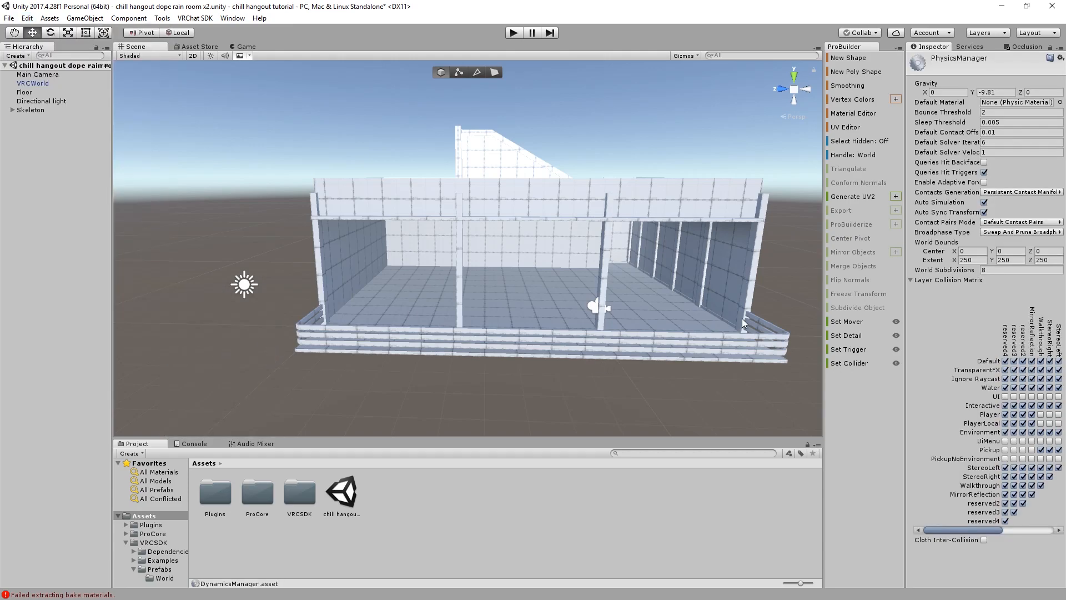
left_click_drag(905, 391, 714, 394)
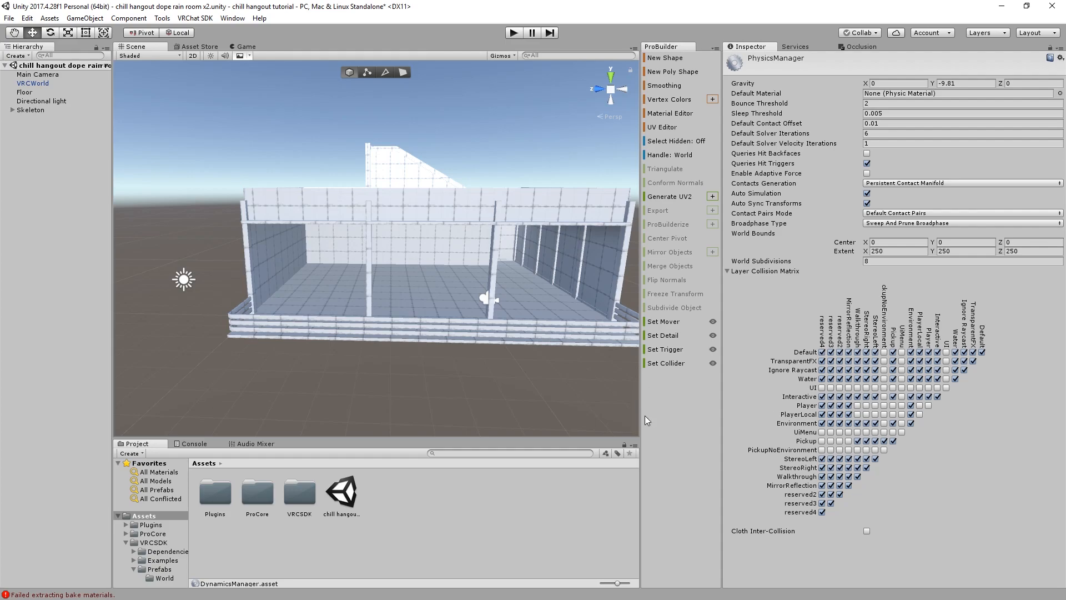
left_click_drag(644, 414, 797, 422)
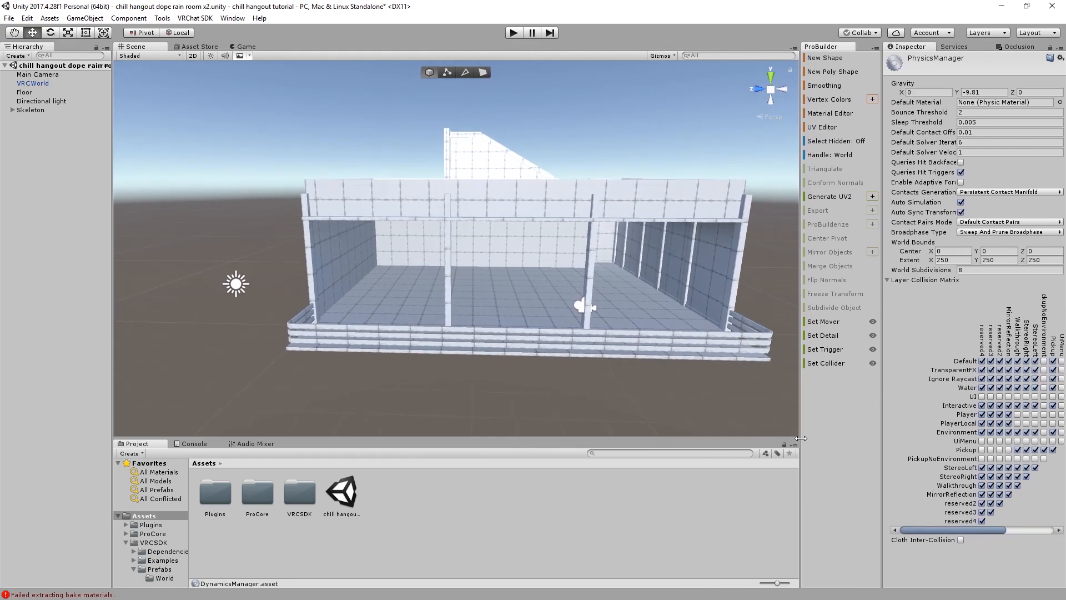
Examine the building's open front, pillars and railings from several angles
right_click_drag(280, 305, 244, 307)
middle_click_drag(311, 349, 243, 301)
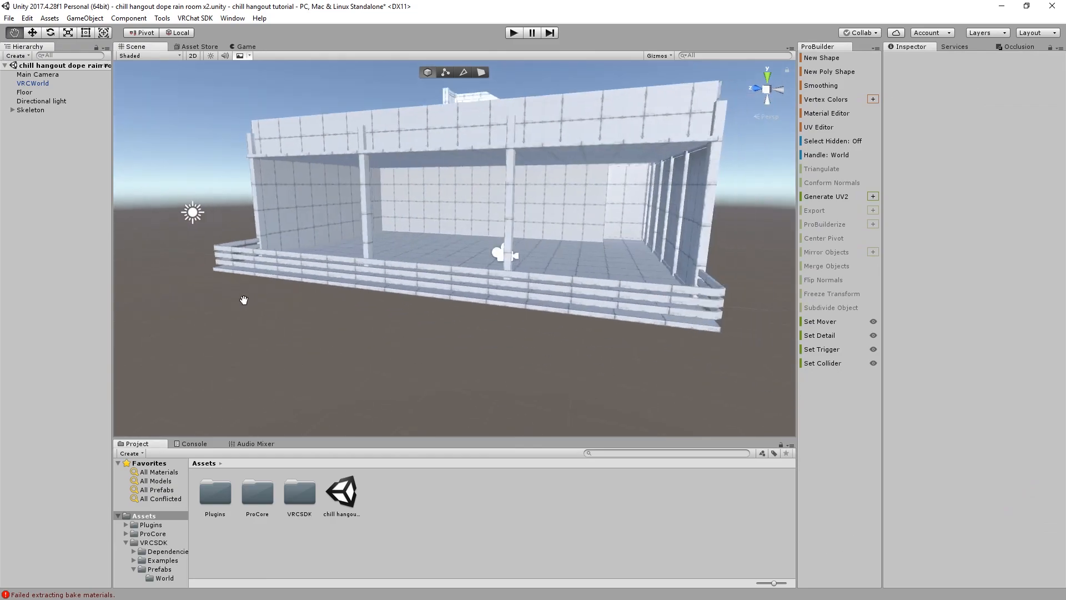
scroll(332, 311, "up", 3)
scroll(332, 308, "up", 2)
middle_click_drag(332, 308, 402, 348)
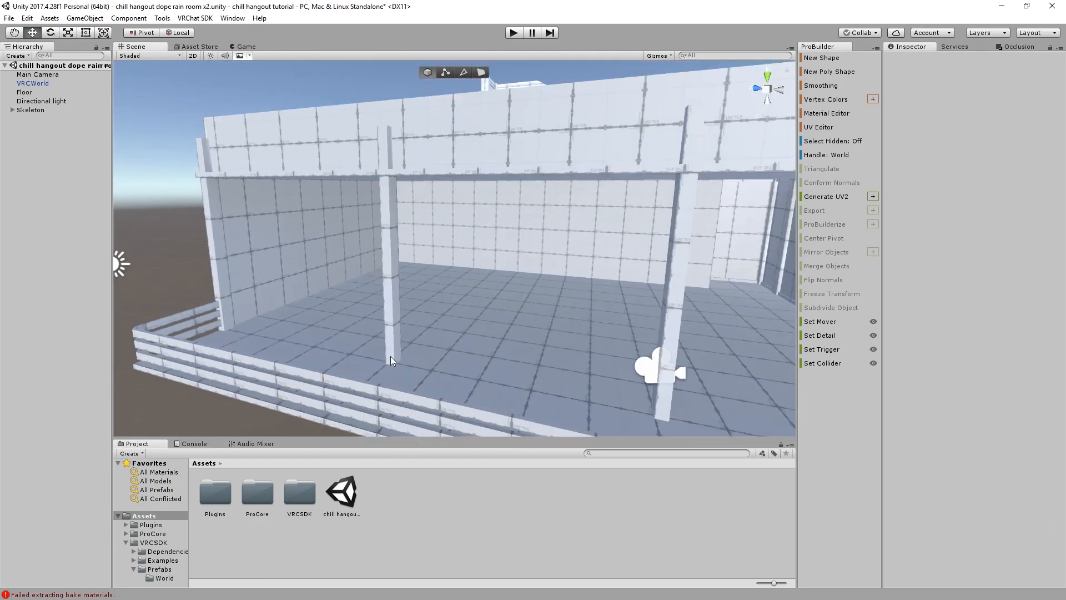
left_click_drag(430, 367, 515, 335, "alt")
scroll(515, 335, "down", 3)
middle_click_drag(514, 335, 477, 401)
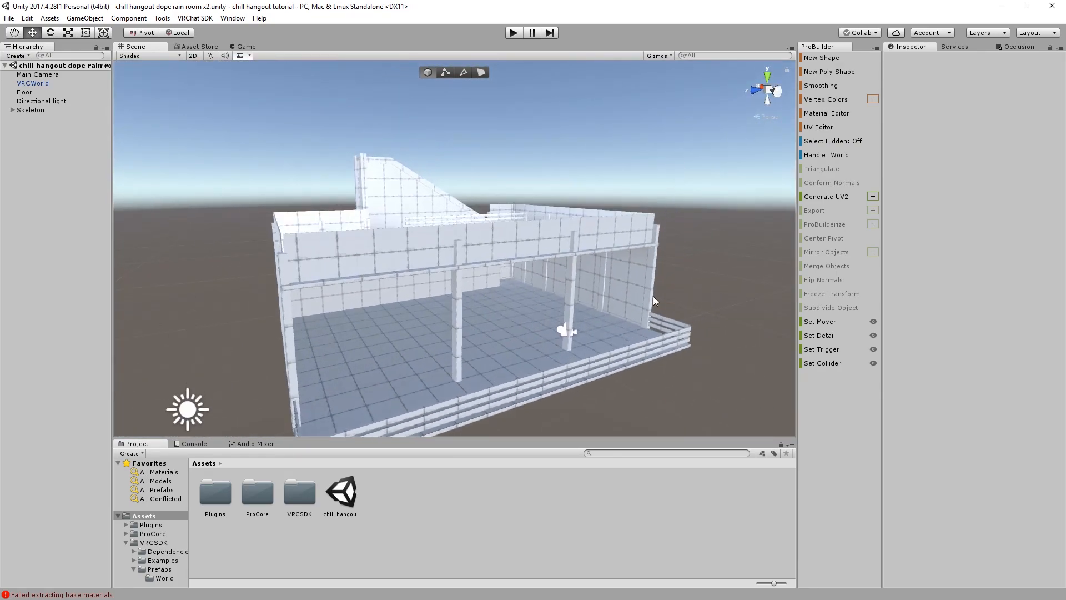
Search the Asset Store for "skybox" and open the Skybox Volume 2 (Nebula) package
left_click(197, 46)
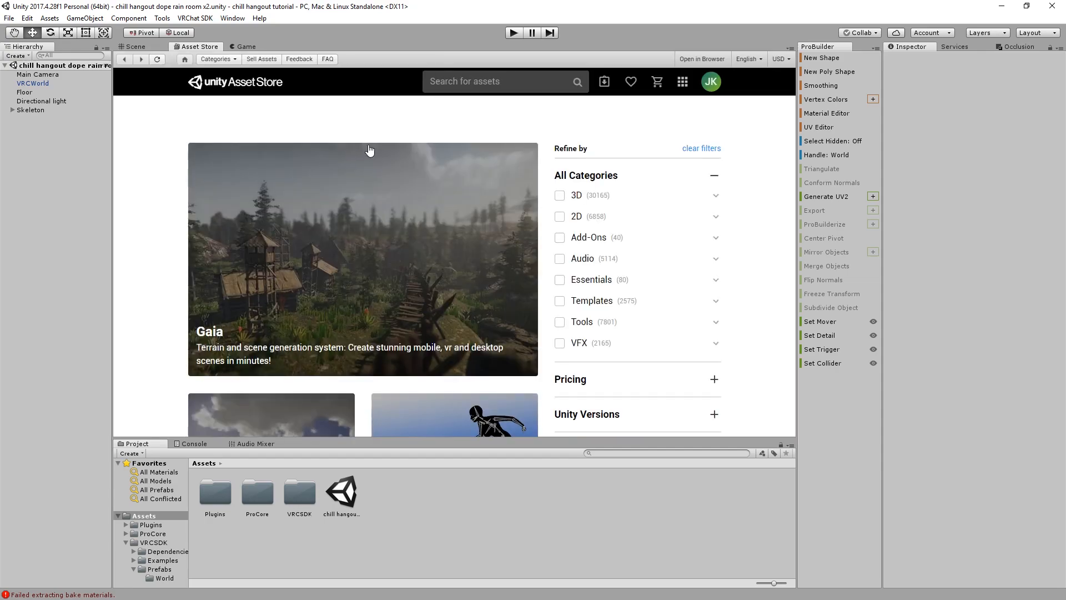
left_click(480, 84)
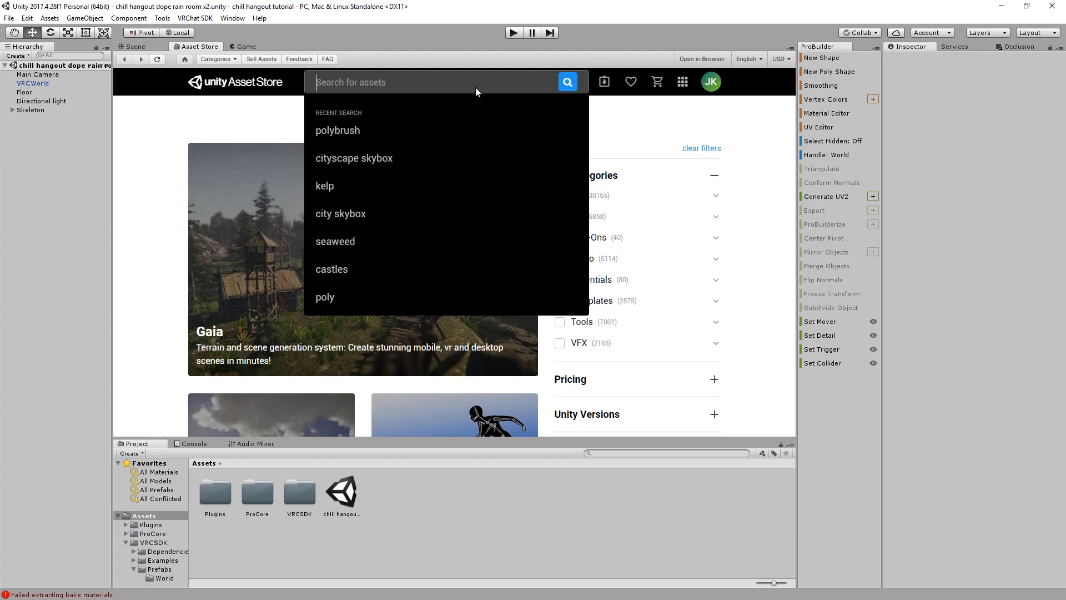
type("space")
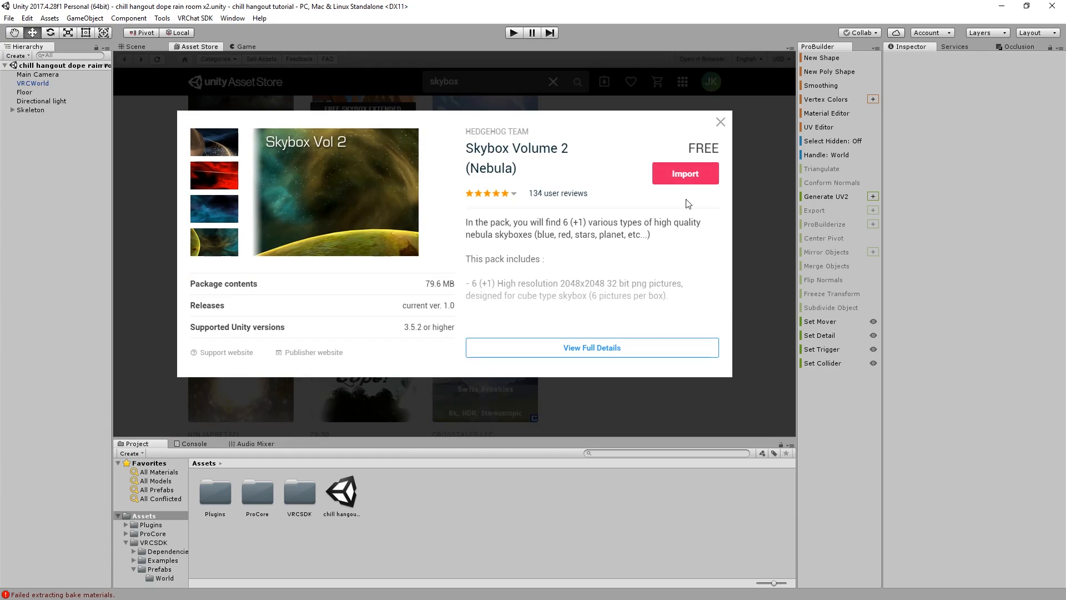
Import the Skybox Volume 2 Nebula package into the project with all of its files, after checking its folder list
left_click(687, 174)
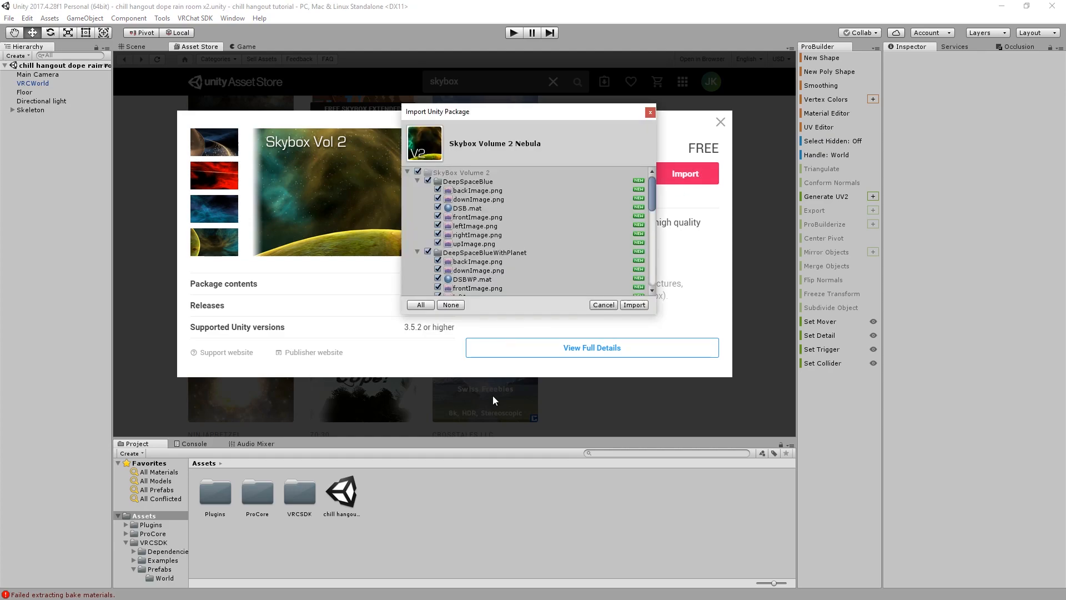
scroll(517, 227, "down", 10)
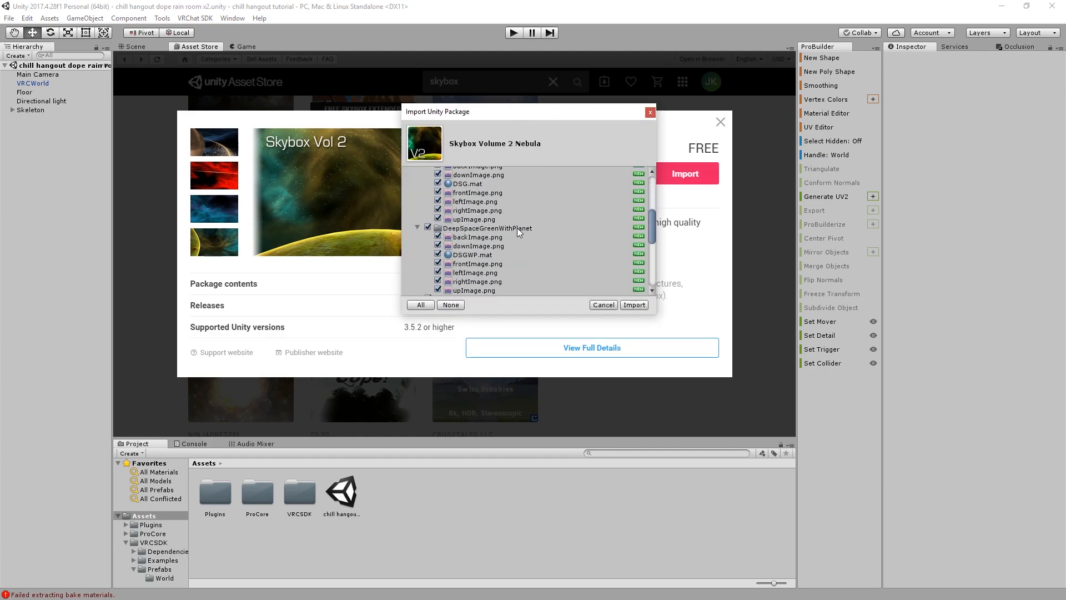
left_click(414, 227)
left_click(415, 218)
left_click(419, 211)
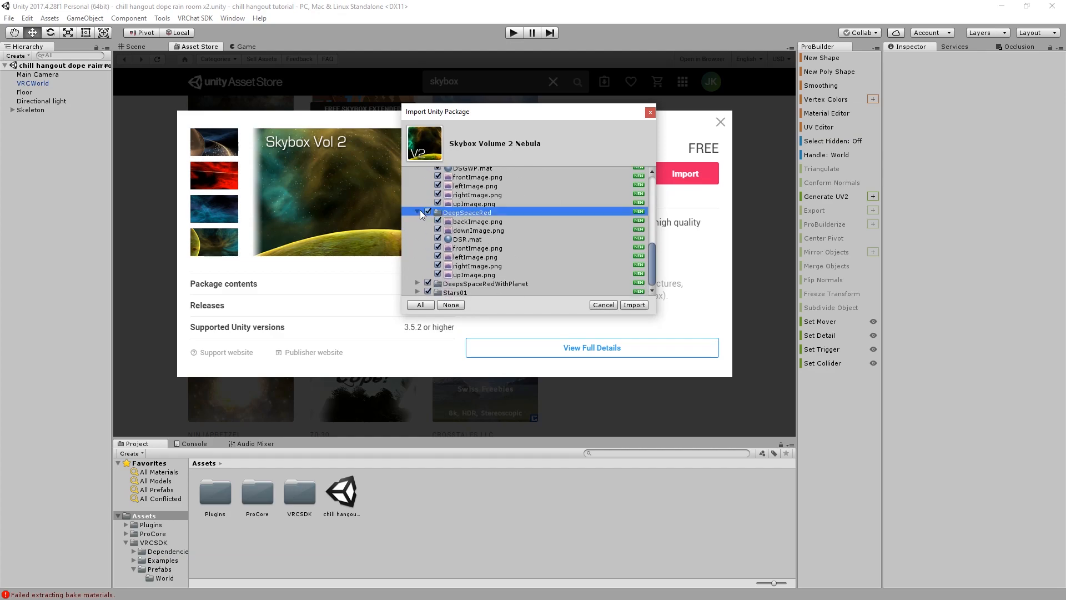
scroll(419, 211, "up", 8)
left_click(642, 305)
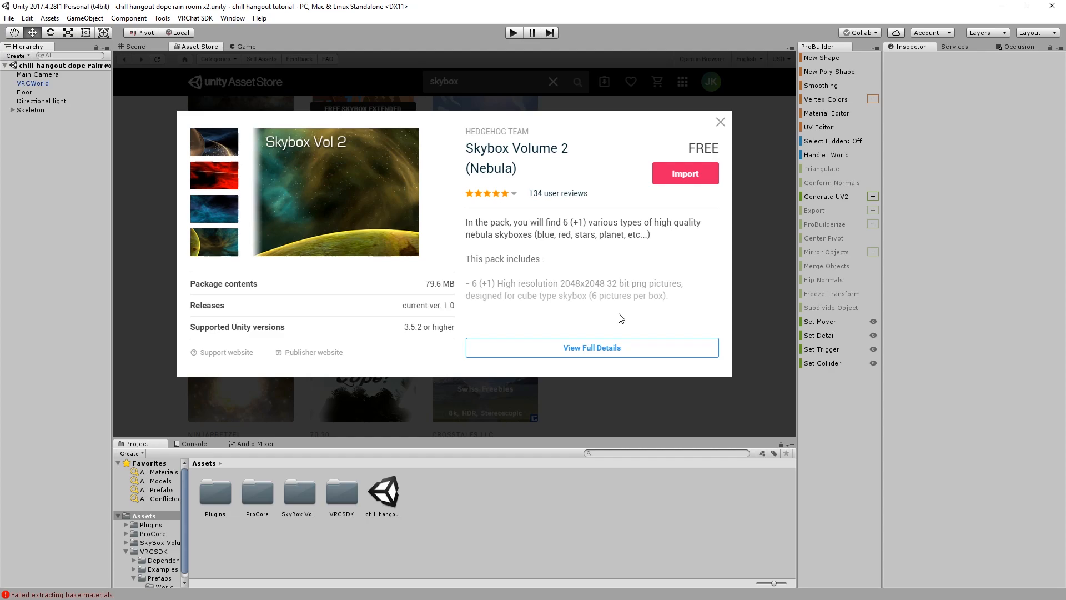
Leave the Asset Store package details and return to the scene view of the building
left_click(158, 242)
left_click(143, 47)
scroll(273, 264, "down", 2)
scroll(279, 320, "up", 4)
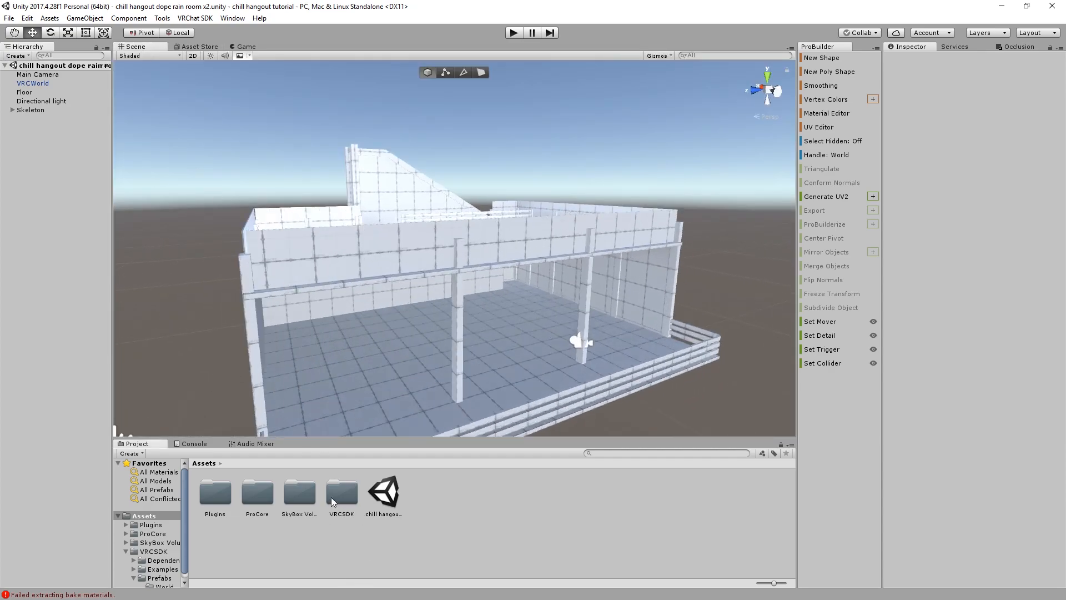
Create a folder named "unity asset" in Assets and move the SkyBox Volume 2 folder into it
right_click(339, 552)
mouse_move(361, 327)
left_click(548, 190)
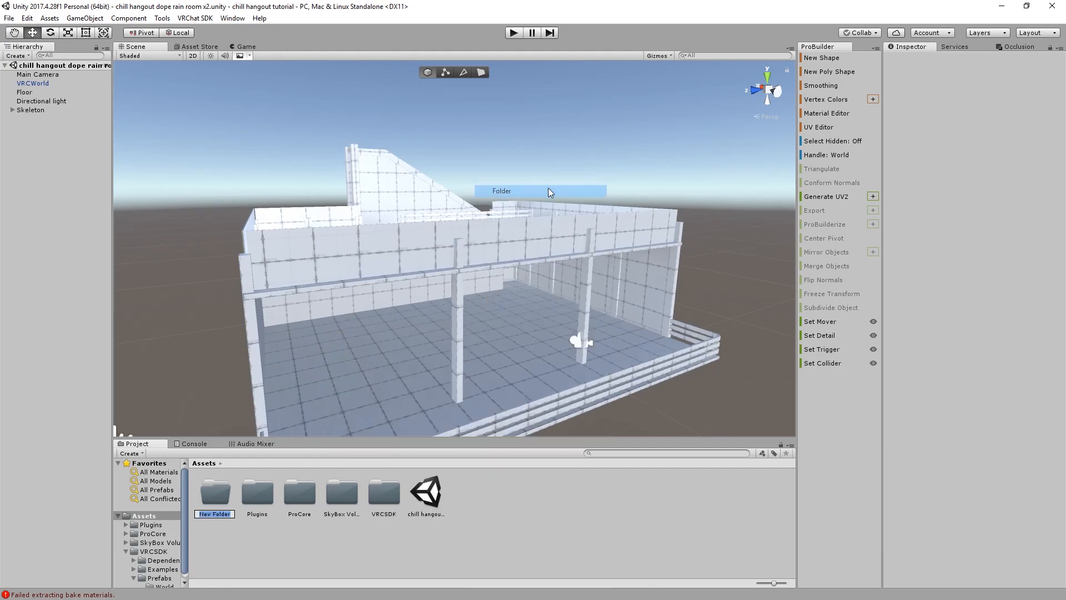
type("unity asset")
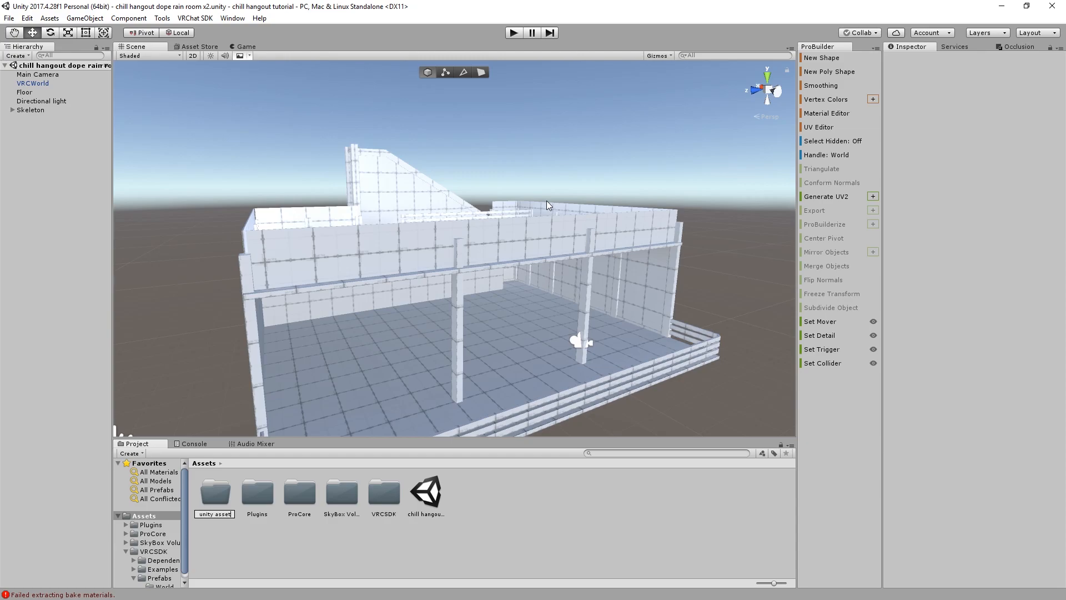
key("Return")
left_click_drag(292, 491, 335, 505)
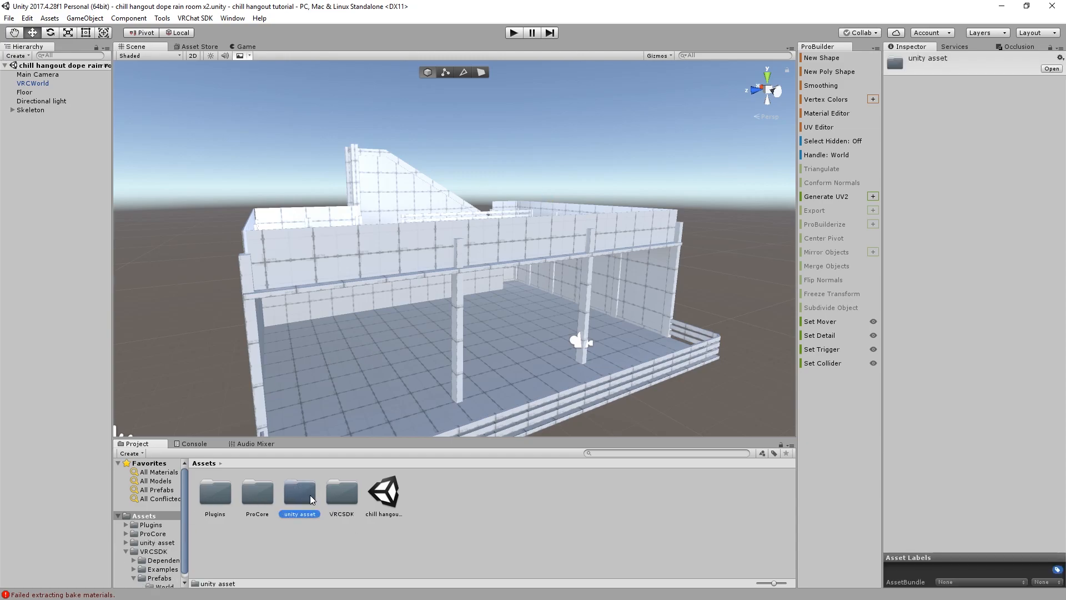
Try the DSB material from the DeepSpaceBlue folder as the scene's skybox
double_click(310, 495)
double_click(211, 494)
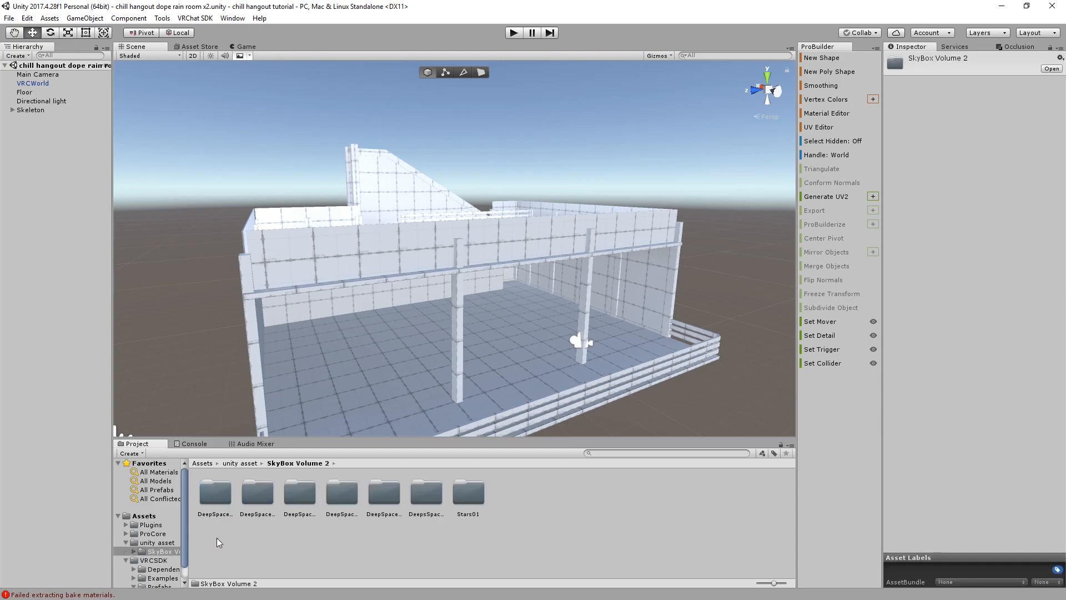
double_click(218, 494)
left_click_drag(293, 498, 182, 382)
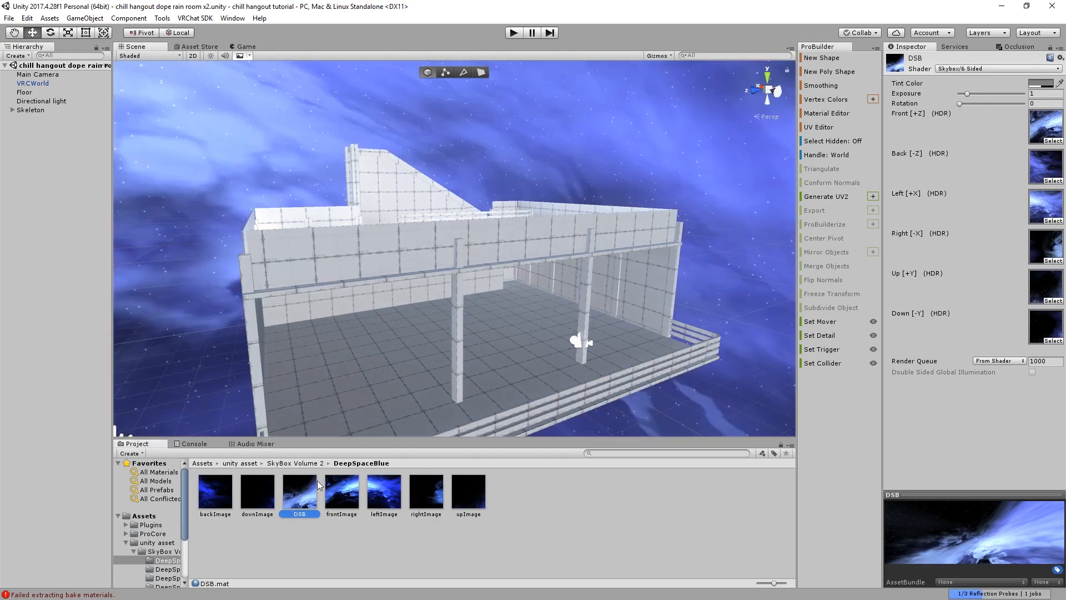
Try the DSGWP material from the DeepSpaceGreenWithPlanet folder as the skybox and look around the scene
left_click(311, 463)
double_click(337, 500)
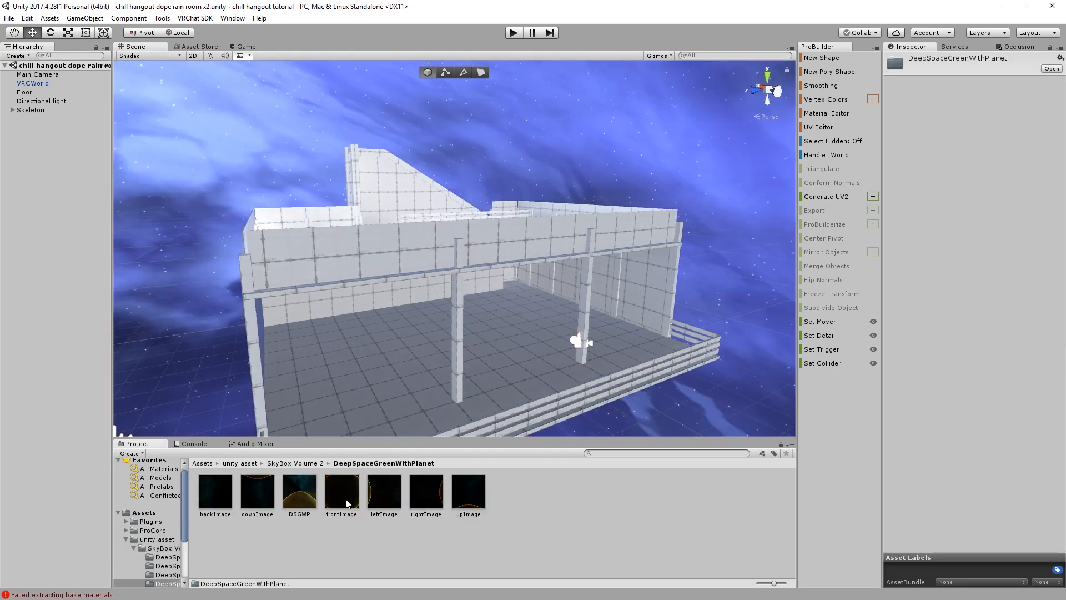
left_click_drag(317, 491, 194, 378)
right_click_drag(194, 379, 401, 318)
middle_click_drag(401, 319, 303, 318)
left_click(294, 463)
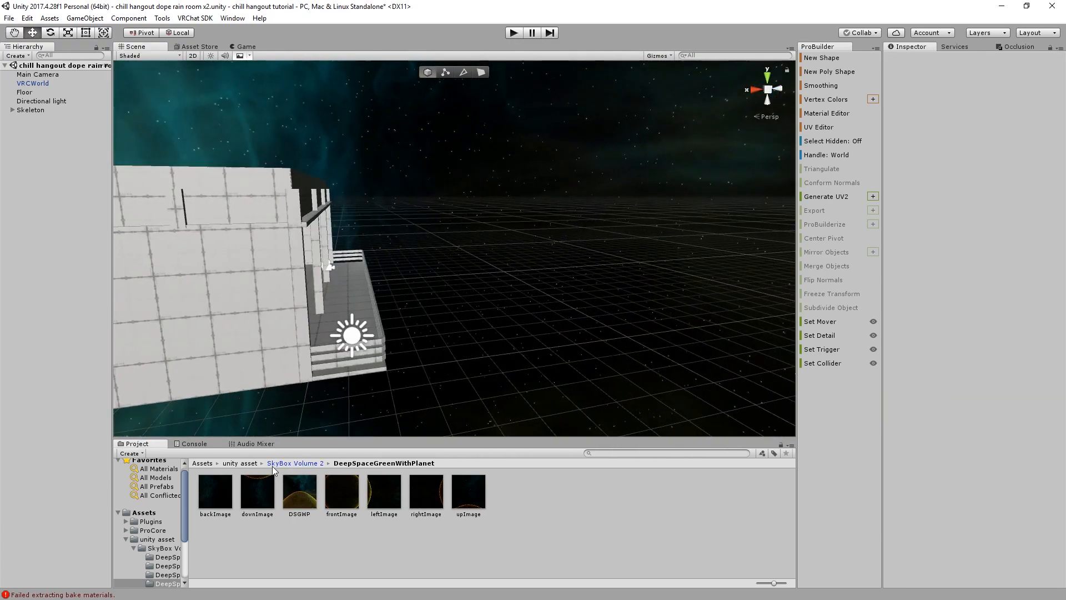
Try the DSRWP material from the DeepsSpaceRedWithPlanet folder as the skybox and view it from the building
double_click(344, 491)
left_click(294, 463)
double_click(428, 494)
left_click_drag(303, 493, 465, 381)
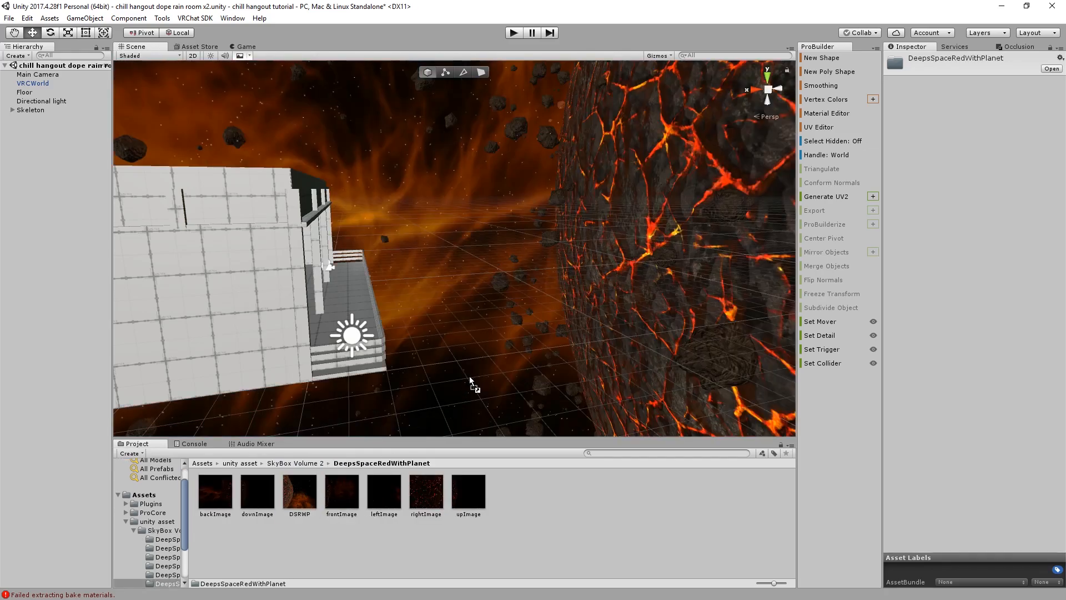
right_click_drag(484, 359, 375, 388)
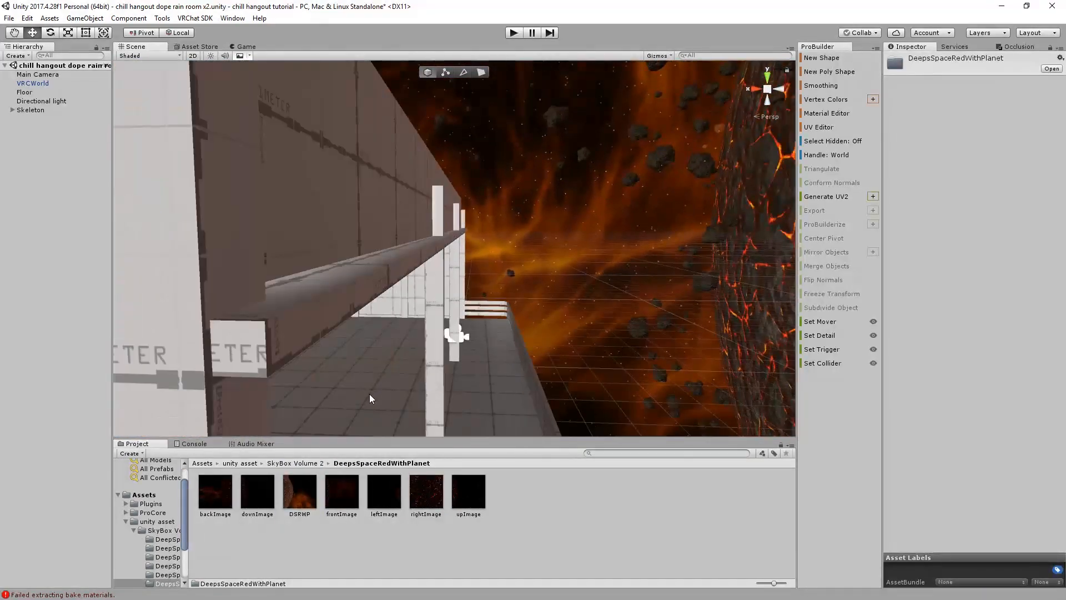
Apply the StarSkyBox material from the Stars01 folder as the scene's skybox and look around the sky
left_click(291, 463)
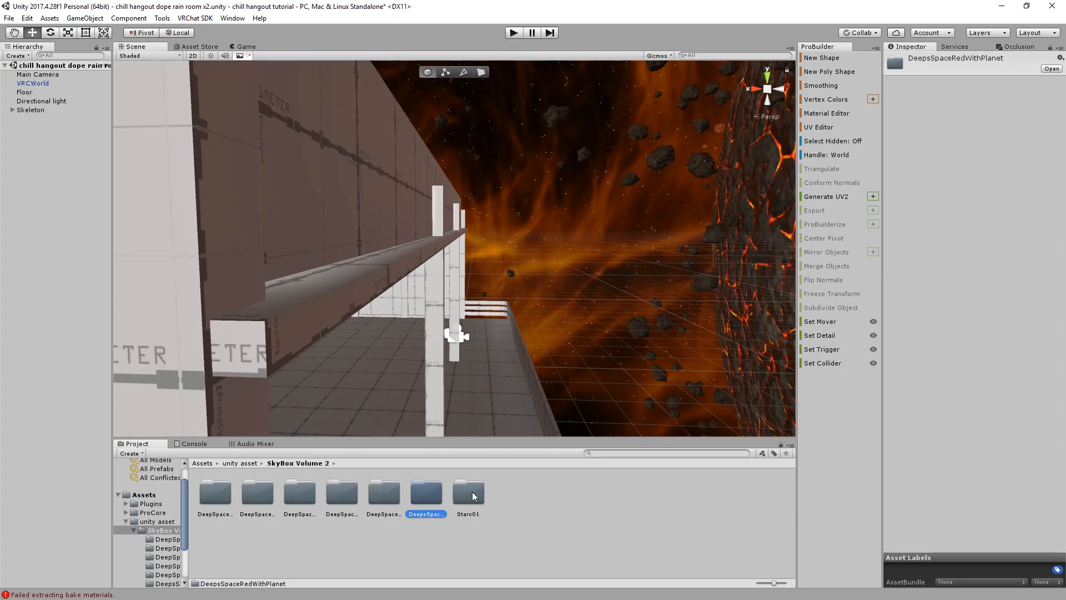
double_click(472, 491)
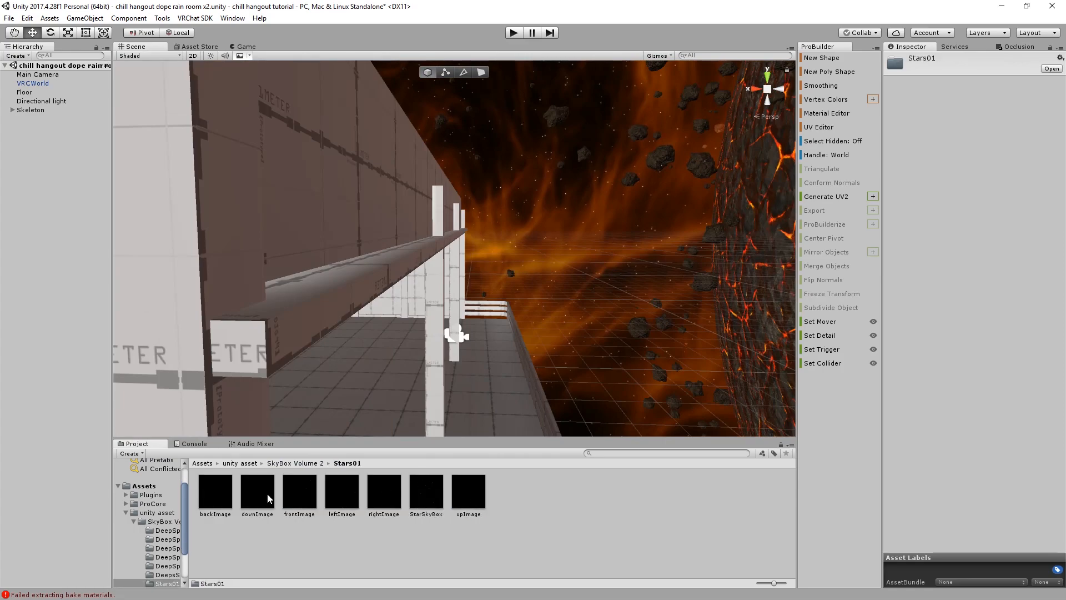
left_click_drag(461, 496, 595, 375)
right_click_drag(699, 320, 305, 317)
right_click_drag(422, 272, 307, 301)
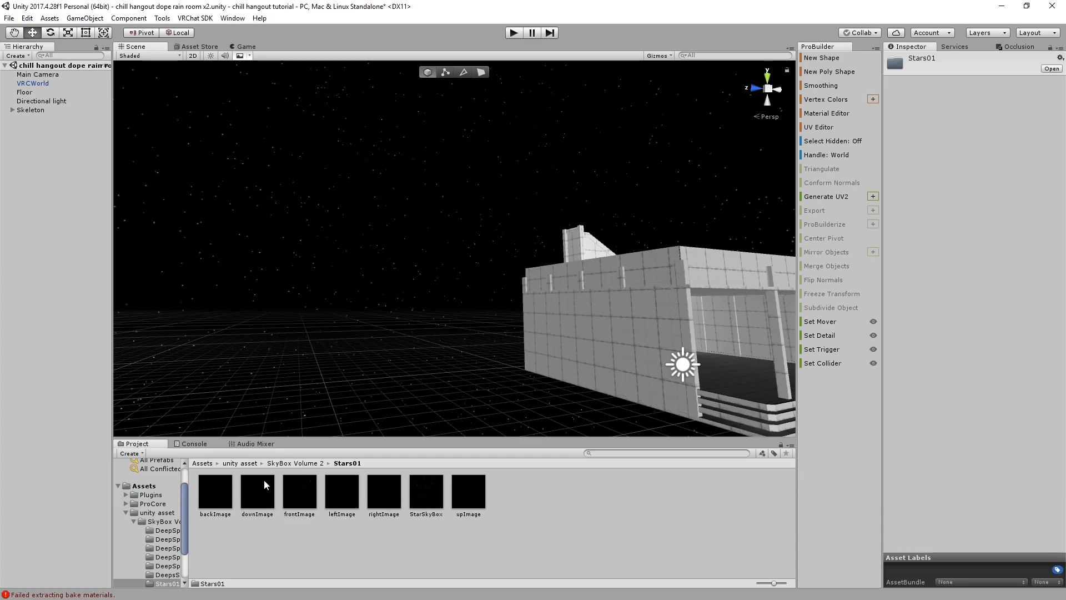
Check the import settings shared by the six Stars01 textures and examine the building against the starry sky
left_click(366, 517)
left_click(425, 501)
left_click(479, 501)
left_click(380, 498)
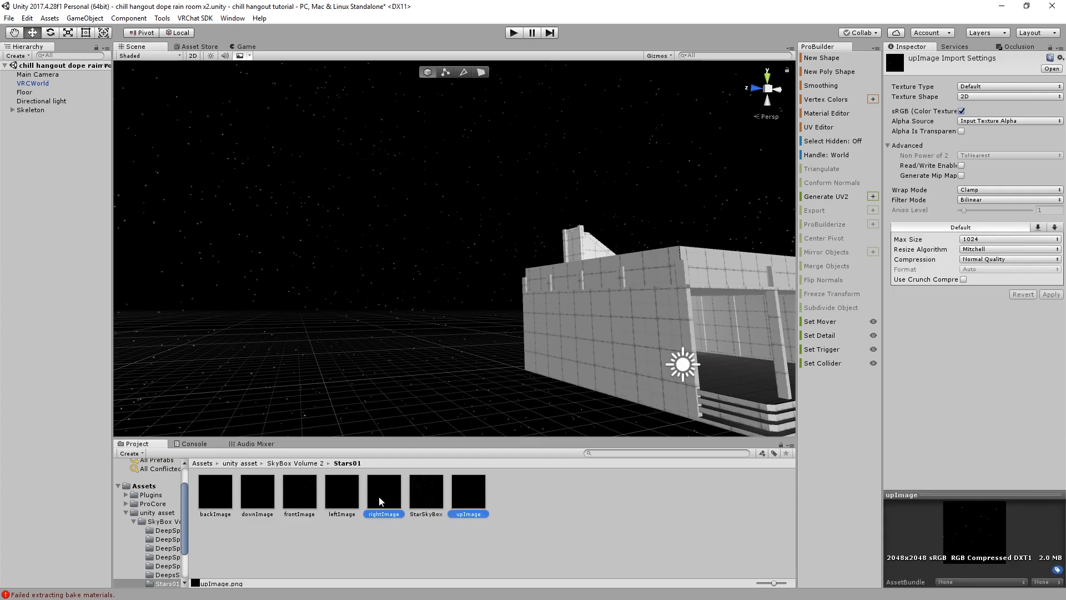
left_click(257, 492, "shift")
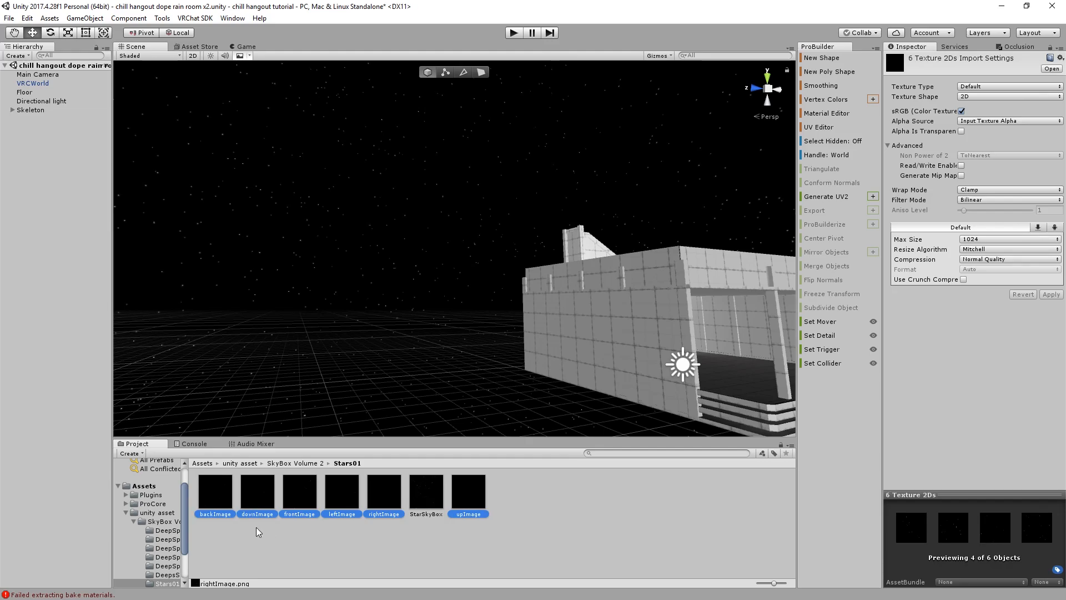
right_click_drag(597, 326, 617, 343)
middle_click_drag(586, 345, 524, 348)
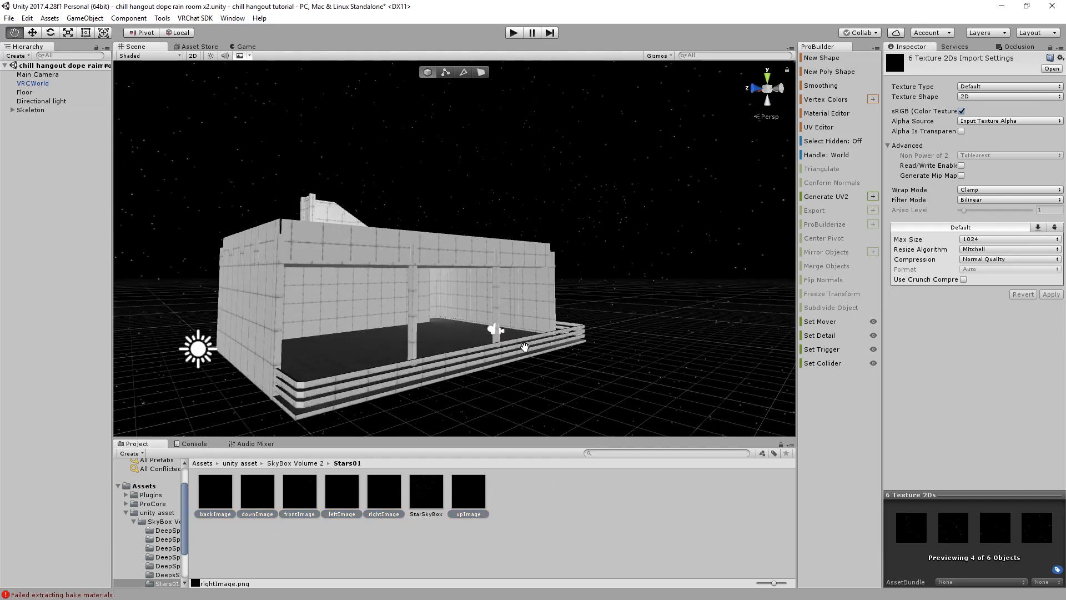
scroll(517, 352, "up", 5)
scroll(488, 391, "down", 3)
right_click_drag(517, 277, 521, 300)
left_click(454, 499)
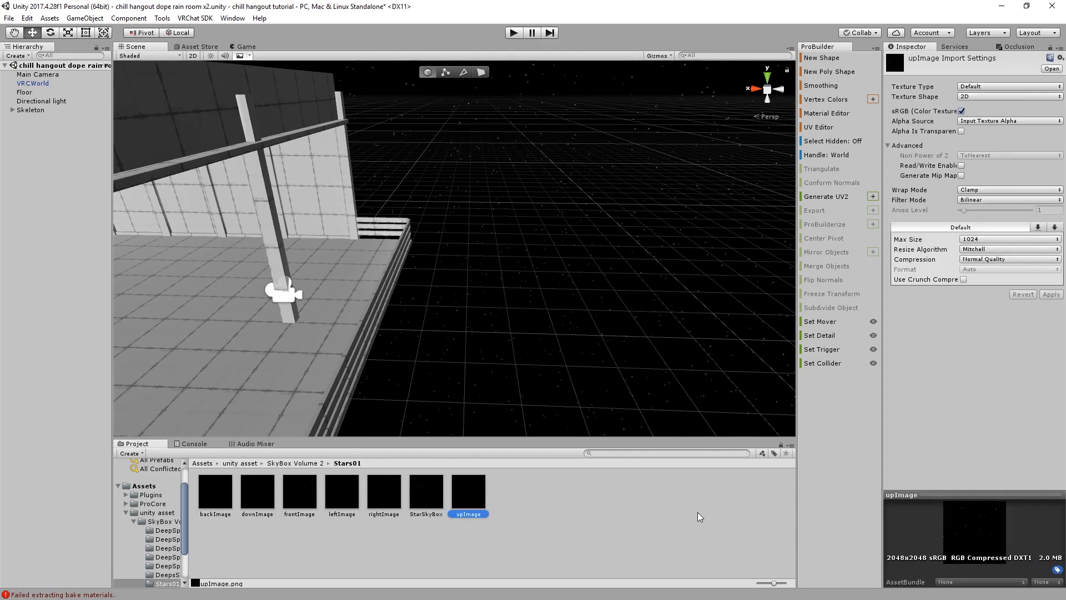
left_click(386, 487, "ctrl")
left_click(350, 491, "ctrl")
left_click(314, 489, "ctrl")
left_click(275, 488, "ctrl")
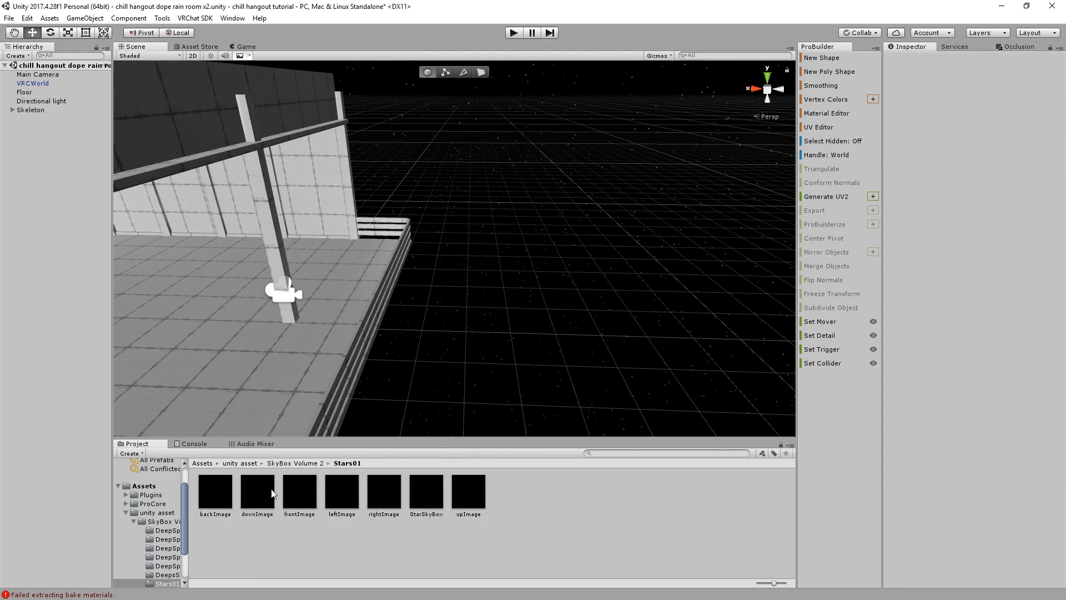
Set the max size of all six Stars01 image textures to 512 and apply the import settings
left_click(460, 498)
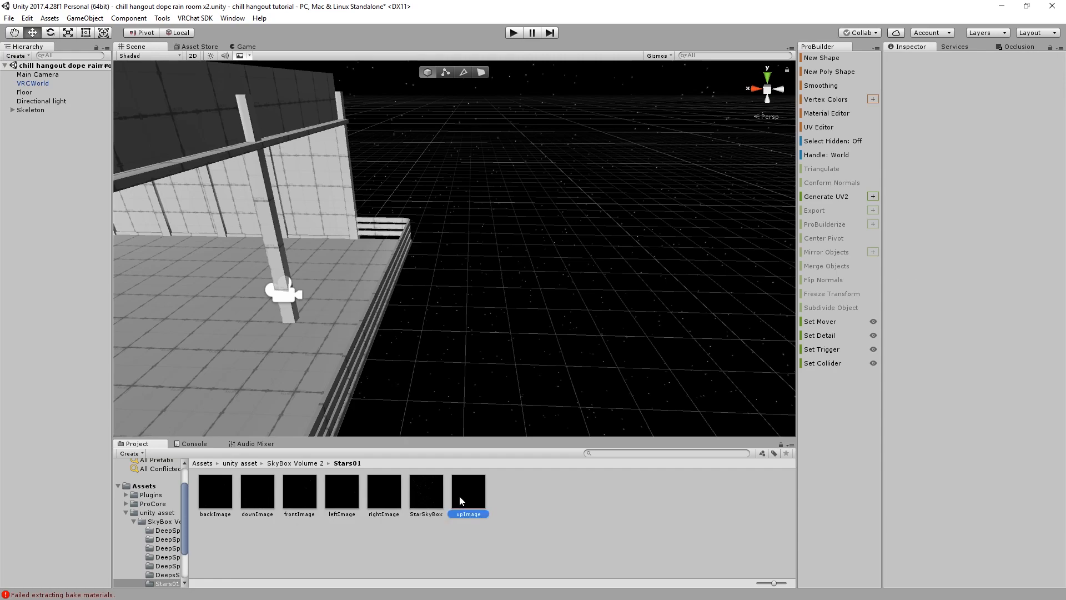
left_click(372, 499, "ctrl")
left_click(338, 495, "ctrl")
left_click(294, 499, "ctrl")
left_click(253, 494, "ctrl")
left_click(215, 488, "ctrl")
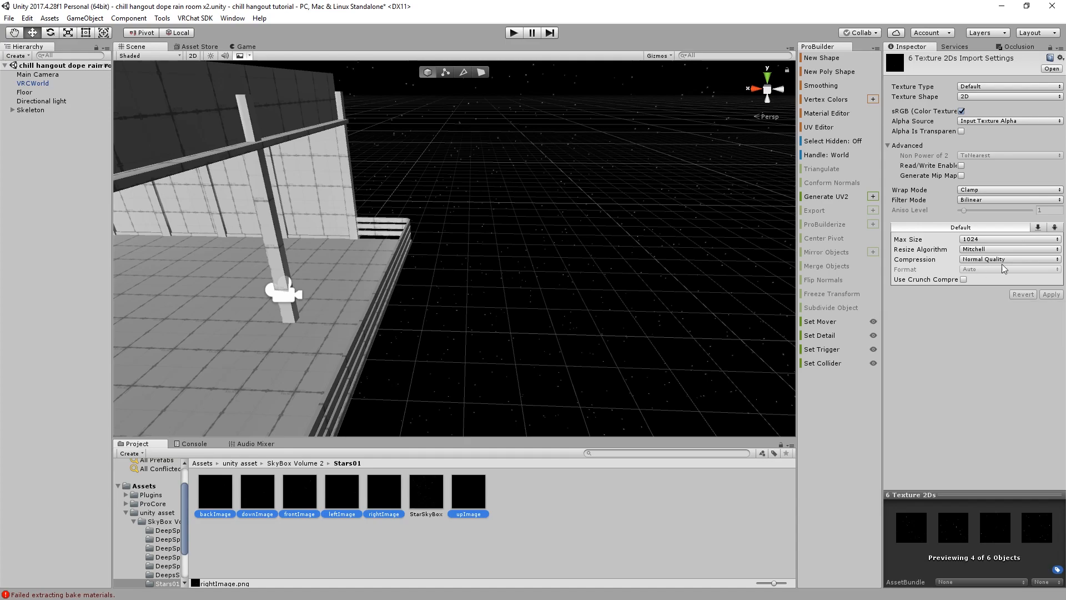
left_click(1013, 240)
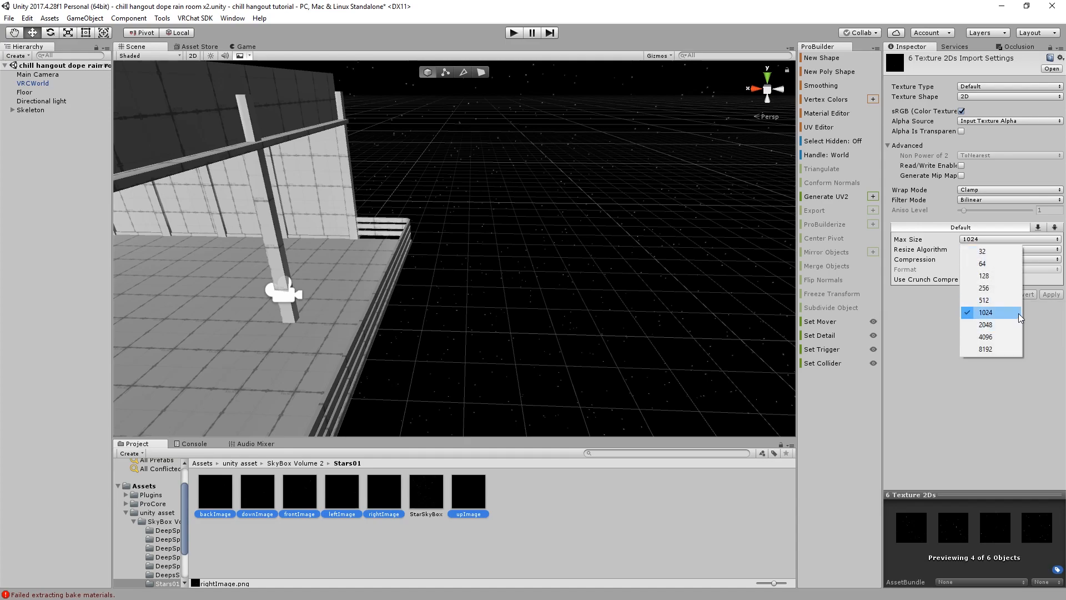
left_click(993, 300)
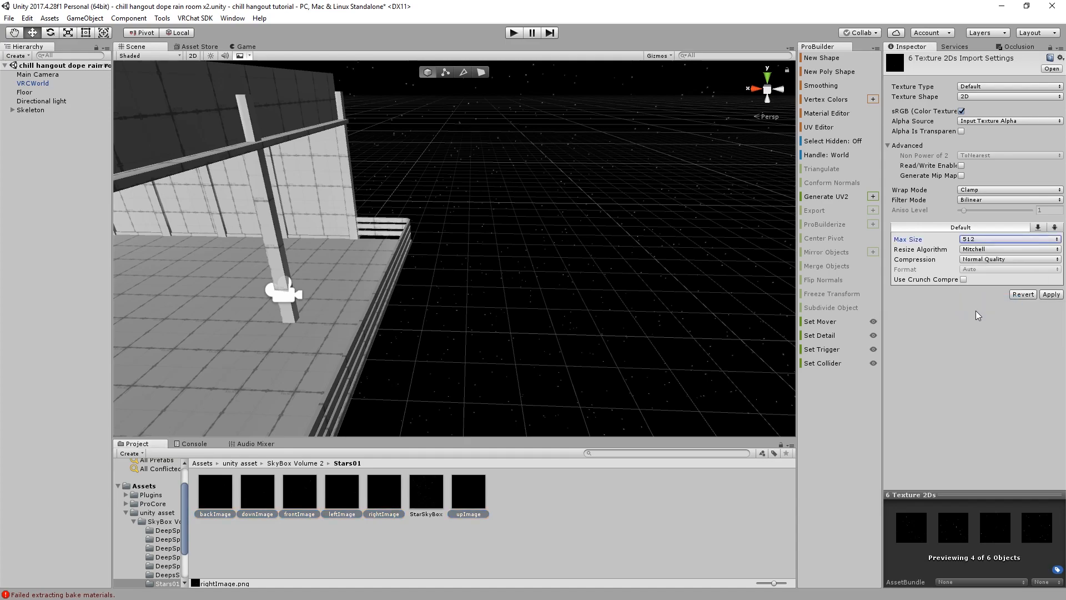
left_click(1052, 294)
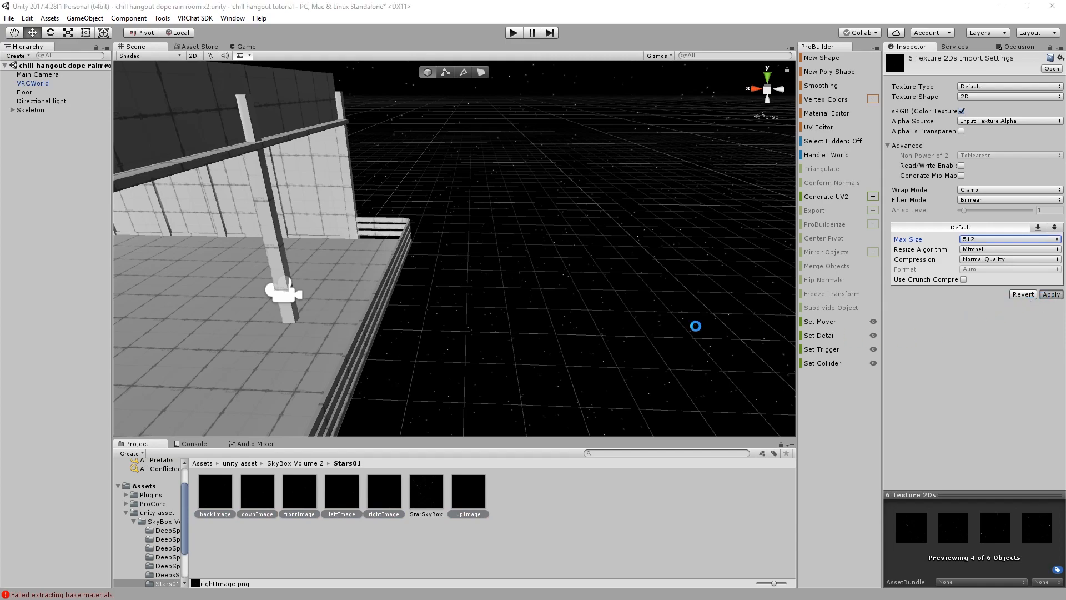
Inspect the sky from under the roof and check individual Stars01 textures' resolution and memory size
right_click_drag(533, 389, 431, 429)
left_click(375, 502)
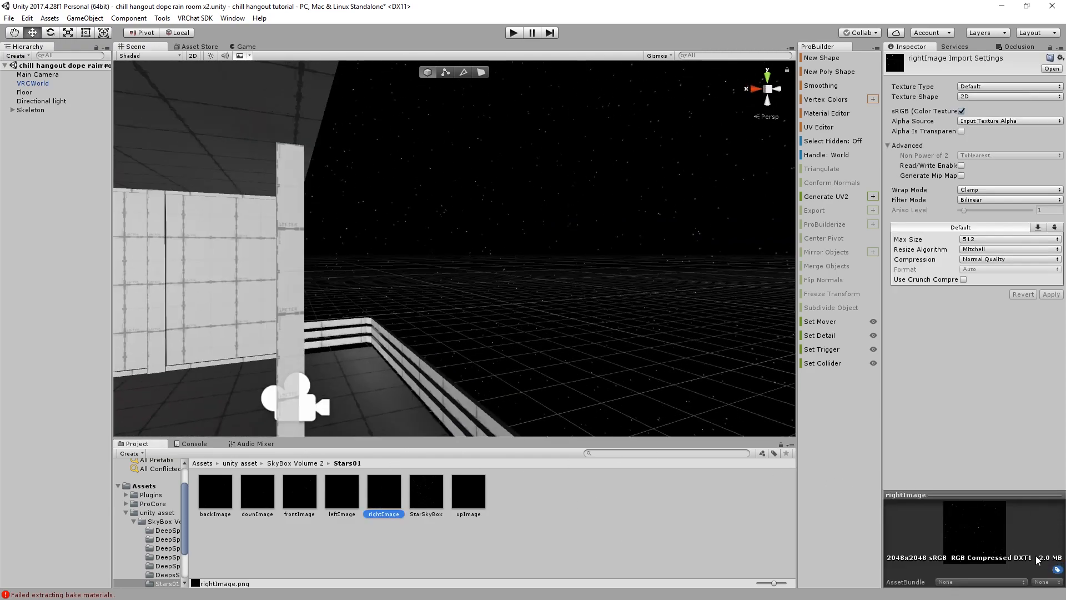
left_click(321, 482)
Set the max size of the six Stars01 image textures to 128 and apply the import settings
left_click(224, 492)
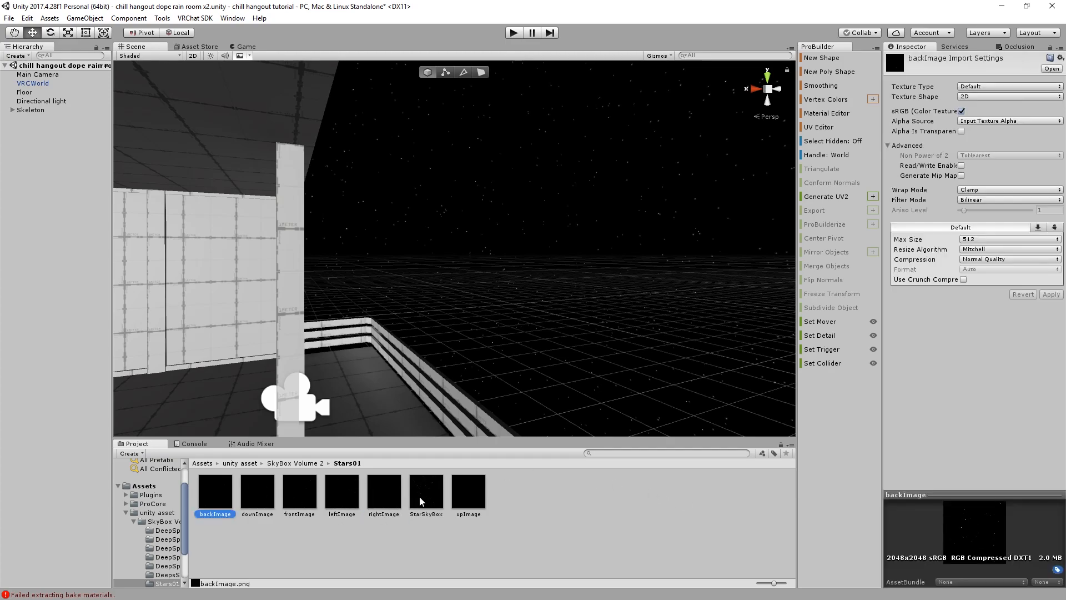
left_click(385, 492, "shift")
left_click(484, 491, "ctrl")
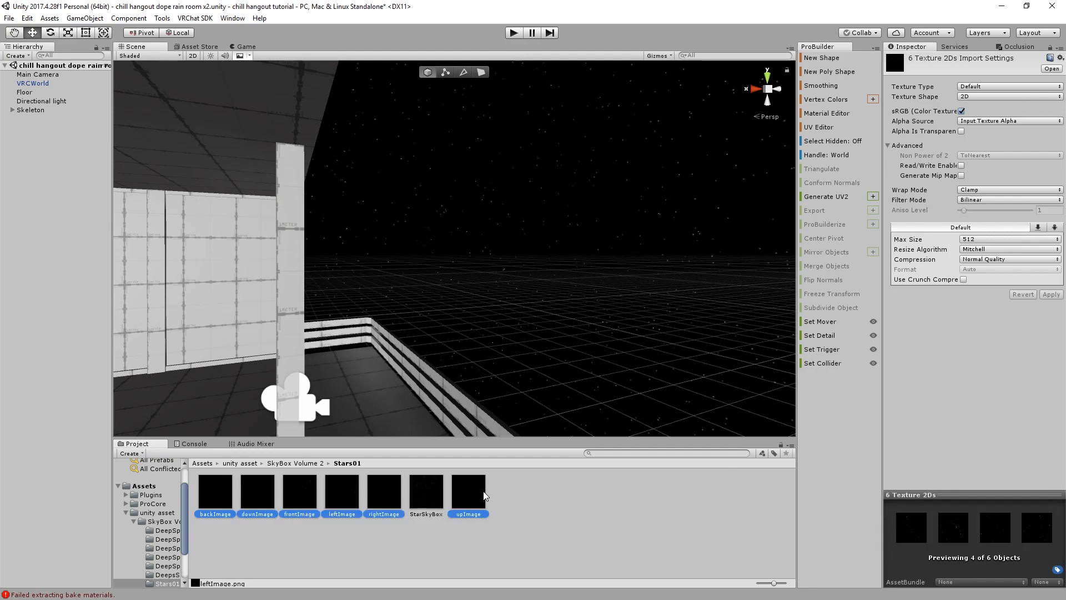
left_click(1005, 238)
left_click(989, 278)
left_click(1052, 295)
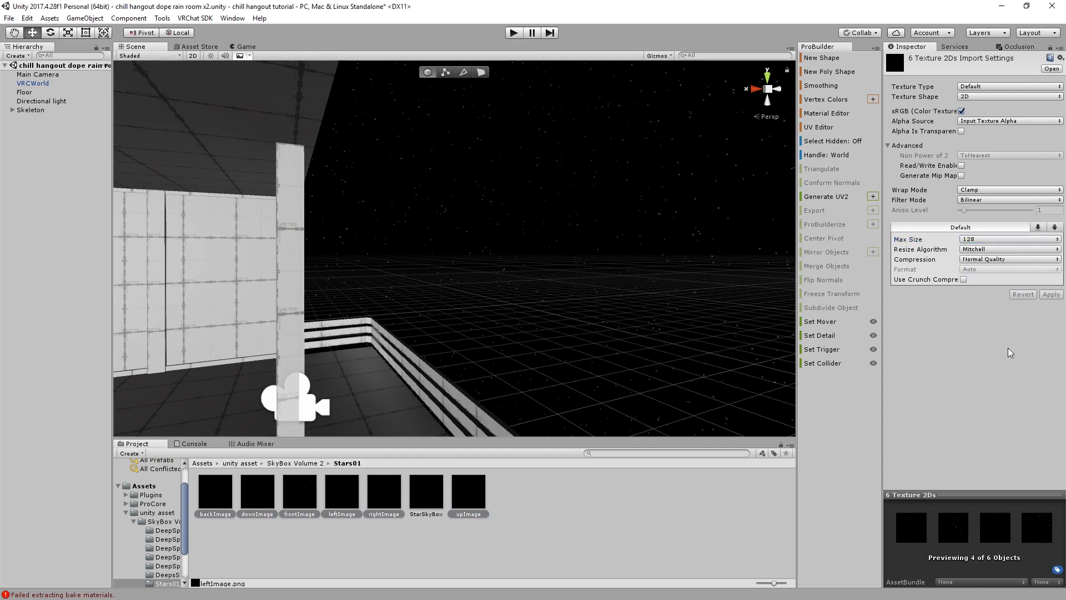
Check the upImage and downImage import settings, and look into the DeepSpaceBlueWithPlanet folder
left_click(471, 494)
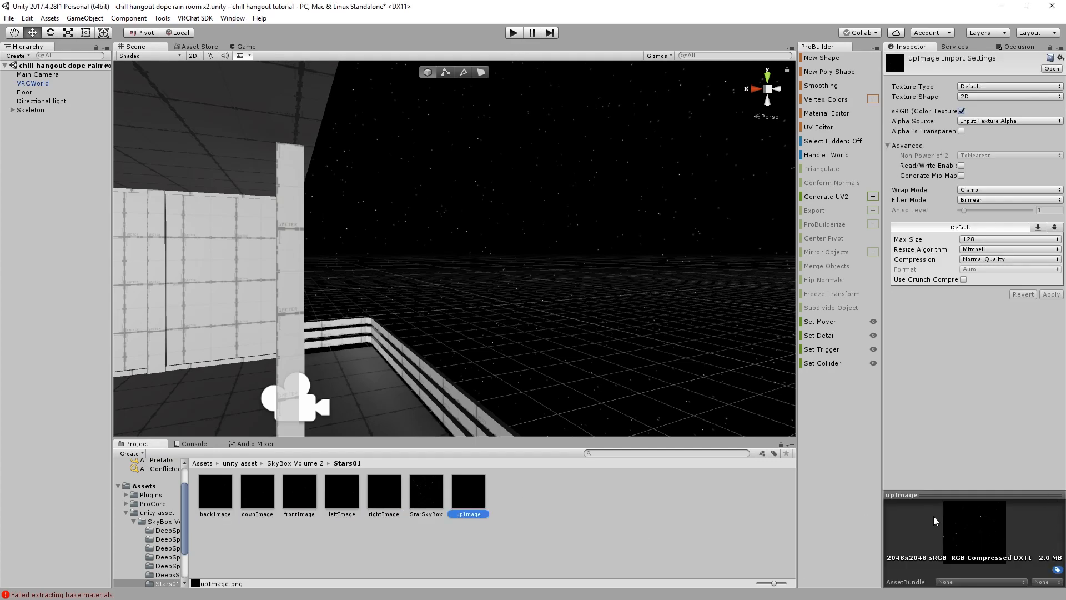
left_click(257, 491)
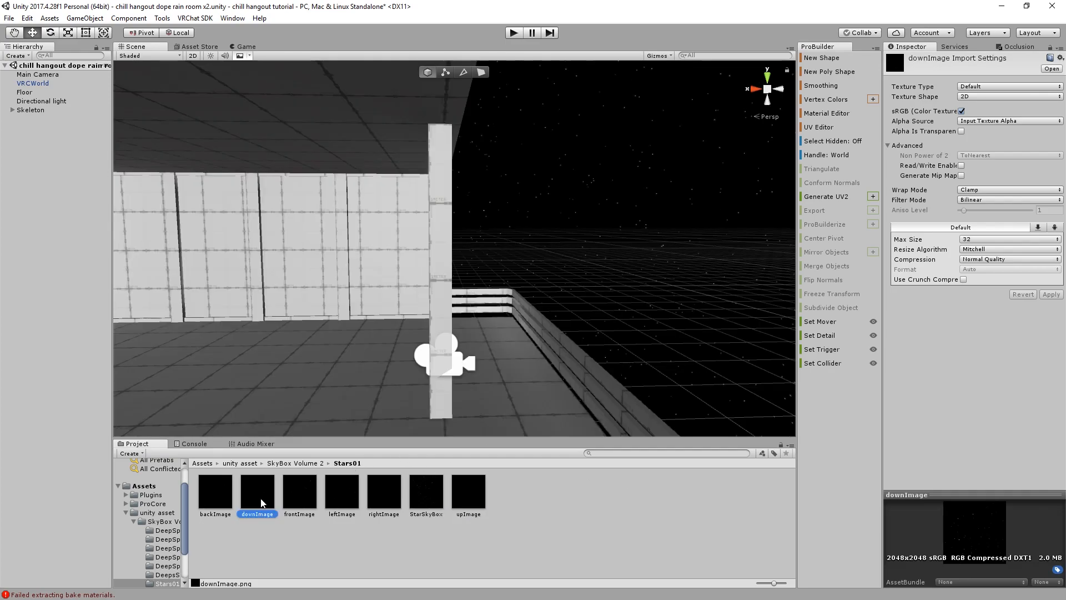
left_click(294, 463)
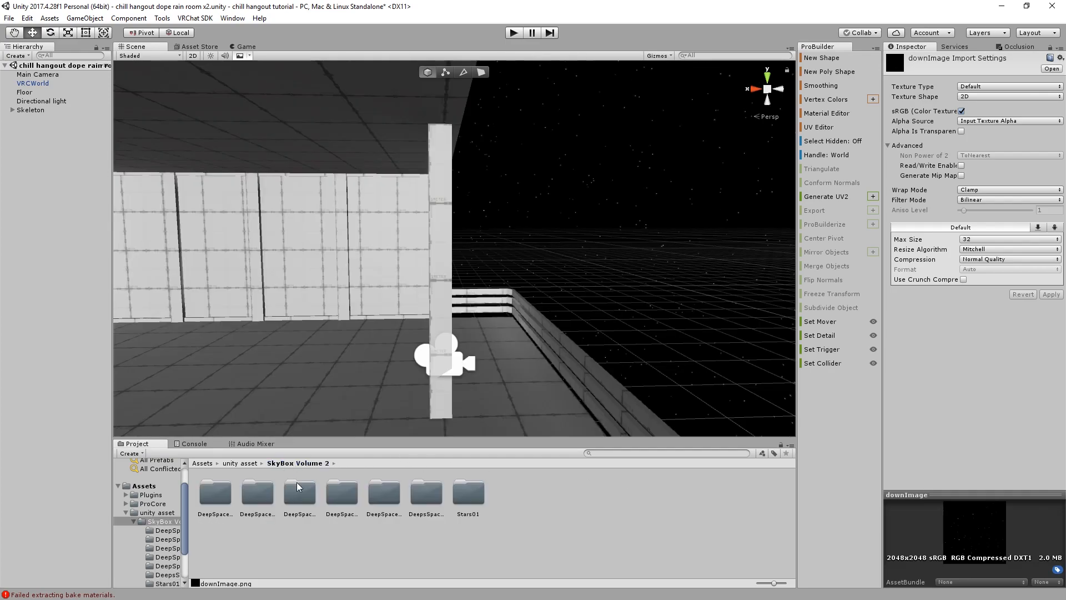
double_click(300, 488)
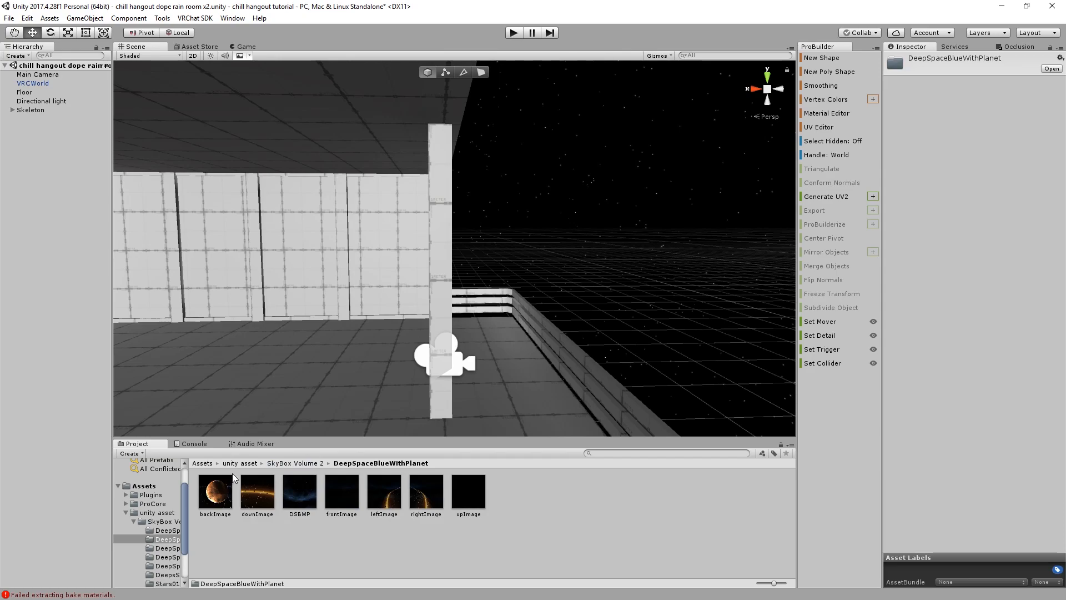
left_click(233, 463)
double_click(215, 491)
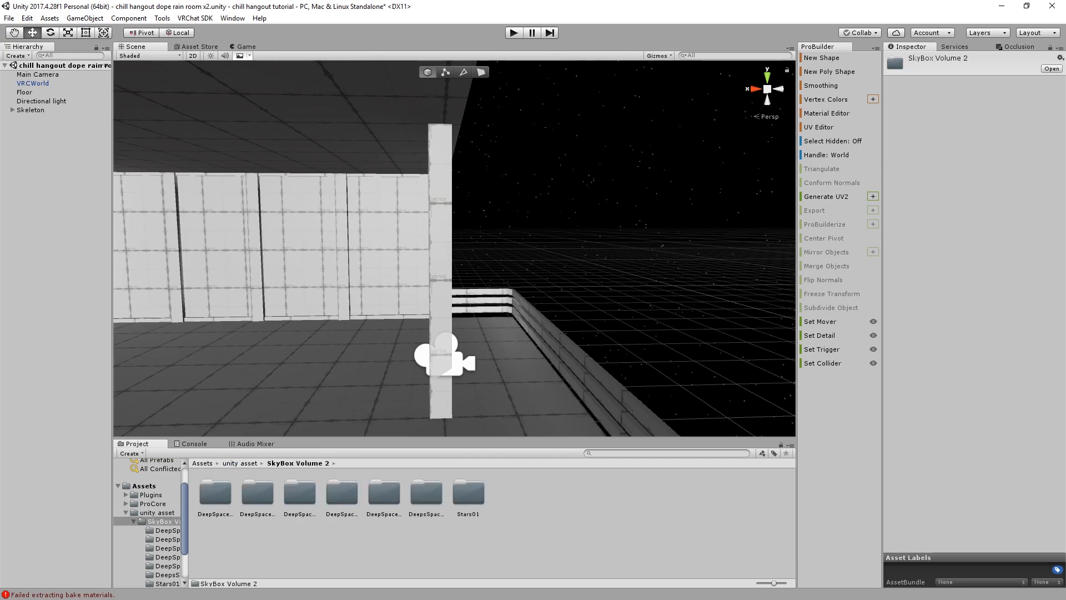
Read the console's error messages and open the scene's Lighting settings
left_click(83, 595)
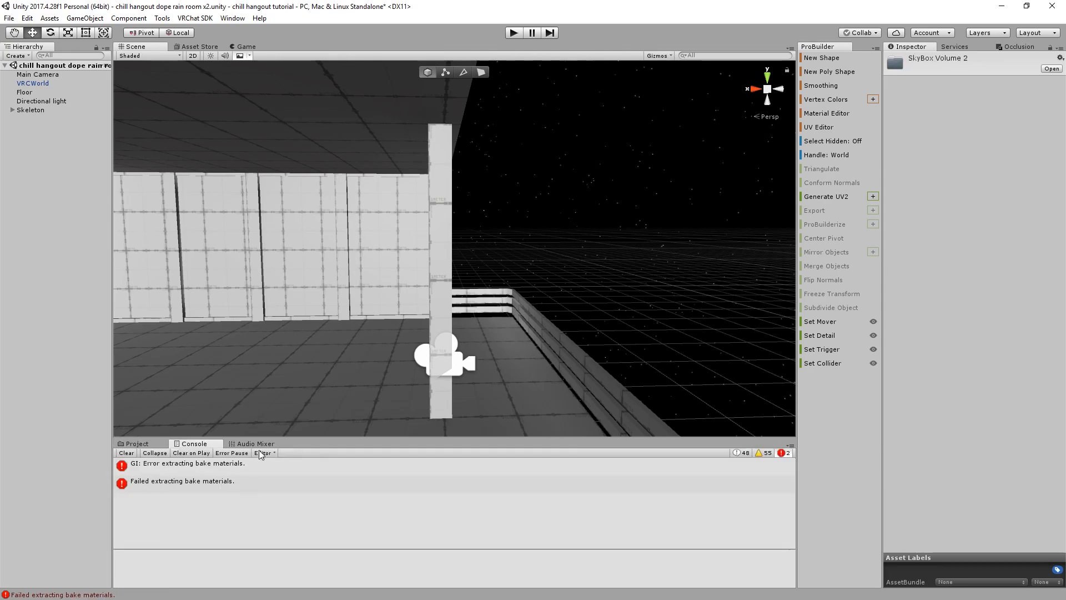
left_click(146, 444)
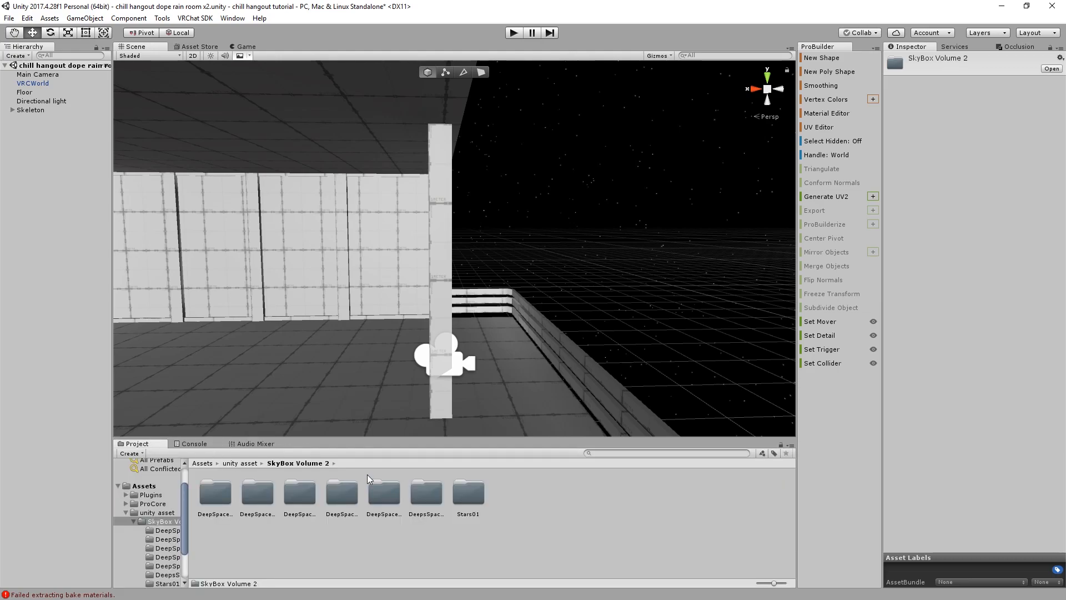
left_click(233, 18)
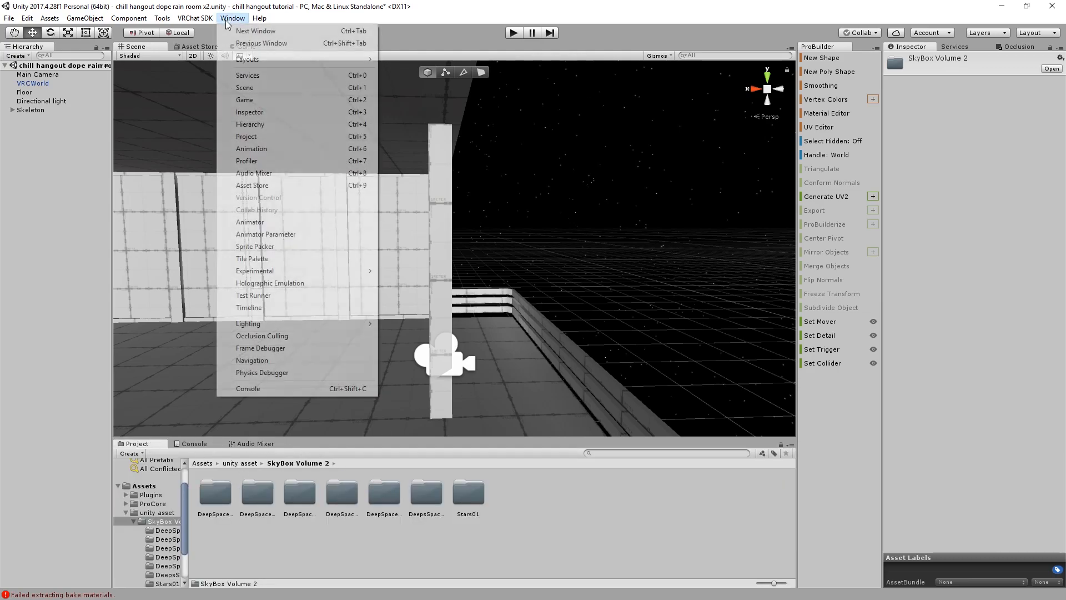
mouse_move(289, 326)
left_click(408, 330)
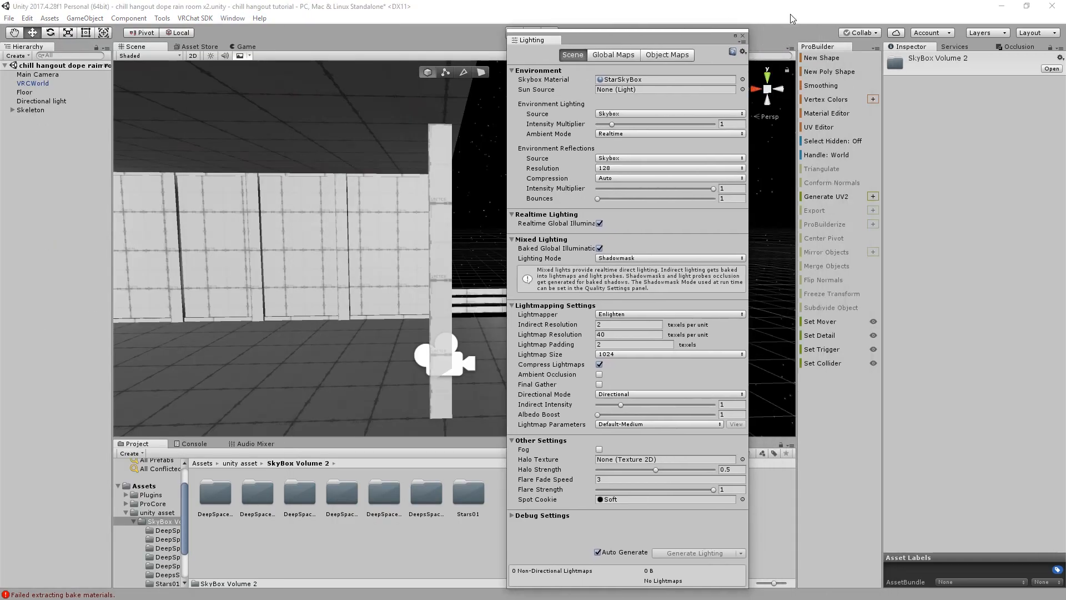
Turn off automatic lightmap generation in the scene's Lighting settings and close them
left_click(257, 31)
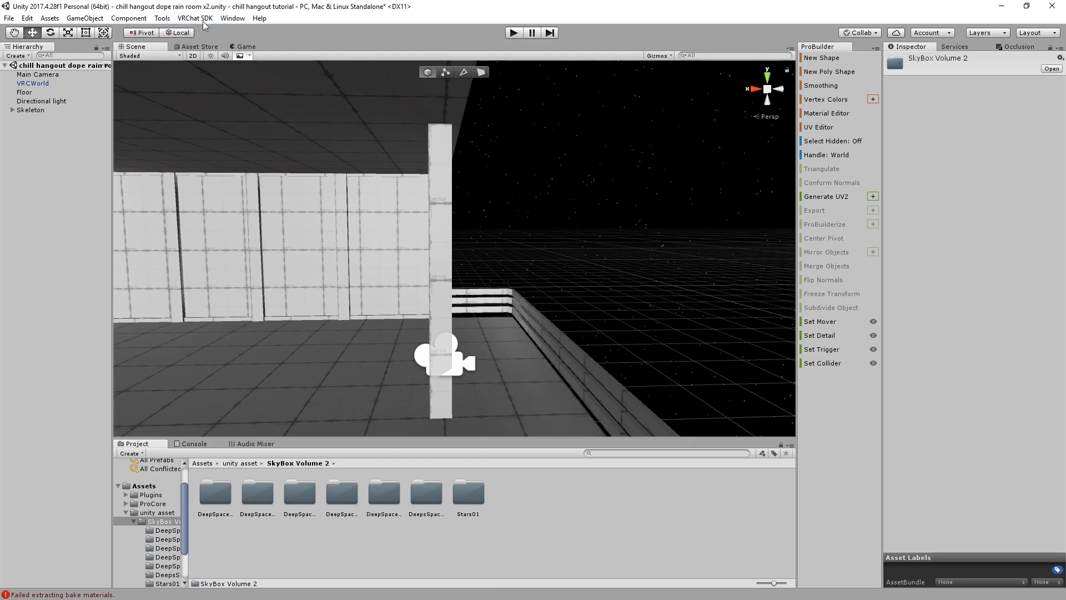
left_click(233, 18)
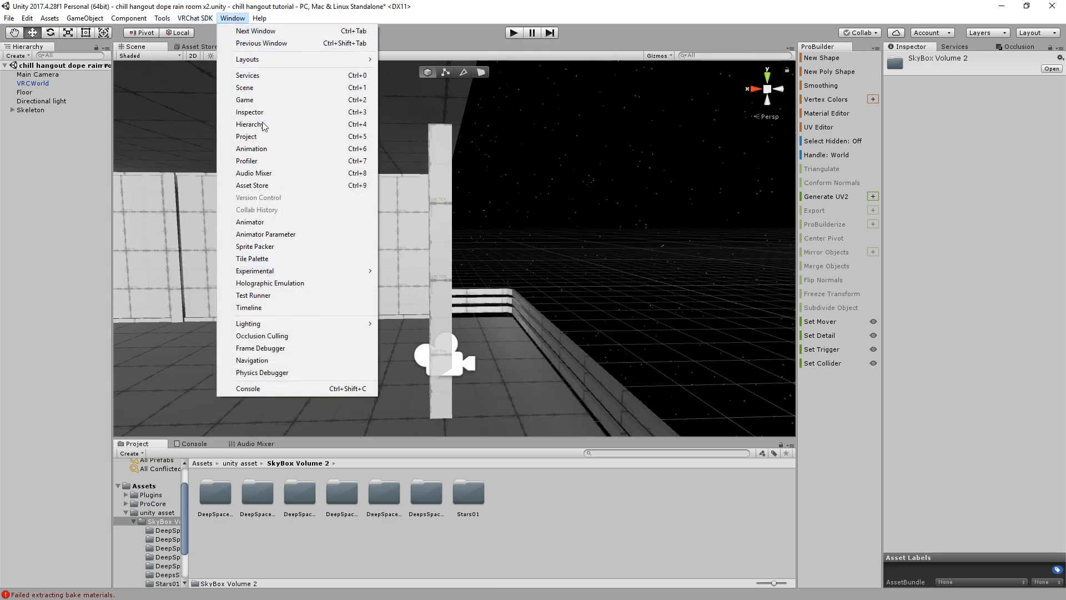
mouse_move(270, 323)
left_click(408, 323)
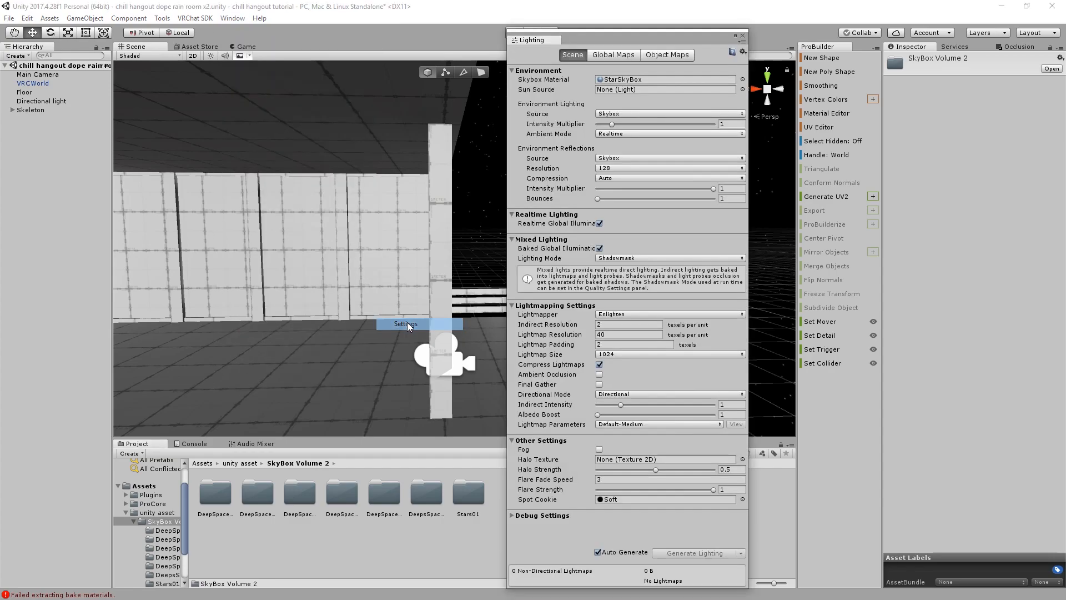
left_click(598, 552)
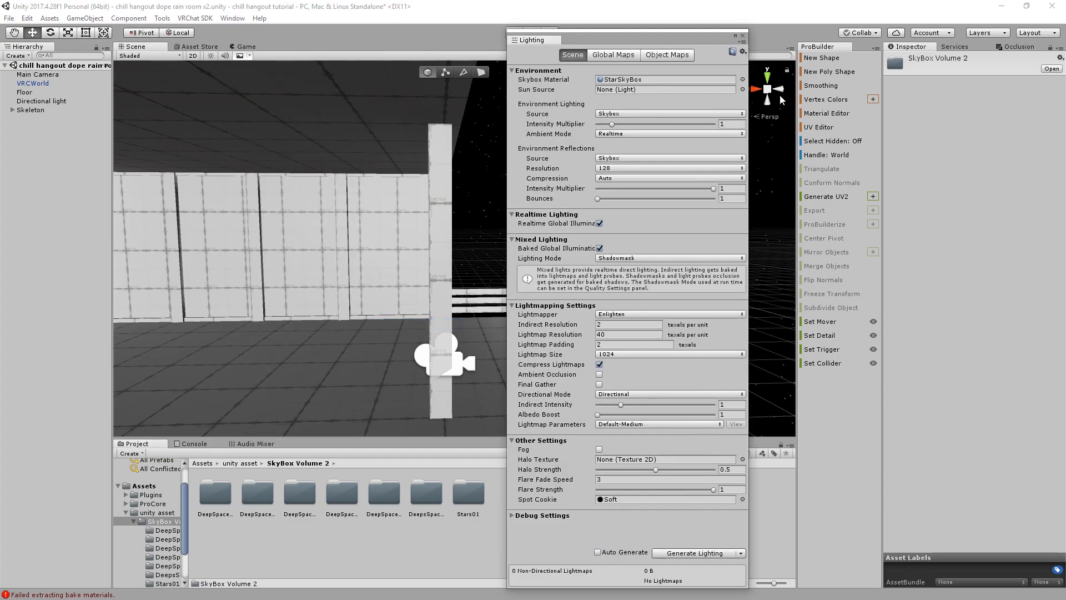
left_click(742, 36)
right_click_drag(375, 335, 390, 349)
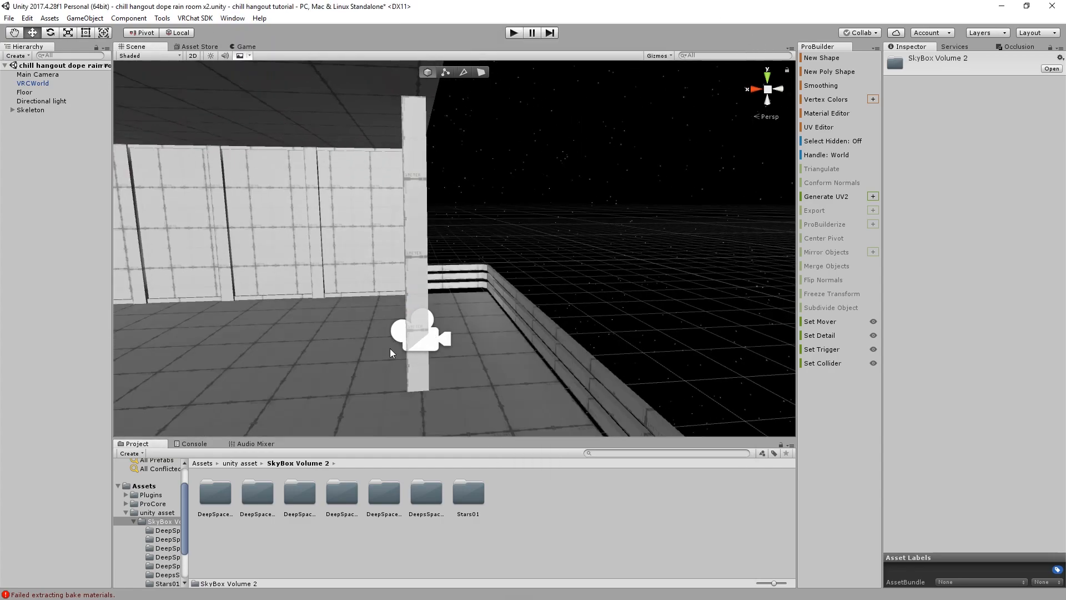
Change the max size of frontImage in the DeepSpaceGreenWithPlanet folder and apply the import settings
left_click(345, 488)
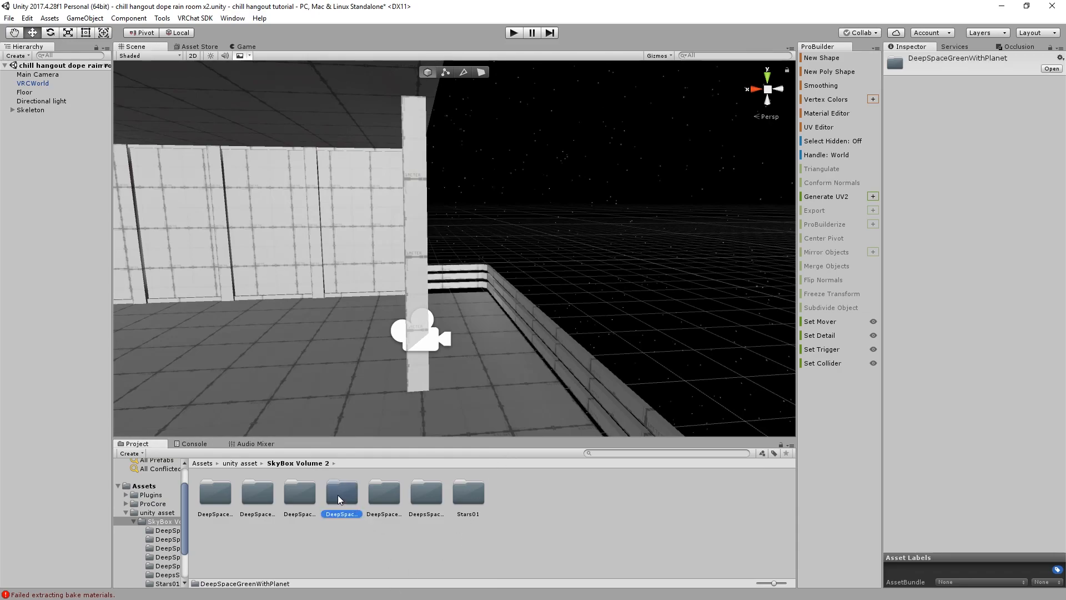
double_click(339, 492)
left_click(340, 491)
key("ctrl+shift+c")
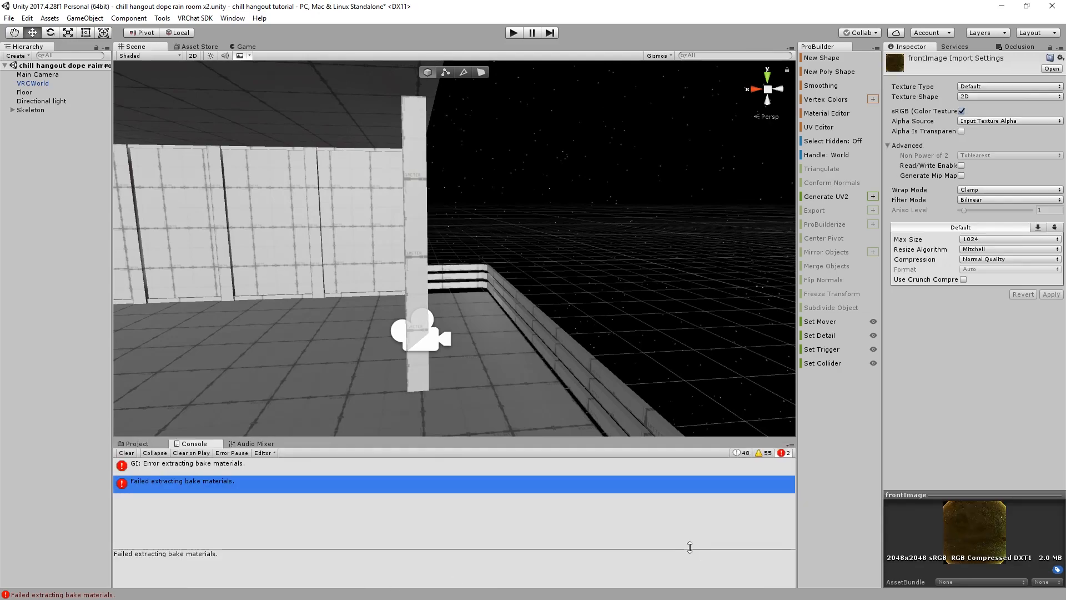
left_click(143, 441)
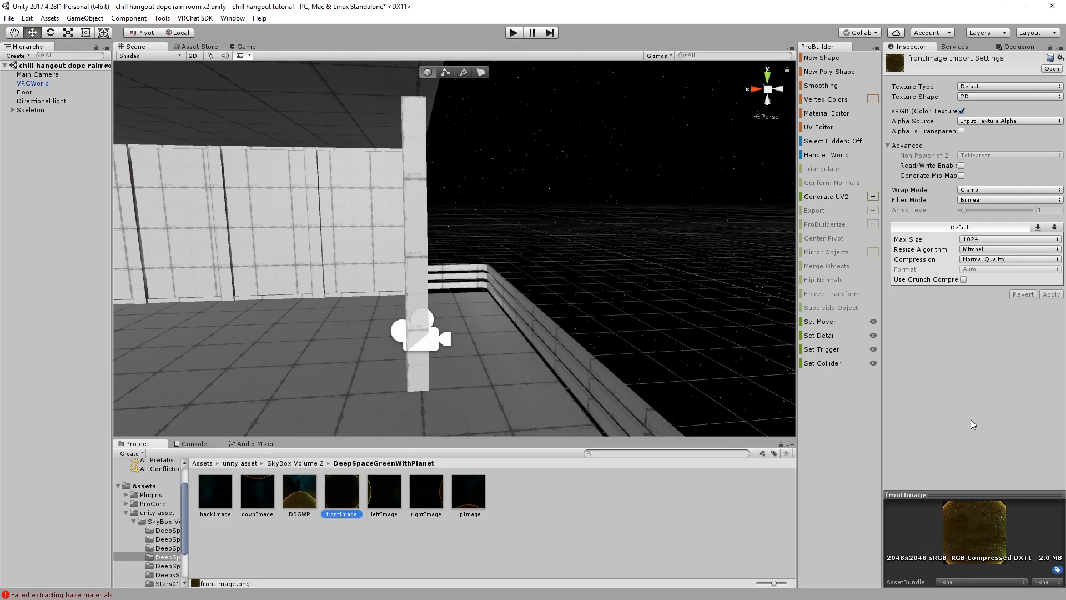
left_click(994, 239)
left_click(984, 276)
left_click(1051, 294)
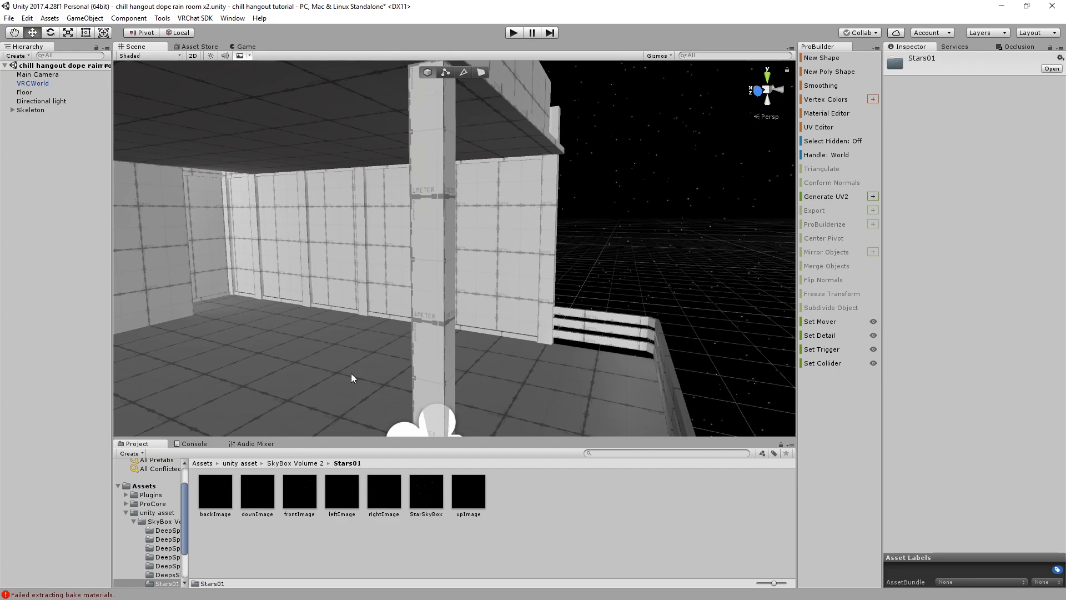
Create a folder named Textures directly under the project's Assets folder
left_click(255, 488)
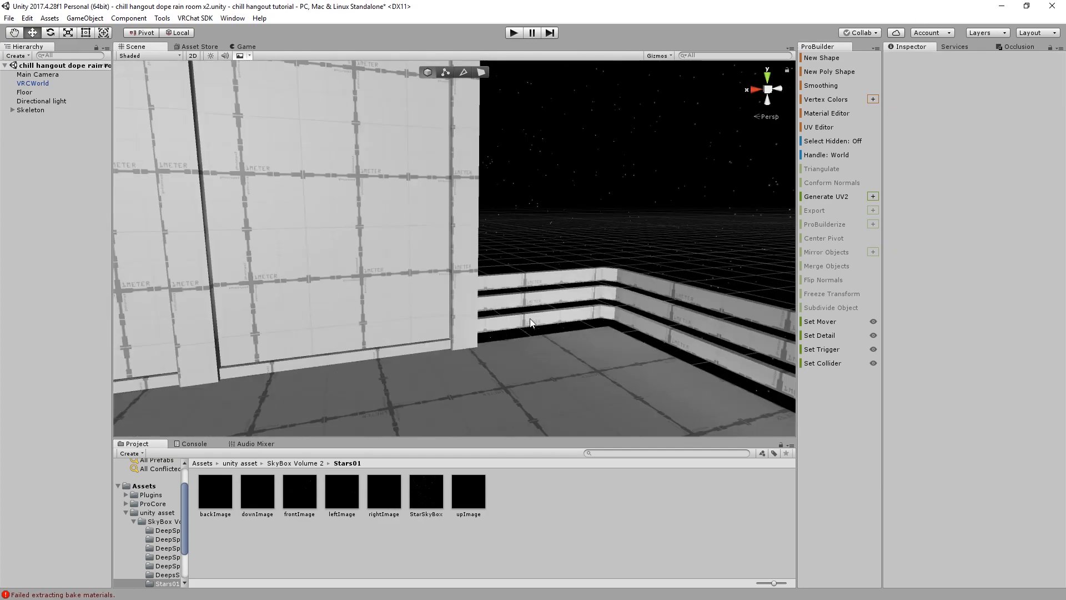
right_click_drag(531, 323, 407, 326)
left_click(202, 463)
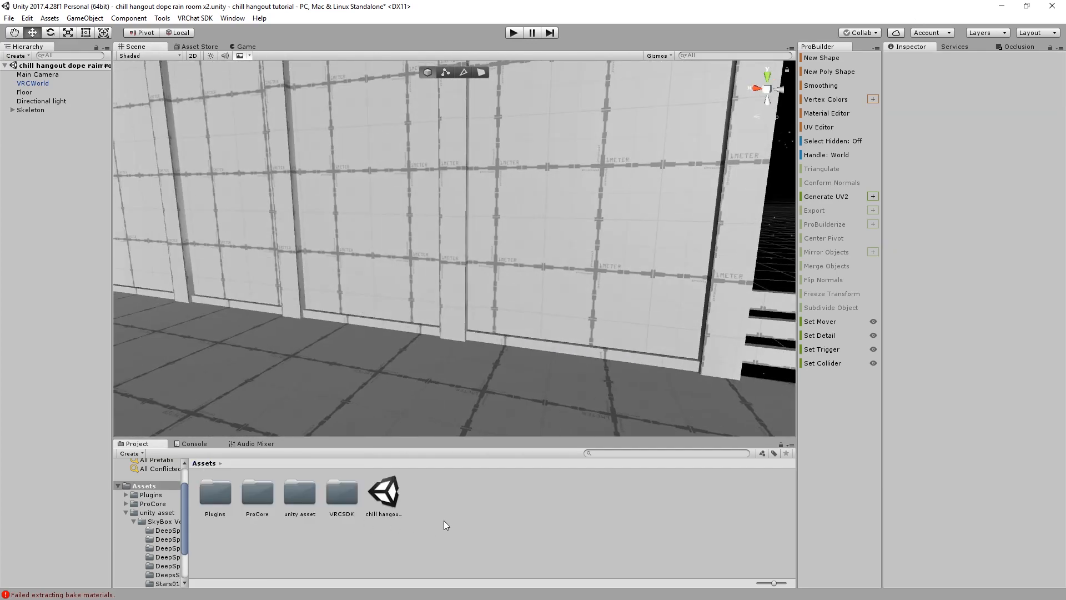
right_click(430, 498)
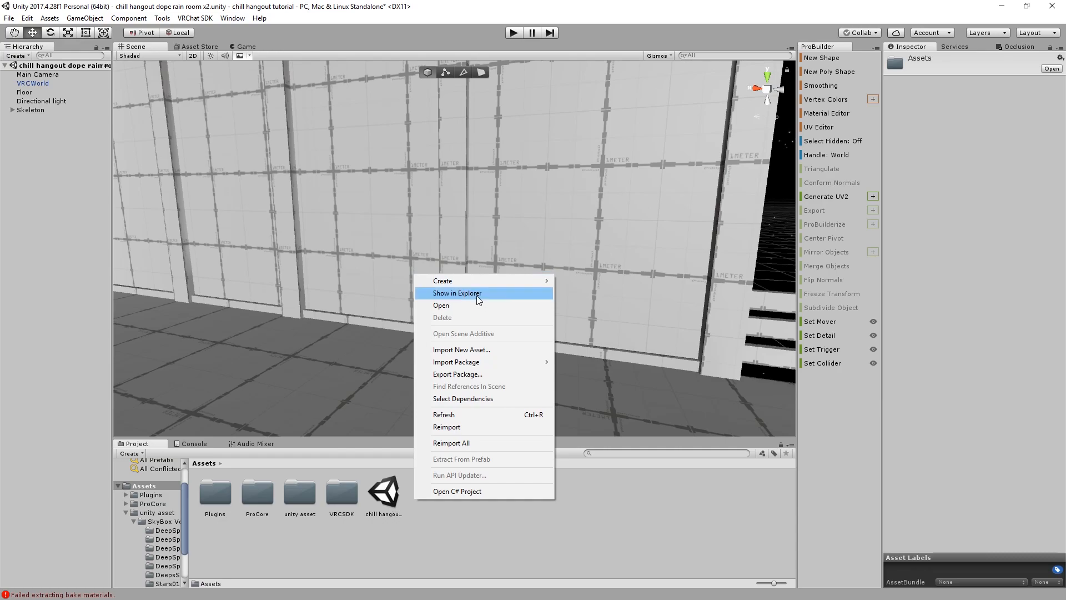
mouse_move(490, 283)
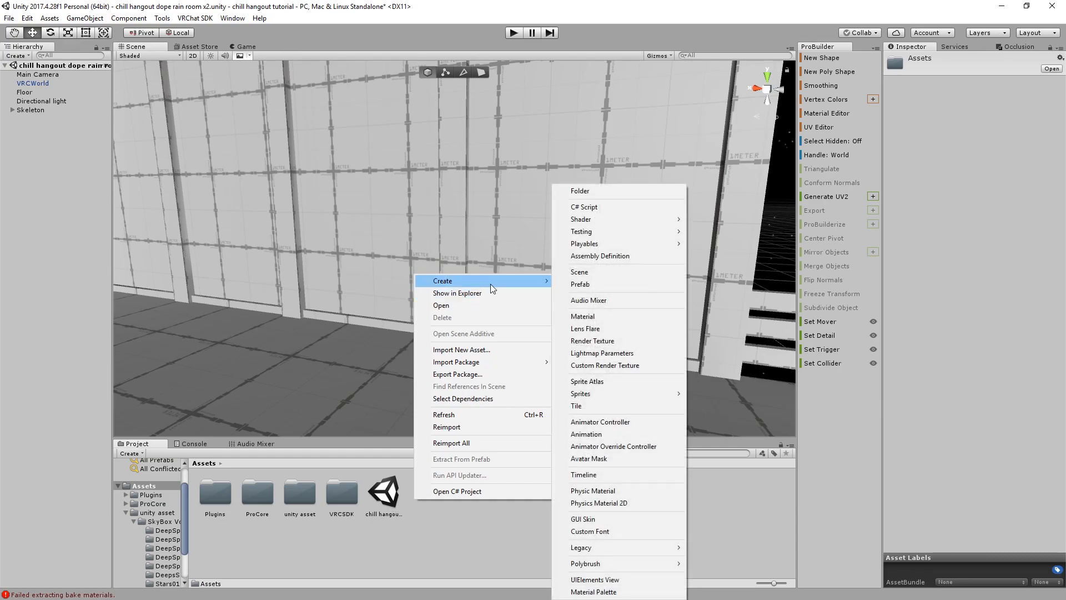
left_click(604, 190)
type("Textures")
key("Return")
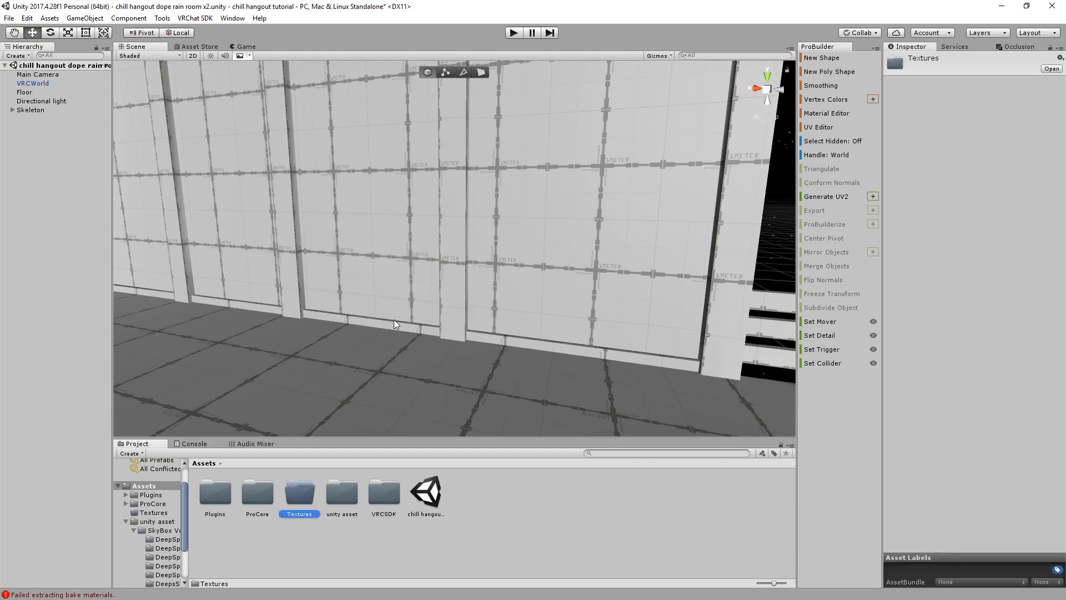
Create a material named glass inside the Textures folder
double_click(288, 494)
right_click(330, 512)
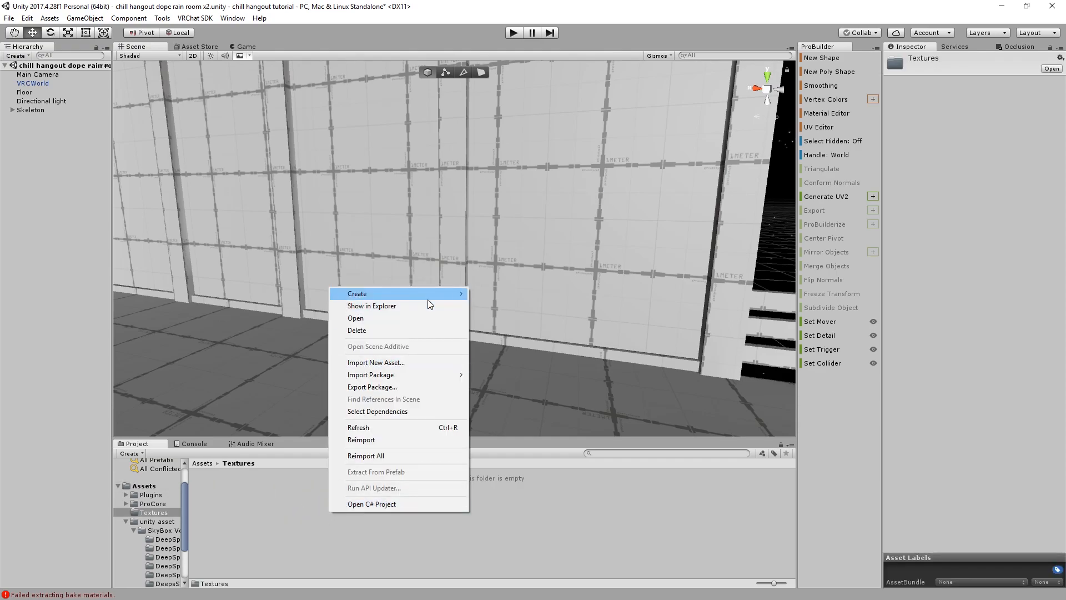
mouse_move(428, 294)
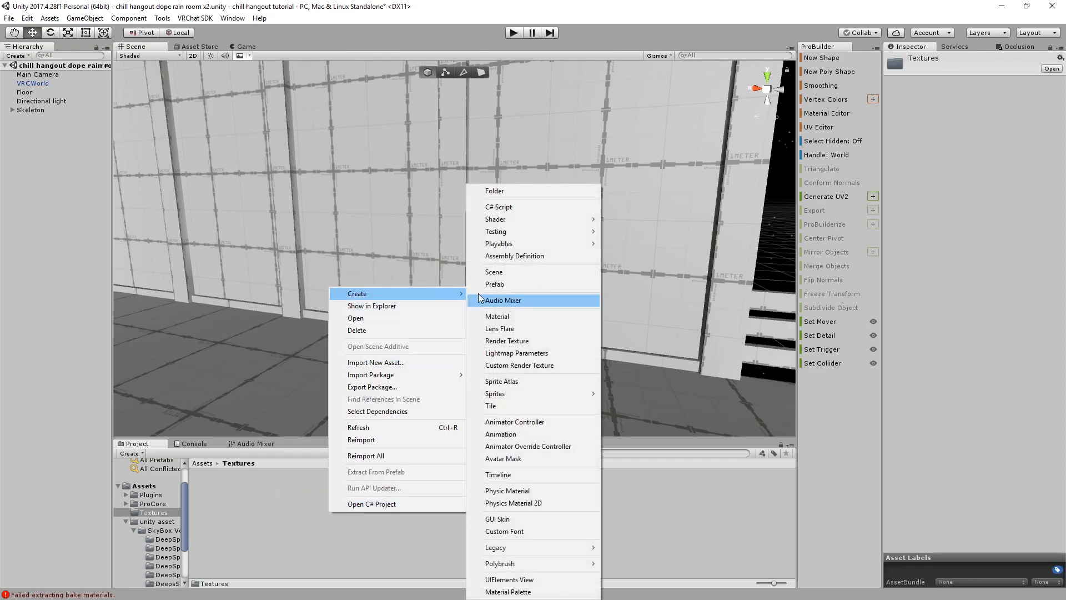
left_click(538, 322)
type("glass")
key("Return")
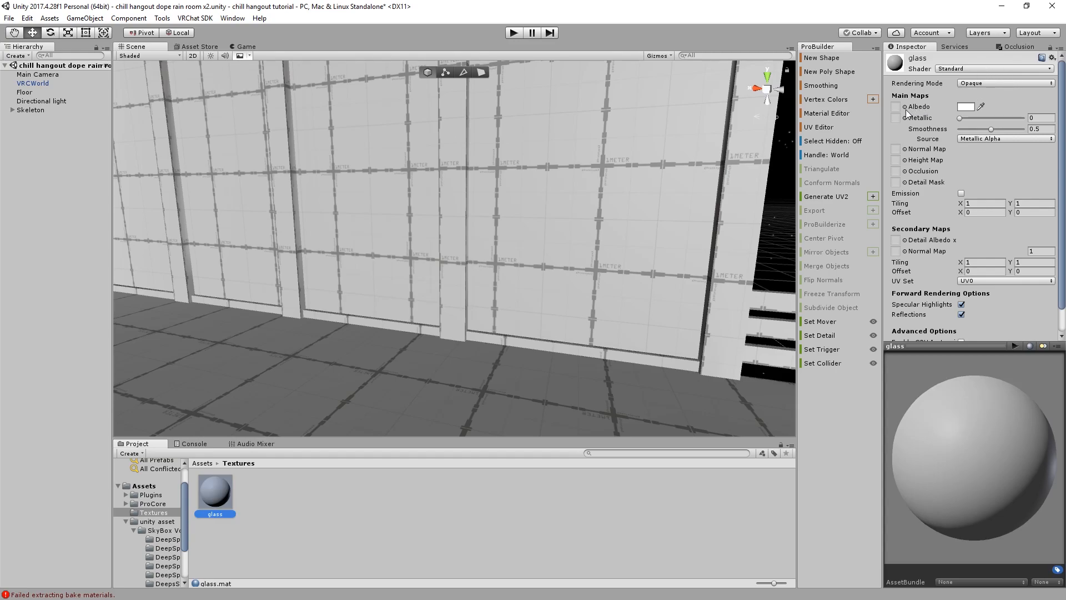
Set the glass material's rendering mode to Transparent and its smoothness to 1
left_click(982, 82)
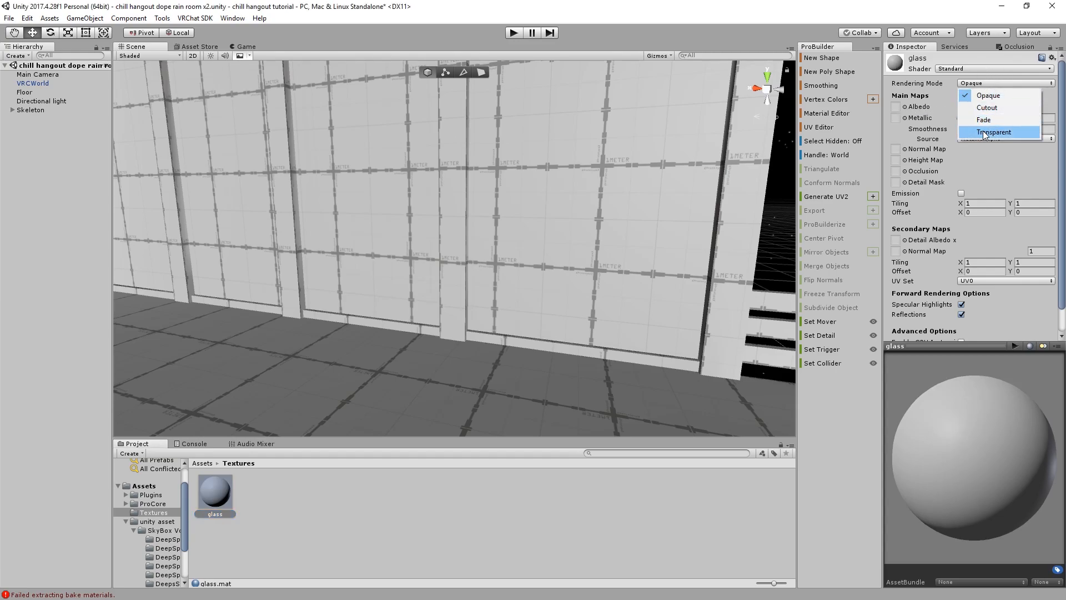
left_click(983, 125)
left_click(1041, 129)
type("1")
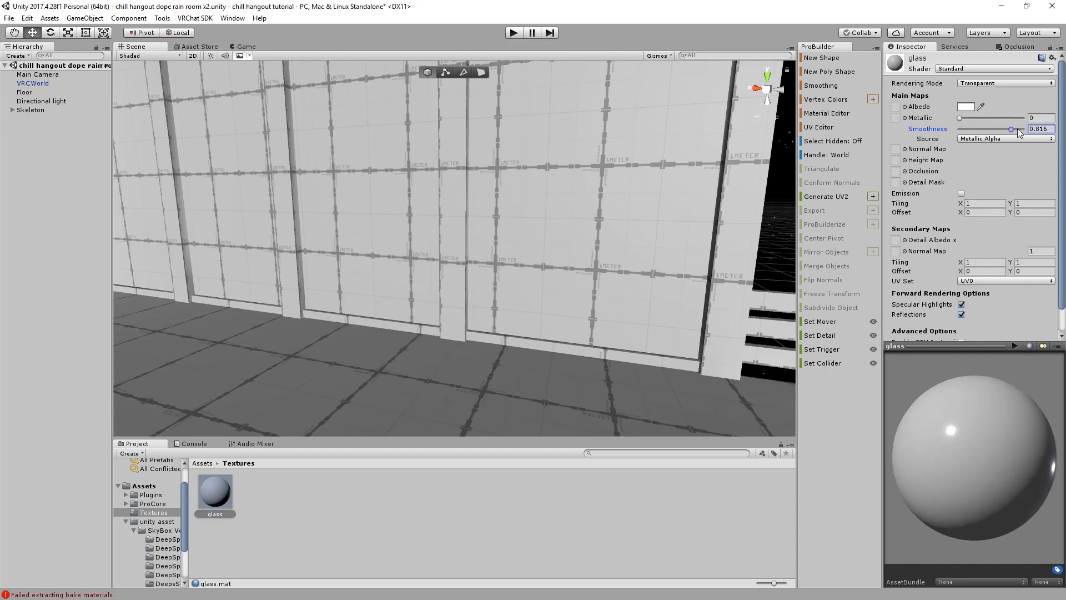
Set the glass material's albedo to a light grey (AEAEAE) with a low alpha
left_click(963, 107)
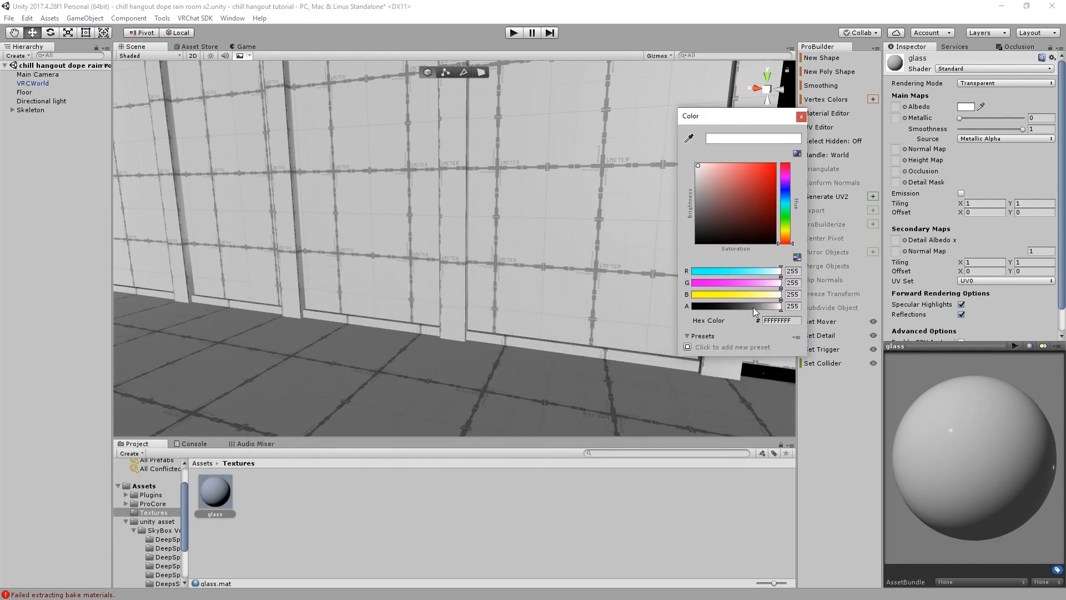
left_click_drag(761, 309, 699, 318)
mouse_move(697, 199)
left_mouse_down()
mouse_move(676, 170)
mouse_move(667, 188)
left_mouse_up()
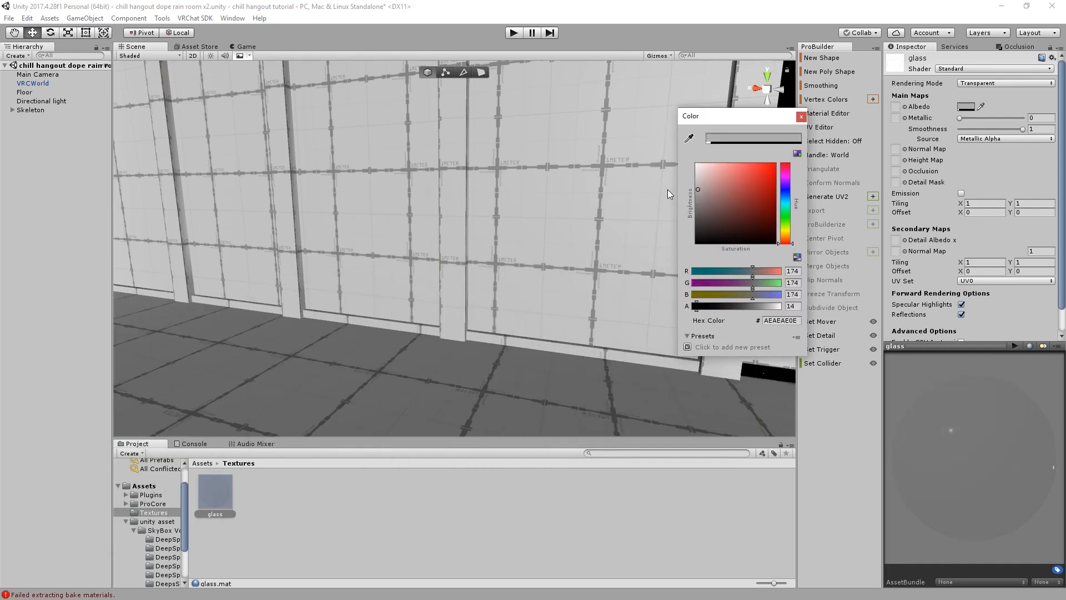
left_click(715, 307)
left_click(801, 118)
Apply the glass material to the large wall panels framed by the posts
right_click_drag(384, 232, 401, 253)
left_click_drag(215, 487, 605, 210)
right_click_drag(558, 187, 514, 303)
left_click_drag(217, 493, 369, 305)
right_click_drag(369, 305, 487, 319)
Apply the glass material to the remaining railing panels between the short posts on the upper level
left_click(195, 498)
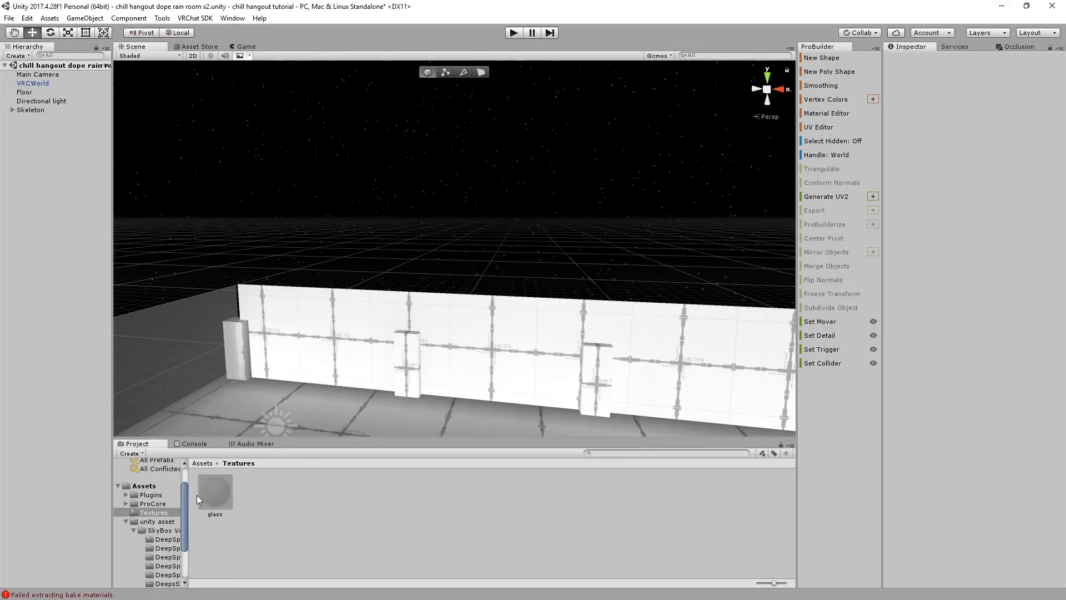
left_click_drag(228, 479, 311, 355)
right_click_drag(311, 355, 467, 398)
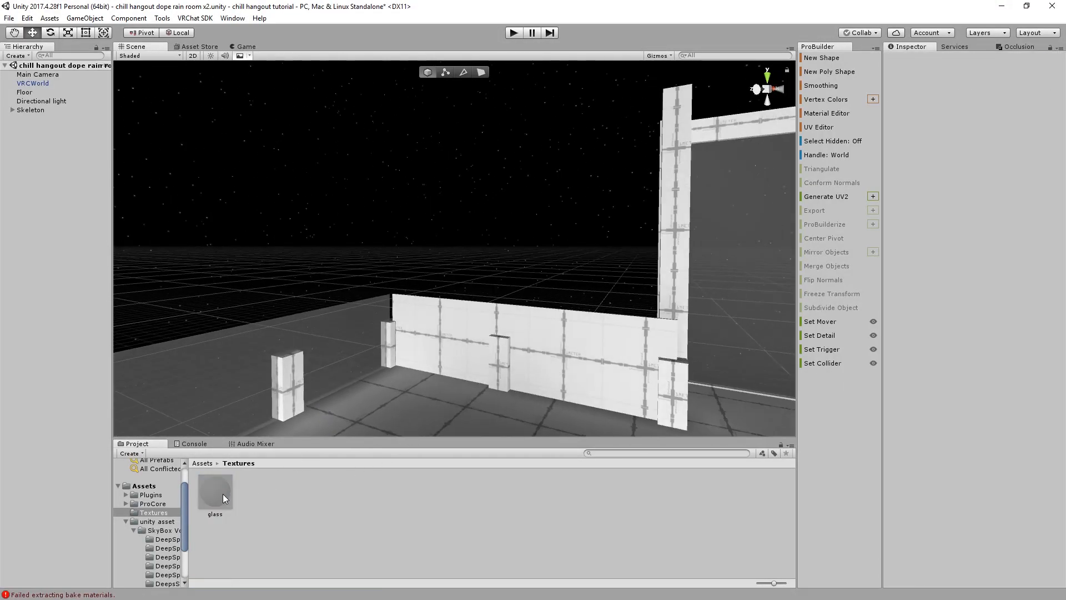
left_click_drag(222, 492, 428, 338)
right_click_drag(505, 271, 319, 327)
left_click_drag(223, 487, 352, 284)
right_click_drag(285, 208, 493, 310)
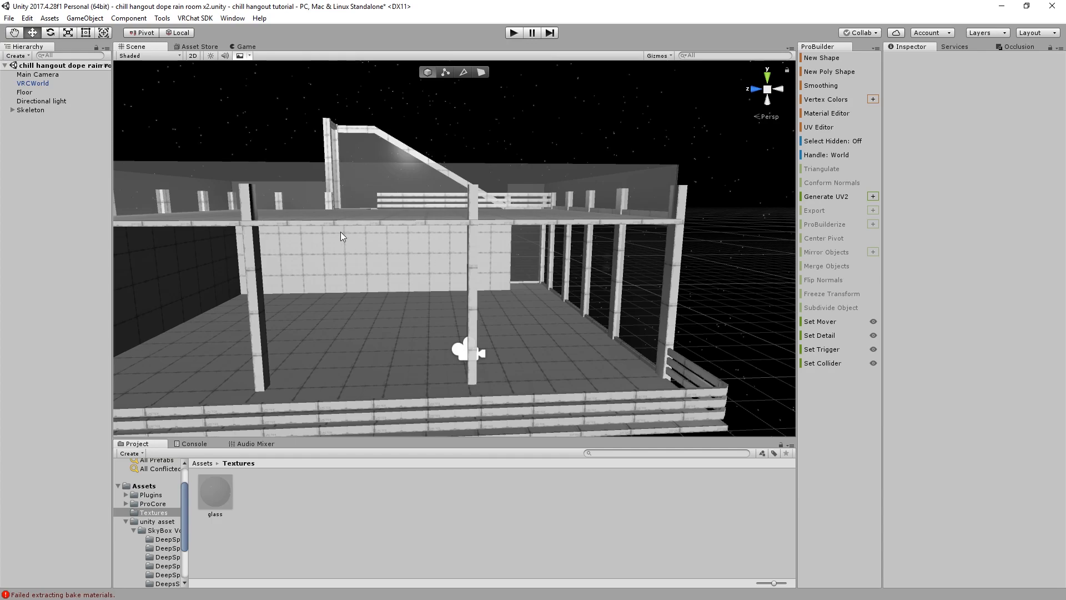
Inspect the ground-floor room's walls, floor, ceiling and posts from inside and outside the building
right_click_drag(435, 184, 335, 308)
key("w")
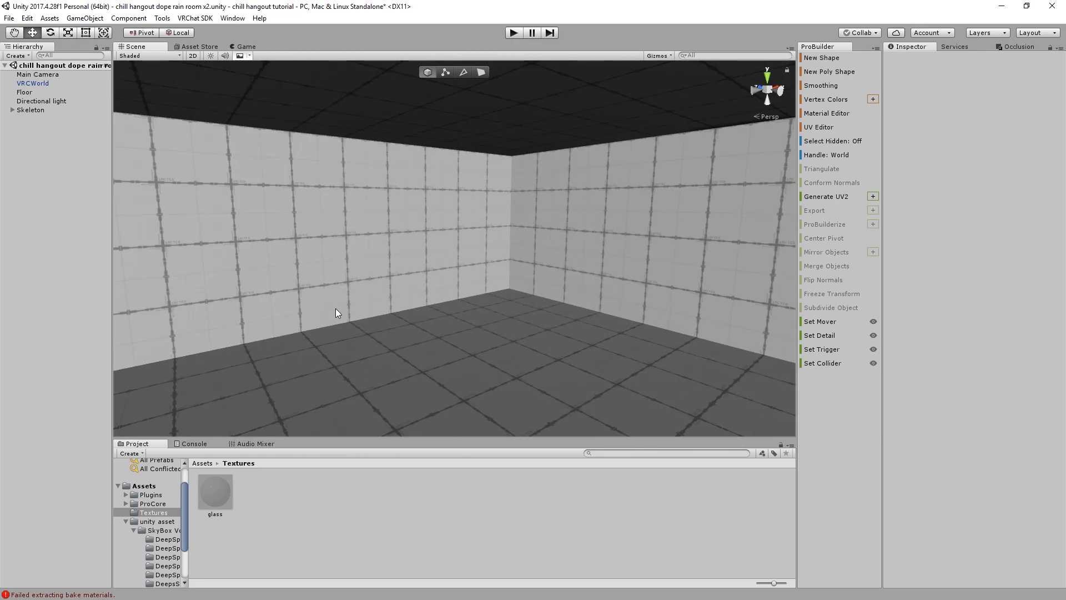
scroll(335, 314, "down", 5)
scroll(356, 283, "up", 3)
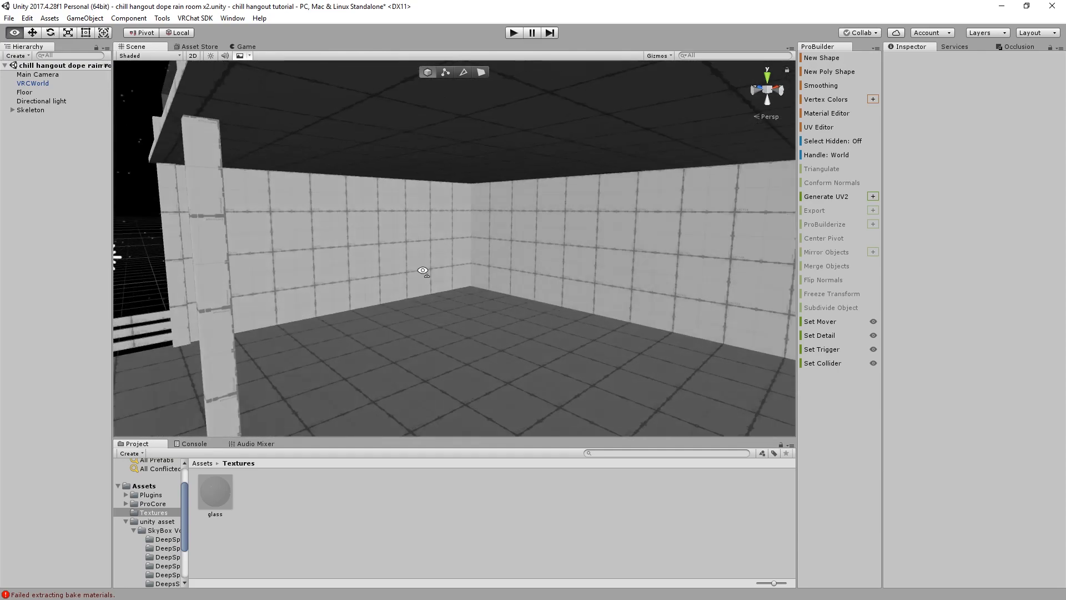
right_click_drag(406, 276, 427, 322)
scroll(428, 322, "down", 4)
middle_click_drag(383, 328, 432, 300)
middle_click_drag(282, 305, 287, 271)
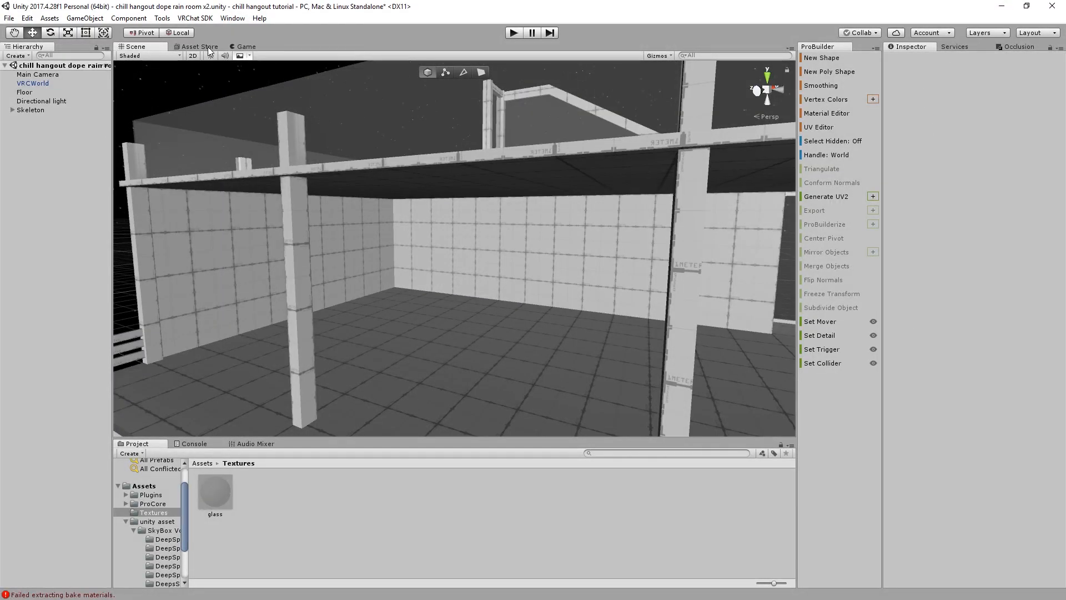
Search the Asset Store for textures
left_click(200, 46)
left_click(471, 86)
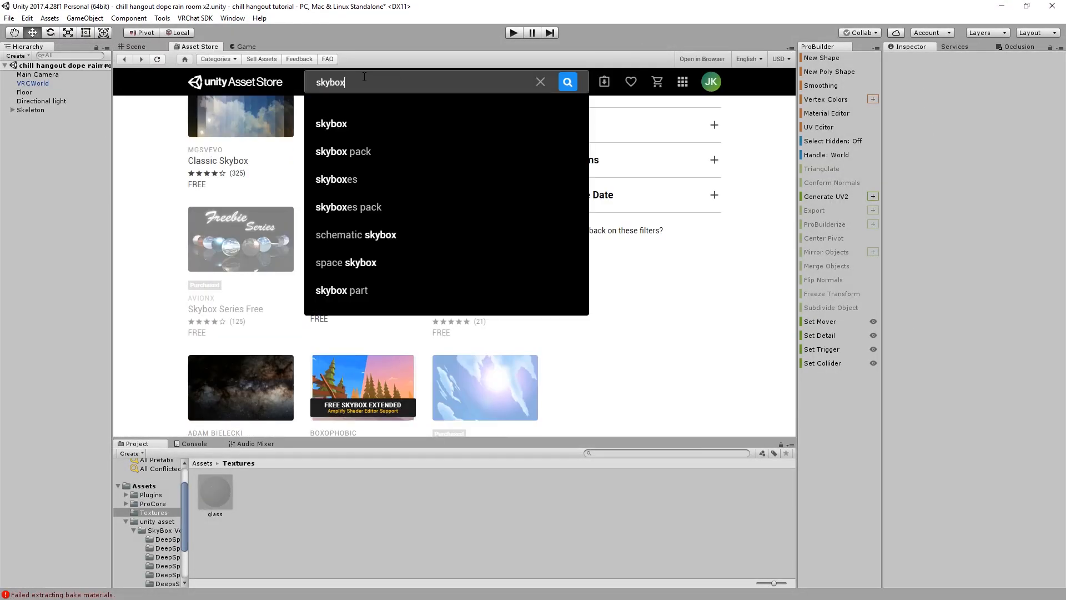
left_click_drag(364, 78, 258, 93)
type("tex")
key("Return")
type("tures")
key("Return")
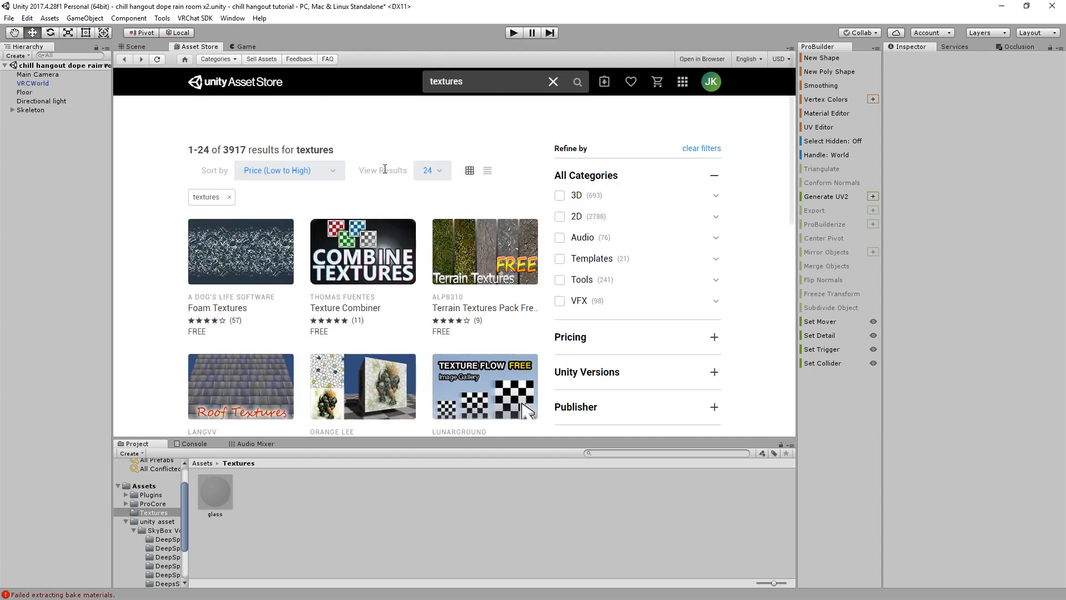
Browse the free texture packs, check the details of Textures Part 1, and go to the second results page
scroll(368, 161, "down", 3)
scroll(384, 192, "down", 6)
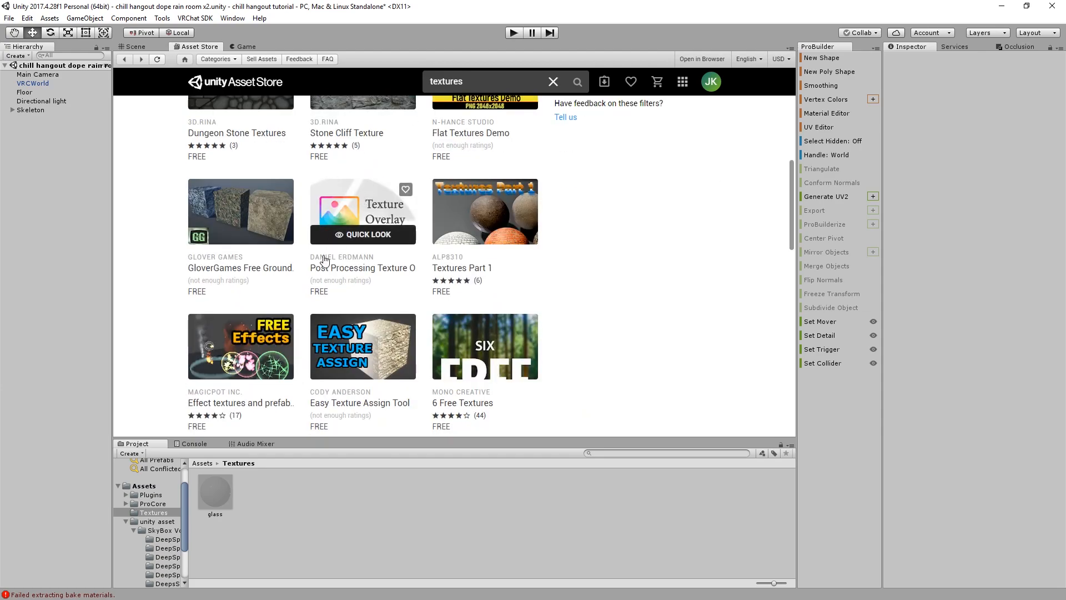
left_click(484, 234)
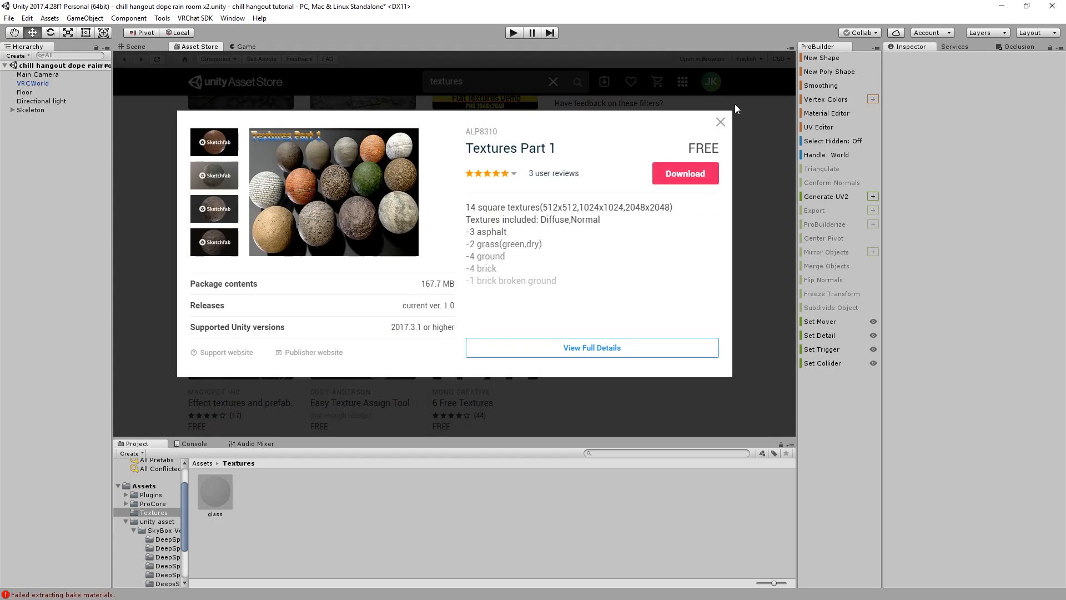
left_click(720, 122)
scroll(610, 205, "down", 8)
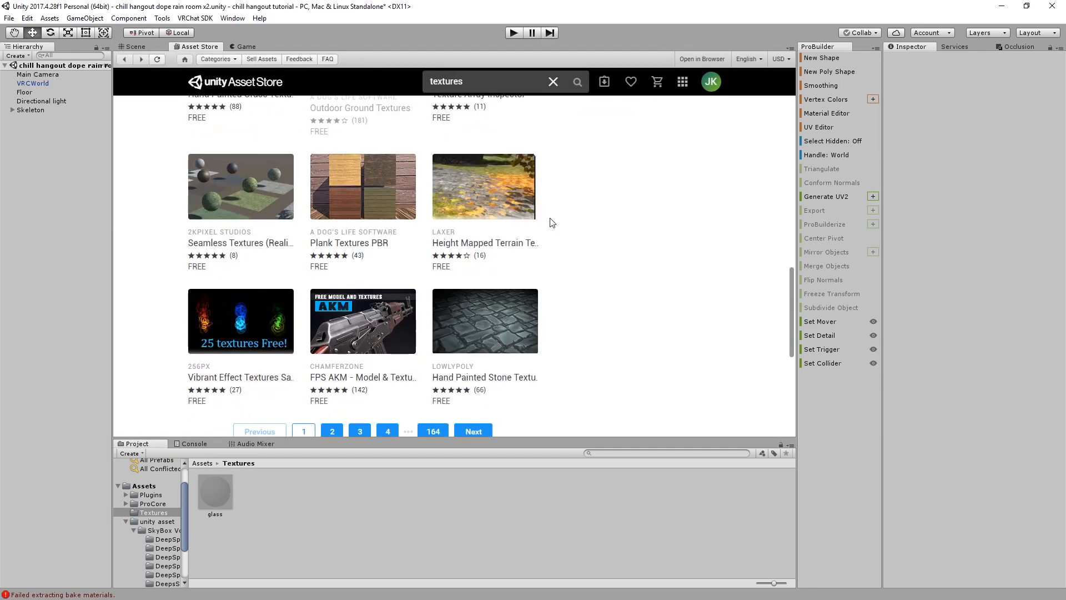
scroll(540, 231, "down", 5)
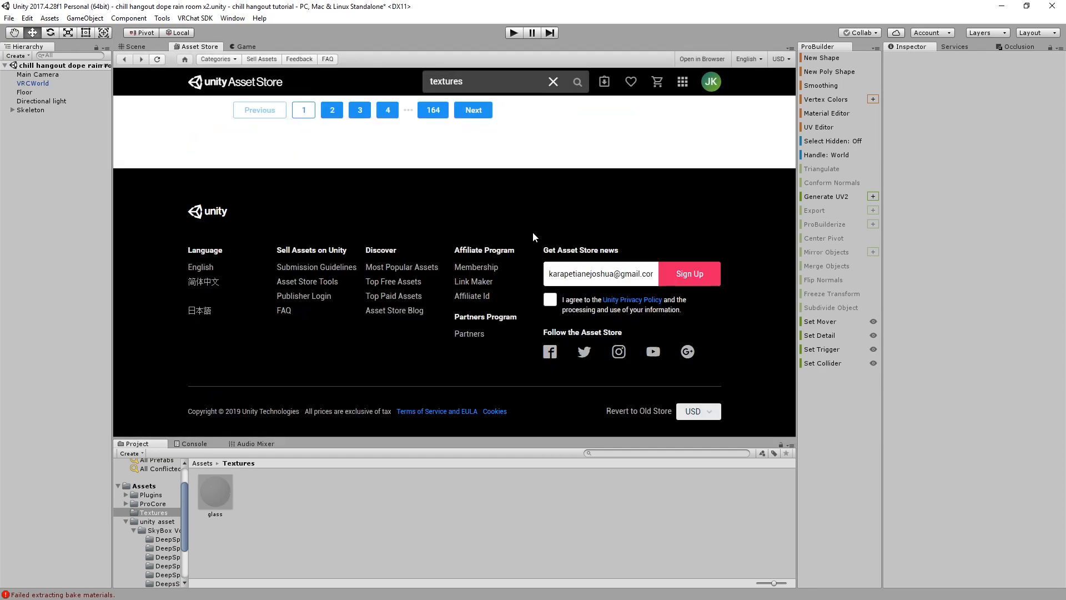
scroll(314, 283, "up", 3)
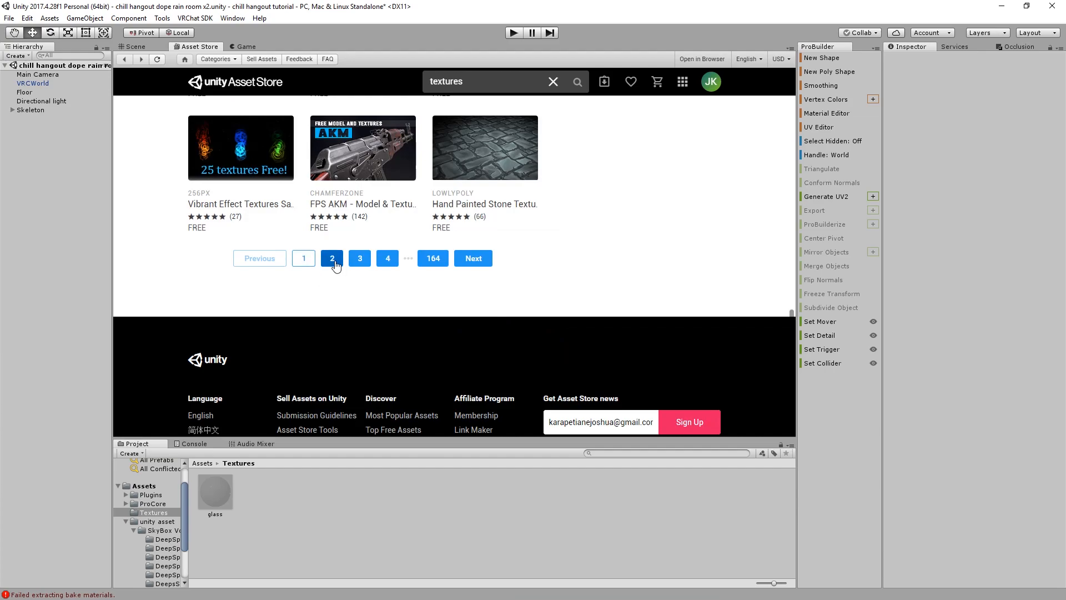
left_click(332, 257)
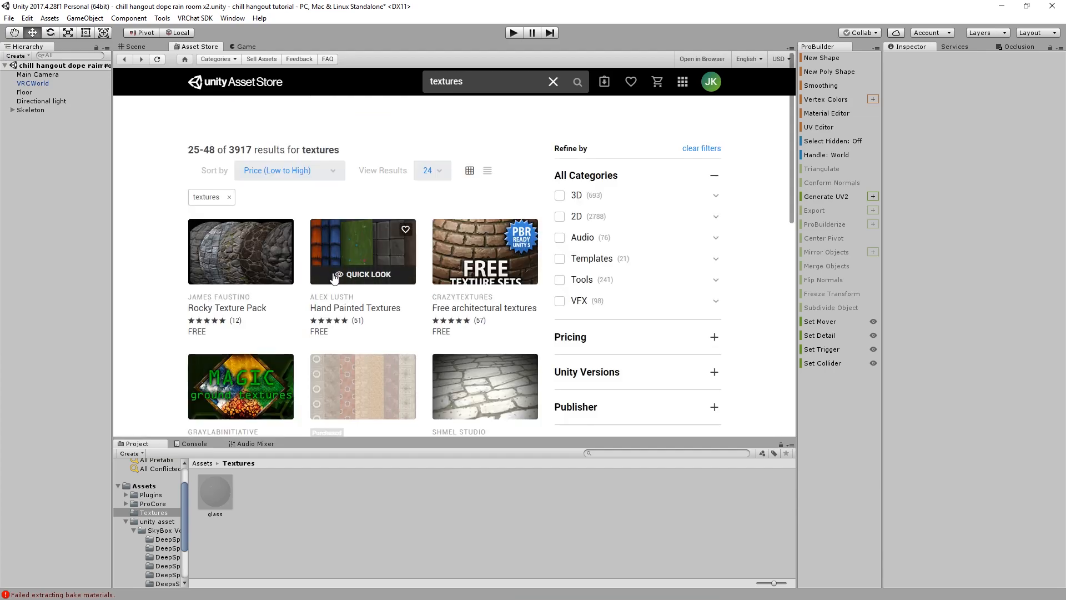
Browse the free texture packs on the second results page of the Asset Store
scroll(336, 275, "down", 5)
scroll(351, 278, "down", 7)
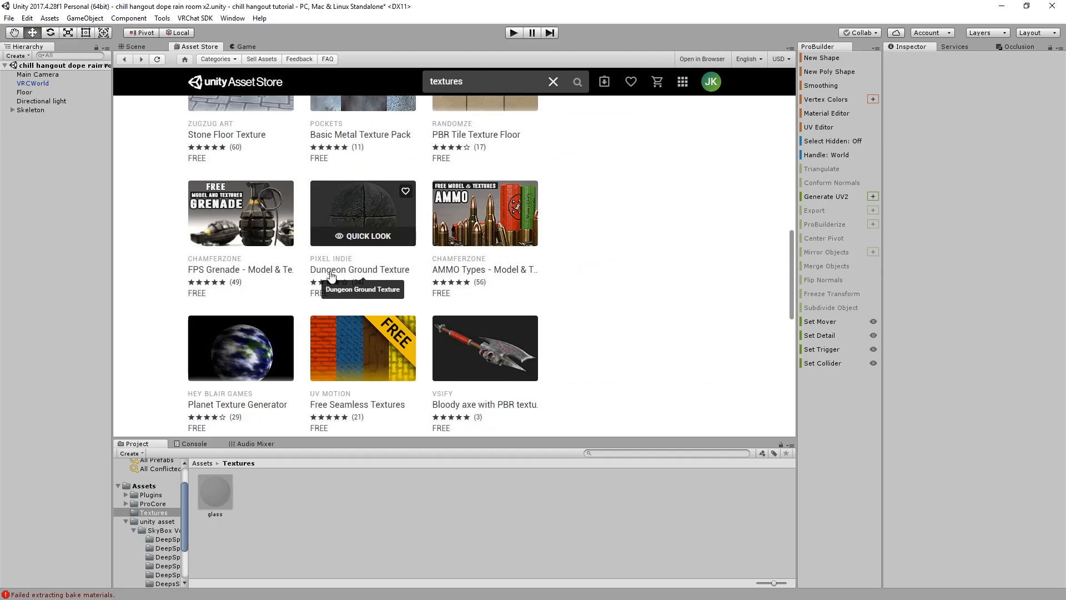
scroll(328, 276, "down", 5)
Return to the scene and inspect the ground-floor room's walls, floor and front post
left_click(156, 48)
scroll(249, 166, "down", 5)
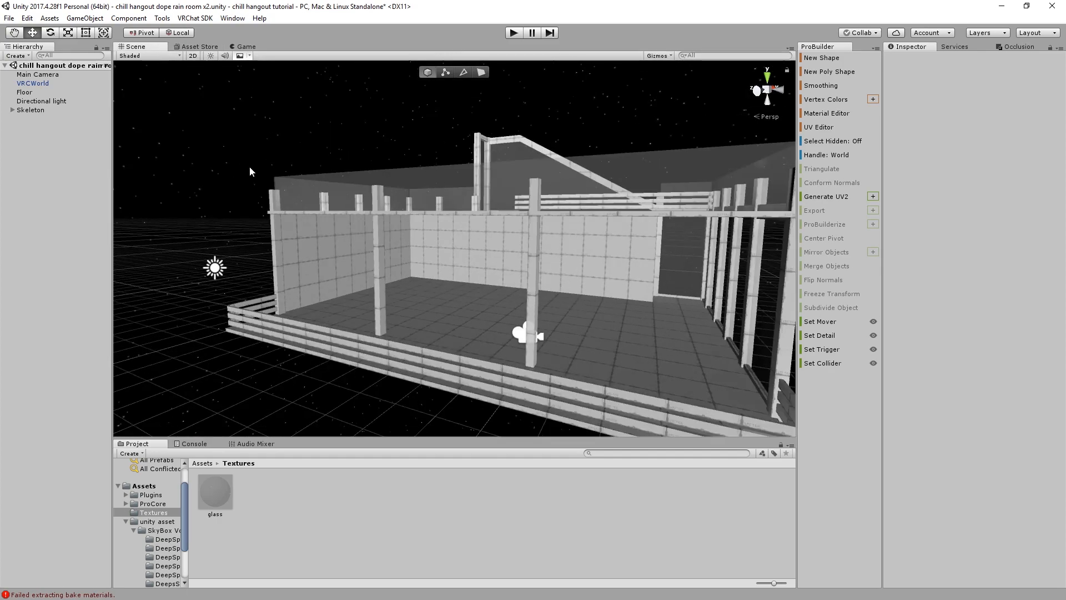
scroll(249, 165, "up", 2)
middle_click_drag(249, 165, 254, 159)
scroll(254, 159, "up", 3)
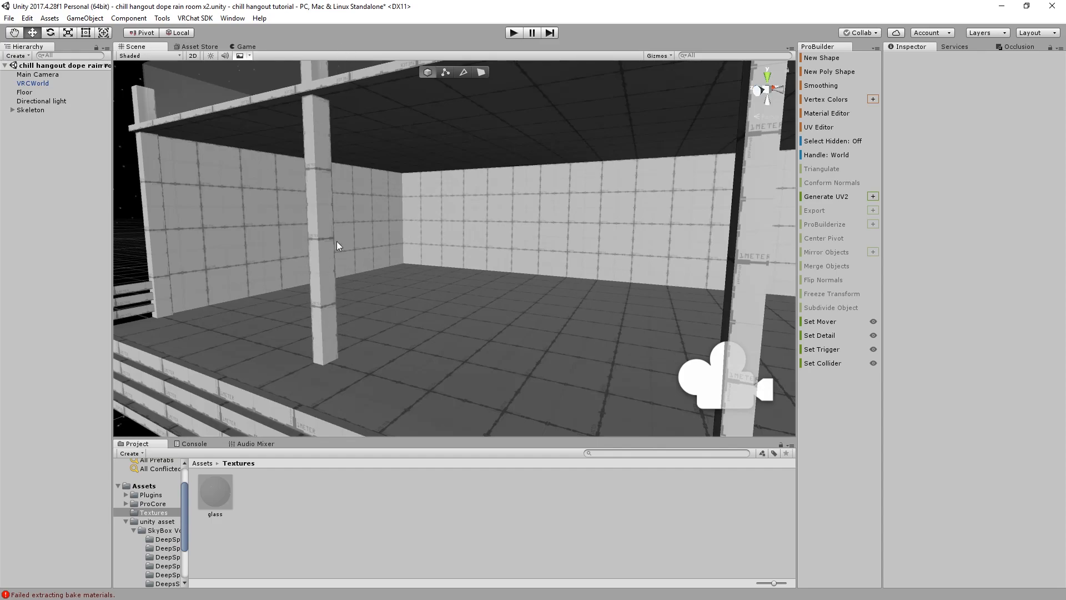
left_click(285, 166)
left_click(311, 192)
left_click_drag(311, 191, 299, 232, "alt")
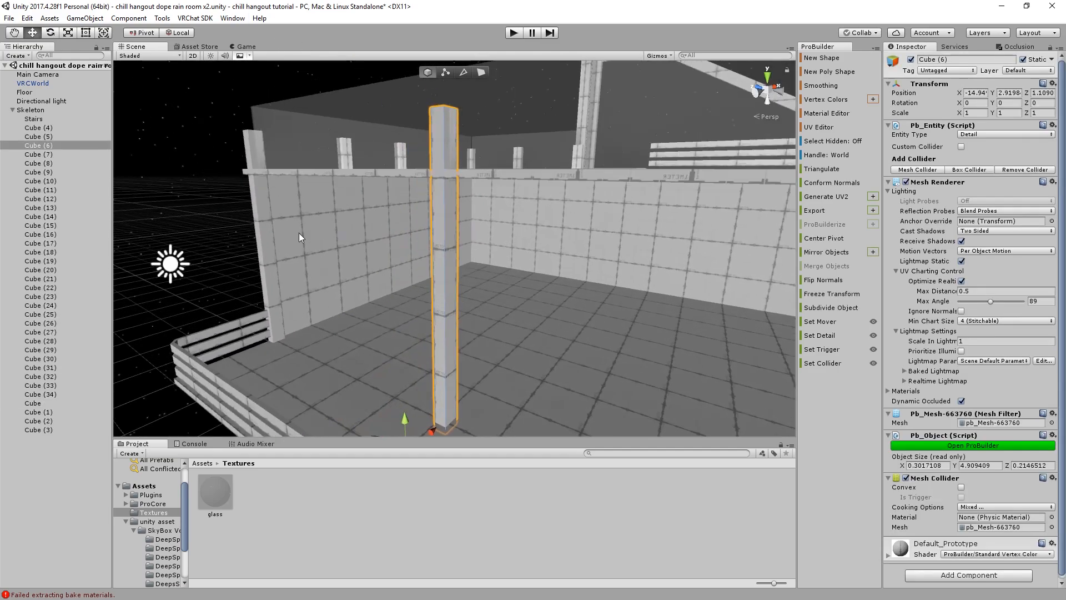
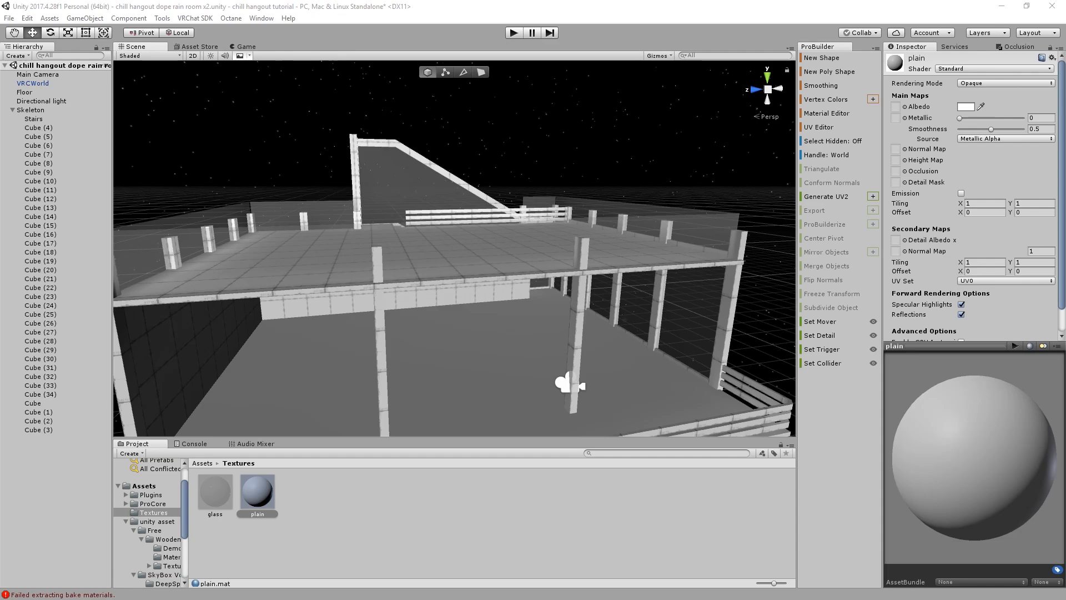
Apply the seamless white plaster stucco texture from the Textures folder to the ground-floor room's side wall
left_click(233, 516)
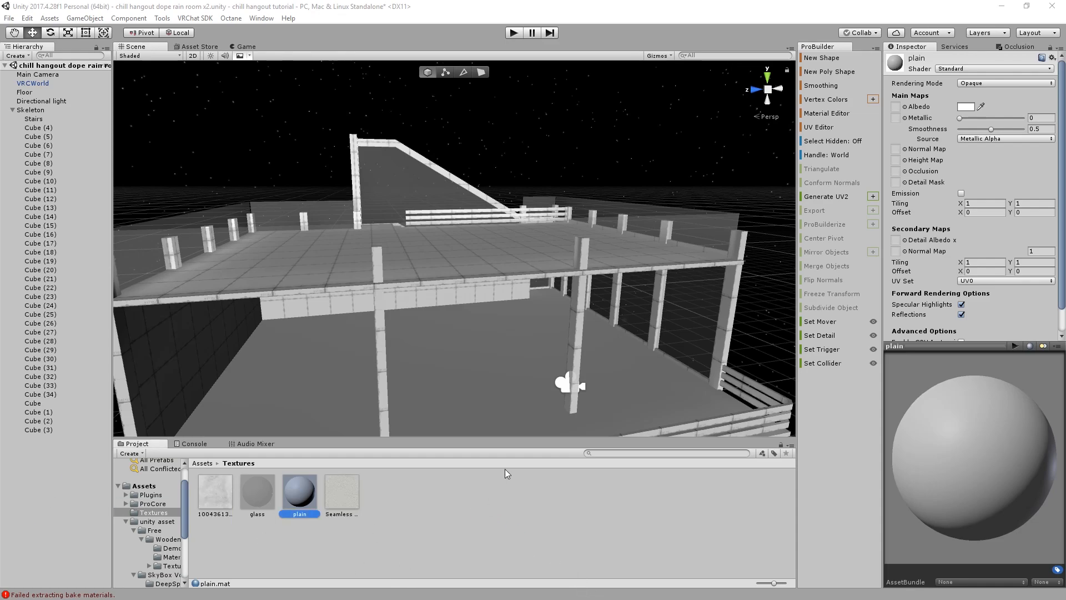
left_click(340, 496)
right_click(498, 513)
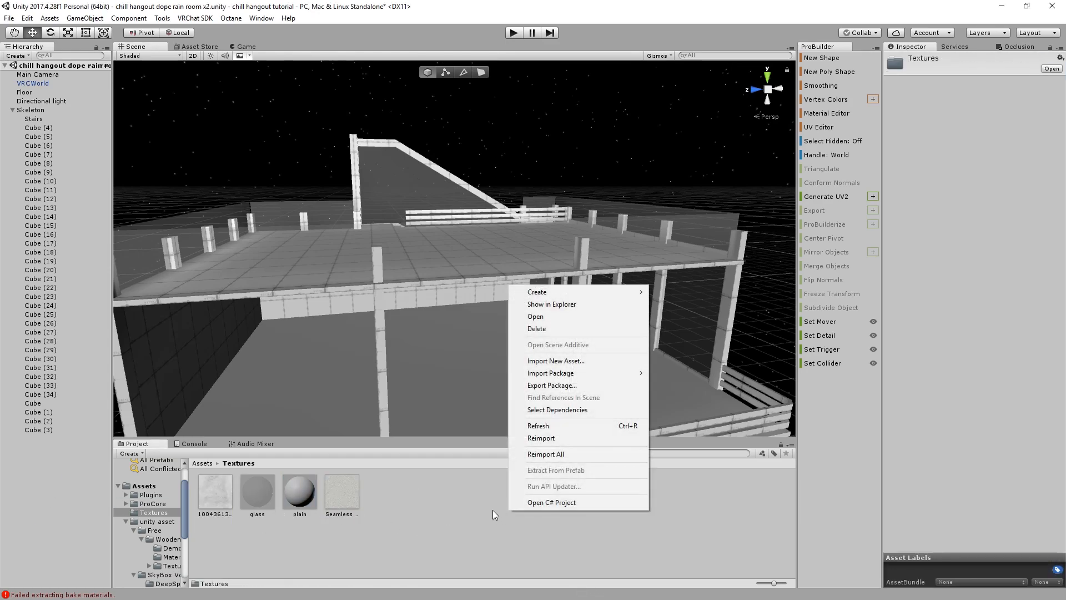
left_click(424, 524)
right_click_drag(430, 422, 496, 159)
left_click(340, 496)
left_click(424, 179)
right_click_drag(426, 131, 392, 232)
left_click_drag(358, 503, 313, 328)
Apply the seamless white plaster stucco texture to the long ground-floor wall, Cube (2)
right_click_drag(315, 328, 401, 201)
left_click(392, 212)
left_click(403, 203)
scroll(420, 215, "up", 3)
scroll(420, 214, "up", 2)
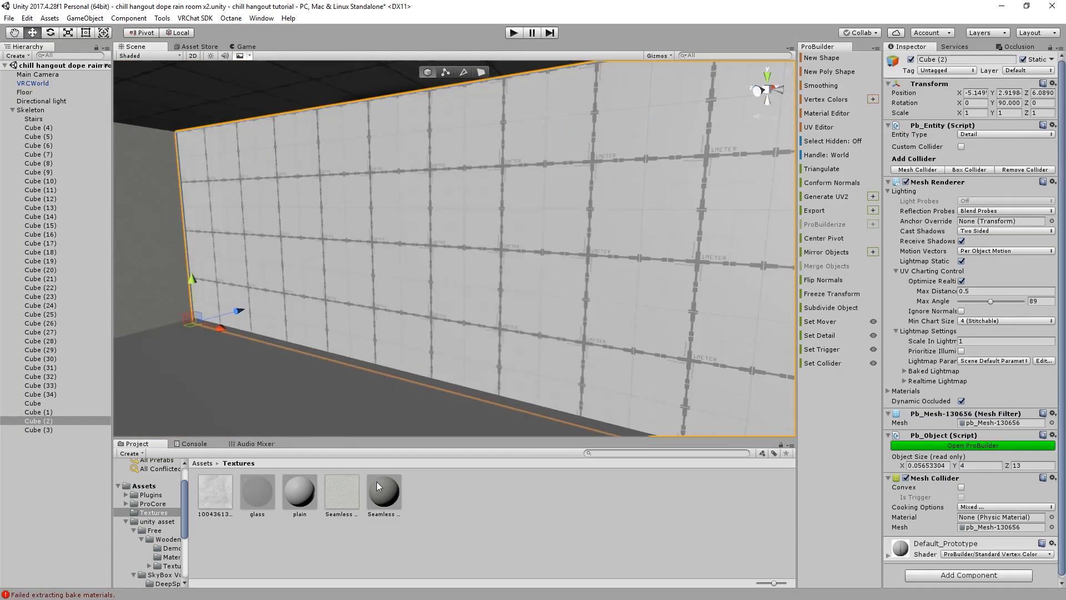
left_click_drag(356, 491, 391, 229)
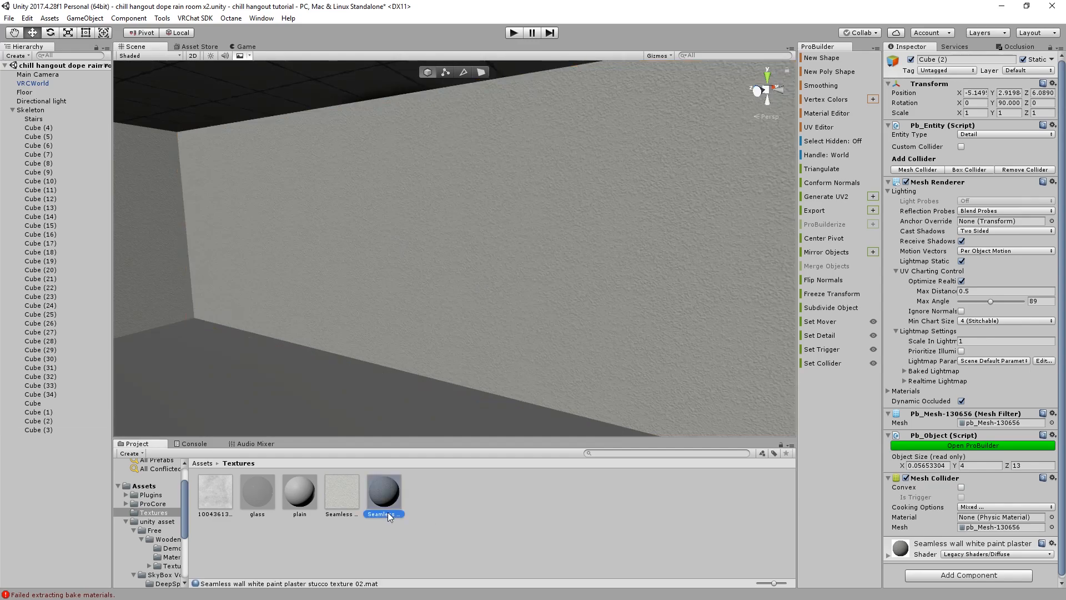
Rename the new plaster stucco material as drywall
left_click(375, 503)
type("dryw")
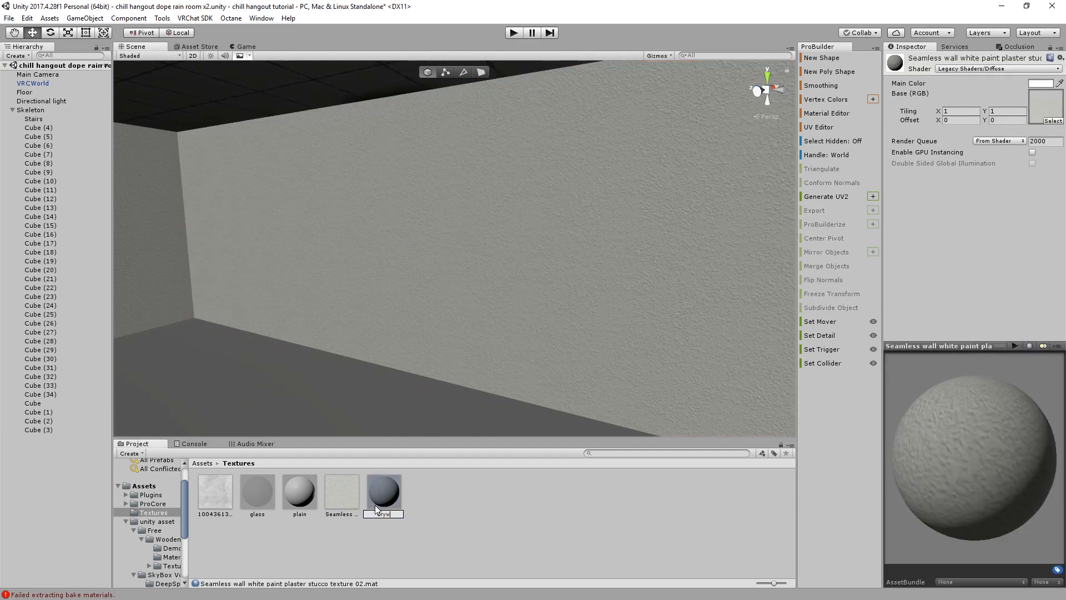
type("all")
key("Return")
Examine the drywall surfaces from several angles inside the ground-floor room
right_click_drag(362, 288, 399, 247)
scroll(400, 248, "down", 5)
mouse_move(399, 248)
middle_mouse_down()
mouse_move(485, 231)
mouse_move(411, 265)
middle_mouse_up()
scroll(457, 244, "up", 5)
right_click_drag(411, 264, 281, 248)
middle_click_drag(189, 248, 464, 280)
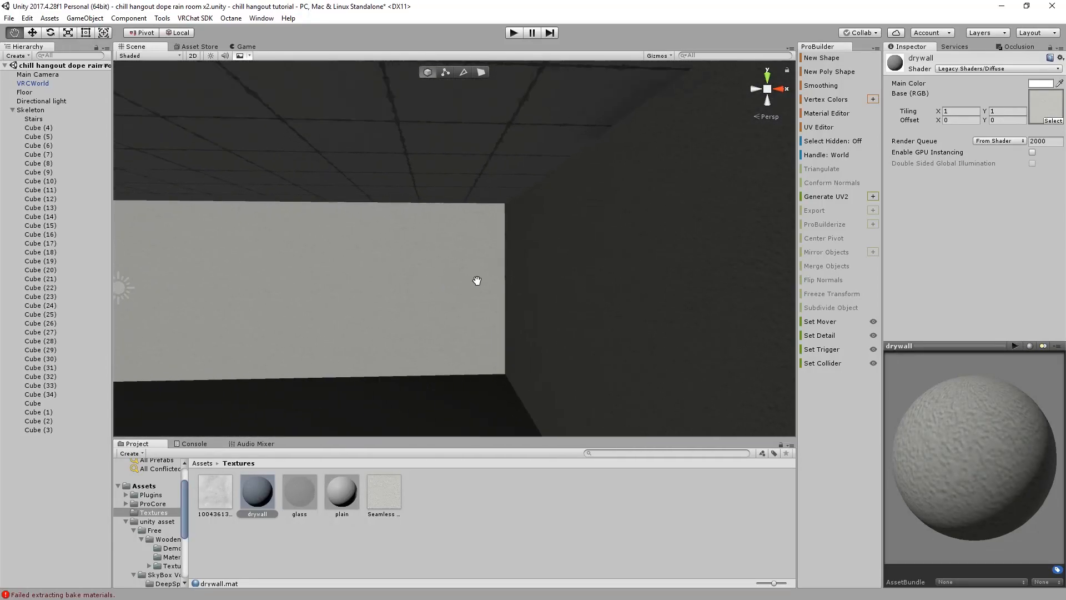
right_click_drag(464, 281, 586, 318)
middle_click_drag(585, 318, 601, 301)
right_click_drag(601, 301, 683, 300)
middle_click_drag(539, 297, 578, 252)
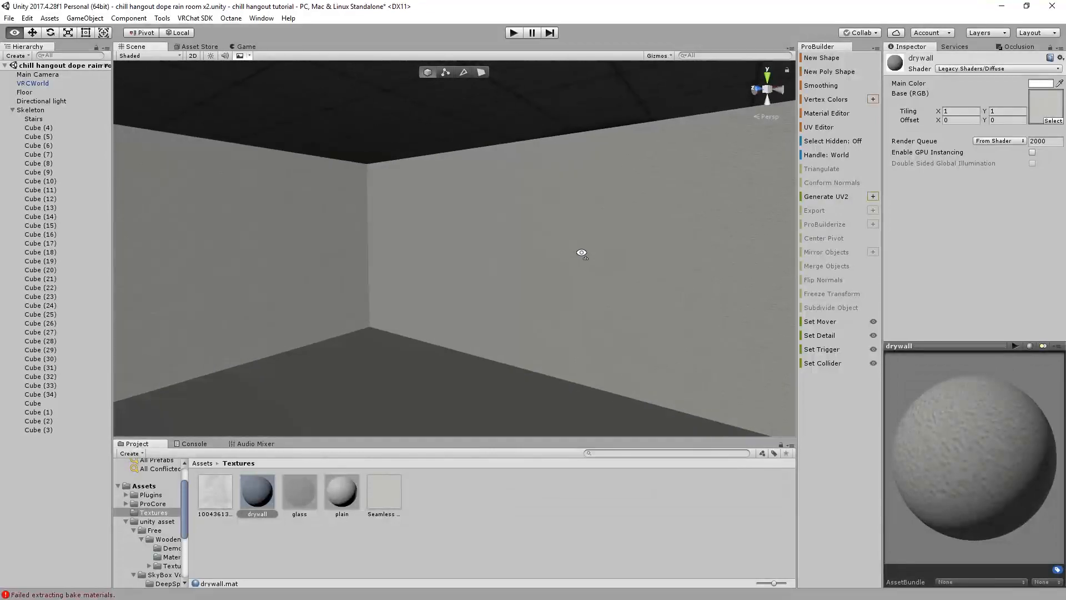
Switch the drywall material to the Standard shader and set its smoothness to 0
left_click(956, 68)
left_click(898, 222)
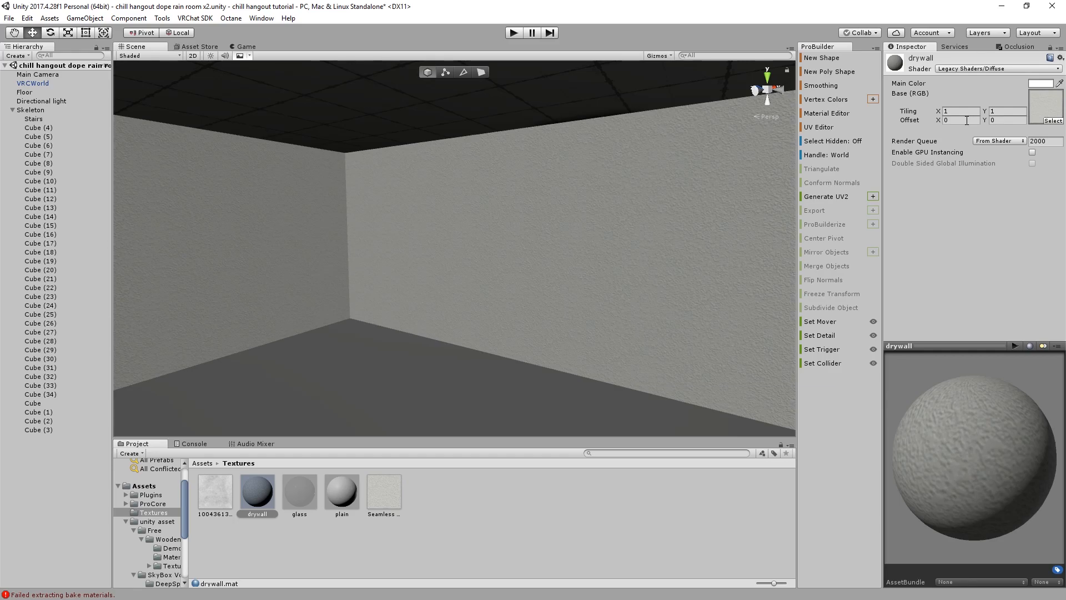
left_click(975, 70)
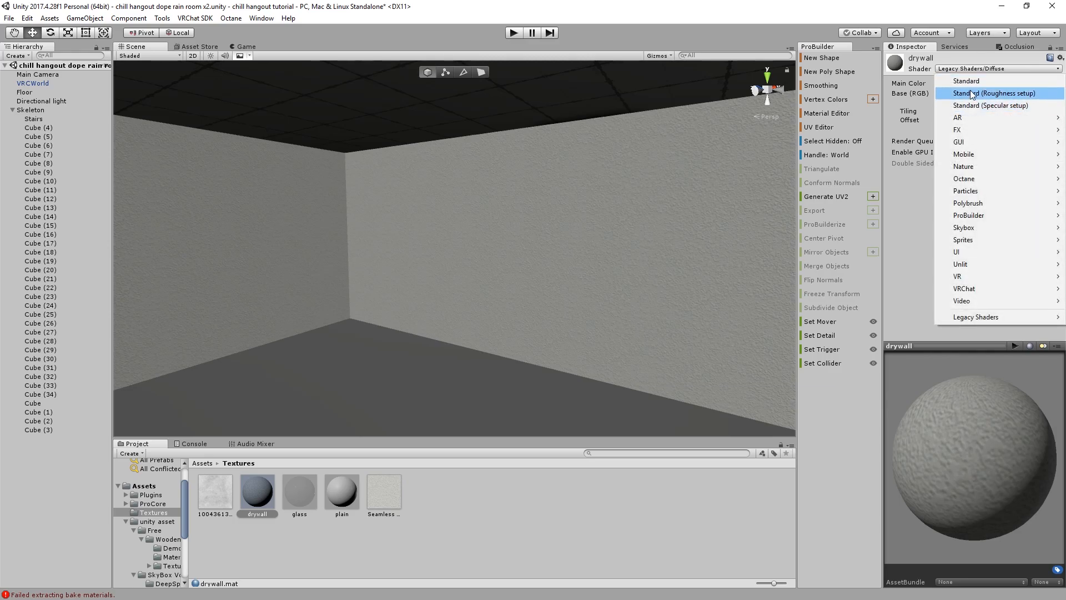
left_click(978, 83)
right_click_drag(710, 236, 651, 251)
left_click_drag(991, 129, 956, 130)
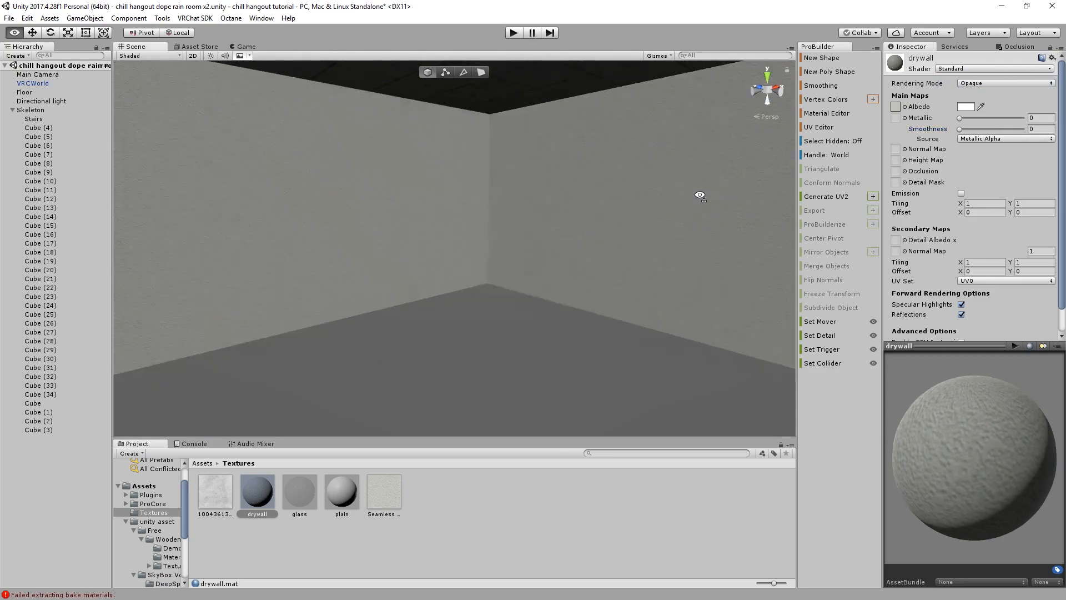
Compare how the drywall walls look with scene lighting toggled off and on
right_click_drag(699, 194, 633, 208)
right_click_drag(753, 255, 616, 183)
left_click(211, 56)
right_click_drag(302, 150, 439, 151)
left_click(211, 56)
right_click_drag(255, 184, 254, 164)
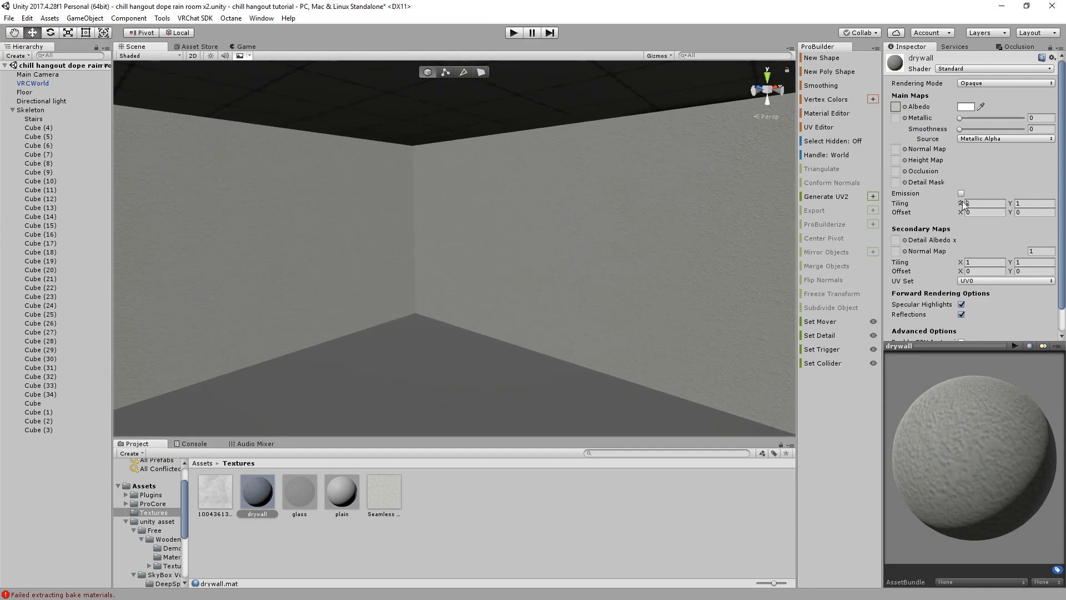
Darken the drywall material's albedo colour to a mid grey
left_click(966, 106)
mouse_move(706, 165)
left_mouse_down()
mouse_move(745, 197)
mouse_move(694, 179)
mouse_move(665, 185)
left_mouse_up()
left_click(801, 116)
right_click_drag(583, 183, 438, 276)
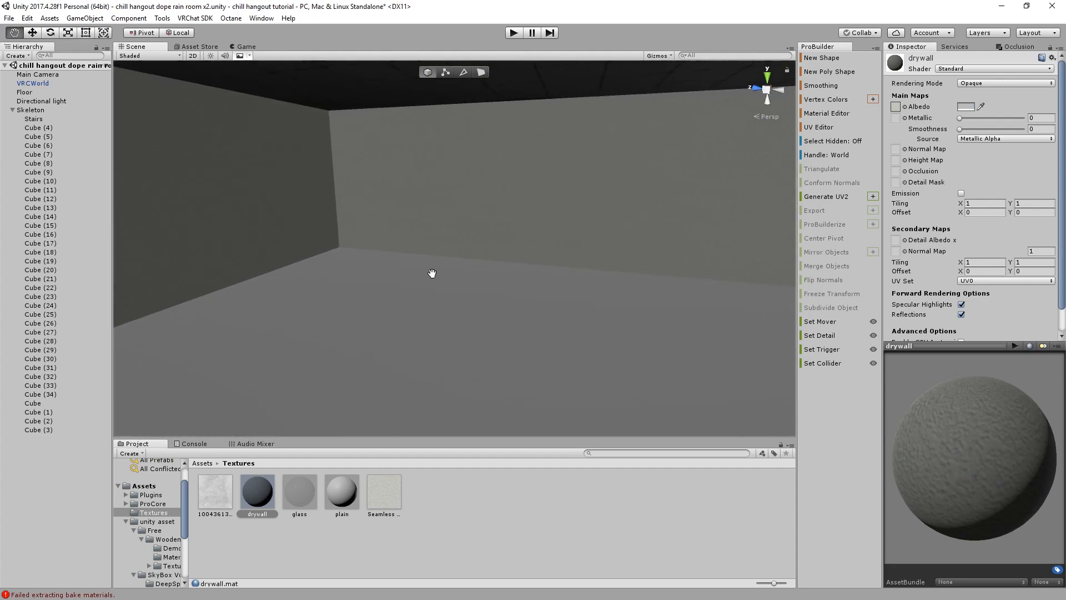
Apply the polished concrete texture to the floor of the ground-floor room
left_click(219, 478)
left_click_drag(222, 475, 264, 418)
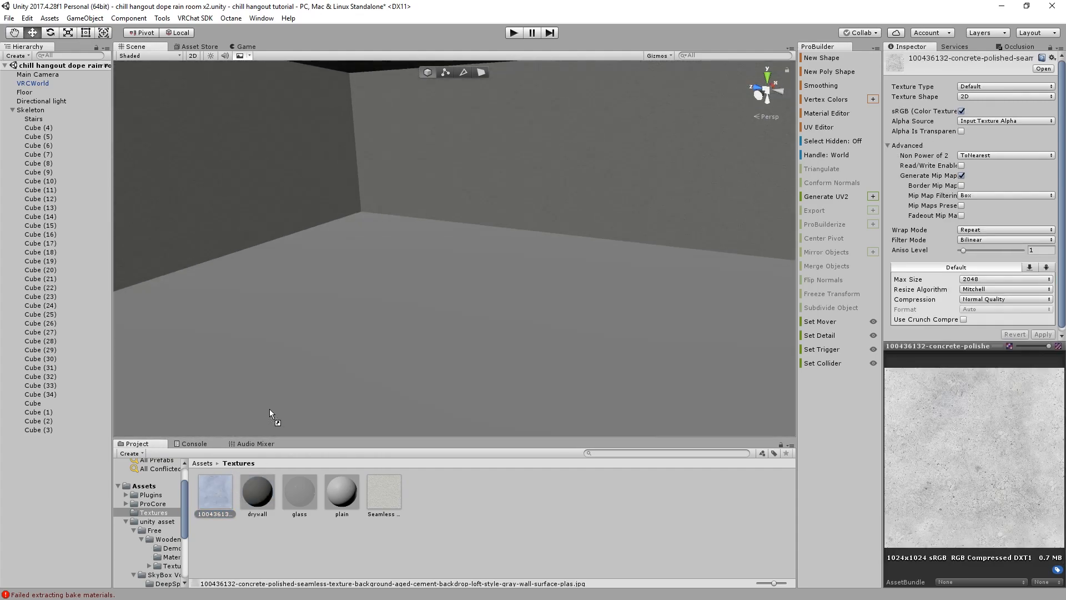
right_click_drag(300, 368, 438, 460)
scroll(453, 341, "down", 5)
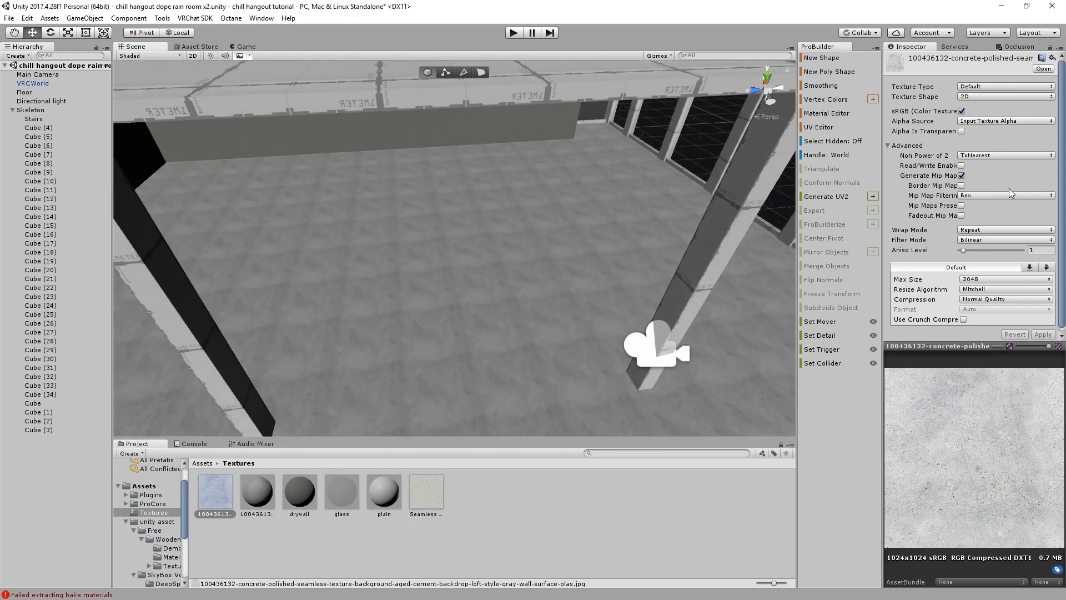
Switch the new polished concrete material to the Standard shader
left_click(258, 491)
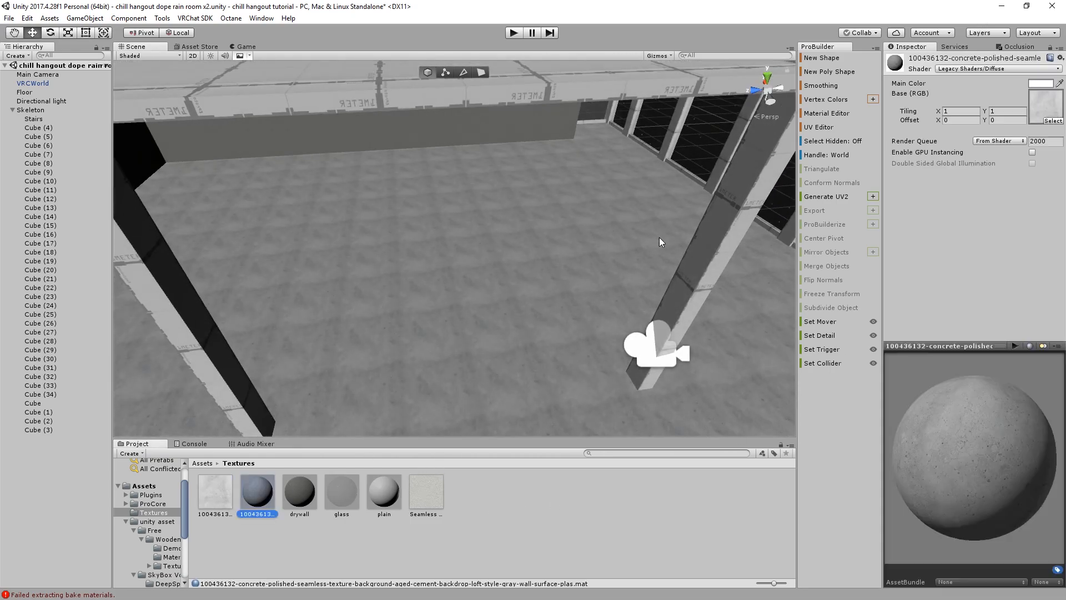
left_click(967, 69)
left_click(955, 33)
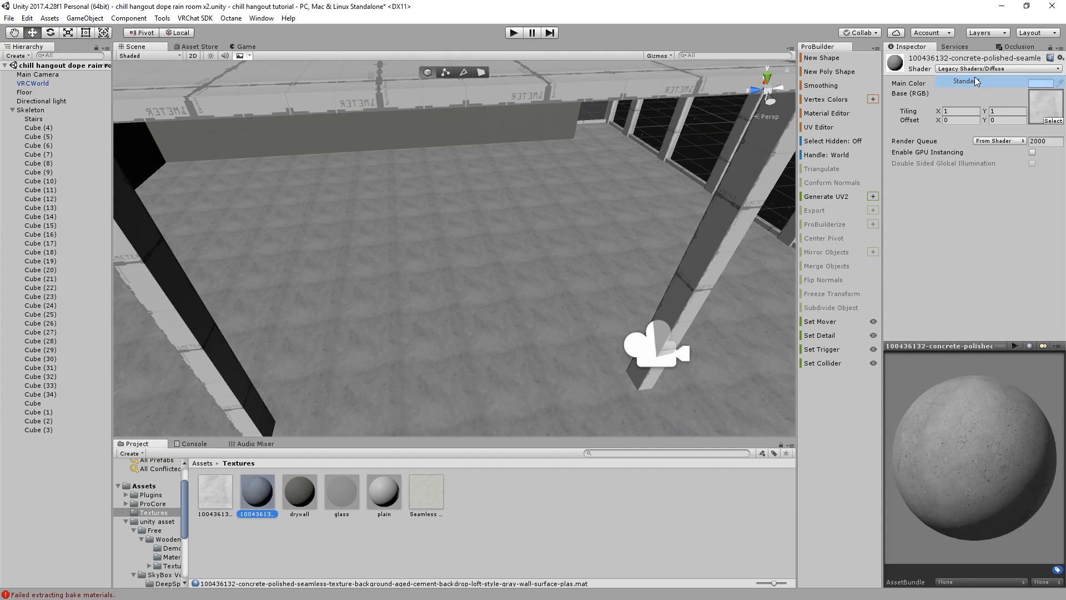
Set the concrete material's main tiling to 0.5 in both X and Y
left_click_drag(982, 206, 925, 196)
type(".5.5")
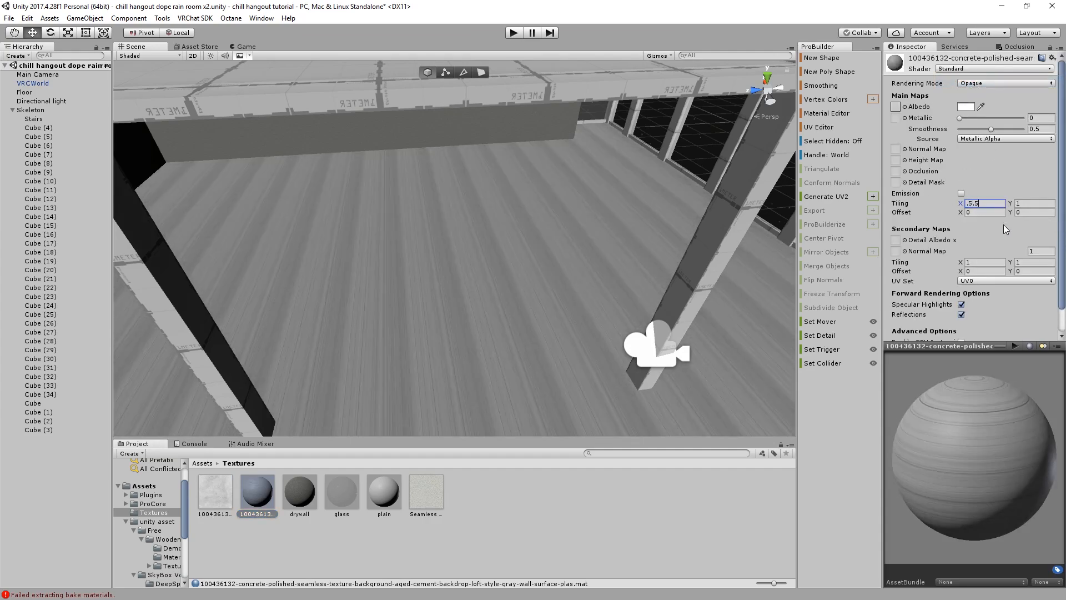
type(".5")
key("Tab")
type(".5")
right_click_drag(422, 311, 453, 198)
Set the concrete material's main tiling to 0.2 in both X and Y
left_click_drag(993, 203, 924, 192)
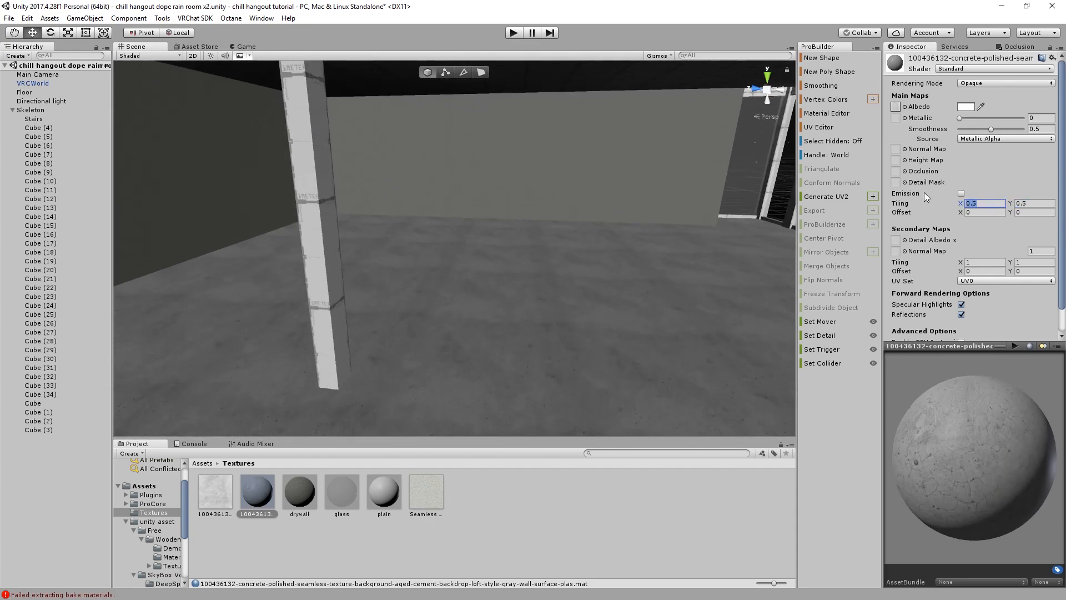
type(".4")
key("Tab")
key("shift+Tab")
type(".2")
key("Tab")
type(".2")
right_click_drag(461, 285, 244, 242)
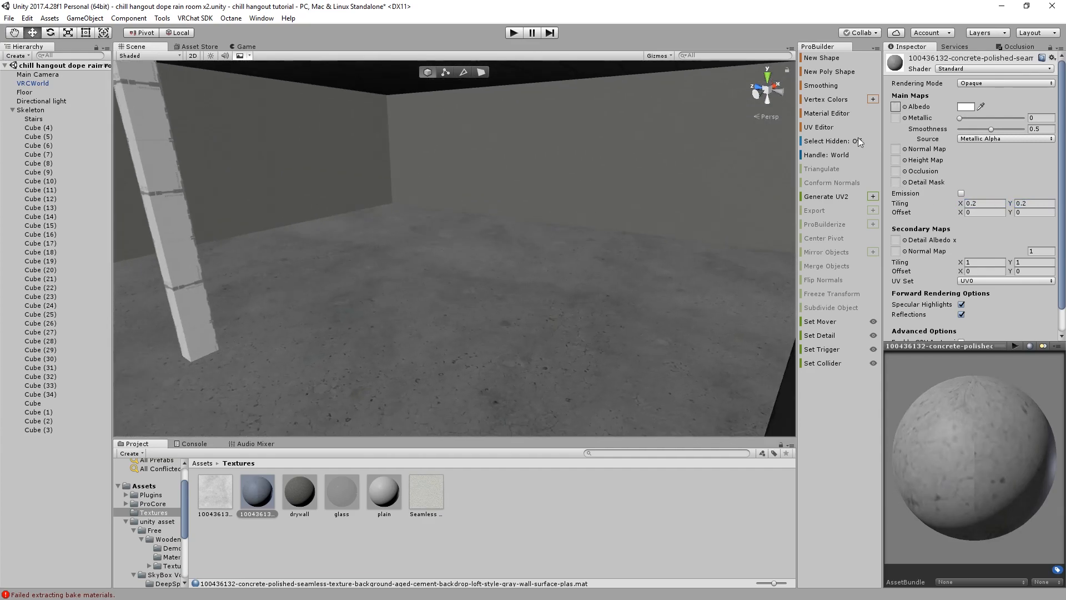
Set the concrete material's albedo to the grey 838383 and its smoothness to 0.281
left_click(966, 106)
left_click_drag(741, 202, 684, 201)
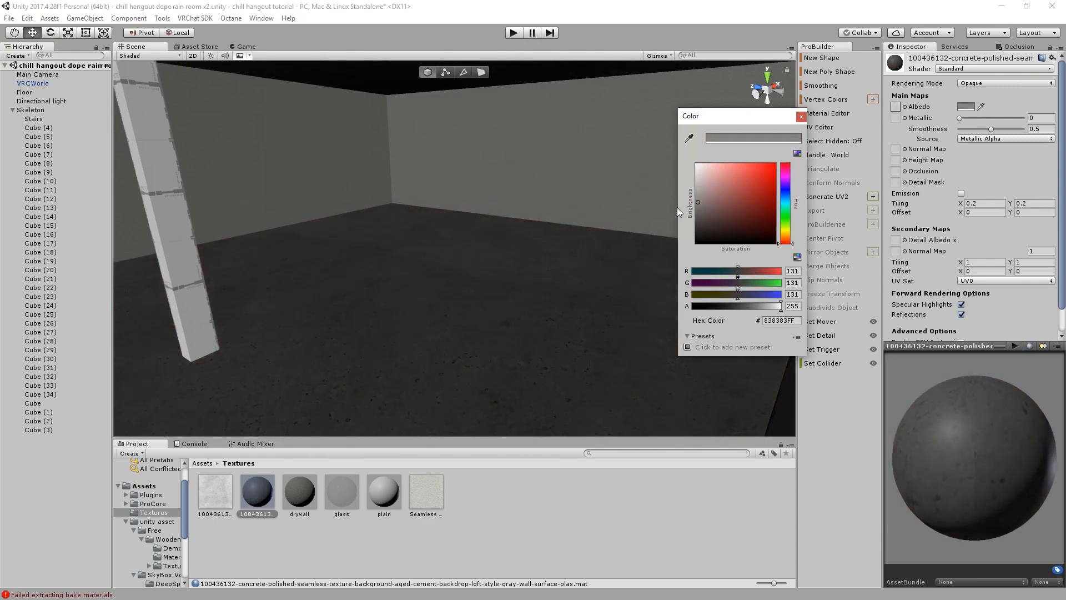
left_click(801, 116)
left_click_drag(991, 128, 976, 129)
Apply the concrete material to the tall post at the open front of the building
right_click_drag(661, 244, 483, 321)
scroll(552, 295, "down", 5)
scroll(391, 331, "down", 3)
scroll(491, 291, "up", 5)
scroll(483, 321, "down", 3)
middle_click_drag(482, 320, 488, 320)
scroll(422, 315, "up", 3)
right_click_drag(418, 314, 398, 304)
scroll(397, 304, "up", 3)
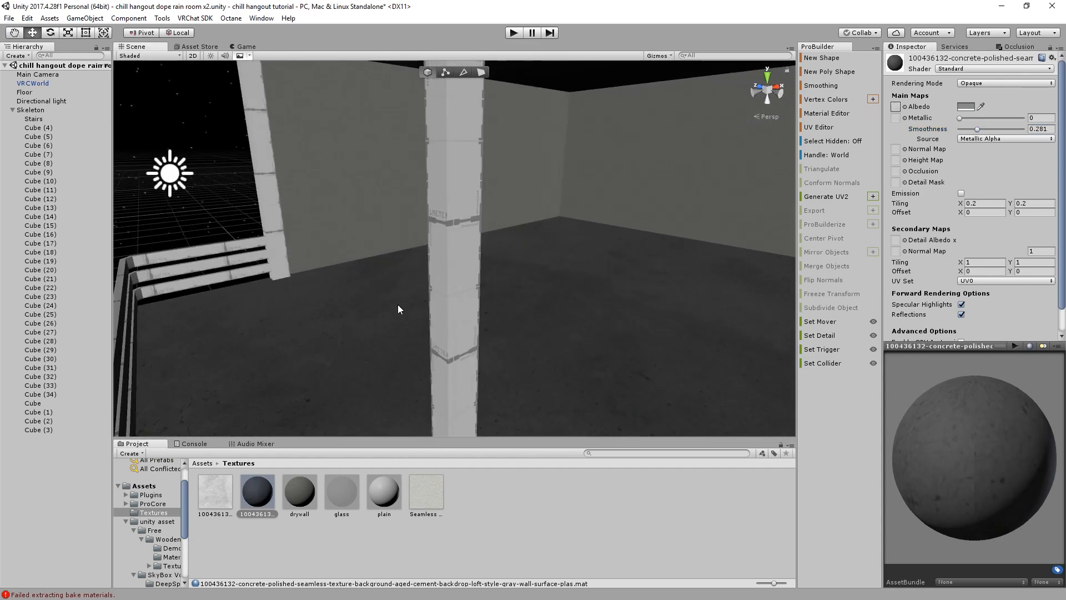
middle_click_drag(397, 304, 371, 387)
left_click_drag(259, 490, 358, 345)
right_click_drag(359, 345, 348, 322)
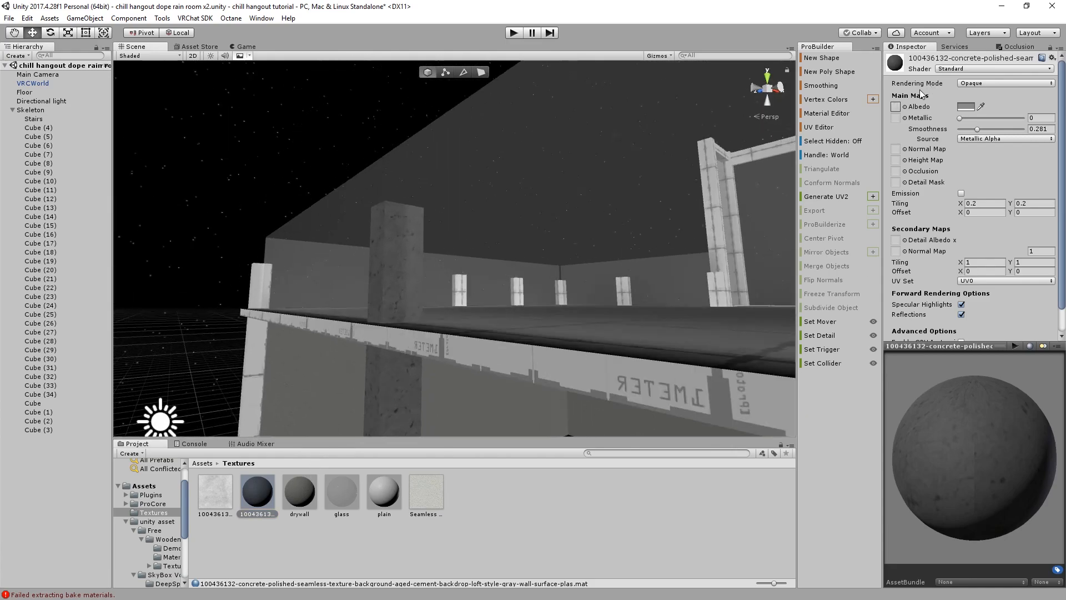
Darken the concrete material's albedo colour to the hex value 545454
left_click(966, 106)
left_click_drag(741, 202, 691, 215)
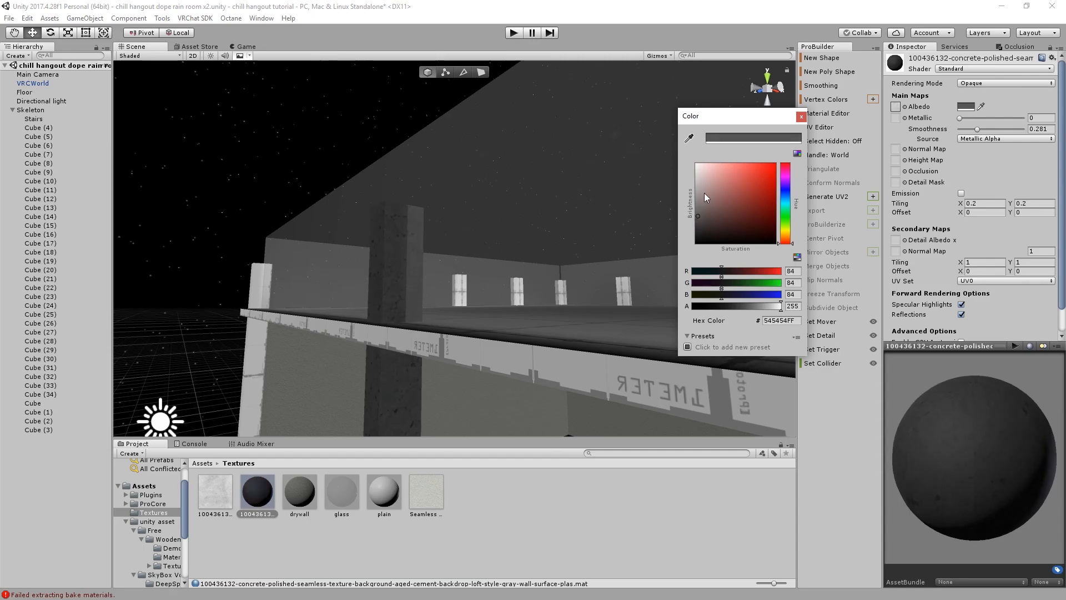
left_click(801, 116)
Apply the concrete material to the tall posts around the building and a short railing post on the upper level
right_click_drag(752, 136, 588, 249)
left_click(274, 489)
left_click_drag(275, 491, 467, 314)
right_click_drag(467, 314, 566, 295)
left_click_drag(260, 480, 518, 312)
middle_click_drag(483, 330, 585, 329)
left_click_drag(259, 488, 449, 343)
middle_click_drag(358, 337, 494, 339)
left_click_drag(259, 488, 459, 353)
left_click_drag(248, 491, 305, 318)
right_click_drag(305, 319, 270, 320)
left_click_drag(264, 480, 307, 291)
right_click_drag(308, 291, 336, 379)
right_click_drag(246, 326, 283, 430)
left_click_drag(257, 492, 444, 291)
right_click_drag(444, 291, 469, 323)
left_click_drag(260, 482, 271, 256)
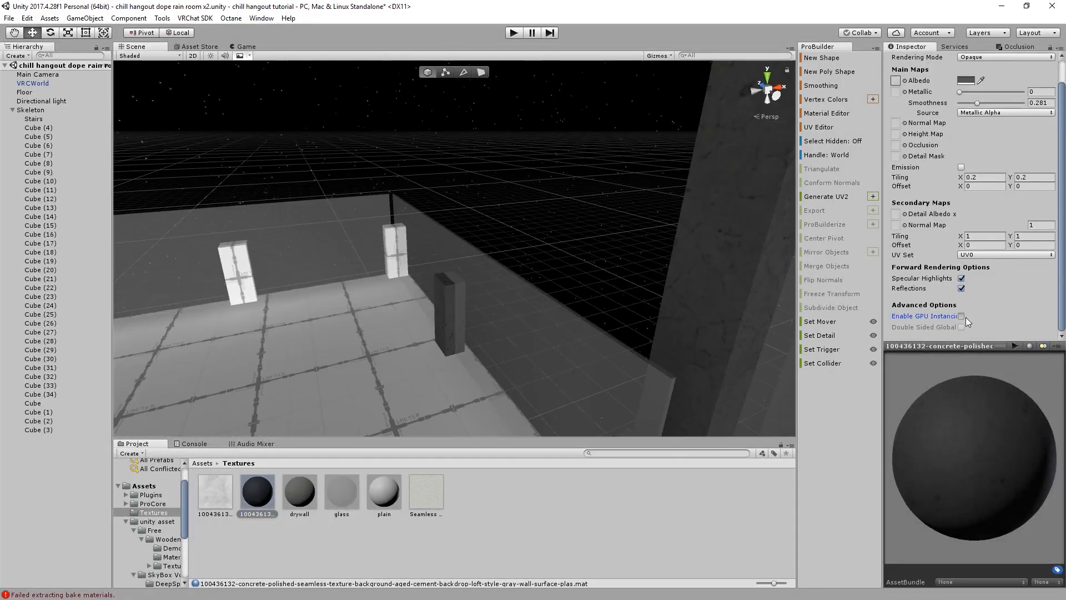
Enable GPU Instancing on the concrete and plain materials
right_click_drag(533, 284, 577, 285)
left_click(383, 492)
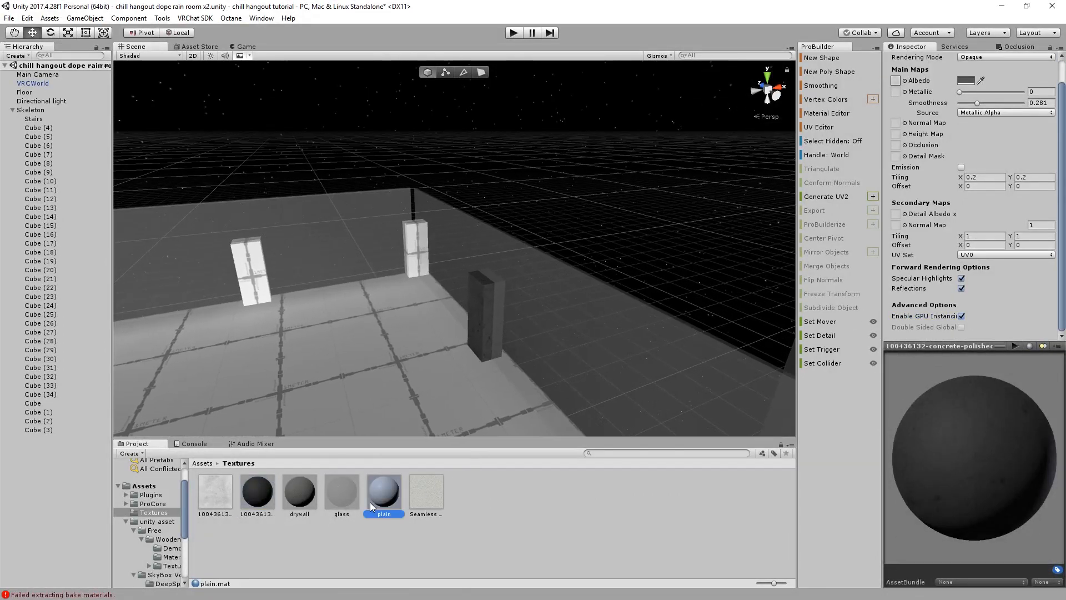
left_click(961, 317)
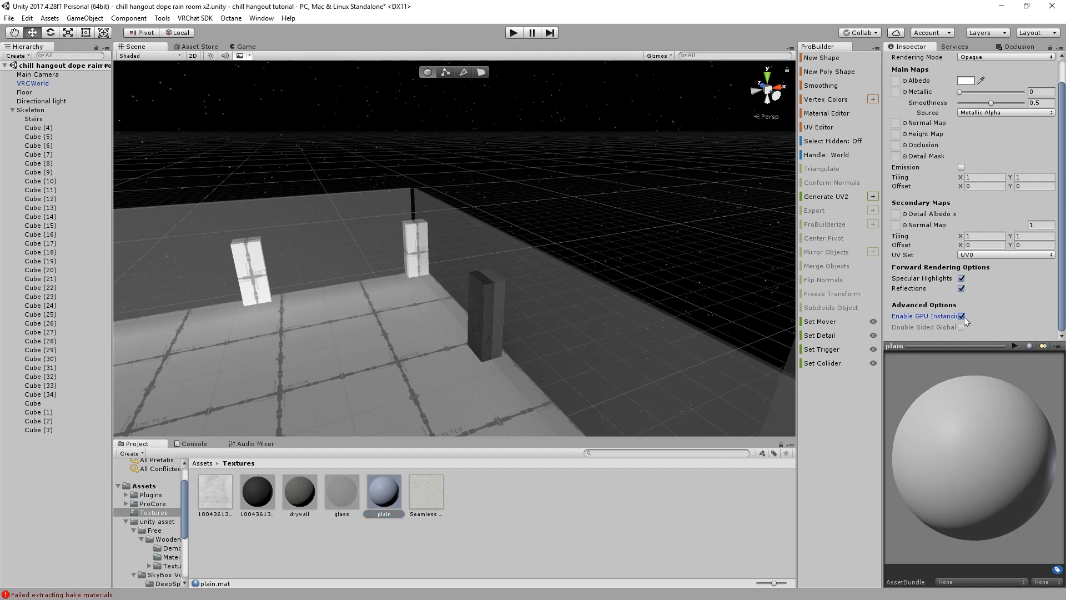
Apply the concrete material to more of the short railing posts on the upper level, starting at the corner
middle_click_drag(522, 362, 630, 299)
middle_click_drag(434, 222, 447, 241)
scroll(439, 222, "up", 5)
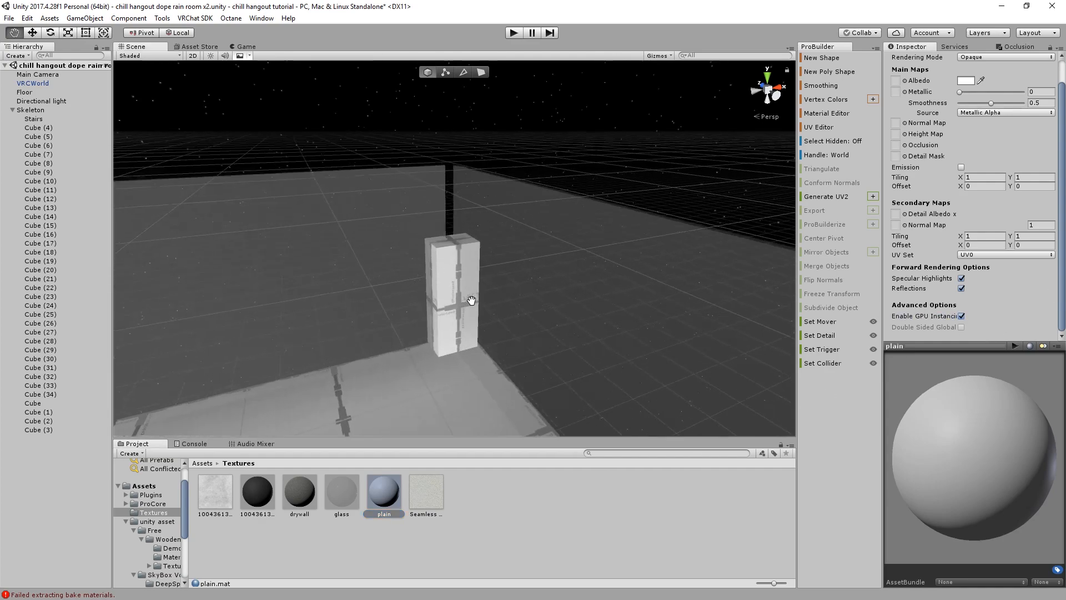
middle_click_drag(464, 298, 574, 315)
left_click(283, 531)
left_click_drag(253, 498, 541, 320)
right_click_drag(541, 320, 357, 337)
left_click_drag(262, 494, 502, 334)
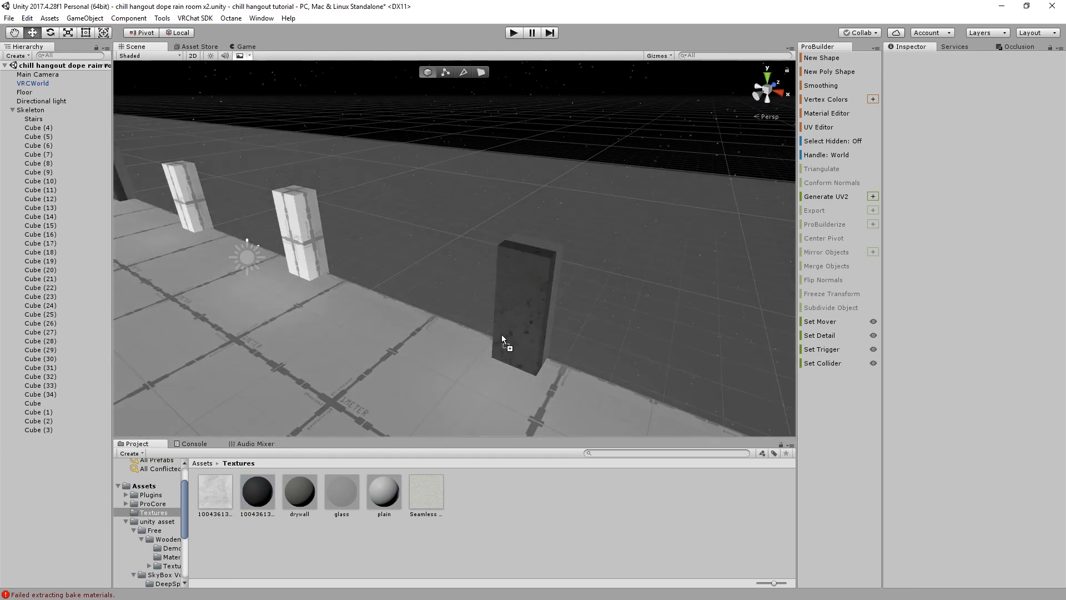
middle_click_drag(300, 294, 427, 383)
scroll(426, 383, "up", 3)
left_click_drag(267, 497, 425, 355)
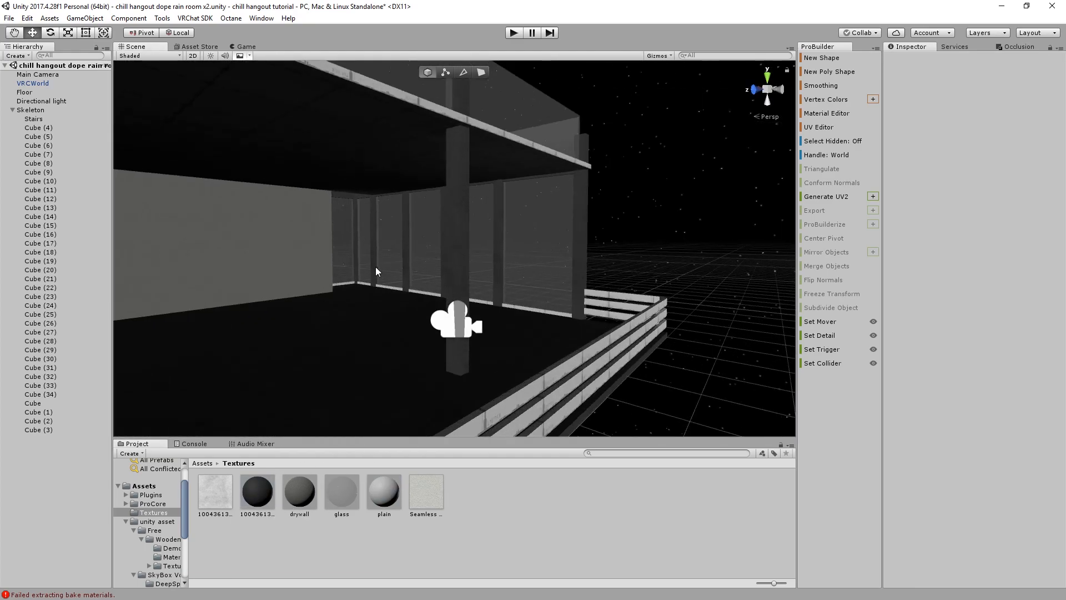
scroll(404, 302, "up", 5)
right_click_drag(375, 266, 430, 321)
scroll(429, 321, "up", 2)
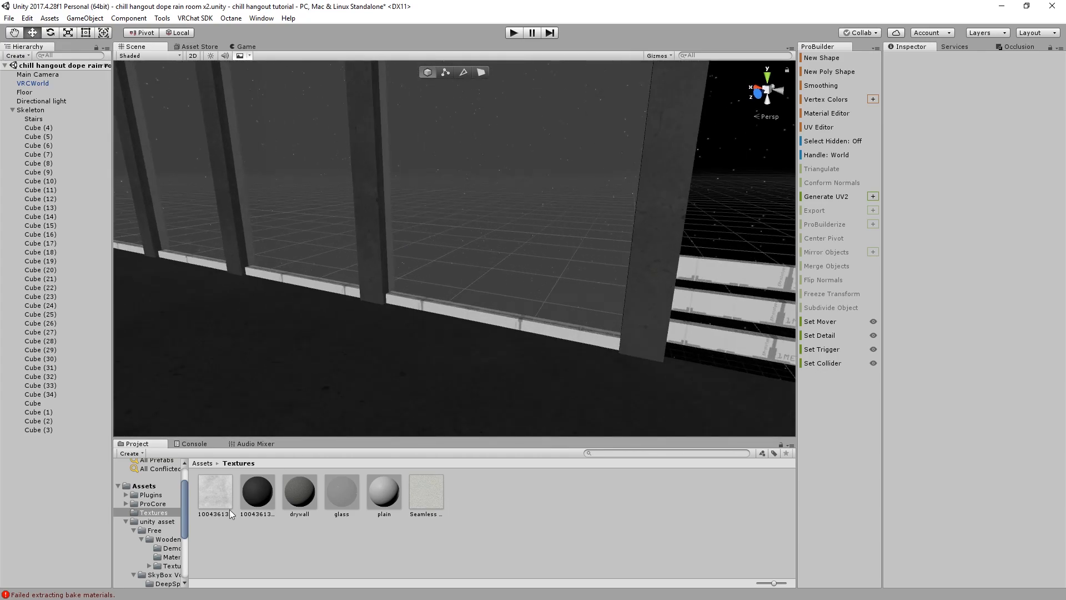
Apply the Wood Texture 02 material to the building's floors, including the large lower room floor
left_click_drag(359, 399, 449, 306)
right_click_drag(449, 307, 146, 384)
scroll(290, 271, "down", 5)
mouse_move(290, 271)
right_mouse_down()
mouse_move(245, 278)
mouse_move(291, 255)
right_mouse_up()
scroll(291, 256, "up", 5)
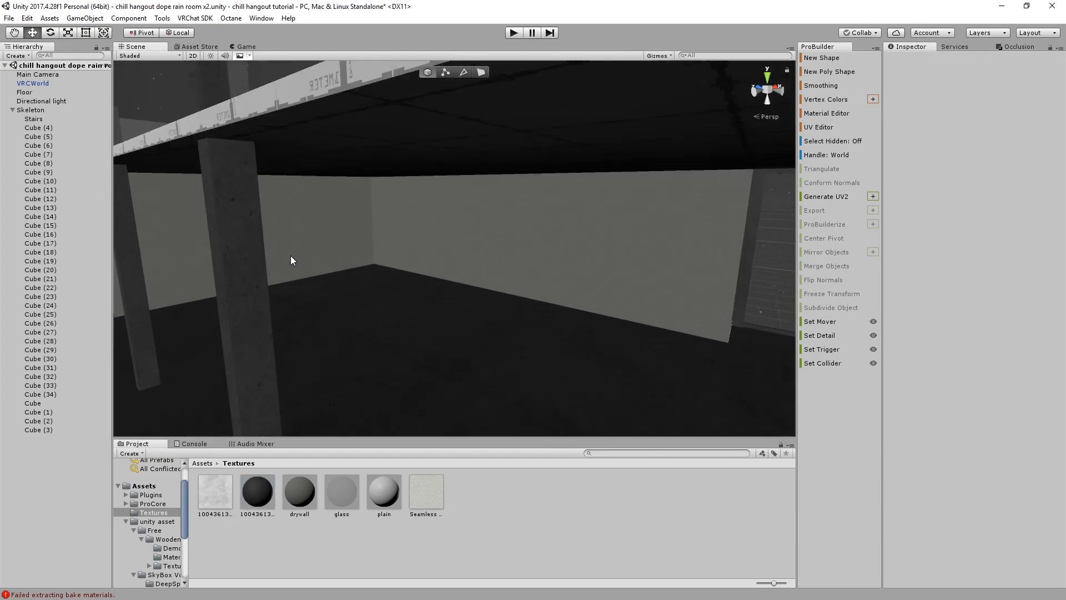
left_click(249, 485)
left_click(340, 525)
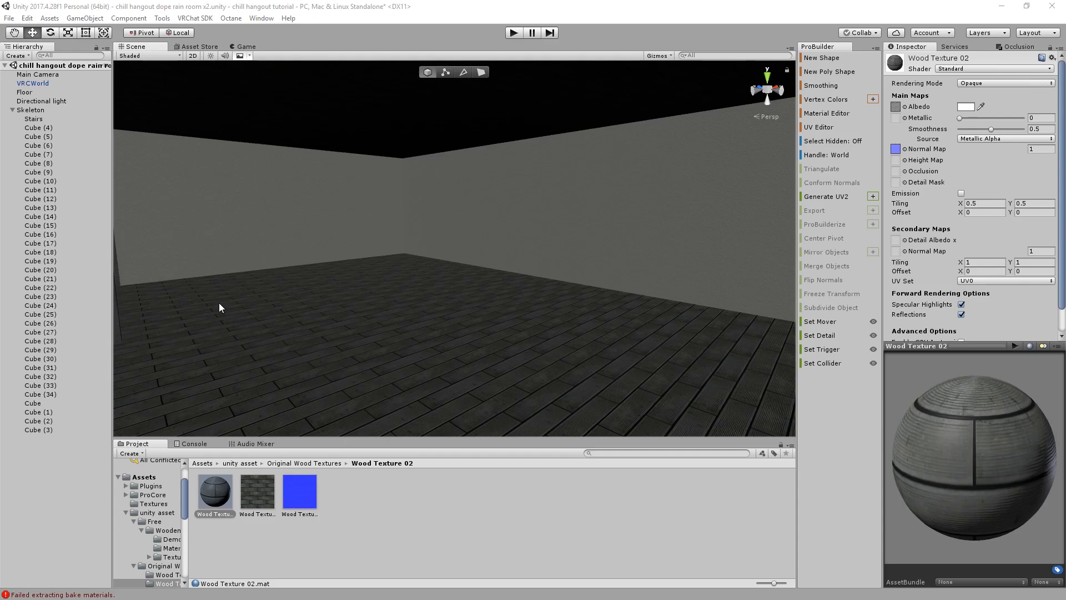
scroll(339, 300, "down", 5)
right_click_drag(339, 300, 410, 306)
middle_click_drag(411, 306, 471, 349)
scroll(472, 350, "down", 3)
right_click_drag(472, 349, 194, 417)
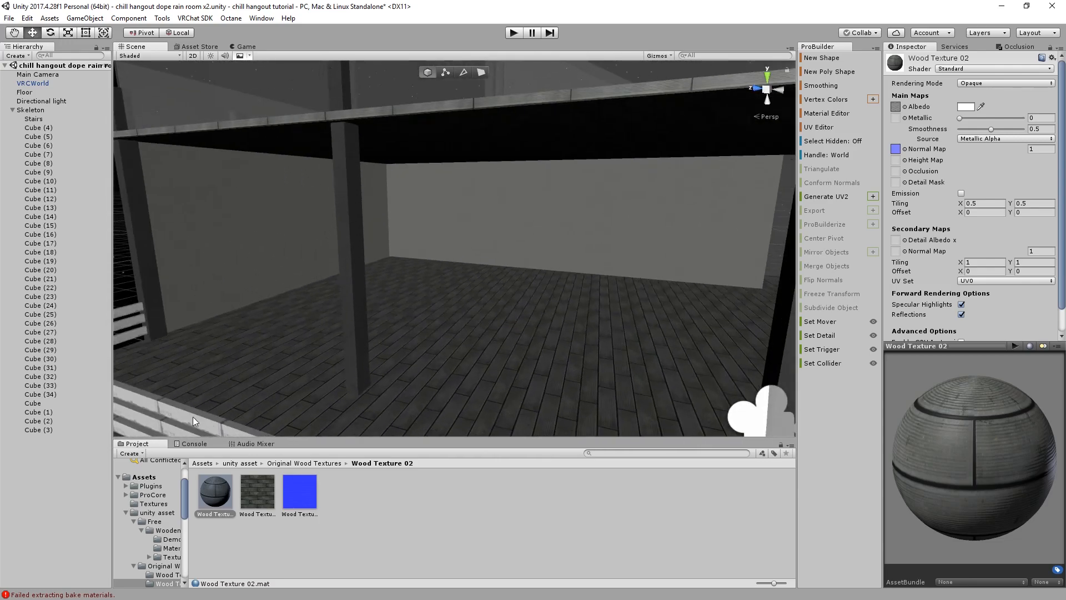
Apply the dark concrete material from the Textures folder to the front railing boards of the lower level
left_click(202, 463)
double_click(298, 485)
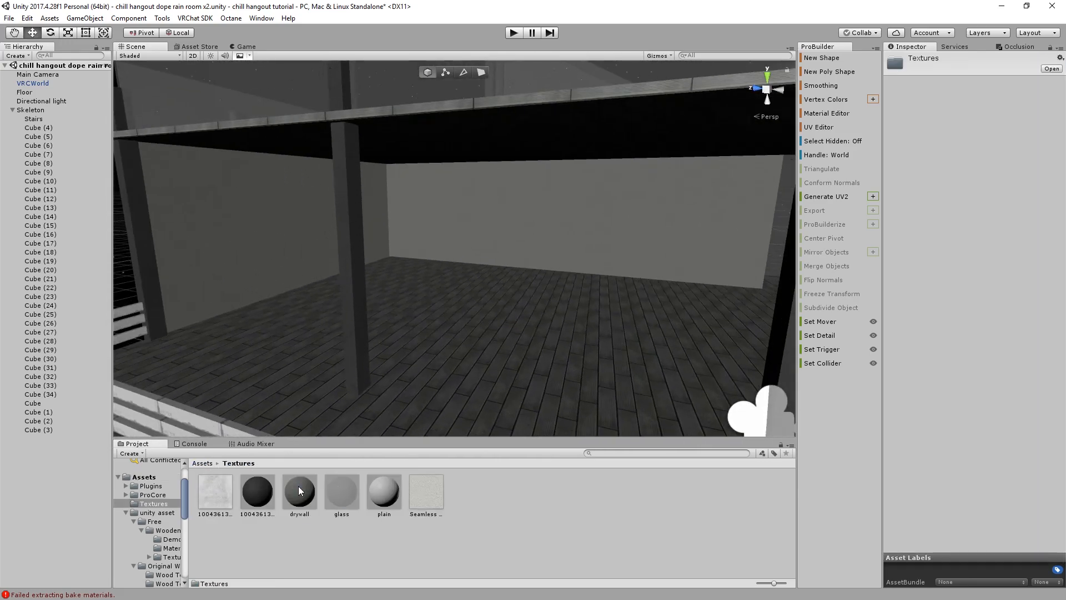
mouse_move(304, 420)
right_mouse_down()
mouse_move(381, 421)
mouse_move(311, 438)
right_mouse_up()
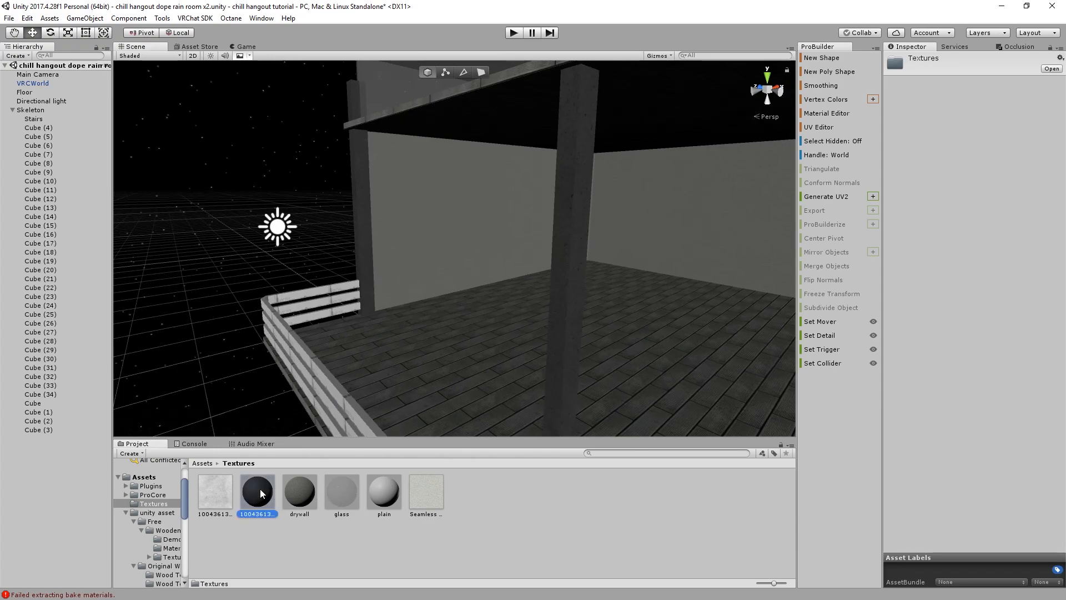
right_click_drag(343, 355, 283, 364)
middle_click_drag(283, 355, 233, 261)
left_click_drag(252, 483, 431, 375)
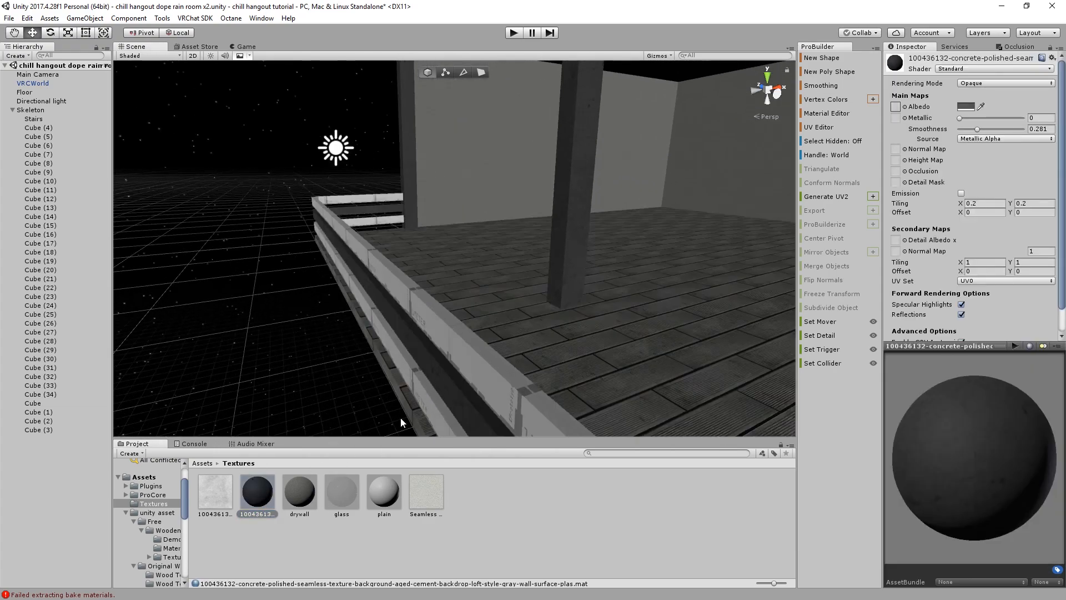
left_click_drag(262, 490, 318, 447)
left_click_drag(440, 321, 437, 332)
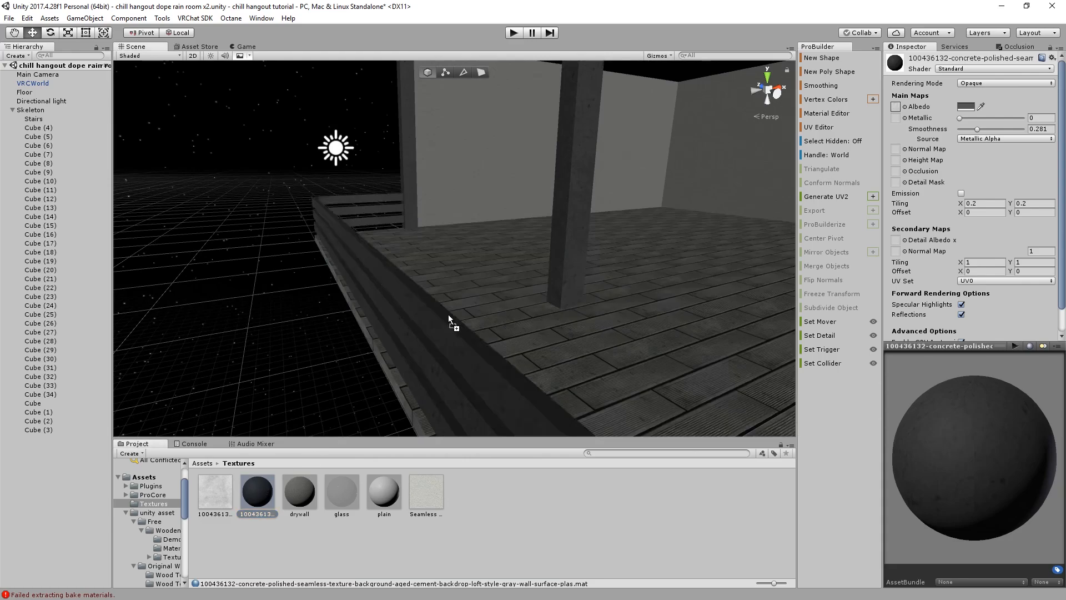
Apply the dark concrete material to the remaining railing boards farther around the building
right_click_drag(437, 331, 518, 265)
middle_click_drag(517, 265, 483, 349)
right_click_drag(483, 349, 527, 383)
middle_click_drag(527, 383, 436, 341)
scroll(436, 340, "up", 3)
right_click_drag(438, 293, 418, 322)
scroll(417, 319, "up", 2)
middle_click_drag(390, 245, 357, 312)
scroll(365, 239, "up", 4)
left_click_drag(260, 486, 264, 289)
left_click(598, 168)
Examine the wood planks on the upper floor and compare the materials in the Original Wood Textures folders
scroll(622, 174, "down", 3)
right_click_drag(625, 176, 376, 221)
scroll(388, 230, "down", 3)
middle_click_drag(393, 233, 400, 270)
left_click_drag(400, 269, 591, 195, "alt")
scroll(591, 197, "up", 3)
middle_click_drag(477, 261, 369, 208)
left_click_drag(369, 208, 535, 395, "alt")
scroll(499, 366, "down", 3)
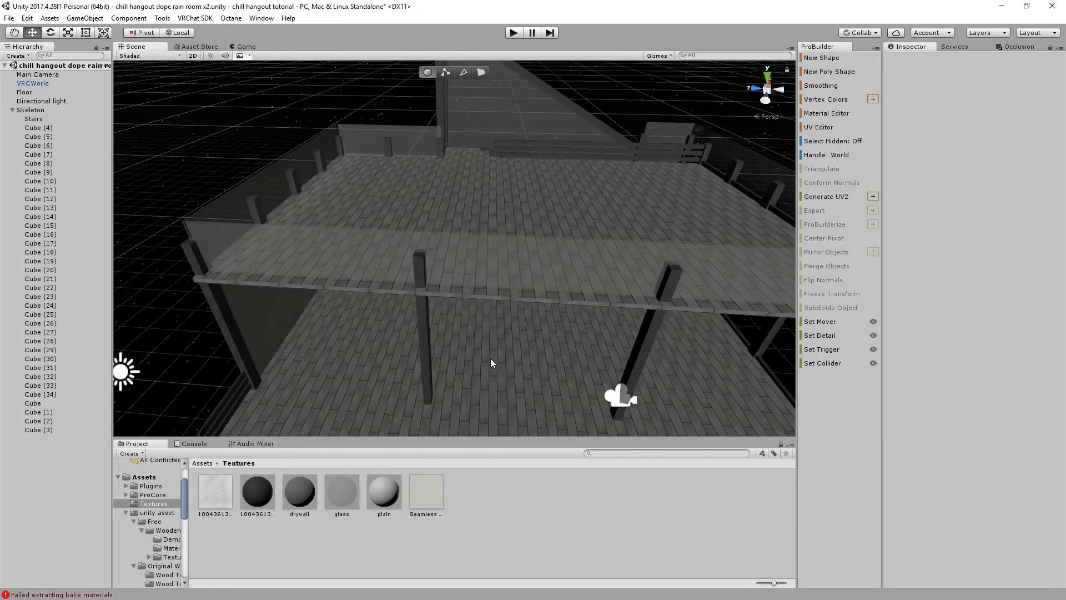
left_click(204, 463)
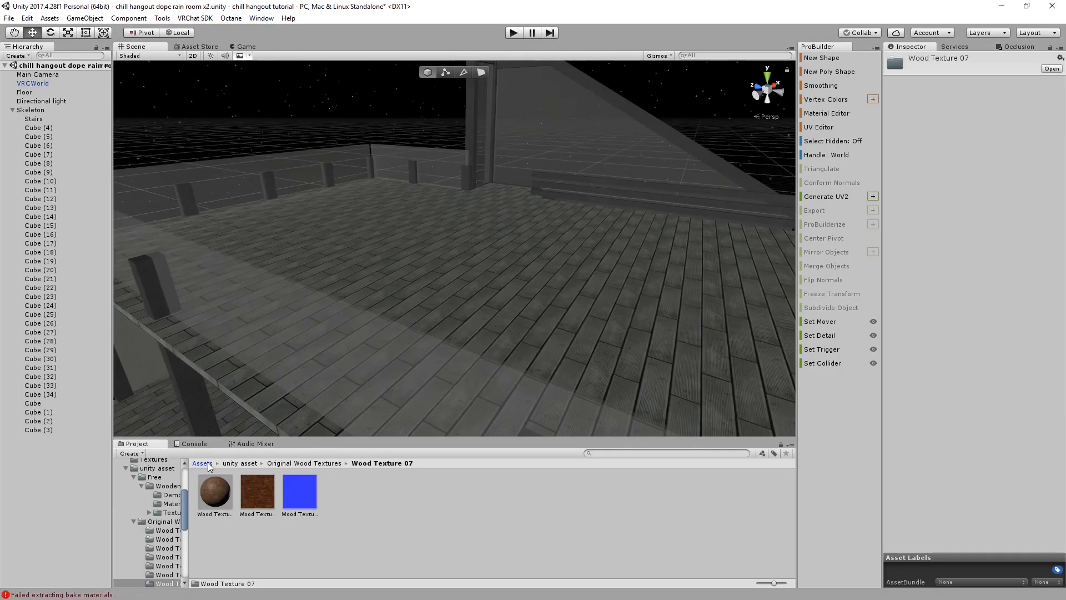
left_click(202, 463)
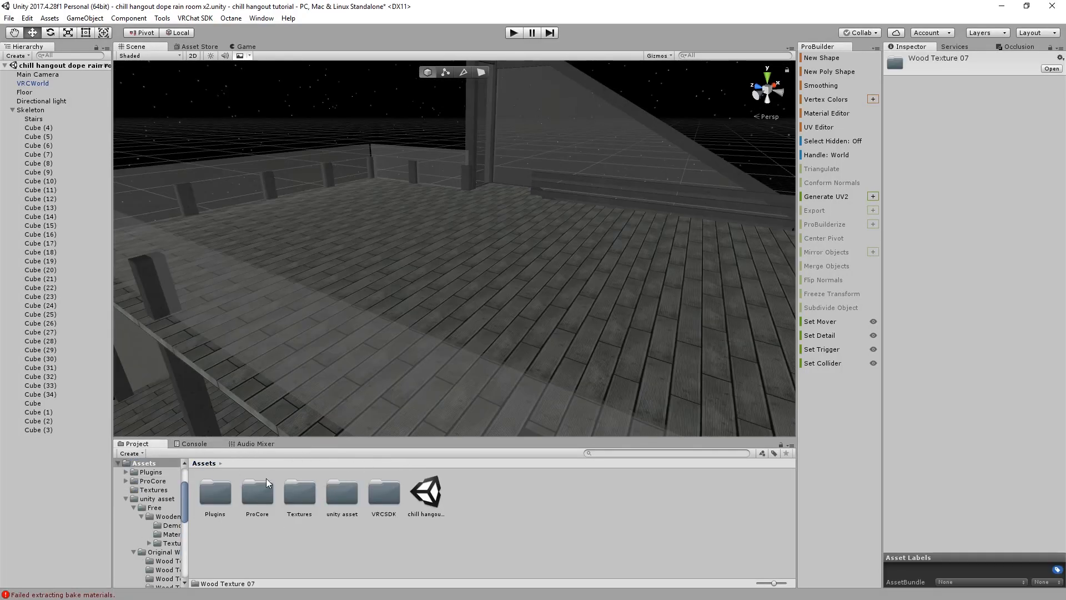
Duplicate the dark concrete material and lighten the copy's albedo colour to the hex value FDFDFD
double_click(309, 486)
left_click(248, 485)
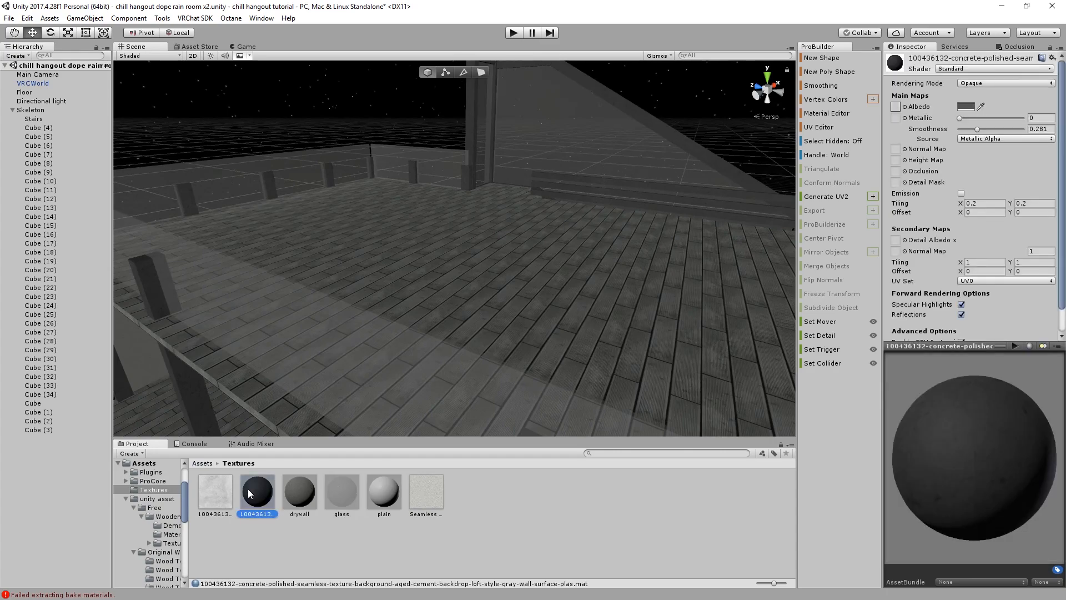
key("ctrl+d")
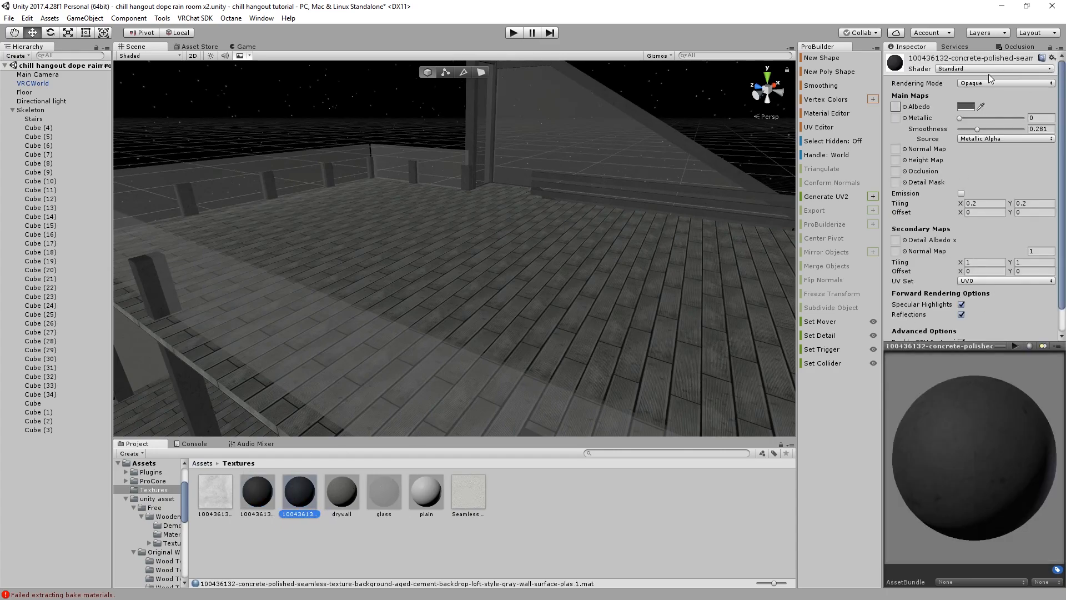
left_click(969, 106)
left_click_drag(697, 206, 705, 158)
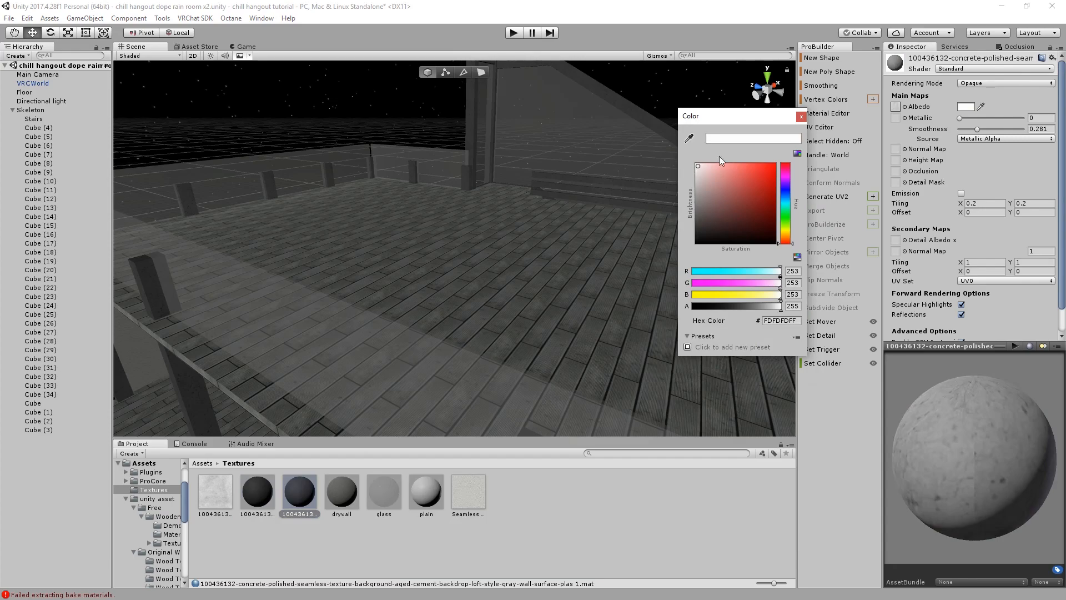
left_click(801, 116)
Apply the lightened concrete material copy to the upper floor
right_click_drag(616, 211, 588, 208)
left_click_drag(310, 483, 287, 332)
right_click_drag(287, 332, 345, 431)
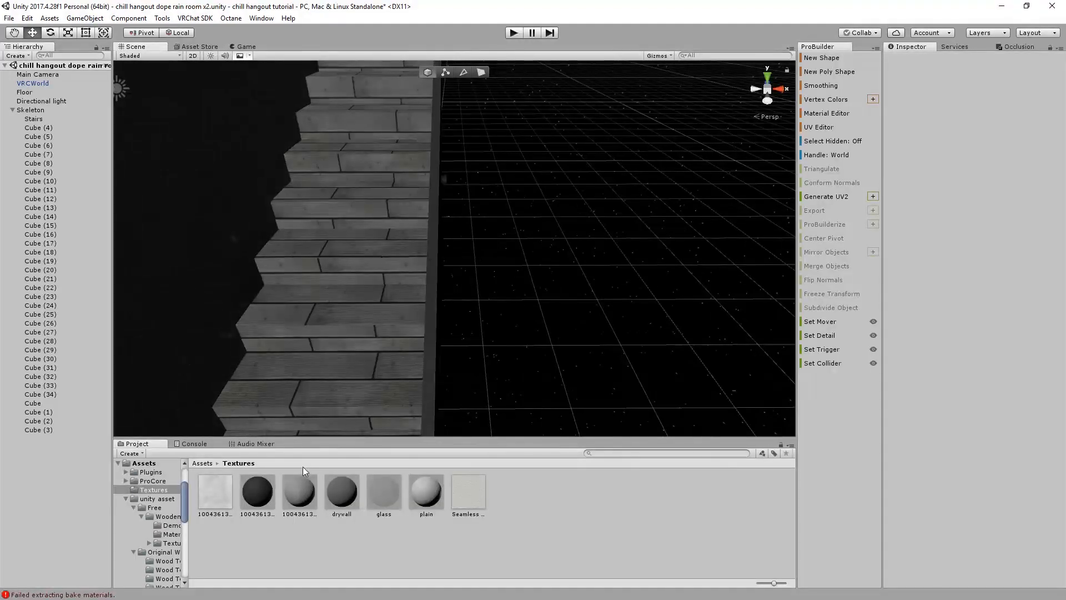
scroll(344, 327, "down", 5)
middle_click_drag(345, 319, 384, 409)
left_click_drag(302, 490, 455, 331)
scroll(455, 330, "down", 3)
middle_click_drag(455, 331, 573, 421)
scroll(473, 271, "up", 4)
scroll(471, 271, "up", 3)
middle_click_drag(373, 250, 378, 317)
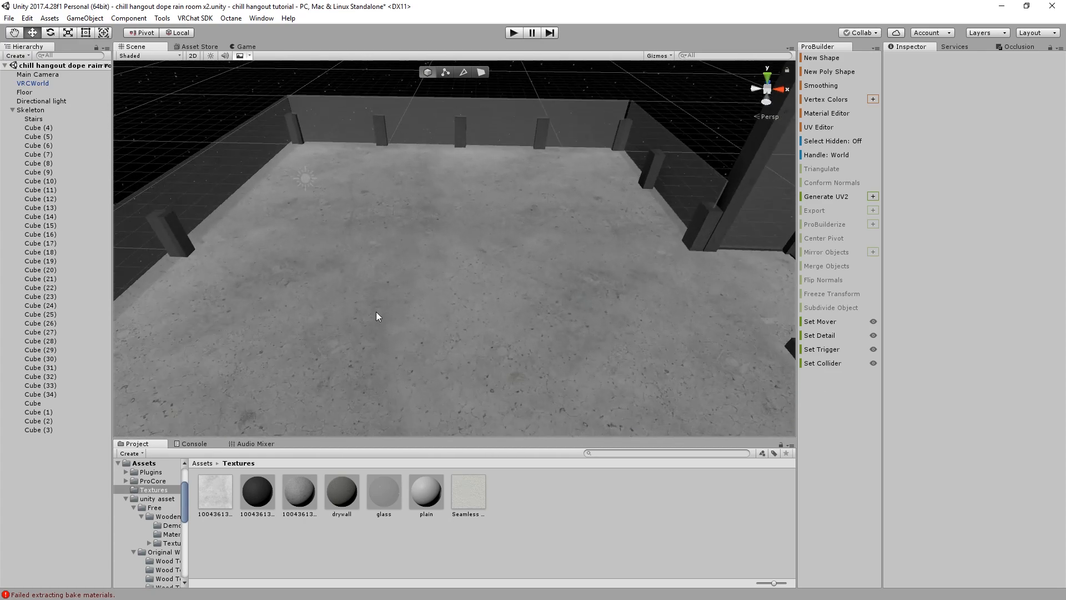
Examine the concrete texture image and how its pattern looks up close across the upper floor
left_click(203, 497)
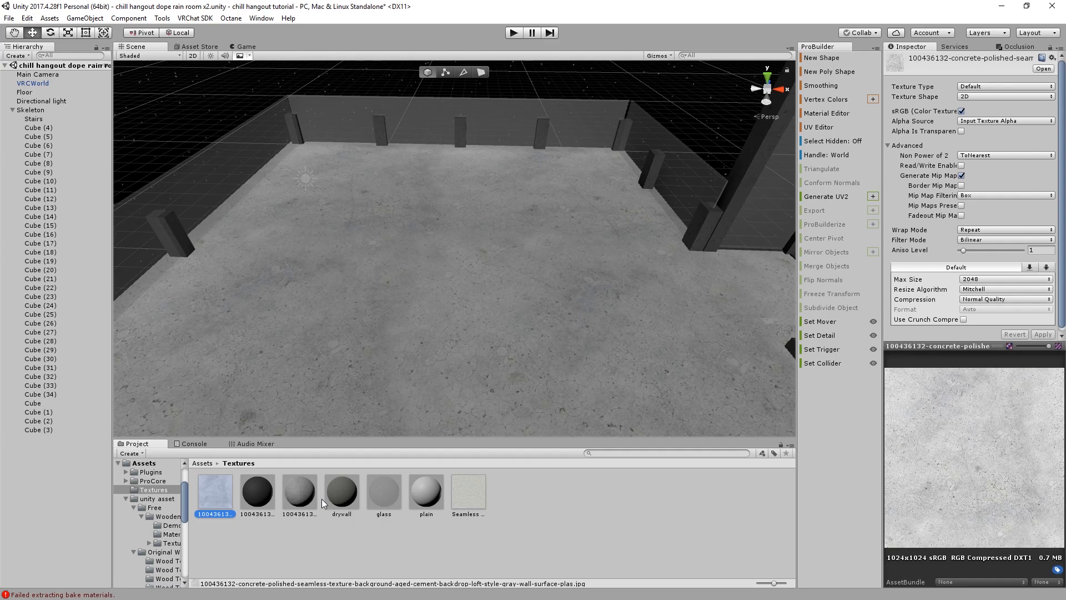
scroll(391, 237, "up", 2)
right_click_drag(381, 231, 396, 256)
scroll(401, 255, "up", 4)
scroll(393, 265, "down", 7)
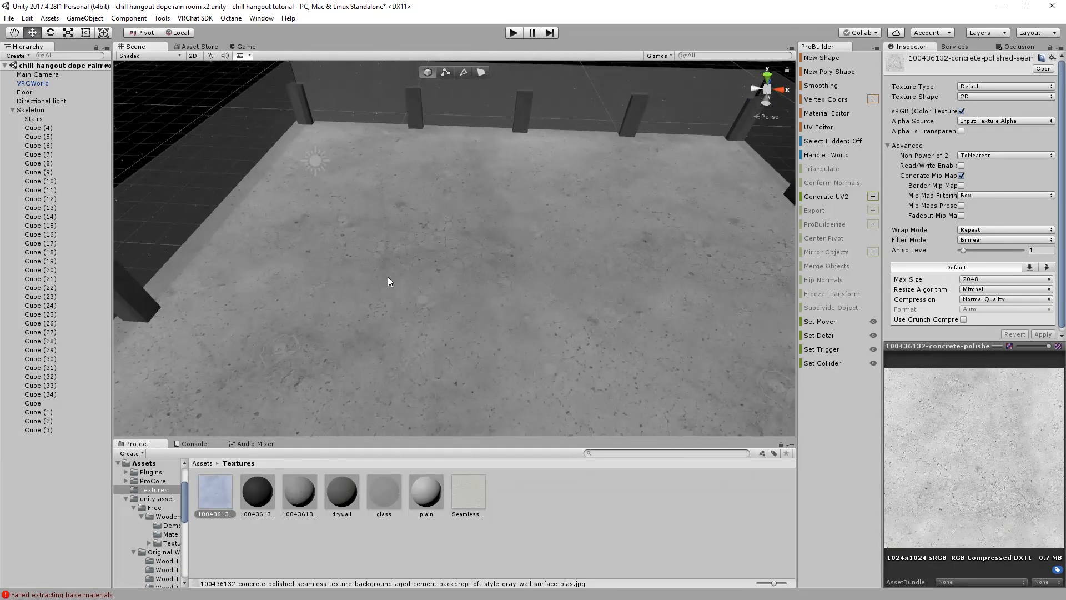
middle_click_drag(427, 287, 504, 194)
scroll(504, 194, "up", 5)
right_click_drag(519, 232, 261, 465)
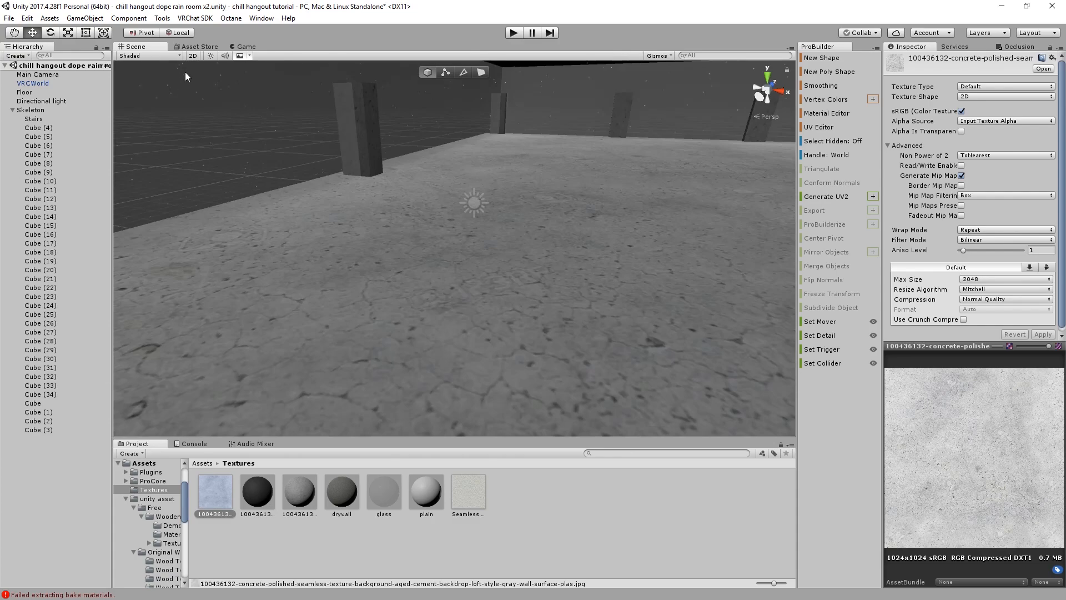
Search the Asset Store for concrete
left_click(199, 46)
triple_click(392, 79)
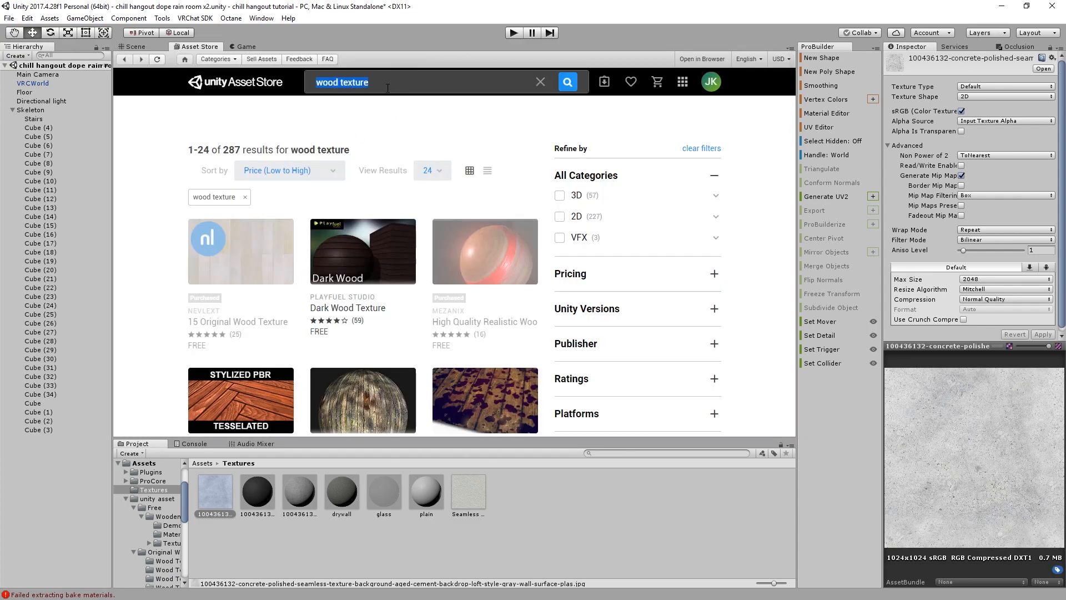
type("concrete")
key("Return")
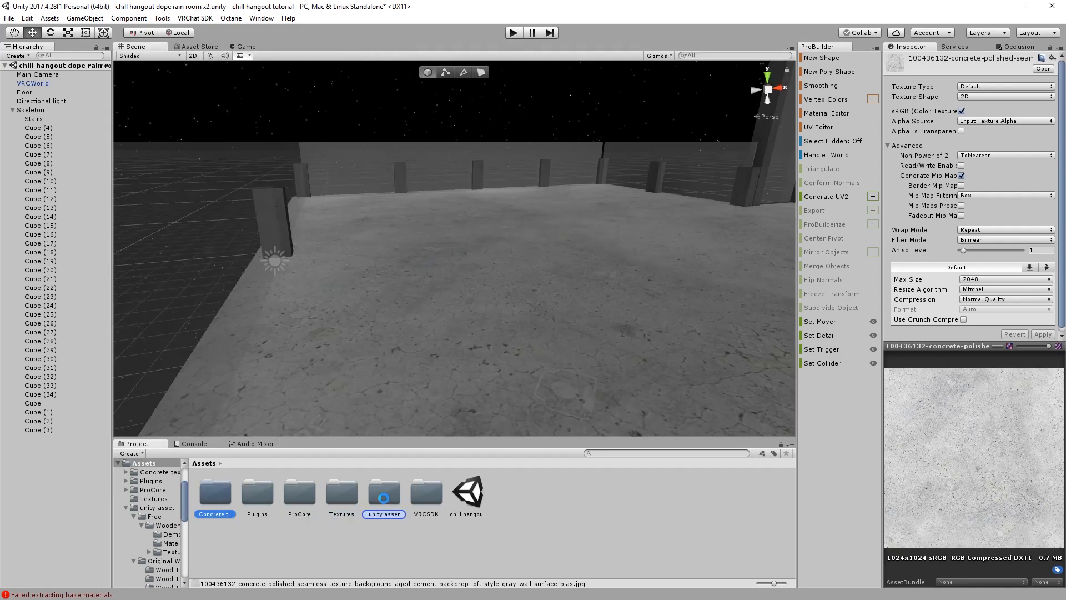
Move the Concrete textures pack folder into the unity asset folder and open the pack
left_click_drag(383, 498, 383, 499)
double_click(340, 492)
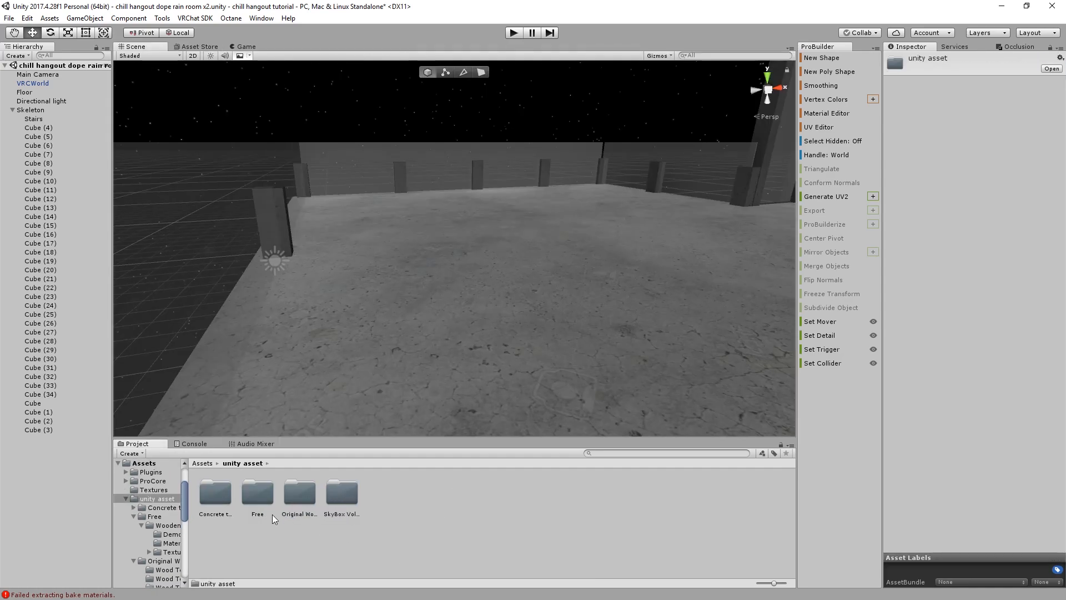
double_click(216, 492)
Look through the pattern 01 and pattern 02 folders and apply the Concrete pattern 03 material to the upper floor
right_click_drag(215, 415, 261, 445)
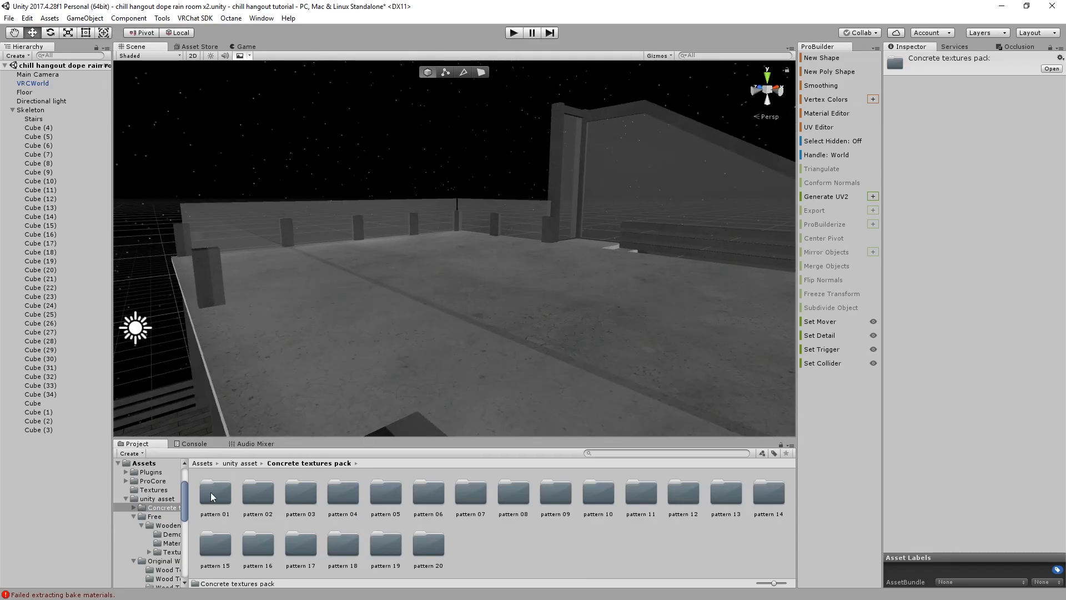
double_click(214, 492)
left_click(339, 464)
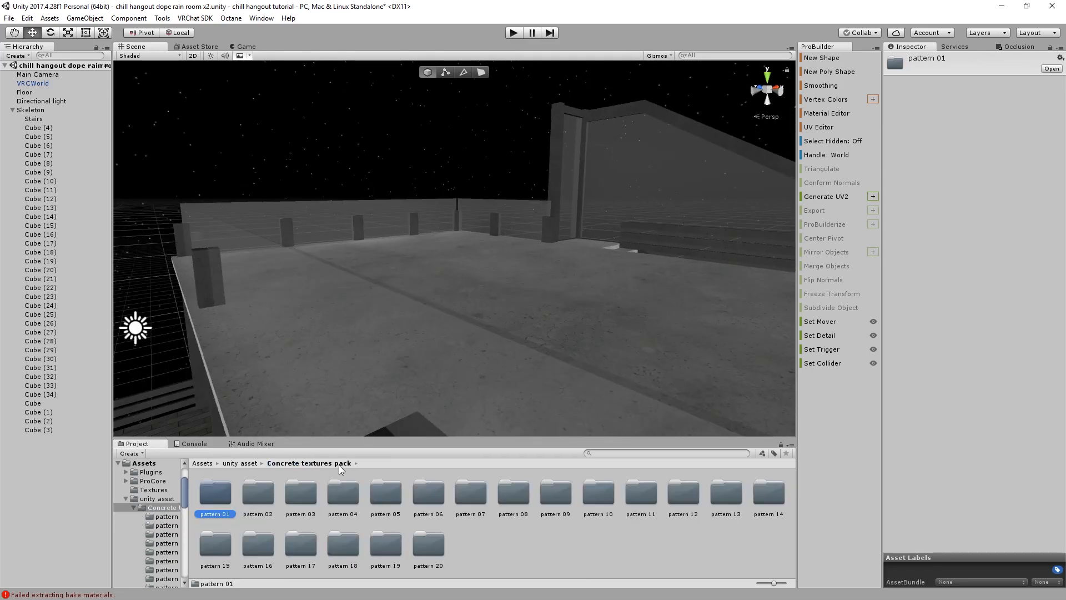
double_click(262, 500)
left_click(309, 461)
left_click(300, 489)
double_click(301, 489)
left_click_drag(213, 491, 459, 296)
Try the Concrete pattern 03 material on the tall front post of the lower room
right_click_drag(397, 269, 351, 385)
scroll(321, 314, "down", 5)
right_click_drag(321, 315, 298, 423)
middle_click_drag(297, 423, 328, 271)
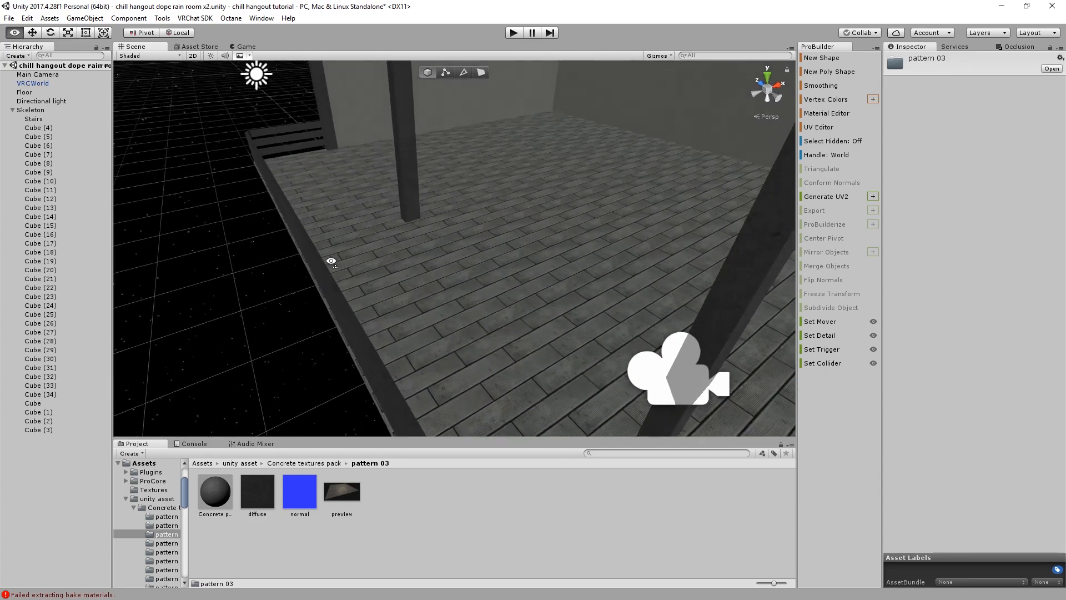
right_click_drag(277, 383, 295, 324)
scroll(343, 370, "down", 1)
left_click_drag(225, 491, 359, 300)
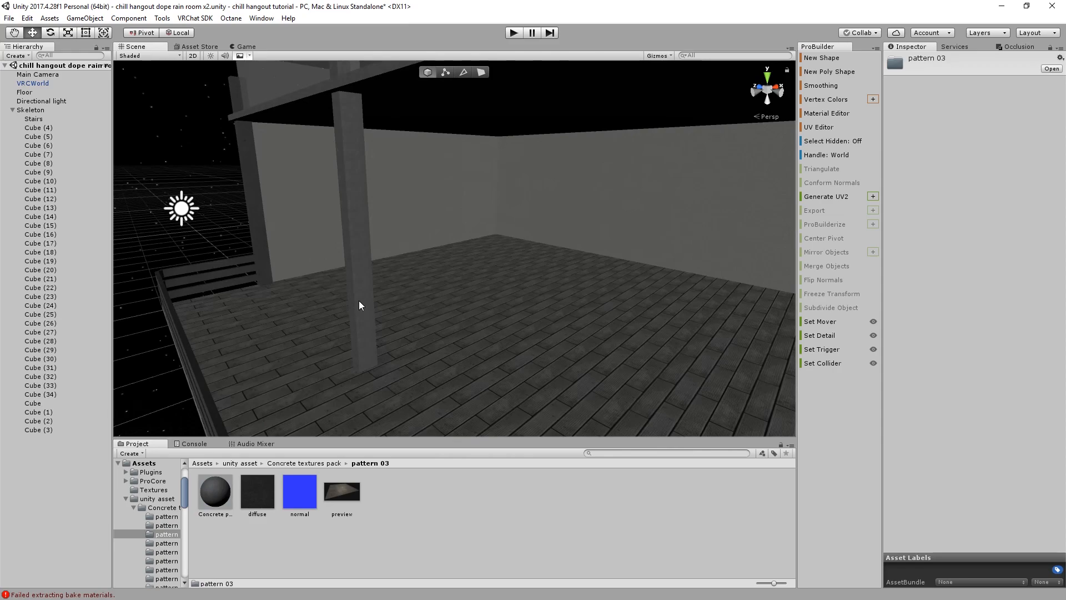
right_click_drag(358, 301, 342, 270)
middle_click_drag(341, 270, 352, 302)
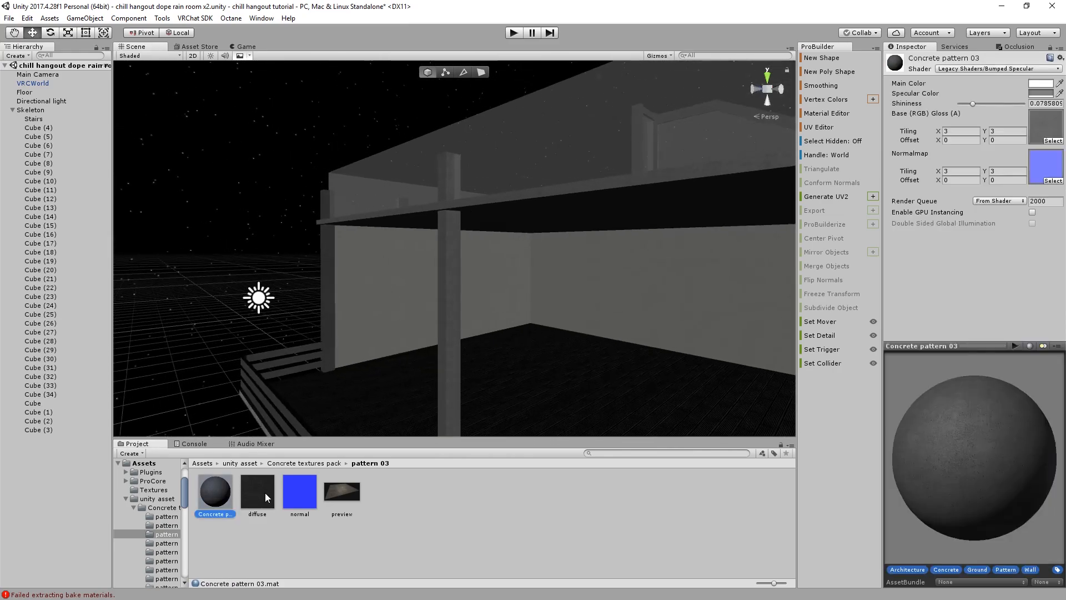
Check the material on the tall posts and switch the Concrete pattern 03 material's shader to Standard
left_click(264, 492)
left_click(446, 272)
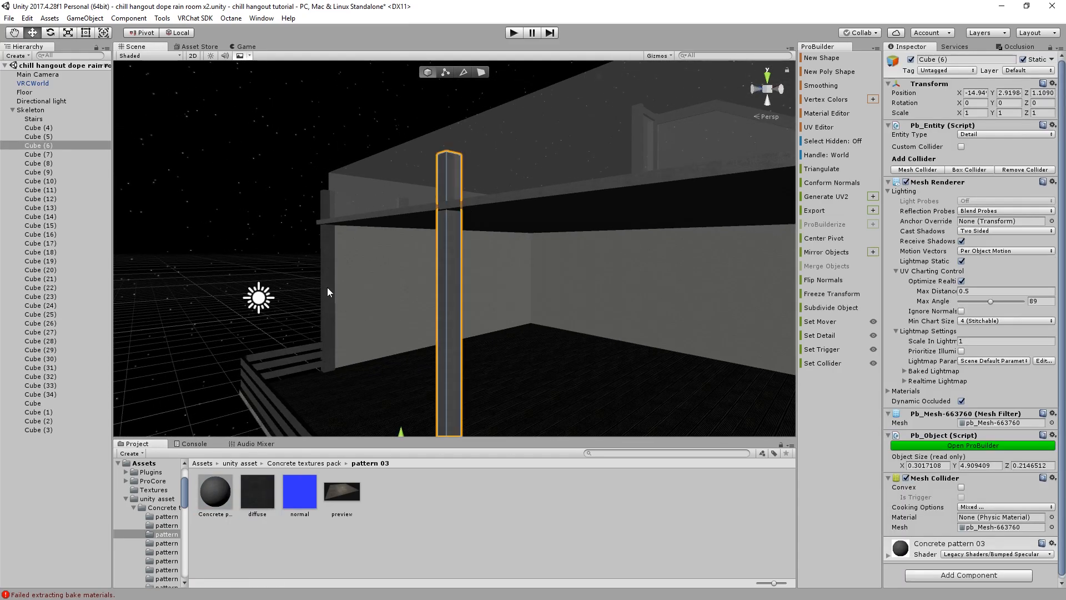
left_click(327, 287)
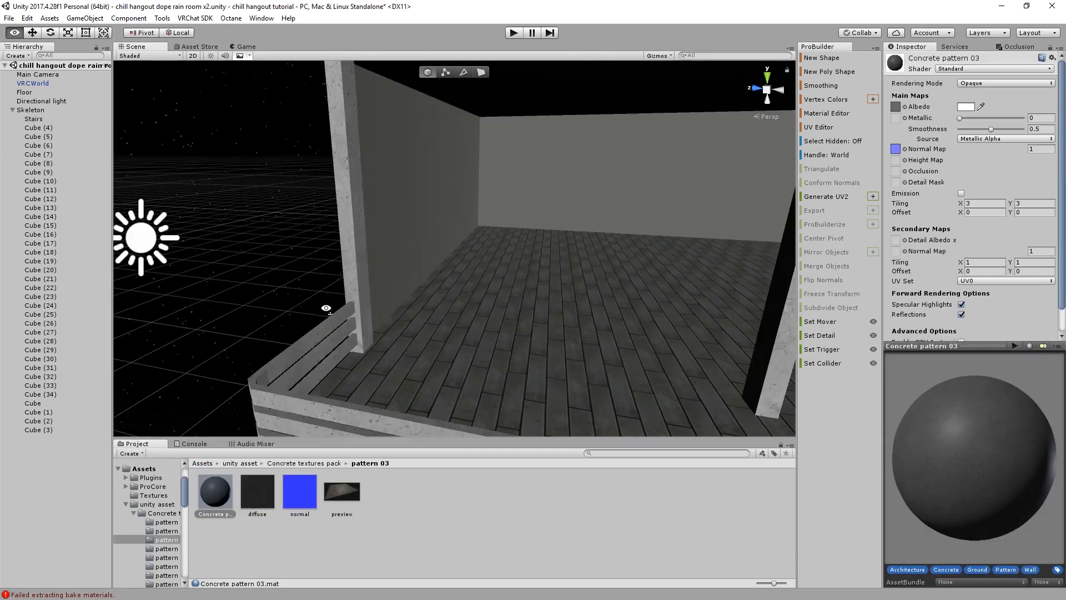
Apply the Concrete pattern 03 material to the railing boards along the front of the lower level
right_click_drag(328, 307, 365, 402)
right_click_drag(395, 363, 416, 316)
left_click_drag(261, 430, 318, 375)
left_click_drag(221, 486, 349, 379)
right_click_drag(348, 379, 453, 356)
middle_click_drag(453, 355, 294, 355)
left_click_drag(223, 483, 393, 380)
right_click_drag(393, 379, 441, 367)
middle_click_drag(442, 368, 321, 363)
right_click_drag(321, 364, 379, 361)
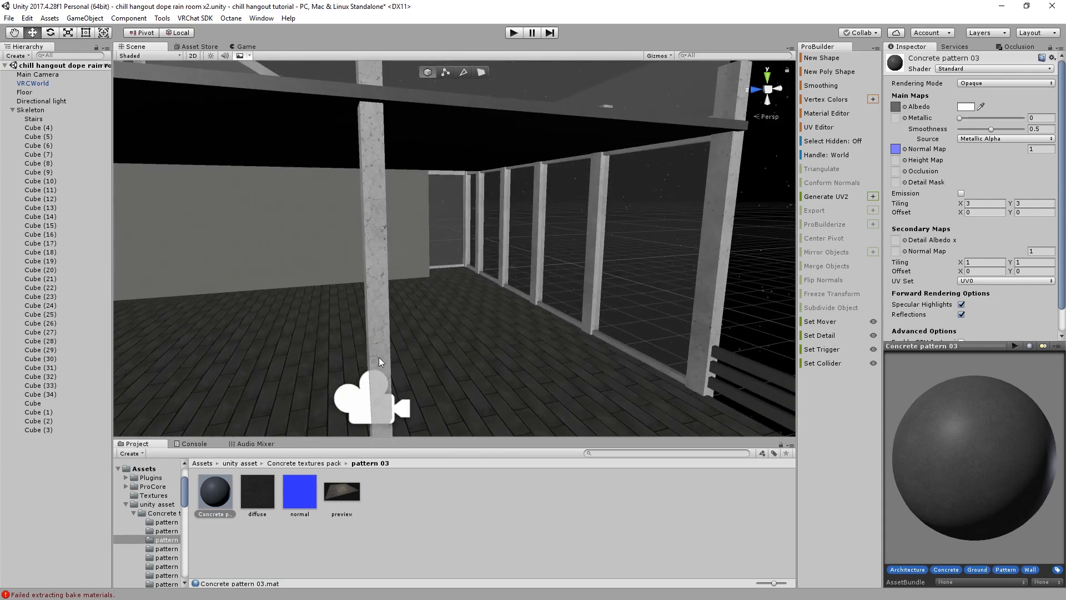
Apply the Concrete pattern 03 material to the front post and further structural pieces around the lower room
left_click_drag(221, 485, 378, 350)
right_click_drag(379, 350, 213, 424)
left_click_drag(215, 491, 292, 315)
right_click_drag(292, 315, 277, 372)
left_click_drag(208, 488, 397, 303)
right_click_drag(398, 303, 316, 305)
left_click_drag(215, 491, 369, 315)
right_click_drag(370, 315, 231, 297)
scroll(231, 298, "down", 3)
middle_click_drag(231, 298, 383, 327)
right_click_drag(383, 327, 390, 328)
scroll(390, 327, "down", 5)
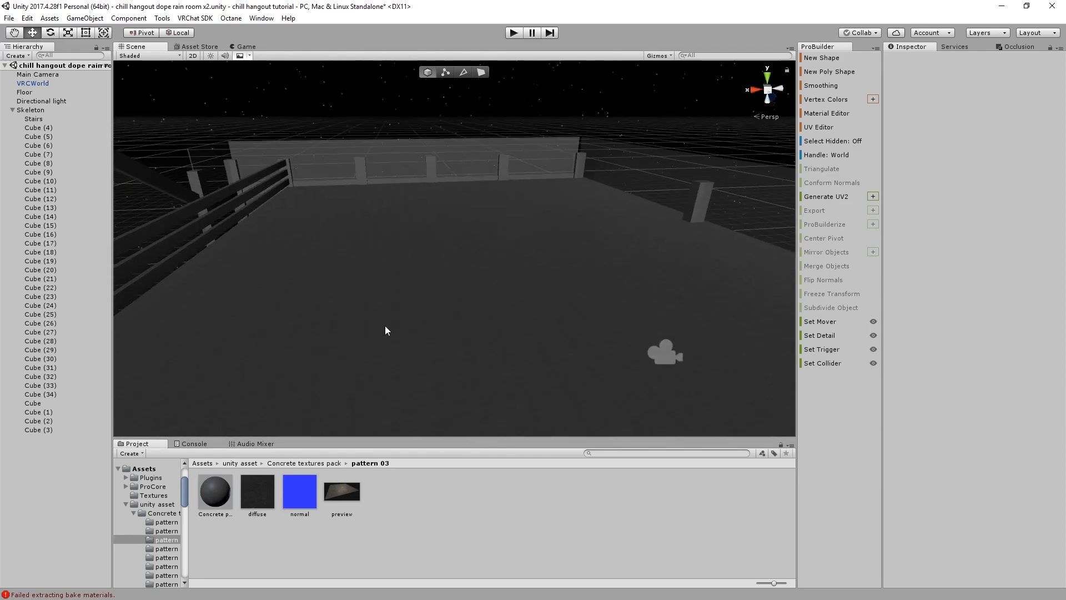
Browse the concrete texture pack's patterns 04, 05, 06, 08, 18 and 19 for a material for the upper floor
left_click(277, 463)
double_click(342, 494)
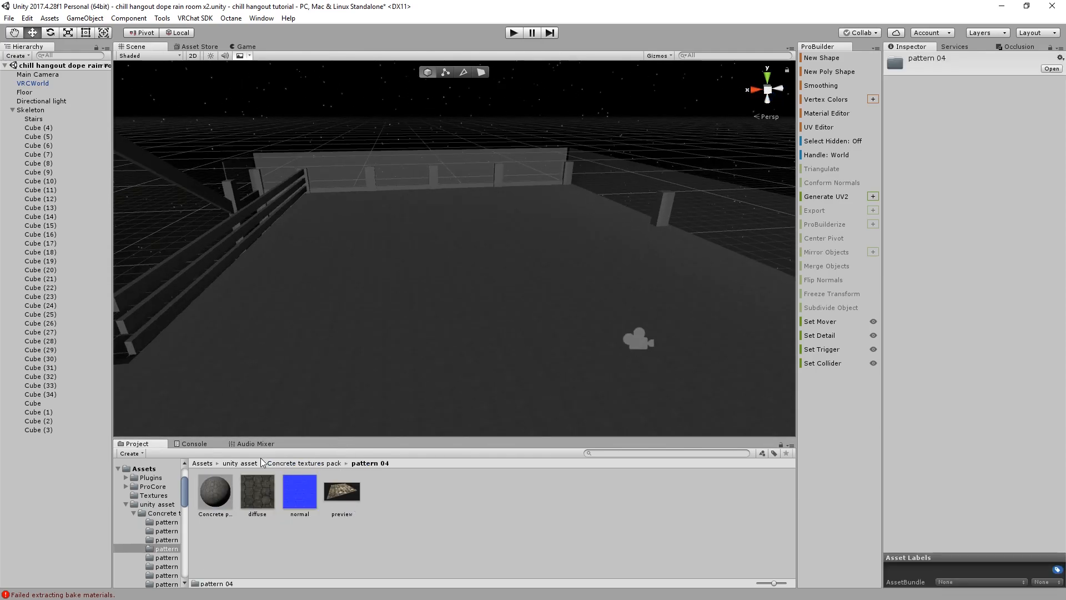
left_click(304, 463)
double_click(438, 494)
left_click(306, 463)
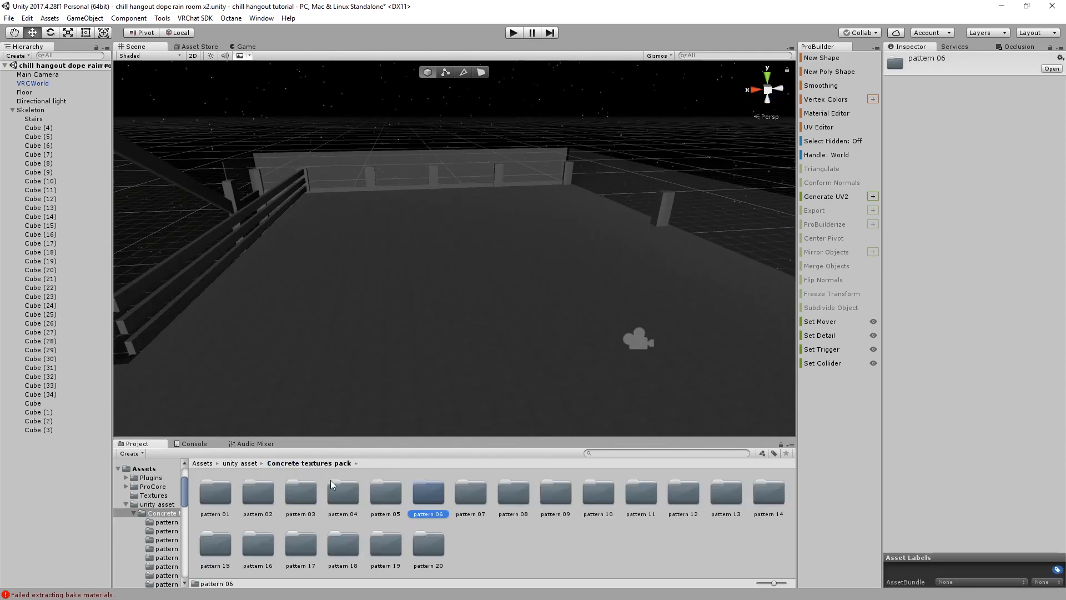
double_click(386, 493)
left_click(304, 463)
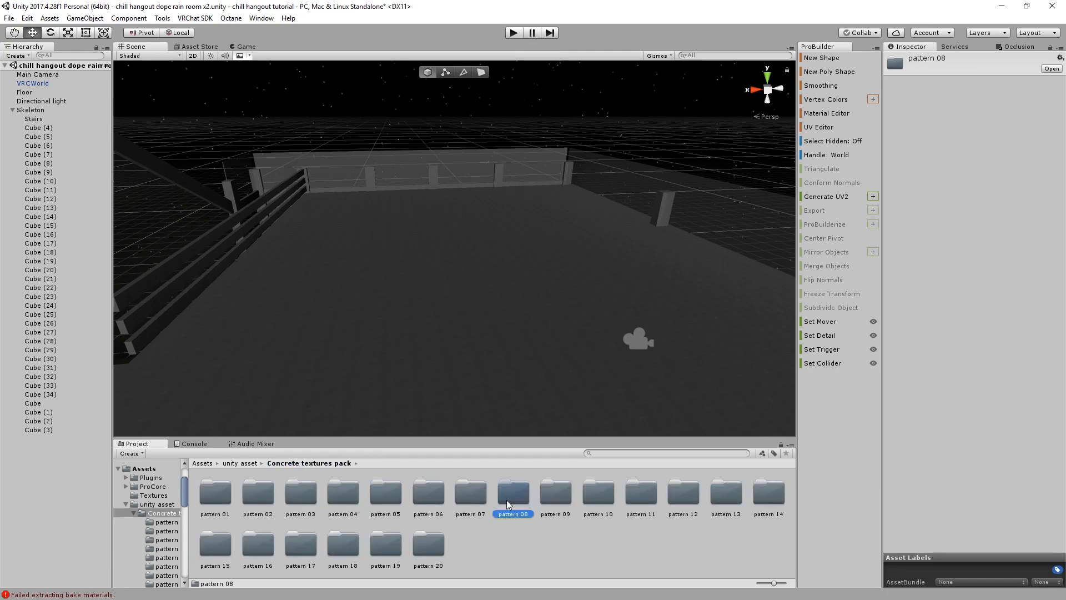
double_click(511, 495)
left_click(305, 463)
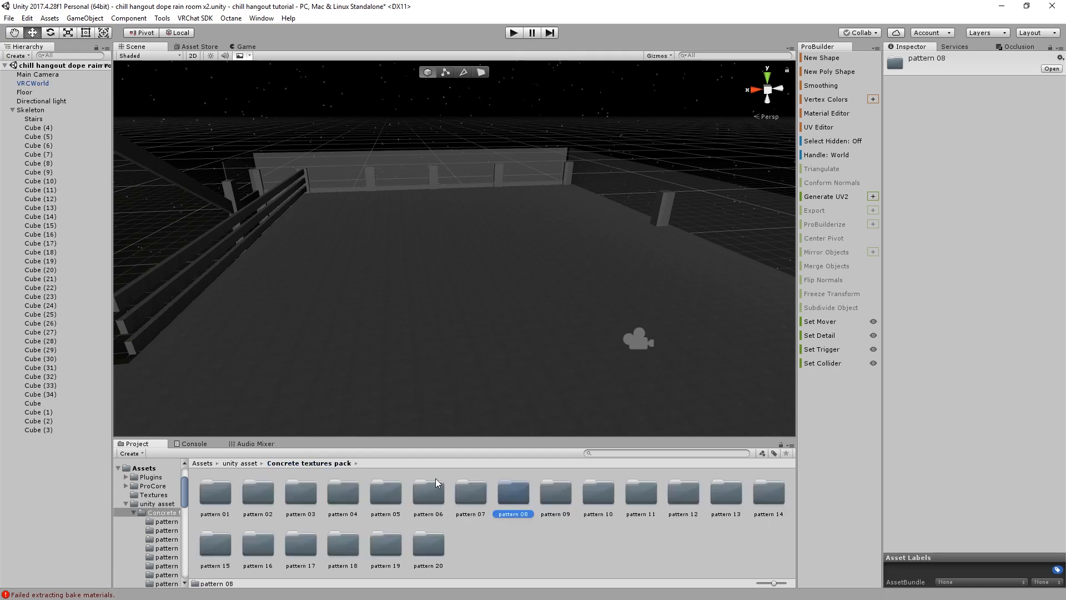
double_click(350, 543)
left_click(304, 463)
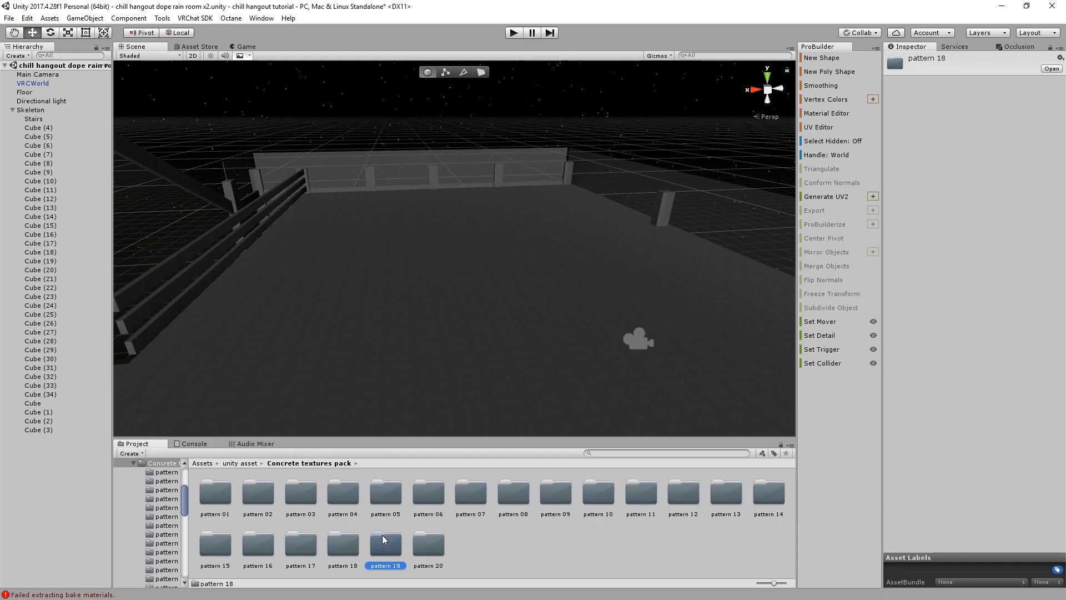
double_click(382, 534)
left_click_drag(235, 487, 364, 486)
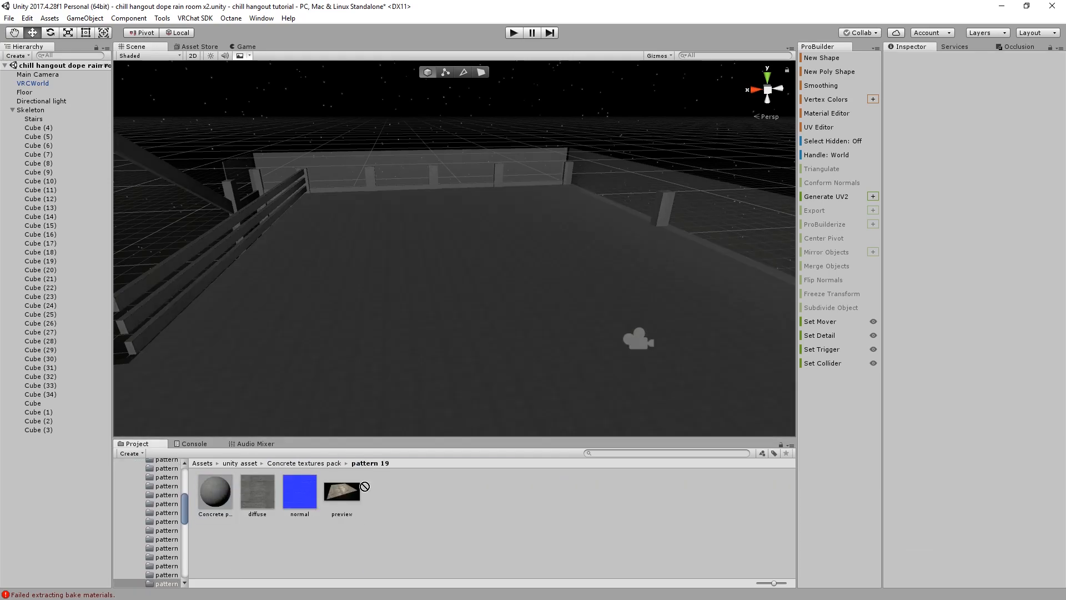
Apply the Concrete pattern 20 material to the upper floor, with the Standard shader and a tiling of 1 by 1
left_click(333, 461)
double_click(428, 545)
left_click(225, 496)
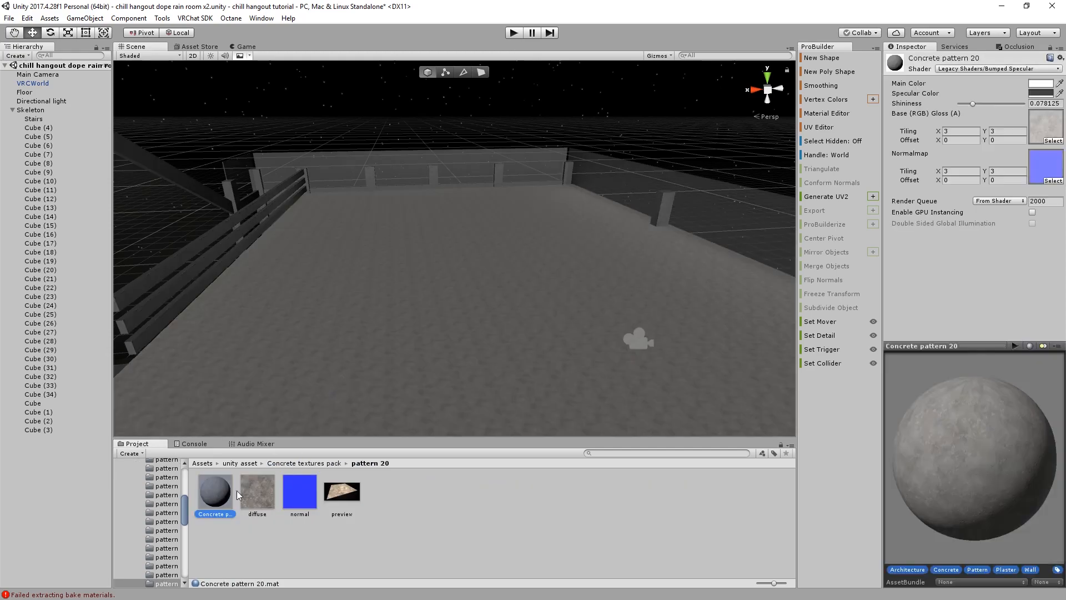
left_click(972, 68)
left_click(971, 78)
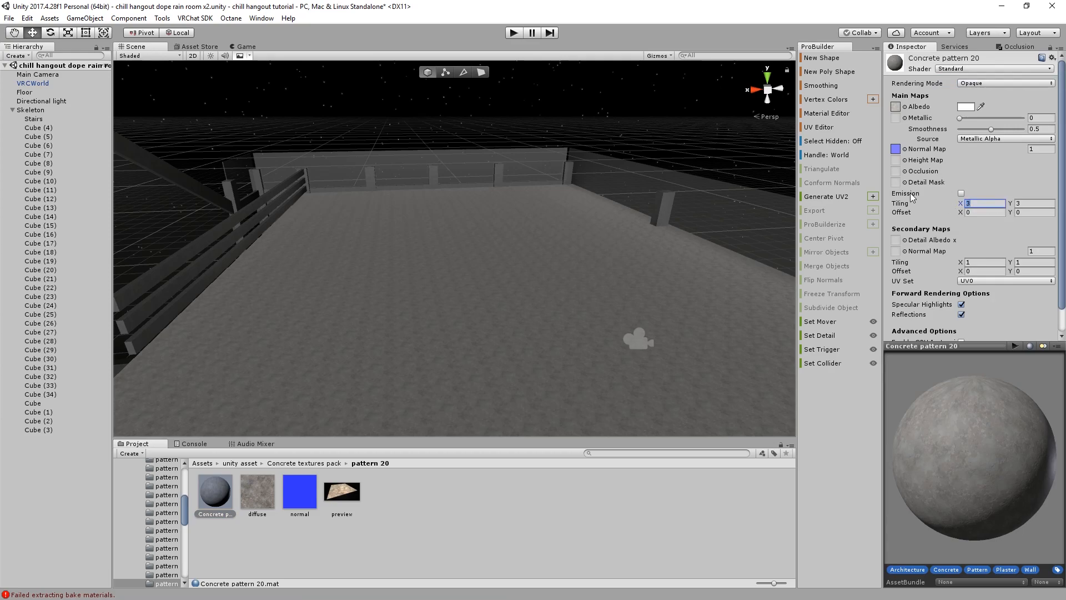
type("1")
key("Tab")
type("1")
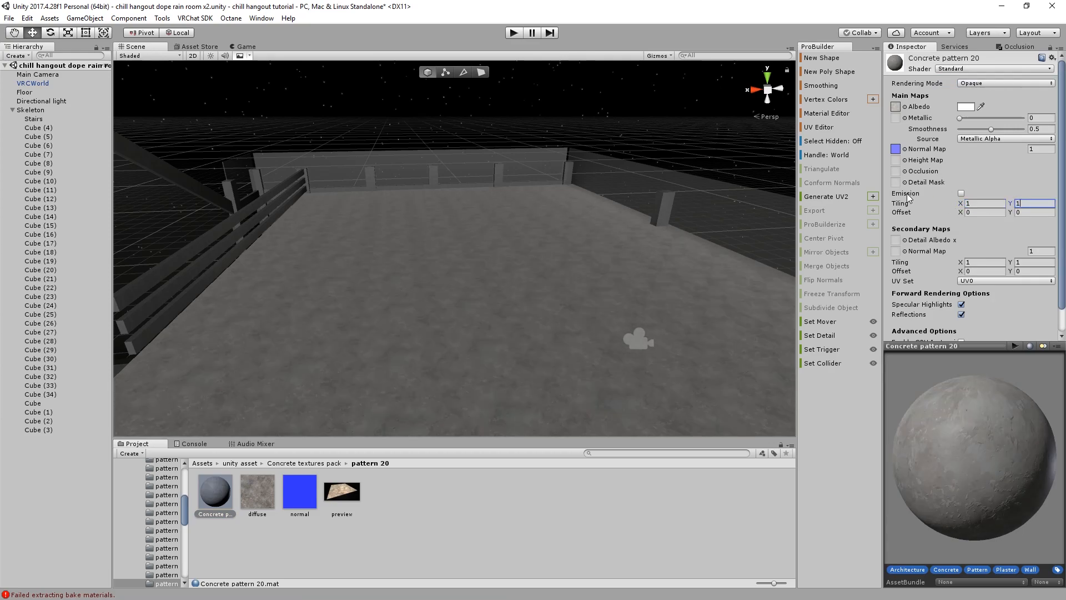
Try a tiling of 0.3 by 0.3 on the lower room floor's Wood Texture 02 material
right_click_drag(655, 219, 238, 183)
scroll(328, 154, "up", 3)
middle_click_drag(238, 183, 457, 175)
right_click_drag(457, 176, 338, 167)
middle_click_drag(339, 166, 346, 138)
left_click_drag(405, 385, 405, 384)
scroll(416, 379, "down", 4)
right_click_drag(421, 379, 686, 351)
left_click(448, 270)
left_click(686, 351)
left_click_drag(985, 489, 919, 463)
type(".3.3")
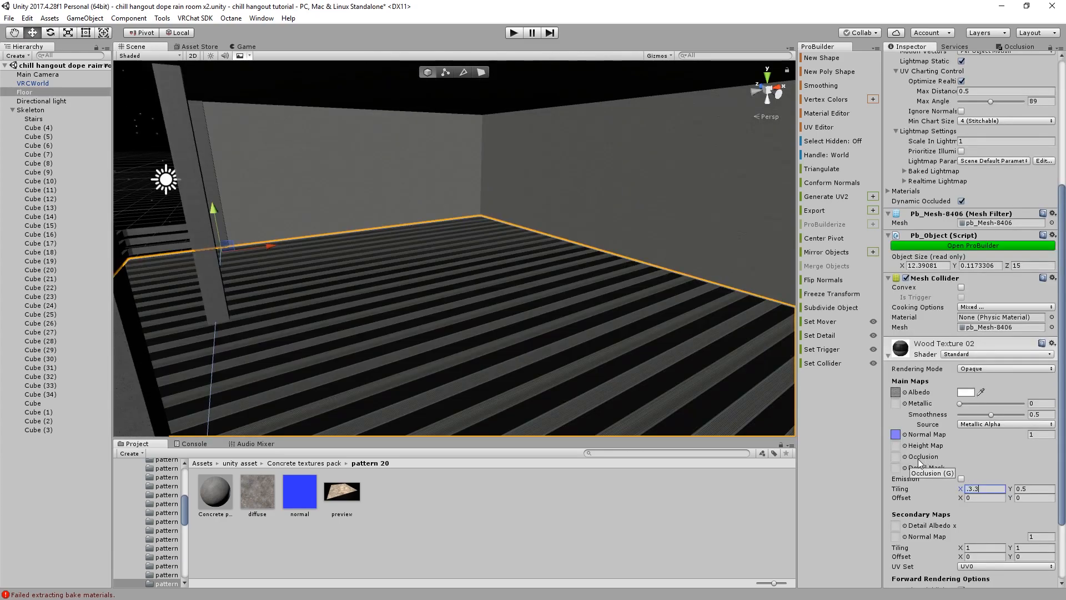
key("BackSpace")
key("BackSpace")
key("Tab")
type(".3")
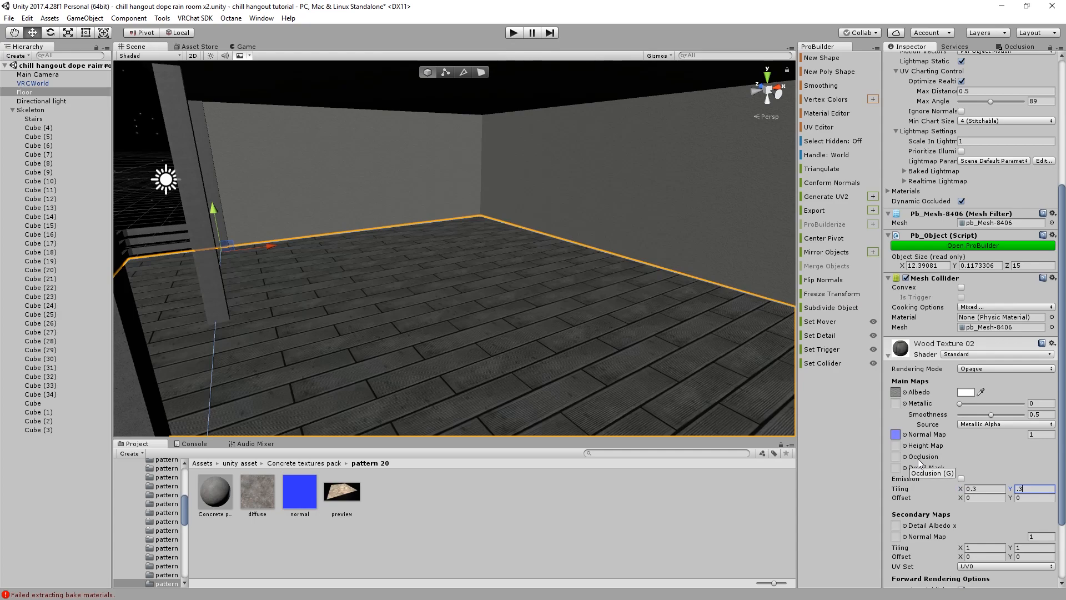
Set the Wood Texture 02 material's tiling to 0.6 by 0.6 on the lower room floor
key("shift+Tab")
type(".6")
key("Tab")
type(".6")
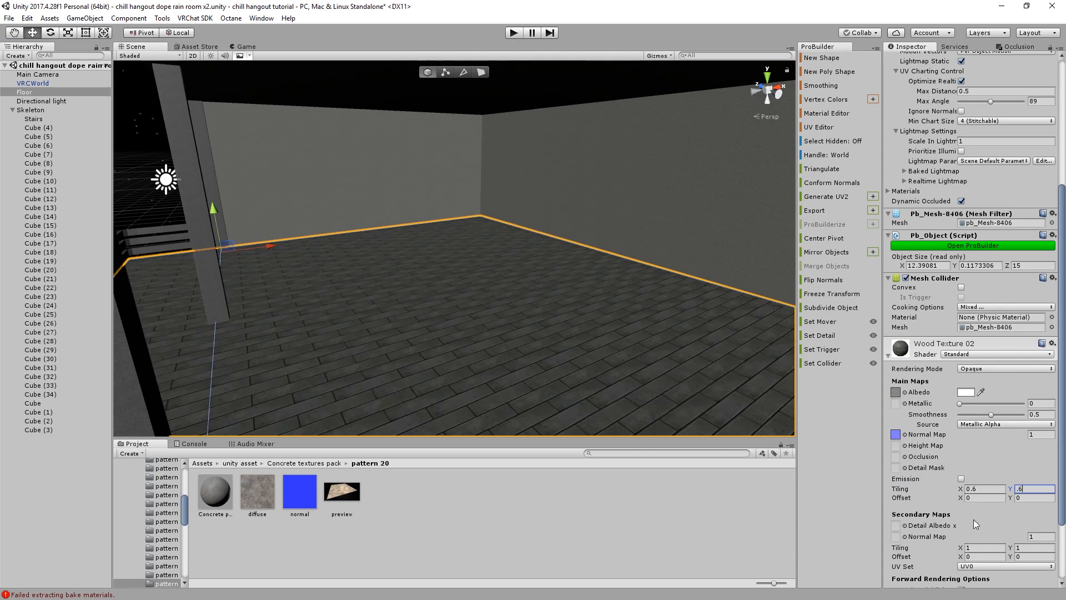
Open the UV Editor and rotate the wood texture about 45 degrees on the lower floor's main and front faces
scroll(509, 327, "down", 3)
right_click_drag(509, 327, 574, 310)
scroll(523, 269, "down", 3)
right_click_drag(523, 269, 732, 144)
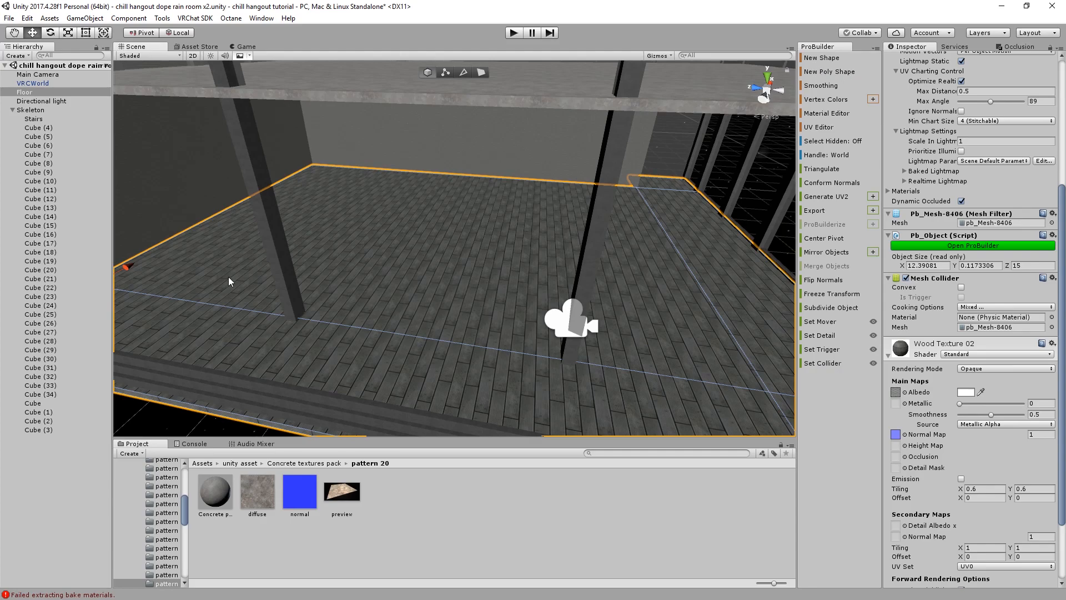
left_click(821, 129)
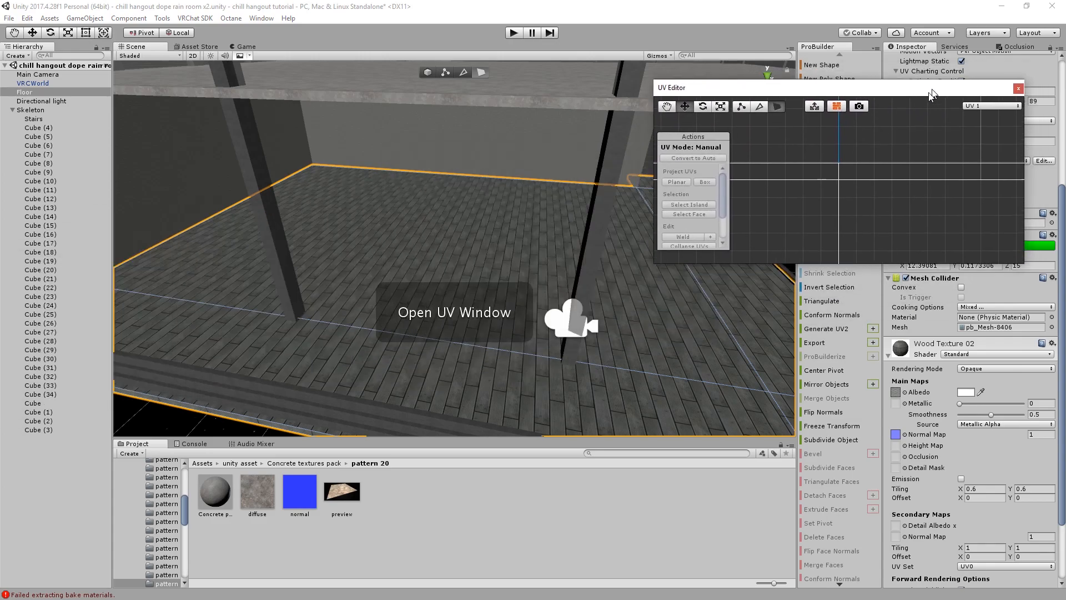
left_click(440, 247)
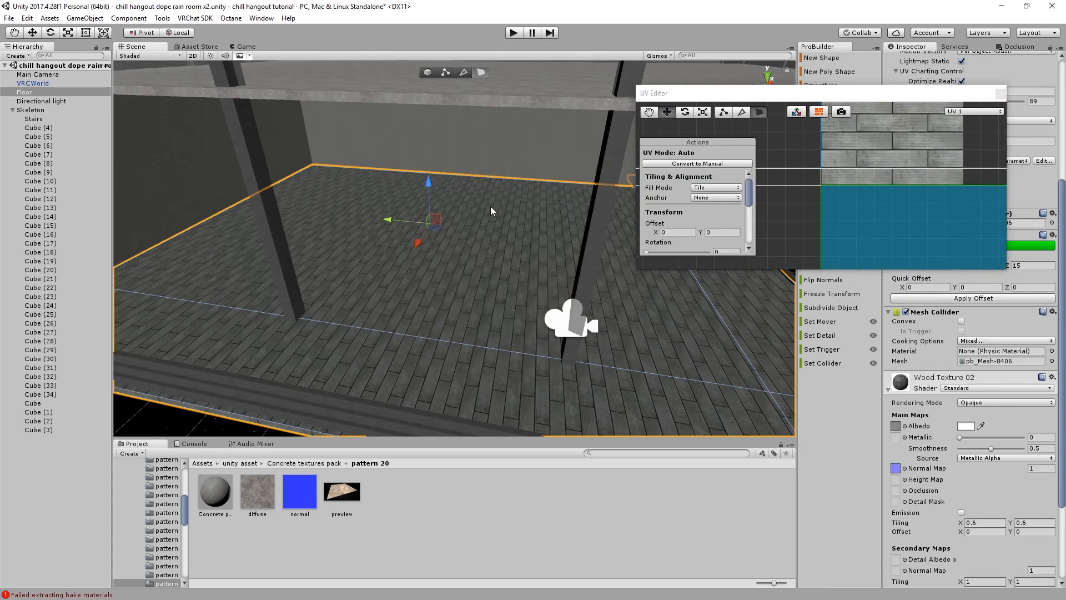
key("e")
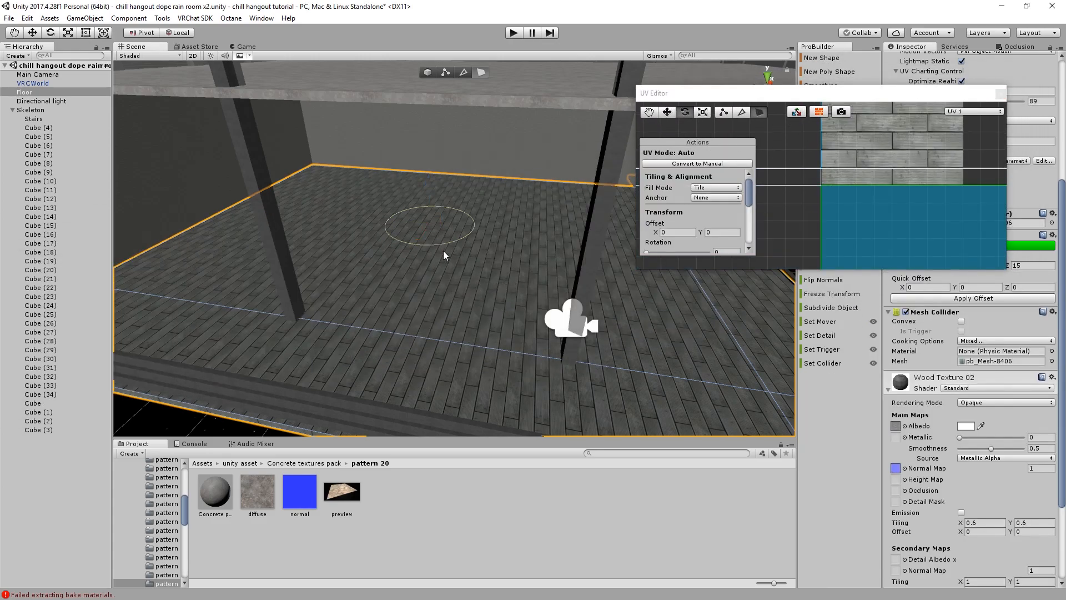
left_click_drag(443, 251, 504, 248)
left_click(415, 367)
left_click_drag(387, 384, 435, 361)
Rotate the wood texture on the small floor face by the stairs 45 degrees and shift it to line up the planks
middle_click_drag(614, 374, 341, 318)
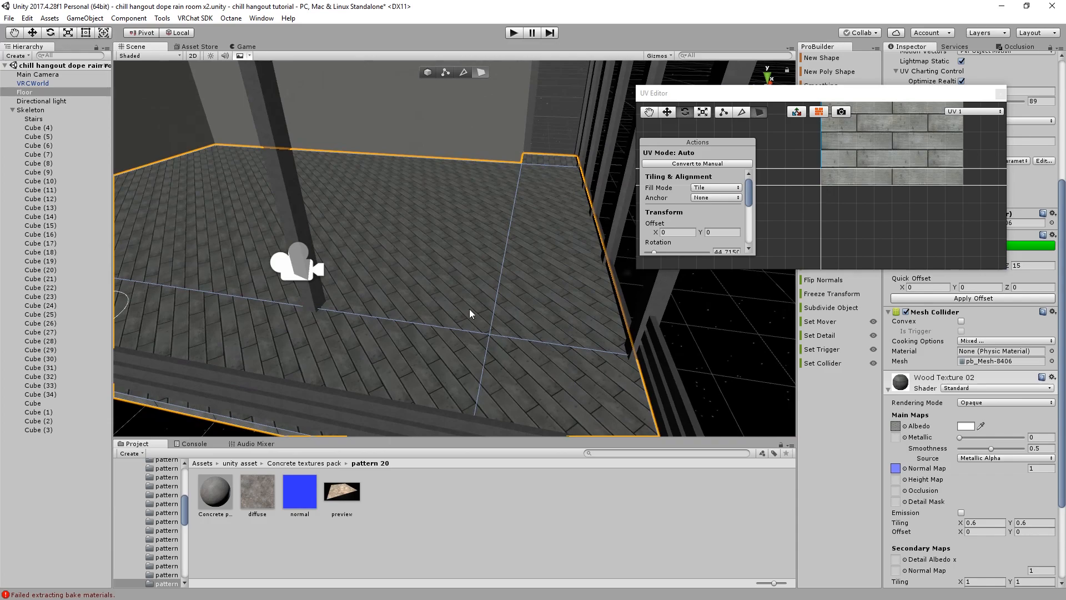
left_click(542, 161)
middle_click_drag(594, 189, 456, 283)
scroll(485, 276, "up", 3)
scroll(415, 273, "up", 4)
scroll(456, 283, "down", 3)
left_click_drag(469, 288, 489, 310)
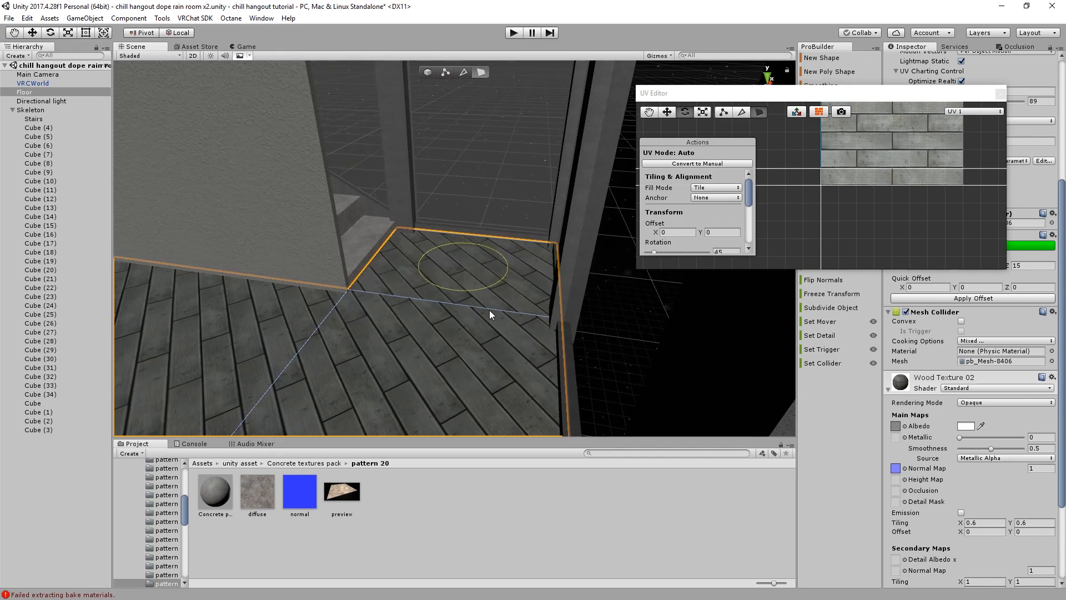
key("w")
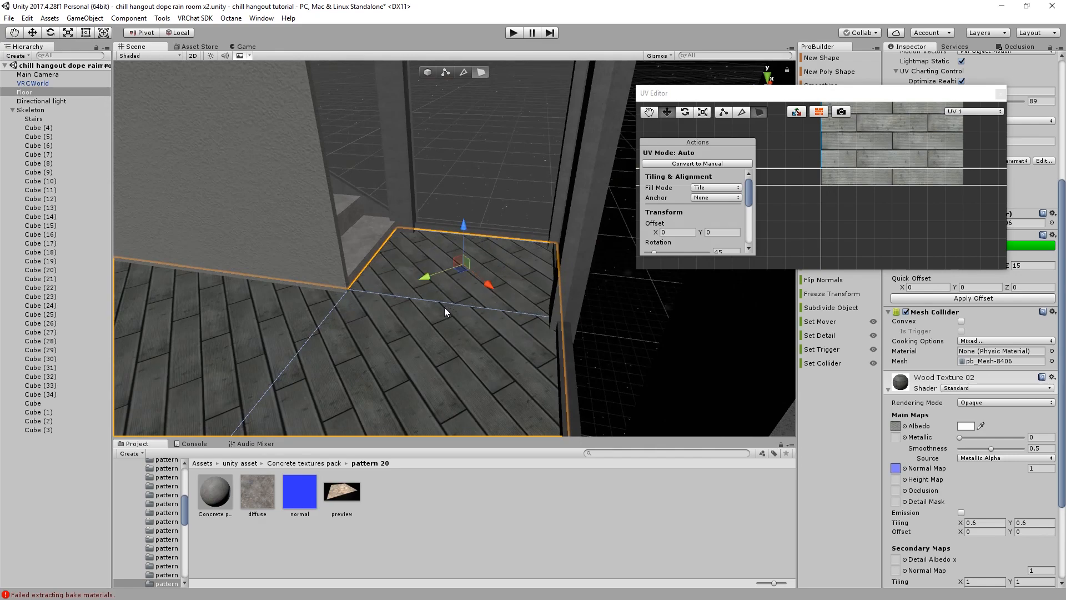
left_click_drag(489, 286, 421, 280)
Nudge the wood texture on the remaining lower floor section to match the adjoining planks and close the UV Editor
right_click_drag(420, 280, 342, 319)
left_click(421, 347)
scroll(418, 332, "up", 3)
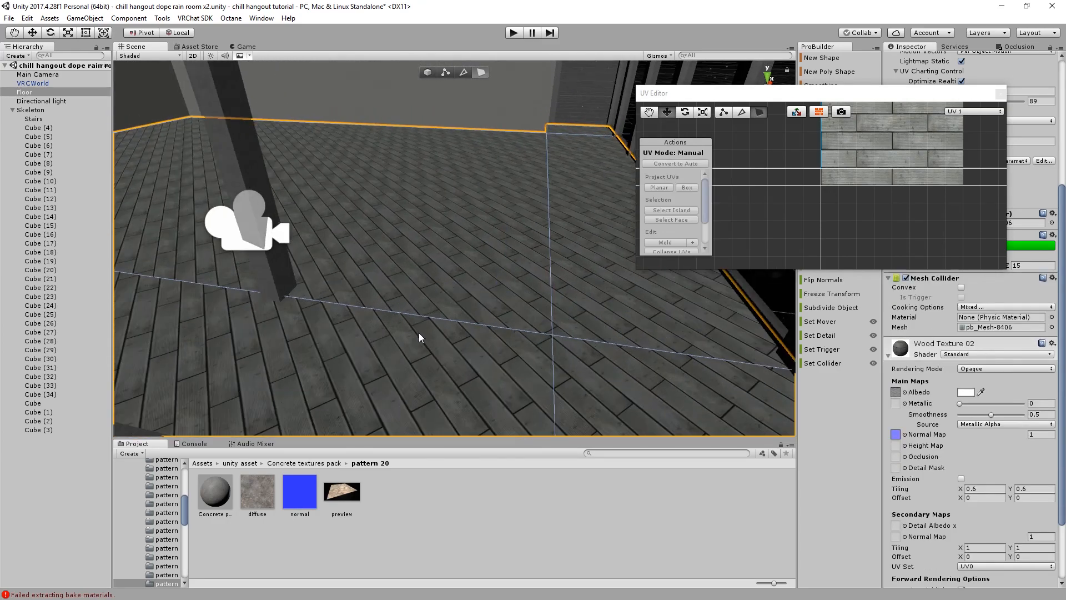
left_click(484, 348)
right_click_drag(483, 348, 228, 199)
left_click_drag(186, 142, 178, 141)
left_click(414, 481)
right_click_drag(373, 330, 477, 233)
left_click(1000, 93)
right_click_drag(606, 204, 608, 259)
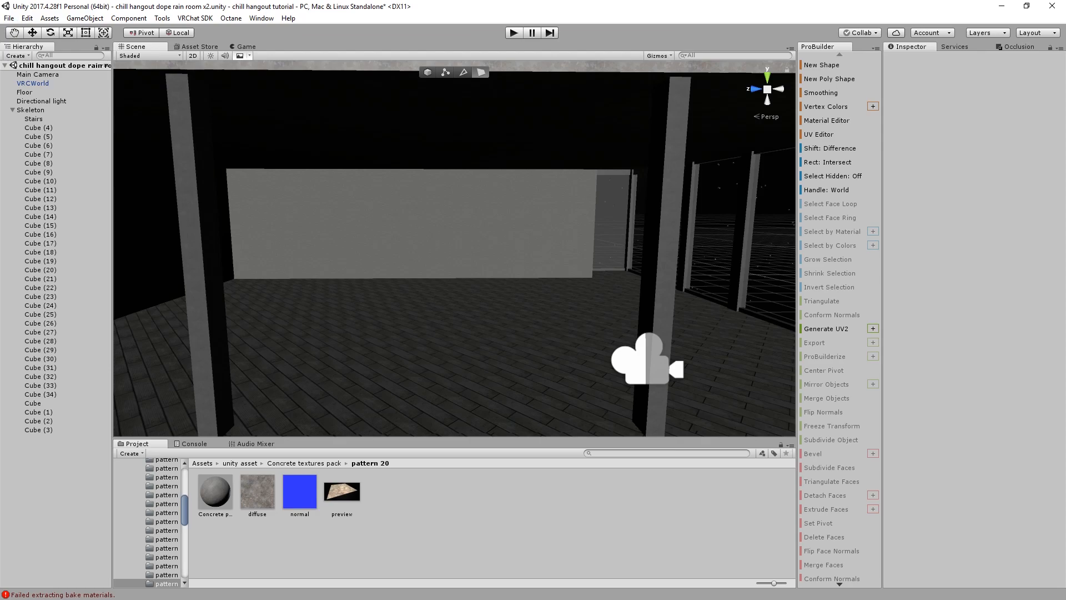
Turn on scene lighting in the Scene view and select the directional light beside the building
left_click(209, 56)
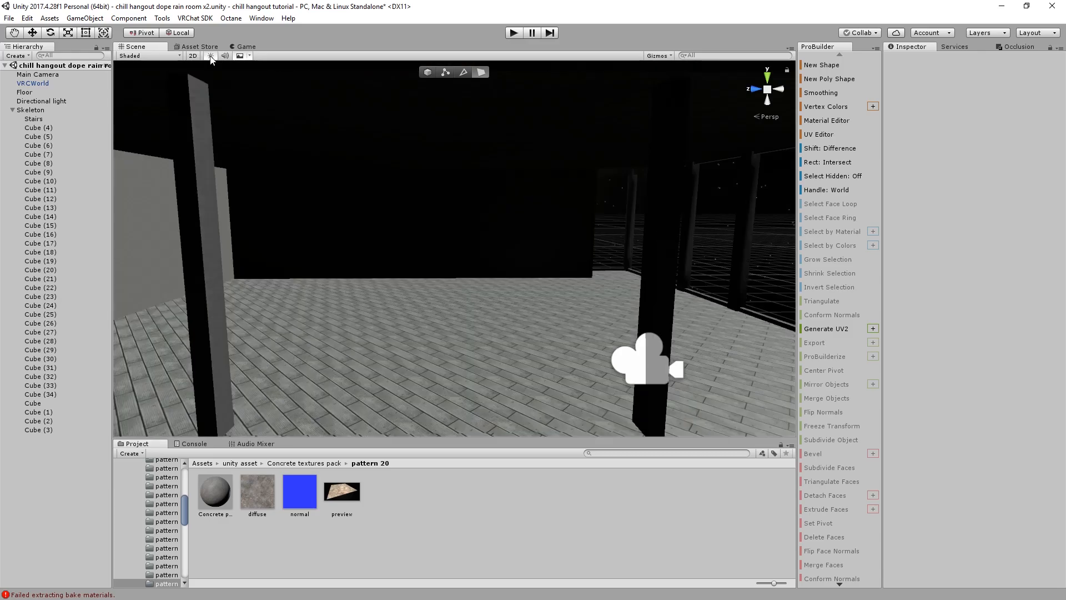
left_click(211, 55)
left_click(212, 56)
scroll(473, 249, "down", 4)
right_click_drag(311, 128, 165, 252)
scroll(250, 261, "down", 3)
left_click(308, 268)
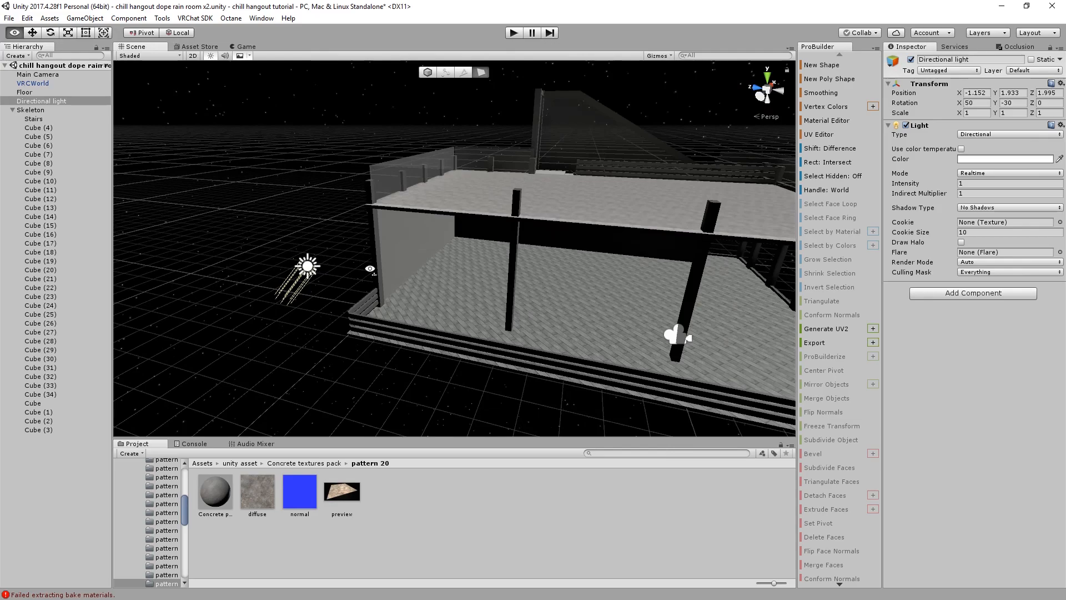
Set the Concrete pattern 20 material's tiling to 0.5 by 0.5 on the upper floor
middle_click_drag(319, 234, 253, 296)
scroll(253, 295, "up", 3)
right_click_drag(253, 292, 418, 296)
left_click(418, 296)
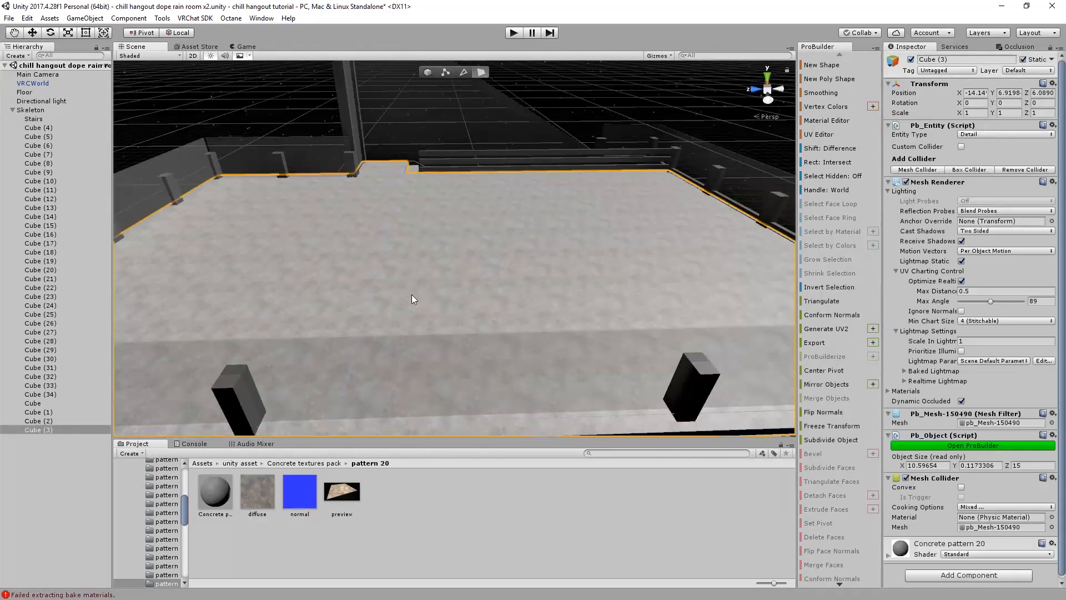
left_click(889, 556)
scroll(968, 487, "down", 6)
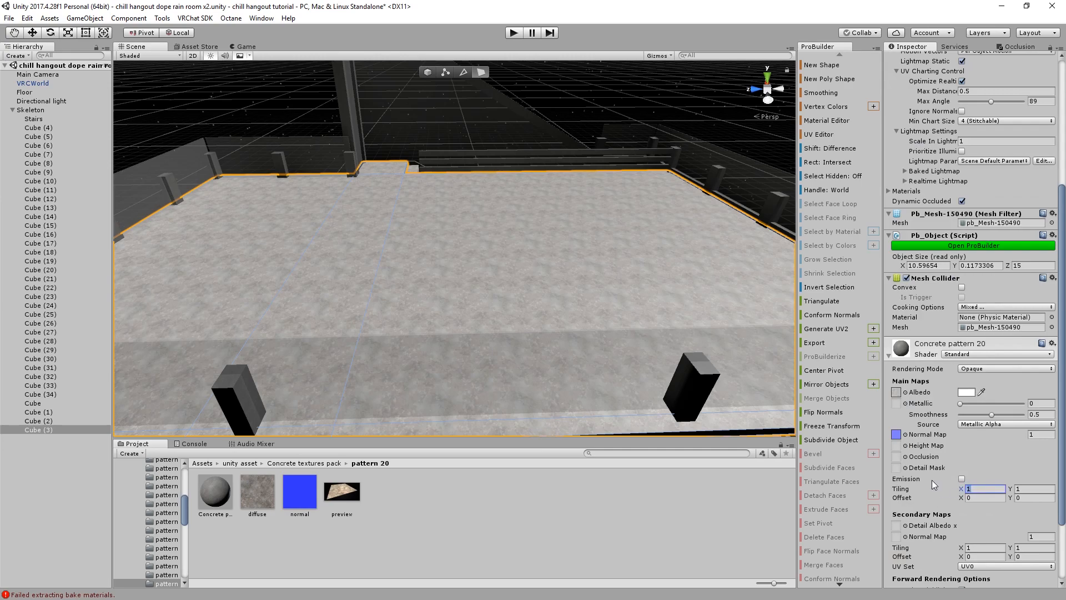
type("0.5")
key("Tab")
type(".5")
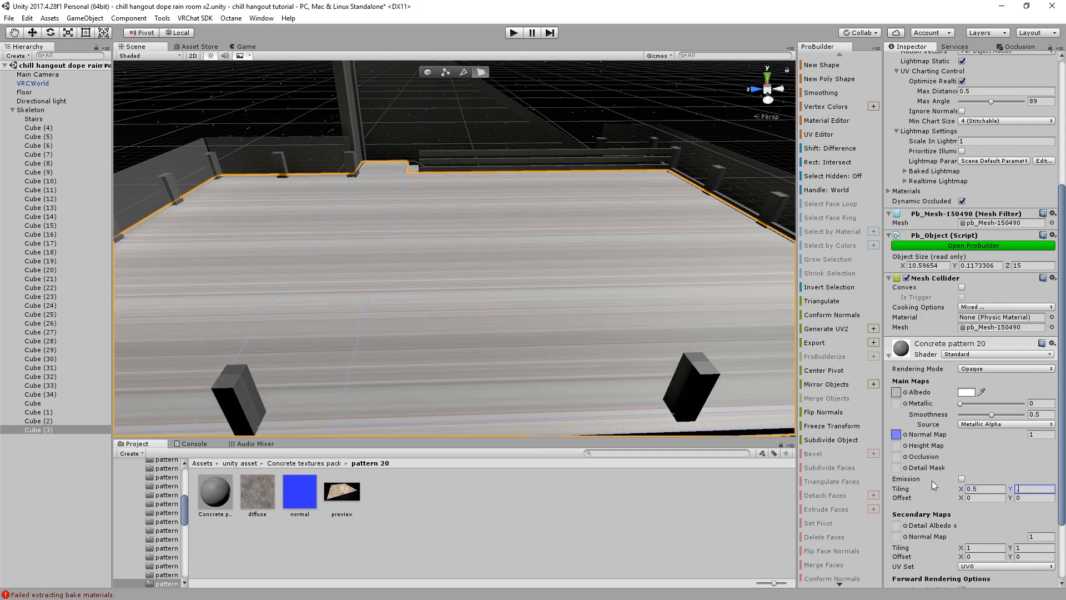
left_click(671, 542)
Delete the directional light from the scene
right_click_drag(522, 294, 464, 268)
middle_click_drag(464, 269, 291, 183)
right_click_drag(291, 184, 561, 267)
left_click(586, 187)
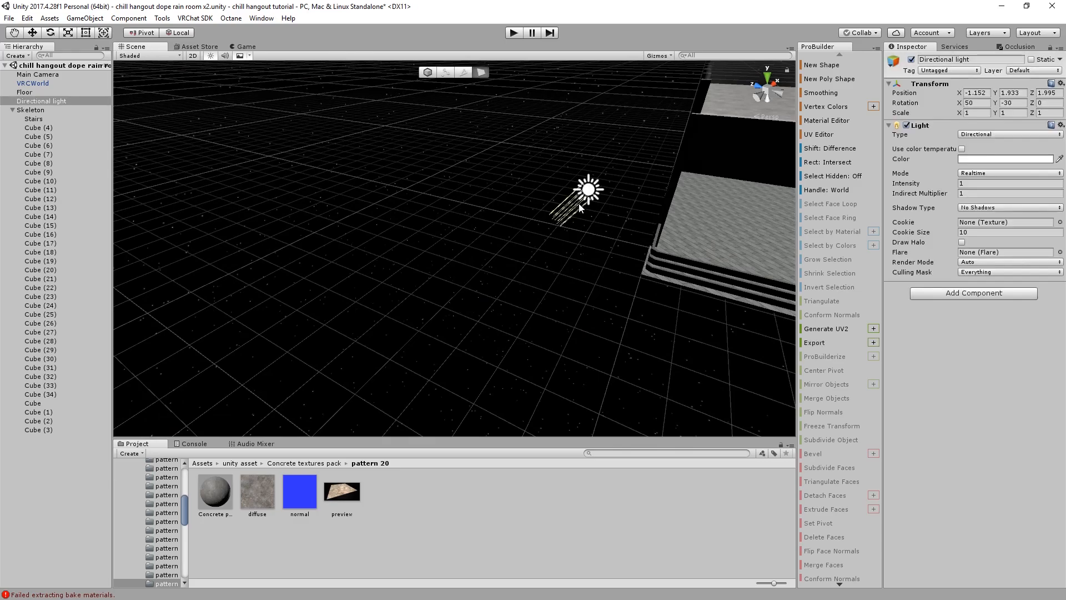
key("Delete")
Create an empty object in the scene hierarchy and name it LIGHTS
right_click_drag(578, 203, 310, 316)
right_click(26, 463)
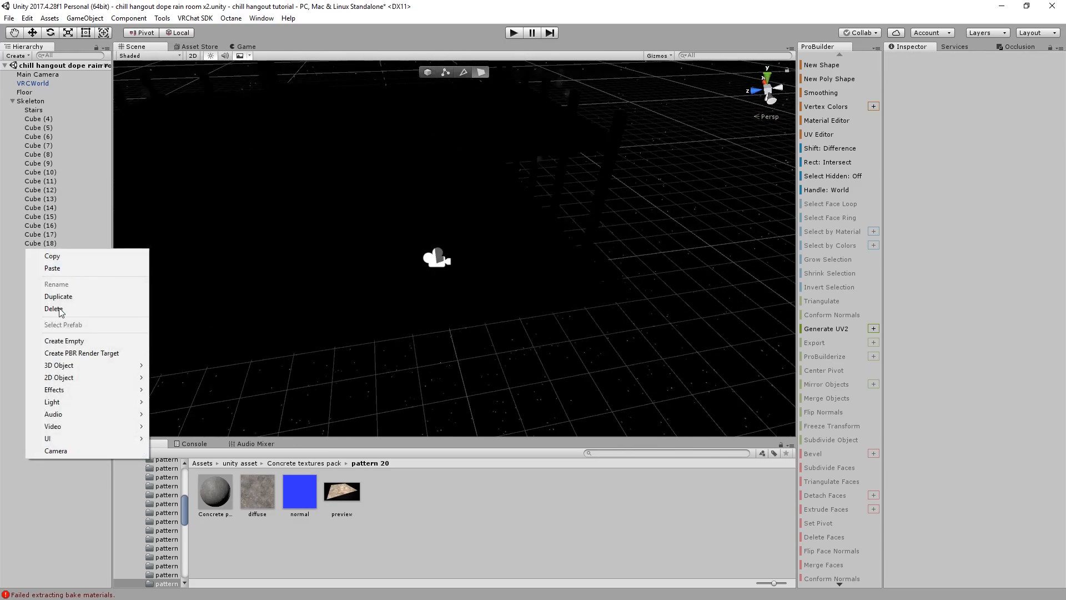
left_click(126, 339)
key("F2")
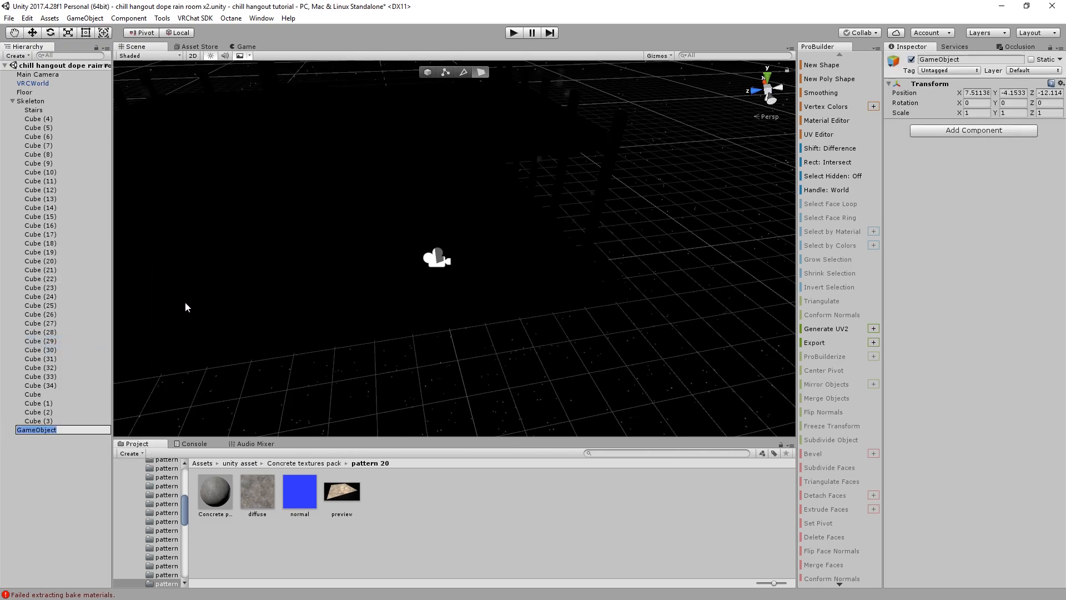
type("LIGHTS")
key("Return")
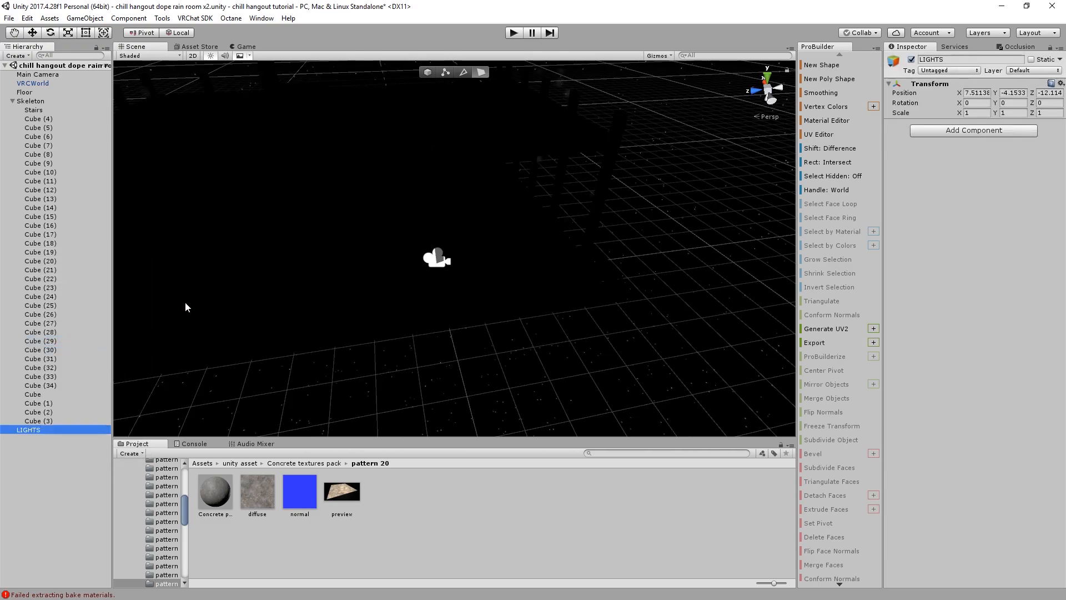
Open the Lighting settings and leave Auto Generate switched off
left_click(271, 18)
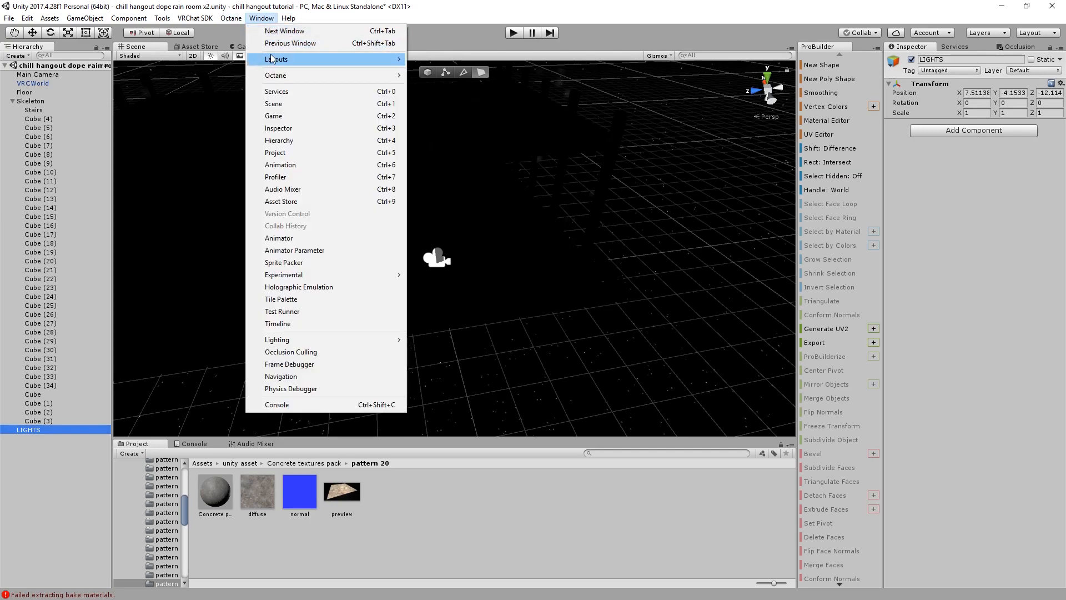
mouse_move(310, 339)
left_click(427, 339)
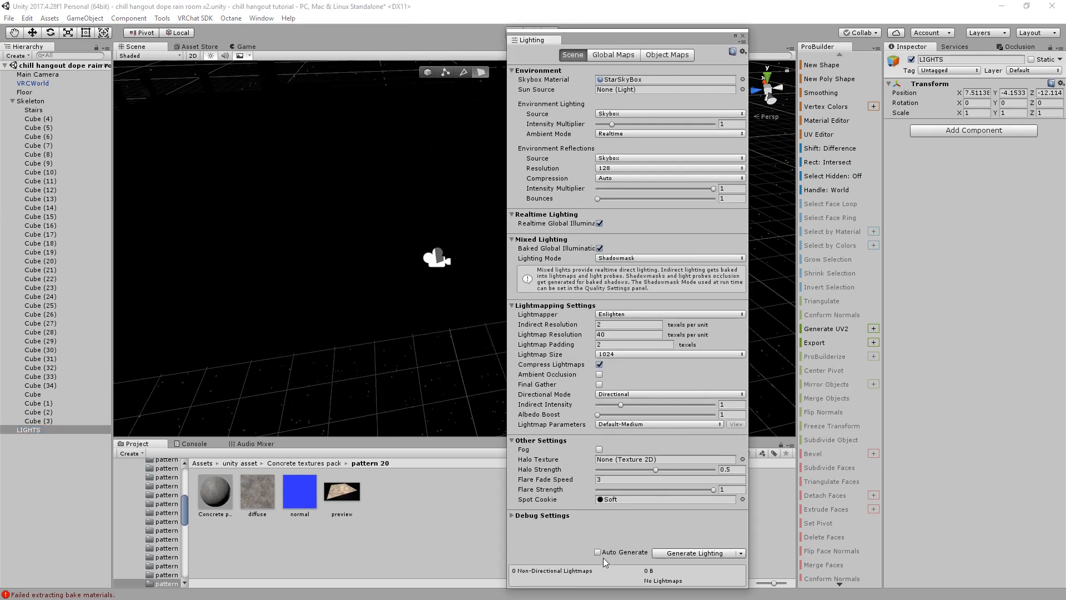
left_click(260, 18)
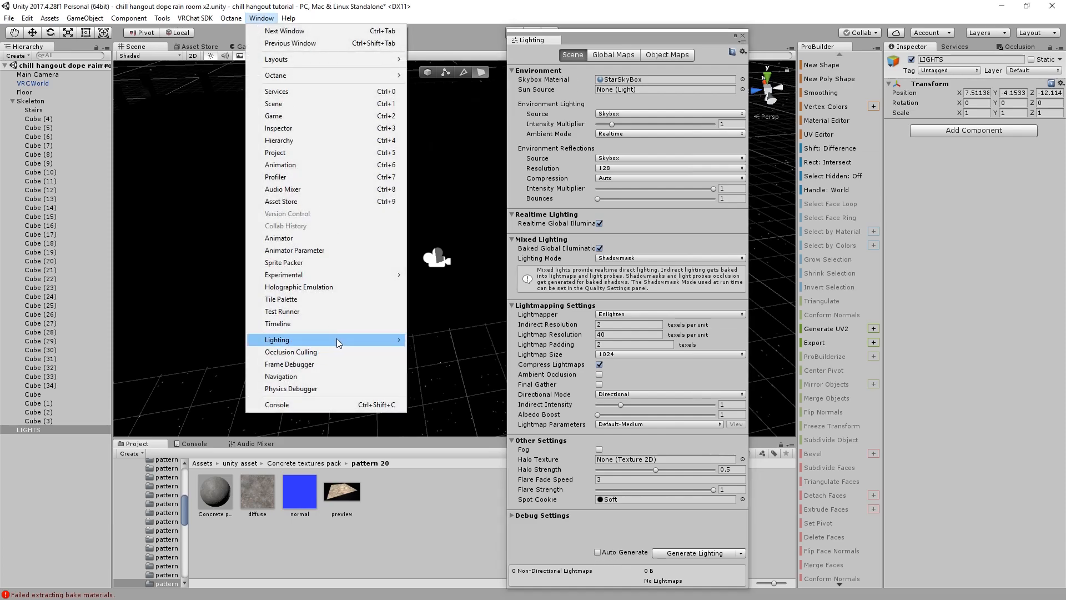
left_click(434, 339)
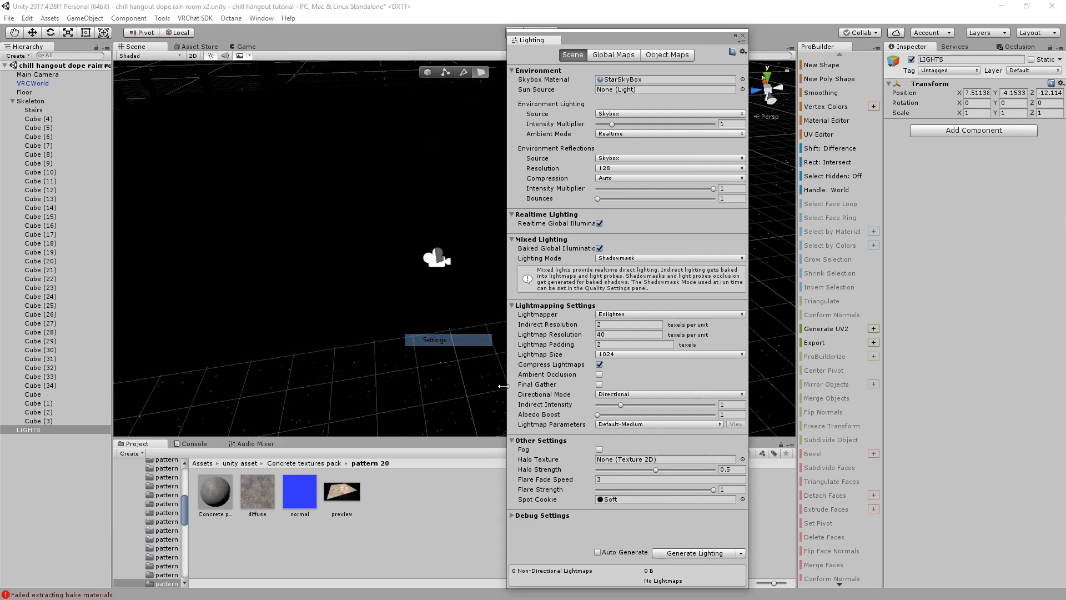
left_click(597, 554)
left_click(597, 554)
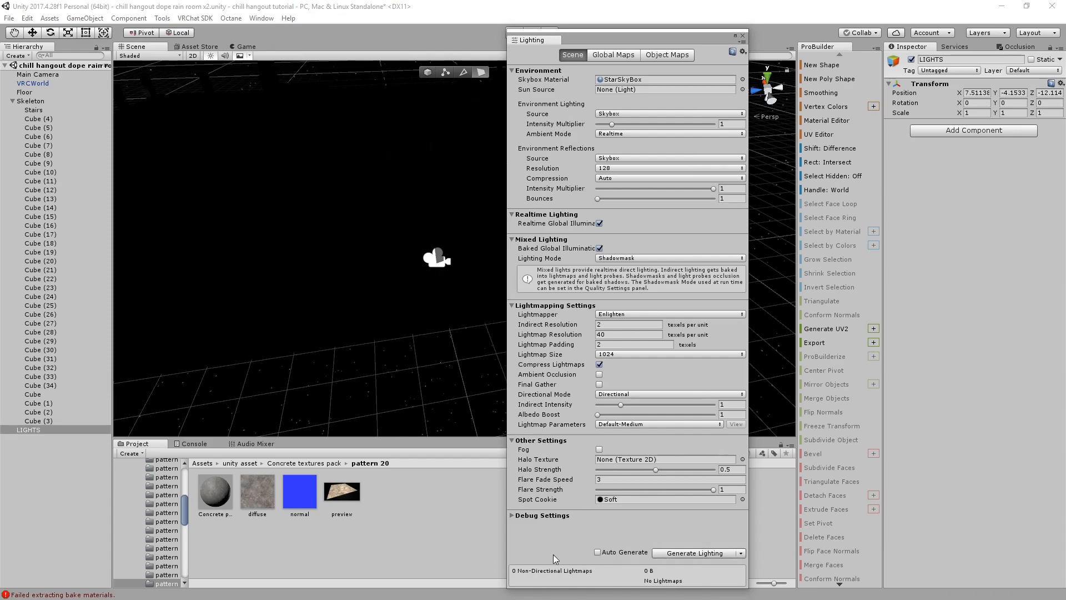
Close the Lighting settings and add a directional light as a child of the LIGHTS object
left_click(743, 36)
right_click_drag(597, 195, 453, 125)
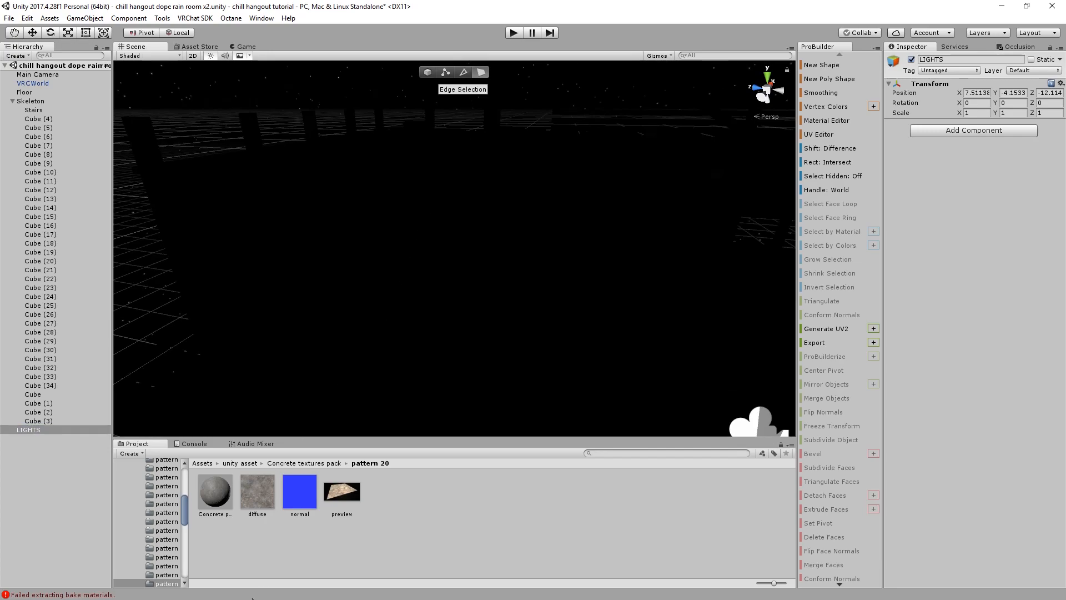
right_click(48, 433)
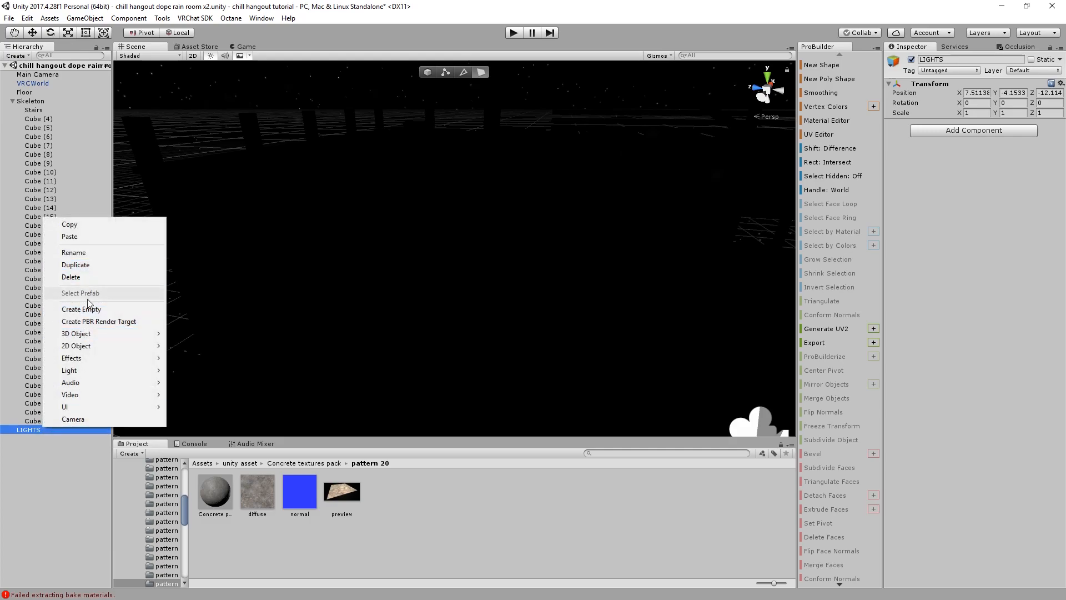
mouse_move(107, 335)
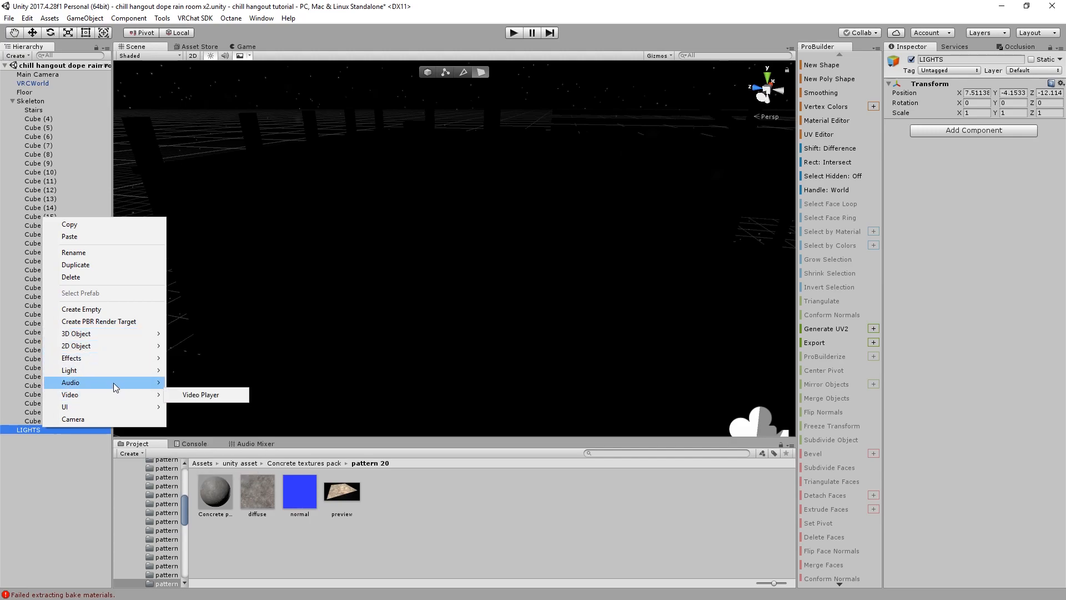
mouse_move(119, 372)
left_click(207, 369)
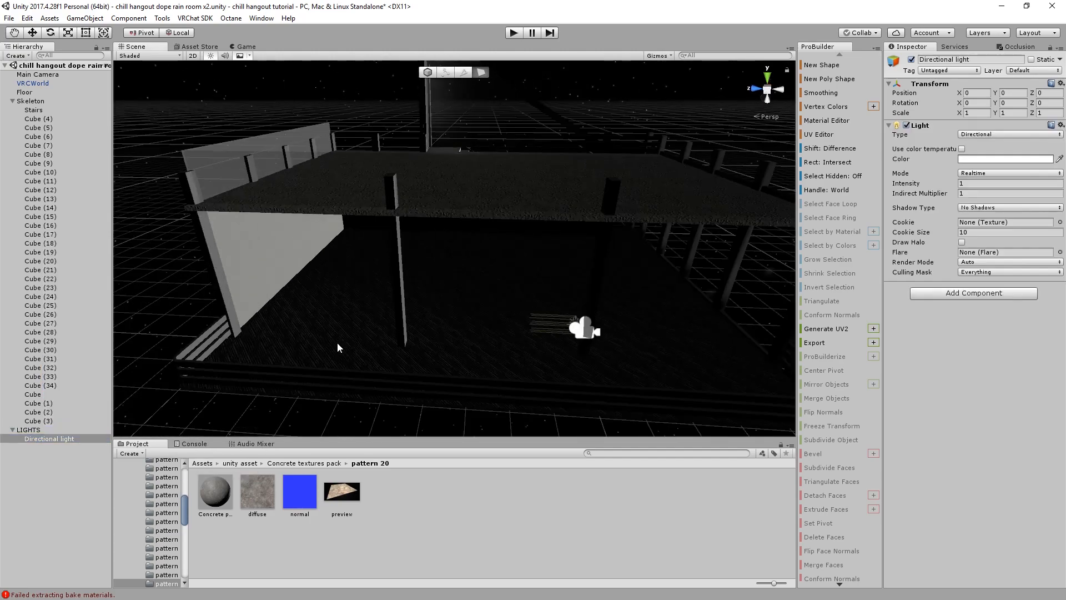
Move the directional light up and away from the building to about Y 15, Z -11
left_click_drag(483, 355, 396, 201)
key("e")
left_click_drag(442, 168, 617, 179)
key("w")
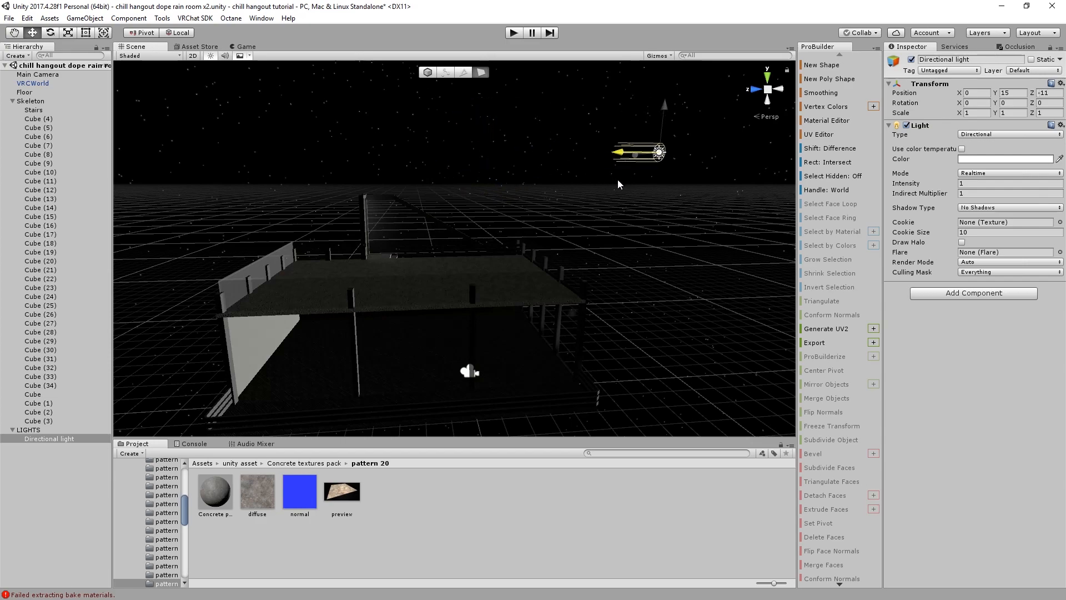
scroll(601, 211, "down", 5)
middle_click_drag(602, 211, 619, 245)
scroll(618, 245, "up", 4)
Set the directional light's mode to Baked, its indirect multiplier to 0 and its intensity to 0.1
left_click(983, 174)
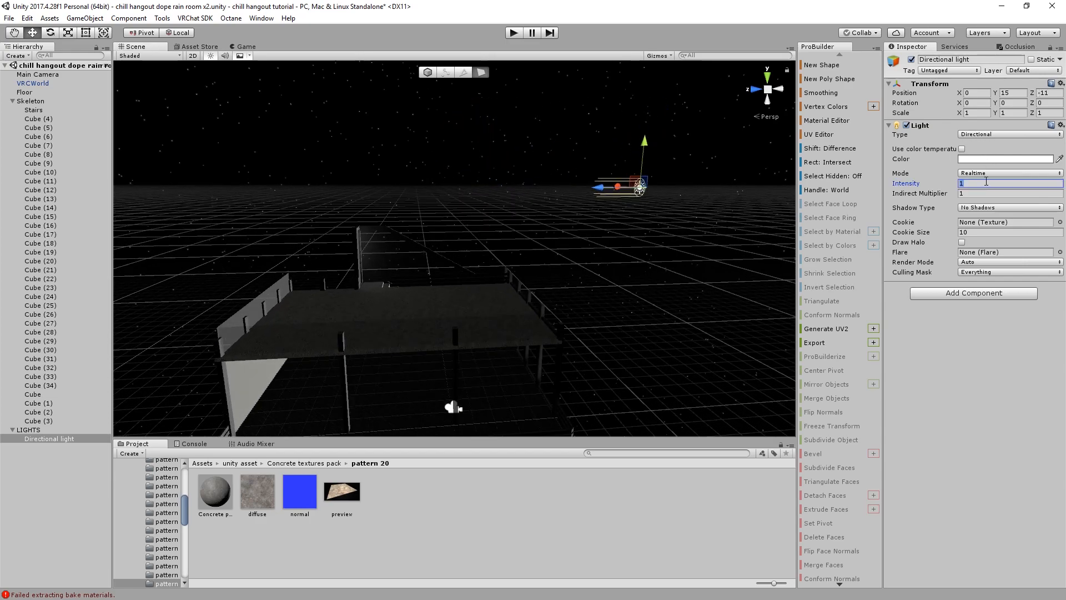
left_click(983, 204)
left_click(929, 182)
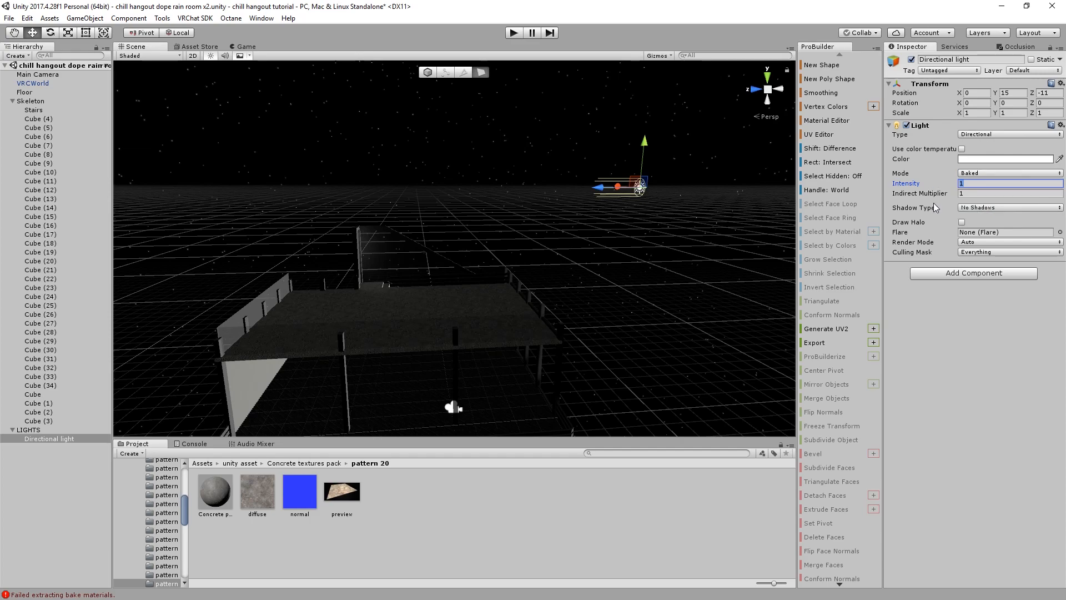
left_click(930, 192)
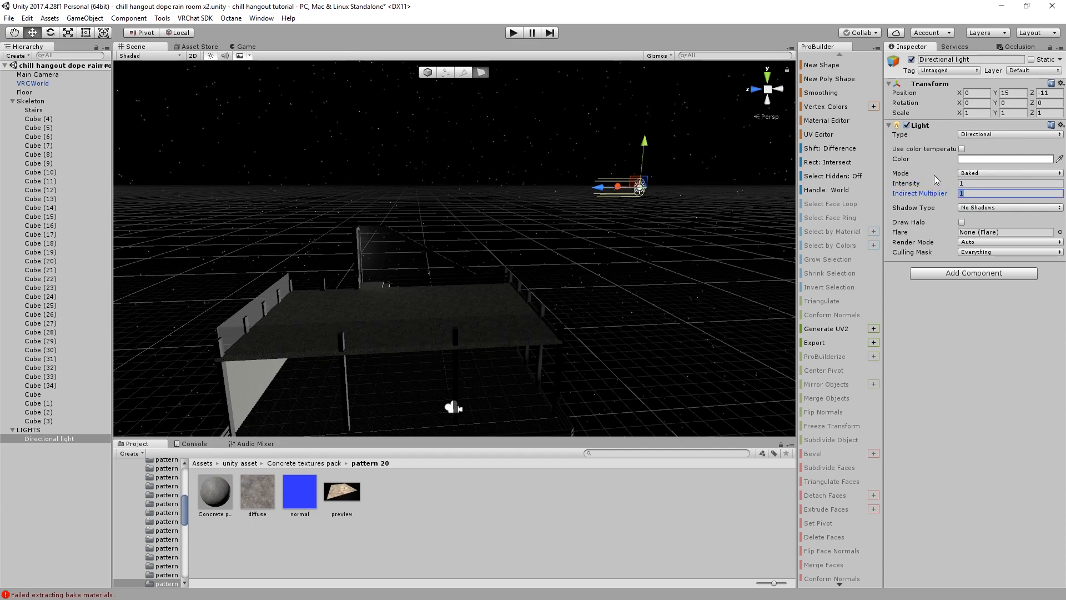
type("0")
left_click(998, 378)
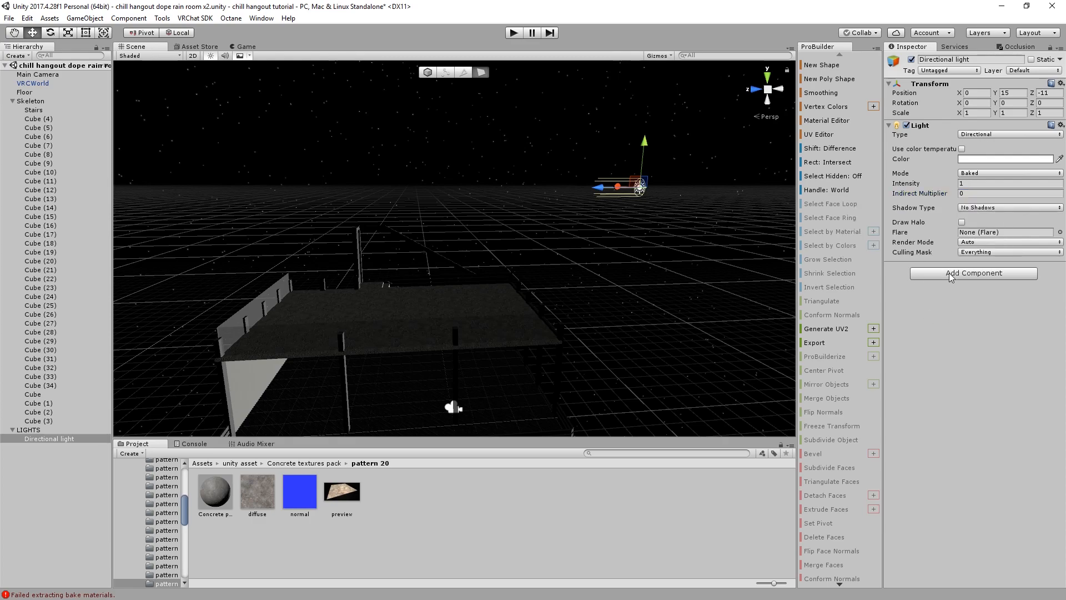
left_click(971, 183)
type(".1")
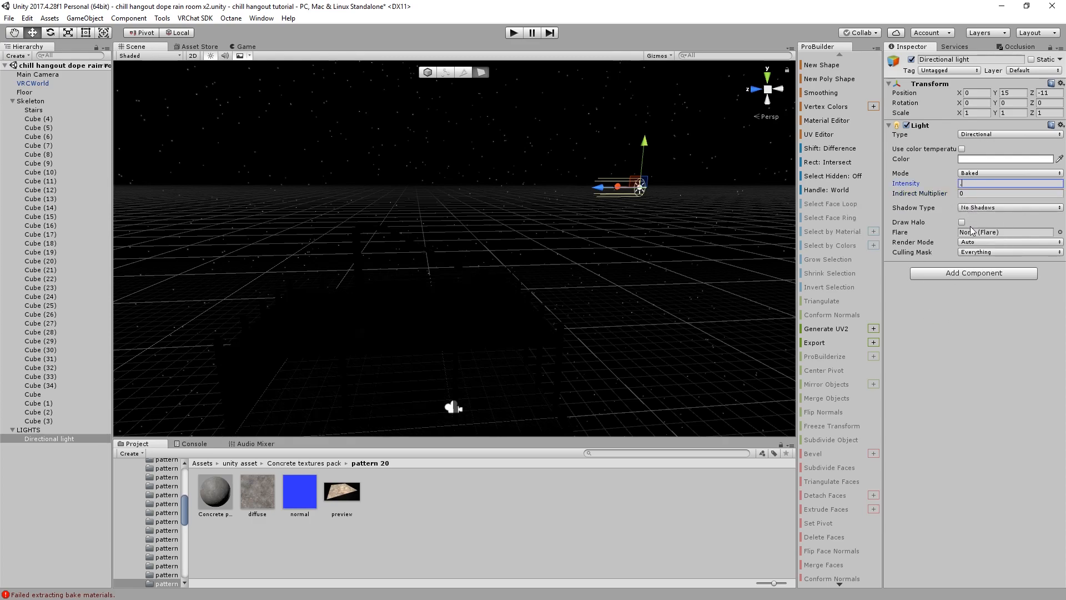
Rotate the directional light on two axes to angle it toward the building
left_click(488, 409)
right_click_drag(488, 408, 663, 136)
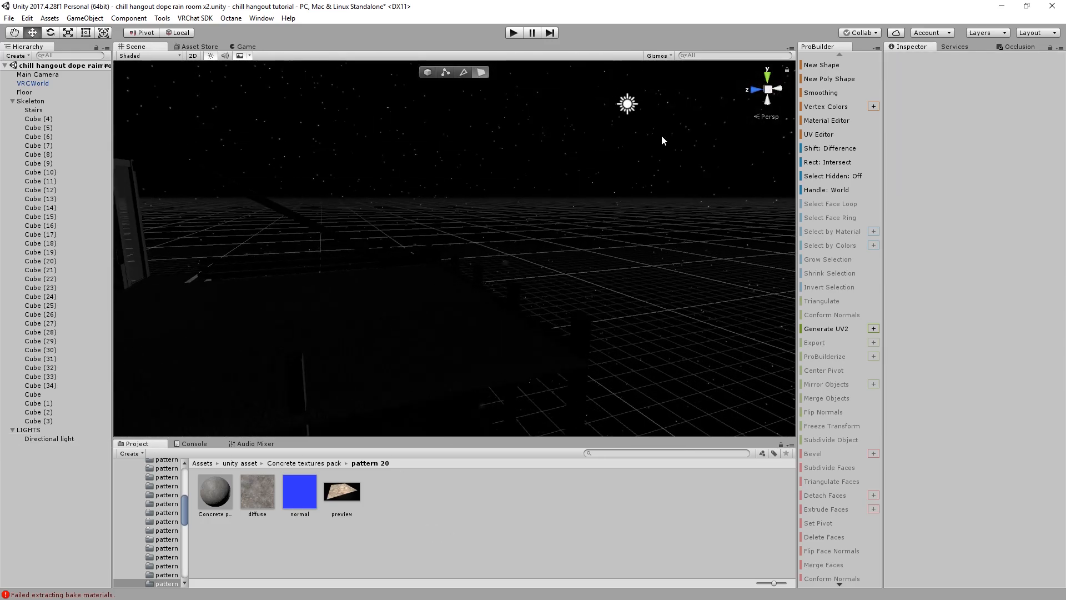
left_click(620, 111)
key("e")
left_click_drag(608, 112, 587, 127)
right_click_drag(588, 128, 590, 192)
left_click_drag(745, 127, 757, 97)
left_click(669, 192)
right_click_drag(589, 261, 490, 269)
scroll(483, 238, "up", 5)
middle_click_drag(483, 238, 474, 198)
right_click_drag(585, 220, 166, 344)
right_click(58, 430)
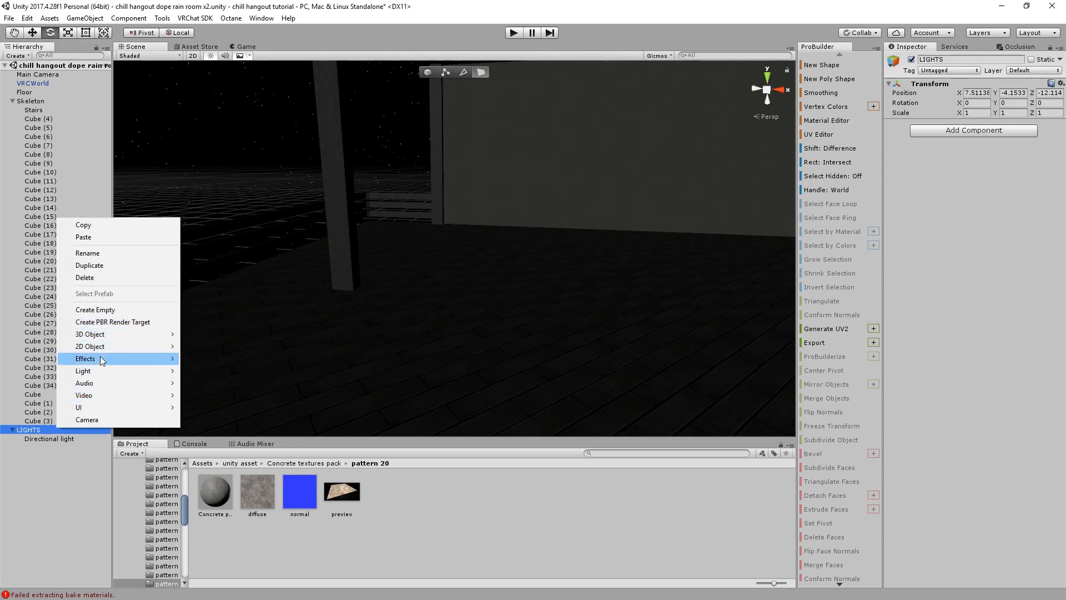
mouse_move(127, 333)
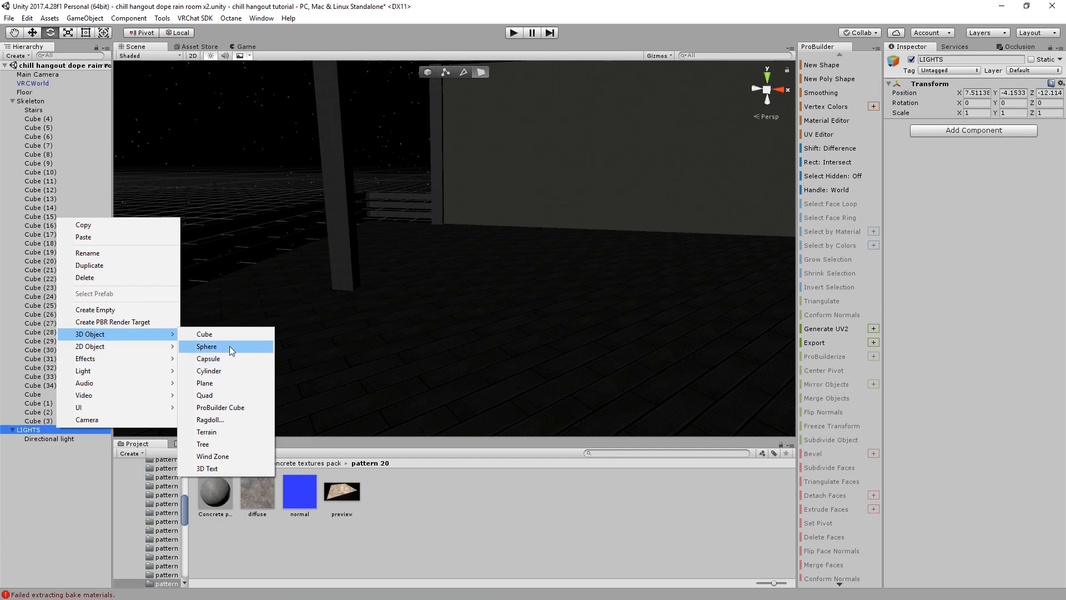
left_click(242, 369)
scroll(457, 325, "down", 4)
right_click_drag(456, 326, 478, 341)
scroll(477, 340, "down", 4)
right_click_drag(389, 355, 540, 395)
scroll(540, 396, "down", 2)
key("Delete")
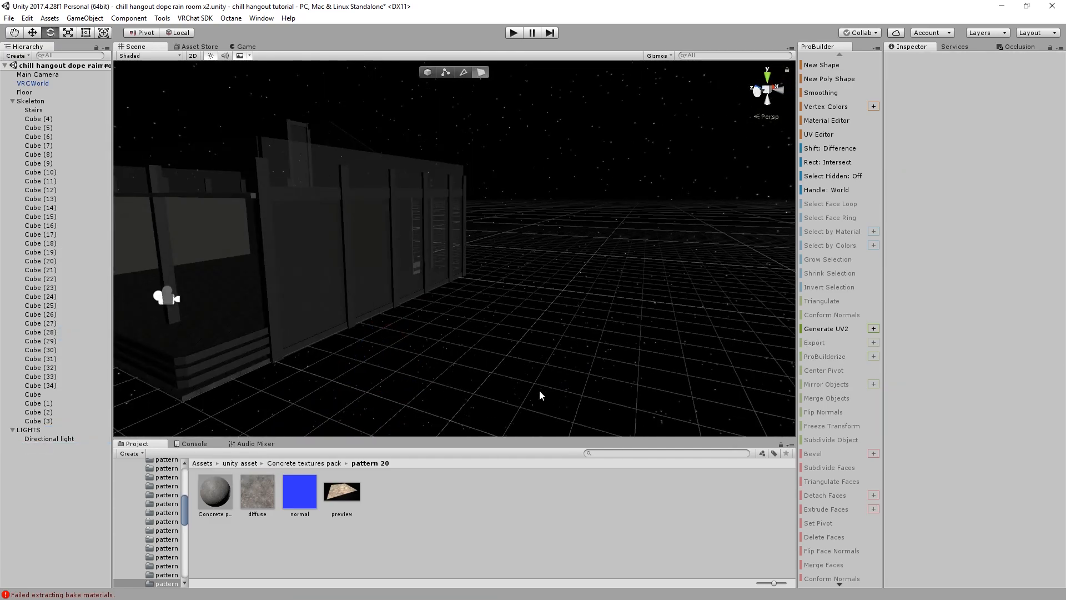
Start a new ProBuilder cylinder shape and move its preview into the room near the floor
left_click(823, 67)
left_click(197, 207)
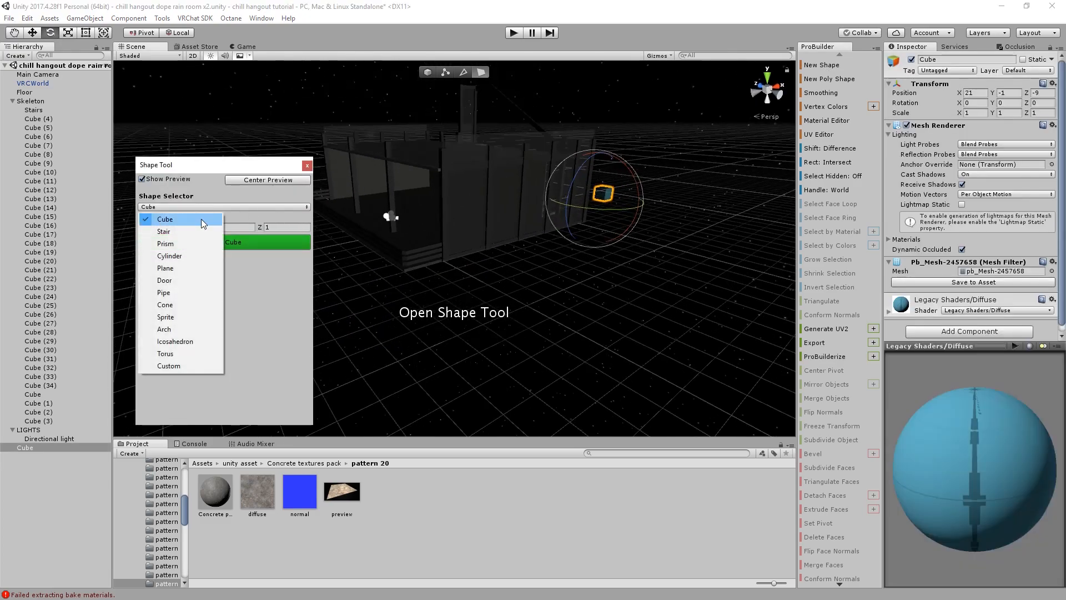
left_click(183, 256)
scroll(529, 213, "up", 4)
key("w")
left_click_drag(652, 185, 452, 262)
key("f")
Set the cylinder shape's radius to 0.05
left_click(236, 218)
type(".2")
key("BackSpace")
type("1")
right_click_drag(558, 218, 442, 198)
left_click(246, 218)
type(".05")
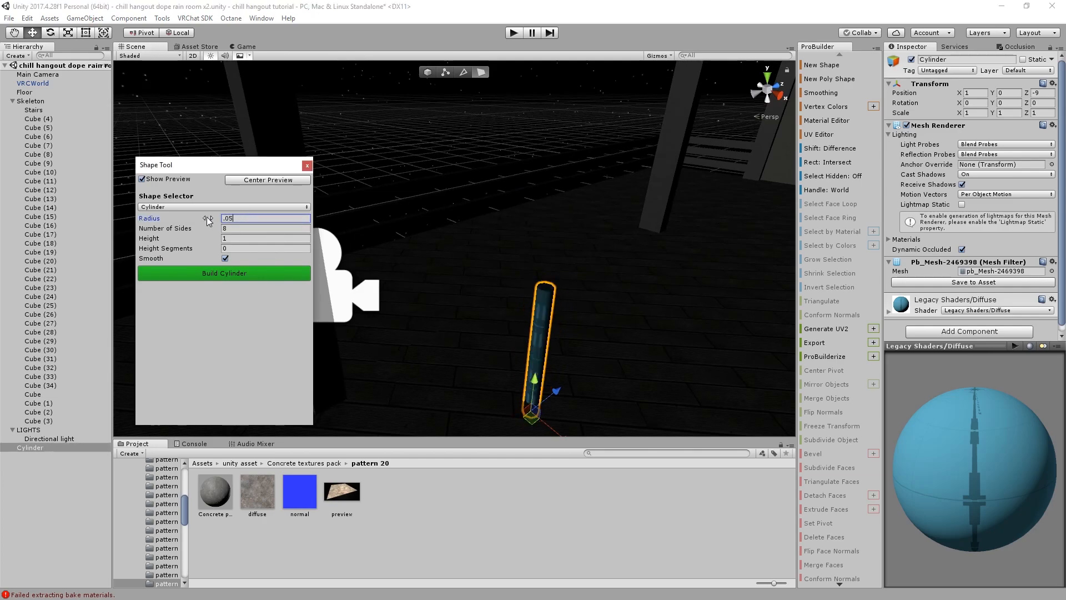
Give the cylinder 6 sides and a height of 0.1, build it and close the Shape Tool
left_click(239, 229)
type("1")
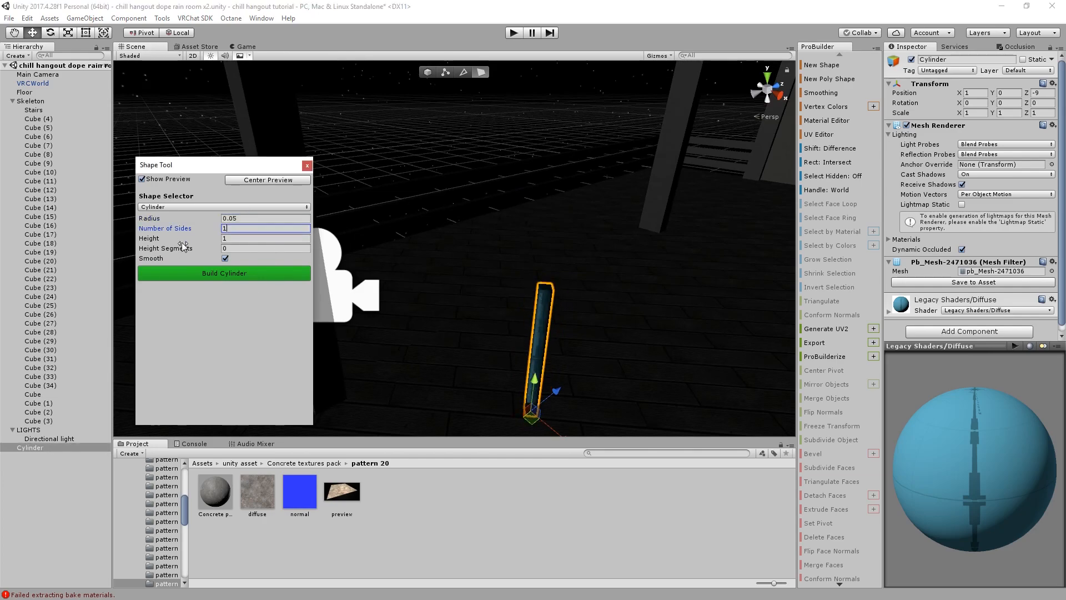
key("BackSpace")
type("6")
key("Tab")
type(".1")
left_click(254, 273)
left_click(306, 166)
Move the small cylinder in front of the pillar, at about X 0.675, Z -10.02
middle_click_drag(463, 344, 487, 288)
left_click_drag(497, 269, 462, 282)
left_click_drag(446, 336, 428, 327)
scroll(416, 304, "up", 2)
scroll(423, 287, "up", 6)
left_click_drag(425, 285, 333, 274, "alt")
middle_click_drag(333, 274, 472, 244)
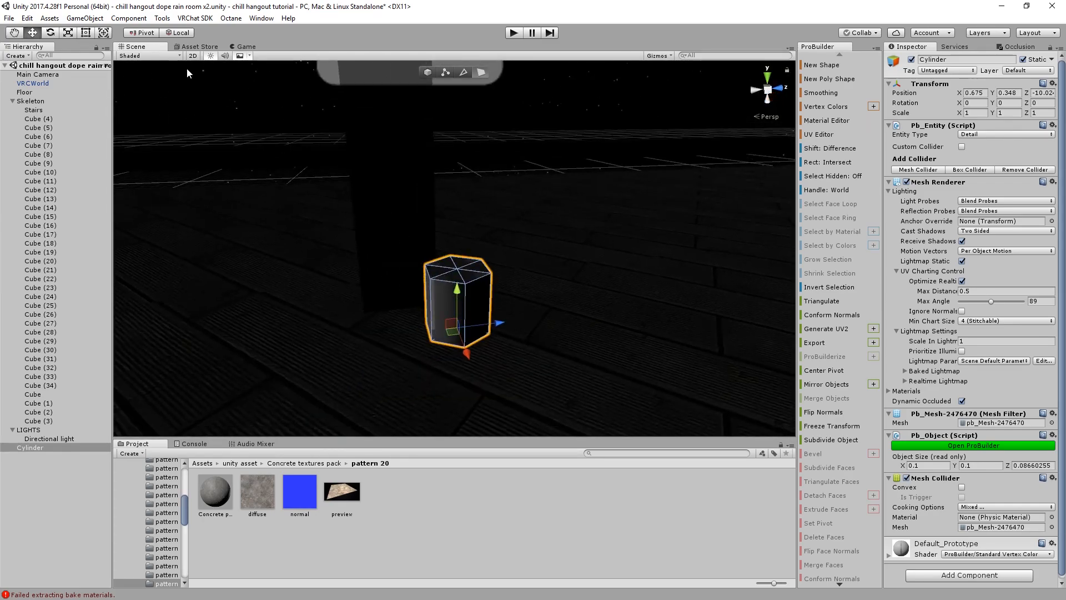
Turn off scene lighting in the viewport and rotate the cylinder to -90 degrees about Z so it lies horizontally
left_click(211, 58)
right_click_drag(255, 98, 241, 132)
key("e")
left_click_drag(496, 242, 518, 306, "ctrl")
key("w")
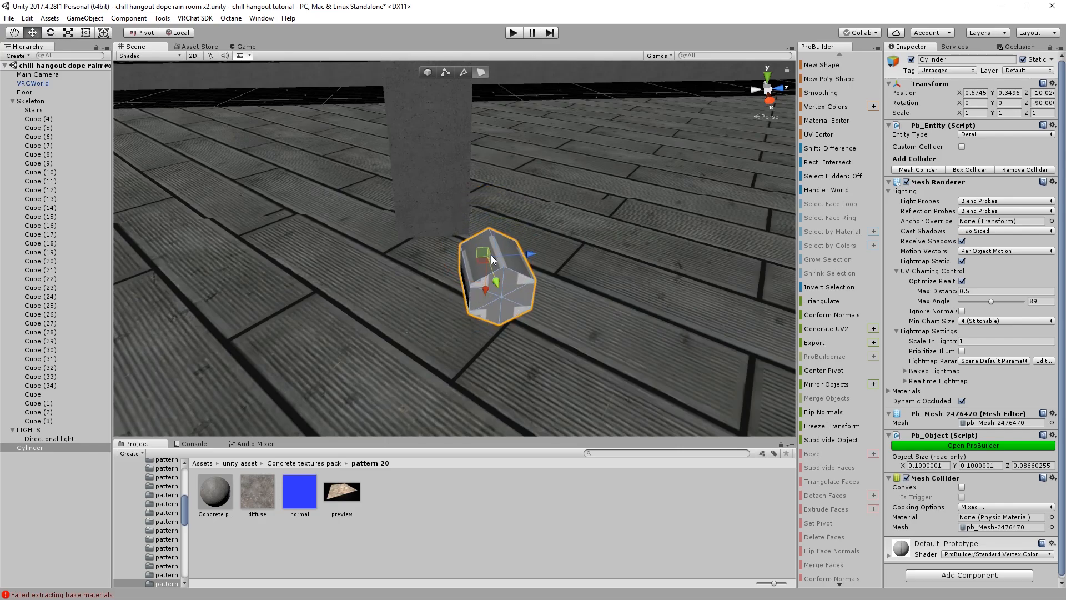
Raise the whole cylinder above the floor to about Y 0.4955
left_click(476, 248)
left_click(480, 284)
left_click(426, 74)
middle_click_drag(474, 181, 474, 145)
left_click_drag(486, 249, 494, 194)
scroll(491, 178, "down", 3)
mouse_move(484, 152)
right_mouse_down()
mouse_move(474, 131)
mouse_move(482, 135)
right_mouse_up()
middle_click_drag(482, 135, 486, 75)
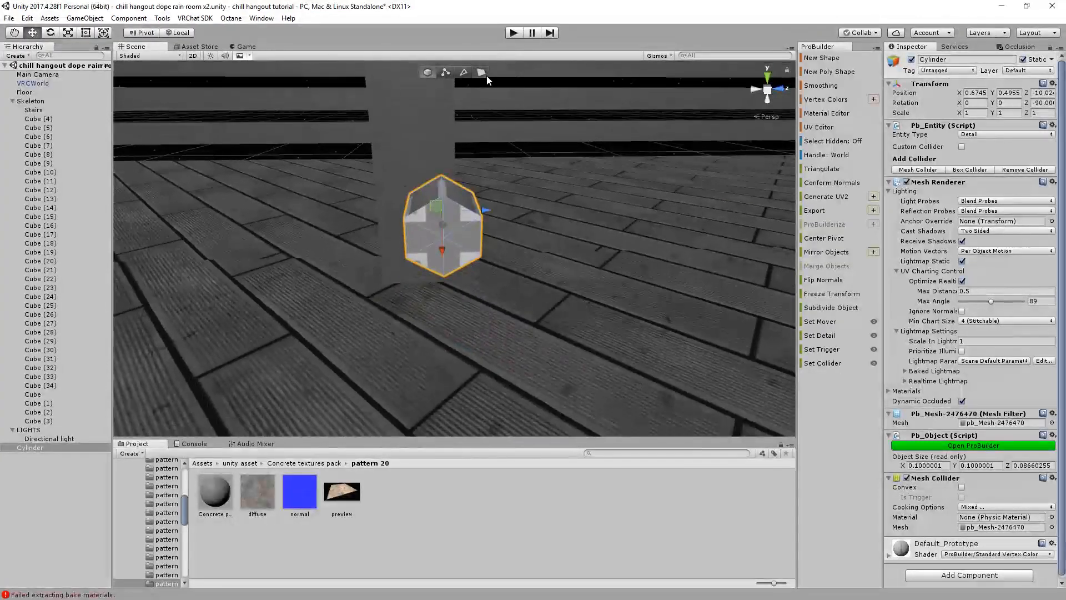
Select all the faces on the cylinder's front end and inset them to leave a narrow rim
left_click(481, 72)
left_click(438, 204)
left_click(451, 233, "shift")
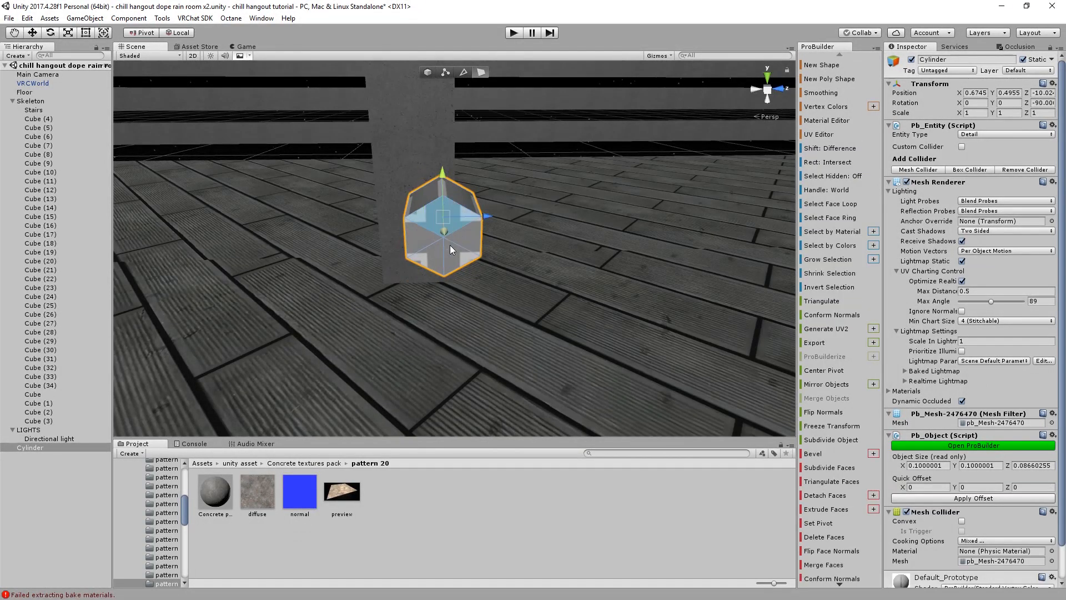
left_click(417, 244, "shift")
key("r")
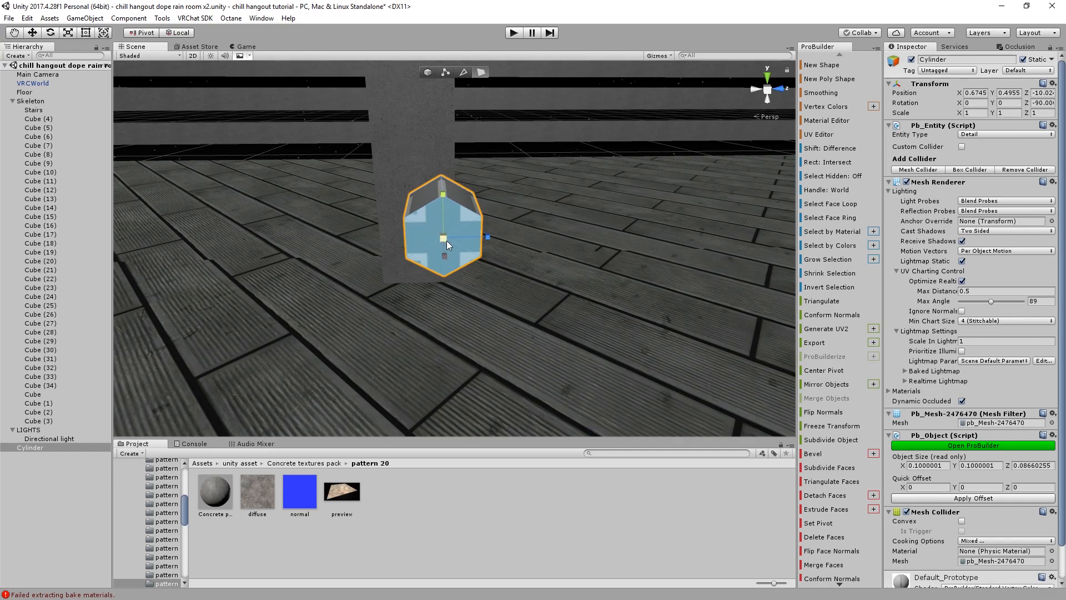
left_click_drag(445, 238, 528, 284, "shift")
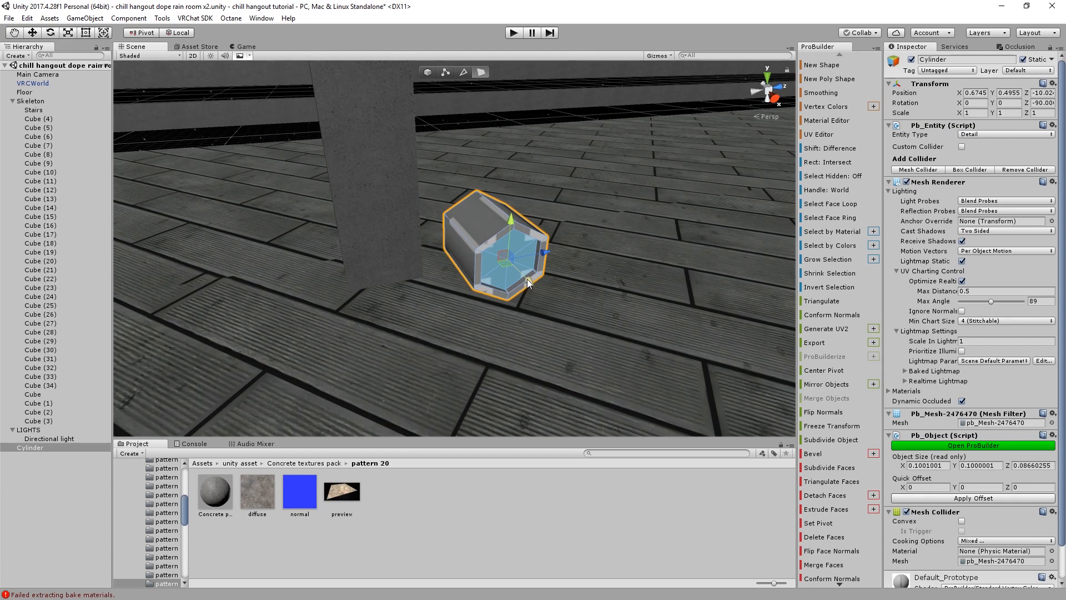
Extrude the inset front faces again and shrink them toward the centre to shape the lamp's bulb area
key("r")
left_click_drag(528, 279, 413, 223, "shift")
key("w")
key("r")
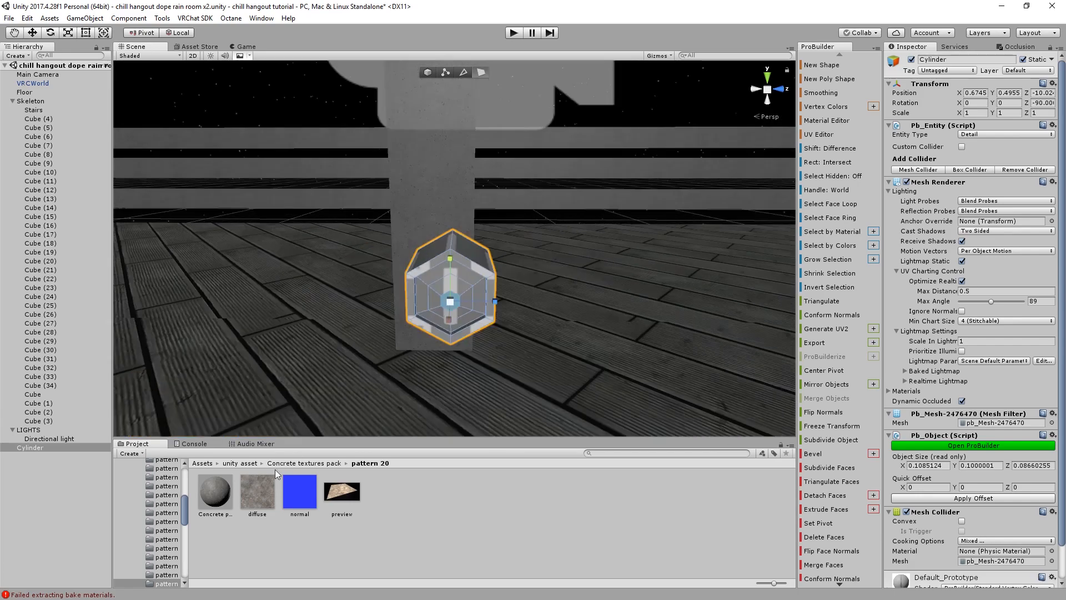
Apply the plain material from the Textures folder to the whole cylinder
left_click(205, 464)
double_click(298, 483)
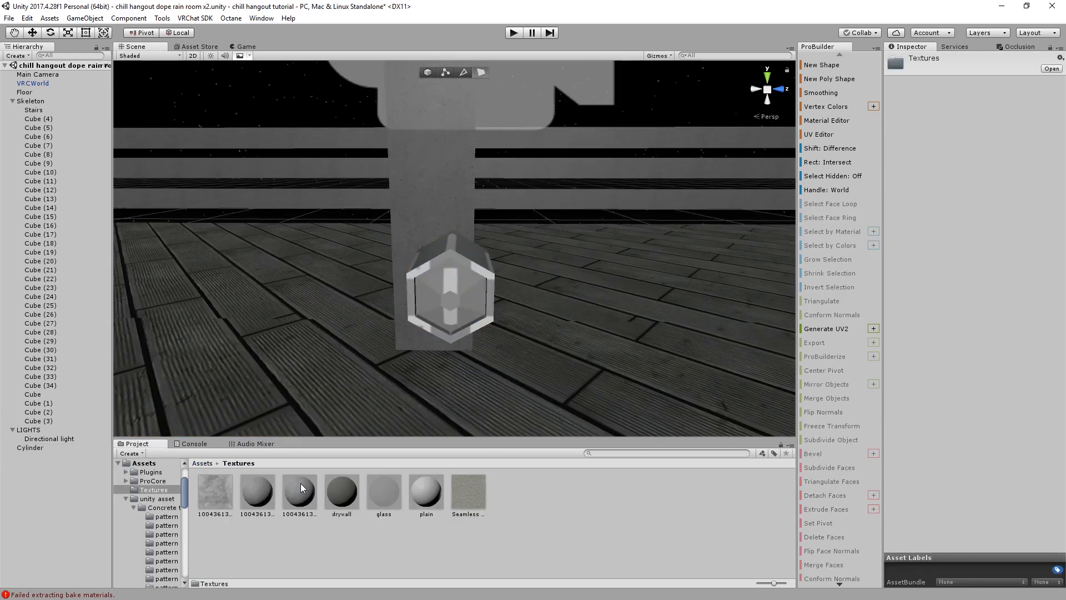
left_click_drag(422, 495, 456, 289)
left_click(428, 73)
left_click_drag(417, 499, 452, 302)
Examine the cylinder's front rim and inner faces up close from several angles
right_click_drag(454, 300, 511, 282)
key("a")
middle_click_drag(511, 283, 426, 231)
scroll(472, 253, "up", 5)
scroll(472, 253, "down", 8)
left_click(481, 72)
right_click_drag(482, 89, 456, 116)
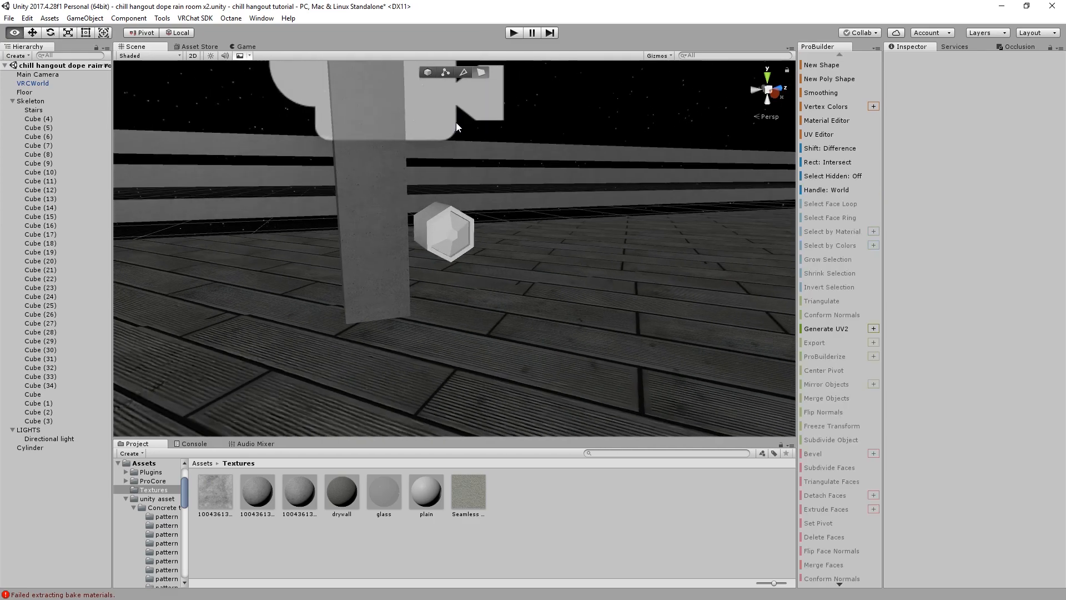
scroll(458, 139, "up", 3)
left_click(448, 203)
scroll(443, 190, "up", 6)
scroll(443, 178, "down", 6)
scroll(446, 178, "up", 6)
scroll(446, 178, "down", 7)
right_click_drag(451, 179, 491, 223)
left_click(485, 220)
left_click(471, 227, "shift")
middle_click_drag(491, 224, 655, 307)
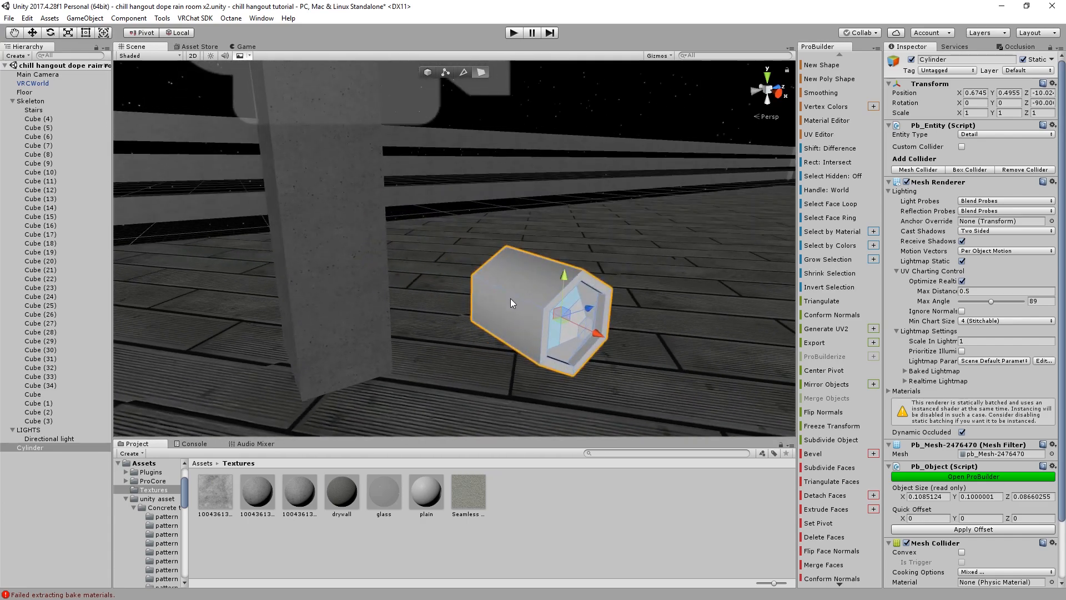
Select the rim faces around the cylinder's front without the floor and open the Smoothing Groups Editor
left_click(547, 320)
middle_click_drag(539, 300, 357, 245)
left_click(358, 245, "shift")
left_click(406, 315, "shift")
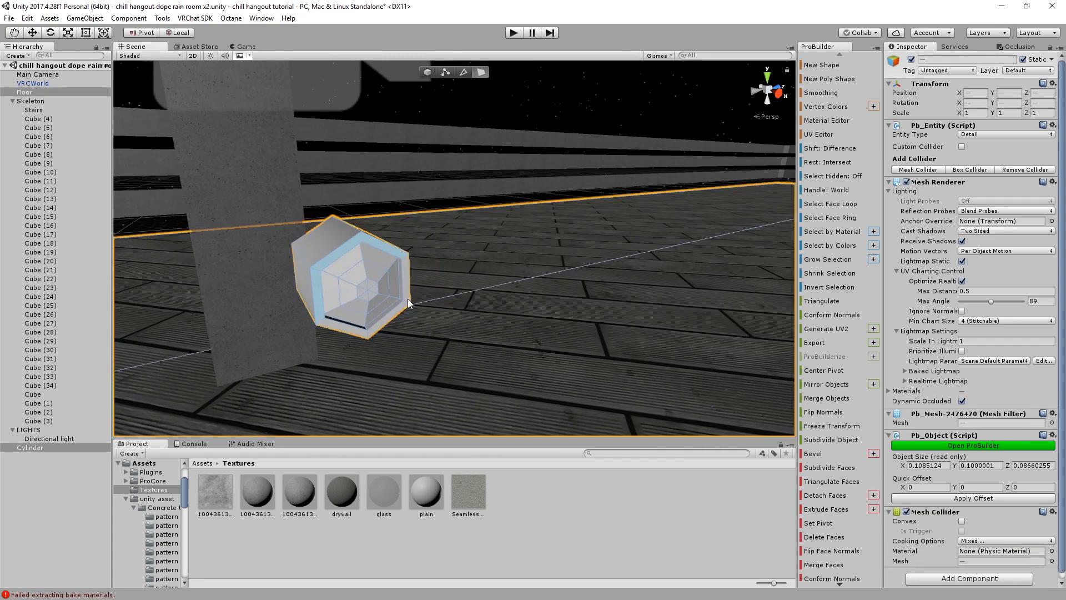
key("ctrl+z")
left_click(400, 312, "shift")
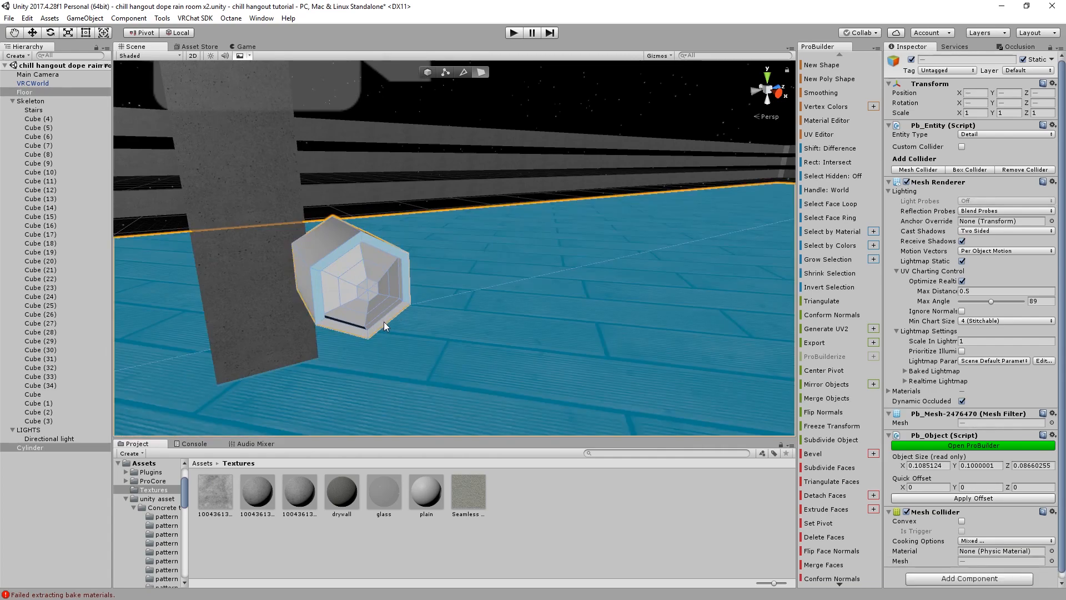
key("ctrl+z")
left_click(388, 319, "shift")
left_click(352, 330, "shift")
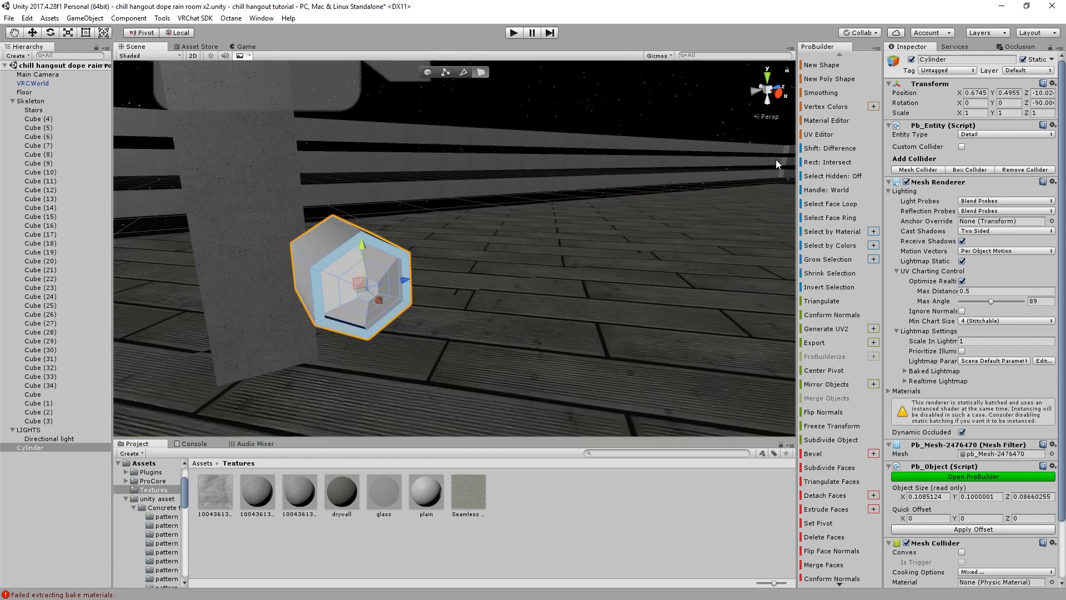
left_click(830, 94)
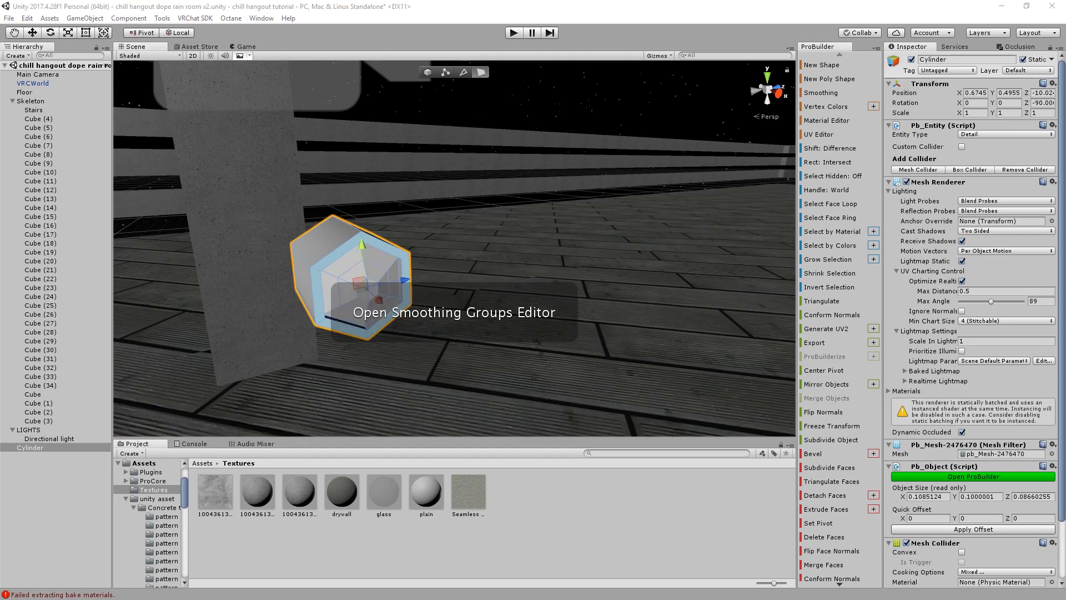
scroll(343, 291, "up", 5)
key("f")
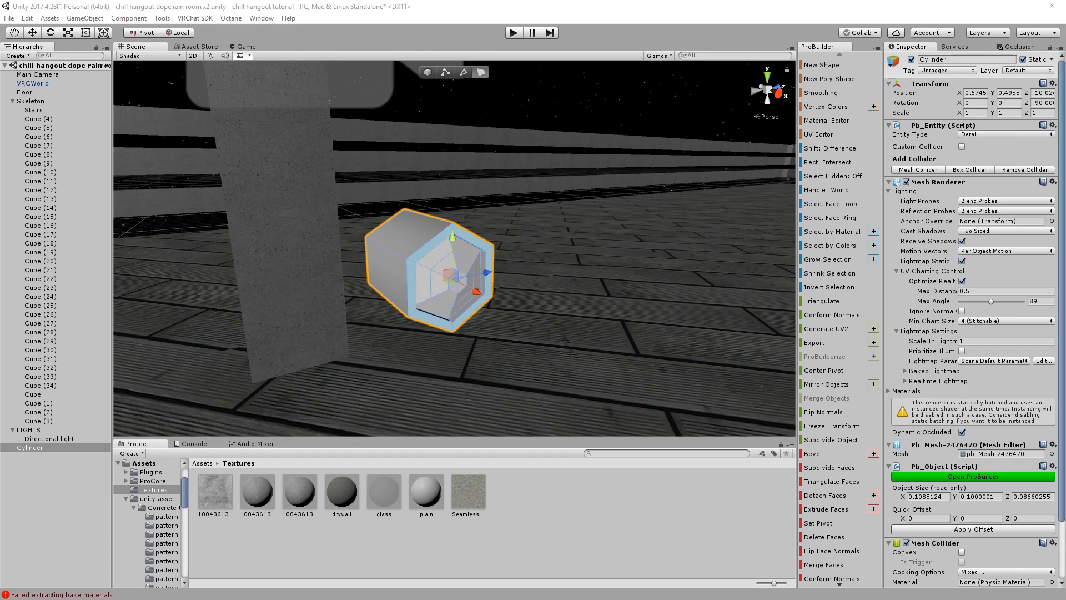
left_click(524, 517)
Select all the recessed bulb faces inside the cylinder's front rim
scroll(406, 280, "up", 3)
scroll(398, 281, "down", 3)
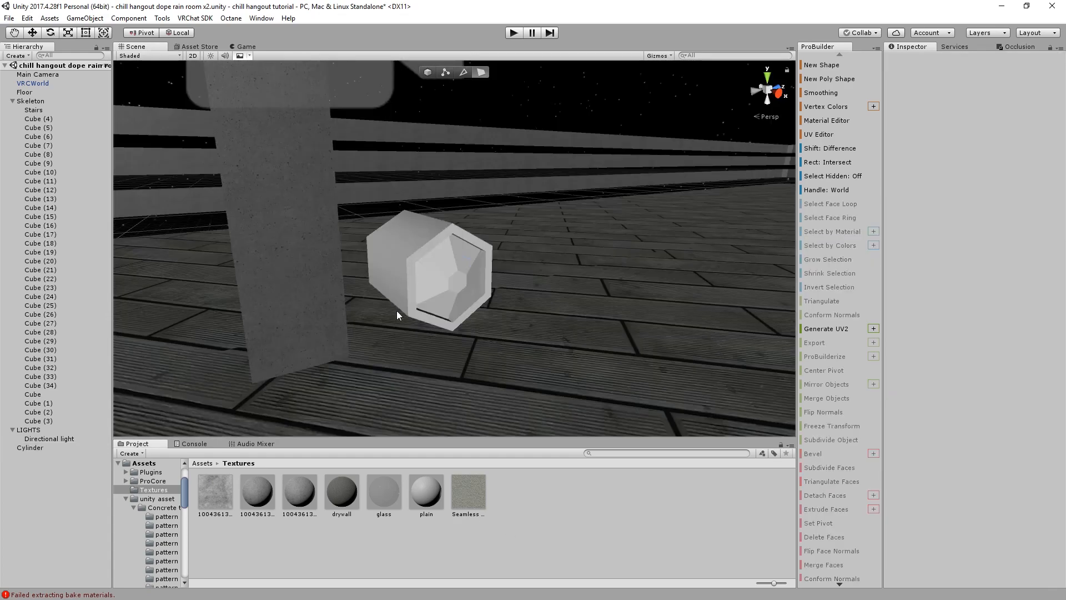
left_click(374, 294)
left_click(421, 290)
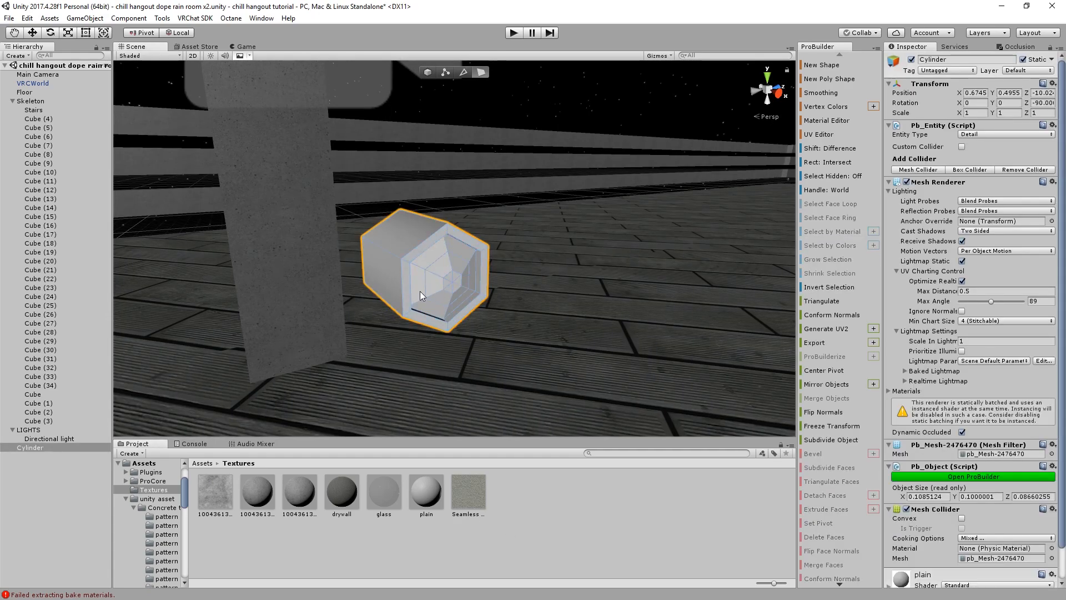
left_click(449, 311, "shift")
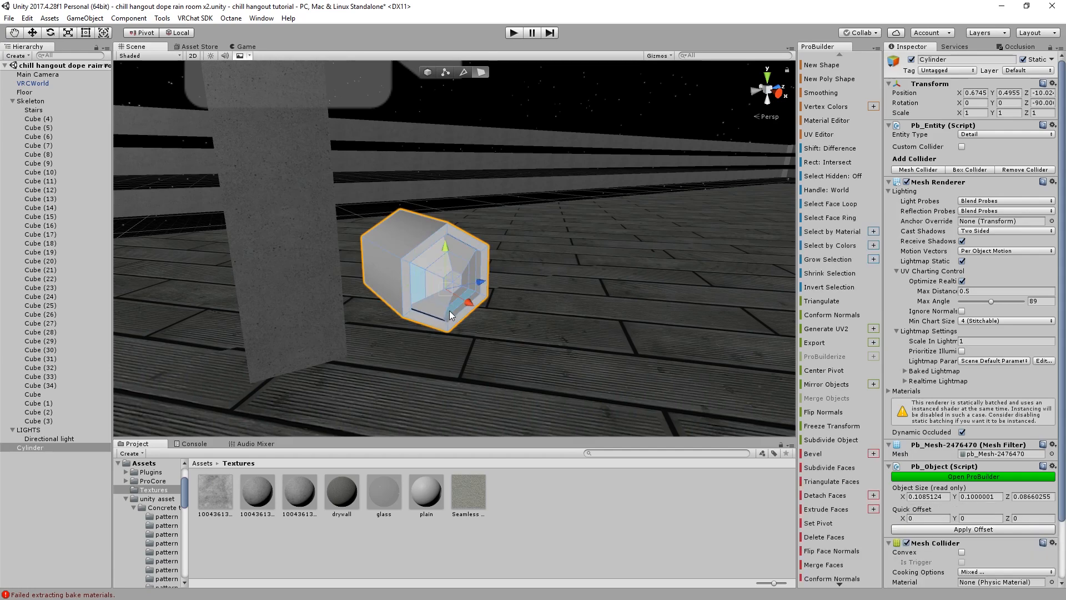
left_click(432, 300, "shift")
left_click(433, 266, "shift")
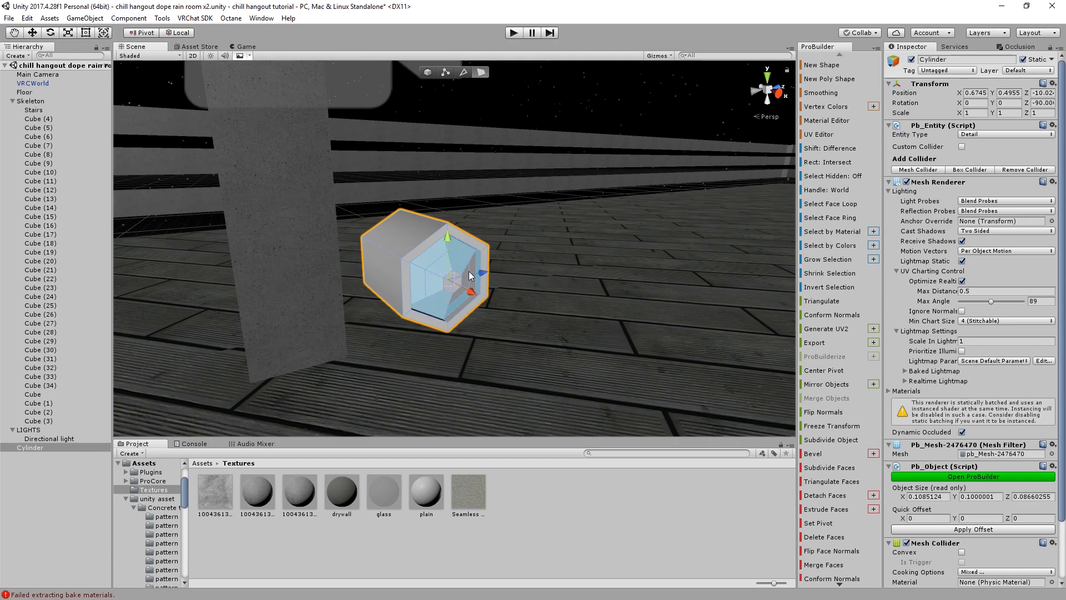
scroll(468, 267, "up", 1)
scroll(468, 267, "down", 1)
scroll(495, 279, "up", 1)
scroll(491, 278, "down", 2)
left_click_drag(490, 278, 366, 268, "alt")
scroll(422, 268, "up", 2)
scroll(423, 268, "down", 1)
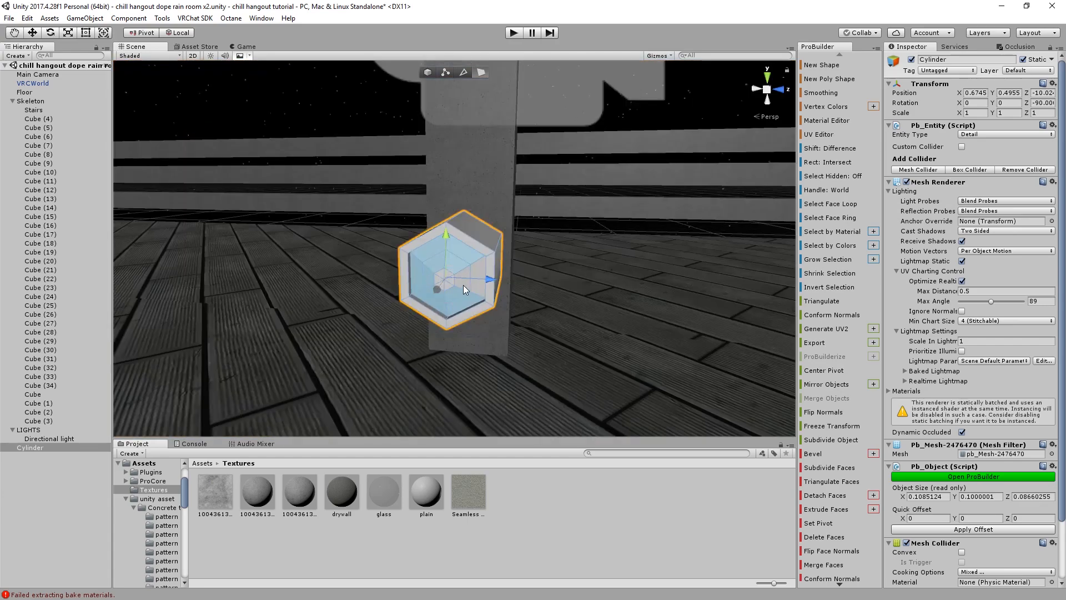
scroll(436, 275, "up", 1)
scroll(437, 276, "down", 1)
left_click_drag(438, 276, 451, 286, "alt")
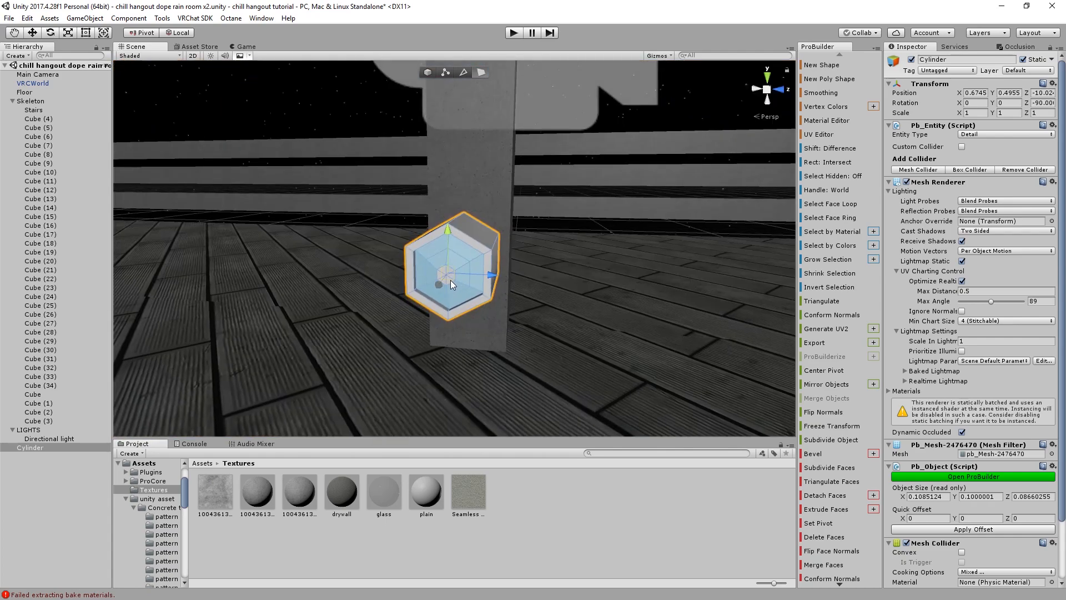
left_click_drag(438, 272, 328, 268, "shift")
scroll(438, 272, "up", 5)
middle_click_drag(328, 269, 219, 157)
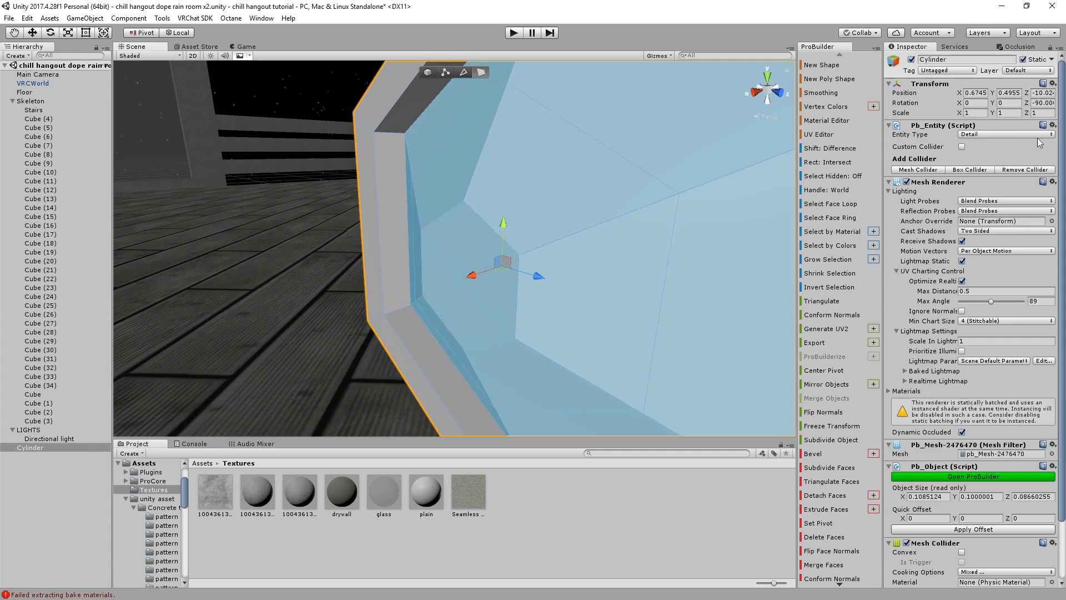
Assign the selected bulb faces to smoothing group 3 and check the shading from several distances
left_click(805, 93)
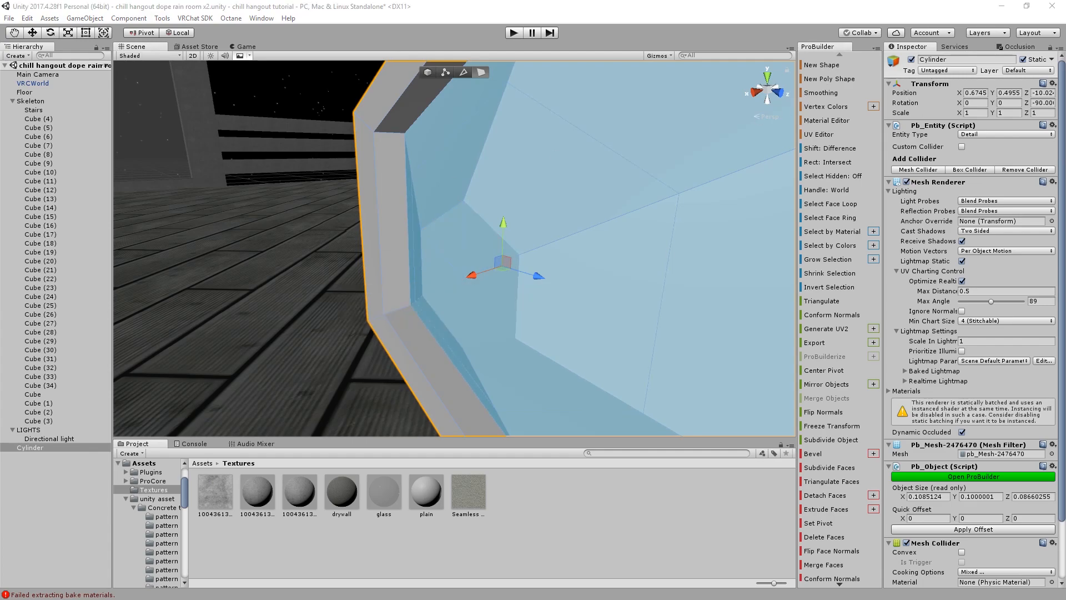
left_click(289, 201)
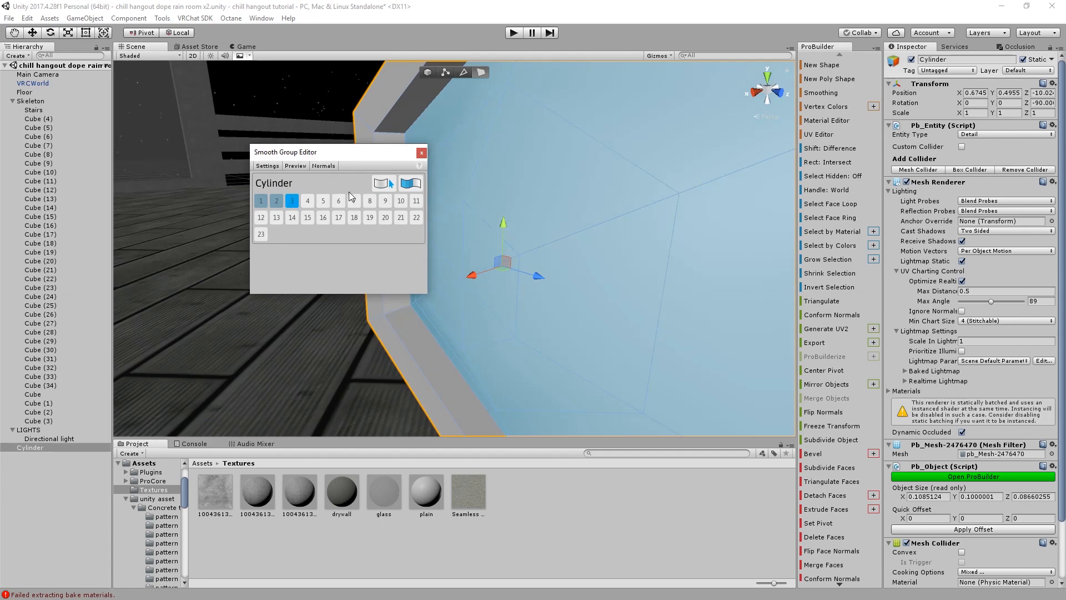
left_click(420, 153)
left_click(584, 514)
scroll(525, 341, "down", 10)
scroll(517, 339, "up", 10)
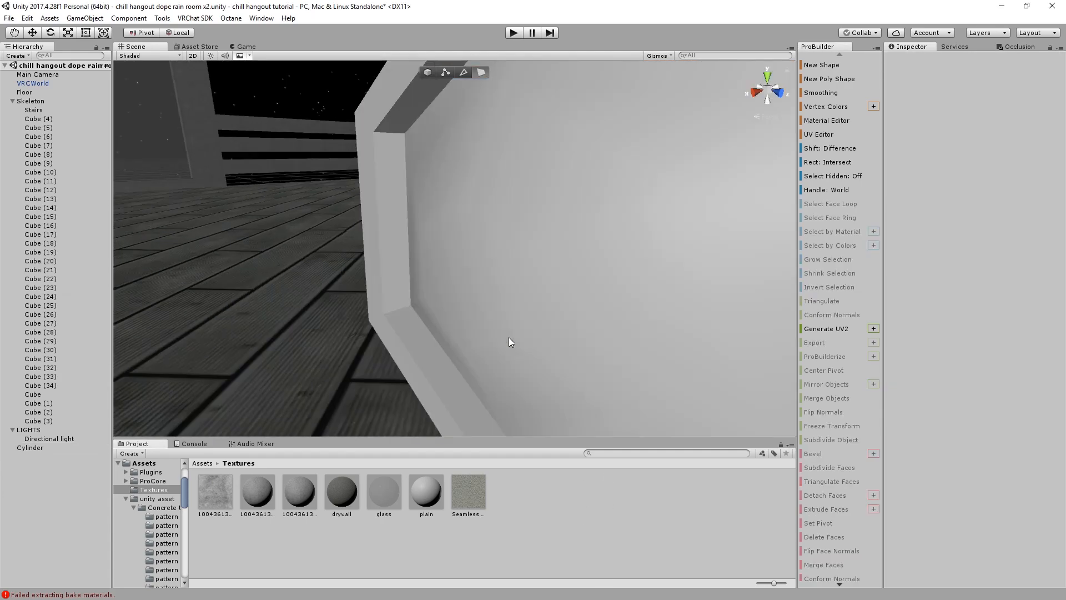
scroll(508, 337, "down", 8)
right_click_drag(509, 338, 577, 322)
middle_click_drag(576, 321, 665, 318)
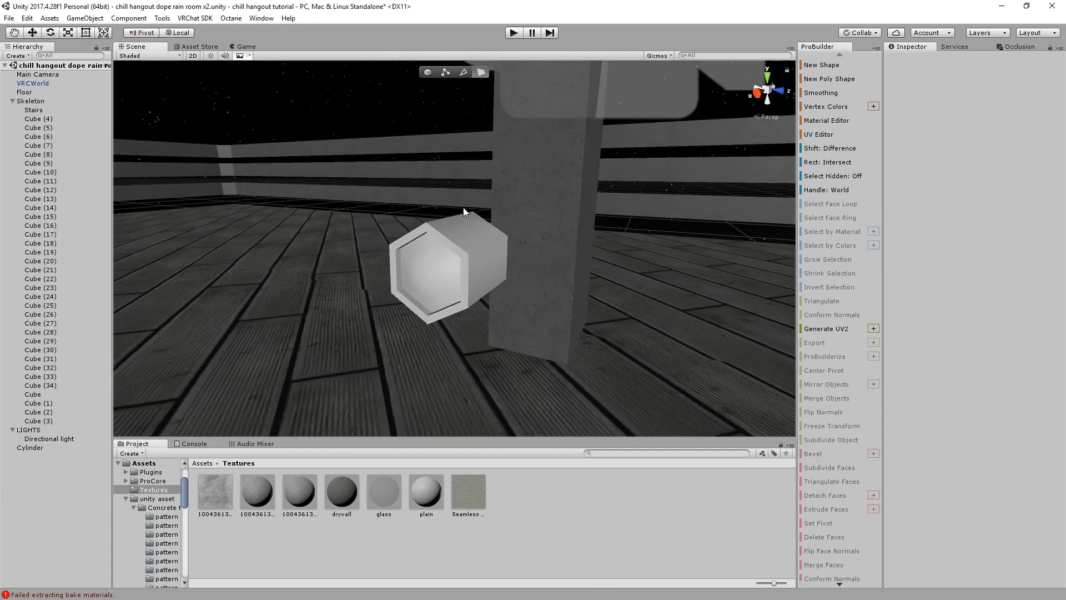
Create a new material named light in the Textures folder
left_click(439, 256)
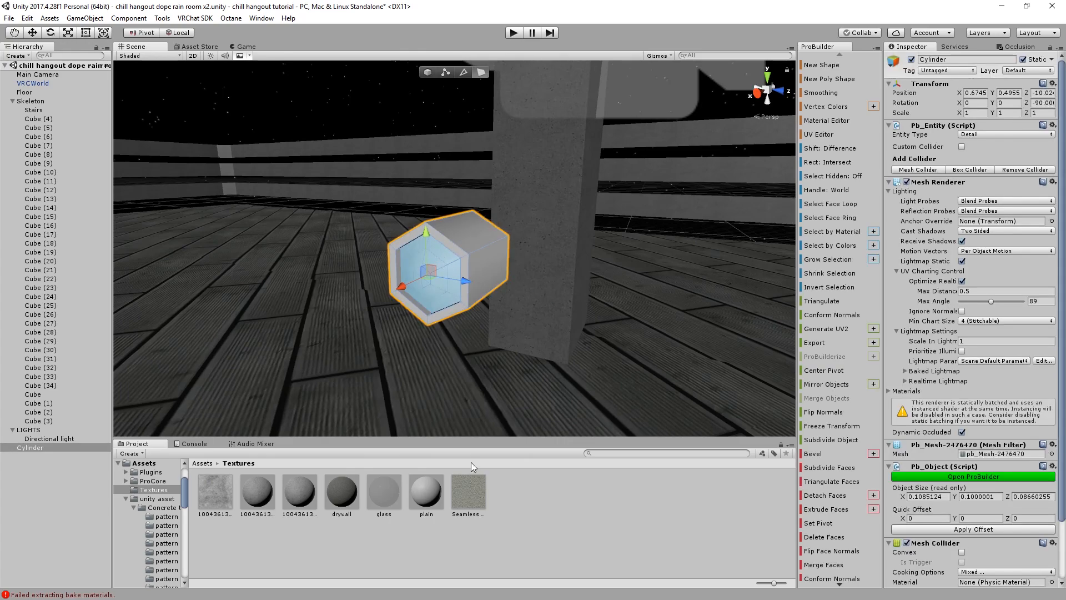
right_click(506, 500)
left_click(585, 275)
right_click(551, 484)
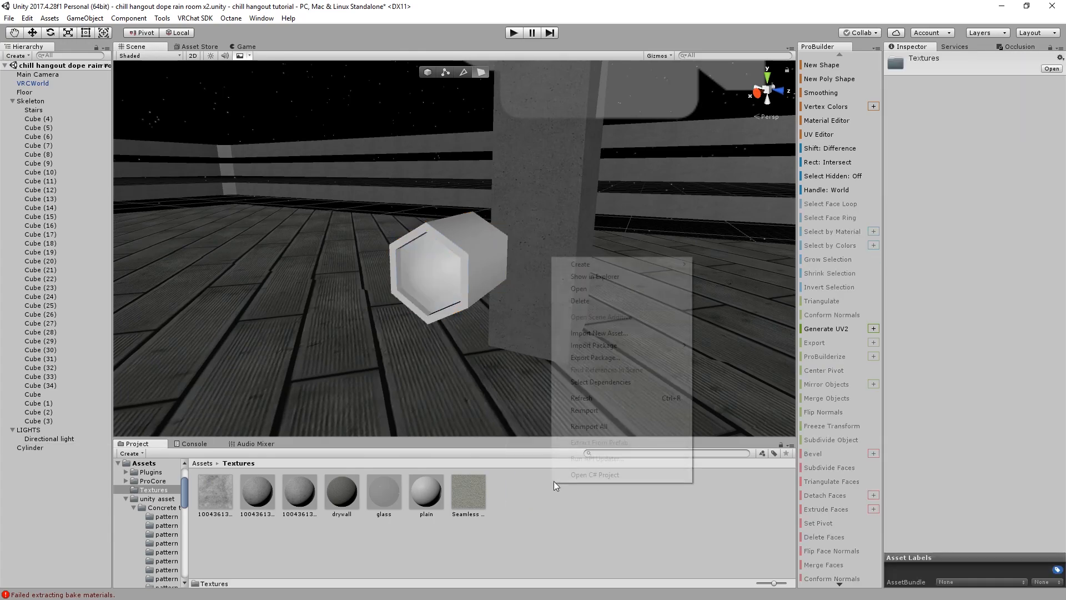
mouse_move(660, 262)
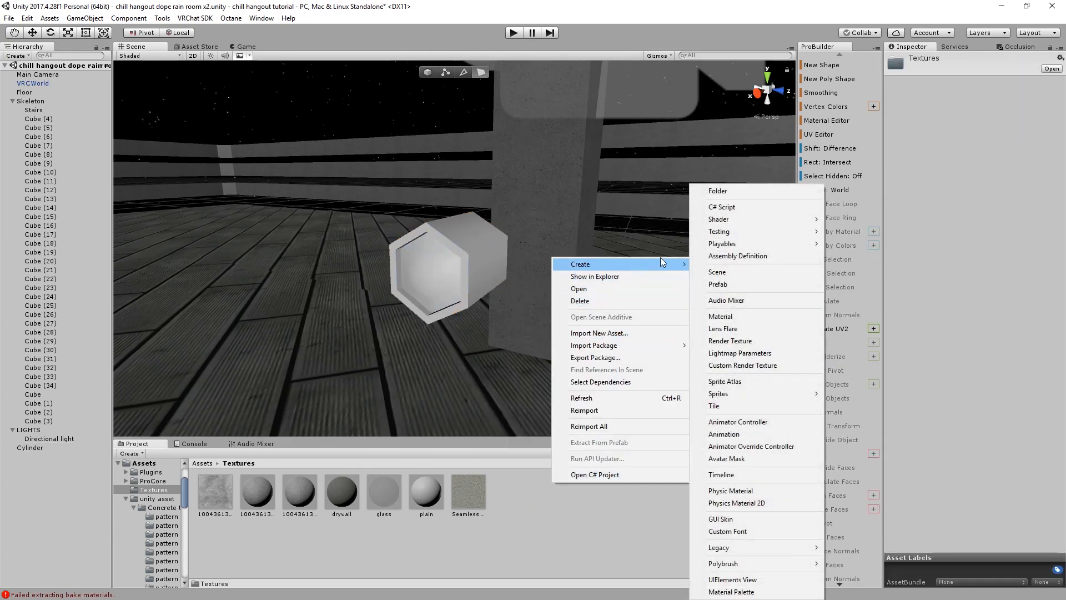
left_click(738, 316)
type("light")
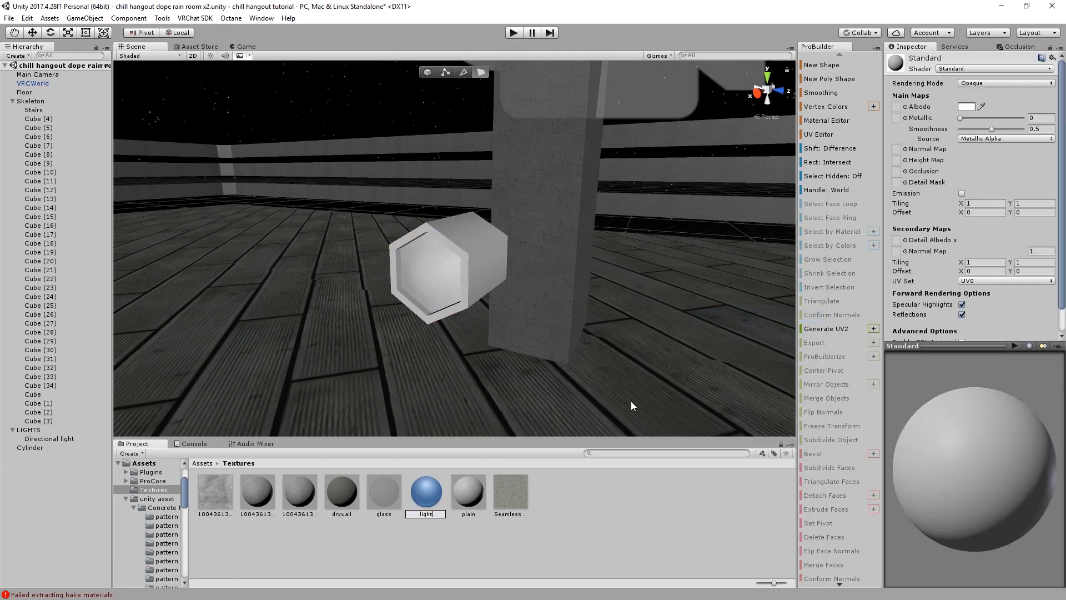
key("Return")
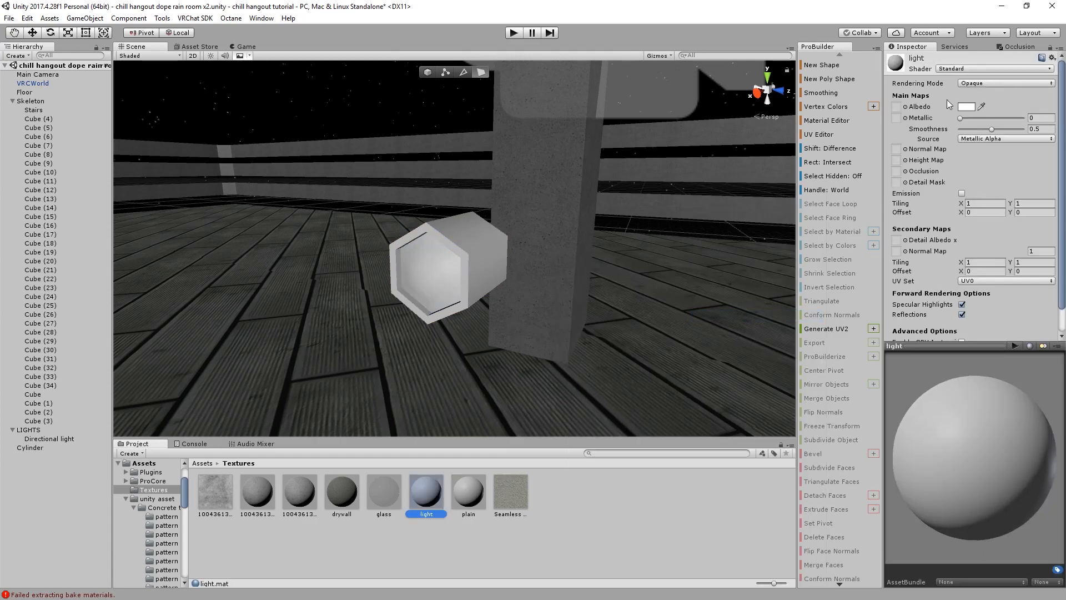
Set the light material's albedo colour to a pale yellow
left_click(966, 106)
left_click(784, 233)
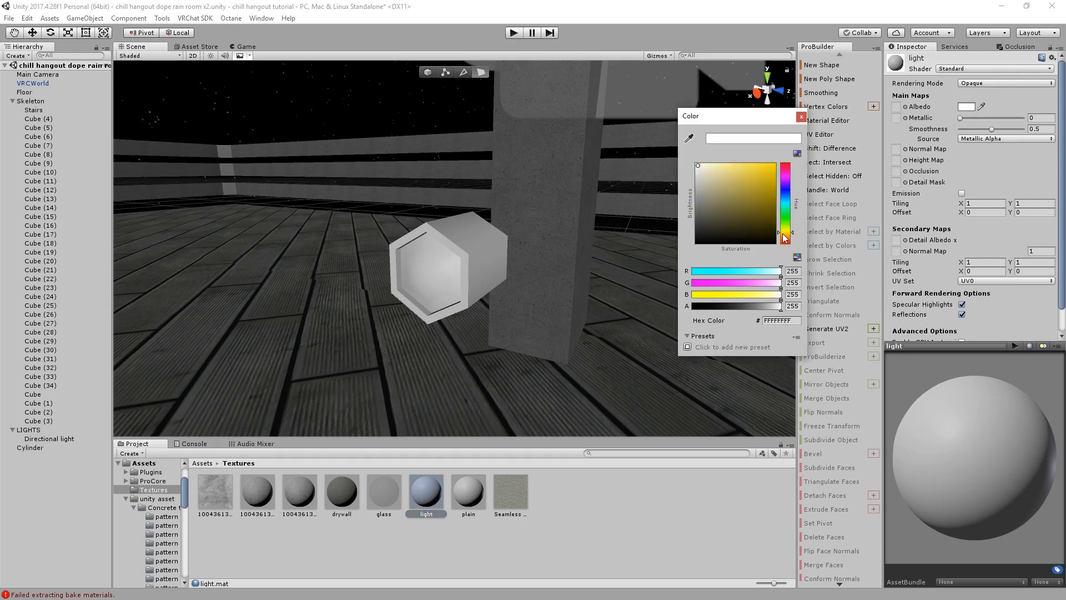
left_click(768, 165)
left_click_drag(775, 191, 718, 175)
left_click(801, 116)
Enable emission on the light material with Baked global illumination and the pale yellow colour FFF4BA
left_click(961, 193)
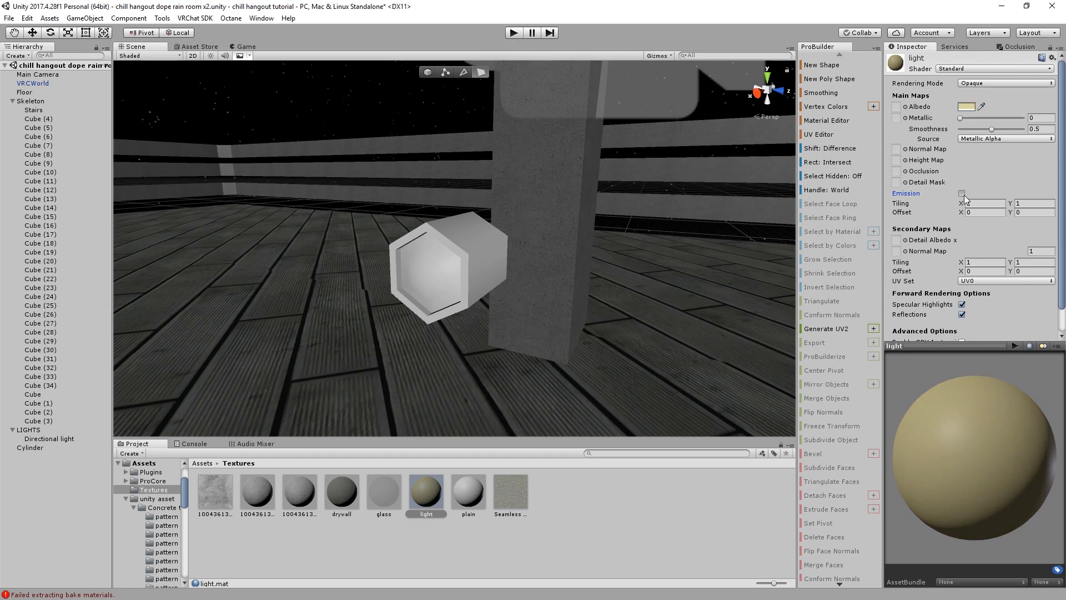
left_click(966, 203)
left_click(986, 214)
left_click(970, 234)
left_click(967, 203)
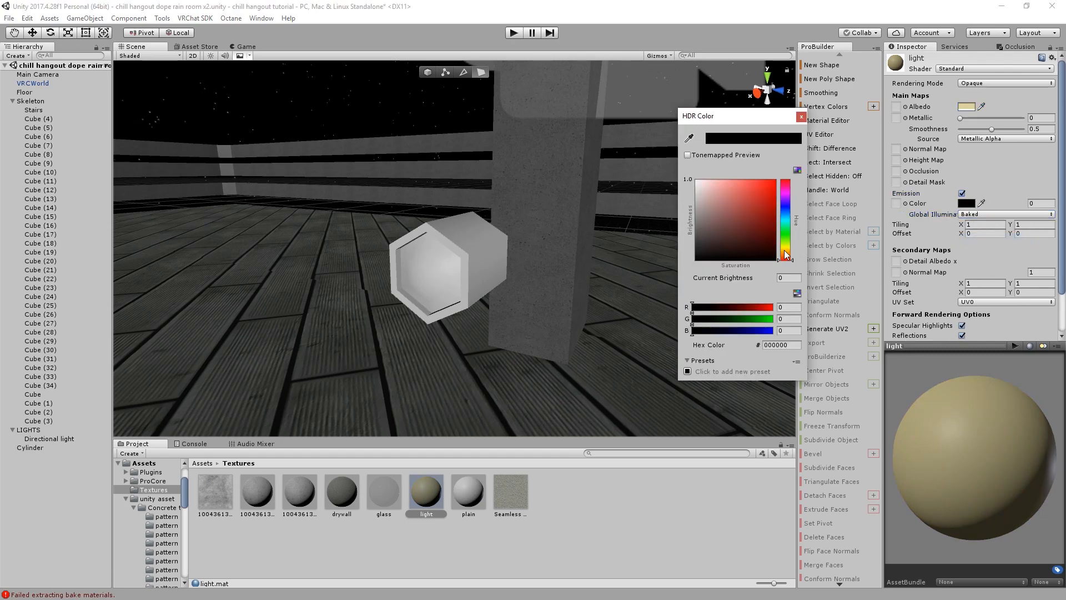
left_click(784, 249)
left_click_drag(701, 223, 724, 172)
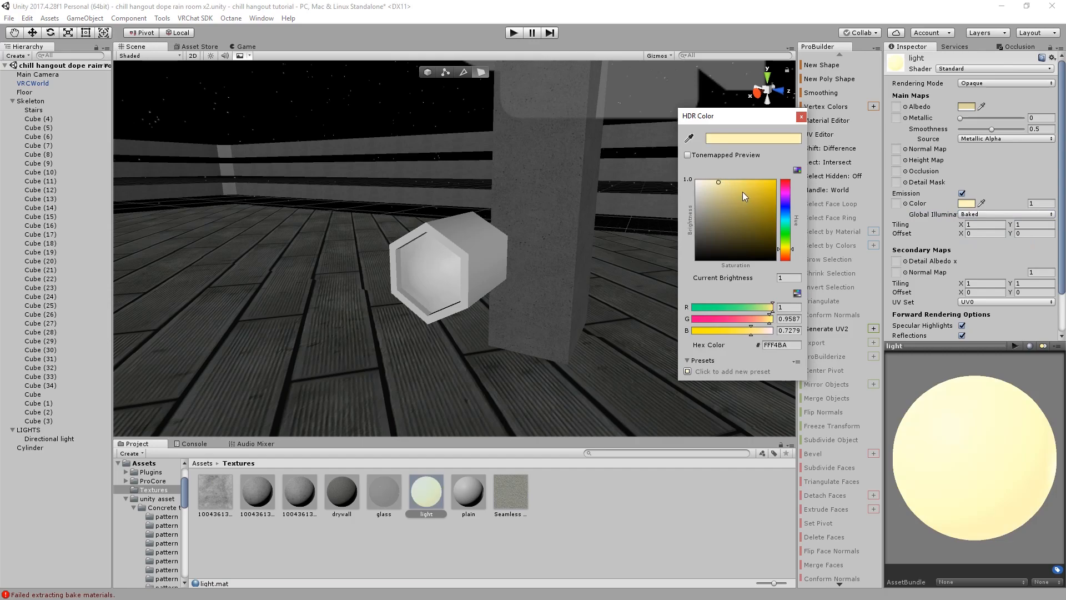
left_click(800, 117)
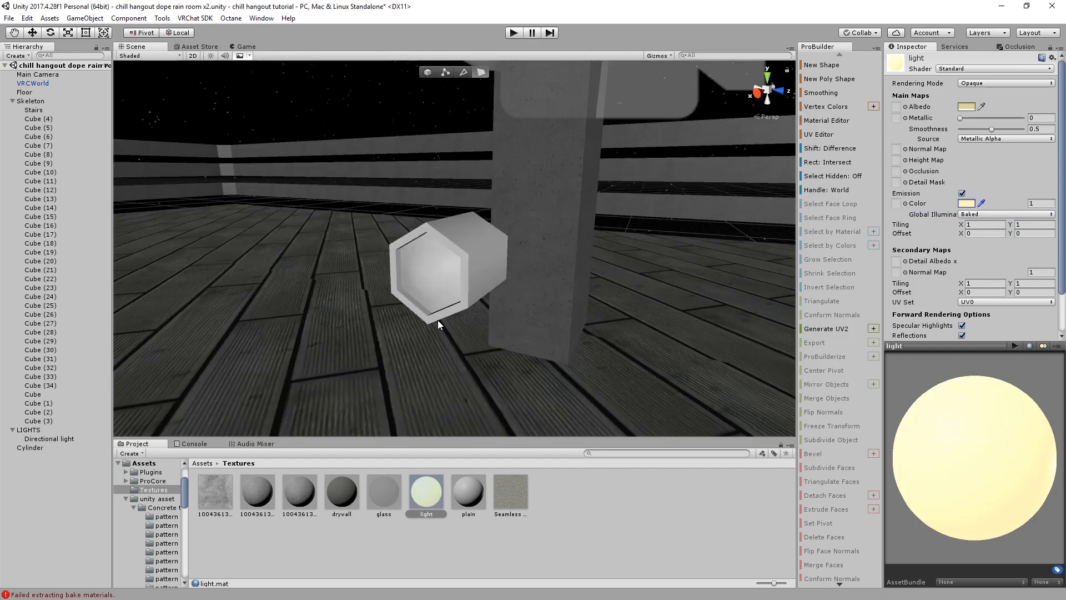
Apply the light material to the cylinder's bulb faces
left_click(437, 306)
key("ctrl+z")
left_click(445, 296)
left_click_drag(429, 489, 445, 250)
left_click(567, 509)
scroll(472, 313, "down", 5)
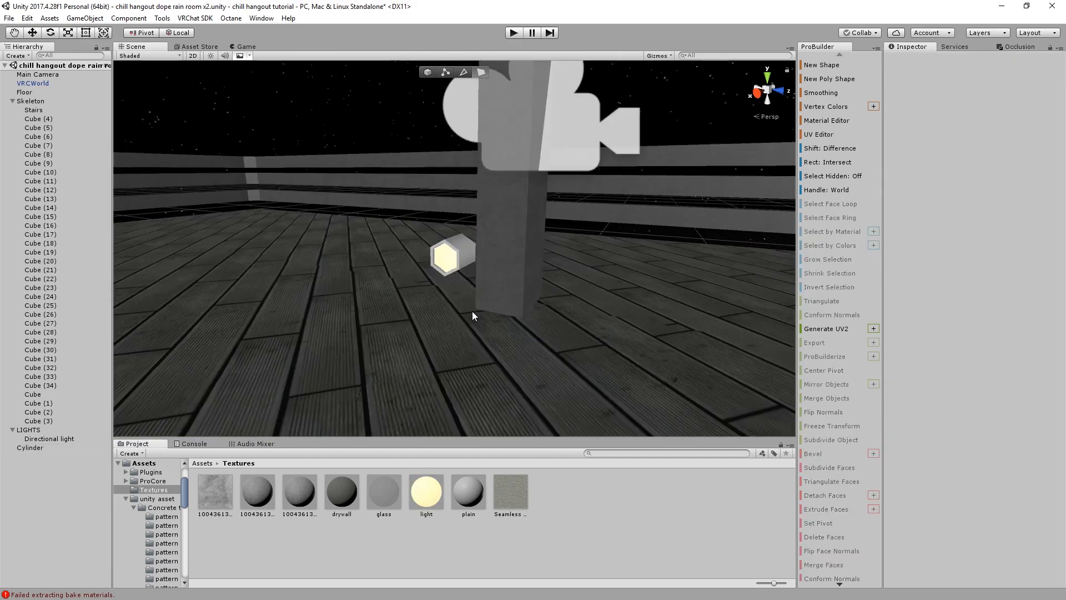
Switch to whole-object editing and move the lamp cylinder up against the pillar
left_click(429, 73)
right_click_drag(375, 97, 405, 154)
left_click(394, 149)
middle_click_drag(394, 149, 417, 235)
left_click_drag(417, 235, 441, 179)
left_click_drag(511, 157, 499, 156)
right_click_drag(498, 157, 627, 192)
middle_click_drag(628, 191, 791, 258)
scroll(479, 179, "down", 7)
right_click_drag(478, 178, 469, 208)
scroll(469, 208, "down", 4)
middle_click_drag(472, 214, 420, 183)
Duplicate the lamp and move the copy along the row to the middle pillar
key("ctrl+d")
left_click_drag(473, 223, 727, 254, "ctrl")
middle_click_drag(728, 255, 473, 236)
right_click_drag(473, 236, 514, 252)
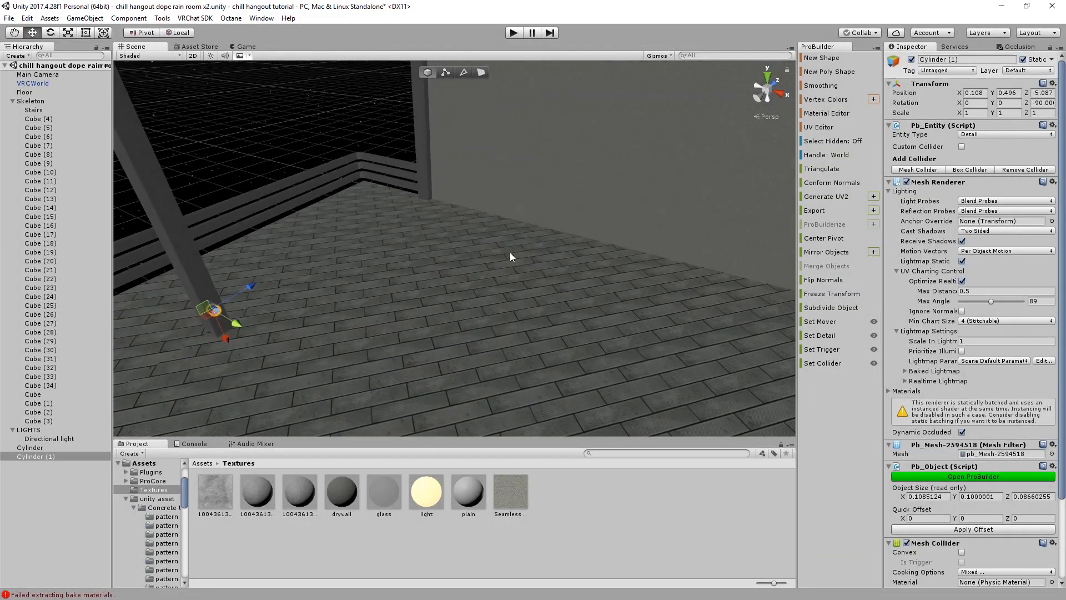
Duplicate the middle lamp onto the corner pillar beside the wall, rotate it to 90 degrees in Y and seat it against the pillar
key("f")
key("ctrl+d")
left_click_drag(518, 271, 774, 249)
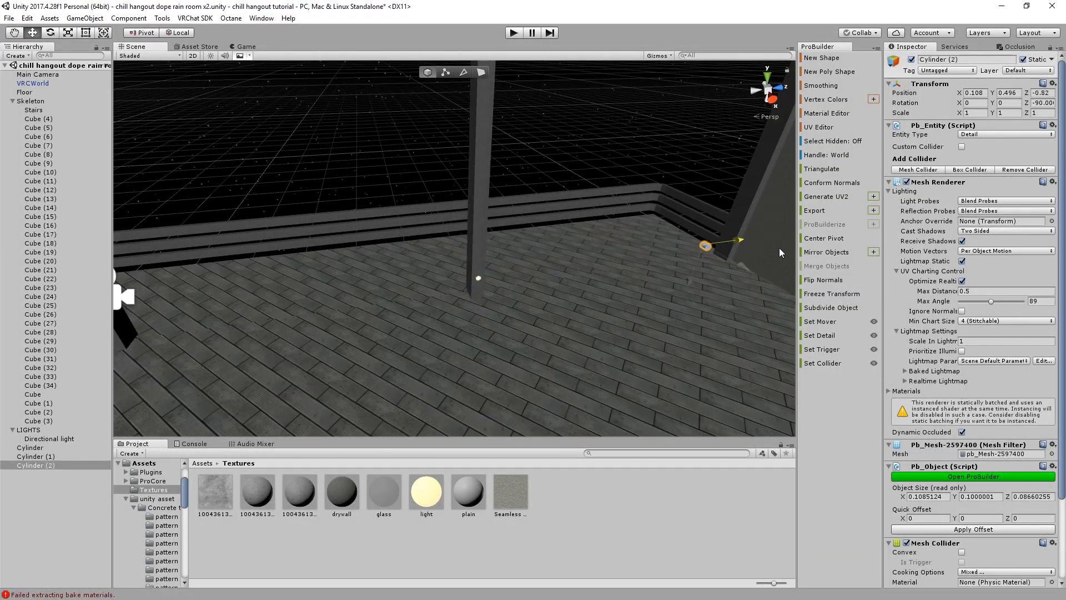
key("f")
left_click_drag(578, 263, 491, 262, "alt")
scroll(491, 262, "up", 5)
key("e")
left_click_drag(390, 291, 333, 293)
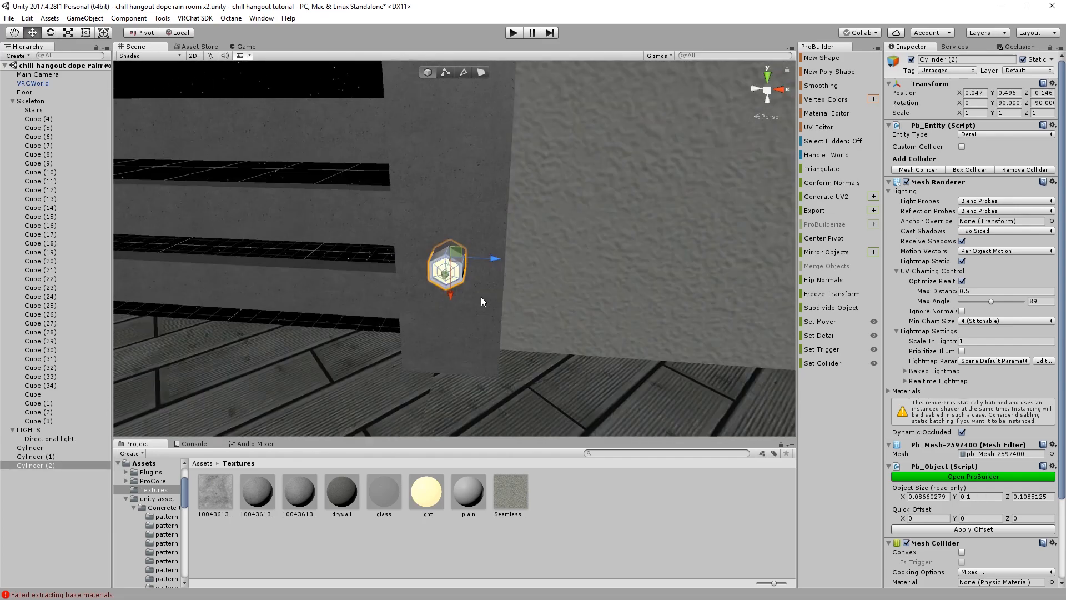
scroll(481, 296, "up", 6)
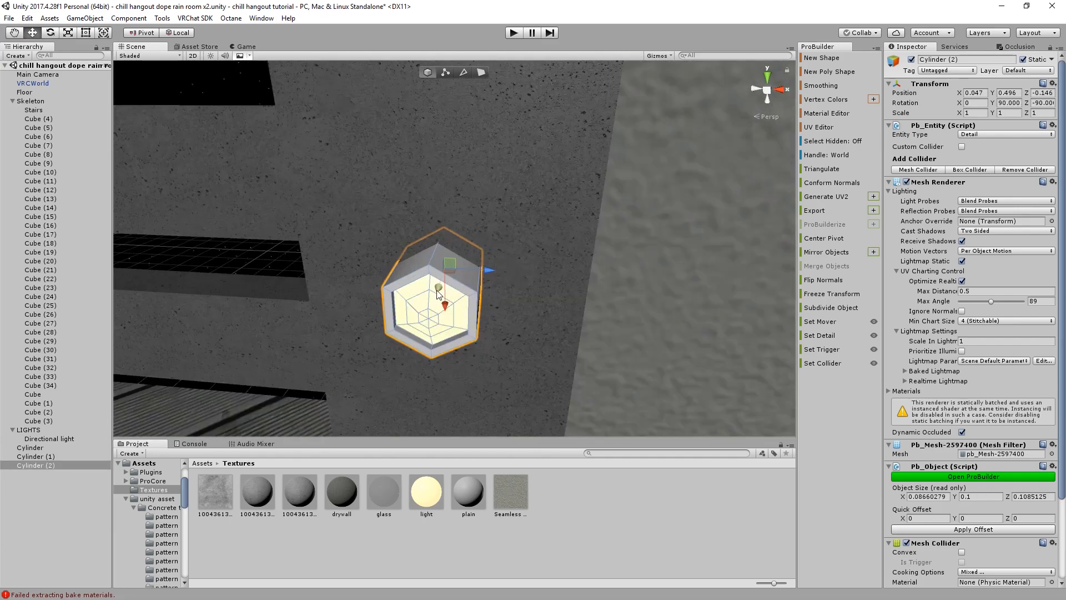
left_click_drag(437, 284, 443, 272)
right_click_drag(444, 273, 638, 304)
scroll(352, 285, "down", 5)
Duplicate the corner pillar's lamp and slide the copy along the row toward the middle pillar
key("ctrl+d")
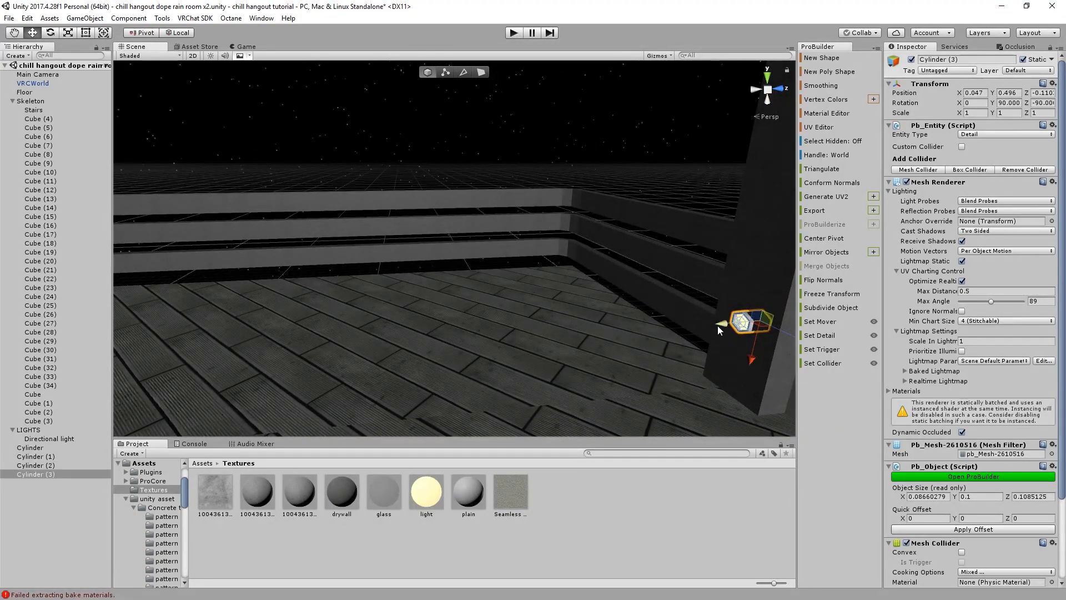
left_click_drag(718, 325, 262, 309)
middle_click_drag(182, 319, 466, 312)
right_click_drag(466, 312, 425, 321)
left_click_drag(390, 320, 142, 279, "ctrl")
middle_click_drag(141, 279, 555, 335)
scroll(556, 341, "up", 5)
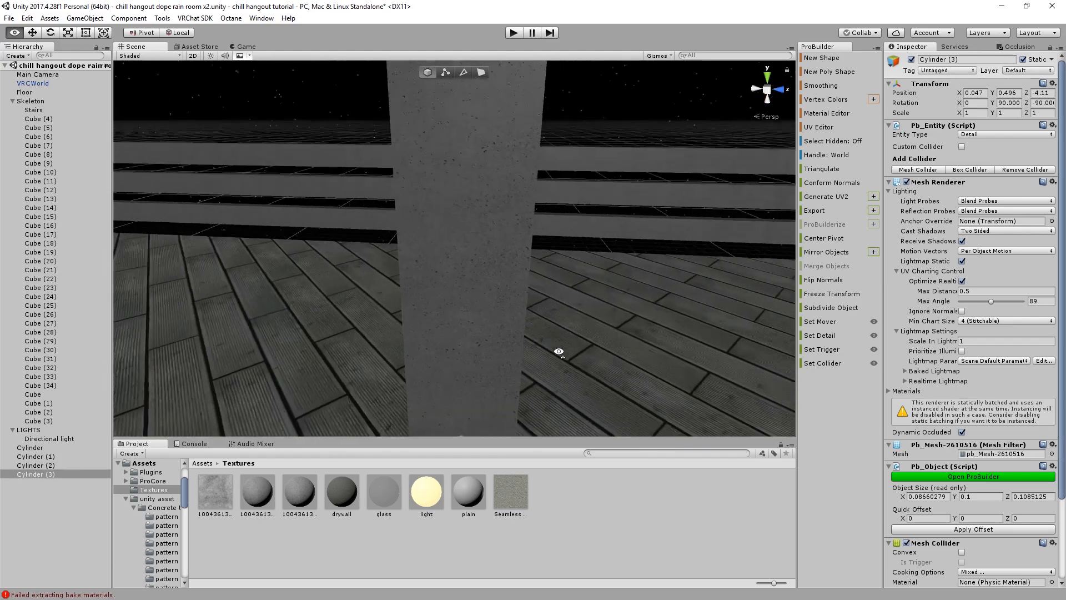
Delete the earlier lamp on the middle pillar and seat the rotated copy in that pillar
right_click_drag(557, 350, 563, 388)
left_click(470, 375)
key("Delete")
right_click_drag(544, 341, 647, 334)
left_click(589, 309)
right_click_drag(716, 322, 668, 314)
left_click_drag(777, 351, 428, 389)
right_click_drag(428, 389, 542, 292)
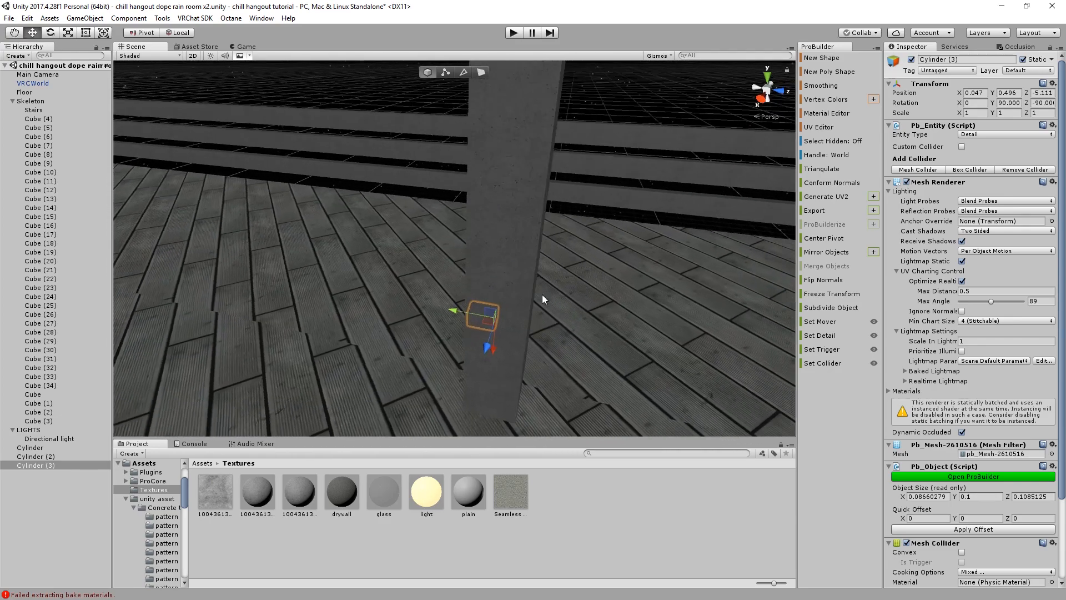
Duplicate the middle pillar's lamp, turn the copy to face the opposite way and place it on the pillar's other side
key("ctrl+d")
key("e")
left_click_drag(467, 314, 740, 369)
key("w")
left_click_drag(598, 344, 560, 340)
Duplicate the middle pillar's two lamps onto the next pillar near the camera and delete the original lamp there
right_click_drag(560, 340, 605, 269)
left_click(626, 296, "shift")
key("ctrl+d")
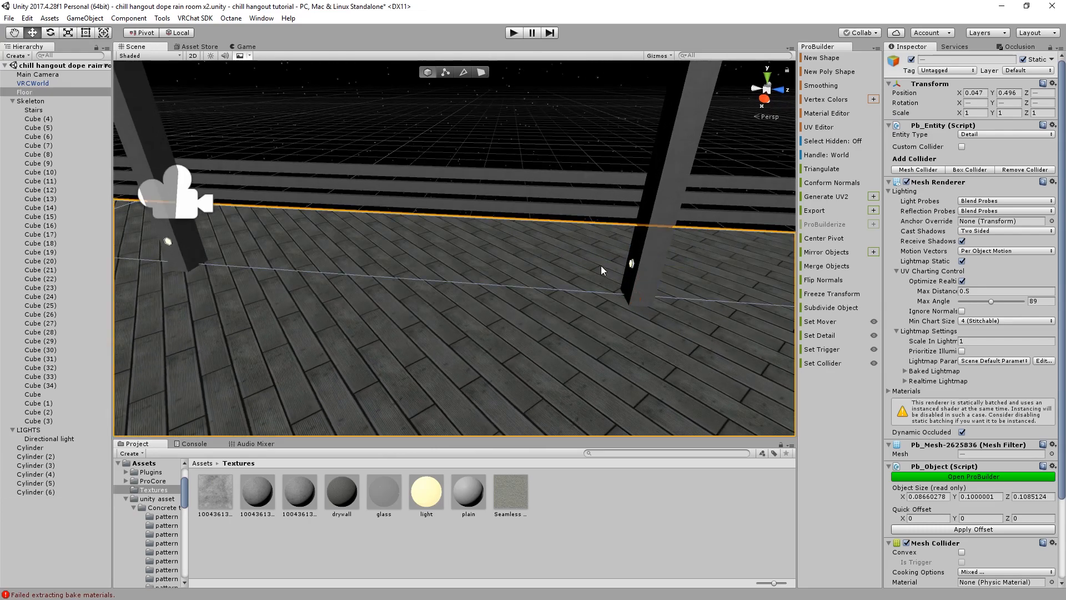
left_click_drag(658, 273, 155, 292)
key("f")
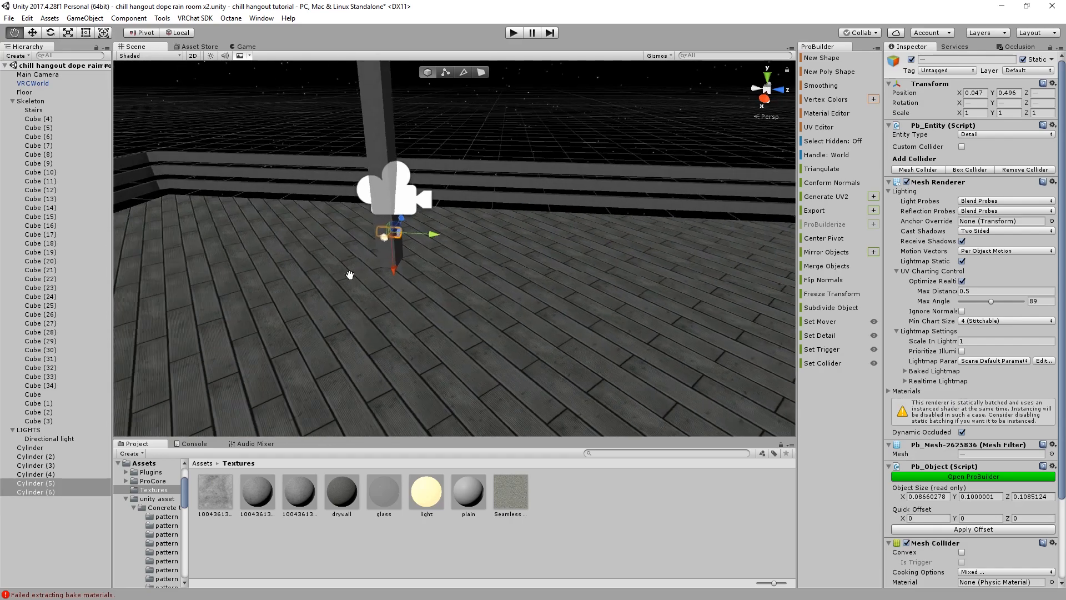
middle_click_drag(478, 284, 535, 292)
scroll(571, 285, "up", 5)
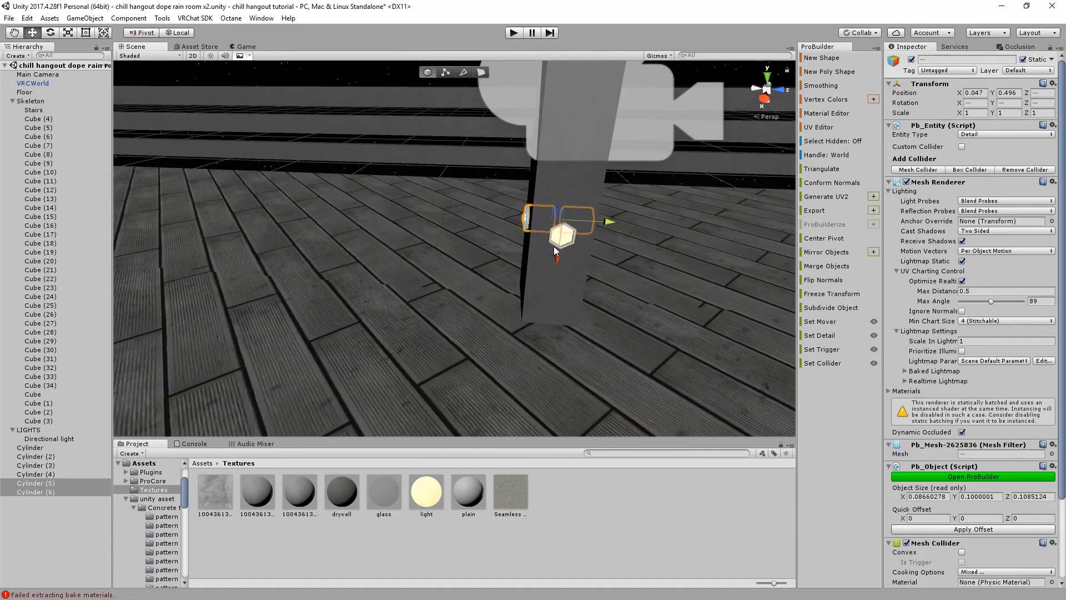
left_click(559, 242)
key("Delete")
Duplicate the lamp on the pillar near the camera and move the copy to the corner pillar beside the glass wall
middle_click_drag(569, 243, 675, 234)
left_click(685, 248)
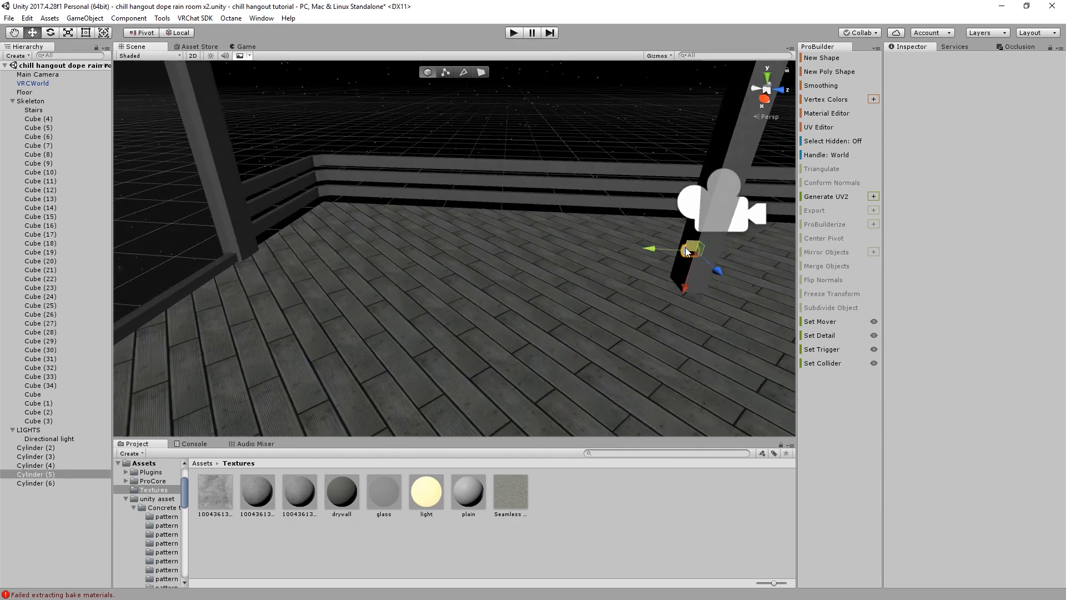
key("ctrl+d")
left_click_drag(650, 251, 561, 209)
key("e")
key("w")
middle_click_drag(279, 221, 419, 222)
scroll(420, 222, "up", 5)
left_click_drag(341, 182, 107, 159)
scroll(525, 169, "down", 5)
Duplicate the corner pillar's lamp and move the copy onto the next pillar along the glass wall
left_click(525, 169)
right_click_drag(525, 169, 413, 264)
scroll(413, 262, "up", 3)
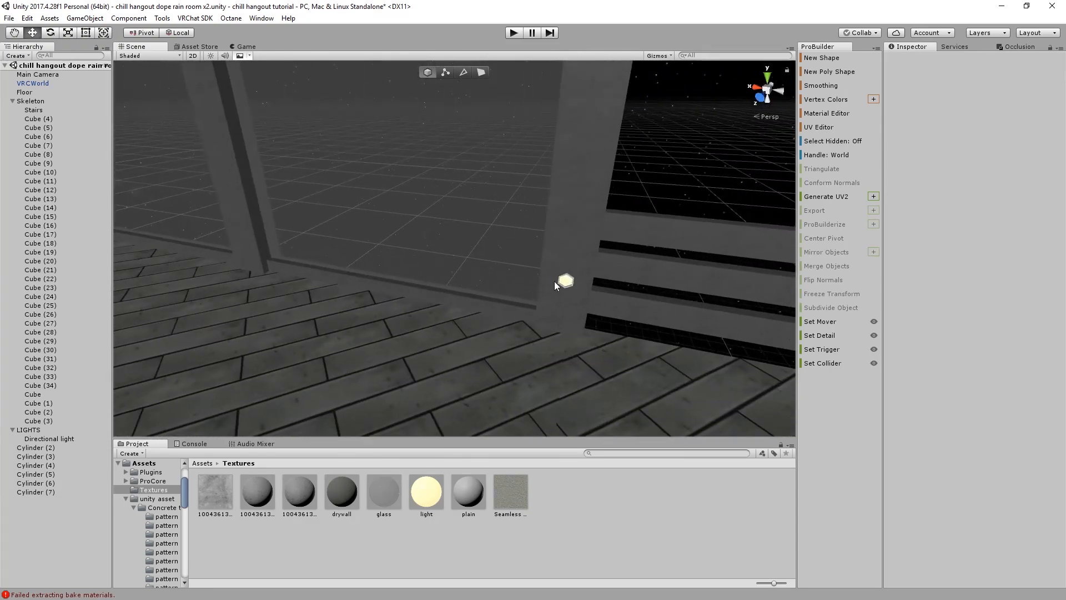
left_click(564, 282)
key("ctrl+d")
left_click_drag(611, 281, 472, 228)
Duplicate that lamp three times from an axis-aligned view, placing one copy on each following pillar of the glass wall
left_click(766, 91)
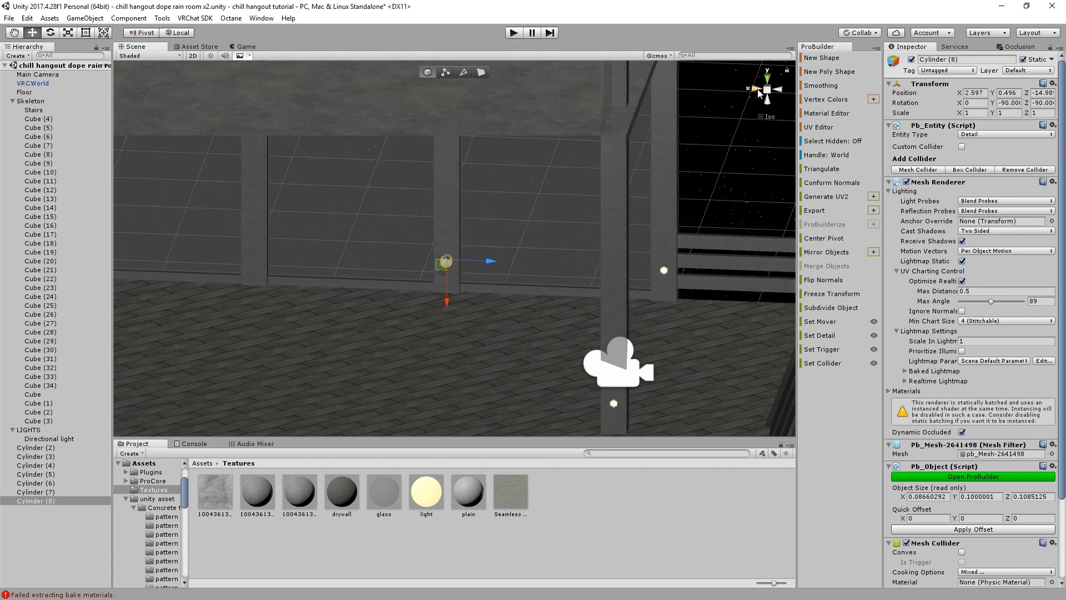
left_click(758, 90)
left_click(757, 89)
left_click(757, 89)
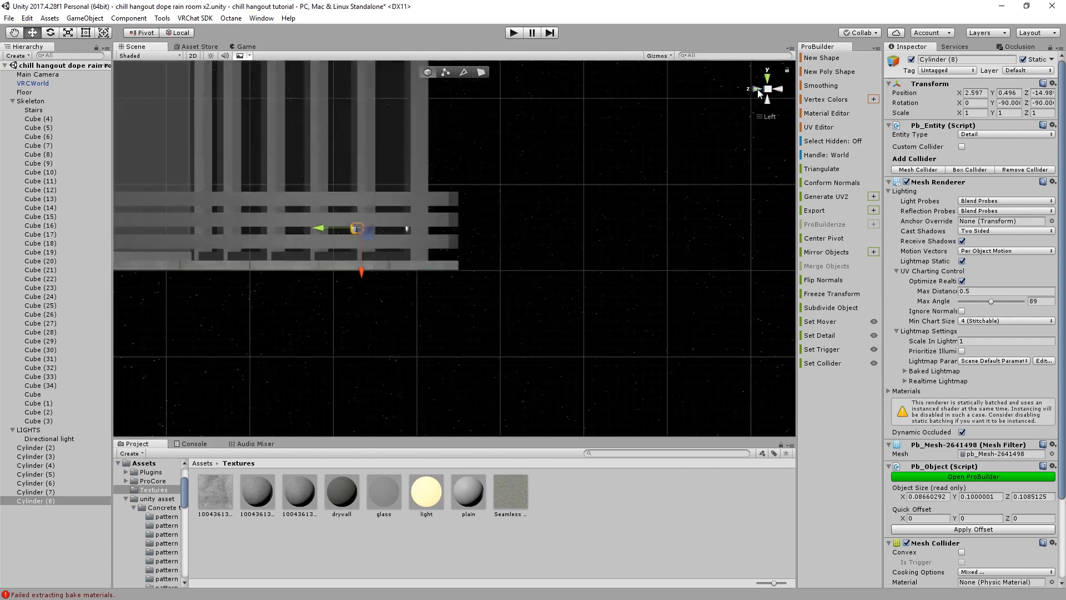
key("ctrl+d")
left_click_drag(496, 229, 305, 228)
middle_click_drag(326, 230, 577, 259)
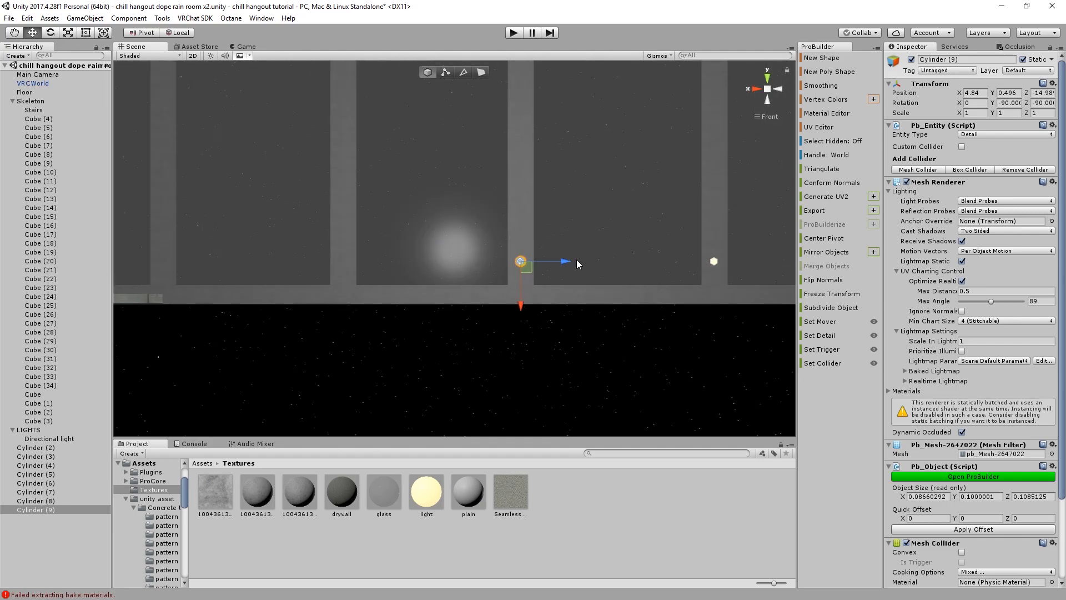
key("ctrl+d")
left_click_drag(558, 258, 386, 271)
middle_click_drag(387, 266, 604, 269)
key("ctrl+d")
left_click_drag(558, 264, 414, 262)
left_click(628, 574)
Duplicate the glass wall's lamps together and raise the copies to the pillar tops above the roof, at height 4.74
right_click_drag(508, 294, 462, 333)
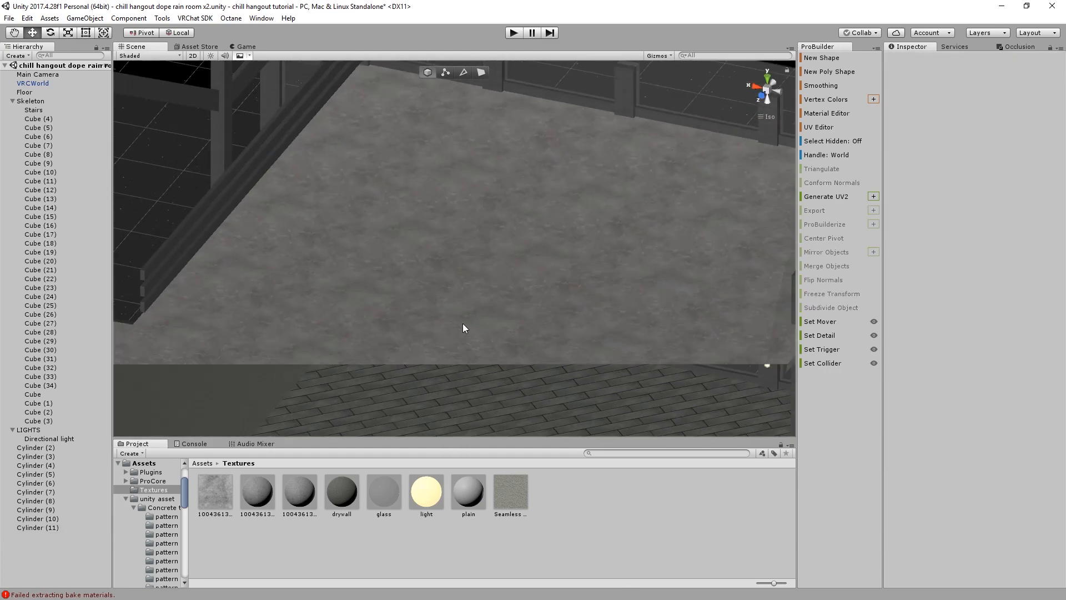
left_click(766, 89)
right_click_drag(528, 205, 439, 361)
left_click(440, 360)
key("f")
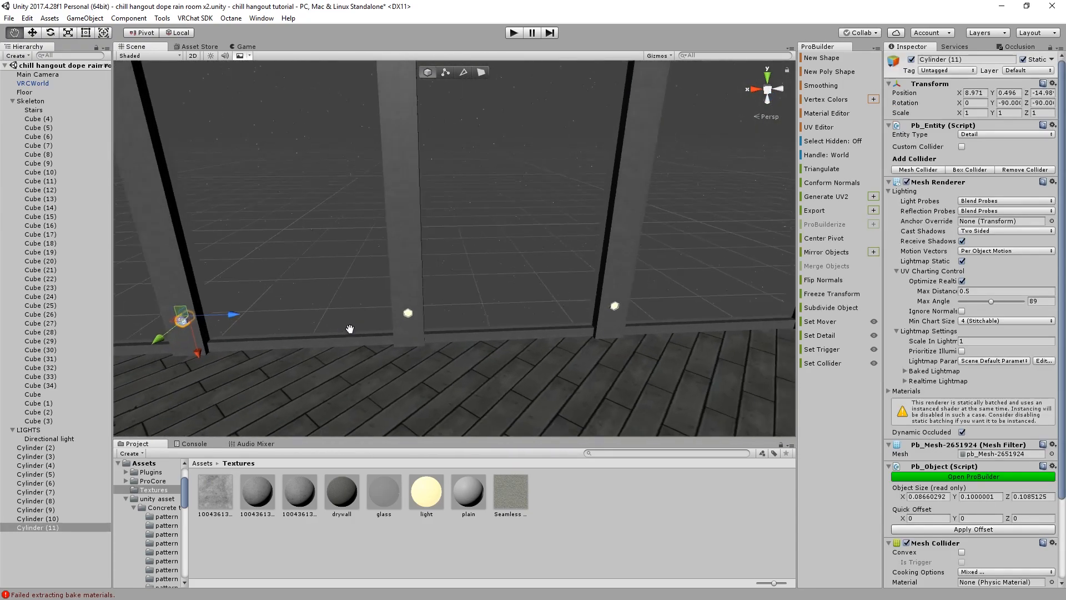
right_click_drag(605, 304, 614, 355)
left_click(520, 287, "shift")
left_click(524, 288, "shift")
key("ctrl+d")
left_click_drag(381, 345, 384, 182)
right_click_drag(387, 185, 472, 260)
left_click_drag(494, 276, 502, 247)
Delete the two surplus lamp copies from the raised row on the roof
right_click_drag(404, 252, 568, 307)
left_click(601, 294)
left_click(601, 294)
key("Delete")
right_click_drag(600, 294, 394, 315)
left_click(372, 275)
left_click(372, 275)
key("Delete")
Duplicate the roof lamp at X 2.601 and rotate the copy 90 degrees to suit the adjoining side wall
left_click(380, 319)
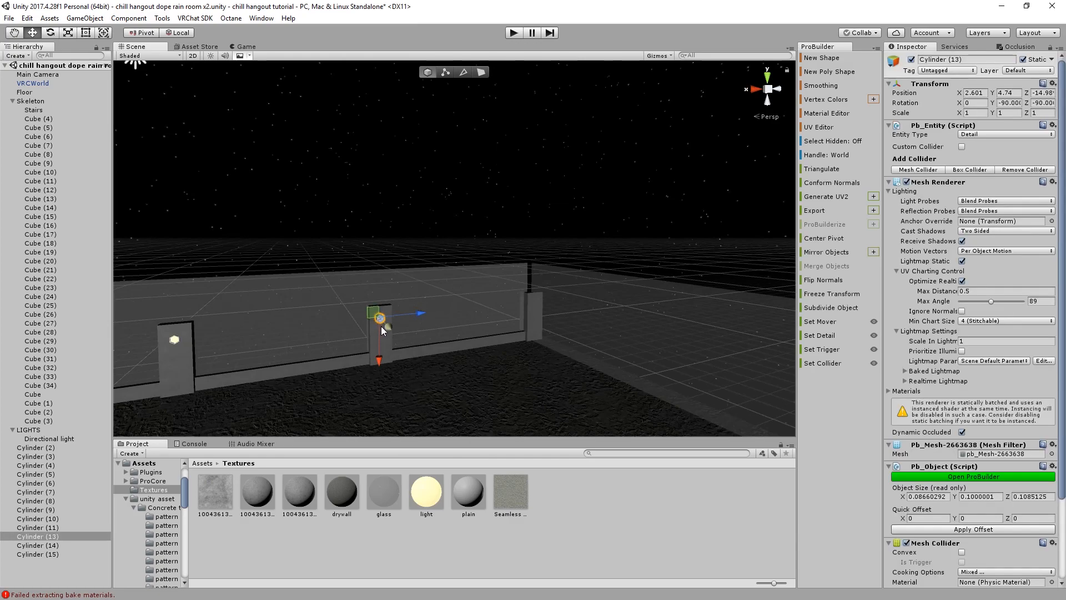
key("ctrl+d")
left_click_drag(388, 328, 431, 372)
right_click_drag(430, 372, 563, 406)
key("e")
left_click_drag(299, 348, 365, 249, "ctrl")
key("w")
Seat the rotated lamp copy in the roof pillar of the adjoining side wall
left_click(262, 343)
key("f")
right_click_drag(367, 250, 524, 268)
key("a")
mouse_move(389, 340)
left_mouse_down()
mouse_move(382, 350)
mouse_move(434, 336)
mouse_move(372, 345)
left_mouse_up()
right_click_drag(373, 344, 504, 284)
key("a")
key("s")
scroll(504, 288, "down", 3)
left_click_drag(451, 288, 454, 287)
right_click_drag(455, 289, 495, 309)
Duplicate the side wall's roof lamp and seat the copy in the next pillar at about Z -5.087
scroll(495, 307, "down", 3)
middle_click_drag(496, 304, 388, 284)
key("ctrl+d")
left_click_drag(345, 268, 719, 262)
scroll(700, 261, "up", 3)
middle_click_drag(696, 261, 481, 278)
scroll(481, 278, "up", 5)
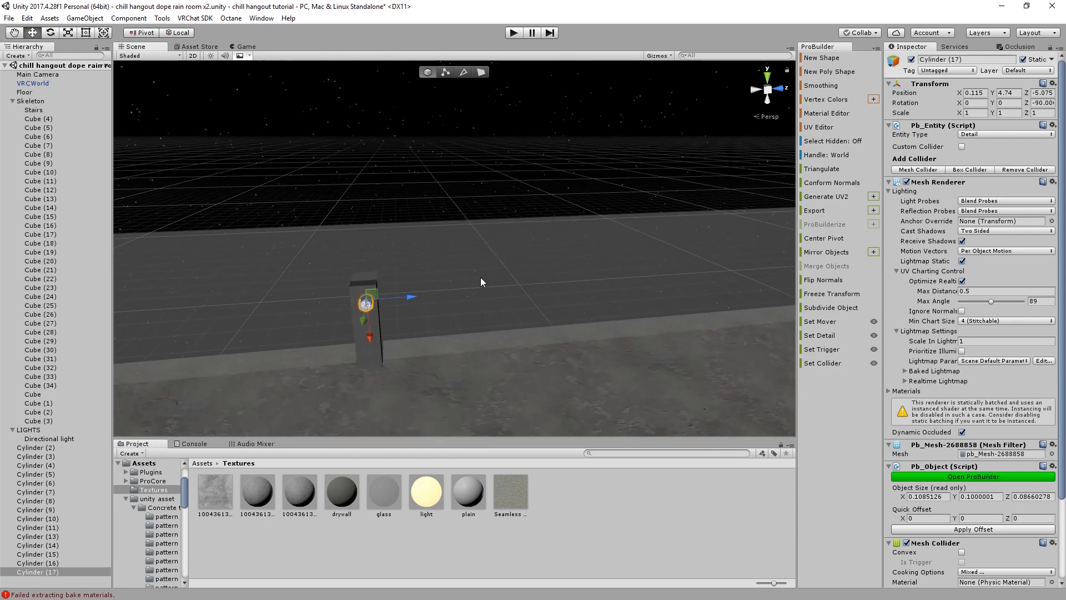
middle_click_drag(436, 303, 490, 236)
right_click_drag(491, 237, 461, 233)
left_click_drag(460, 272, 457, 276)
scroll(459, 286, "down", 5)
right_click_drag(458, 288, 396, 302)
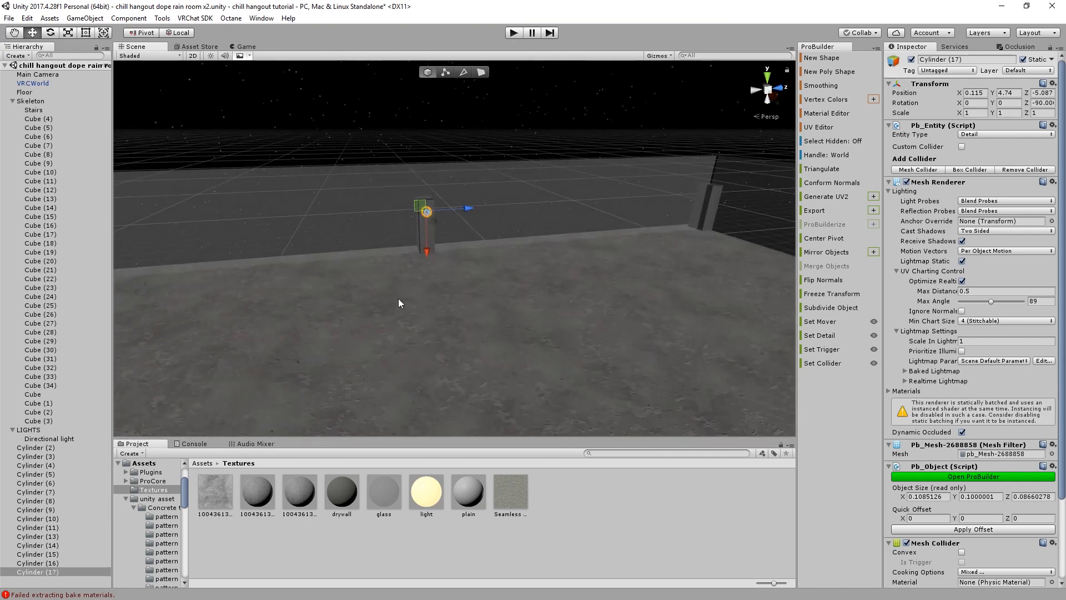
Duplicate the side wall's roof lamp, move the copy toward the next wall and turn it to a Y rotation of 90
key("ctrl+d")
left_click_drag(434, 220, 302, 258)
key("e")
right_click_drag(340, 265, 529, 285)
scroll(522, 287, "up", 3)
left_click_drag(455, 289, 685, 109, "ctrl")
key("w")
Seat the turned lamp in the next wall's first roof pillar, at about X 2.41 and Z -0.111
middle_click_drag(685, 108, 447, 268)
scroll(447, 267, "up", 3)
scroll(447, 268, "up", 2)
left_click_drag(391, 216, 505, 247)
left_click_drag(516, 284, 553, 252)
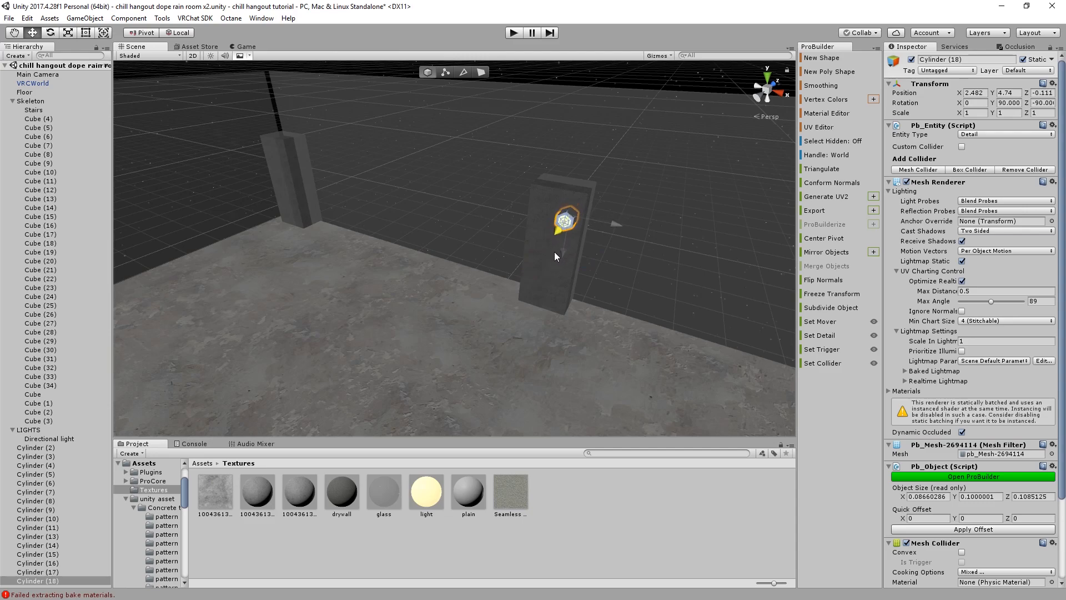
left_click_drag(620, 226, 608, 229)
right_click_drag(610, 230, 680, 212)
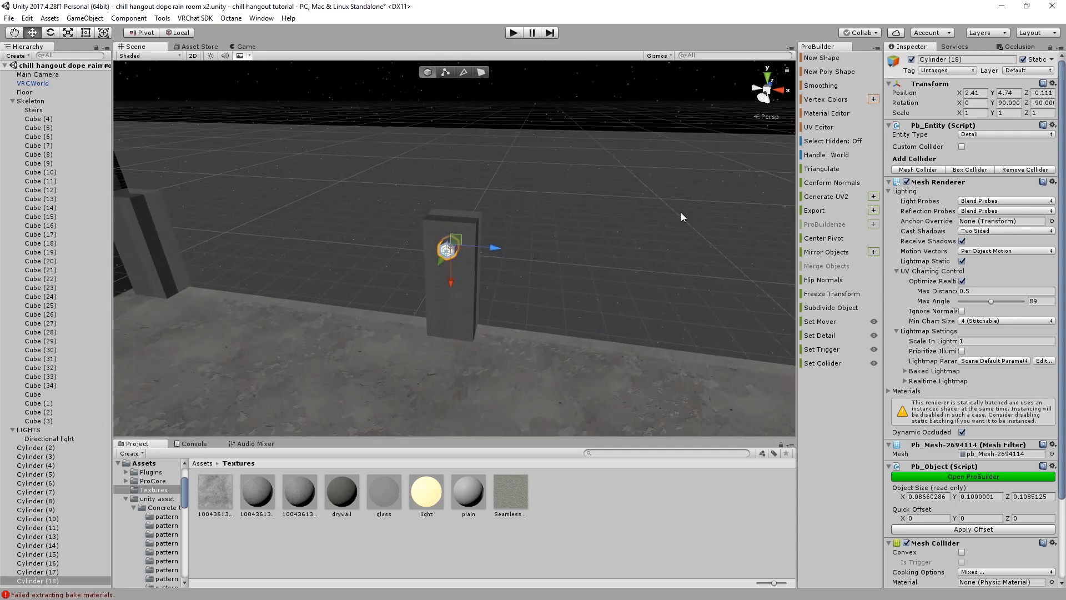
Duplicate that lamp twice along the same wall, placing copies on the pillar at X 4.595 and the one after it
scroll(610, 261, "down", 3)
middle_click_drag(601, 272, 576, 246)
key("ctrl+d")
left_click_drag(474, 217, 669, 249)
left_click(778, 91)
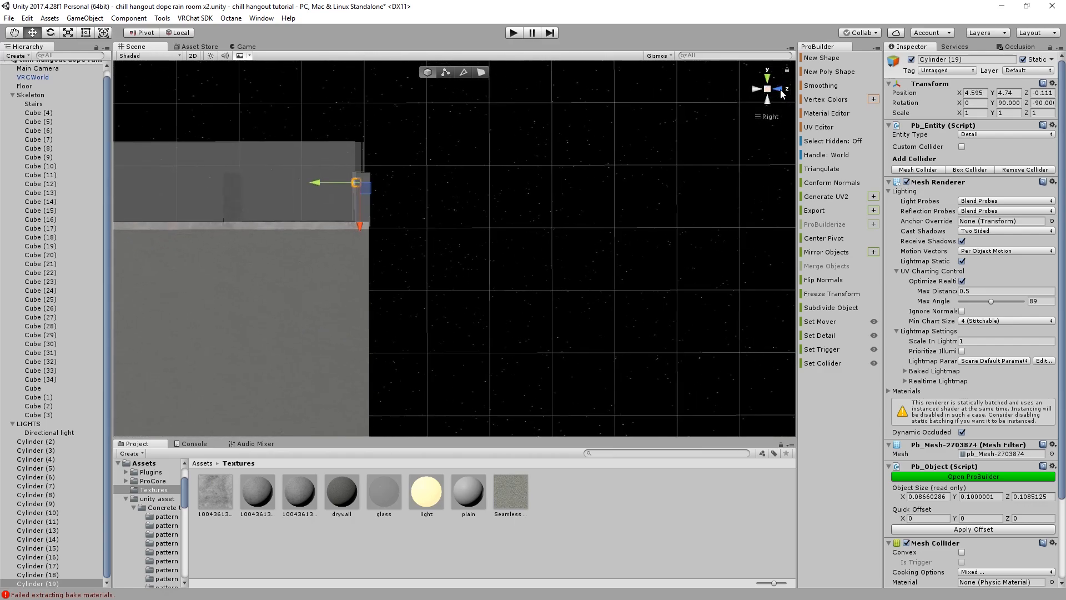
left_click(780, 91)
middle_click_drag(678, 134, 468, 191)
scroll(468, 191, "up", 3)
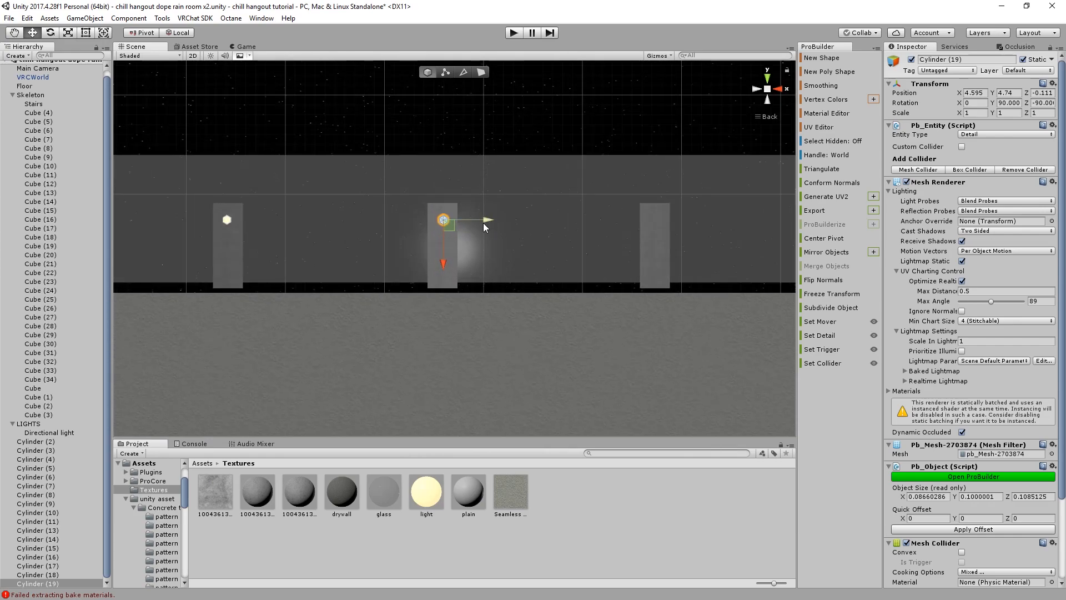
key("ctrl+d")
left_click_drag(483, 222, 693, 236)
middle_click_drag(694, 235, 421, 242)
Duplicate the last roof lamp, turn the copy to a Y rotation of 180 and seat it in the adjoining wall's pillar
left_click_drag(644, 88, 415, 214, "alt")
key("ctrl+d")
key("e")
left_click_drag(486, 215, 561, 212)
key("w")
key("f")
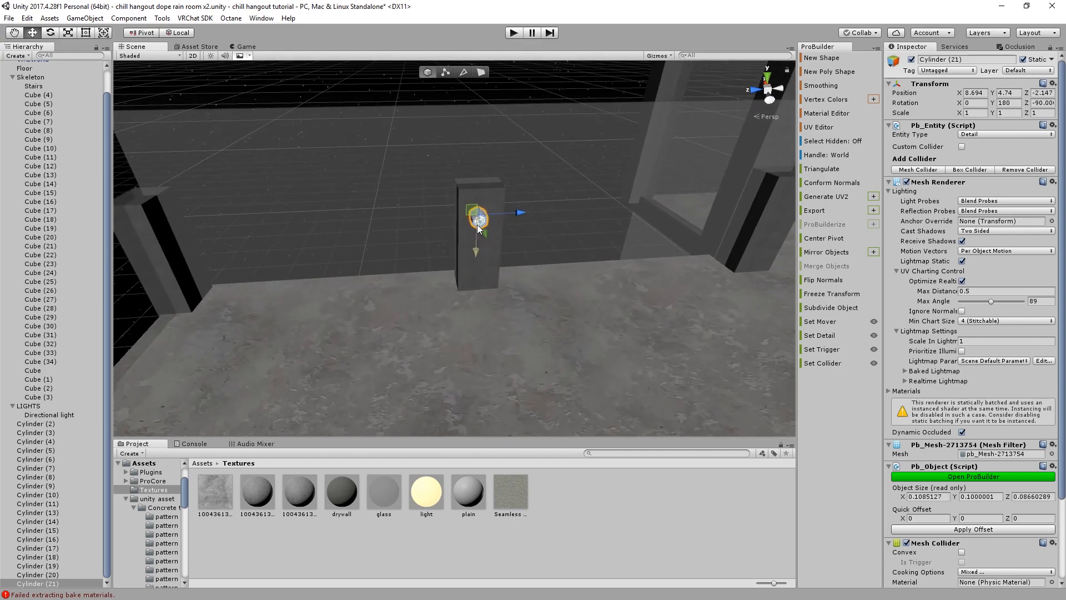
scroll(483, 222, "up", 4)
left_click_drag(535, 174, 562, 148)
middle_click_drag(562, 148, 425, 168)
Duplicate the lamp facing 180 degrees and move the copy onto the next roof pillar along that wall
scroll(470, 168, "down", 6)
key("ctrl+d")
left_click_drag(407, 203, 594, 201)
left_click(578, 534)
Turn on scene lighting in the viewport and look over the lamps on both floors
right_click_drag(545, 277, 590, 255)
scroll(528, 278, "down", 5)
middle_click_drag(478, 250, 442, 188)
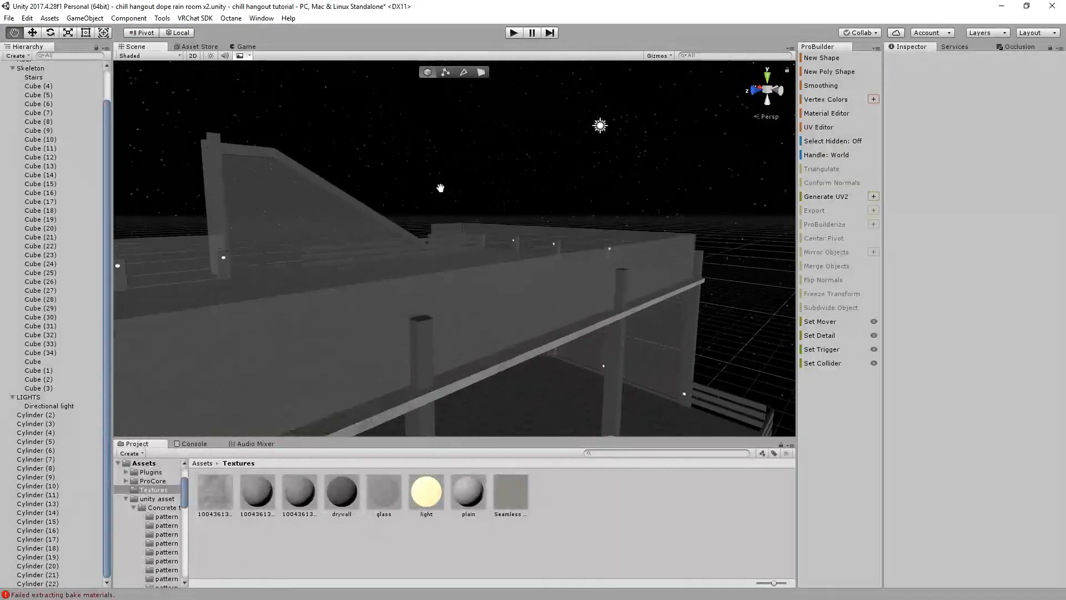
scroll(421, 261, "down", 3)
middle_click_drag(422, 261, 392, 167)
right_click_drag(391, 167, 302, 183)
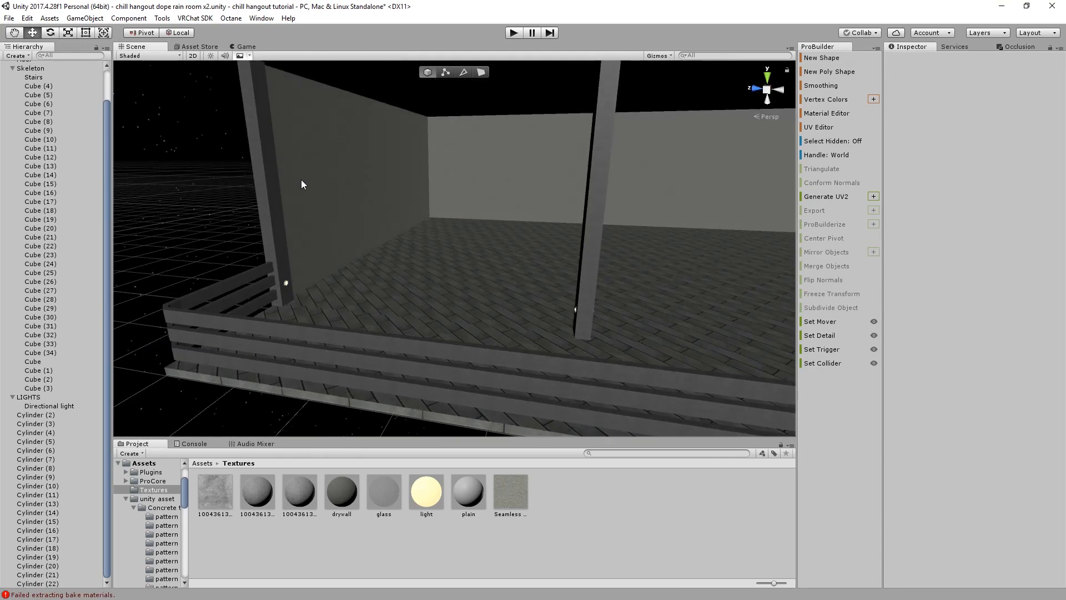
left_click(211, 56)
right_click_drag(511, 249, 526, 264)
scroll(499, 255, "down", 3)
middle_click_drag(333, 192, 381, 347)
right_click_drag(381, 348, 239, 283)
scroll(419, 308, "up", 3)
middle_click_drag(420, 308, 401, 348)
Move Cylinder (2) through Cylinder (22) into the Skeleton group, and collapse the Skeleton and LIGHTS groups
left_click(18, 397)
left_click(12, 397)
left_click(35, 414)
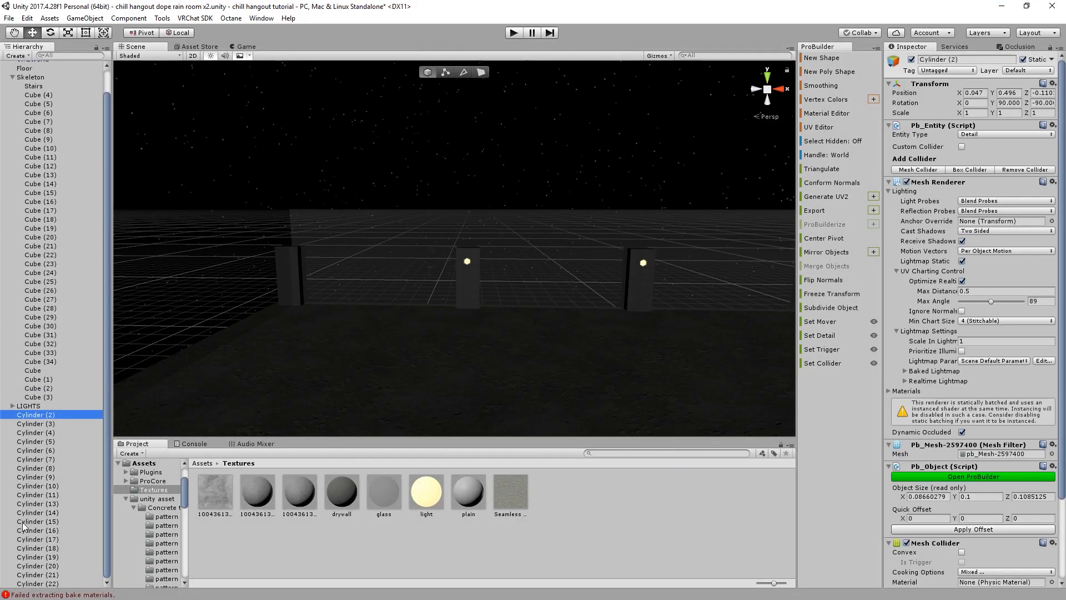
left_click(40, 583, "shift")
left_click_drag(40, 586, 71, 426)
left_click_drag(68, 325, 68, 324)
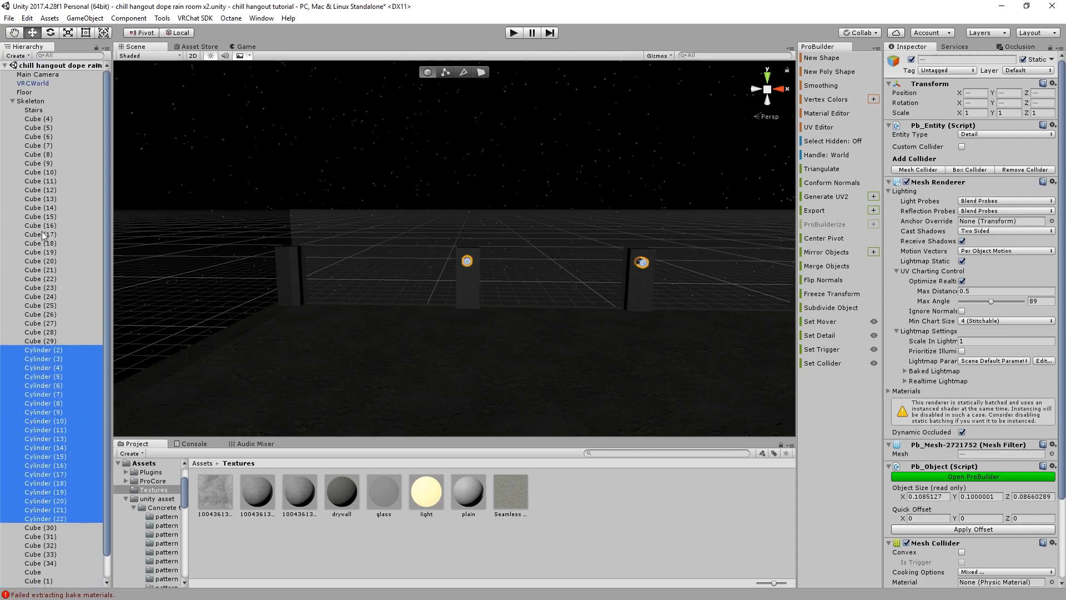
left_click(12, 101)
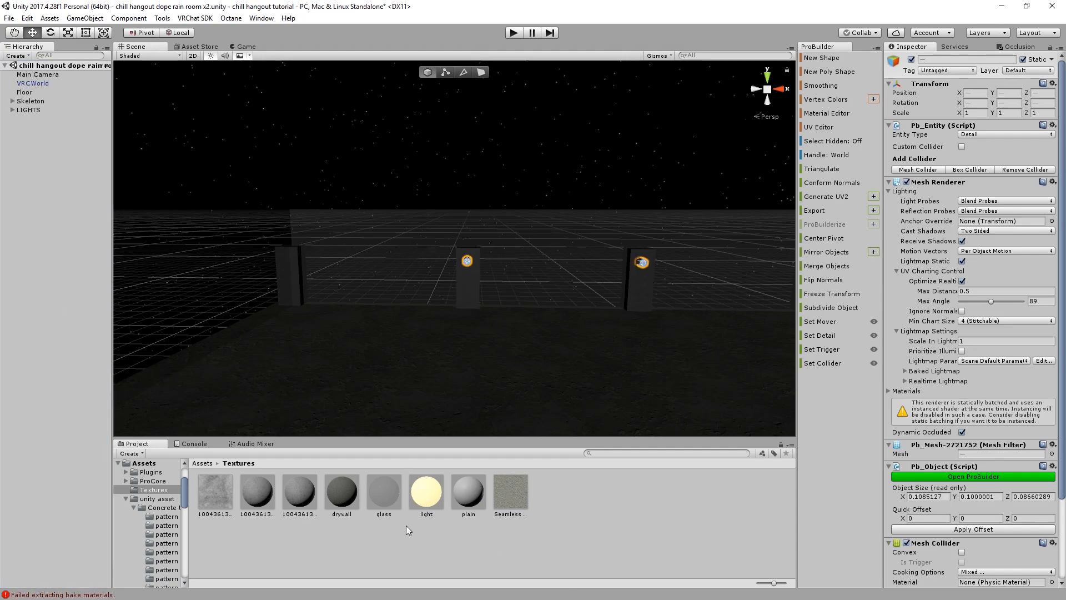
Create a point light inside the LIGHTS group and move it near the deck pillar, to about X -7.47 and Y 4.97
right_click(33, 109)
mouse_move(83, 263)
left_click(222, 272)
right_click_drag(249, 277, 581, 178)
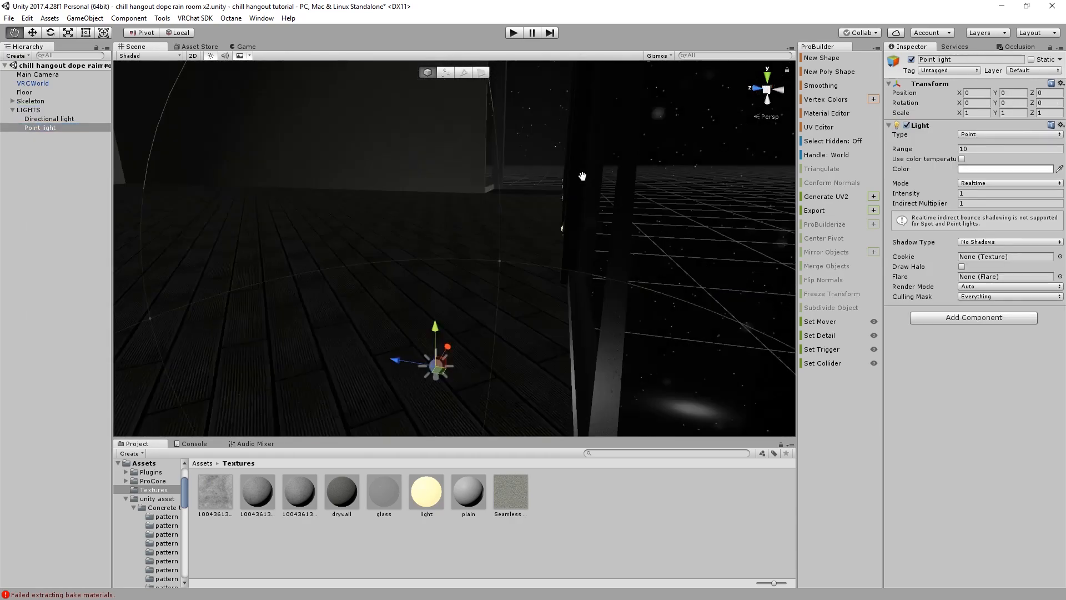
scroll(581, 178, "down", 3)
left_click_drag(460, 269, 447, 204)
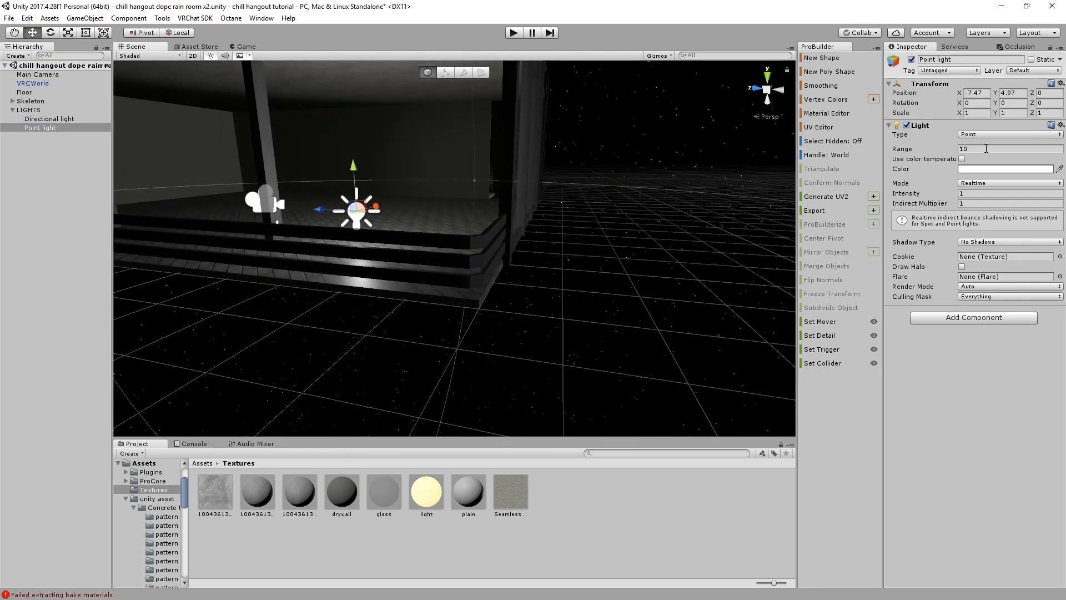
Give the point light a range of 1, an indirect multiplier of 0 and Baked mode
type("2")
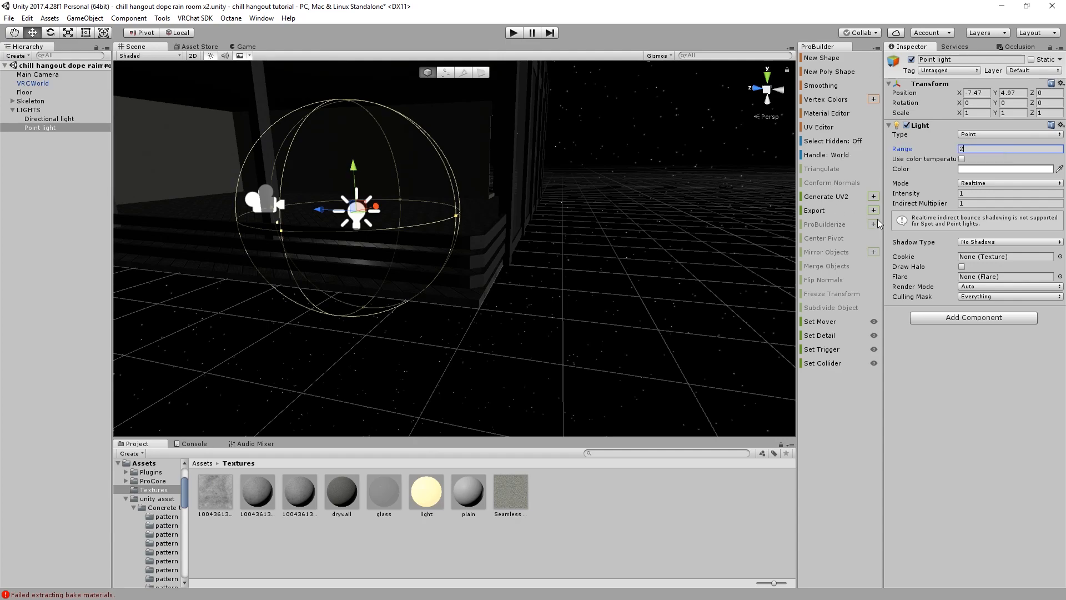
type("1")
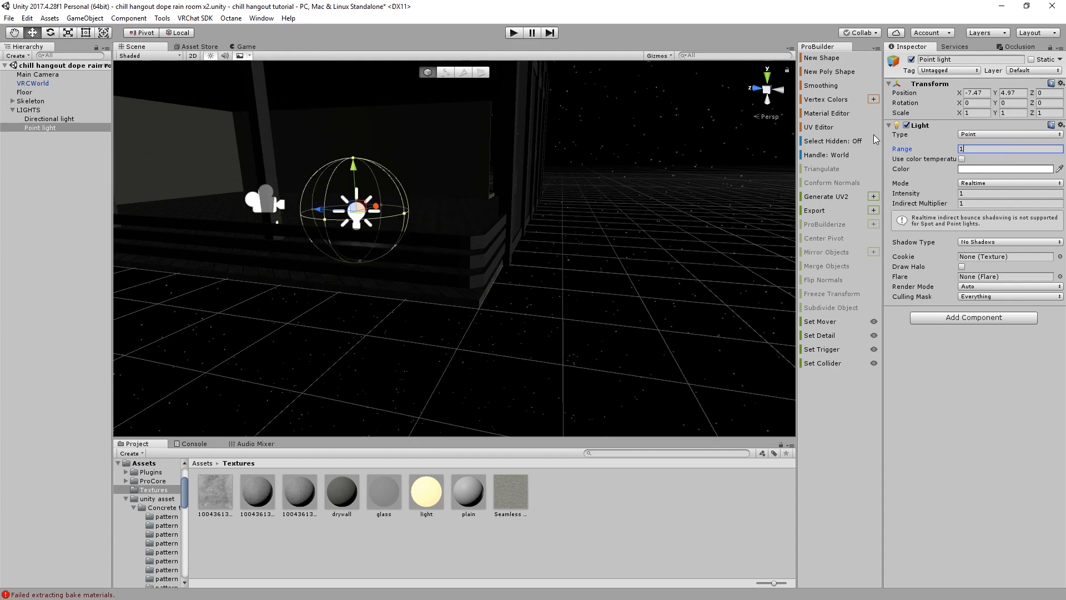
type("0")
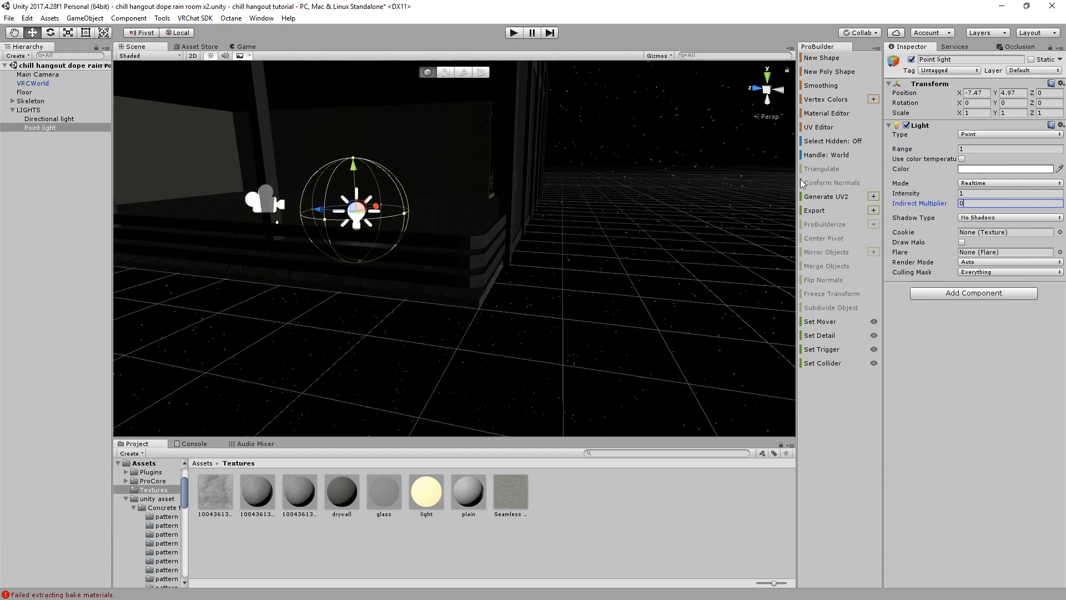
left_click(979, 185)
left_click(980, 217)
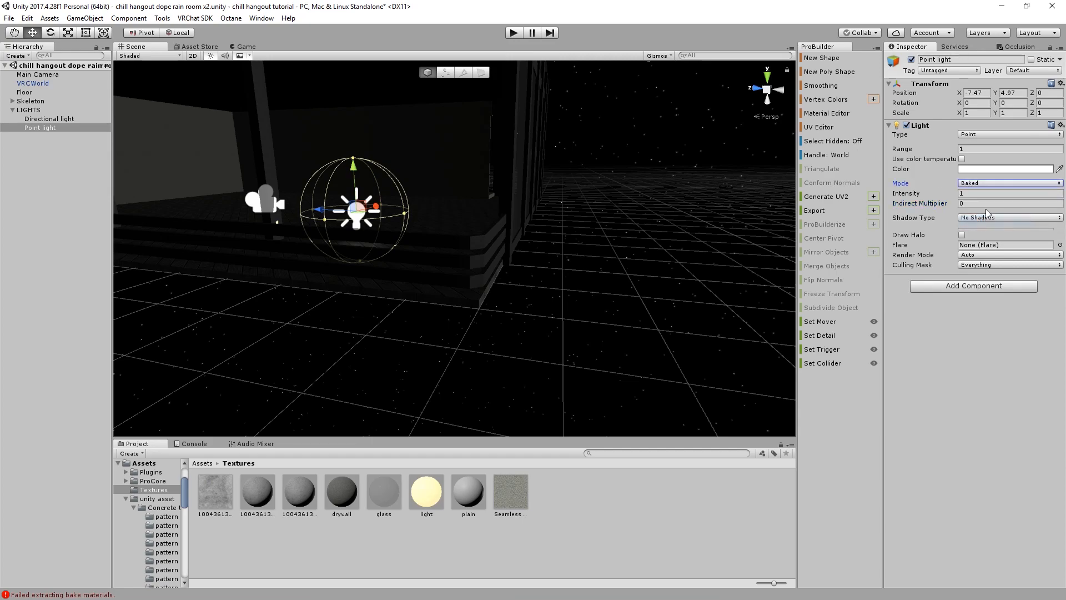
Enable color temperature for the point light at 3178 and move the light along Z to about 1.566
left_click(961, 158)
right_click_drag(716, 181, 351, 194)
key("w")
left_click_drag(349, 198, 599, 220)
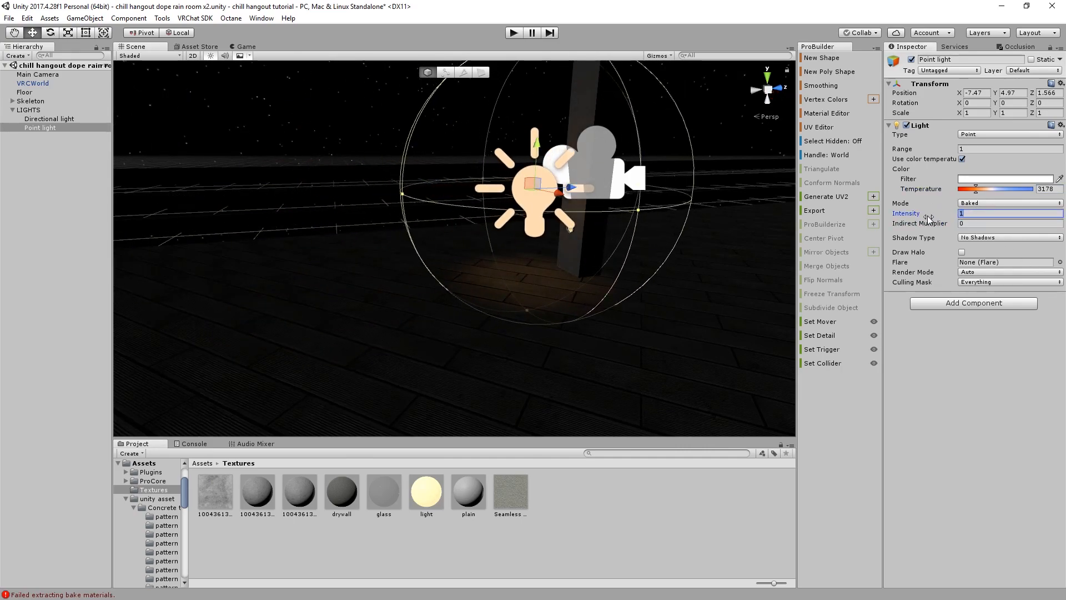
Set the point light's intensity to 3 and position it by the pillar's lamp at about Y 4.641, Z 1.76
type("3")
right_click_drag(581, 223, 589, 259)
scroll(591, 258, "up", 4)
left_click_drag(464, 92, 528, 168)
left_click(471, 167)
middle_click_drag(527, 169, 208, 299)
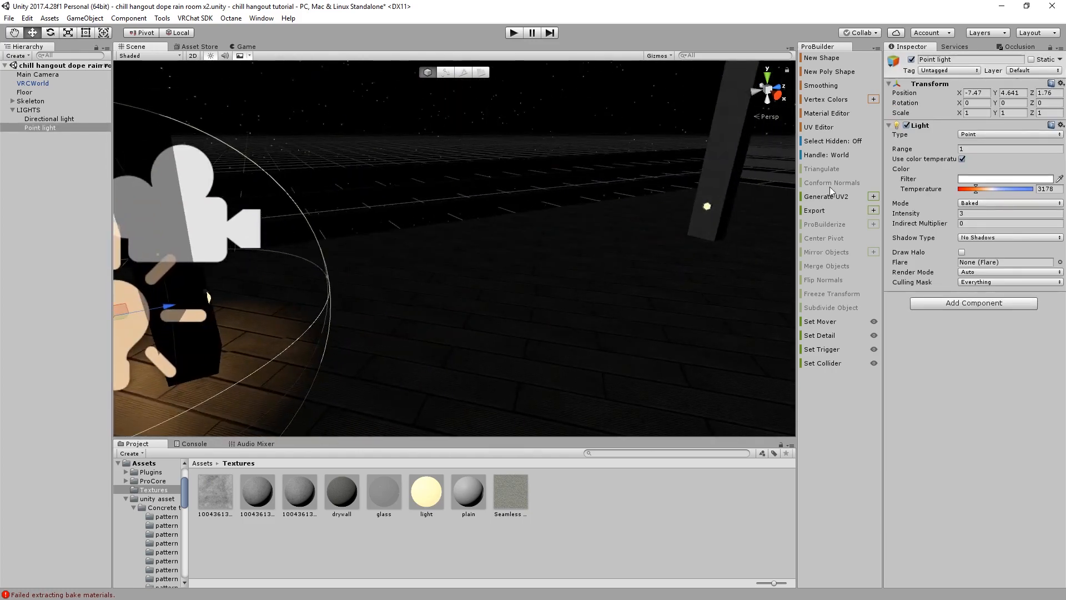
Set the point light's shadow type to Hard Shadows
left_click(982, 239)
left_click(991, 263)
middle_click_drag(312, 326, 525, 248)
right_click_drag(526, 249, 547, 223)
middle_click_drag(547, 222, 520, 270)
scroll(544, 238, "up", 1)
scroll(519, 270, "up", 1)
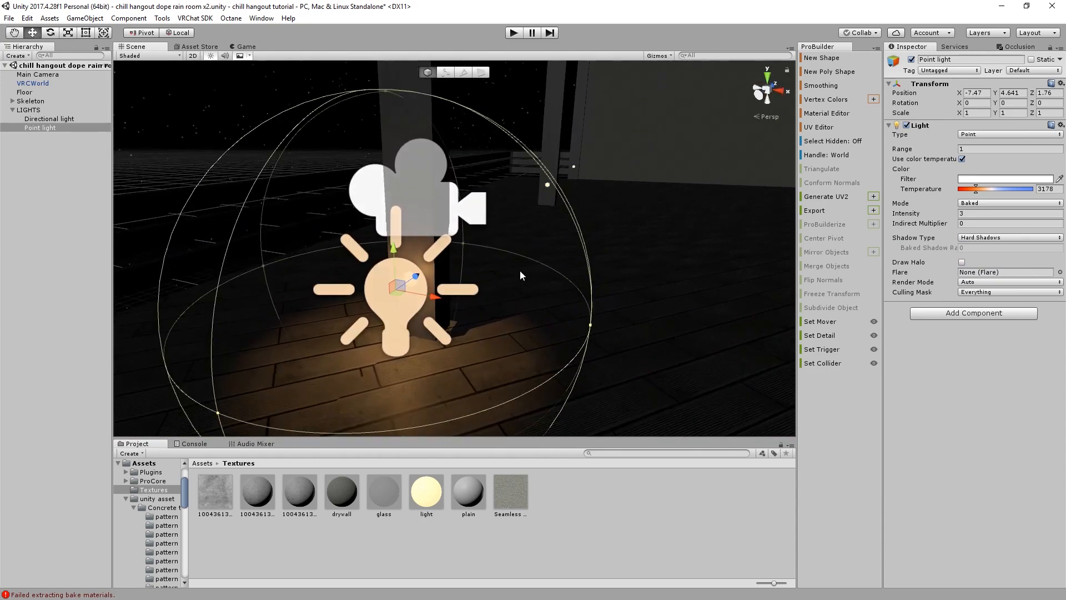
scroll(458, 284, "up", 2)
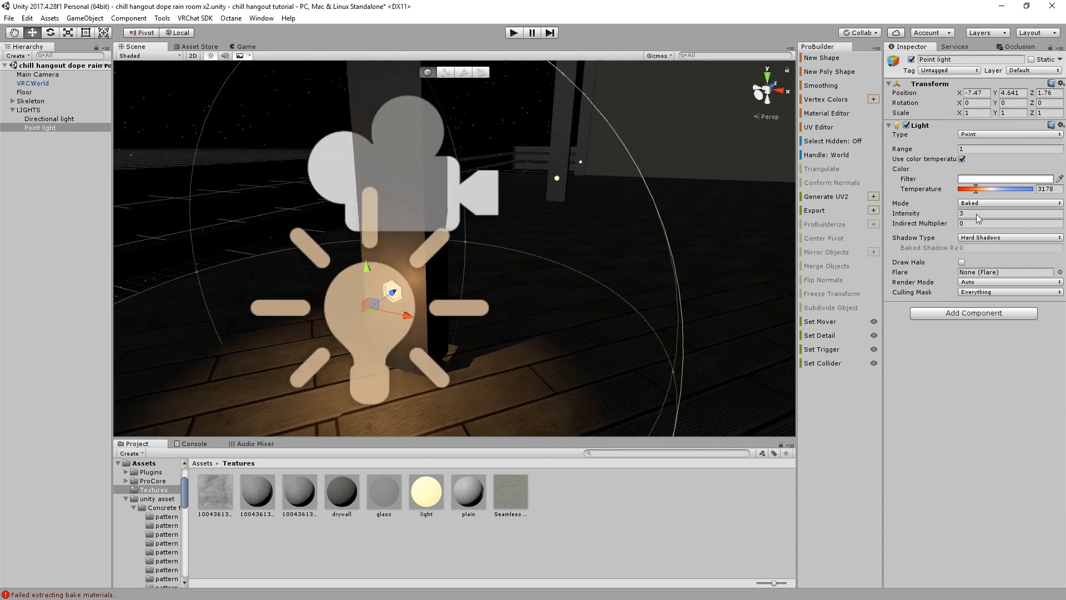
Nudge the point light along Z to 1.761 and set its intensity to 5
right_click_drag(671, 290, 524, 288)
middle_click_drag(588, 266, 488, 233)
right_click_drag(564, 258, 524, 254)
scroll(525, 255, "down", 1)
middle_click_drag(525, 254, 492, 240)
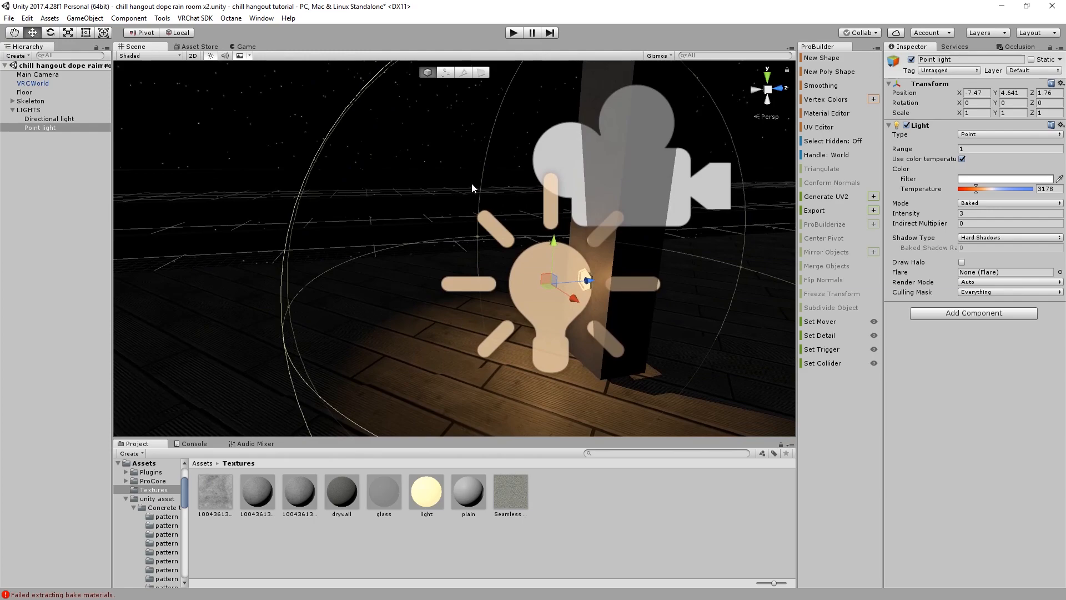
scroll(471, 183, "up", 2)
middle_click_drag(483, 195, 335, 138)
left_click_drag(474, 242, 475, 239)
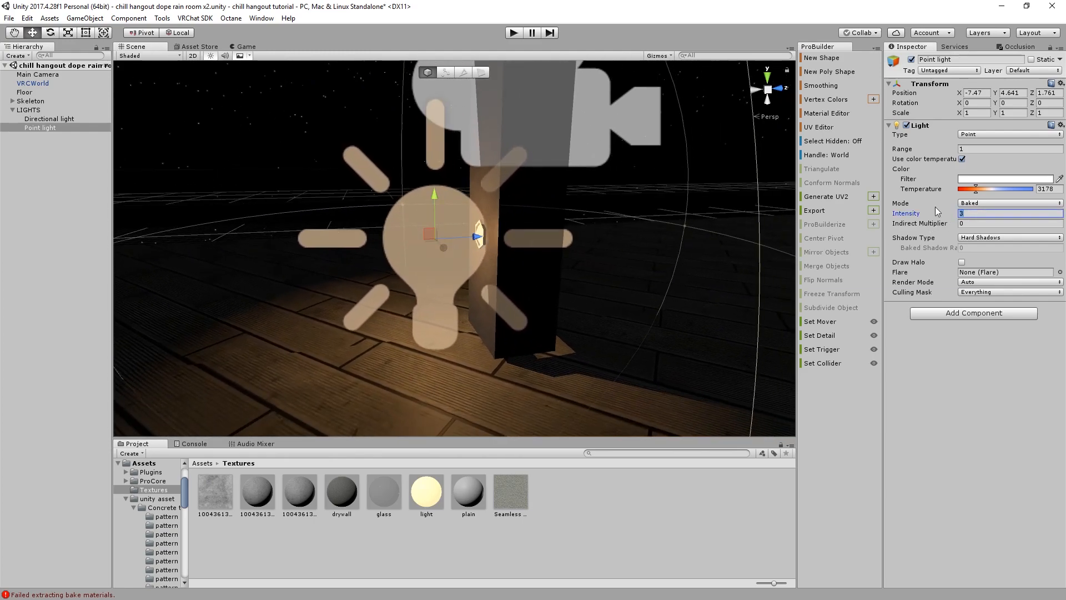
type("5")
Duplicate the point light and move the copy along Z to the opposite side of the same pillar
scroll(581, 250, "down", 3)
middle_click_drag(580, 250, 512, 253)
key("ctrl+d")
mouse_move(432, 246)
left_mouse_down()
mouse_move(494, 249)
mouse_move(394, 250)
mouse_move(419, 249)
left_mouse_up()
Duplicate the pair of point lights and move the copies along Z to the next deck pillar
left_click(421, 247, "shift")
scroll(461, 264, "down", 5)
middle_click_drag(533, 270, 442, 267)
key("ctrl+d")
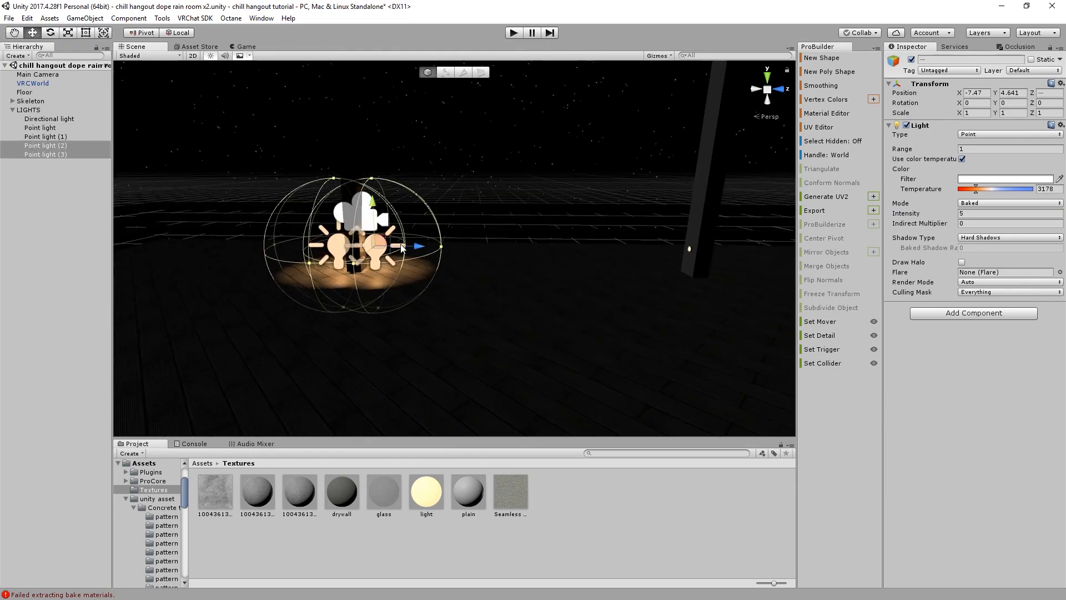
left_click_drag(421, 253, 743, 274)
Set the intensity of all four point lights to 3
left_click(375, 243, "shift")
left_click(337, 246, "shift")
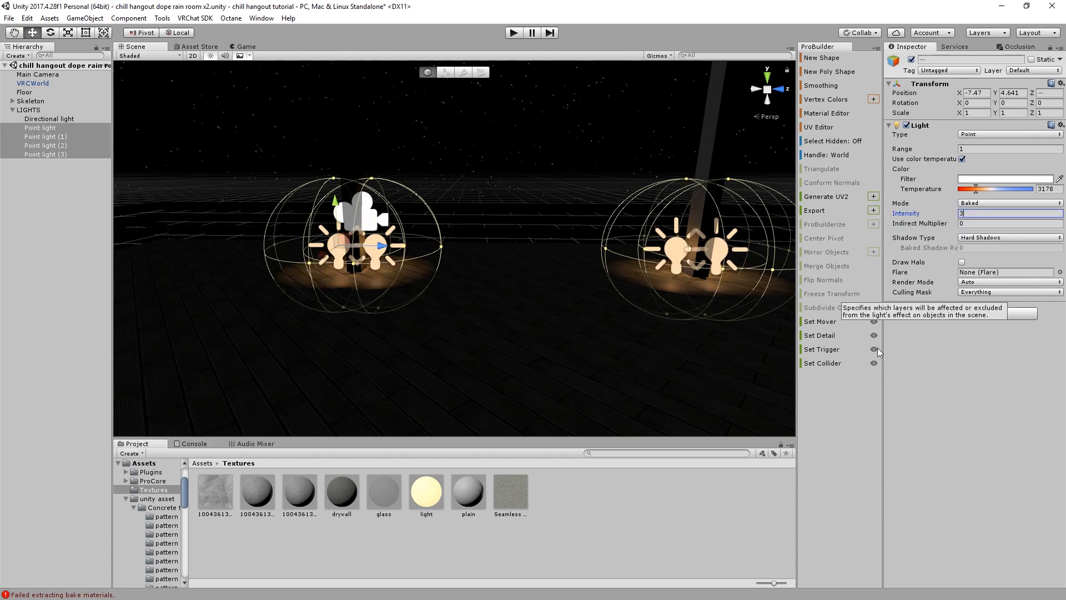
left_click(581, 341)
Duplicate one deck light and move the copy along Z to the single lamp at the end of the deck
middle_click_drag(632, 333, 441, 358)
right_click_drag(442, 358, 338, 249)
left_click(347, 254)
key("ctrl+d")
left_click_drag(386, 253, 728, 254)
Duplicate the first point light and move the copy along Z to the corner pillar's lamp at about -2.567
middle_click_drag(353, 245, 675, 255)
key("ctrl+d")
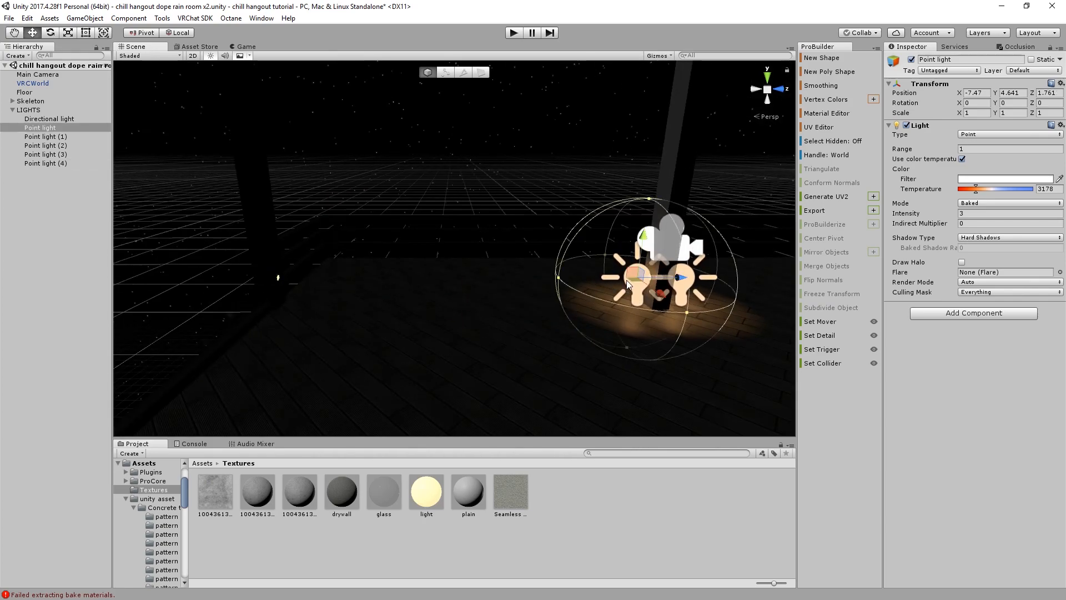
left_click_drag(674, 272, 340, 257)
right_click_drag(340, 258, 224, 278)
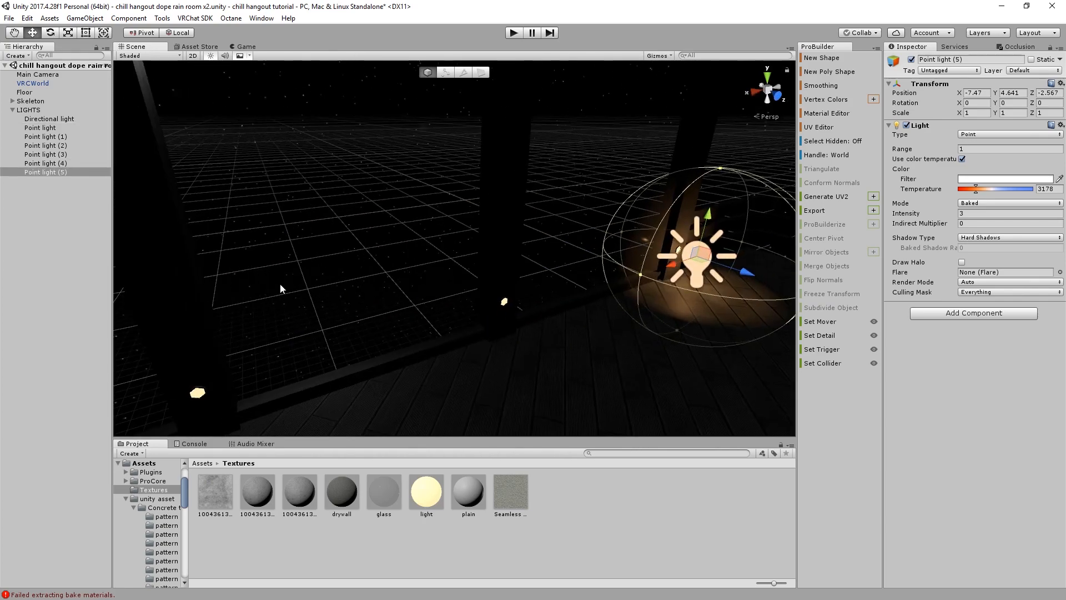
Duplicate the corner light four times along X, one copy per pillar lamp in the row, with the last at about X 1.449
scroll(224, 277, "down", 3)
key("ctrl+d")
left_click_drag(586, 266, 334, 331)
key("ctrl+d")
right_click_drag(334, 330, 391, 340)
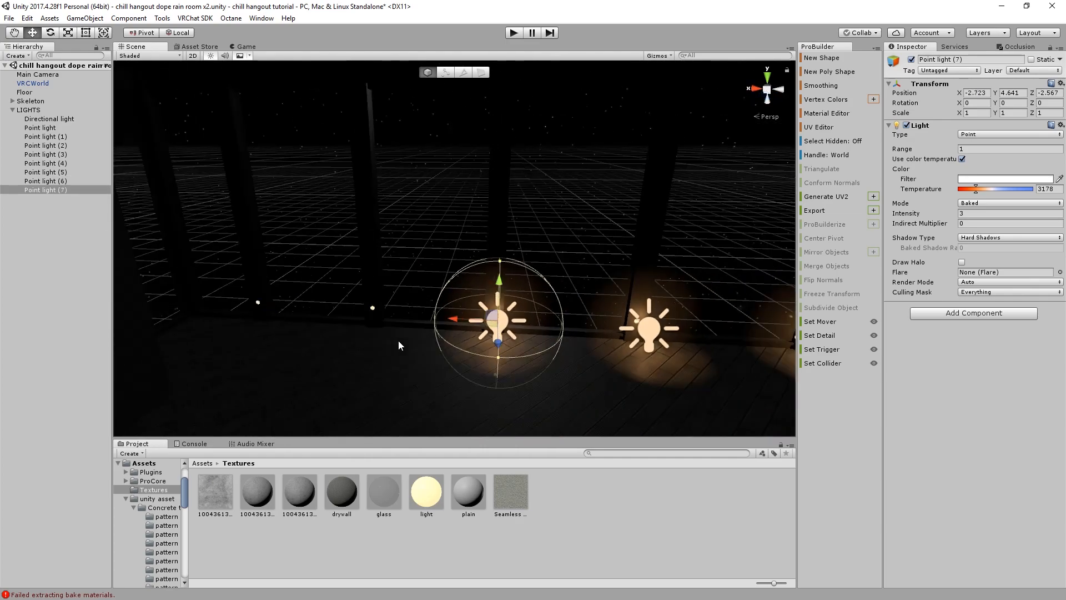
key("ctrl+d")
left_click_drag(447, 323, 201, 307)
key("ctrl+d")
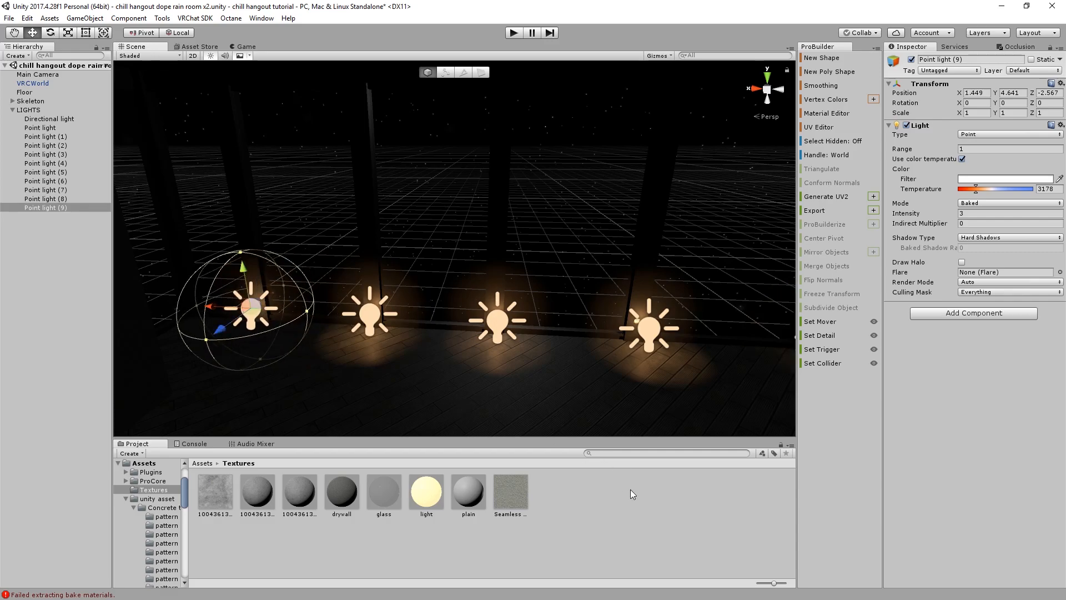
left_click(631, 481)
Examine how the point lights illuminate the row of pillars and the corner
scroll(519, 335, "down", 4)
right_click_drag(519, 335, 548, 331)
middle_click_drag(549, 331, 511, 257)
scroll(511, 258, "up", 4)
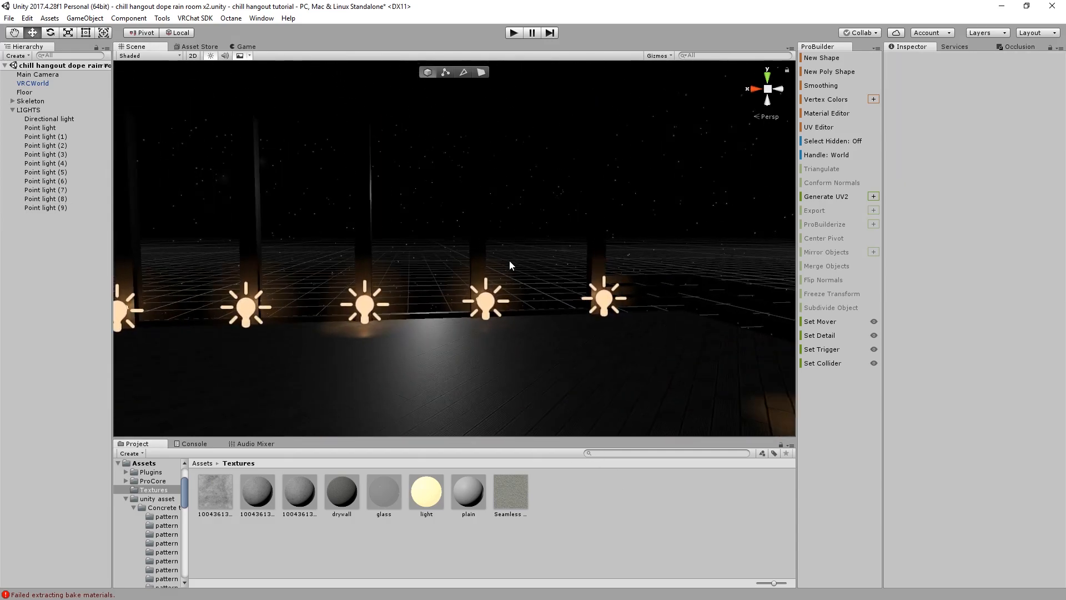
scroll(511, 258, "up", 3)
right_click_drag(497, 285, 571, 309)
left_click(496, 261)
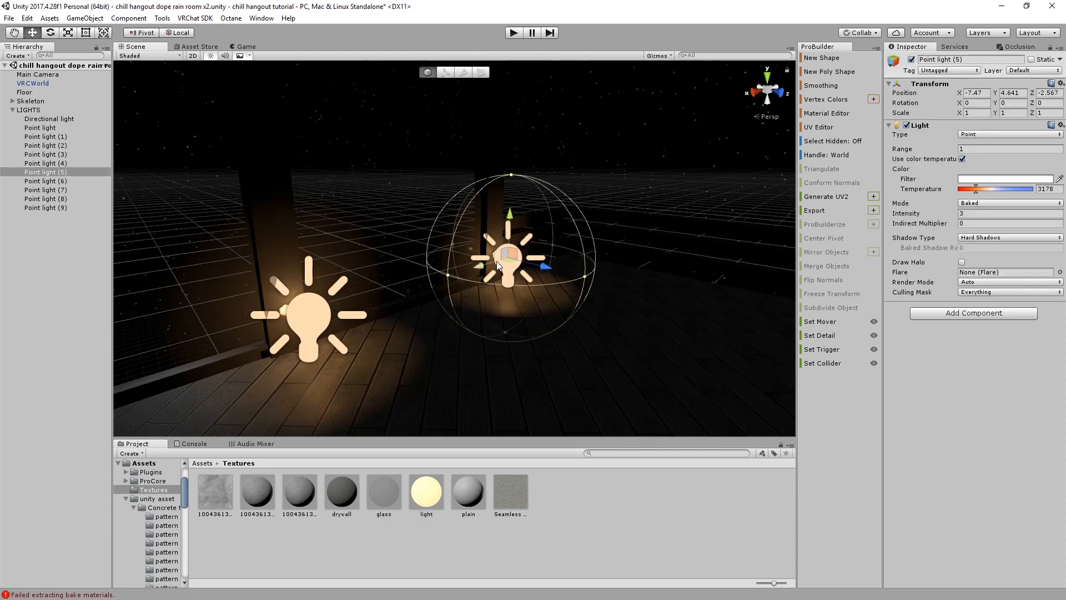
right_click_drag(496, 261, 89, 184)
Set the range of all ten point lights to 0.5
left_click(61, 129)
left_click(64, 208, "shift")
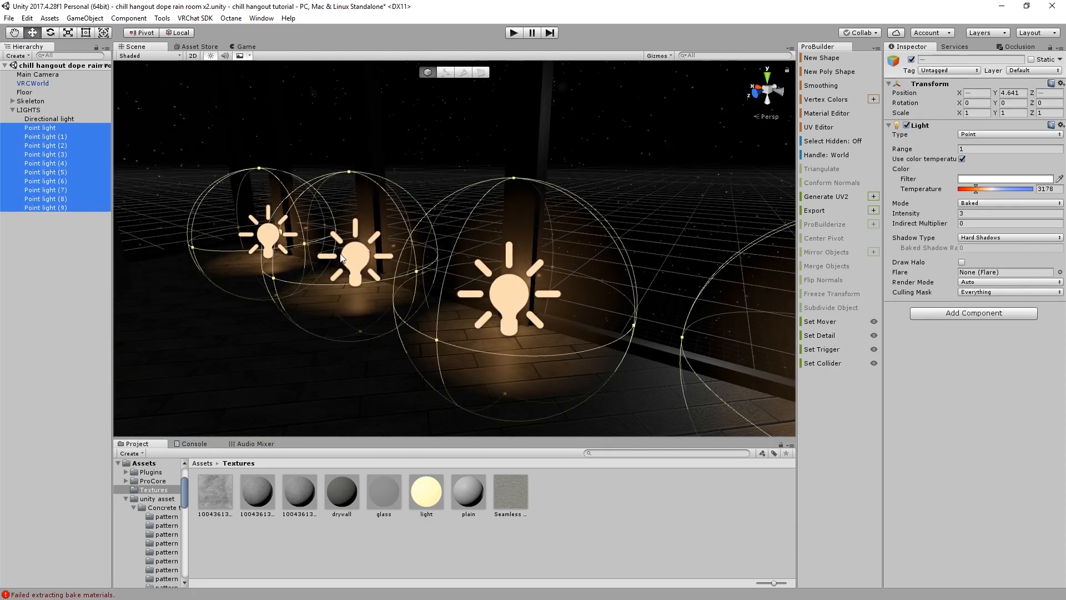
right_click_drag(150, 244, 536, 287)
middle_click_drag(535, 286, 394, 289)
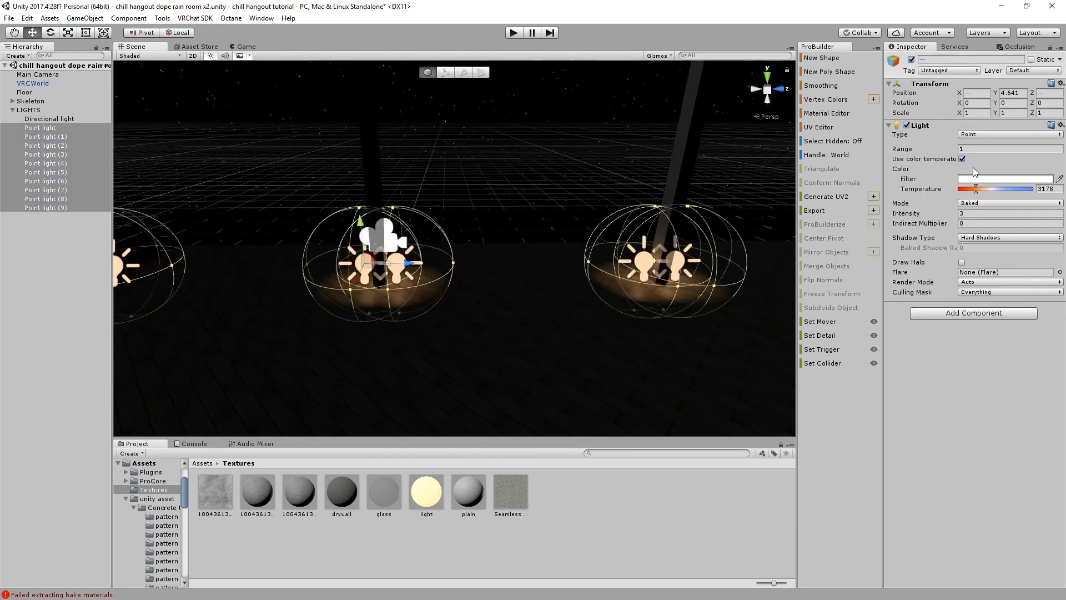
type("0.5")
Set the intensity of all ten point lights to 5
right_click_drag(555, 254, 222, 300)
scroll(368, 257, "up", 3)
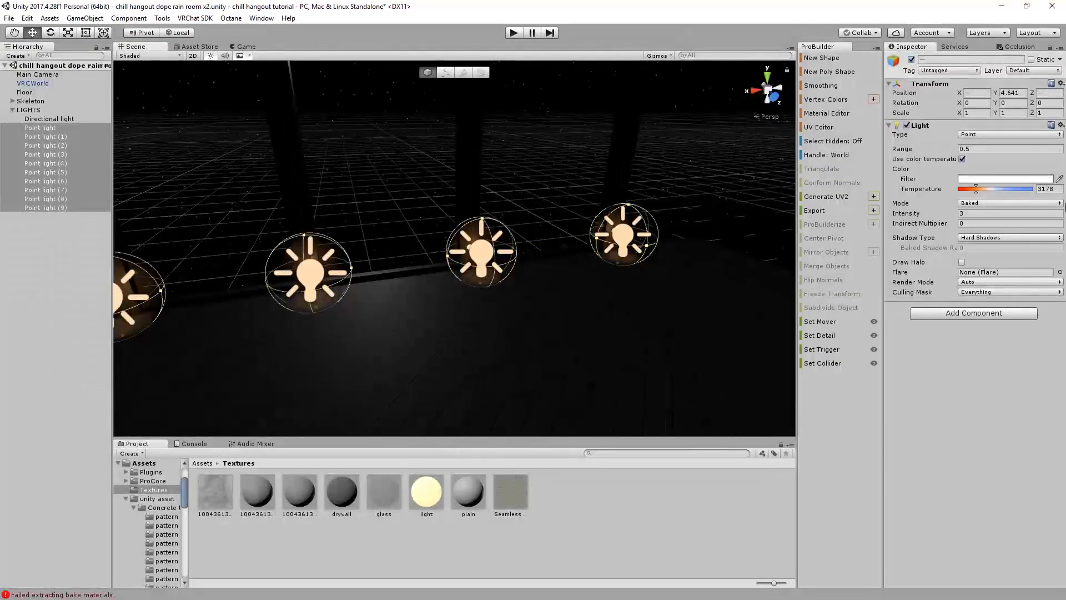
left_click(989, 213)
key("BackSpace")
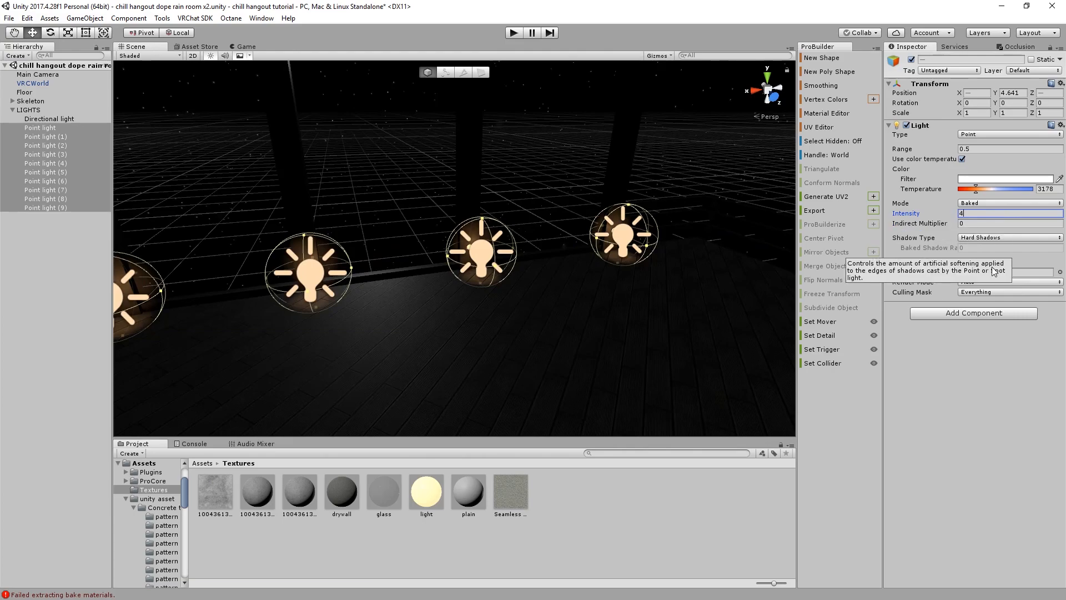
type("5")
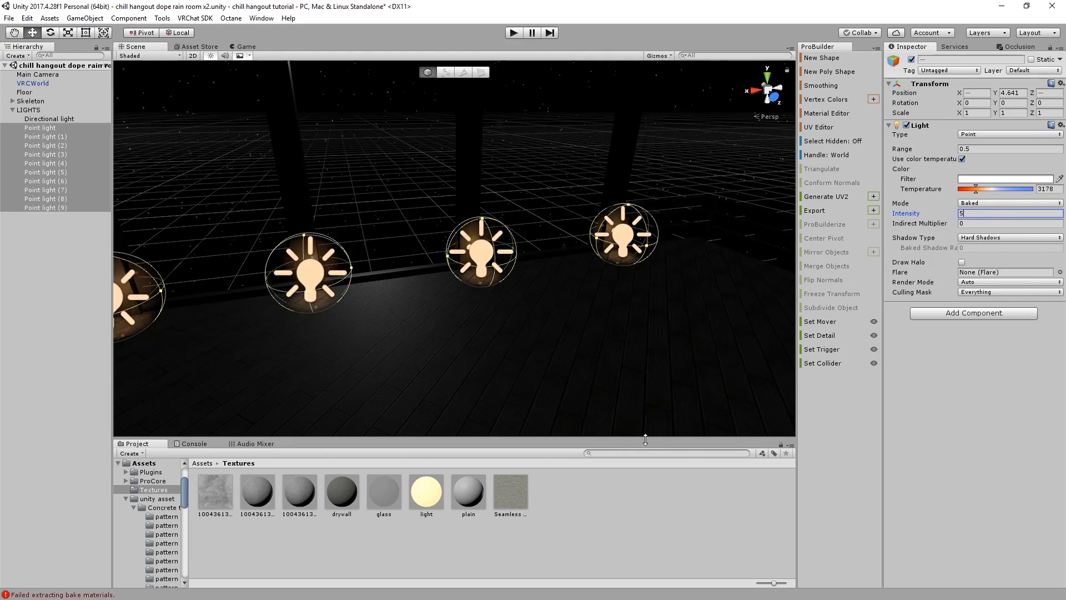
left_click(537, 344)
Examine the lights' glow on the pillars and floor from several angles
scroll(662, 221, "down", 5)
right_click_drag(569, 280, 438, 188)
middle_click_drag(438, 188, 327, 225)
scroll(388, 311, "up", 3)
scroll(392, 315, "down", 2)
scroll(316, 259, "down", 4)
middle_click_drag(365, 293, 267, 246)
scroll(267, 245, "up", 4)
scroll(270, 253, "down", 2)
right_click_drag(270, 252, 97, 160)
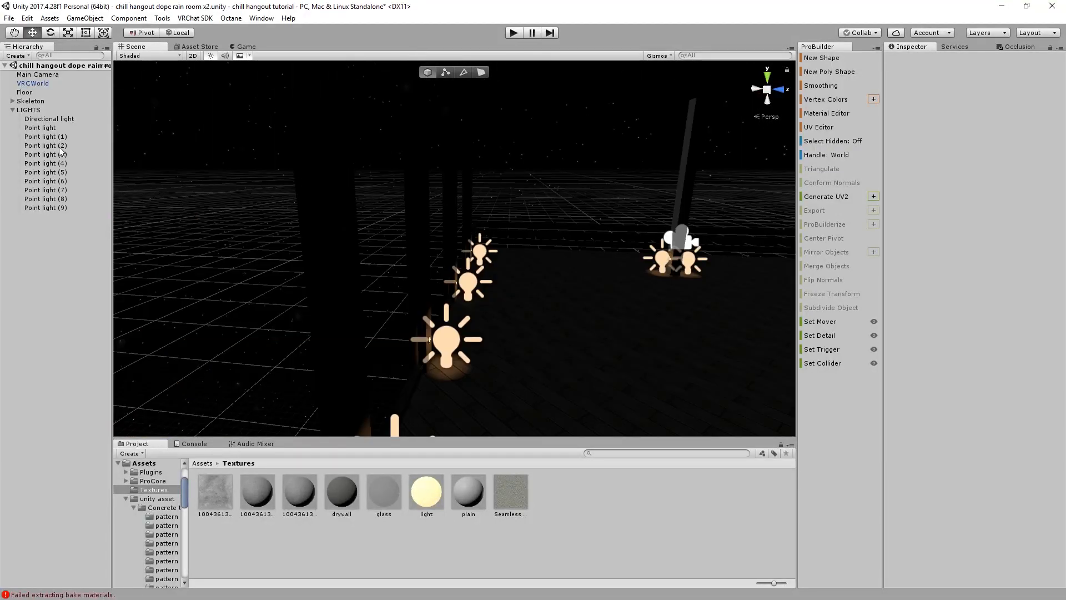
Set all ten point lights to an intensity of 3 and a range of 0.8
left_click(40, 127)
left_click(45, 207, "shift")
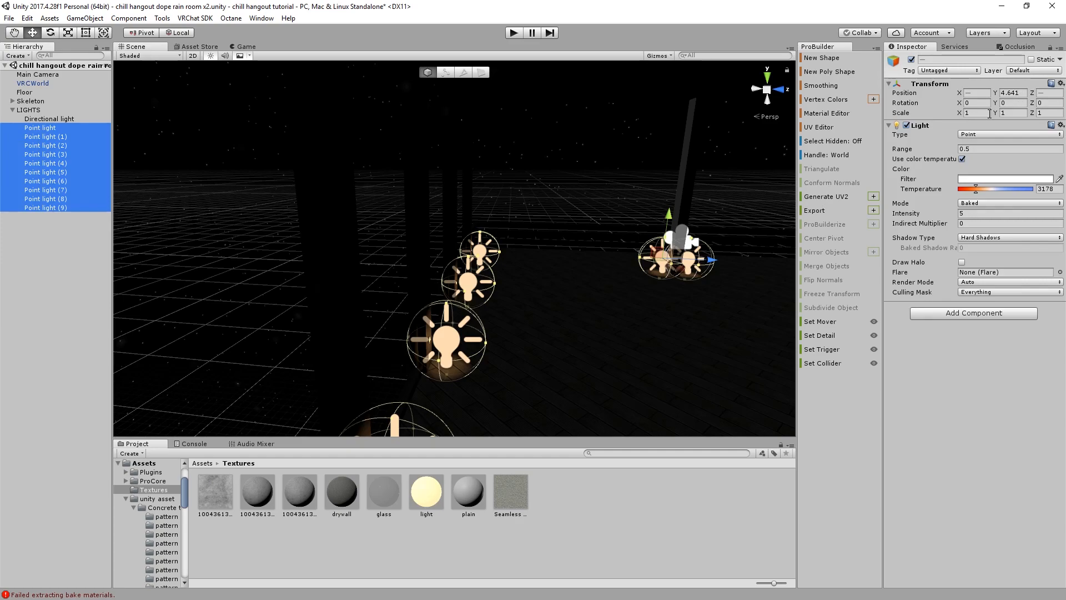
left_click(986, 213)
type("3")
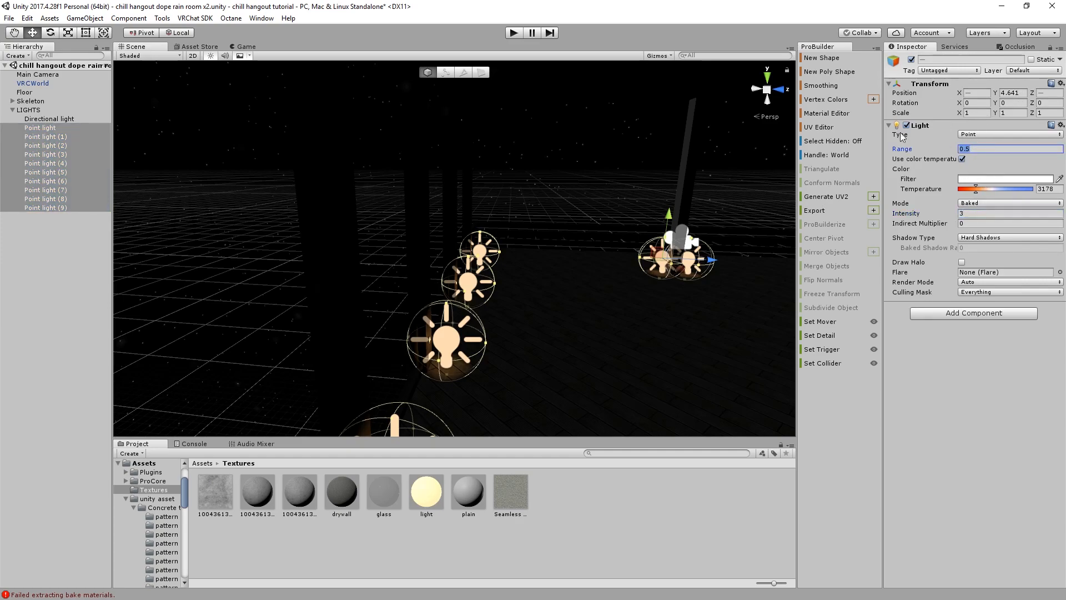
type("1")
left_click(654, 509)
Duplicate the three middle lights of the pillar row and raise the copies to the roof lamps at about Y 8.847
right_click_drag(555, 314, 371, 230)
left_click(357, 216)
scroll(371, 232, "down", 2)
middle_click_drag(371, 233, 230, 206)
left_click(276, 271)
left_click(392, 249, "shift")
left_click(486, 223, "shift")
right_click_drag(487, 223, 476, 227)
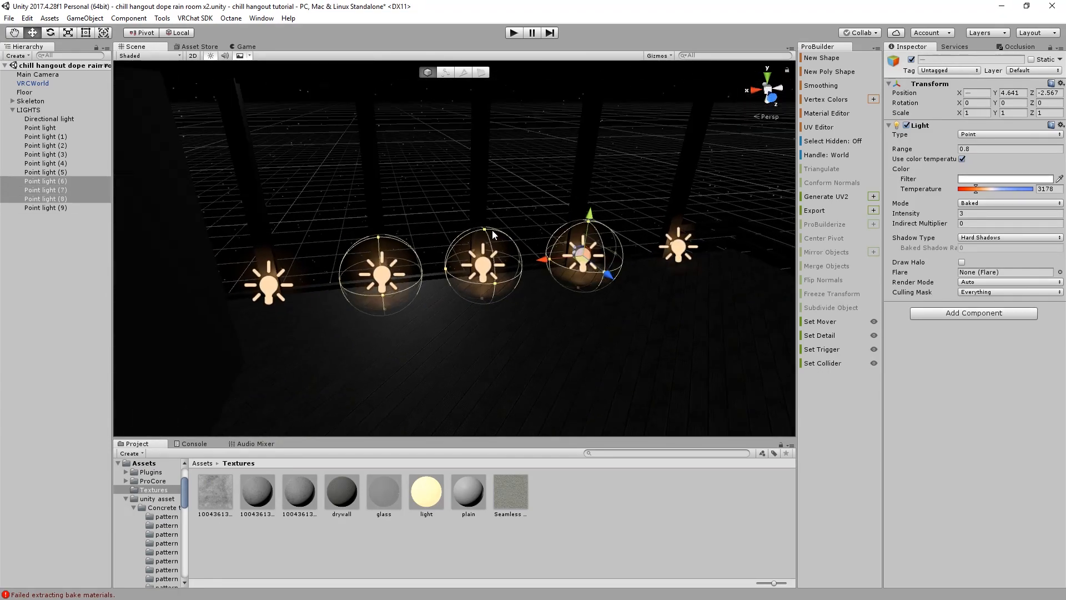
key("ctrl+d")
left_click_drag(587, 224, 584, 80)
middle_click_drag(584, 80, 557, 222)
left_click_drag(591, 151, 592, 111)
right_click_drag(488, 153, 558, 169)
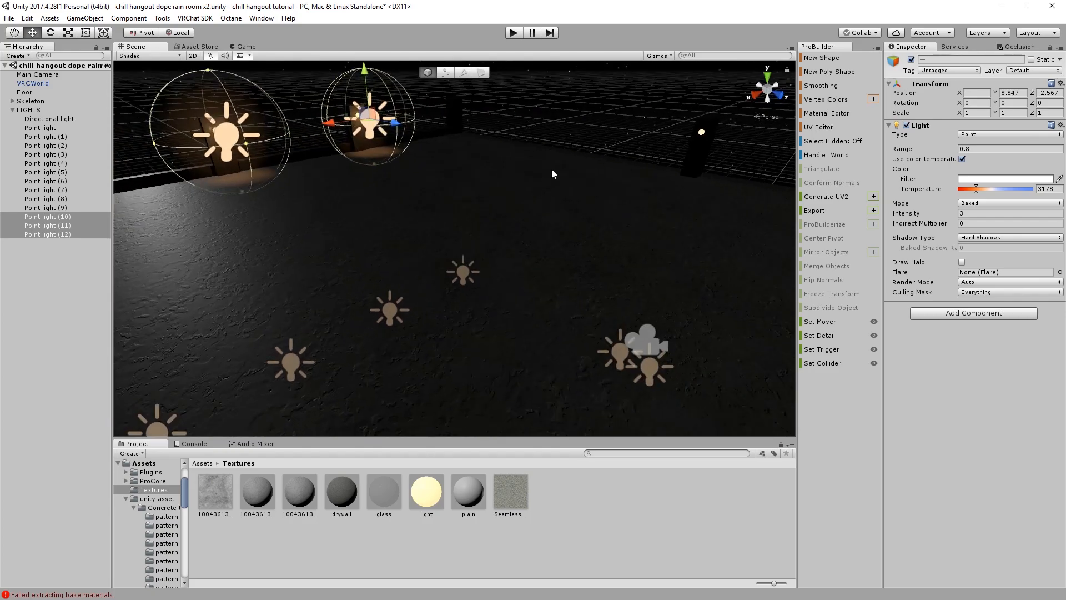
Duplicate Point light (12) and move the copy across the roof to about X -5.72, Z 0.39
middle_click_drag(444, 182, 528, 238)
right_click_drag(528, 238, 605, 247)
scroll(605, 248, "down", 3)
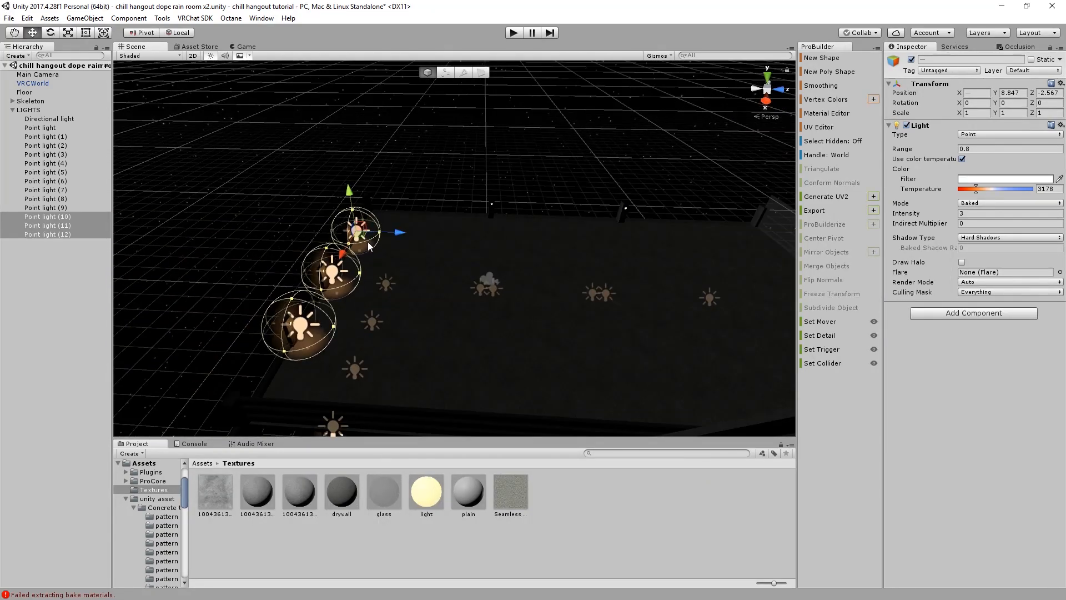
left_click(310, 319)
middle_click_drag(309, 319, 486, 282)
right_click_drag(487, 282, 602, 278)
scroll(602, 278, "up", 2)
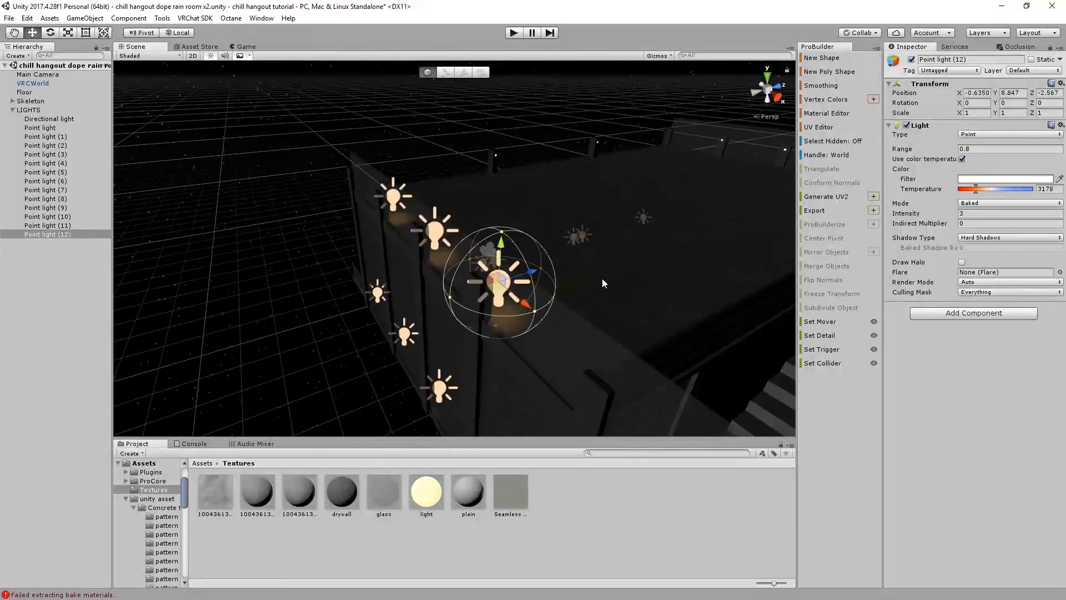
middle_click_drag(597, 281, 529, 315)
key("ctrl+d")
left_click_drag(405, 389, 724, 290)
left_click_drag(638, 331, 342, 154)
Position the copied roof light at the pillar lamp at about X -6.837, Z 1.957
middle_click_drag(471, 172, 505, 266)
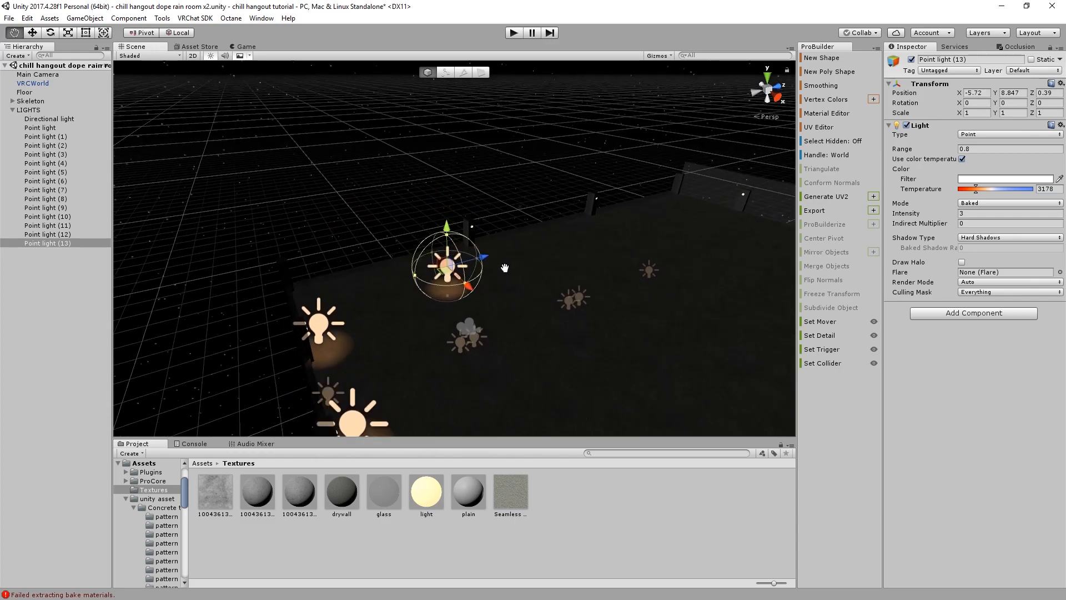
scroll(491, 263, "up", 5)
left_click_drag(462, 312, 414, 280)
left_click_drag(444, 245, 542, 211)
scroll(541, 213, "up", 5)
middle_click_drag(537, 221, 445, 308)
left_click_drag(485, 301, 481, 326)
middle_click_drag(481, 325, 290, 305)
Duplicate the roof light and move it along Z toward the next roof lamps on that side
scroll(570, 338, "down", 2)
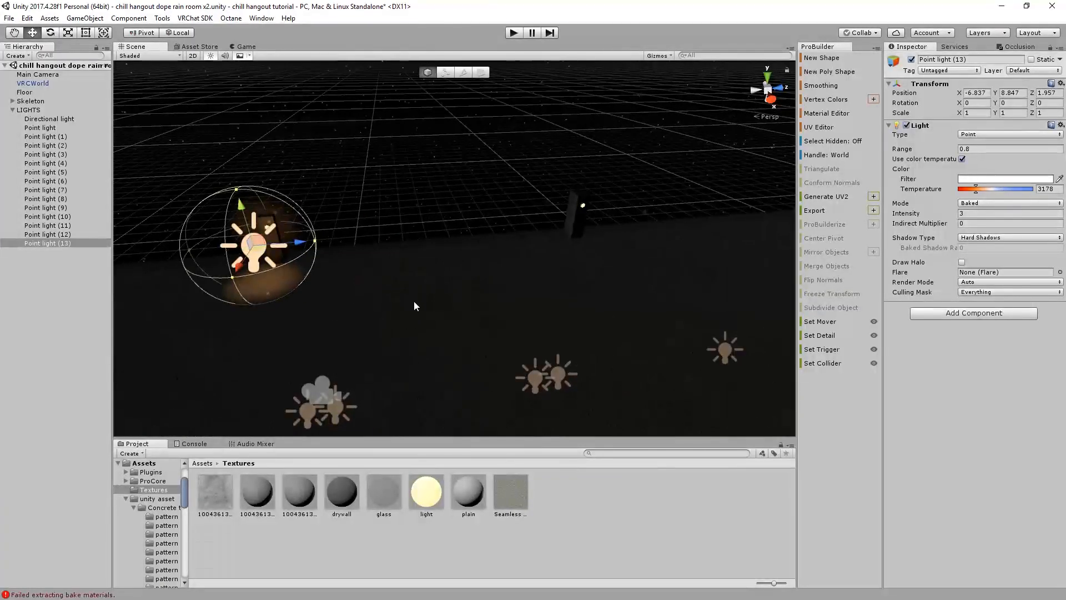
key("ctrl+d")
left_click_drag(303, 243, 673, 245)
middle_click_drag(674, 245, 336, 277)
left_click_drag(418, 245, 737, 294)
Duplicate roof lights along X over the far edge's lamps, with the last copy at about X -0.78, Z 11.739
key("ctrl+d")
right_click_drag(737, 294, 488, 279)
key("ctrl+d")
left_click_drag(375, 250, 568, 257)
key("ctrl+d")
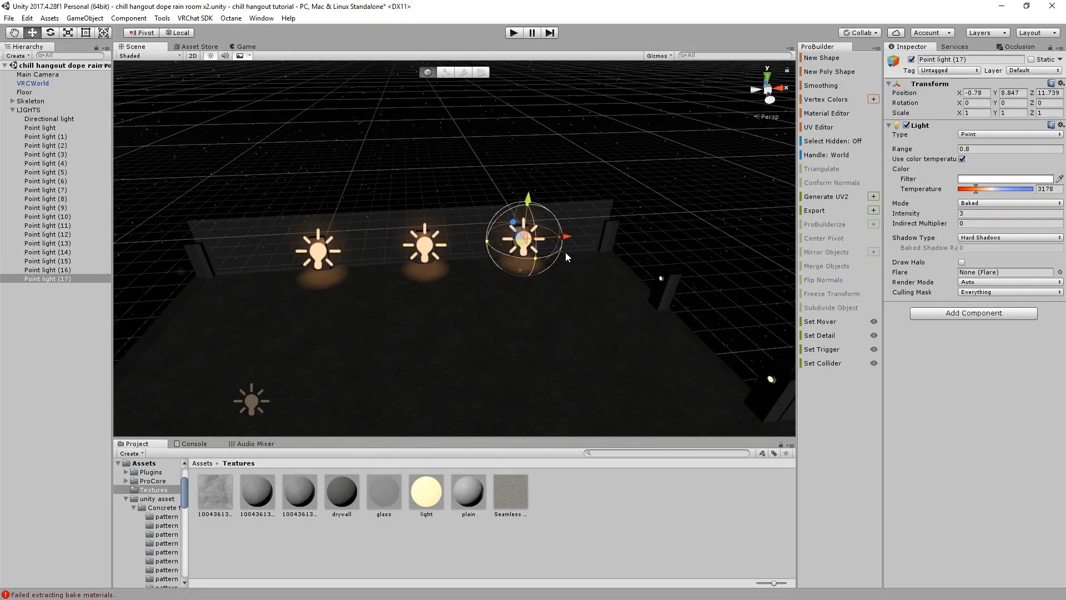
Duplicate the roof light twice more and place the copies at the remaining roof lamps
right_click_drag(567, 252, 442, 264)
key("ctrl+d")
left_click_drag(211, 239, 389, 220)
right_click_drag(388, 219, 420, 187)
left_click_drag(411, 195, 582, 212)
key("ctrl+d")
left_click(522, 134)
Inspect the arrangement of point lights around the whole building from outside
right_click_drag(522, 166, 566, 188)
middle_click_drag(566, 188, 434, 135)
scroll(483, 213, "down", 5)
right_click_drag(483, 214, 573, 243)
middle_click_drag(572, 243, 605, 114)
scroll(608, 216, "up", 2)
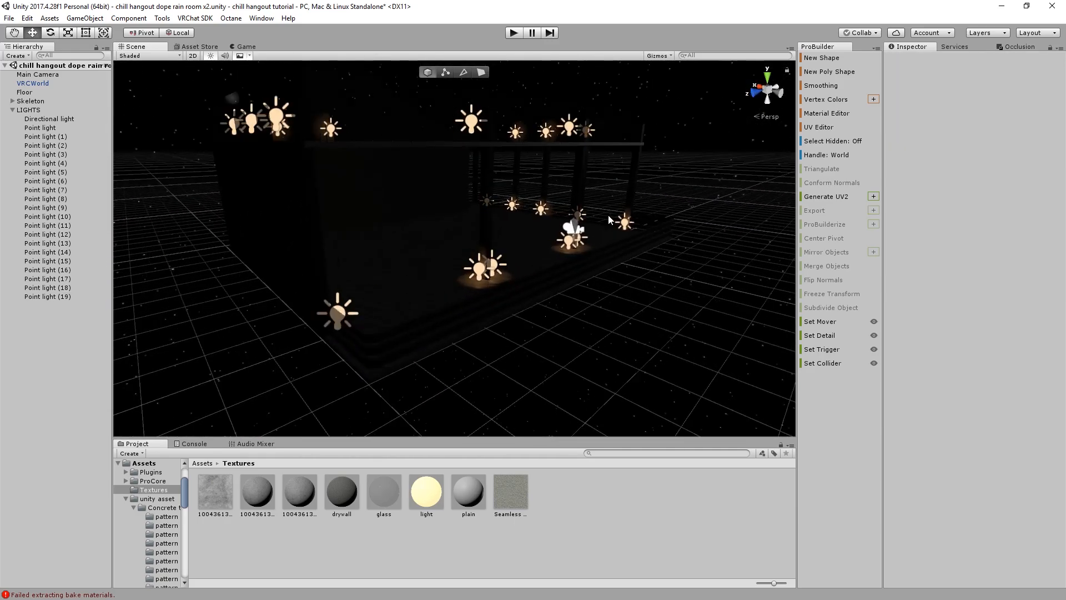
scroll(608, 219, "up", 2)
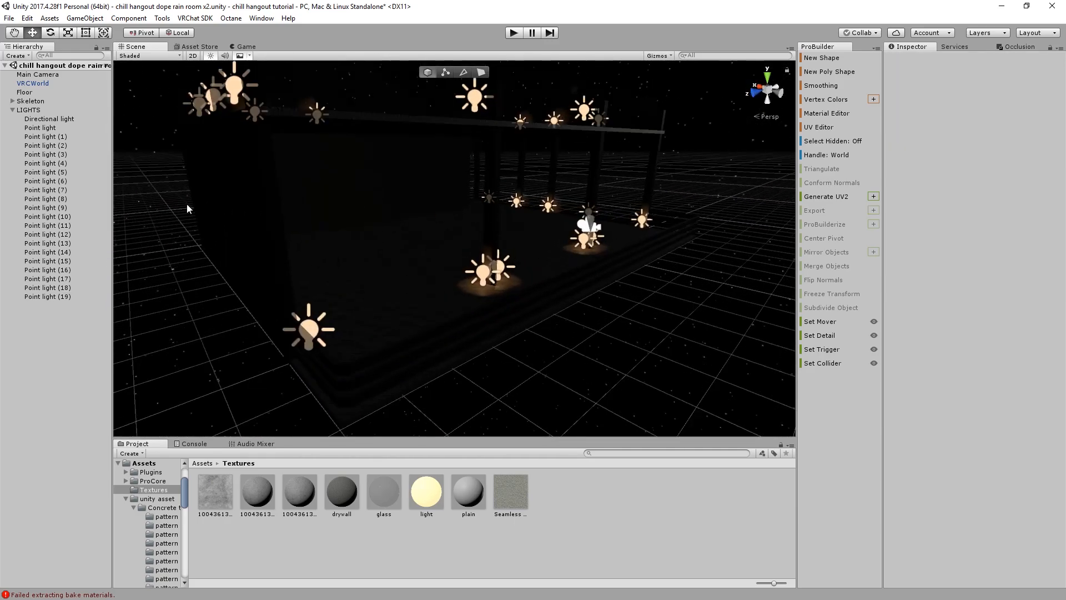
Set the pixel light count to 50 for the Ultra level in the project's quality settings
left_click(27, 17)
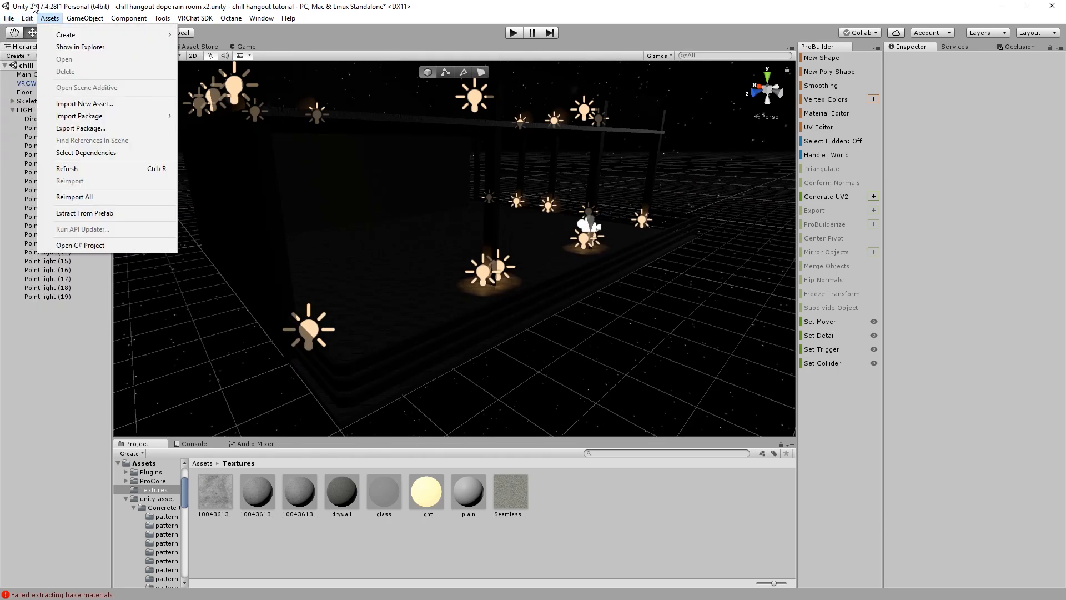
mouse_move(27, 18)
mouse_move(77, 283)
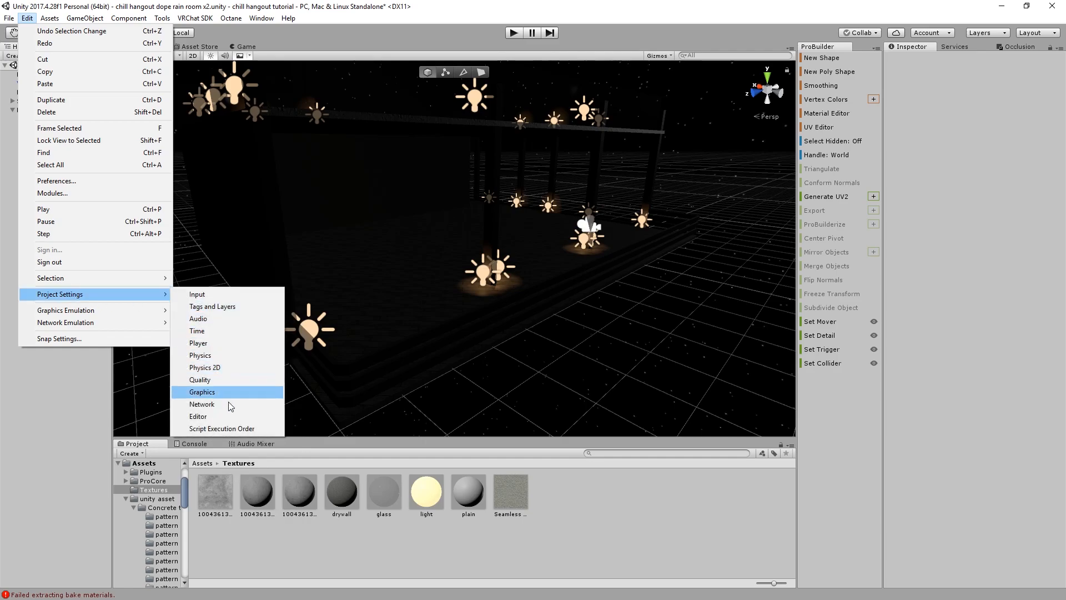
left_click(214, 380)
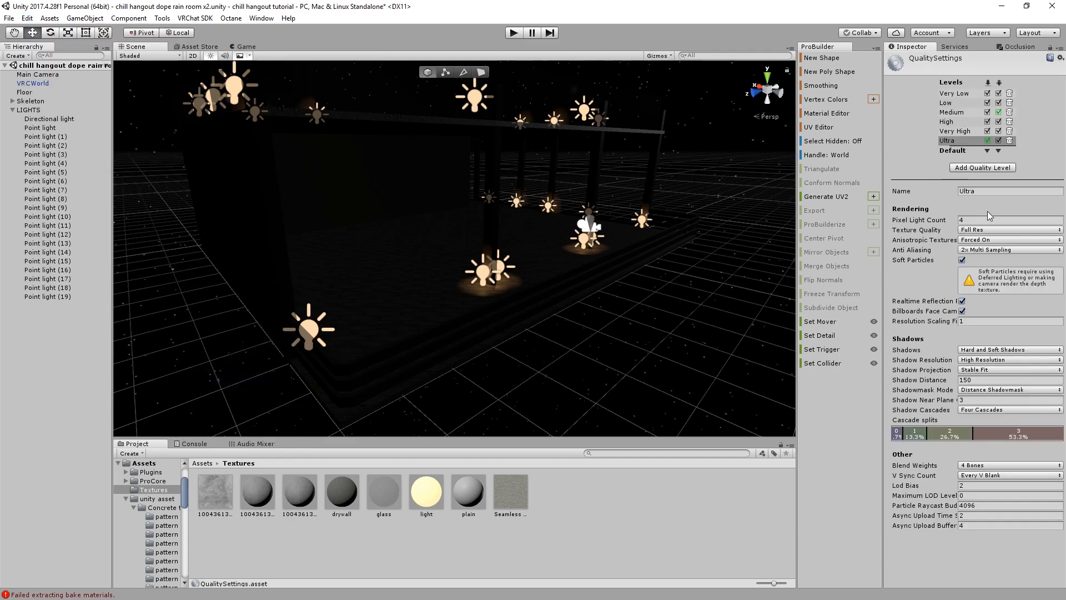
type("50")
key("Return")
Examine the lighting on the roof, deck floor and interior walls
scroll(543, 326, "up", 3)
scroll(541, 321, "up", 4)
middle_click_drag(540, 311, 522, 339)
scroll(522, 339, "up", 3)
scroll(522, 339, "down", 3)
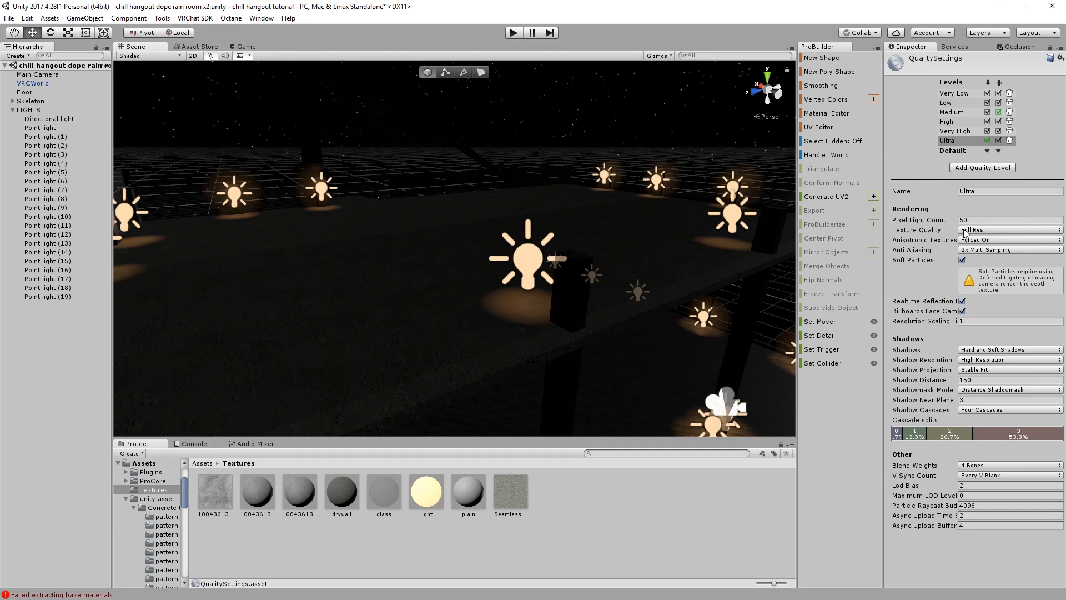
right_click_drag(480, 214, 389, 284)
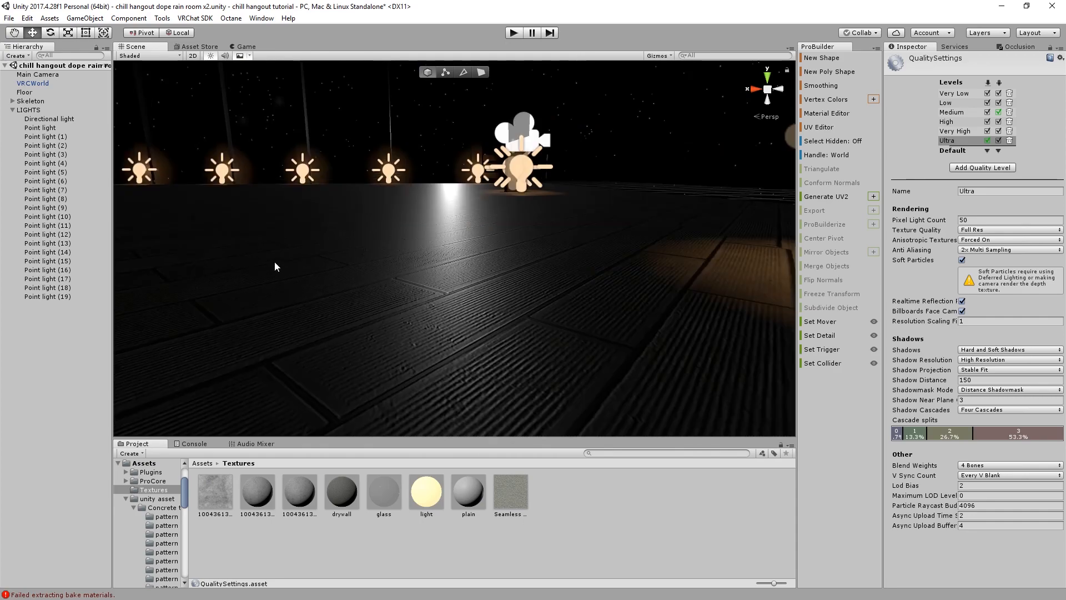
scroll(263, 263, "down", 5)
middle_click_drag(262, 263, 280, 230)
right_click_drag(280, 230, 302, 329)
scroll(302, 330, "down", 3)
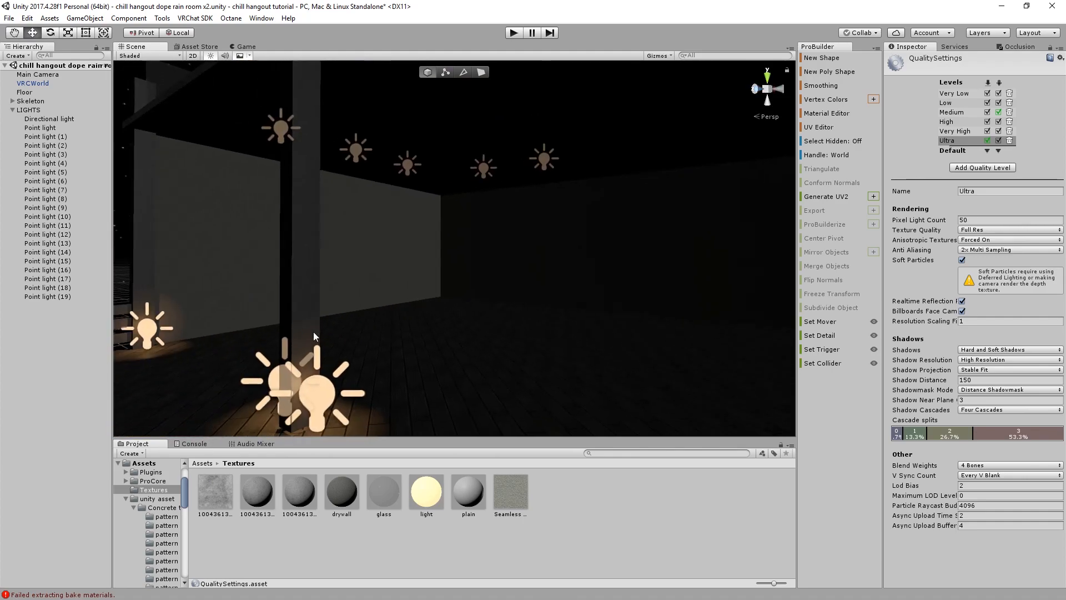
Select the end column's deck point light together with its hexagonal lamp fixture on the open side of the room
middle_click_drag(302, 329, 428, 322)
right_click_drag(427, 322, 625, 361)
scroll(602, 365, "down", 5)
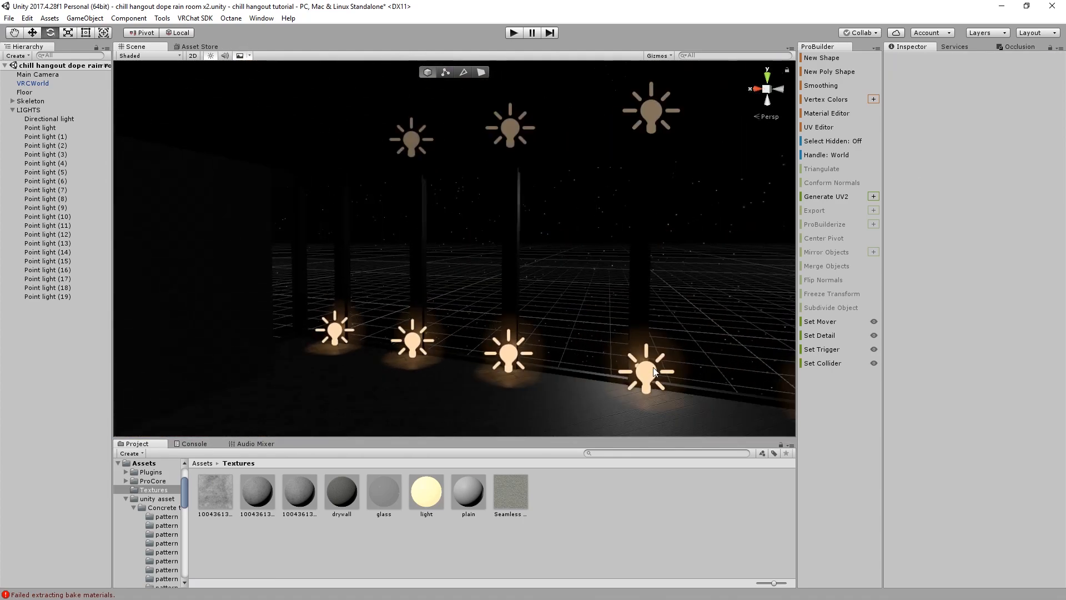
right_click_drag(494, 361, 591, 359)
scroll(528, 368, "up", 3)
scroll(591, 359, "up", 4)
middle_click_drag(590, 359, 467, 322)
left_click(468, 322)
scroll(468, 322, "up", 4)
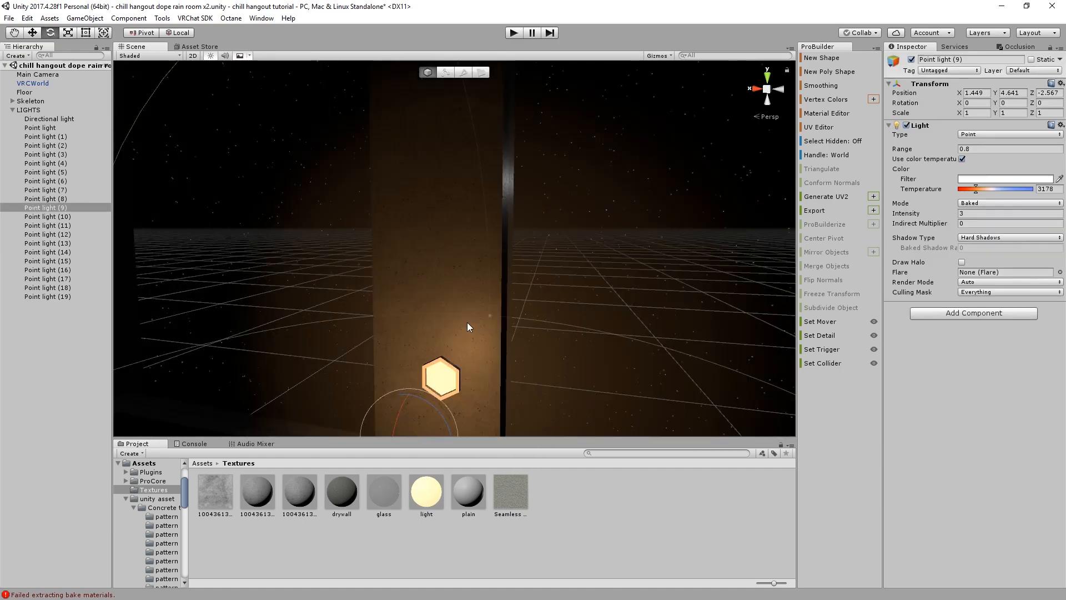
left_click(455, 376, "shift")
Add the other four deck point lights along the same row of columns to the selection
right_click_drag(455, 376, 469, 367)
key("s")
key("d")
left_click(323, 318, "shift")
right_click_drag(323, 318, 534, 316)
left_click(531, 278, "shift")
left_click(656, 245, "shift")
middle_click_drag(701, 242, 632, 268)
key("w")
left_click(563, 268, "shift")
right_click_drag(555, 269, 52, 315)
key("w")
key("a")
left_click(483, 295, "shift")
Add the remaining four hexagonal lamp fixtures on that row of columns to the selection
key("a")
key("w")
right_click_drag(378, 326, 335, 324)
middle_click_drag(335, 323, 380, 321)
key("f")
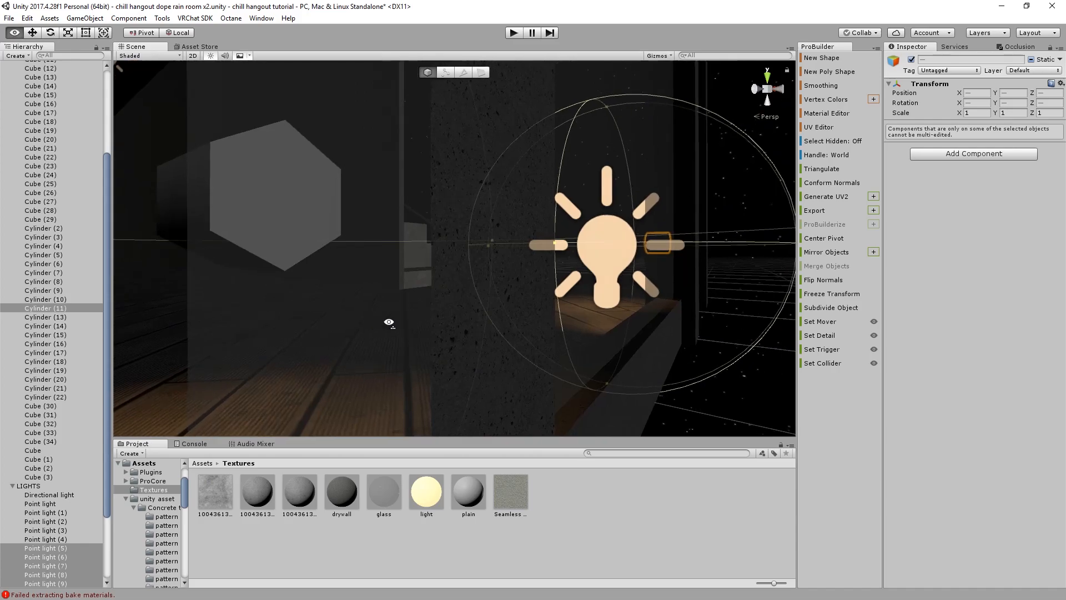
left_click(283, 247, "shift")
right_click_drag(283, 248, 278, 283)
scroll(332, 274, "up", 5)
scroll(332, 274, "down", 3)
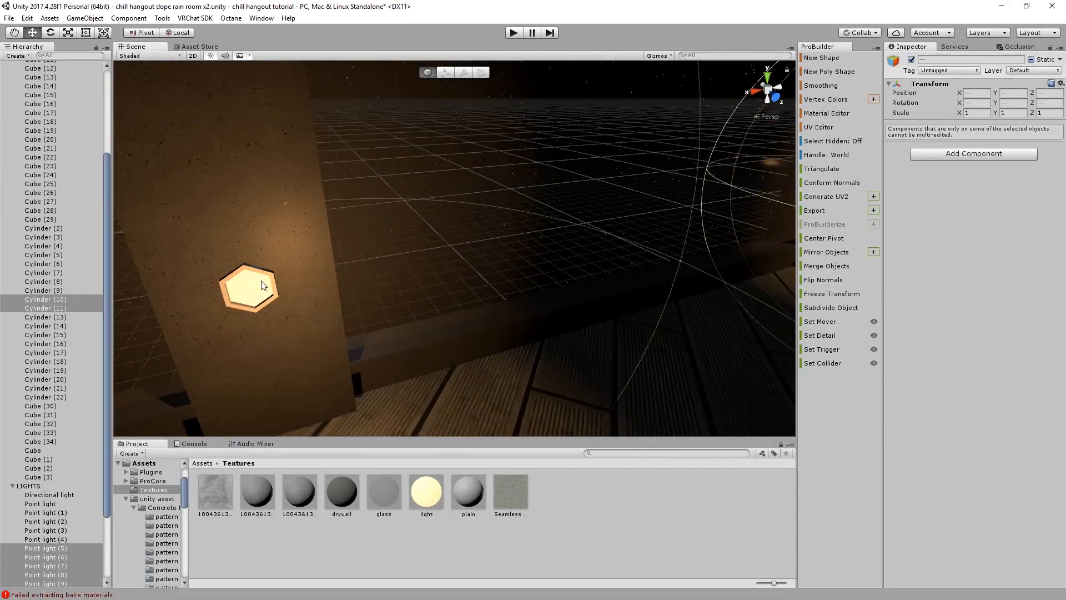
left_click(260, 286, "shift")
right_click_drag(395, 266, 422, 161)
left_click(479, 332, "shift")
left_click(552, 114, "shift")
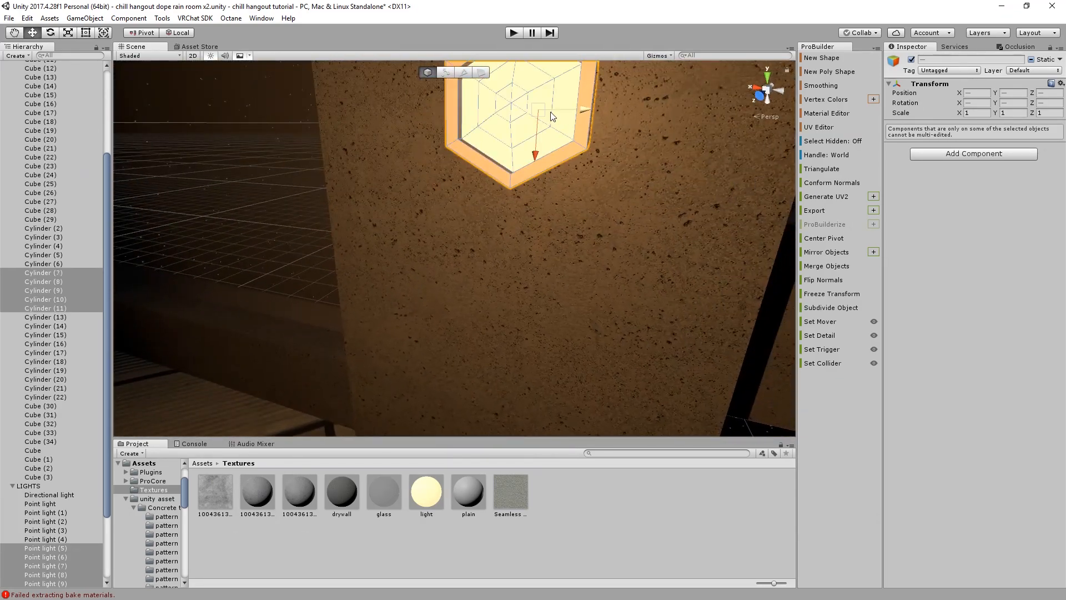
Duplicate the five selected lamp fixtures with their point lights and raise the copies up the columns to just below the roof
right_click_drag(552, 114, 485, 135)
scroll(485, 135, "down", 5)
key("ctrl+d")
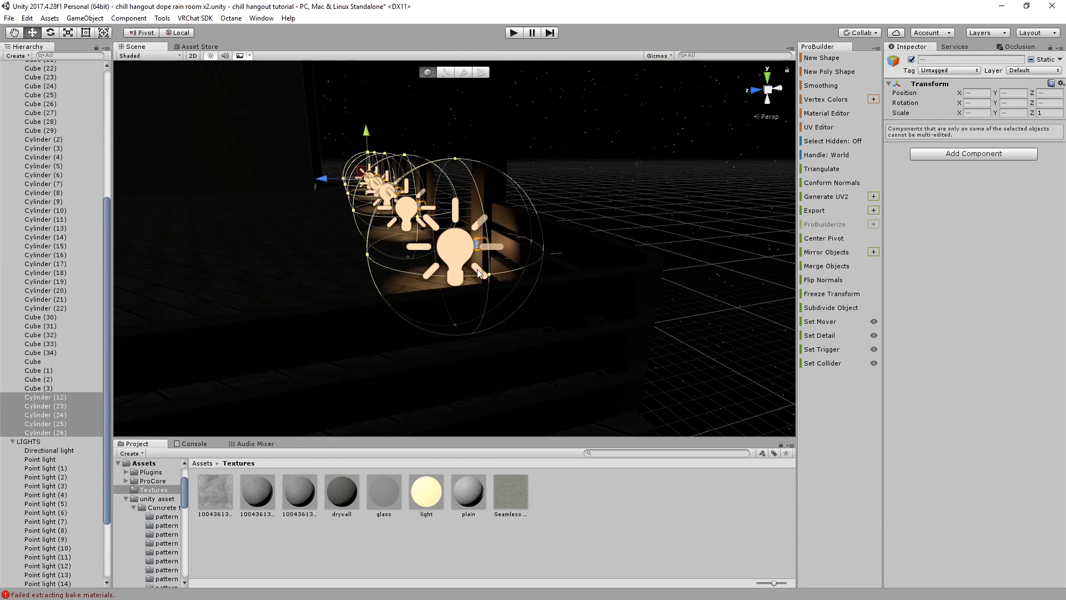
right_click_drag(353, 163, 655, 161)
left_click_drag(301, 194, 310, 168)
Duplicate a deck point light and move the copy inside the room to about Y 6.8, Z 8.69
left_click(649, 282)
scroll(649, 282, "down", 2)
middle_click_drag(650, 282, 774, 224)
mouse_move(569, 238)
middle_mouse_down()
mouse_move(643, 219)
mouse_move(583, 188)
mouse_move(552, 226)
middle_mouse_up()
scroll(583, 188, "down", 3)
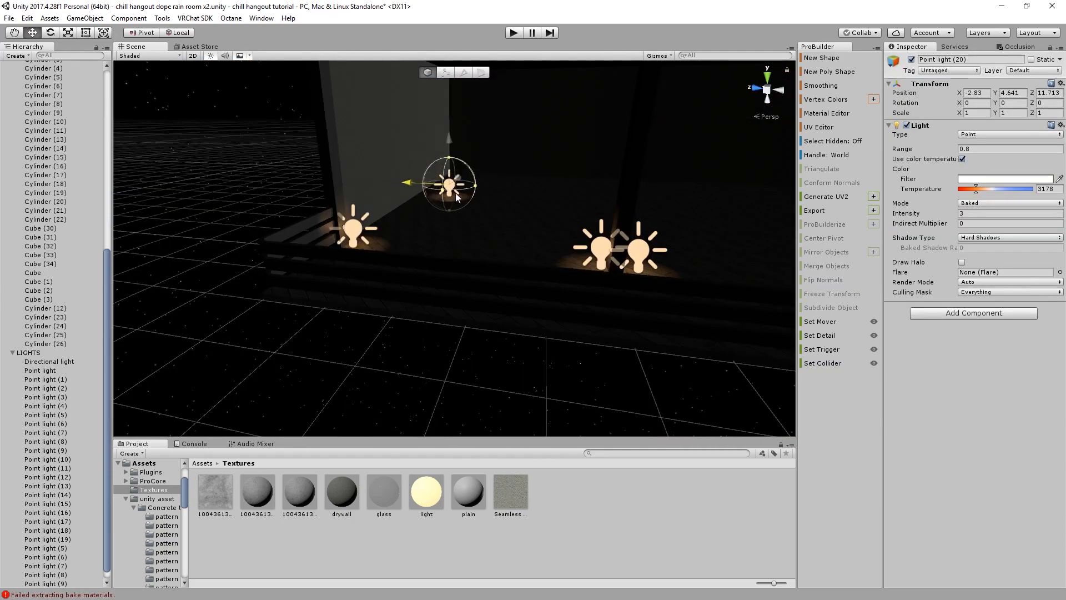
left_click_drag(455, 192, 504, 191)
left_click(525, 151)
left_click(534, 181)
left_click_drag(531, 148, 536, 70)
middle_click_drag(536, 115, 530, 160)
scroll(570, 131, "up", 1)
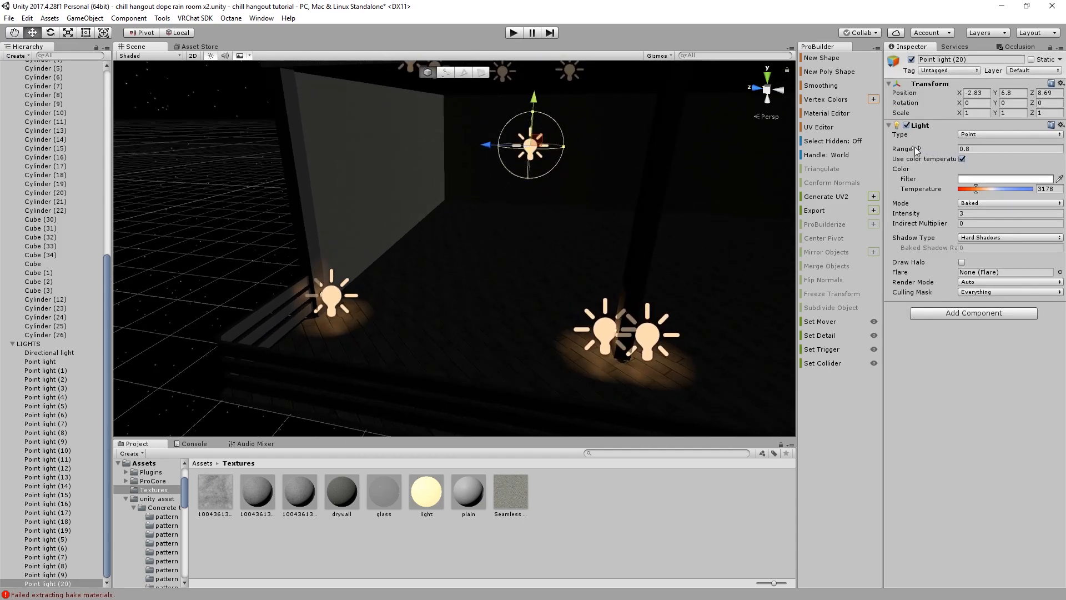
Set the new room light's intensity to 1 and its range to 6.81
left_click(964, 213)
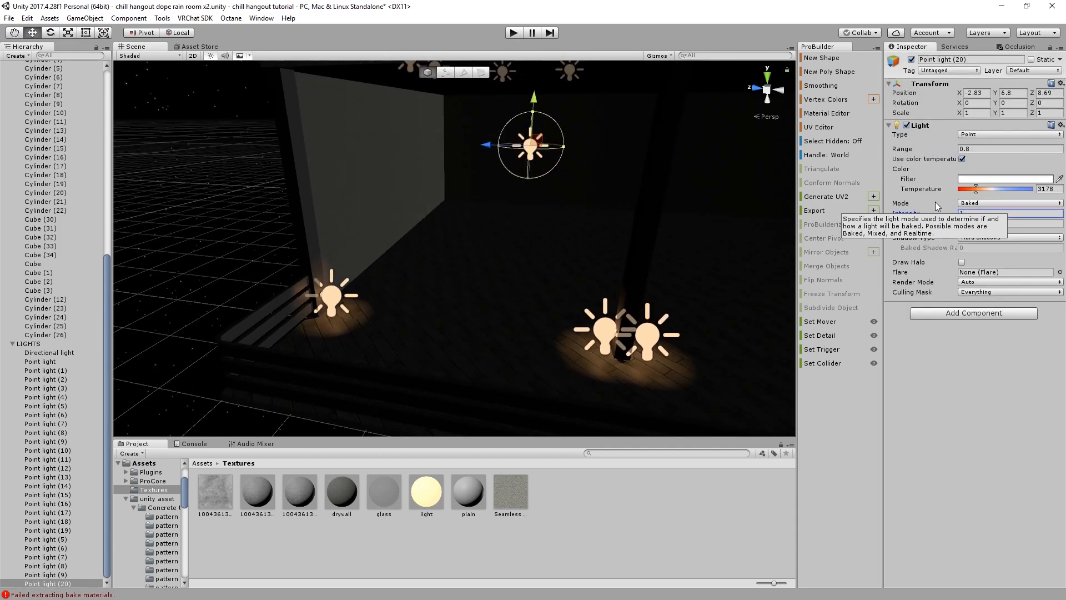
type("1")
left_click_drag(905, 148, 1015, 160)
Duplicate the room light and space the two lights apart across the interior
scroll(540, 248, "down", 10)
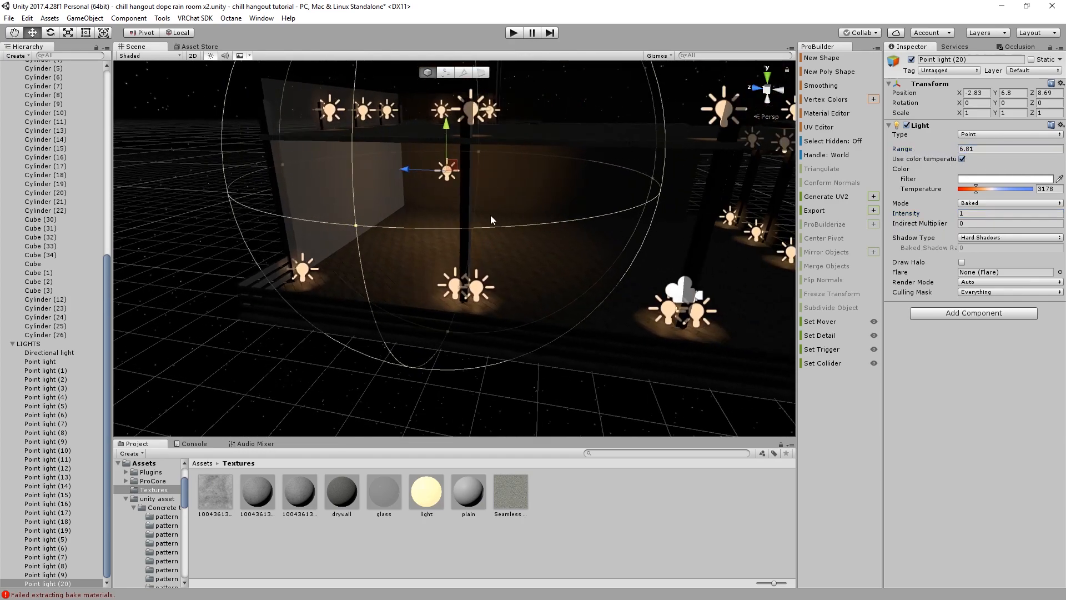
left_click_drag(448, 156, 567, 227)
key("ctrl+d")
middle_click_drag(569, 221, 549, 281)
Duplicate the room light twice more and place the copies side by side above the roof at height Y 11
key("ctrl+d")
left_click_drag(605, 245, 605, 135)
middle_click_drag(605, 135, 472, 236)
left_click_drag(479, 254, 288, 243)
key("ctrl+d")
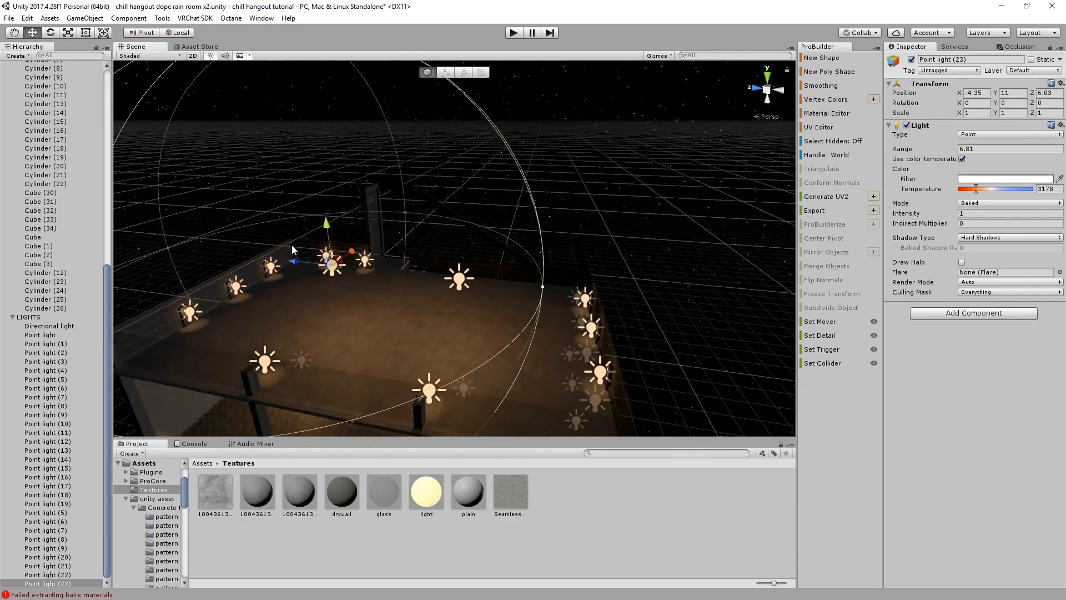
left_click(598, 161)
Examine how the new fill lights illuminate the roof and the room from outside the building
middle_click_drag(522, 212, 577, 168)
scroll(435, 175, "up", 3)
right_click_drag(435, 175, 257, 65)
scroll(462, 155, "up", 4)
middle_click_drag(462, 154, 257, 202)
scroll(301, 205, "up", 3)
right_click_drag(301, 204, 302, 135)
middle_click_drag(302, 136, 355, 174)
scroll(354, 174, "down", 4)
right_click_drag(399, 158, 549, 228)
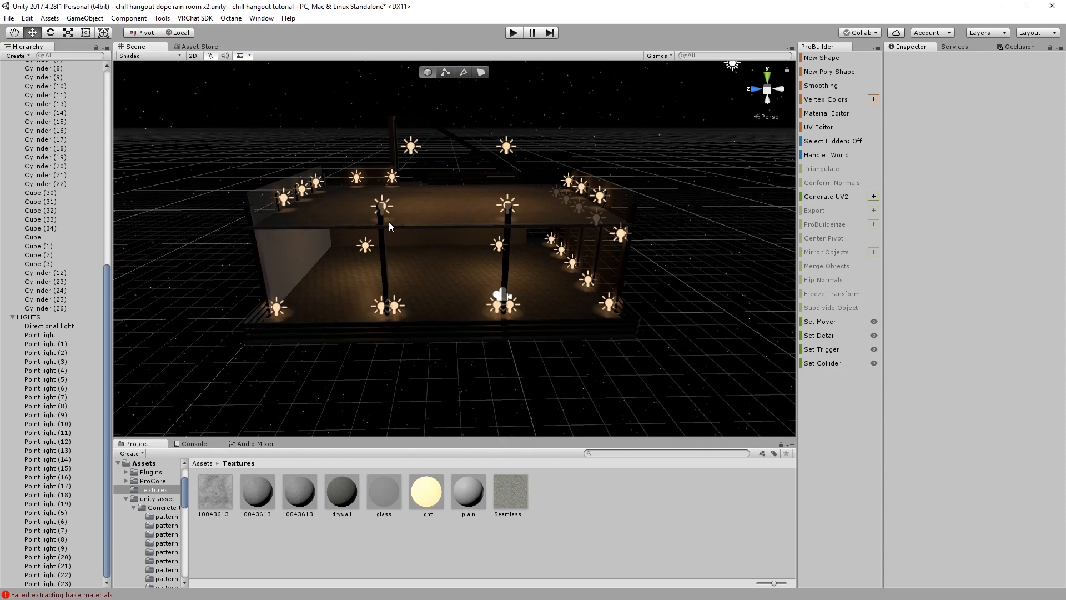
scroll(342, 195, "up", 8)
scroll(410, 188, "down", 4)
middle_click_drag(411, 189, 489, 244)
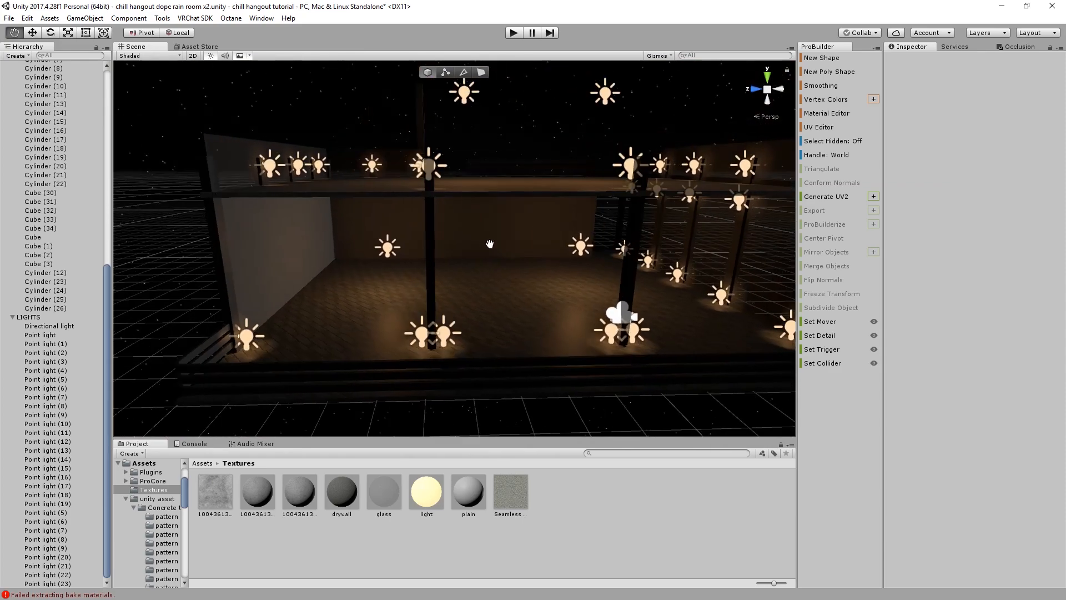
scroll(491, 239, "up", 3)
scroll(472, 232, "down", 2)
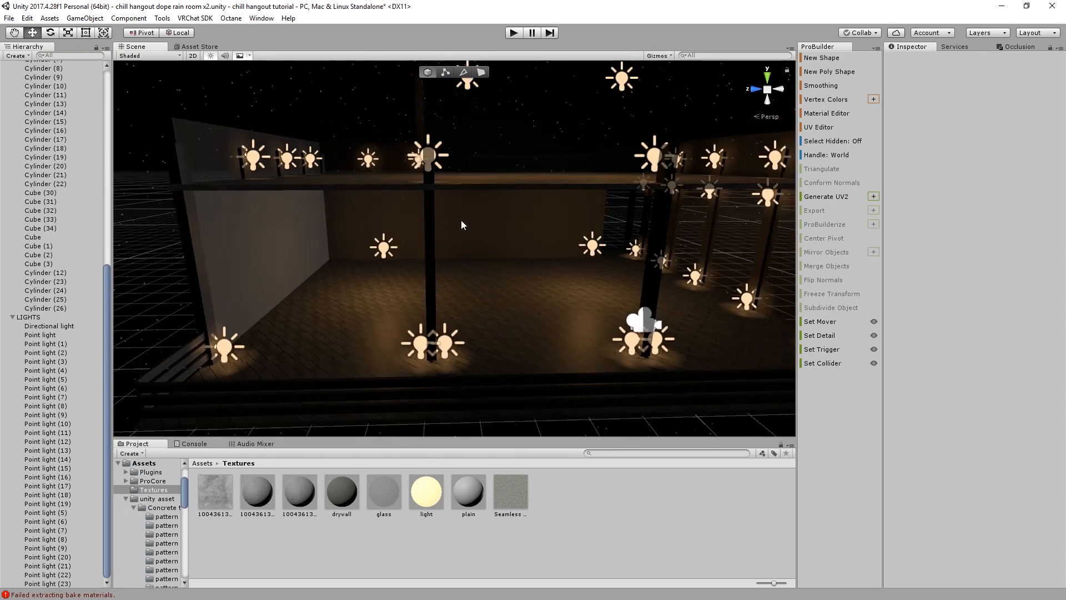
scroll(503, 242, "down", 3)
right_click_drag(461, 225, 461, 225)
middle_click_drag(459, 217, 567, 271)
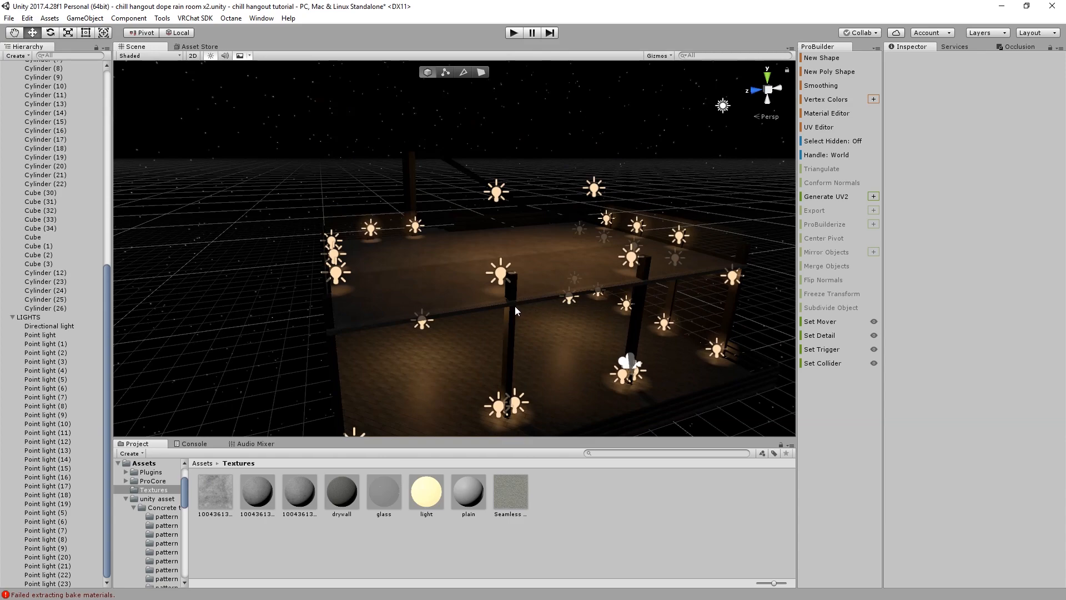
Examine the warm lighting on the room's floor, ceiling, walls and columns up close
scroll(428, 298, "down", 4)
middle_click_drag(428, 295, 349, 231)
scroll(414, 281, "up", 4)
right_click_drag(410, 229, 364, 225)
scroll(372, 230, "up", 8)
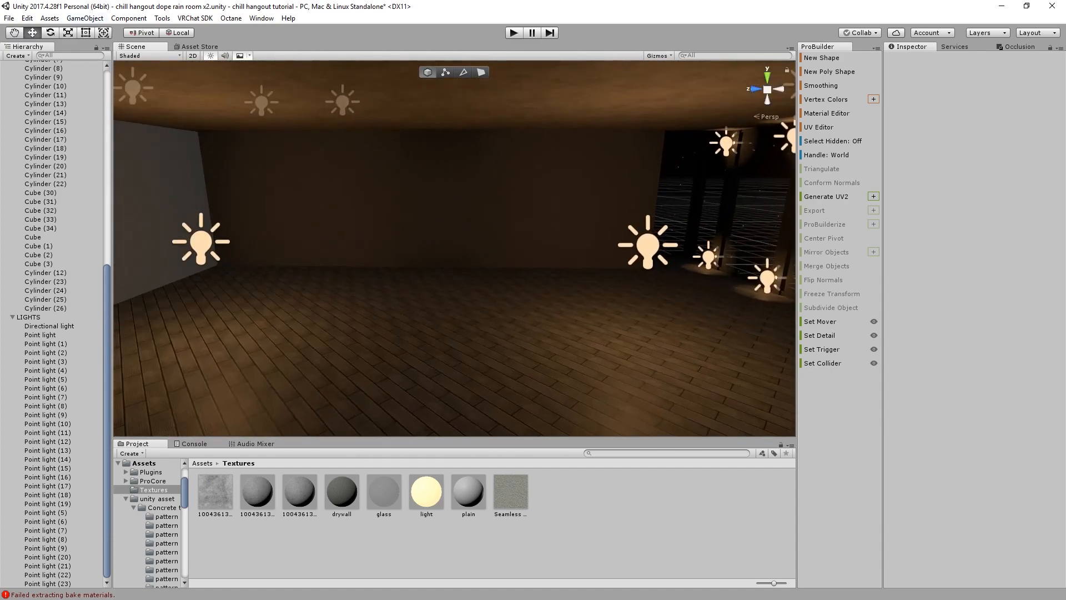
right_click_drag(129, 207, 264, 242)
middle_click_drag(264, 242, 368, 259)
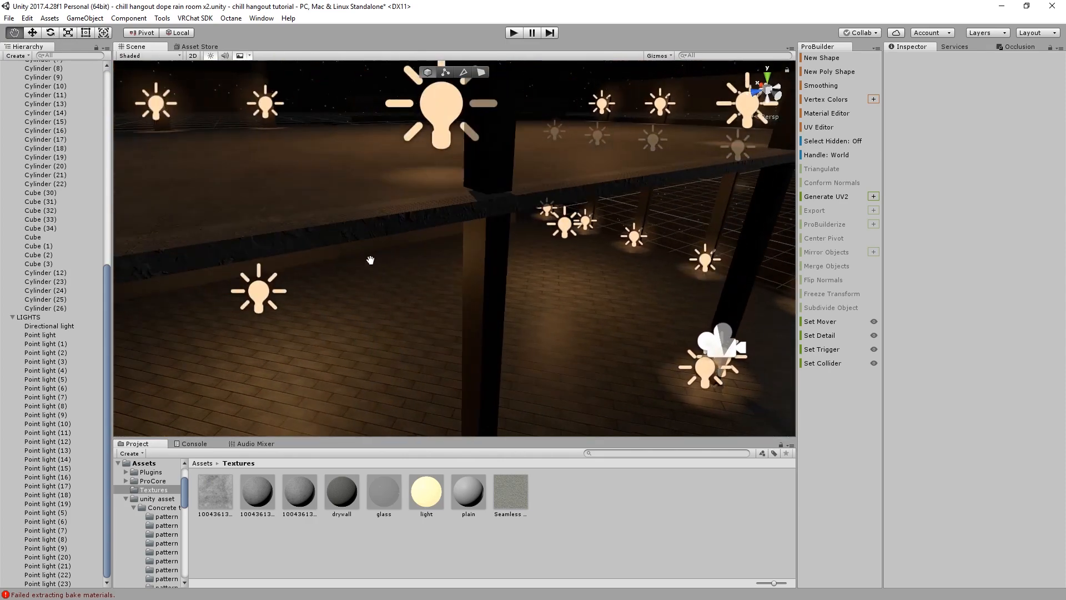
scroll(370, 259, "up", 3)
scroll(371, 259, "down", 3)
right_click_drag(371, 260, 317, 249)
middle_click_drag(316, 249, 198, 55)
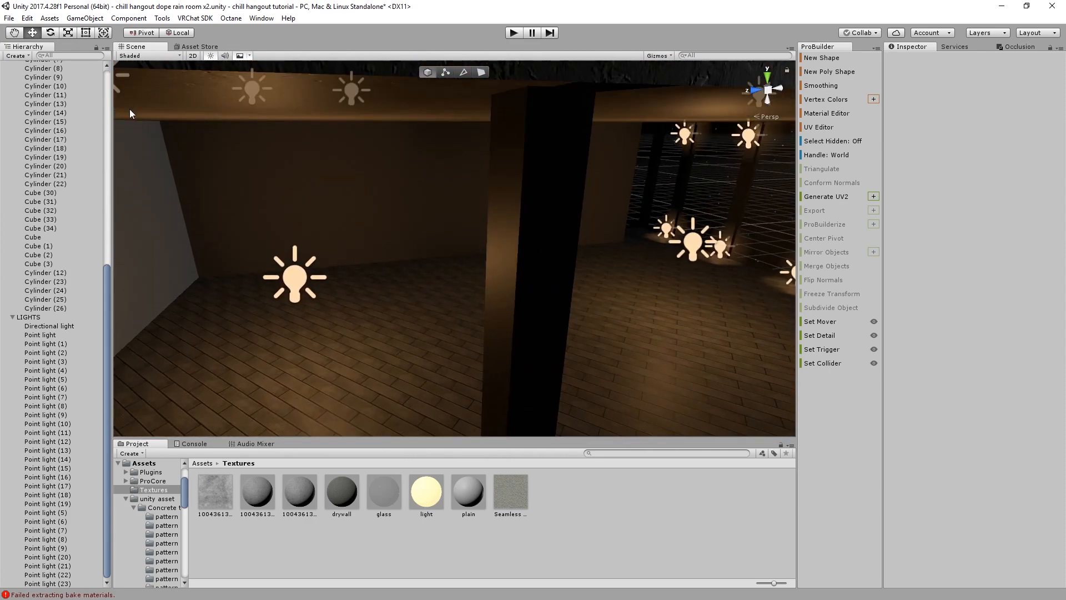
right_click_drag(281, 198, 273, 282)
scroll(389, 287, "down", 10)
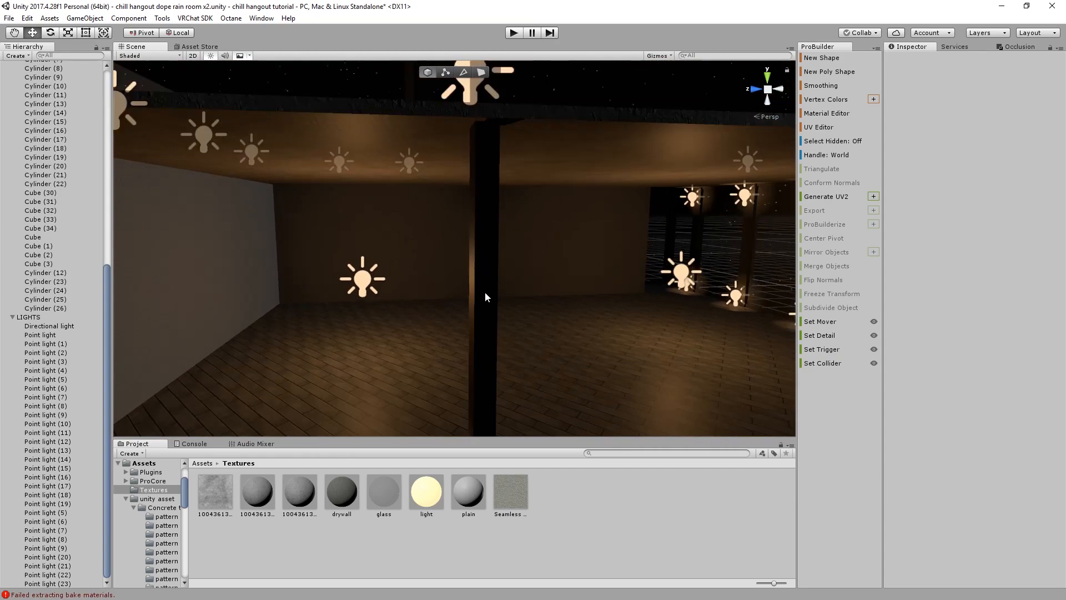
Switch to the Asset Store and start a new asset search
left_click(198, 47)
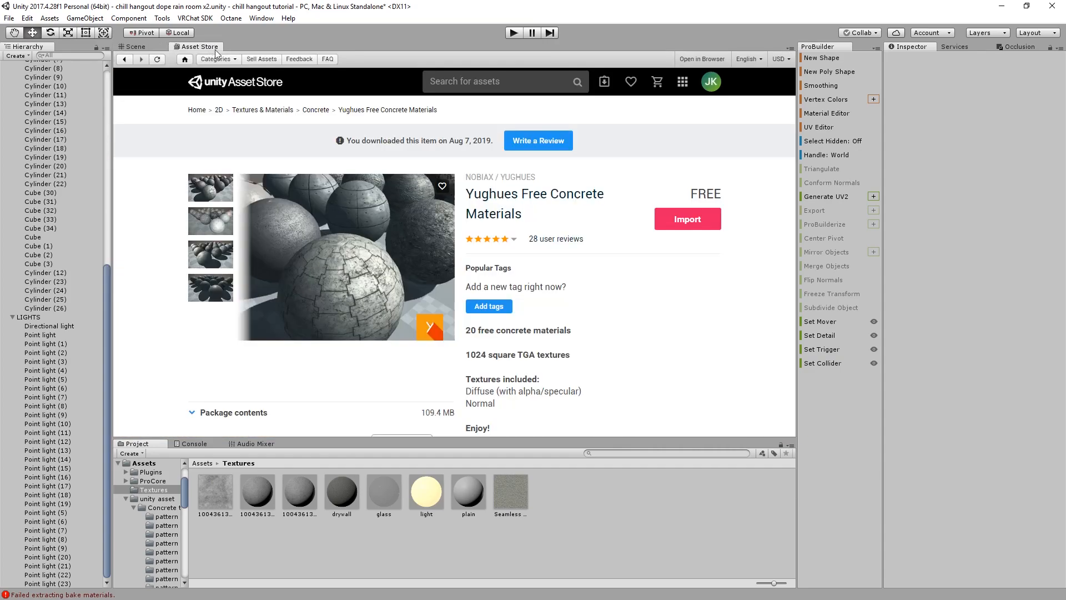
left_click(433, 83)
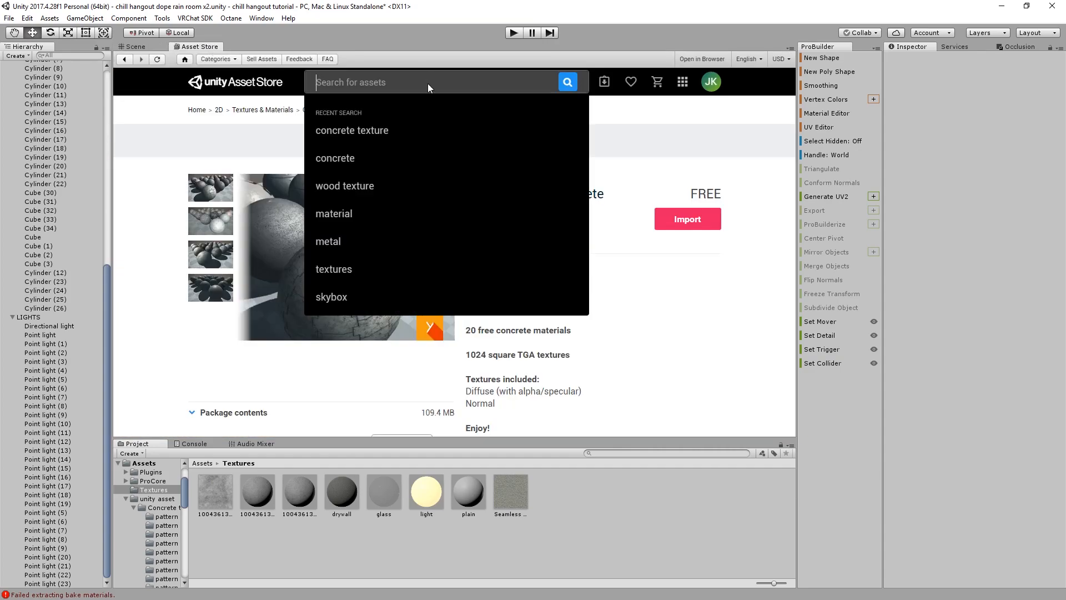
Search the Asset Store for "room" and sort the results by Price (Low to High)
type("room")
key("Return")
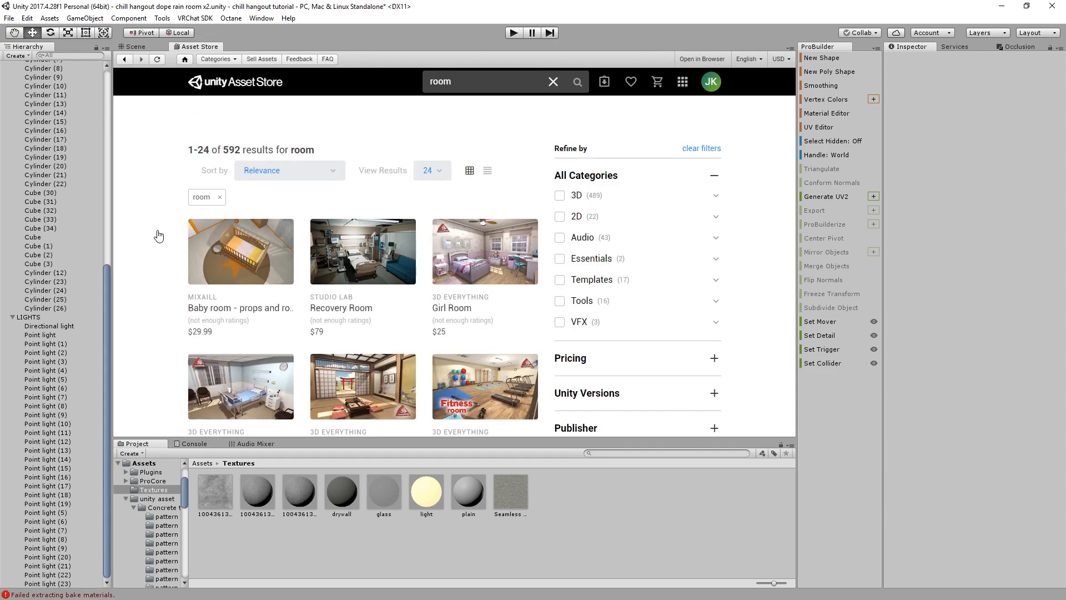
left_click(290, 169)
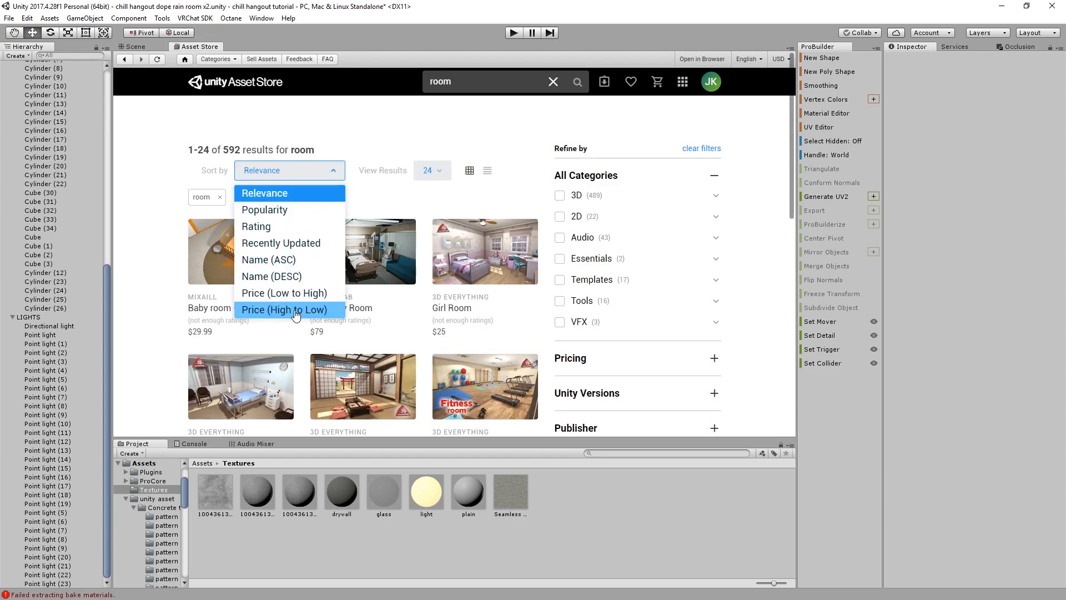
left_click(297, 293)
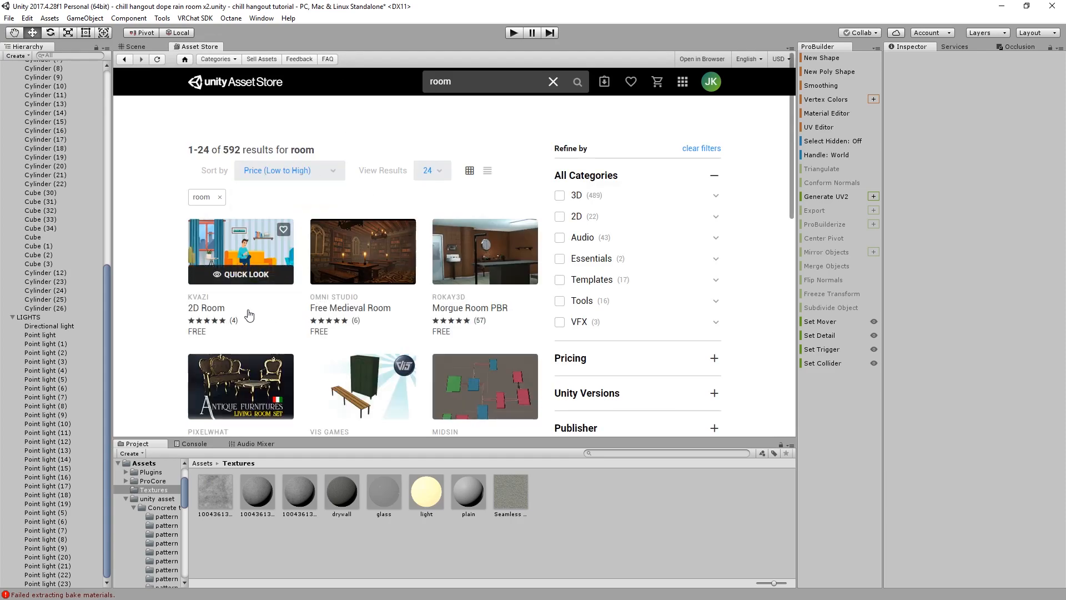
scroll(250, 309, "down", 3)
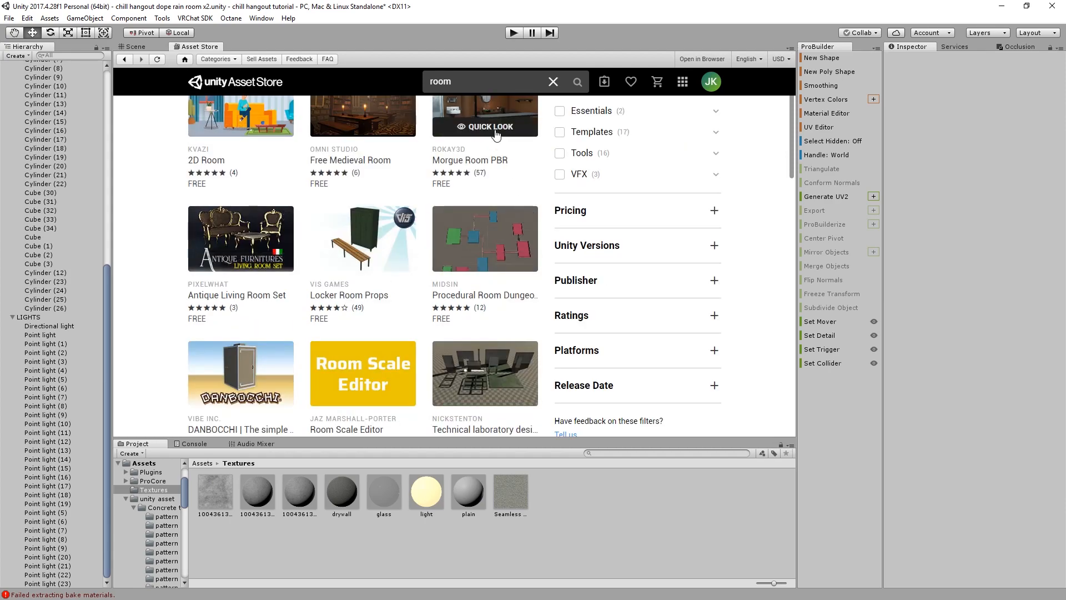
Preview the Morgue Room PBR package and look through its sample images
left_click(491, 134)
left_click(215, 177)
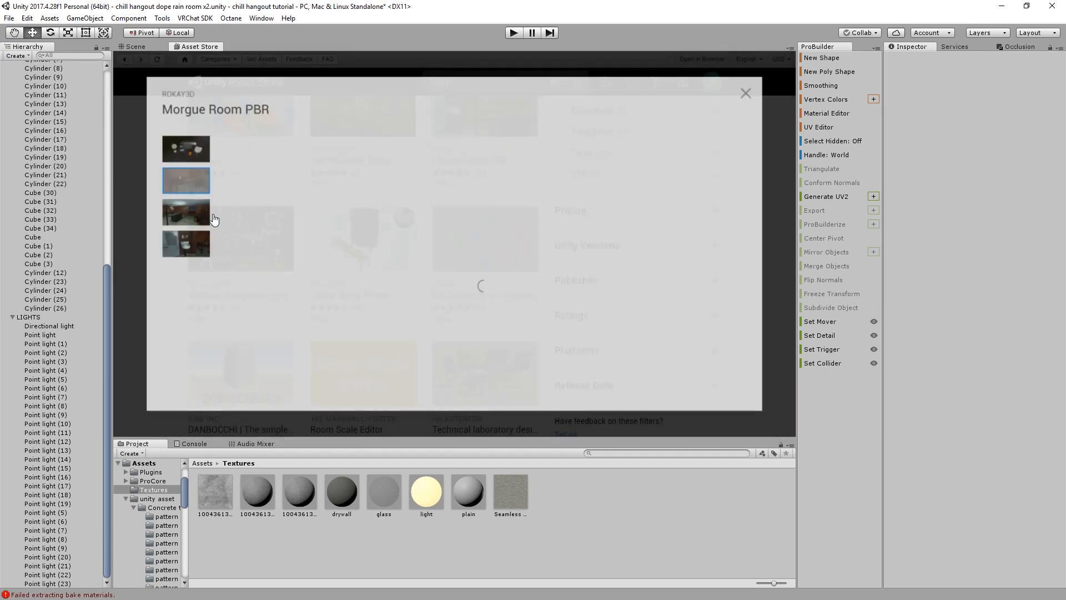
left_click(185, 247)
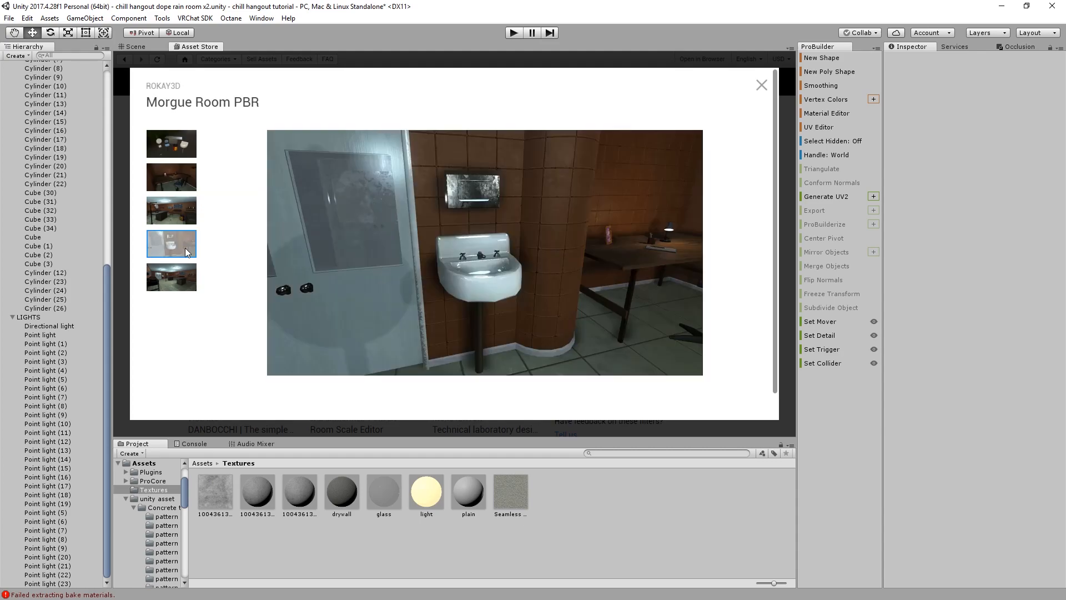
left_click(178, 281)
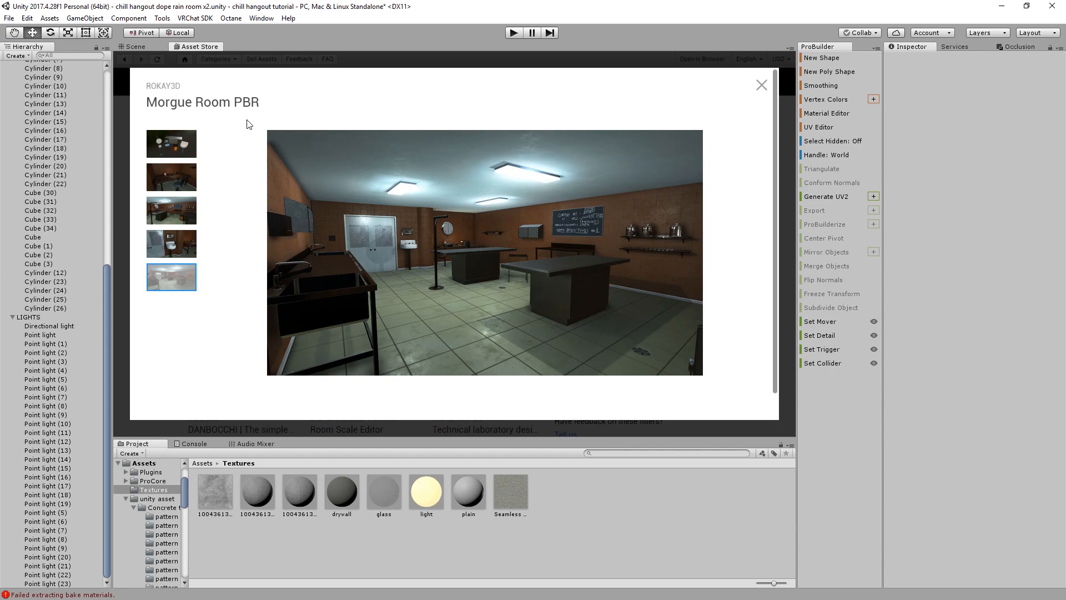
left_click(761, 86)
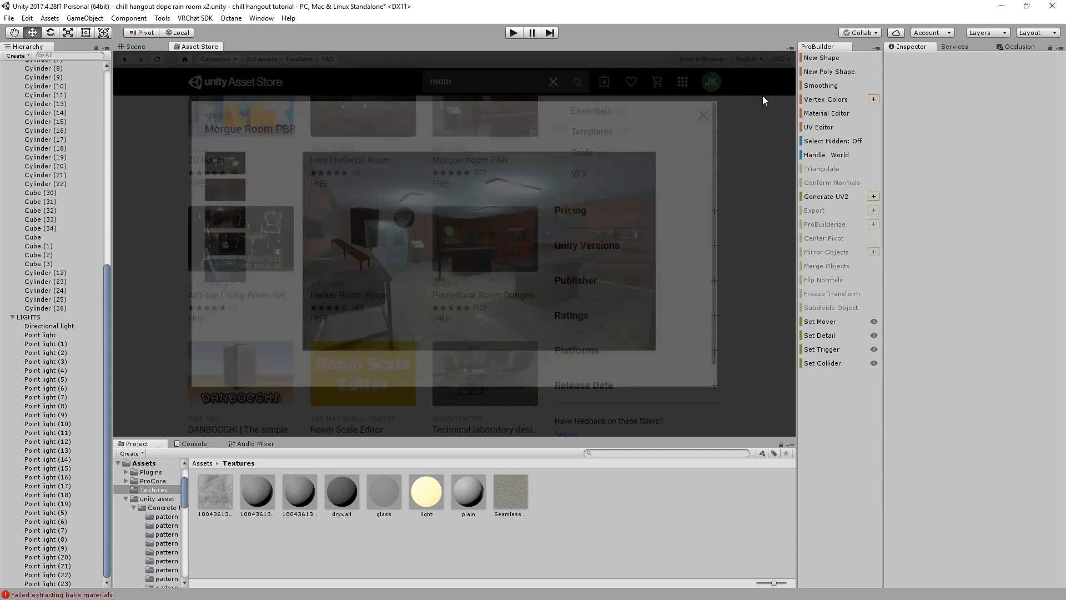
left_click(140, 191)
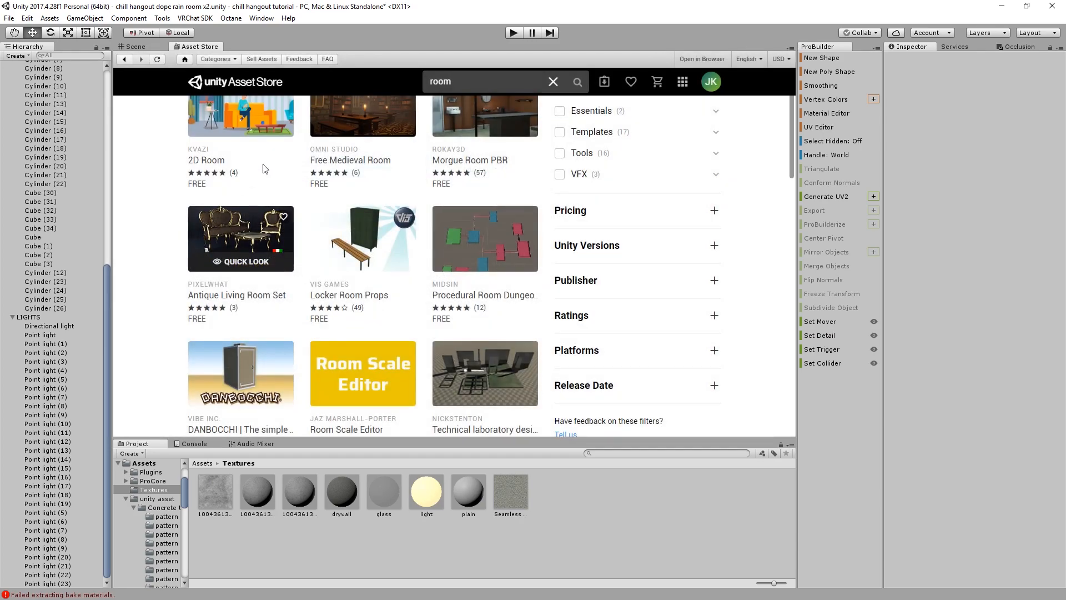
Preview the Low Poly Bed Room Furniture PBR package and the Set of 2 Chairs package in the results
scroll(272, 233, "down", 3)
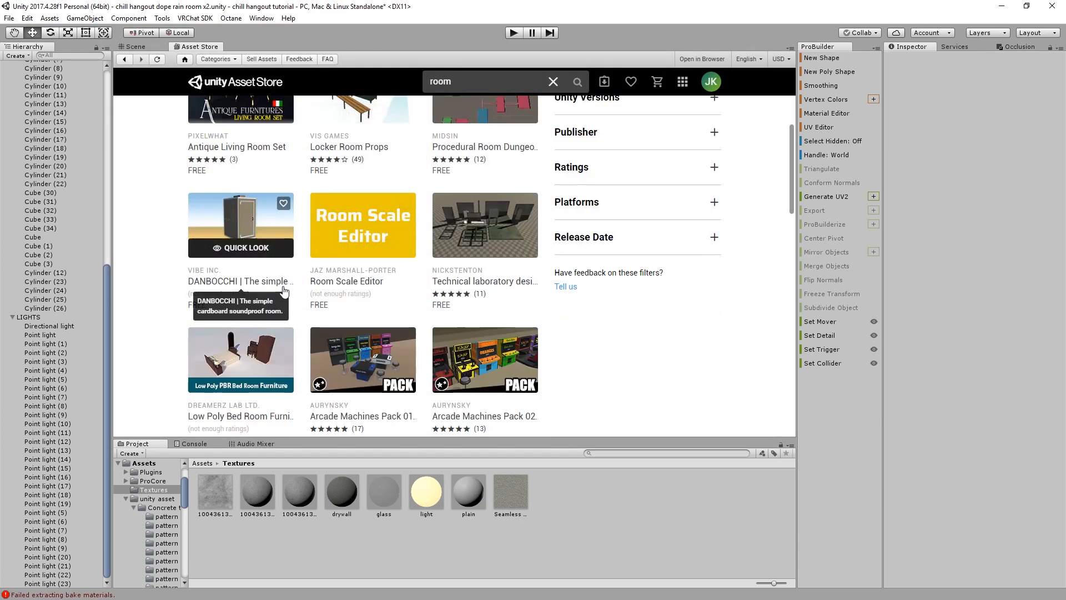
left_click(205, 387)
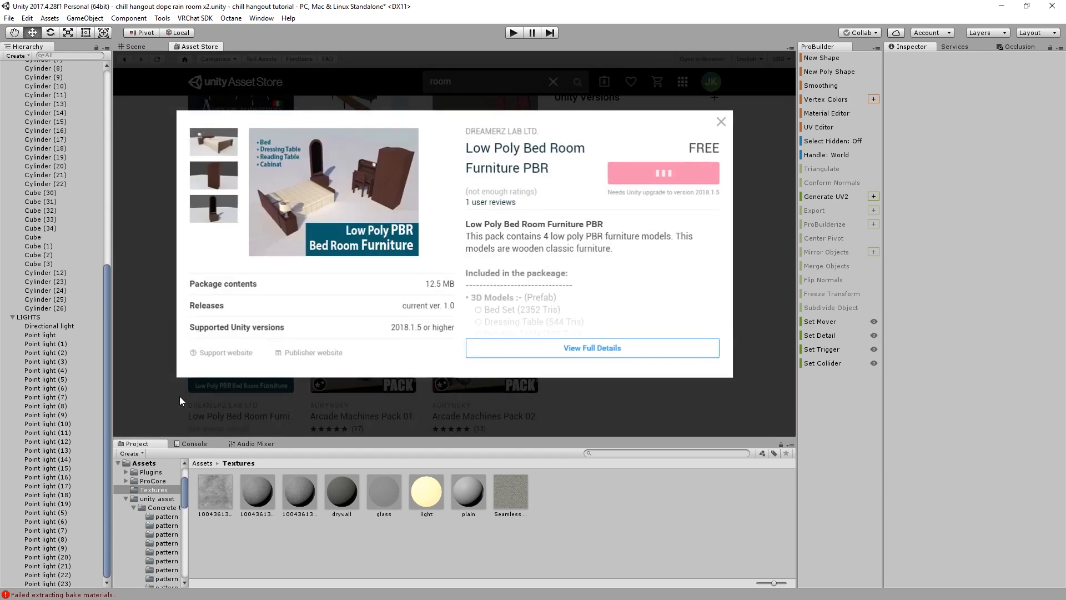
left_click(164, 369)
scroll(167, 375, "down", 9)
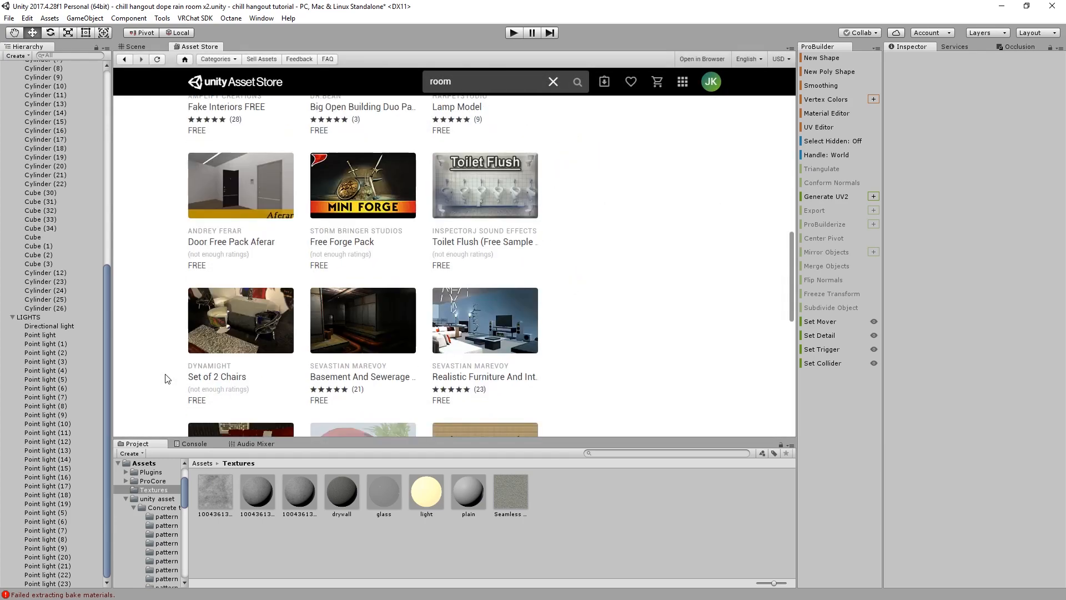
left_click(222, 341)
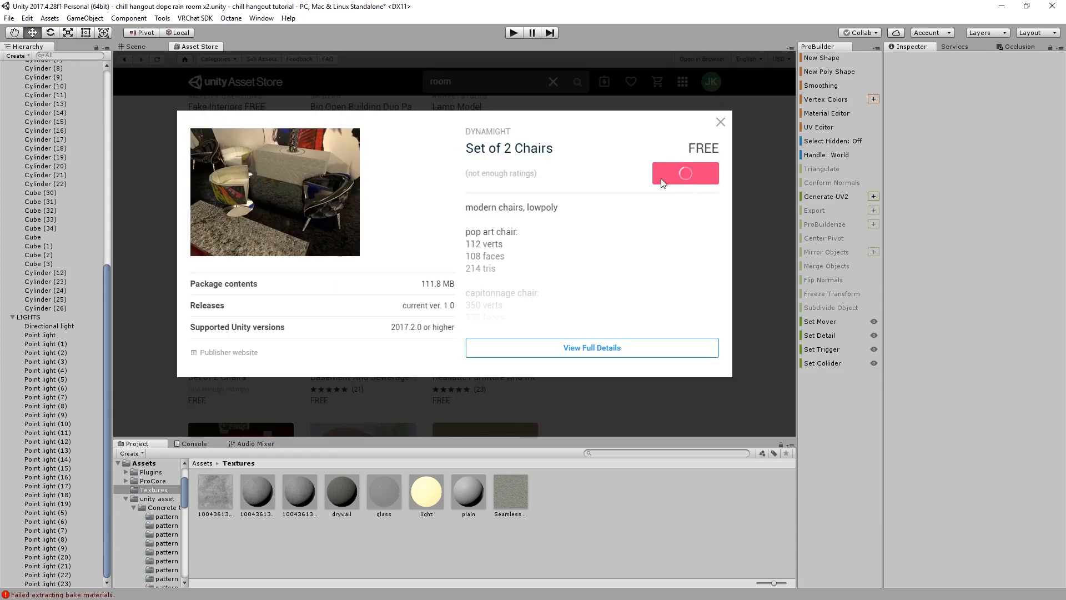
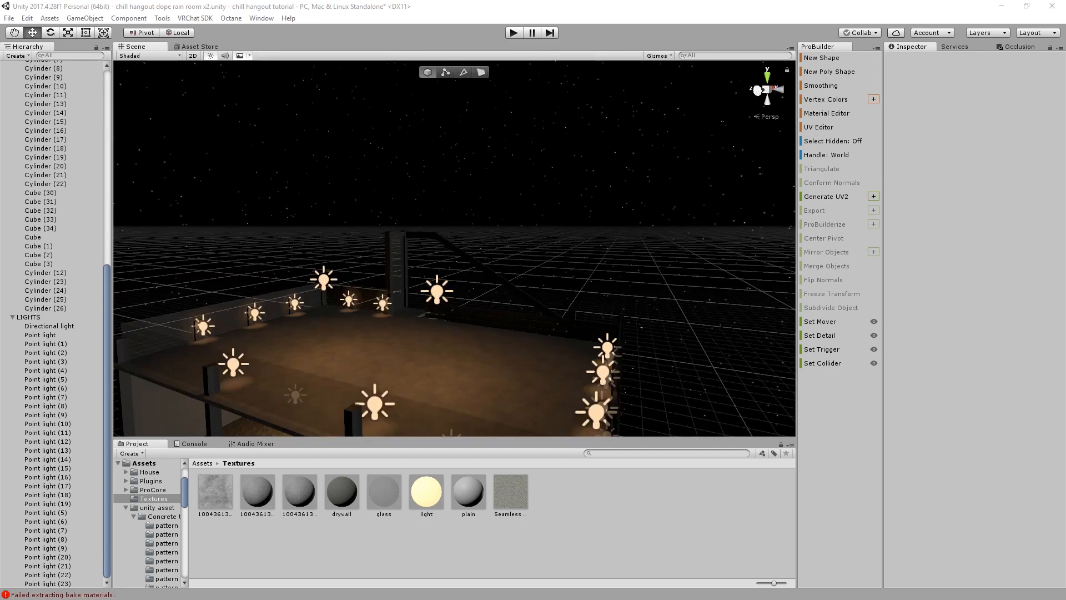
Switch to File Explorer, open the sketchfab folder of Chill Hangout Tutorial, and extract the henrik_wool_rug archive
left_click_drag(0, 170, 460, 122)
double_click(348, 255)
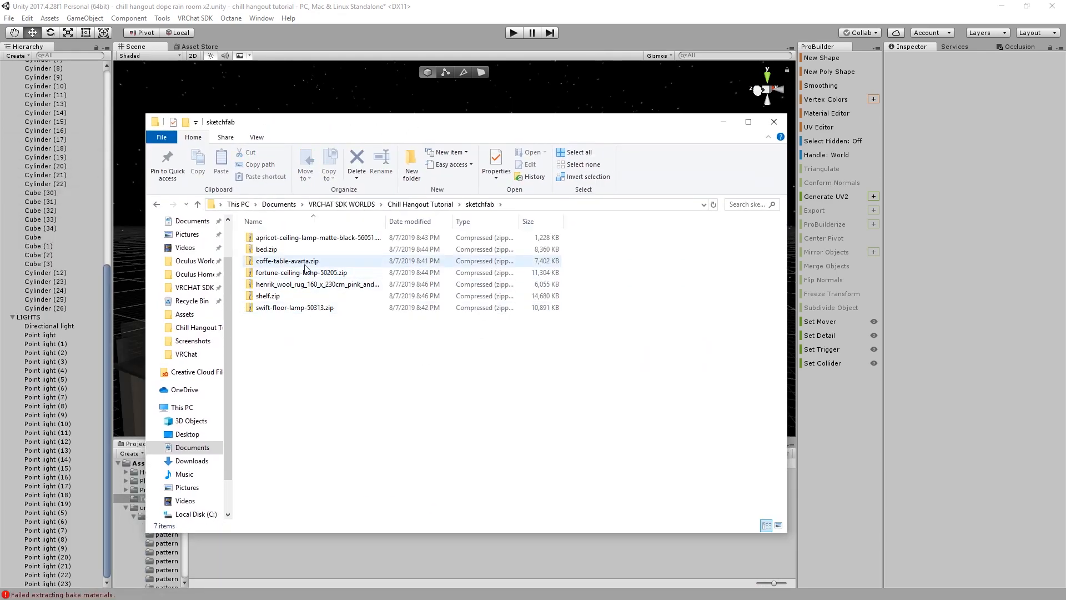
right_click(414, 337)
left_click(285, 342)
left_click(279, 284)
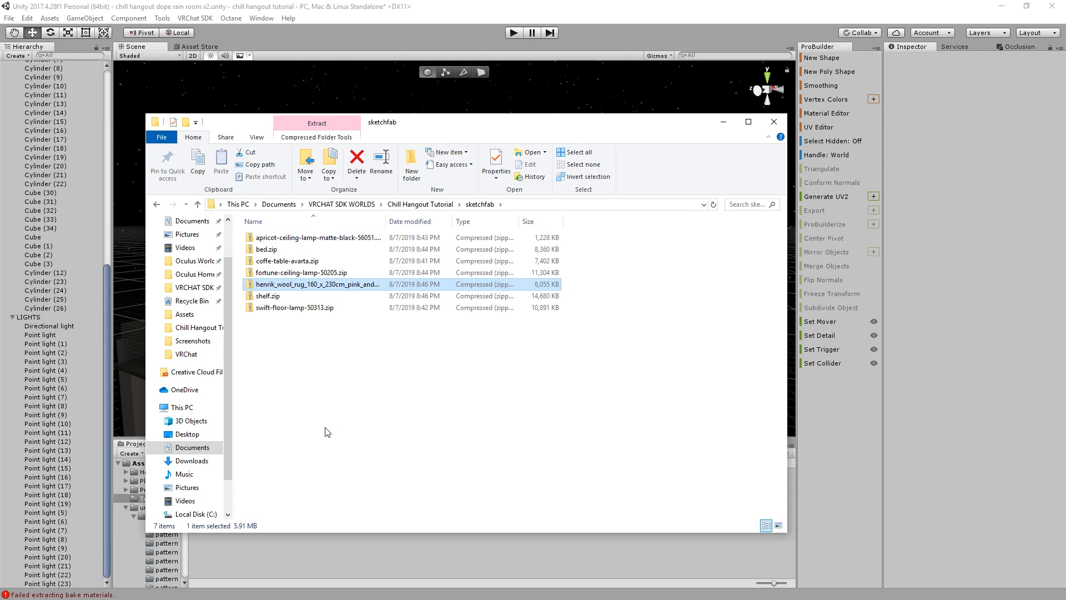
right_click(308, 286)
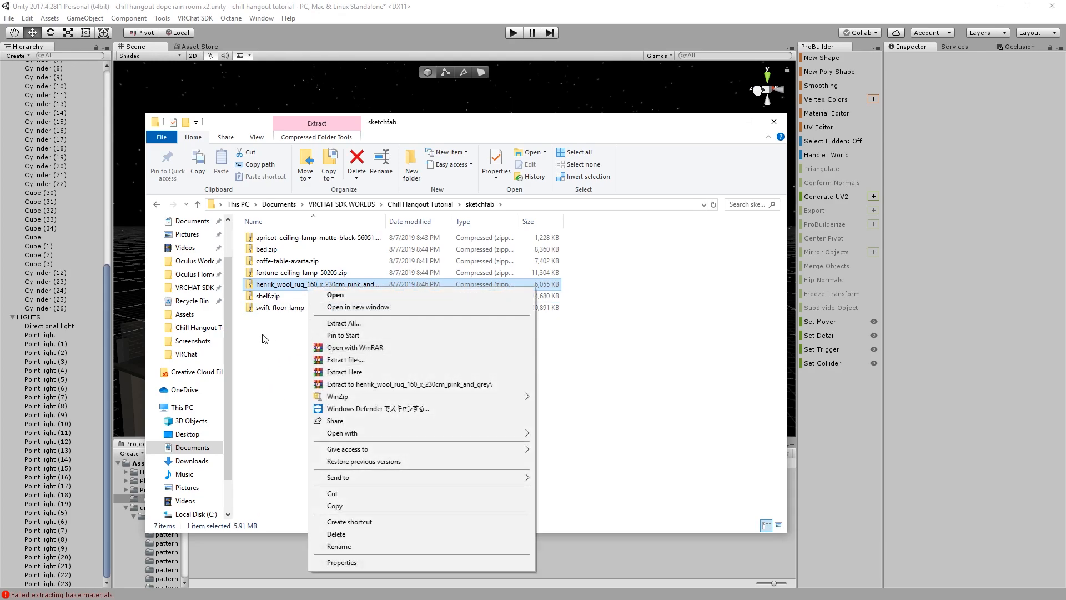
left_click(348, 323)
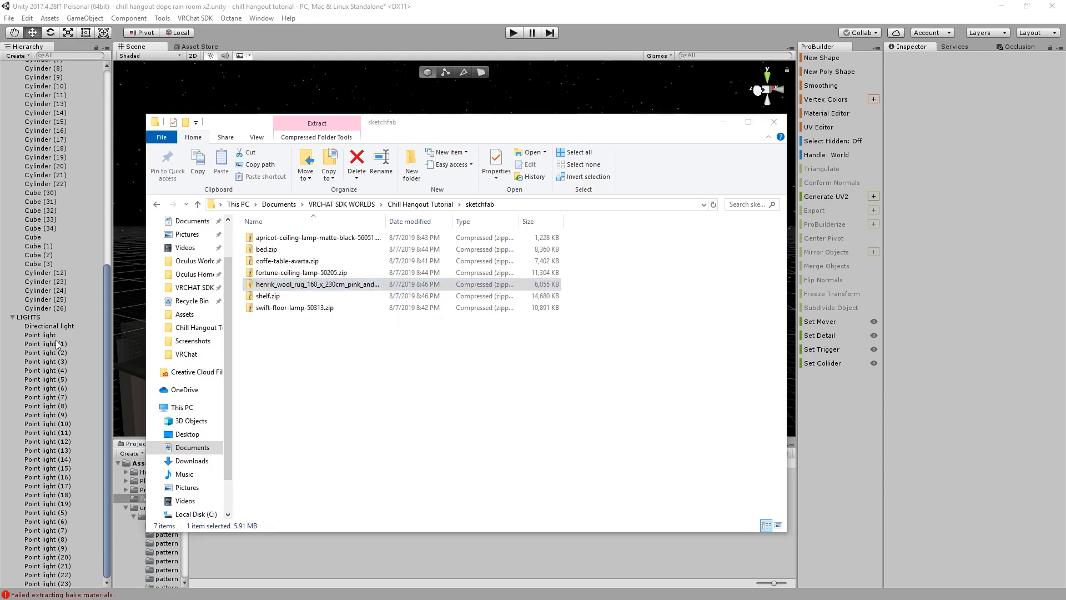
Extract the apricot-ceiling-lamp, bed, coffe-table-avarta and fortune-ceiling-lamp-50205 archives into their own folders
right_click(285, 249)
left_click(319, 284)
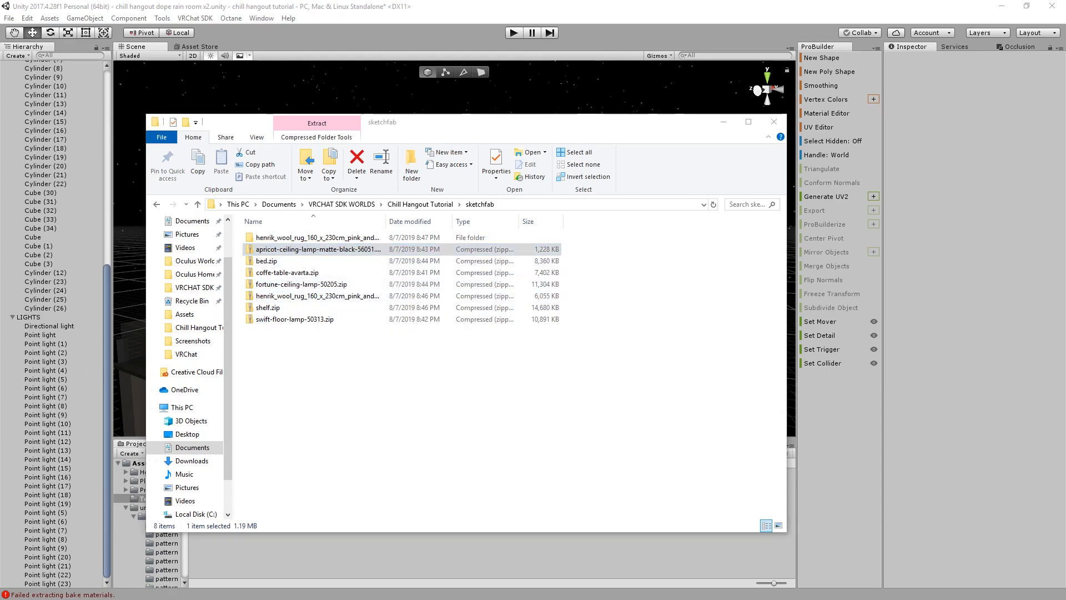
right_click(284, 272)
left_click(319, 304)
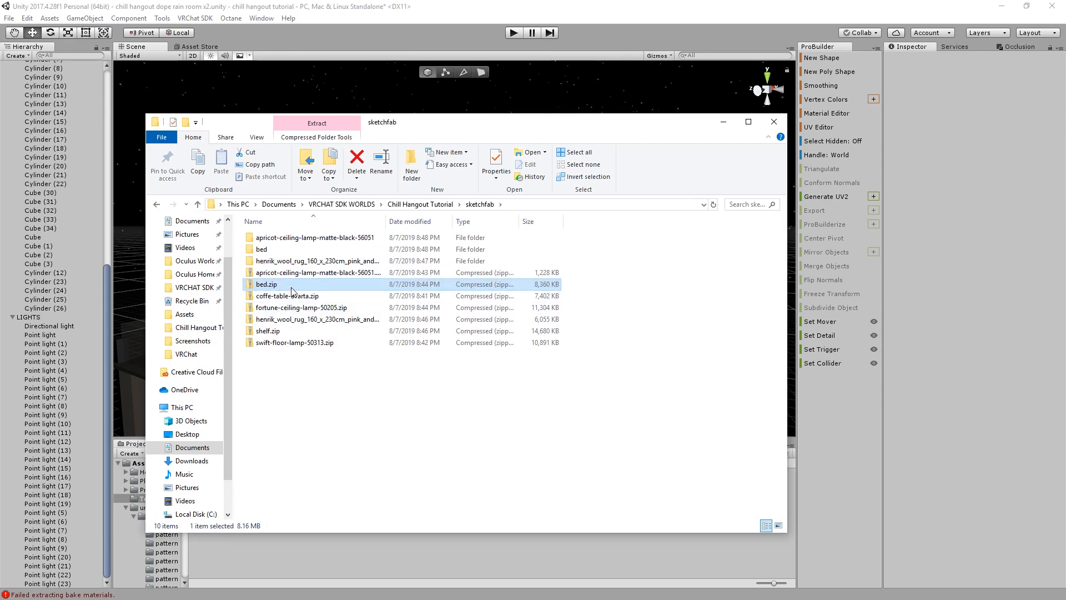
left_click(302, 307)
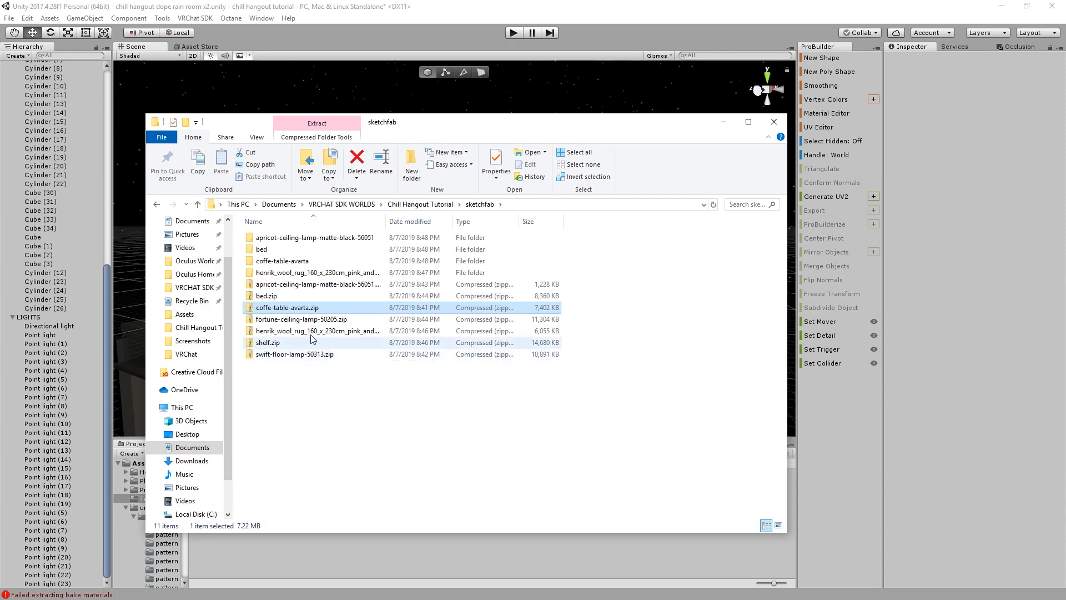
left_click(302, 319)
right_click(307, 319)
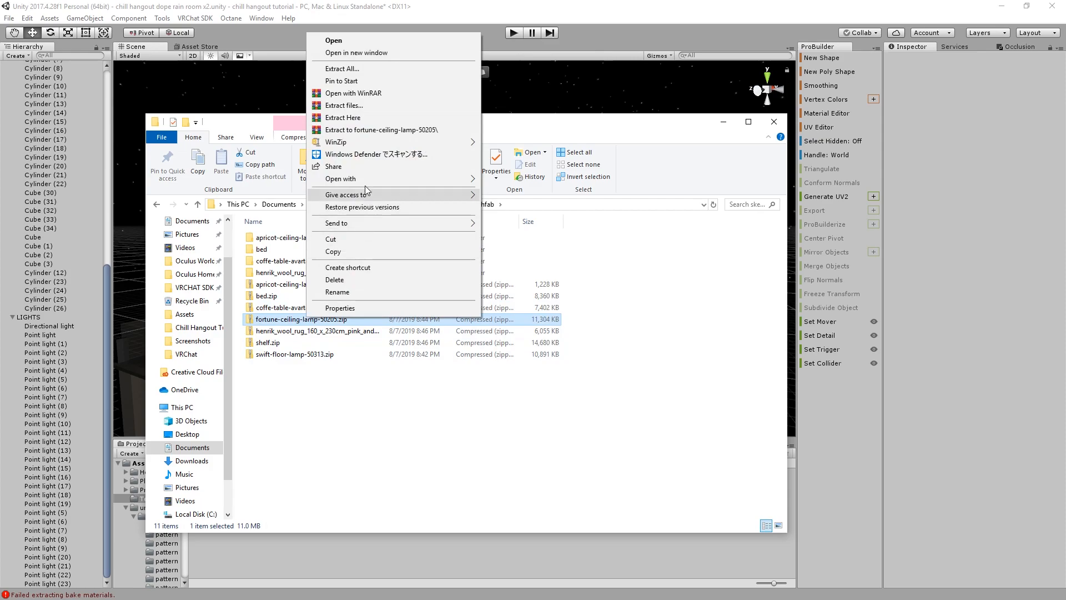
left_click(370, 71)
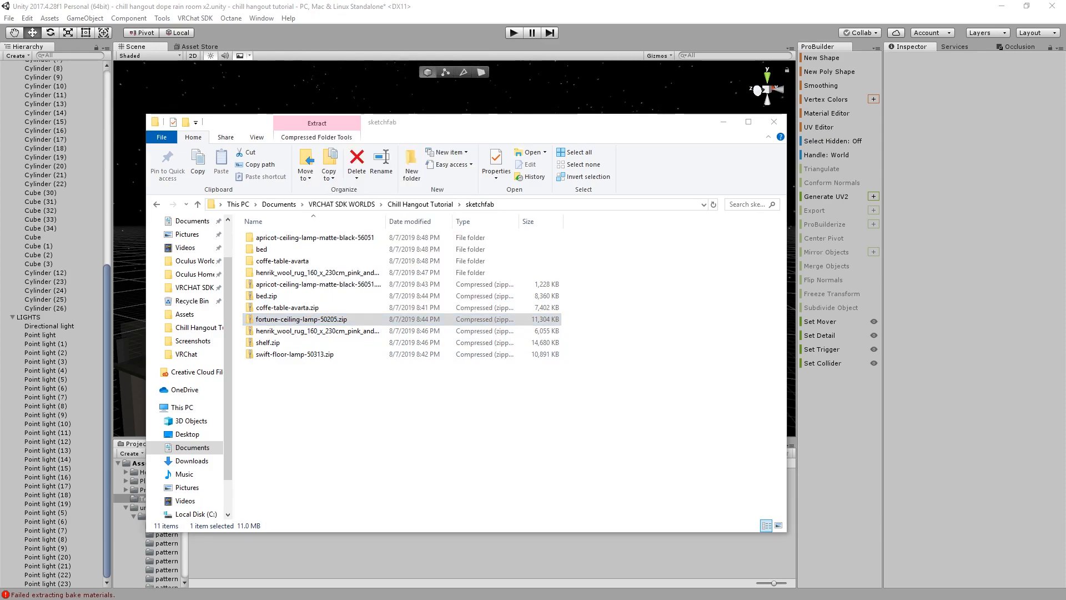
key("Return")
Extract shelf.zip and swift-floor-lamp-50313.zip in the sketchfab folder
right_click(300, 344)
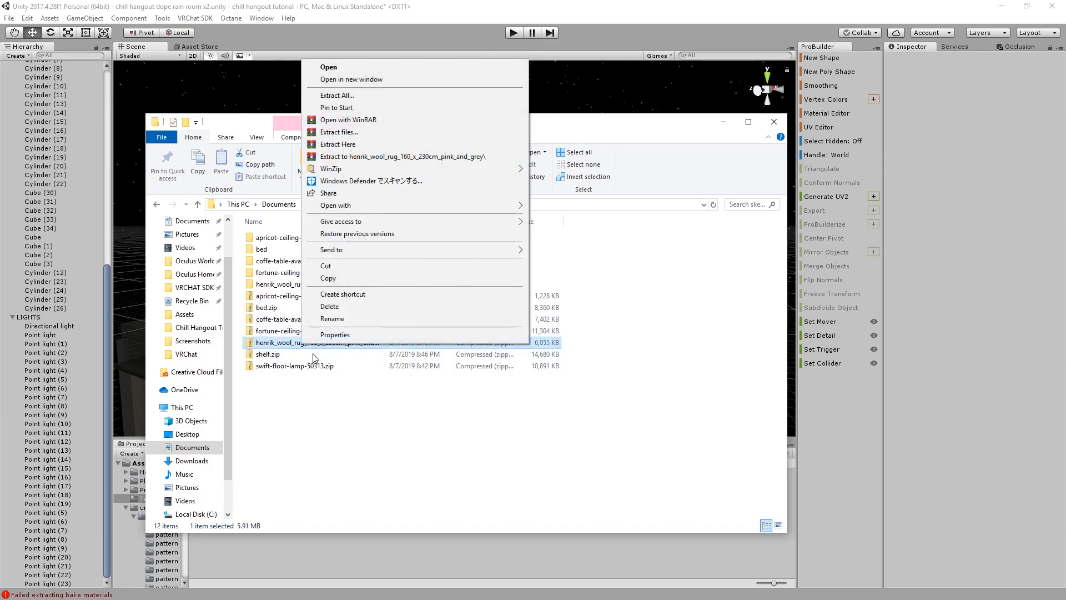
right_click(289, 356)
left_click(316, 357)
right_click(276, 355)
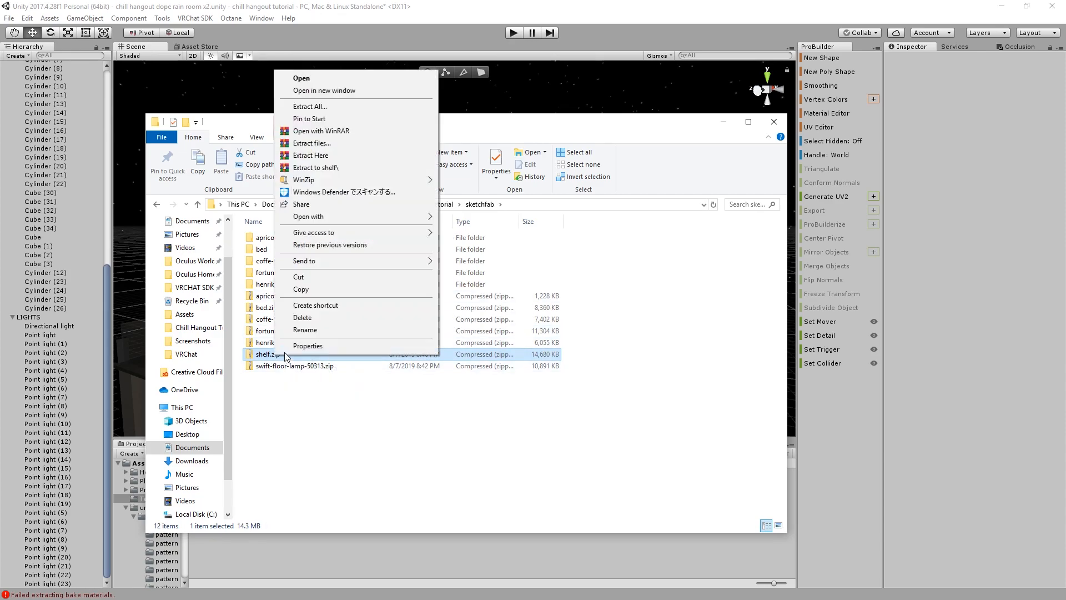
left_click(310, 106)
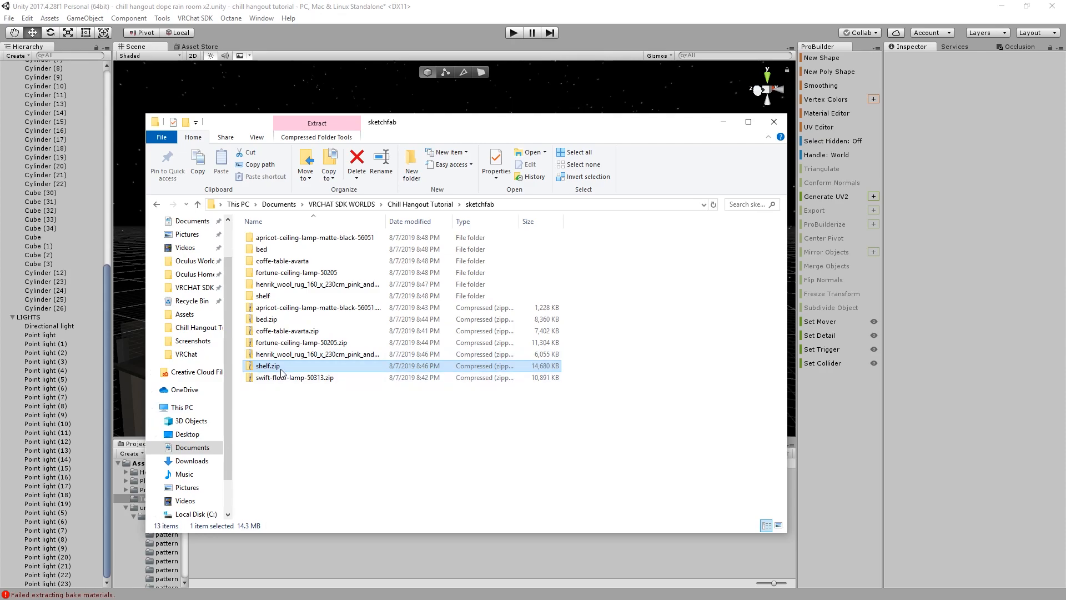
right_click(271, 378)
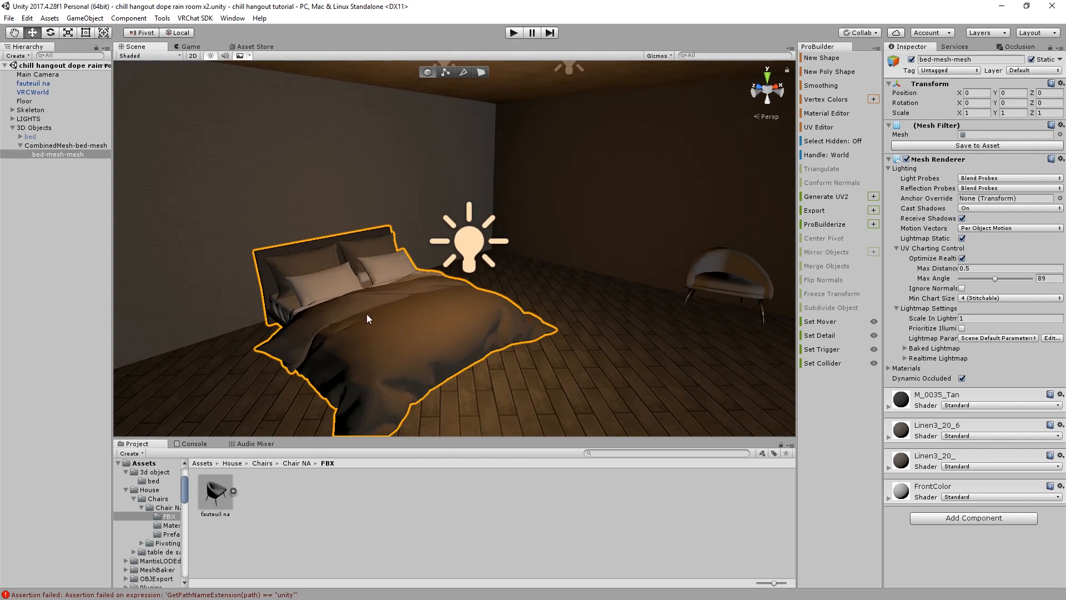
Delete the bed-mesh-mesh object from the scene and select the fauteuil na chair by the wall
key("Delete")
right_click_drag(307, 355, 300, 406)
scroll(385, 418, "up", 3)
scroll(361, 395, "up", 3)
scroll(361, 395, "up", 3)
right_click_drag(361, 395, 514, 409)
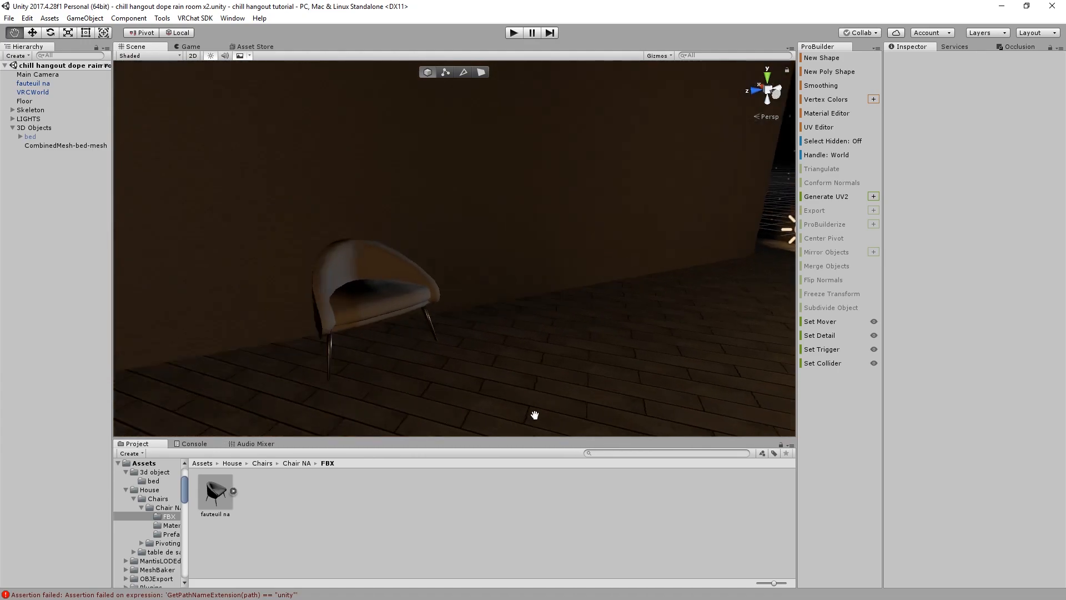
middle_click_drag(514, 409, 577, 416)
left_click(453, 340)
left_click_drag(492, 360, 502, 372)
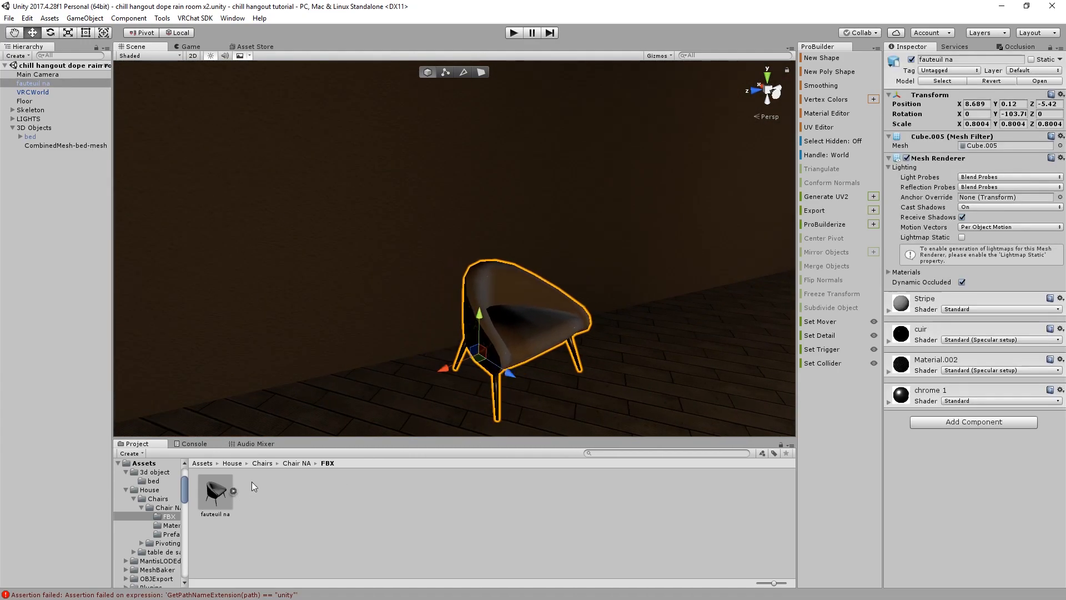
Open the FBX folder of Pivoting Chair within the House Chairs assets
left_click(296, 462)
double_click(210, 490)
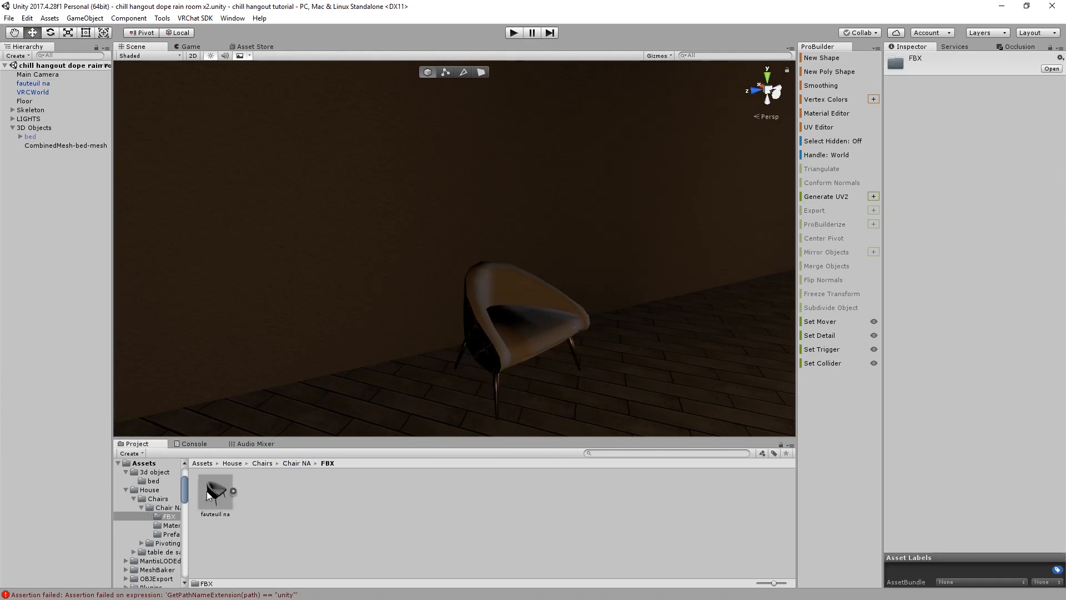
left_click(264, 462)
left_click(263, 497)
double_click(263, 498)
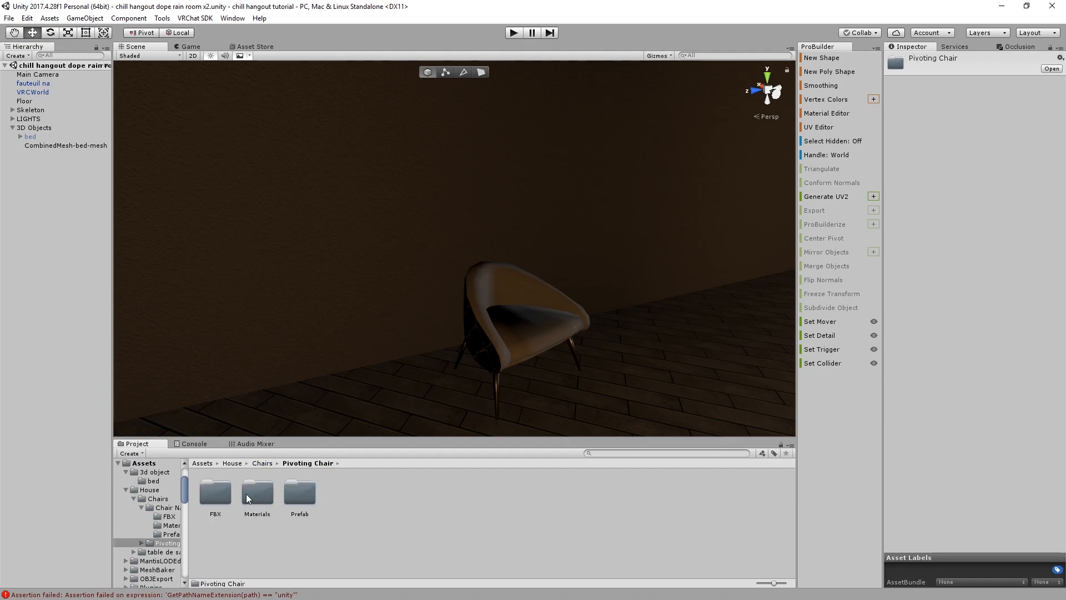
double_click(216, 488)
Try out the pivoting chair model in the room beside the existing chair
left_click_drag(215, 491, 582, 361)
key("e")
left_click_drag(478, 401, 426, 425)
key("Delete")
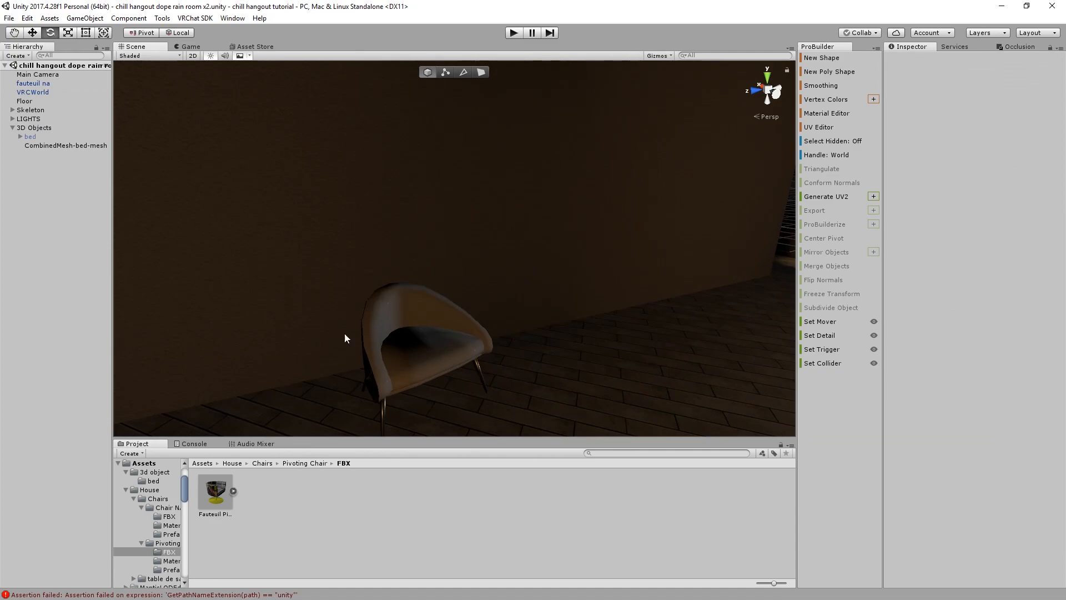
Select the fauteuil na chair and examine its placement within the whole room
left_click(373, 352)
left_click(395, 352)
right_click_drag(394, 352, 430, 356)
middle_click_drag(430, 355, 337, 314)
left_click_drag(338, 314, 265, 316, "alt")
scroll(299, 349, "down", 5)
left_click_drag(300, 353, 430, 381, "alt")
scroll(426, 382, "down", 5)
middle_click_drag(426, 382, 486, 410)
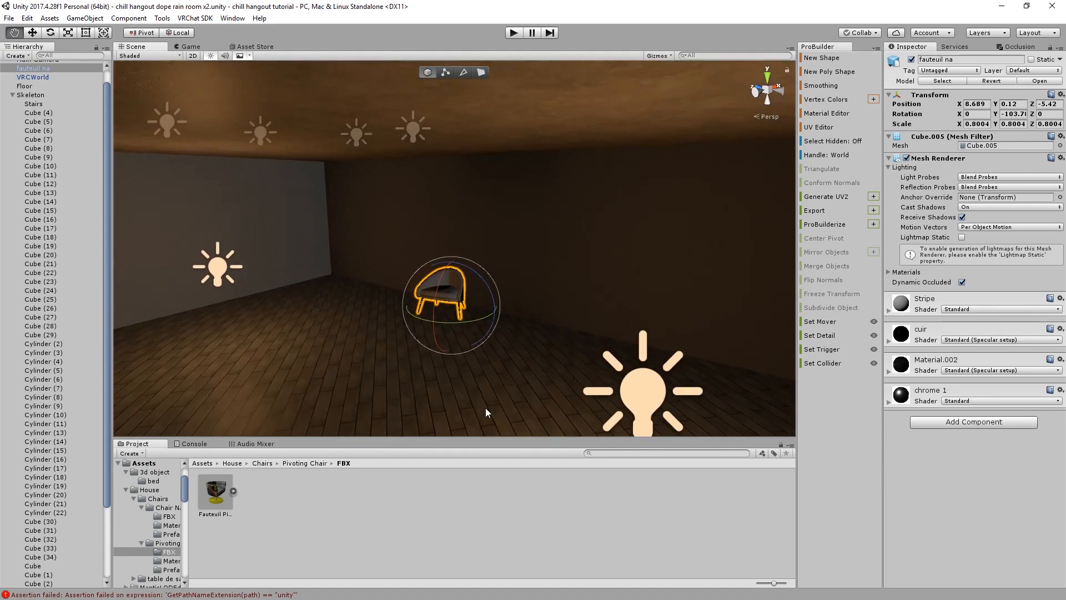
Select the VRCWorld object and locate it in the room relative to the chair
left_click(46, 77)
left_click_drag(189, 177, 310, 226, "alt")
key("w")
middle_click_drag(310, 226, 358, 286)
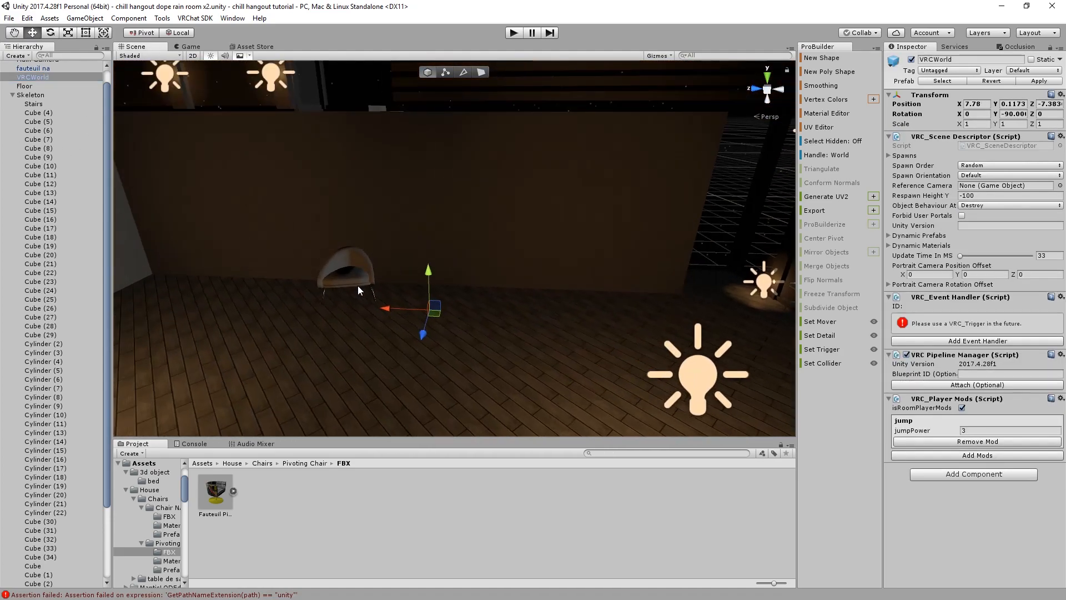
Move the fauteuil na chair along the wall to about X 8.44, Z -9.06
left_click(26, 69)
left_click_drag(314, 281, 456, 321)
left_click(335, 276)
mouse_move(506, 295)
left_mouse_down()
mouse_move(526, 311)
mouse_move(515, 292)
mouse_move(526, 298)
left_mouse_up()
right_click_drag(447, 290, 479, 321)
key("w")
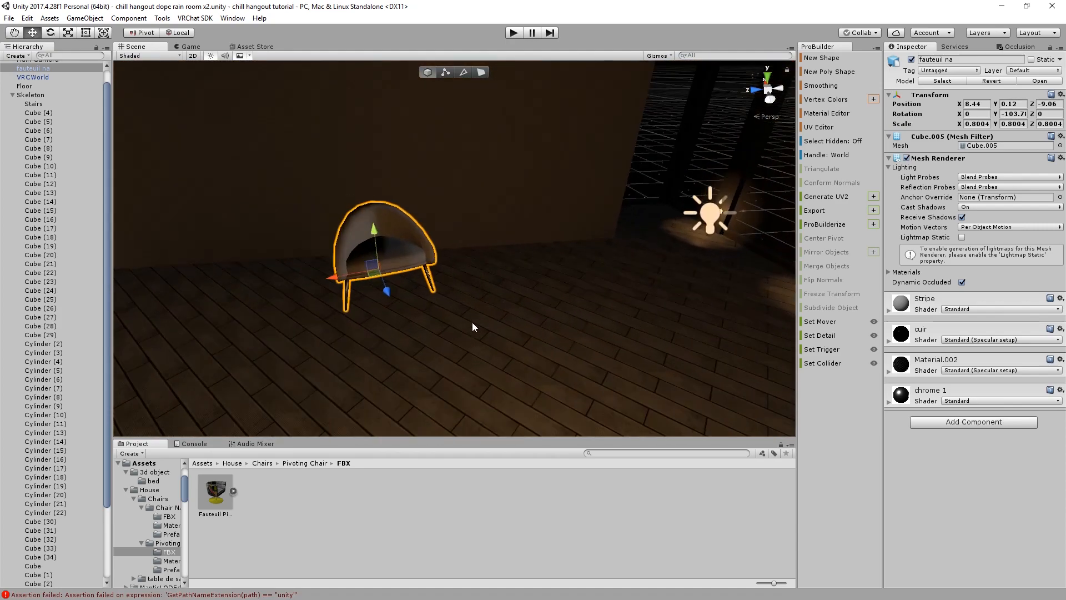
Duplicate the fauteuil na chair, rotate the copy to about -73.8° on Y and place it at about X 8.49, Z -11.12
key("ctrl+d")
key("e")
left_click_drag(345, 281, 515, 275)
key("w")
left_click(530, 286)
left_click(524, 251)
right_click_drag(535, 282, 408, 273)
key("s")
key("w")
key("a")
key("w")
key("d")
Return to the Chairs asset folder and examine how the two chairs sit within the whole room
left_click(295, 463)
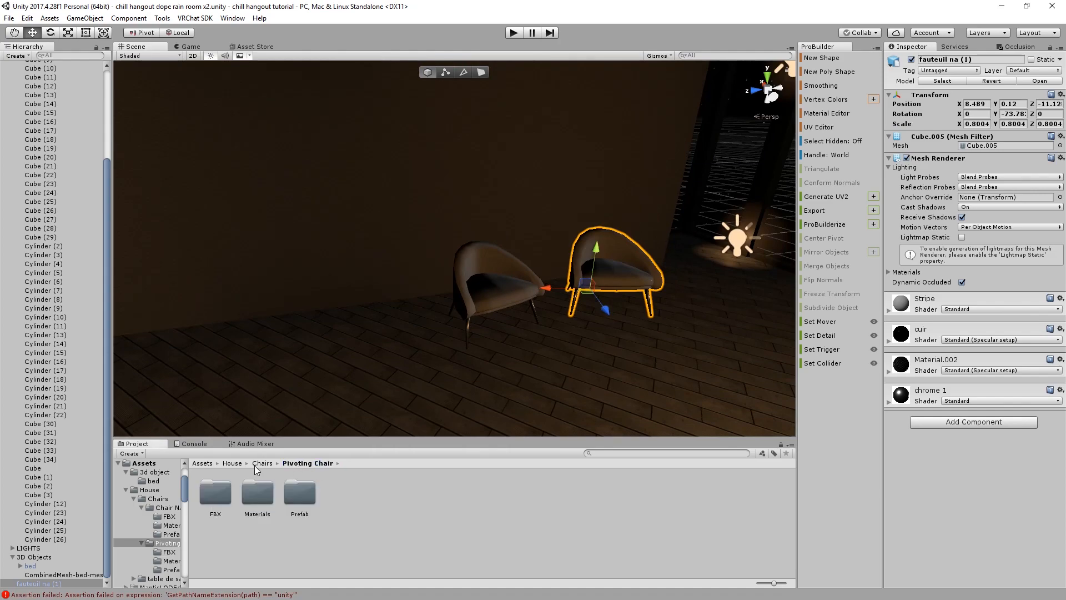
left_click(265, 464)
right_click_drag(339, 328, 372, 344)
scroll(343, 369, "down", 5)
middle_click_drag(372, 344, 392, 306)
right_click_drag(438, 329, 411, 328)
scroll(412, 328, "up", 5)
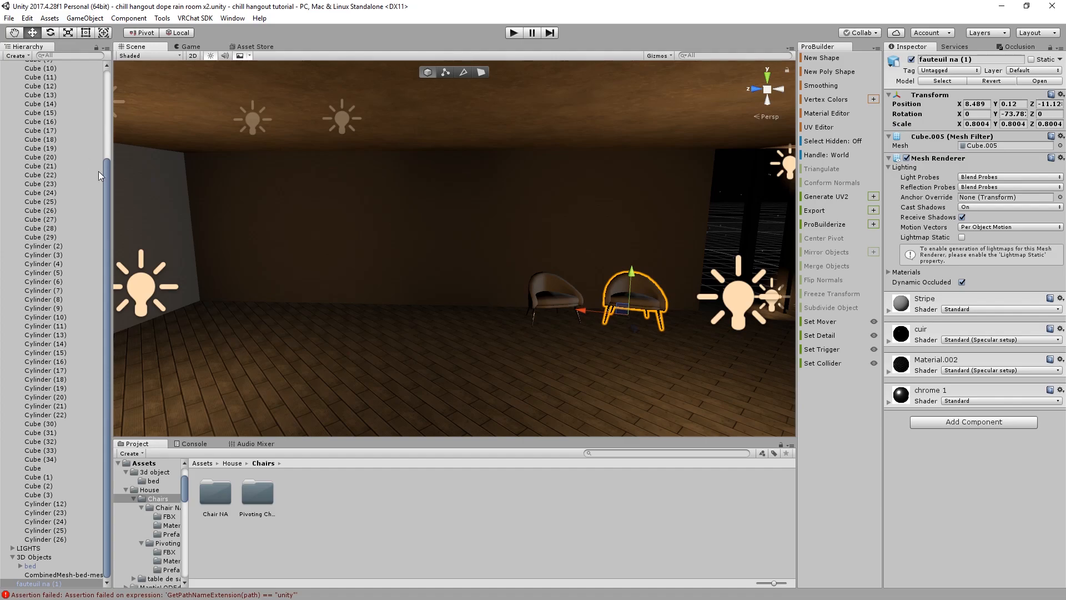
scroll(418, 291, "down", 2)
scroll(452, 275, "down", 4)
right_click_drag(417, 291, 369, 246)
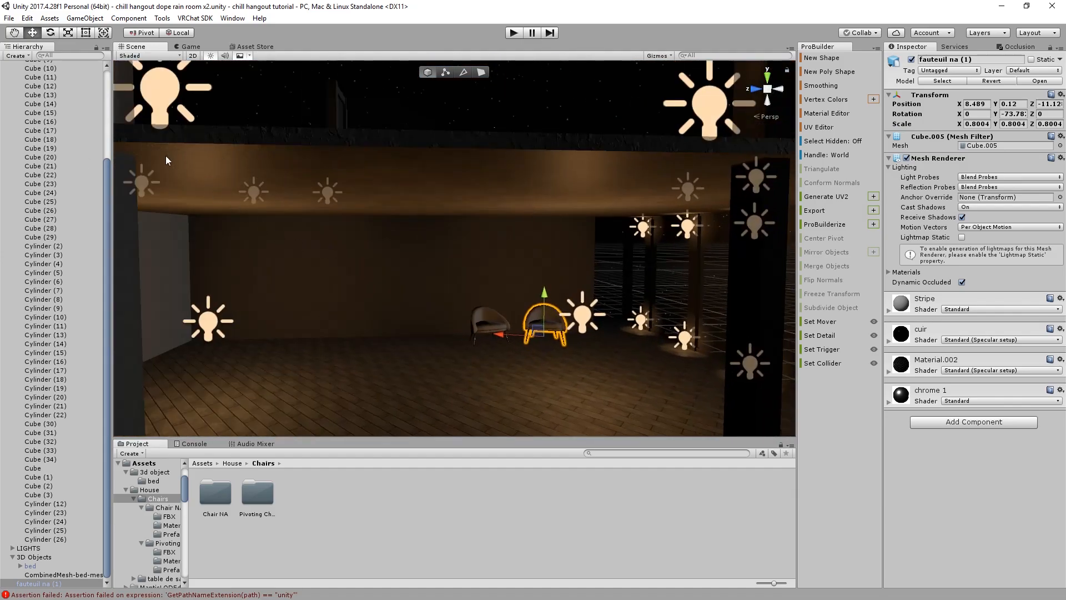
Collapse the Skeleton group in the hierarchy and rotate the VRCWorld object to 0° on Y
scroll(37, 122, "up", 5)
left_click(12, 110)
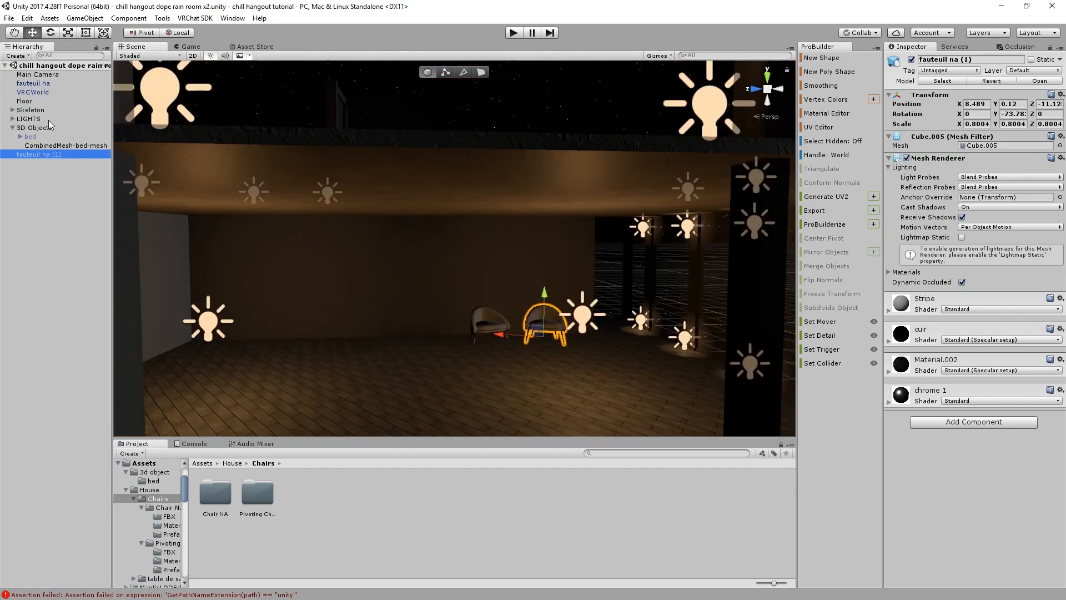
left_click(46, 93)
key("f")
right_click_drag(473, 367, 563, 272)
key("e")
left_click_drag(472, 296, 297, 302)
key("w")
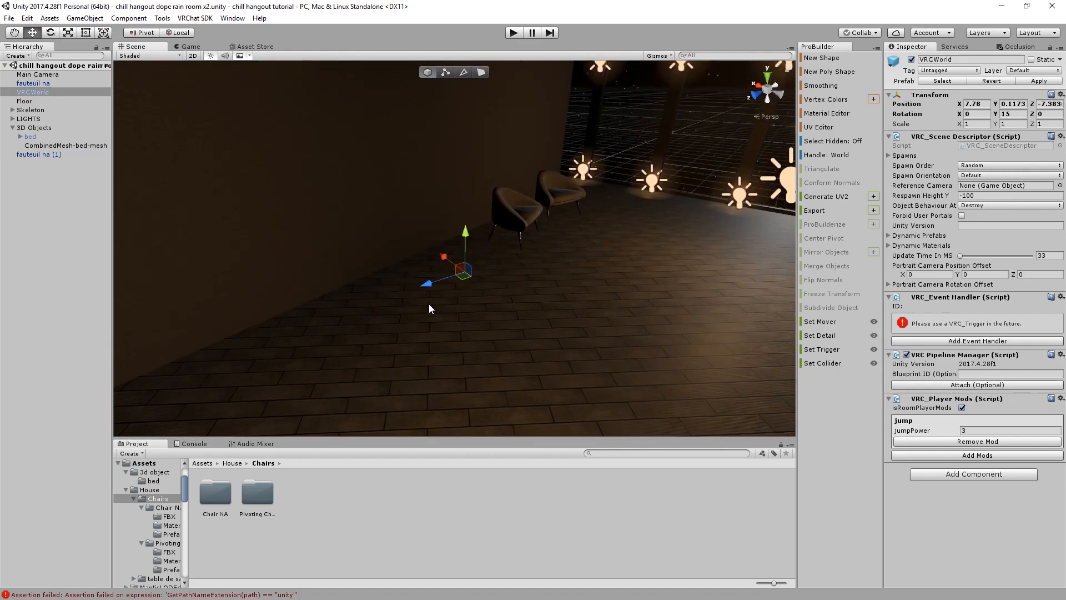
key("e")
left_click_drag(441, 295, 455, 305, "ctrl")
Move the VRCWorld object across the room to about X -0.6, Z -8.42
key("w")
left_click_drag(442, 255, 722, 383)
right_click_drag(355, 250, 386, 292)
left_click_drag(385, 291, 417, 16)
left_click_drag(359, 143, 417, 160)
right_click_drag(417, 160, 320, 203)
left_click_drag(230, 221, 342, 285)
left_click_drag(350, 389, 632, 268)
Rotate the VRCWorld object to 90° on Y and shift it to about Z -7.49
key("e")
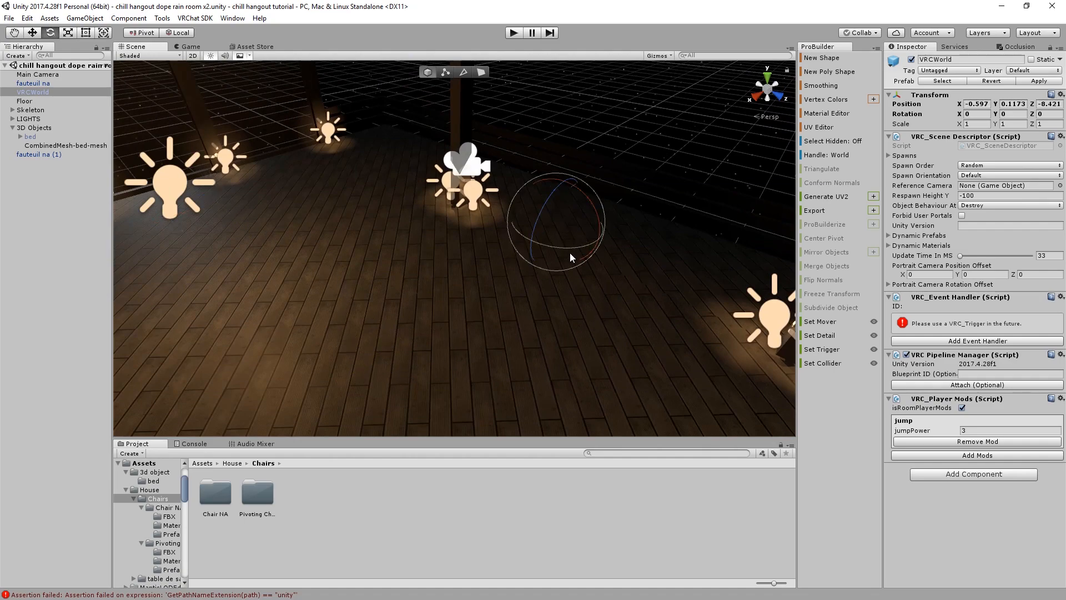
left_click_drag(432, 246, 461, 263, "ctrl")
key("w")
left_click(538, 209)
key("ctrl+z")
left_click_drag(523, 209, 559, 227)
right_click_drag(559, 227, 355, 236)
middle_click_drag(341, 241, 245, 218)
Open the Table Basse folder inside House > table de salon in the project assets
left_click(222, 465)
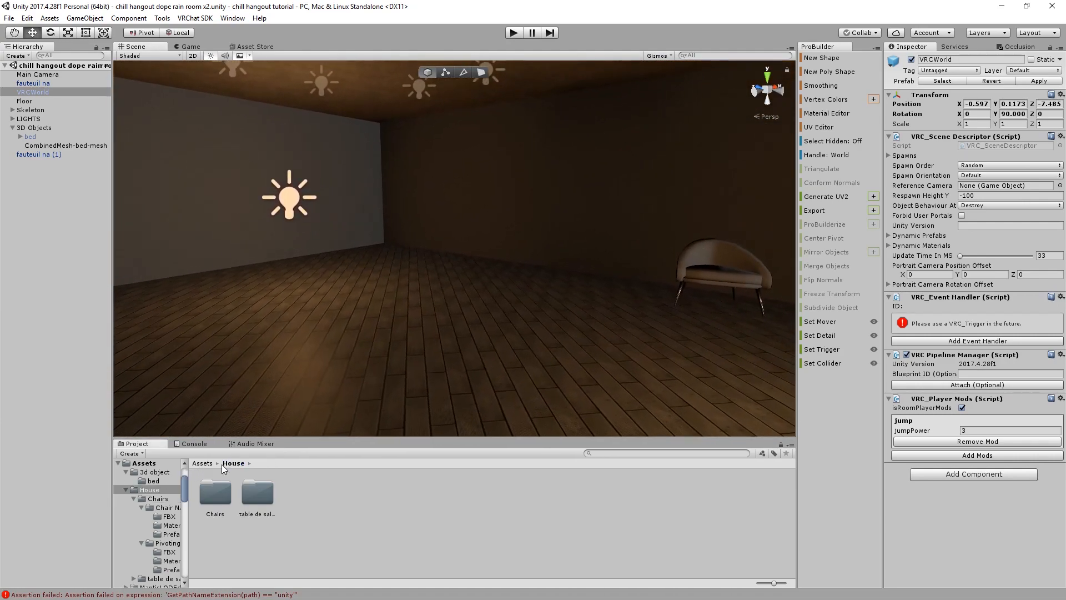
double_click(257, 491)
double_click(212, 491)
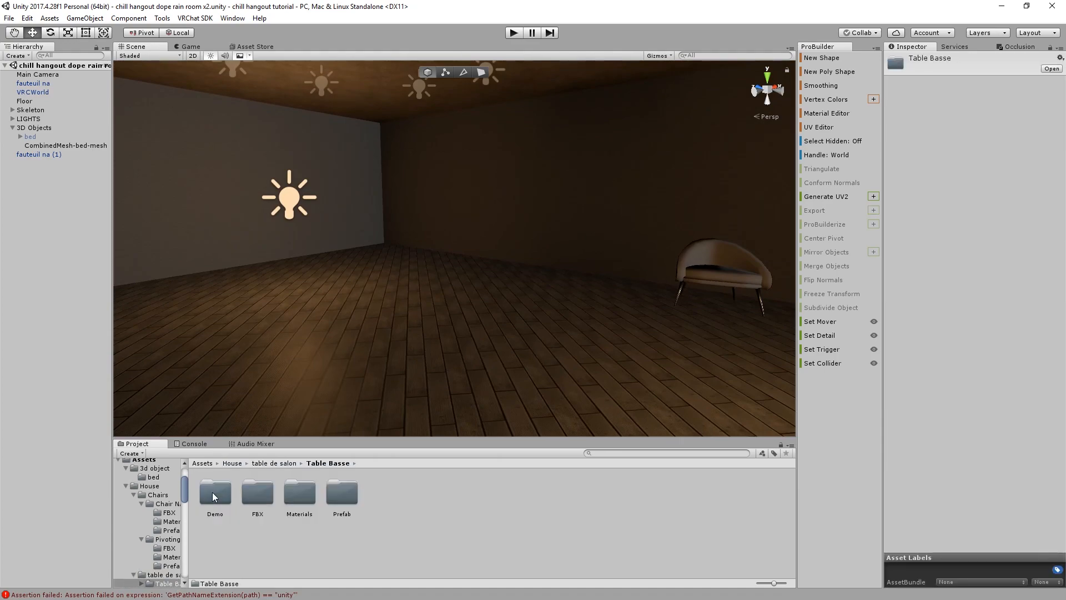
Try out the table basse 1 model from the FBX folder, laid flat in front of the chairs
double_click(265, 489)
left_click_drag(564, 326, 561, 325)
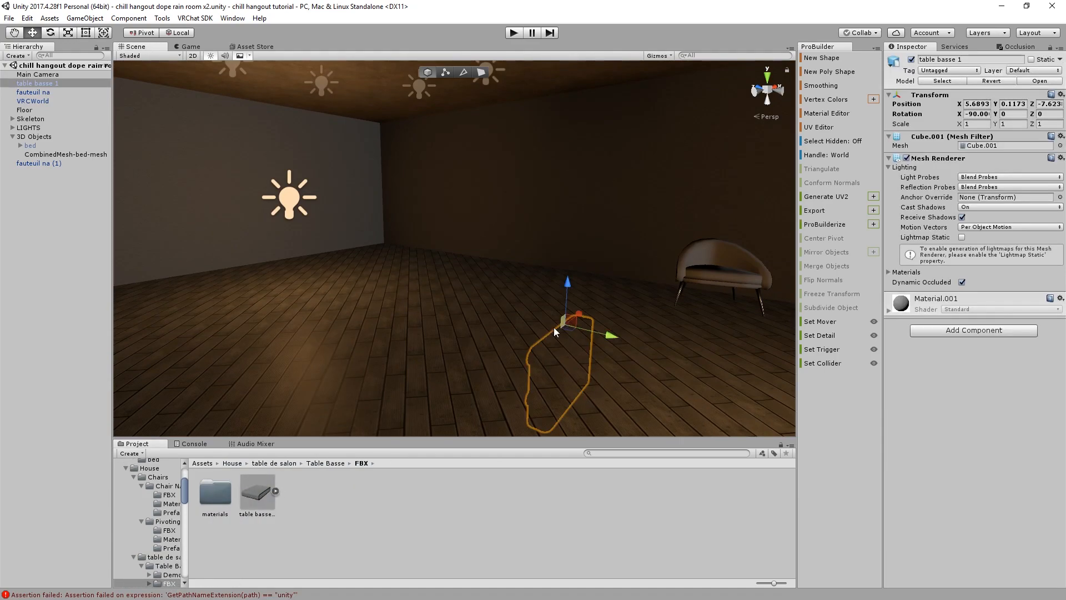
scroll(561, 325, "down", 3)
key("e")
left_click_drag(484, 283, 342, 218)
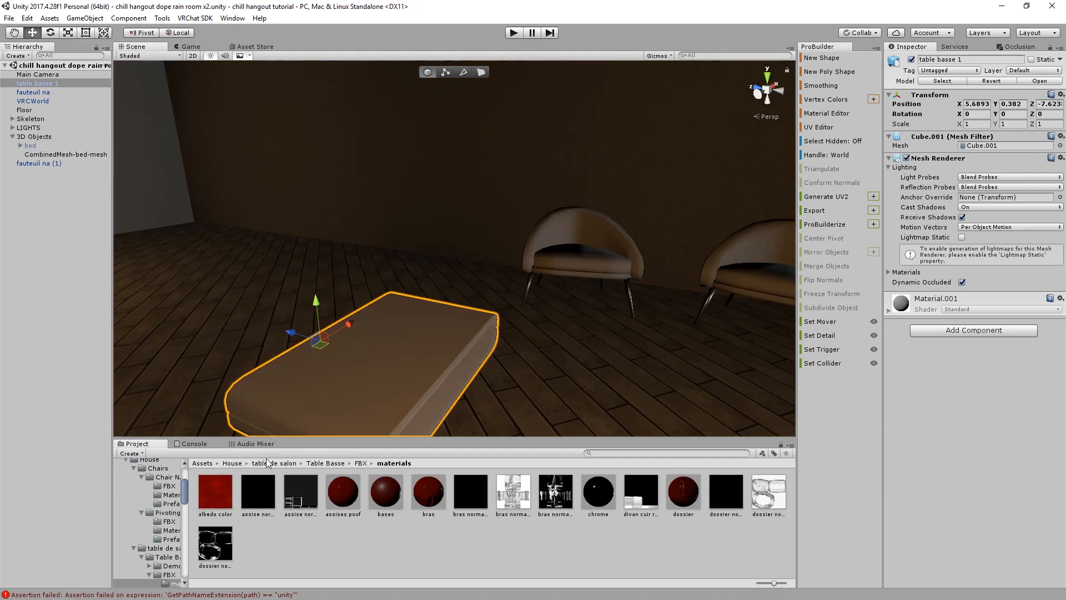
Place the Table basse prefab from the Prefab folder in the scene and delete the table basse 1 model
left_click(333, 462)
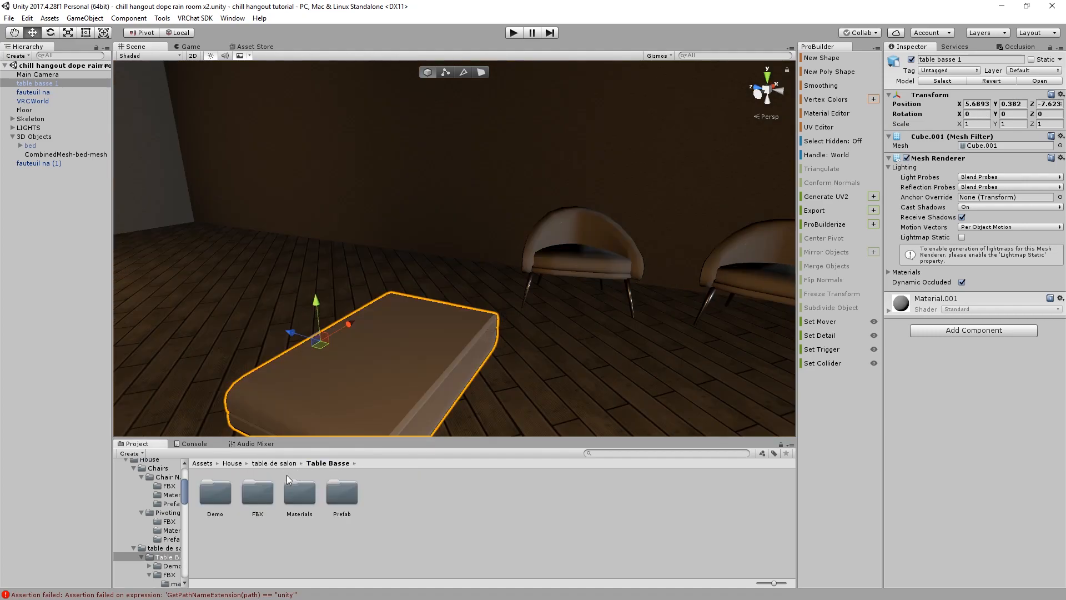
double_click(341, 494)
left_click_drag(214, 493, 186, 305)
left_click(339, 388)
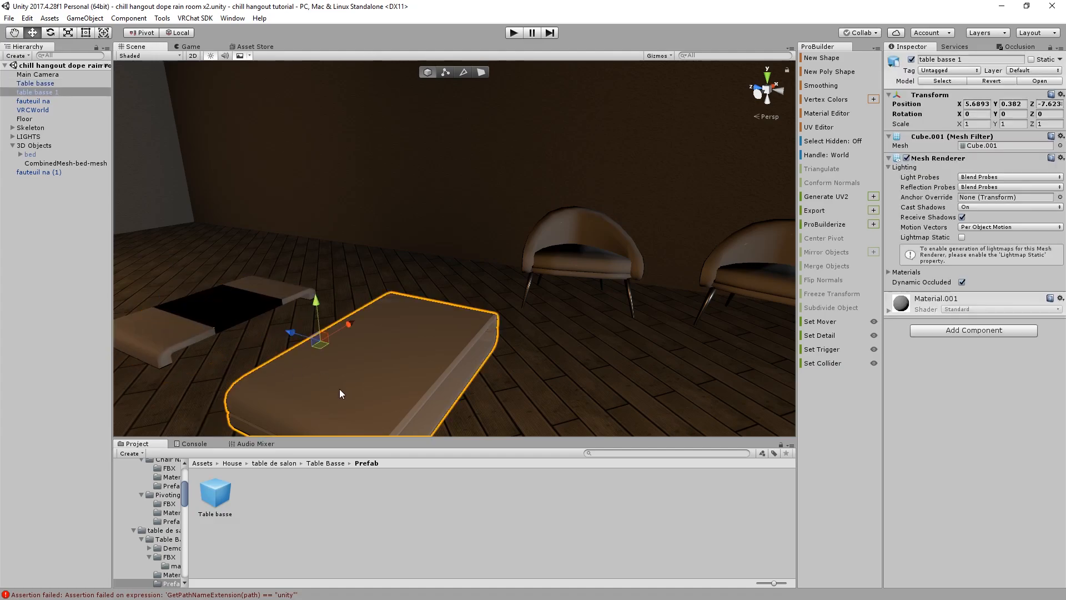
key("Delete")
Raise the Table basse to about Y 0.43, then turn it and slide it toward the two chairs
left_click(205, 297)
left_click_drag(186, 269, 184, 243)
key("e")
left_click_drag(180, 288, 48, 283, "ctrl")
key("w")
scroll(222, 314, "down", 3)
left_click_drag(283, 270, 557, 358)
Rotate the Table basse to 90° on Y and position it before the chairs at about X 6.49, Z -10.12
key("e")
left_click_drag(575, 304, 538, 301, "ctrl")
scroll(538, 301, "up", 2)
middle_click_drag(538, 301, 455, 322)
left_click_drag(455, 322, 407, 321, "alt")
scroll(407, 320, "down", 3)
scroll(408, 321, "down", 3)
middle_click_drag(404, 318, 441, 264)
key("w")
left_click_drag(489, 219, 604, 305)
scroll(464, 228, "down", 3)
scroll(605, 306, "up", 3)
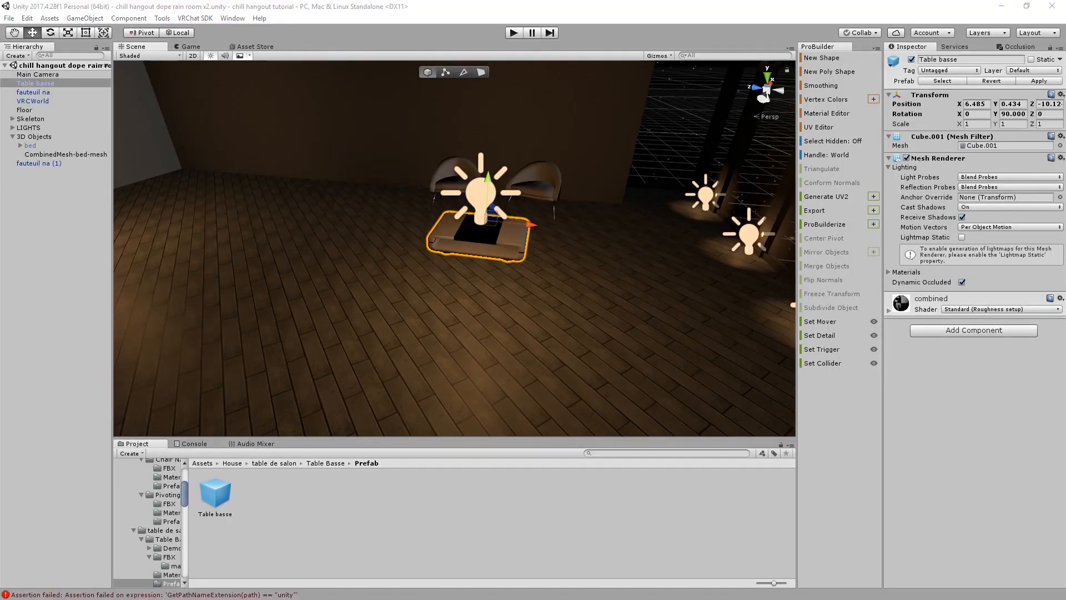
In File Explorer, open the source folder of the henrik_wool_rug_160_x_230cm_pink_and_grey download under Documents > VRCHAT SDK WORLDS > Chill Hangout Tutorial > sketchfab
left_click_drag(262, 209, 317, 179)
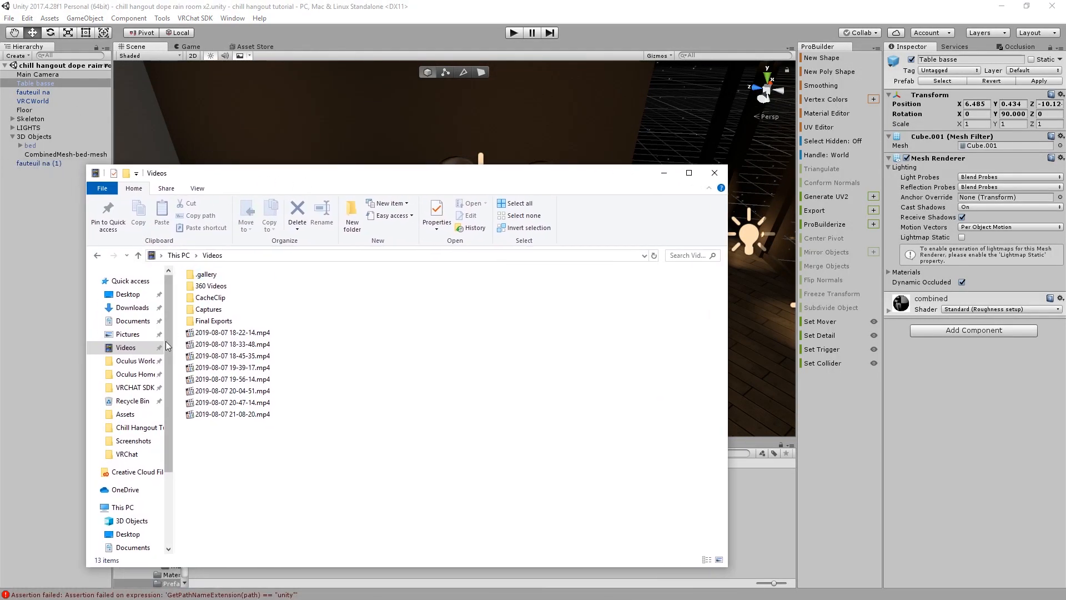
left_click(133, 320)
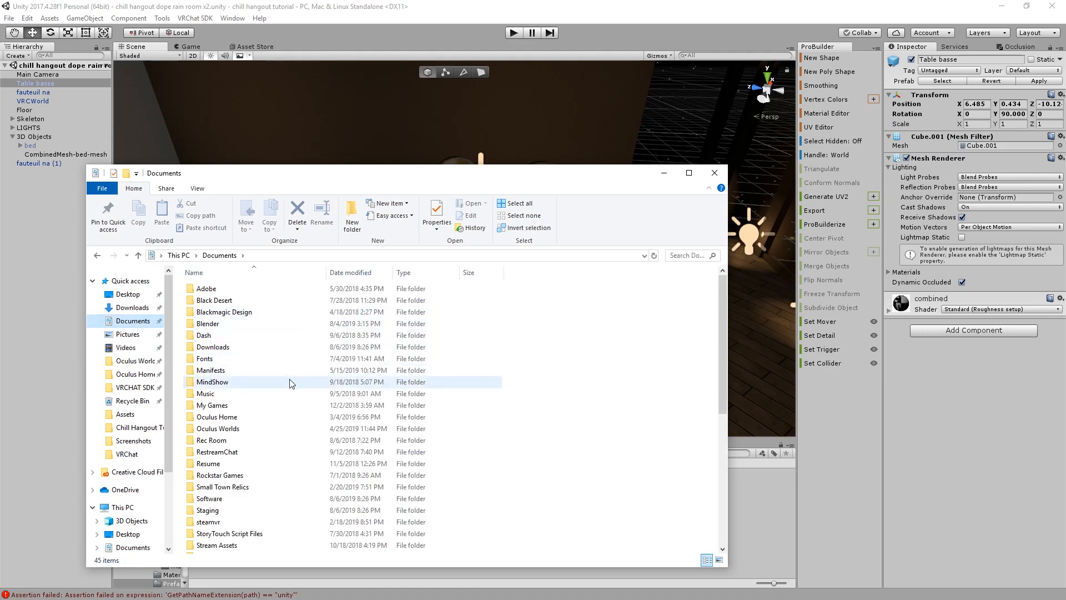
scroll(276, 368, "down", 4)
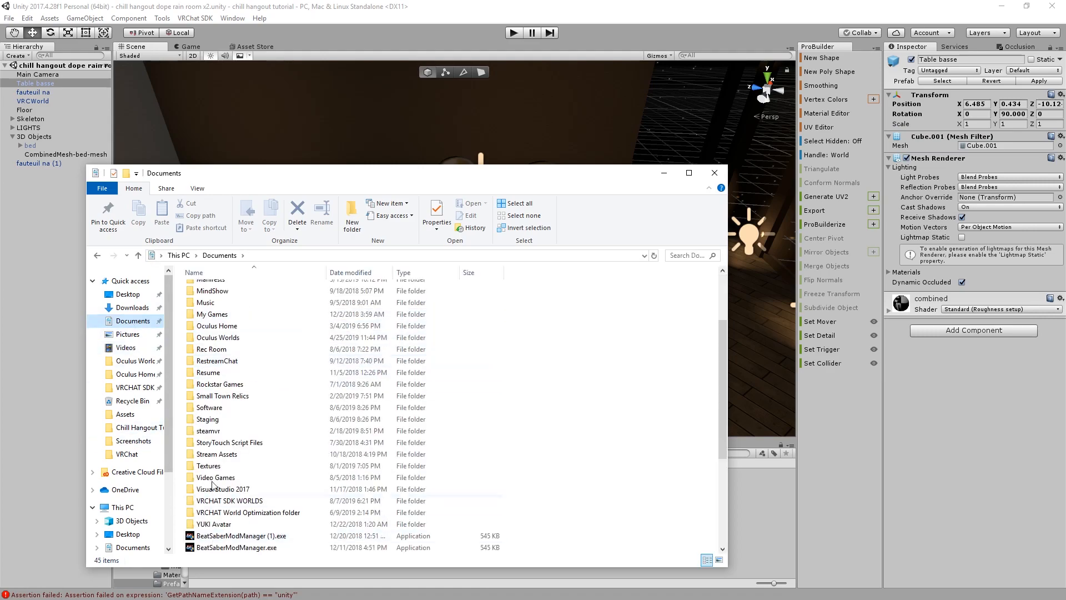
scroll(247, 417, "down", 5)
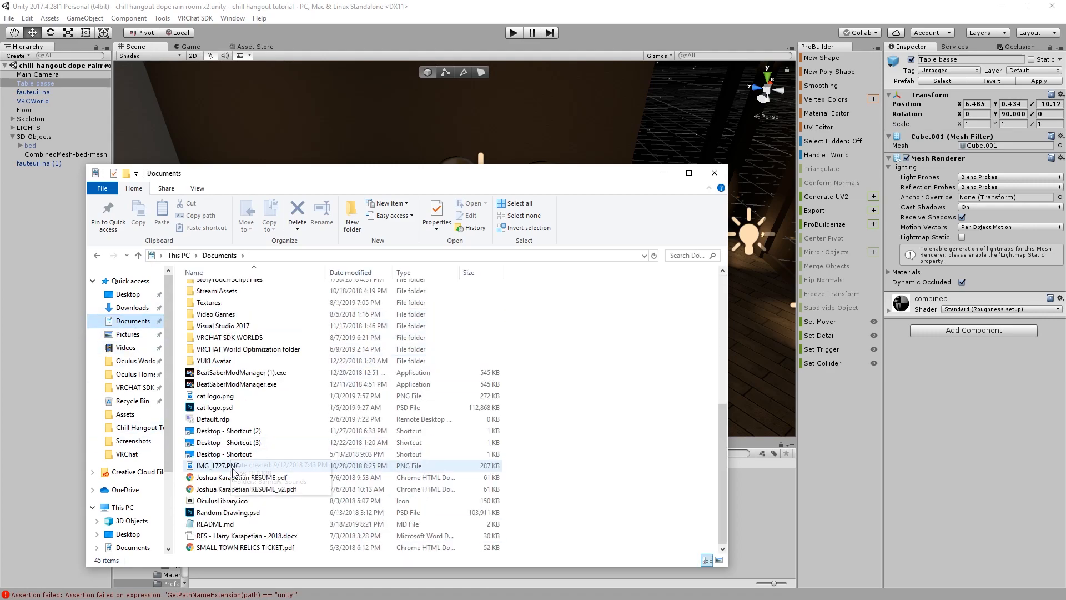
double_click(252, 337)
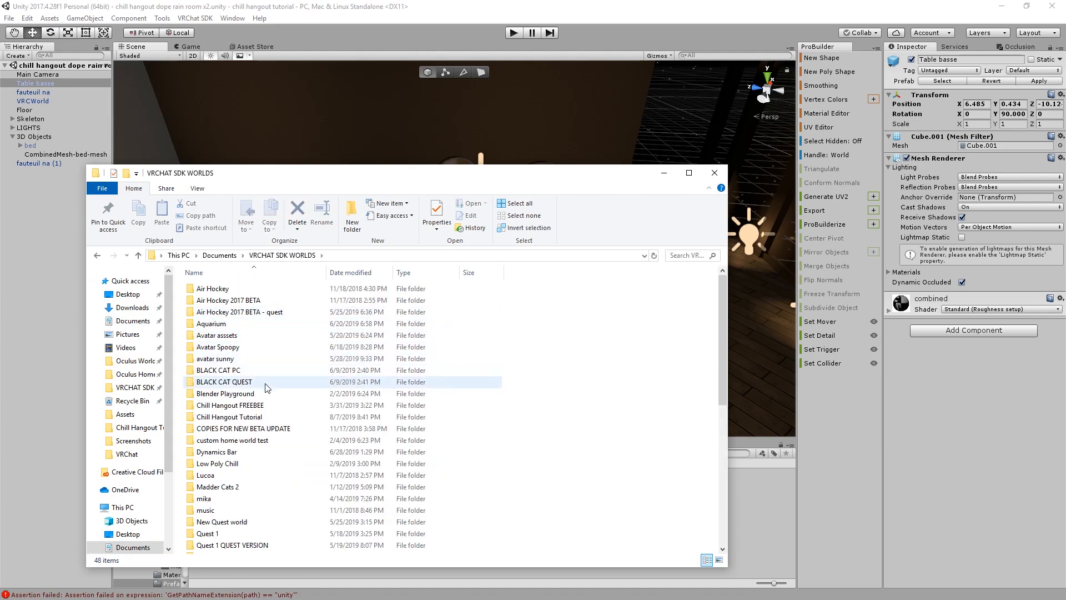
left_click(221, 421)
double_click(221, 420)
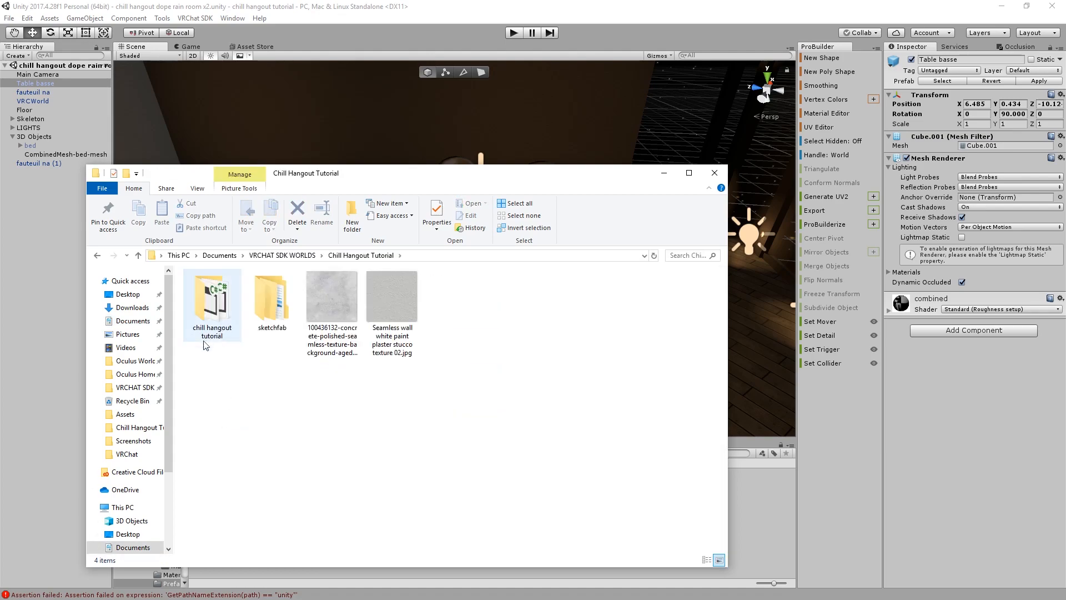
double_click(278, 325)
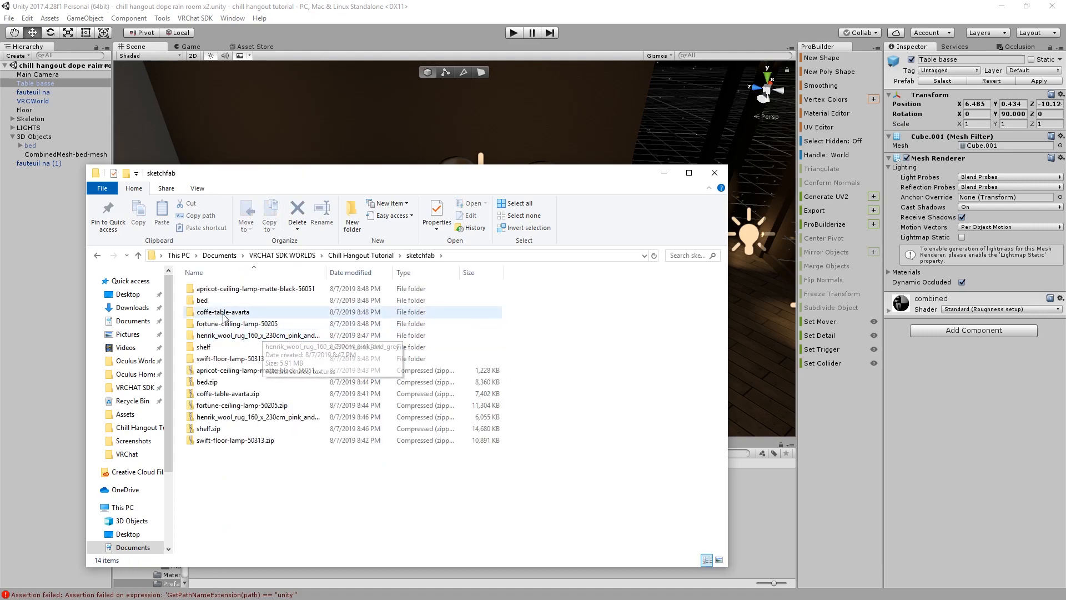
double_click(242, 332)
double_click(207, 289)
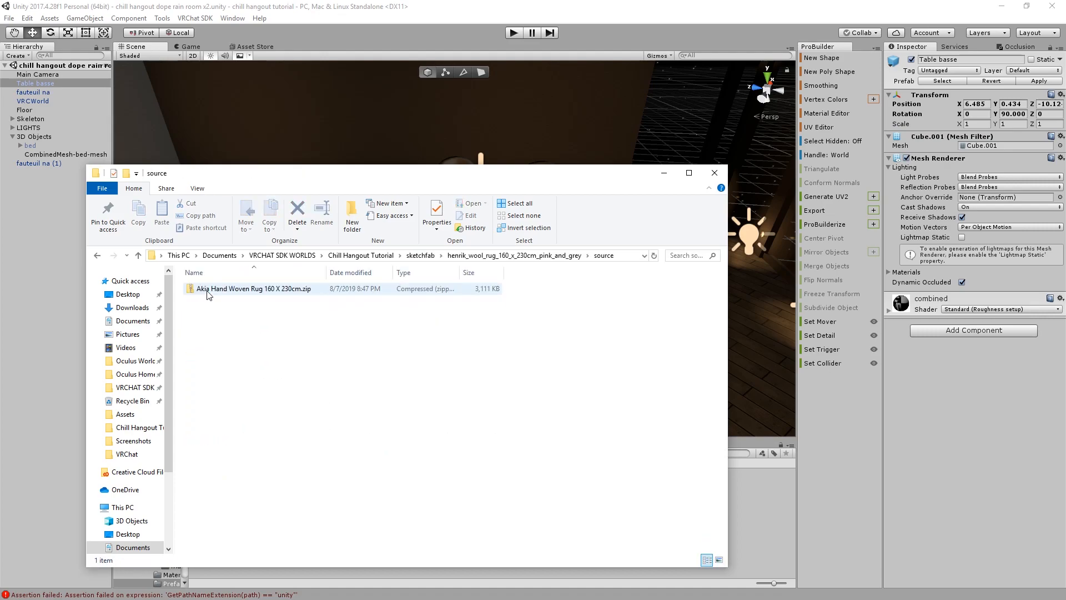
Extract Akia Hand Woven Rug 160 X 230cm.zip into its own folder and open that folder
left_click(207, 288)
right_click(207, 290)
left_click(237, 332)
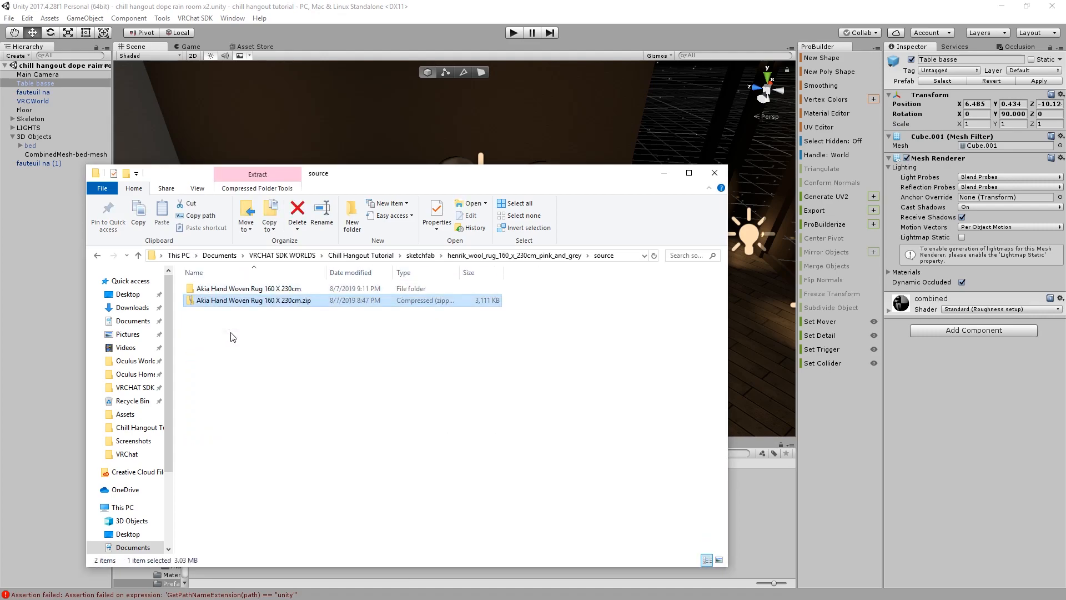
double_click(229, 289)
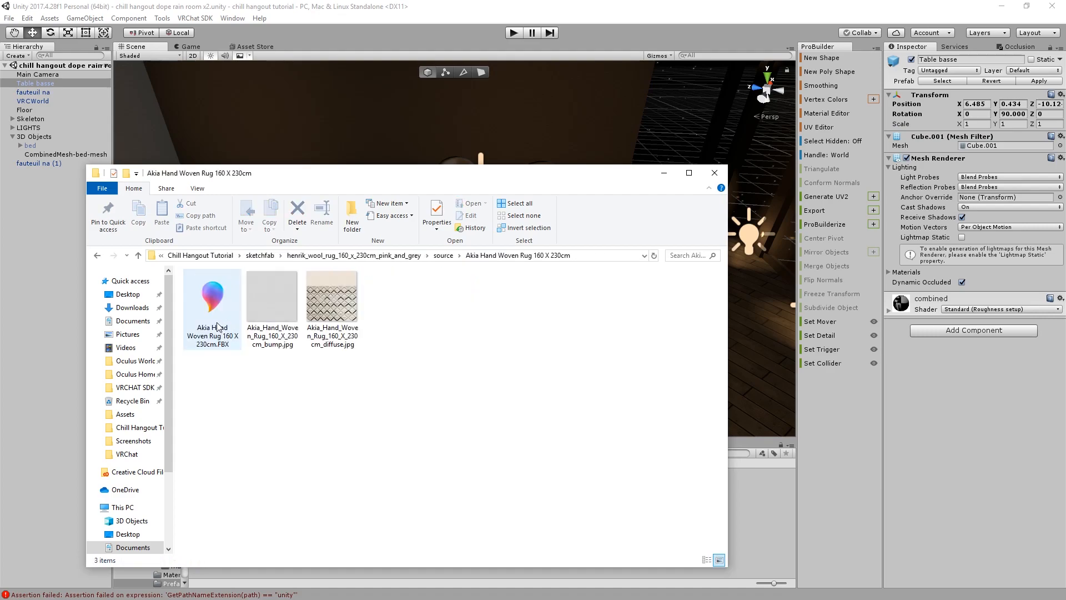
right_click(204, 301)
left_click(168, 415)
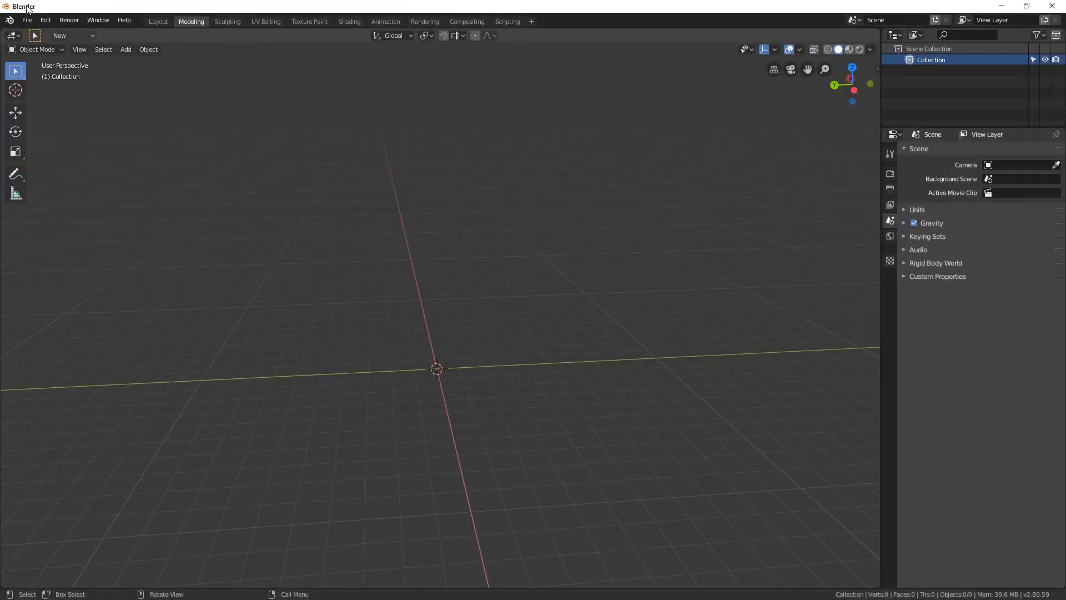
Switch to Blender and try to import bed.fbx
left_click(27, 20)
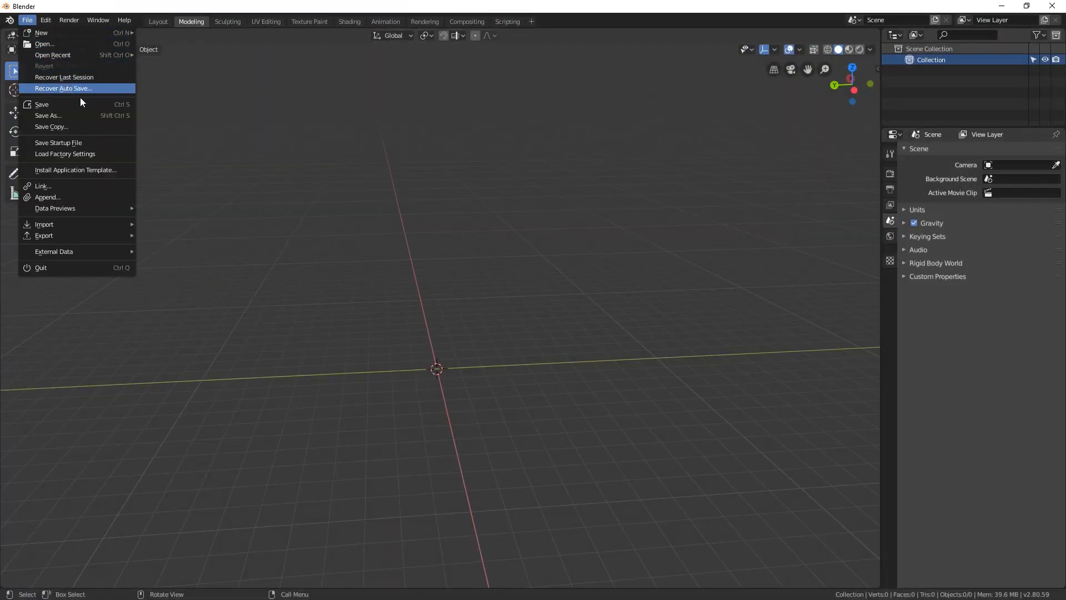
mouse_move(96, 226)
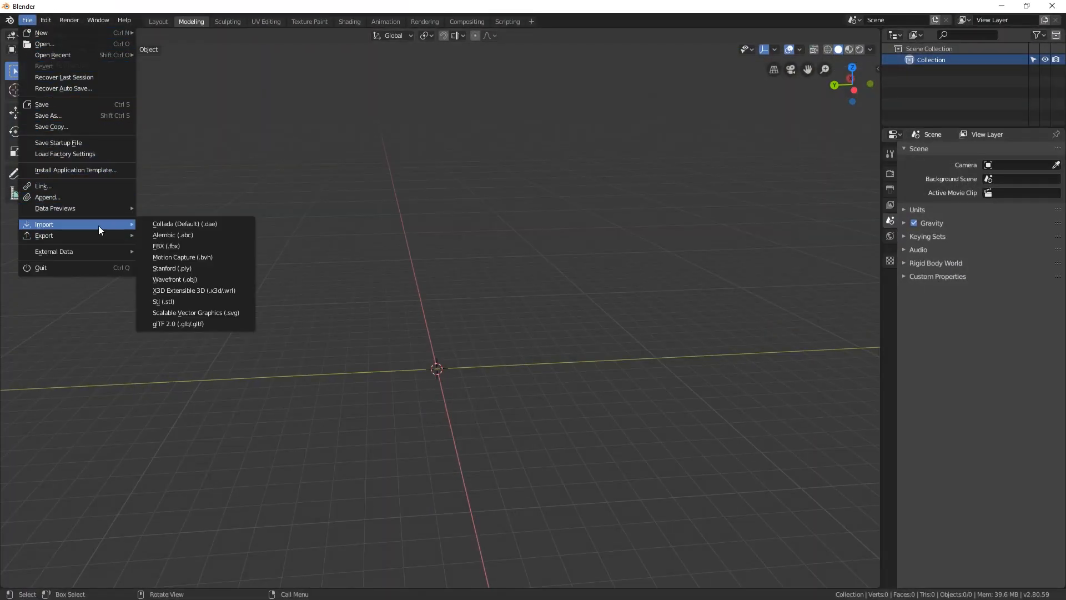
left_click(195, 246)
double_click(141, 81)
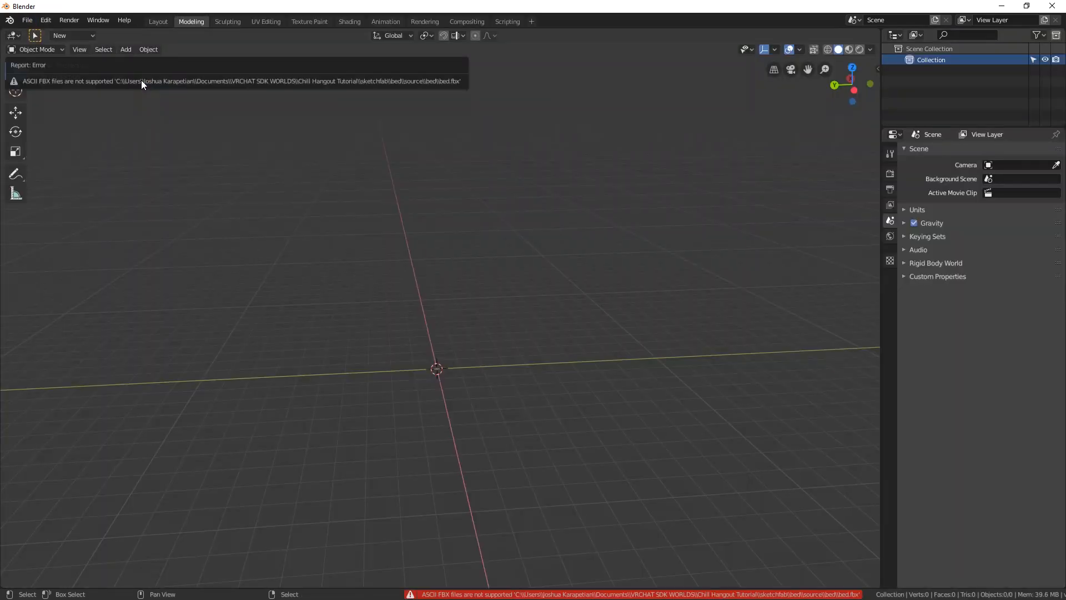
scroll(261, 278, "down", 2)
scroll(239, 274, "up", 3)
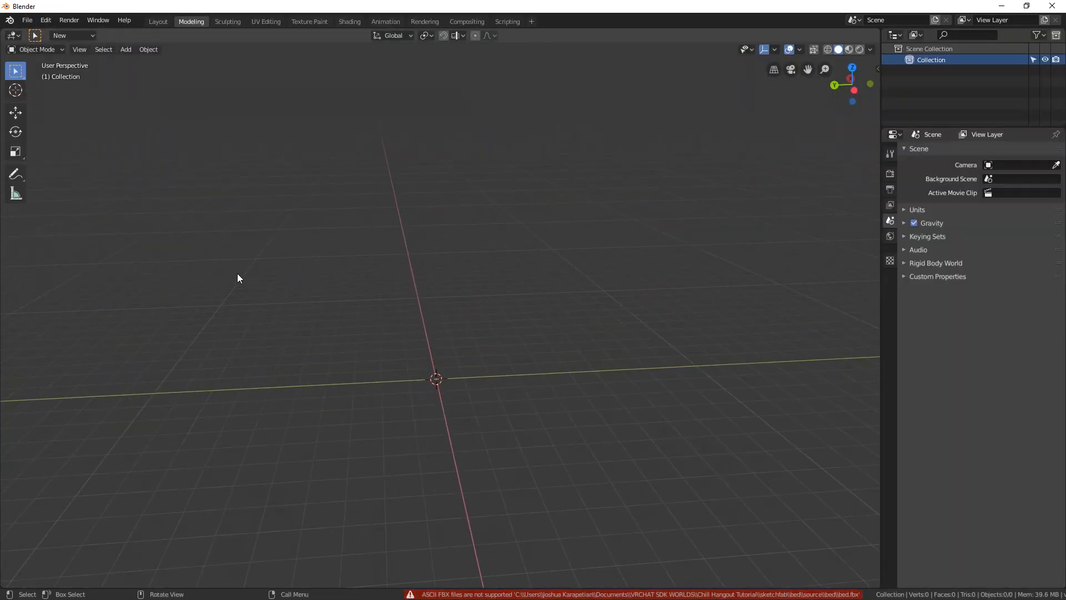
Import Akia Hand Woven Rug 160 X 230cm.FBX from the extracted rug folder into the empty Blender scene
left_click(27, 20)
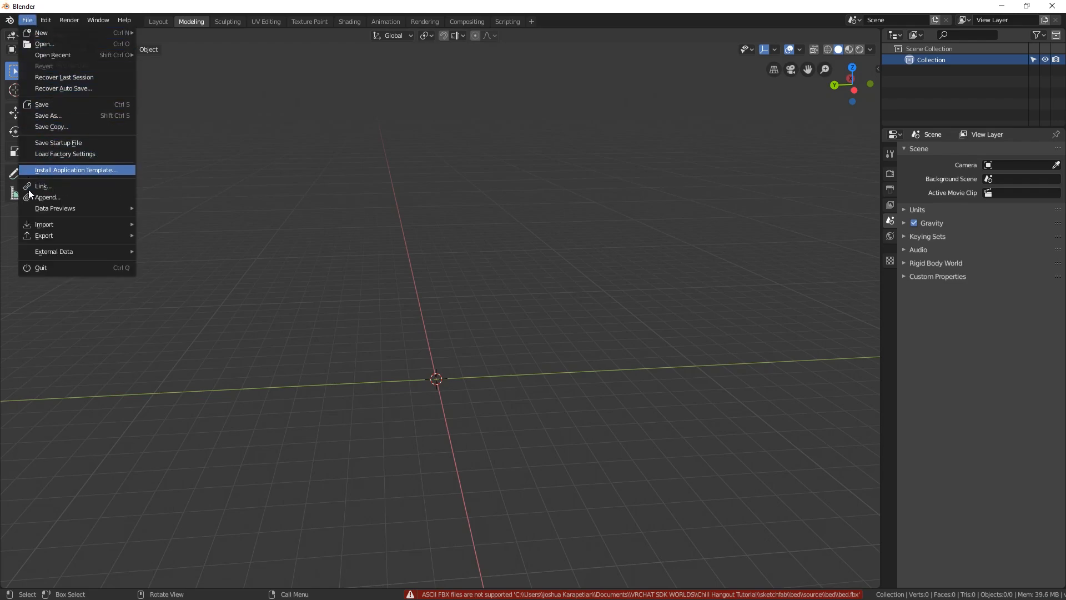
mouse_move(56, 224)
left_click(168, 245)
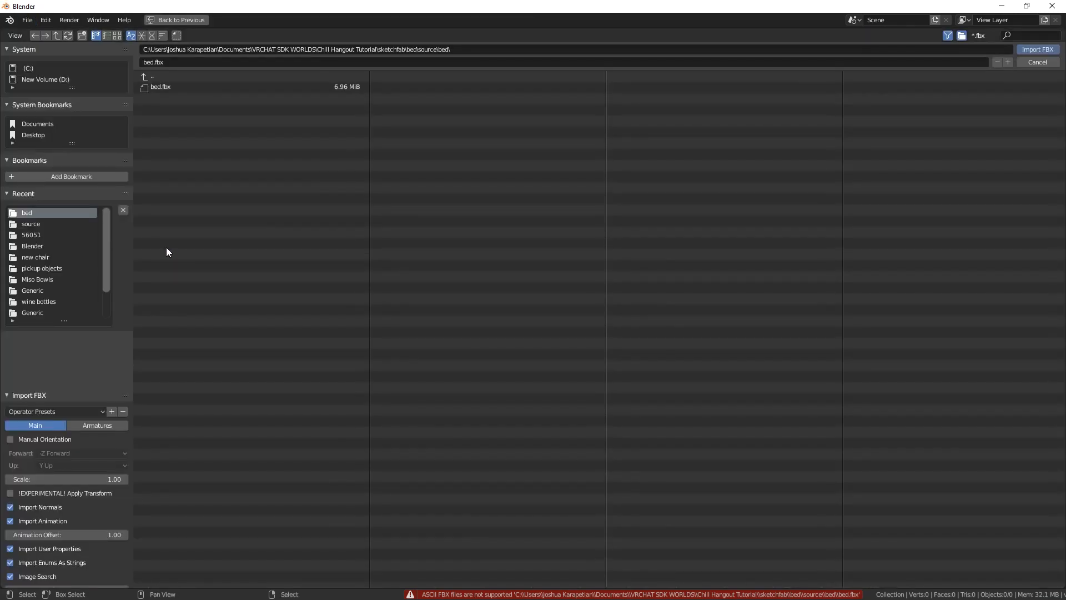
left_click(145, 76)
left_click(145, 75)
left_click(145, 76)
left_click(192, 133)
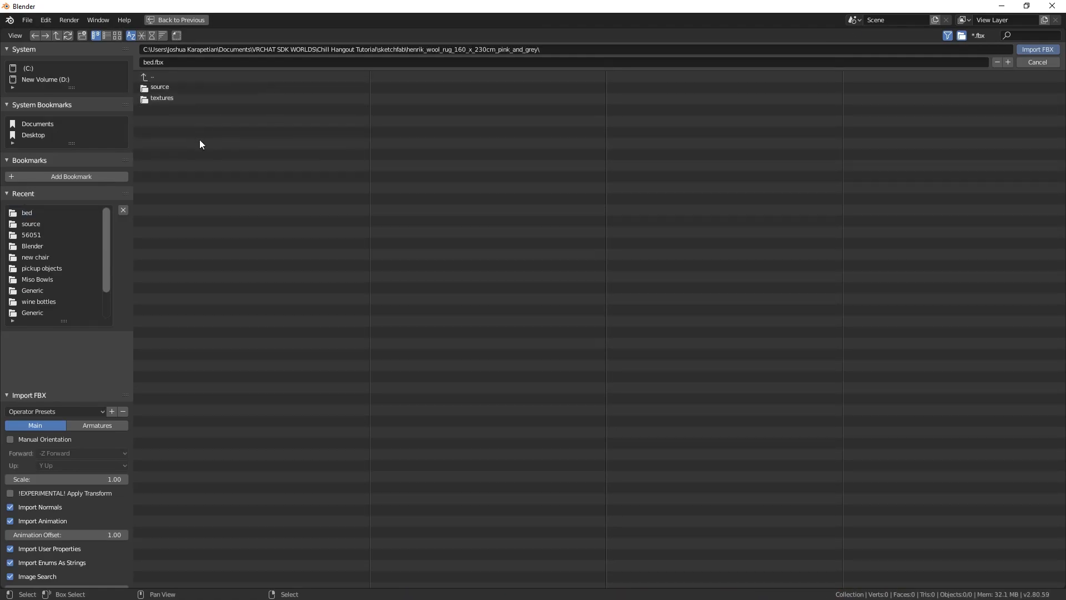
left_click(161, 87)
left_click(179, 86)
left_click(206, 88)
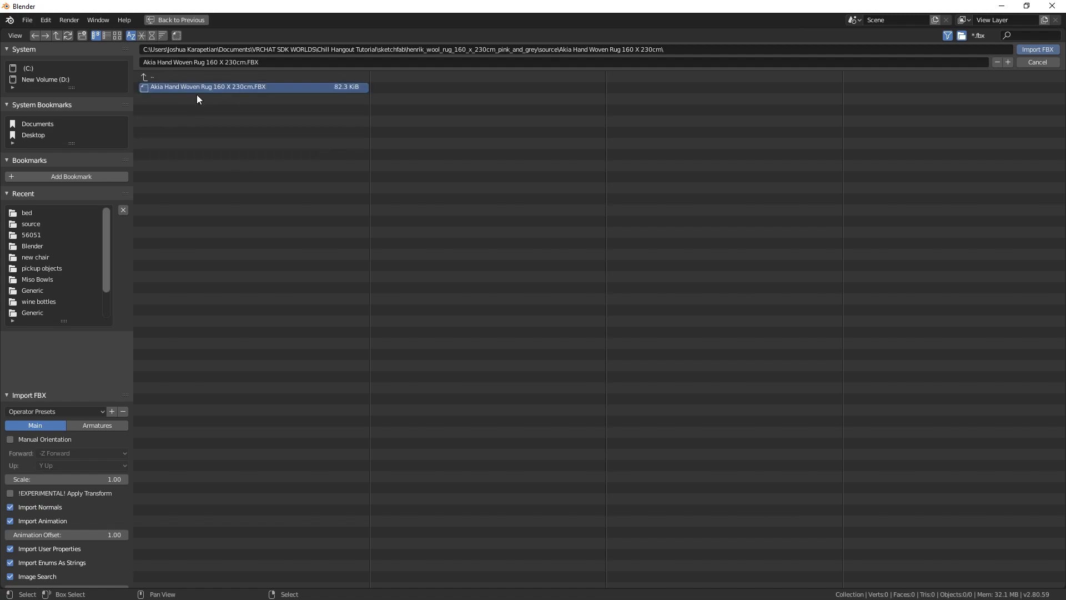
left_click(1037, 50)
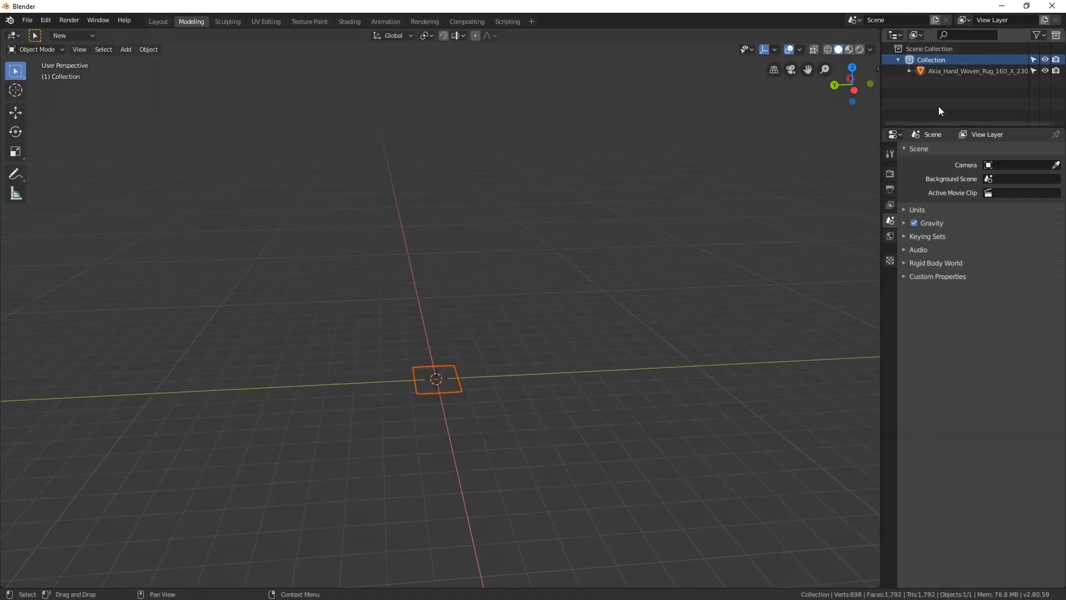
Raise the imported rug along the Z axis above the grid origin and inspect its edge up close
scroll(442, 372, "up", 5)
mouse_move(409, 498)
middle_mouse_down()
mouse_move(391, 431)
mouse_move(393, 515)
mouse_move(408, 467)
middle_mouse_up()
key("w")
key("w")
middle_click_drag(403, 516, 433, 467)
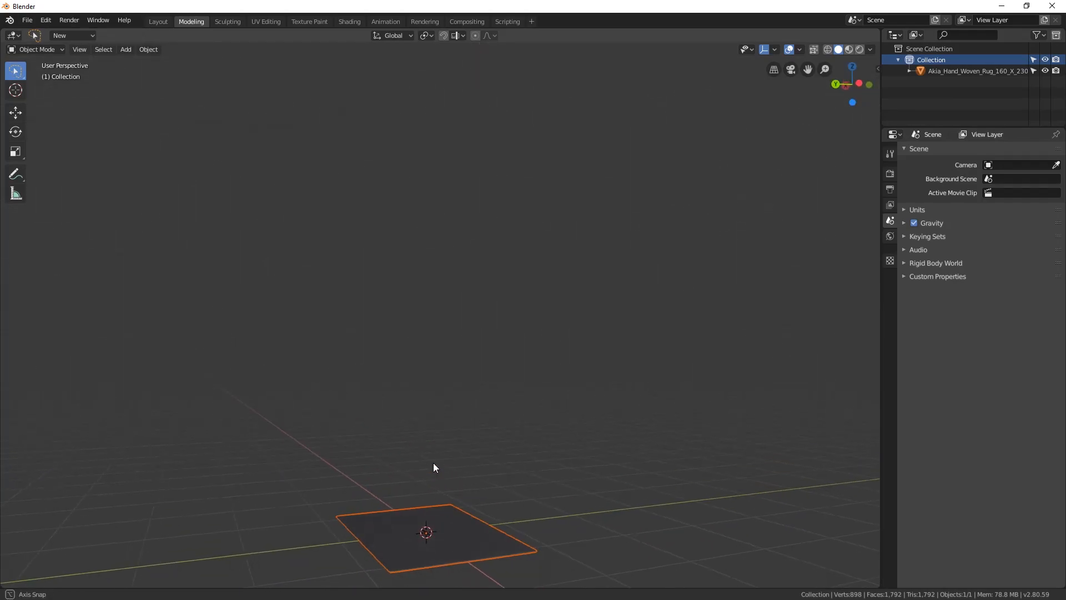
key("g")
key("z")
left_click(360, 519)
middle_click_drag(360, 518, 455, 471)
middle_click_drag(494, 500, 444, 309)
scroll(443, 316, "up", 6)
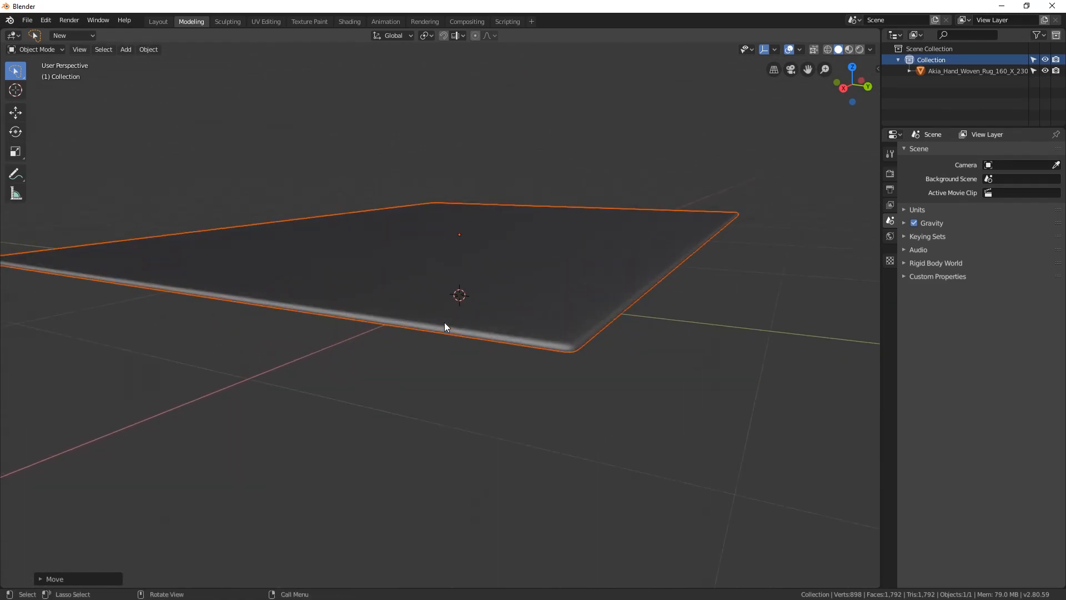
Inspect the rug's mesh in Edit Mode and add a Decimate modifier set to Planar
left_click(458, 317)
key("Tab")
scroll(438, 337, "up", 3)
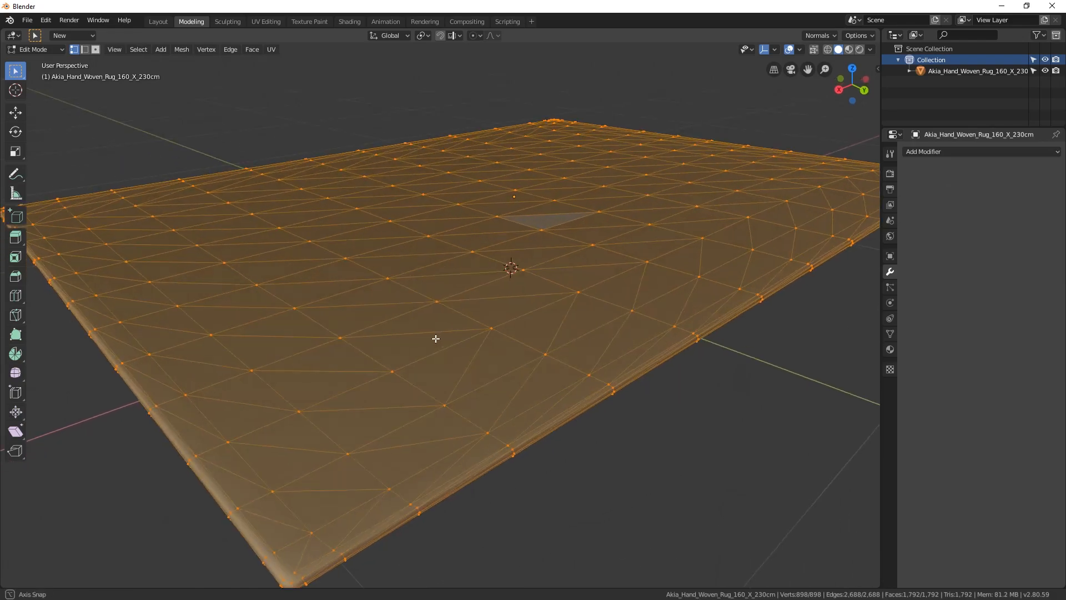
scroll(427, 340, "down", 5)
scroll(426, 338, "up", 4)
middle_click_drag(426, 338, 407, 353)
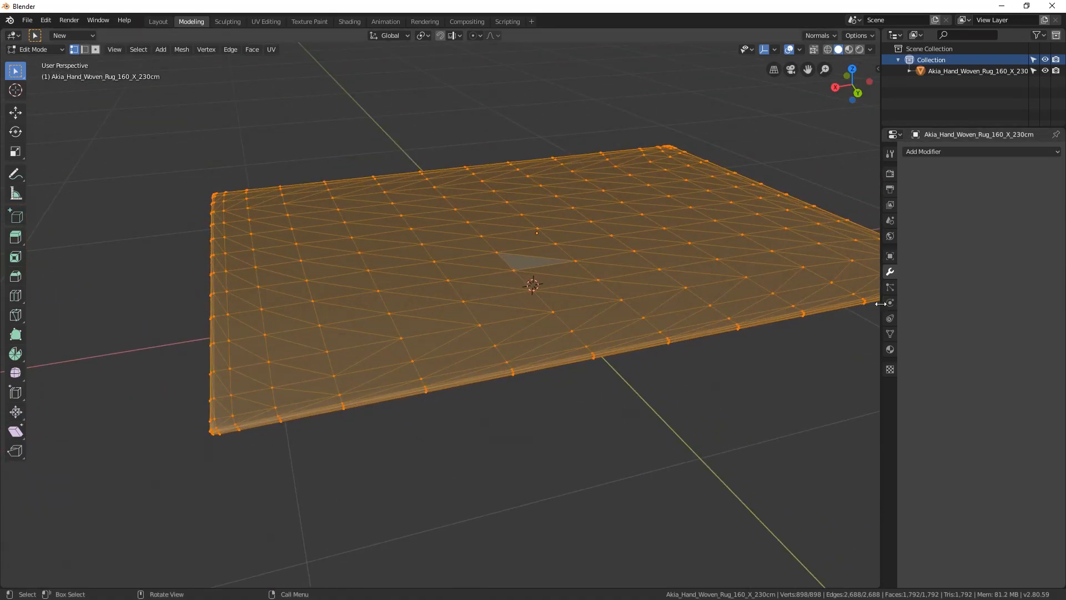
left_click(890, 348)
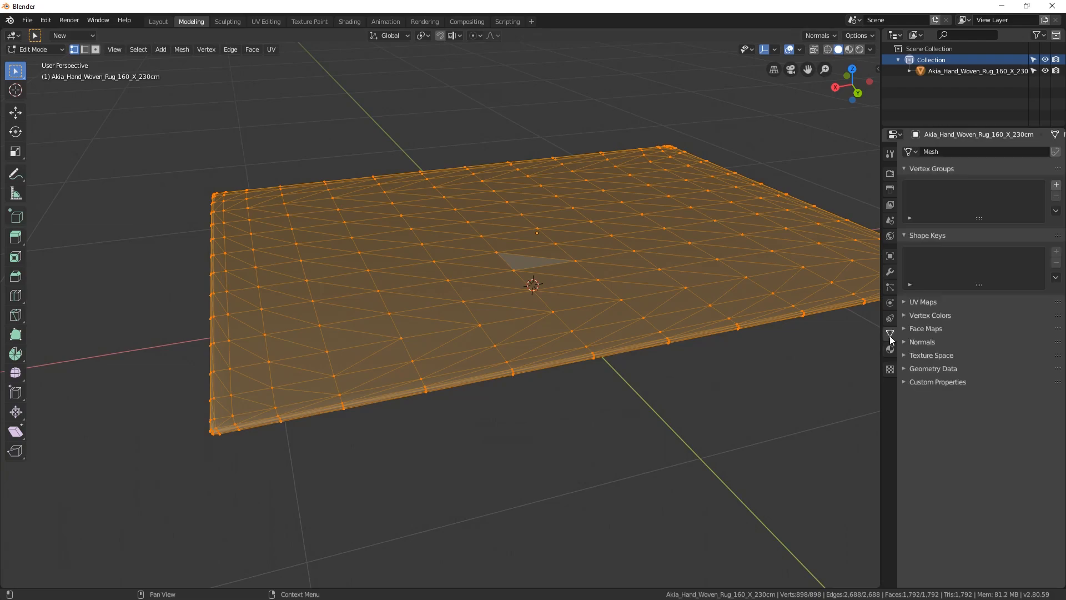
left_click(890, 271)
left_click(922, 153)
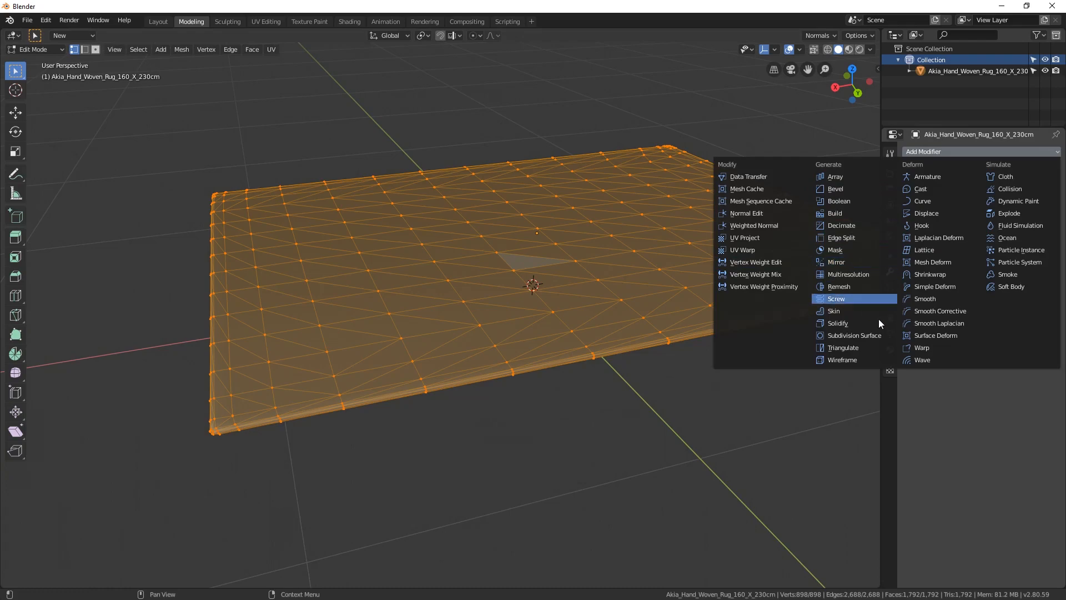
left_click(849, 226)
left_click(1032, 201)
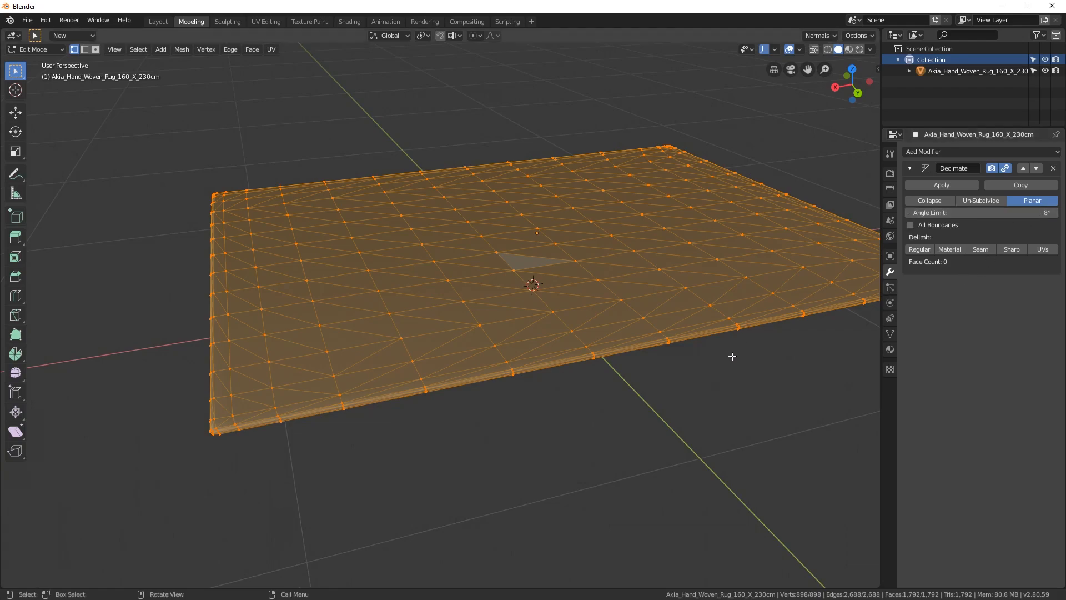
Set the Decimate angle limit to 9.8° in Object Mode, apply the modifier and check the reduced rug mesh in Edit Mode
key("Tab")
left_click_drag(1038, 212, 1041, 212)
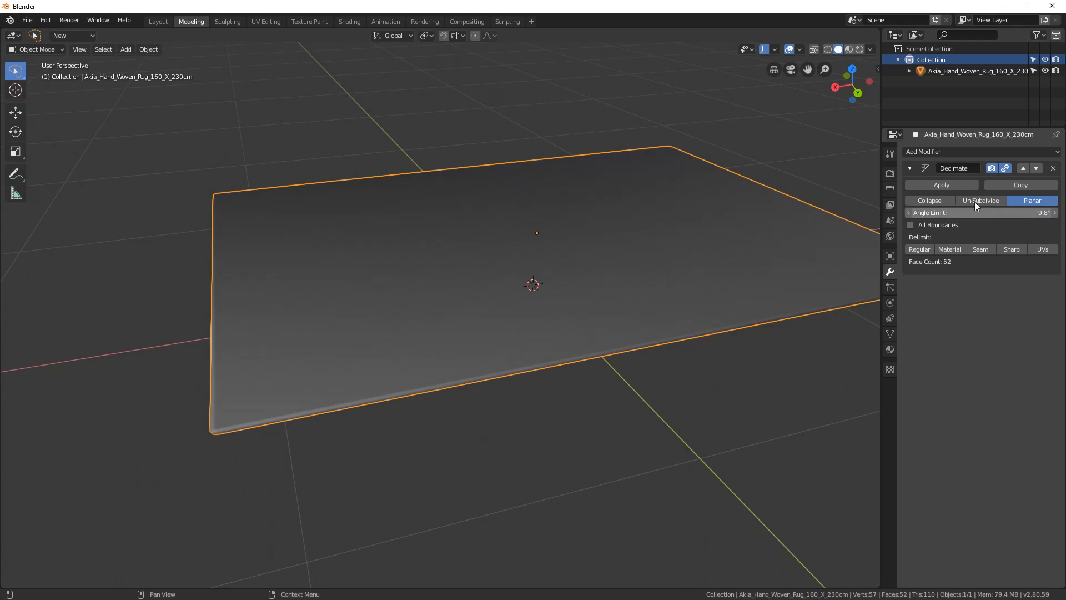
left_click(960, 186)
key("Tab")
middle_click_drag(579, 306, 440, 333)
Start an FBX export of the rug and choose the henrik_wool_rug_160_x_230cm_pink_and_grey folder as its destination
key("ctrl+s")
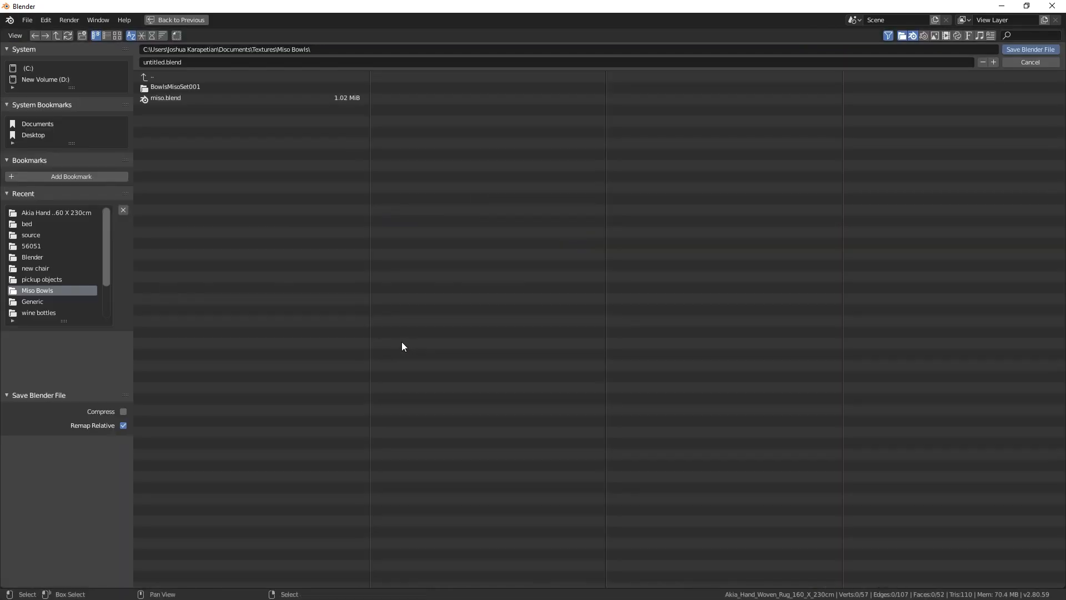
left_click(1035, 65)
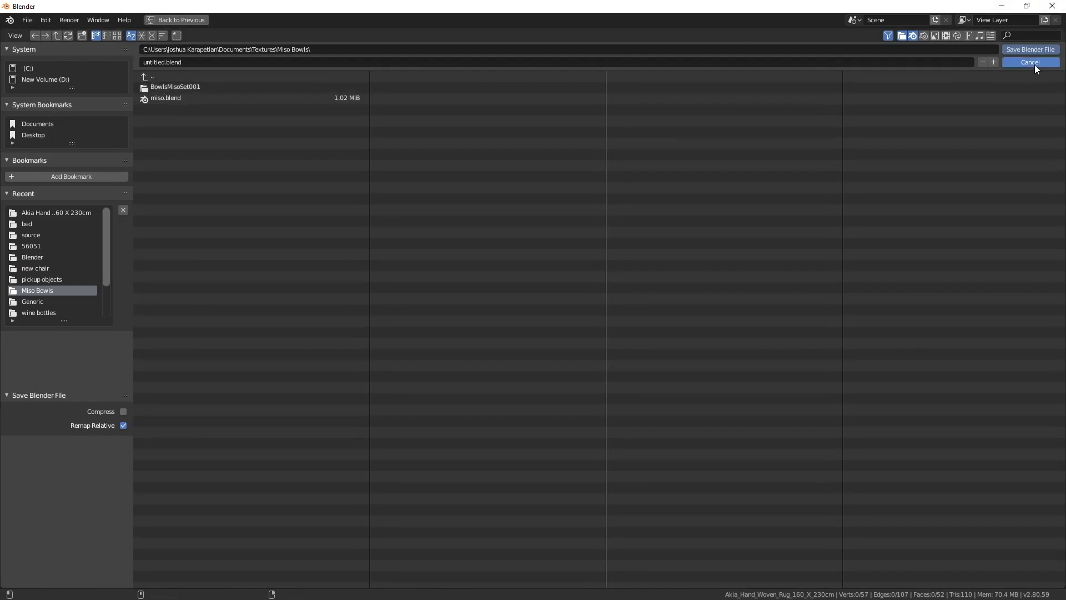
left_click(27, 19)
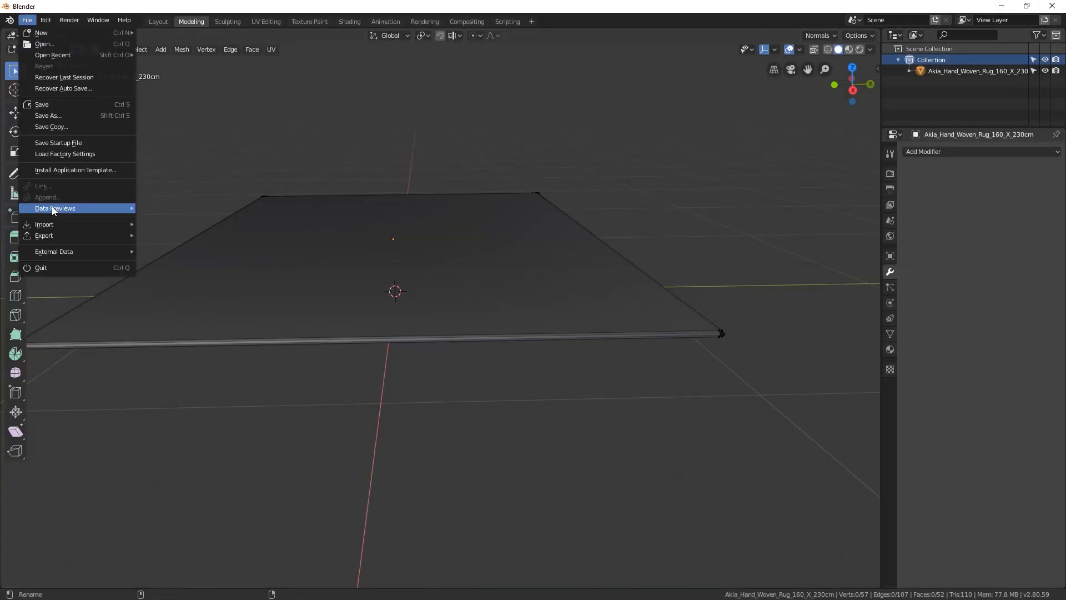
mouse_move(55, 236)
left_click(219, 249)
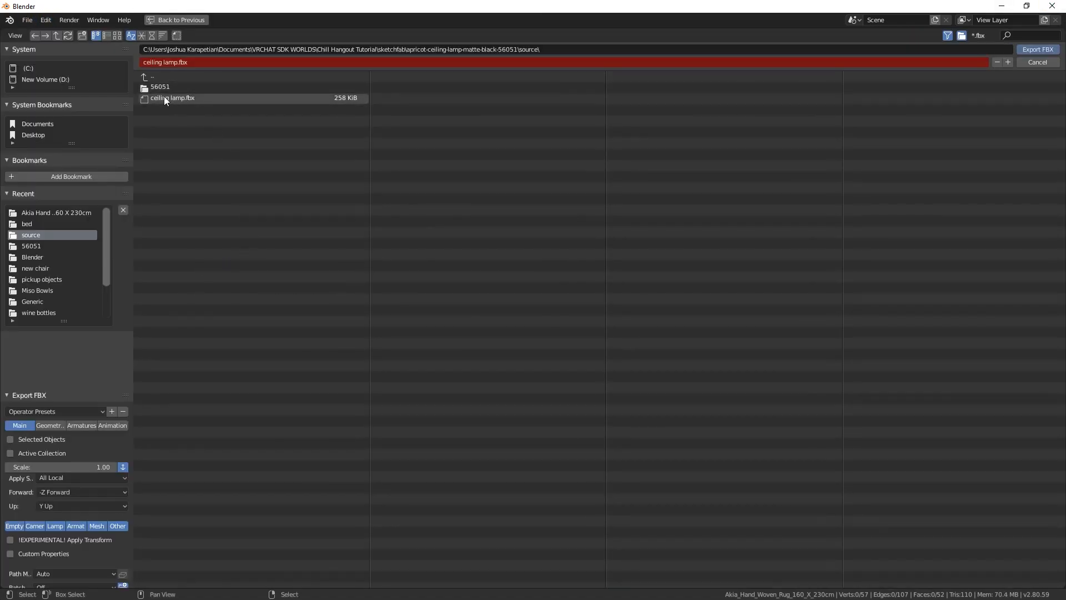
left_click(144, 79)
left_click(144, 78)
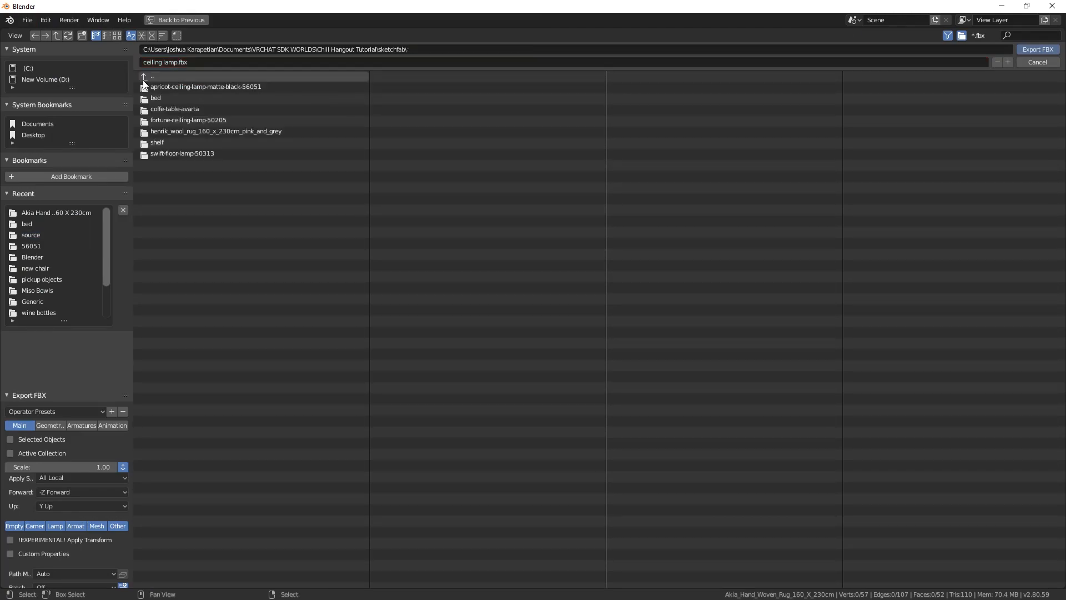
left_click(192, 133)
Name the export file rug DEC.fbx and export it
left_click(178, 62)
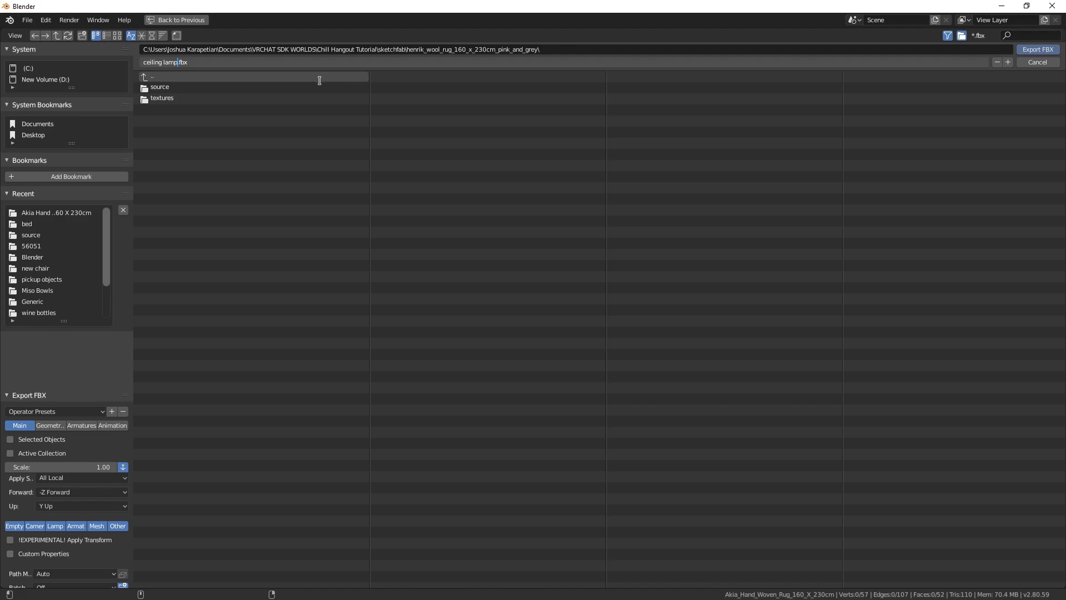
key("ctrl+a")
key("BackSpace")
type("rug DEC")
key("Return")
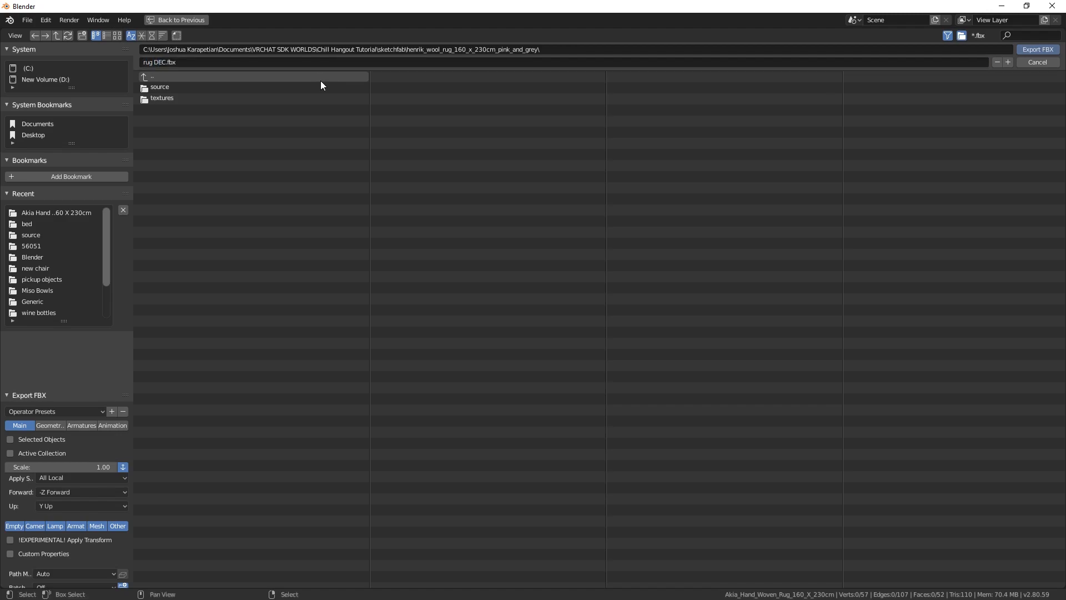
left_click(1037, 50)
Add another Decimate modifier to the rug and set it to Planar
scroll(523, 202, "down", 5)
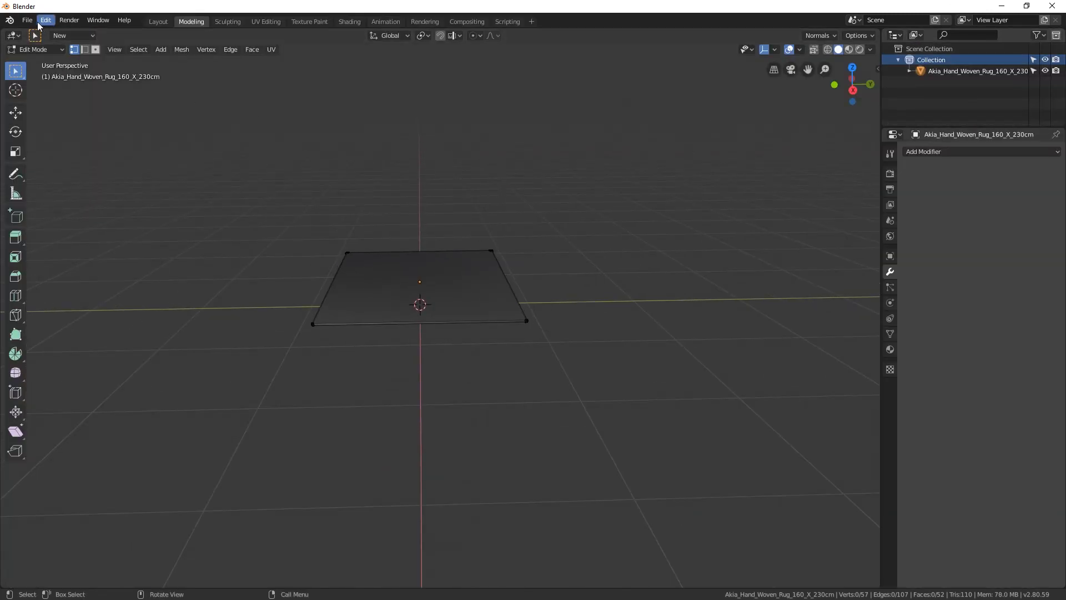
left_click(27, 20)
mouse_move(59, 226)
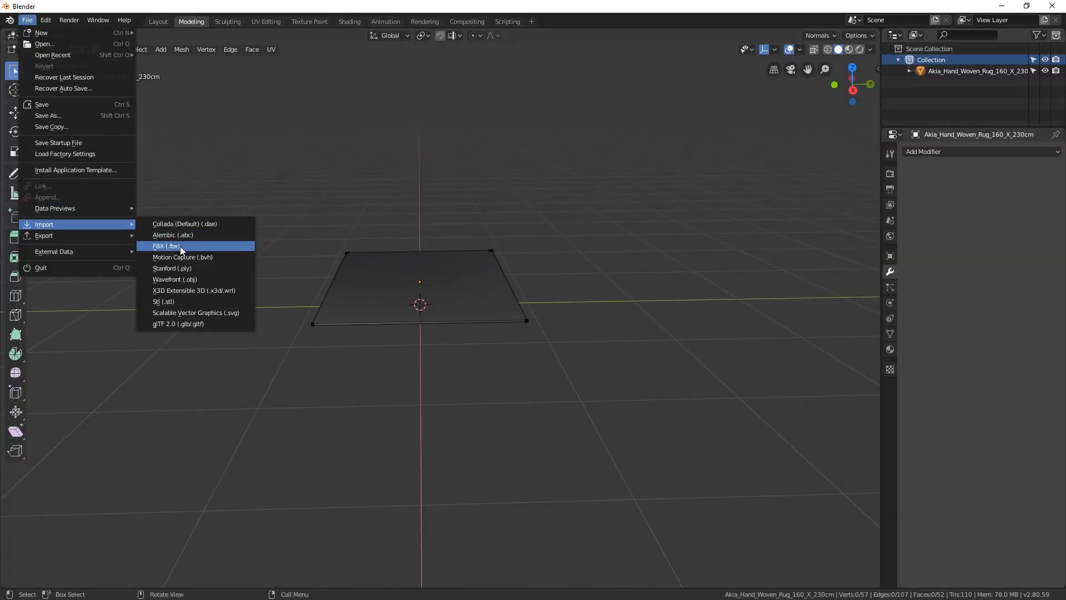
middle_click_drag(421, 200, 322, 189)
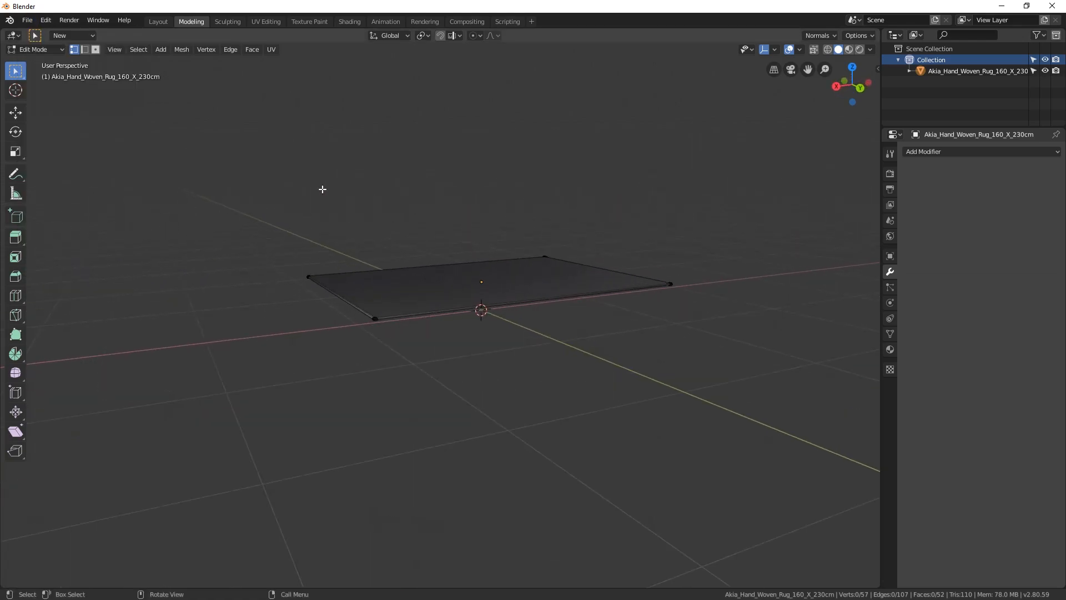
left_click(938, 152)
left_click(865, 225)
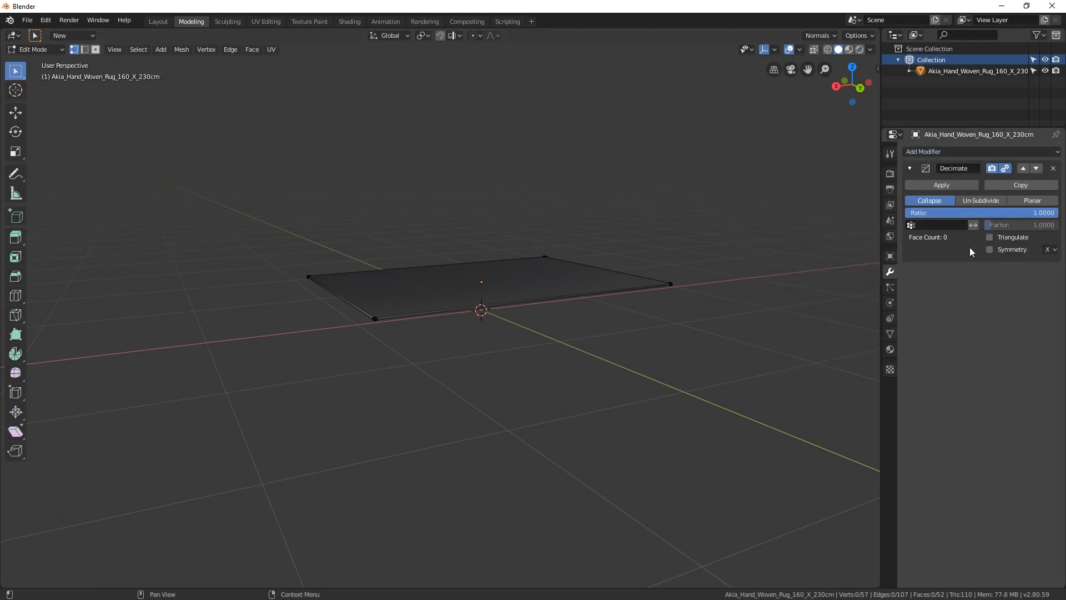
left_click(1032, 203)
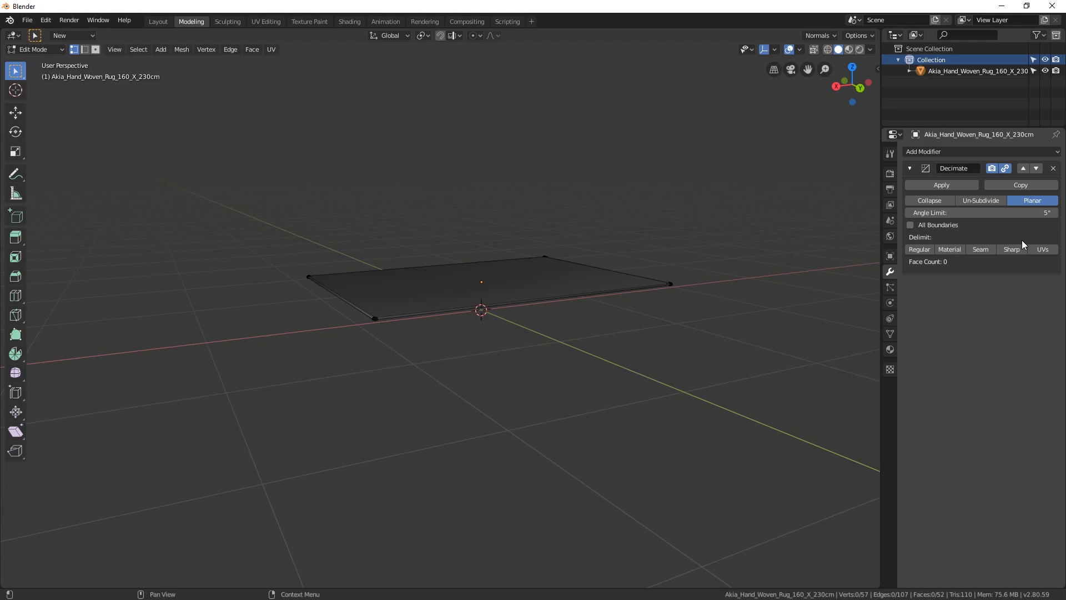
Examine the decimated rug's surface, edges and corners from several angles
middle_click_drag(837, 159, 605, 240)
scroll(468, 276, "up", 5)
middle_click_drag(468, 276, 404, 381)
scroll(431, 241, "down", 5)
scroll(257, 268, "up", 3)
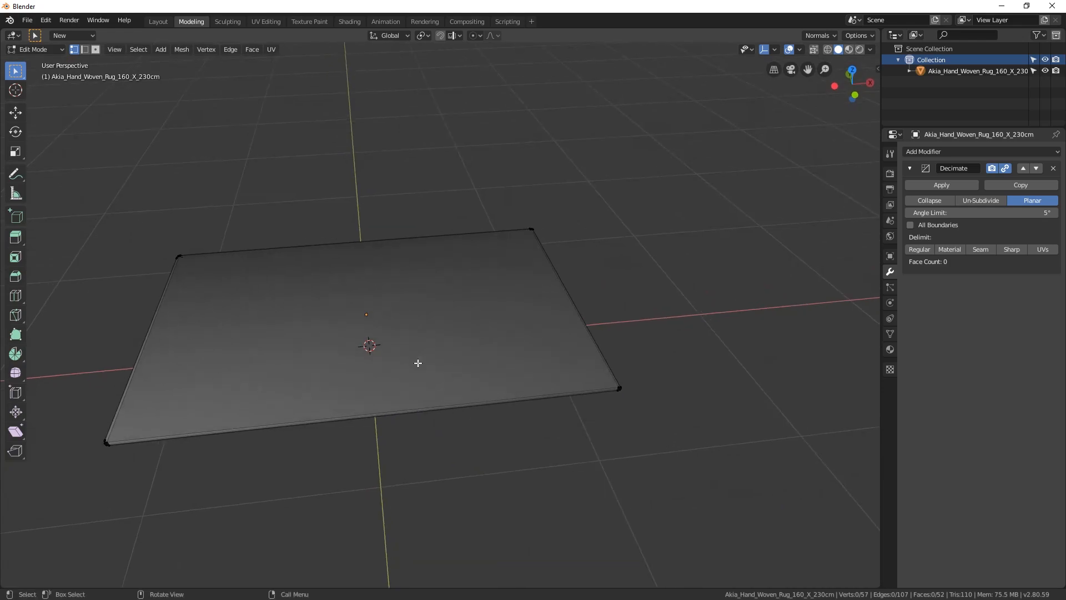
middle_click_drag(404, 317, 349, 316)
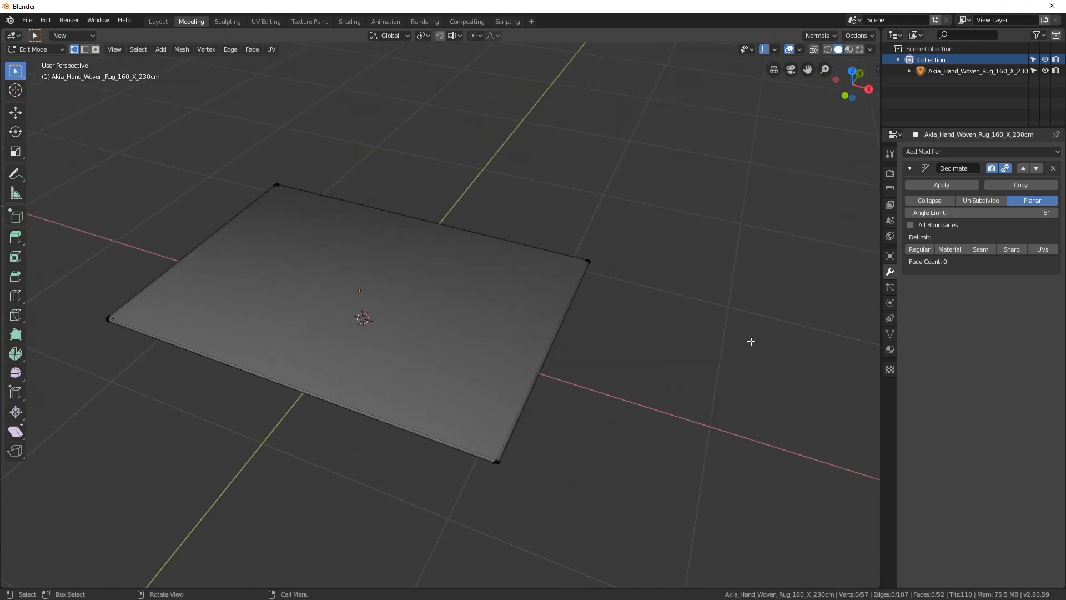
middle_click_drag(711, 347, 500, 267)
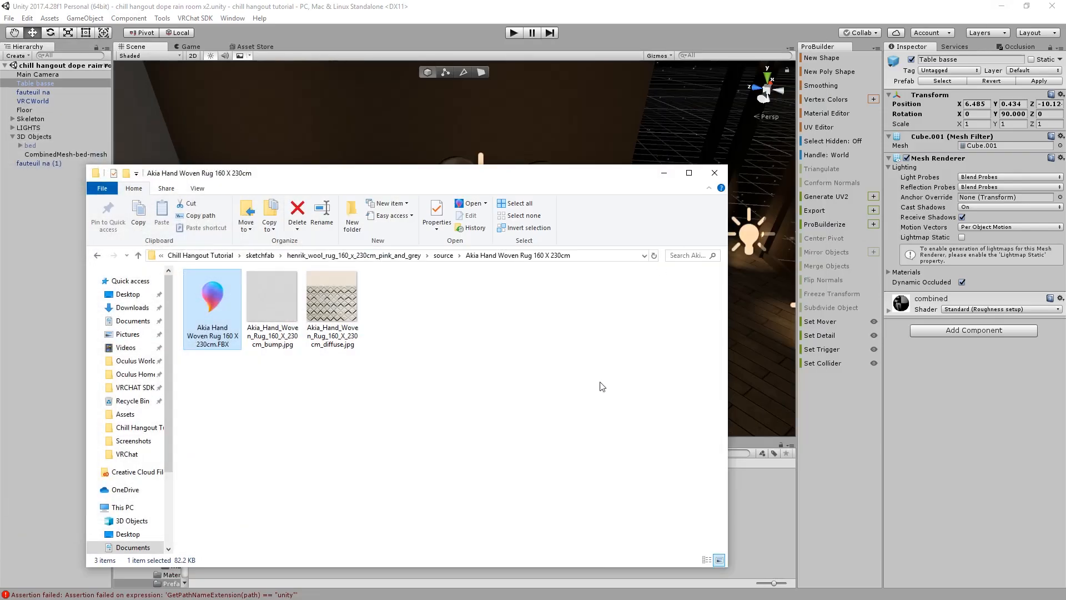
Switch to Unity and create a folder named rug inside Assets > 3d object
left_click_drag(397, 178, 0, 147)
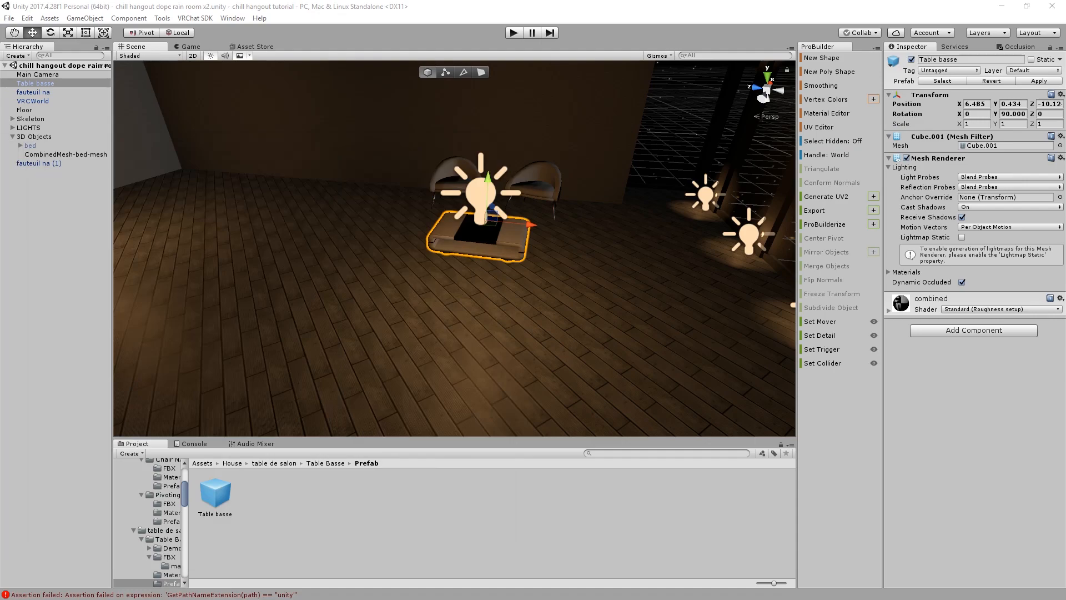
left_click(337, 508)
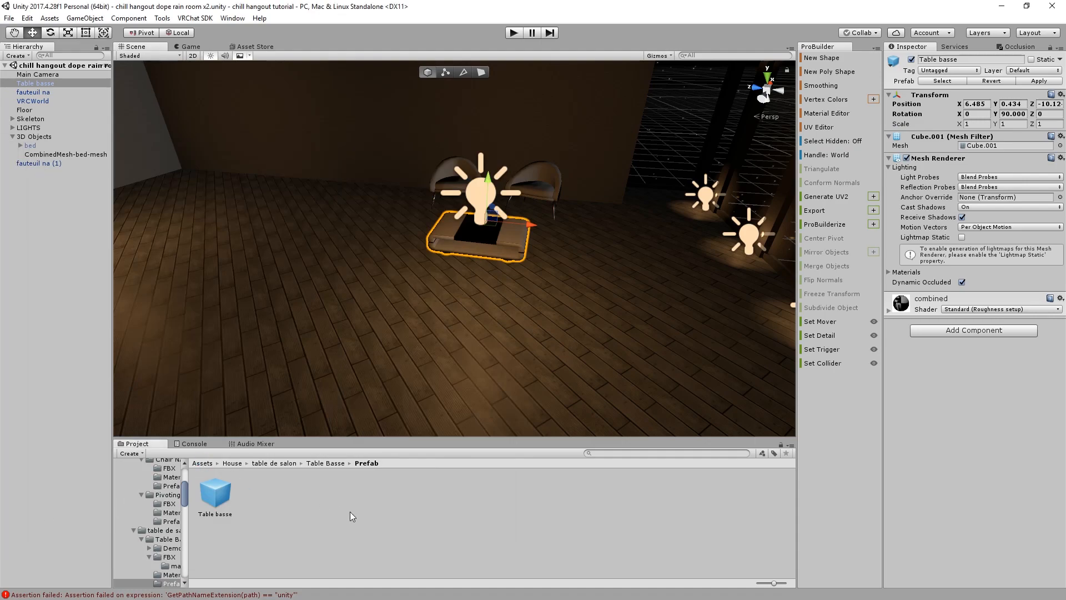
left_click(202, 463)
double_click(216, 493)
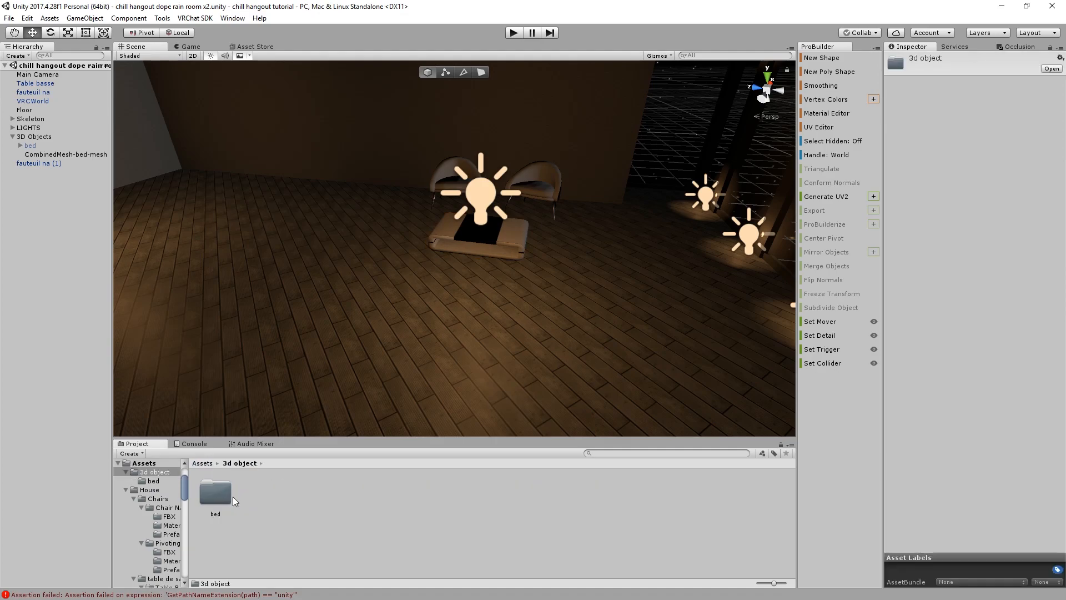
right_click(295, 519)
mouse_move(361, 300)
left_click(502, 192)
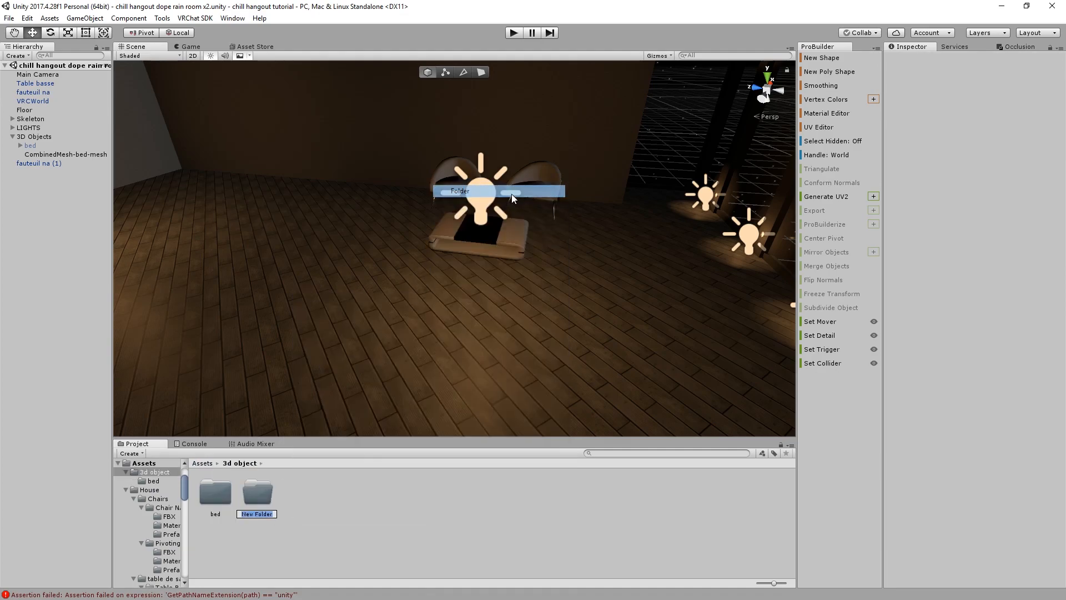
type("rug")
key("Return")
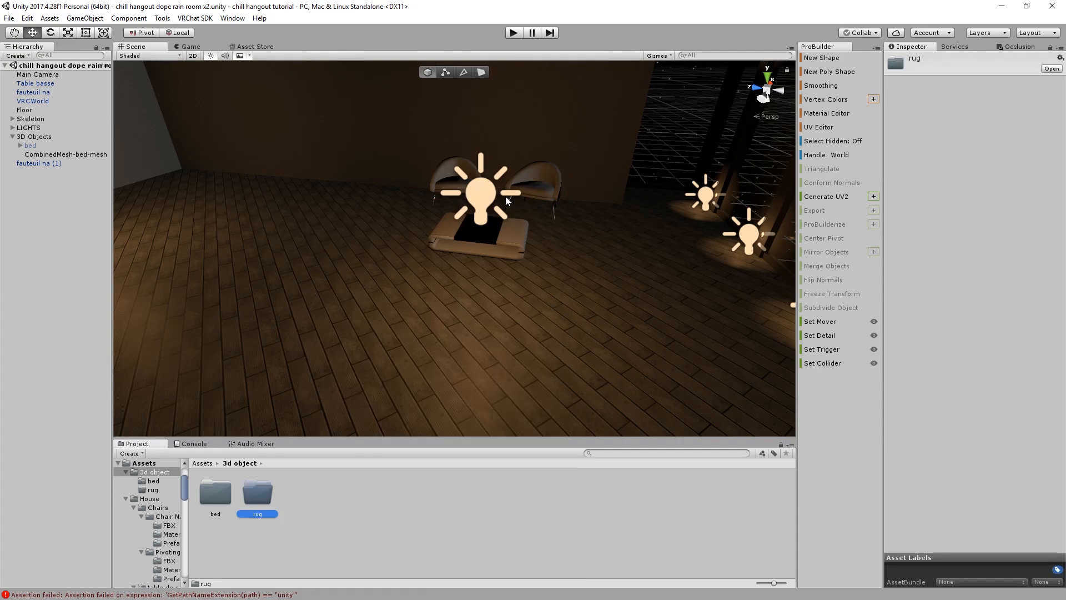
Import the rug DEC model and the Akia rug's bump and diffuse textures into the new rug folder
double_click(272, 503)
left_click_drag(382, 576, 333, 509)
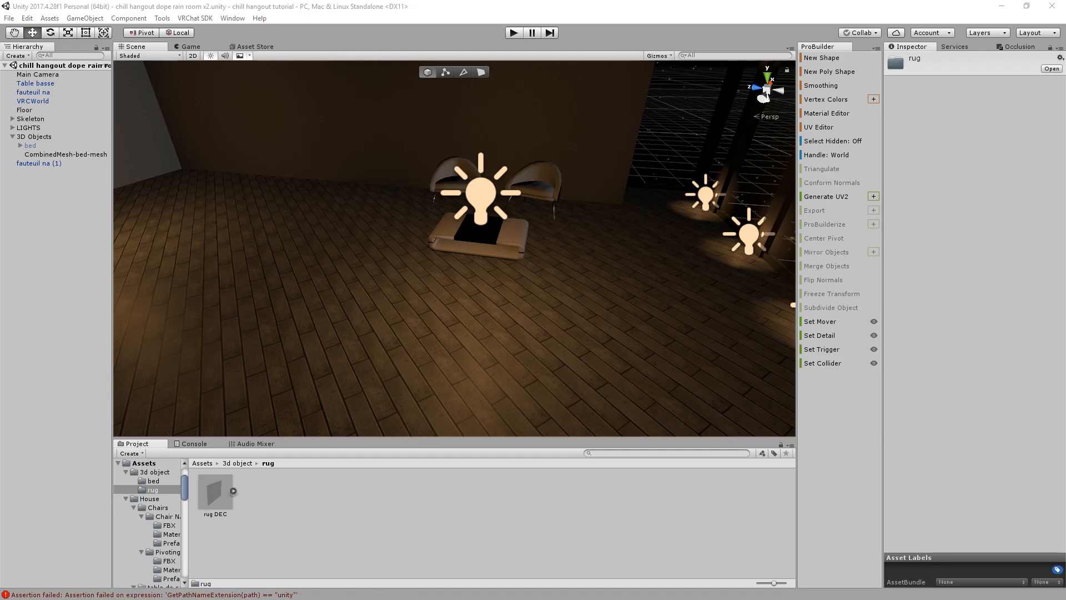
left_click_drag(473, 576, 407, 533)
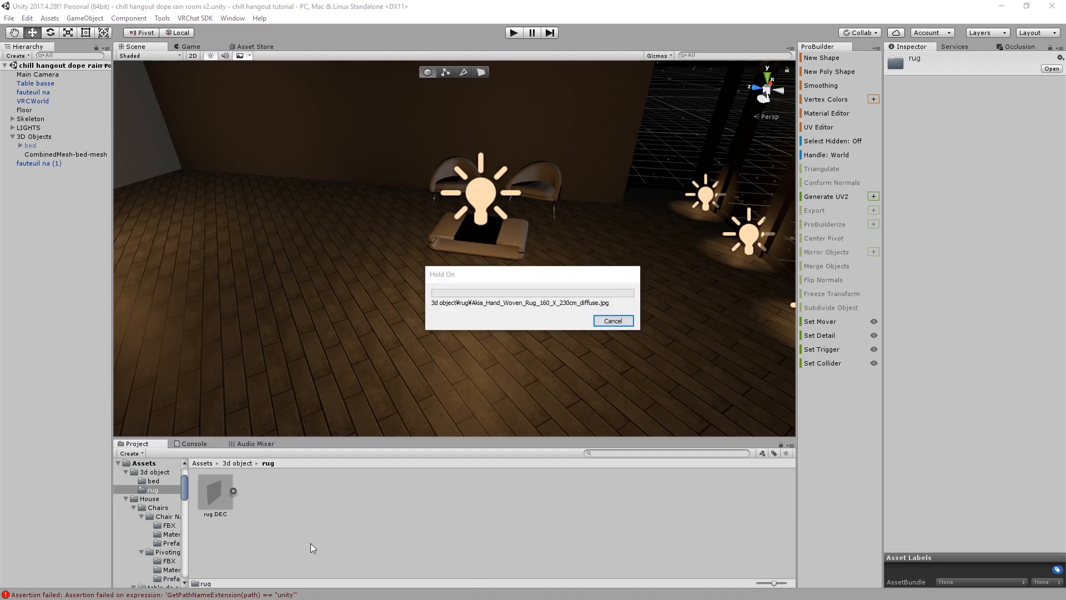
Extract the rug DEC model's embedded material into the rug folder
left_click(295, 503)
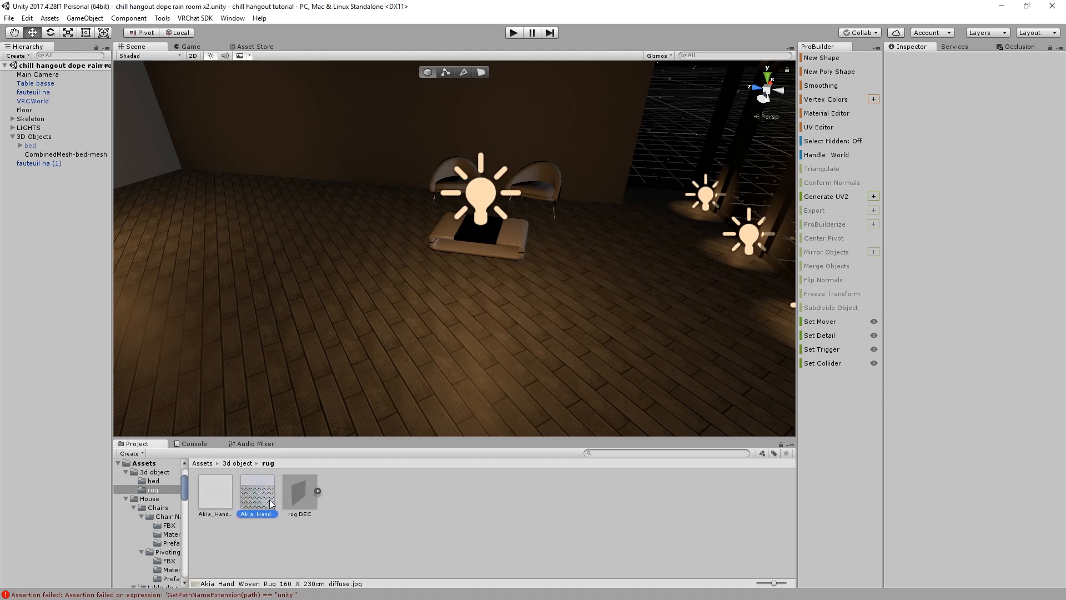
left_click(917, 85)
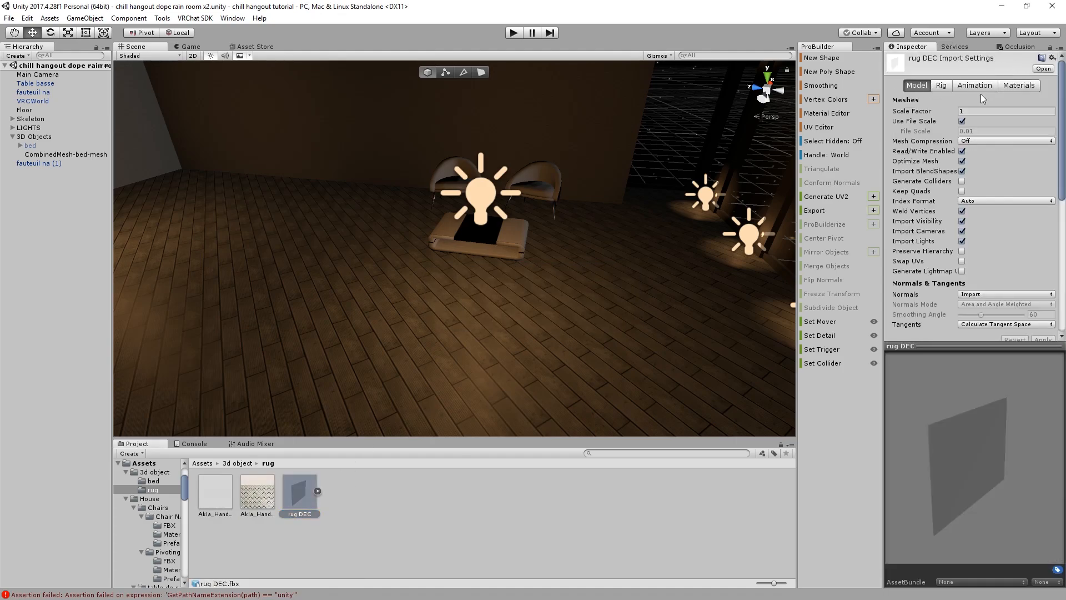
left_click(1013, 86)
left_click(998, 131)
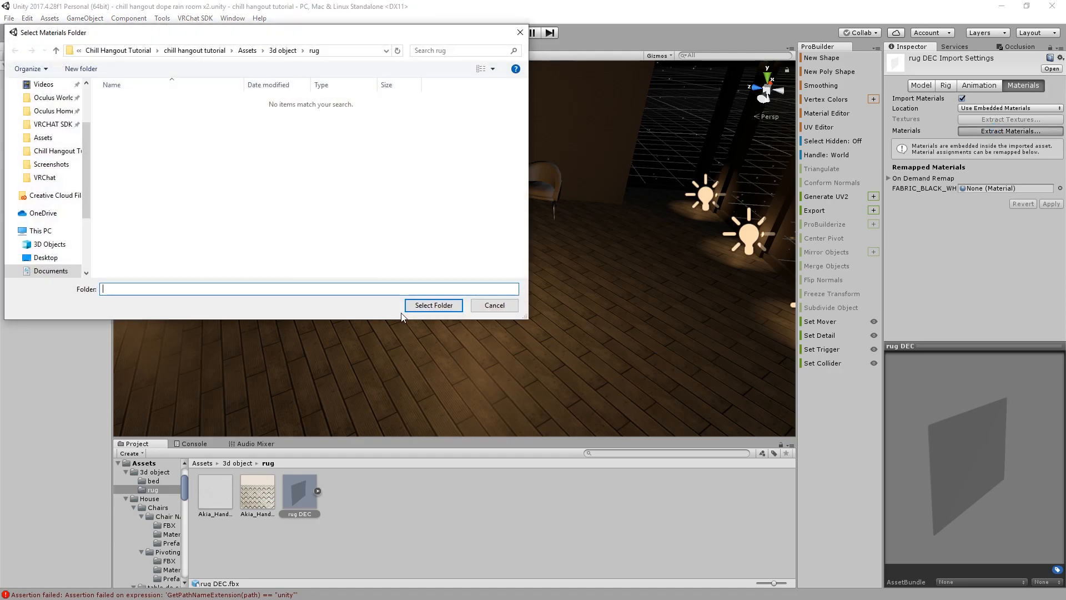
left_click(430, 304)
Enable lightmap UV generation for the rug DEC model, apply it, and place the model on the wooden floor in front of the chairs
left_click(921, 86)
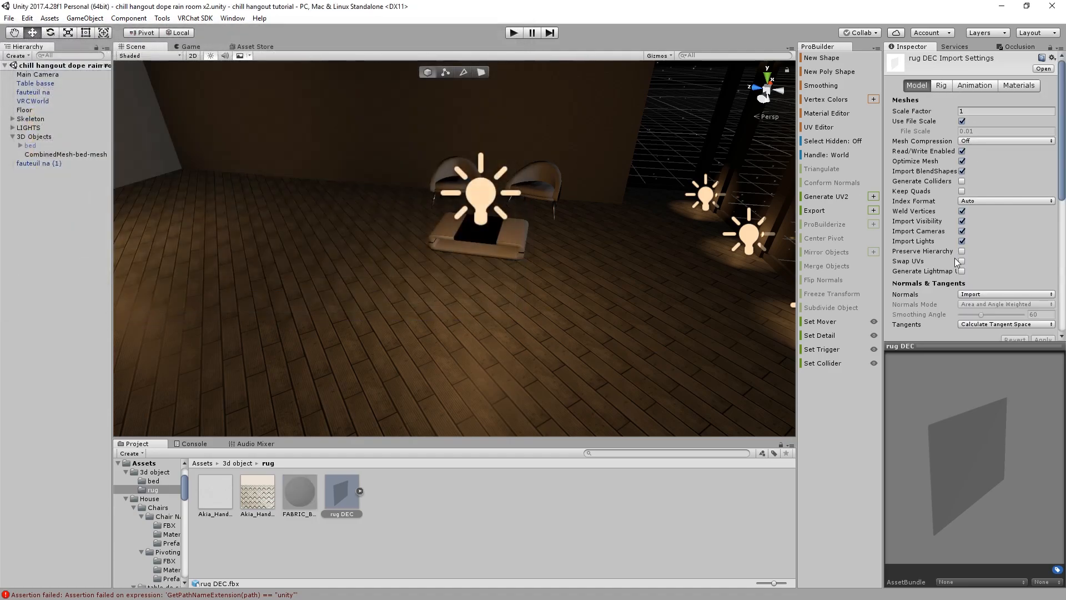
scroll(1034, 310, "down", 3)
left_click(1042, 250)
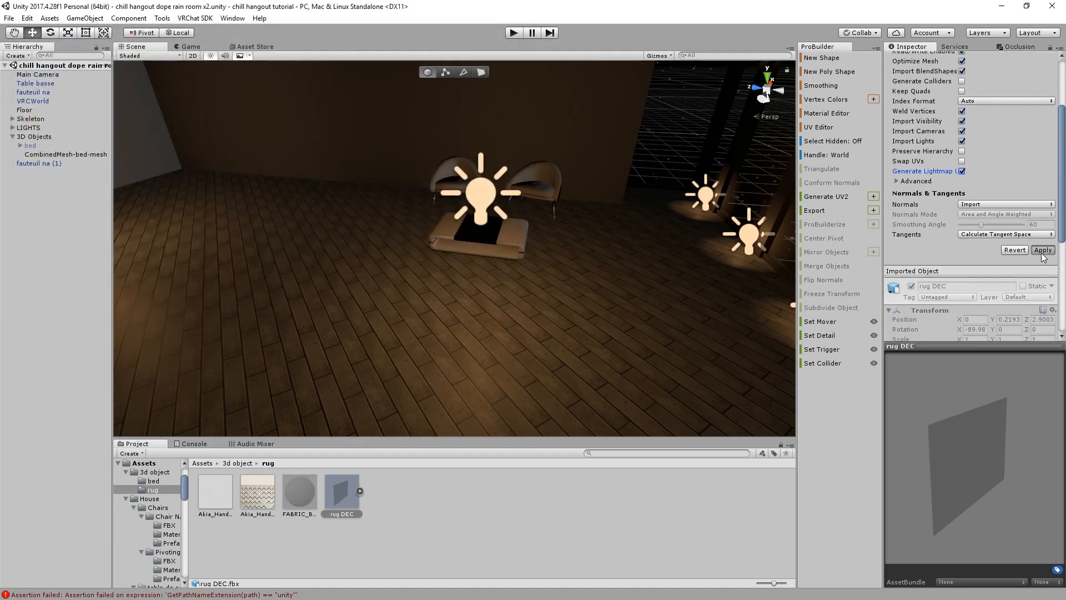
scroll(931, 147, "up", 3)
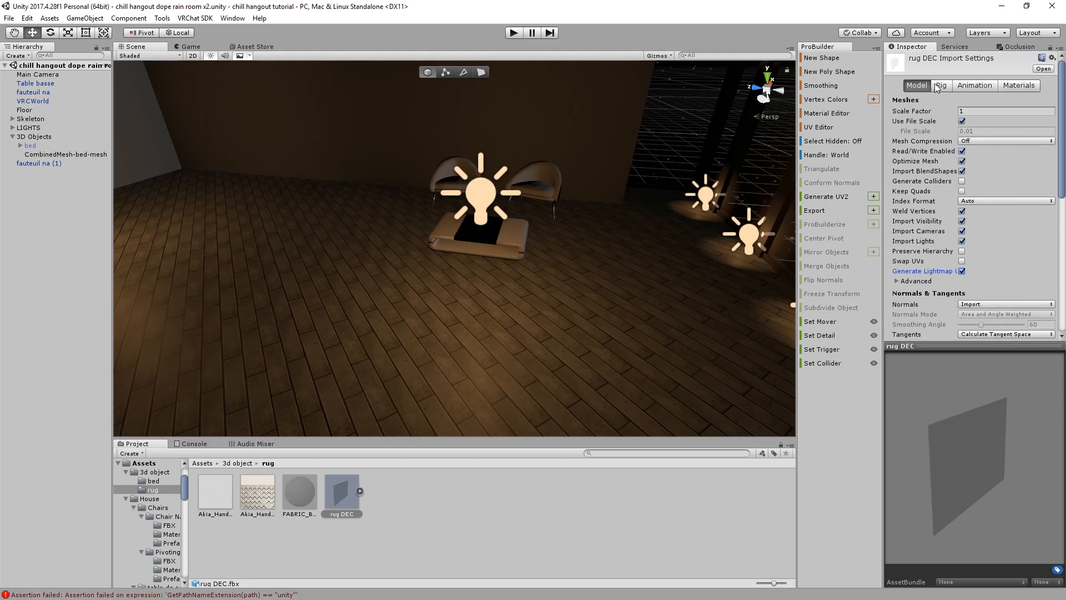
left_click_drag(351, 504, 248, 278)
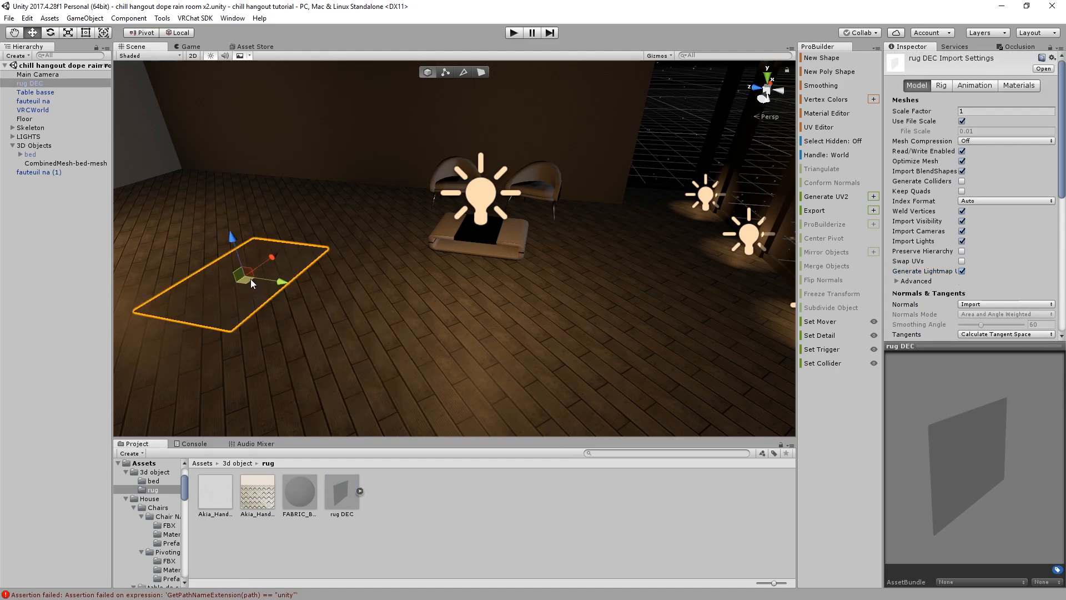
Assign the Akia rug's diffuse texture to Albedo and its bump texture to Metallic in the FABRIC_BLACK_WHITE material
key("f")
left_click(266, 492)
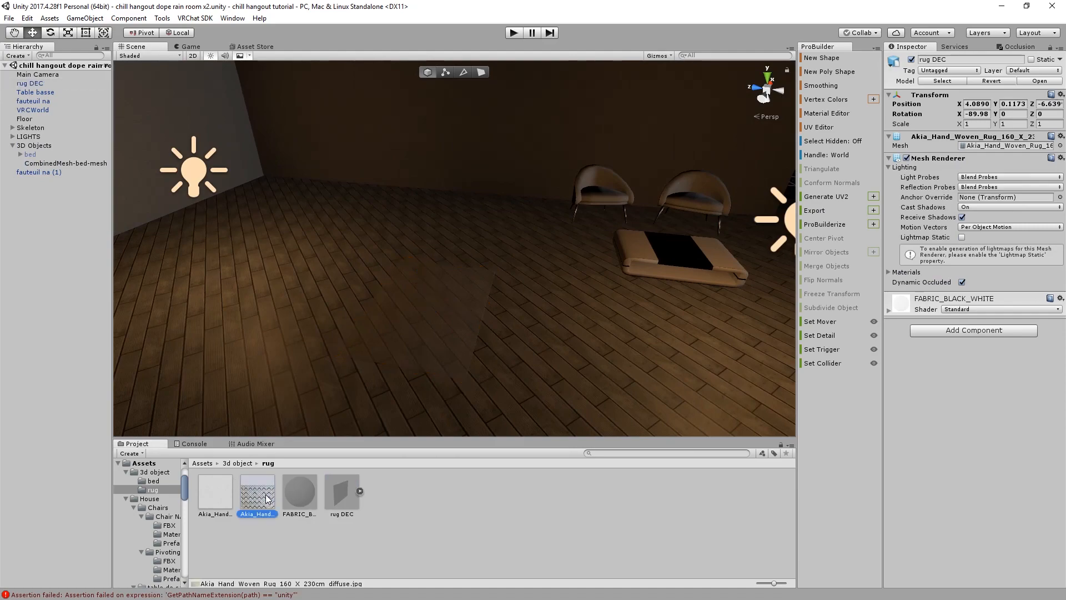
left_click(394, 362)
left_click(302, 493)
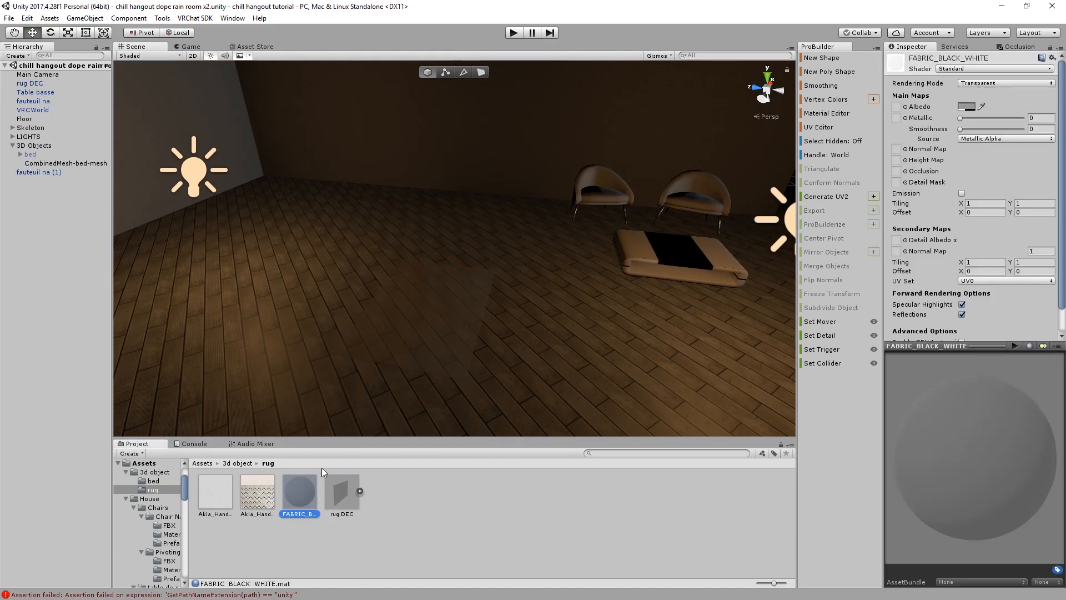
left_click_drag(256, 491, 897, 107)
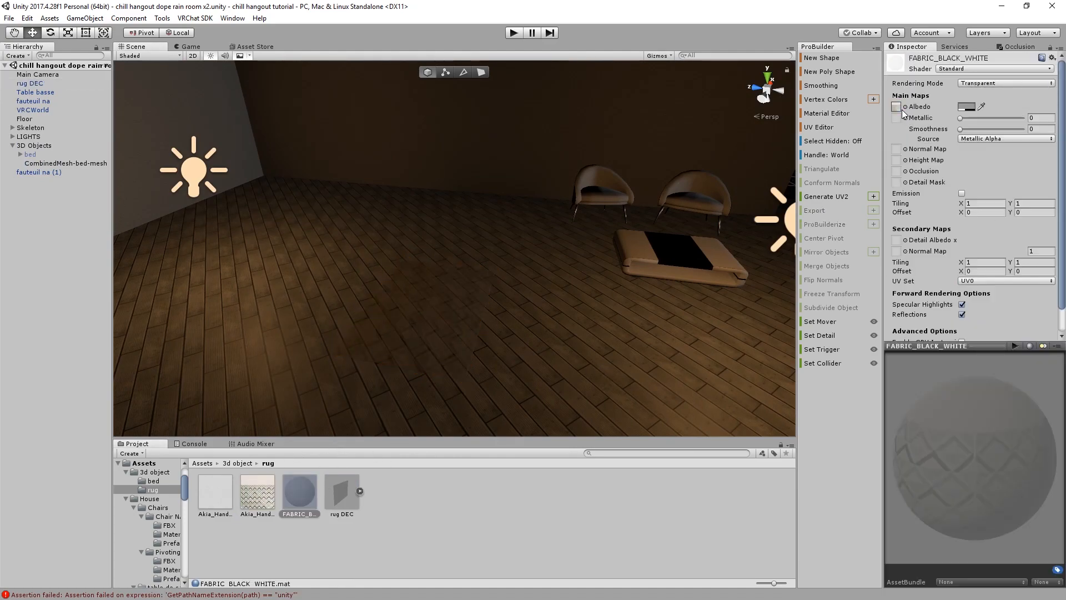
scroll(562, 276, "up", 2)
right_click_drag(561, 275, 465, 329)
left_click_drag(212, 481, 909, 121)
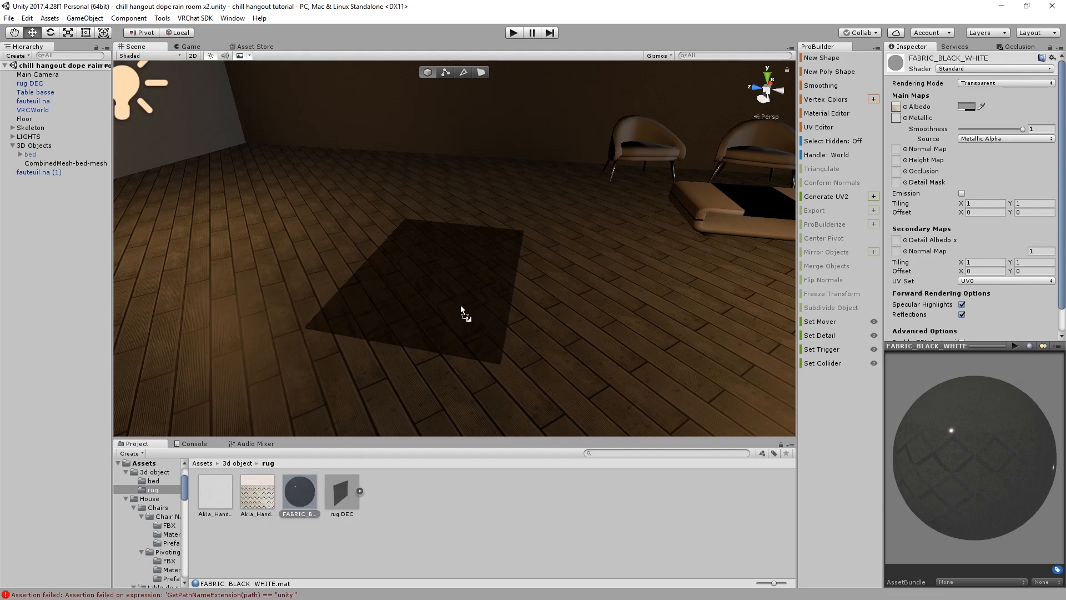
Apply the Akia diffuse texture directly to the rug in the scene and set the generated material's smoothness to 0
left_click_drag(461, 305, 460, 306)
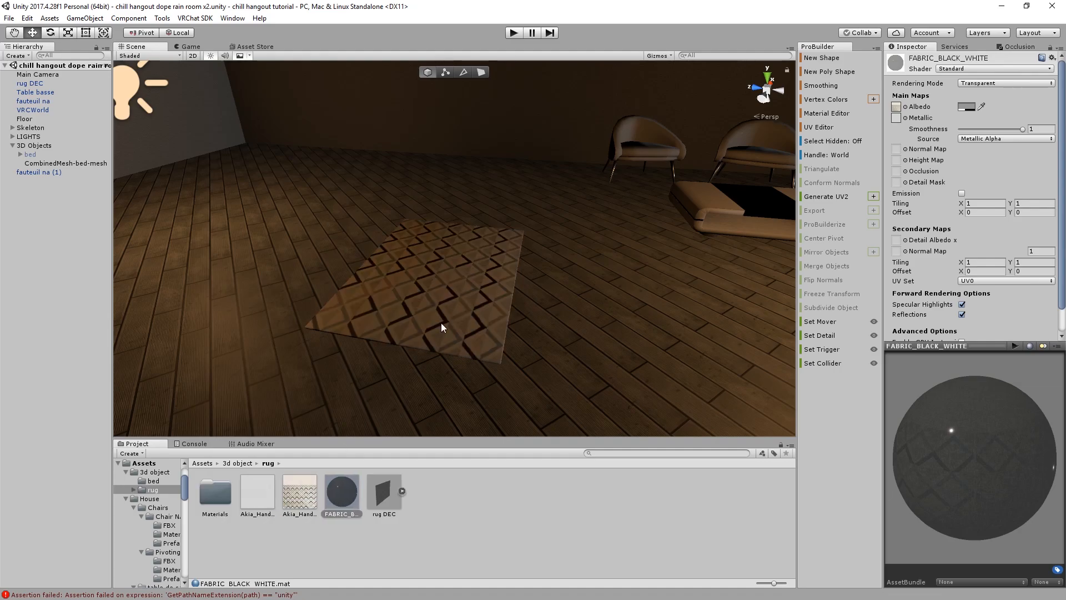
double_click(221, 502)
left_click(222, 500)
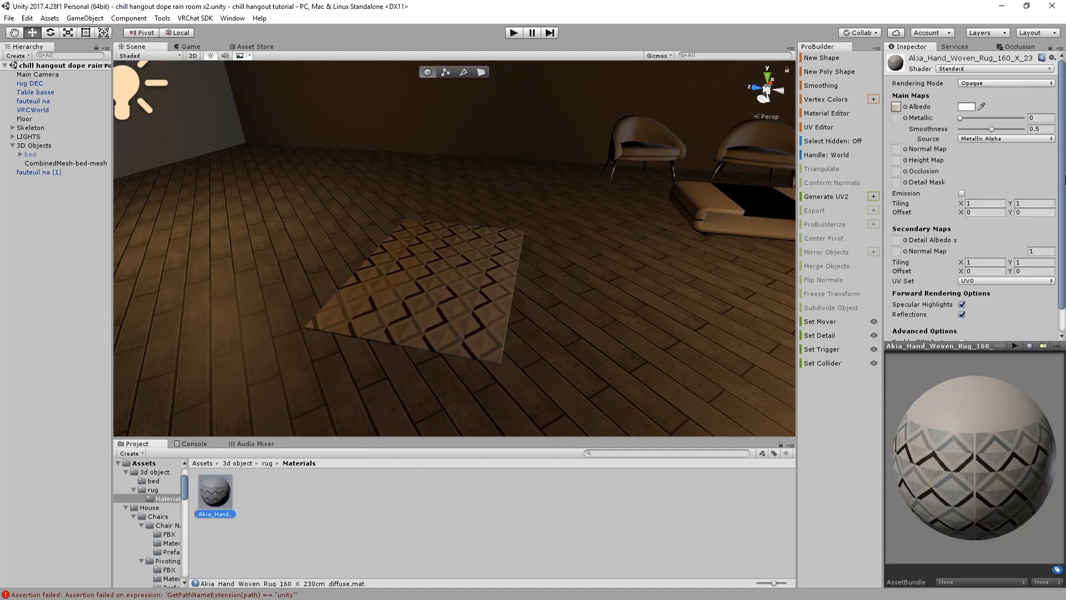
left_click_drag(992, 129, 876, 146)
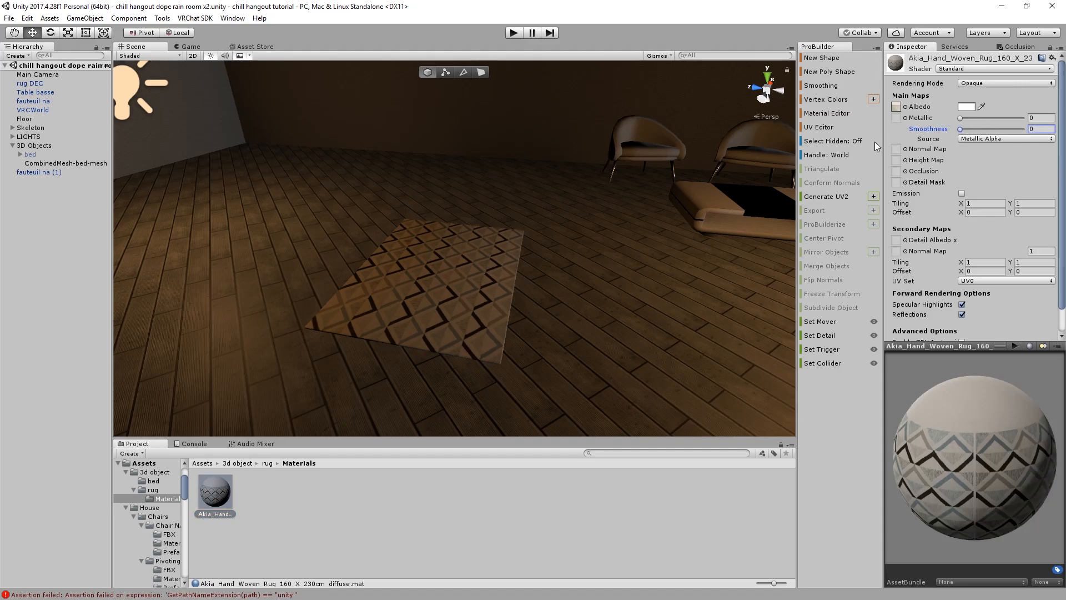
Assign the Akia bump texture as the normal map of the scene rug's material and check the rug's surface up close
left_click(267, 463)
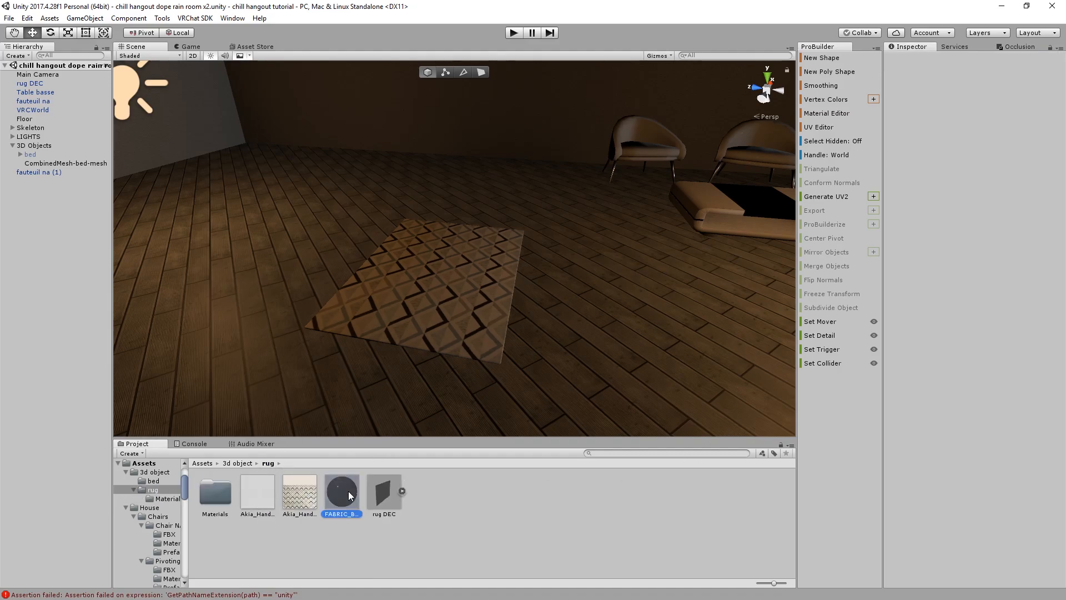
left_click(421, 305)
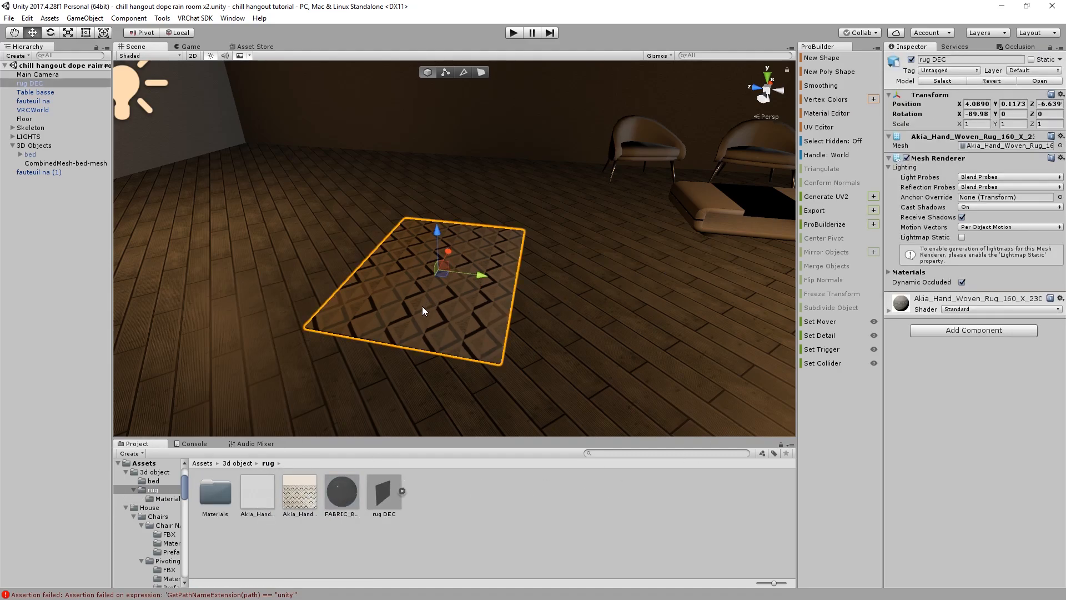
left_click(891, 310)
left_click_drag(273, 505, 895, 390)
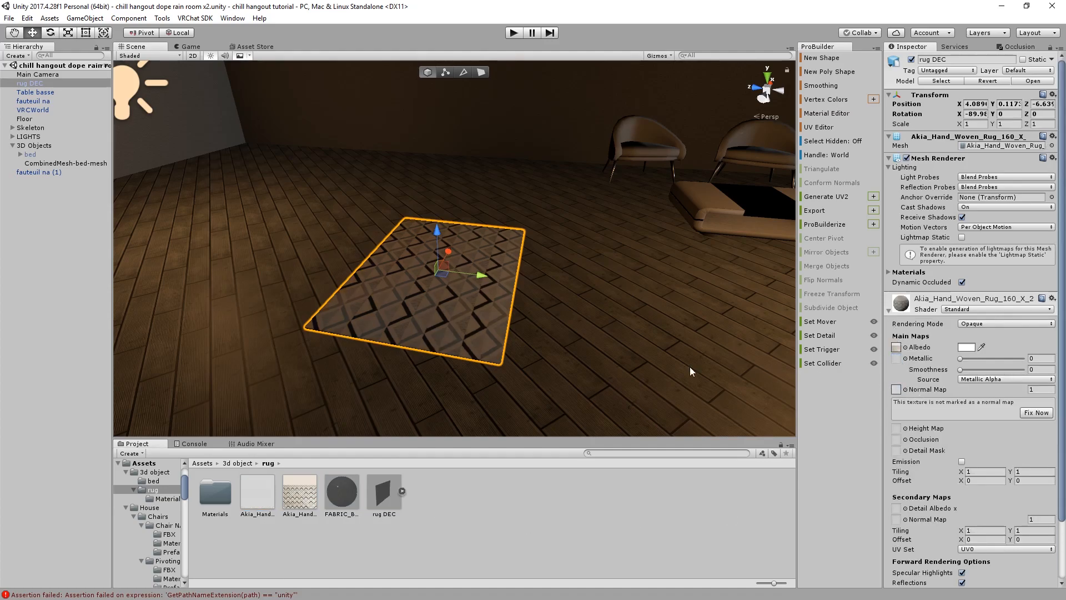
scroll(405, 265, "up", 6)
middle_click_drag(420, 276, 412, 236)
scroll(391, 213, "down", 8)
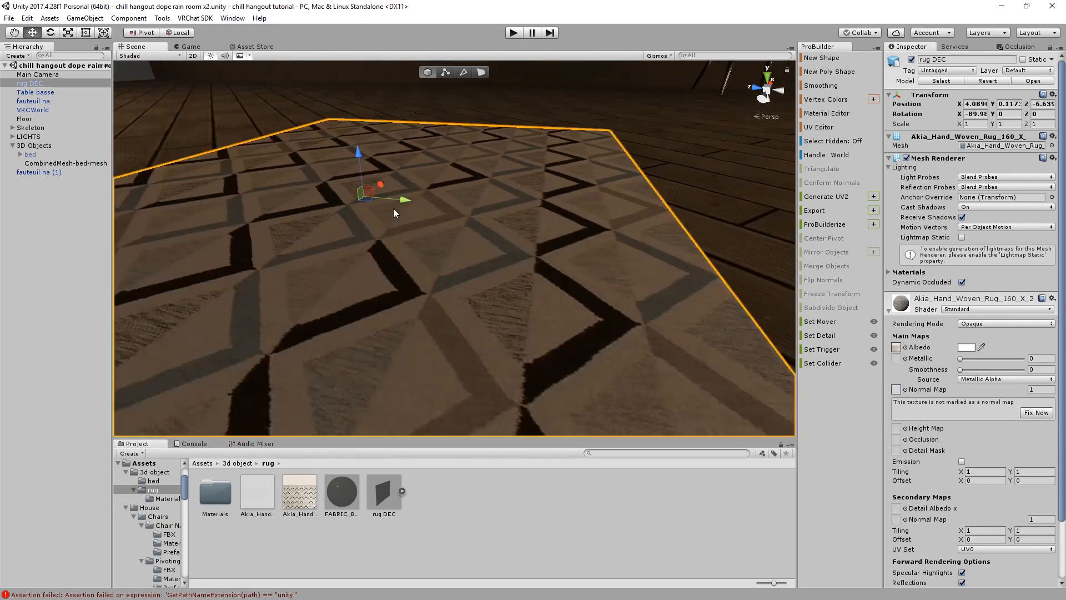
Rotate the rug flat on the floor to a Z rotation of 90°
right_click_drag(449, 171, 391, 288)
key("e")
scroll(487, 181, "down", 6)
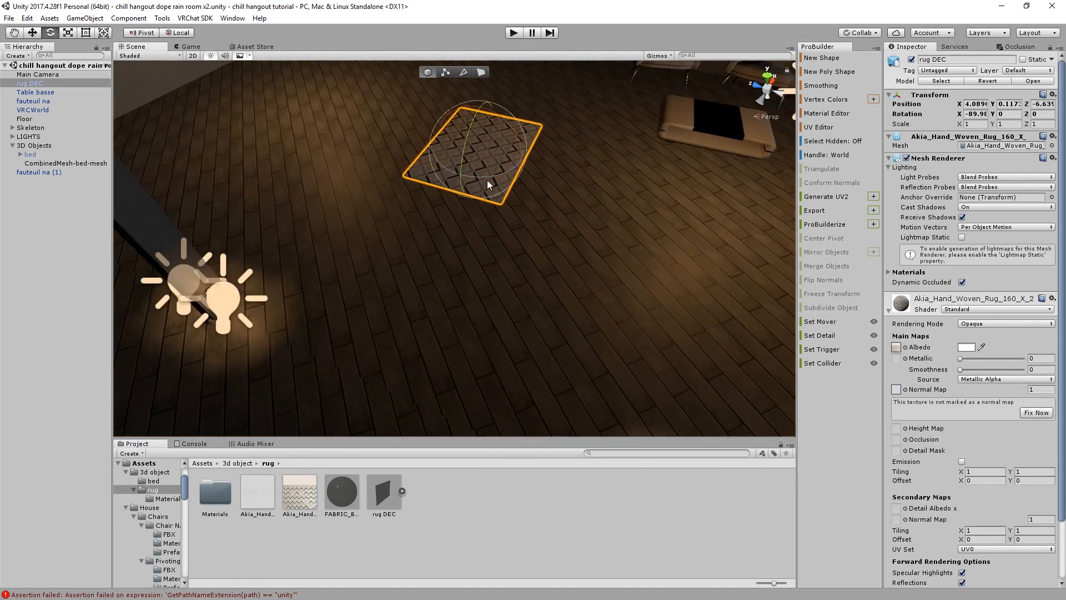
middle_click_drag(485, 176, 448, 222)
scroll(448, 222, "up", 4)
left_click_drag(428, 250, 284, 256)
Scale the rug up uniformly to about 3.32 and undo the extra transform changes
key("r")
left_click_drag(413, 228, 203, 184)
key("w")
middle_click_drag(203, 184, 444, 205)
key("r")
left_click_drag(449, 201, 481, 230)
key("w")
key("ctrl+z")
left_click_drag(541, 358, 459, 251, "alt")
key("r")
key("ctrl+z")
Move the enlarged rug across the floor to about Z -10.4, under the coffee table by the chairs
key("w")
left_click_drag(458, 252, 558, 237, "alt")
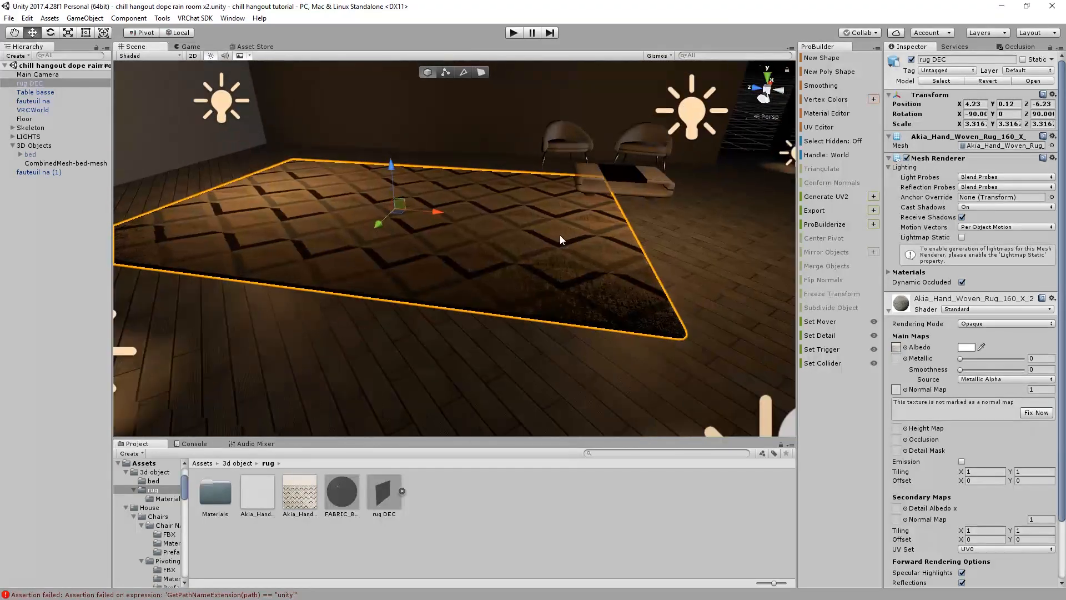
scroll(503, 318, "down", 5)
left_click_drag(442, 181, 584, 219)
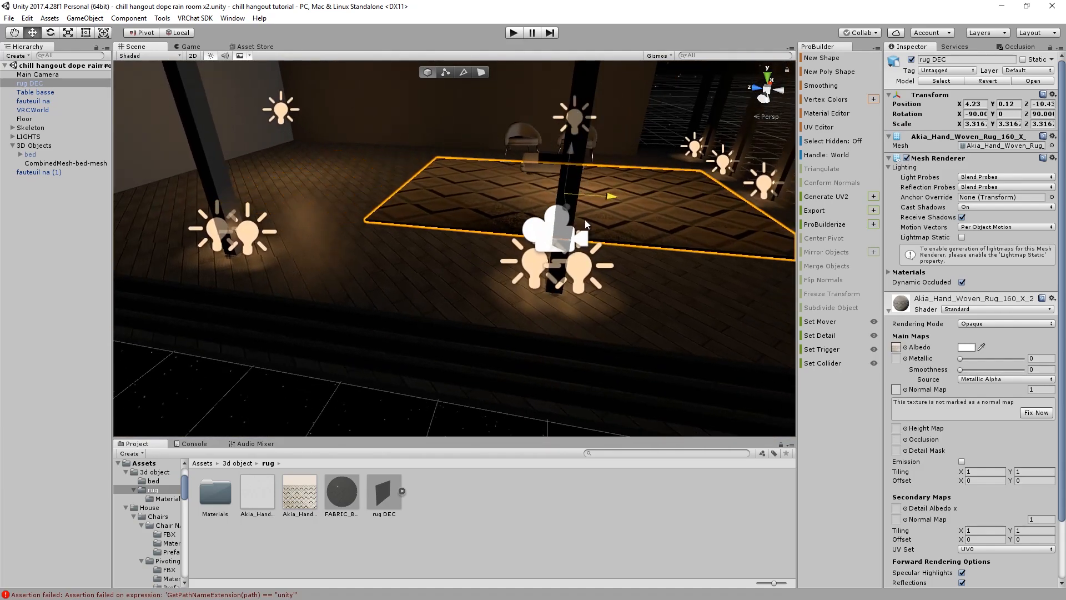
Deselect the rug and examine its size and placement in the room from several viewpoints, including from outside the house
left_click(583, 504)
right_click_drag(400, 311, 565, 303)
key("w")
key("s")
left_click(574, 325)
left_click_drag(523, 302, 514, 305)
right_click_drag(514, 304, 640, 319)
key("a")
left_click(610, 494)
key("d")
right_click_drag(488, 311, 440, 318)
key("s")
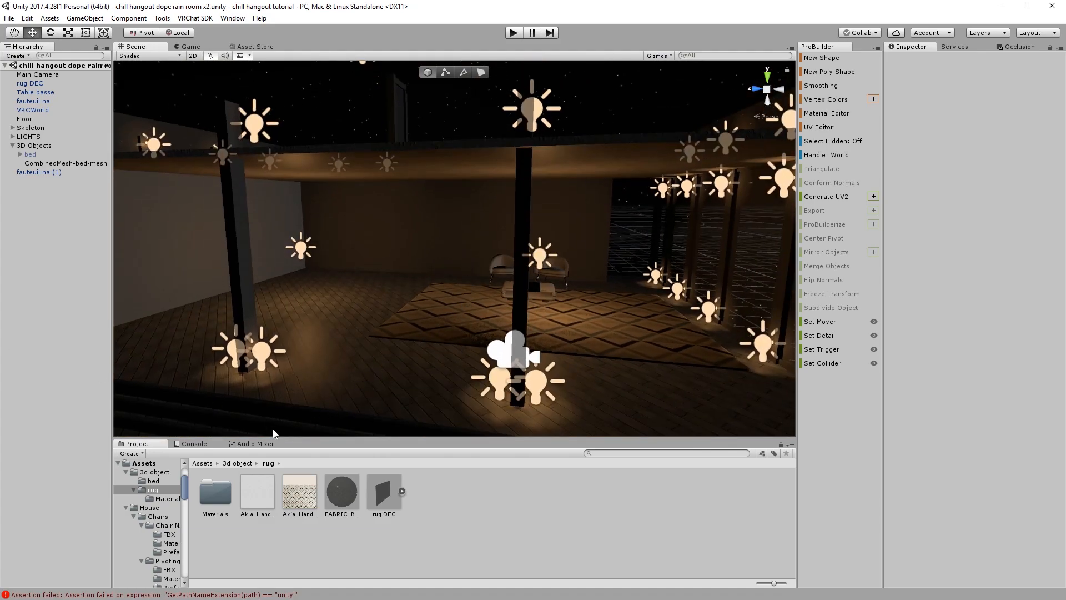
Return to the 3d object folder, switch to File Explorer, and view the shelf model's textures in the sketchfab folder
left_click(240, 464)
key("alt+Tab")
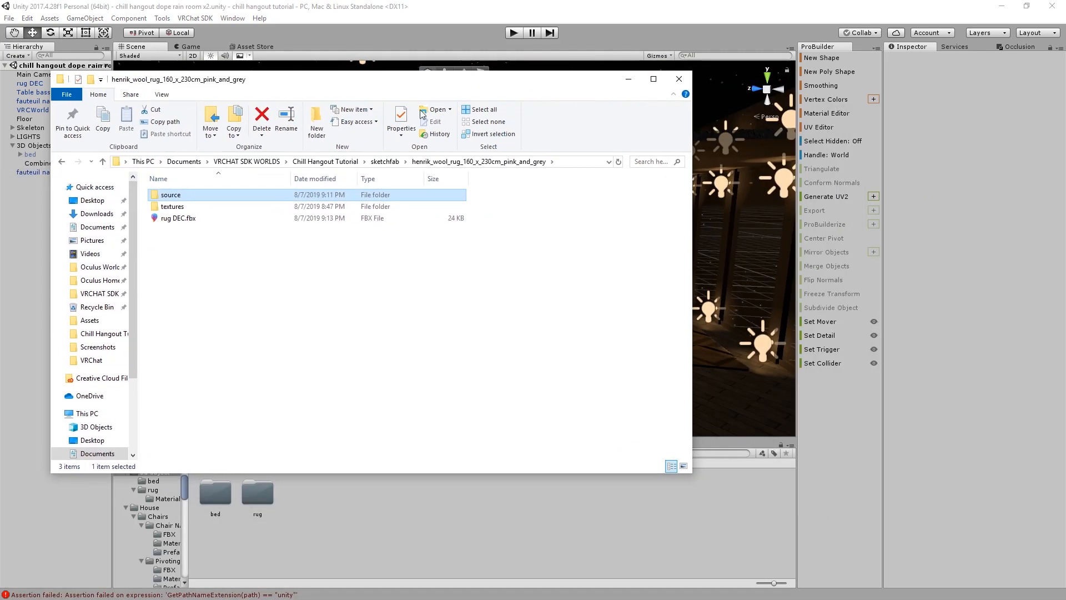
left_click(384, 162)
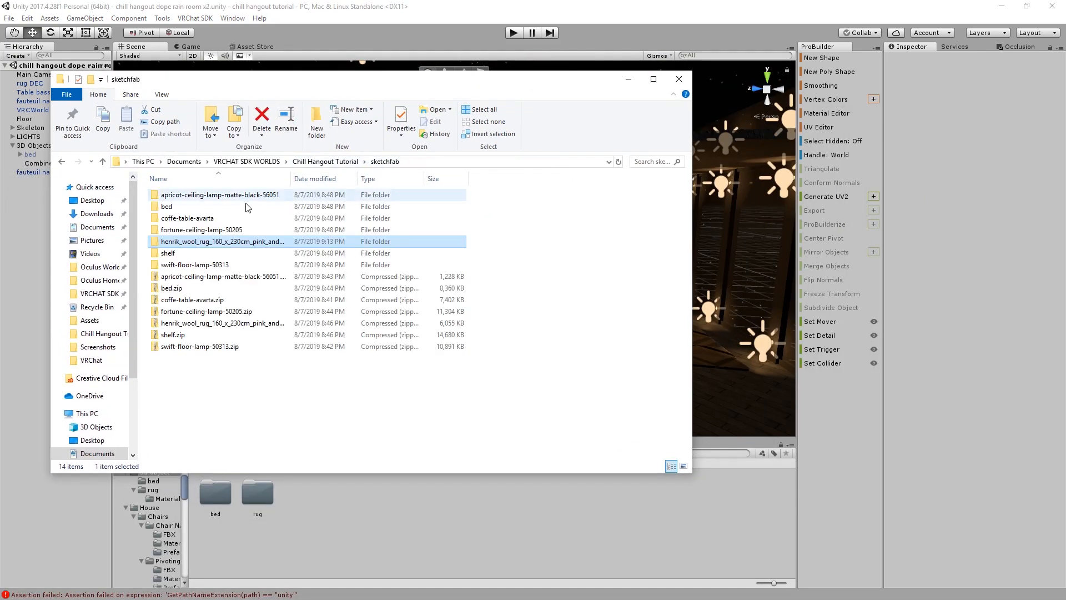
double_click(183, 253)
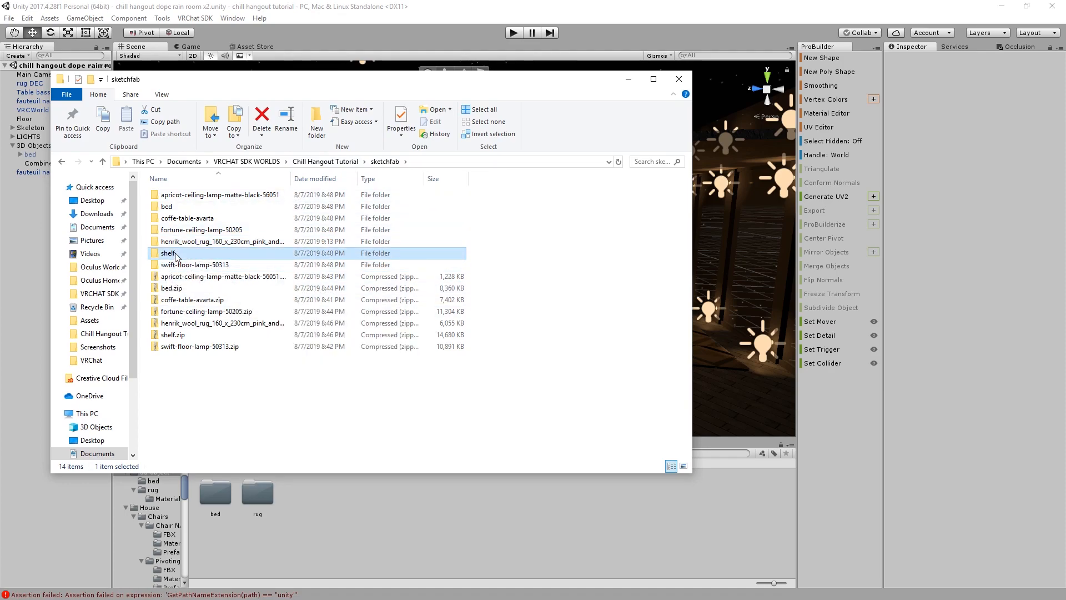
double_click(189, 208)
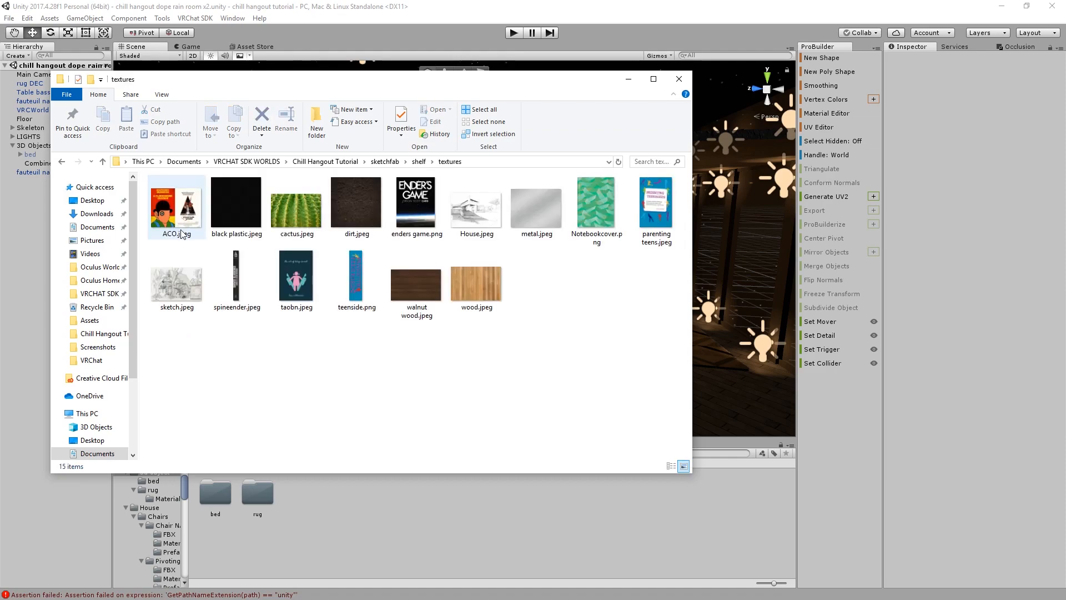
Open ShelfSketchfab.blend from the shelf's source folder in Blender
left_click(62, 161)
double_click(167, 191)
left_click(170, 195)
double_click(170, 196)
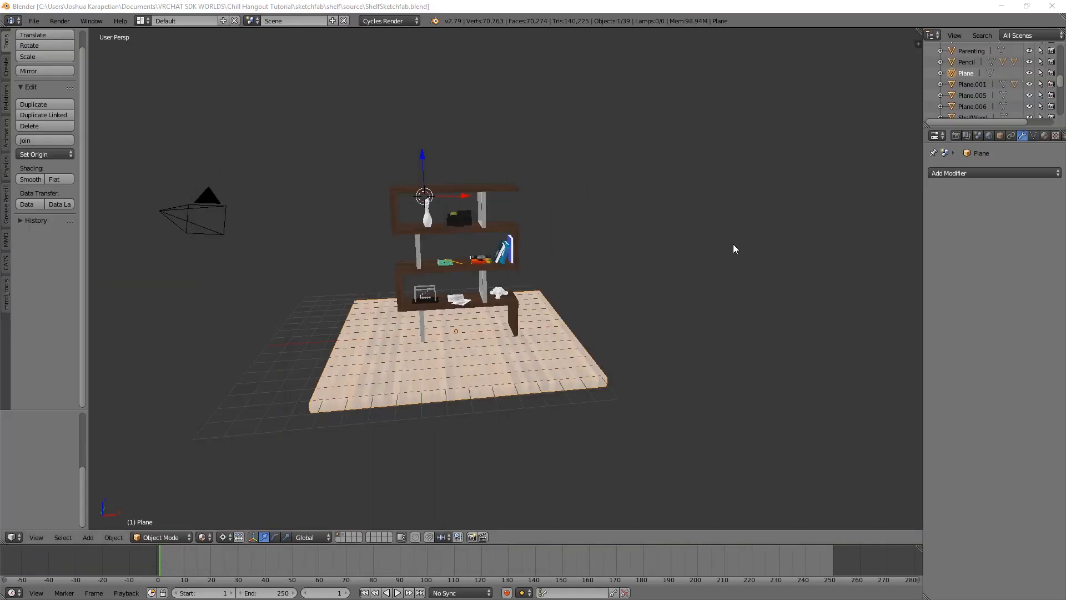
Examine the shelf model, the items on its boards, and the wooden floor beneath it
scroll(535, 259, "up", 6)
middle_click_drag(535, 258, 468, 365)
left_click(453, 385)
mouse_move(393, 382)
middle_mouse_down()
mouse_move(492, 335)
mouse_move(508, 283)
mouse_move(417, 334)
mouse_move(409, 373)
middle_mouse_up()
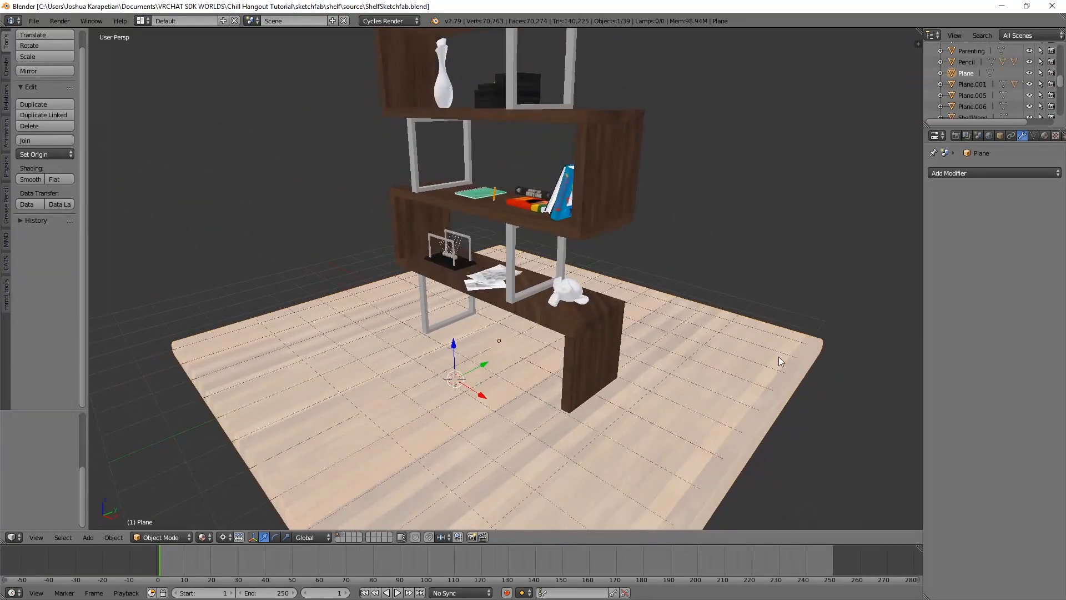
scroll(525, 365, "down", 5)
scroll(525, 365, "up", 6)
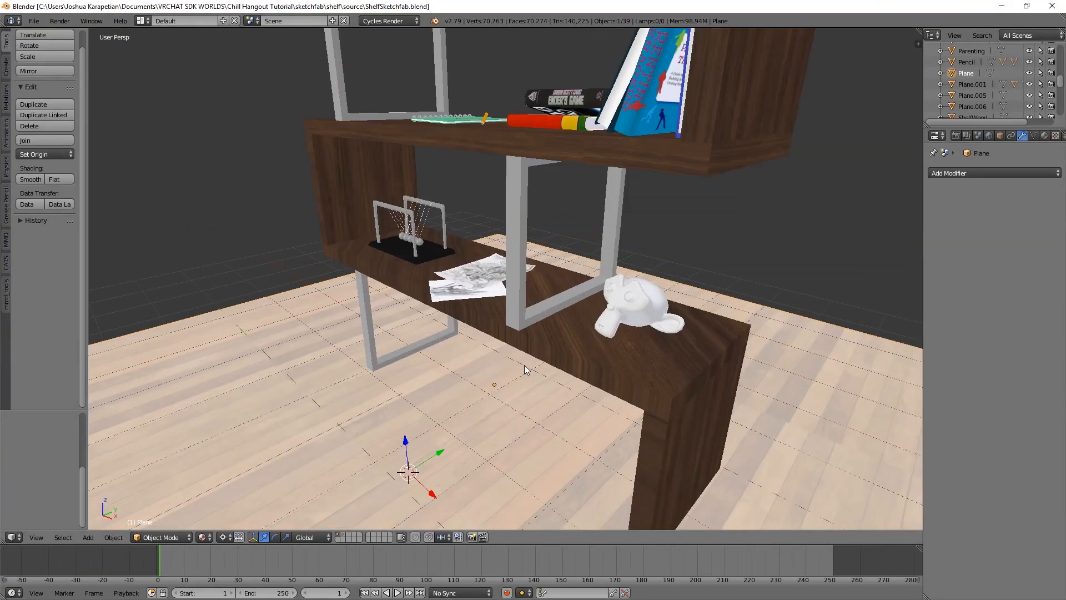
scroll(521, 368, "down", 3)
scroll(498, 372, "up", 5)
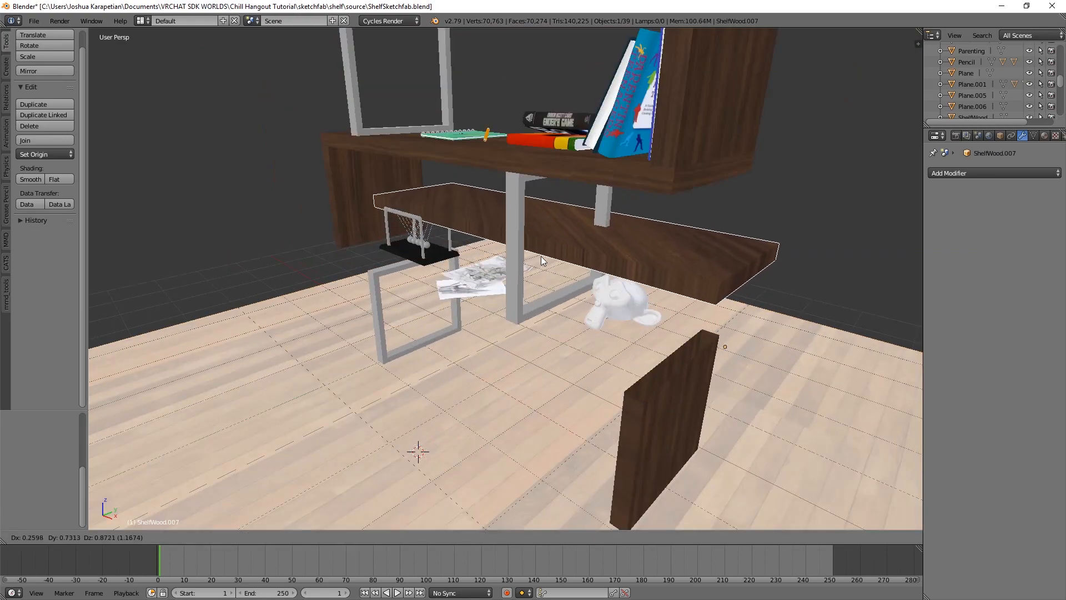
Try moving the lower shelf board and a drawing sheet as separate objects, and undo the moves
right_click_drag(471, 290, 473, 292)
key("g")
key("z")
key("z")
key("z")
key("z")
key("z")
key("z")
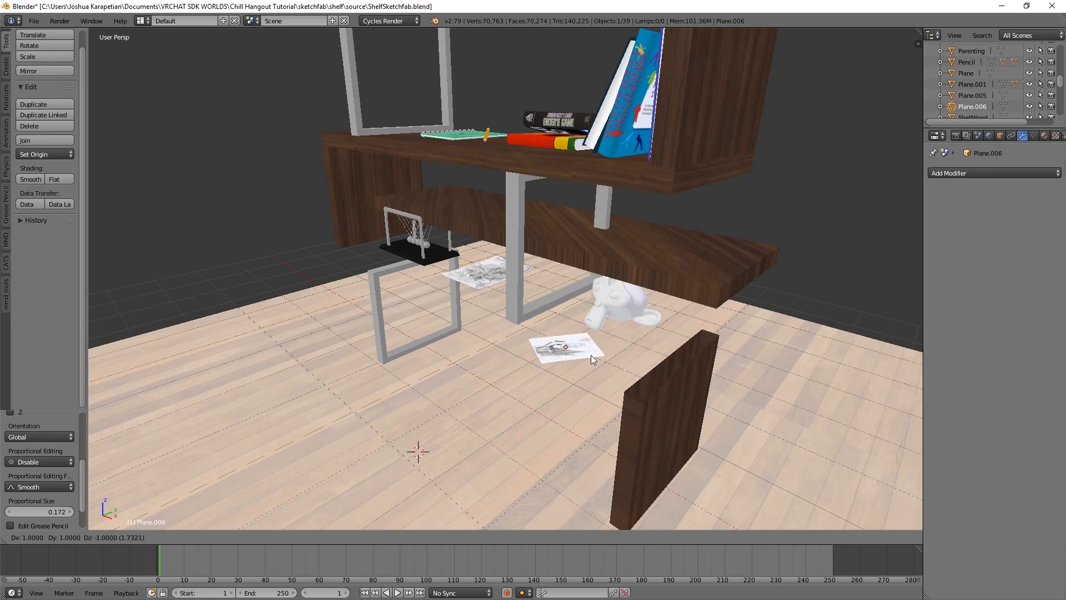
left_click(872, 285)
key("ctrl+z")
key("ctrl+z")
key("ctrl+z")
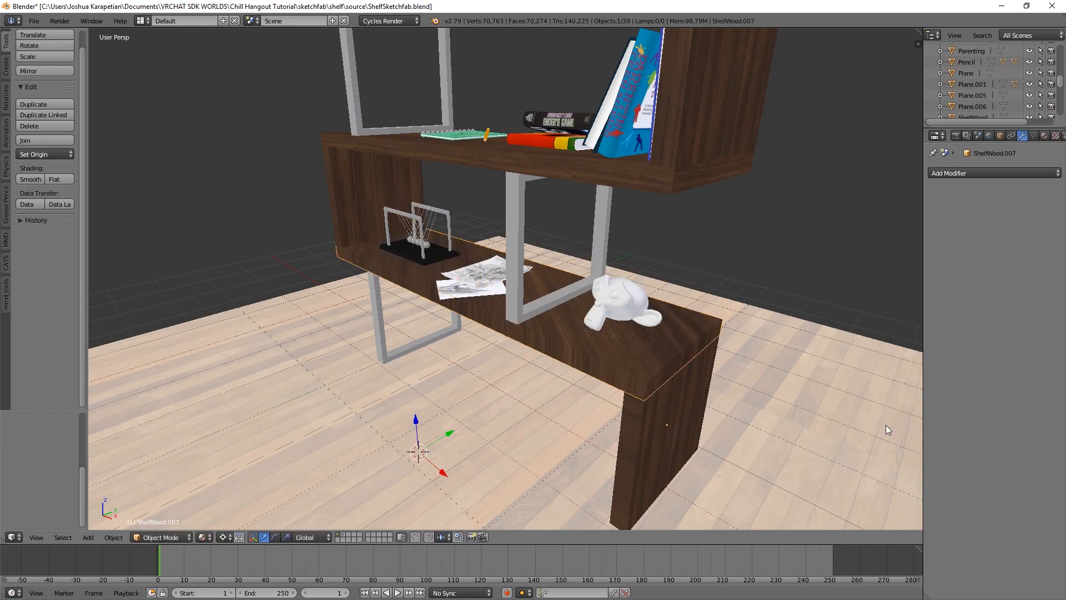
Add a Decimate modifier to the lower shelf board, then quit Blender without saving
scroll(586, 245, "down", 8)
middle_click_drag(585, 245, 722, 252)
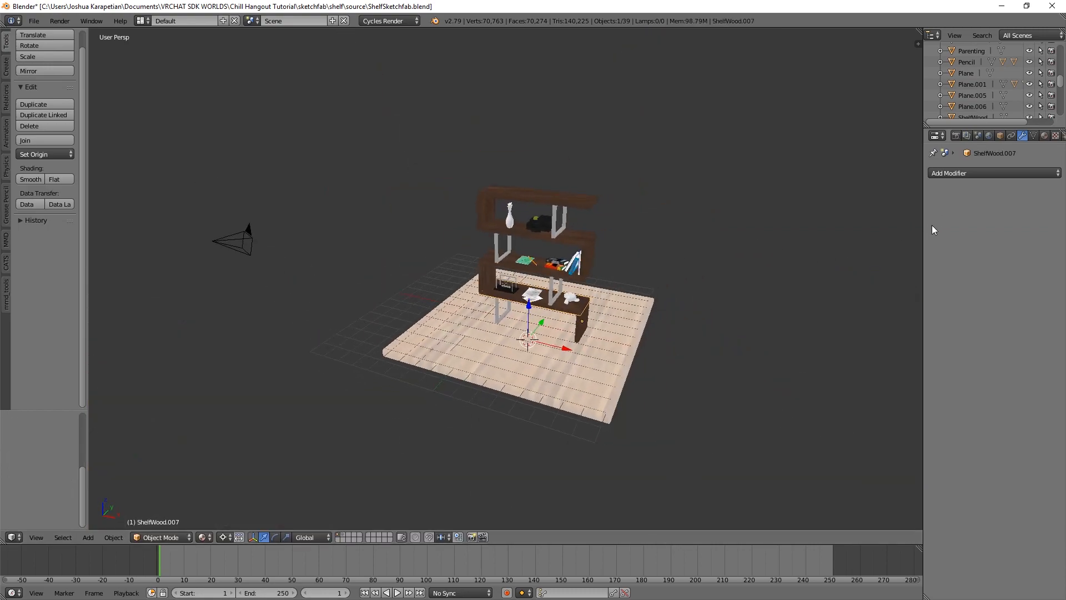
left_click(980, 172)
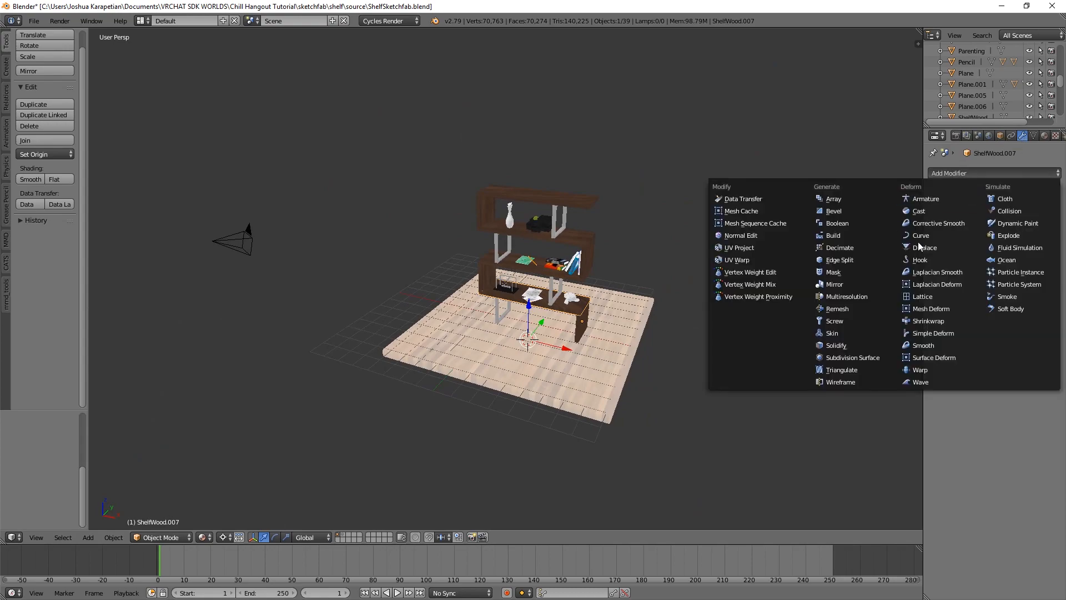
left_click(844, 246)
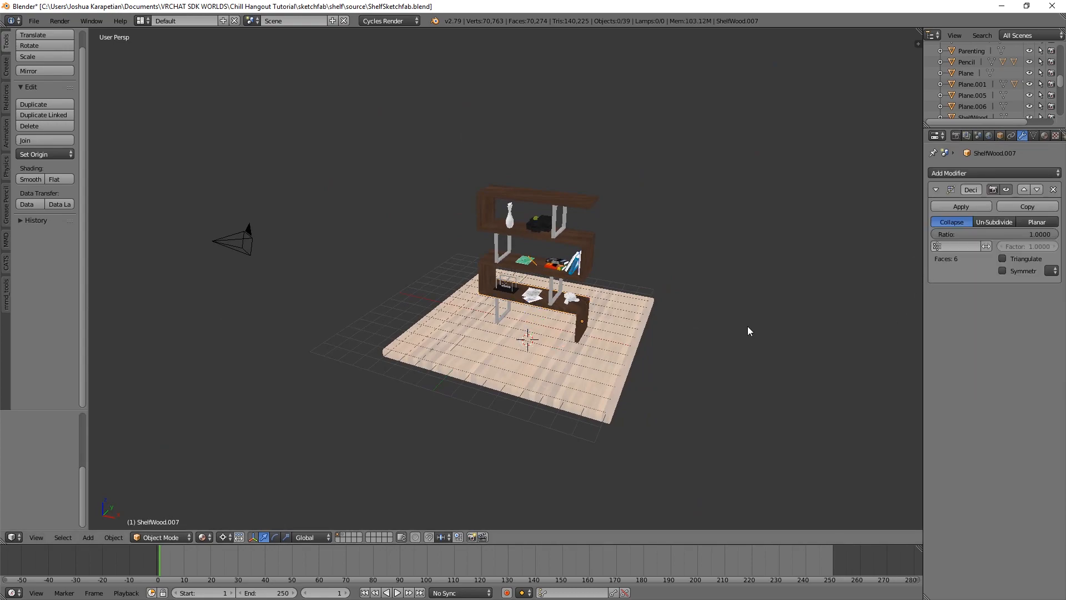
key("a")
left_click(1052, 6)
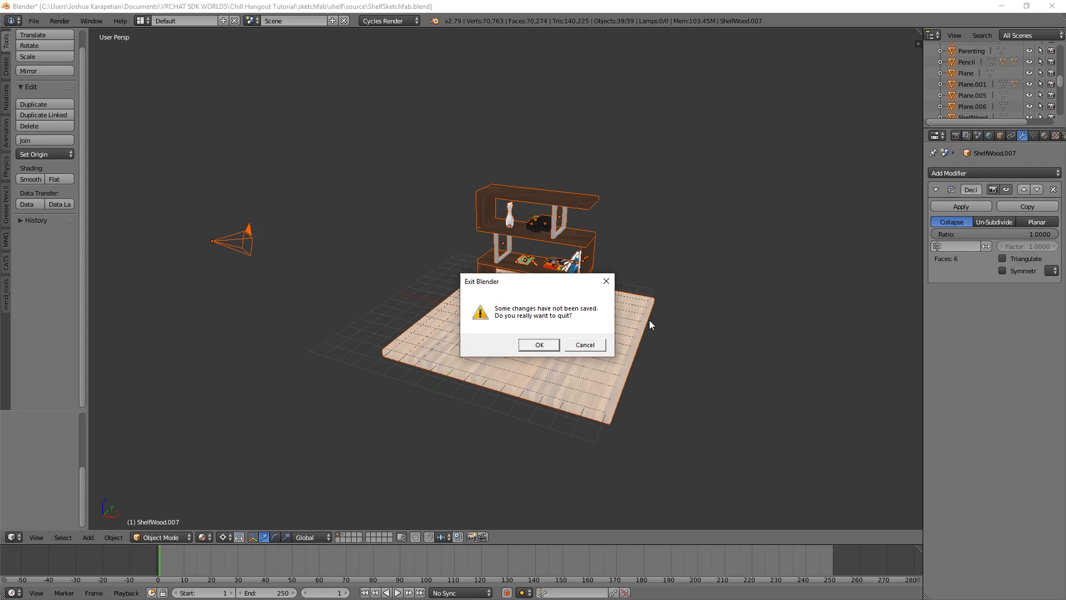
left_click(524, 343)
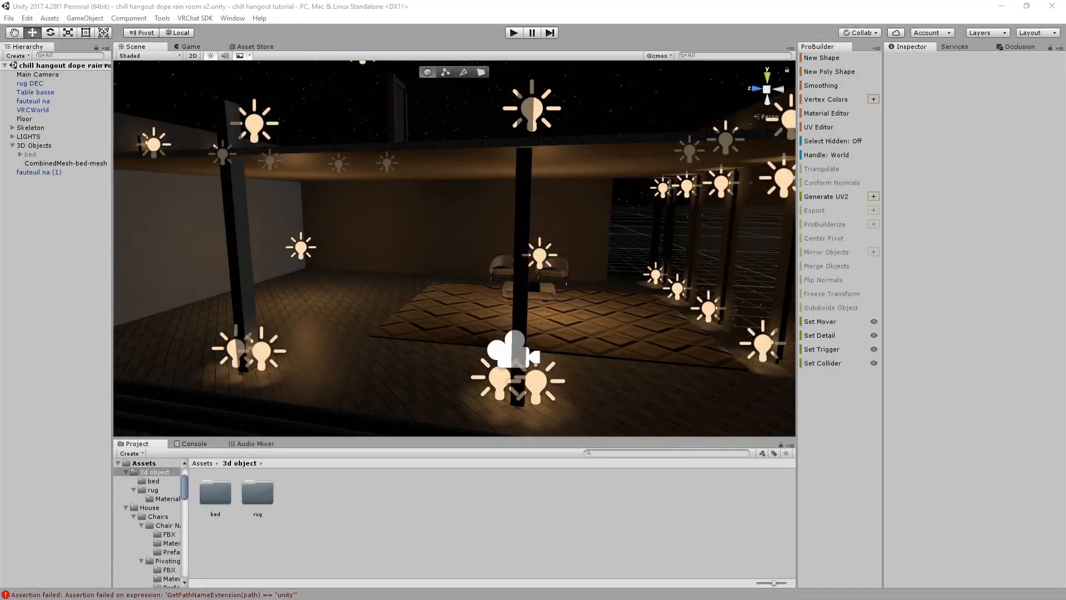
Create a folder named shelf inside Assets > 3d object in Unity
right_click(349, 505)
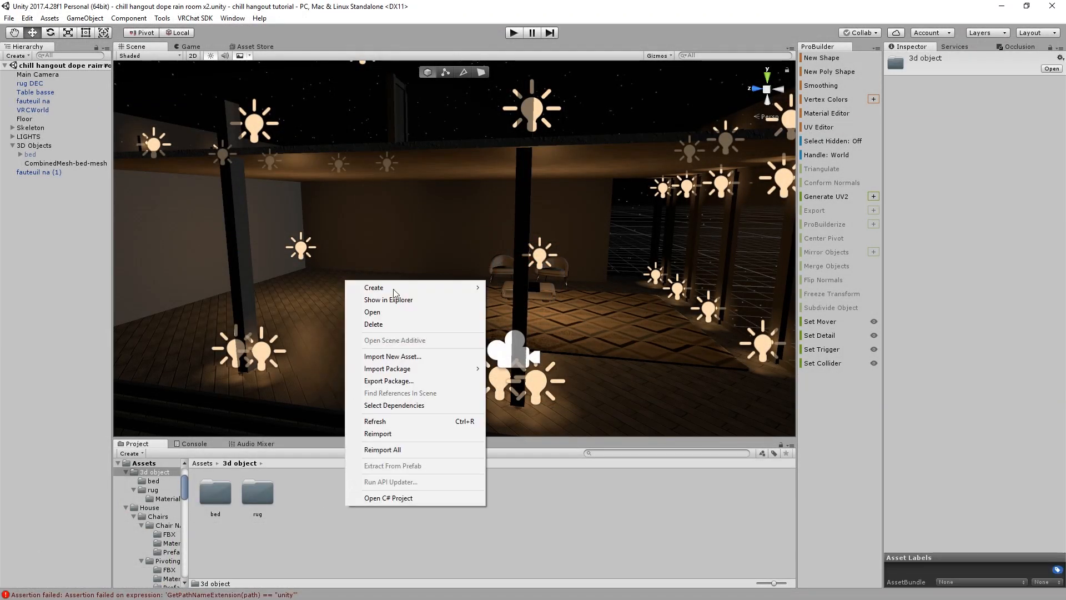
mouse_move(400, 286)
left_click(512, 188)
type("se")
type("el")
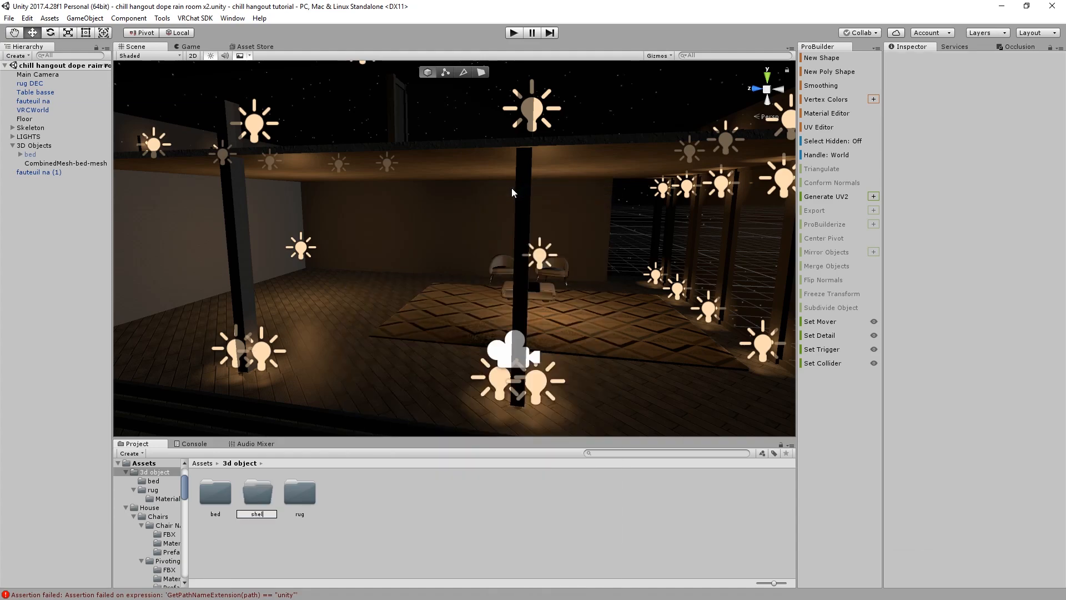
type("f")
key("Return")
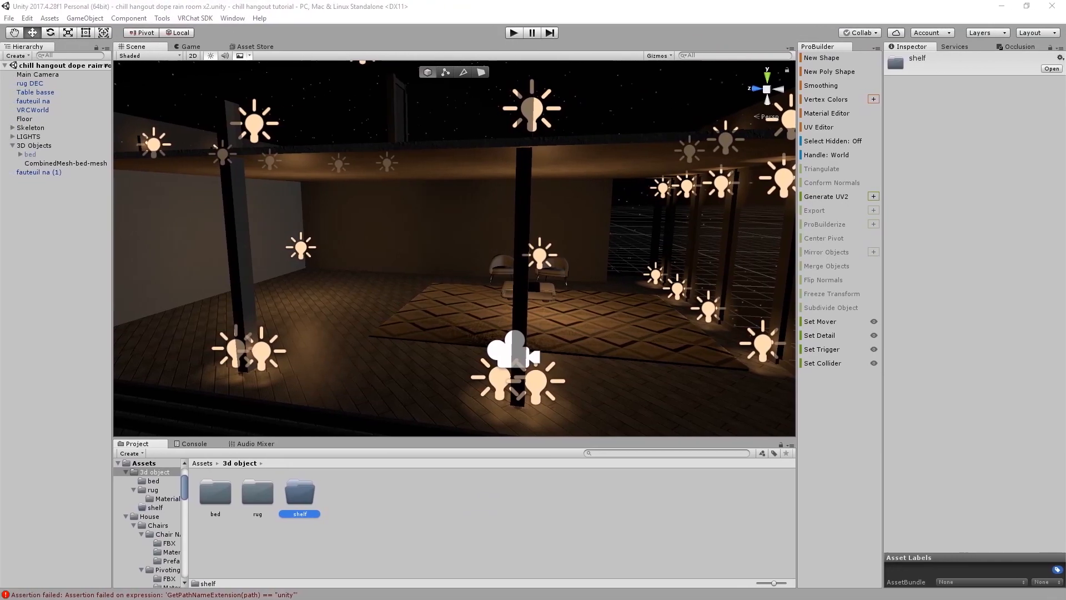
Put away the File Explorer window with the shelf textures and view the chairs and coffee table on the rug
left_click_drag(533, 598, 275, 98)
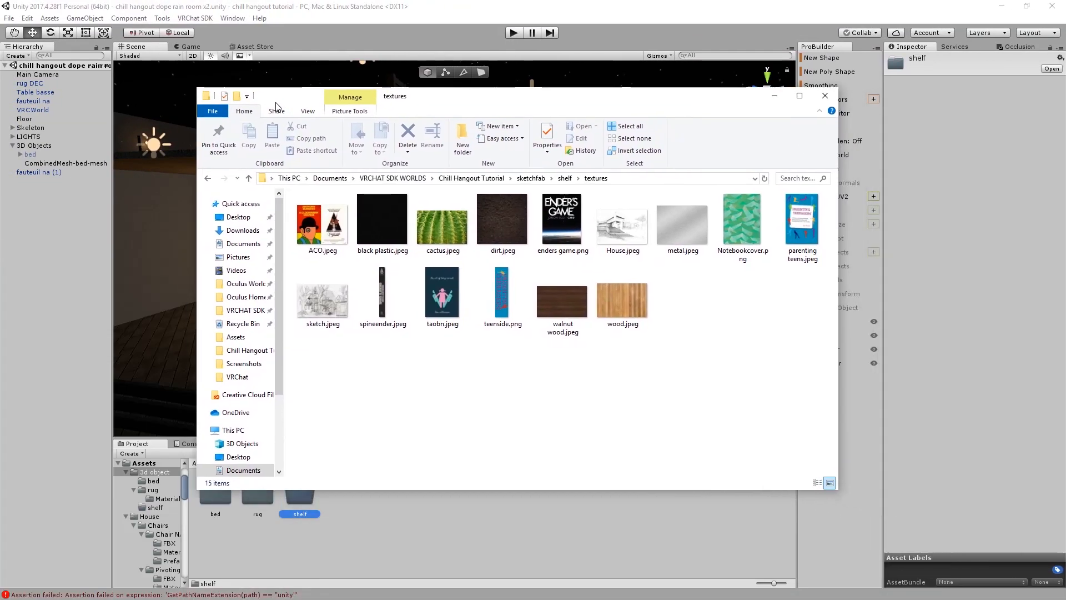
left_click(771, 99)
right_click_drag(626, 201, 574, 230)
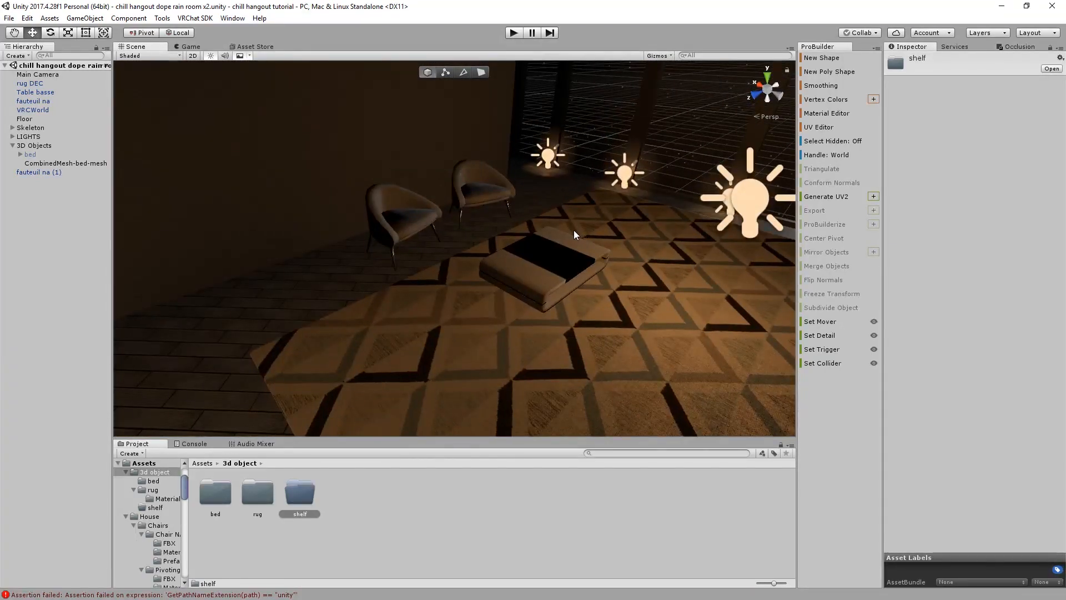
Look over the two chairs, the coffee table and the bare wall behind them
right_click_drag(585, 230, 351, 200)
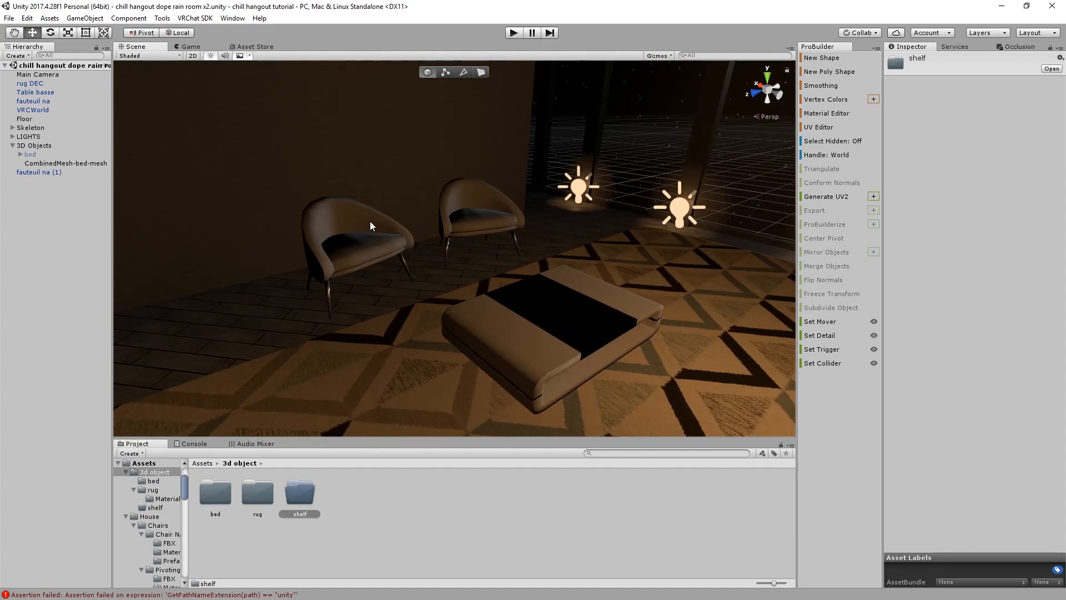
right_click_drag(370, 222, 419, 257)
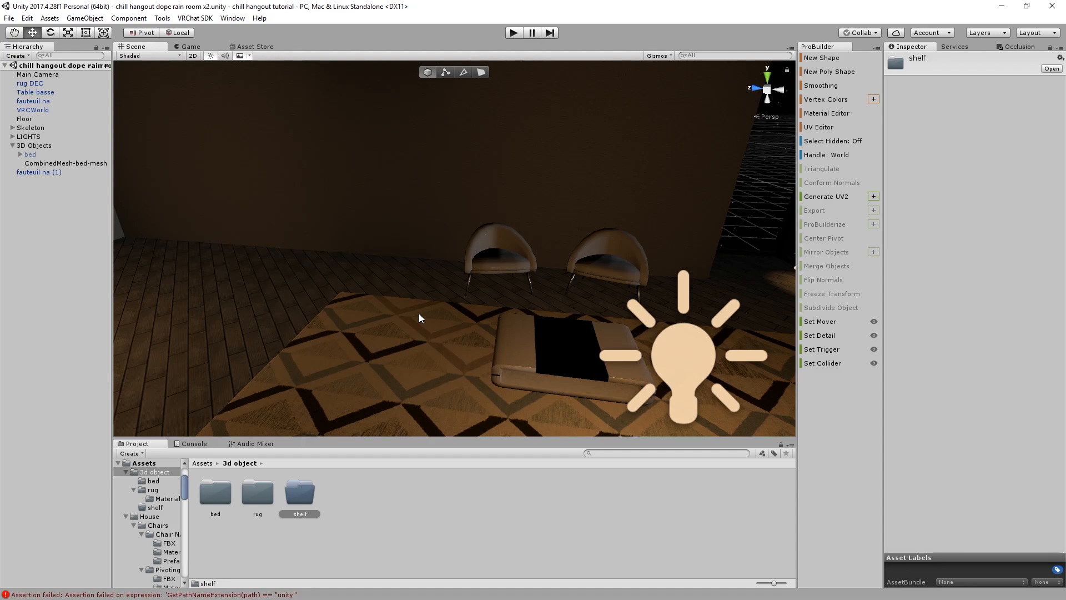
right_click_drag(419, 313, 321, 284)
scroll(321, 285, "down", 3)
scroll(320, 284, "up", 4)
middle_click_drag(321, 284, 385, 294)
right_click_drag(389, 320, 572, 310)
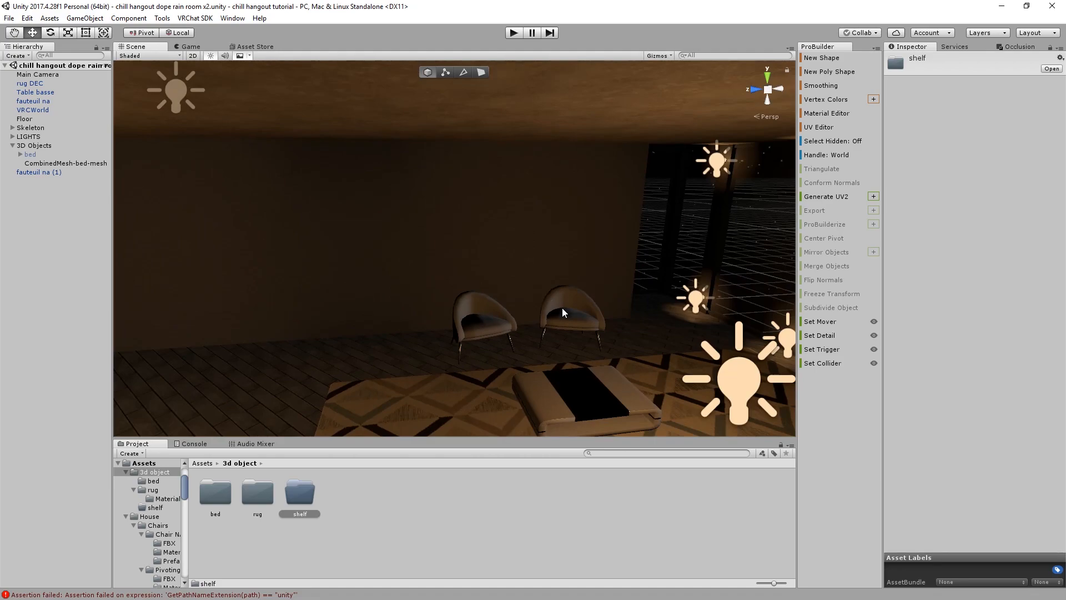
scroll(538, 295, "down", 3)
scroll(538, 294, "up", 3)
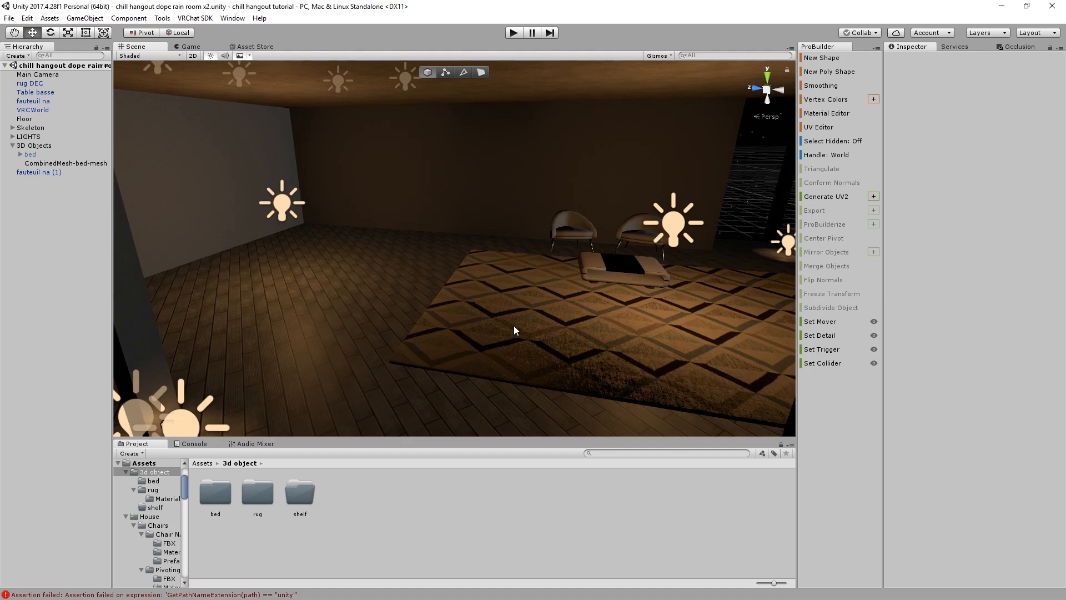
View the whole room and the house exterior with its columns and point lights
scroll(512, 328, "down", 3)
right_click_drag(509, 320, 488, 327)
scroll(476, 351, "down", 8)
scroll(455, 359, "down", 4)
middle_click_drag(455, 358, 563, 301)
scroll(481, 341, "up", 5)
scroll(483, 344, "down", 4)
scroll(464, 326, "up", 6)
right_click_drag(563, 301, 685, 281)
middle_click_drag(685, 281, 561, 257)
scroll(624, 262, "down", 3)
right_click_drag(560, 254, 445, 264)
scroll(445, 264, "down", 3)
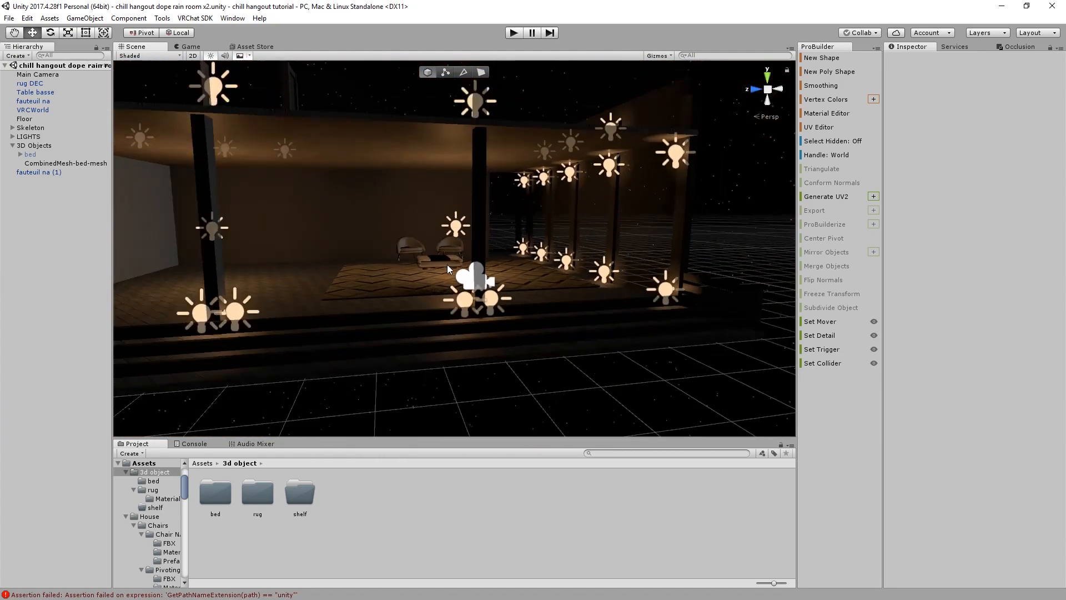
scroll(448, 268, "up", 1)
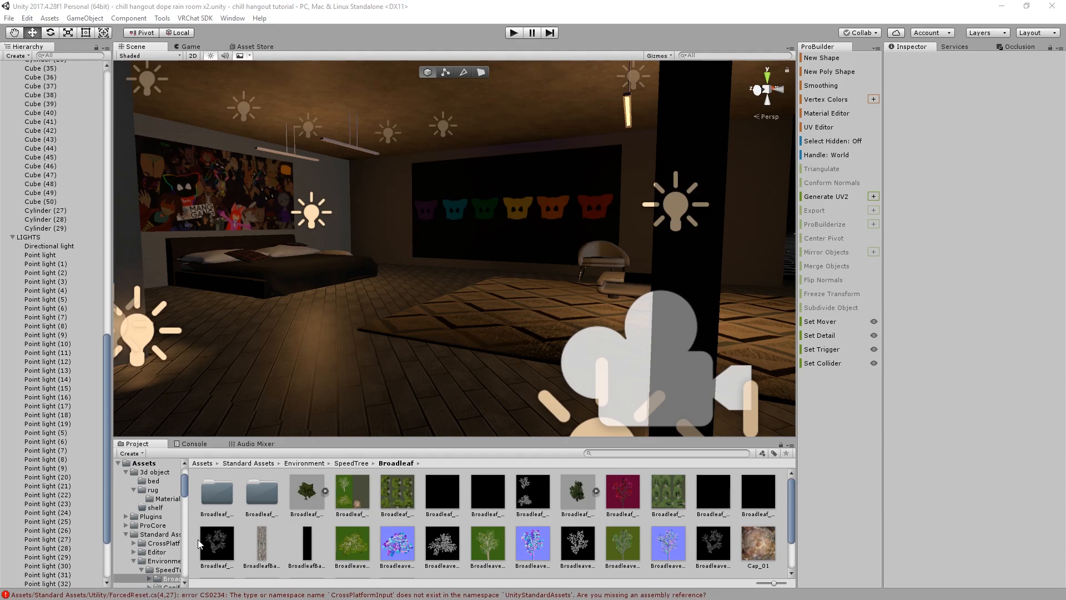
Examine the bed, the two wall pictures and the seating area inside the room
scroll(340, 303, "down", 3)
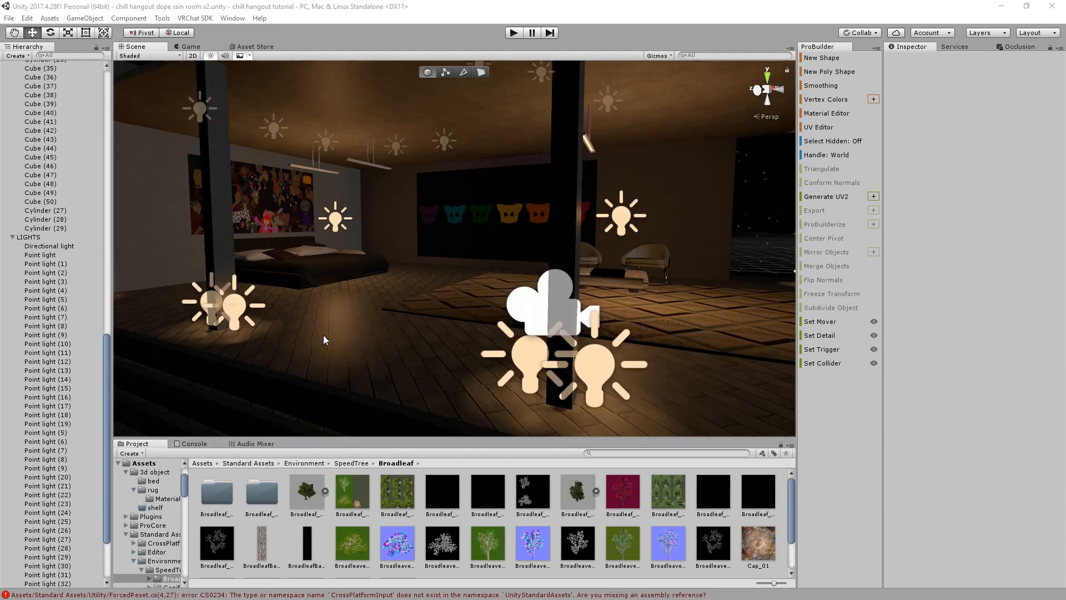
scroll(344, 358, "up", 3)
right_click_drag(358, 368, 532, 367)
left_click(354, 343)
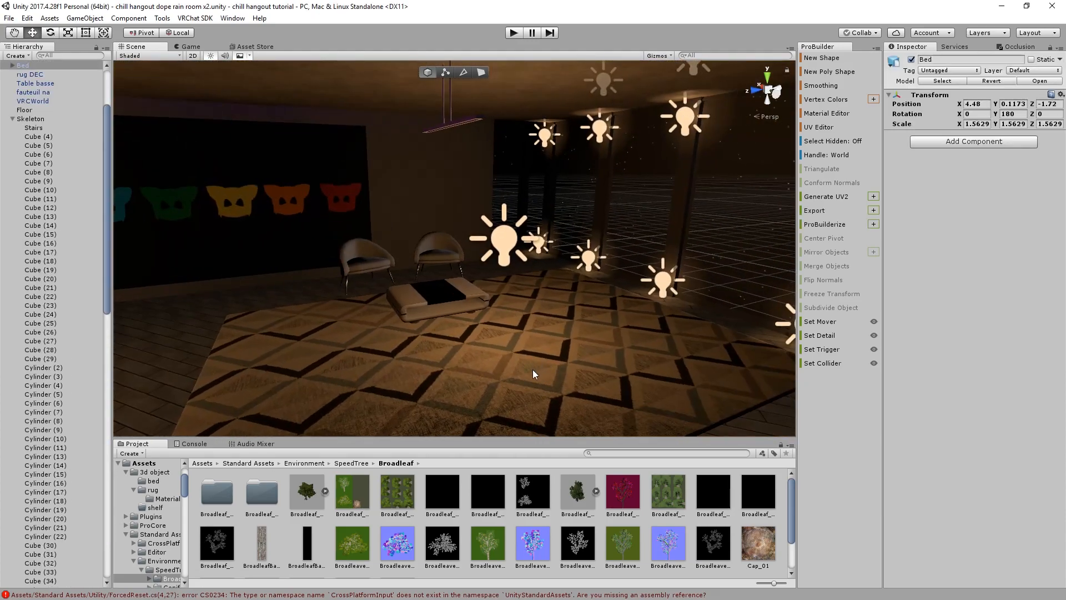
scroll(532, 371, "down", 2)
right_click_drag(456, 352, 391, 303)
left_click(395, 317)
scroll(411, 327, "up", 3)
right_click_drag(421, 354, 434, 343)
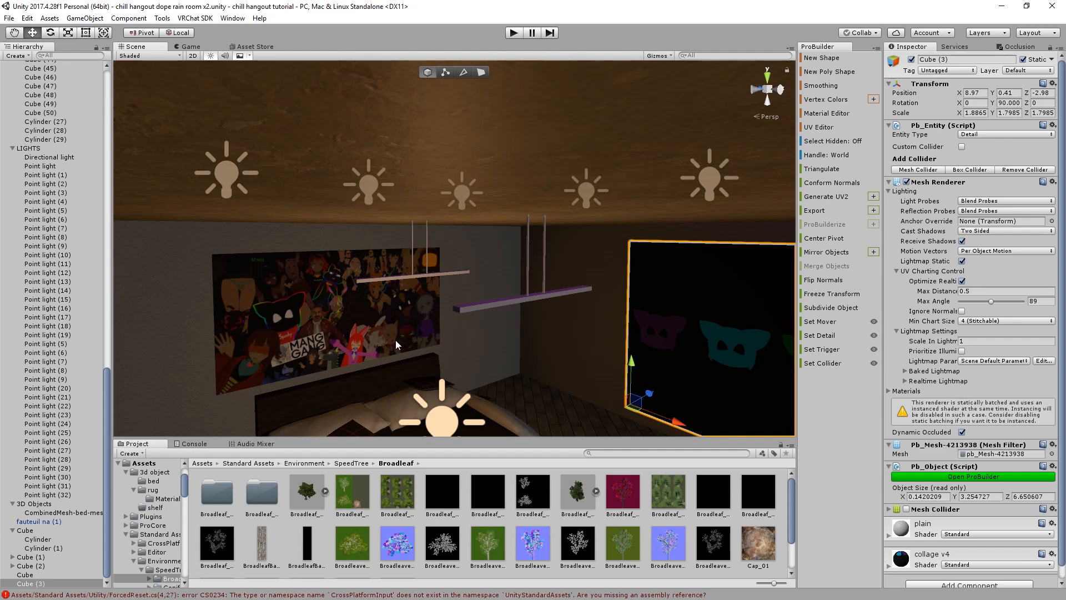
Inspect the hanging bar lamps near the bed and the mask picture on the adjoining wall
scroll(464, 300, "up", 2)
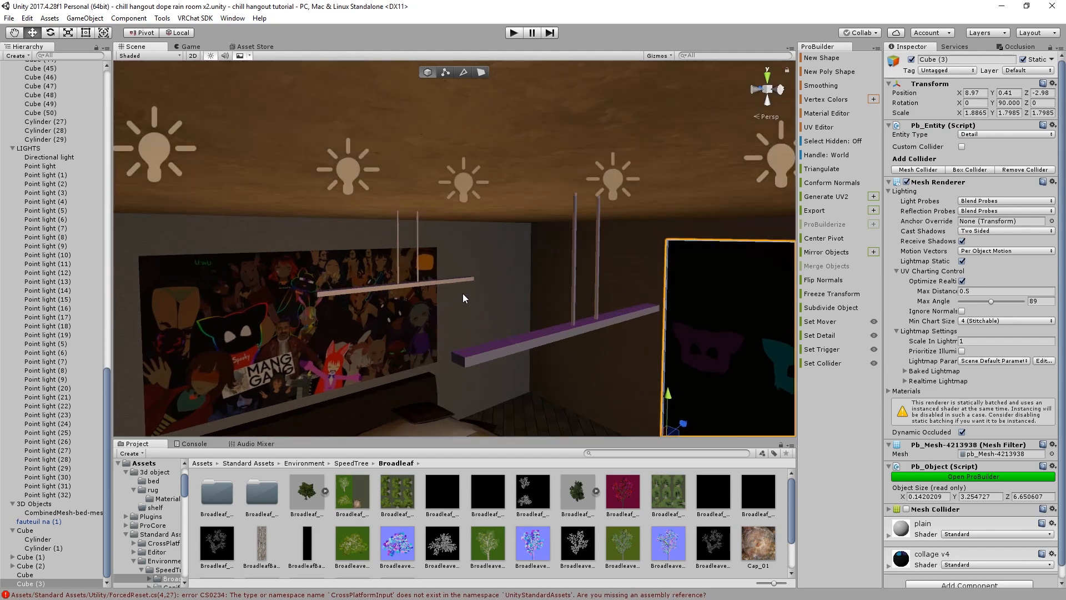
right_click_drag(480, 286, 551, 315)
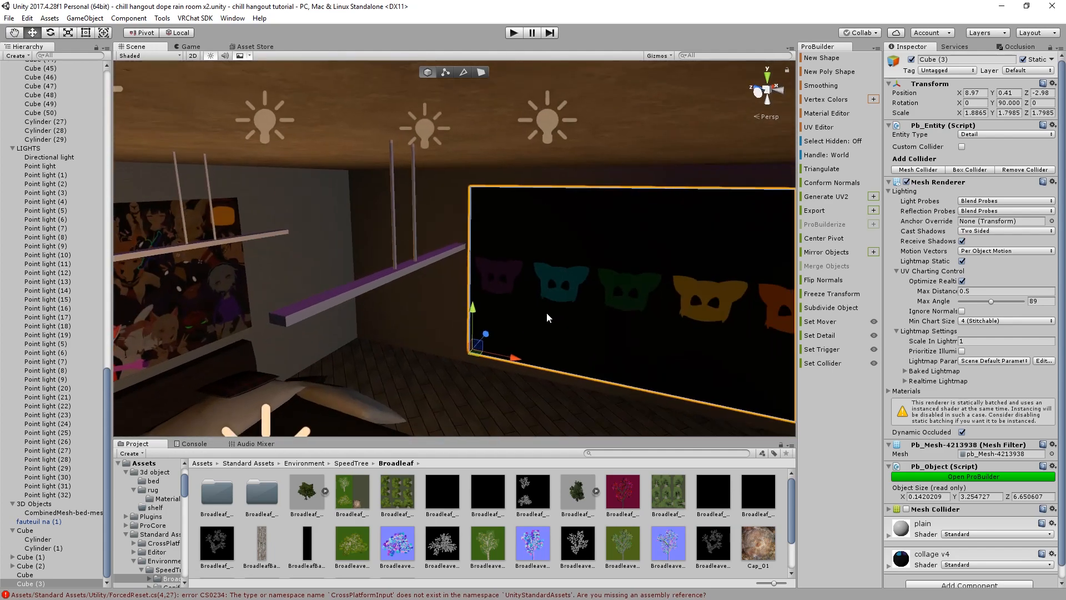
scroll(344, 272, "up", 2)
middle_click_drag(400, 263, 511, 291)
left_click(434, 272)
scroll(444, 306, "up", 2)
scroll(449, 308, "down", 4)
left_click_drag(516, 333, 486, 292, "alt")
middle_click_drag(486, 295, 566, 367)
right_click_drag(566, 368, 516, 283)
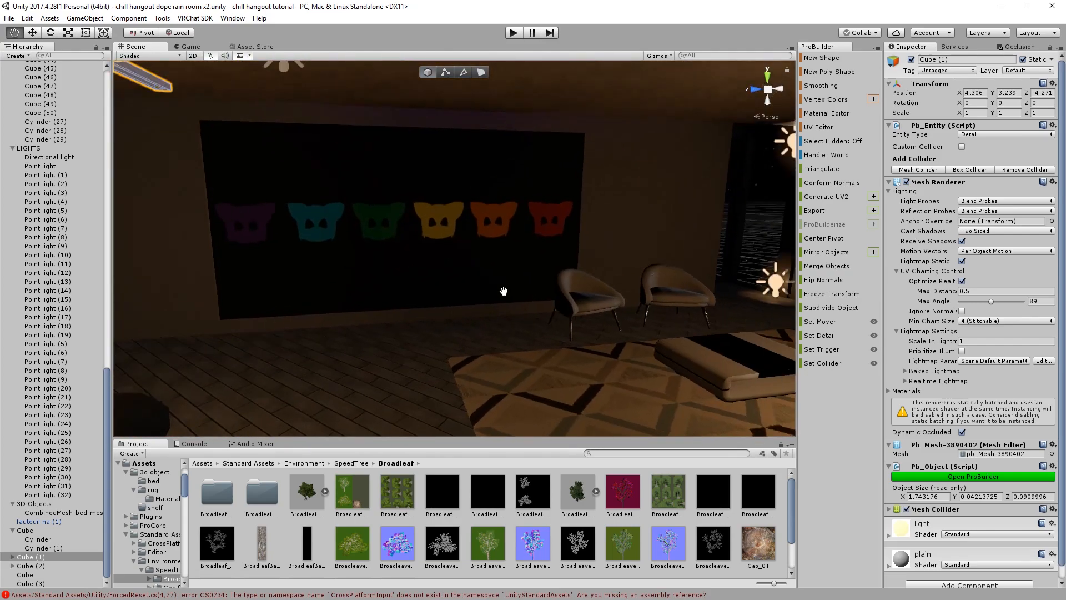
Inspect the hexagonal light fixture Cylinder (28) set into the slanted beam and view the whole house
scroll(516, 284, "up", 5)
middle_click_drag(517, 284, 466, 404)
scroll(440, 319, "up", 3)
right_click_drag(440, 318, 579, 193)
left_click(374, 233)
scroll(444, 261, "up", 2)
middle_click_drag(474, 280, 557, 238)
scroll(504, 271, "up", 5)
scroll(504, 271, "up", 2)
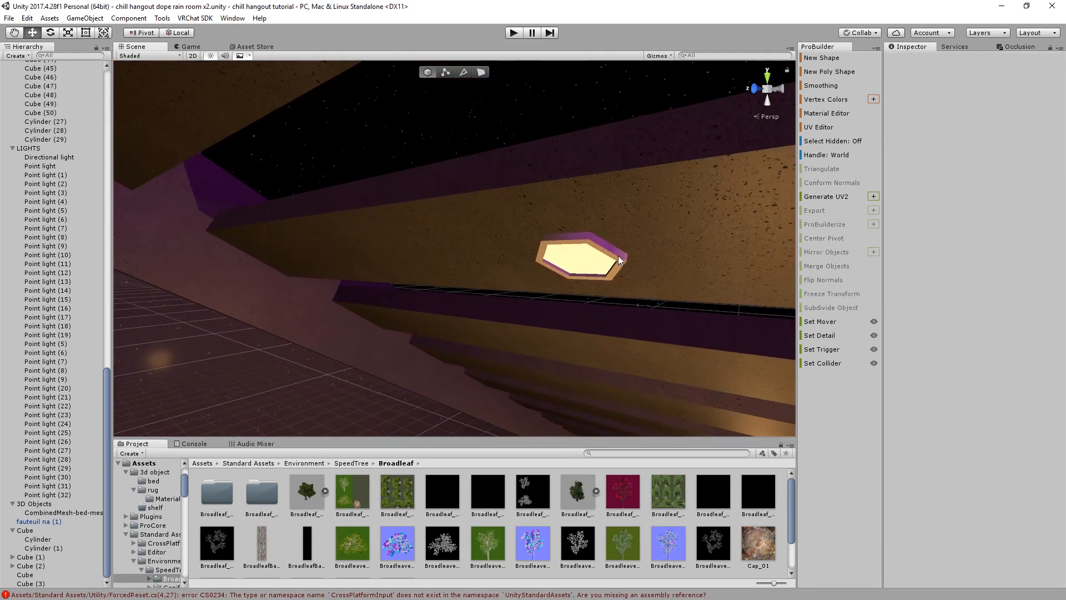
left_click(572, 253)
scroll(564, 286, "down", 8)
scroll(535, 301, "down", 6)
right_click_drag(542, 334, 581, 395)
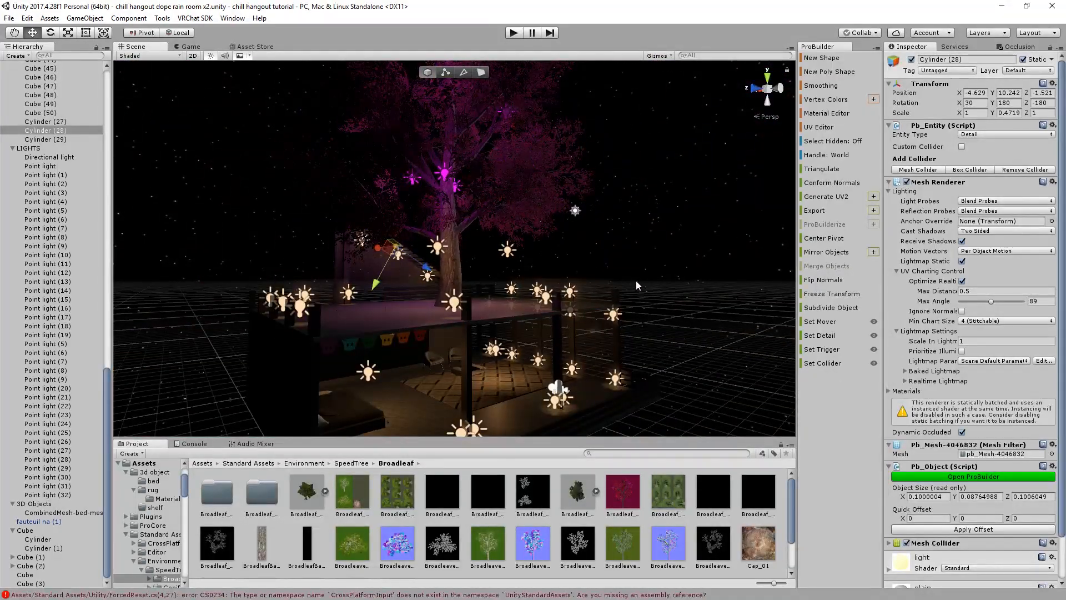
View the purple-lit tree on the roof and the terrace, and show the root Assets folder
left_click(636, 284)
right_click_drag(636, 284, 444, 332)
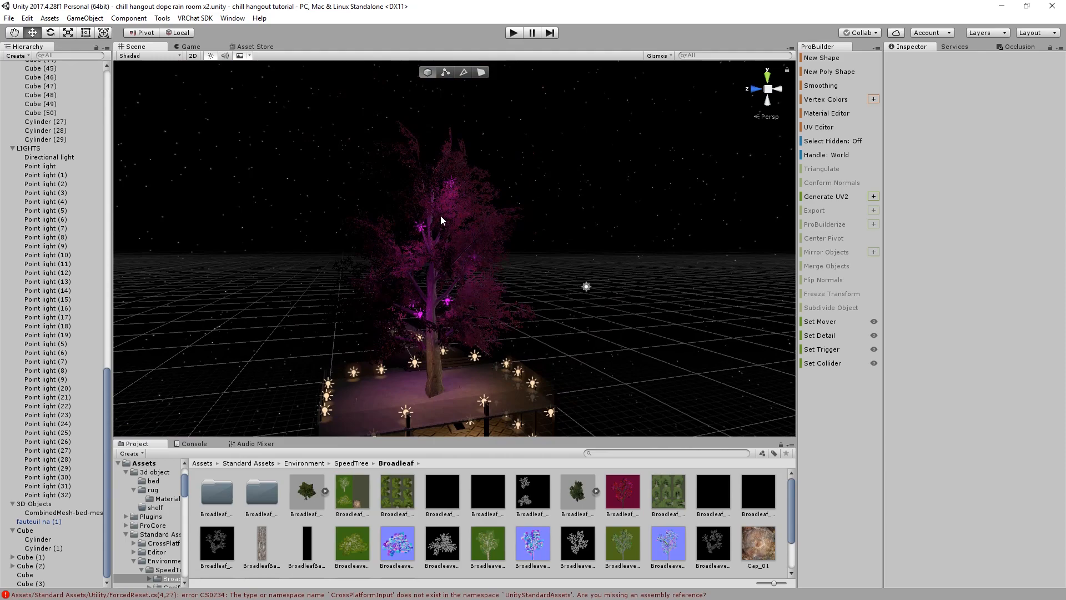
scroll(541, 215, "up", 1)
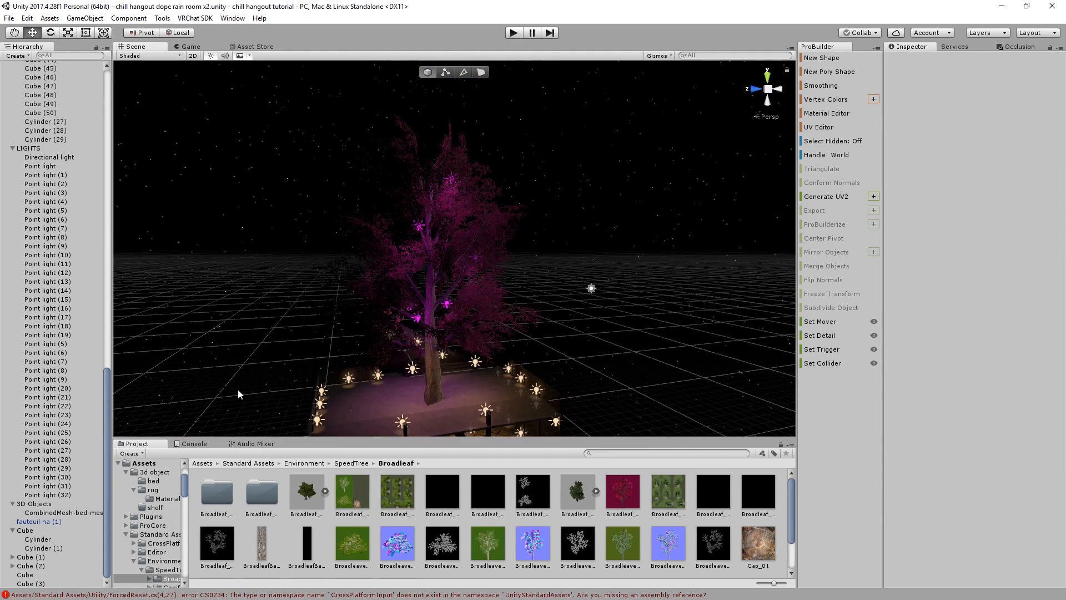
left_click(213, 464)
middle_click_drag(495, 358, 550, 247)
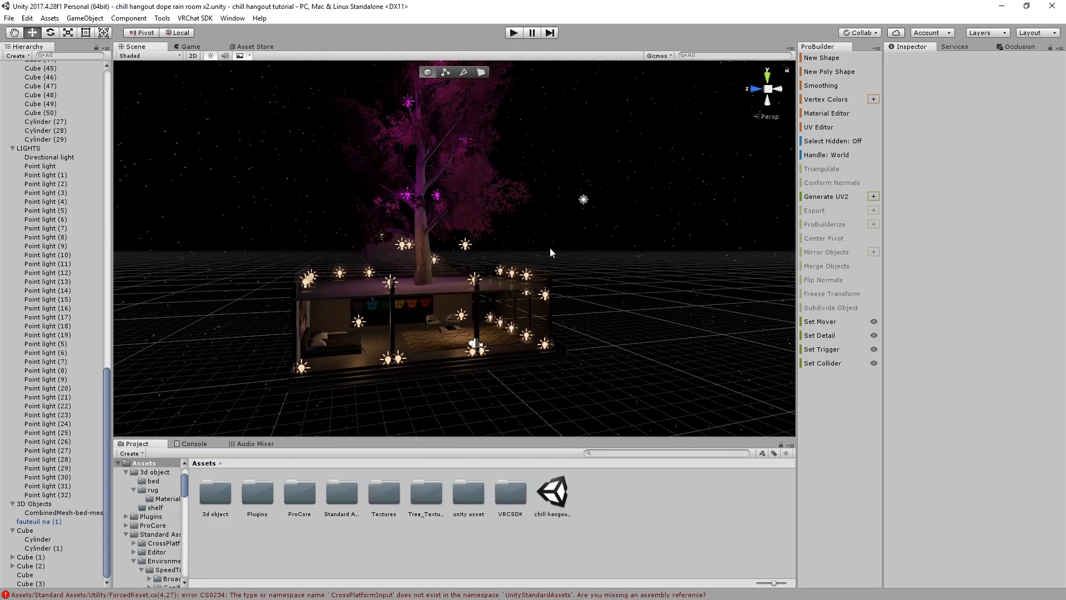
scroll(549, 248, "up", 10)
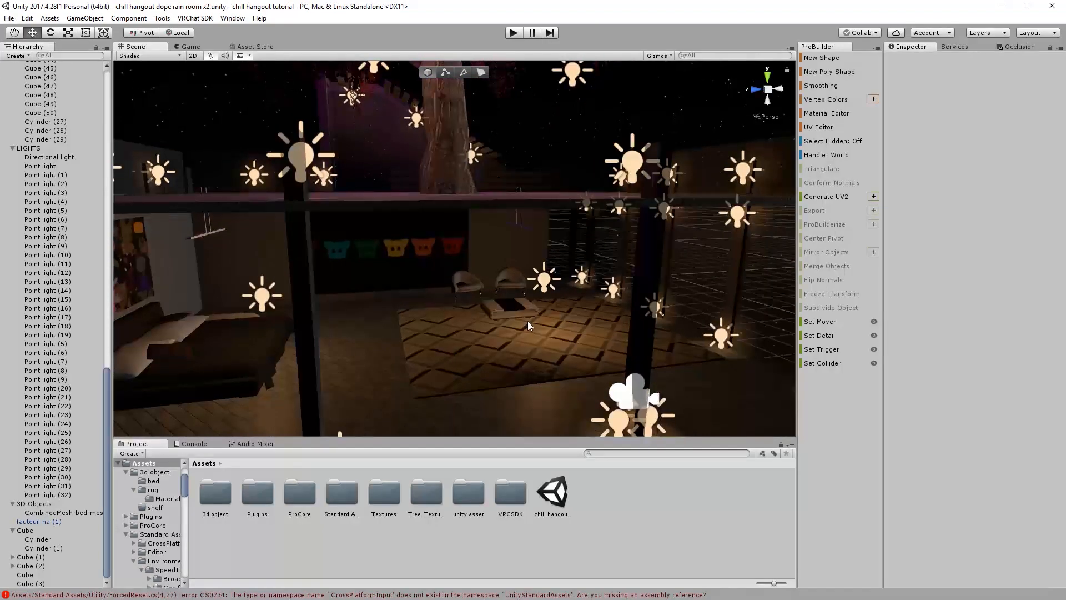
right_click_drag(611, 293, 730, 277)
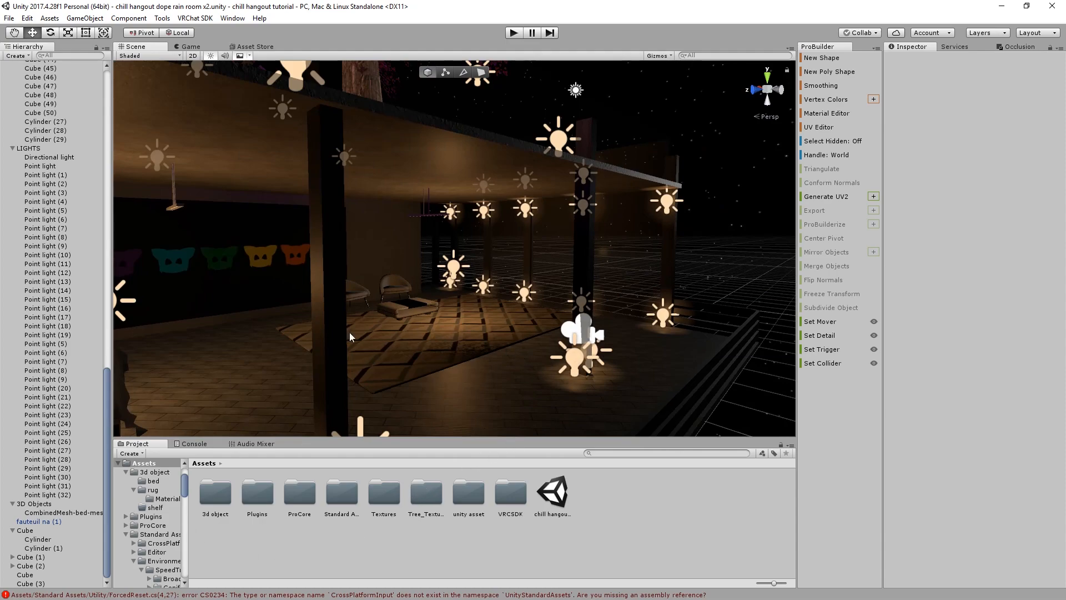
right_click_drag(363, 347, 336, 338)
Collapse the LIGHTS, Skeleton and Broadleaf_Mobile groups in the Hierarchy
left_click(12, 149)
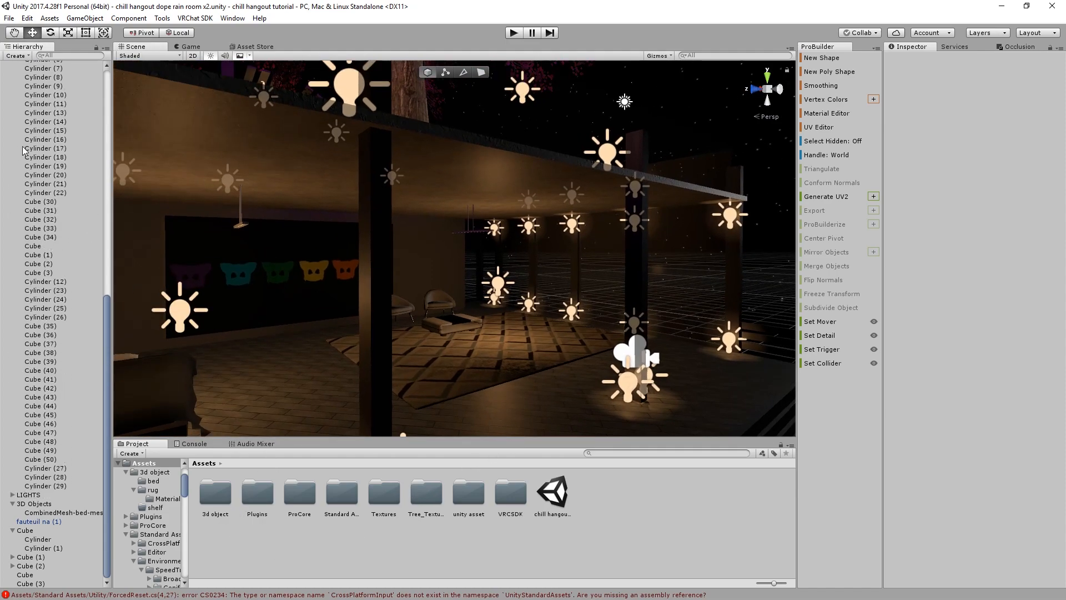
scroll(19, 150, "up", 10)
left_click(12, 207)
left_click(11, 156)
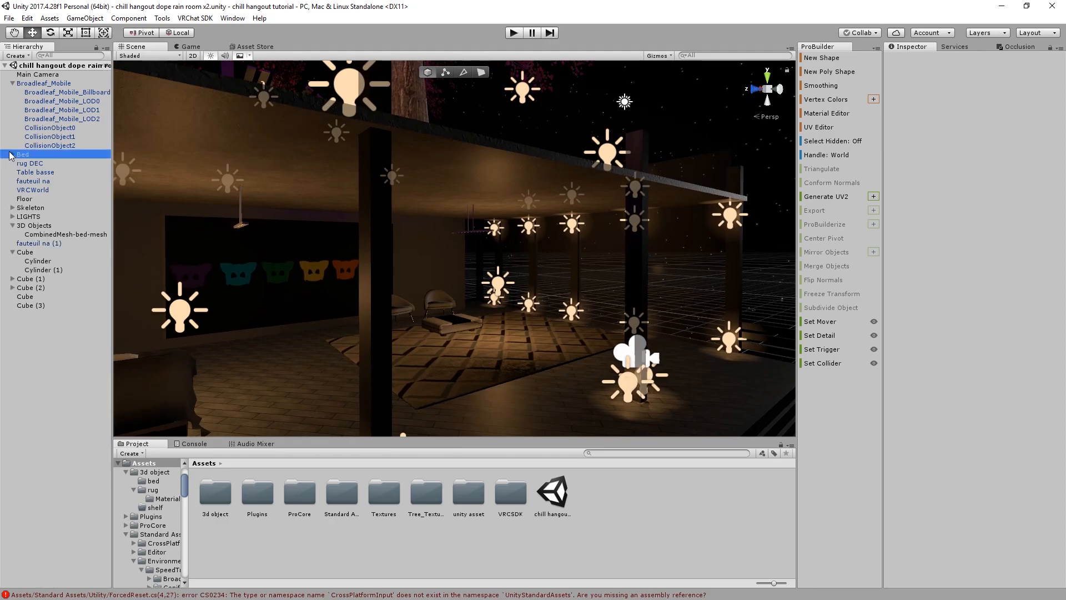
left_click(12, 82)
left_click(13, 92)
left_click(12, 92)
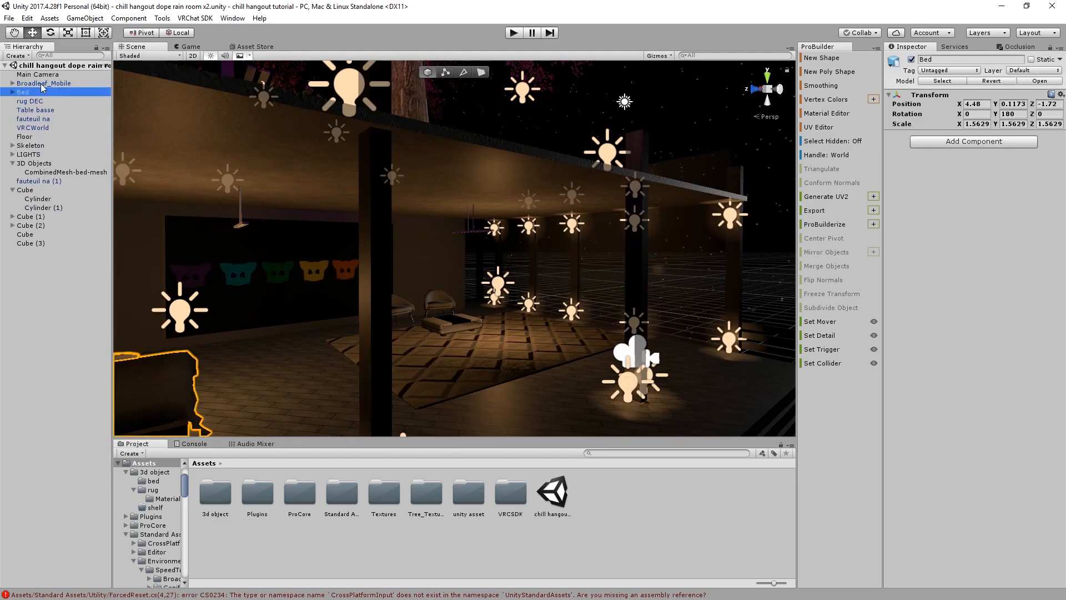
Check in the scene which objects Broadleaf_Mobile, Table basse and fauteuil na are
double_click(41, 83)
left_click(12, 92)
left_click(12, 92)
left_click(34, 110)
left_click(37, 120)
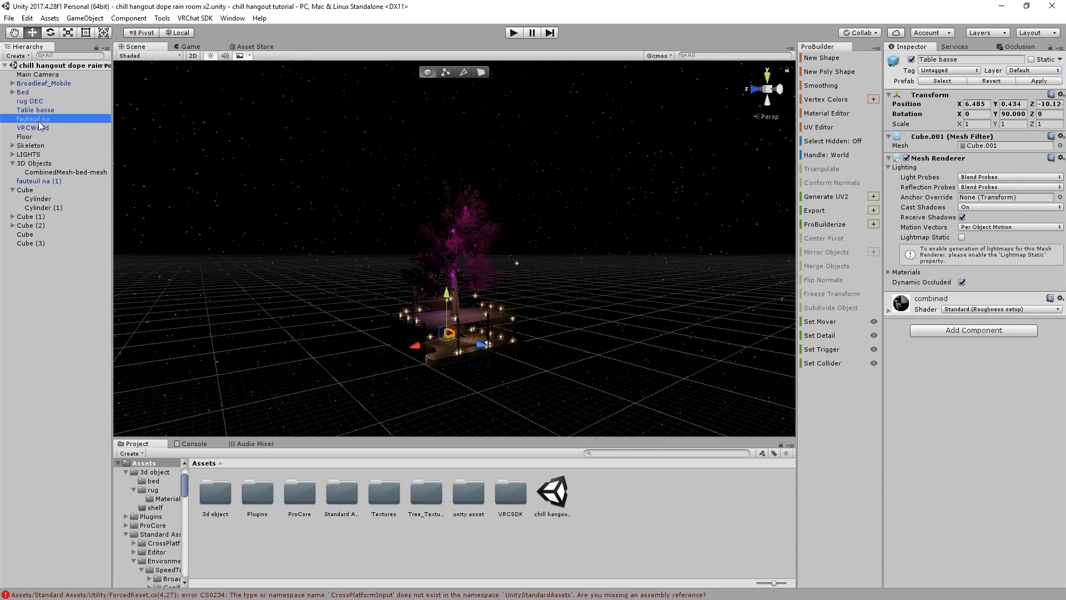
double_click(37, 120)
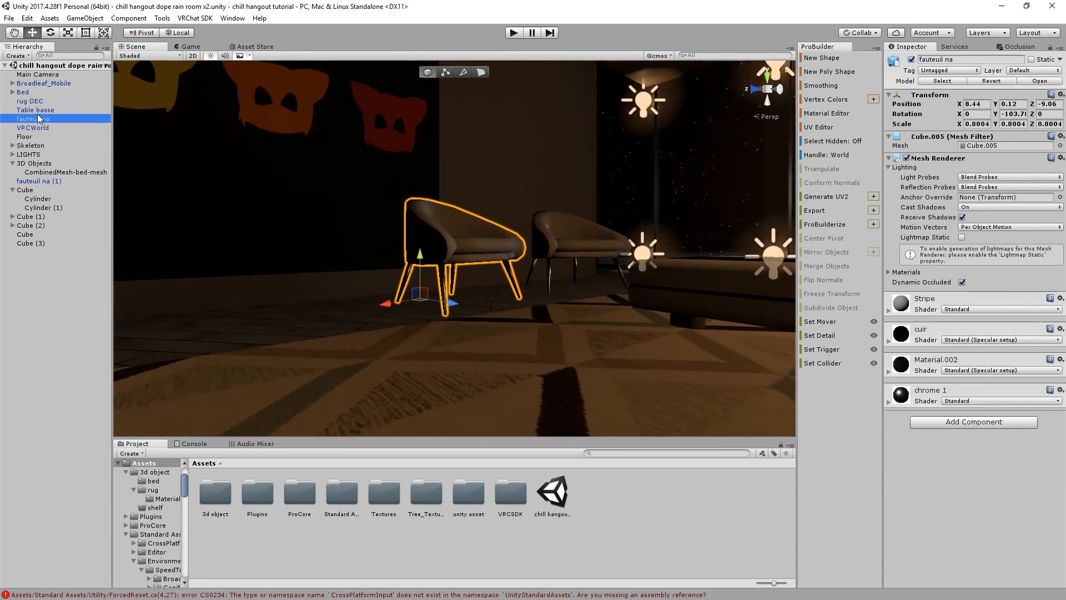
scroll(450, 288, "down", 5)
right_click_drag(450, 287, 157, 133)
scroll(156, 133, "down", 4)
Move Broadleaf_Mobile, Bed, rug DEC, Table basse and fauteuil na into the 3D Objects group
left_click(48, 101)
left_click(45, 111)
left_click(45, 119)
left_click(31, 83, "shift")
left_click_drag(31, 85, 50, 164)
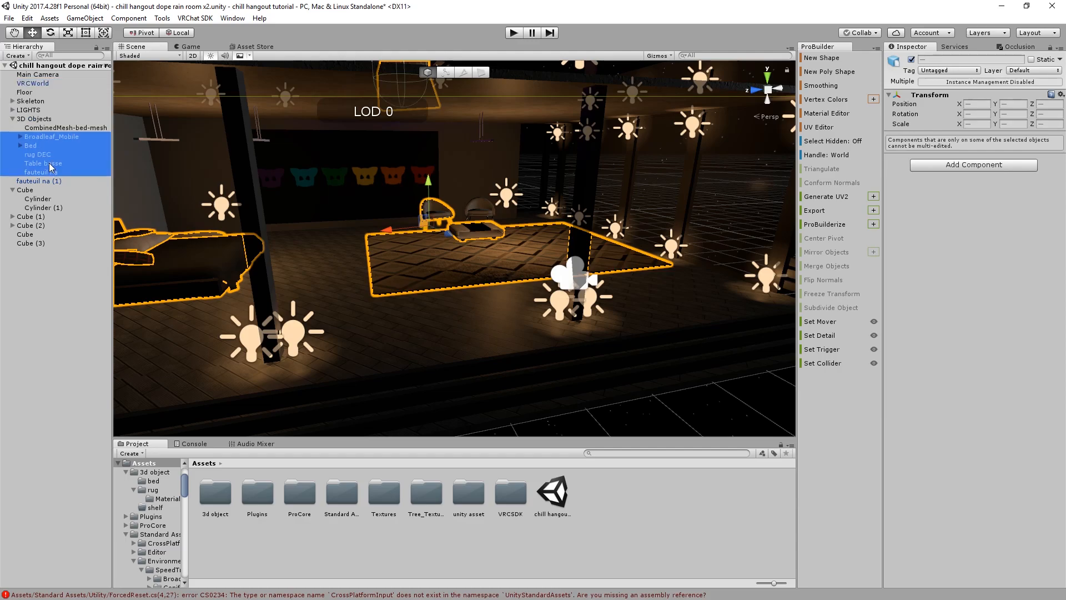
Add the second chair, fauteuil na (1), to the 3D Objects group and collapse the group
left_click(18, 120)
left_click(12, 119)
left_click(29, 129)
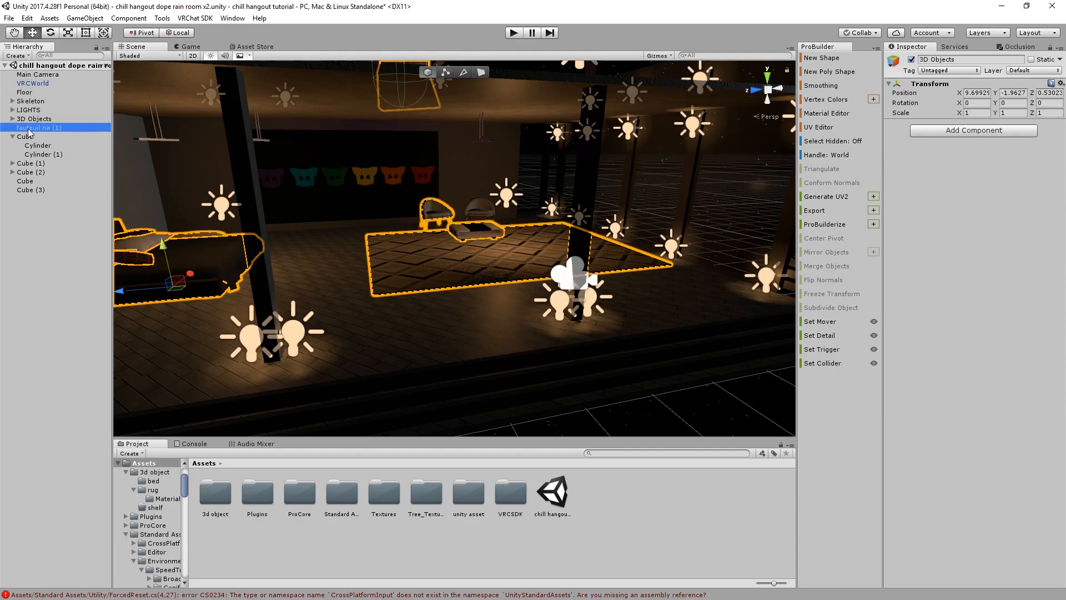
double_click(28, 129)
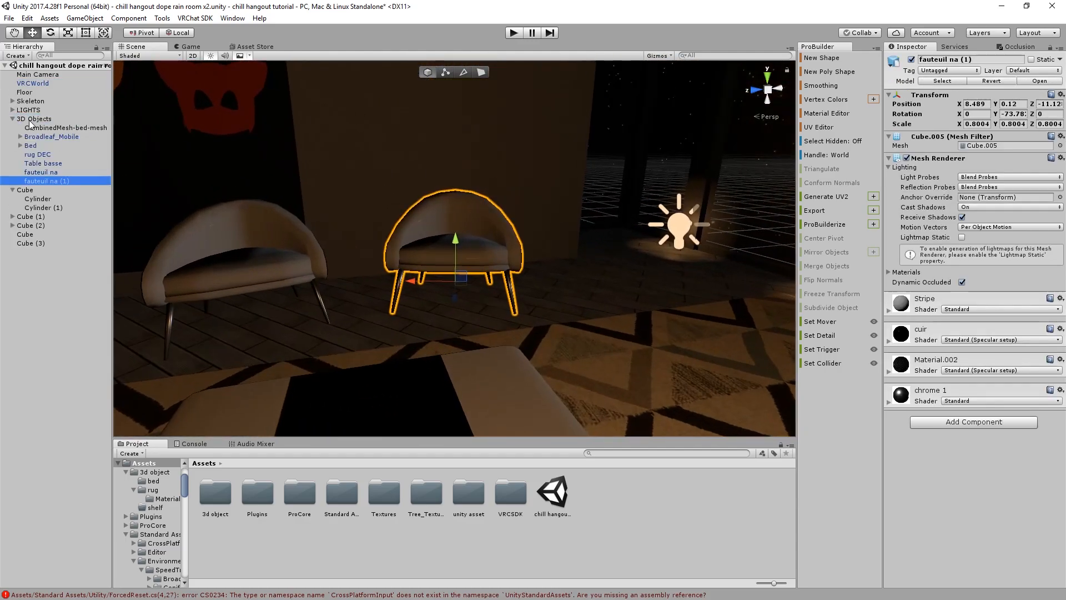
left_click(30, 121)
left_click(13, 119)
left_click(19, 277)
Examine the open column side of the room beyond the rug
scroll(363, 334, "down", 5)
scroll(363, 334, "down", 3)
right_click_drag(362, 334, 498, 322)
scroll(244, 300, "down", 3)
scroll(425, 279, "down", 3)
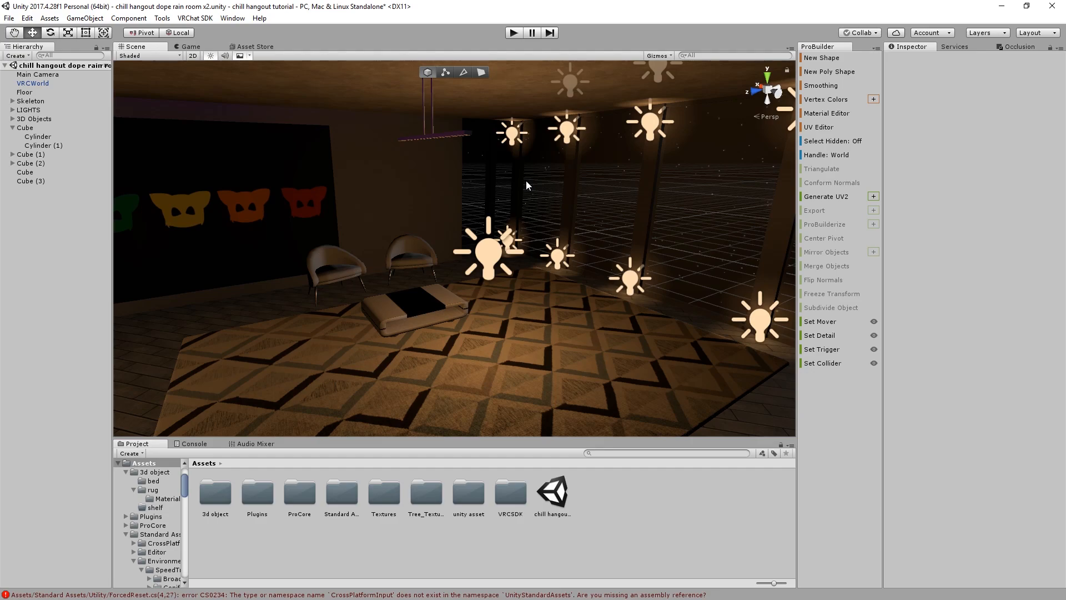
right_click_drag(525, 181, 456, 254)
right_click_drag(363, 232, 328, 294)
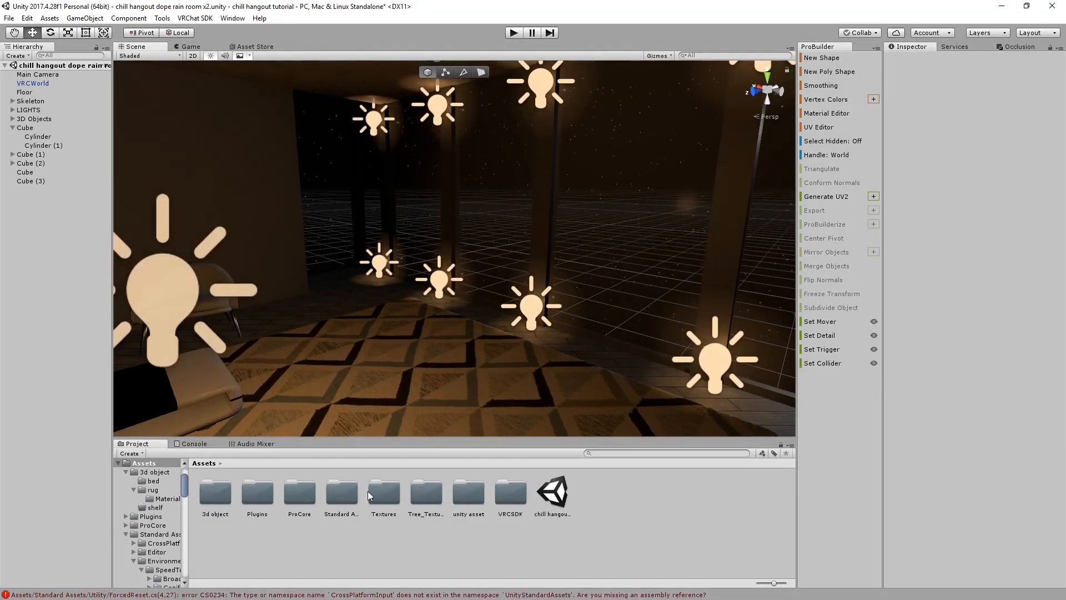
Place the VRCMirror prefab from VRCSDK > Prefabs > World on the rug in the scene
double_click(511, 492)
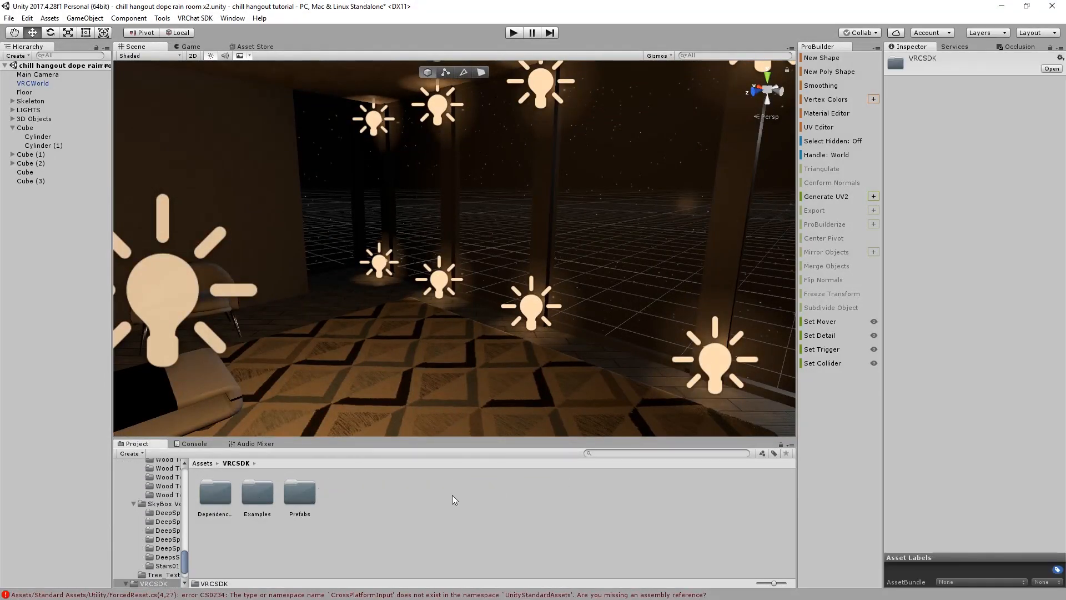
double_click(305, 499)
double_click(216, 495)
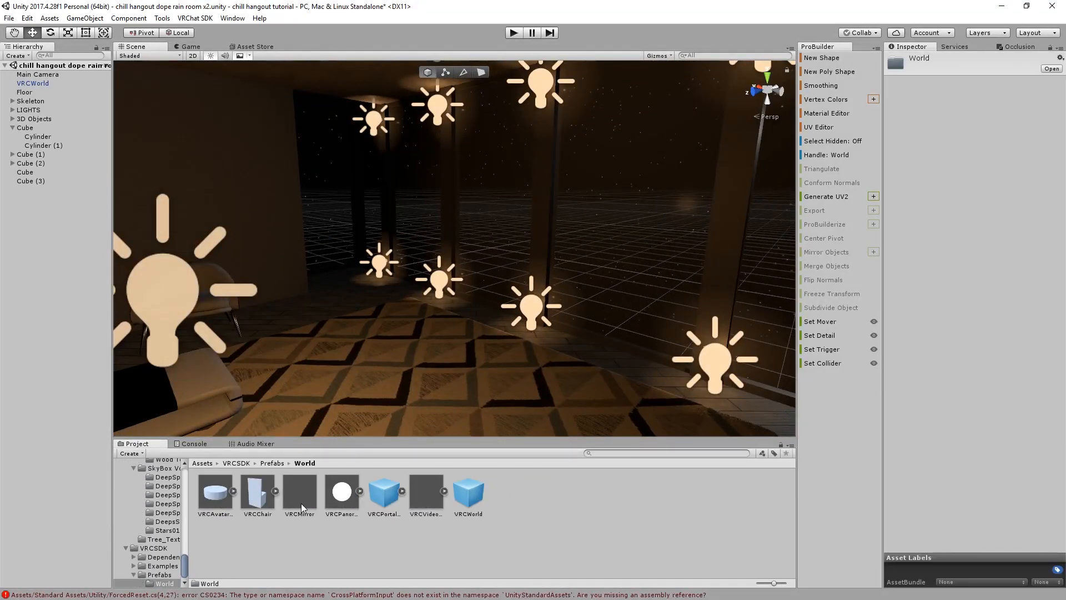
left_click_drag(300, 492, 466, 362)
key("f")
Rotate the mirror to 180 degrees about the Y axis and move it to the columns at the room's end
key("r")
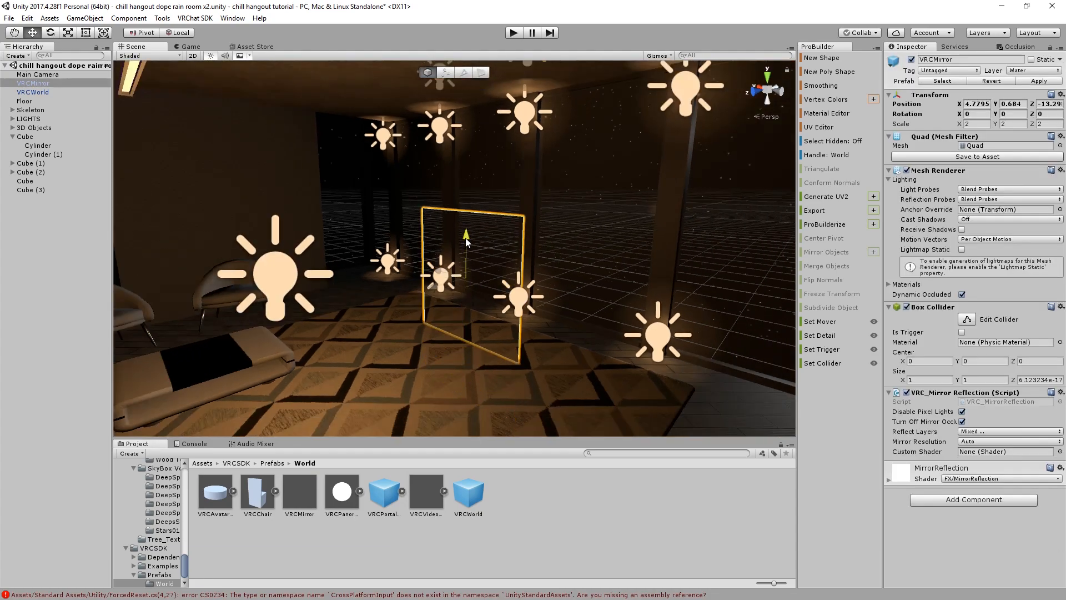
key("e")
left_click_drag(471, 256, 541, 293, "ctrl")
right_click_drag(465, 258, 448, 295)
key("w")
right_click_drag(338, 268, 448, 268)
left_click_drag(486, 250, 633, 254)
Scale the mirror to about 7.11 in X and 3.40 in Y
key("r")
left_click_drag(537, 212, 544, 190)
right_click_drag(545, 190, 697, 257)
middle_click_drag(472, 255, 658, 204)
left_click_drag(652, 160, 441, 178)
right_click_drag(469, 178, 244, 206)
scroll(487, 225, "down", 6)
middle_click_drag(487, 226, 388, 194)
key("r")
left_click_drag(400, 217, 391, 209)
left_click_drag(442, 261, 465, 261)
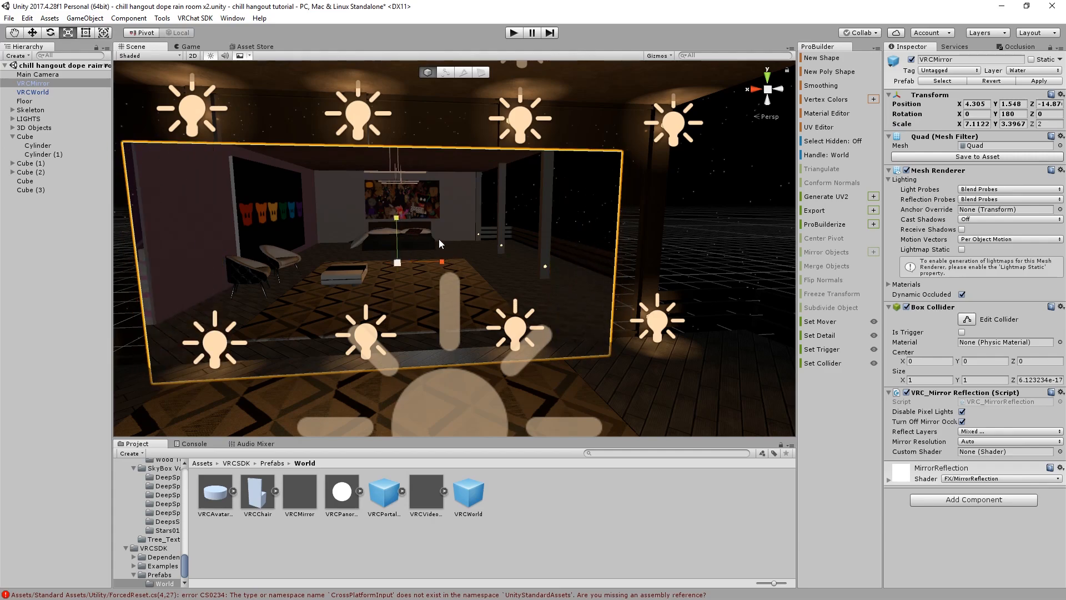
Move the mirror to about X 3.72 and Y 1.79 along the row of columns
key("w")
mouse_move(398, 224)
left_mouse_down()
mouse_move(398, 196)
mouse_move(404, 206)
left_mouse_up()
right_click_drag(404, 205, 489, 234)
left_click_drag(489, 236, 512, 238)
right_click_drag(511, 239, 320, 286)
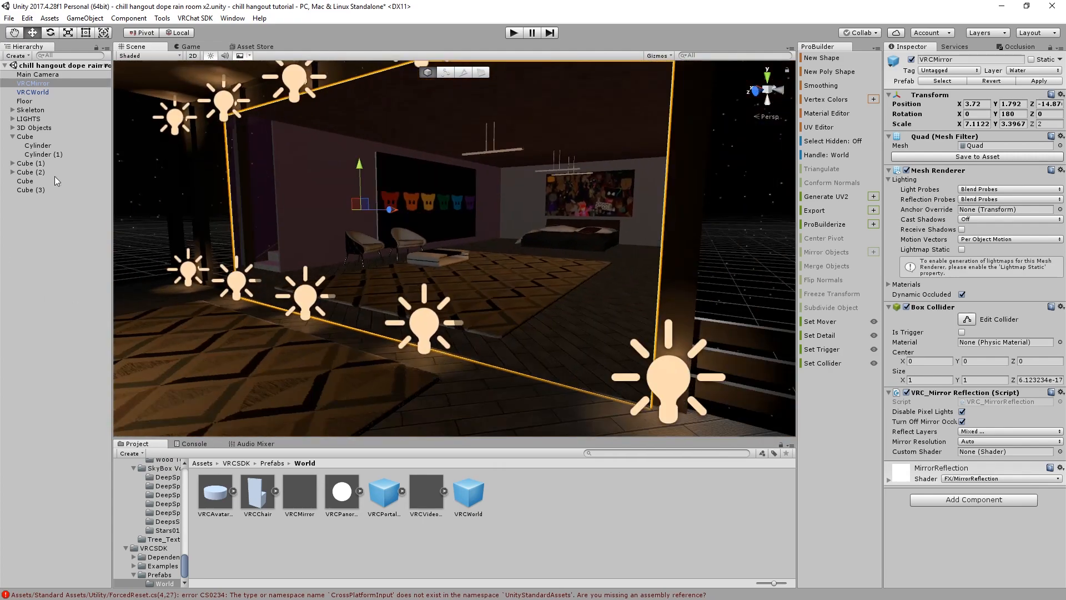
Create an empty object at the root of the scene and name it Triggers
left_click(32, 209)
right_click(46, 243)
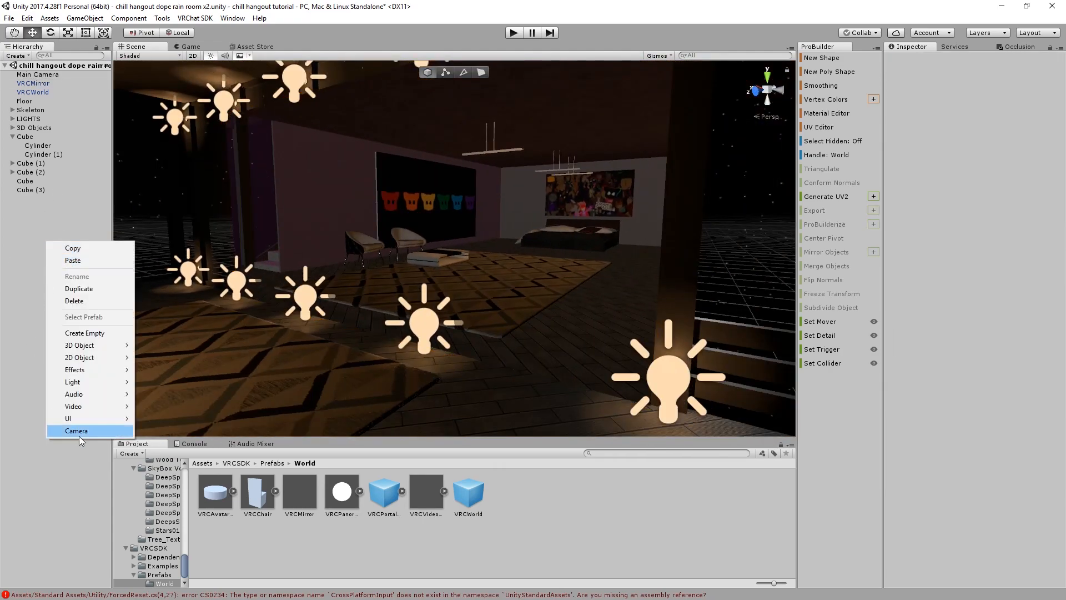
left_click(94, 335)
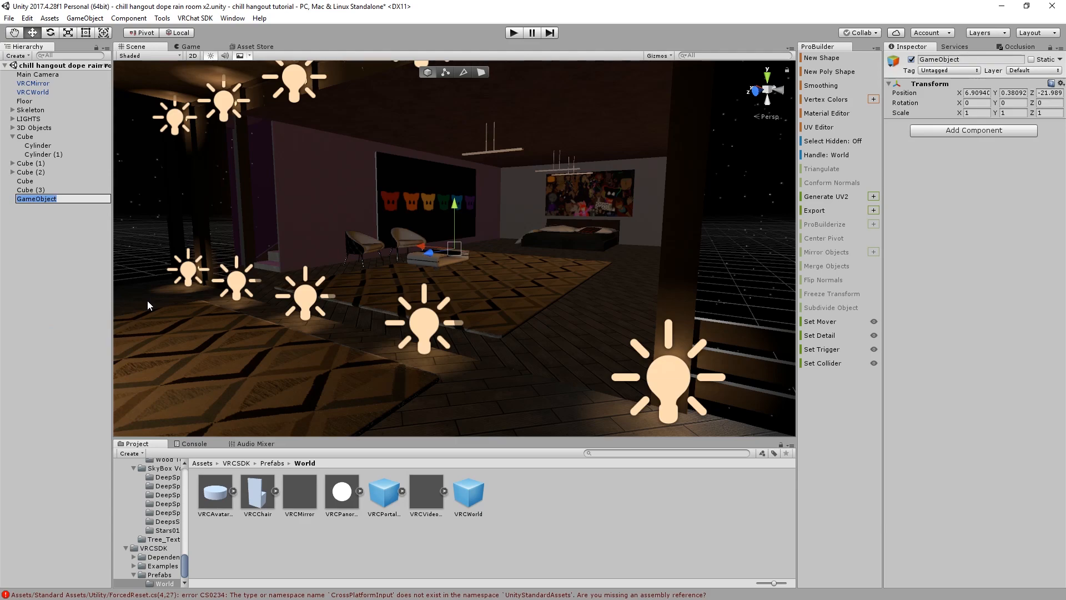
type("Triggers")
key("Return")
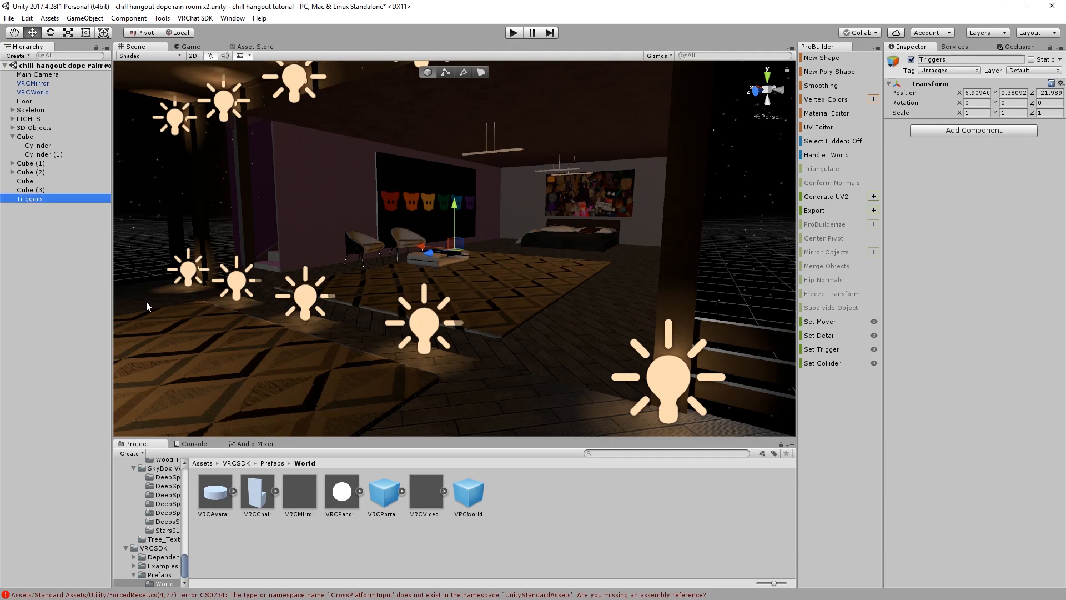
Add a cube as a child of Triggers and scale it down uniformly to about 0.298
right_click(48, 198)
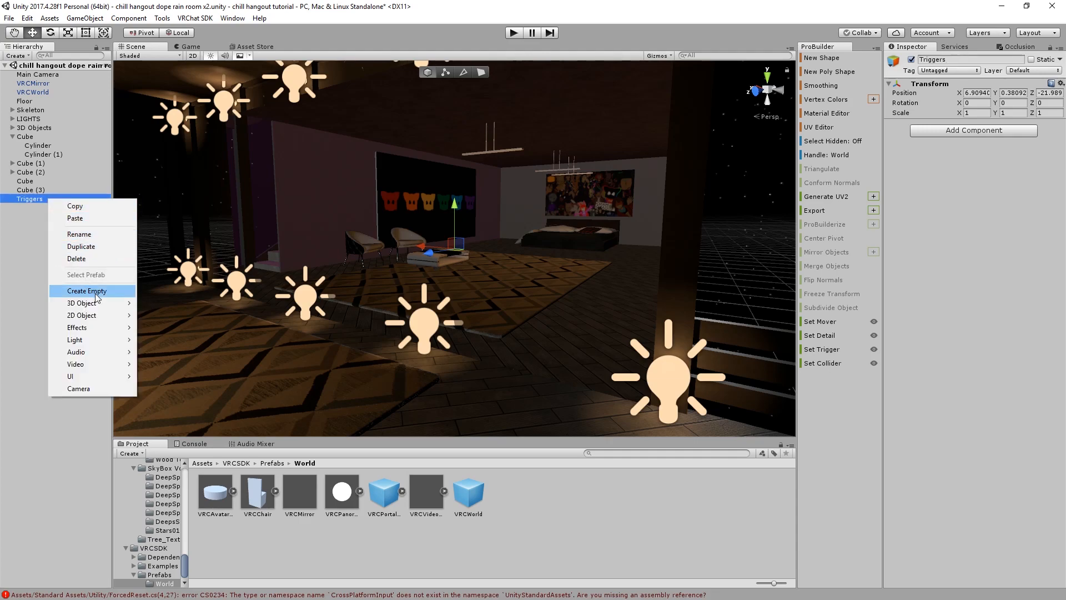
mouse_move(96, 303)
left_click(188, 307)
key("f")
left_click_drag(509, 259, 324, 291)
key("r")
key("w")
Position the small cube on the wall beside the chair, at about X 2.1, Y 0.638, Z 9.608
right_click_drag(483, 333, 421, 369)
key("w")
left_click_drag(497, 325, 379, 217)
right_click_drag(378, 222, 354, 243)
key("w")
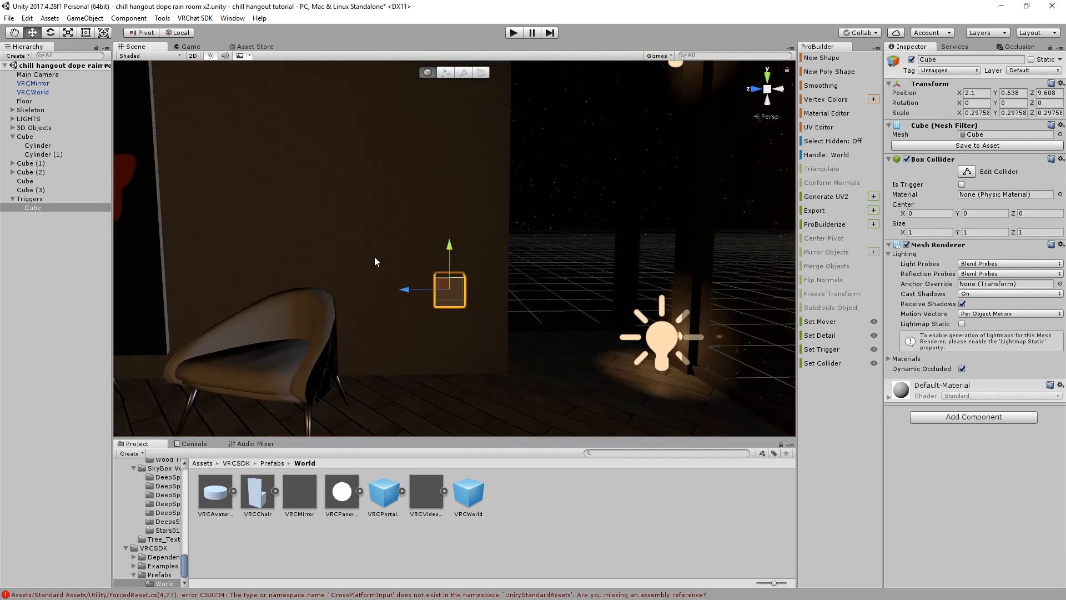
scroll(355, 245, "up", 3)
key("r")
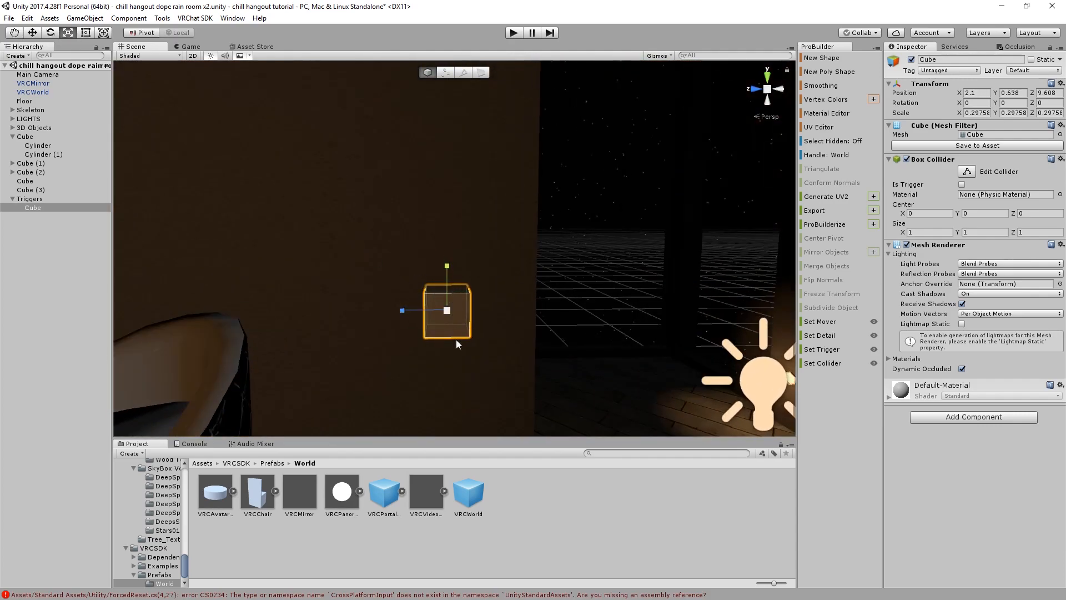
left_click(66, 236)
left_click(42, 209)
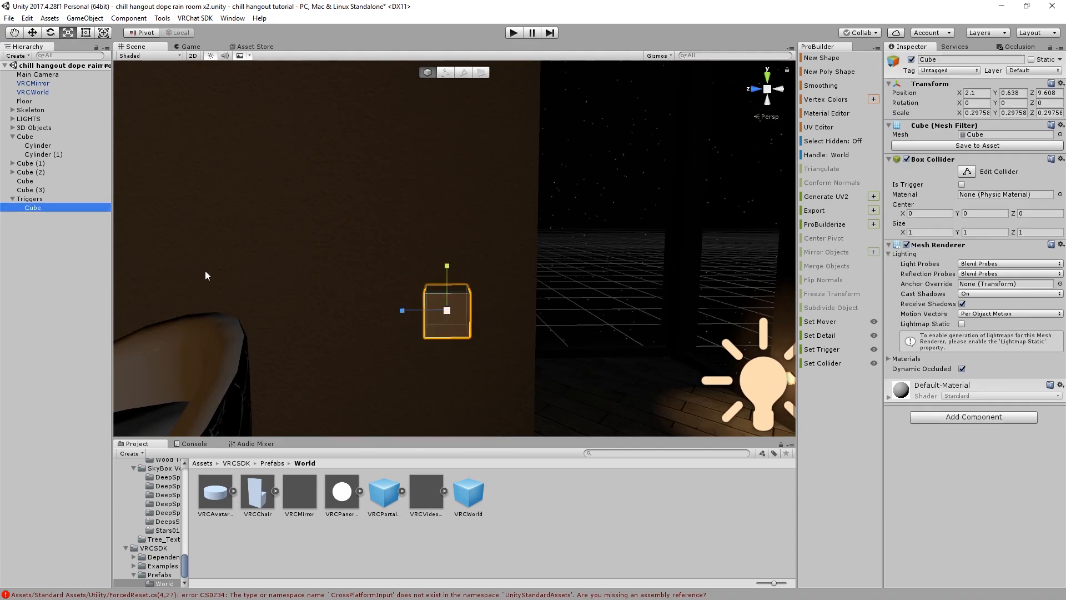
Duplicate the small trigger cube and try positions for the copy above and beside it on the wall
key("w")
scroll(466, 314, "down", 3)
scroll(453, 315, "up", 2)
key("ctrl+d")
left_click_drag(447, 281, 452, 235)
left_click_drag(403, 266, 370, 275)
left_click_drag(314, 318, 325, 317)
Undo the last changes made to the duplicated trigger cube
scroll(343, 323, "down", 3)
right_click_drag(358, 333, 283, 322)
middle_click_drag(352, 309, 303, 304)
right_click_drag(303, 304, 206, 312)
middle_click_drag(355, 320, 388, 320)
right_click_drag(388, 320, 465, 318)
key("ctrl+z")
key("ctrl+z")
key("ctrl+z")
key("ctrl+z")
Place the duplicated cube next to the original on the wall, at about Z 10.046
left_click_drag(442, 270, 268, 285)
scroll(391, 282, "down", 5)
right_click_drag(322, 277, 272, 280)
right_click_drag(350, 251, 499, 248)
left_click(75, 250)
right_click_drag(405, 264, 291, 275)
left_click(332, 266)
scroll(290, 275, "down", 4)
middle_click_drag(290, 274, 421, 281)
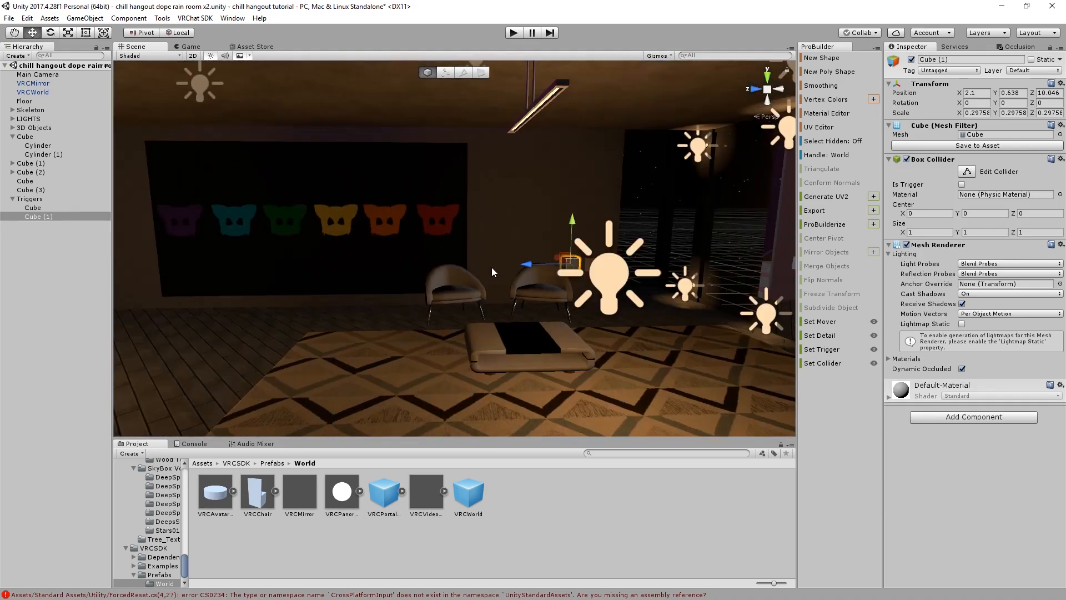
Duplicate the second trigger cube and move the copy along the wall to the far side of the black screen
key("ctrl+d")
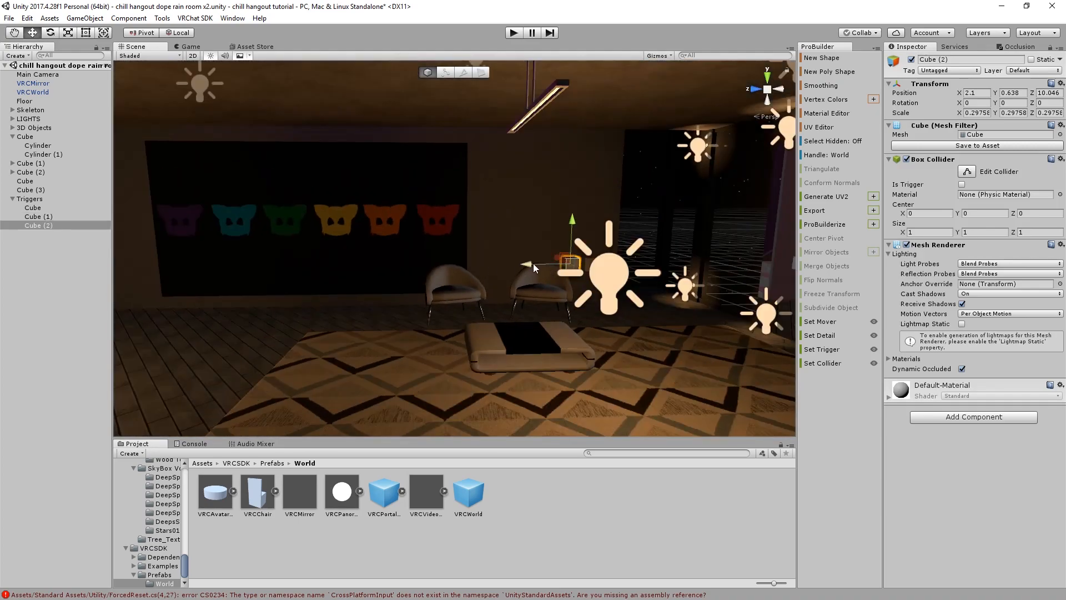
middle_click_drag(191, 287, 291, 292)
scroll(291, 292, "up", 3)
left_click(520, 469)
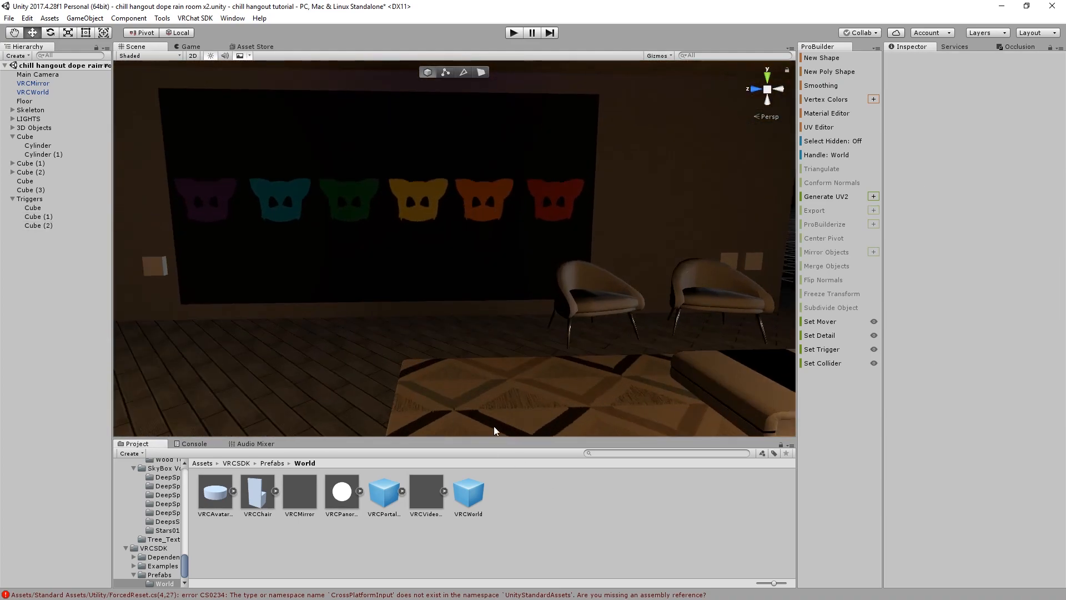
Examine how the trigger cubes sit on the wall beside the chairs and columns
middle_click_drag(558, 308, 308, 293)
scroll(308, 292, "up", 4)
right_click_drag(309, 293, 379, 256)
scroll(379, 256, "down", 2)
middle_click_drag(459, 304, 346, 297)
scroll(355, 296, "up", 3)
left_click(402, 286)
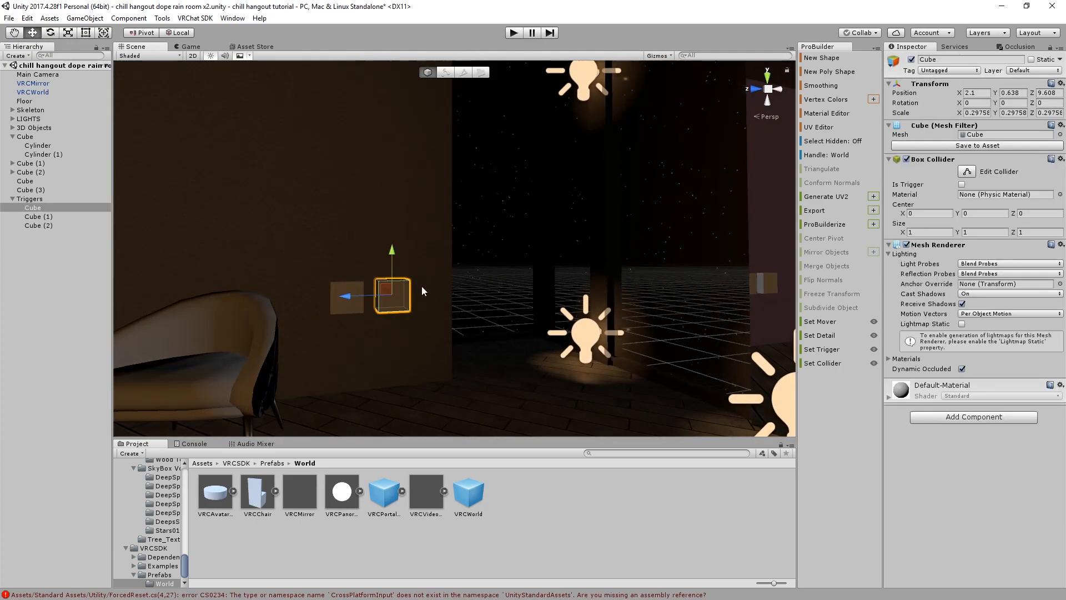
mouse_move(588, 311)
right_mouse_down()
mouse_move(722, 312)
mouse_move(570, 308)
right_mouse_up()
scroll(721, 312, "down", 2)
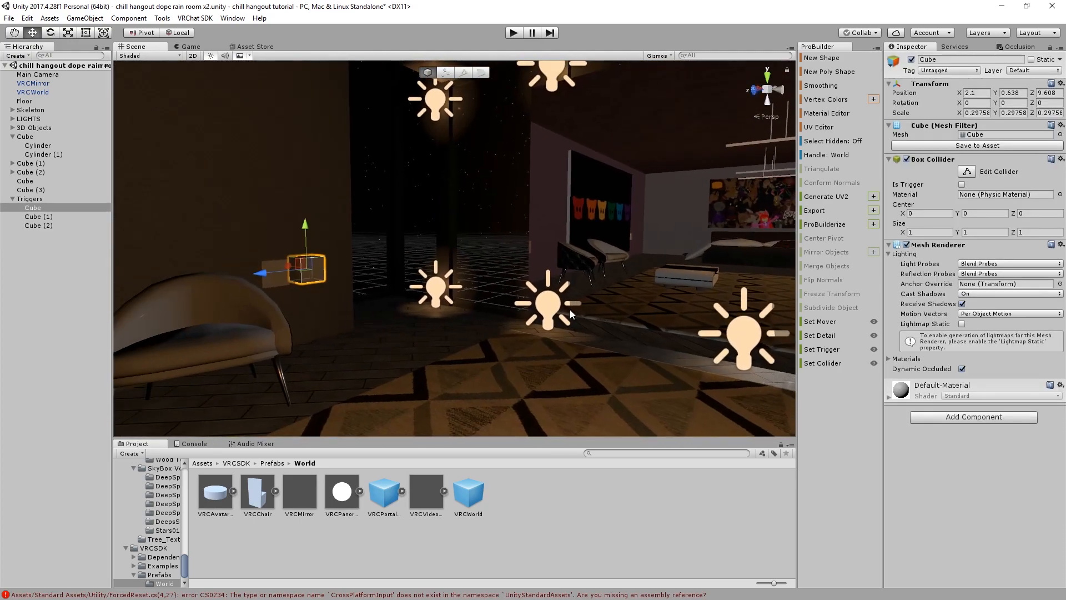
scroll(561, 288, "up", 2)
Select the large mirror between the columns and check its available Mirror Resolution options
left_click(555, 271)
right_click_drag(555, 271, 581, 284)
scroll(548, 205, "down", 3)
middle_click_drag(549, 204, 444, 257)
right_click_drag(444, 256, 547, 257)
scroll(572, 264, "up", 2)
scroll(576, 268, "up", 1)
middle_click_drag(575, 267, 631, 220)
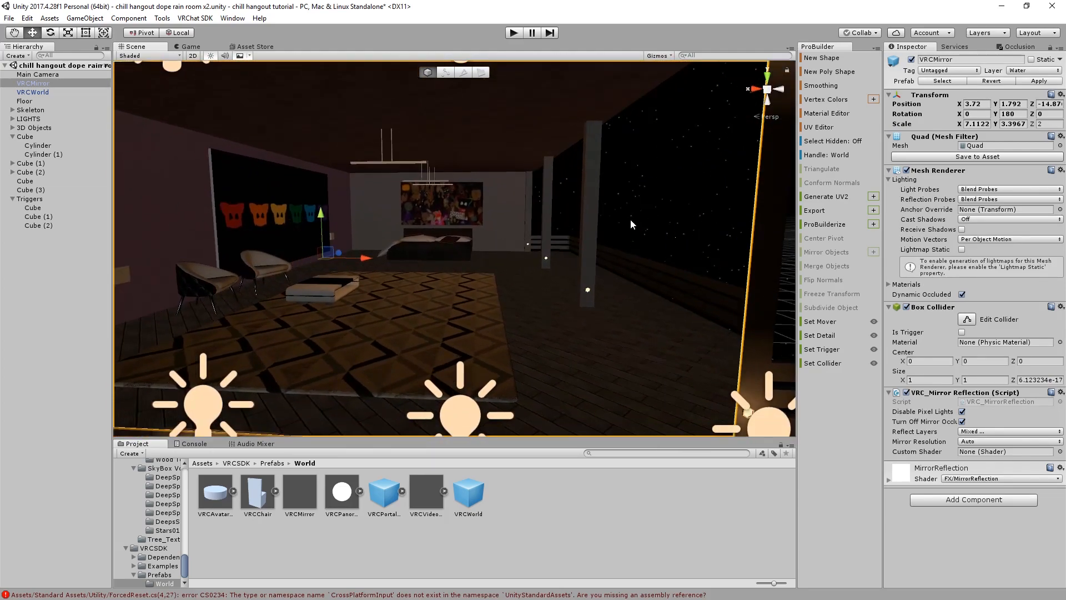
left_click(962, 444)
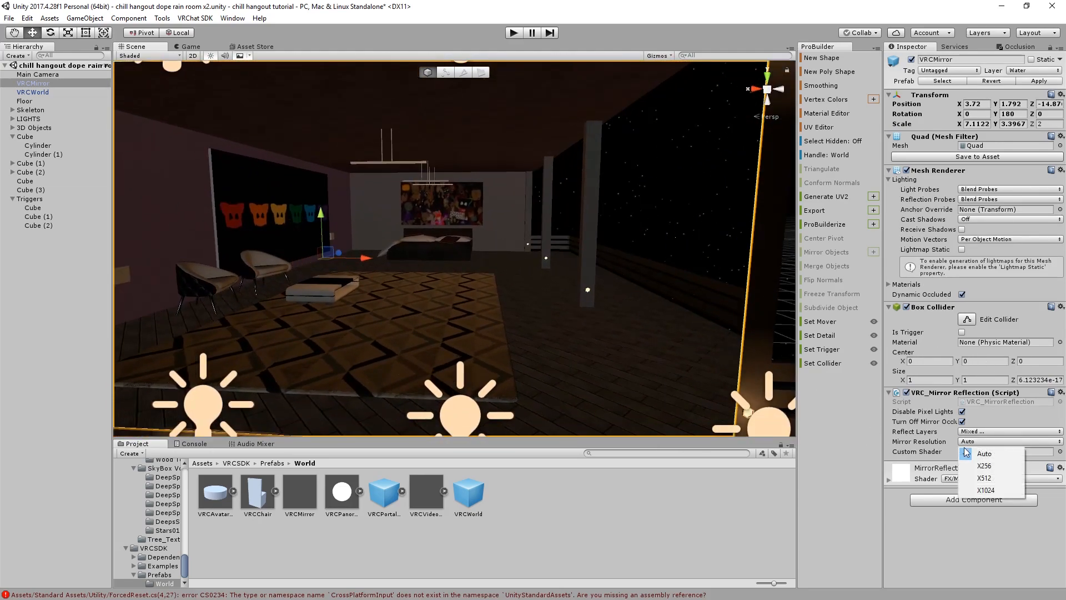
left_click(933, 512)
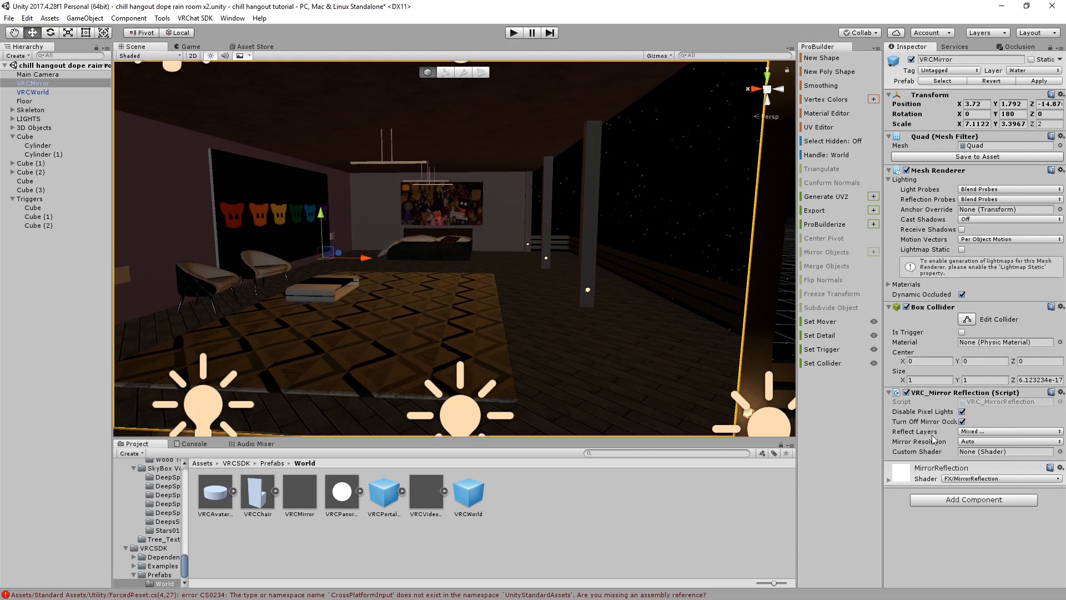
Clear the mirror's Reflect Layers to Nothing, then enable only the Default layer
left_click(982, 432)
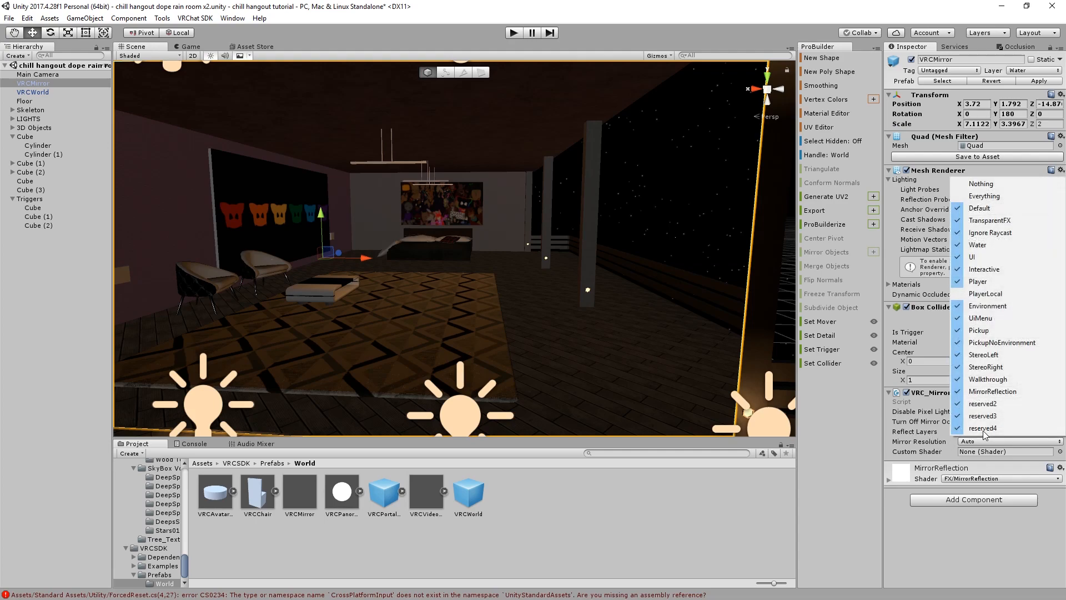
left_click(989, 184)
scroll(450, 312, "down", 5)
right_click_drag(583, 315, 500, 296)
key("w")
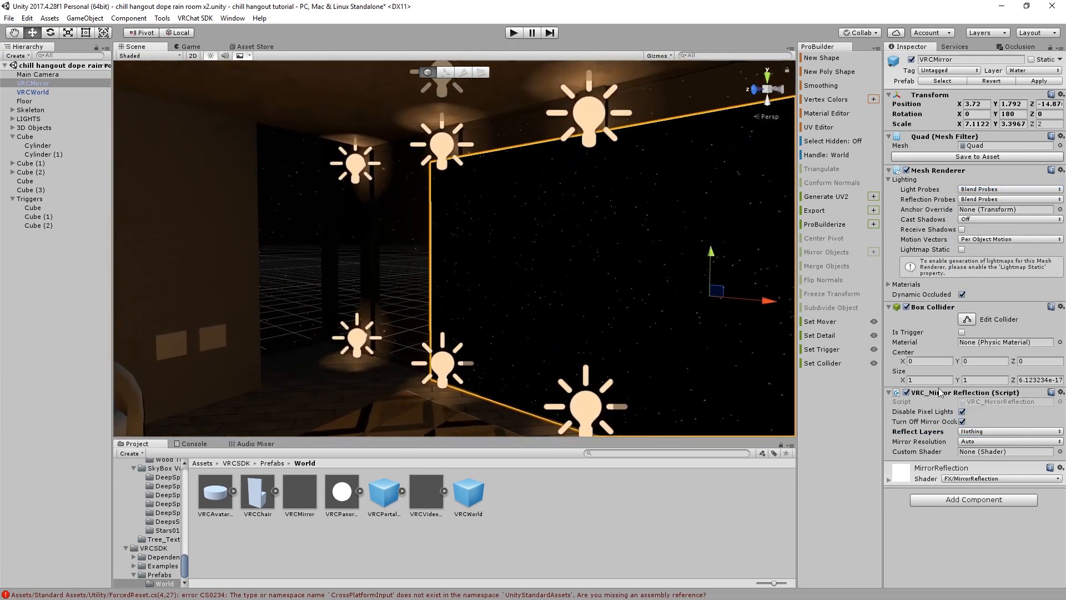
left_click(991, 432)
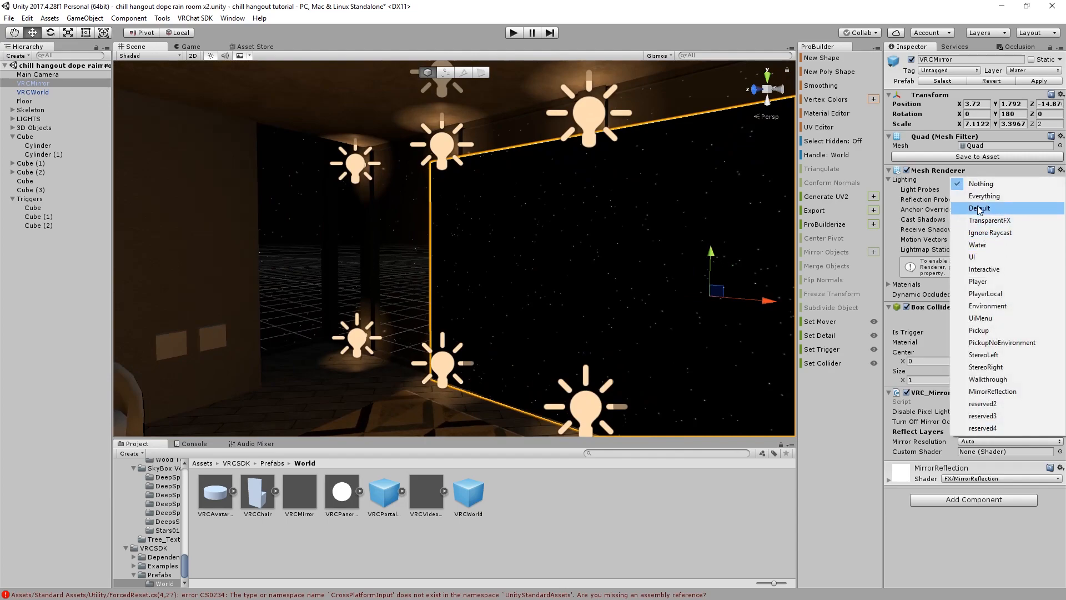
left_click(999, 208)
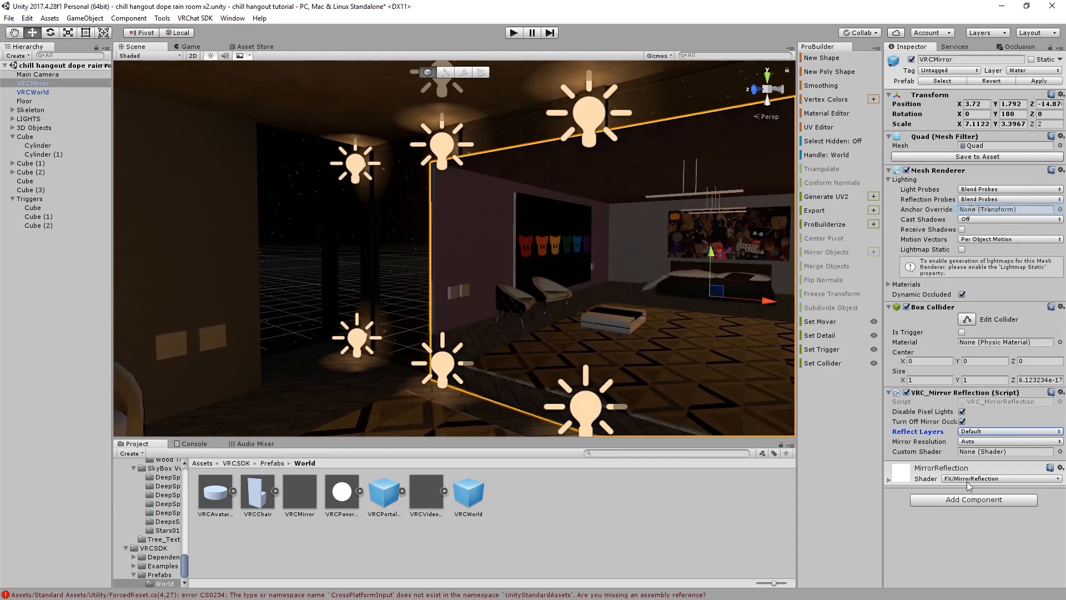
Add the Player and MirrorReflection layers to the mirror's Reflect Layers
left_click(983, 433)
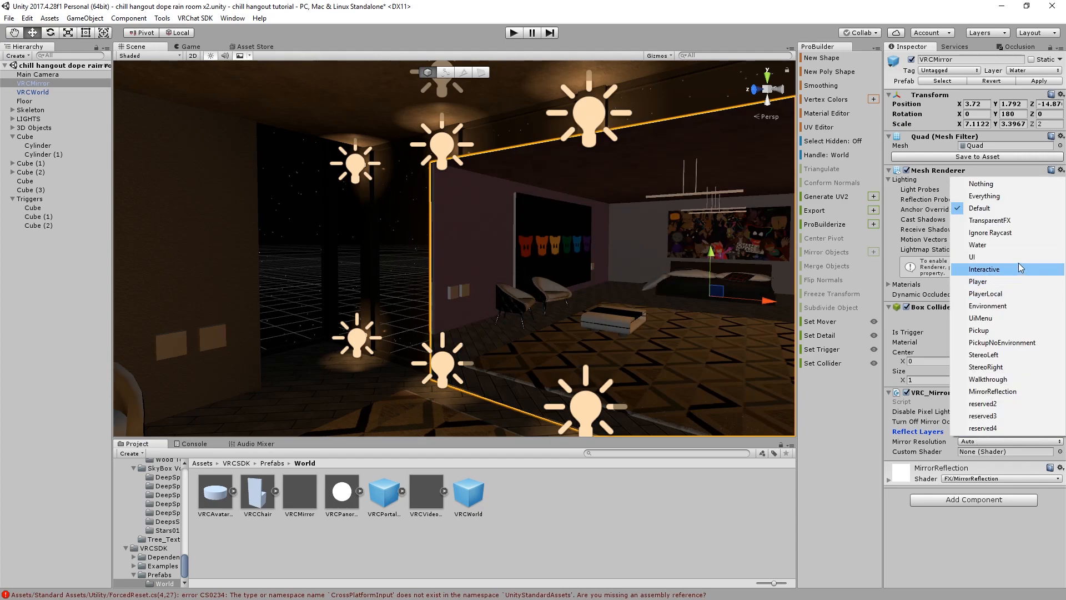
left_click(1015, 282)
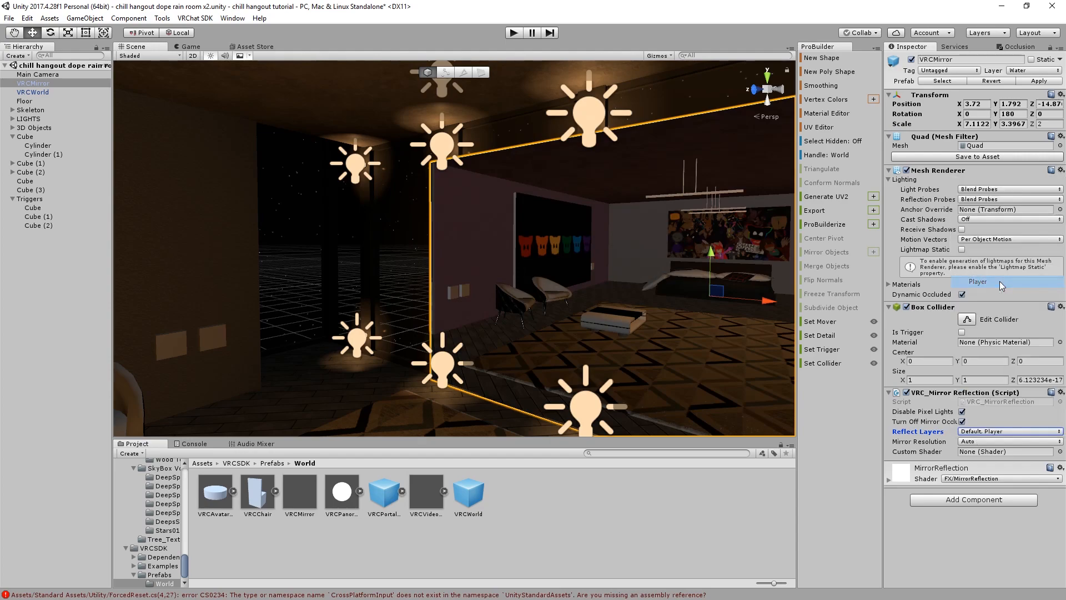
left_click(980, 429)
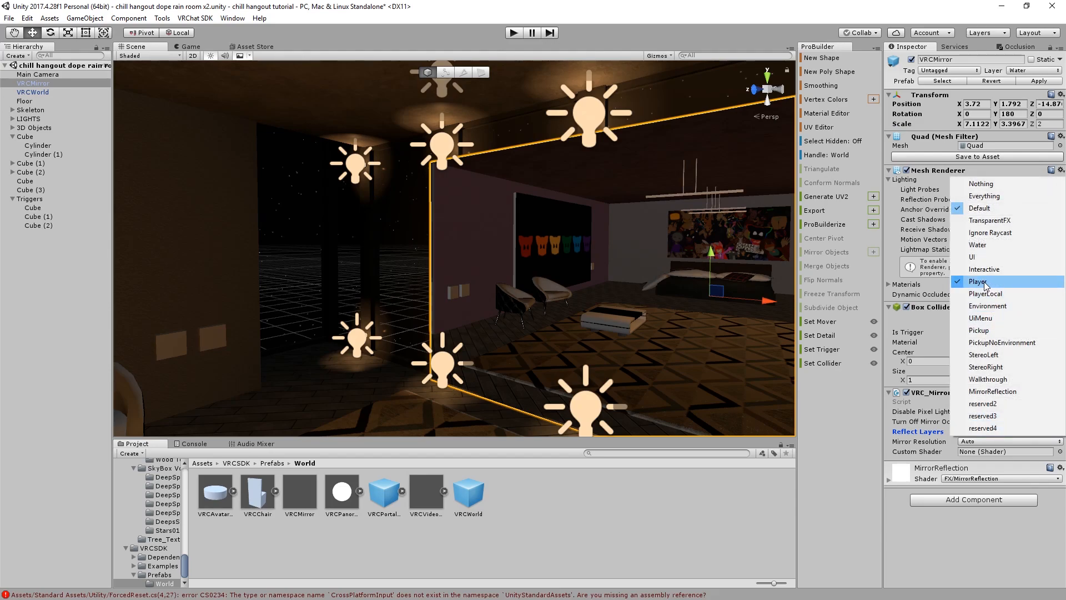
left_click(1020, 392)
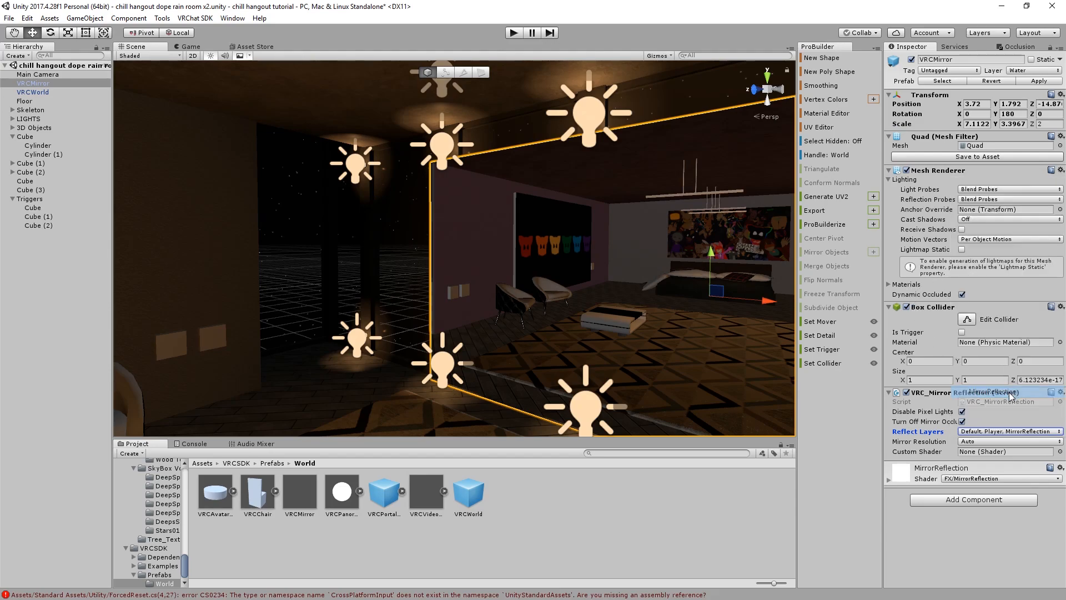
scroll(692, 376, "down", 3)
right_click_drag(626, 376, 667, 369)
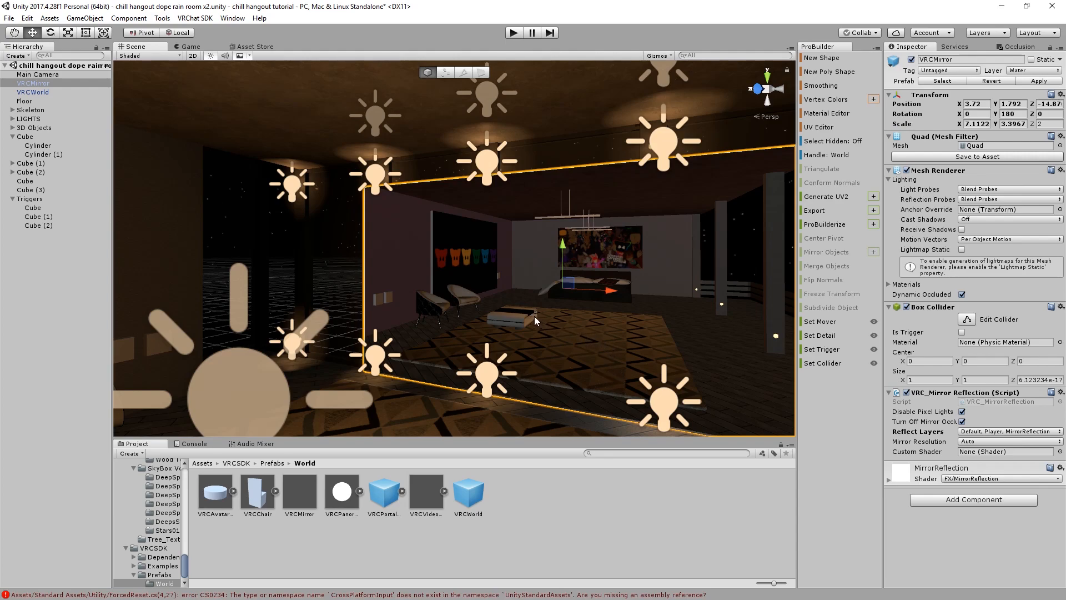
Duplicate the mirror and remove Default from the copy's Reflect Layers, leaving Player and MirrorReflection
key("ctrl+d")
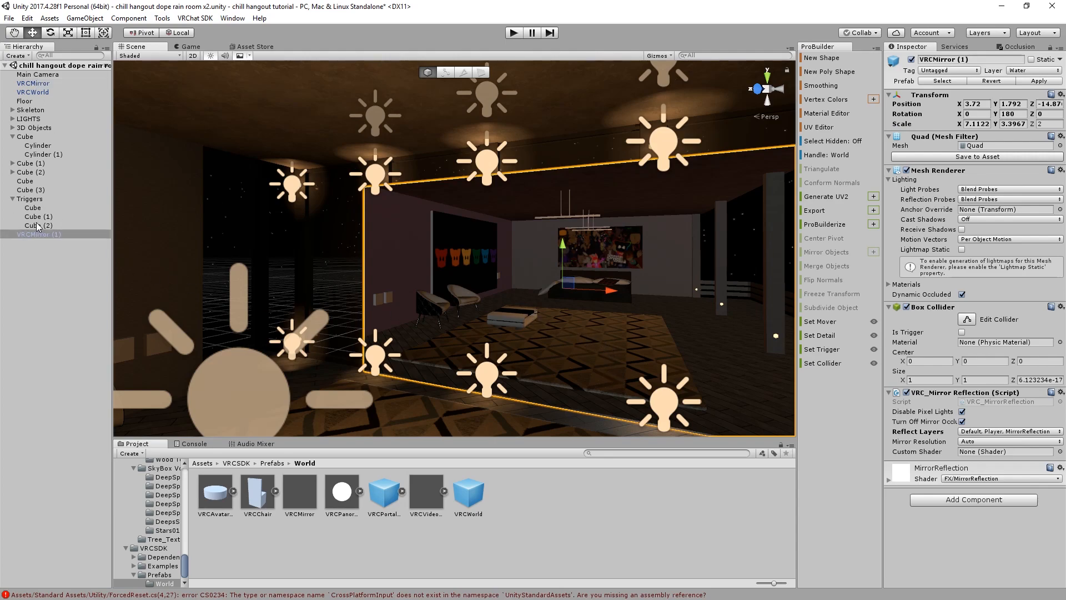
left_click(1017, 431)
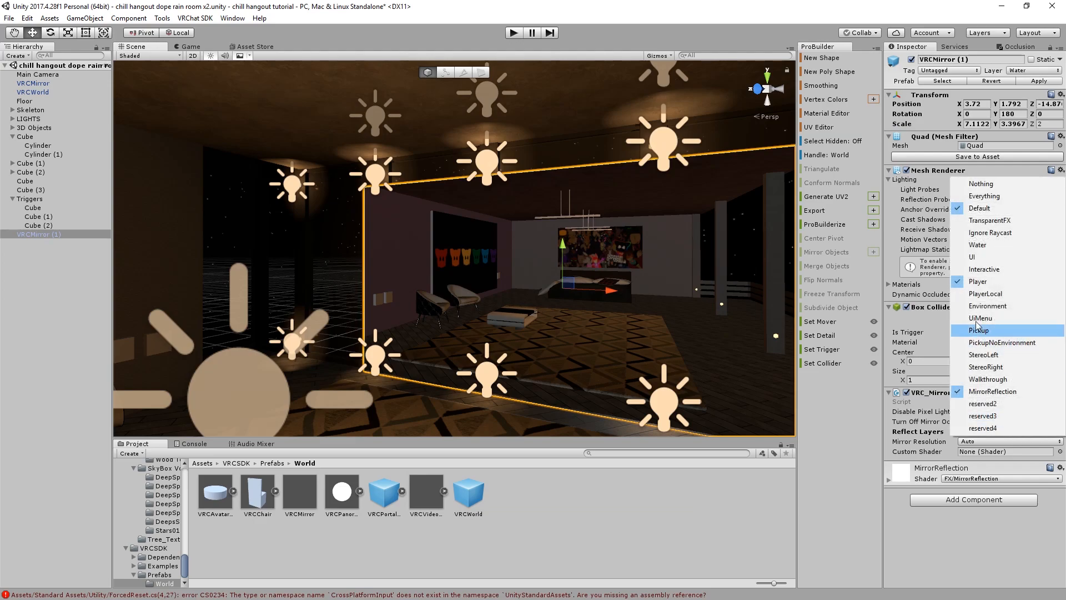
left_click(1025, 213)
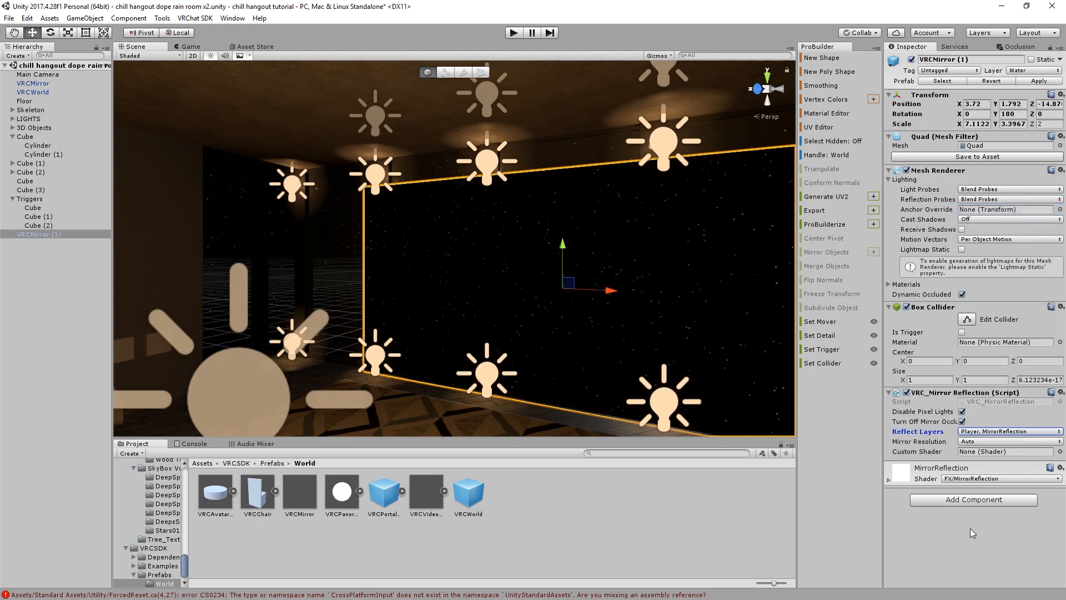
scroll(590, 355, "down", 3)
right_click_drag(586, 353, 472, 328)
middle_click_drag(472, 328, 402, 299)
scroll(401, 299, "up", 3)
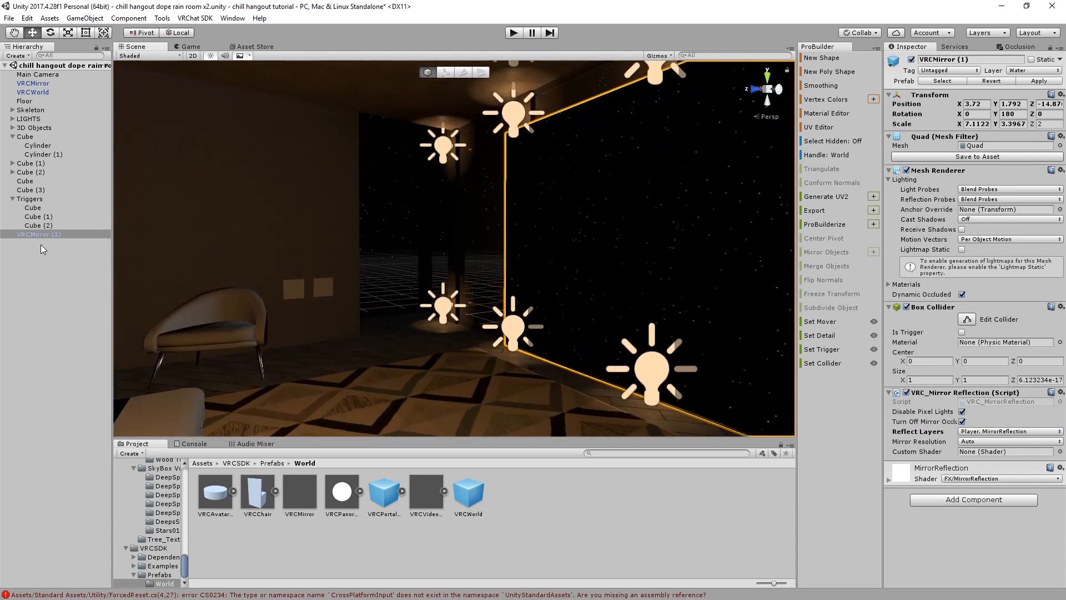
Reorder the duplicate mirror directly below VRCMirror in the Hierarchy and deactivate both mirrors
right_click_drag(272, 243, 398, 285)
left_click_drag(50, 236, 43, 88)
left_click(41, 86)
left_click(41, 92, "ctrl")
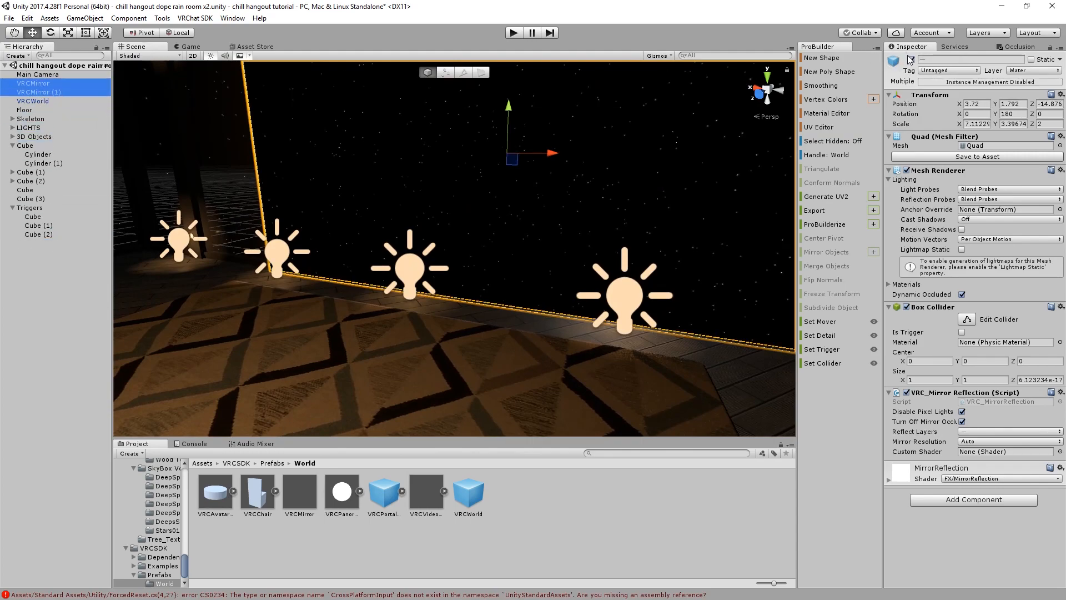
left_click(910, 59)
left_click(663, 480)
Add a VRC_Trigger component to the wall cube nearest the columns
right_click_drag(520, 381, 412, 358)
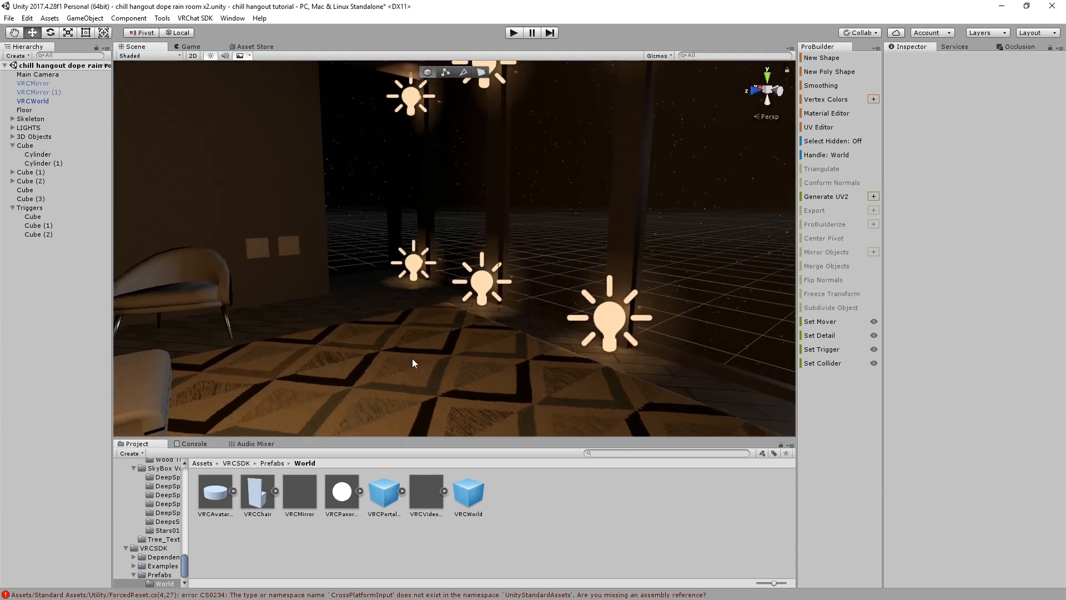
left_click(292, 248)
key("f")
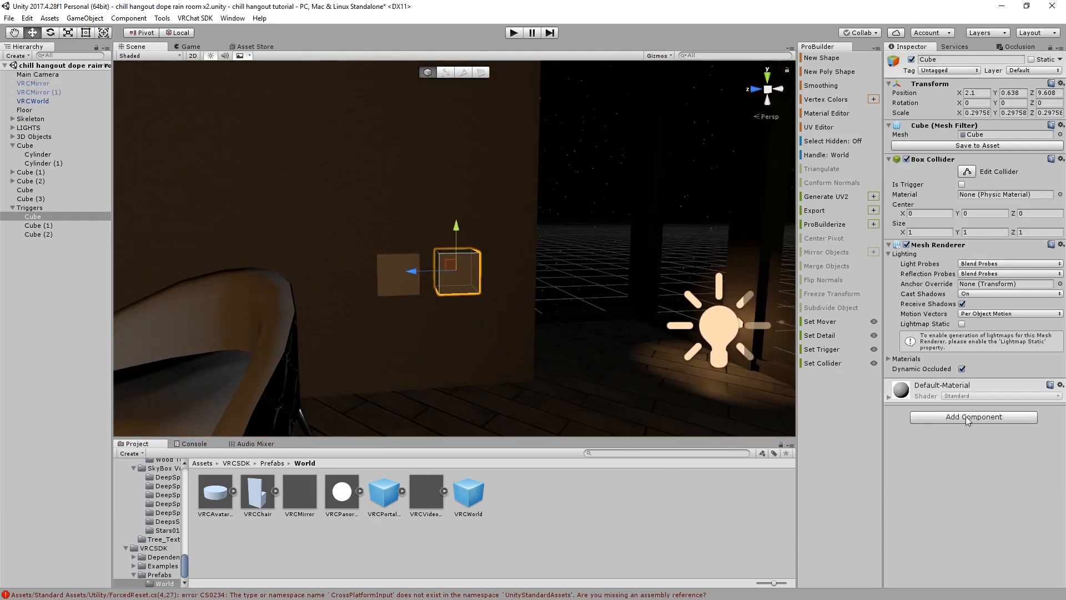
left_click(967, 417)
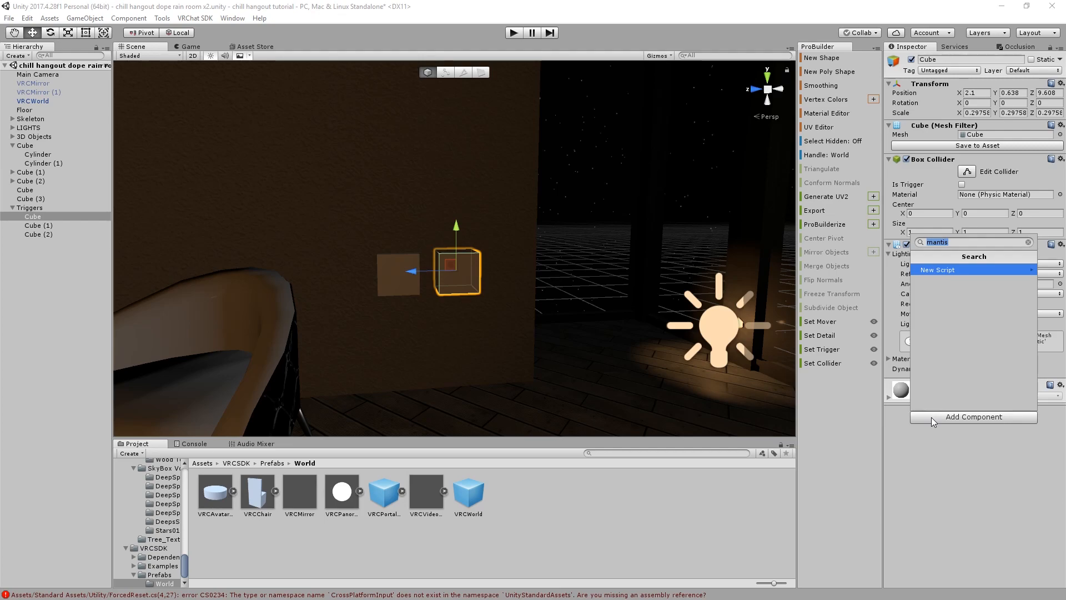
type("t")
key("BackSpace")
type("trigger")
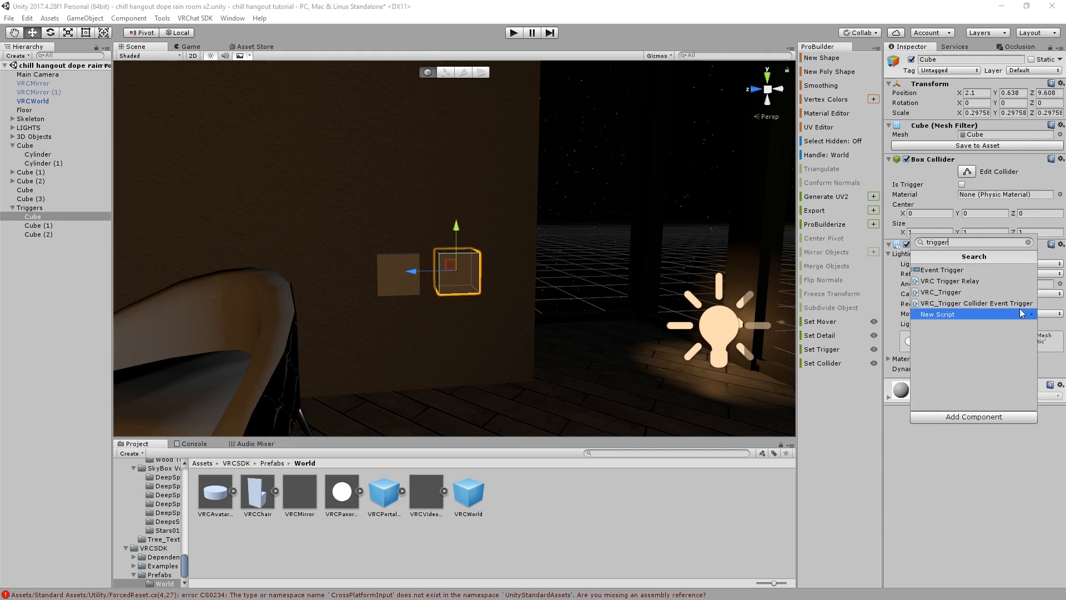
left_click(969, 292)
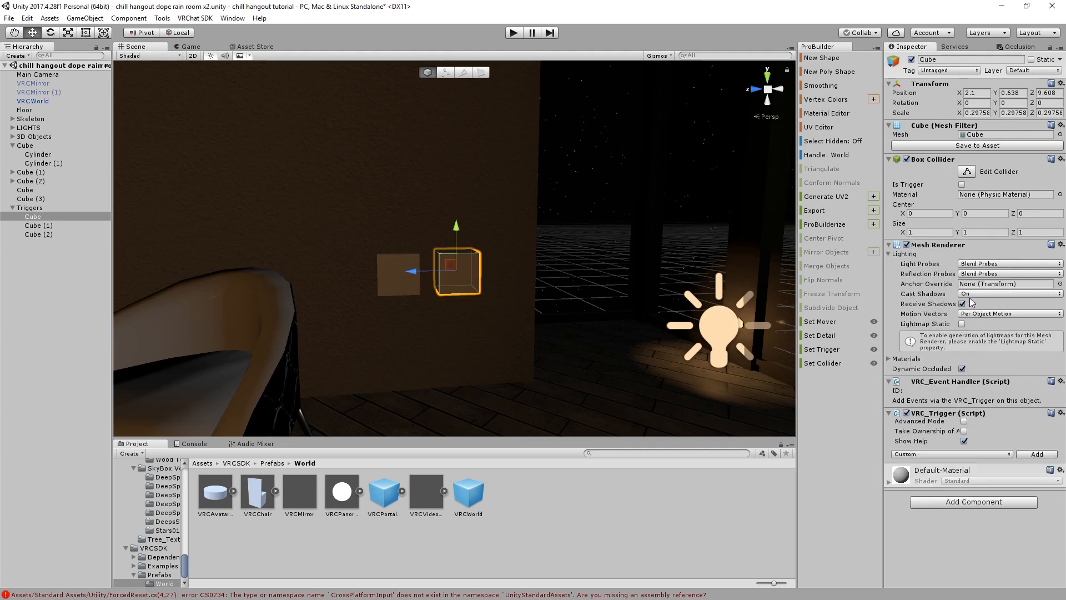
Enable Advanced Mode on the cube's VRC_Trigger and add an OnInteract trigger with Local broadcast
left_click(963, 420)
left_click(973, 453)
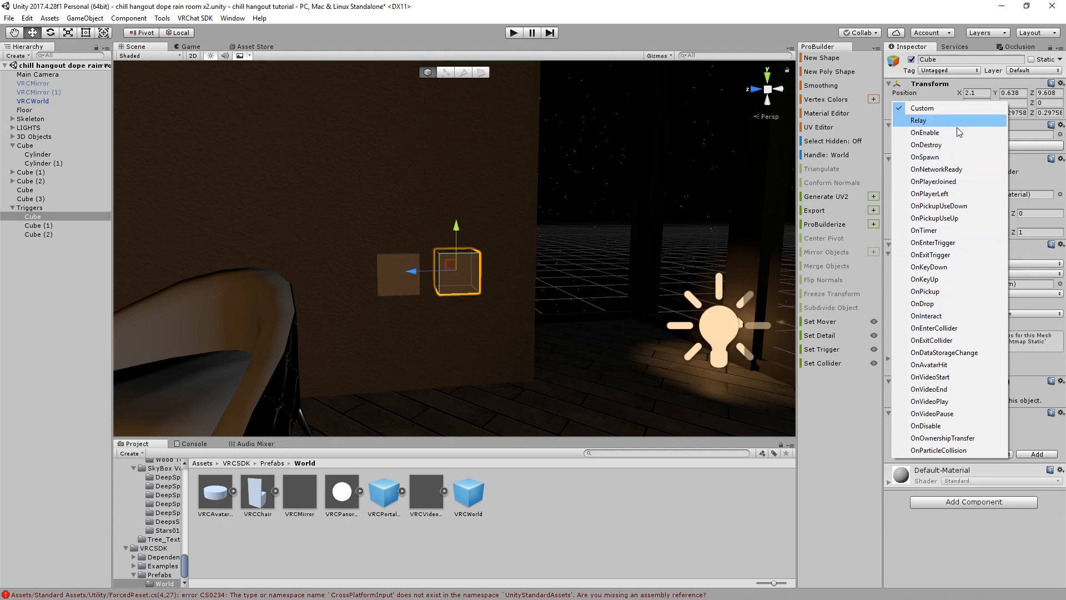
left_click(939, 315)
left_click(1037, 454)
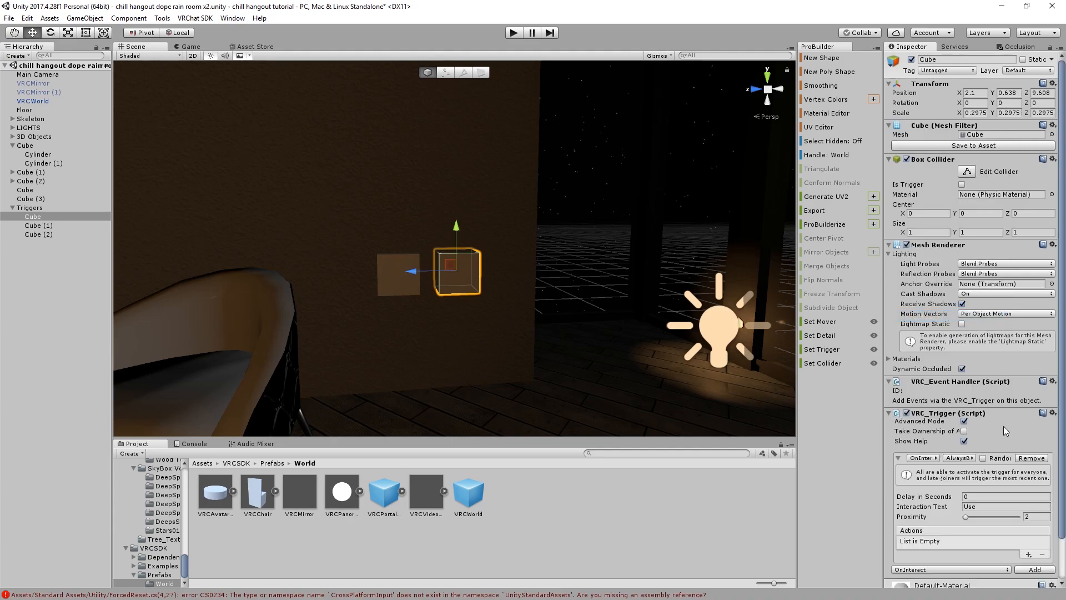
left_click(959, 458)
left_click(933, 488)
Set the OnInteract trigger's interaction text to "HQ Mirror"
scroll(924, 500, "down", 2)
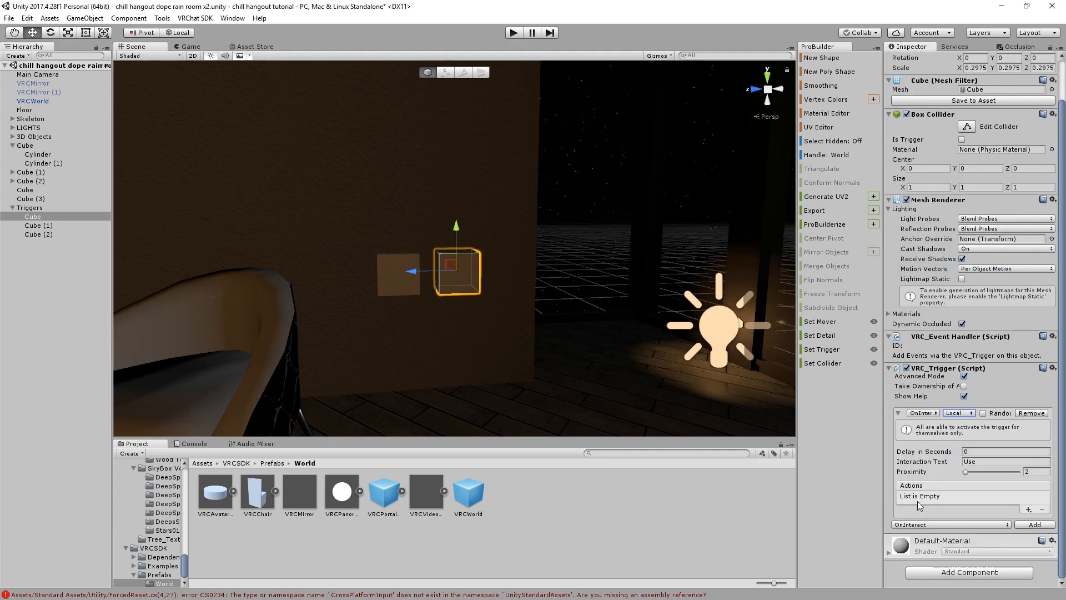
left_click(979, 461)
type("H")
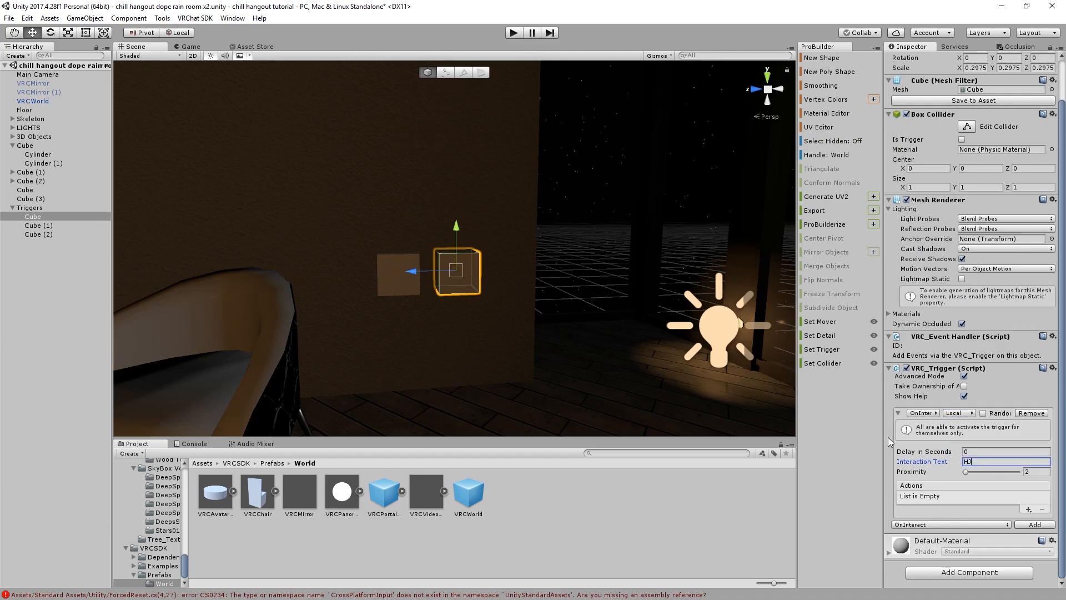
type("Q Mirror")
Add a SetGameObjectActive action to the HQ Mirror trigger with VRCMirror as its receiver
left_click(1028, 508)
mouse_move(1010, 511)
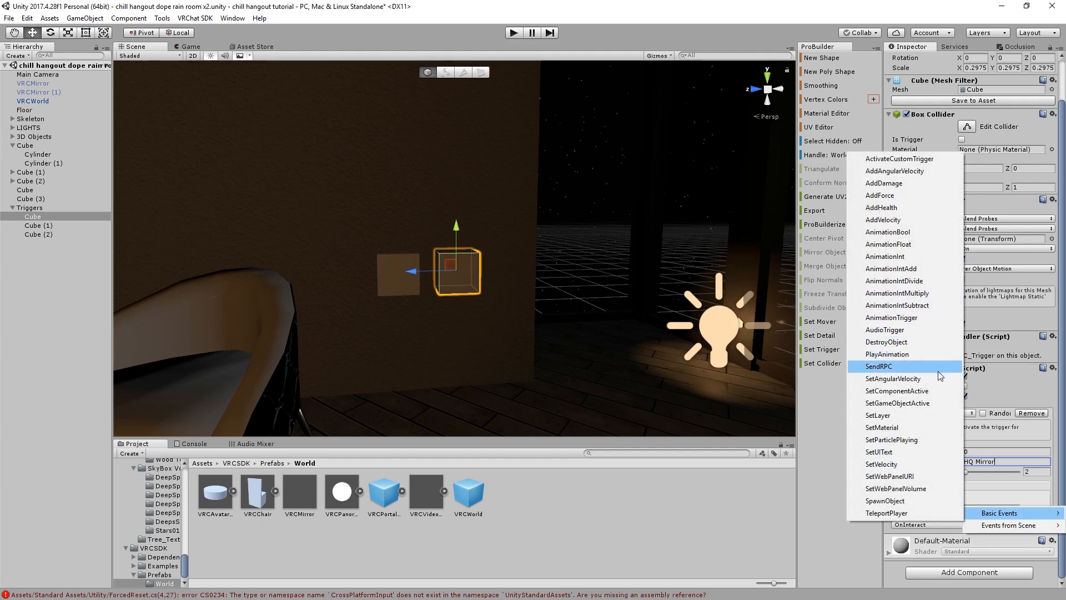
left_click(921, 404)
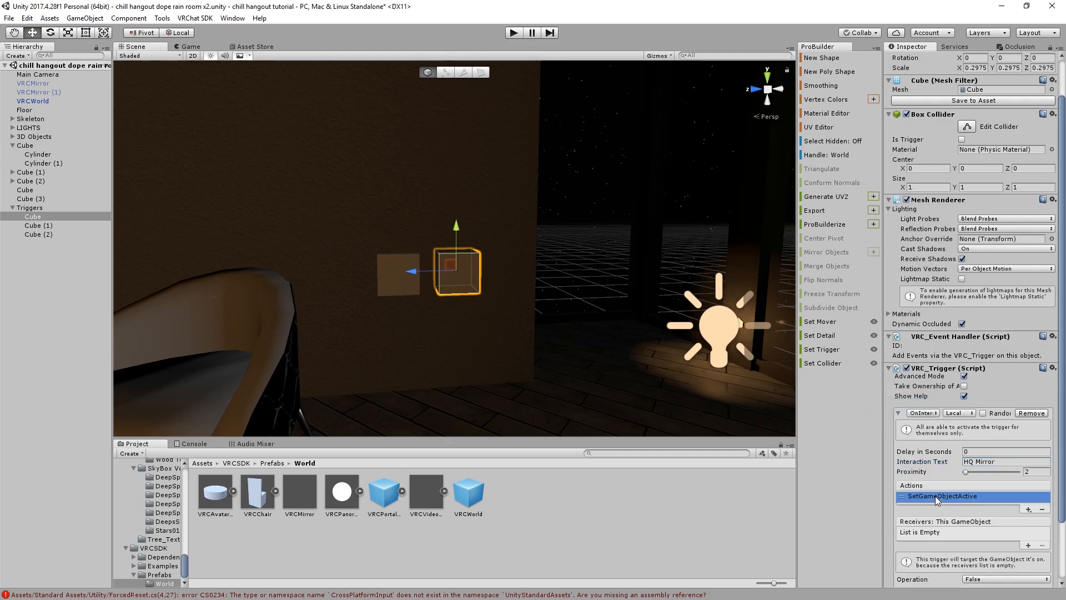
scroll(971, 444, "down", 3)
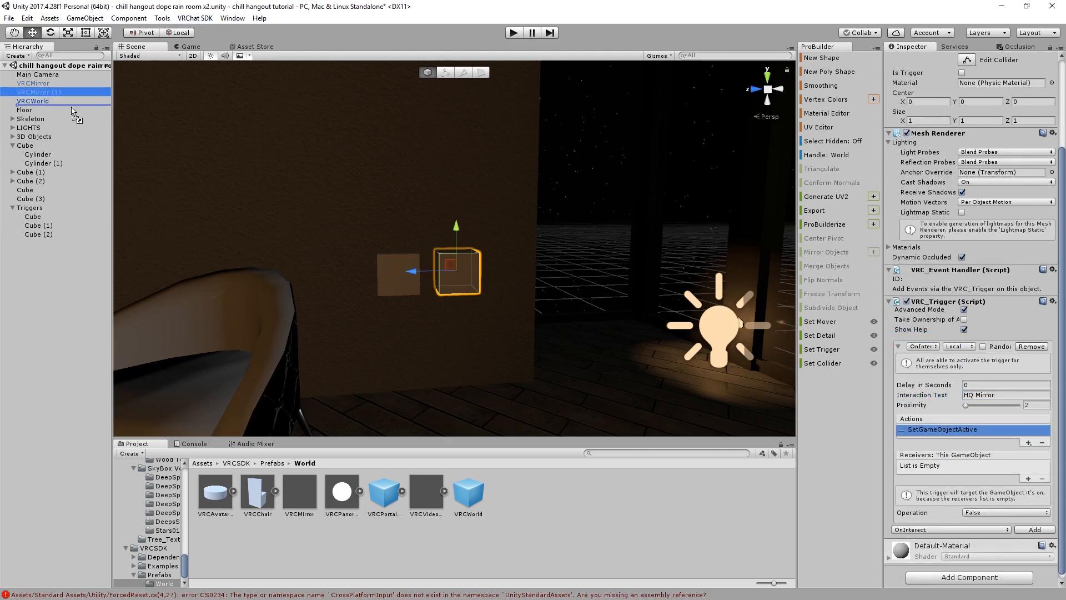
left_click(53, 83)
left_click(459, 270)
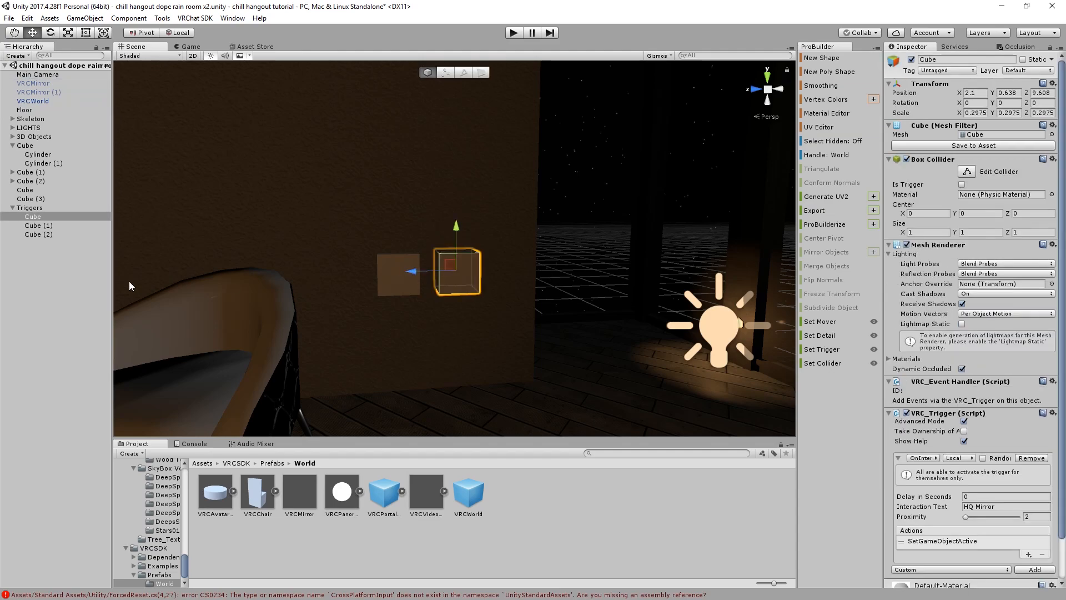
scroll(923, 486, "down", 1)
left_click(947, 496)
scroll(938, 481, "down", 3)
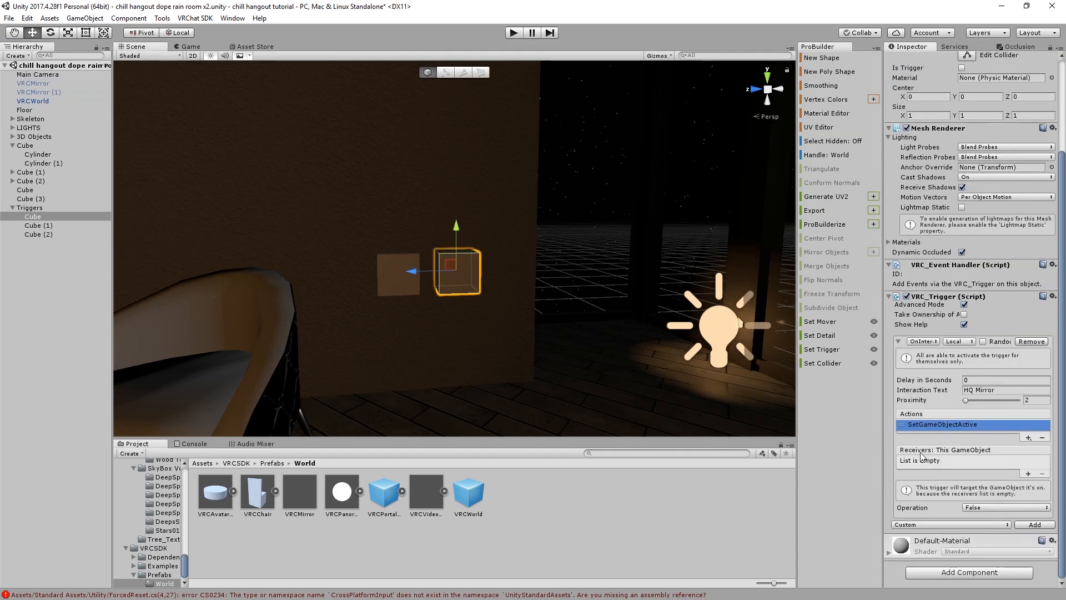
left_click_drag(50, 82, 938, 461)
Set the operation of the VRCMirror action to Toggle
left_click(991, 507)
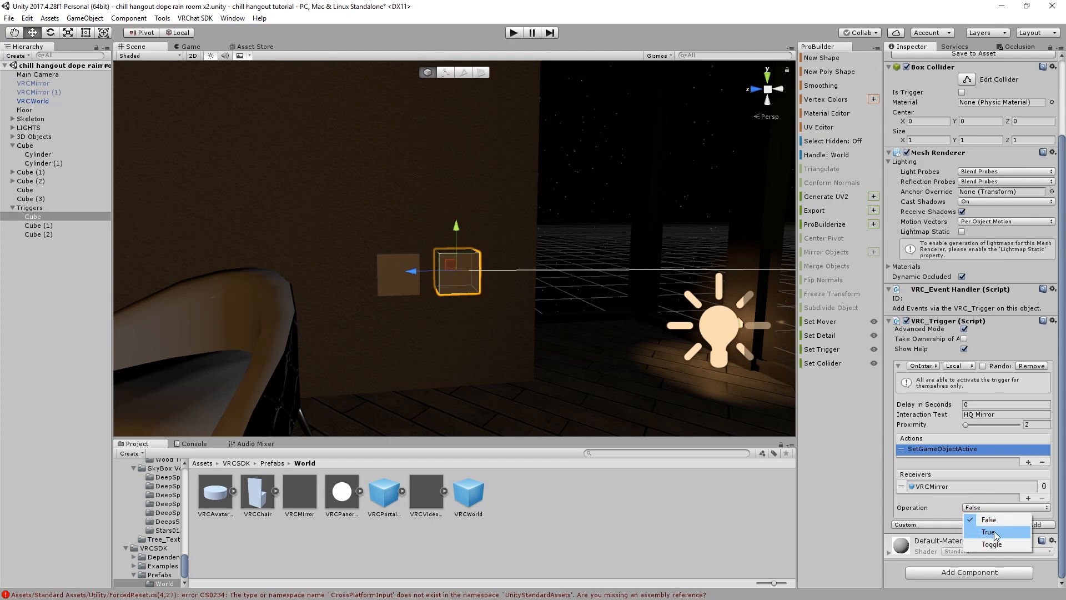
left_click(994, 532)
left_click(991, 507)
left_click(994, 542)
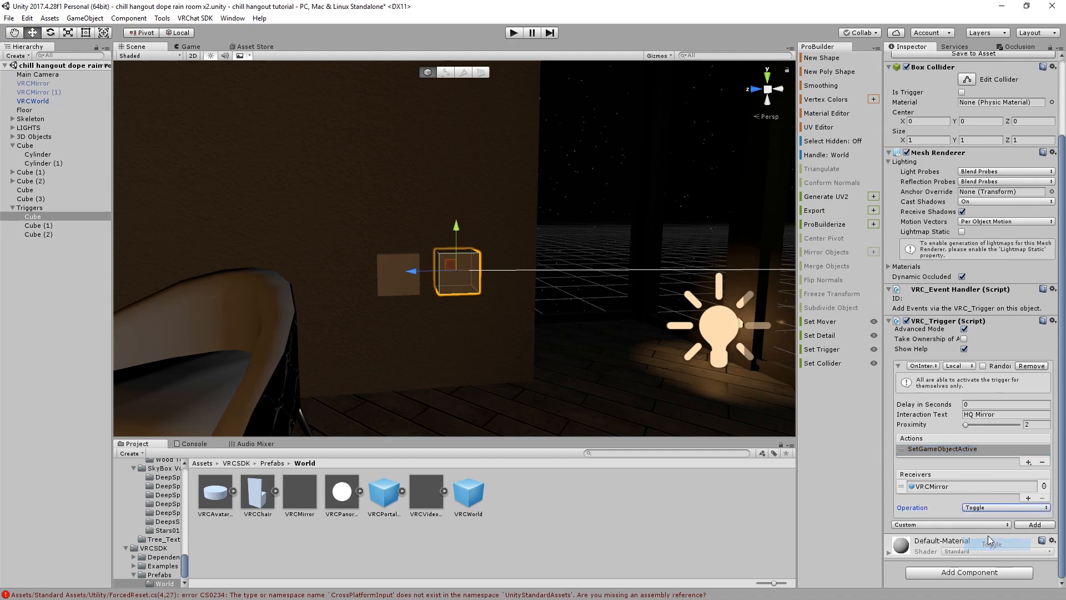
Add a second SetGameObjectActive action to the HQ Mirror trigger, with receiver VRCMirror (1) and operation False
left_click(1028, 462)
mouse_move(1010, 472)
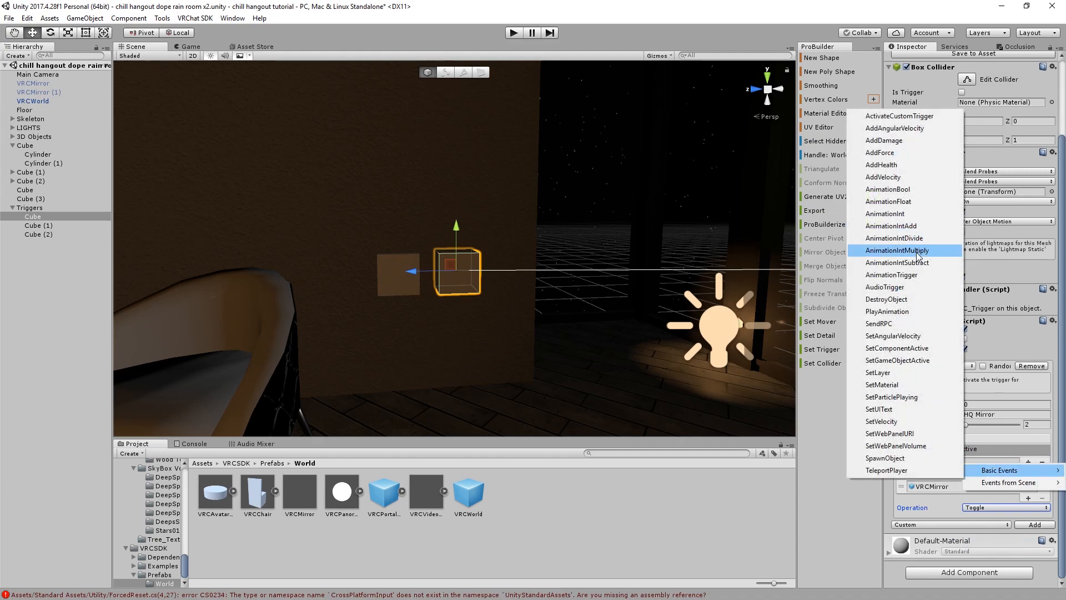
left_click(897, 360)
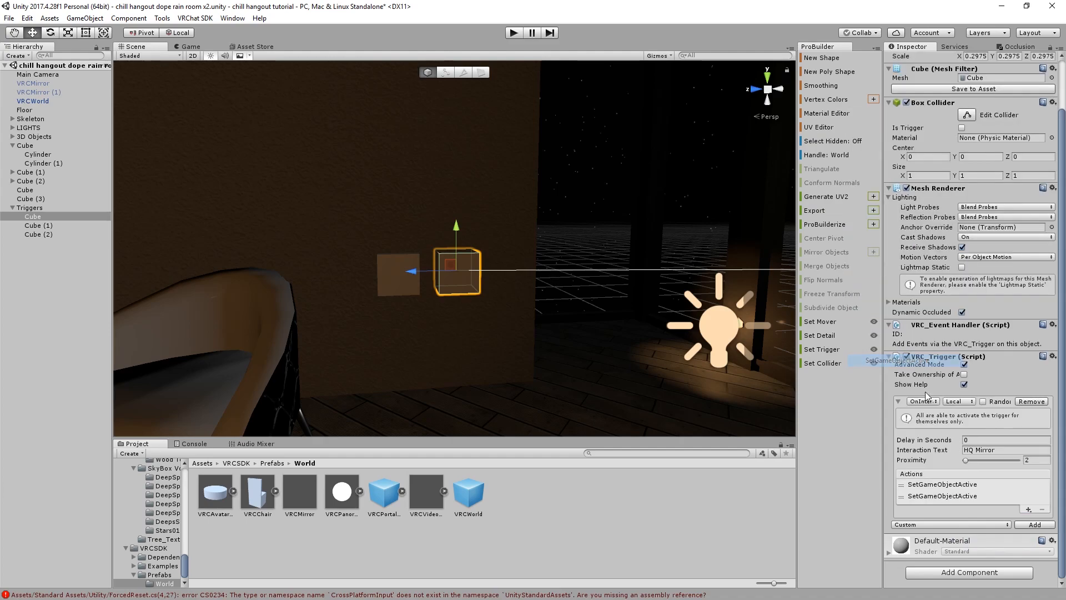
left_click(978, 497)
scroll(975, 491, "down", 3)
left_click_drag(55, 98, 949, 466)
left_click(999, 507)
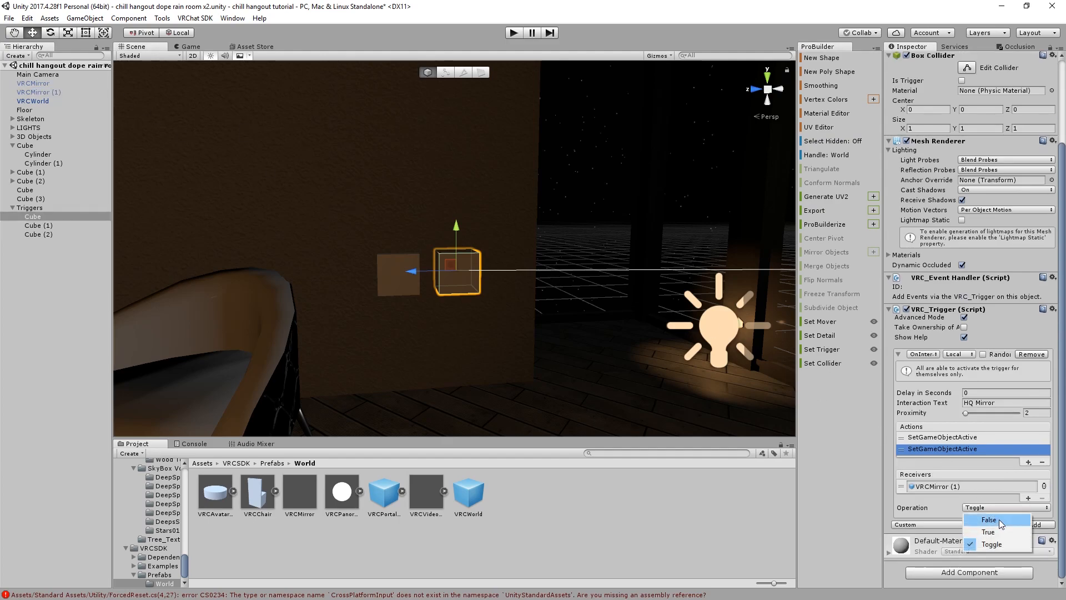
left_click(998, 520)
Select and frame the neighbouring wall cube, Cube (1), for the low-quality mirror
right_click_drag(540, 322, 578, 322)
key("s")
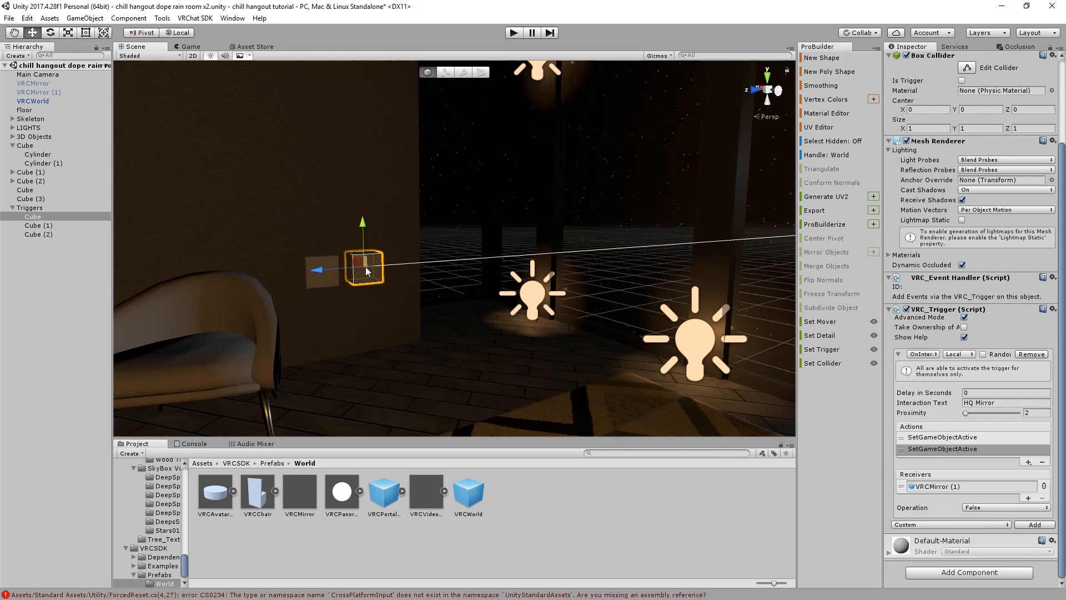
right_click_drag(368, 268, 448, 292)
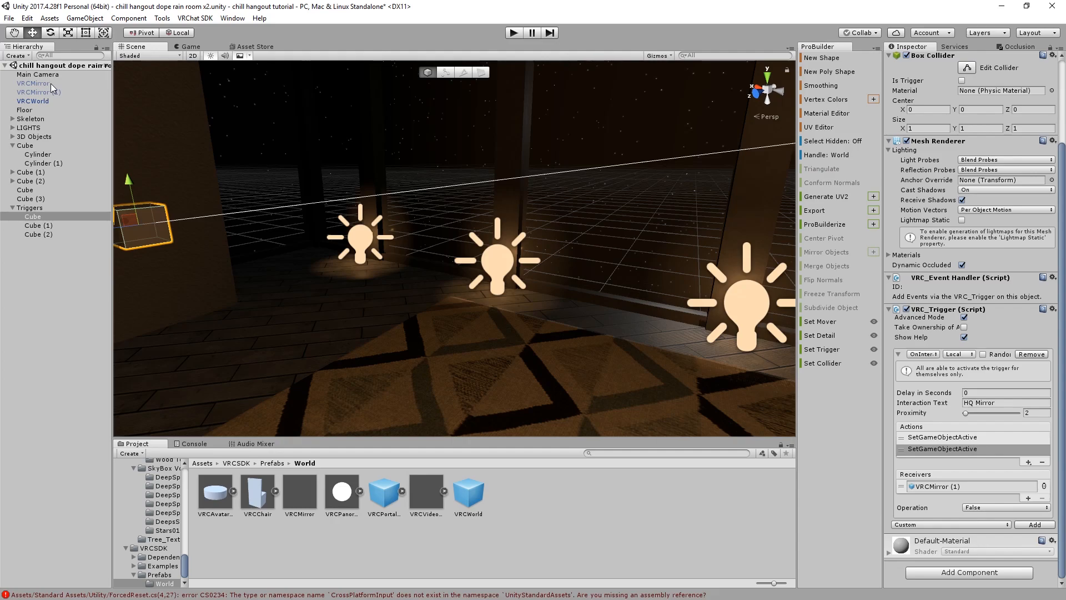
right_click_drag(411, 181, 334, 194)
left_click(333, 192)
key("f")
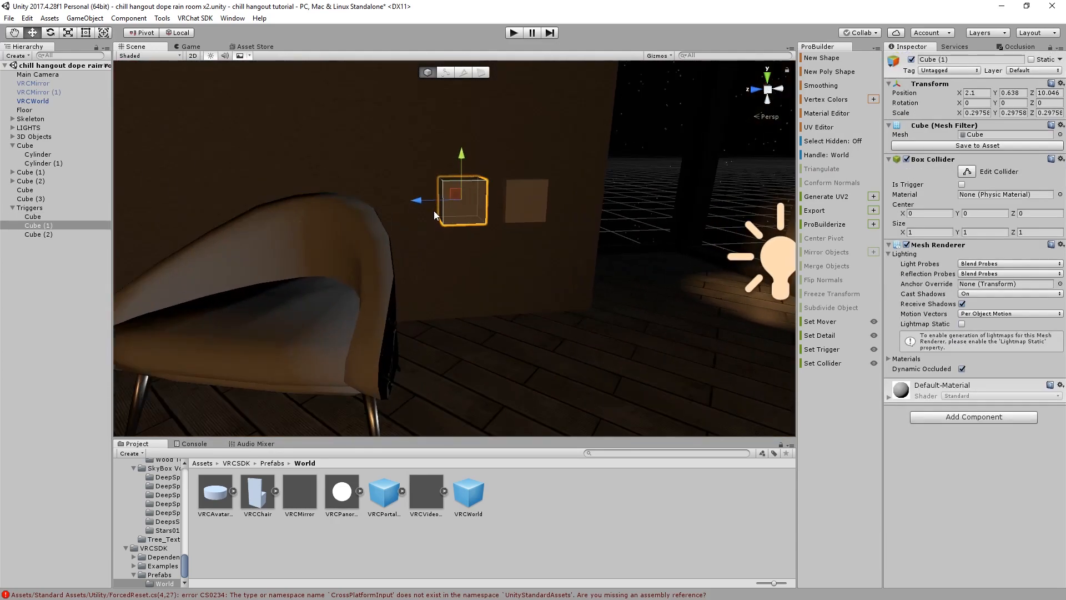
left_click(984, 421)
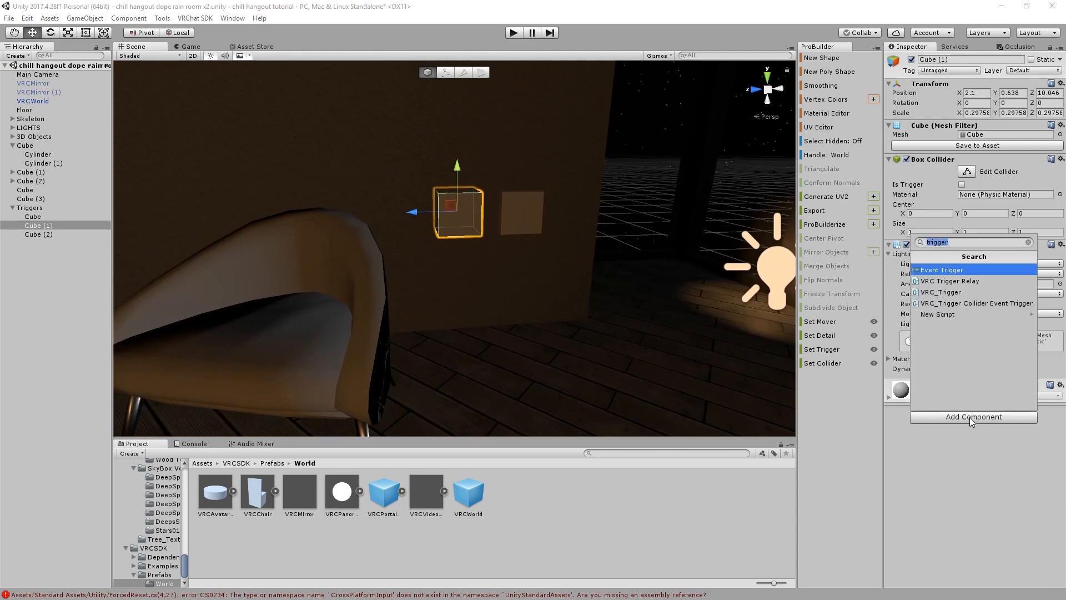
type("j")
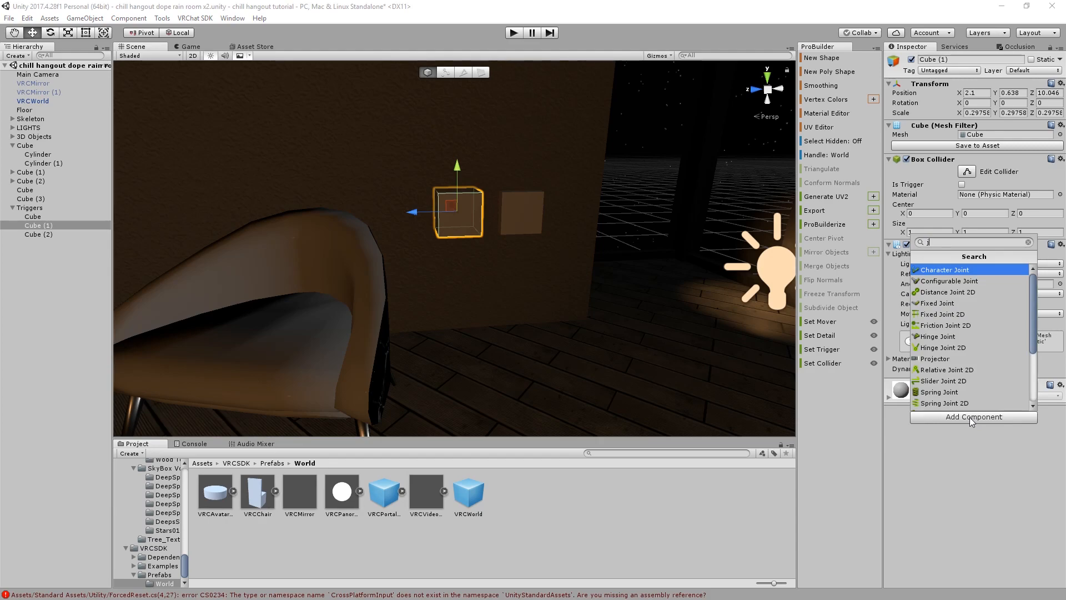
type("trigger")
key("Return")
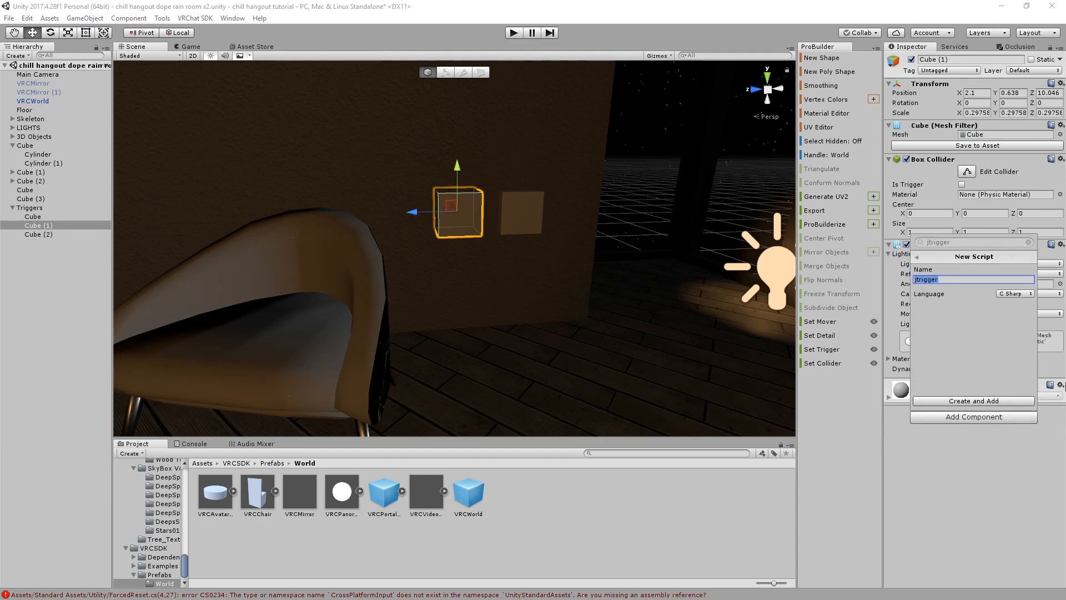
left_click(945, 232)
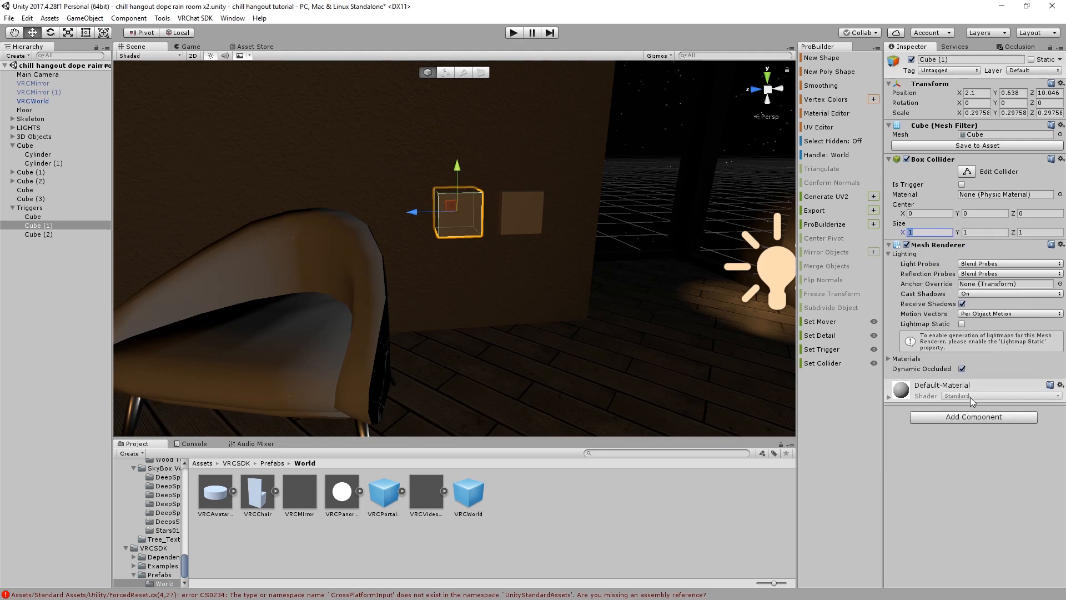
Add a VRC_Trigger component to Cube (1)
left_click(984, 418)
type("trigger")
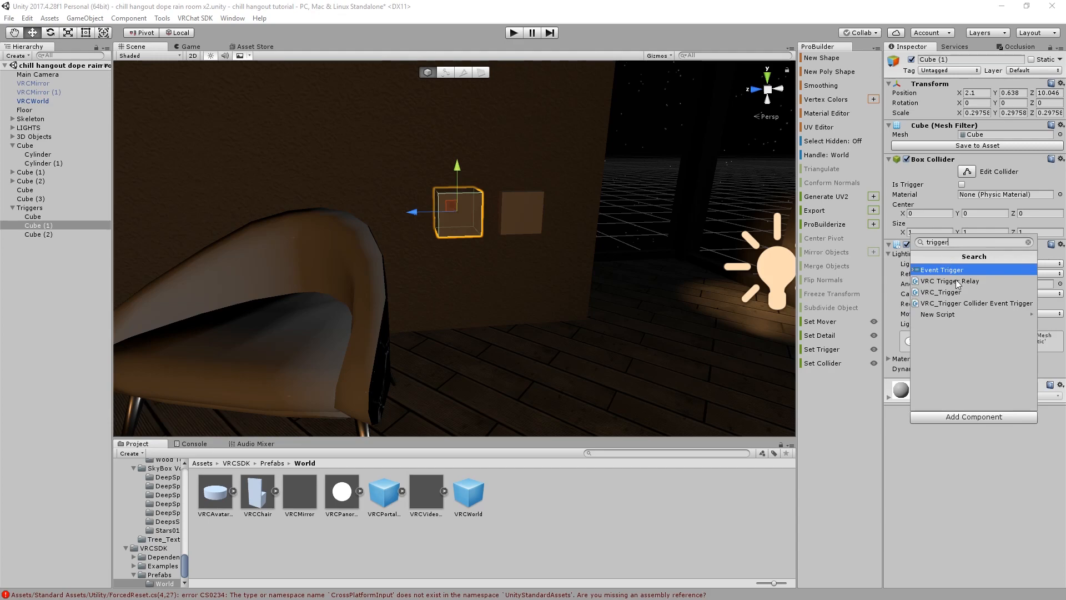
left_click(955, 292)
Enable Advanced Mode on Cube (1)'s VRC_Trigger and add an OnInteract trigger with Local broadcast
left_click(964, 421)
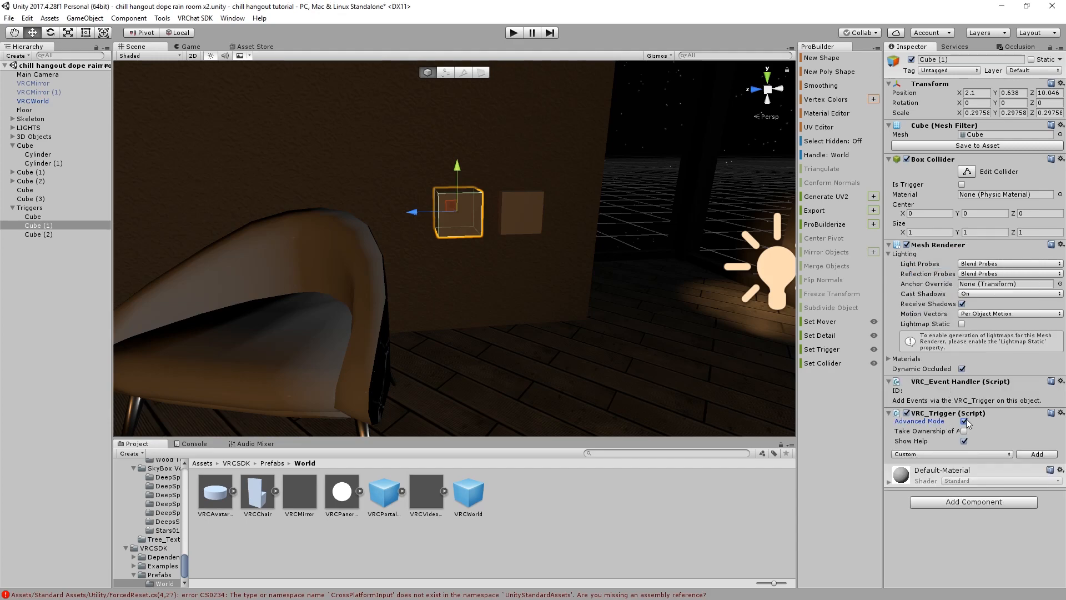
left_click(1007, 455)
left_click(952, 317)
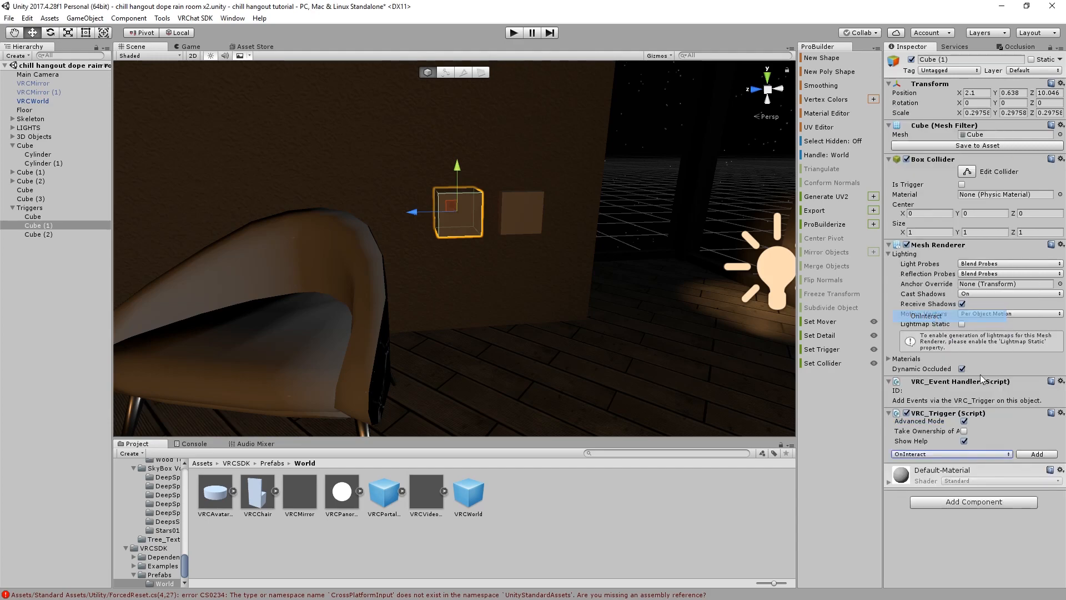
left_click(1040, 455)
left_click(976, 458)
left_click(982, 493)
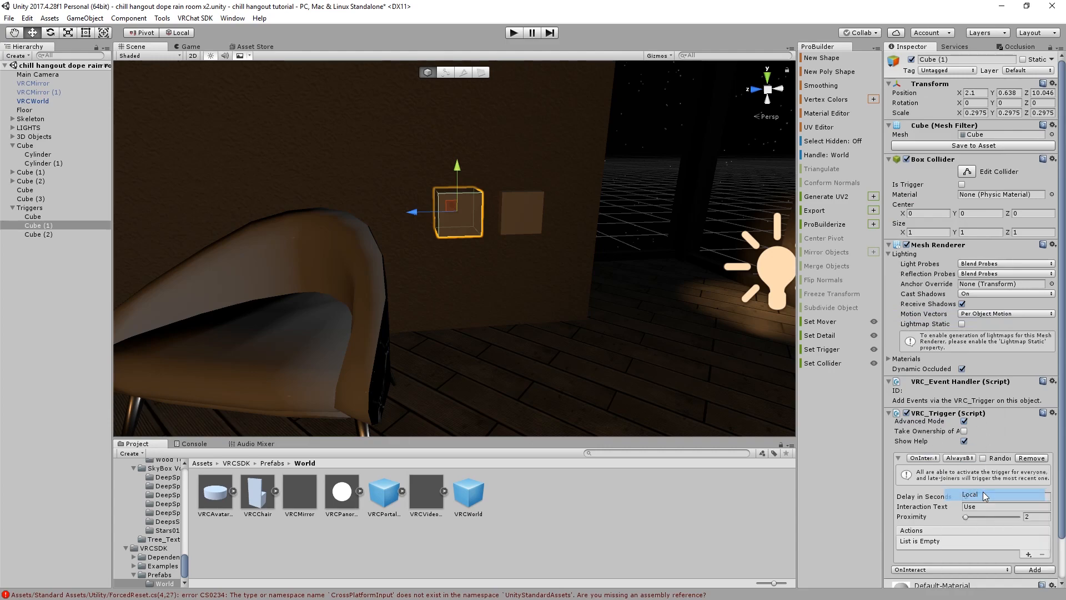
Set the interaction text of Cube (1)'s trigger to "LQ Mirror"
scroll(963, 481, "down", 3)
left_click_drag(984, 463, 897, 445)
type("LQ Mirror")
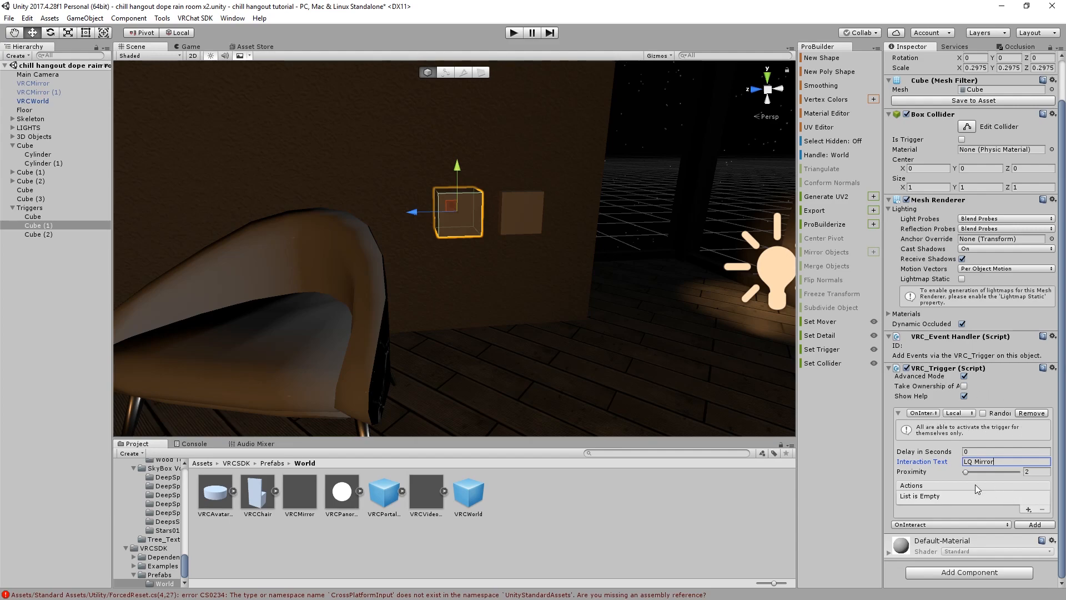
Add a SetGameObjectActive action to the LQ Mirror trigger, with receiver VRCMirror (1) and operation Toggle
left_click(1028, 508)
mouse_move(1017, 511)
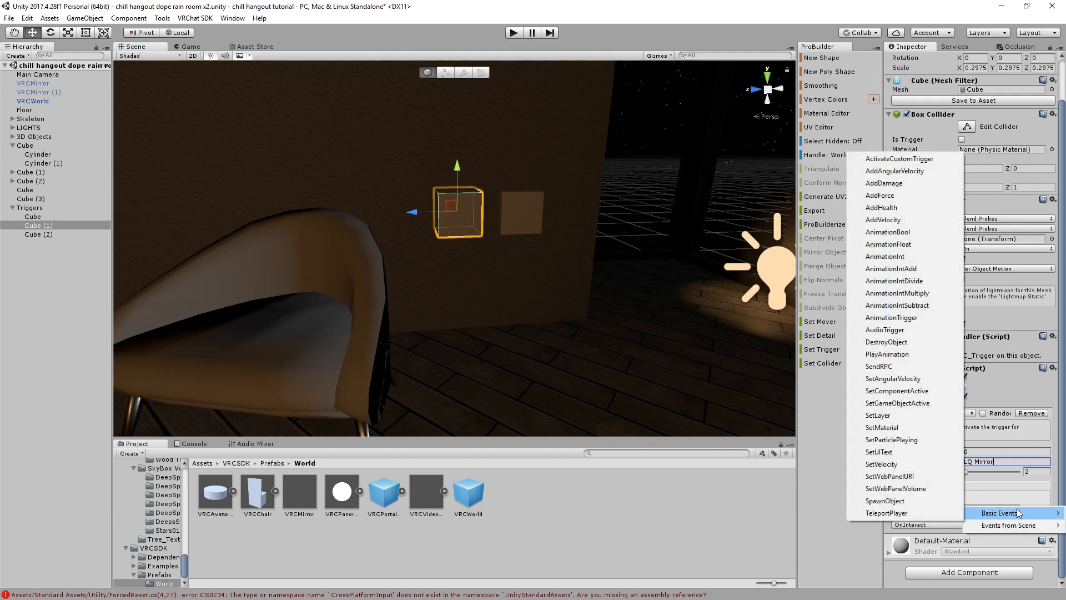
left_click(915, 406)
left_click_drag(63, 92, 937, 530)
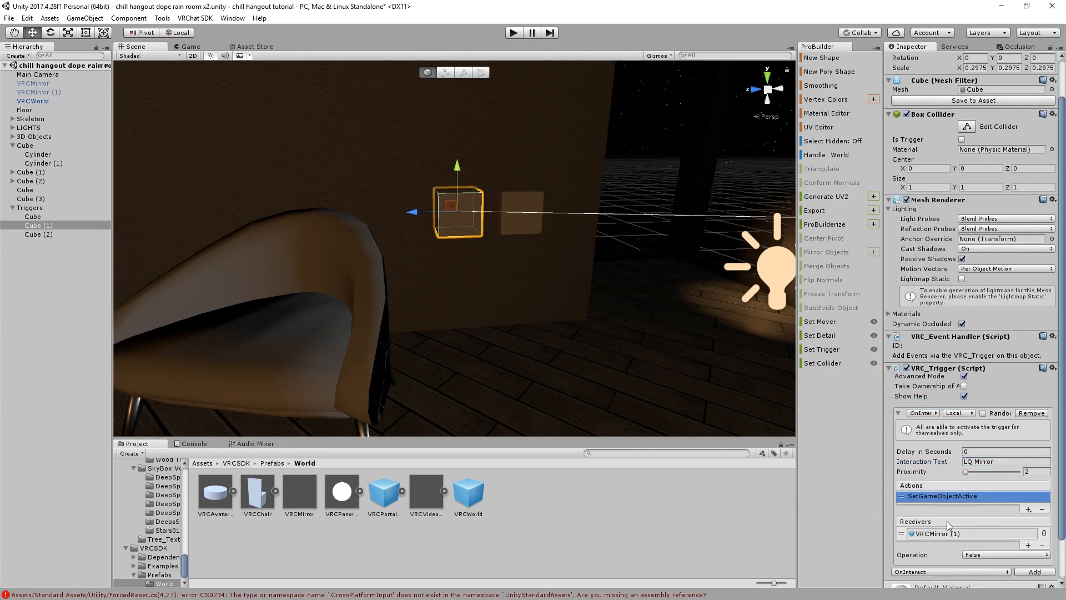
left_click(1005, 556)
left_click(996, 591)
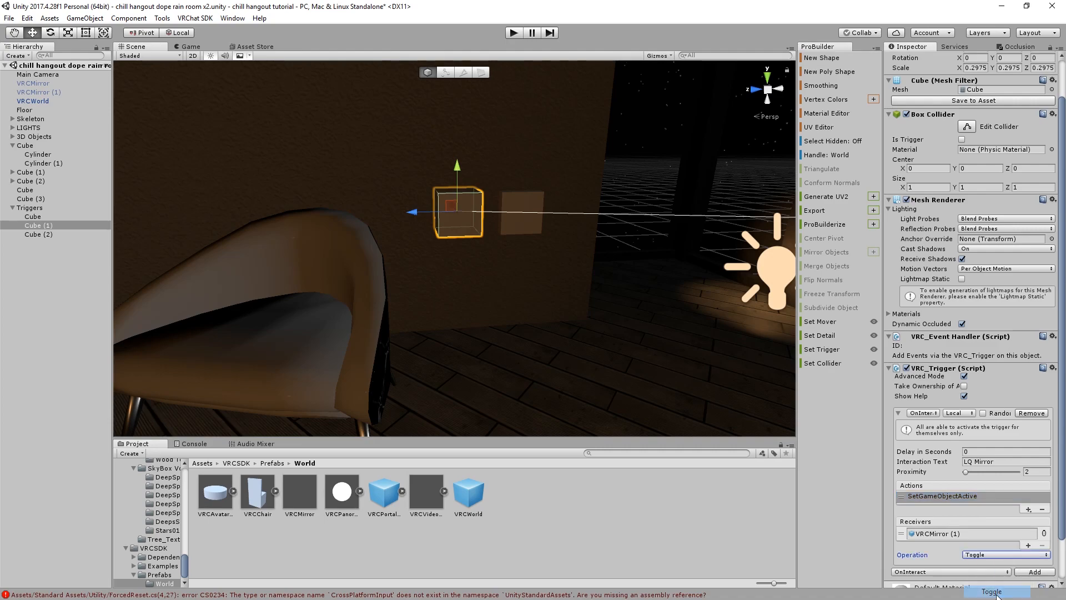
Add a second SetGameObjectActive action to the LQ Mirror trigger, with receiver VRCMirror and operation False
left_click(1028, 509)
mouse_move(999, 517)
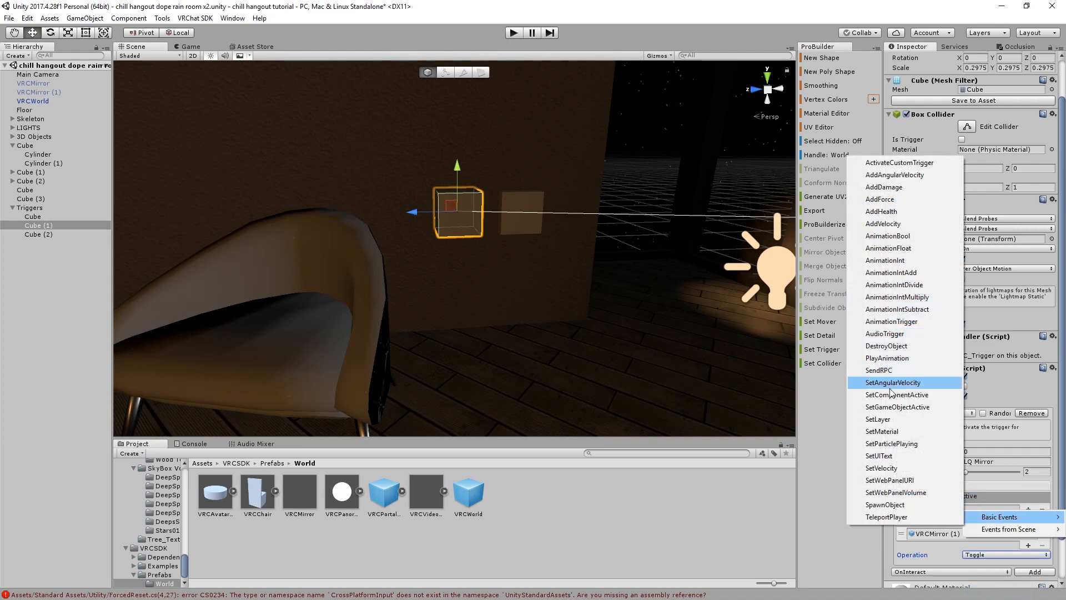
left_click(911, 408)
scroll(951, 509, "down", 2)
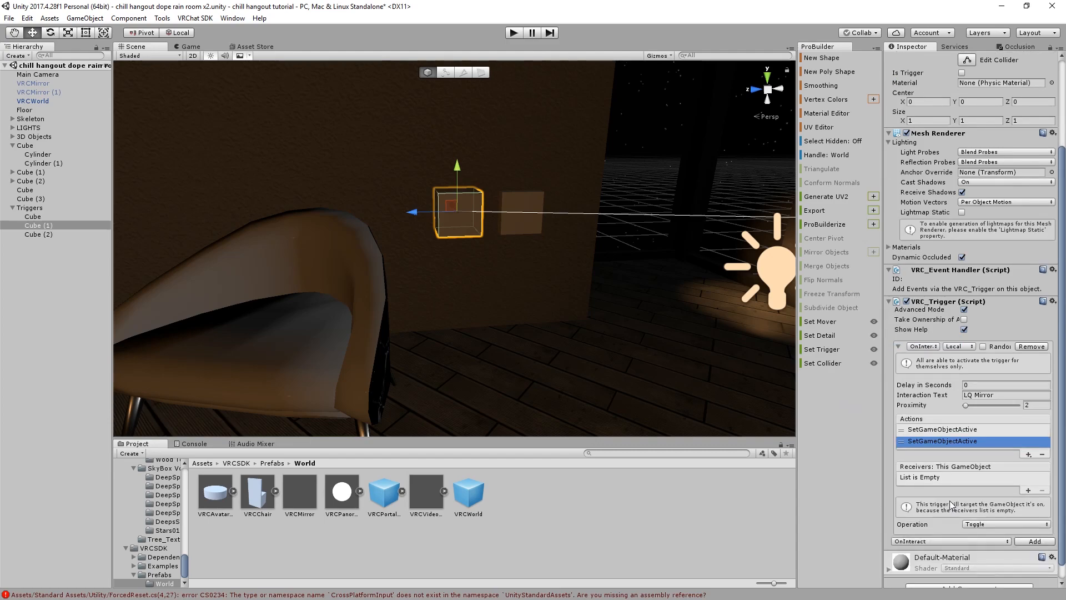
left_click_drag(40, 88, 919, 476)
left_click(990, 507)
left_click(992, 521)
Place a VRCChair prefab on the floor between the bed and the rug and rotate it to -105° about Y
right_click_drag(488, 245, 591, 255)
scroll(592, 256, "down", 3)
left_click(614, 511)
right_click_drag(456, 317, 495, 314)
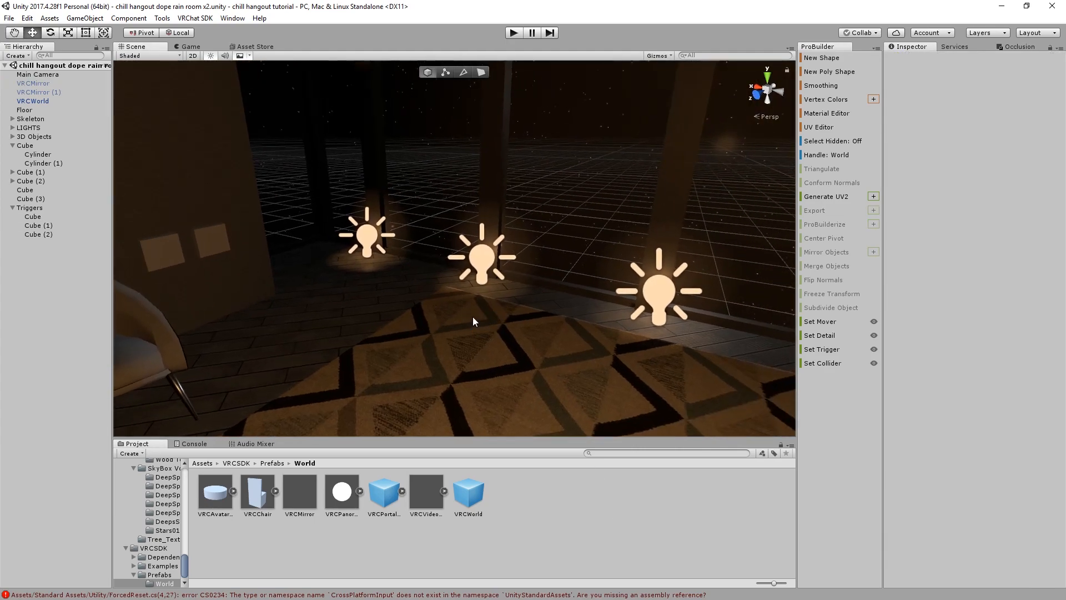
right_click_drag(473, 318, 481, 219)
scroll(472, 254, "down", 3)
middle_click_drag(471, 254, 520, 240)
right_click_drag(520, 240, 233, 236)
middle_click_drag(267, 238, 429, 242)
right_click_drag(429, 242, 350, 278)
left_click_drag(258, 491, 301, 335)
key("s")
right_click_drag(301, 335, 443, 320)
key("e")
left_click_drag(423, 288, 588, 249)
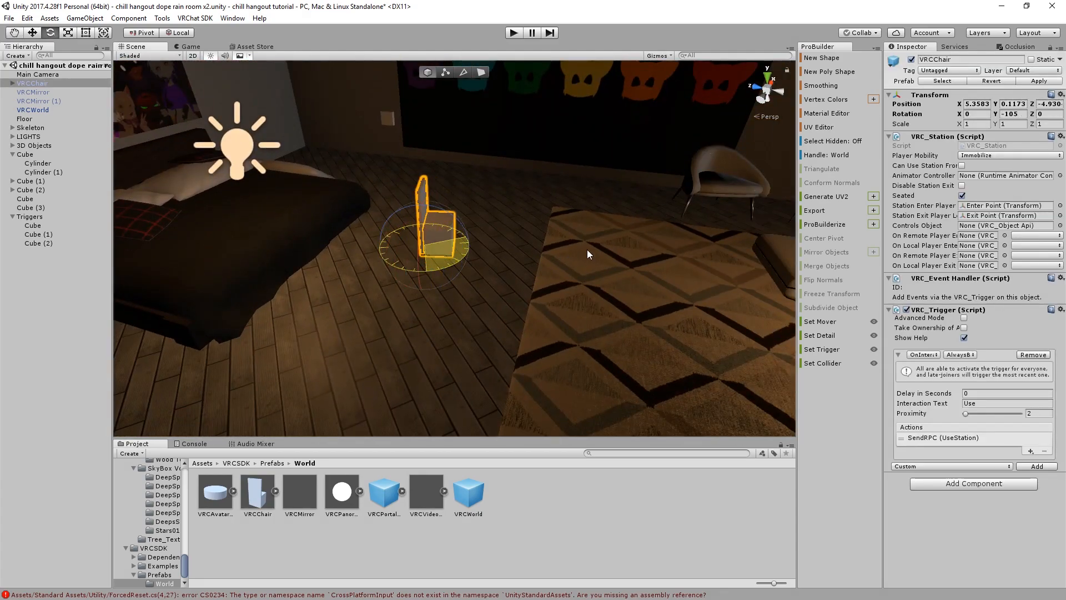
Create an empty object named CHAIRS in the hierarchy and make VRCChair its child
left_click(62, 282)
right_click(64, 283)
left_click(102, 375)
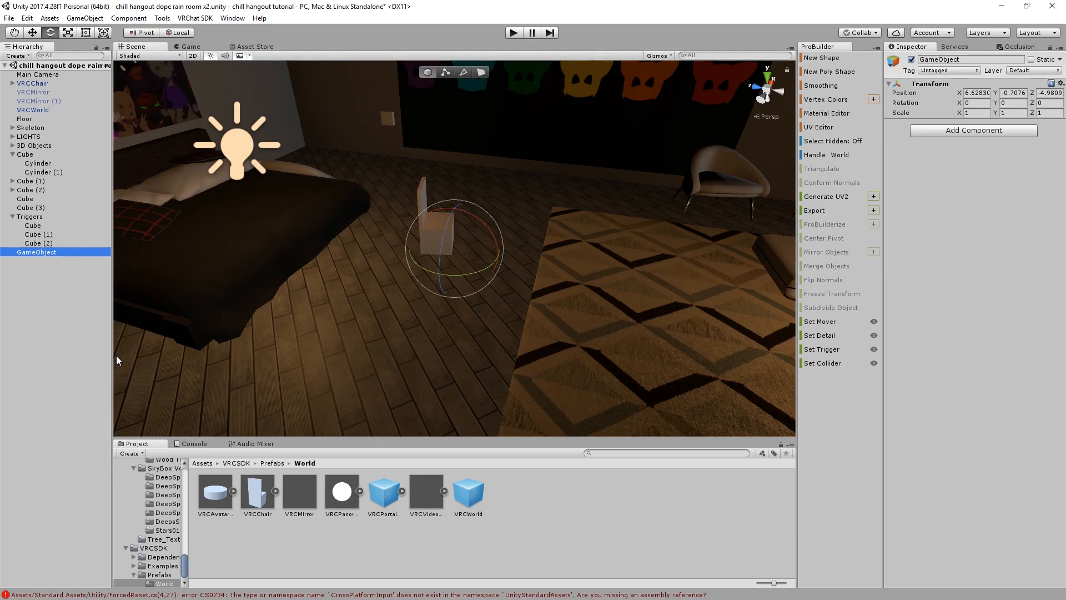
key("F2")
type("RS")
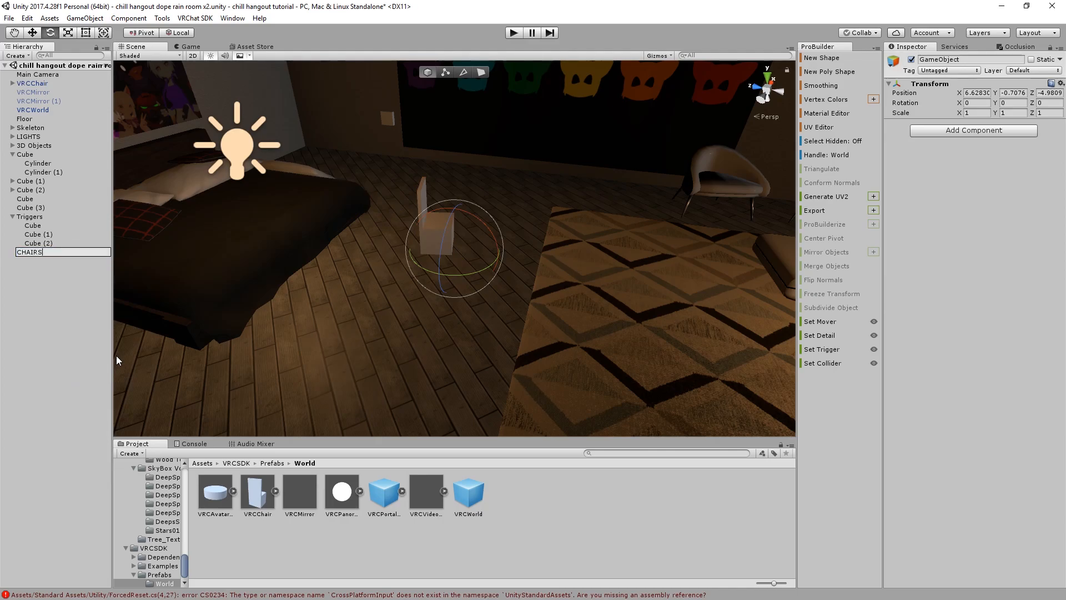
key("Return")
left_click_drag(33, 83, 50, 253)
Rotate the VRCChair to -90° about Y and move it onto the edge of the bed at a height of about 0.96
left_click_drag(437, 239, 412, 271)
key("w")
left_click_drag(437, 232, 308, 185)
right_click_drag(455, 194, 332, 221)
Duplicate the bed seat and shift the copy along the bed edge to about X -3.27
key("ctrl+d")
left_click_drag(438, 246, 338, 252)
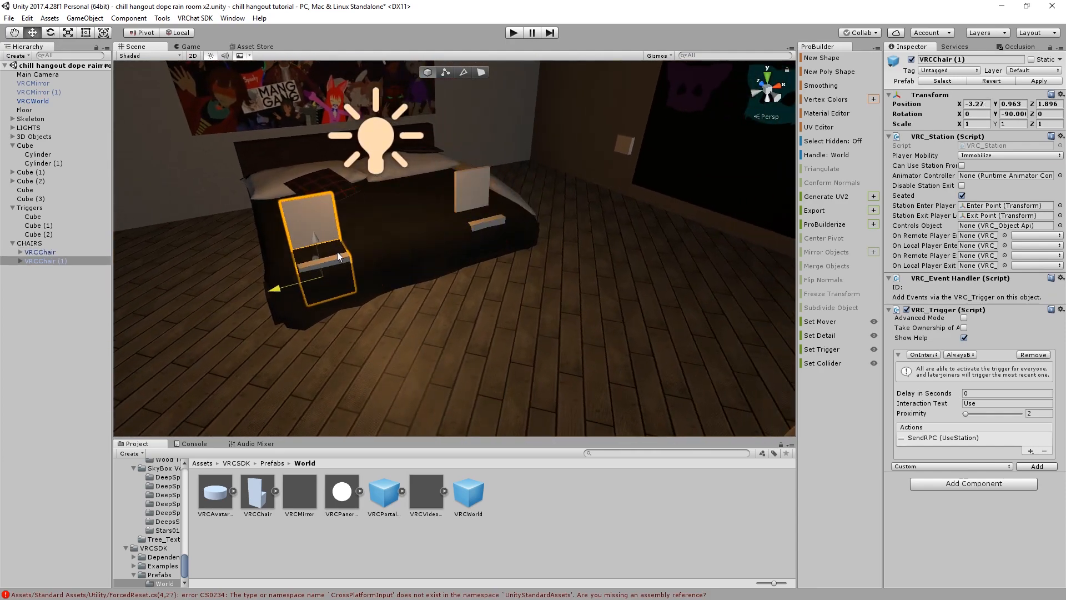
right_click_drag(319, 250, 292, 264)
Duplicate the second bed seat, then move and rotate the copy so it fits into one of the two armchairs
key("ctrl+d")
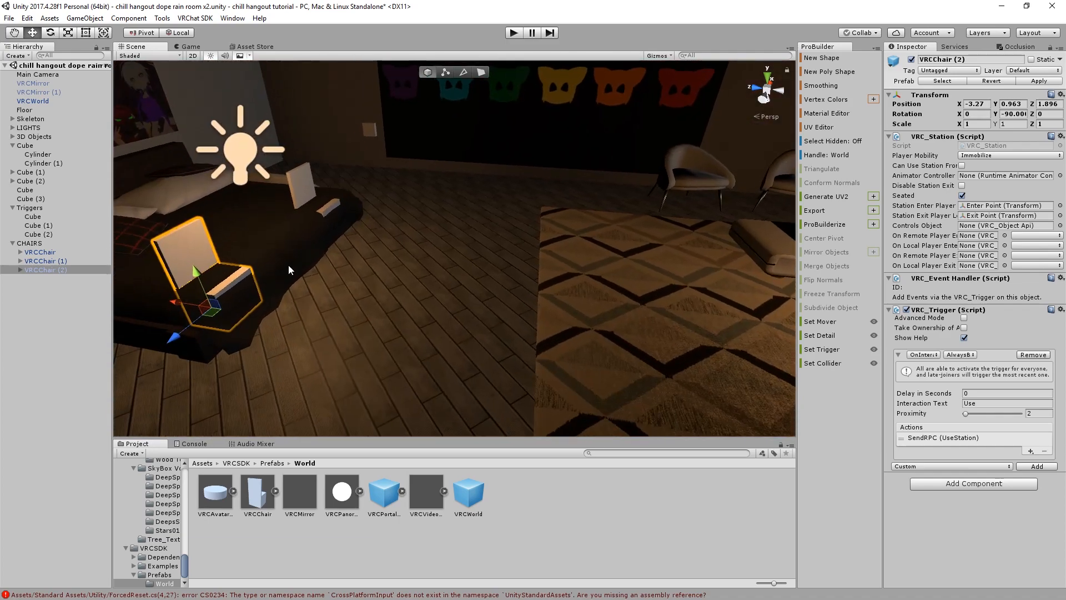
left_click_drag(179, 298, 358, 321)
key("e")
left_click_drag(396, 369, 298, 374, "ctrl")
key("w")
left_click_drag(421, 321, 757, 217)
middle_click_drag(757, 218, 548, 268)
scroll(548, 269, "up", 8)
left_click_drag(535, 284, 547, 225)
key("e")
left_click_drag(559, 266, 574, 264)
key("w")
left_click_drag(547, 211, 545, 202)
right_click_drag(545, 202, 489, 260)
Duplicate the armchair seat and fit the copy into the other armchair at about X 1.39, Y 1.05, Z -6.03, with Y rotation about 19.5°
key("ctrl+d")
left_click_drag(329, 225, 535, 228)
key("e")
key("w")
key("e")
key("w")
mouse_move(508, 185)
left_mouse_down()
mouse_move(471, 202)
mouse_move(508, 195)
left_mouse_up()
right_click_drag(400, 225, 574, 239)
left_click_drag(264, 258, 268, 259)
mouse_move(268, 259)
right_mouse_down()
mouse_move(395, 244)
mouse_move(270, 252)
right_mouse_up()
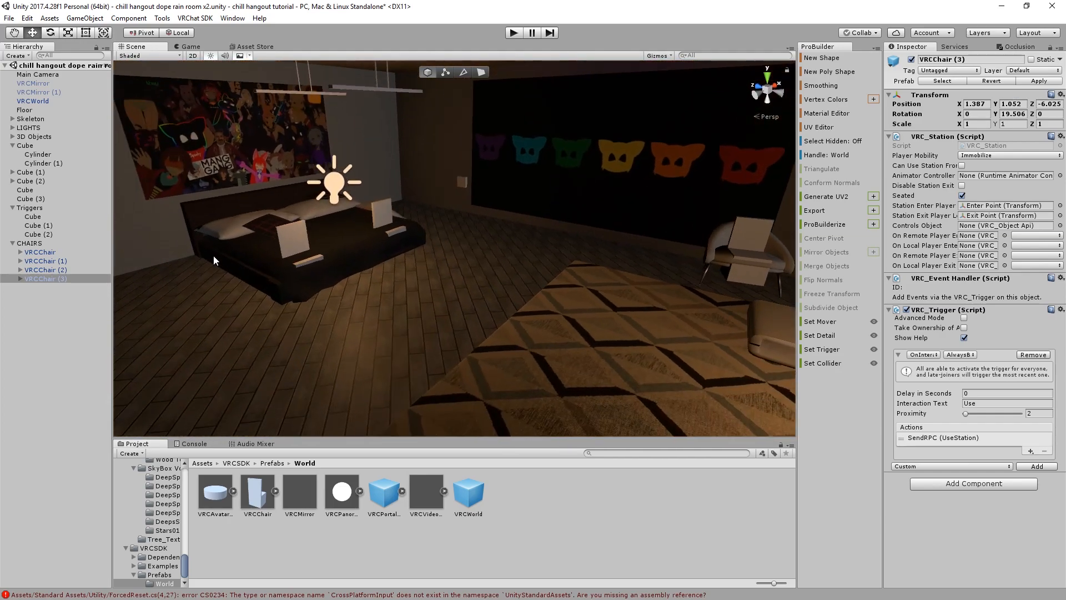
Disable the Mesh Renderer on both Cube children of all four VRCChair objects together
left_click(21, 278)
left_click(21, 269)
left_click(21, 261)
left_click(22, 252)
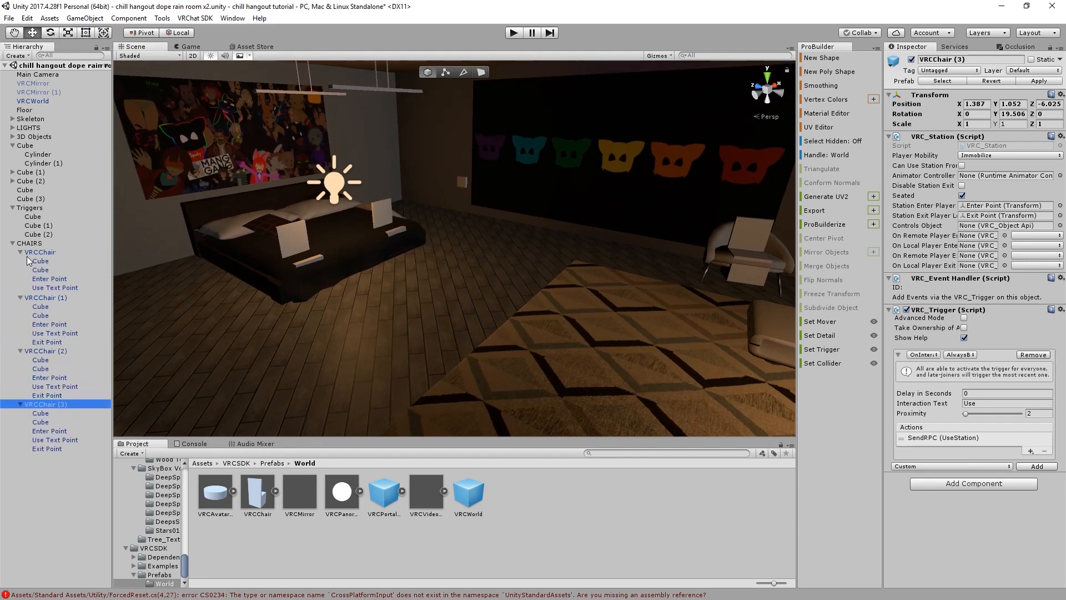
left_click(39, 430)
left_click(38, 421, "ctrl")
left_click(40, 377, "ctrl")
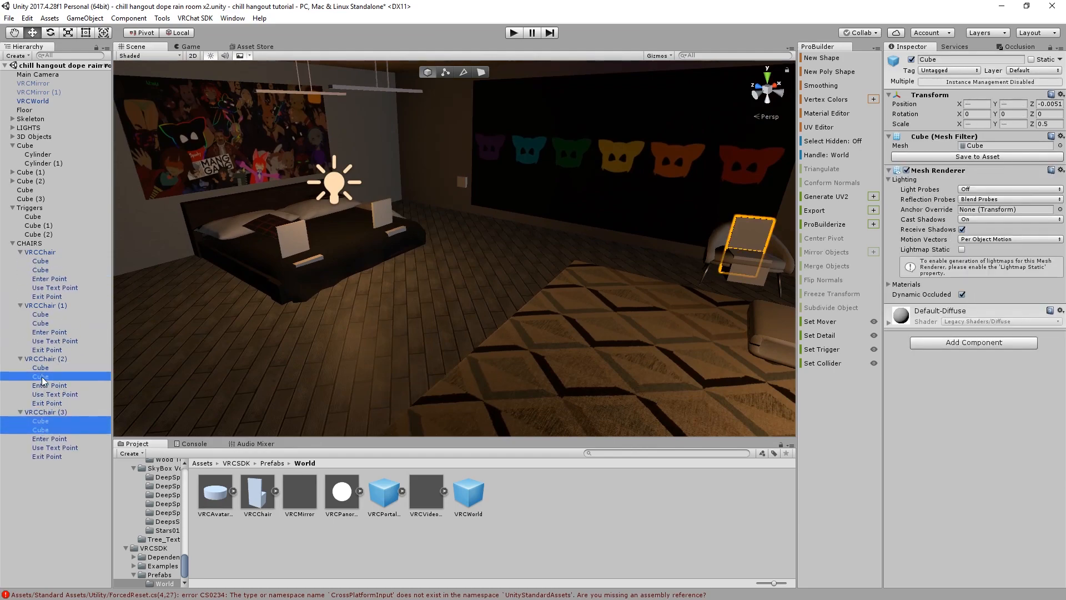
left_click(39, 368, "ctrl")
left_click(41, 323, "ctrl")
left_click(41, 314, "ctrl")
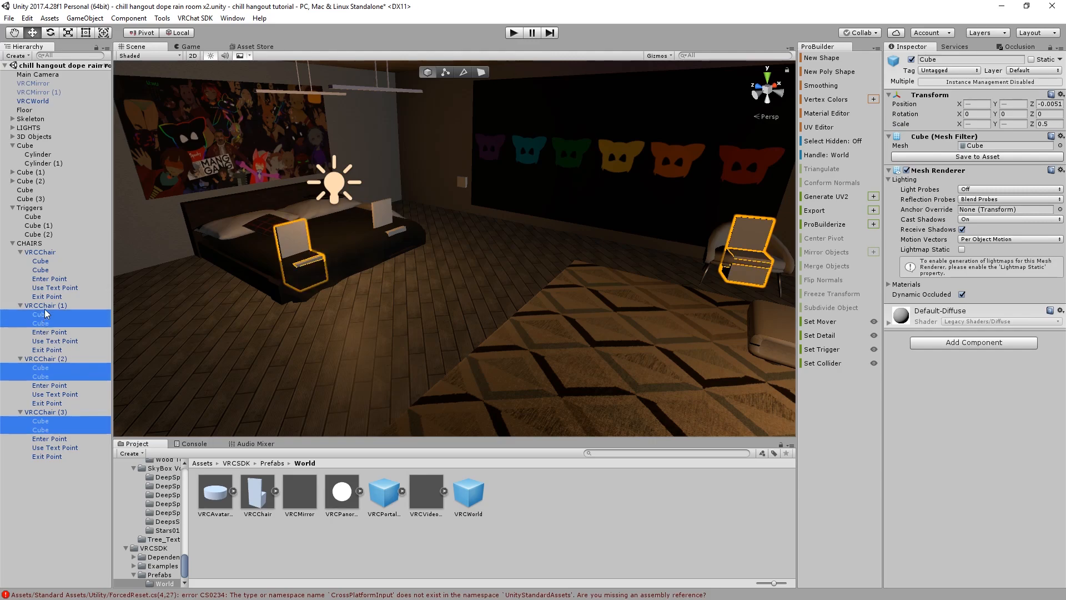
left_click(43, 269, "ctrl")
left_click(41, 252, "ctrl")
left_click(39, 260, "ctrl")
left_click(39, 253, "ctrl")
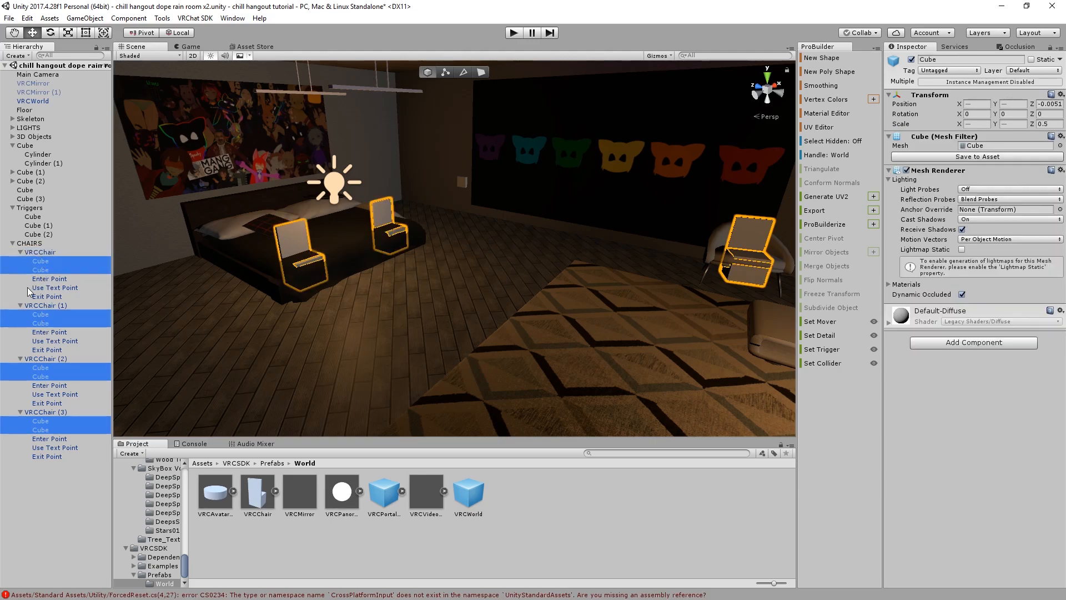
right_click_drag(352, 260, 876, 184)
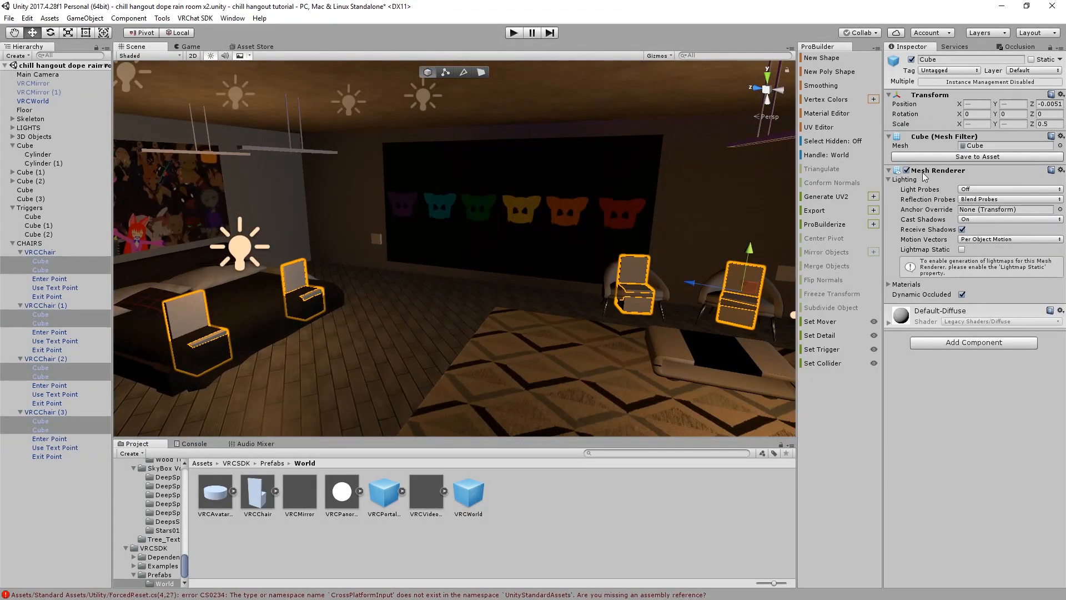
left_click(906, 171)
left_click(709, 399)
right_click_drag(564, 433, 321, 355)
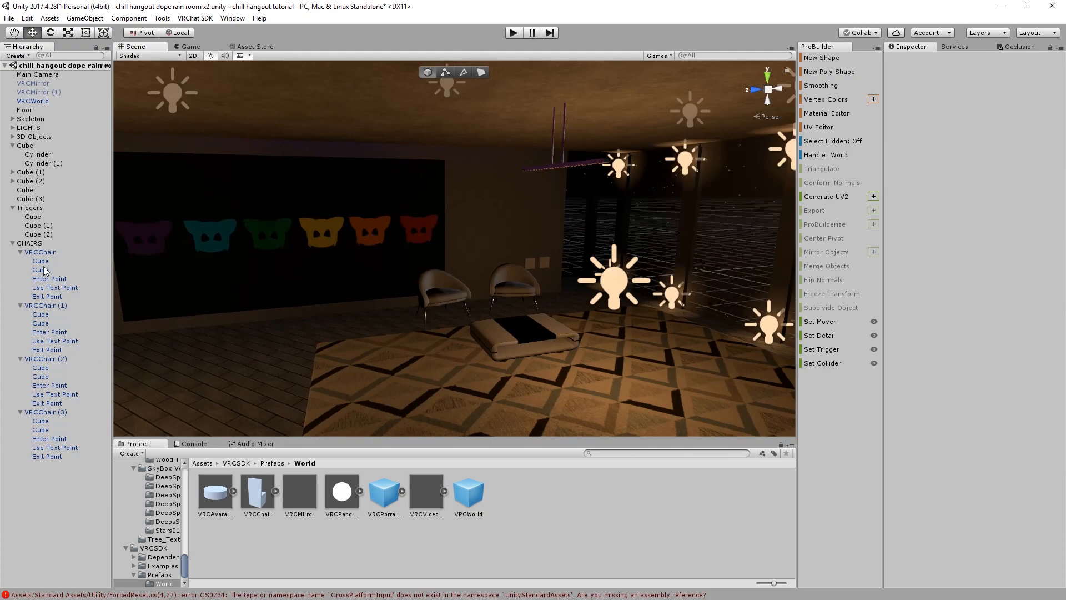
Collapse the four VRCChair entries in the hierarchy and select the CHAIRS parent object
left_click(24, 253)
left_click(20, 252)
left_click(19, 261)
left_click(20, 270)
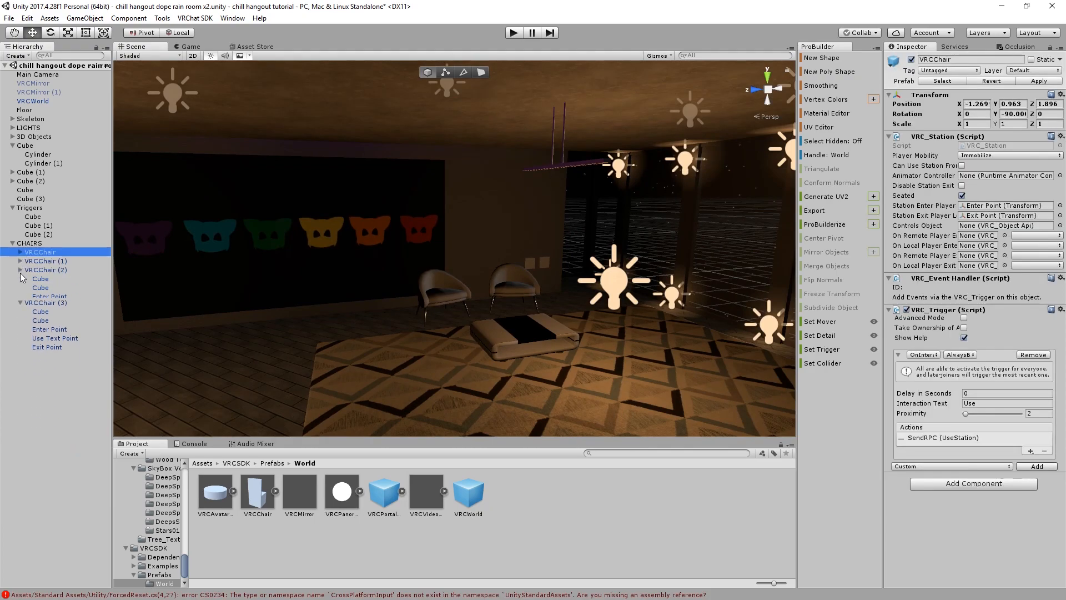
left_click(20, 278)
left_click(24, 252)
double_click(27, 243)
Add a VRC_Trigger component to Cube (2) on the wall beside the bed and enable Advanced Mode
right_click_drag(251, 289, 516, 284)
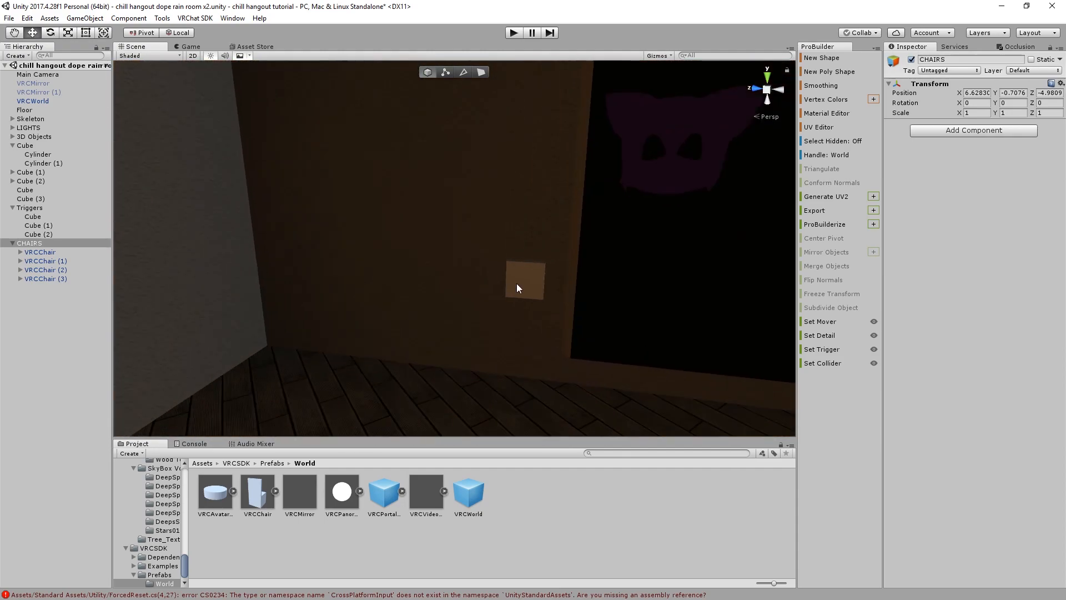
left_click(517, 283)
left_click(958, 416)
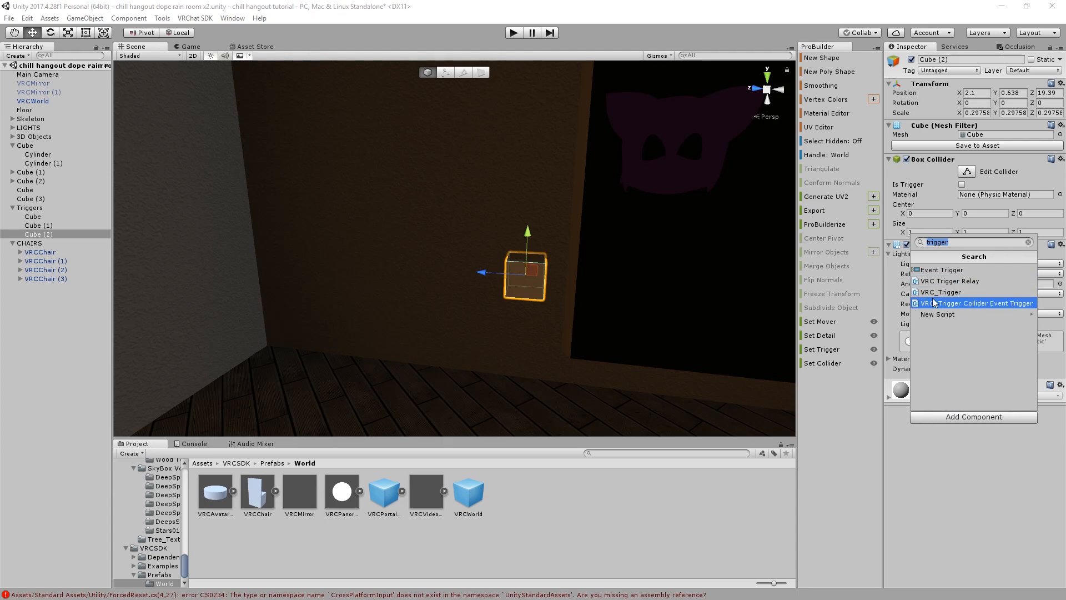
left_click(942, 292)
left_click(964, 421)
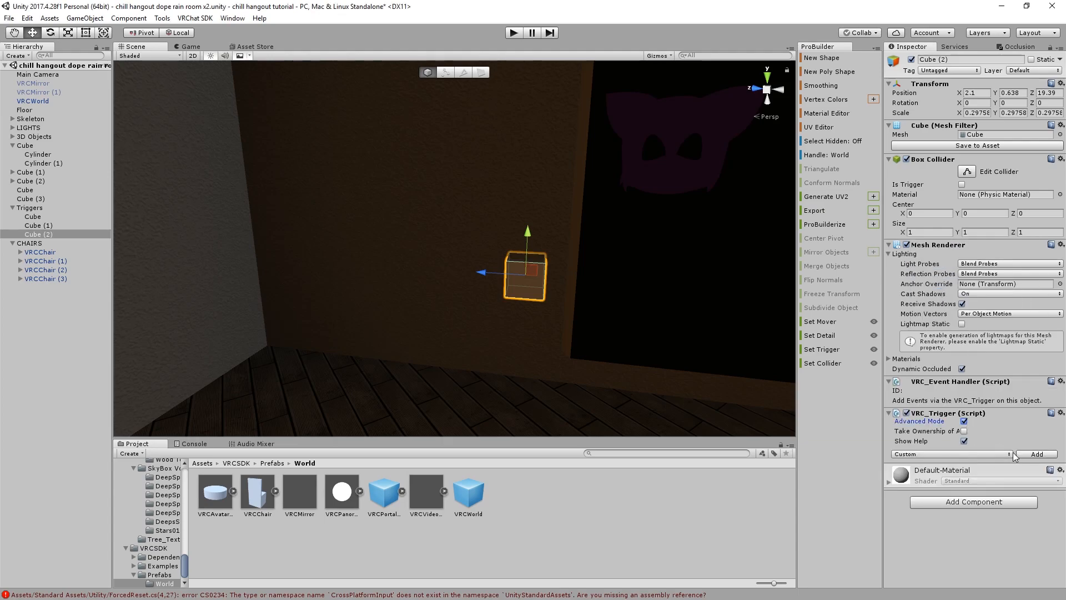
Add an OnInteract trigger to Cube (2) with Local broadcast and interaction text "Chair Toggle"
left_click(1009, 454)
left_click(932, 314)
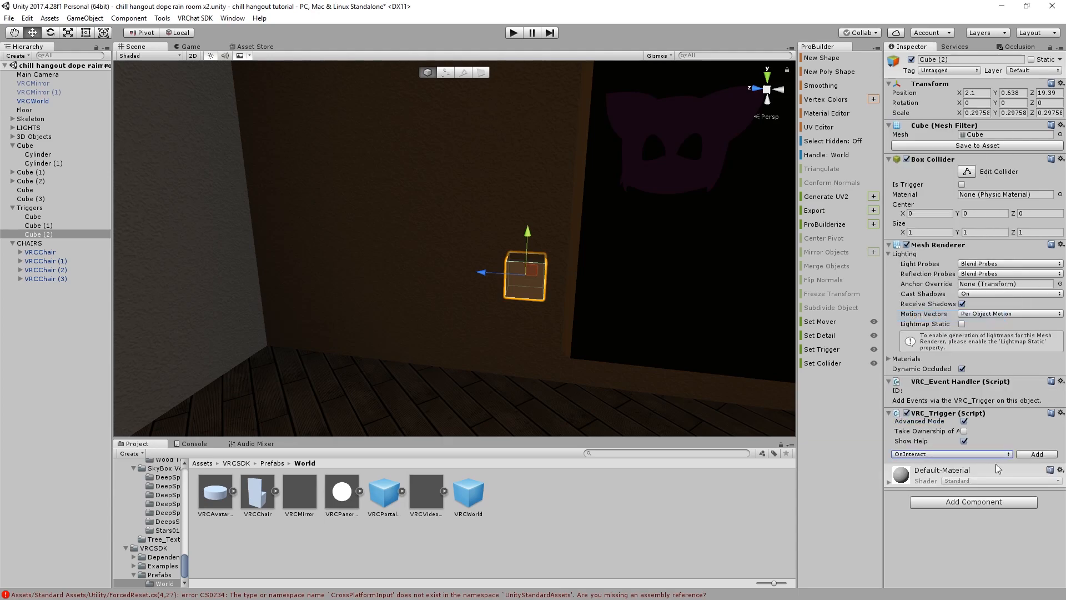
left_click(1036, 455)
left_click(968, 459)
left_click(979, 495)
left_click(978, 506)
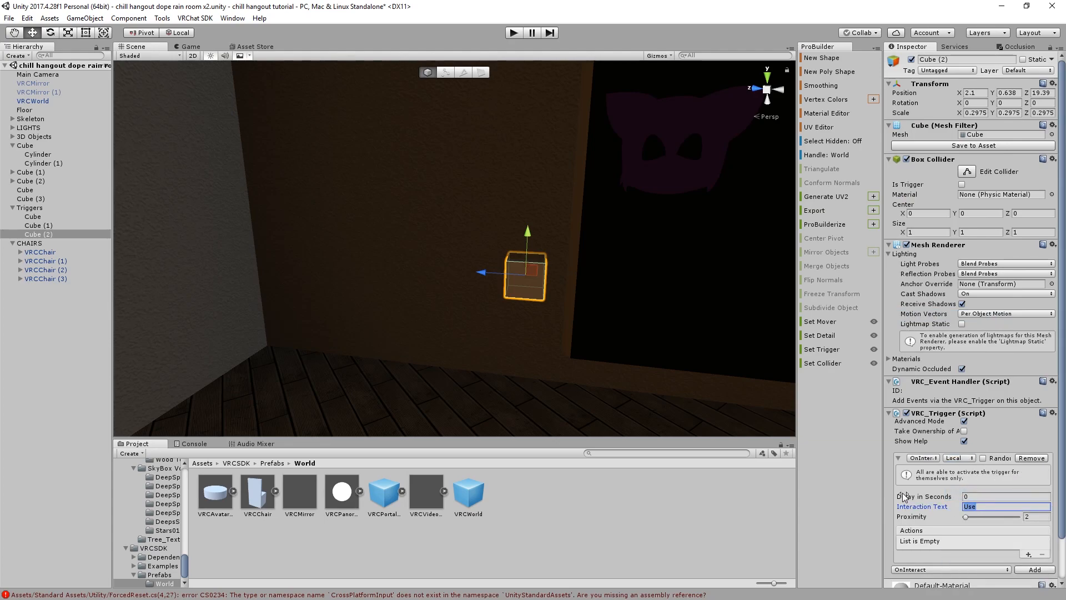
type("Chair To")
Add a SetGameObjectActive action to the Chair Toggle trigger, with receiver CHAIRS and operation Toggle
left_click(1027, 556)
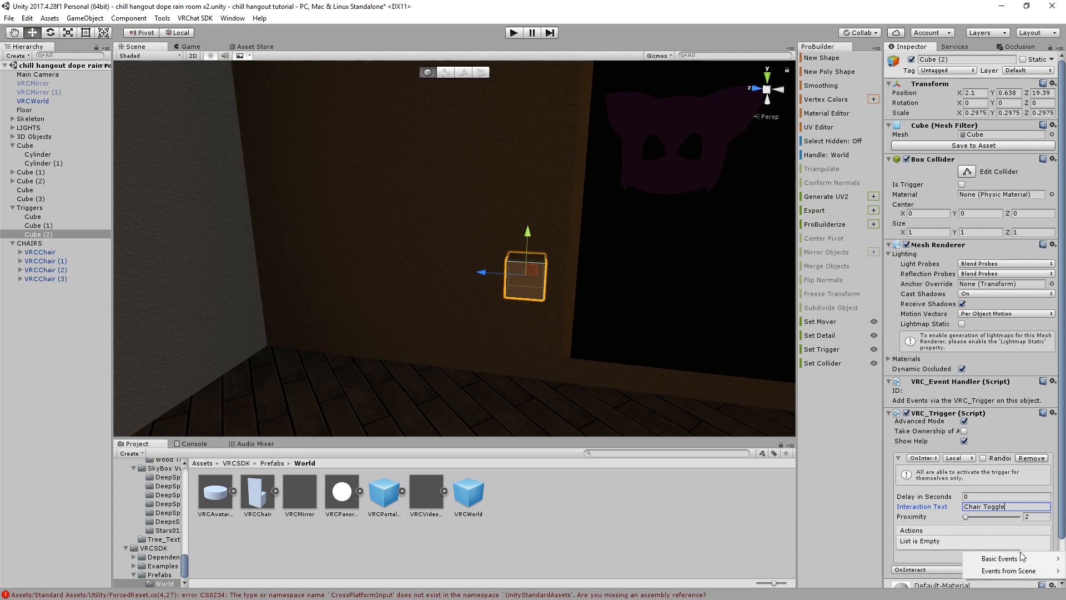
mouse_move(999, 559)
left_click(918, 449)
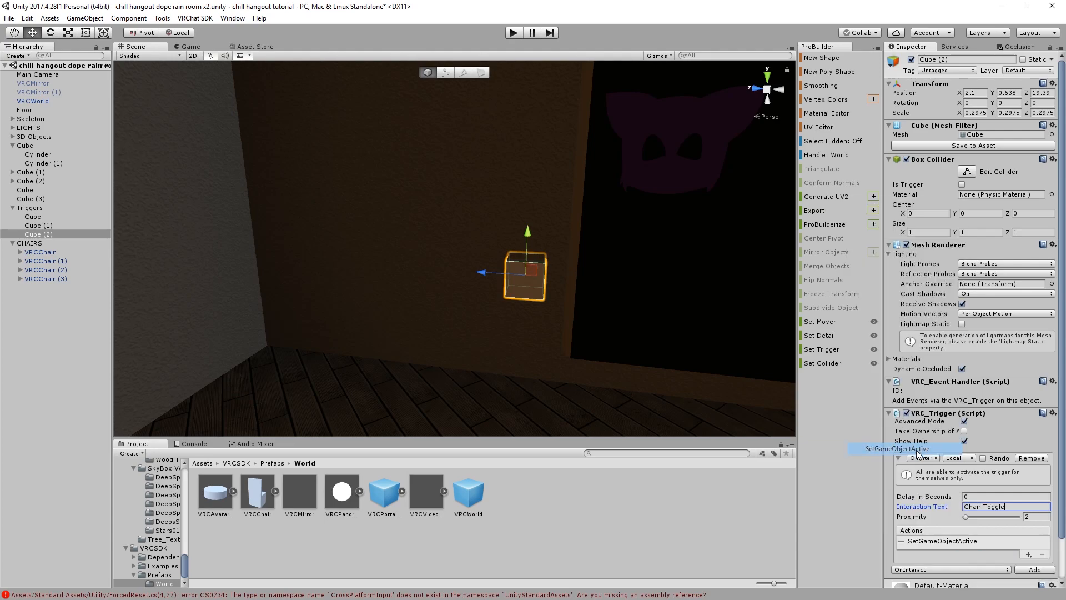
left_click_drag(24, 245, 950, 571)
scroll(958, 488, "down", 3)
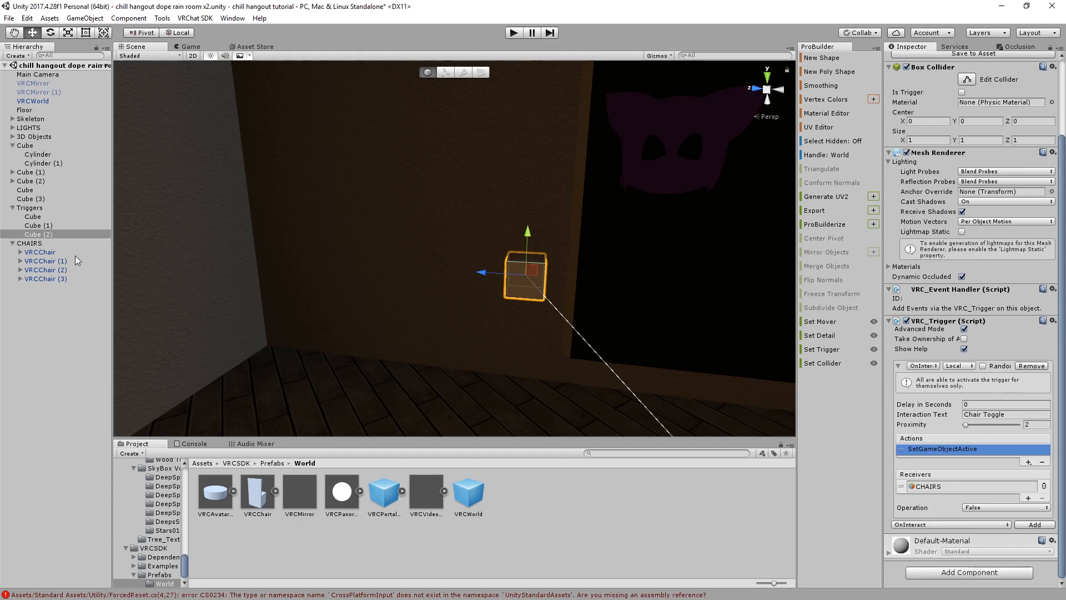
scroll(645, 369, "down", 4)
mouse_move(645, 368)
right_mouse_down()
mouse_move(615, 398)
mouse_move(629, 375)
right_mouse_up()
scroll(630, 374, "down", 5)
middle_click_drag(630, 375, 544, 216)
scroll(611, 145, "down", 3)
scroll(533, 228, "up", 8)
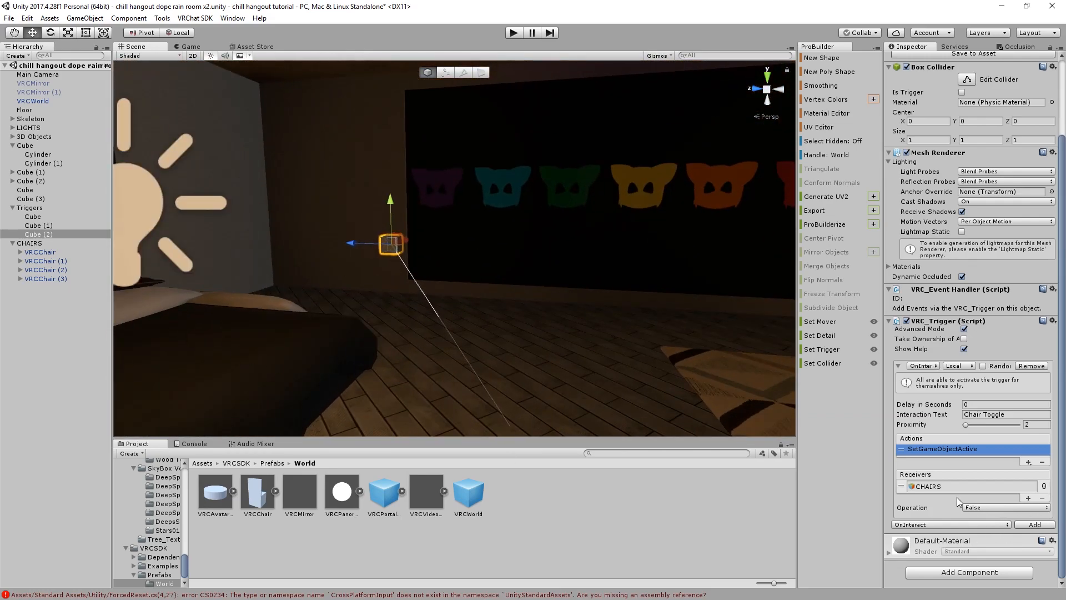
left_click(977, 507)
left_click(986, 542)
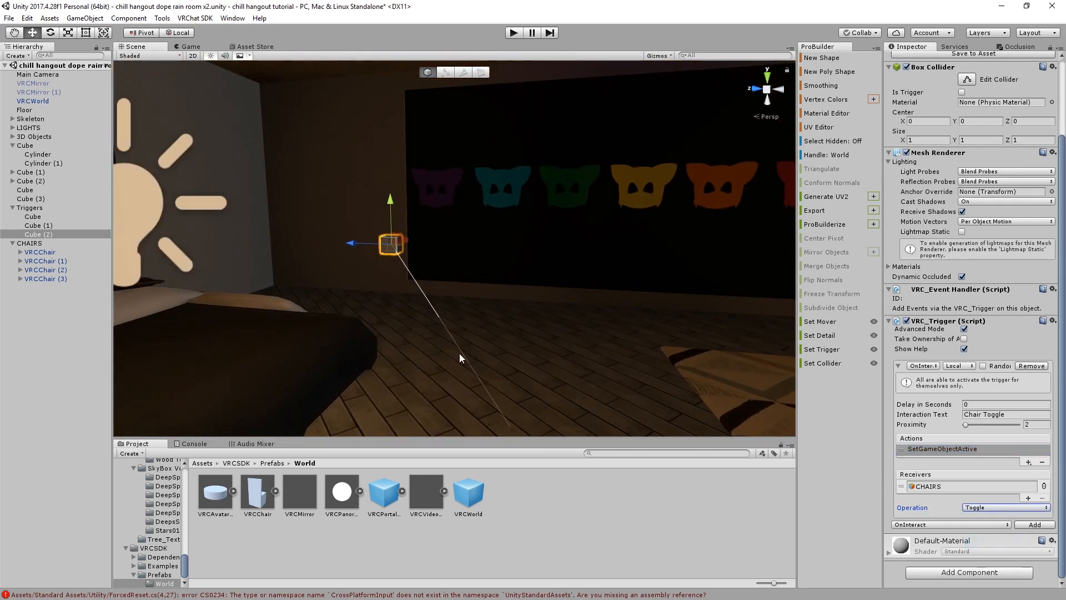
Deactivate the CHAIRS object and activate it again to demonstrate the toggle
left_click(25, 243)
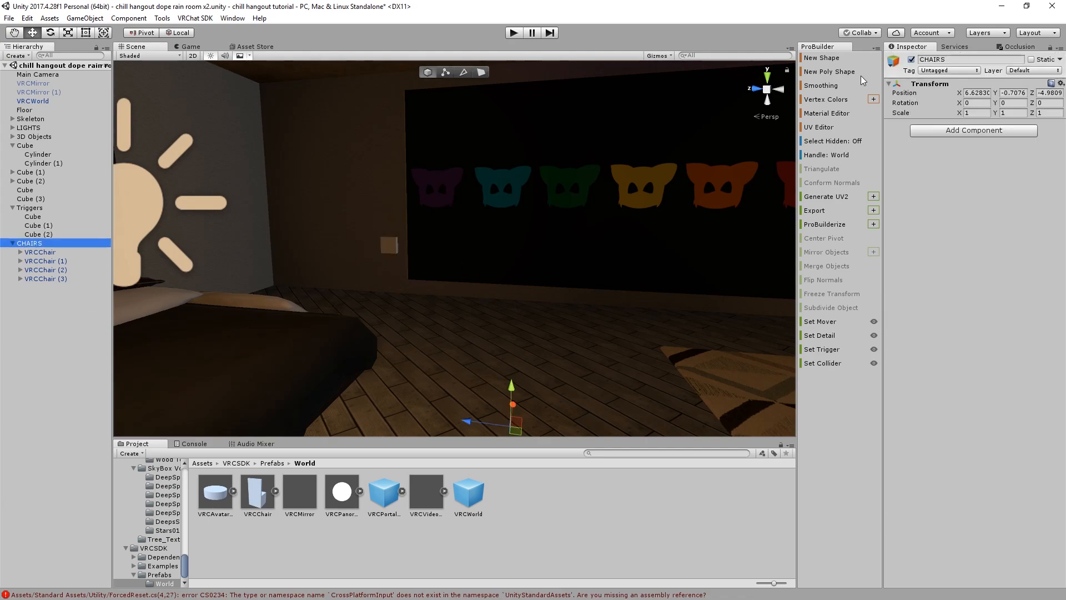
left_click(910, 59)
left_click(911, 59)
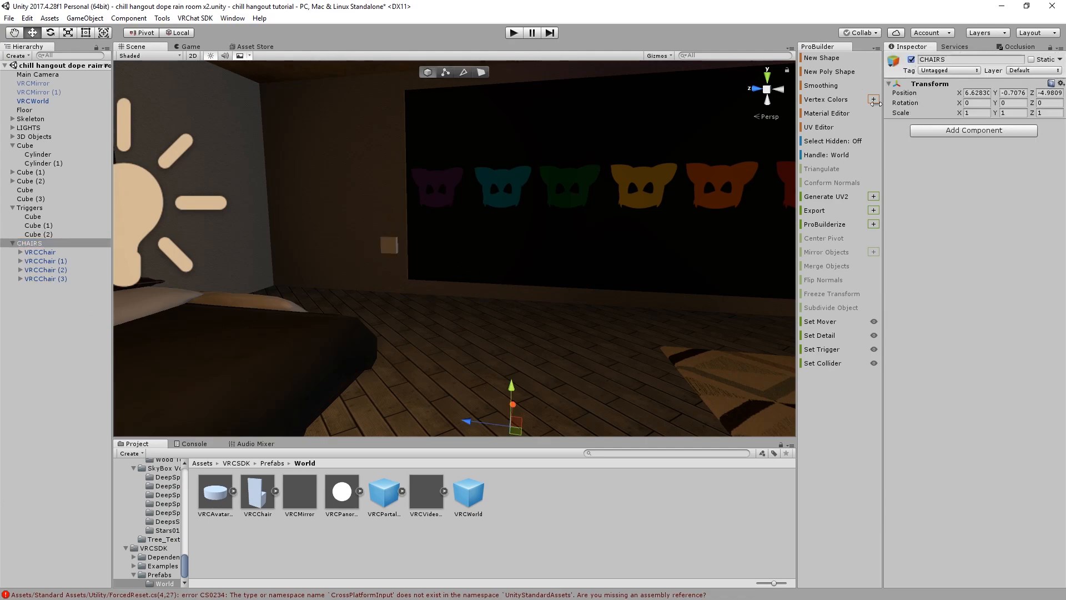
Examine the furnished room from inside and outside, including the bed, armchairs, wall cubes and lights
left_click(751, 502)
right_click_drag(472, 354, 522, 299)
scroll(522, 299, "down", 3)
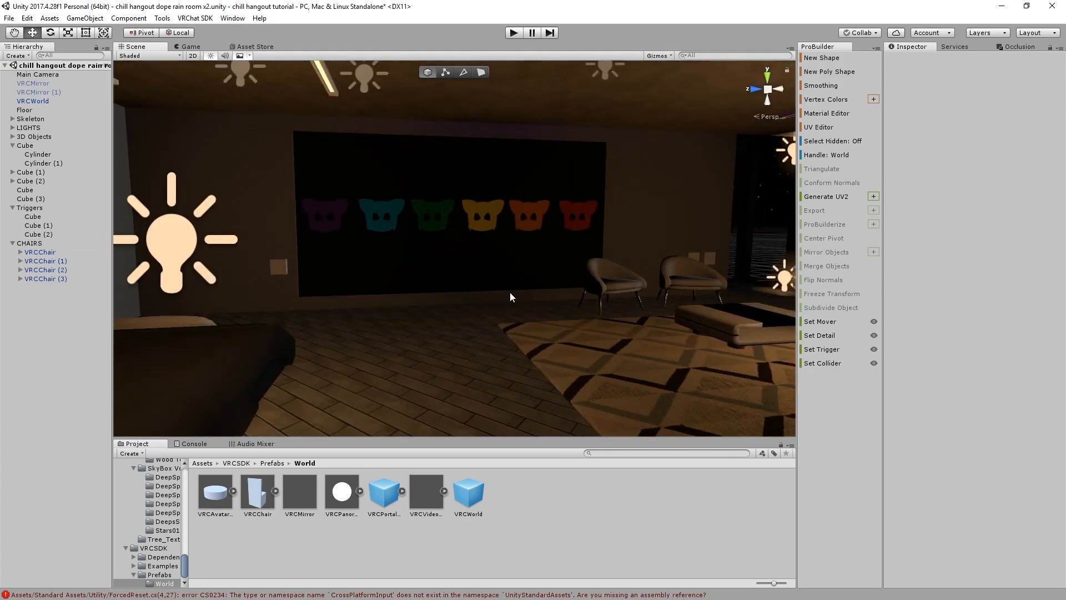
scroll(477, 276, "up", 3)
scroll(499, 261, "down", 4)
right_click_drag(513, 253, 578, 251)
middle_click_drag(577, 251, 491, 269)
scroll(491, 272, "up", 2)
scroll(346, 180, "down", 2)
middle_click_drag(346, 179, 559, 392)
right_click_drag(559, 393, 451, 295)
scroll(471, 322, "down", 4)
right_click_drag(496, 352, 276, 347)
scroll(455, 279, "up", 3)
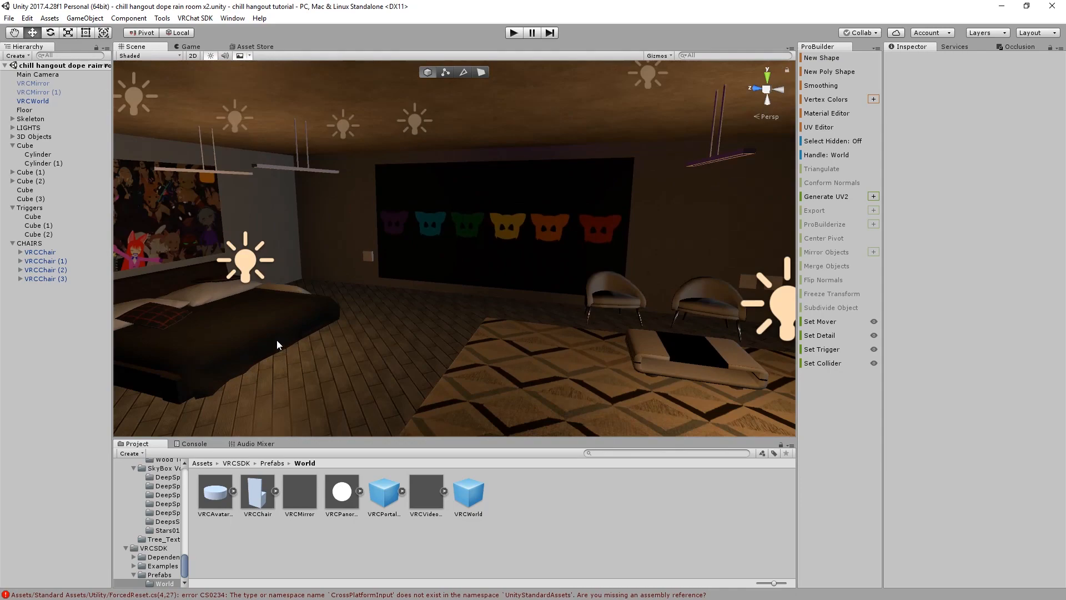
right_click_drag(398, 238, 549, 258)
scroll(615, 242, "down", 7)
scroll(492, 263, "down", 1)
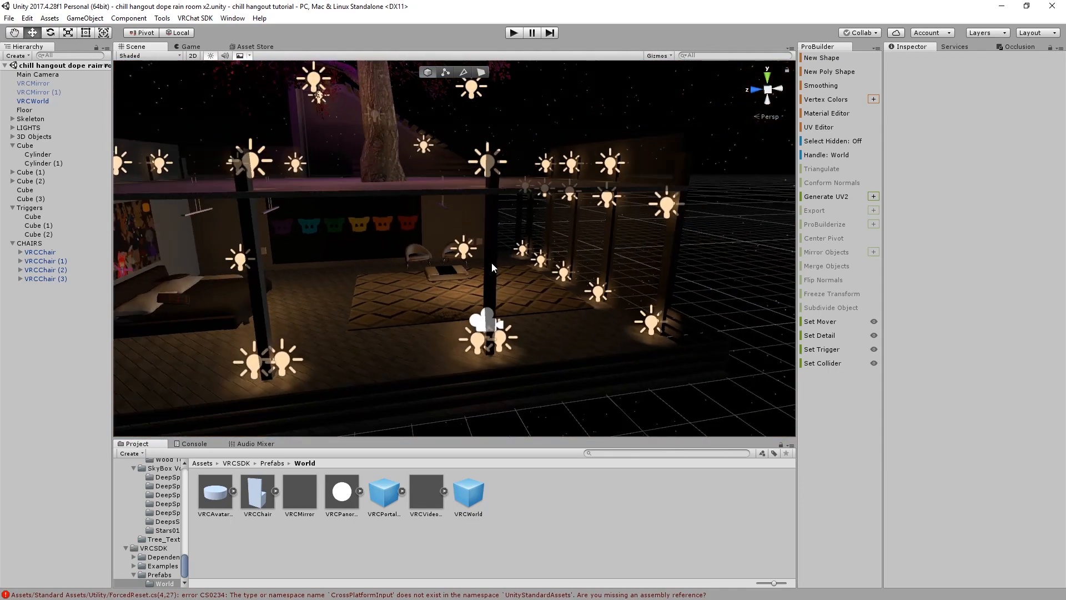
scroll(492, 262, "up", 3)
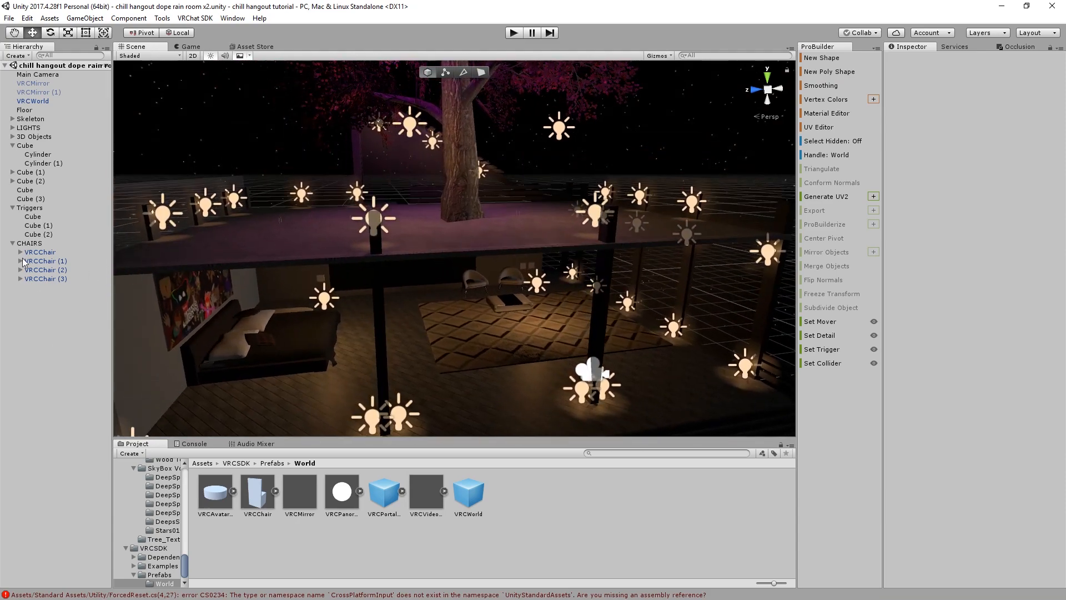
Collapse the CHAIRS and Triggers groups and check which scene objects the ungrouped cubes represent
left_click(12, 243)
left_click(13, 207)
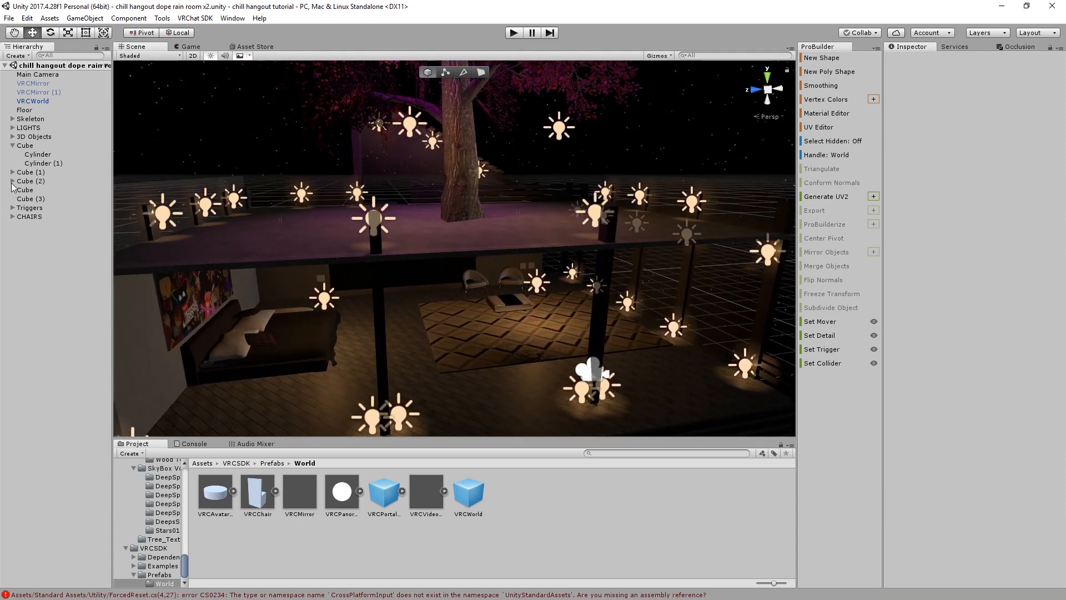
left_click(19, 187)
left_click(22, 180)
left_click(25, 191)
left_click(27, 201)
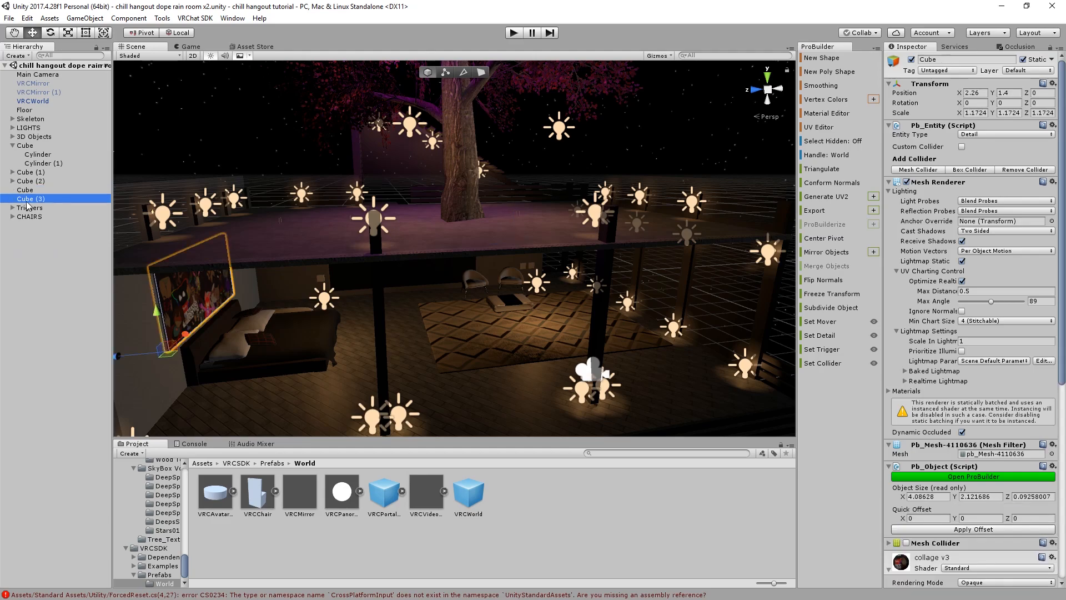
Create an empty object named POSTERS and place it at the root of the hierarchy
right_click(60, 270)
left_click(128, 363)
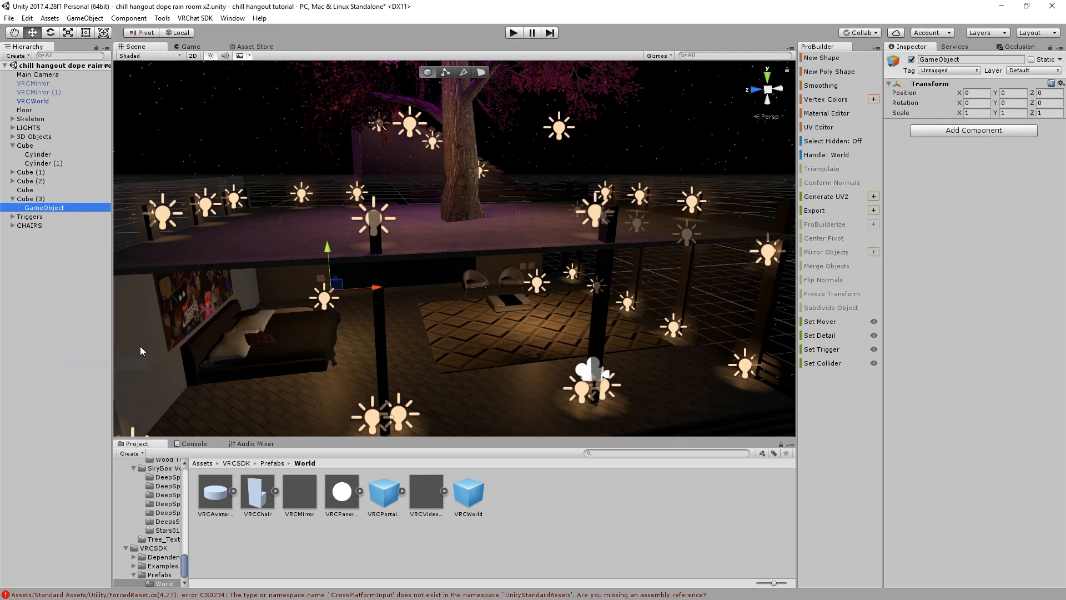
key("F2")
type("POSTERS")
key("Return")
left_click_drag(47, 208, 44, 248)
Move the three hanging lamp objects, Cube, Cube (1) and Cube (2), into the Skeleton group
left_click(35, 200)
left_click(34, 182)
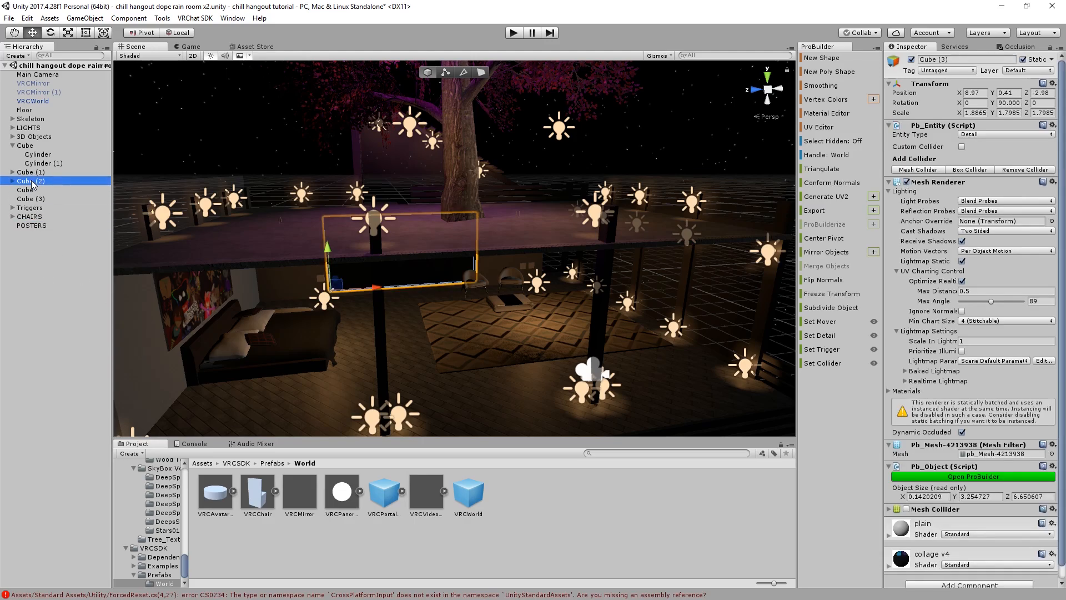
left_click(35, 174, "ctrl")
middle_click_drag(211, 222, 215, 192)
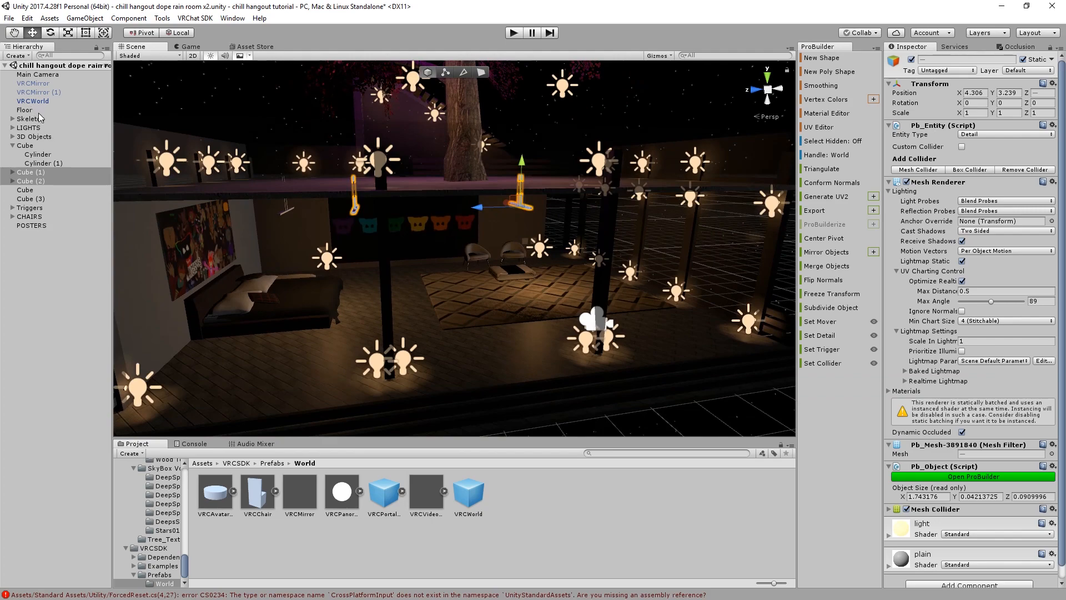
left_click(31, 146, "shift")
left_click_drag(30, 146, 32, 119)
scroll(31, 120, "up", 10)
left_click(13, 119)
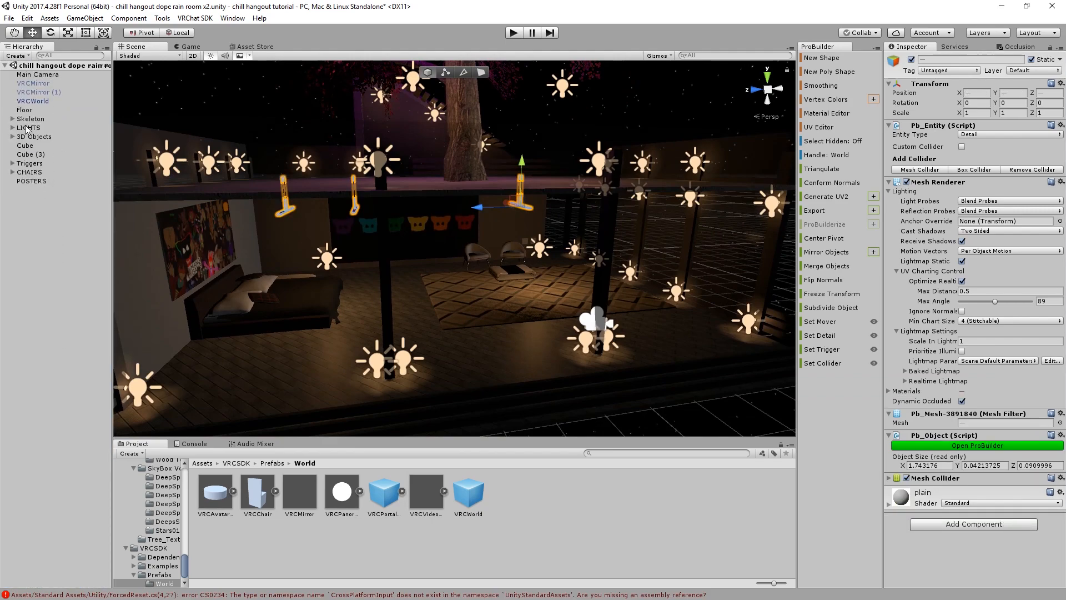
Move the two poster objects, Cube and Cube (3), into the POSTERS group and clear the selection
left_click(30, 147)
left_click(31, 157, "shift")
left_click_drag(32, 158, 39, 181)
left_click(40, 228)
left_click(36, 164)
left_click(476, 361)
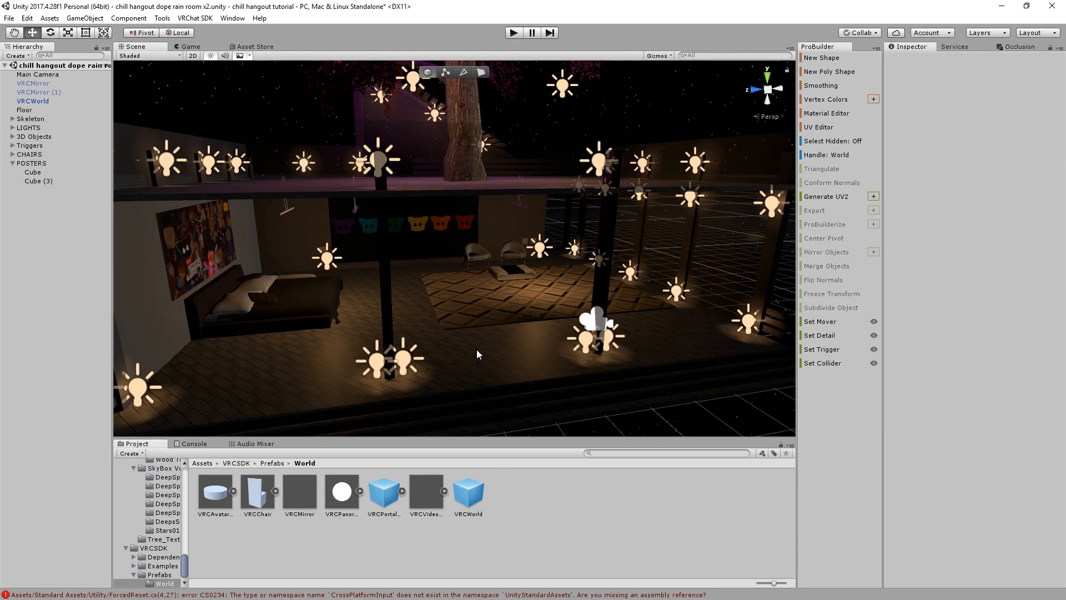
Check the rendering statistics in the Game view and return to the Scene view
middle_click_drag(478, 361, 409, 262)
scroll(394, 272, "up", 5)
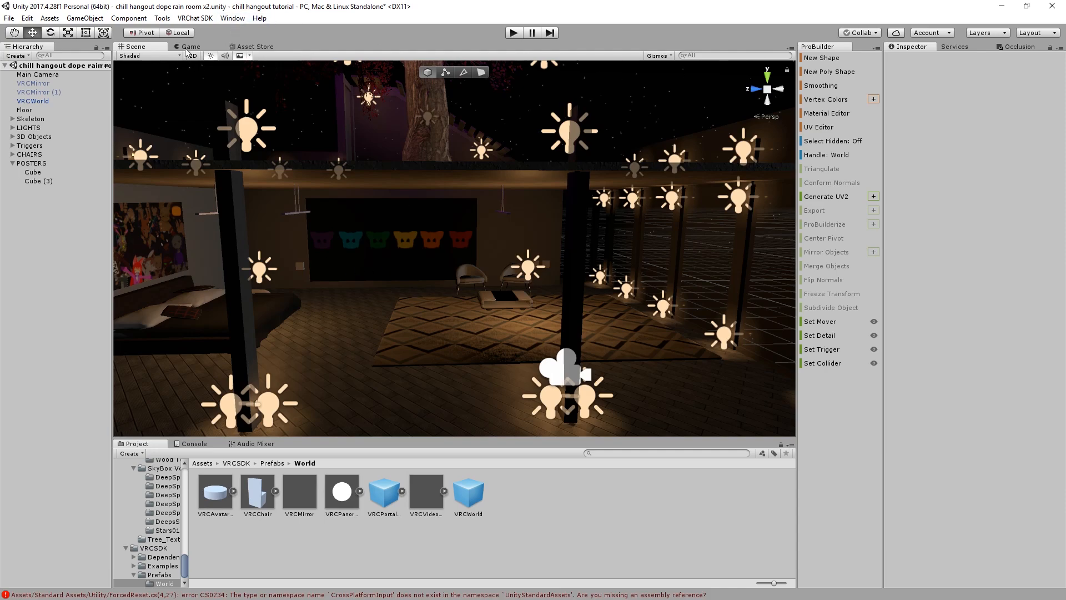
left_click(221, 48)
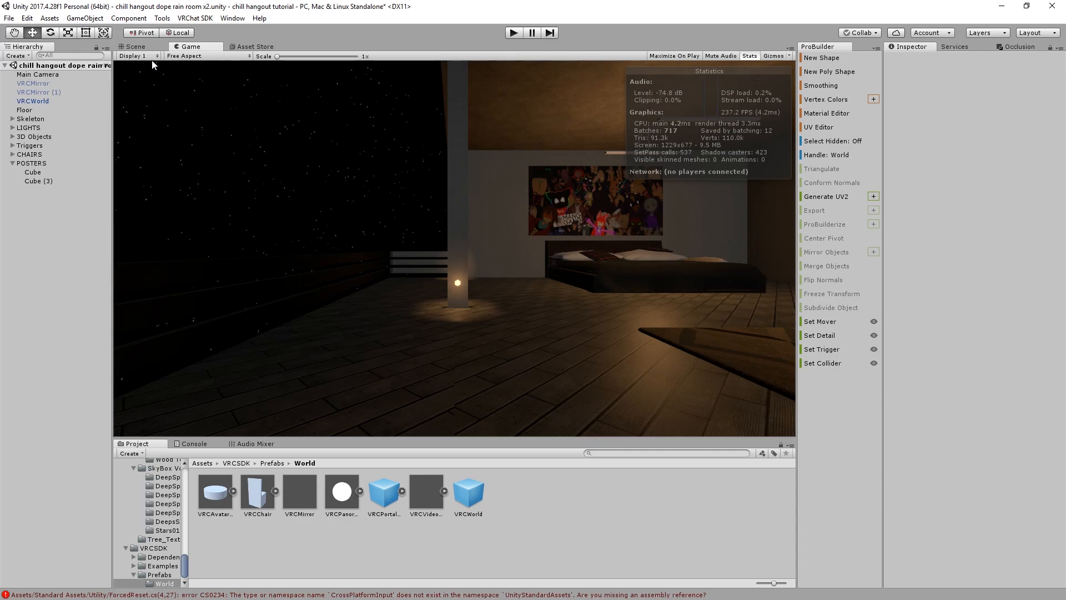
left_click(142, 48)
Look over the room's bed, poster, hanging lamp and seating areas in the Scene view
left_click_drag(383, 192, 335, 202, "alt")
middle_click_drag(335, 202, 416, 157)
scroll(453, 164, "up", 5)
scroll(461, 160, "down", 4)
middle_click_drag(327, 197, 432, 195)
scroll(391, 241, "down", 2)
scroll(431, 195, "up", 4)
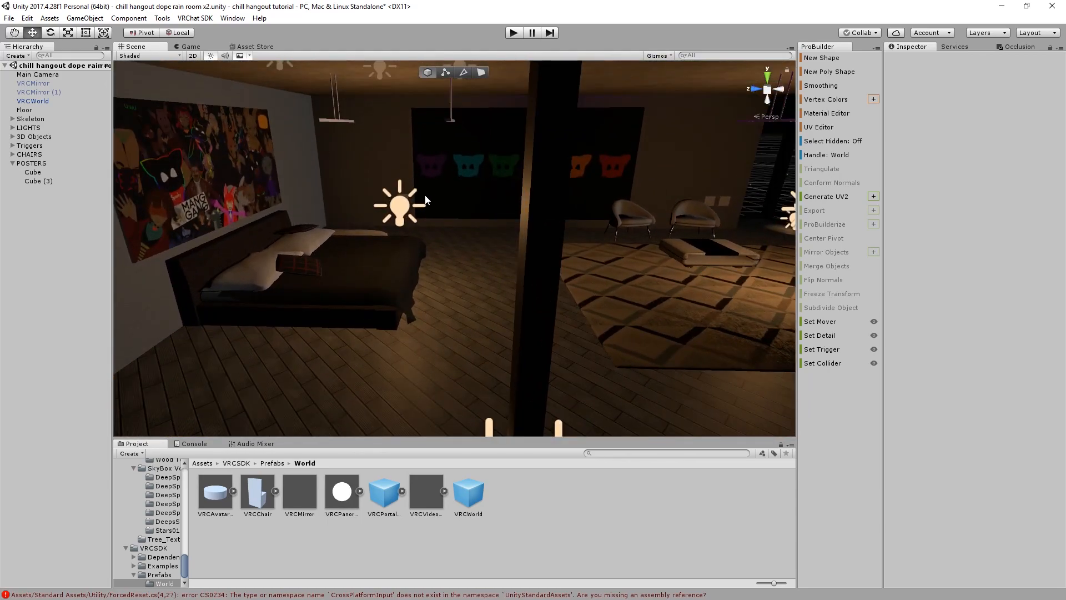
scroll(427, 200, "down", 4)
middle_click_drag(405, 176, 326, 166)
scroll(325, 165, "up", 4)
scroll(325, 166, "down", 5)
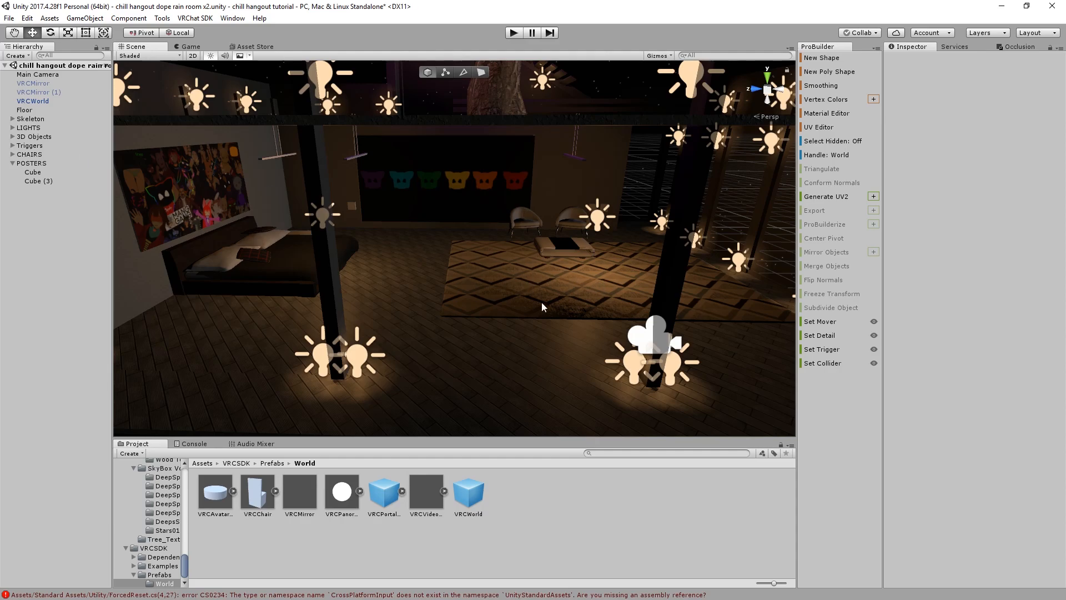
scroll(574, 255, "down", 2)
scroll(515, 241, "up", 4)
middle_click_drag(515, 241, 331, 254)
scroll(331, 253, "up", 1)
right_click_drag(331, 253, 233, 211)
Expand the Skeleton group and select its children from Stairs to Cube (2) to inspect which parts of the building they cover
left_click(20, 119)
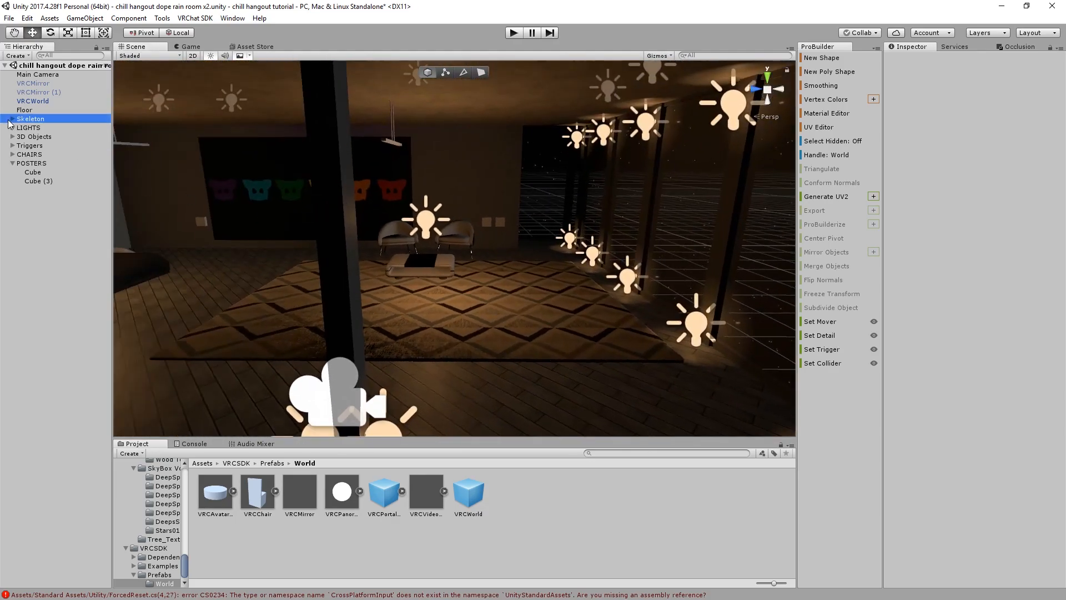
left_click(12, 119)
scroll(39, 131, "down", 5)
scroll(39, 132, "up", 5)
left_click(34, 127)
scroll(36, 143, "down", 5)
scroll(37, 144, "down", 6)
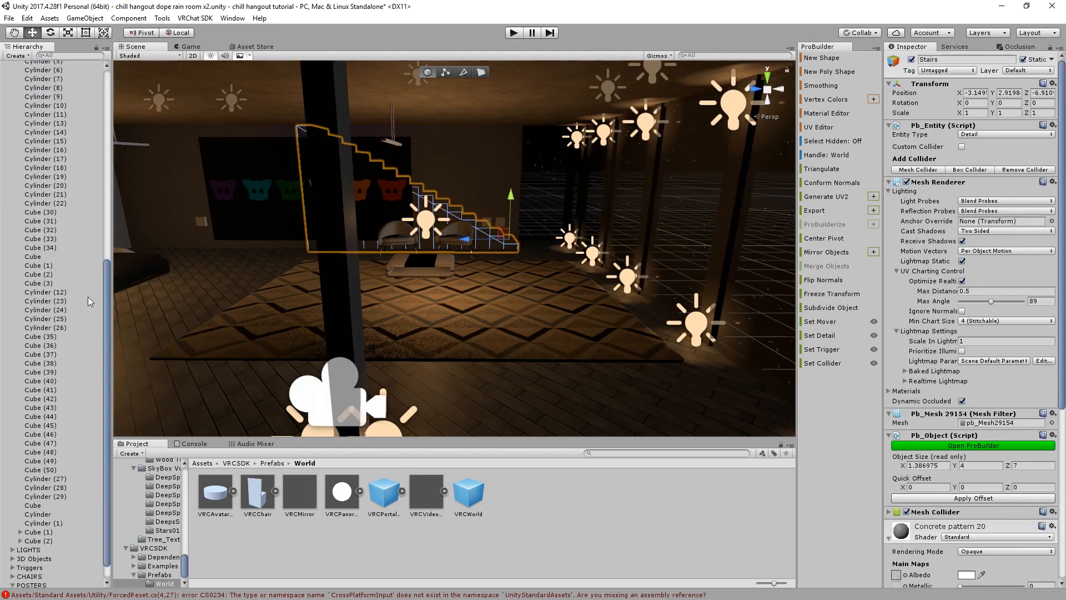
left_click(34, 522, "shift")
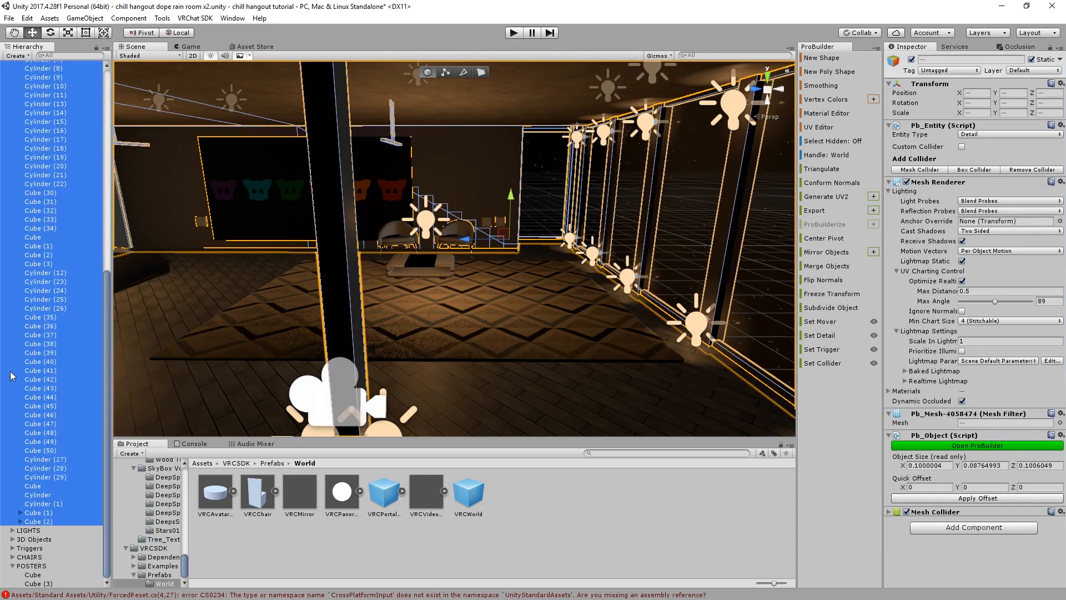
scroll(15, 336, "up", 15)
key("f")
scroll(344, 299, "down", 2)
middle_click_drag(362, 300, 419, 356)
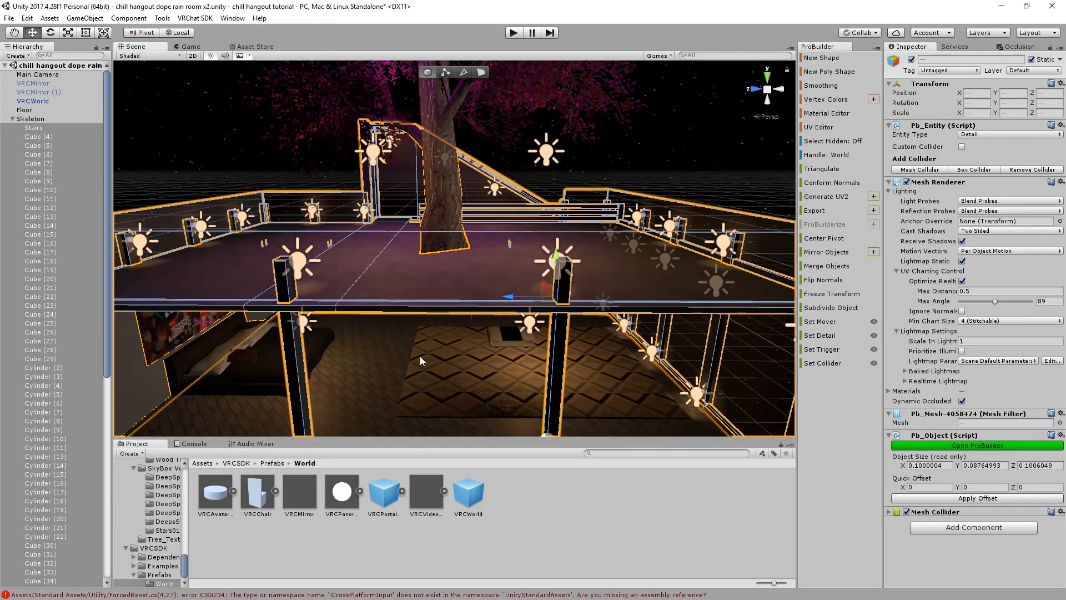
scroll(419, 356, "up", 10)
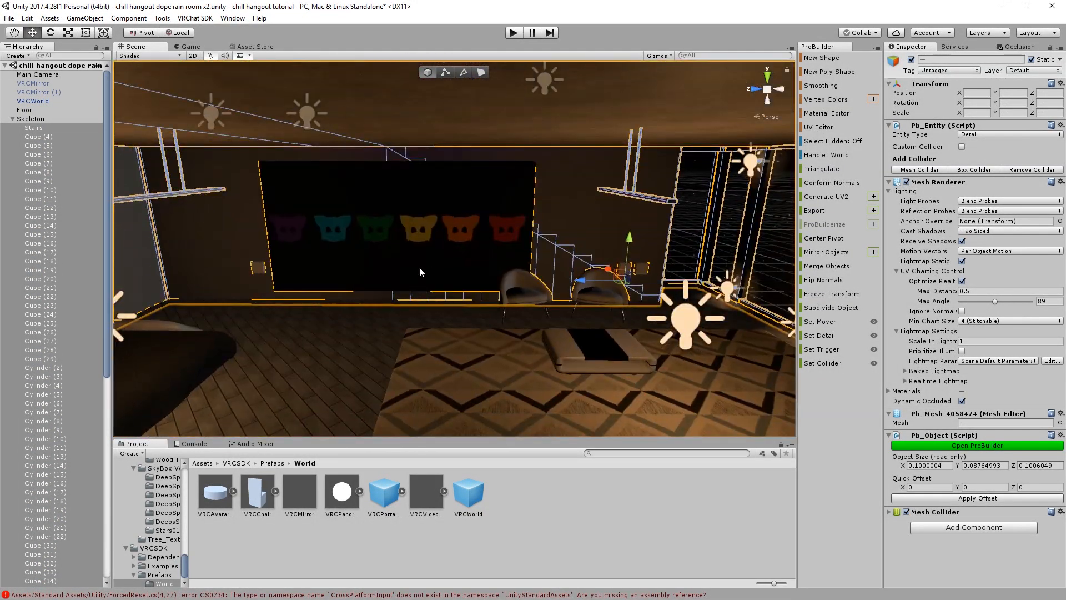
Move the two hanging lamps, Cube (1) and Cube (2), out of the Skeleton group into the 3D Objects group
scroll(68, 427, "down", 10)
left_click(33, 512)
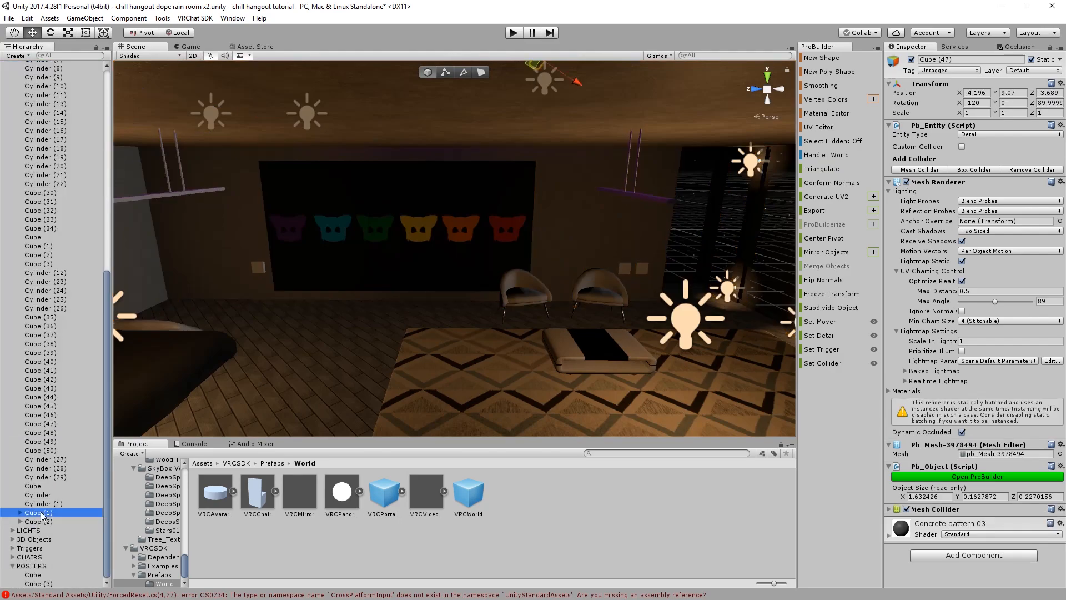
left_click(35, 521, "shift")
scroll(34, 524, "up", 6)
scroll(350, 262, "down", 3)
middle_click_drag(265, 204, 325, 198)
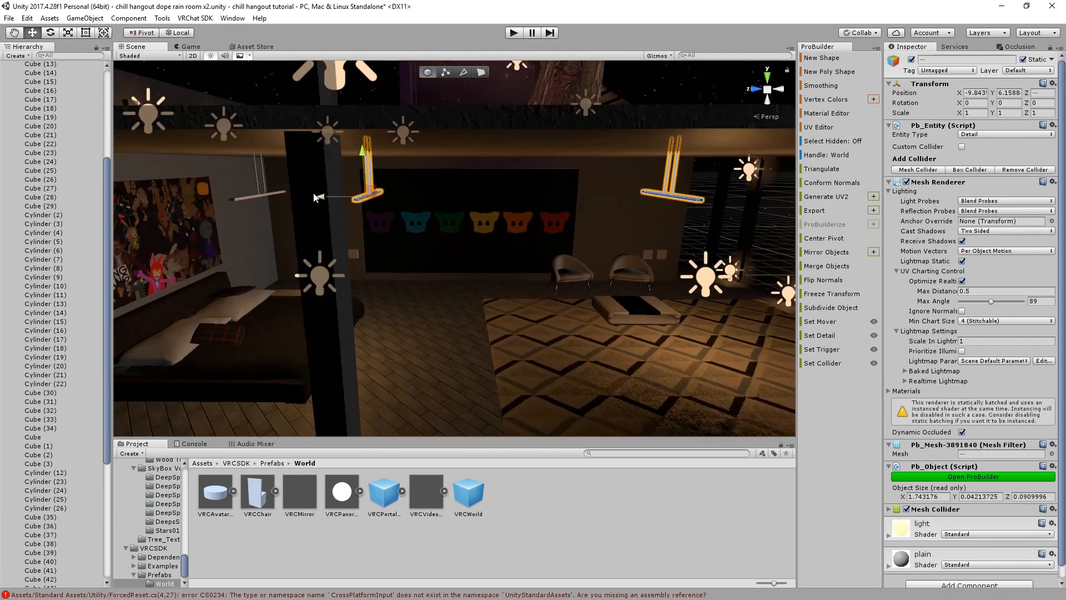
scroll(65, 367, "down", 6)
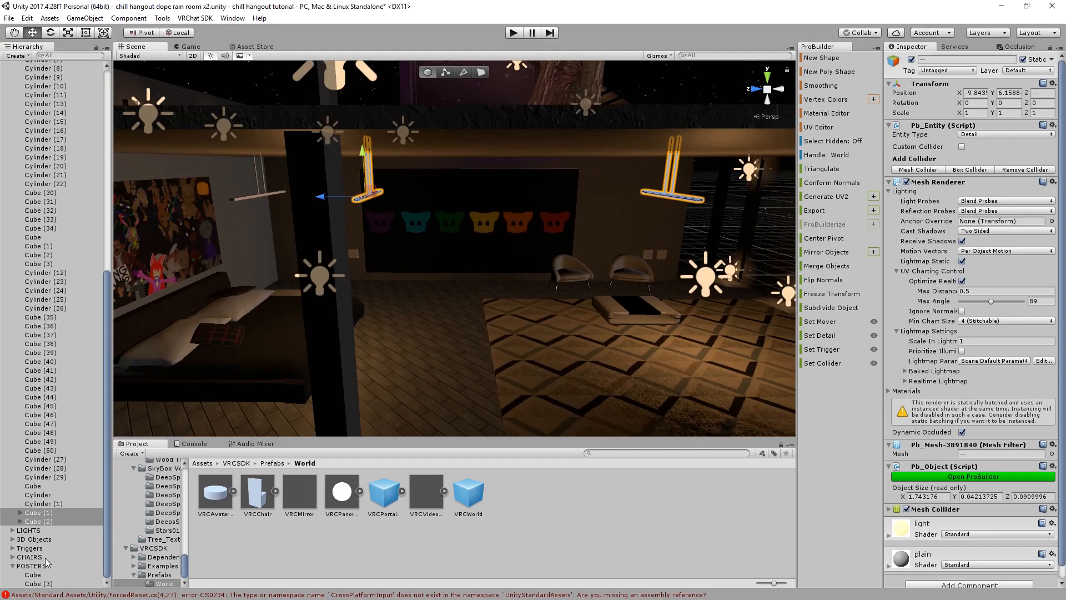
left_click_drag(32, 514, 36, 560)
Move the remaining hanging lamp's Cube, Cylinder and Cylinder (1) from Skeleton into the 3D Objects group and clear the selection
scroll(289, 344, "up", 4)
middle_click_drag(278, 303, 349, 225)
left_click(382, 170)
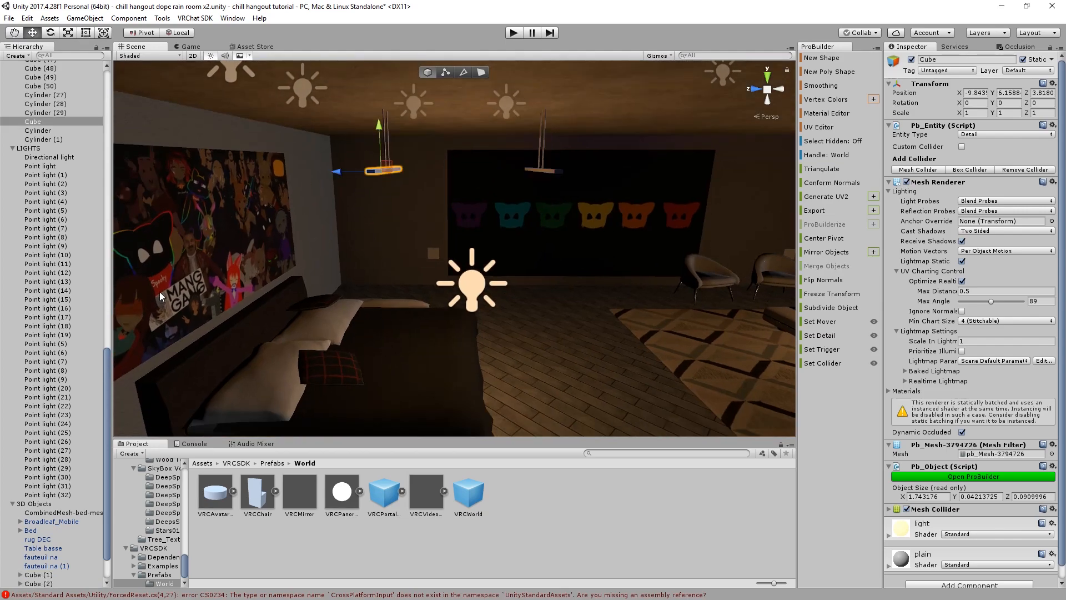
left_click(36, 130, "ctrl")
left_click(39, 139, "ctrl")
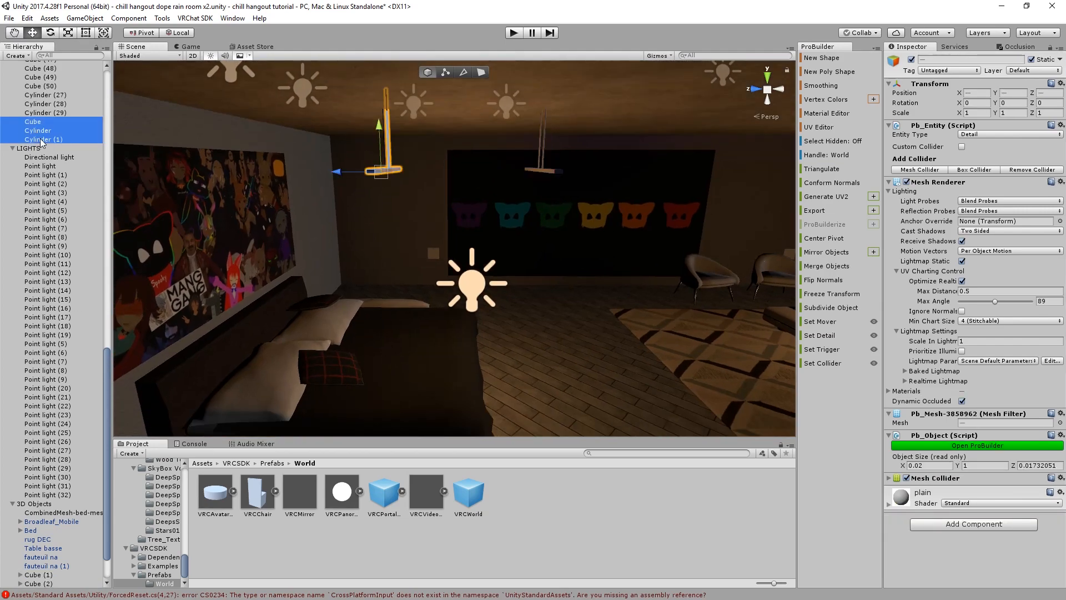
left_click_drag(36, 125, 77, 505)
left_click(472, 549)
scroll(54, 283, "up", 5)
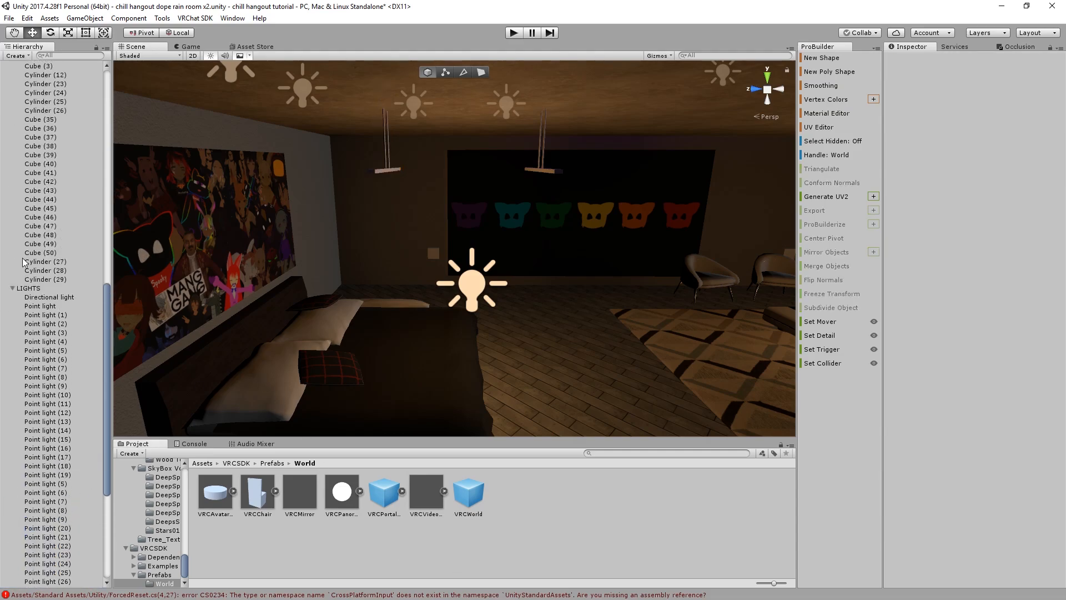
Select the Skeleton children from Cylinder (29) up to Stairs and examine the highlighted structure around the upper deck
left_click(53, 280)
scroll(49, 250, "up", 16)
left_click(29, 129, "shift")
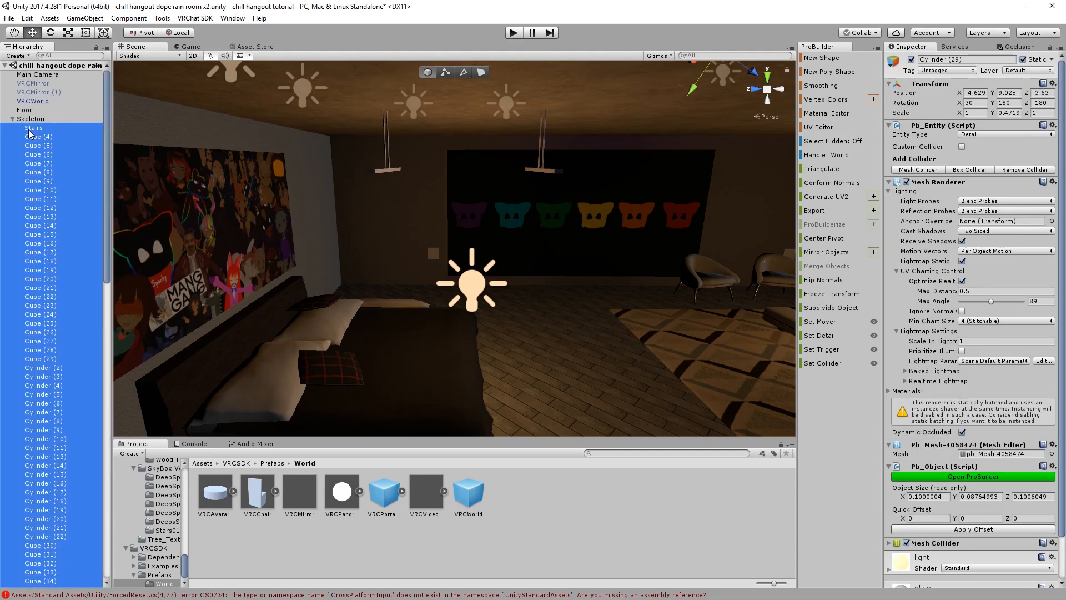
scroll(467, 249, "down", 5)
scroll(466, 249, "down", 2)
middle_click_drag(467, 249, 387, 314)
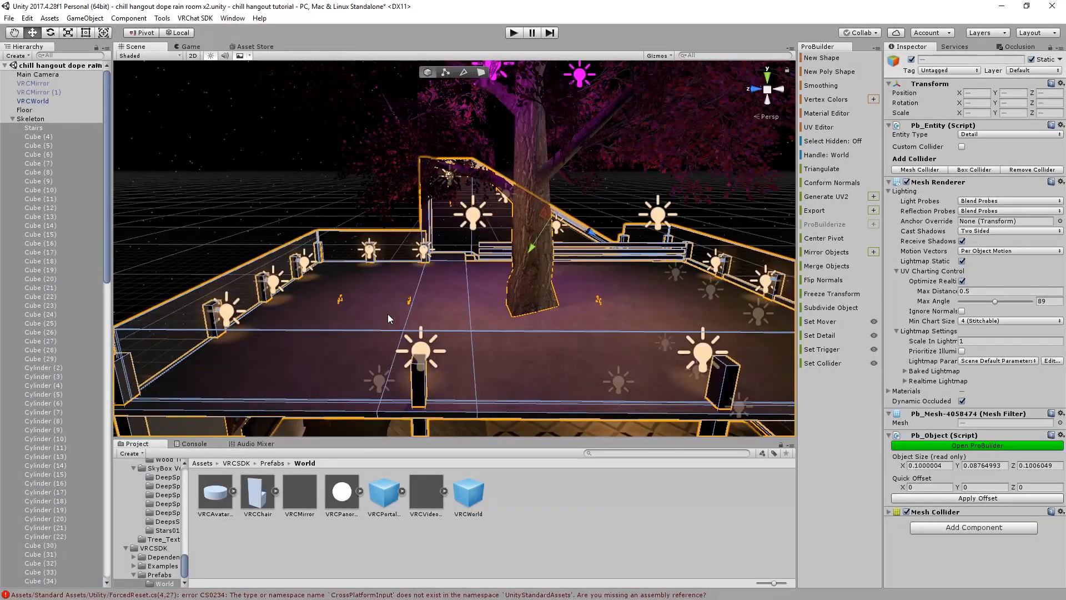
left_click_drag(387, 315, 515, 261, "alt")
scroll(500, 295, "up", 3)
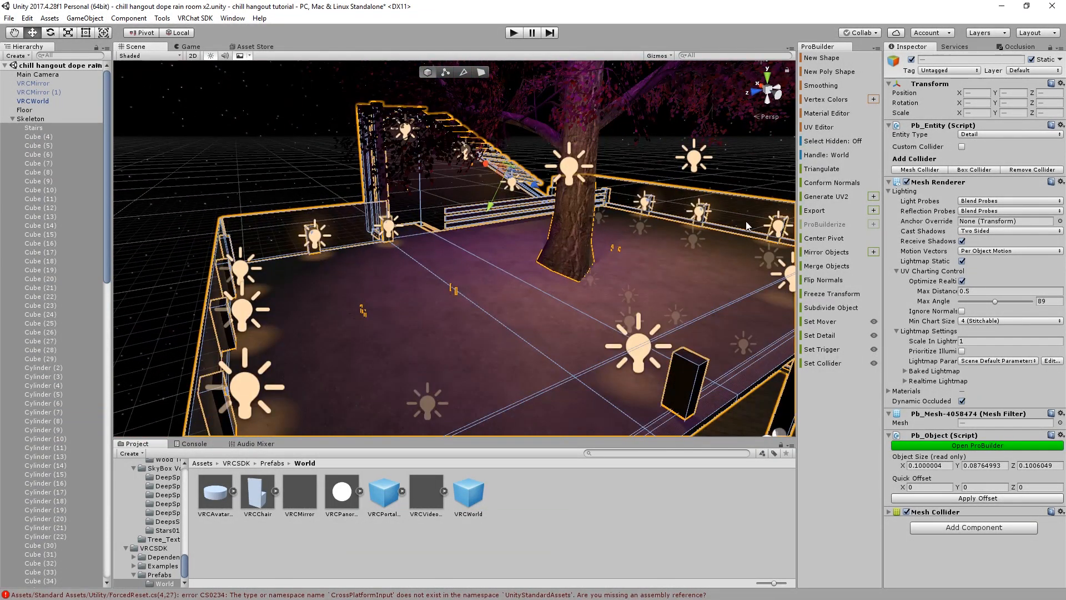
Merge all Skeleton parts, from Stairs to Cylinder (29), into one object with ProBuilder's Merge Objects and check the Game view statistics
left_click(33, 127)
left_click(31, 119)
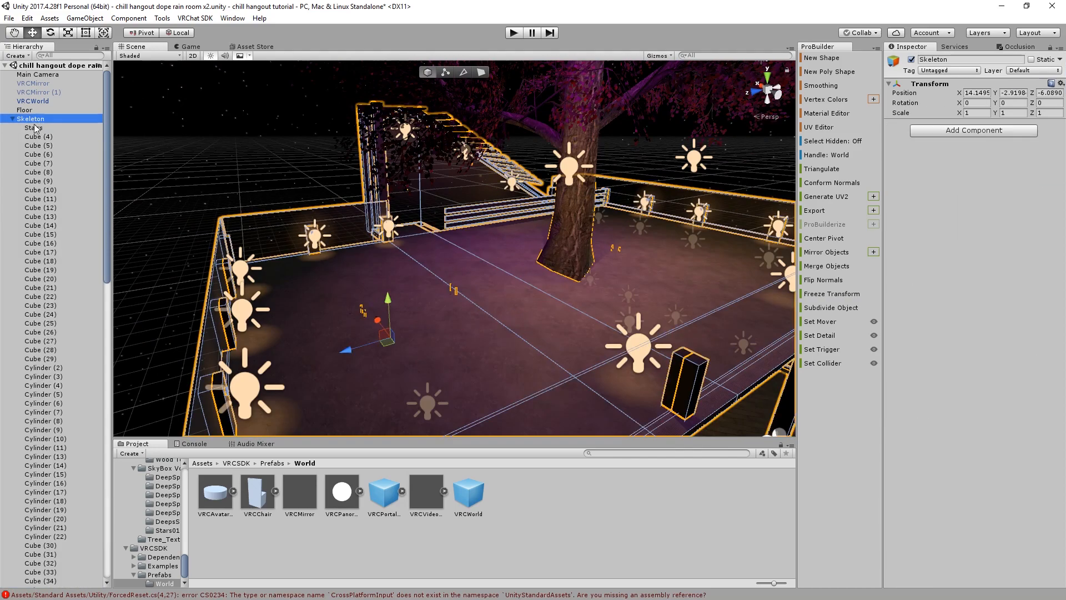
left_click(25, 127)
scroll(86, 253, "down", 15)
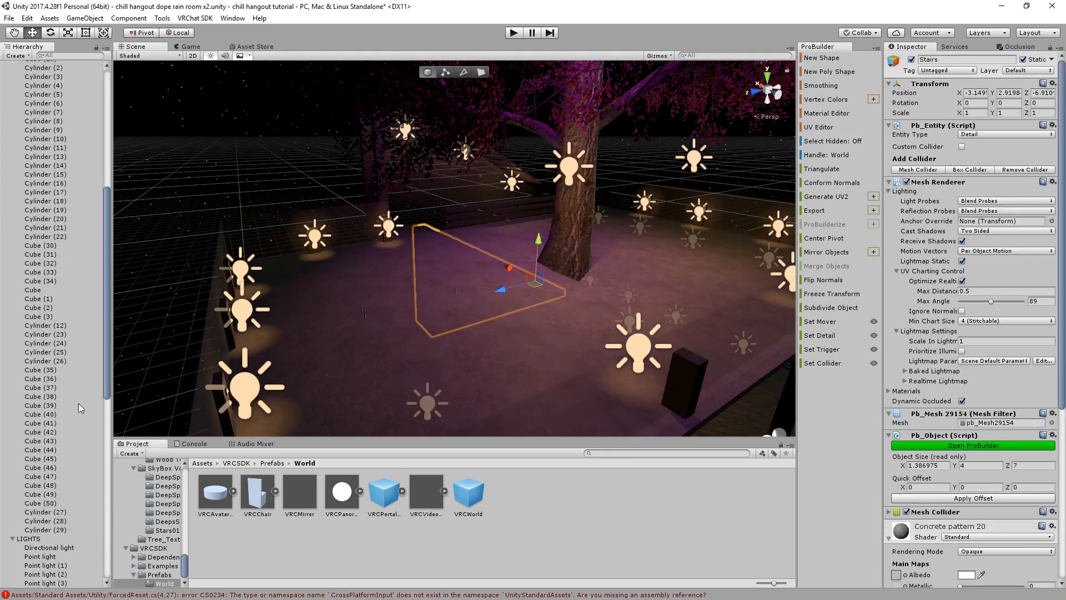
left_click(40, 430, "shift")
key("f")
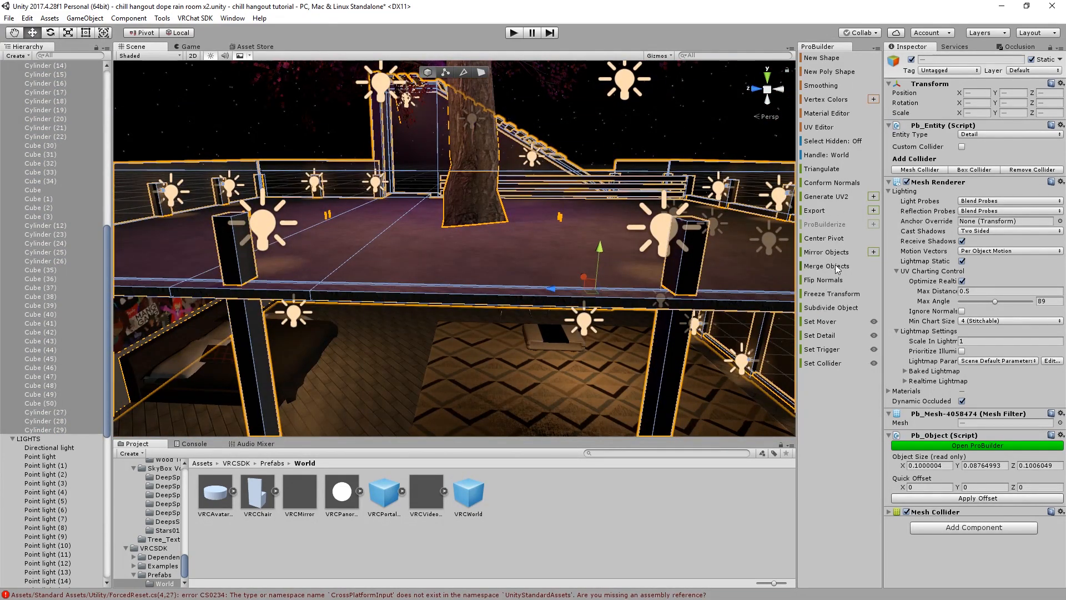
left_click(188, 47)
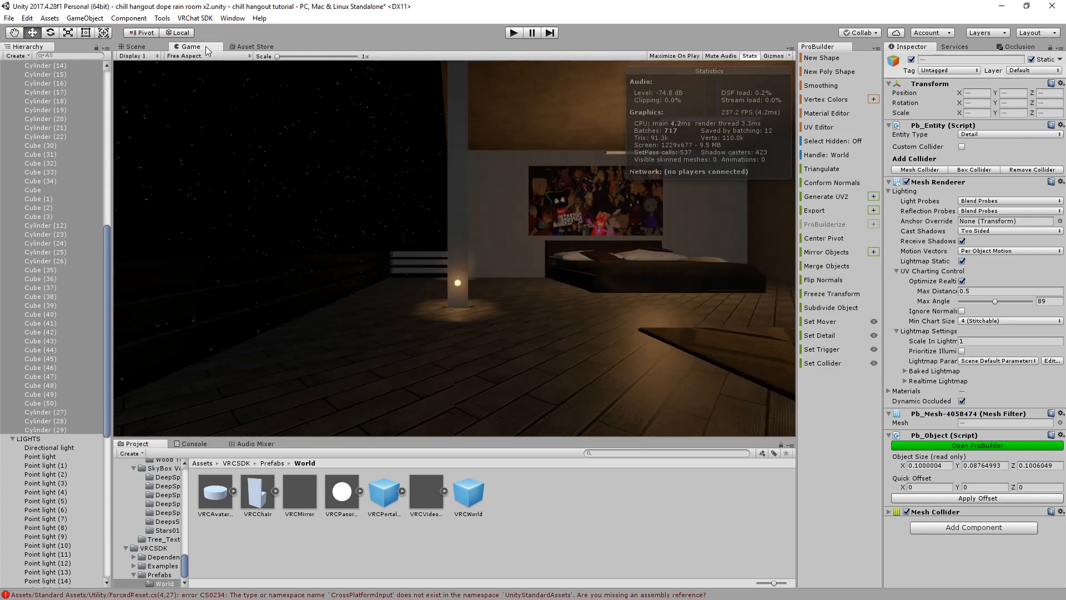
left_click(140, 46)
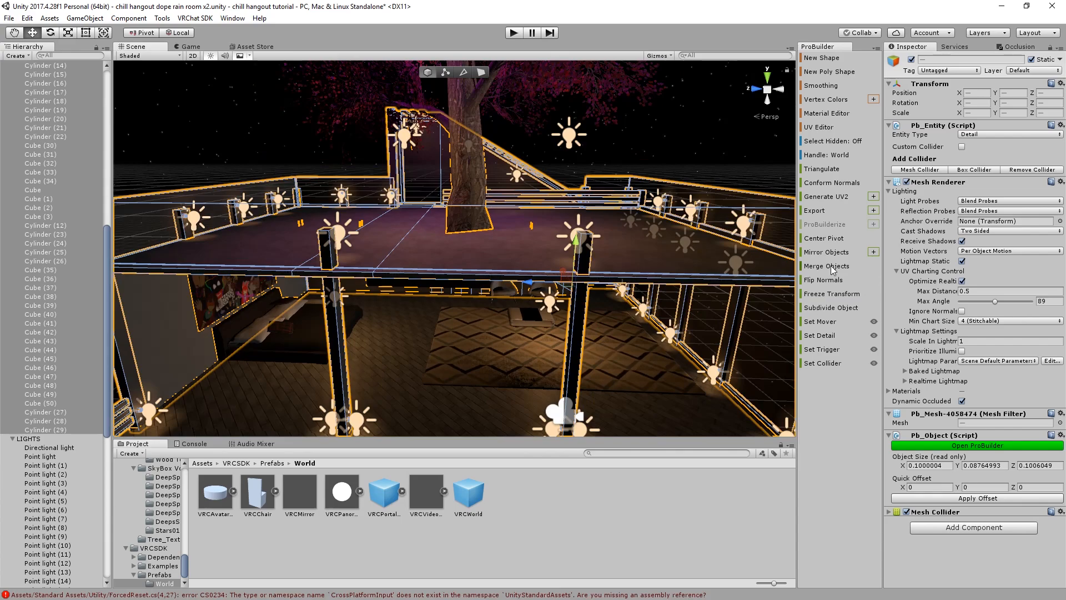
left_click(830, 268)
key("ctrl+2")
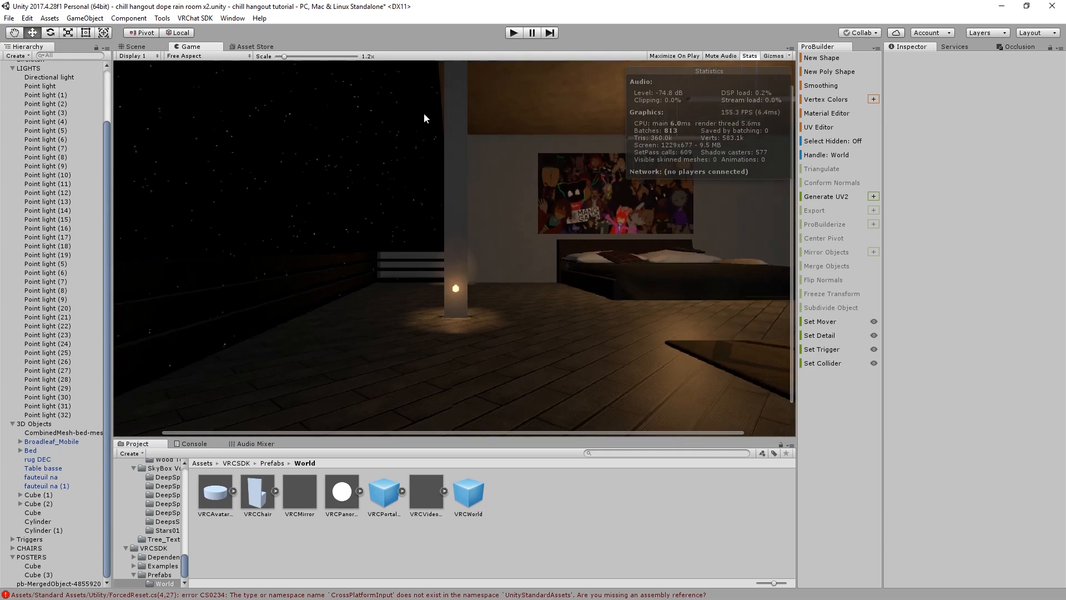
left_click(159, 49)
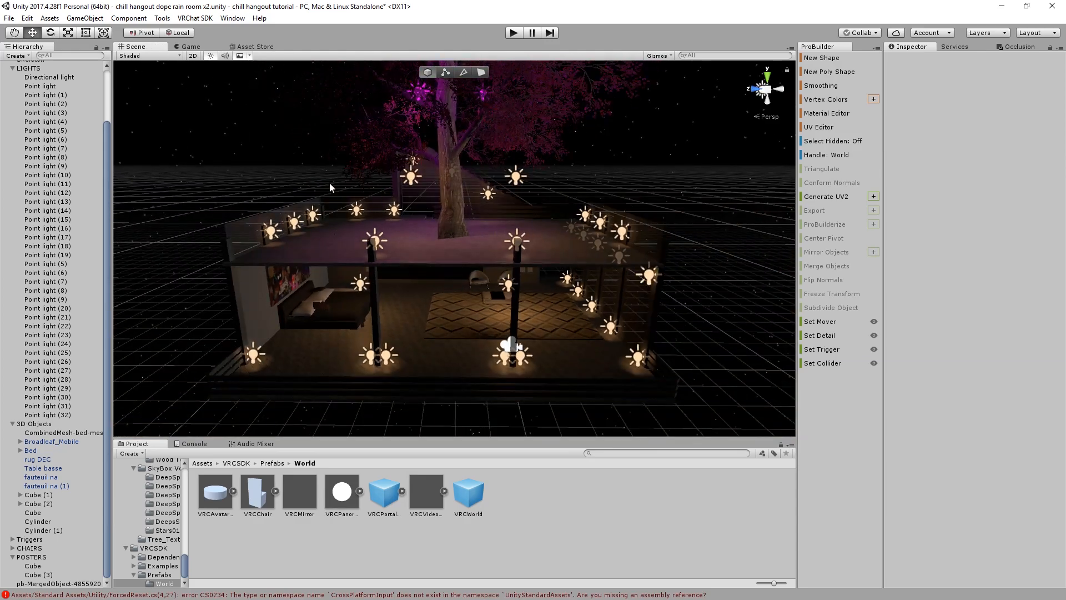
Move the merged building object from the hierarchy root into the Skeleton group and clear the selection
scroll(421, 202, "up", 6)
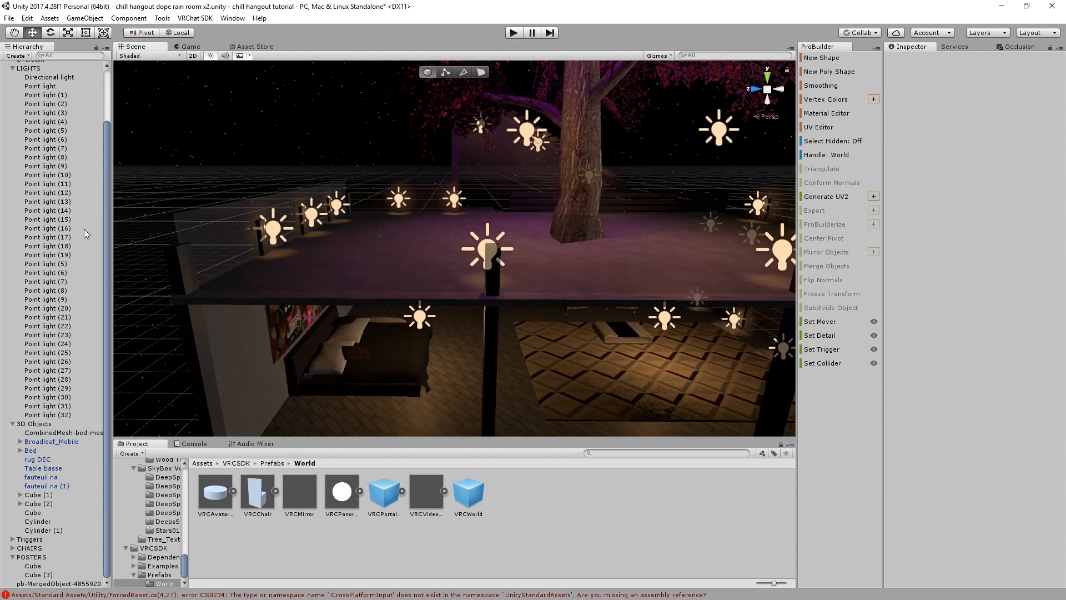
scroll(82, 176, "up", 3)
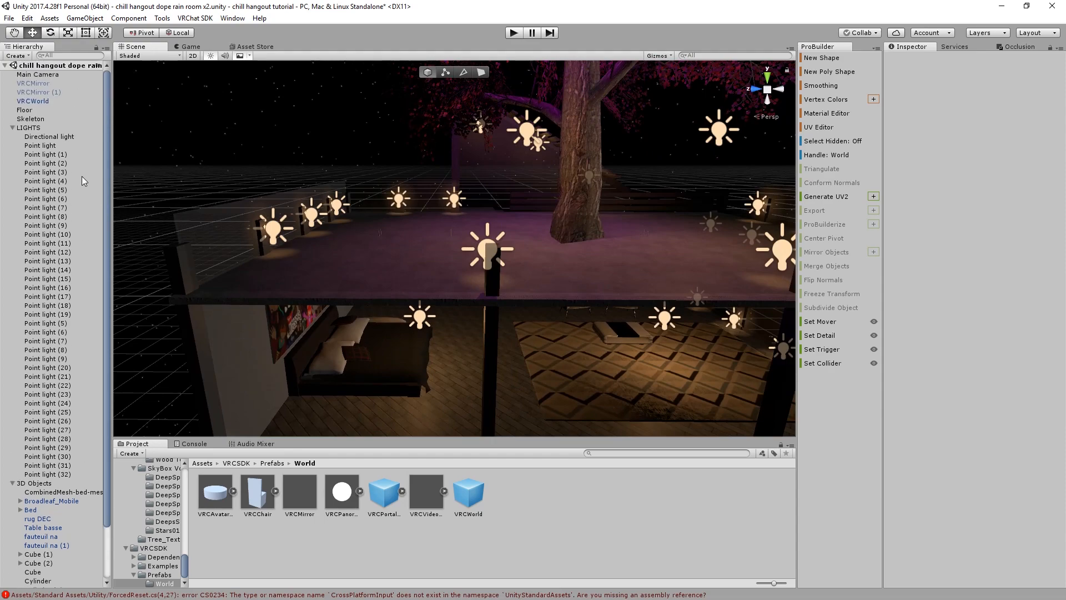
scroll(2, 365, "down", 3)
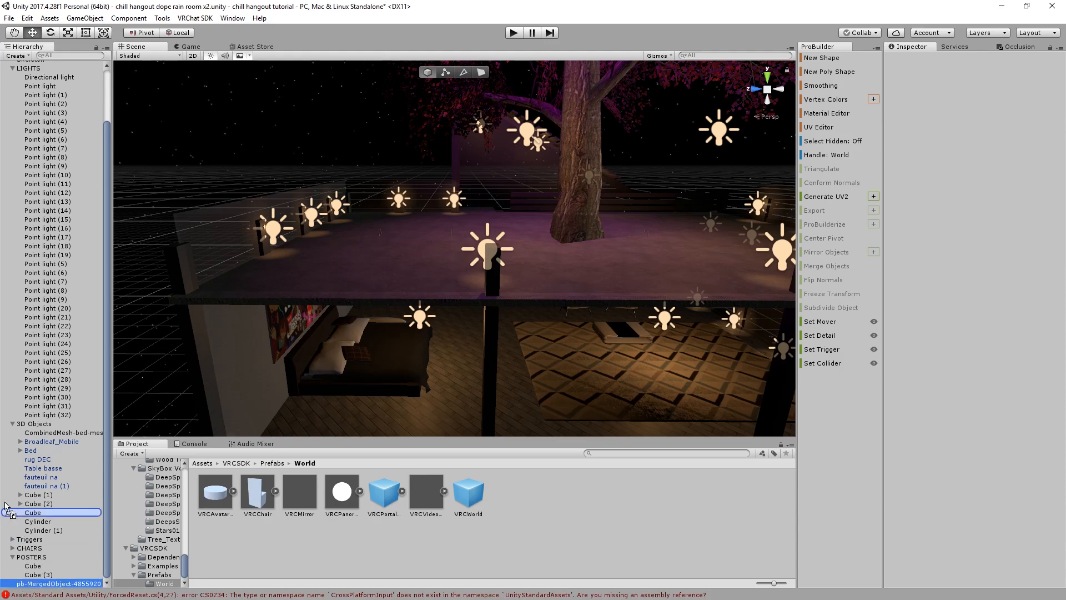
left_click_drag(41, 29, 47, 121)
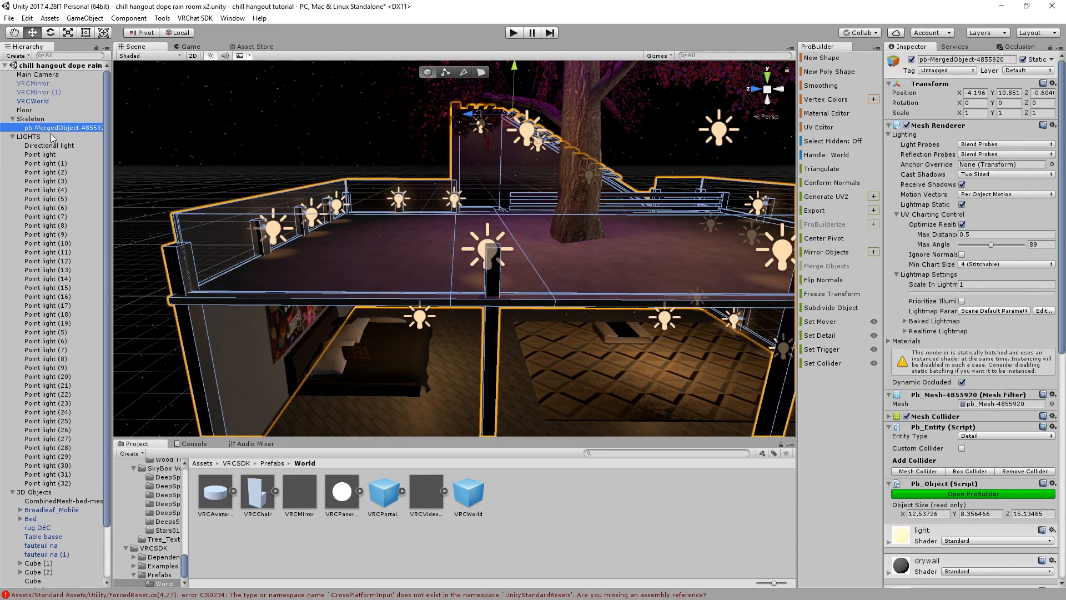
left_click(277, 159)
Inspect the merged building's interior, including the floor, pillars, seating area and front steps
scroll(644, 310, "down", 4)
middle_click_drag(644, 310, 525, 249)
scroll(524, 248, "up", 5)
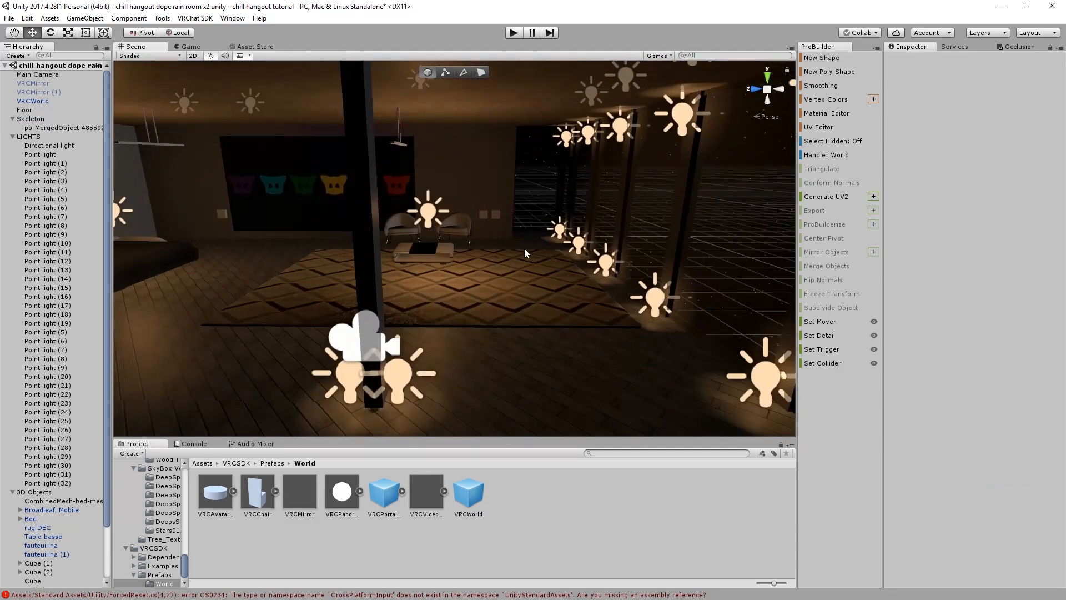
scroll(510, 240, "down", 4)
scroll(502, 258, "up", 6)
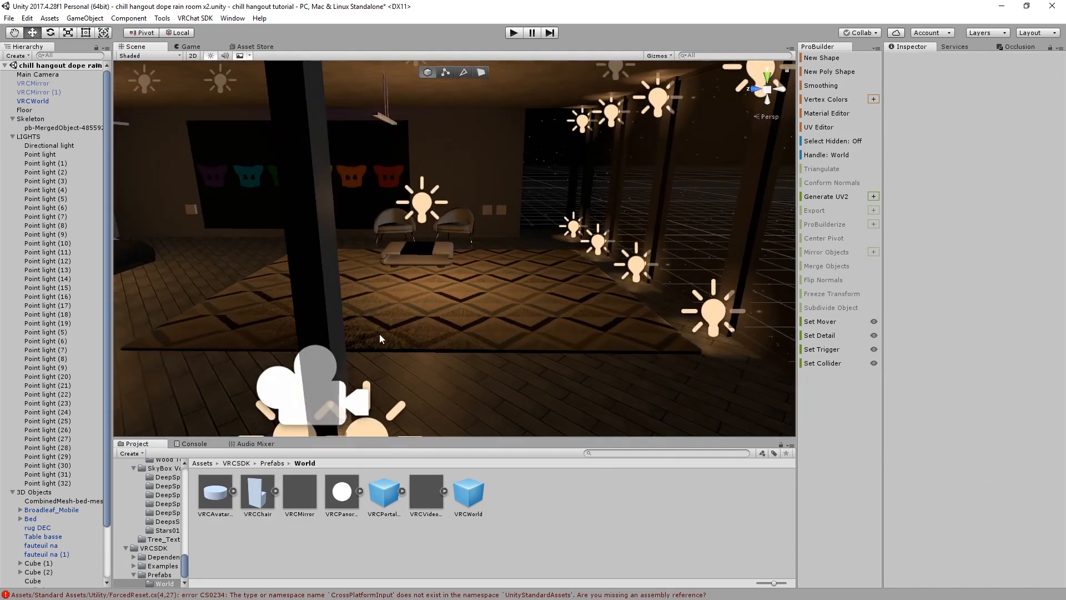
scroll(327, 377, "down", 4)
middle_click_drag(321, 398, 528, 341)
scroll(529, 341, "up", 5)
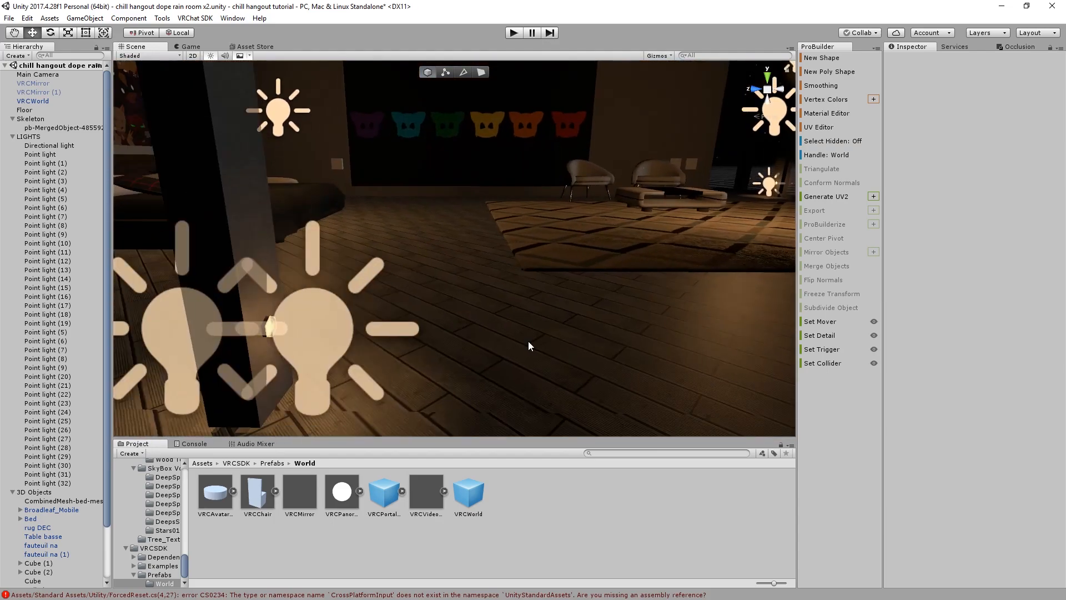
right_click_drag(528, 341, 440, 293)
middle_click_drag(440, 293, 449, 291)
scroll(449, 290, "down", 4)
middle_click_drag(440, 351, 444, 388)
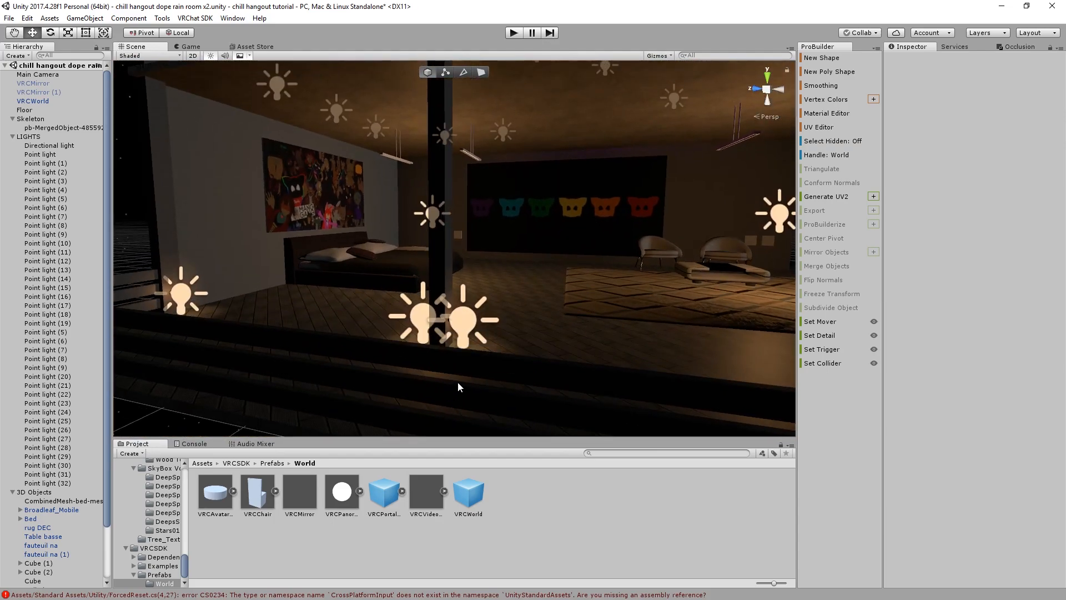
scroll(377, 304, "down", 4)
Select the merged building and the wall poster in the scene to check which objects are separate
left_click(321, 248)
scroll(268, 250, "up", 5)
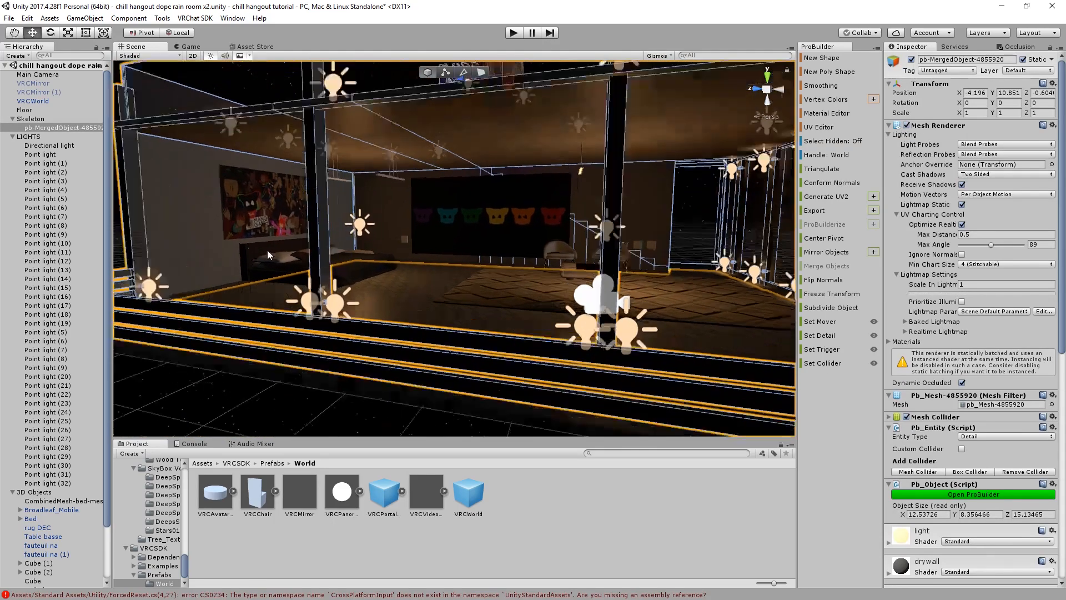
scroll(184, 351, "down", 4)
middle_click_drag(184, 350, 161, 294)
left_click(217, 382)
middle_click_drag(224, 236, 287, 307)
scroll(365, 263, "up", 5)
left_click(365, 263)
middle_click_drag(365, 263, 466, 291)
scroll(380, 291, "up", 4)
left_click(309, 212)
middle_click_drag(608, 180, 520, 199)
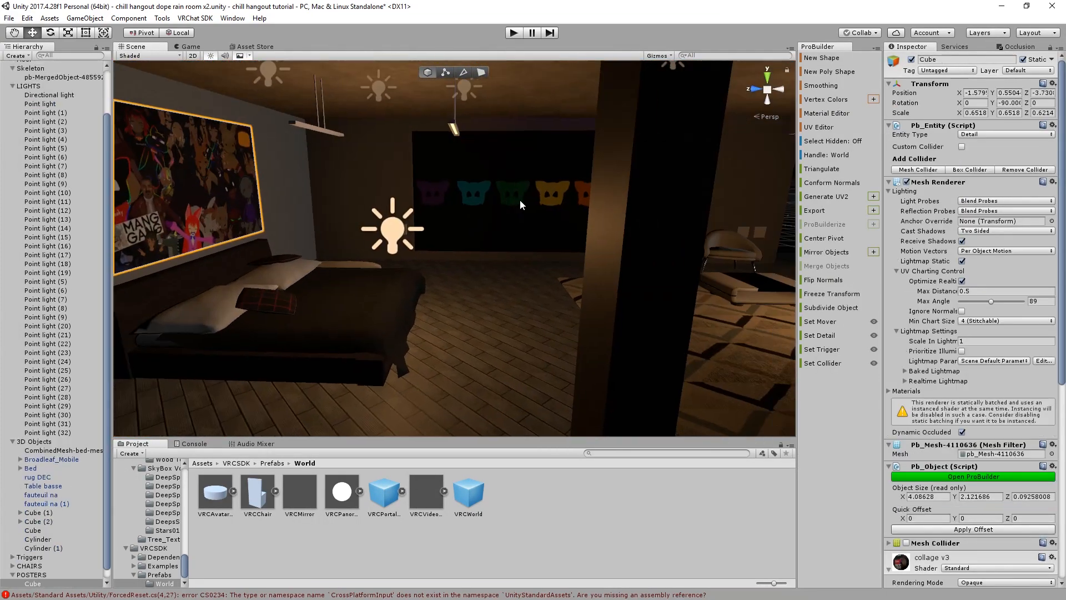
Merge the two wall posters into one object with ProBuilder's Merge Objects and place it in the POSTERS group
left_click(486, 201, "ctrl")
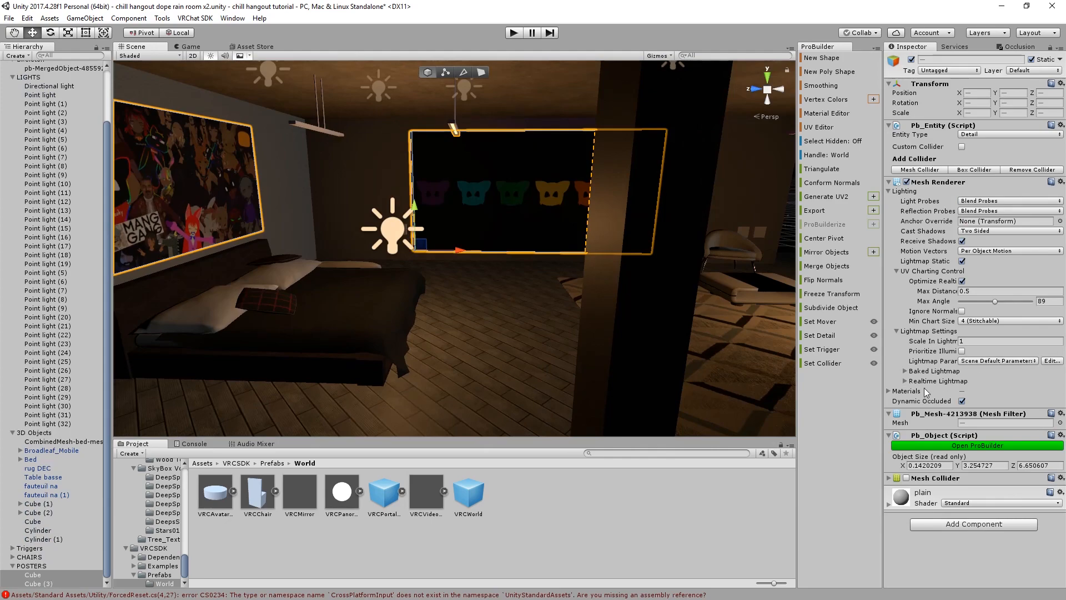
left_click(833, 266)
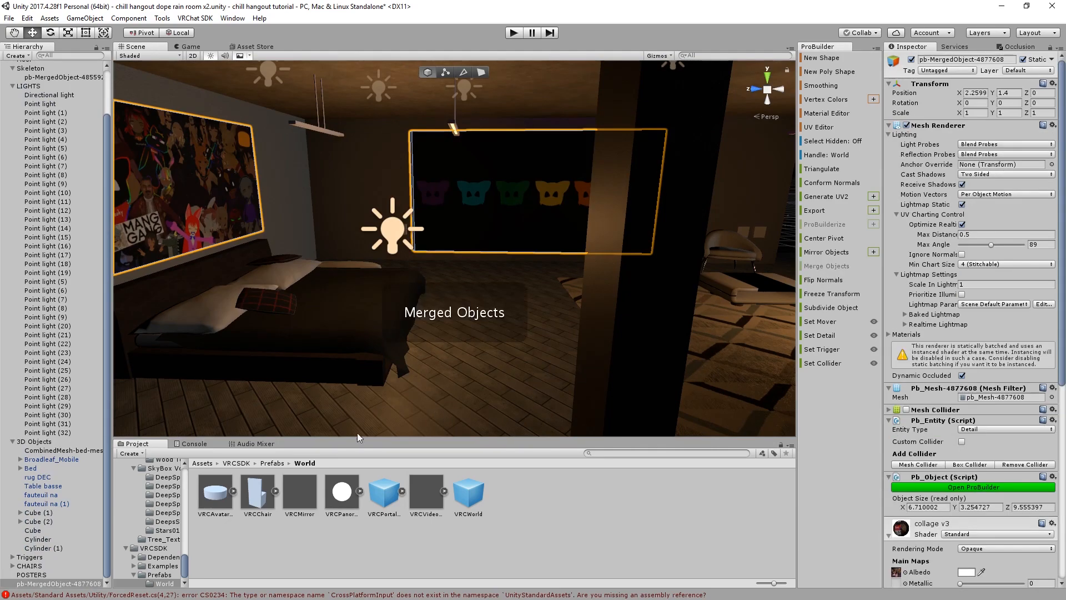
left_click_drag(51, 583, 37, 575)
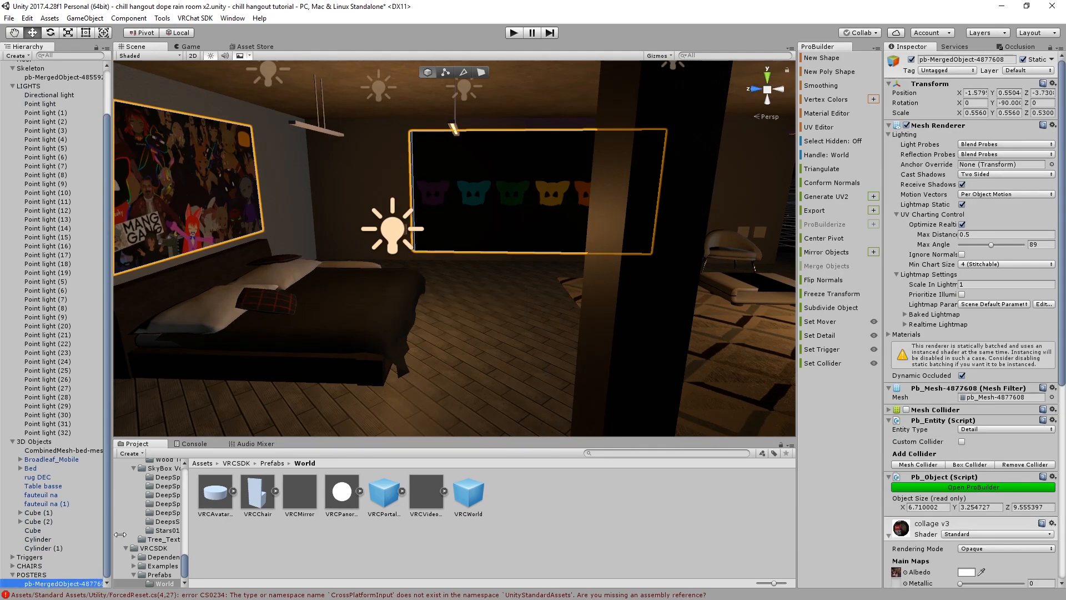
Inspect the bed and the second armchair up close to check which furniture pieces are separate objects
scroll(348, 281, "down", 4)
left_click(353, 282)
key("f")
left_click_drag(353, 282, 166, 290, "alt")
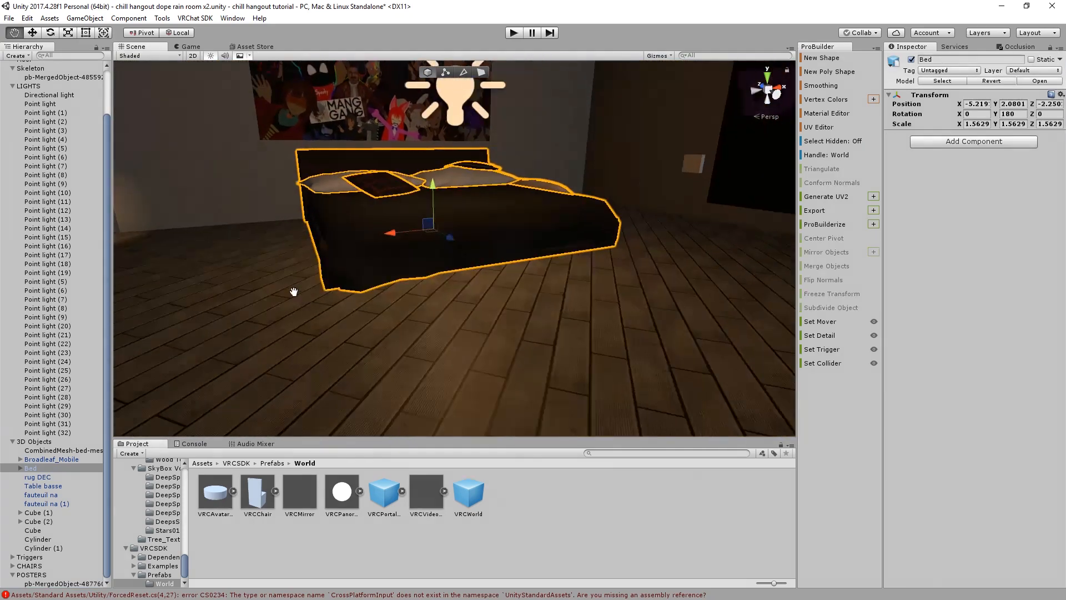
scroll(298, 295, "down", 4)
middle_click_drag(297, 295, 327, 283)
right_click_drag(327, 283, 436, 274)
right_click_drag(483, 311, 560, 303)
left_click(445, 301)
right_click(605, 317)
left_click(592, 321)
right_click_drag(464, 335, 288, 314)
scroll(594, 333, "down", 4)
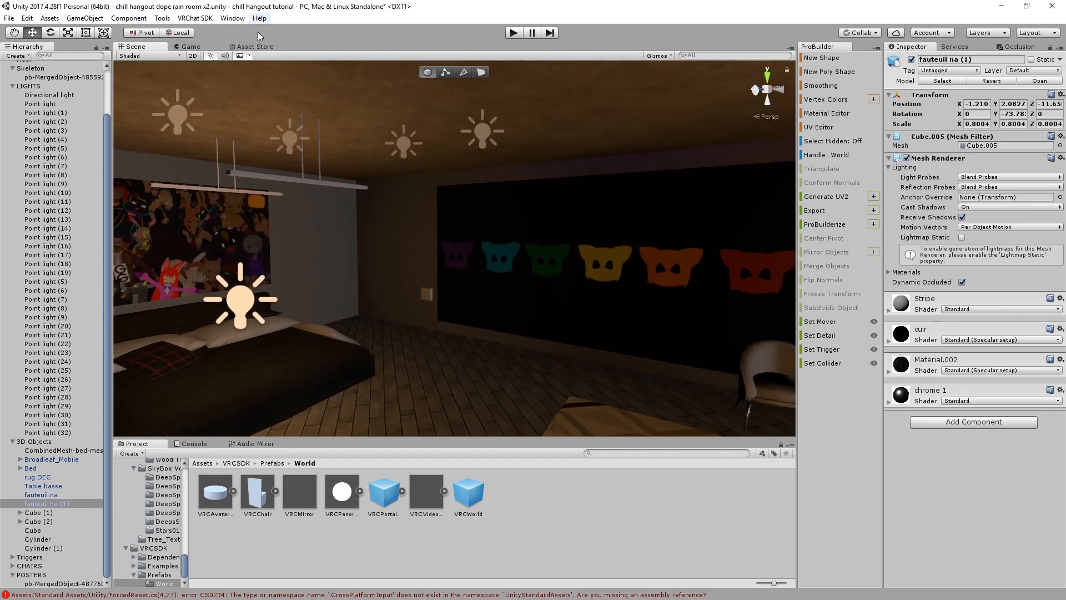
Examine the bed, the wall poster beside it and the rug and seating area inside the room
right_click_drag(324, 263, 274, 275)
left_click(294, 350)
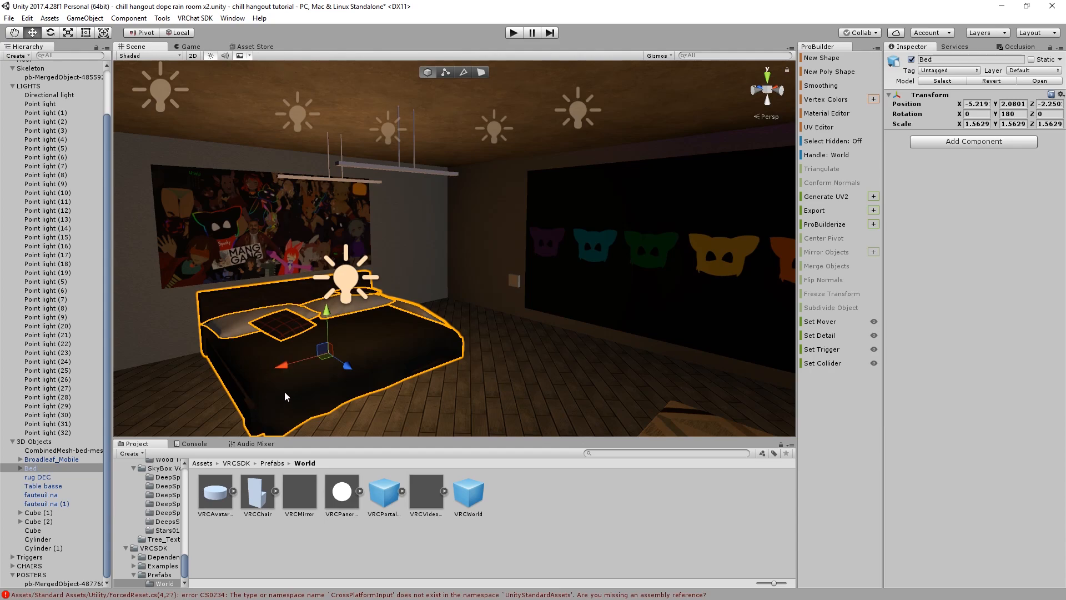
right_click_drag(284, 392, 343, 383)
middle_click_drag(351, 300, 476, 295)
right_click_drag(476, 295, 414, 256)
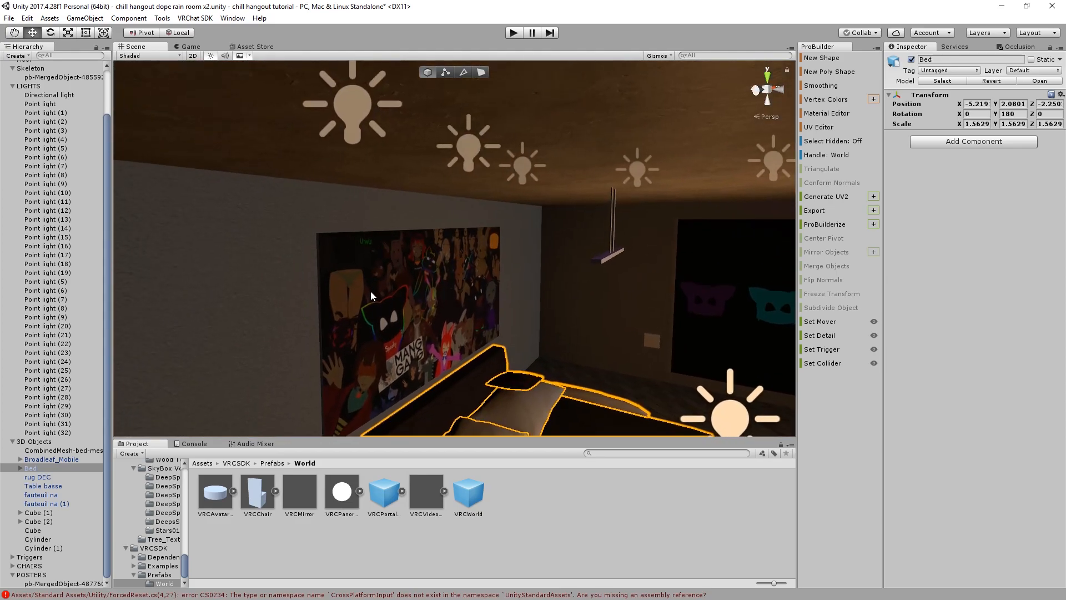
right_click_drag(375, 290, 362, 306)
middle_click_drag(362, 305, 331, 338)
right_click_drag(331, 338, 561, 295)
middle_click_drag(455, 278, 492, 240)
scroll(521, 317, "down", 6)
scroll(491, 240, "up", 4)
right_click_drag(492, 240, 430, 297)
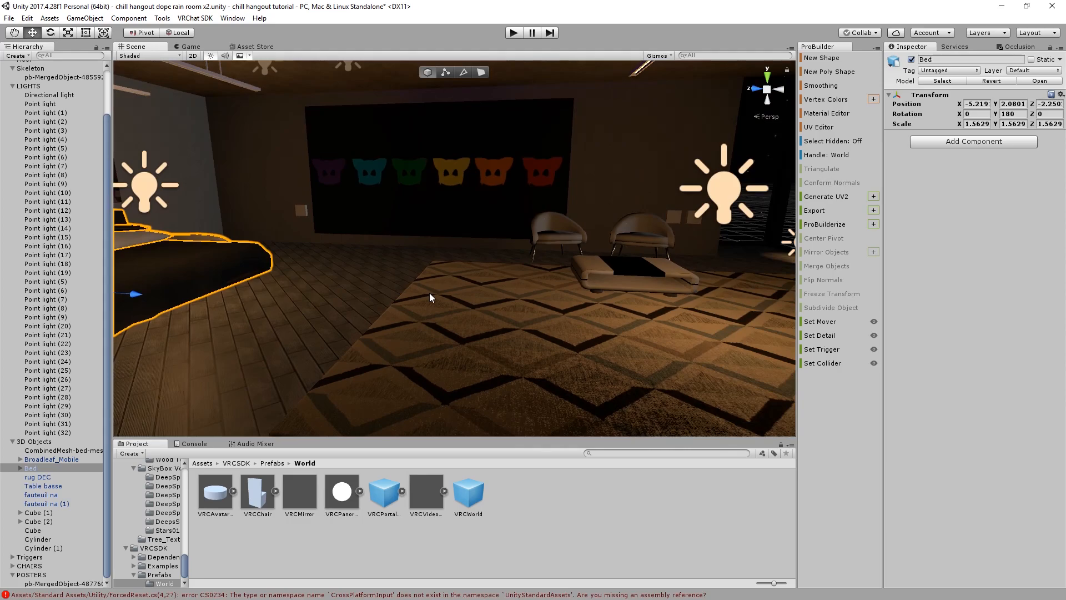
right_click_drag(428, 292, 347, 224)
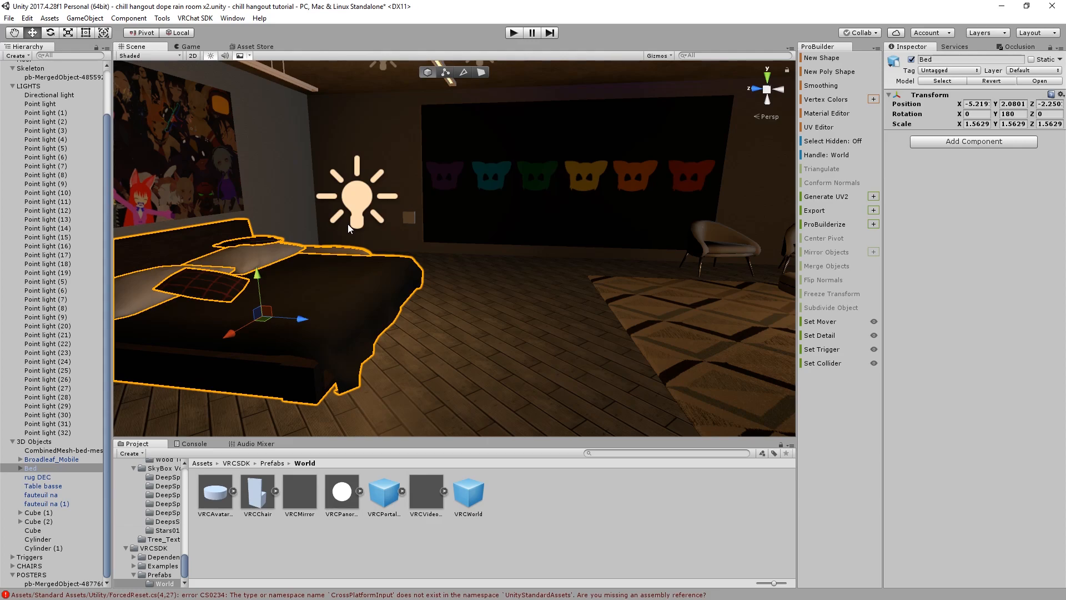
right_click_drag(356, 223, 384, 208)
scroll(385, 208, "up", 3)
middle_click_drag(385, 208, 364, 224)
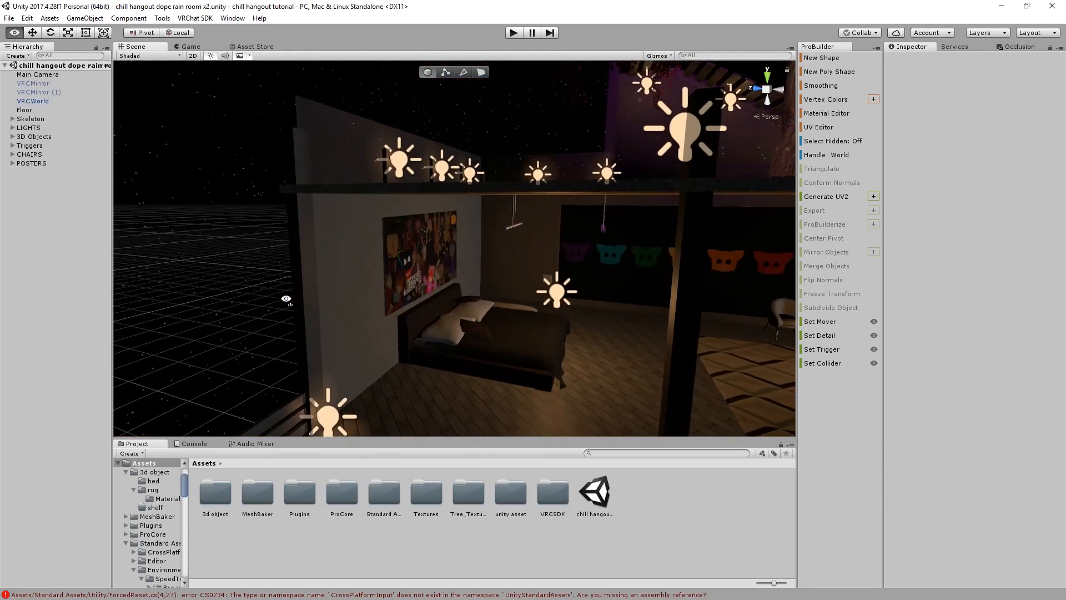
Examine the bedroom corner, the roof deck above it and the building's open front with the bed selected
right_click_drag(211, 277, 449, 282)
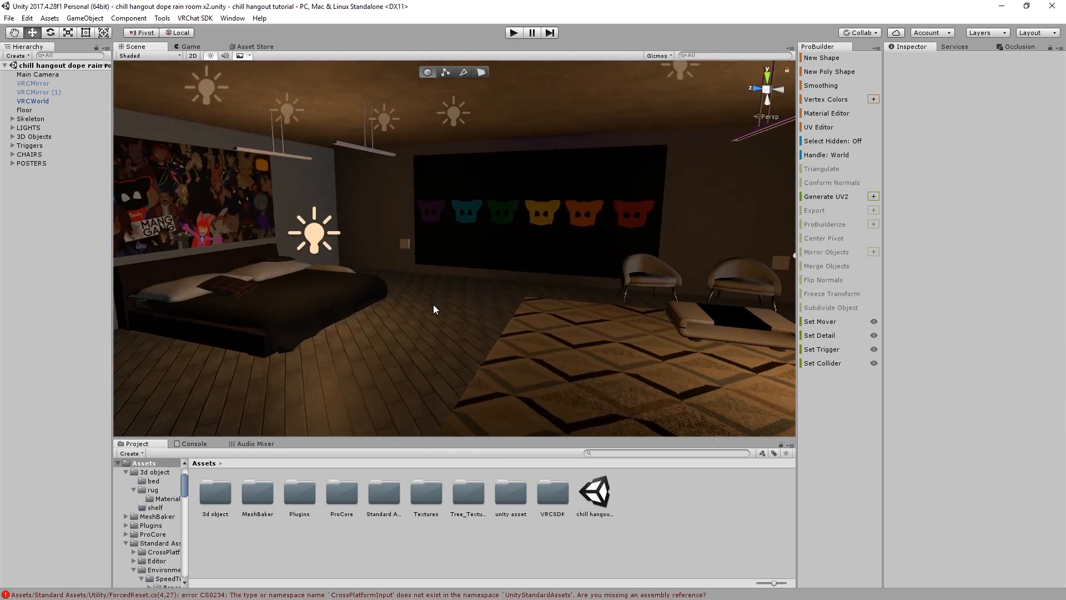
mouse_move(273, 301)
right_mouse_down()
mouse_move(253, 305)
mouse_move(281, 318)
right_mouse_up()
left_click(285, 321)
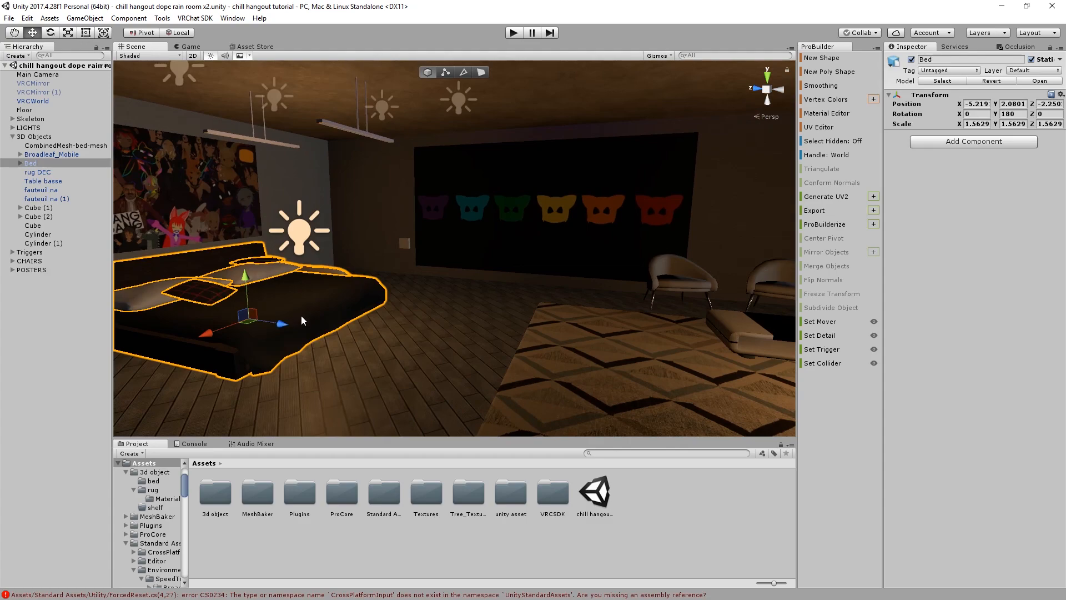
right_click_drag(450, 315, 351, 302)
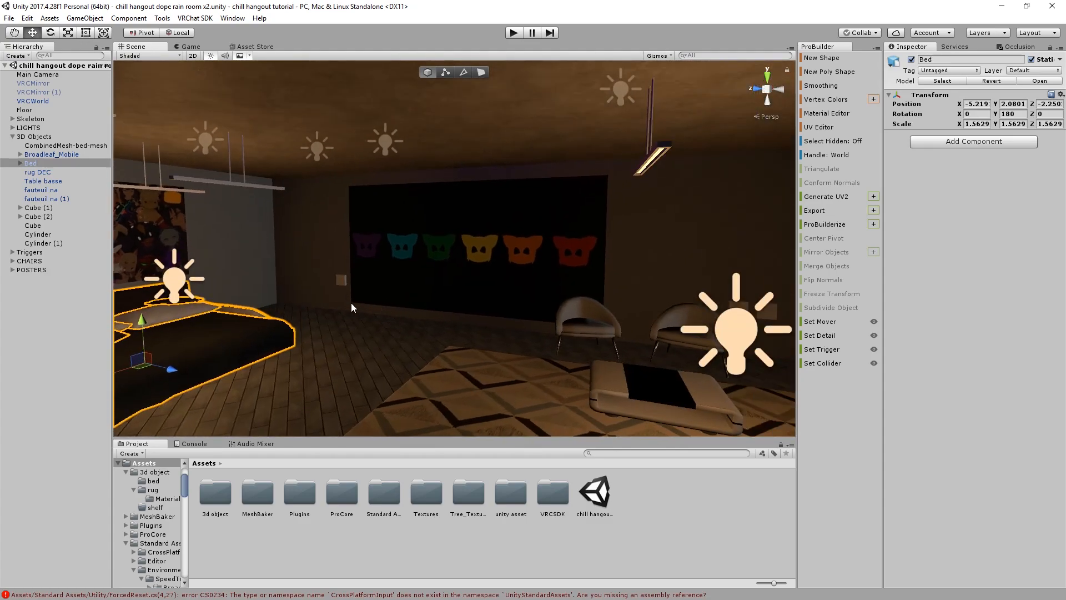
scroll(476, 299, "down", 6)
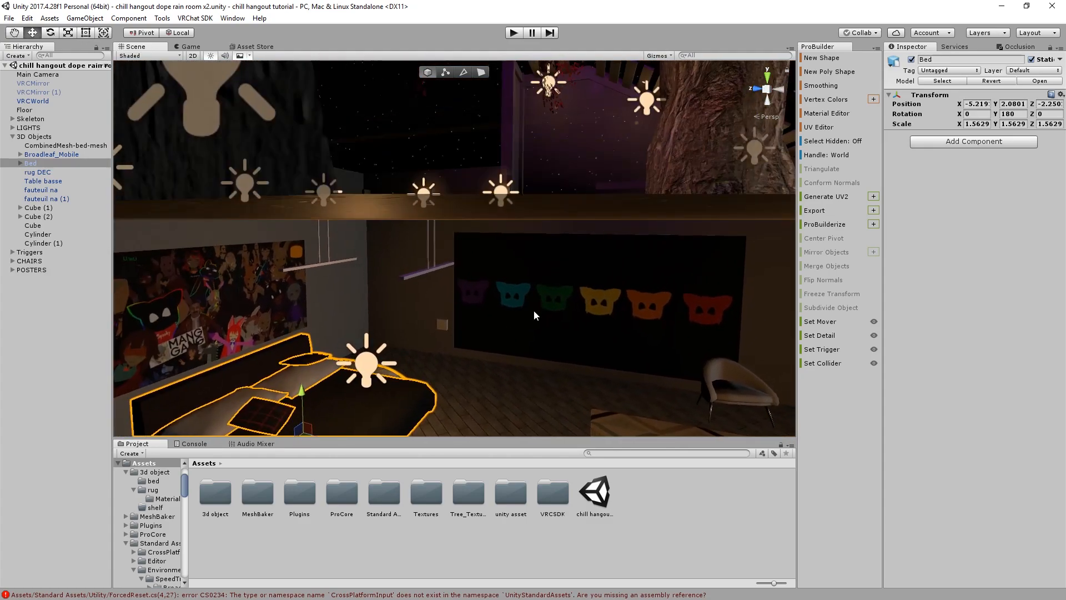
middle_click_drag(463, 291, 426, 335)
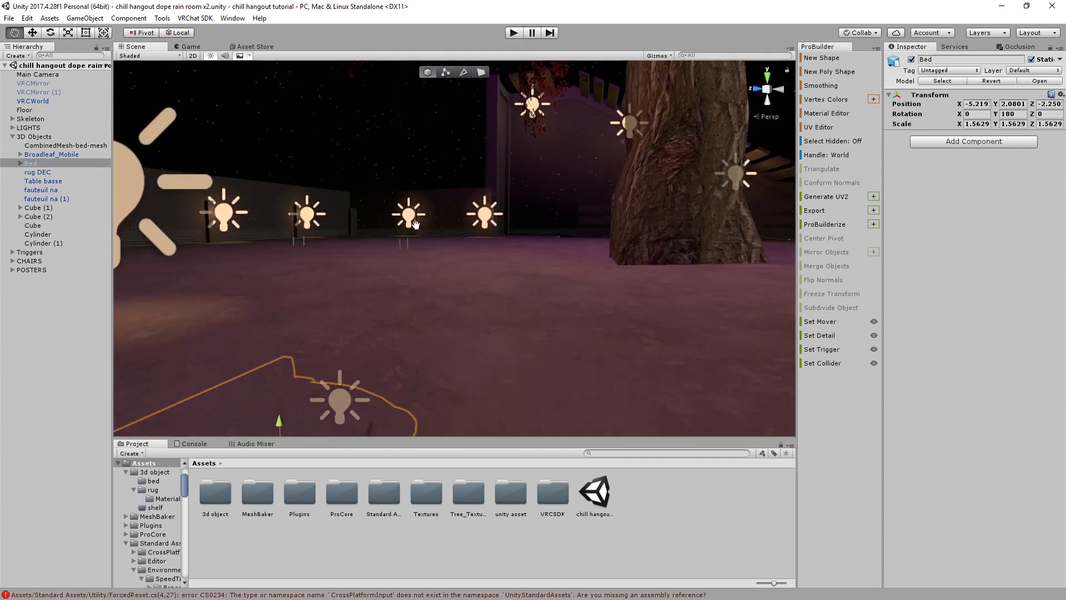
scroll(422, 241, "down", 5)
right_click_drag(422, 241, 519, 271)
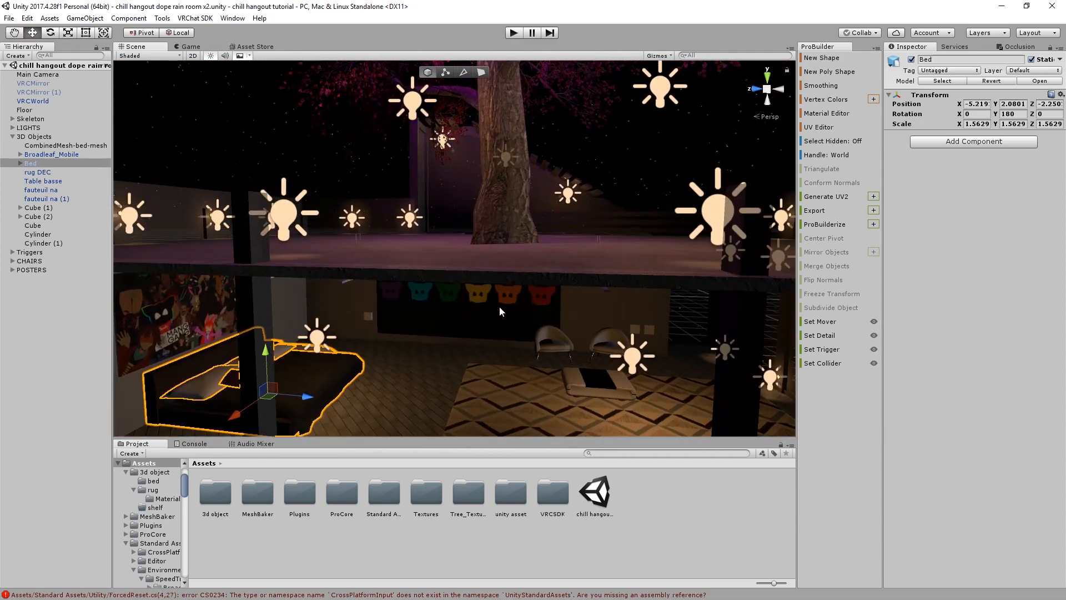
scroll(499, 306, "down", 3)
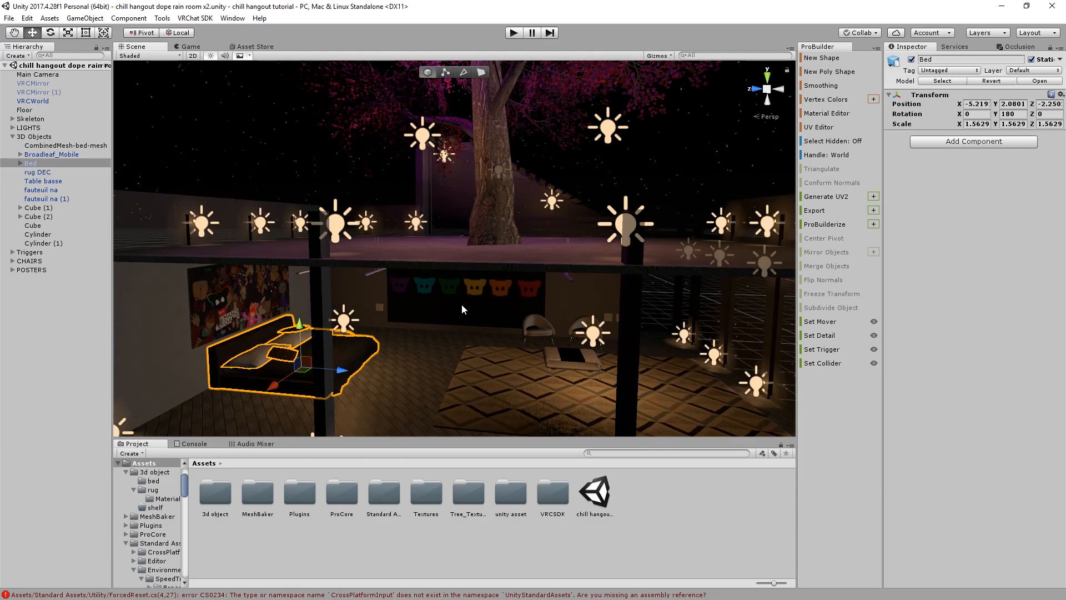
scroll(456, 324, "up", 3)
middle_click_drag(455, 325, 429, 271)
scroll(438, 282, "down", 5)
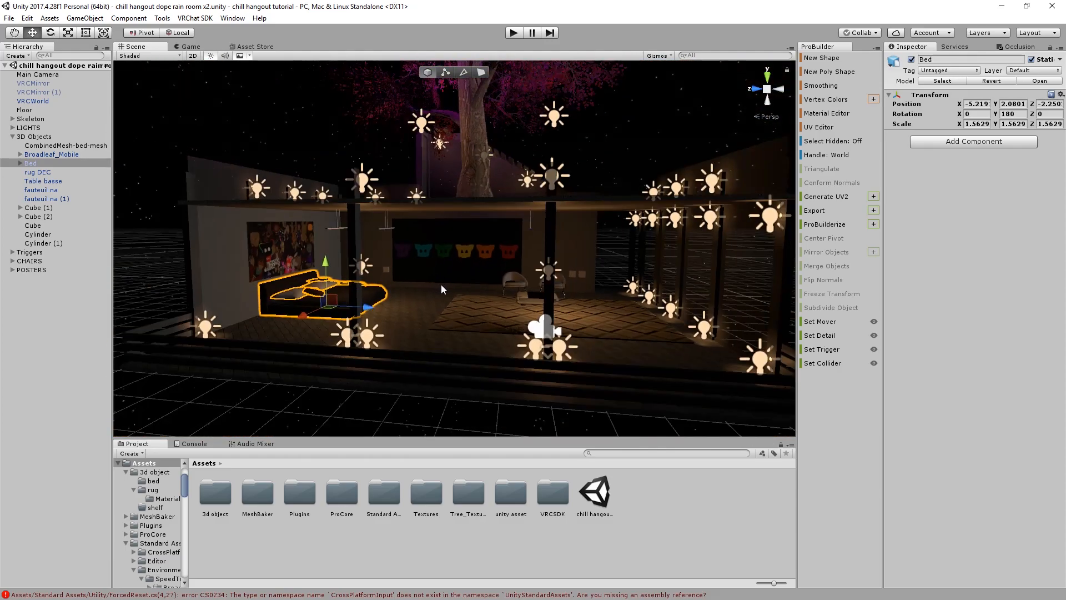
scroll(409, 280, "up", 2)
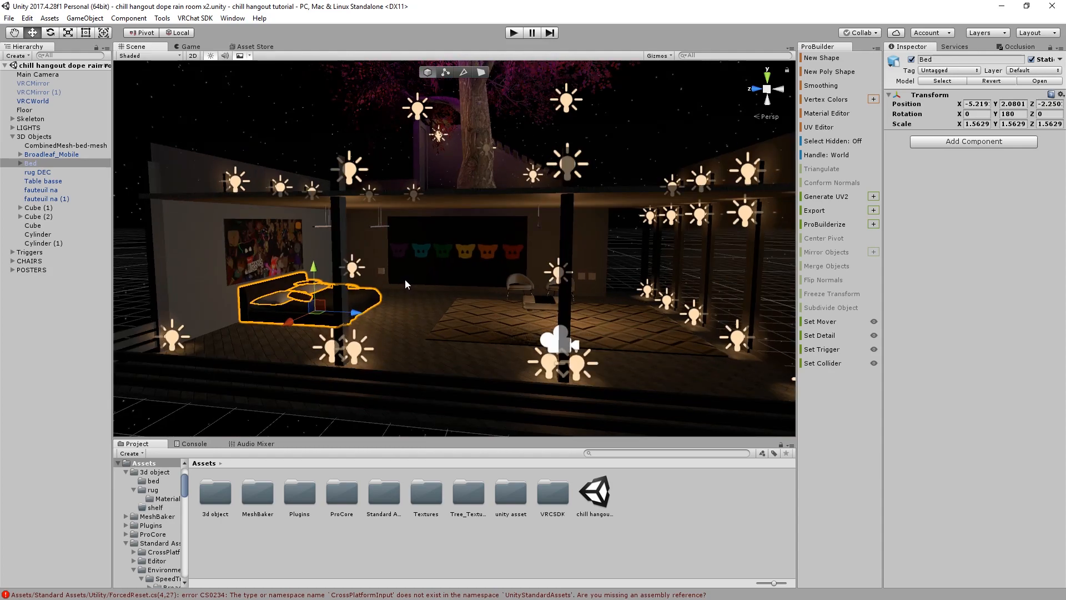
Clear the selection and bake occlusion culling with smallest occluder 5, smallest hole 0.25 and backface threshold 100
left_click(690, 233)
left_click(1004, 48)
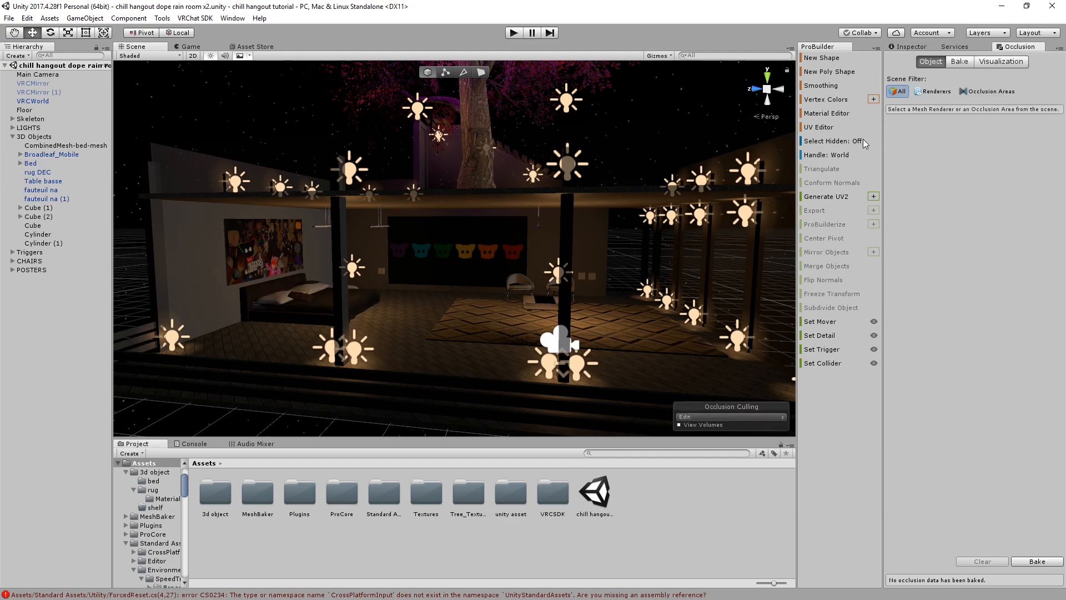
left_click(951, 63)
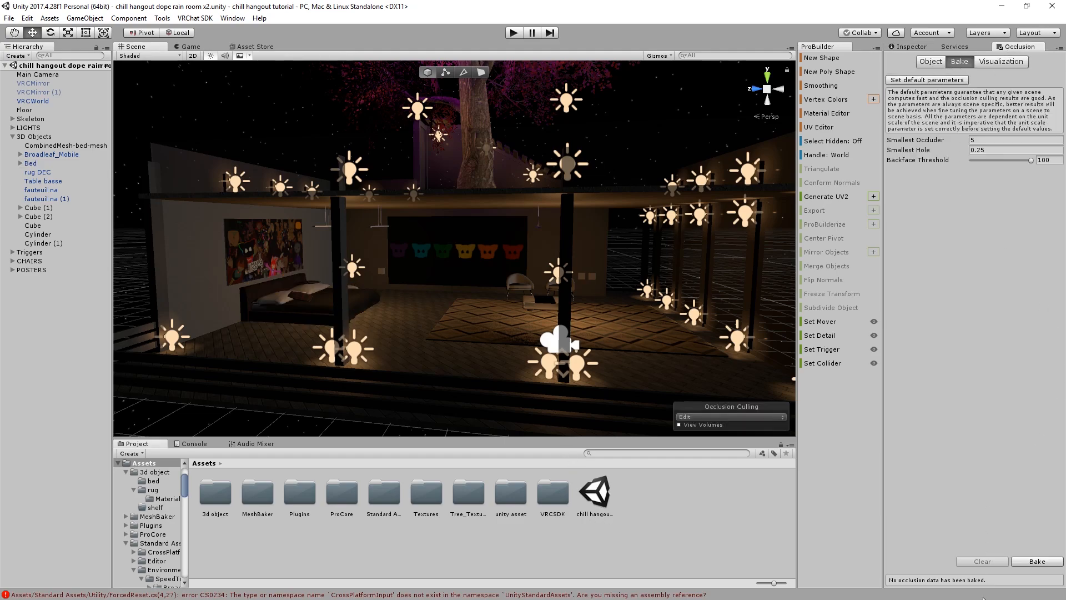
left_click(1041, 562)
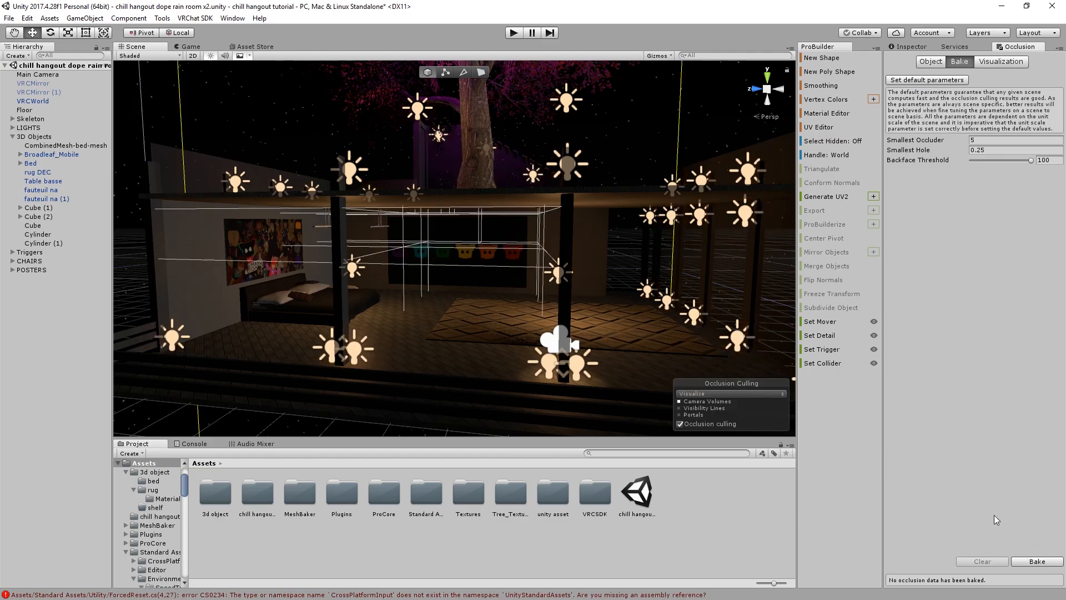
Inspect the baked occlusion volumes around the building and check the Game view statistics
scroll(478, 250, "down", 5)
left_click_drag(434, 231, 412, 268, "alt")
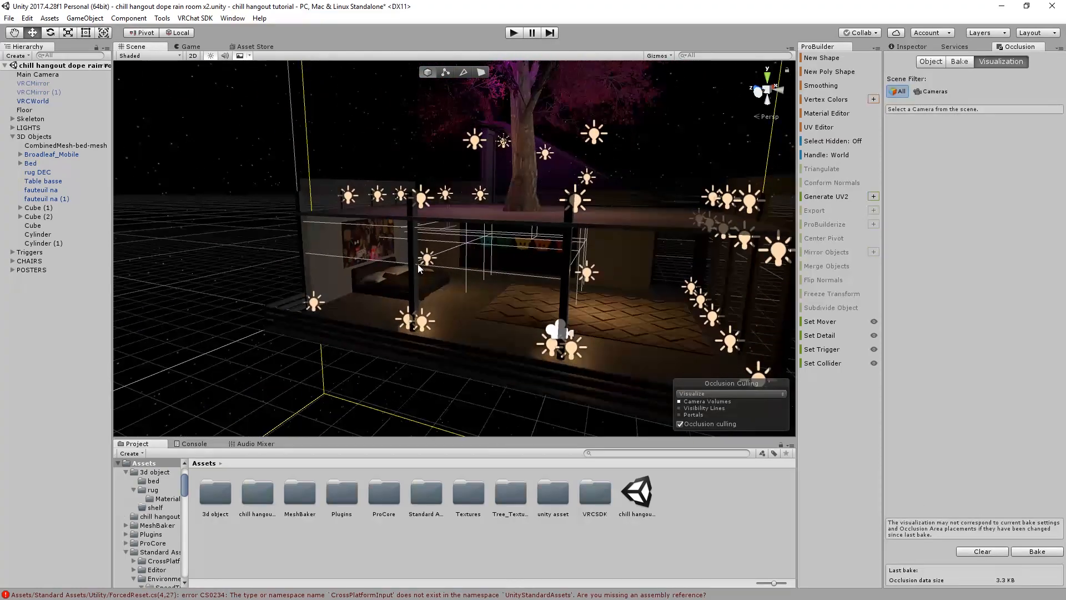
left_click(201, 48)
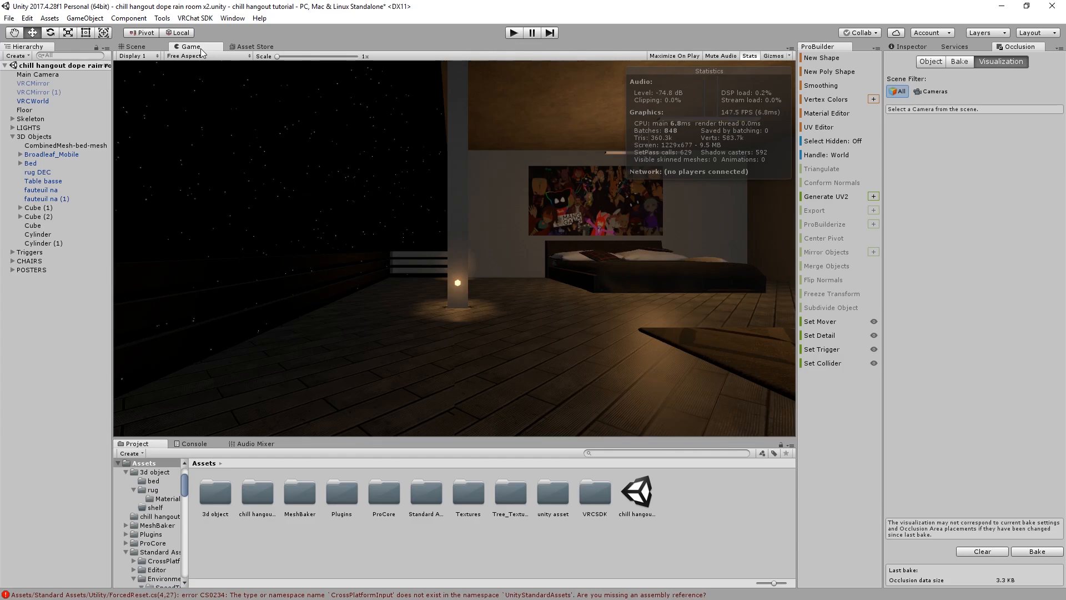
left_click(154, 49)
Select the Main Camera at the front pillar and rotate it towards the rug to preview the occlusion culling
right_click_drag(384, 173, 423, 247)
left_click_drag(423, 250, 434, 277, "alt")
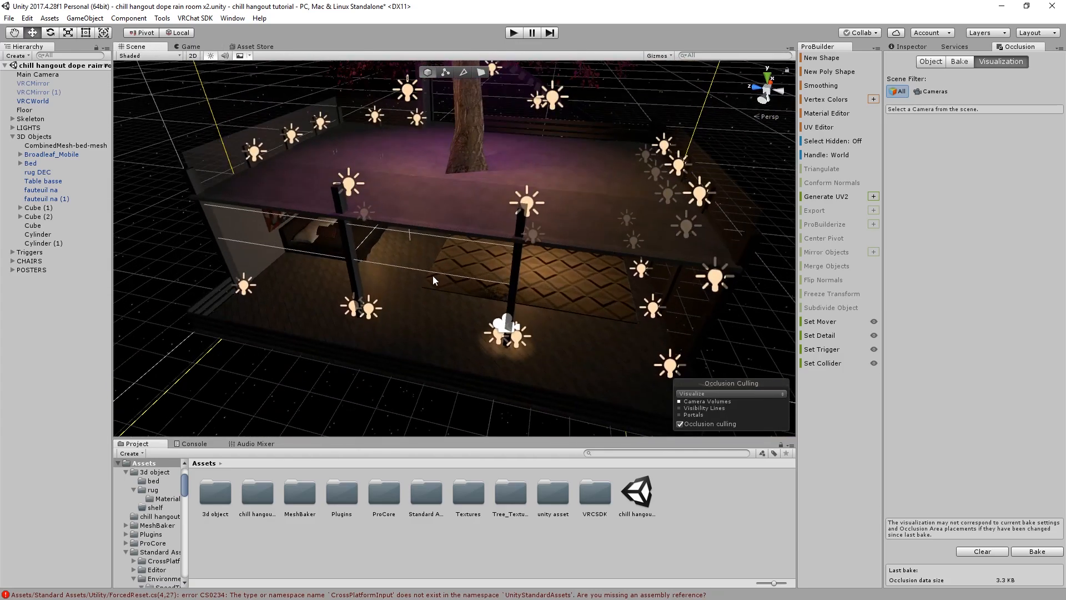
left_click(506, 322)
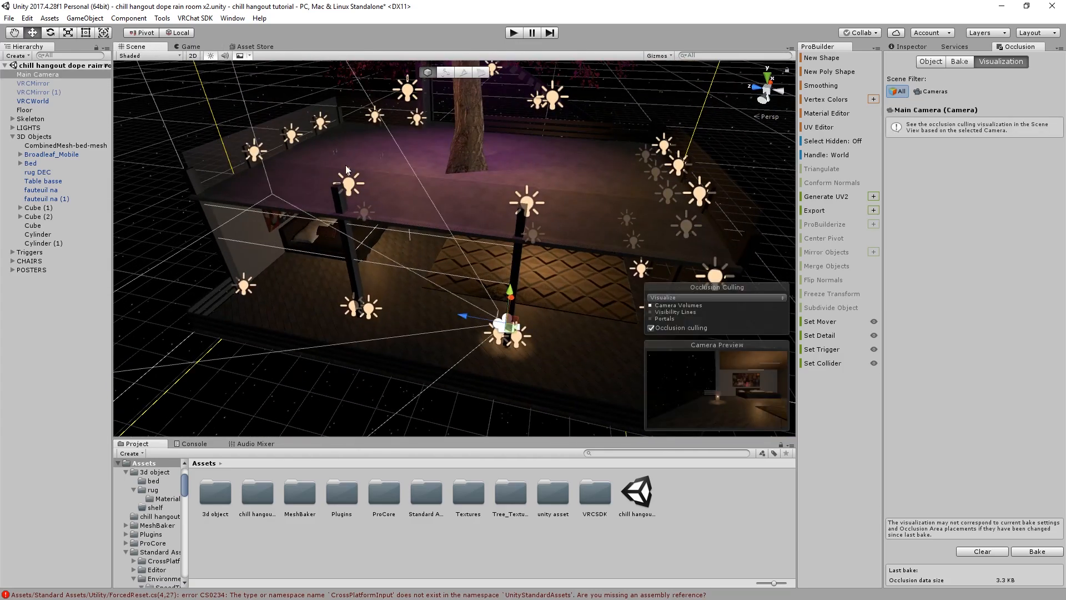
scroll(425, 174, "up", 4)
middle_click_drag(426, 174, 514, 193)
scroll(502, 168, "up", 3)
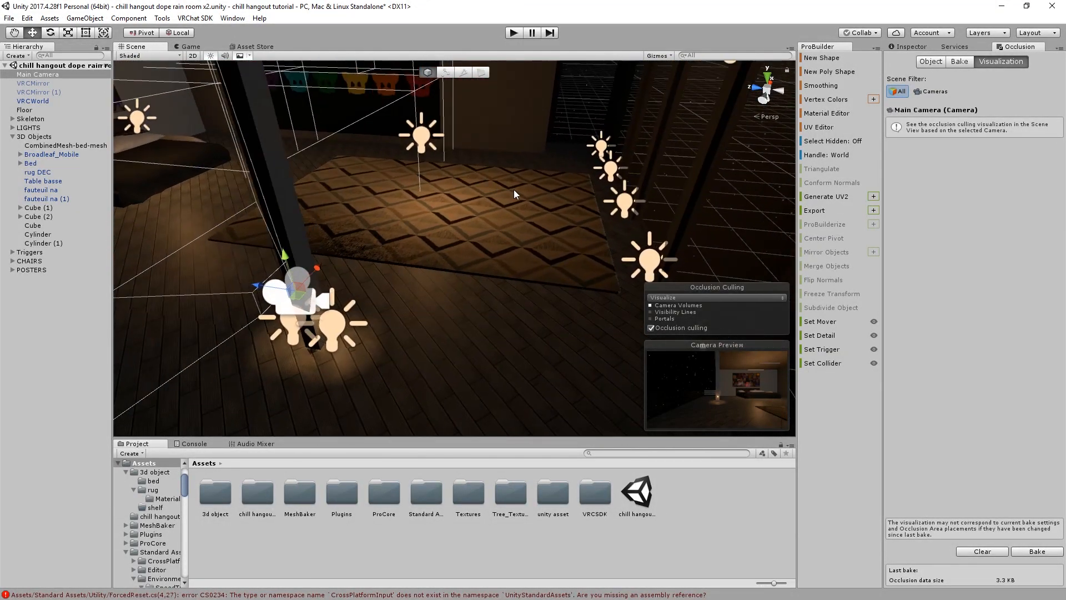
key("e")
left_click_drag(294, 308, 1063, 263)
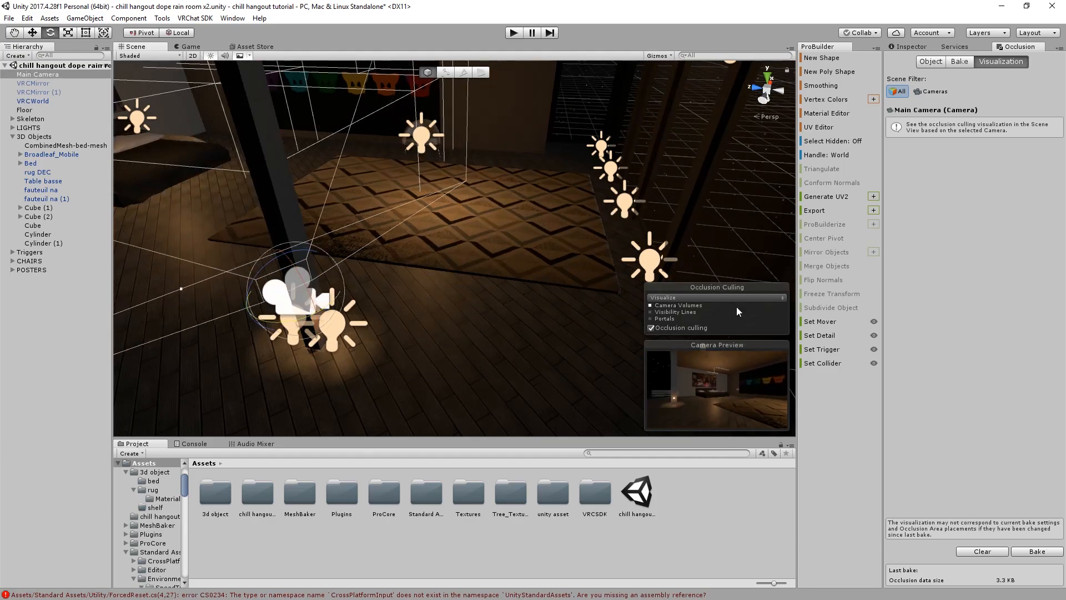
Leave the occlusion culling visualization for the Inspector and clear the selection
left_click(930, 61)
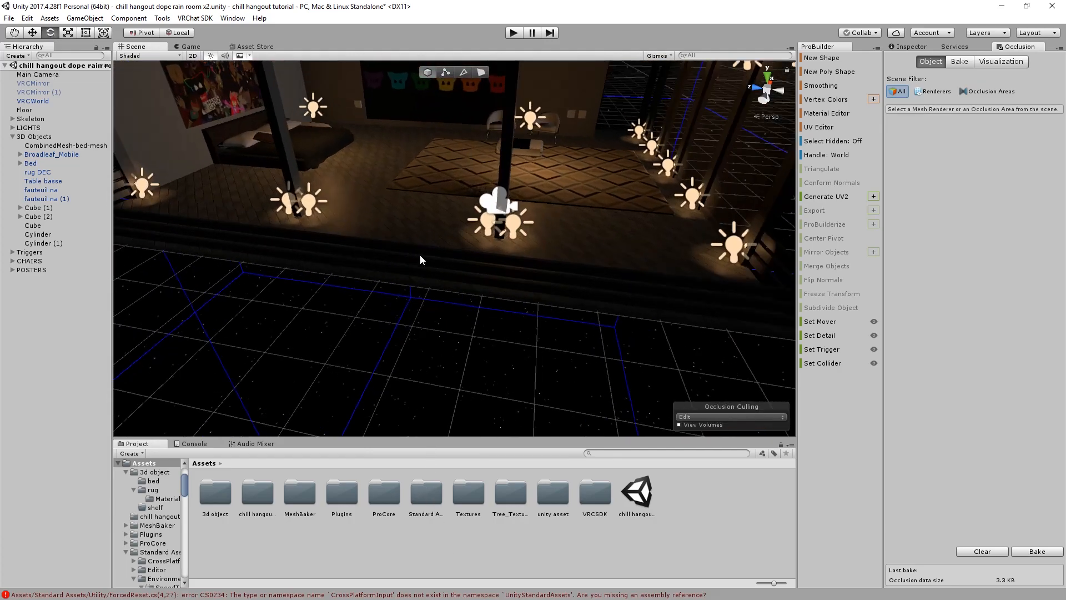
scroll(420, 260, "up", 3)
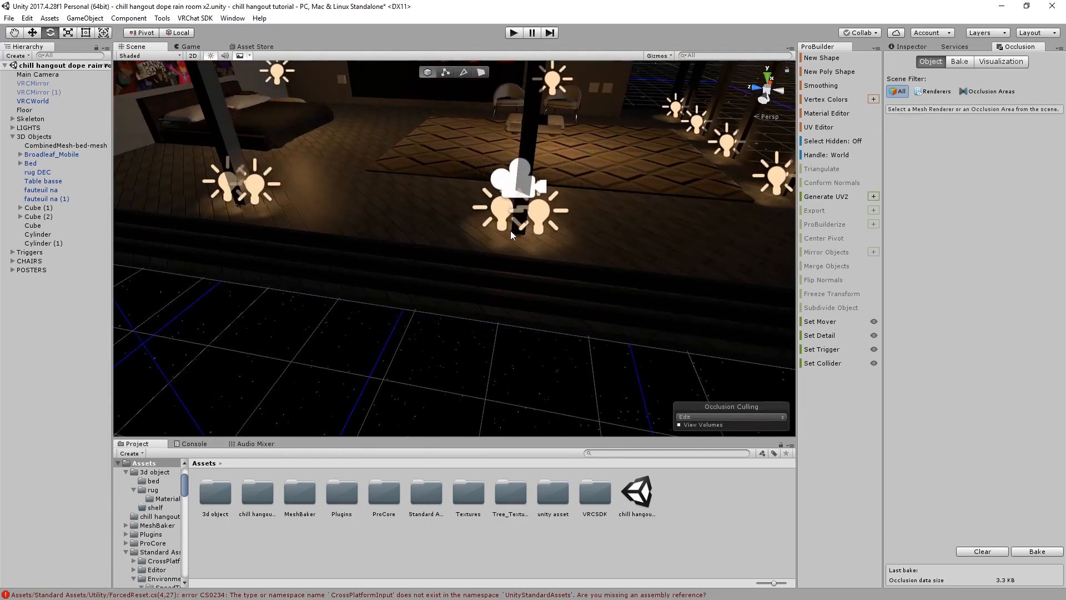
left_click(513, 188)
left_click(908, 47)
left_click(531, 525)
Examine the seating area, the roof deck with the tree and the whole lit building from outside
right_click_drag(408, 250, 464, 190)
scroll(429, 166, "up", 3)
scroll(429, 165, "up", 3)
scroll(464, 190, "up", 2)
middle_click_drag(383, 133, 388, 171)
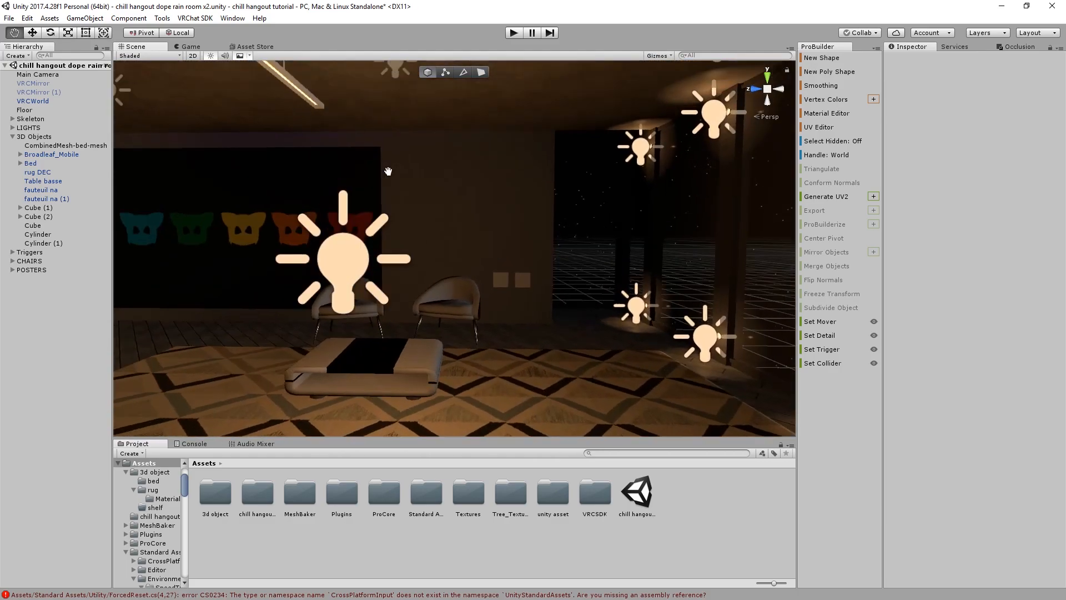
right_click_drag(388, 172, 395, 232)
scroll(394, 231, "down", 4)
middle_click_drag(355, 161, 448, 262)
scroll(411, 230, "down", 3)
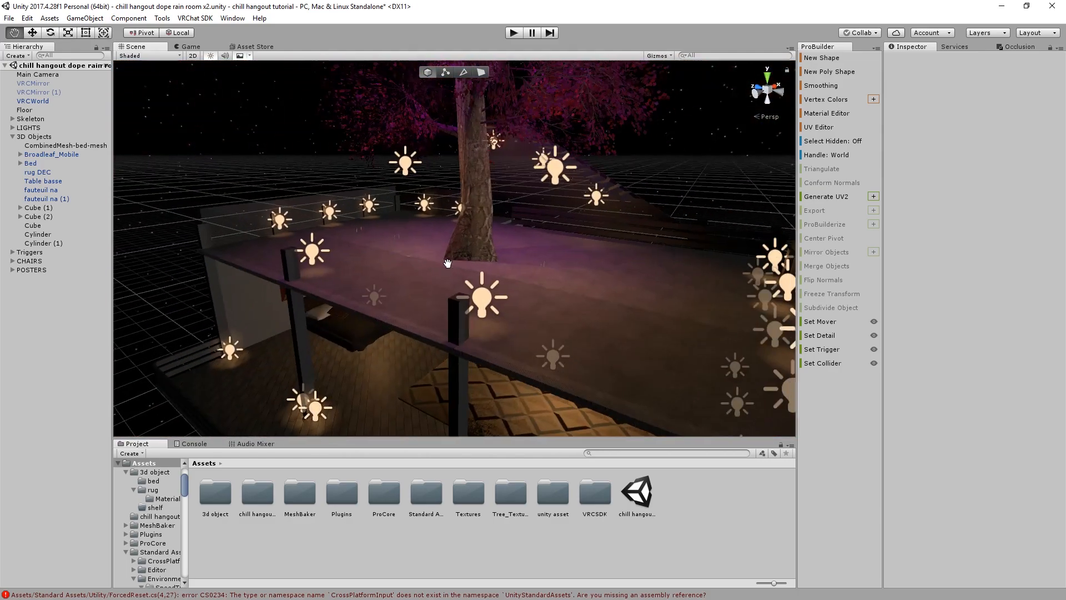
right_click_drag(447, 261, 592, 216)
scroll(368, 266, "down", 4)
Expand the LIGHTS group and set the Directional light's mode to Baked
left_click(12, 127)
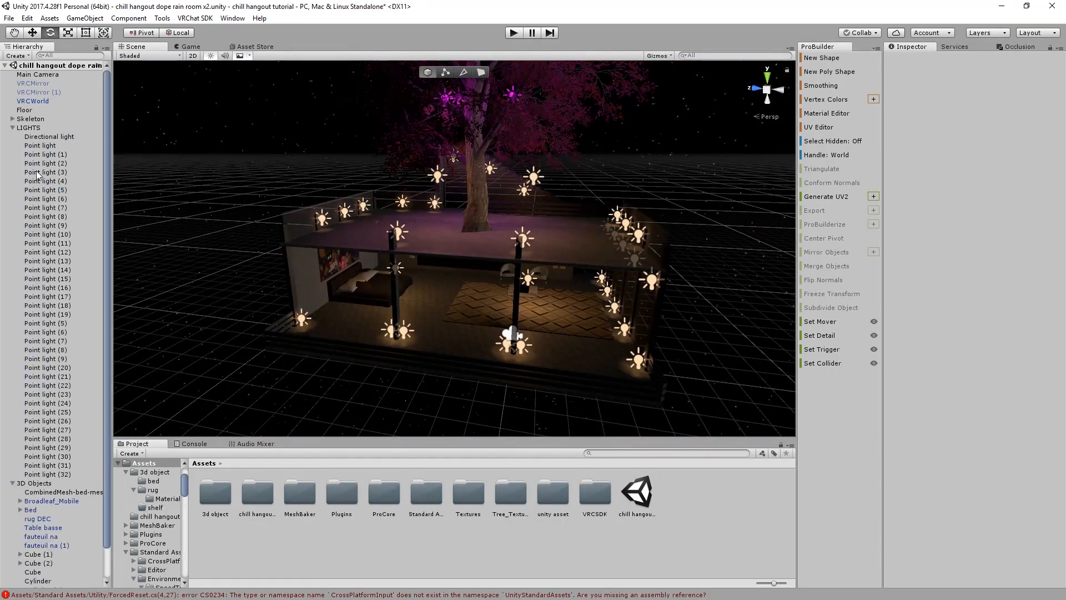
left_click(33, 127)
scroll(64, 104, "down", 1)
left_click(88, 105)
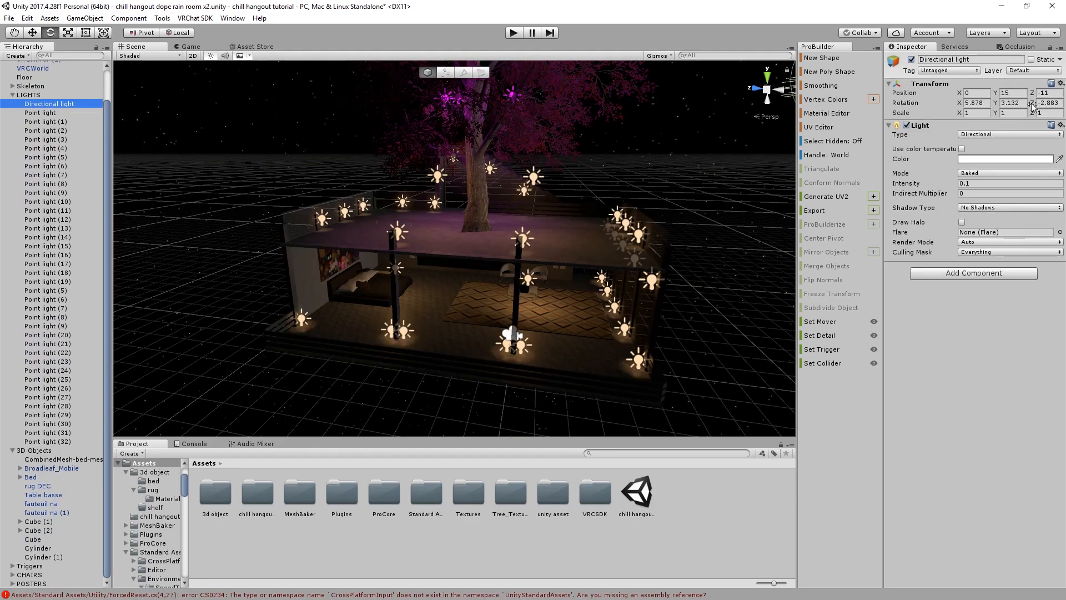
left_click(980, 173)
left_click(978, 179)
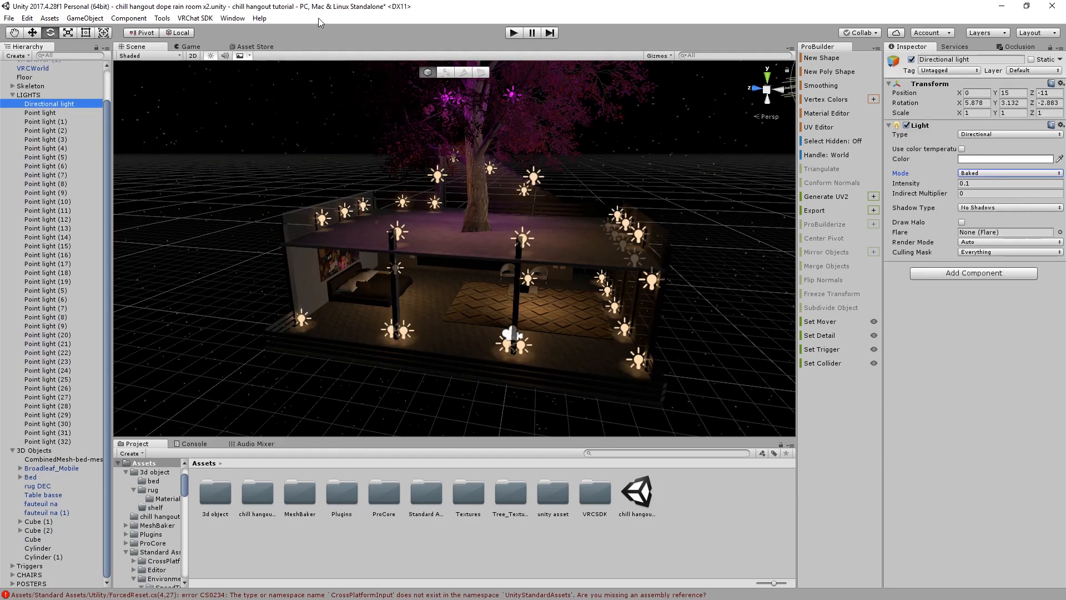
left_click(233, 18)
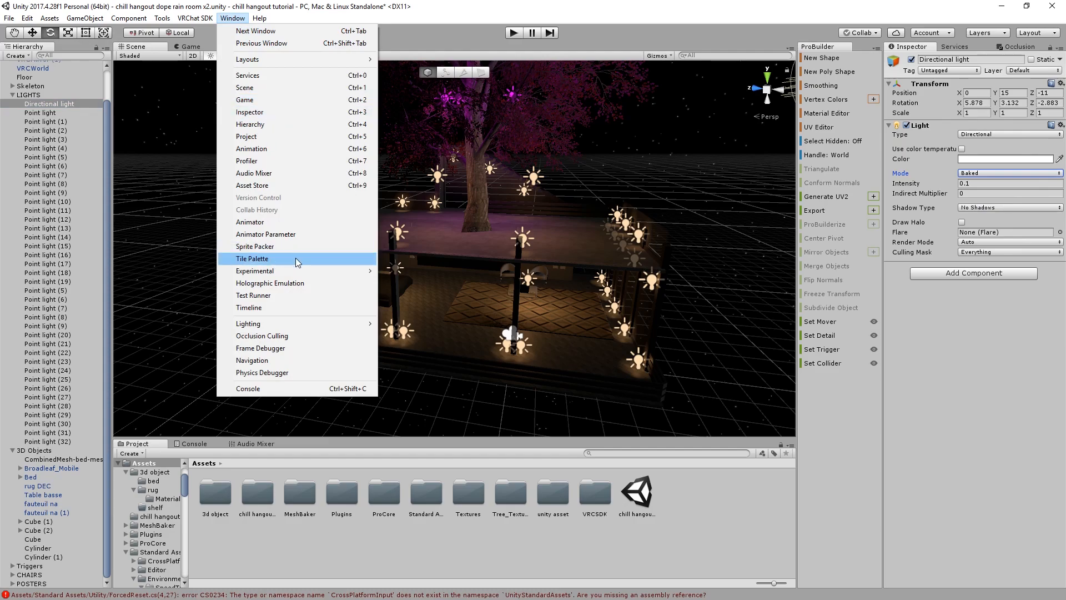
left_click(425, 415)
scroll(373, 306, "up", 3)
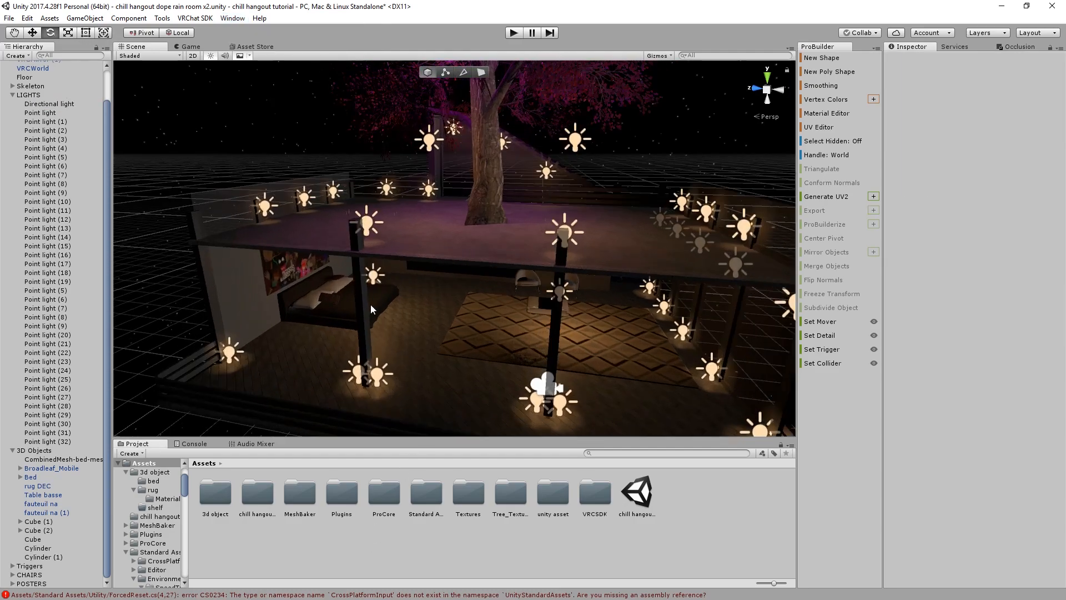
middle_click_drag(373, 307, 382, 250)
scroll(382, 249, "up", 4)
left_click(306, 257)
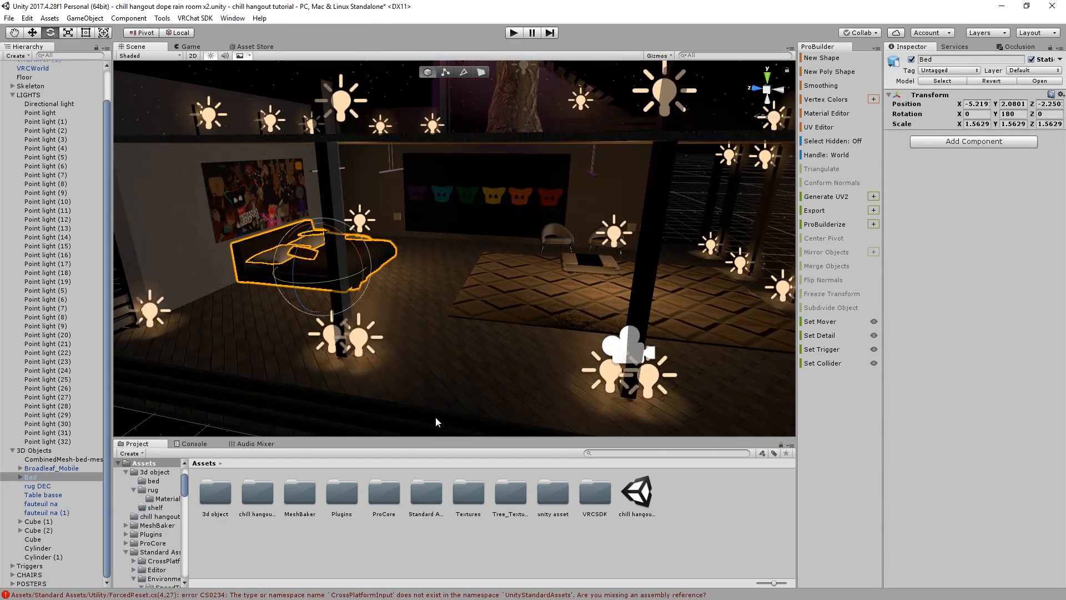
Open the Textures folder and set the polished concrete texture's max size to 512, applying the import settings
left_click(510, 493)
double_click(455, 488)
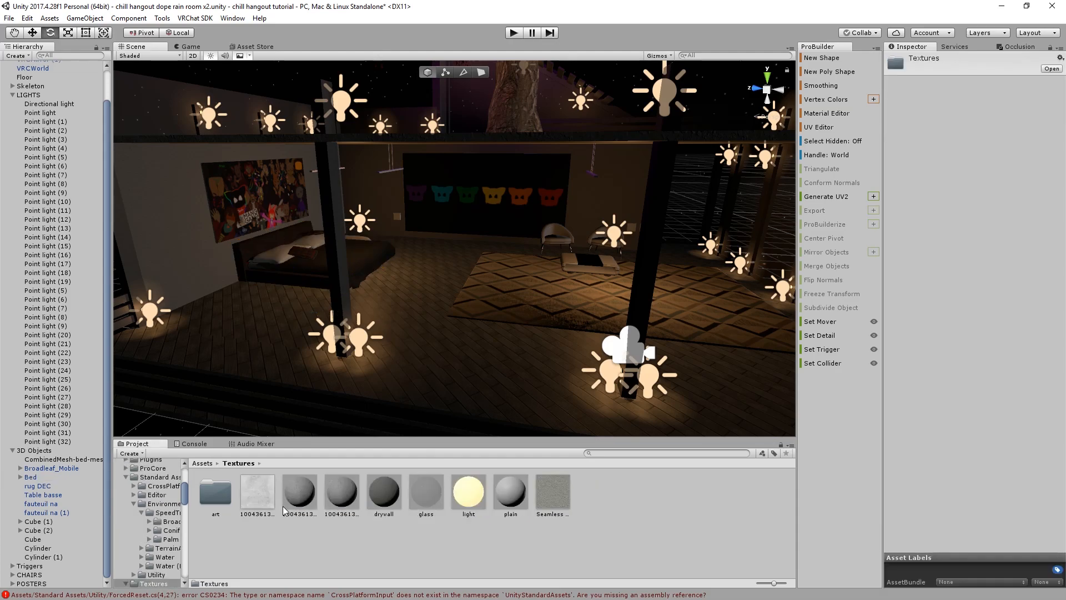
left_click(261, 491)
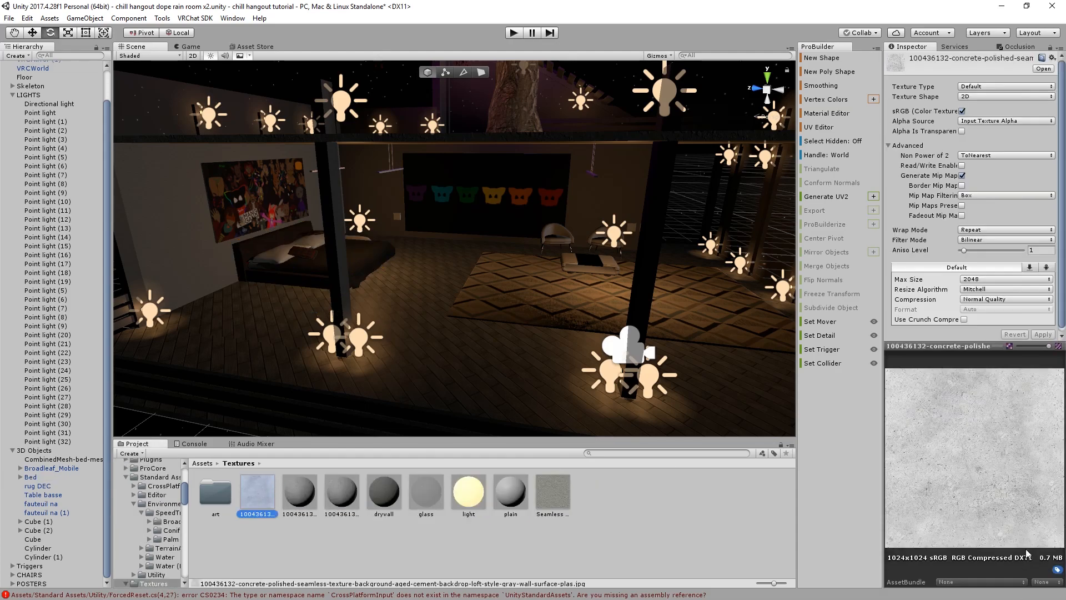
left_click(1010, 279)
left_click(997, 340)
left_click(1042, 334)
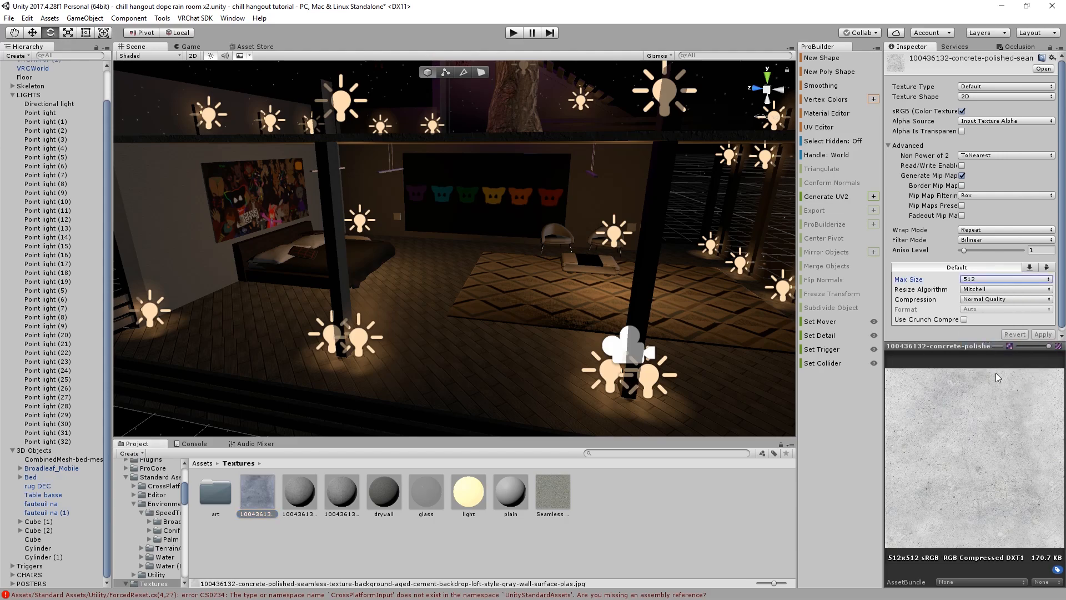
left_click(228, 543)
left_click(262, 491)
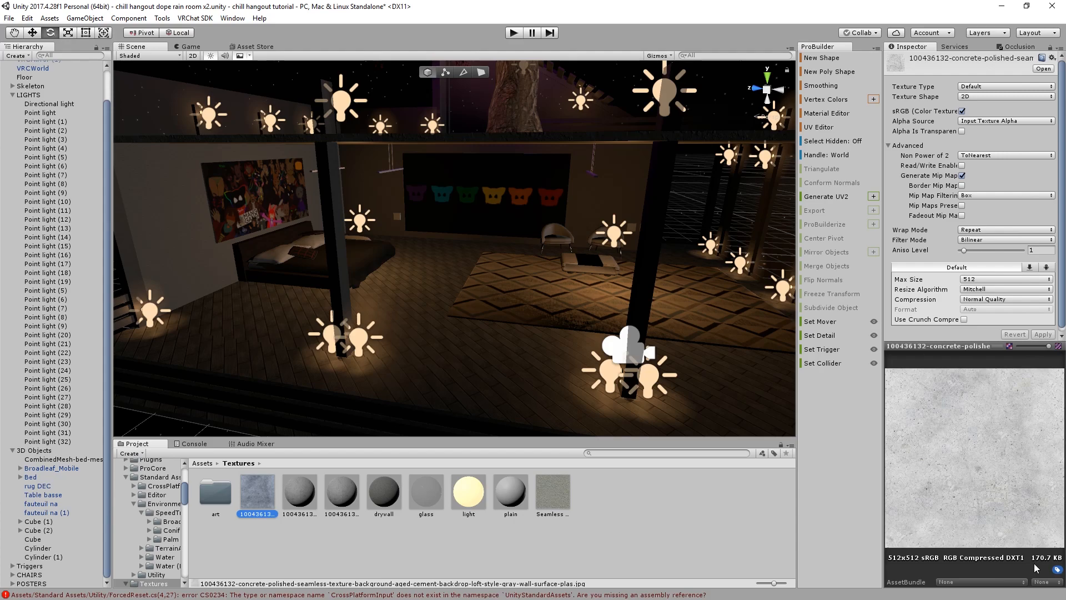
Check the seamless wall plaster texture's import settings, and set the collage v3 image's max size to 512 in the art folder
left_click(555, 499)
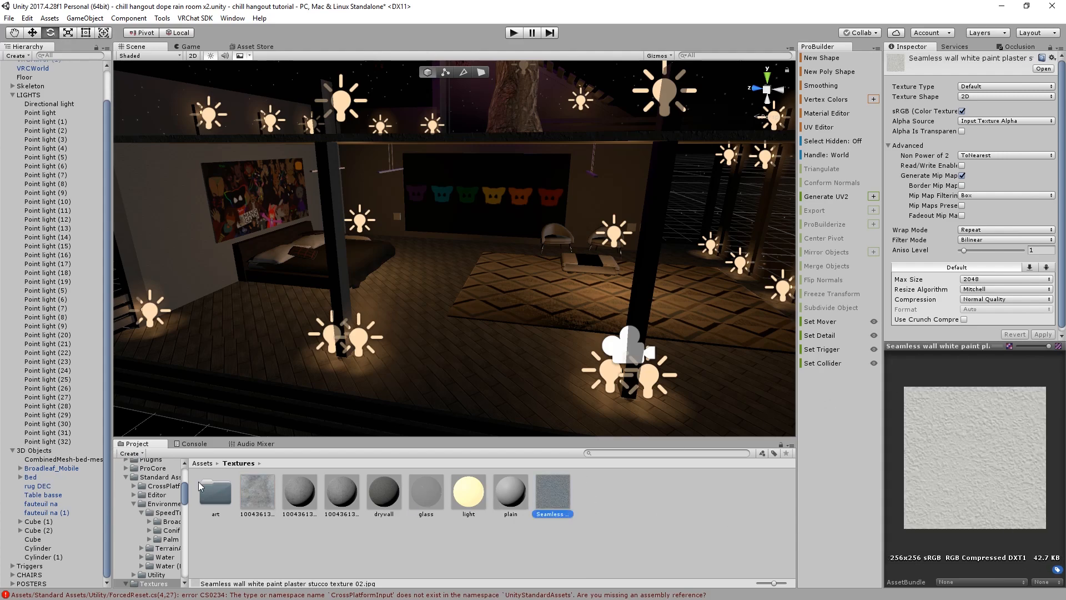
left_click(222, 492)
double_click(225, 494)
left_click(214, 498)
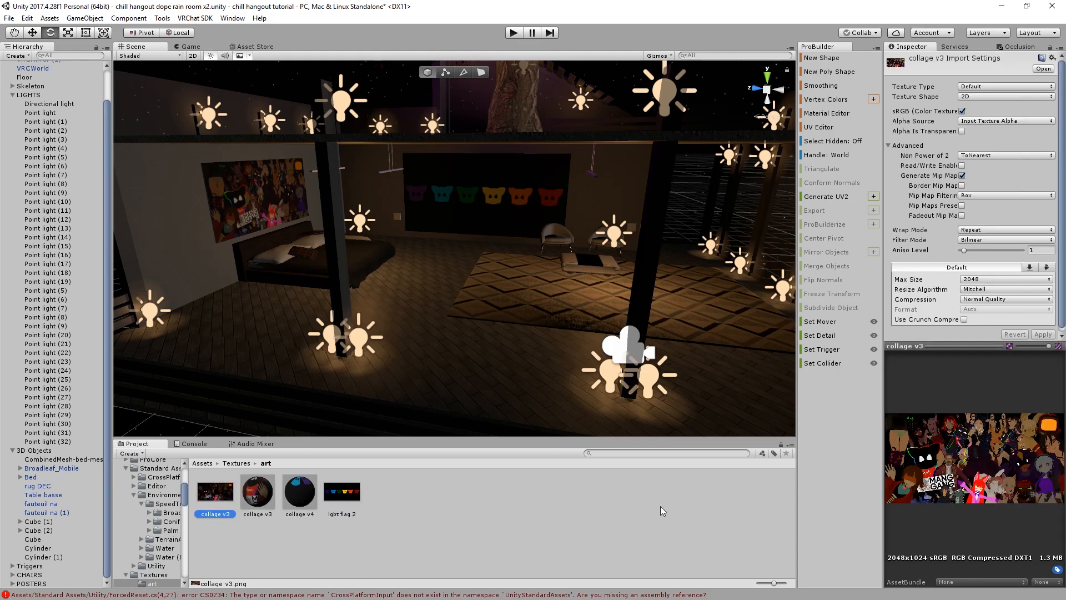
left_click(981, 280)
left_click(991, 340)
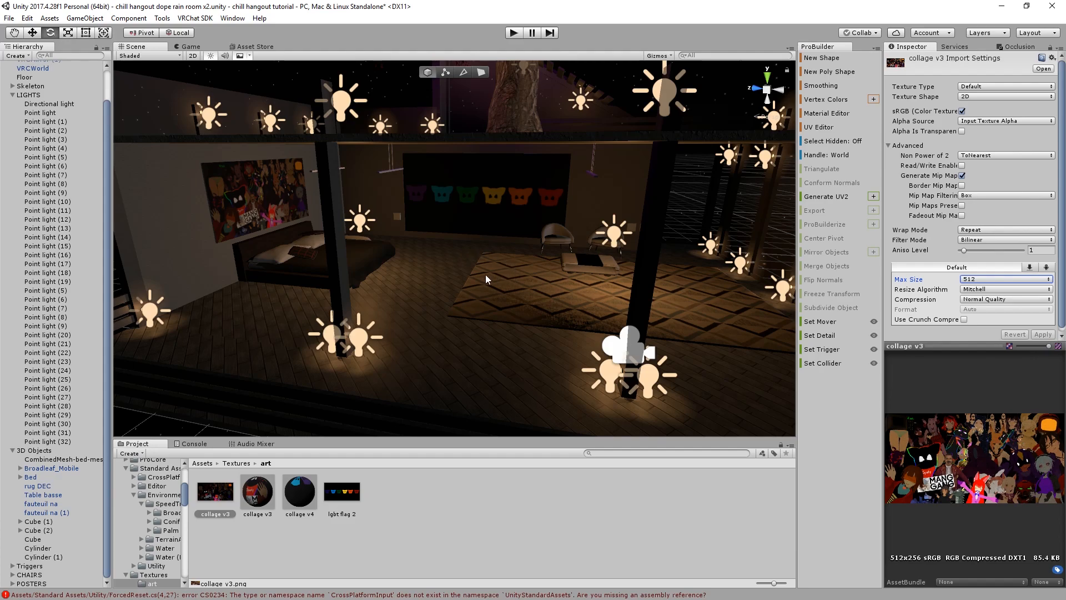
Set the lgbt flag 2 image's max size to 512, apply it and return to the Textures folder
left_click(331, 499)
left_click(989, 283)
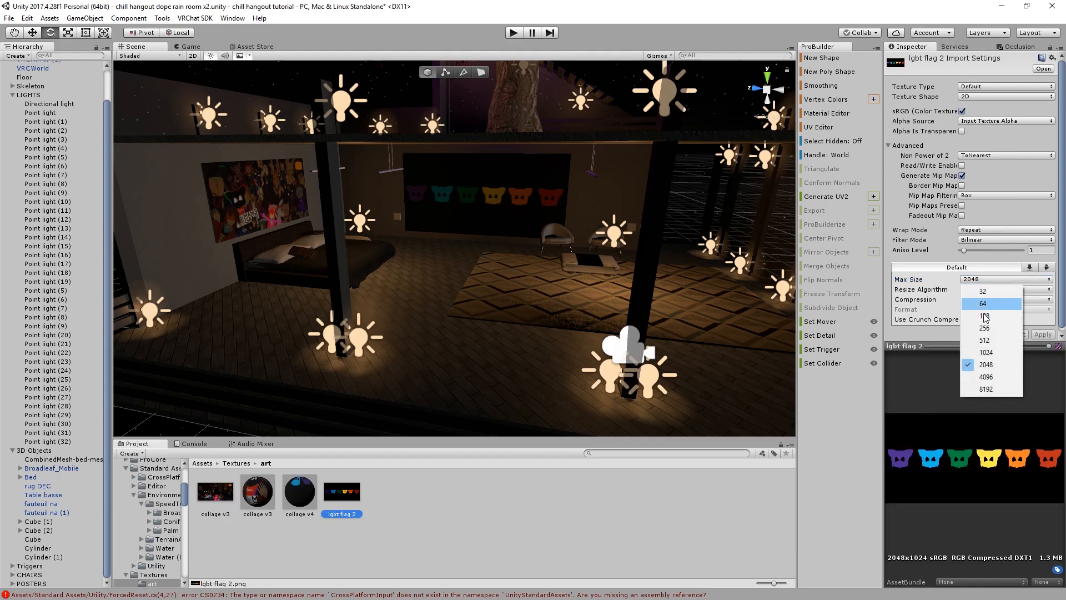
left_click(991, 342)
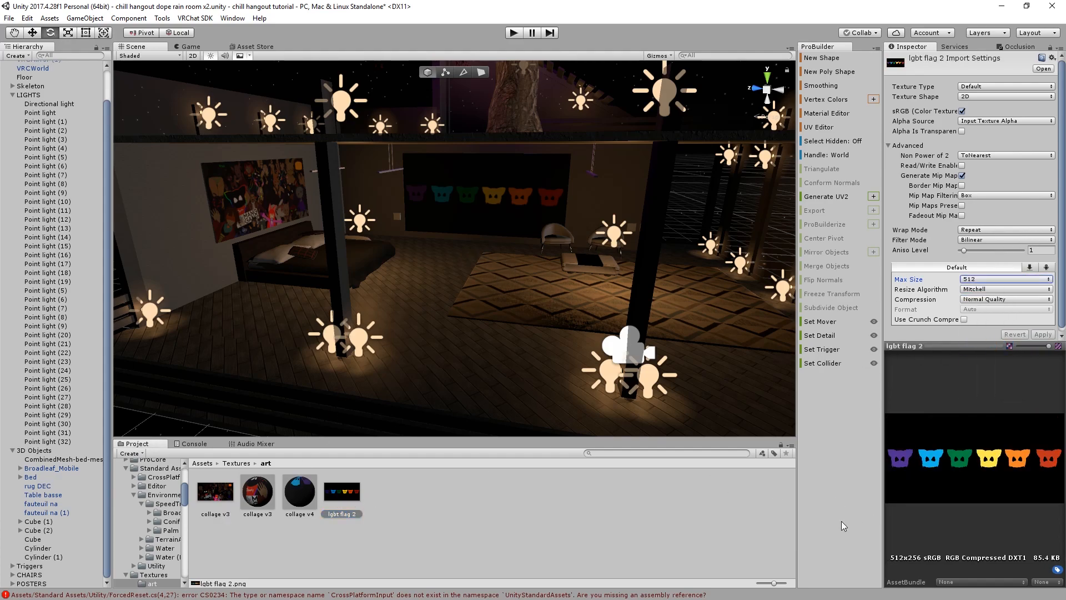
left_click(856, 521)
left_click(234, 463)
Select the Table basse on the rug and locate its combined material's albedo texture in the project files
scroll(377, 294, "up", 6)
right_click_drag(411, 322, 374, 285)
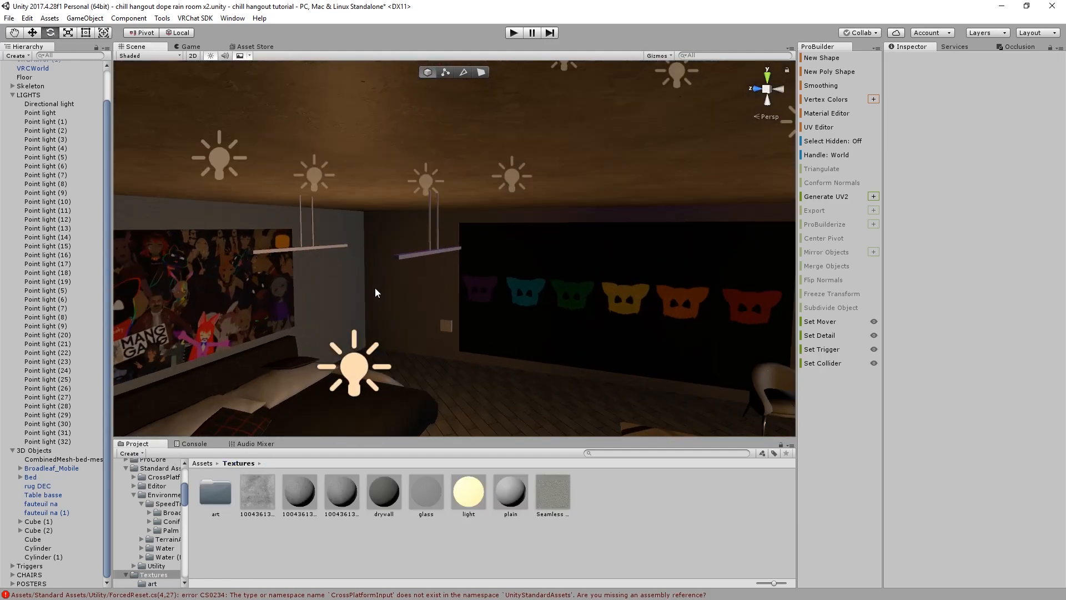
middle_click_drag(374, 284, 314, 283)
scroll(325, 283, "down", 3)
right_click_drag(325, 283, 547, 300)
scroll(547, 300, "down", 8)
middle_click_drag(435, 282, 478, 299)
scroll(479, 300, "up", 6)
right_click_drag(479, 300, 381, 366)
left_click(379, 341)
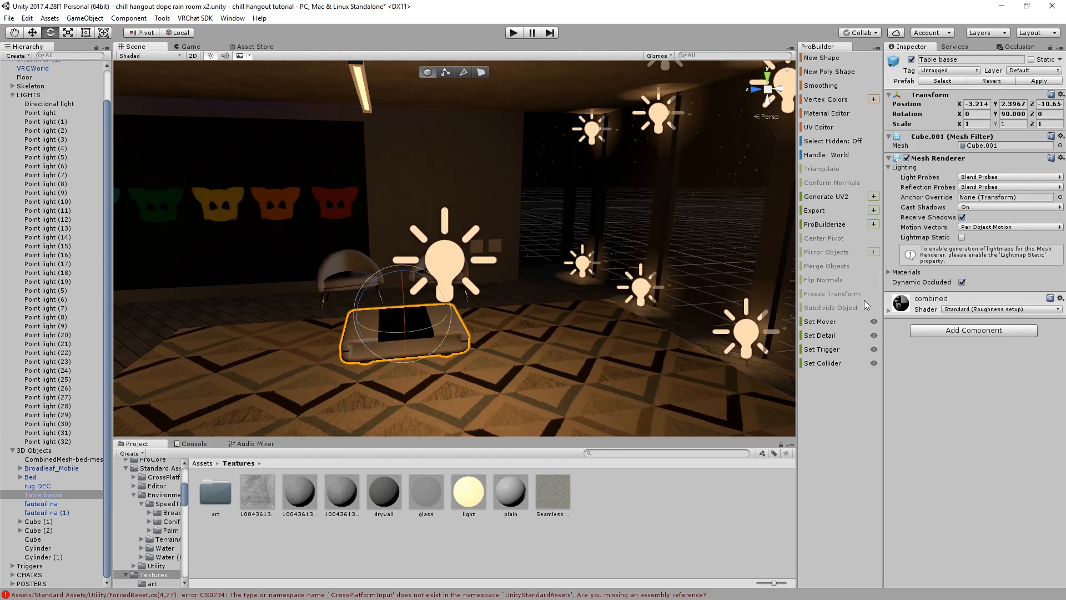
left_click(888, 311)
left_click(899, 348)
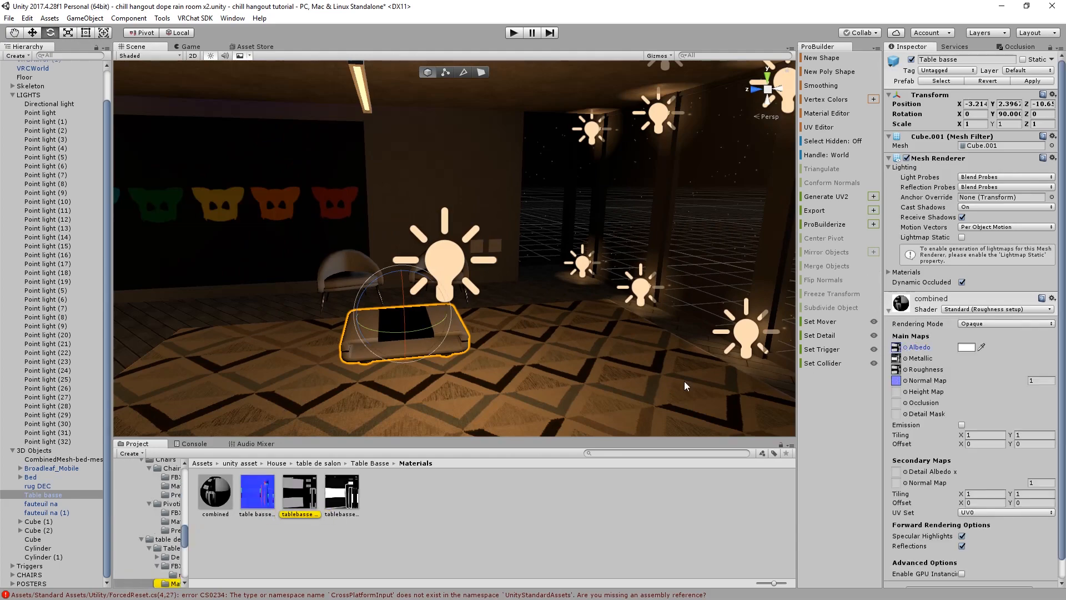
Set the max size of the three Table basse textures to 512, apply it and check the metal texture's import settings
left_click(342, 499)
left_click(296, 496, "shift")
left_click(225, 497, "shift")
left_click(258, 502, "shift")
left_click(256, 503, "shift")
left_click(255, 502, "shift")
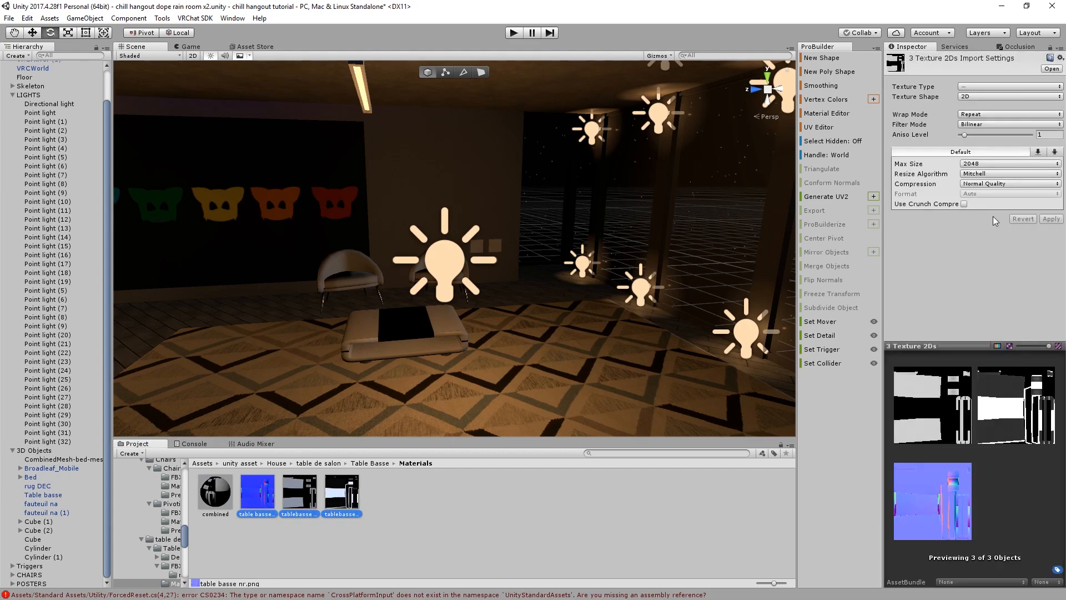
left_click(965, 164)
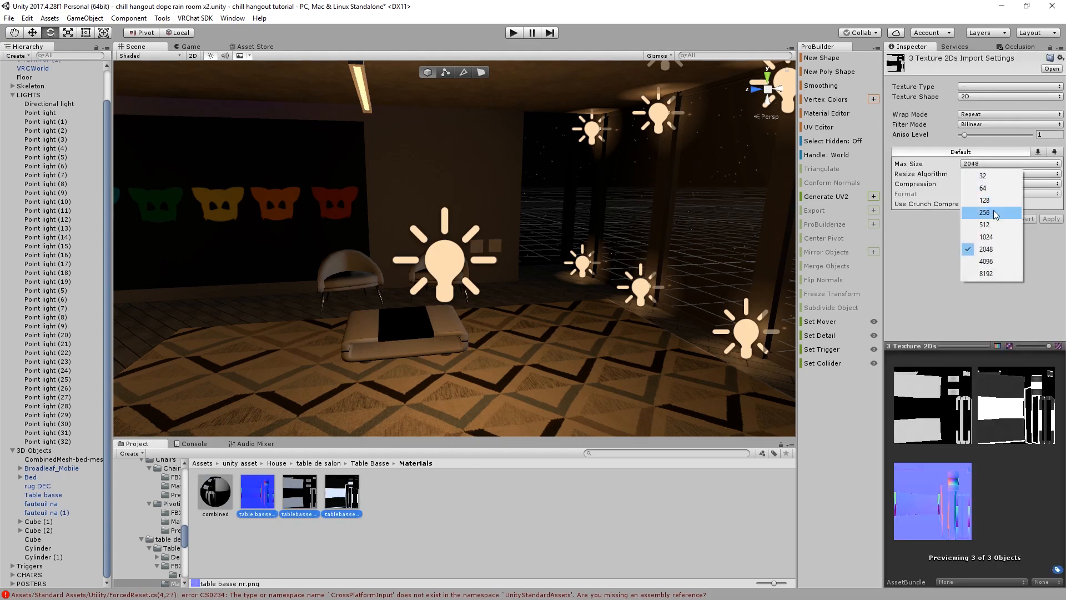
left_click(1005, 225)
left_click(1051, 219)
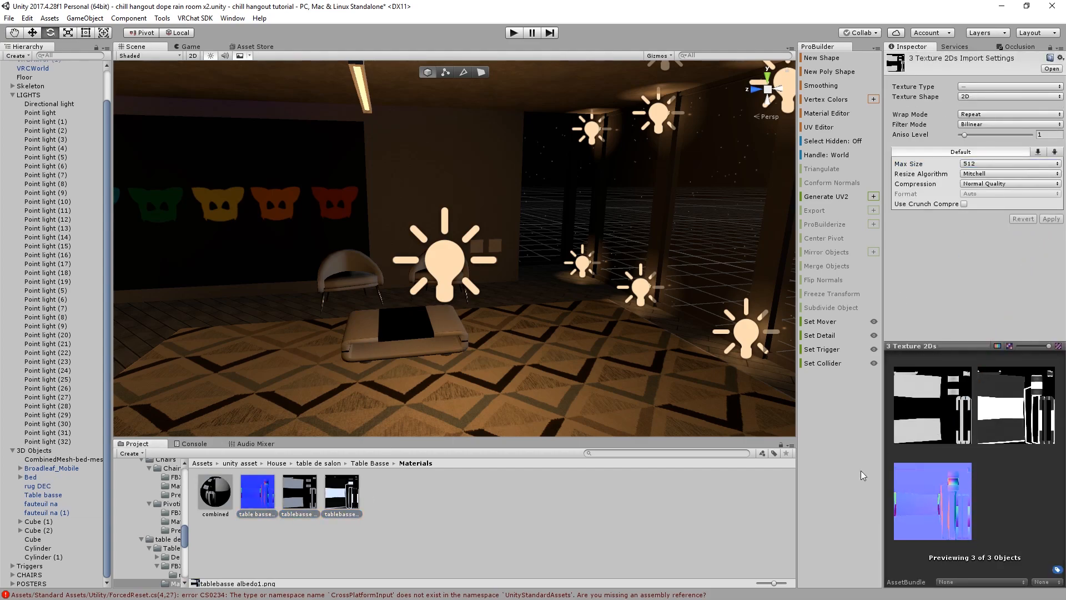
left_click(443, 499)
left_click(336, 491)
left_click(300, 491)
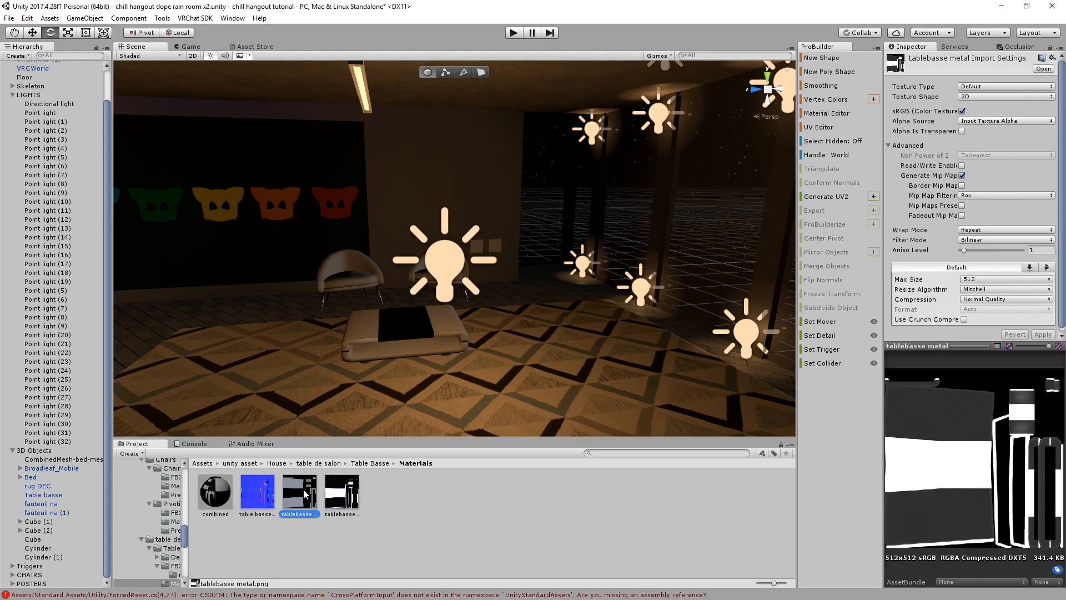
Select the fauteuil na chair, expand its chrome 1 and cuir materials, and locate the cuir normal map in the project files
right_click_drag(479, 351, 445, 345)
key("w")
left_click(355, 315)
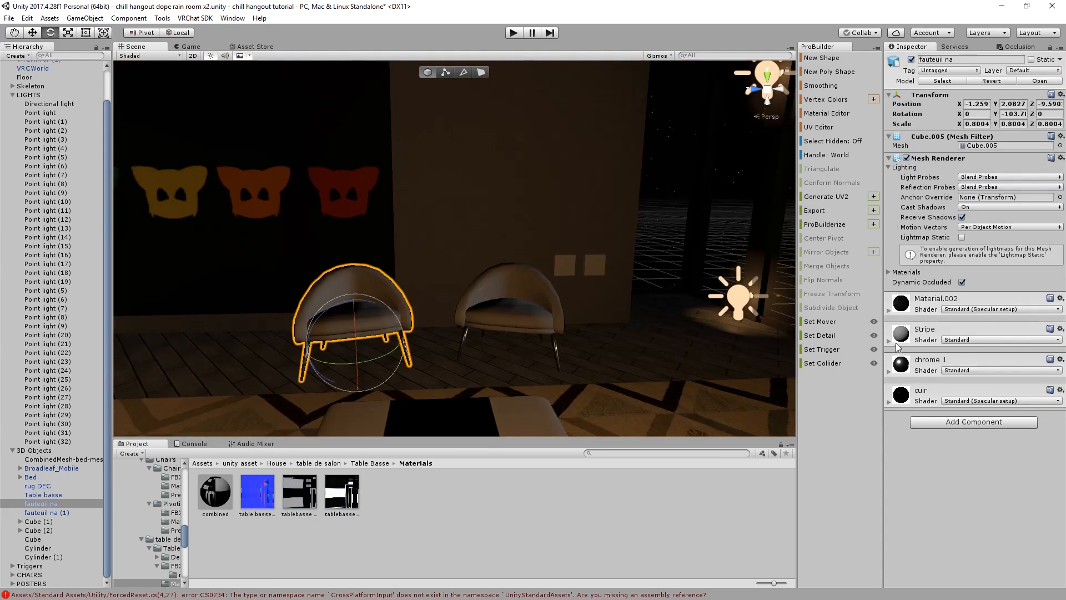
left_click(889, 371)
scroll(892, 422, "down", 3)
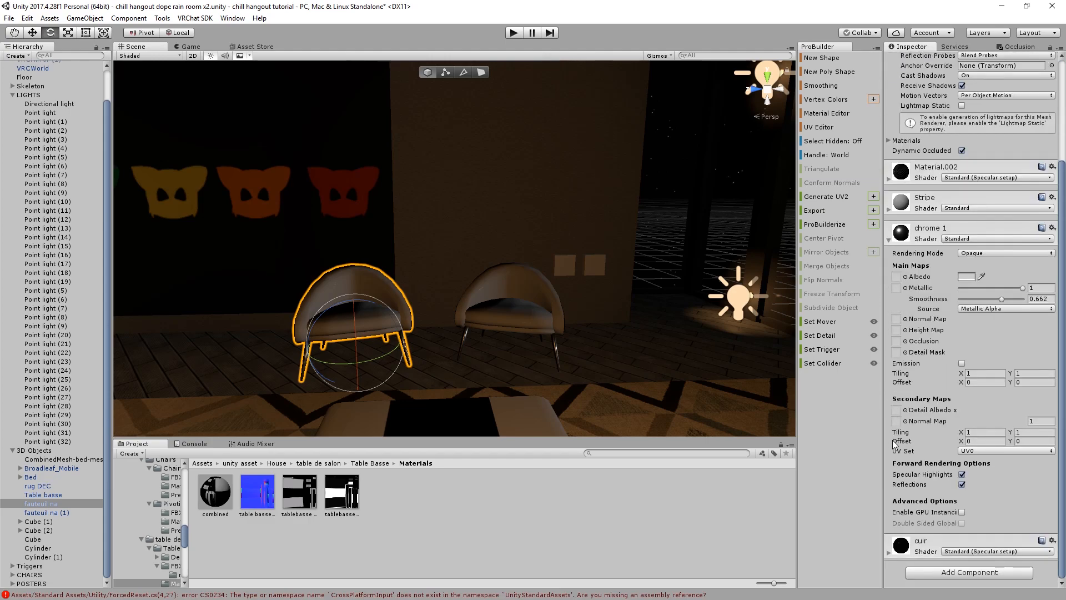
left_click(888, 551)
scroll(894, 550, "down", 3)
left_click(896, 498)
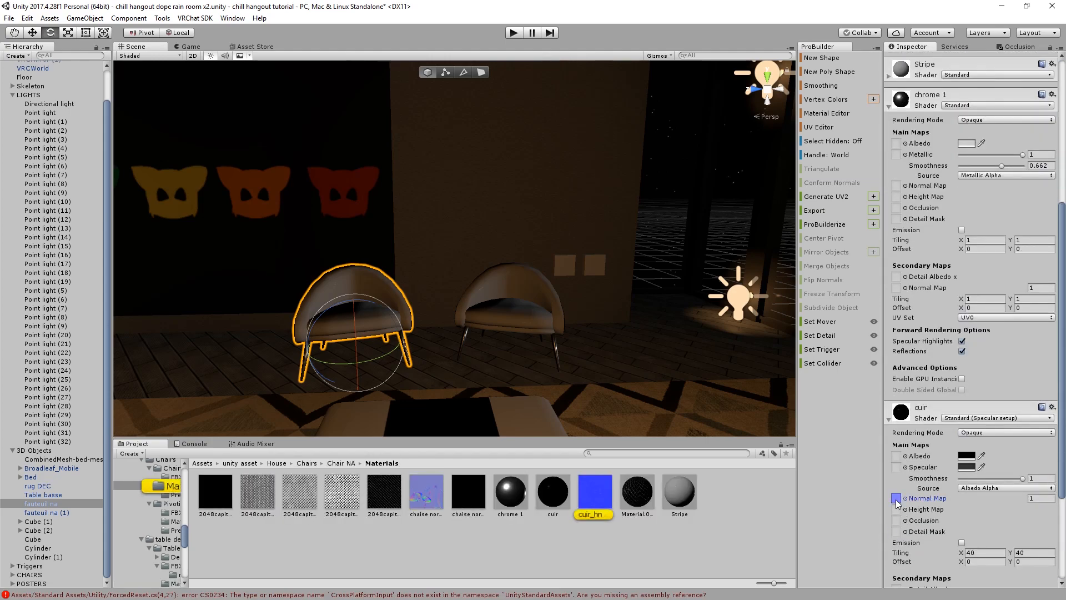
left_click(595, 494)
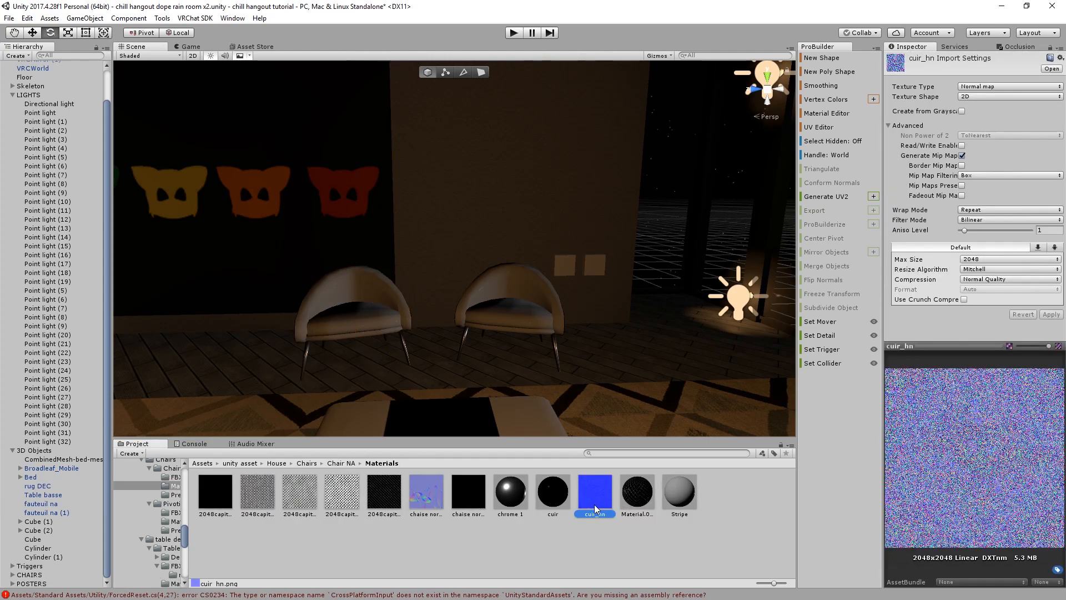
Set the max size of the seven capiton and chaise textures to 512, apply it and check individual textures
left_click(222, 489)
left_click(458, 494, "shift")
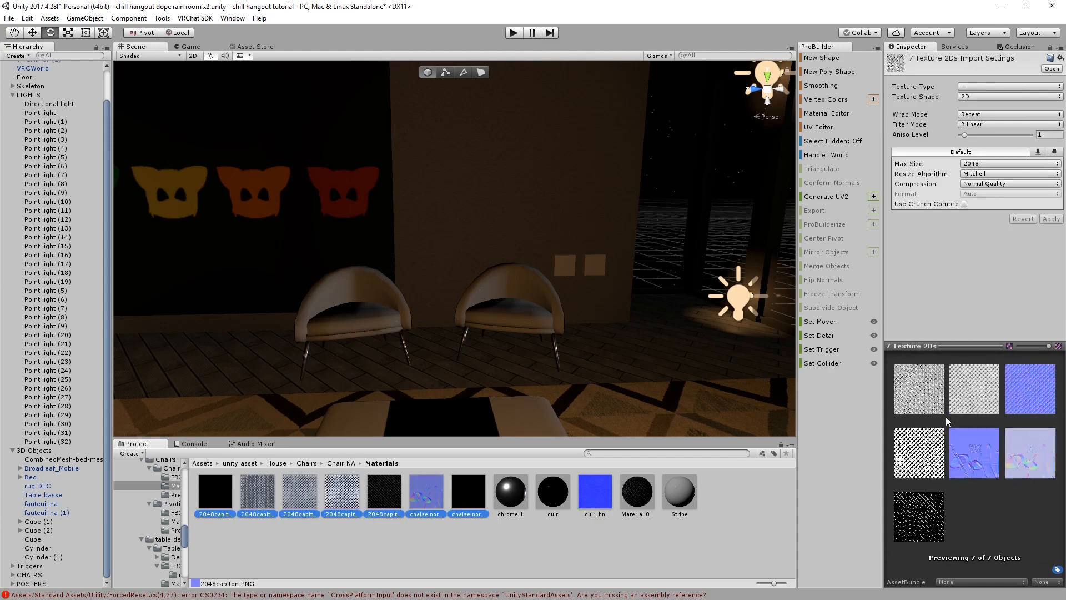
left_click(995, 163)
left_click(1006, 227)
left_click(1051, 219)
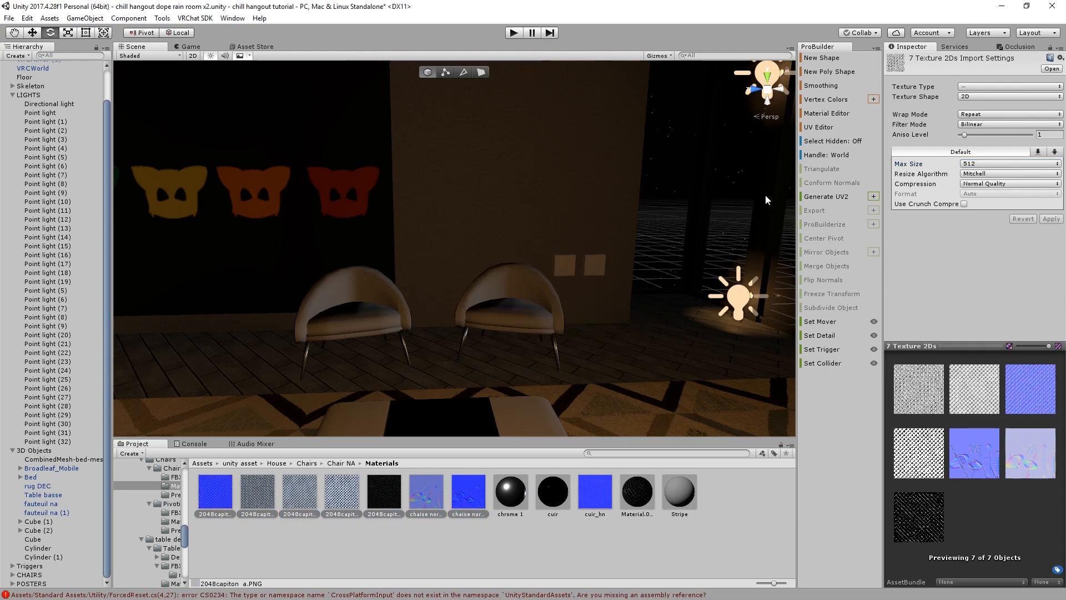
middle_click_drag(667, 368, 648, 354)
left_click(648, 354)
left_click(389, 493)
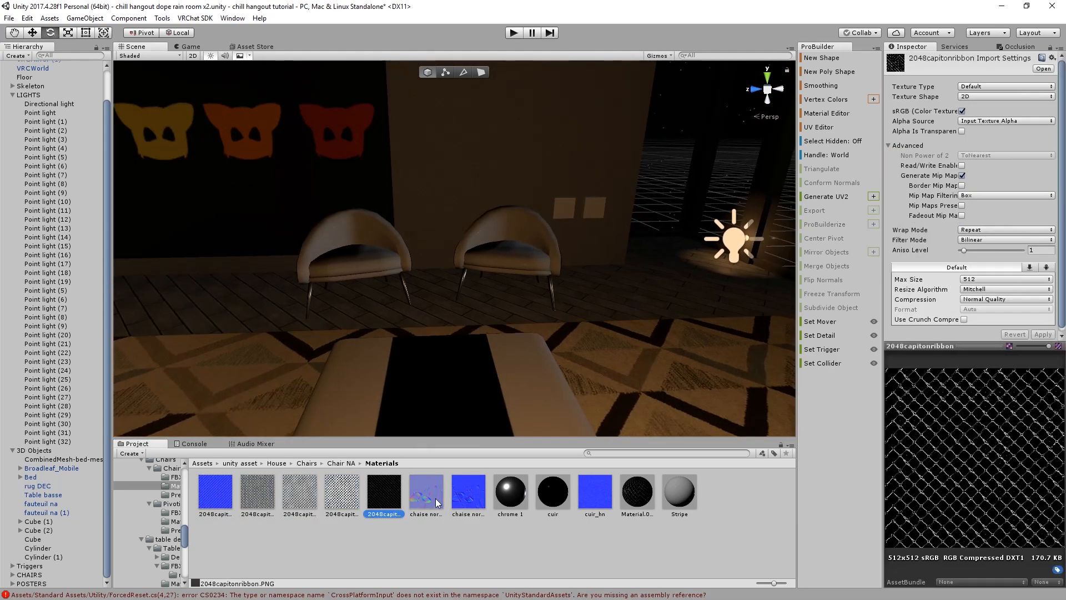
left_click(427, 503)
Set the cuir_hn normal map's max size to 512 and apply it
left_click(595, 491)
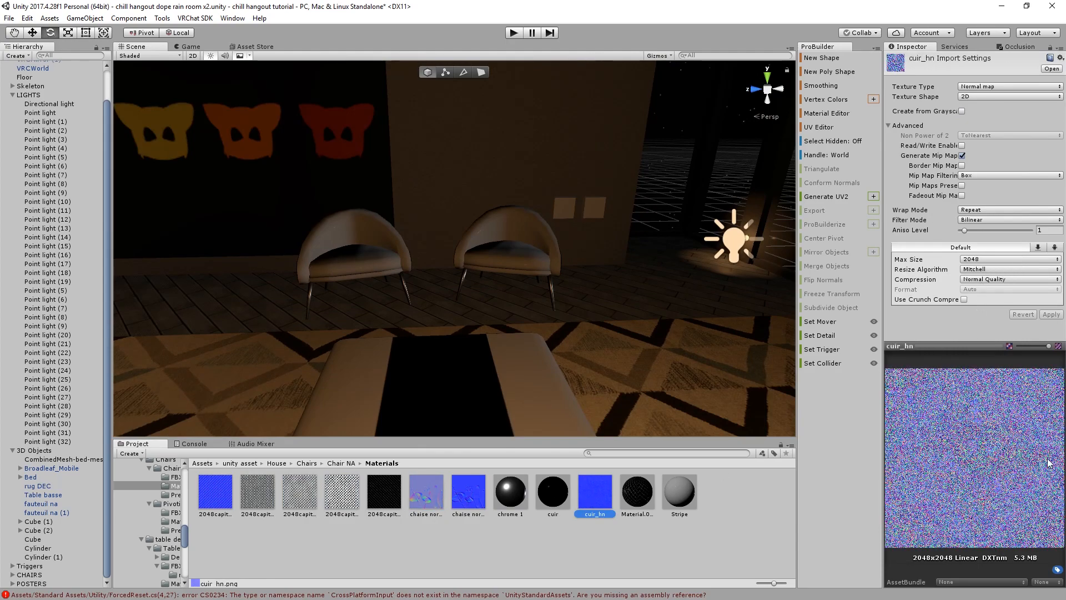
left_click(995, 261)
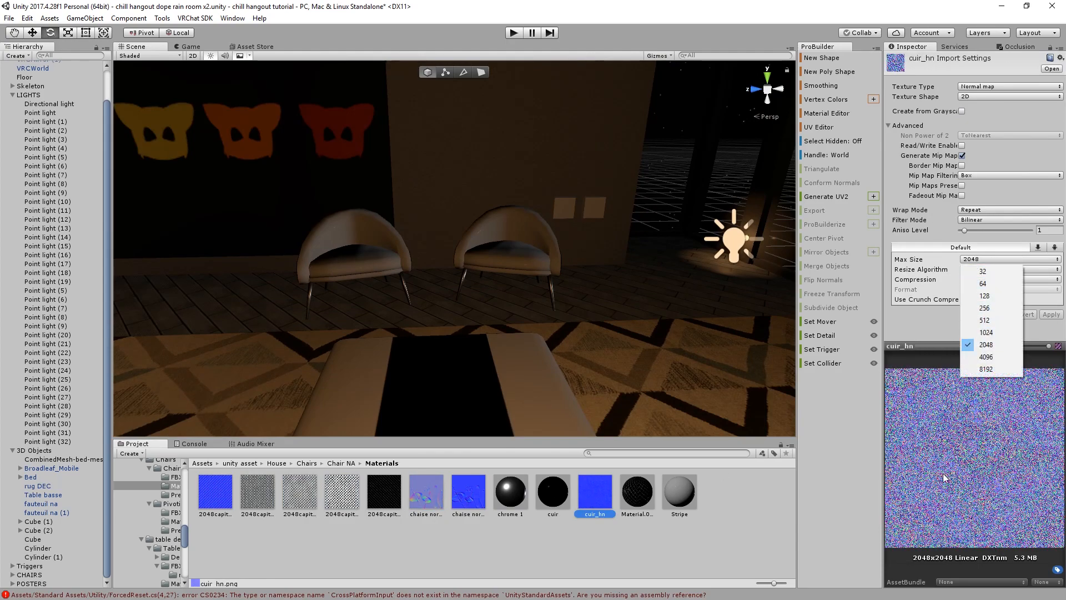
left_click(984, 320)
left_click(1051, 314)
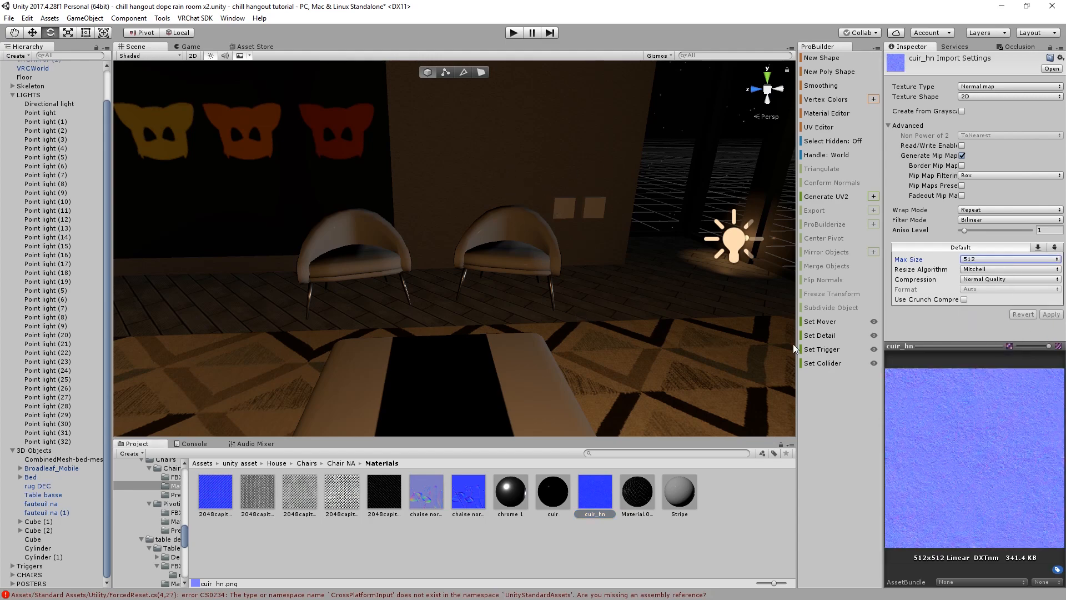
Lower the cuir_hn normal map's max size to 128, apply it and clear the selection
left_click(975, 261)
left_click(982, 292)
left_click(1050, 314)
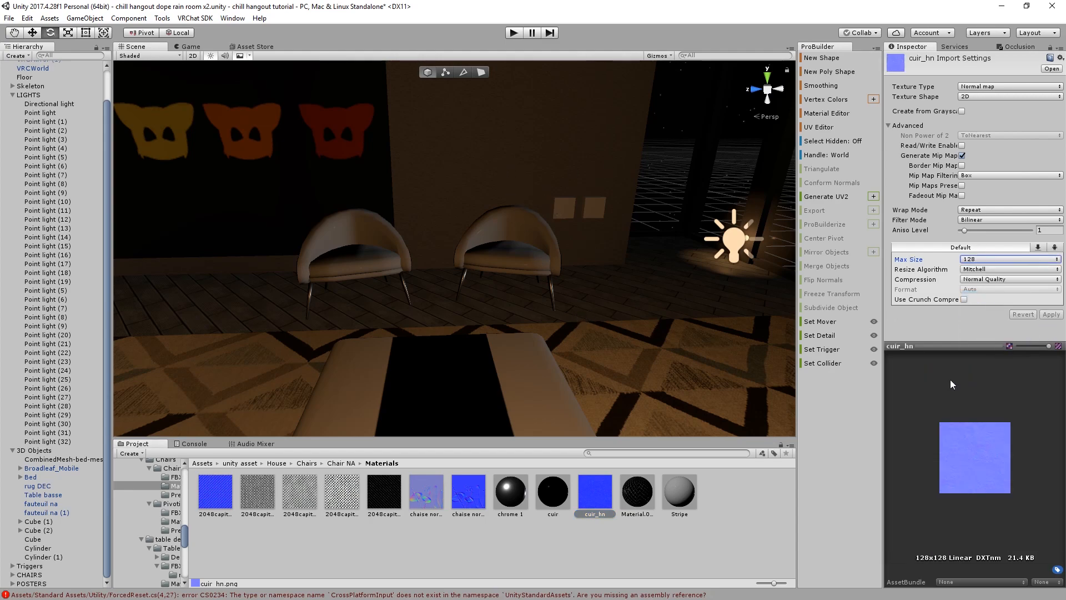
left_click(684, 528)
Select the rug on the floor, expand its material and locate its albedo texture in the project files
right_click_drag(472, 333, 702, 313)
scroll(702, 313, "down", 4)
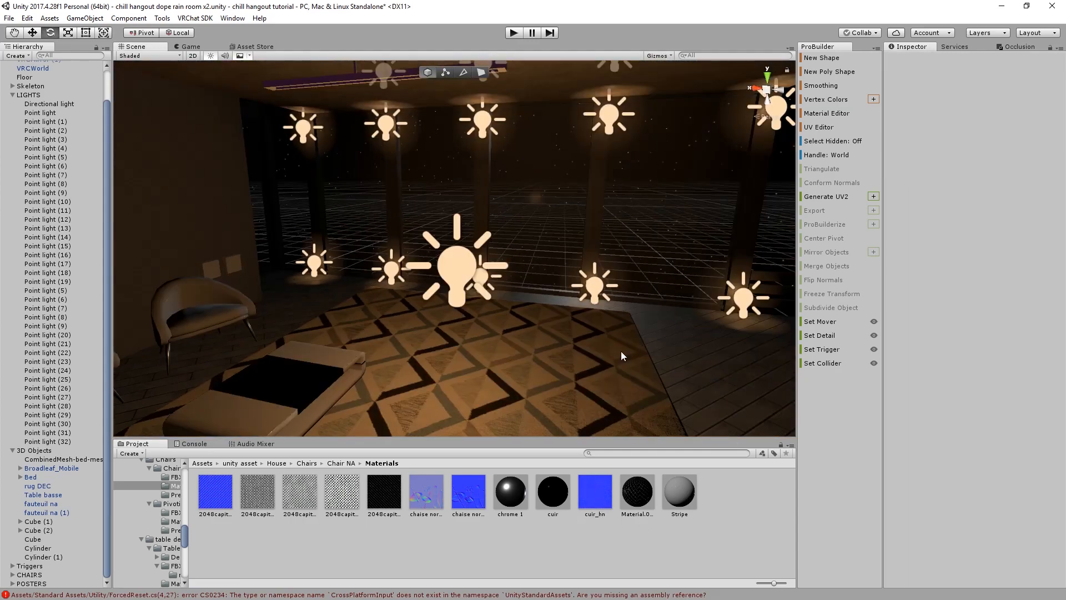
left_click(620, 350)
left_click(889, 309)
left_click(896, 347)
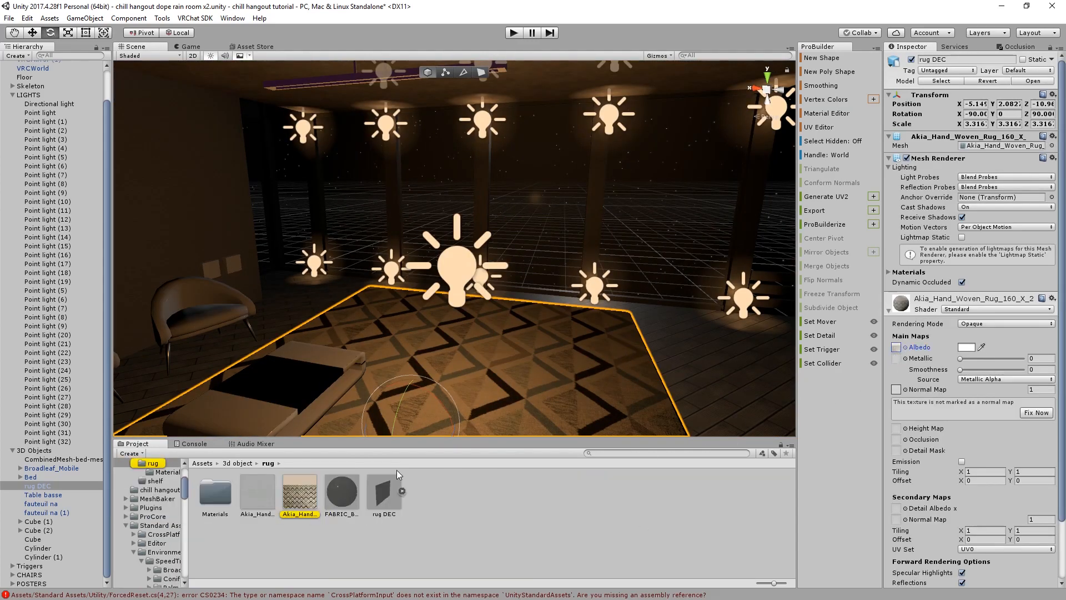
Set the max size of the rug's diffuse and bump textures to 512
left_click(300, 502)
left_click(265, 492, "ctrl")
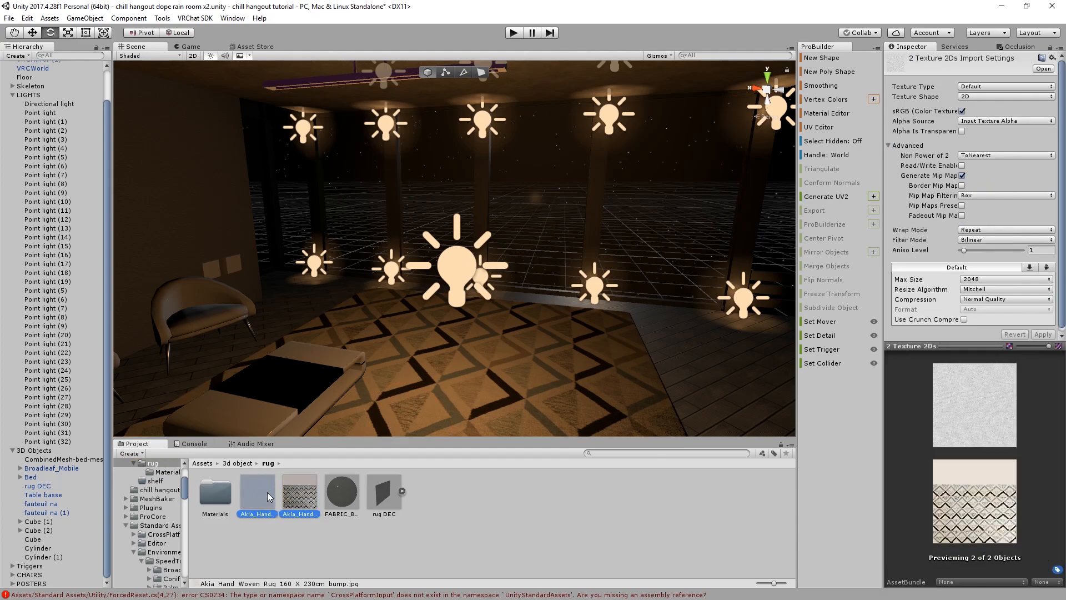
left_click(390, 504, "ctrl")
left_click(389, 516, "ctrl")
left_click(1005, 279)
left_click(999, 338)
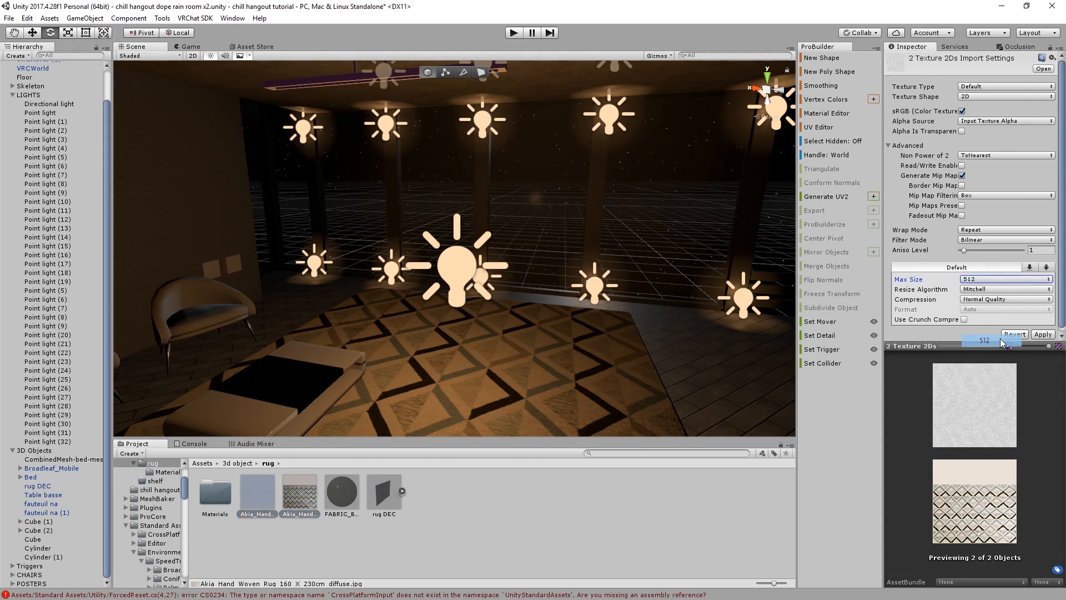
Select the Floor near the outer railing and locate its Wood Texture 02 material's albedo texture in the project files
right_click_drag(567, 363, 470, 298)
scroll(514, 338, "down", 5)
scroll(518, 360, "up", 5)
left_click(530, 367)
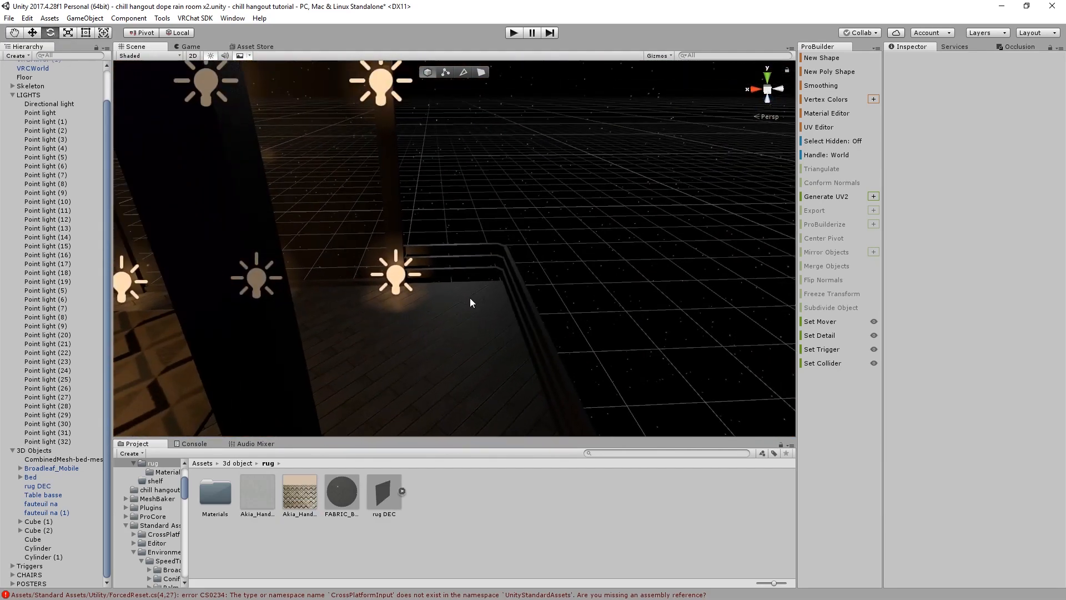
left_click(470, 297)
left_click(892, 540)
scroll(895, 533, "down", 5)
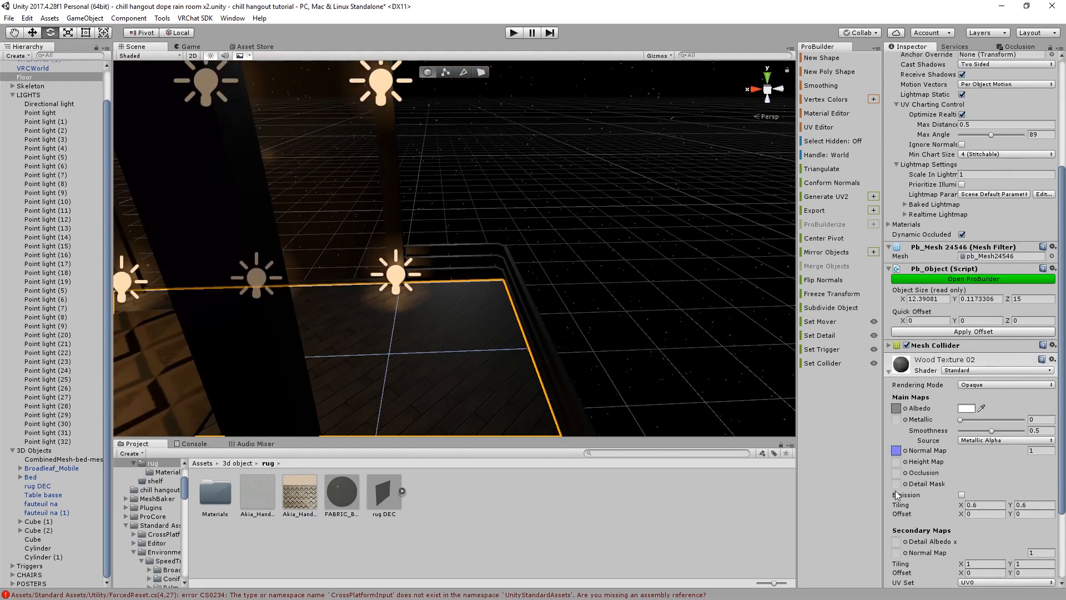
left_click(897, 409)
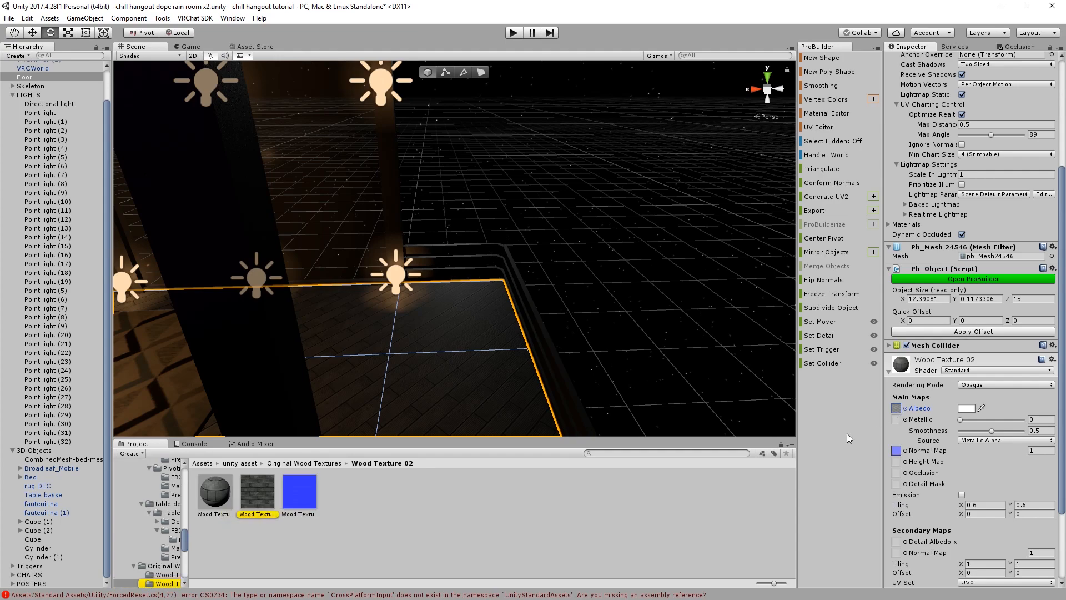
Set the max size of the Wood Texture 02 diffuse texture and normal map to 512
left_click(270, 494)
left_click(310, 498)
left_click(257, 492, "ctrl")
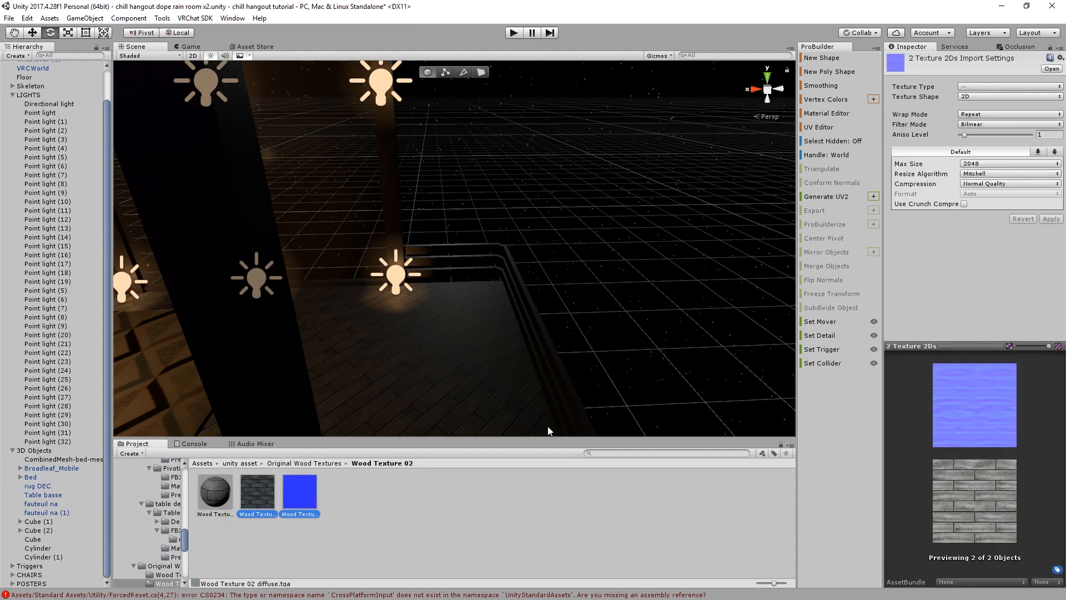
left_click(979, 164)
left_click(994, 224)
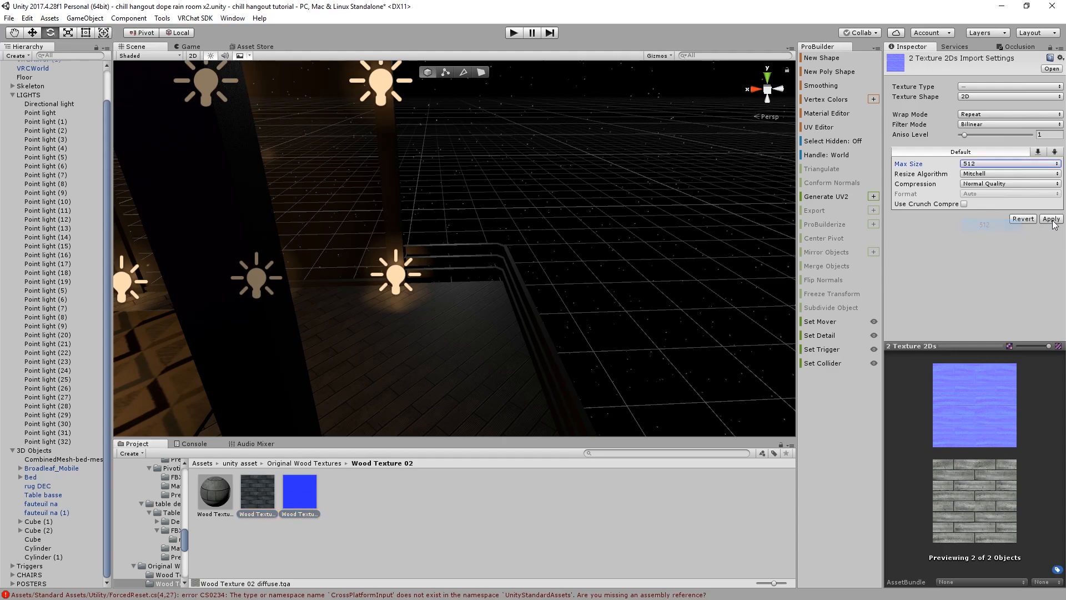
Select the merged building structure at the roof deck to inspect its materials
right_click_drag(560, 303, 481, 323)
left_click(482, 322)
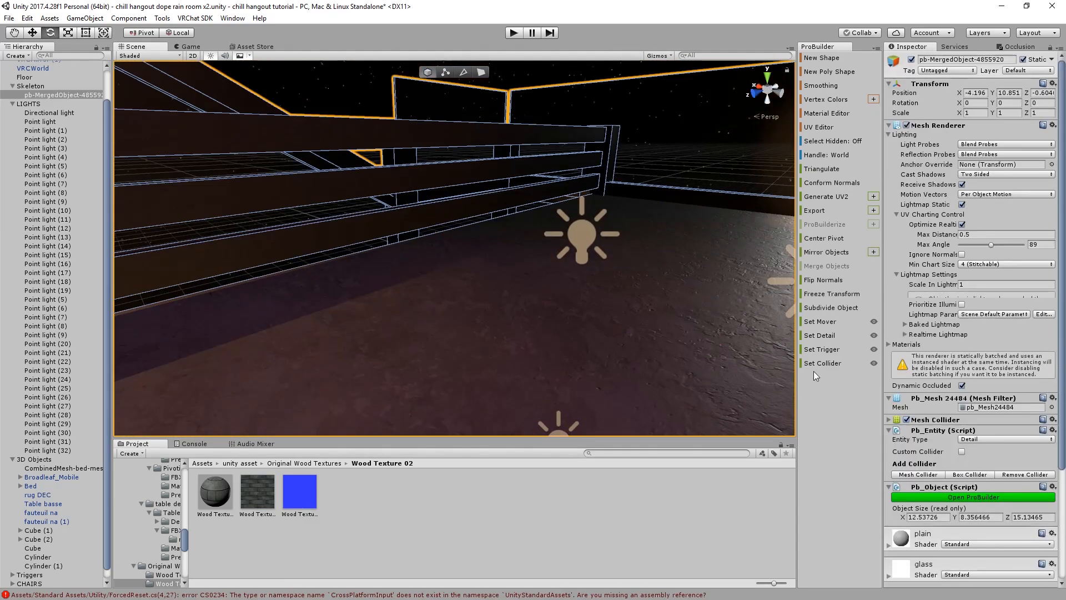
Locate the texture used as the drywall material's albedo map in the project and select it
scroll(534, 332, "down", 3)
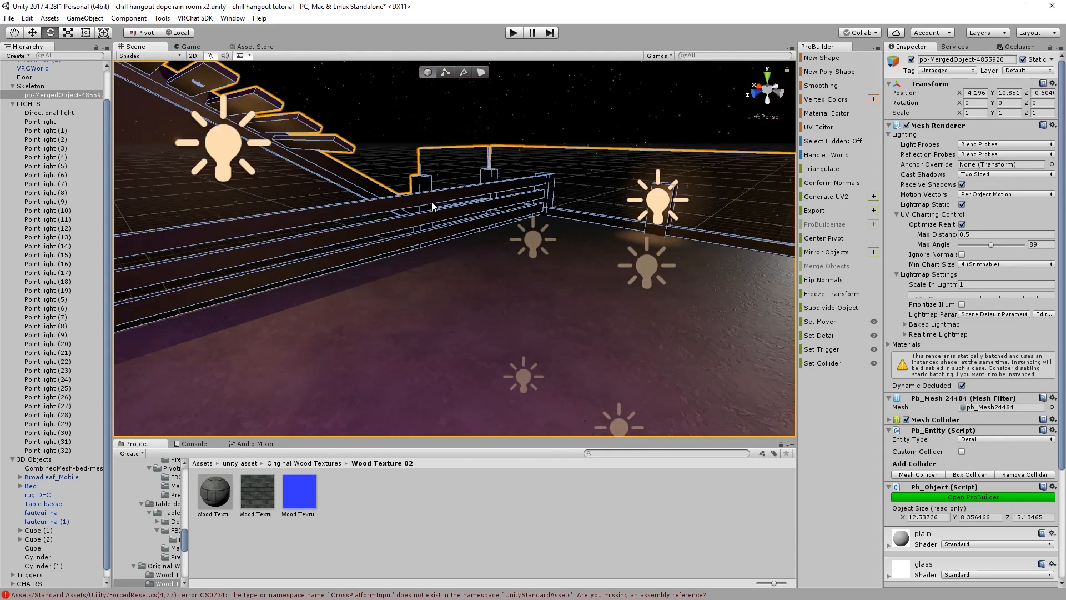
scroll(892, 549, "down", 5)
left_click(889, 553)
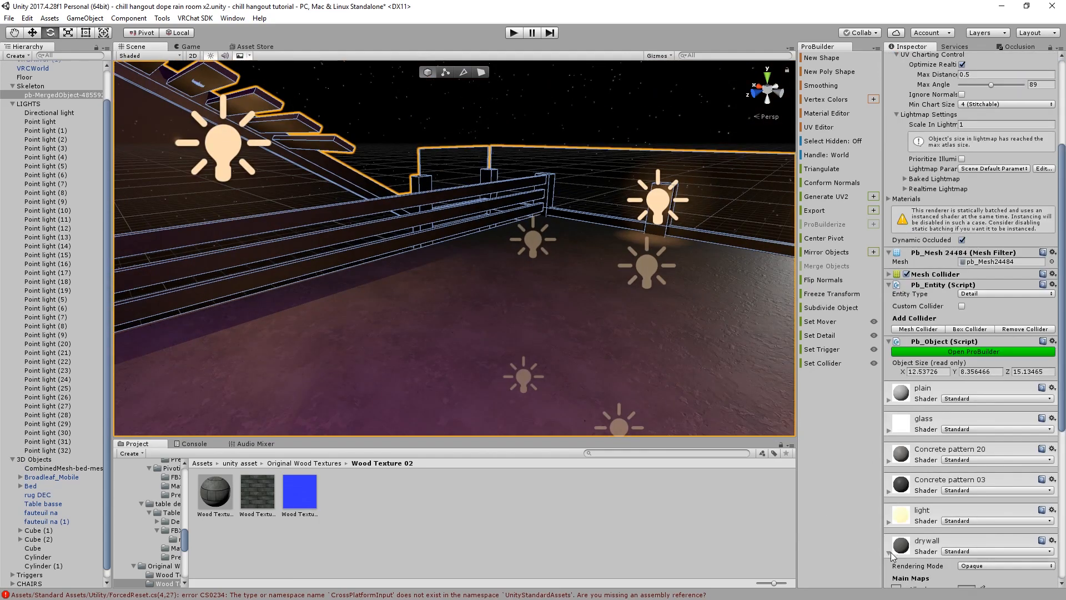
scroll(896, 533, "down", 4)
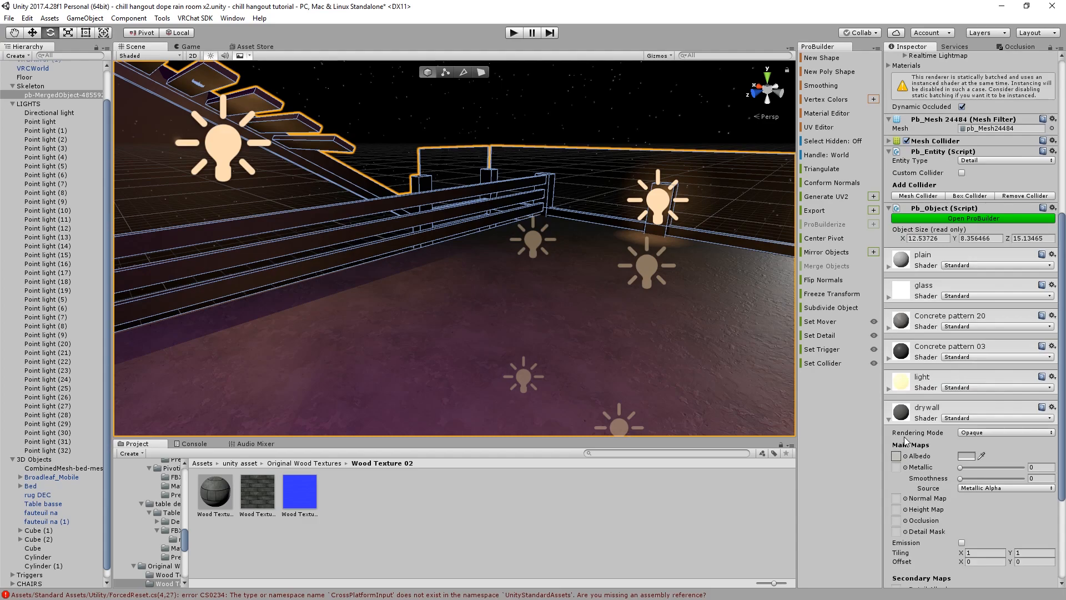
left_click(896, 456)
left_click(565, 498)
Select the Broadleaf_Mobile_LOD2 mesh inside the tree object
right_click_drag(492, 274, 362, 248)
left_click(336, 204)
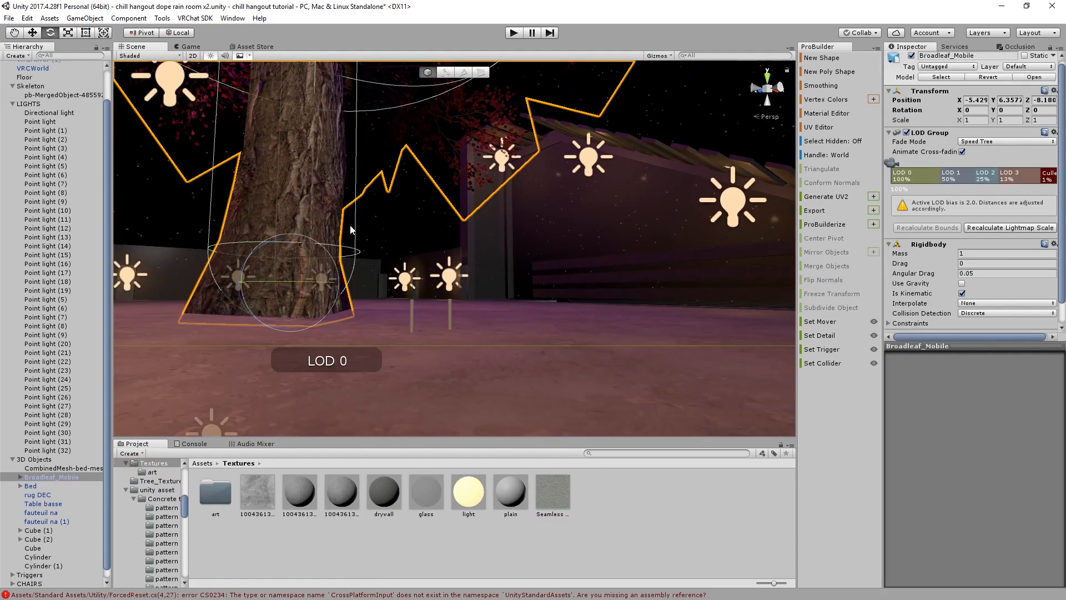
middle_click_drag(349, 222, 516, 273)
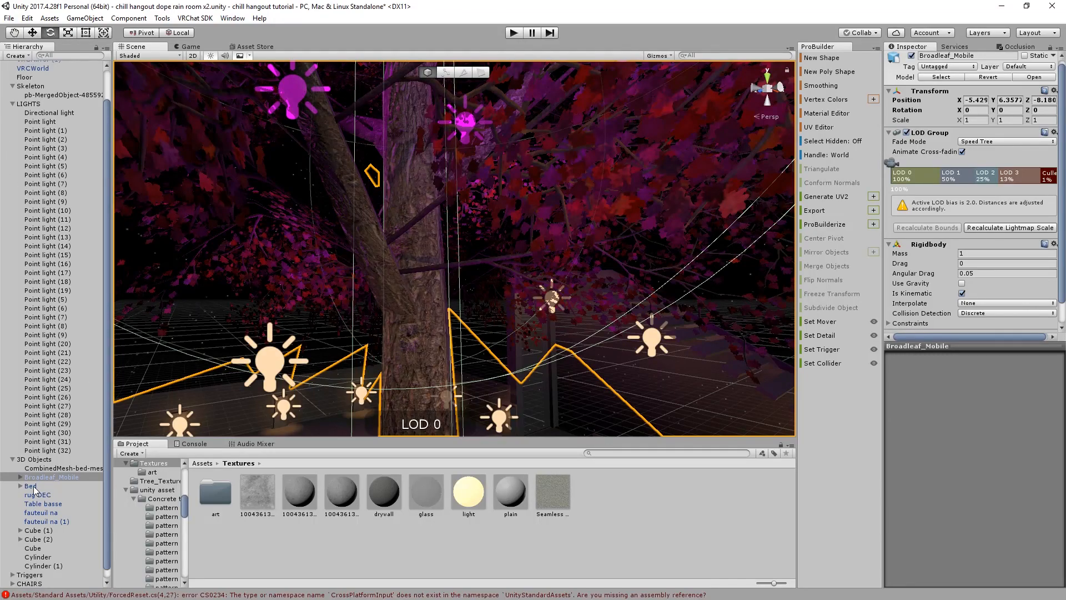
left_click(20, 477)
scroll(33, 483, "down", 1)
left_click(53, 478)
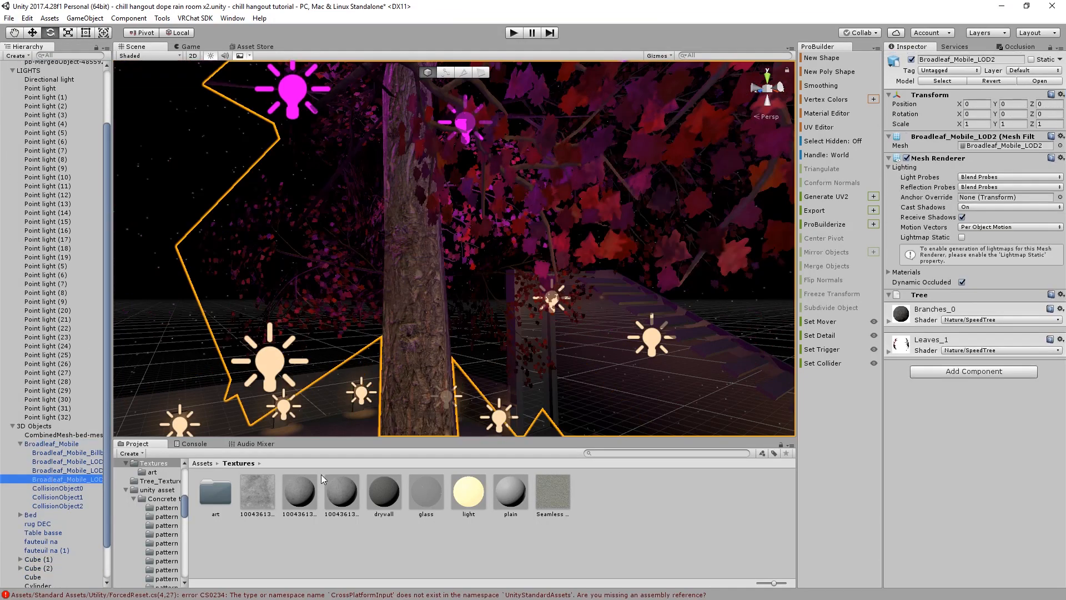
Locate the base texture of the tree's Leaves_1 material in the project and select it
left_click(889, 350)
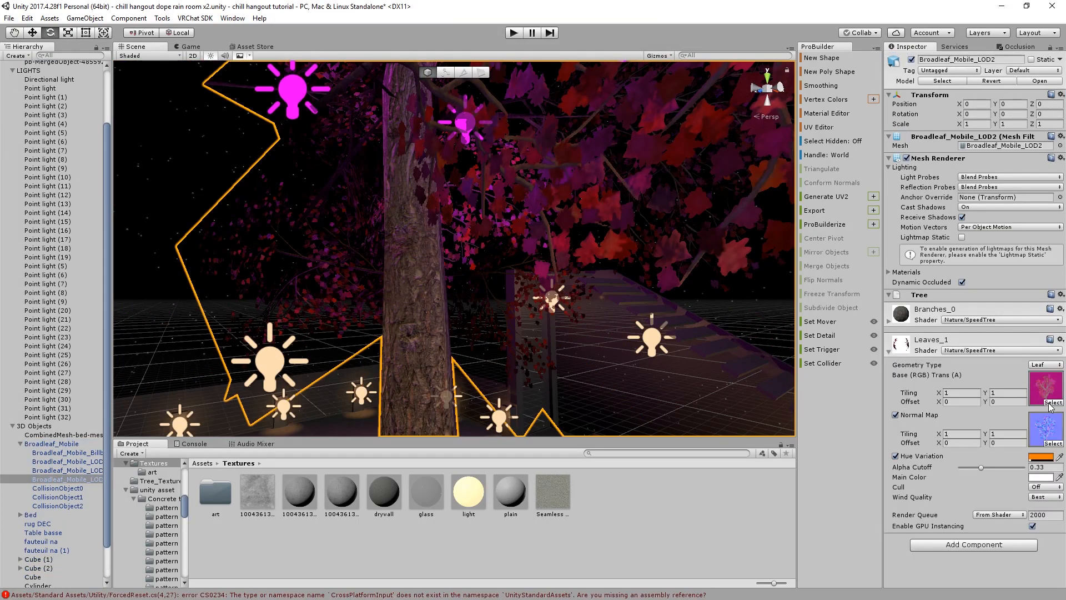
left_click(1052, 402)
left_click(1028, 270)
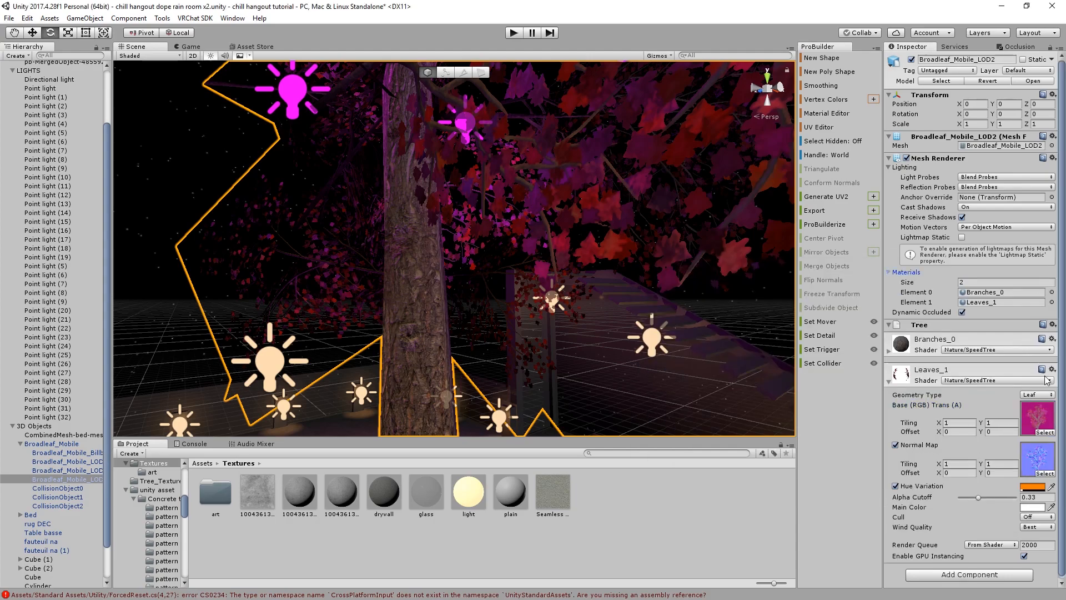
left_click(1036, 432)
left_click(633, 497)
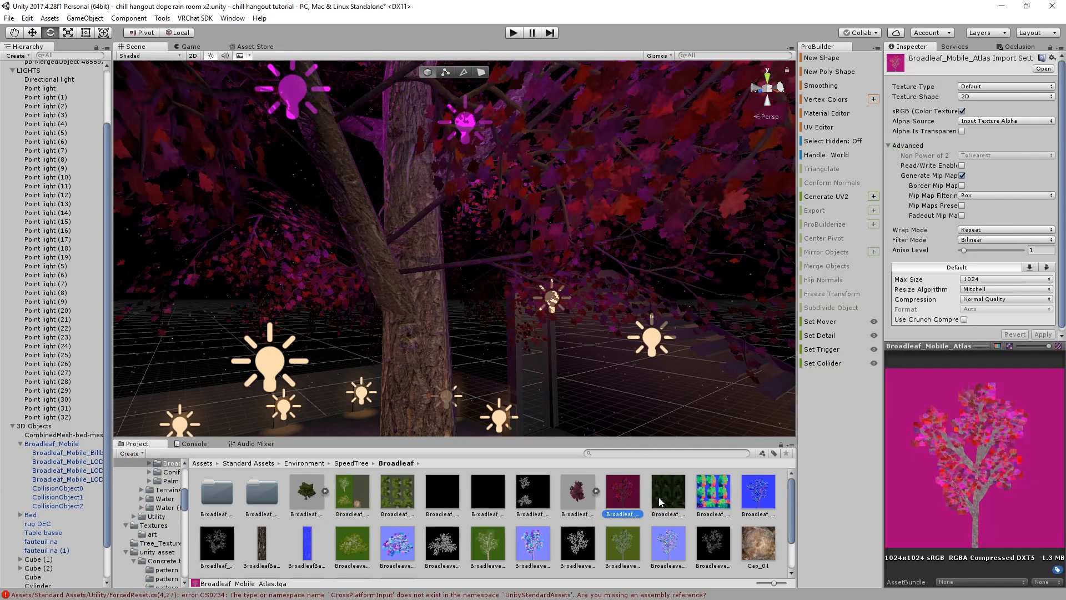
Set the Max Size of the 16 Broadleaf textures starting at Broadleaf_Mobile_Atlas to 512 and apply the change
left_click(669, 544)
left_click(631, 497)
left_click(717, 544, "shift")
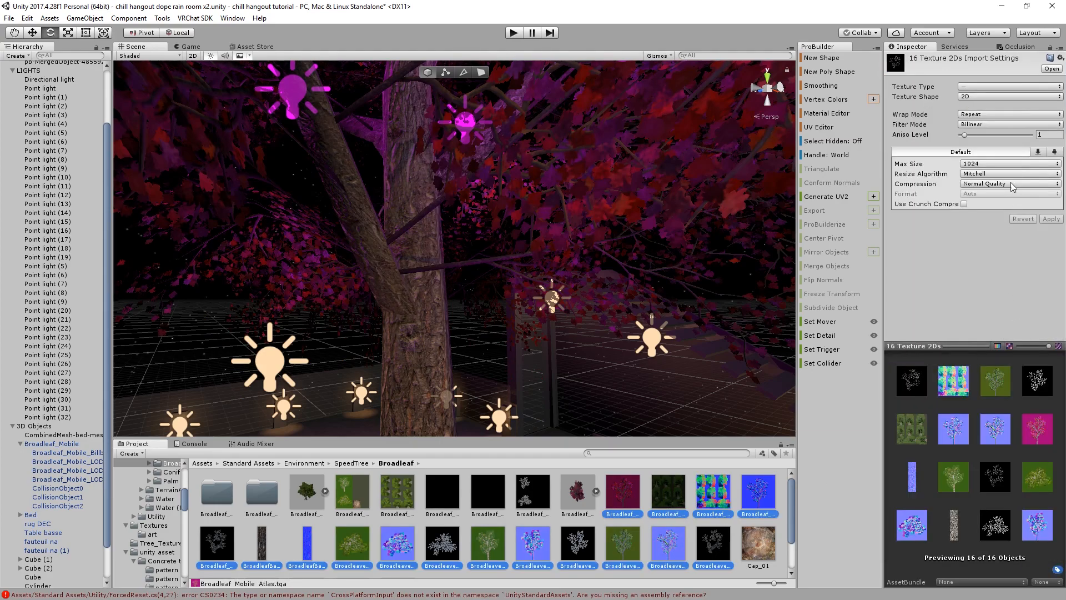
left_click(975, 164)
left_click(977, 219)
left_click(1050, 219)
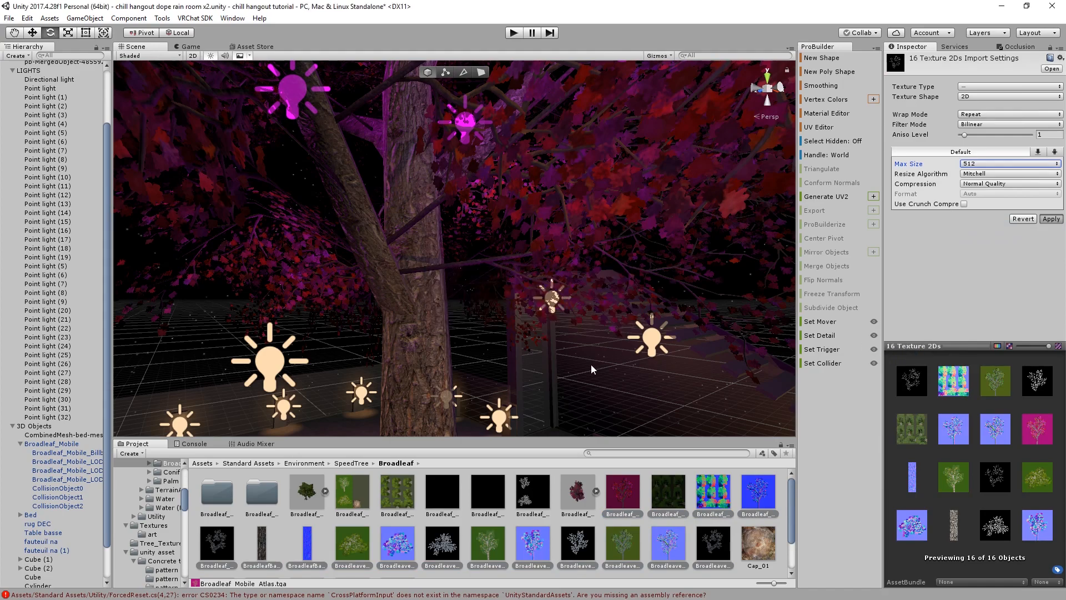
left_click(565, 576)
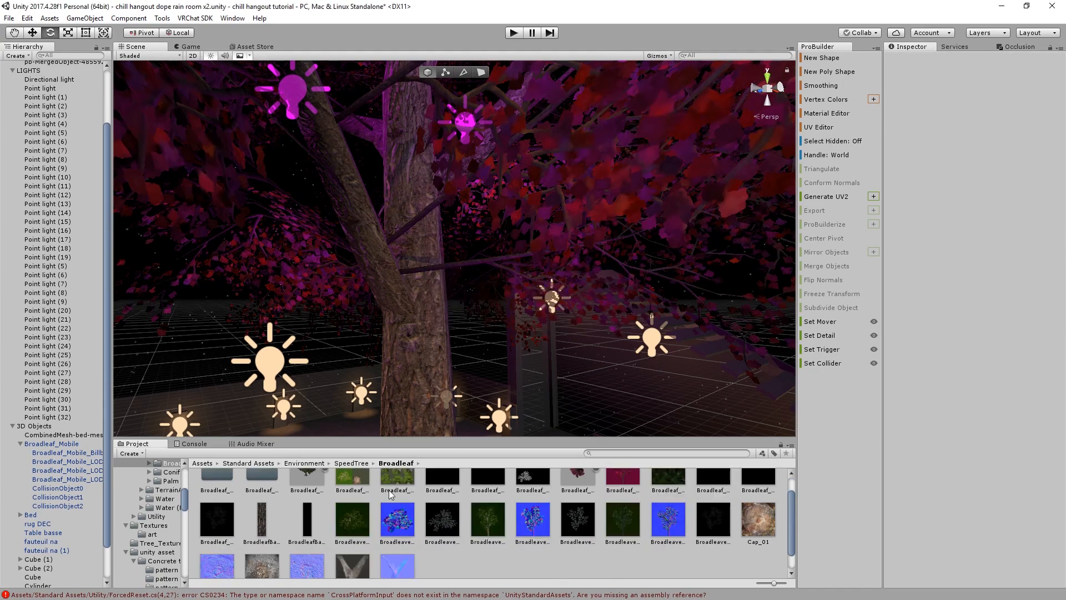
Inspect the tree billboard's material maps and check the import settings of the Broadleaf_Mobile_Atlas and Broadleaves_Desktop_Spec textures
left_click(61, 452)
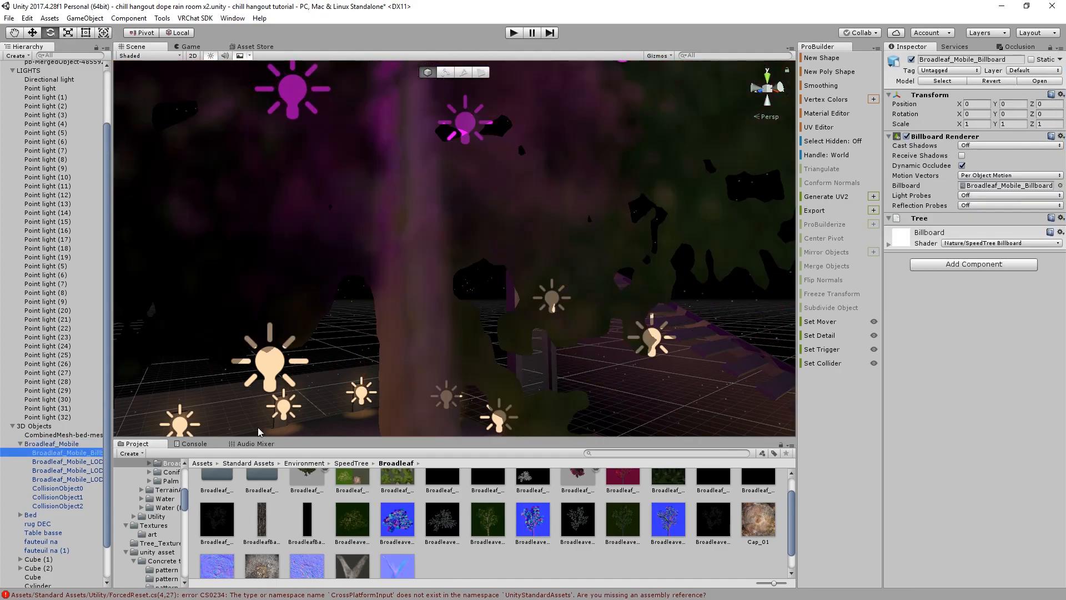
left_click(889, 244)
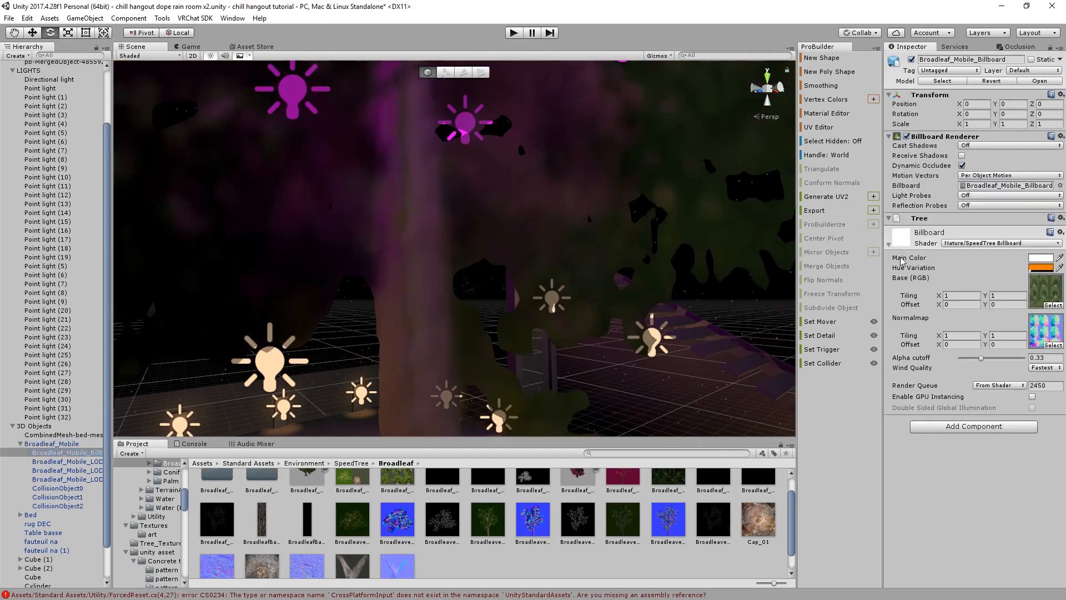
scroll(565, 260, "down", 5)
right_click_drag(565, 260, 531, 301)
scroll(605, 555, "up", 2)
left_click(624, 496)
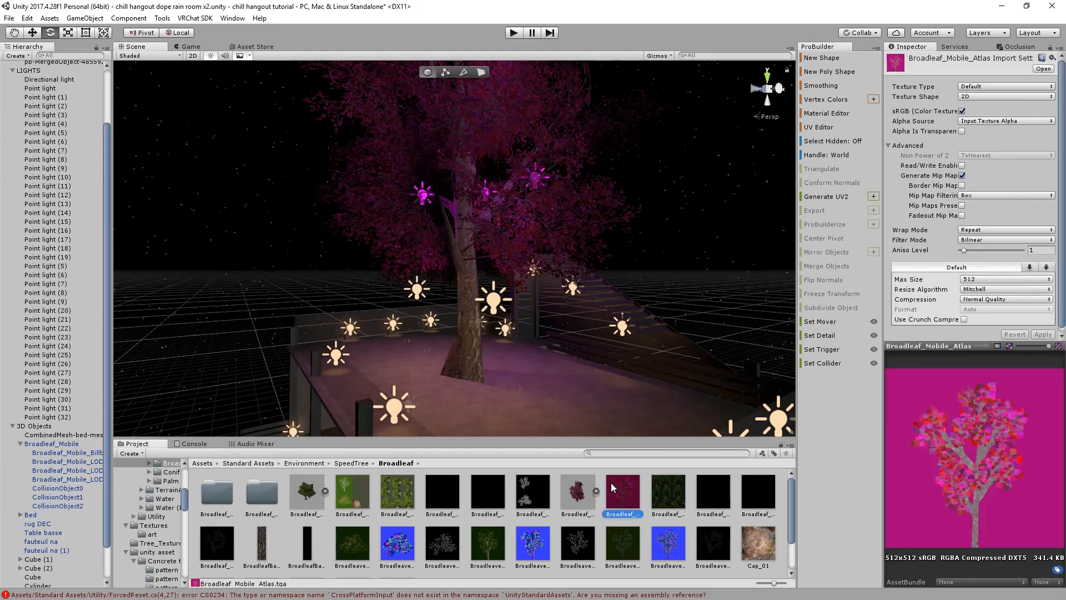
left_click(584, 557)
Examine the components of the tree's LOD meshes, billboard and collision objects
left_click(69, 488)
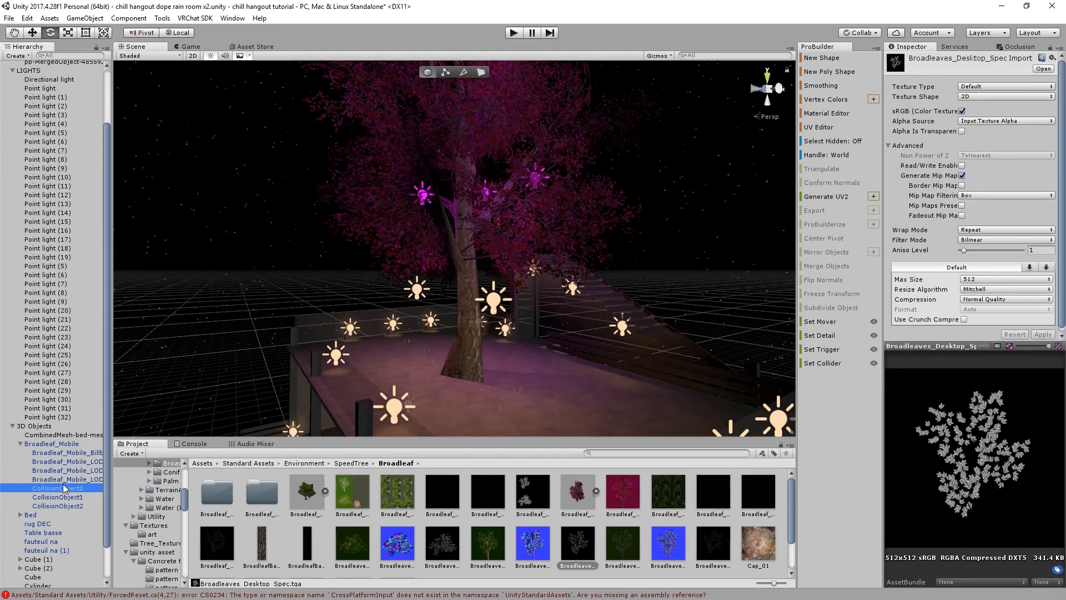
left_click(70, 479)
left_click(70, 461)
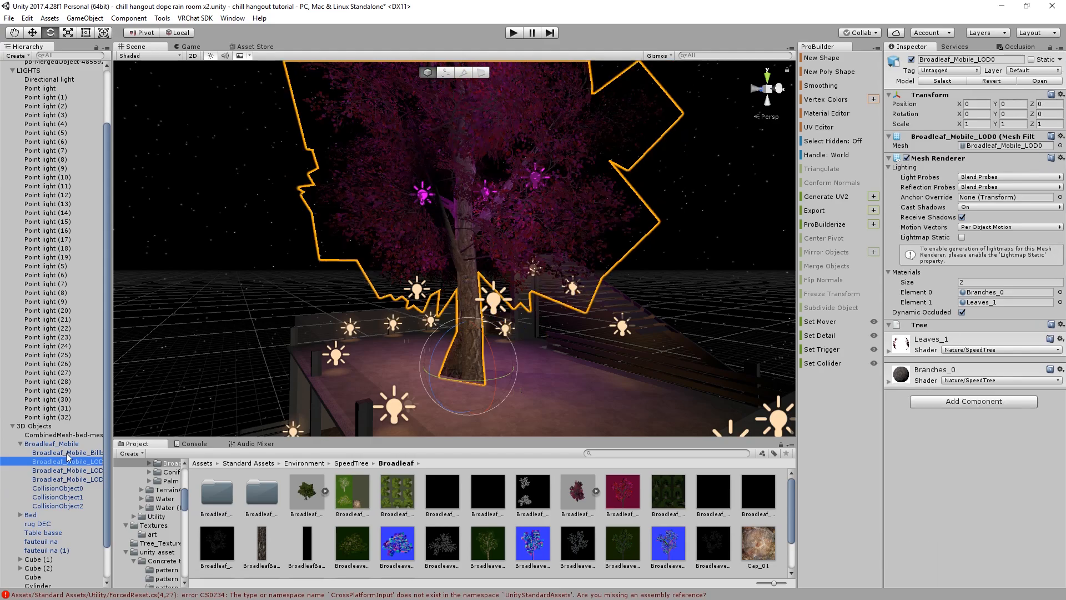
left_click(70, 453)
left_click(67, 479)
left_click(60, 488)
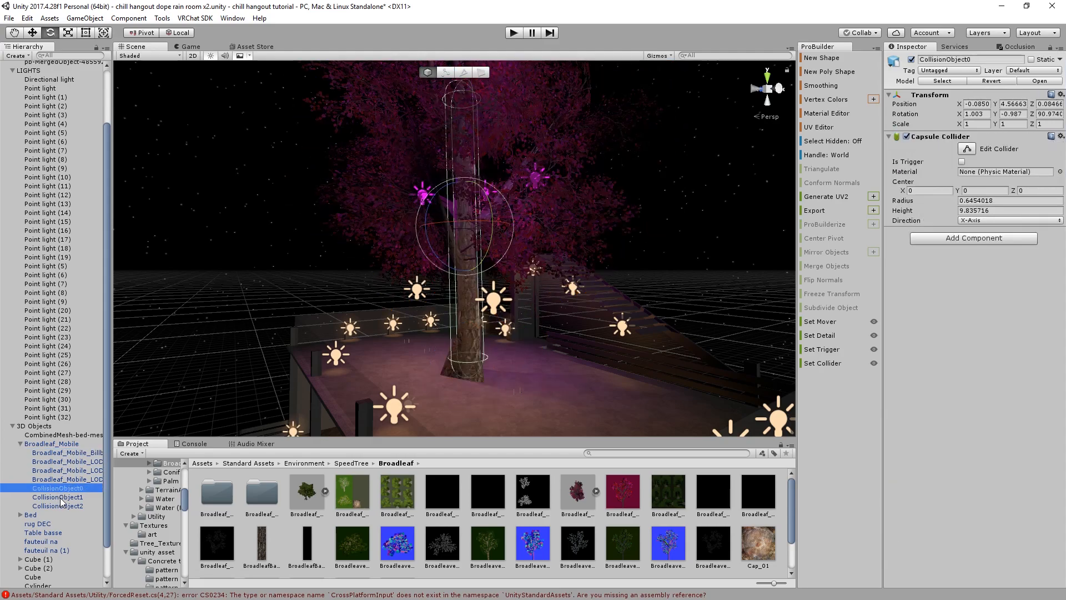
left_click(61, 497)
left_click(69, 505)
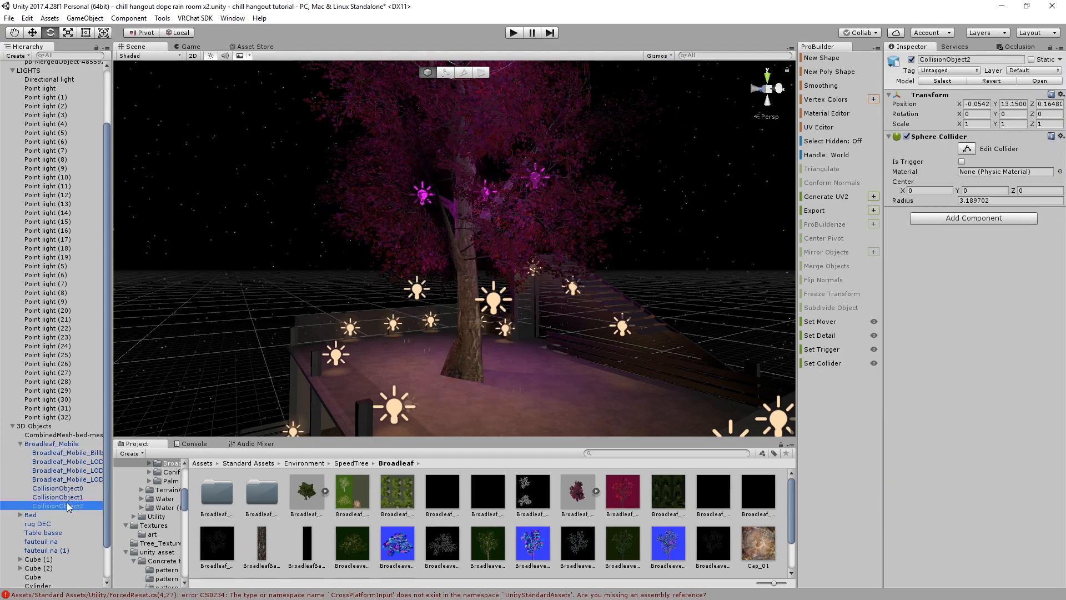
Locate the LOD2 leaf maps and the billboard's base texture in the project, and check the billboard texture's import settings
left_click(70, 479)
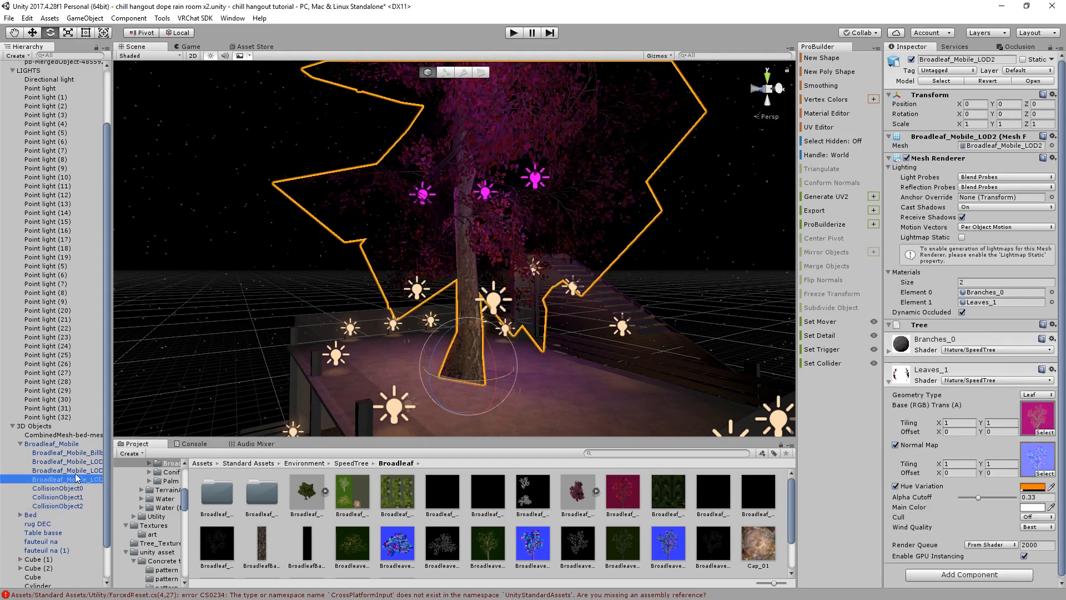
left_click(1030, 418)
left_click(1027, 453)
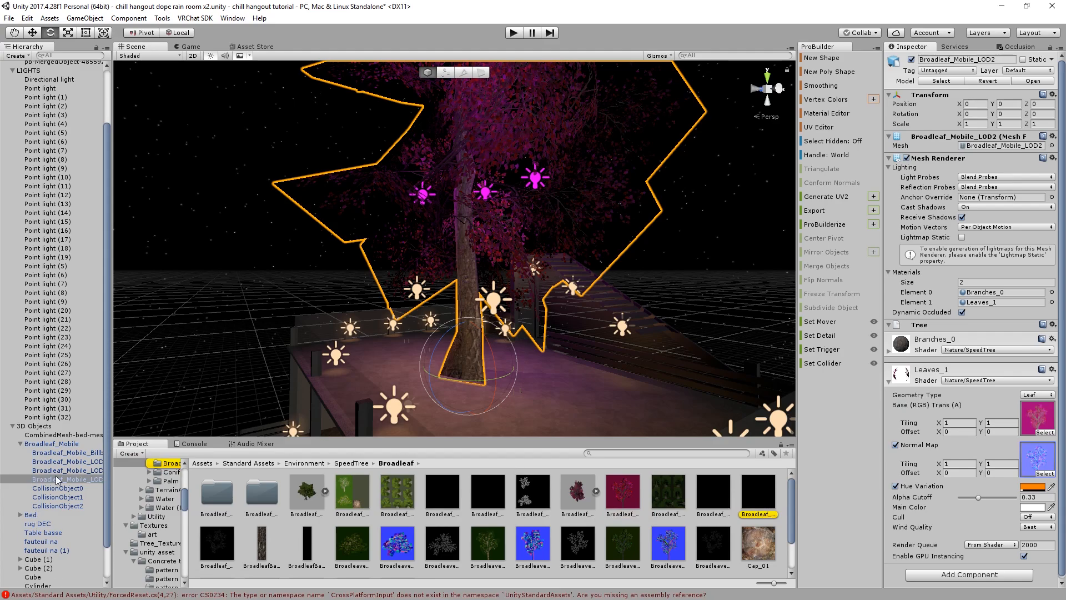
left_click(67, 453)
left_click(1046, 289)
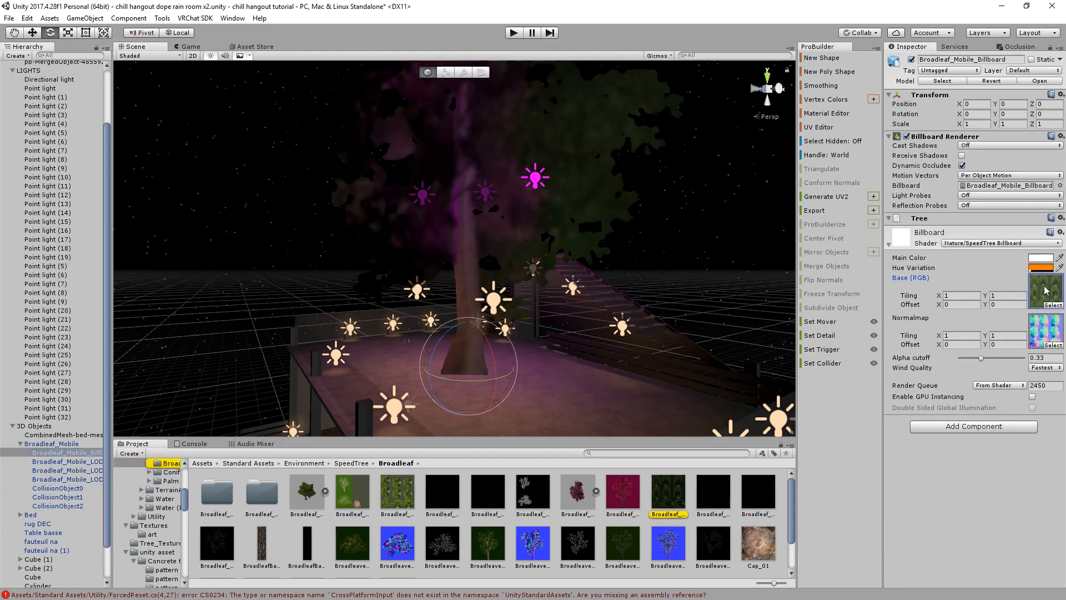
left_click(664, 507)
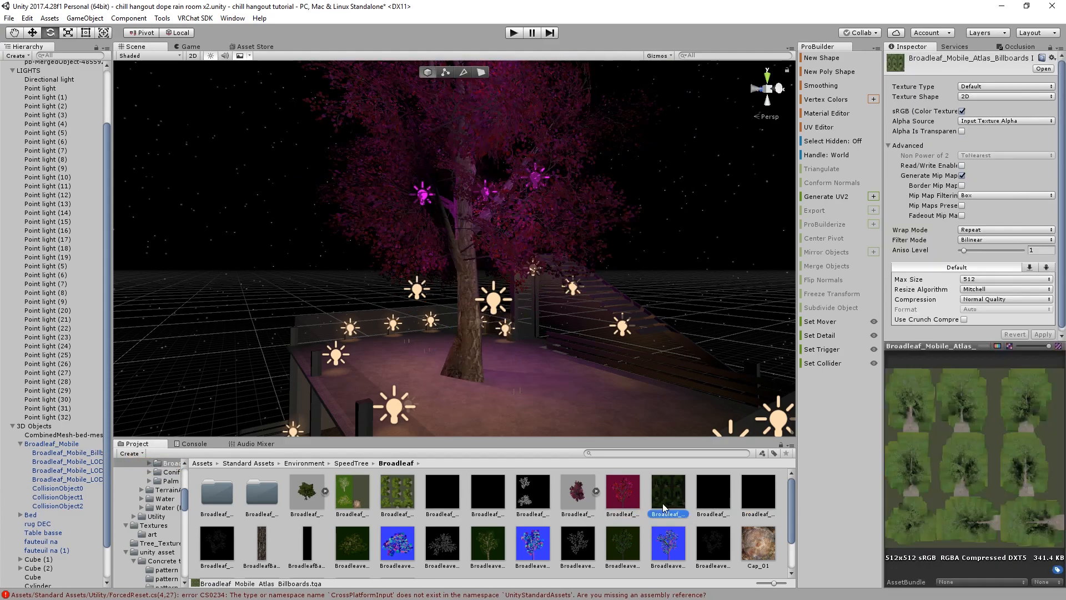
Collapse the Broadleaf_Mobile object in the hierarchy and return to the root Assets folder
left_click(41, 444)
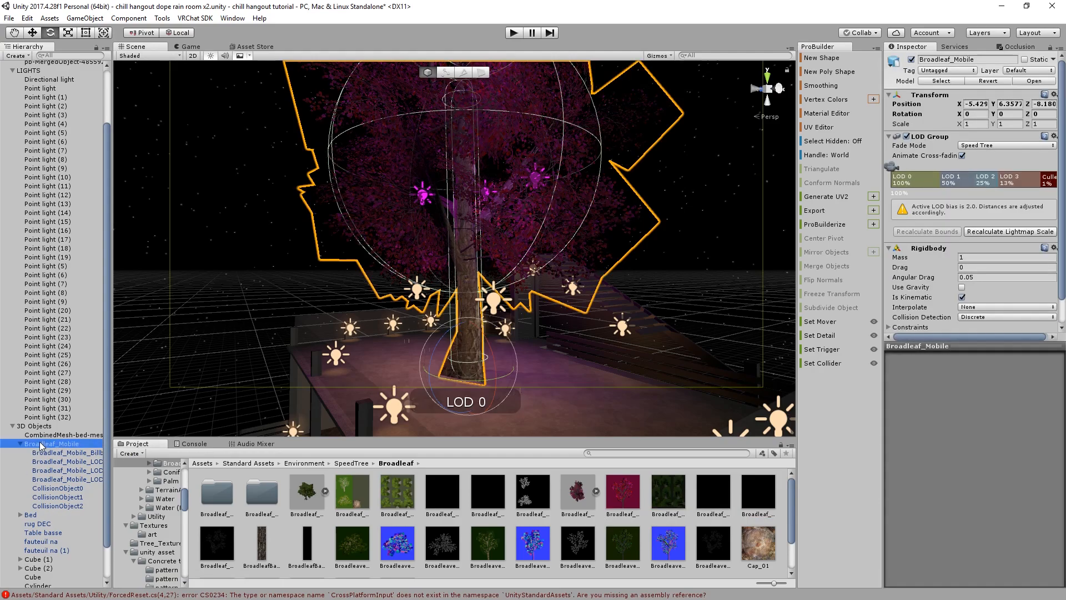
left_click(20, 444)
left_click(202, 463)
Select the Bed mesh inside the bedroom's Bed object
scroll(419, 311, "up", 10)
scroll(421, 314, "down", 5)
right_click_drag(438, 285, 431, 376)
scroll(430, 376, "up", 5)
left_click(438, 326)
scroll(437, 325, "down", 2)
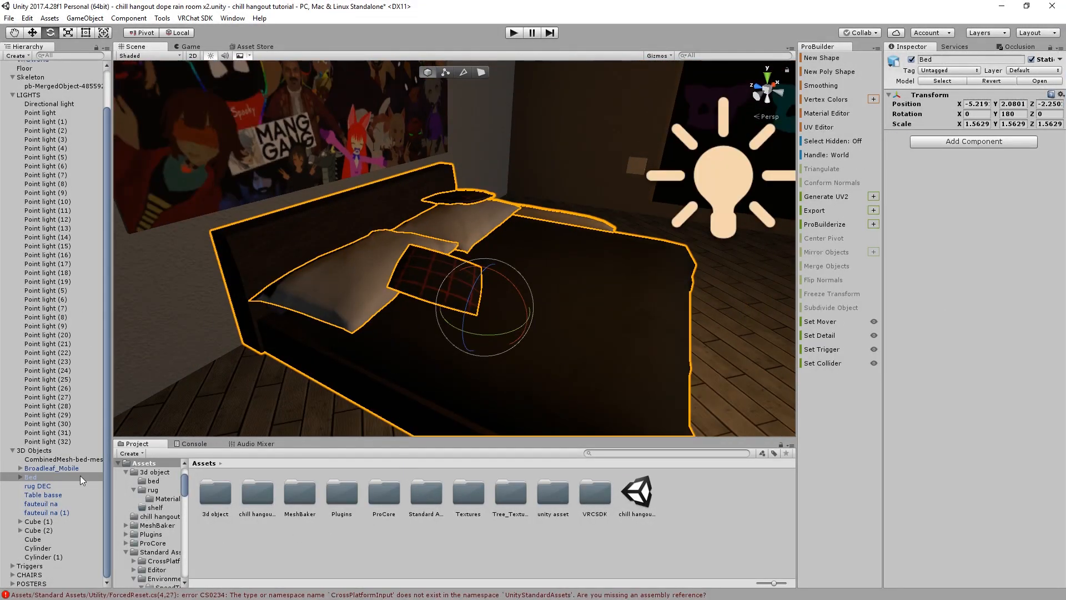
left_click(21, 477)
left_click(34, 486)
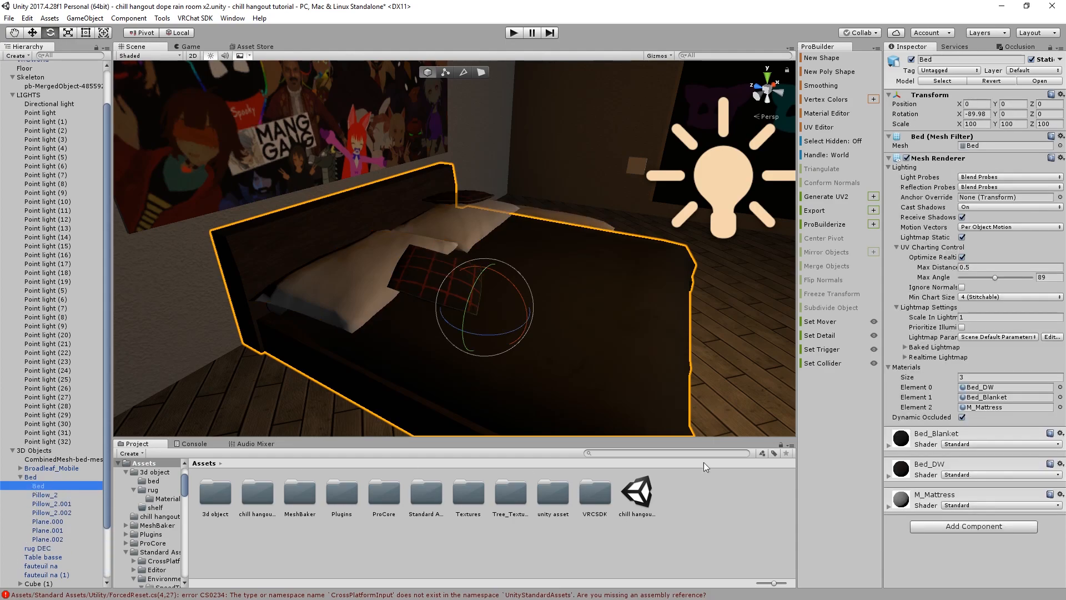
Expand the M_Mattress material's maps and locate its albedo texture in the bed folder
left_click(889, 507)
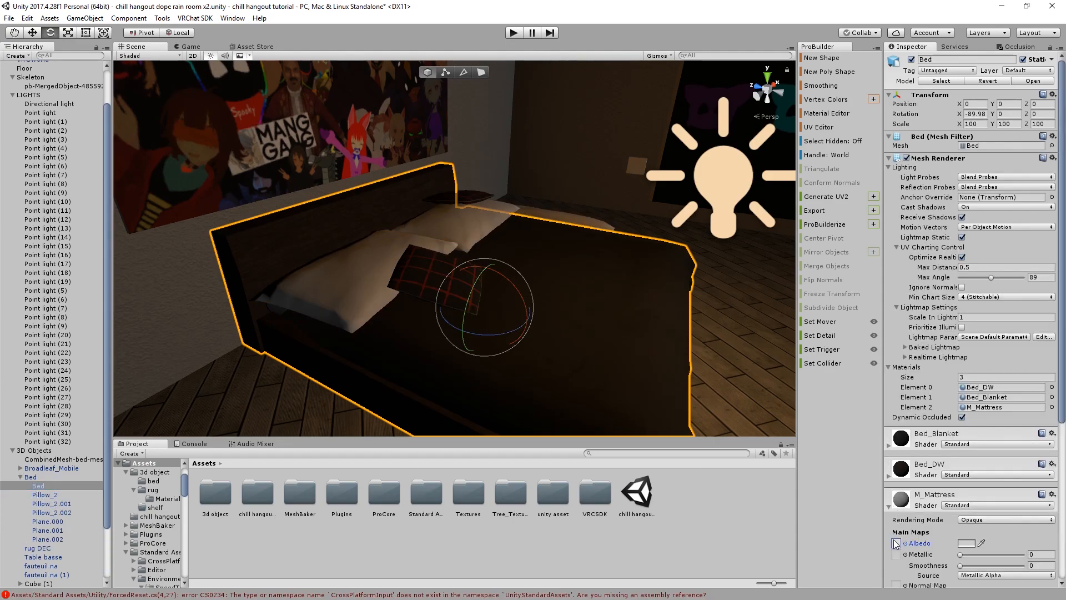
left_click(894, 541)
left_click(442, 520)
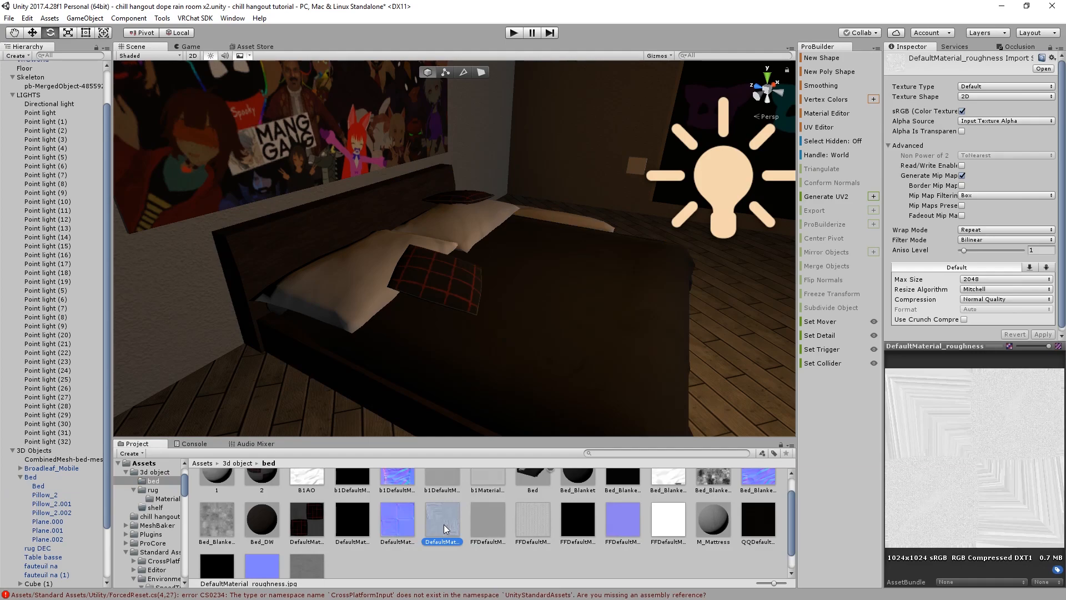
scroll(441, 526, "up", 1)
left_click(316, 502)
left_click(474, 503, "shift")
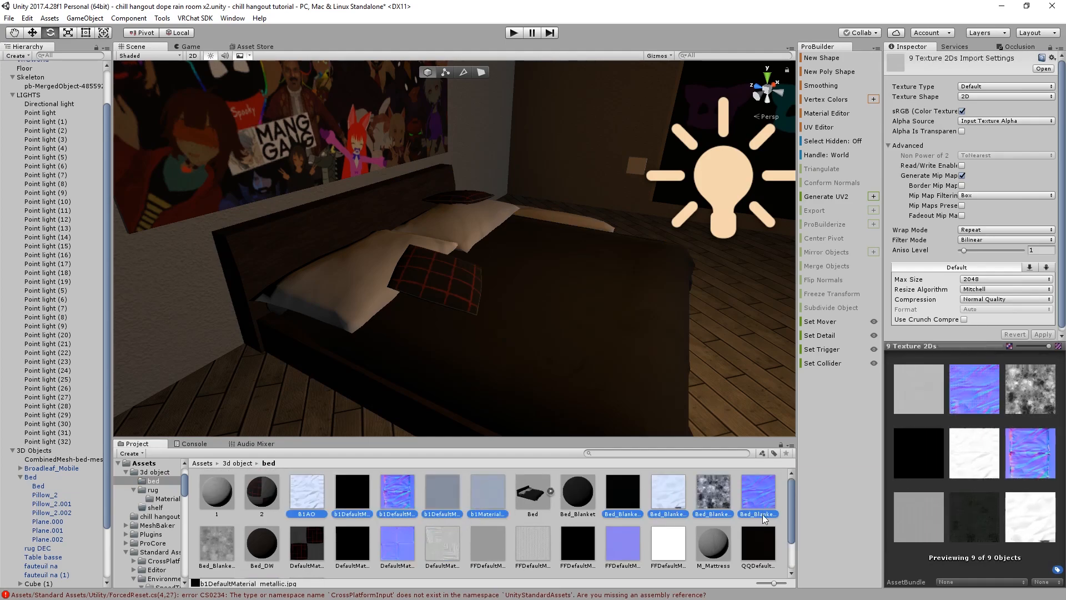
left_click(533, 544)
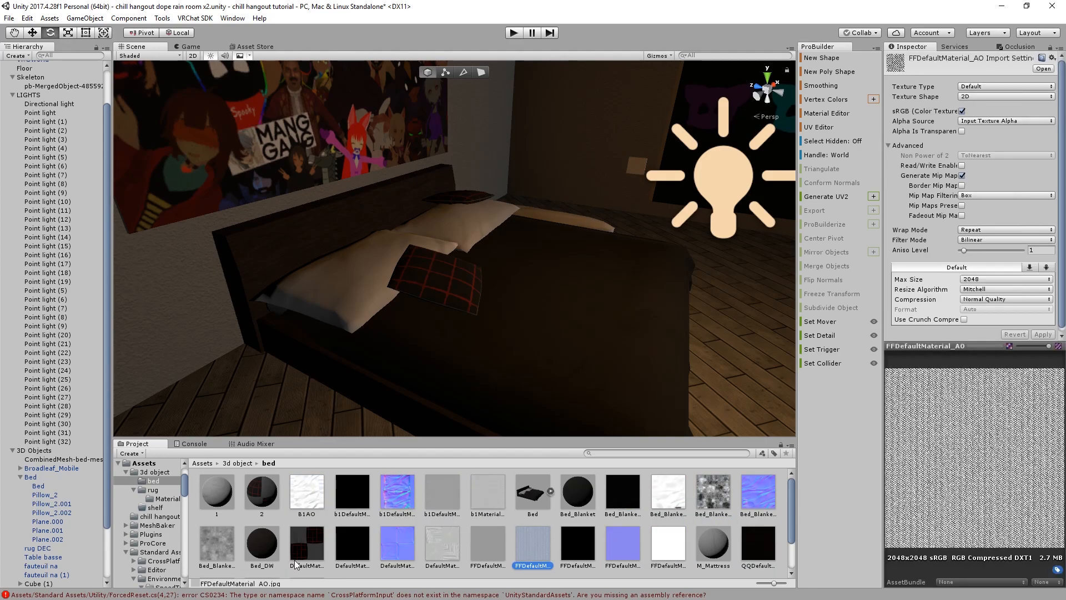
Select all textures in the bed folder, leaving out the materials and the model, and reduce their Max Size
left_click(294, 564)
left_click(655, 552, "shift")
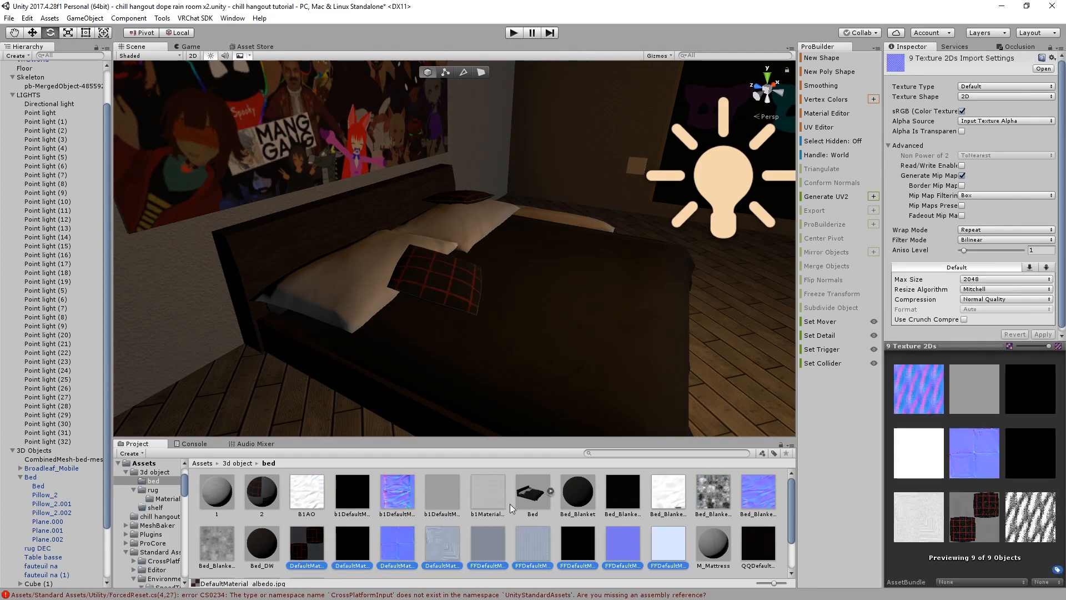
left_click(485, 500, "ctrl")
left_click(439, 497, "ctrl")
left_click(395, 494, "ctrl")
left_click(350, 492, "ctrl")
left_click(311, 494, "ctrl")
left_click(668, 494, "ctrl")
left_click(713, 491, "ctrl")
left_click(758, 491, "ctrl")
scroll(760, 508, "down", 2)
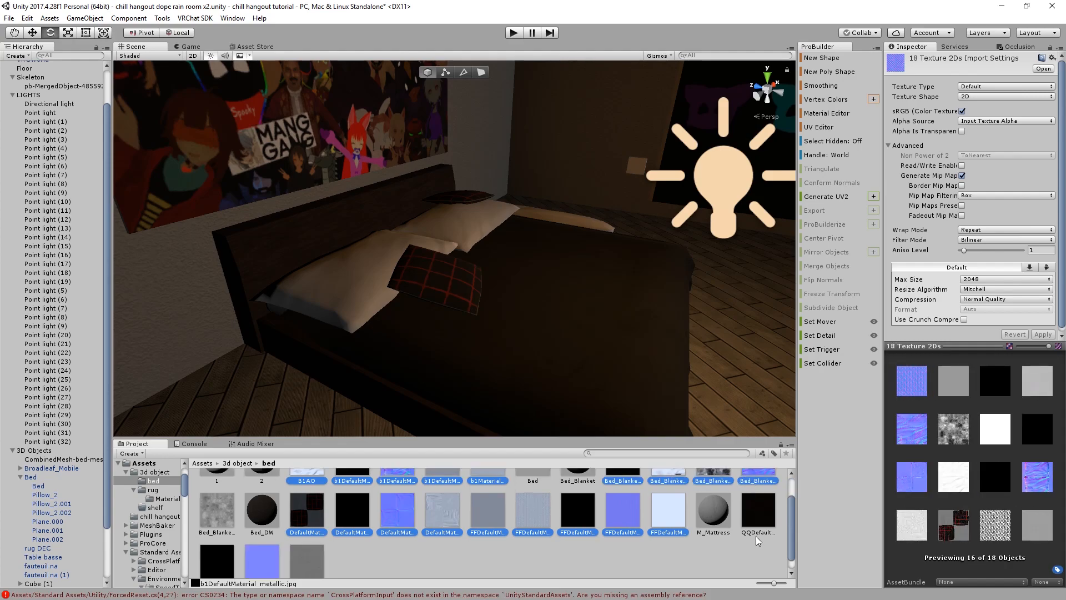
left_click(759, 497, "ctrl")
left_click(307, 547, "ctrl")
left_click(262, 547, "ctrl")
left_click(217, 547, "ctrl")
left_click(217, 496, "ctrl")
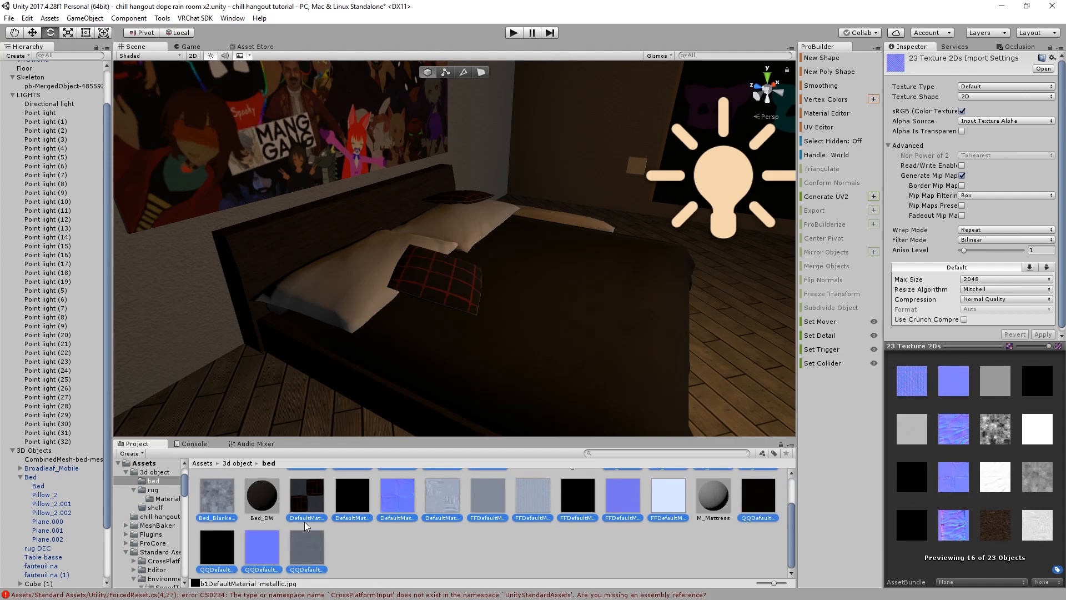
scroll(279, 519, "up", 2)
left_click(977, 280)
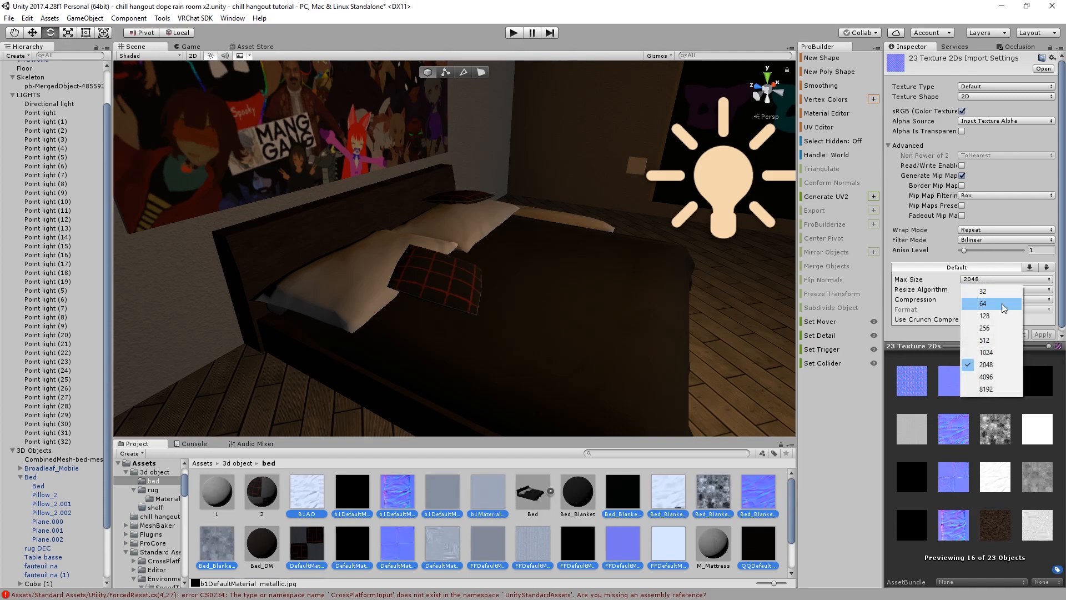
left_click(997, 347)
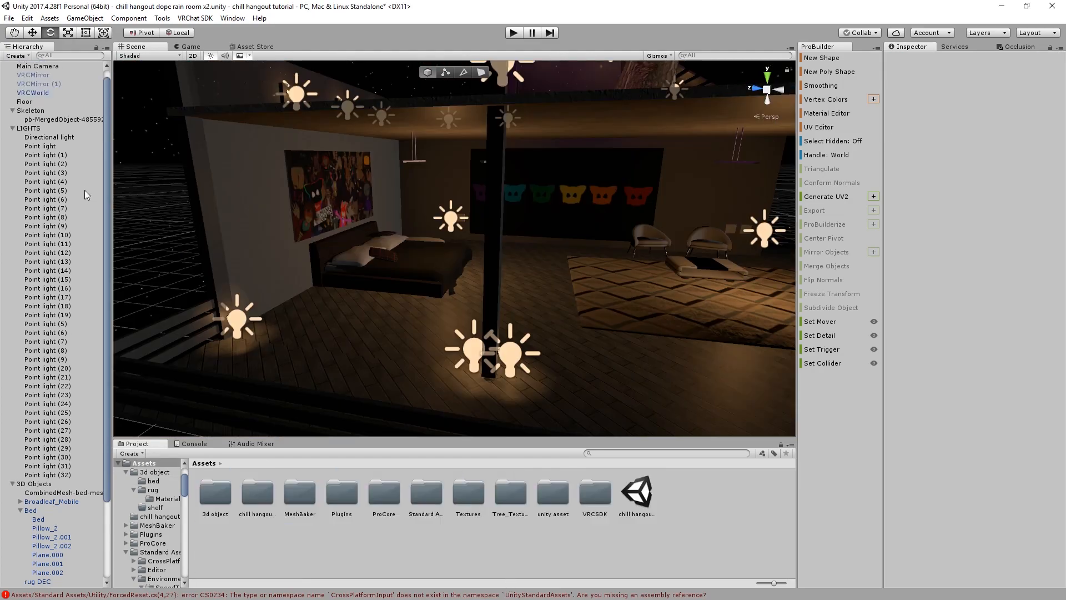
Select the tree on the roof, expand its Broadleaf_Mobile object and select its LOD2 mesh
scroll(75, 167, "up", 1)
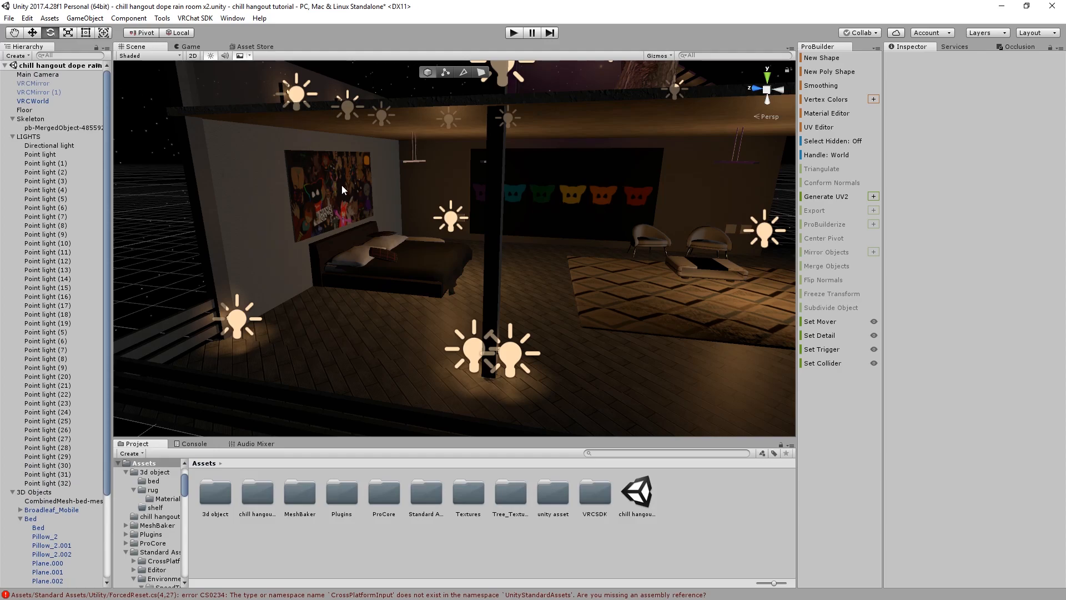
scroll(341, 184, "down", 4)
middle_click_drag(341, 185, 251, 158)
scroll(251, 158, "up", 8)
right_click_drag(251, 158, 156, 273)
scroll(184, 258, "down", 8)
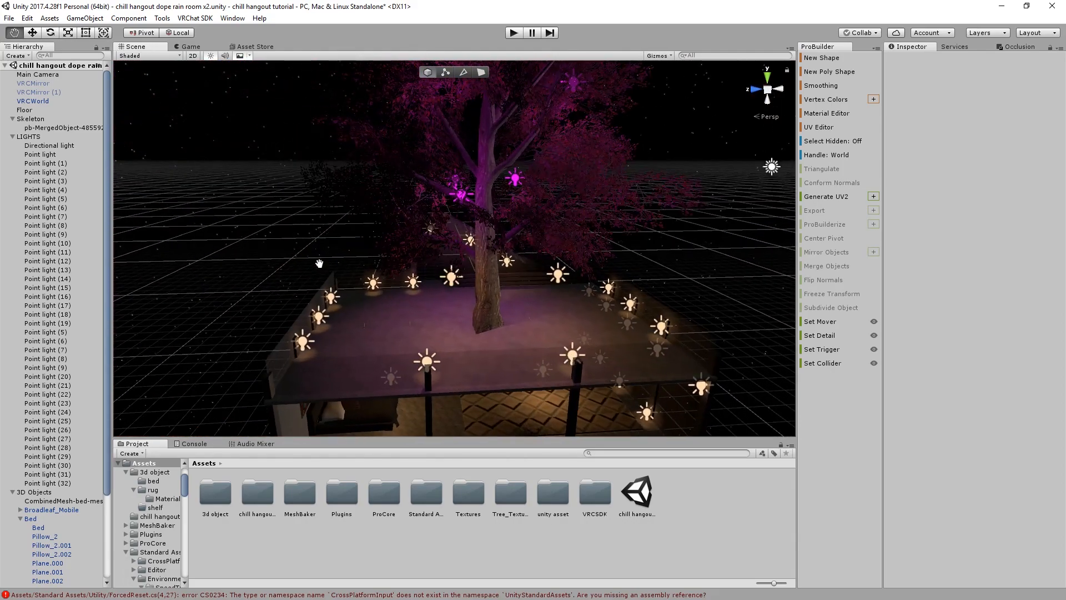
left_click(503, 287)
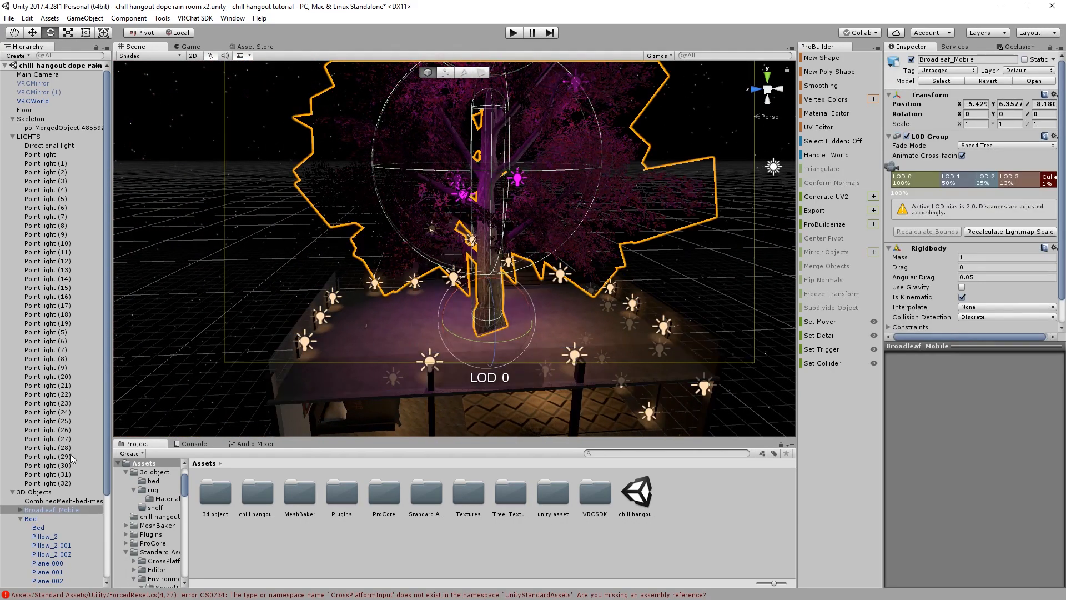
left_click(21, 443)
left_click(44, 471)
left_click(45, 477)
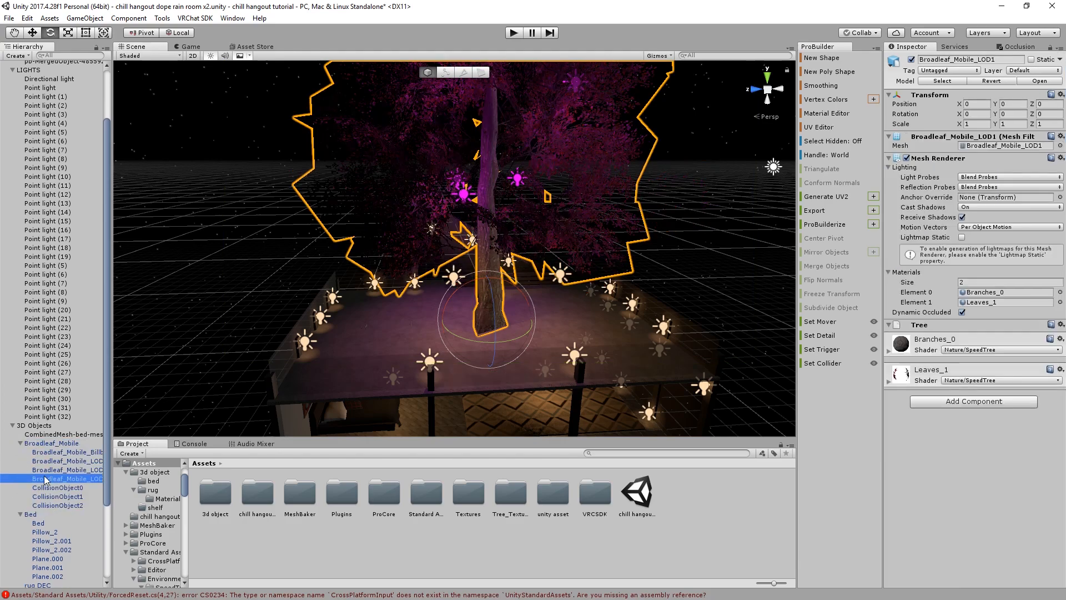
Locate the Branches_0 material's base texture, inspect the BroadleafBark import settings, and return to the root Assets folder
left_click(889, 350)
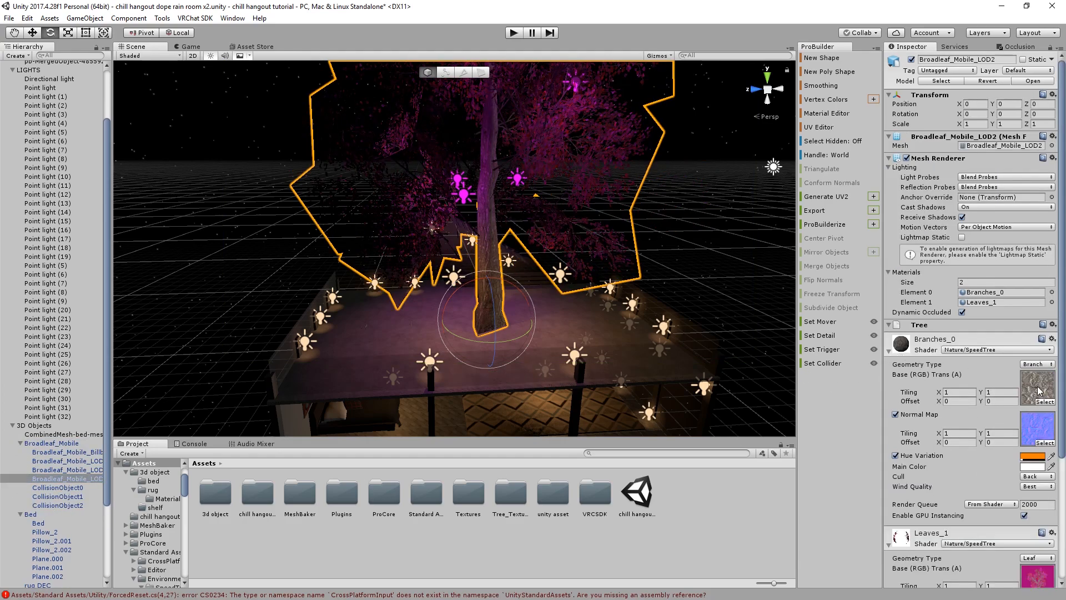
left_click(1033, 389)
left_click(262, 531)
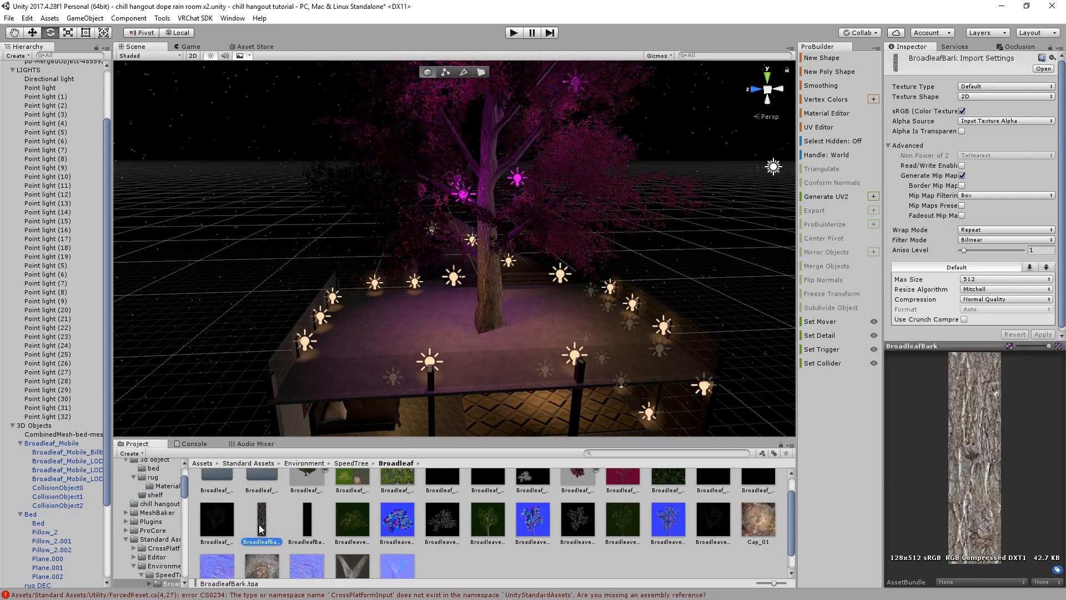
left_click(201, 463)
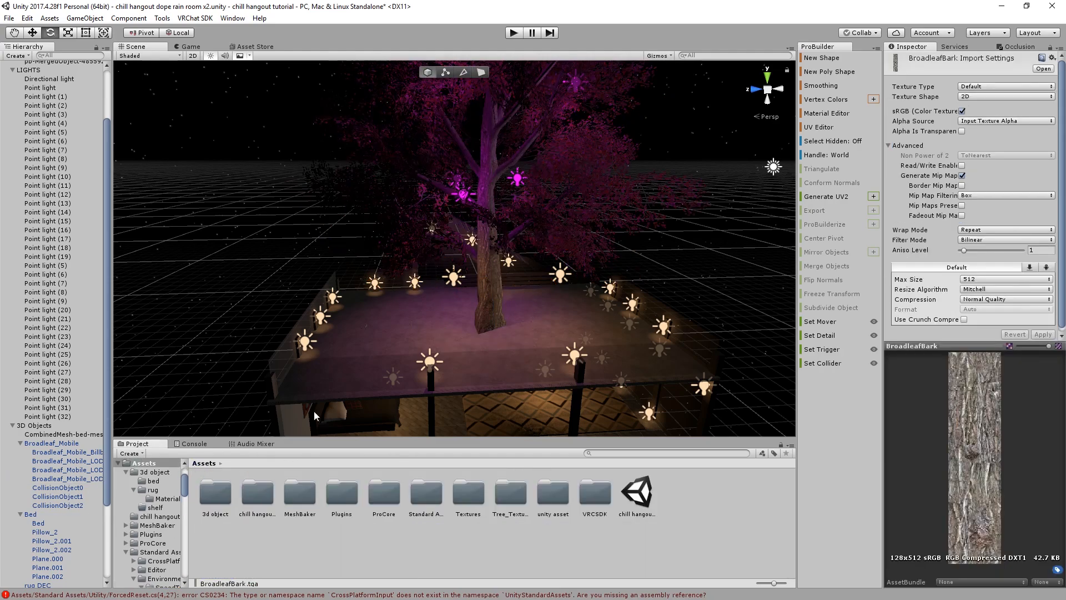
Open the Stars01 folder inside unity asset's SkyBox Volume 2 and select the upImage texture
scroll(391, 254, "up", 6)
scroll(409, 271, "up", 3)
middle_click_drag(410, 271, 421, 200)
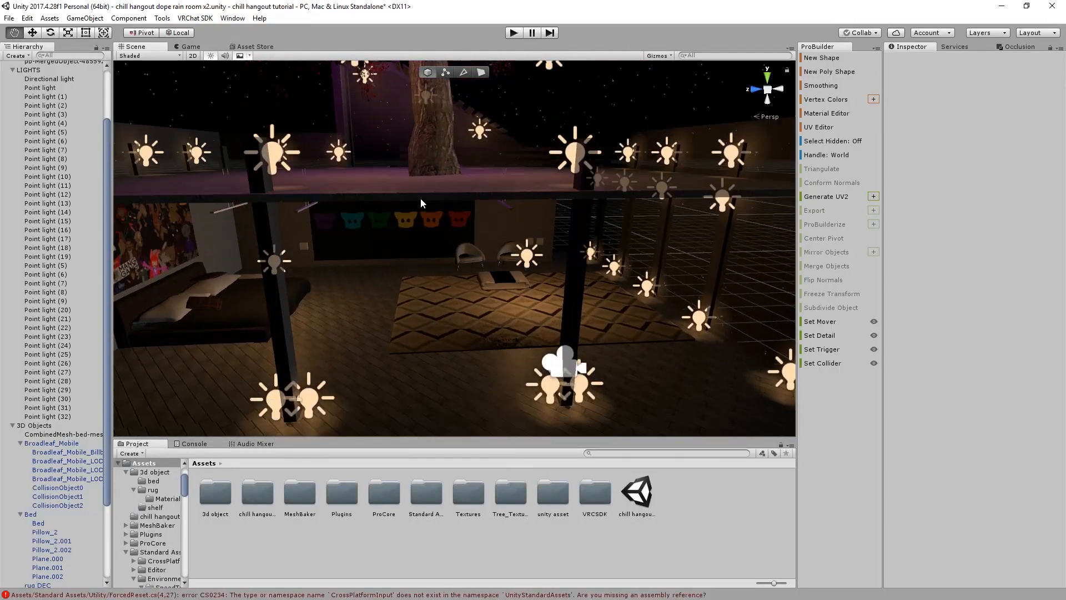
scroll(421, 200, "up", 4)
scroll(292, 223, "up", 3)
right_click_drag(364, 224, 494, 289)
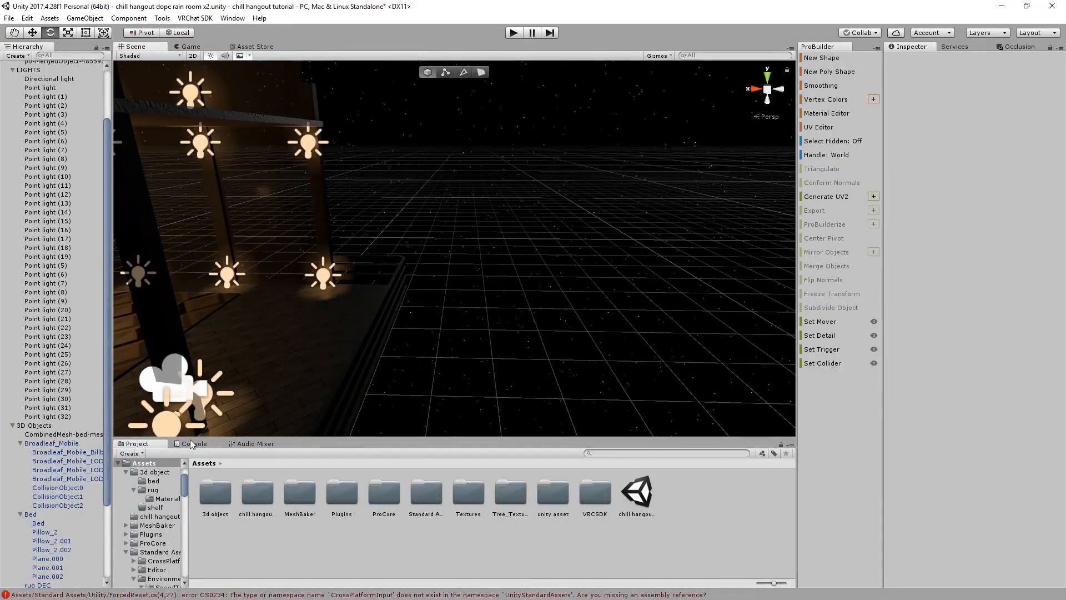
left_click(217, 493)
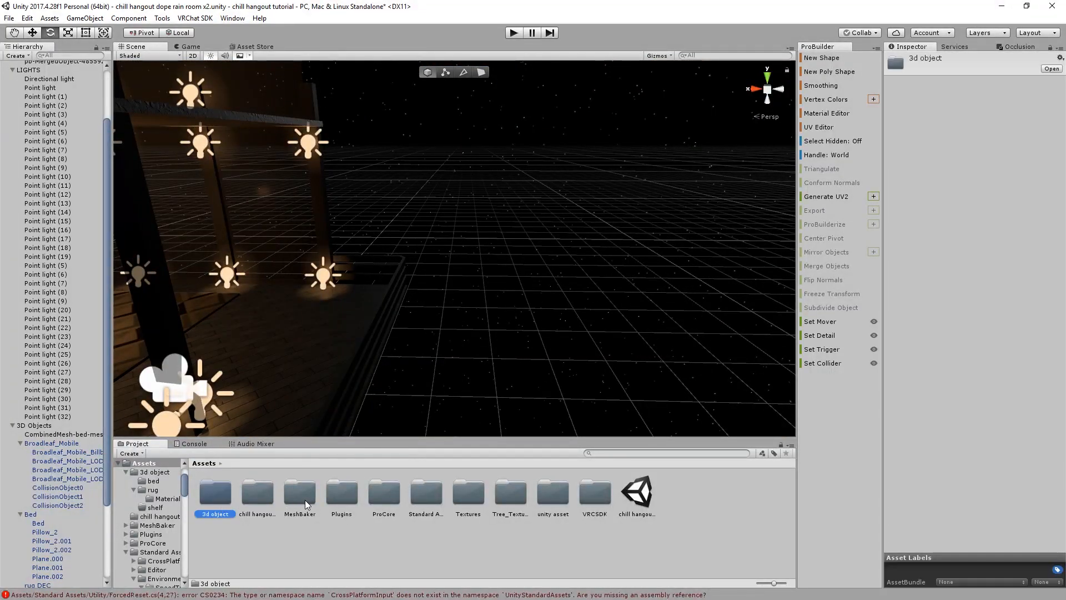
double_click(553, 493)
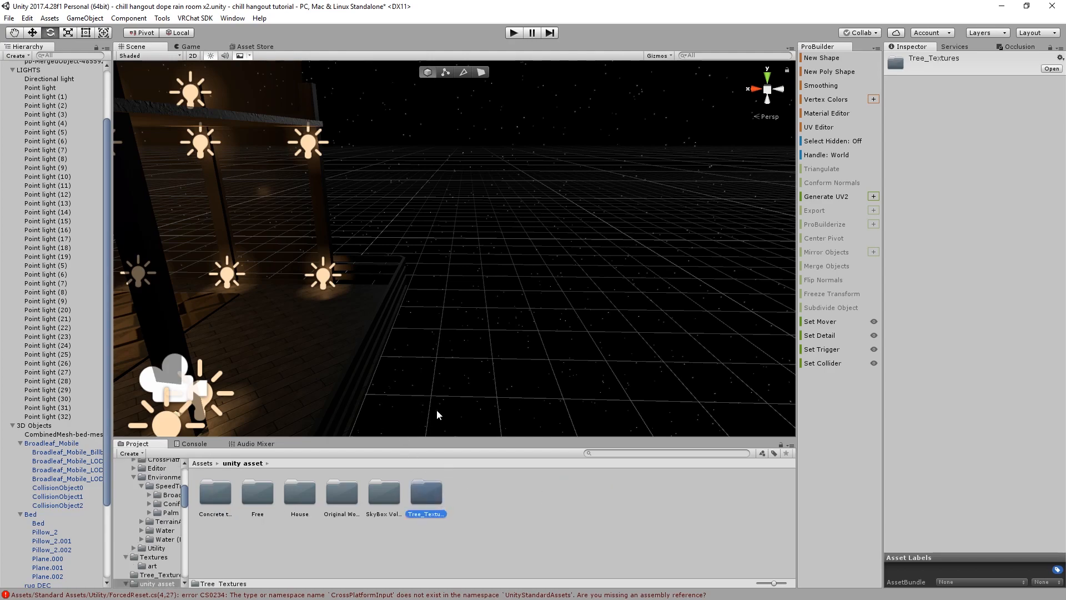
double_click(384, 493)
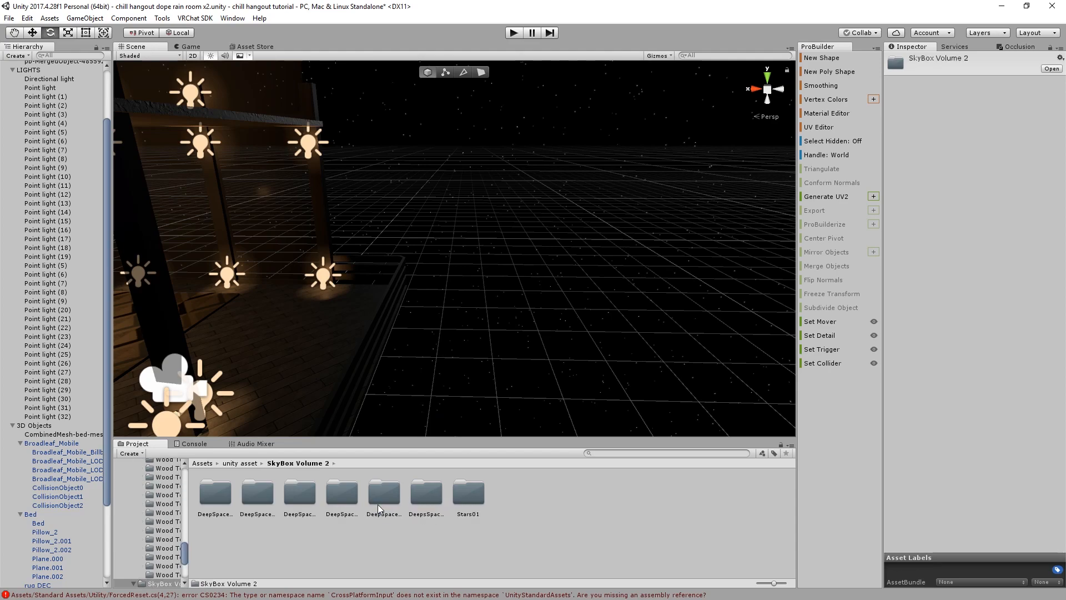
left_click(422, 502)
double_click(479, 500)
left_click(439, 498)
left_click(470, 494)
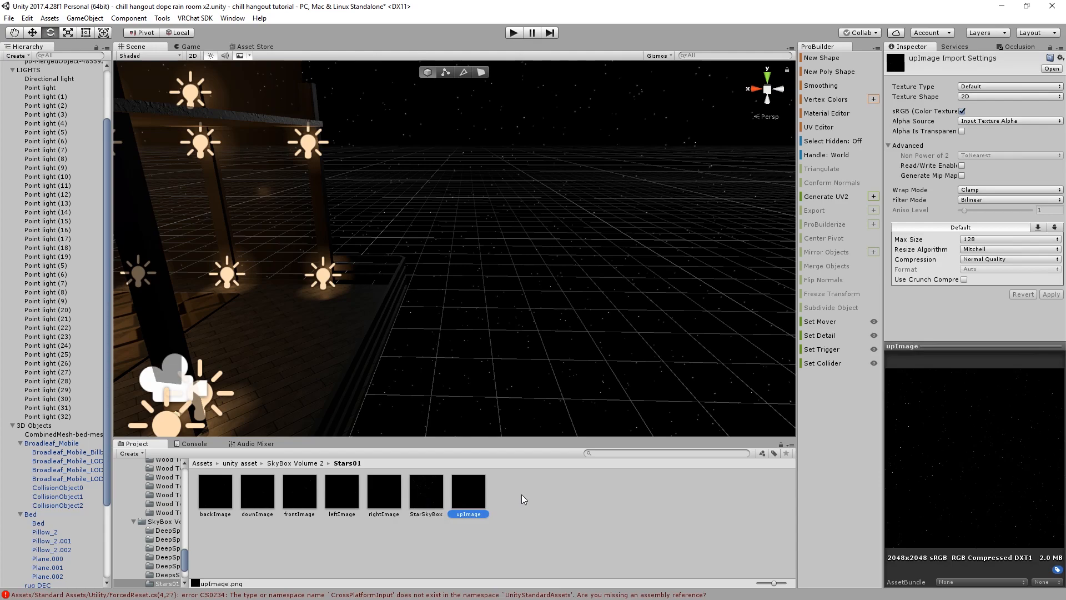
Set upImage's Resize Algorithm to Bilinear and Compression to Low Quality, and return to the root Assets folder
left_click(1057, 569)
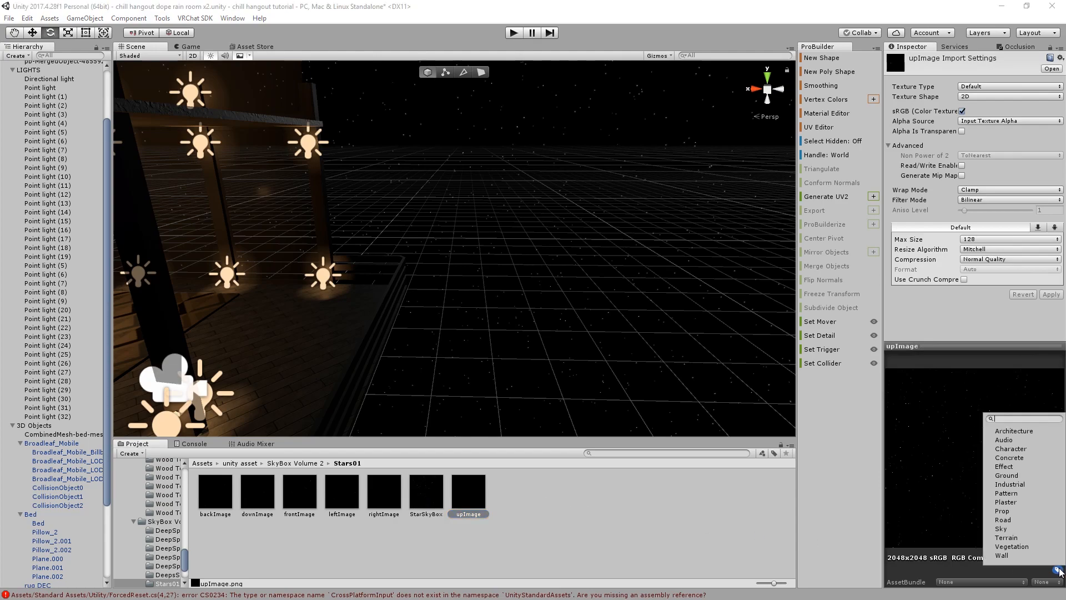
left_click(983, 273)
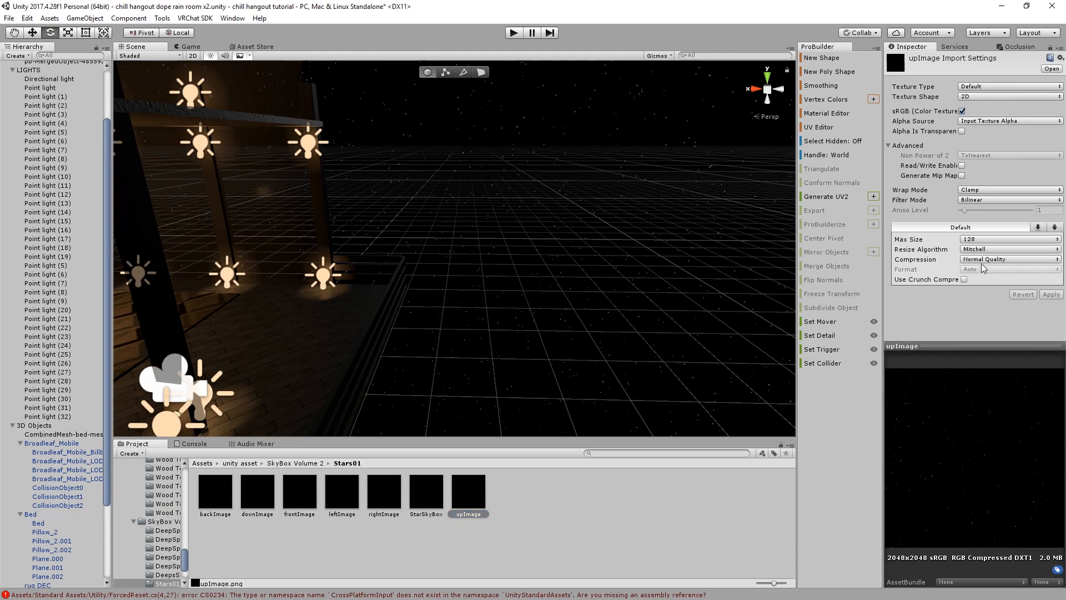
left_click(985, 250)
left_click(994, 274)
left_click(993, 260)
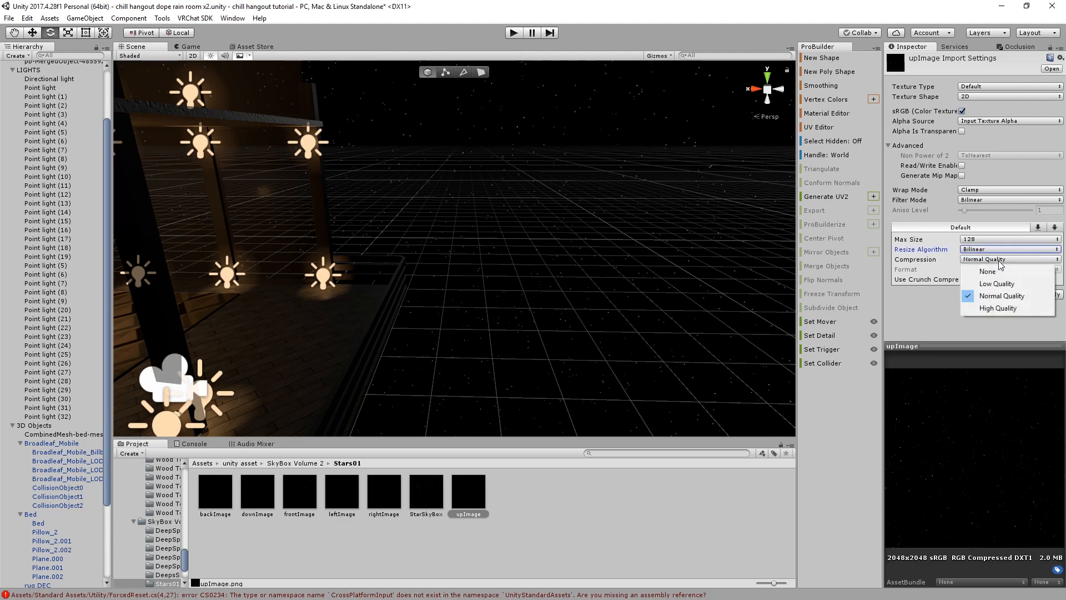
left_click(994, 285)
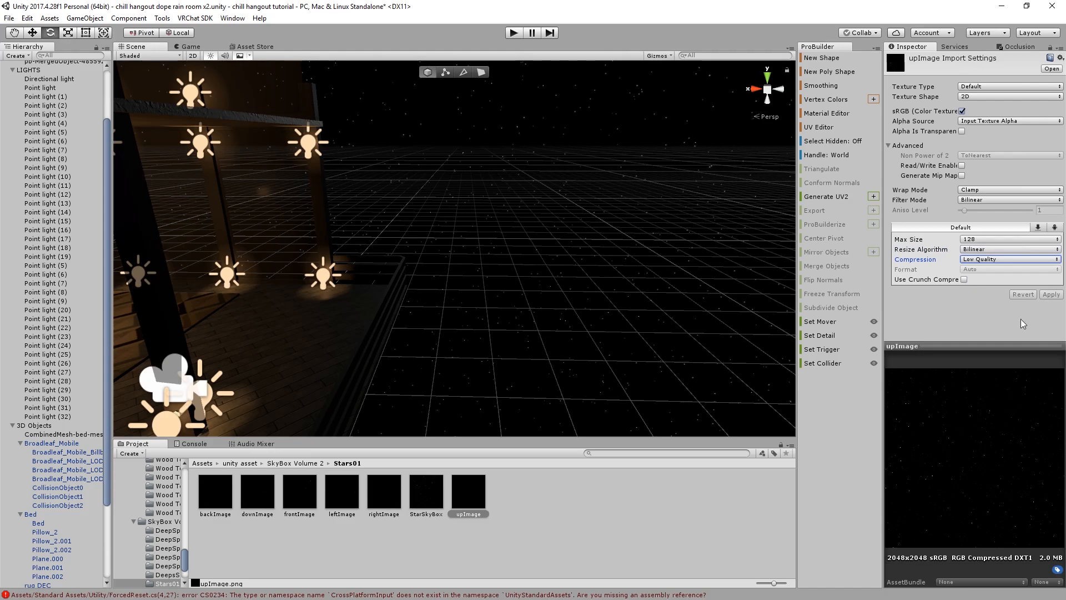
left_click(736, 528)
right_click_drag(422, 389, 322, 420)
left_click(202, 463)
Select the directional light and all point lights under LIGHTS to examine their shared light settings
right_click_drag(492, 328, 307, 305)
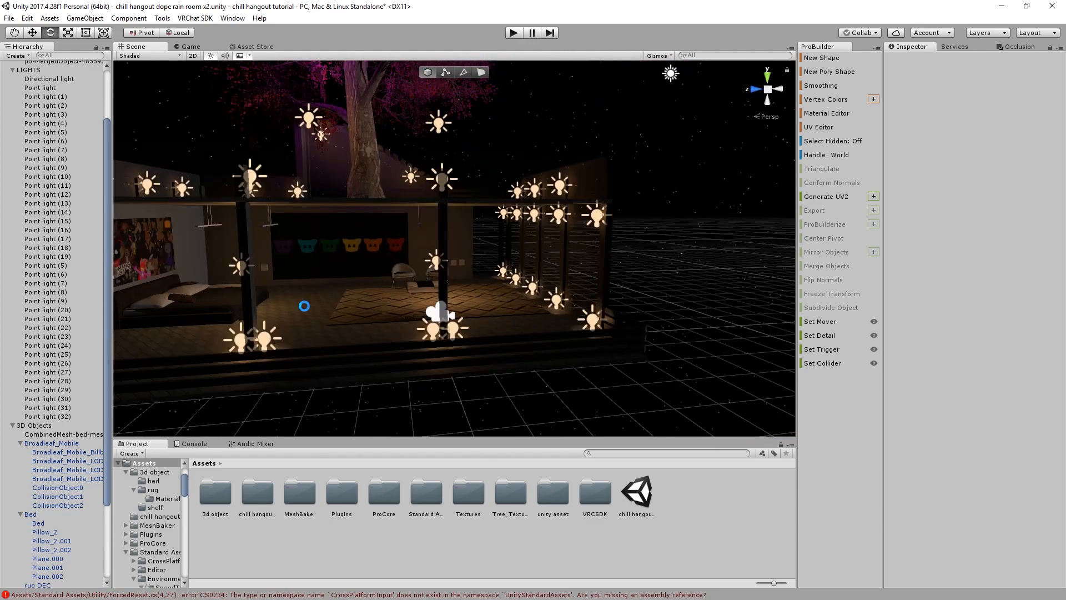
right_click_drag(394, 227, 377, 392)
scroll(51, 388, "up", 3)
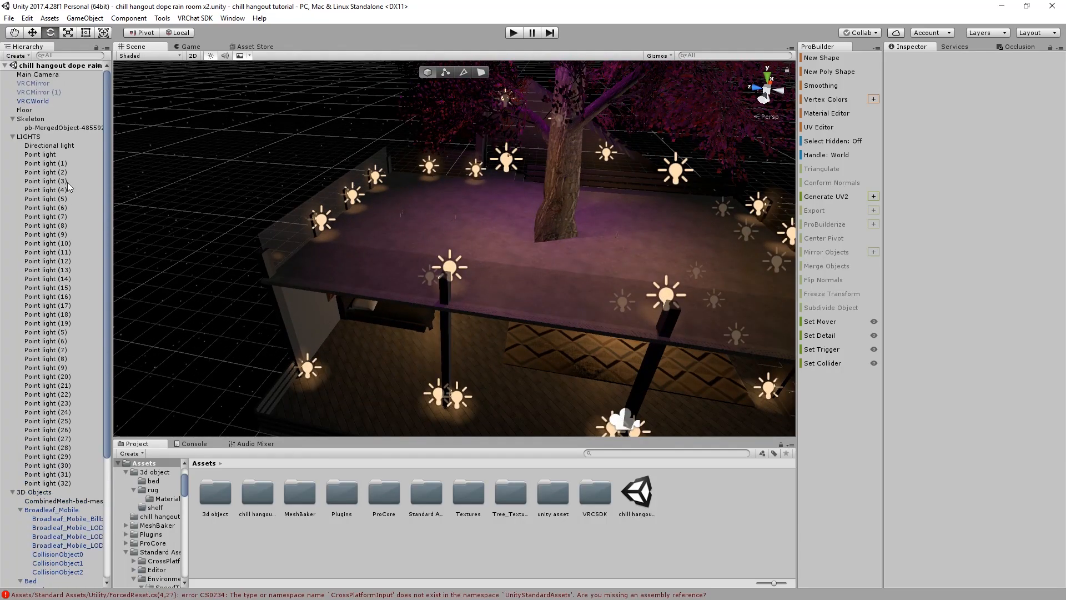
left_click(34, 138)
right_click_drag(472, 289, 444, 299)
left_click(248, 308)
right_click_drag(338, 297, 415, 239)
left_click(39, 155)
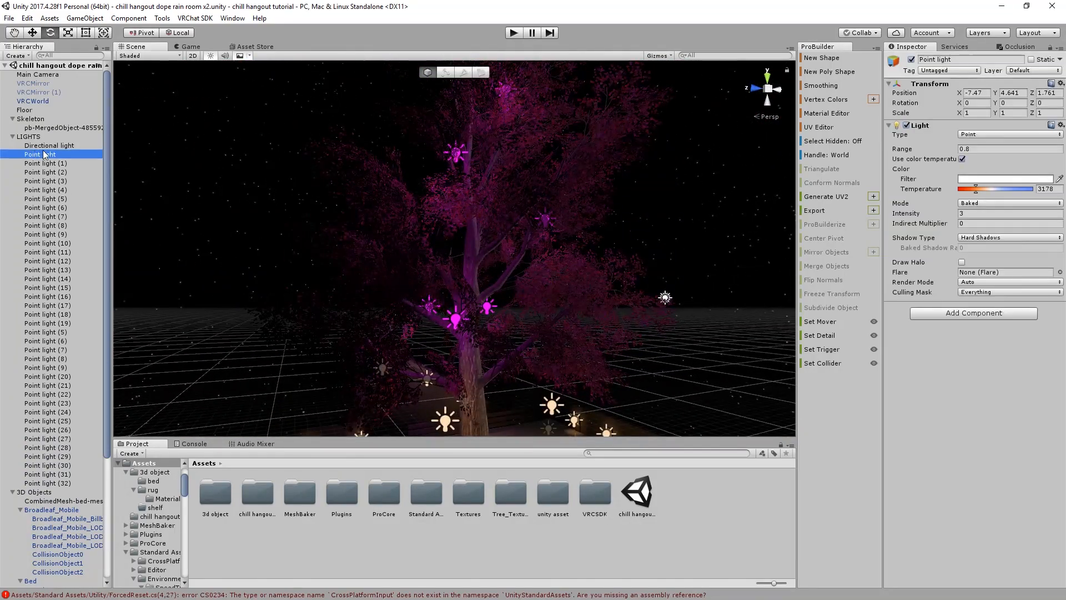
left_click(49, 483, "shift")
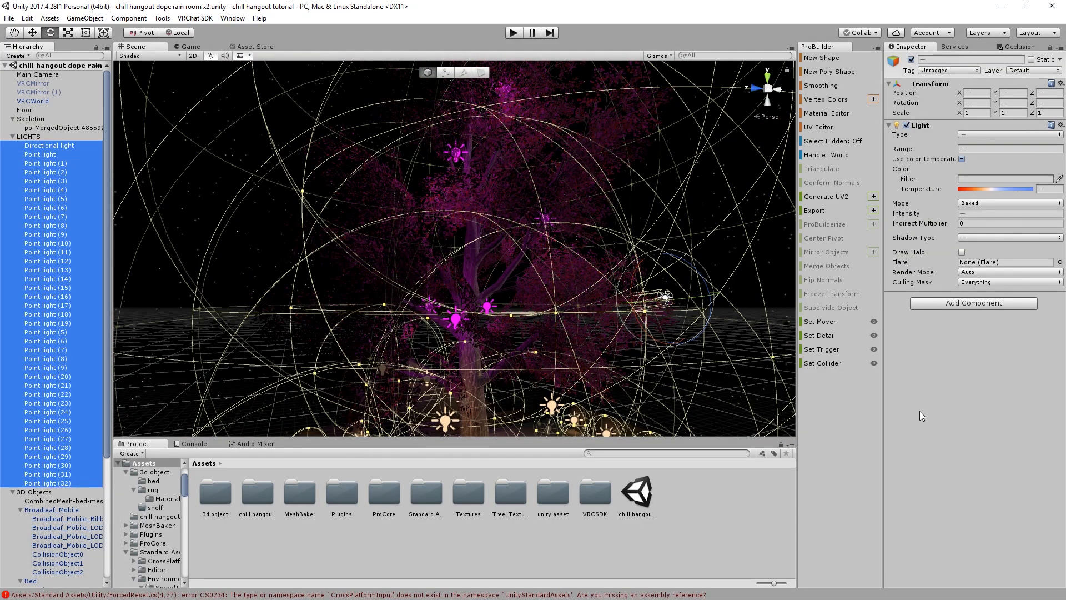
left_click(601, 561)
left_click(26, 136)
right_click(28, 135)
left_click(452, 565)
right_click_drag(374, 349, 366, 394)
middle_click_drag(366, 394, 328, 283)
scroll(341, 274, "down", 3)
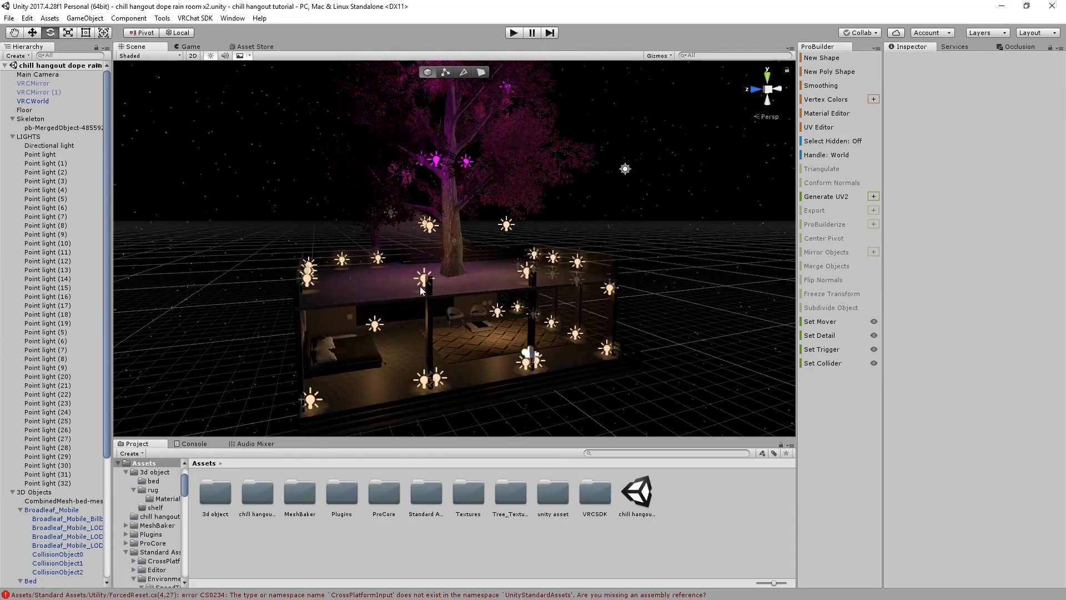
right_click_drag(460, 343, 458, 369)
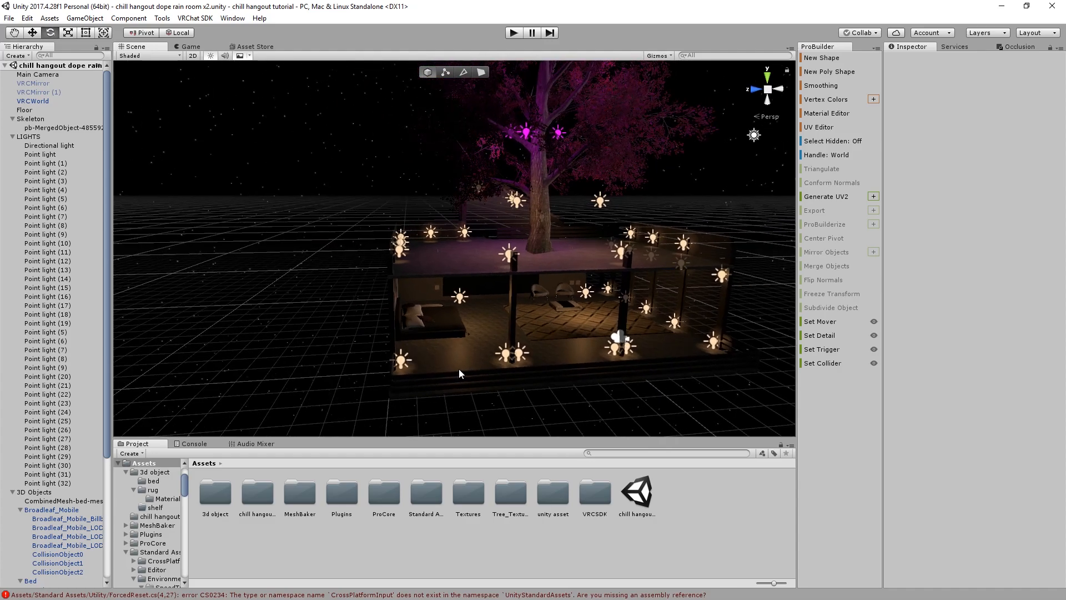
right_click_drag(459, 368, 379, 372)
middle_click_drag(408, 315, 371, 363)
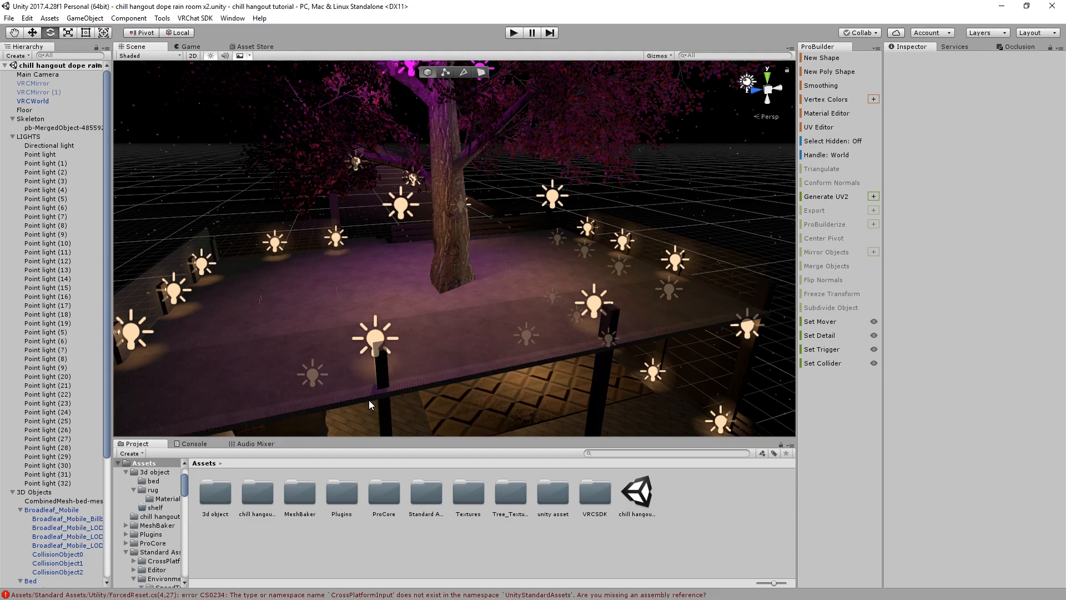
Add a Light Probe Group under the LIGHTS object
left_click(13, 137)
left_click(13, 136)
right_click(21, 139)
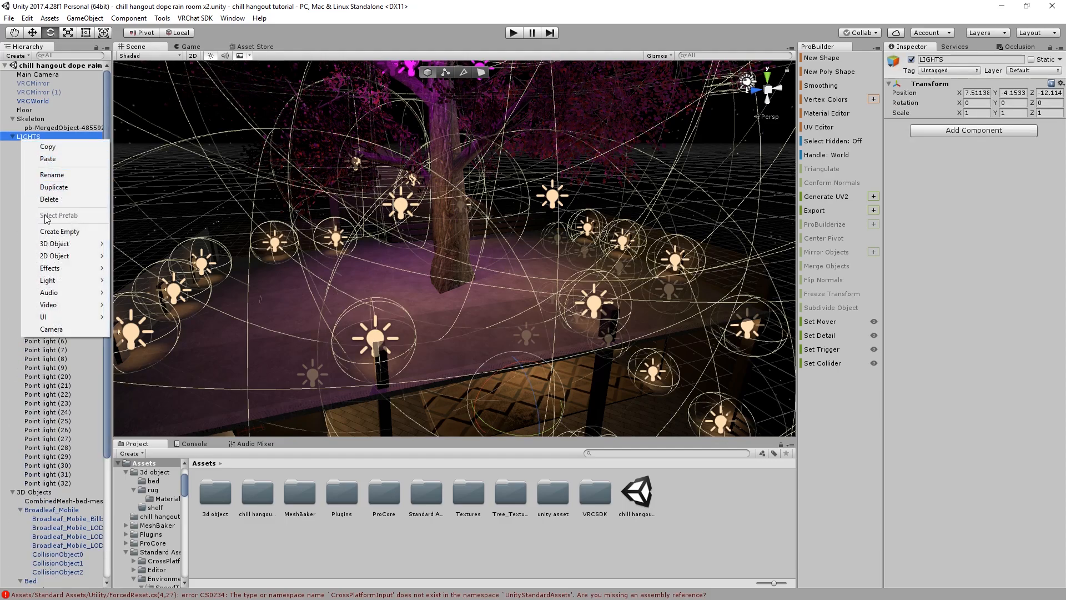
mouse_move(64, 288)
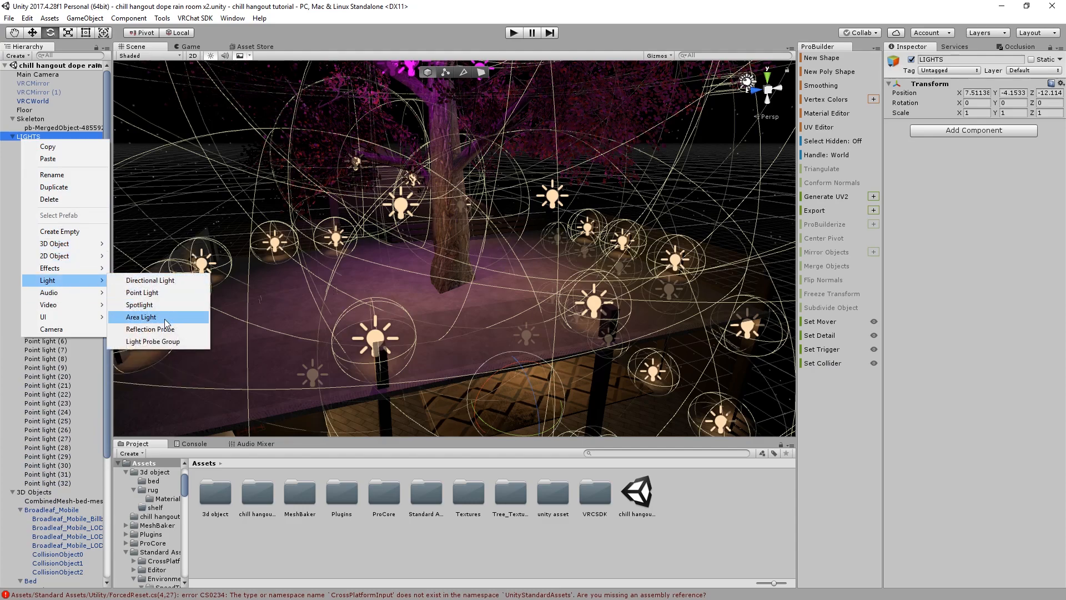
left_click(157, 341)
Raise the Light Probe Group to about Y 5.06, above the room's floor
scroll(278, 330, "down", 3)
right_click_drag(311, 336, 379, 350)
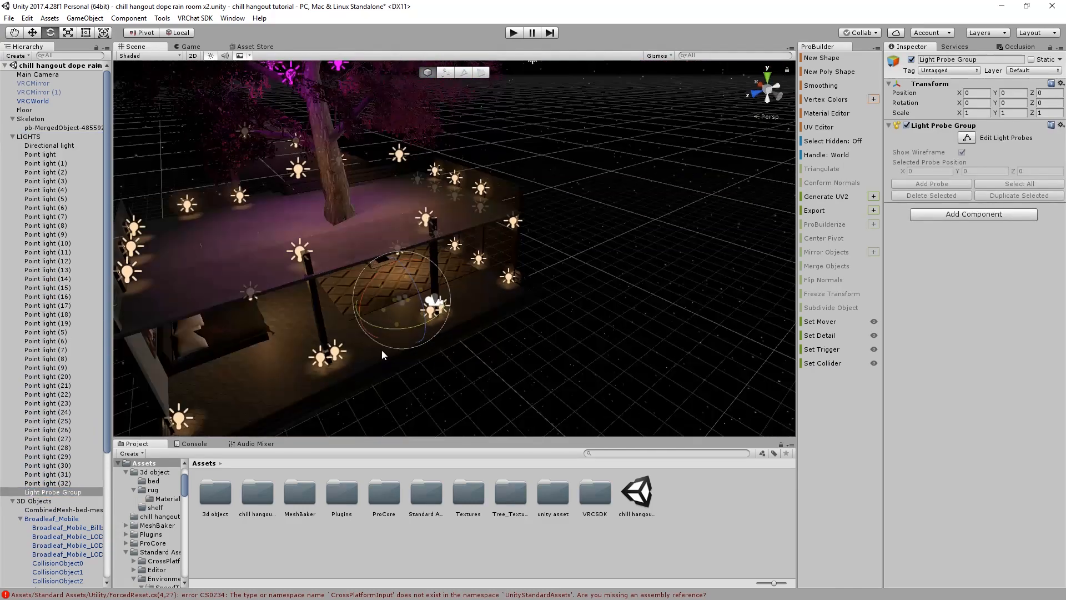
scroll(381, 349, "down", 2)
middle_click_drag(415, 340, 450, 291)
key("w")
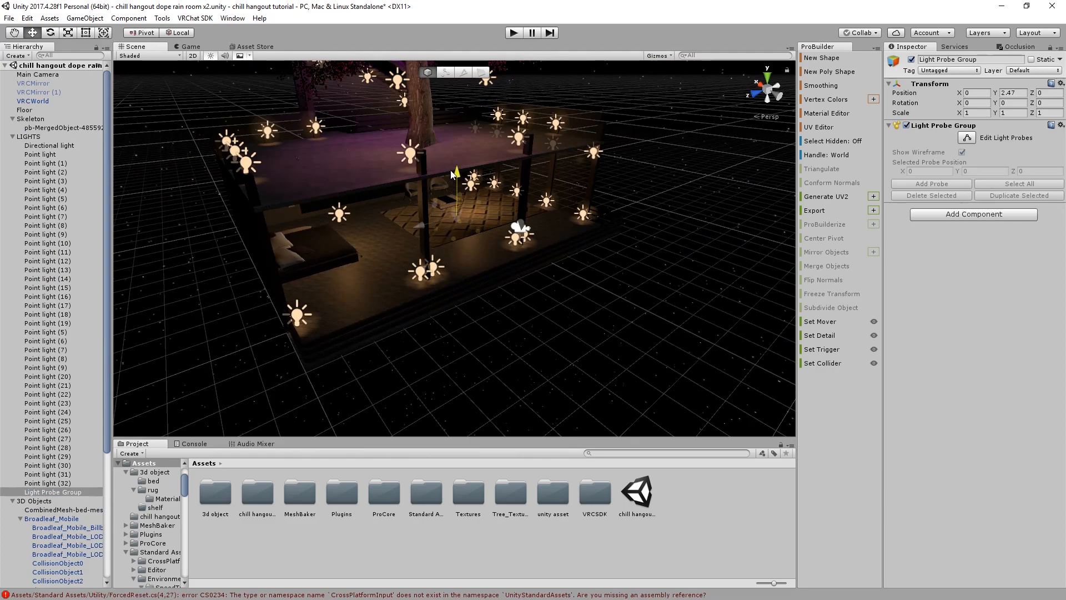
left_click_drag(439, 147, 438, 147)
scroll(448, 206, "up", 7)
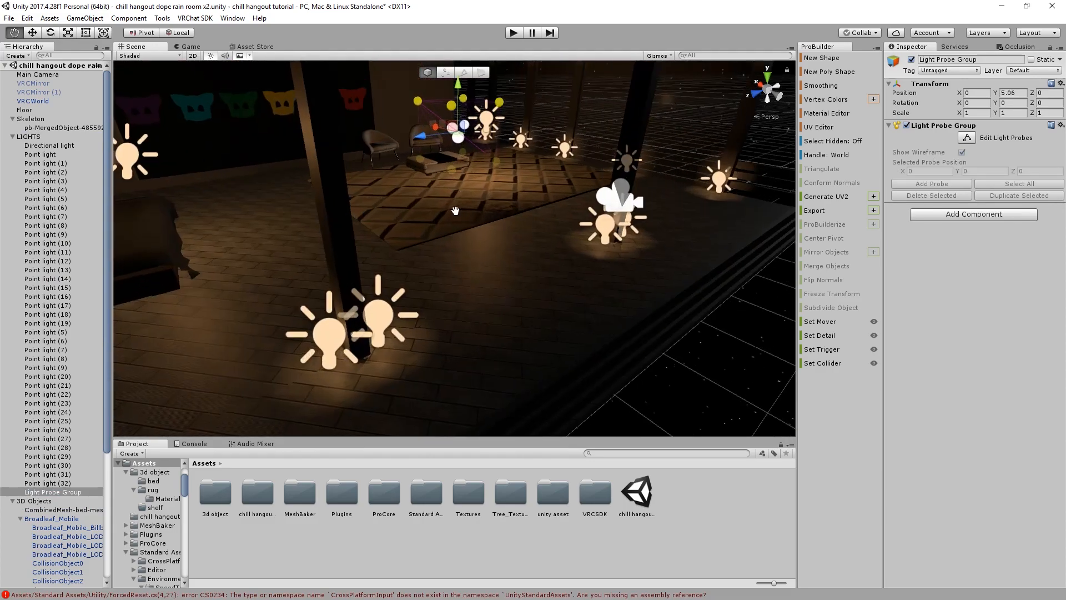
Move the Light Probe Group along the X axis to about -2.94
middle_click_drag(457, 210, 450, 221)
scroll(451, 221, "up", 3)
right_click_drag(451, 221, 533, 219)
middle_click_drag(532, 220, 618, 228)
scroll(504, 216, "up", 3)
middle_click_drag(477, 213, 442, 227)
scroll(461, 251, "up", 2)
scroll(442, 227, "up", 1)
left_click_drag(440, 225, 616, 281)
Stretch the Light Probe Group along X to a scale of about 3.48
scroll(603, 263, "down", 4)
middle_click_drag(599, 263, 536, 237)
scroll(535, 237, "up", 3)
scroll(530, 200, "down", 5)
right_click_drag(528, 193, 483, 182)
scroll(478, 182, "up", 4)
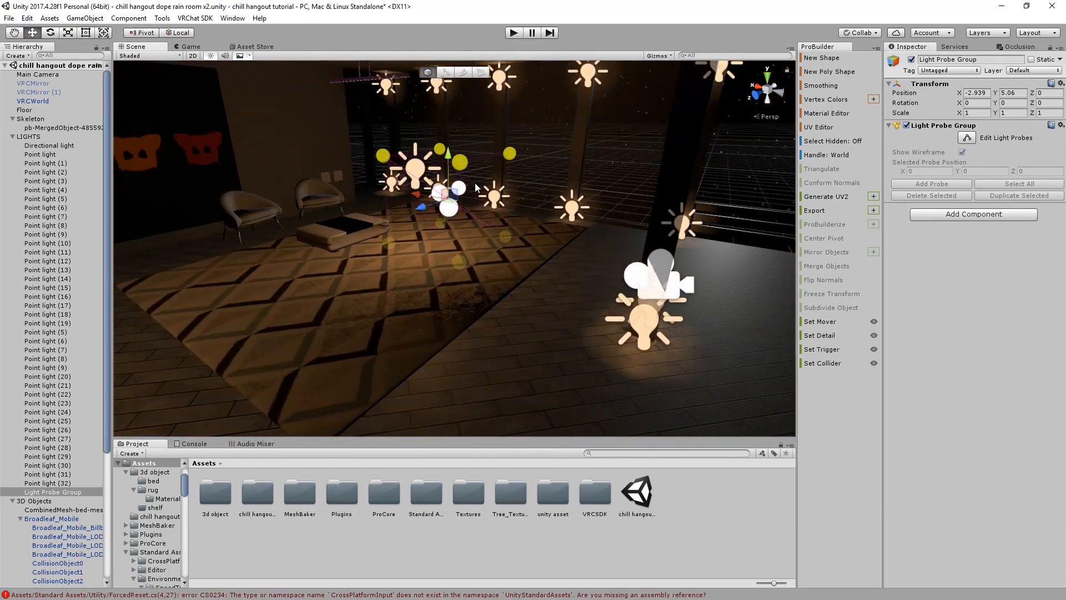
key("r")
left_click_drag(412, 191, 335, 172)
key("w")
key("x")
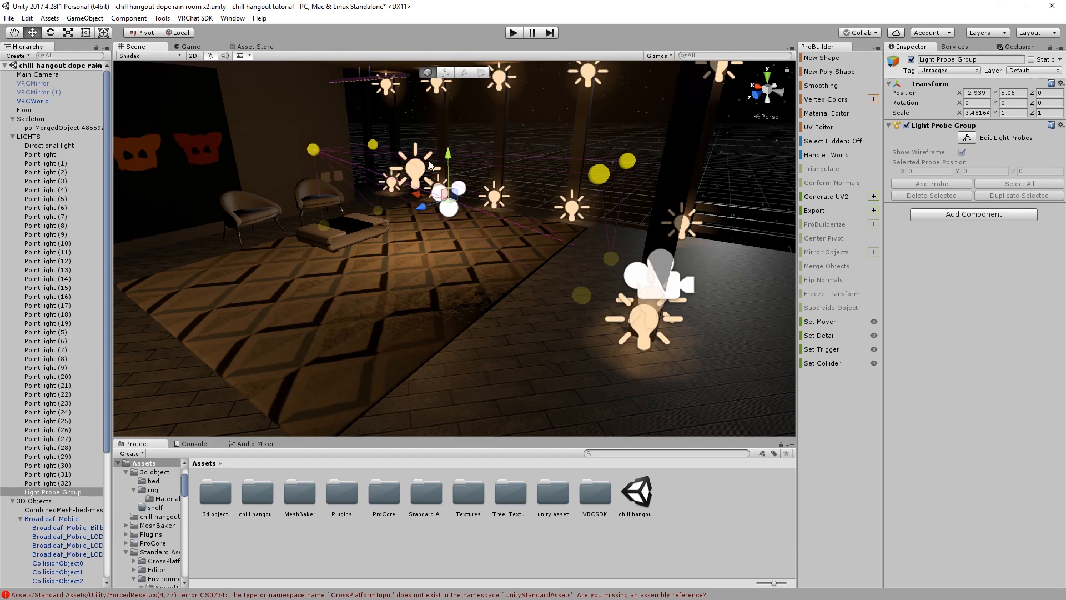
Raise the Light Probe Group to about Y 6.22 and enlarge its scale to about 6.88, 1.55, 2.82
left_click_drag(447, 158, 451, 142)
key("r")
left_click_drag(412, 175, 381, 211)
middle_click_drag(465, 174, 401, 189)
left_click_drag(373, 159, 364, 121)
key("w")
key("r")
left_click_drag(354, 170, 340, 160)
Duplicate the Light Probe Group and move the copy along Z to about 8.13, over the bed area
key("s")
right_click_drag(341, 193, 260, 217)
key("d")
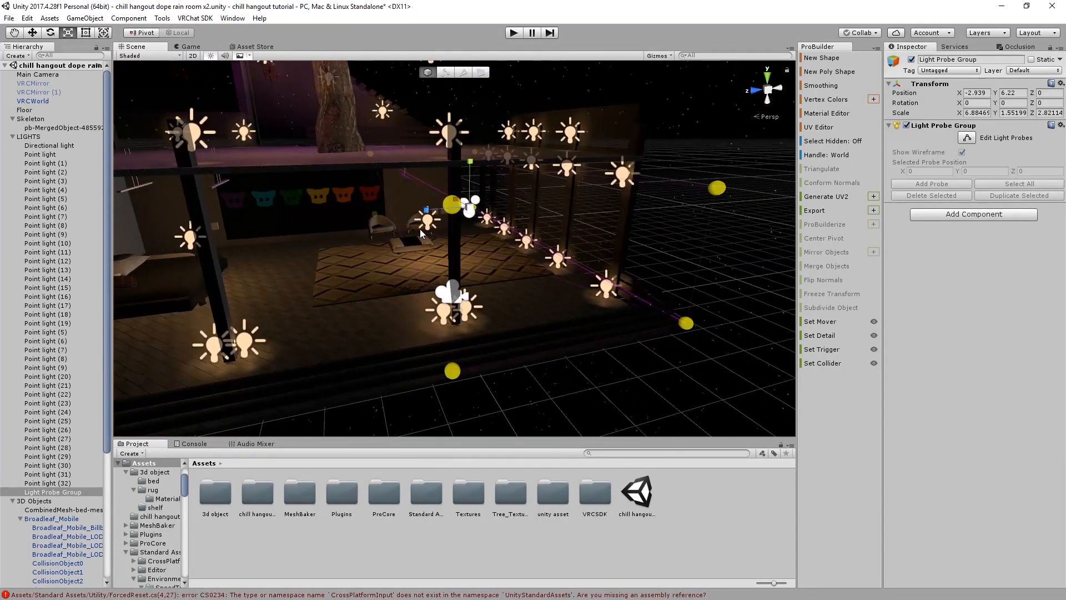
right_click_drag(420, 228, 400, 238)
key("s")
key("w")
key("ctrl+d")
left_click_drag(458, 196, 165, 210)
Stretch the duplicated Light Probe Group along Z to a scale of about 3.93
scroll(254, 205, "down", 5)
key("r")
left_click_drag(255, 227, 322, 235)
key("w")
scroll(293, 229, "down", 2)
key("r")
key("w")
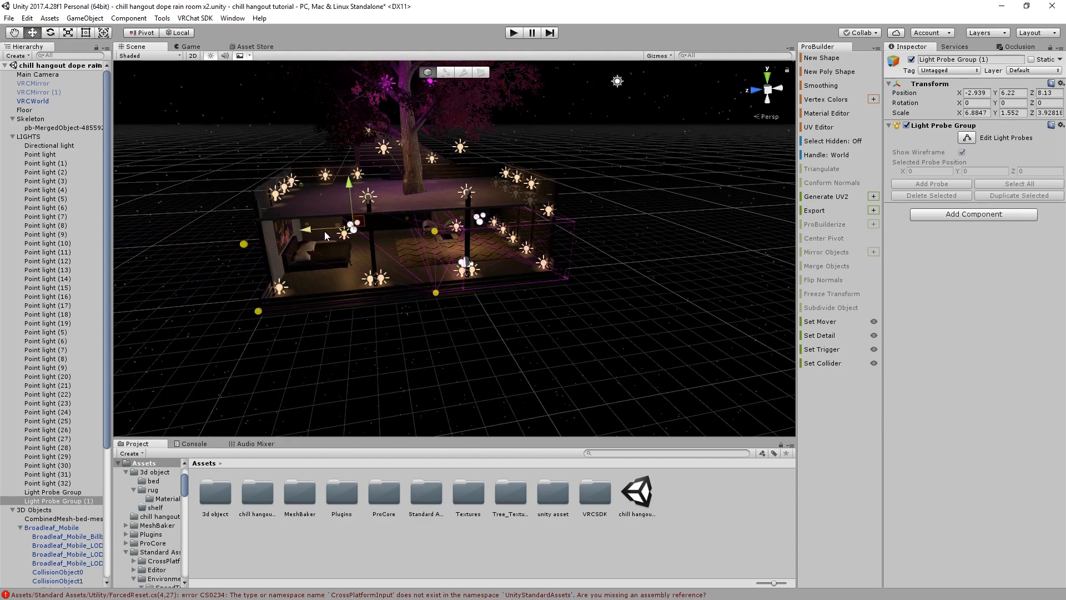
Duplicate the bed-side Light Probe Group and raise the copy to about Y 10.38, above the roof
key("ctrl+d")
left_click_drag(347, 183, 327, 125)
middle_click_drag(327, 124, 472, 212)
right_click_drag(472, 212, 433, 224)
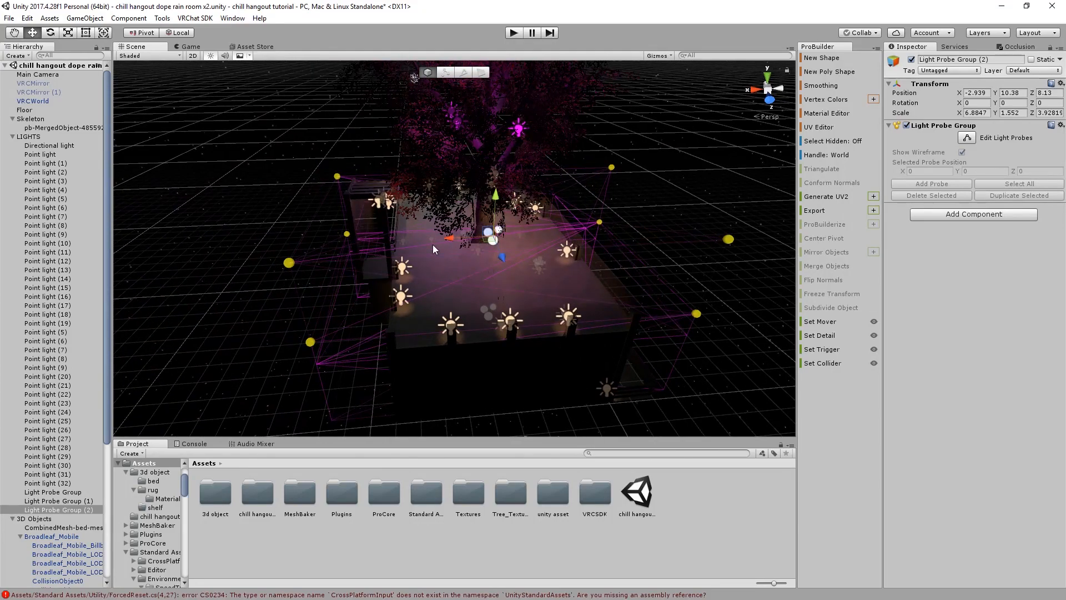
Resize the roof-level Light Probe Group along one axis with the Scale tool and deselect it
left_click_drag(408, 242, 530, 249, "alt")
scroll(529, 254, "down", 5)
key("r")
left_click_drag(542, 298, 453, 287)
key("w")
left_click_drag(453, 287, 346, 272, "alt")
left_click(485, 349)
Add a Reflection Probe as a child of the LIGHTS group
scroll(485, 270, "up", 5)
left_click_drag(486, 269, 356, 220, "alt")
scroll(413, 232, "up", 4)
scroll(348, 381, "down", 3)
middle_click_drag(396, 325, 488, 346)
right_click(36, 137)
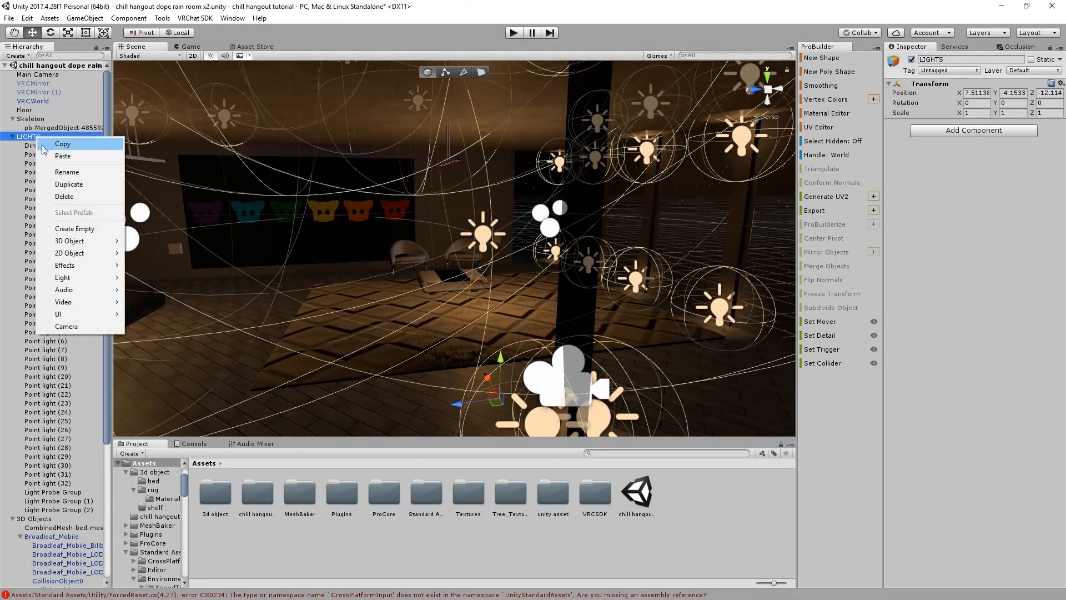
mouse_move(88, 278)
left_click(164, 328)
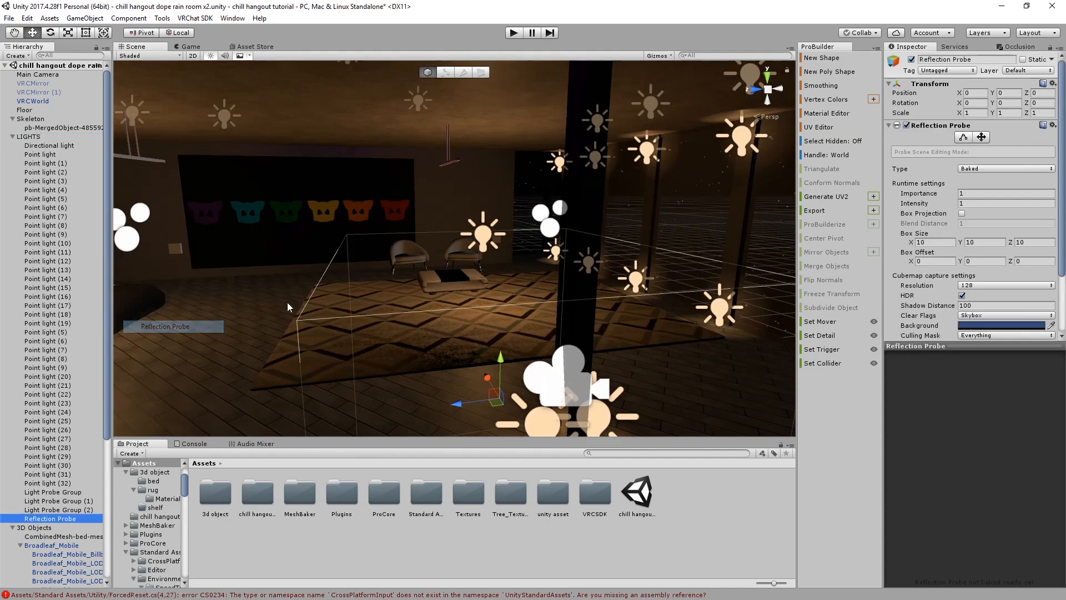
Move the Reflection Probe up to about Y 6.18 and along Z to about -3.68
scroll(472, 319, "down", 4)
middle_click_drag(520, 324, 428, 343)
left_click_drag(438, 328, 439, 195)
left_click_drag(398, 235, 478, 233)
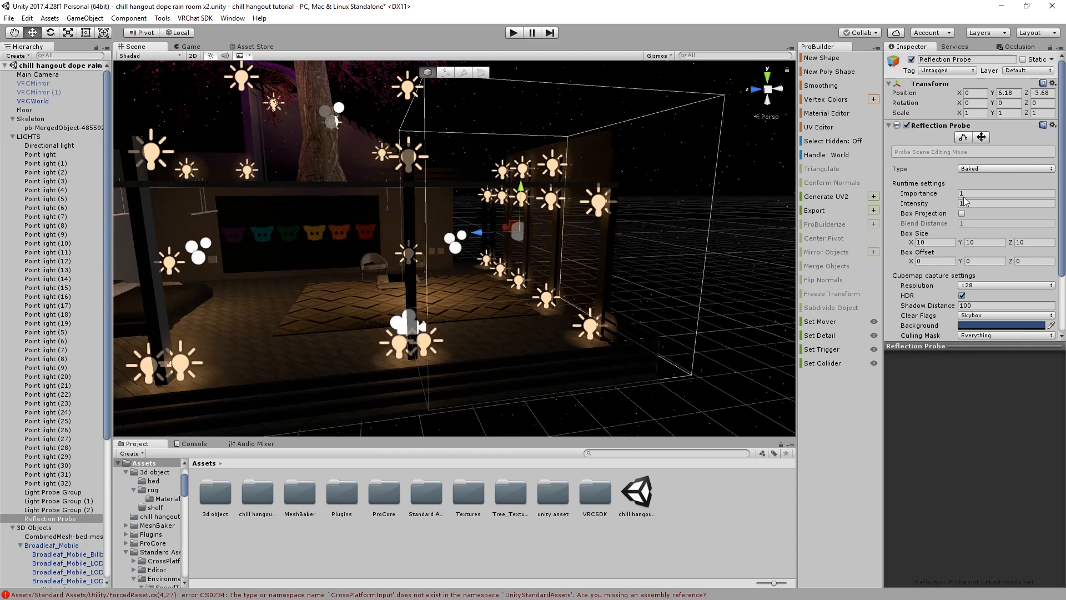
left_click(964, 137)
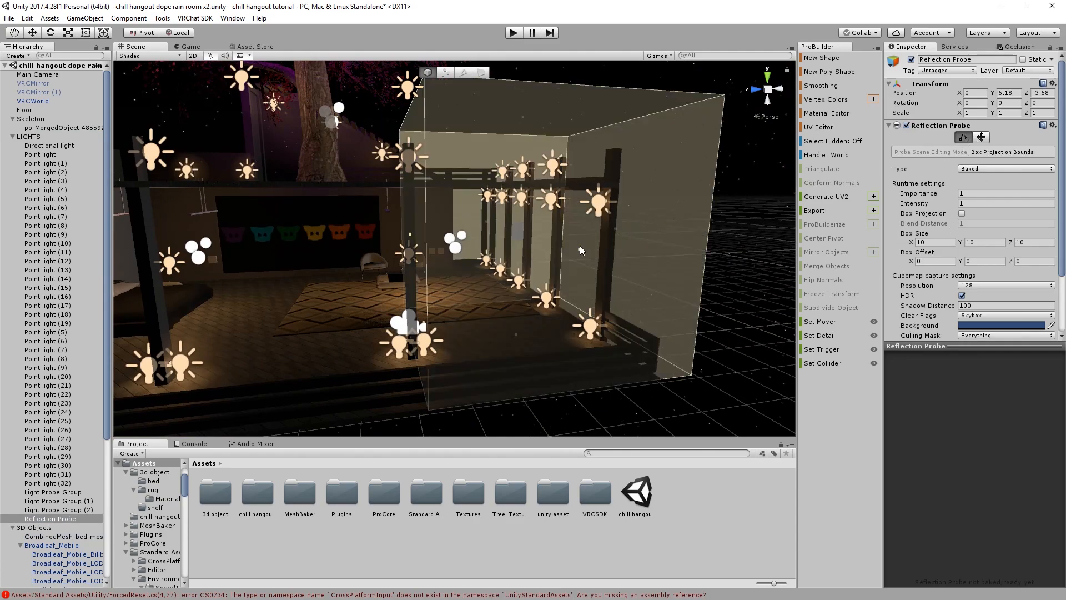
left_click_drag(579, 246, 605, 247)
key("ctrl+z")
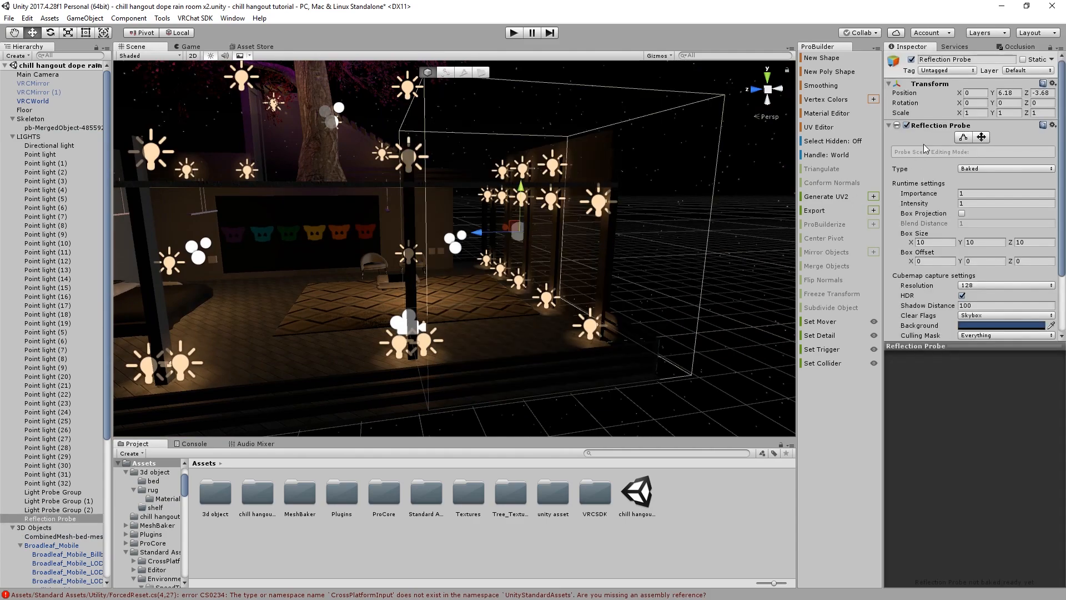
Stretch the Reflection Probe's bounds toward the back wall to an X box size of about 16.11
left_click(959, 136)
right_click_drag(780, 237, 792, 176)
left_click_drag(616, 191, 772, 210)
right_click_drag(568, 207, 566, 235)
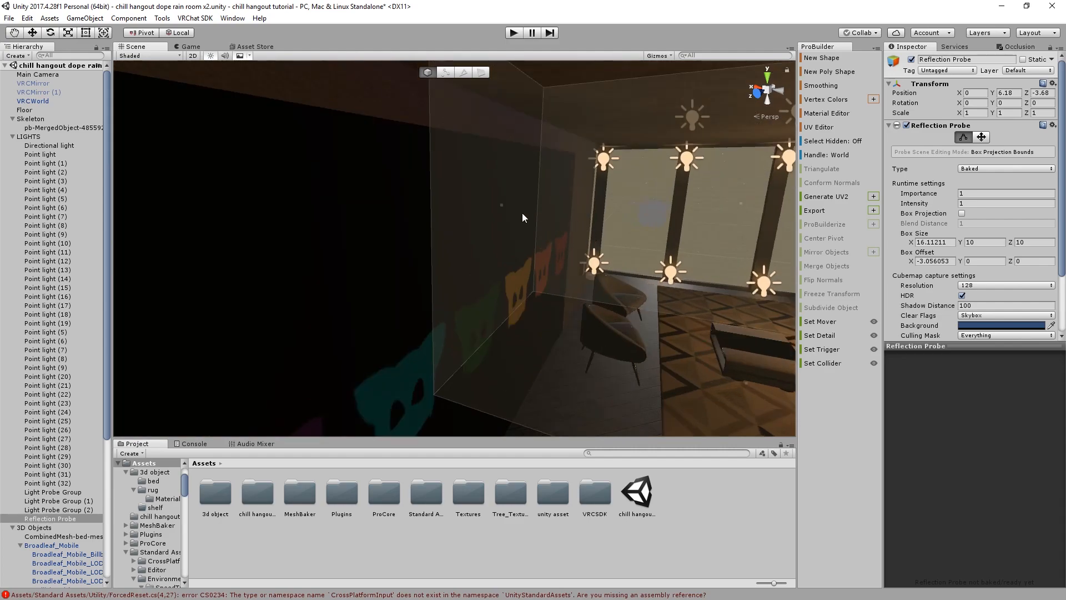
Fit the Reflection Probe's bounds to the room at about X 14.86 and Z 23.83, finish bounds editing and deselect it
left_click_drag(501, 205, 300, 182)
right_click_drag(299, 182, 389, 254)
left_click_drag(393, 238, 583, 269)
right_click_drag(583, 269, 461, 271)
left_click_drag(464, 271, 637, 298)
right_click_drag(637, 299, 445, 288)
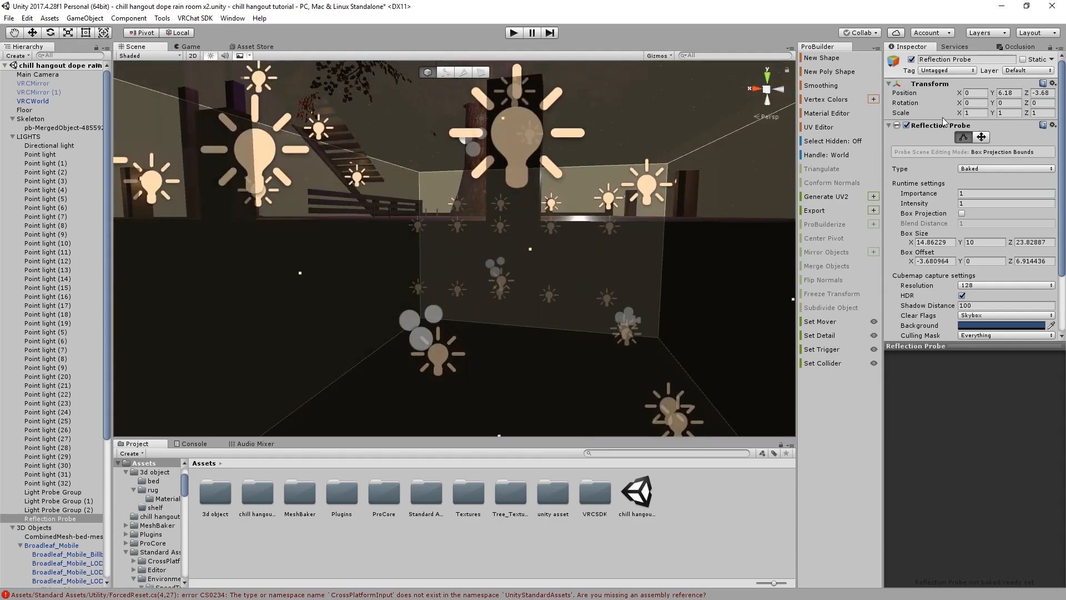
left_click(963, 137)
right_click_drag(605, 260, 351, 320)
left_click(530, 177)
Examine the room's interior around the bed, rug and chairs
scroll(501, 199, "down", 3)
scroll(351, 321, "up", 4)
middle_click_drag(352, 321, 305, 275)
scroll(304, 275, "up", 3)
right_click_drag(354, 246, 255, 289)
scroll(335, 280, "up", 3)
scroll(372, 299, "down", 5)
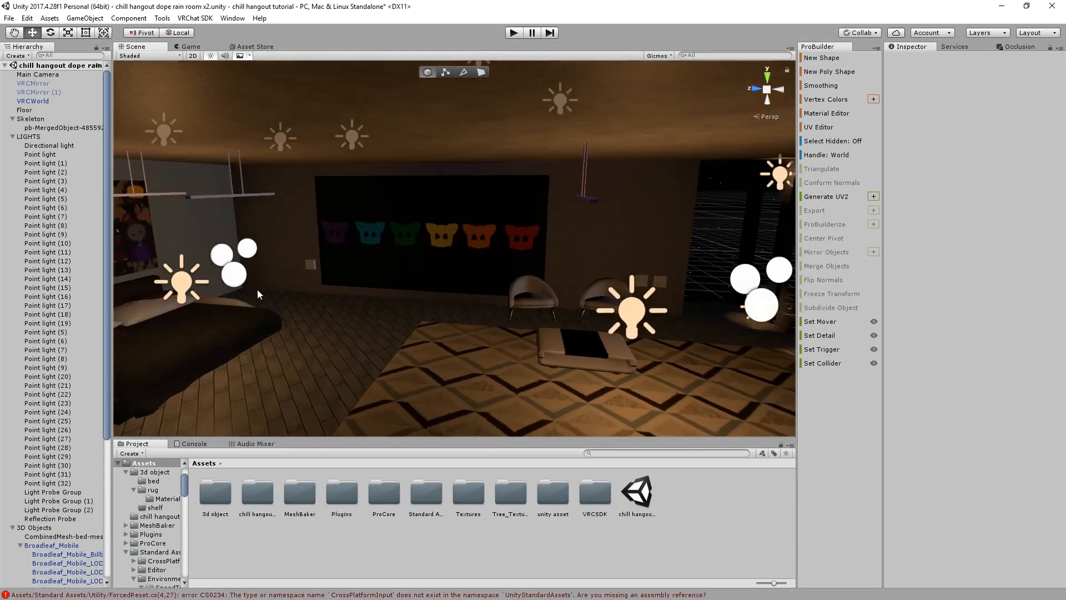
scroll(254, 289, "down", 3)
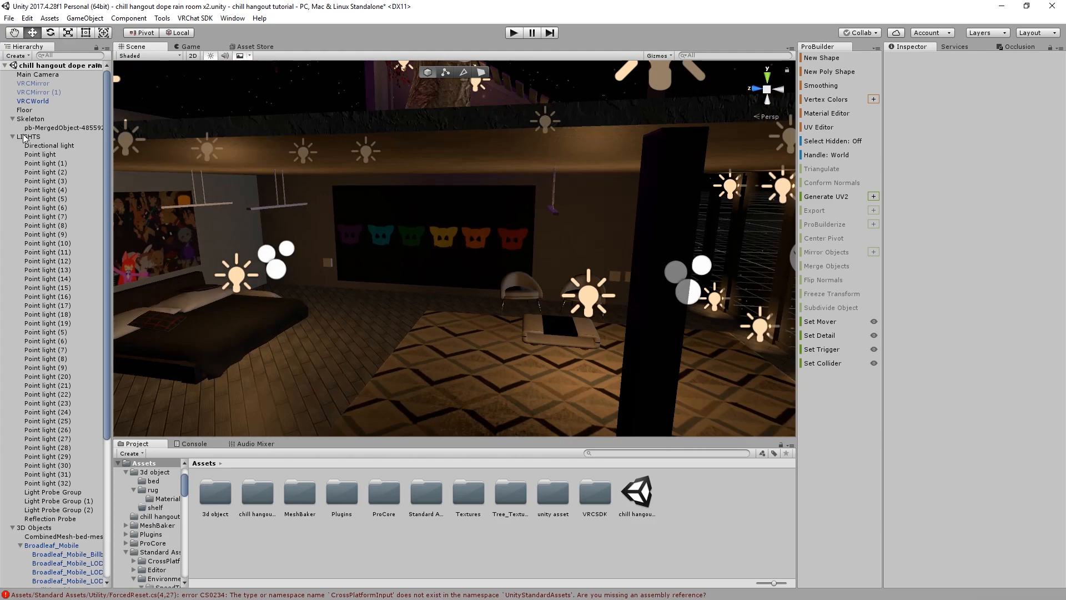
Open the scene's Lighting settings and turn off Realtime Global Illumination
left_click(240, 20)
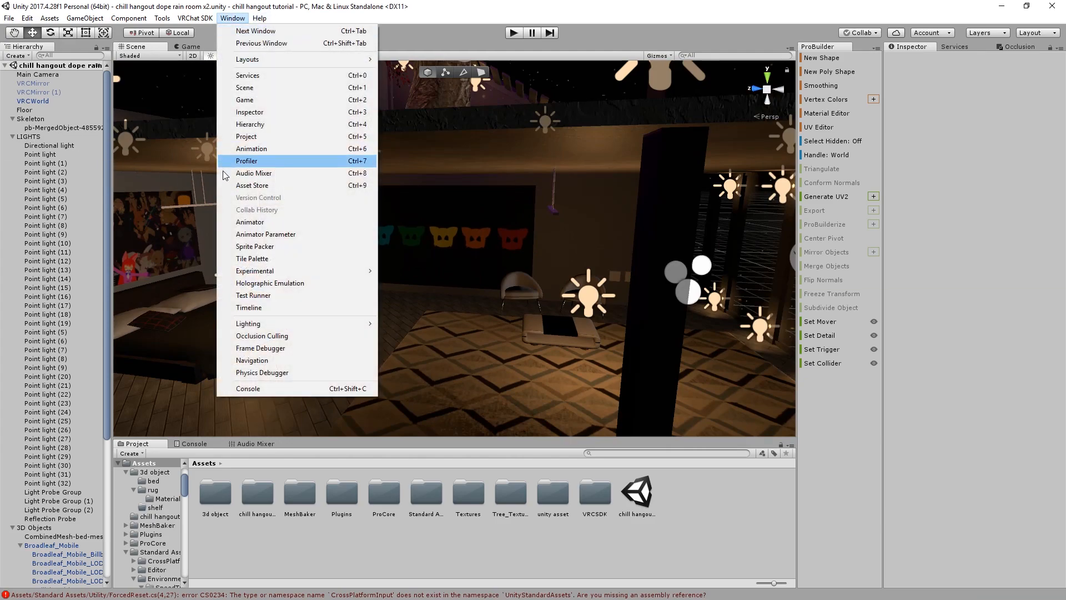
mouse_move(350, 324)
left_click(405, 323)
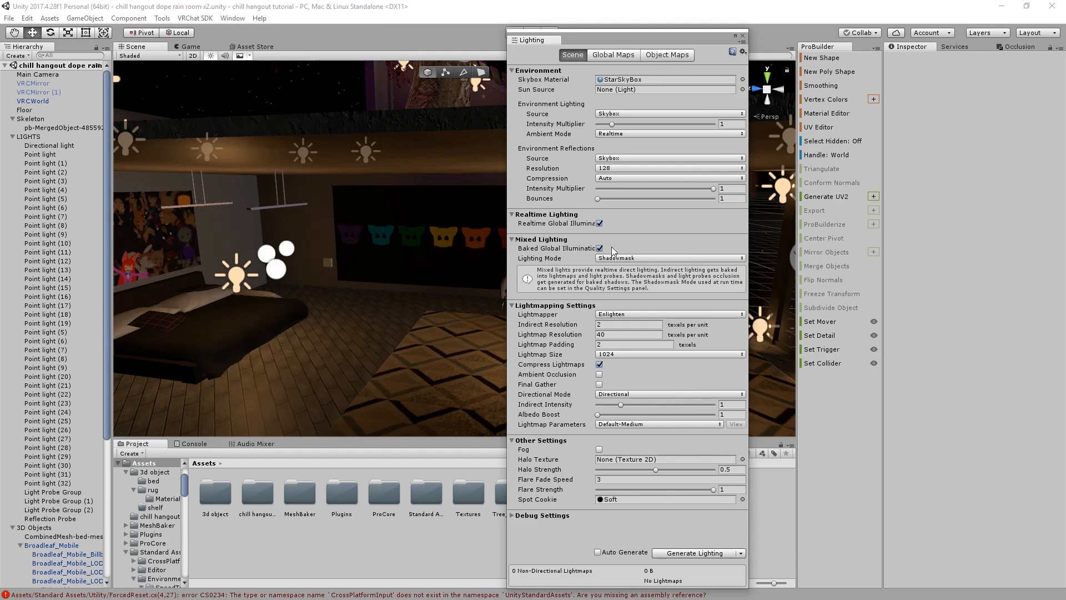
left_click(599, 223)
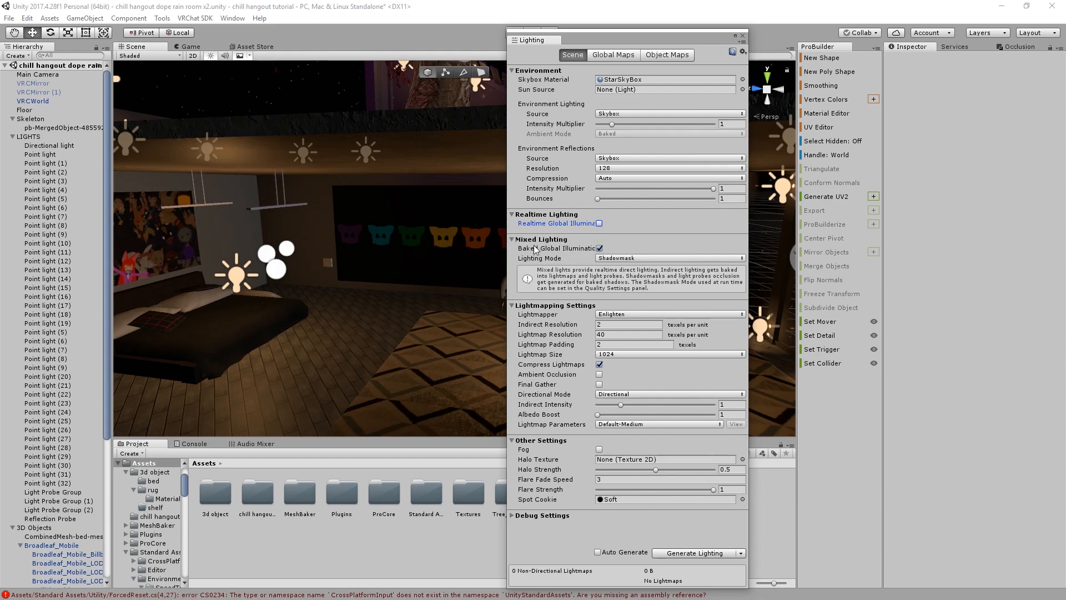
Set the Lightmap Resolution to 20 texels per unit
left_click(627, 332)
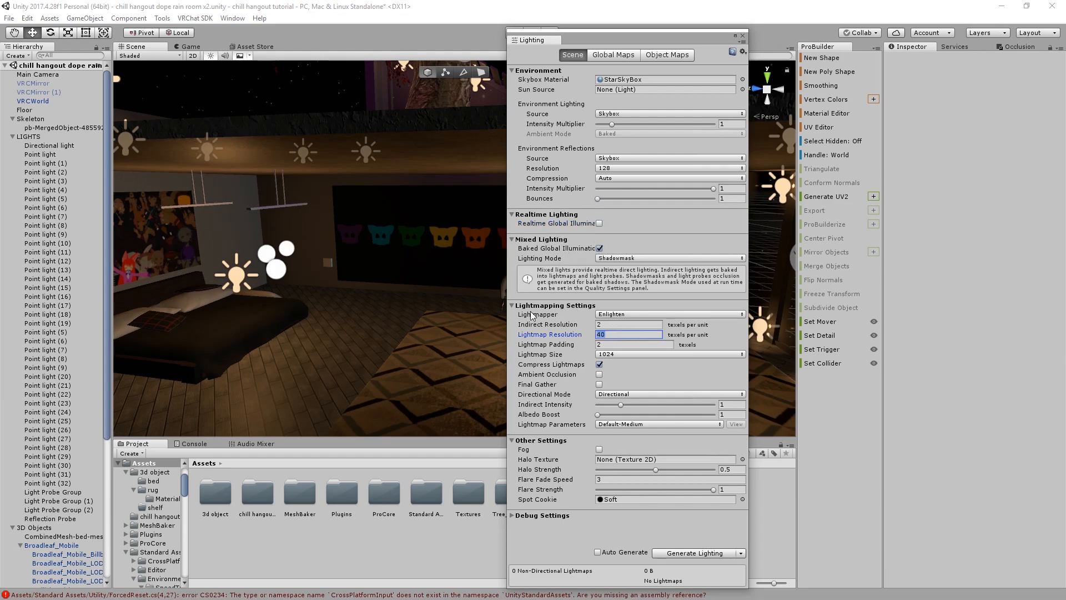
left_click(576, 352)
left_click(574, 345)
left_click(574, 337)
left_click(605, 345)
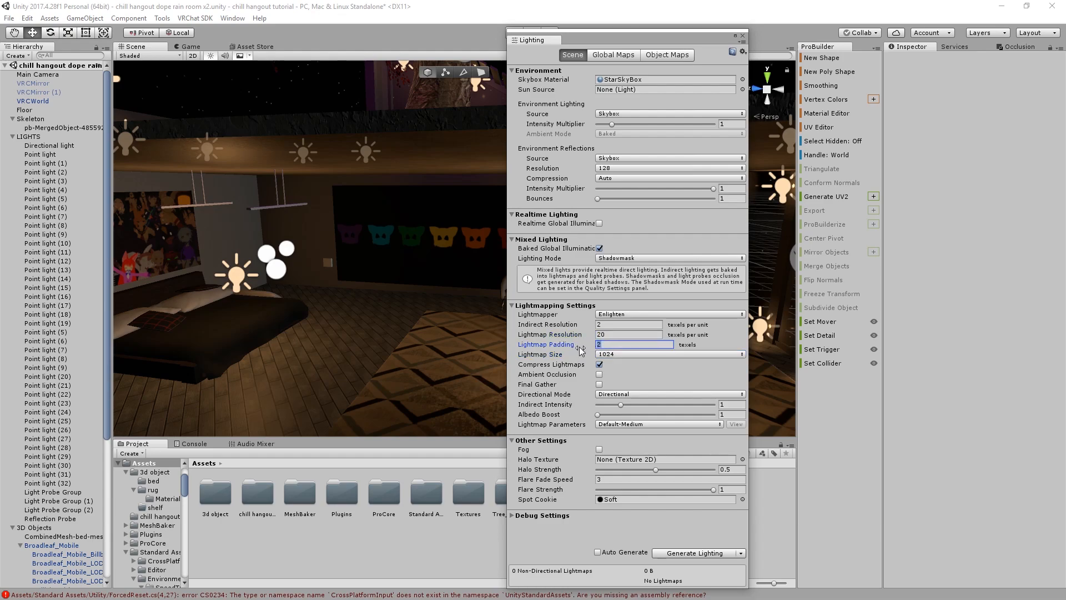
type("0")
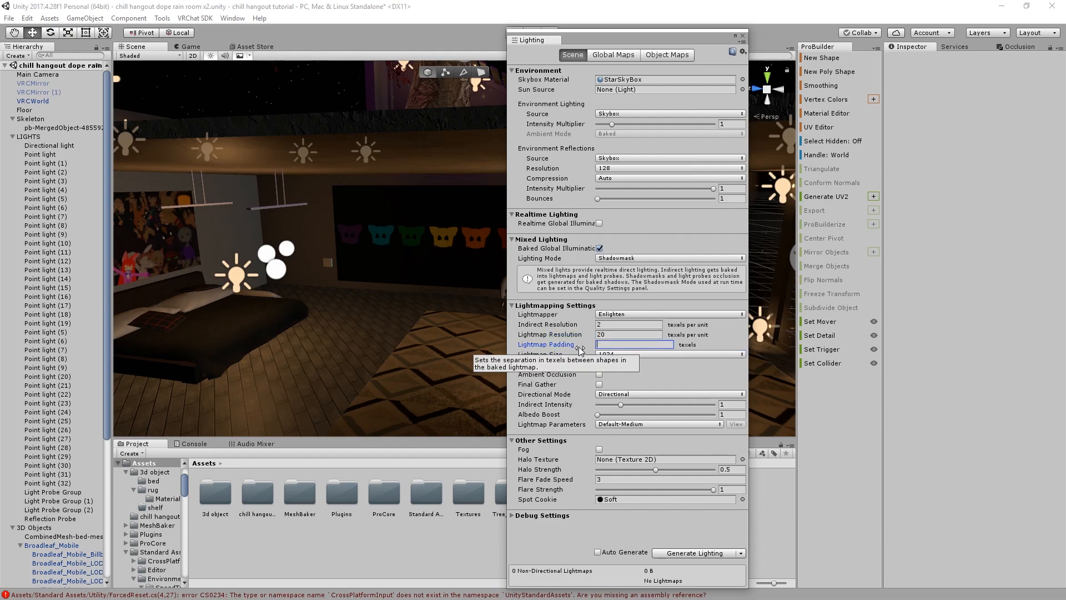
left_click(564, 325)
left_click(638, 364)
left_click(638, 364)
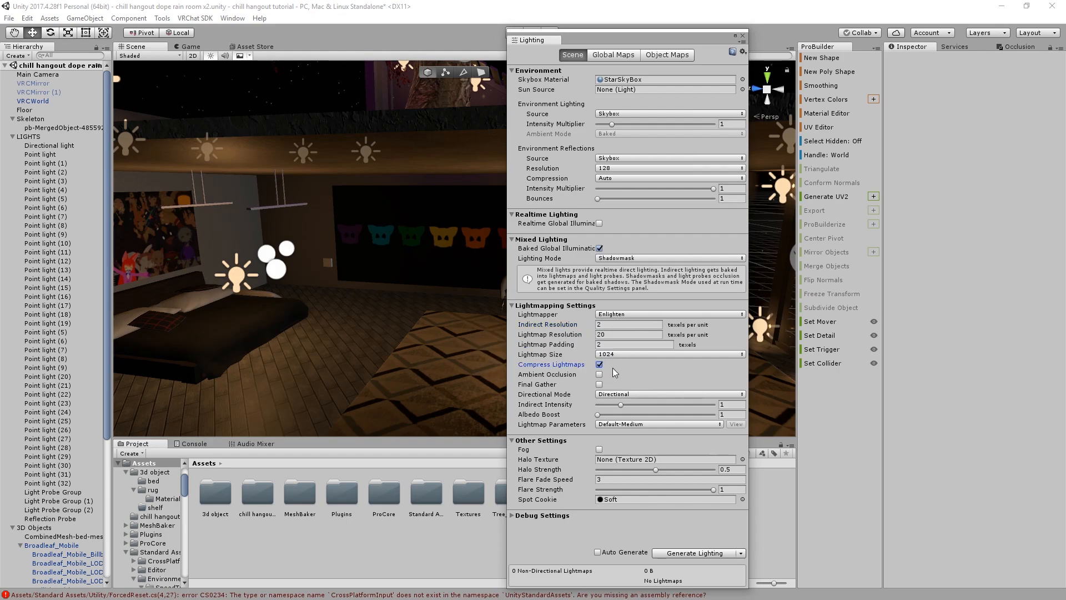
Enable Ambient Occlusion for the lightmaps, generate the lighting and move the Lighting settings out of the way
left_click(612, 372)
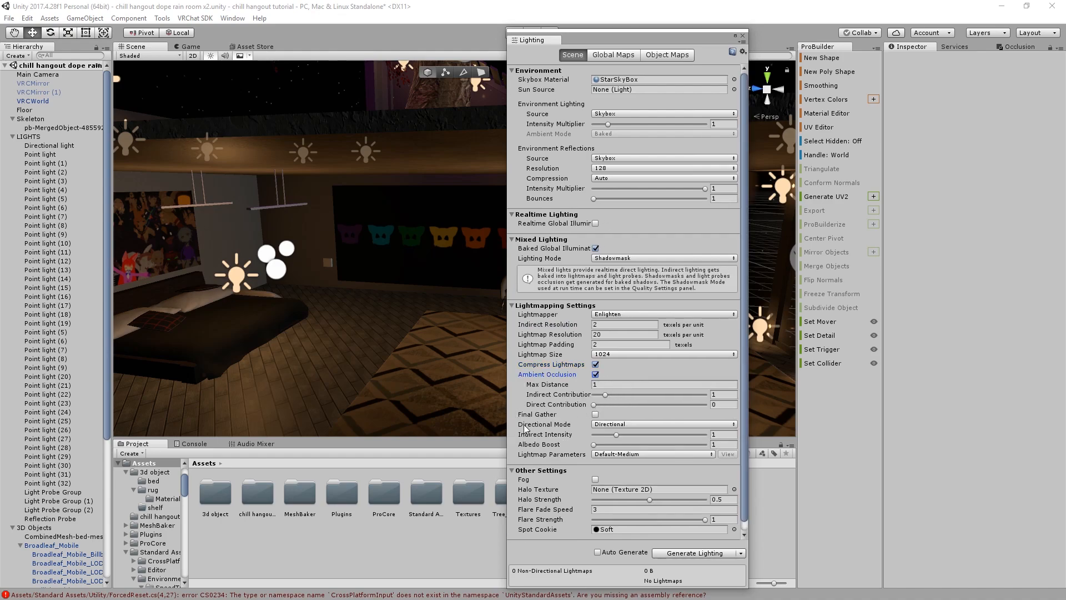
scroll(523, 430, "down", 1)
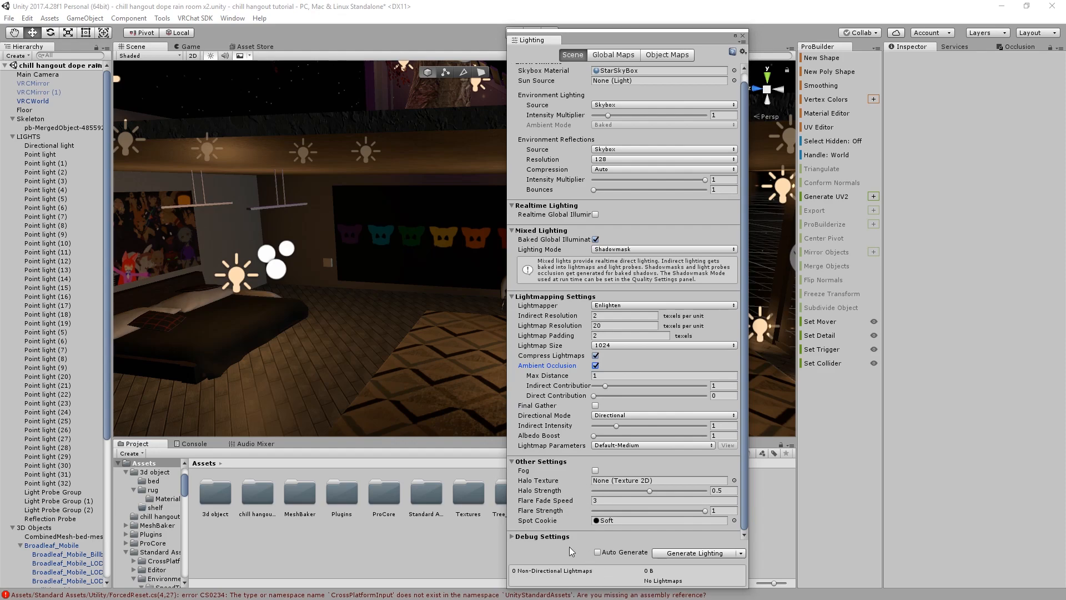
scroll(536, 444, "up", 1)
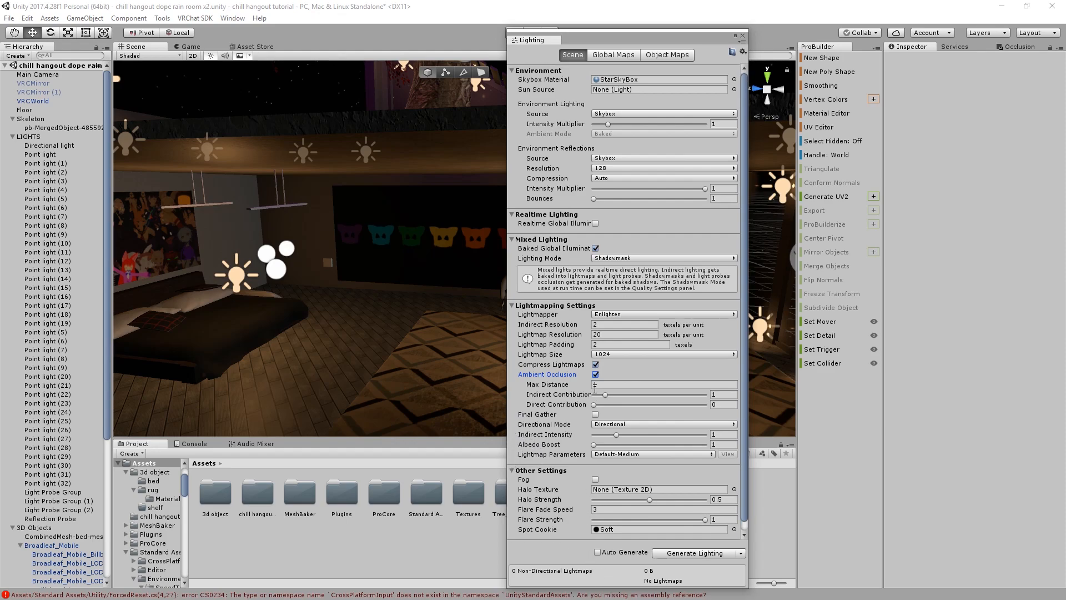
scroll(592, 395, "down", 1)
left_click(695, 553)
left_click_drag(634, 40, 0, 9)
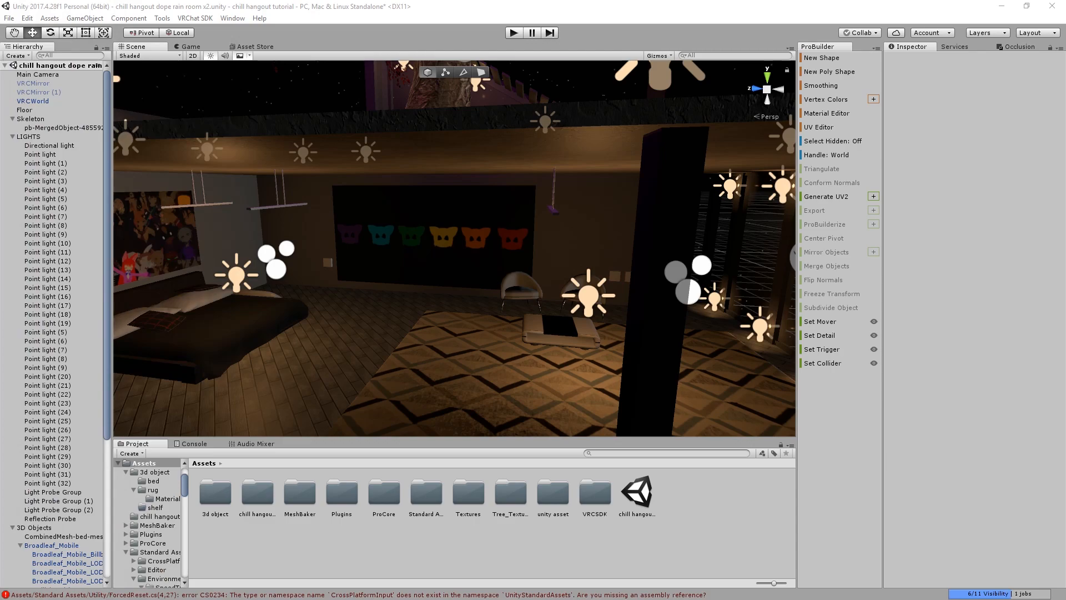
Fix the normal map of the rug's material and mark the rug as static
scroll(582, 345, "down", 8)
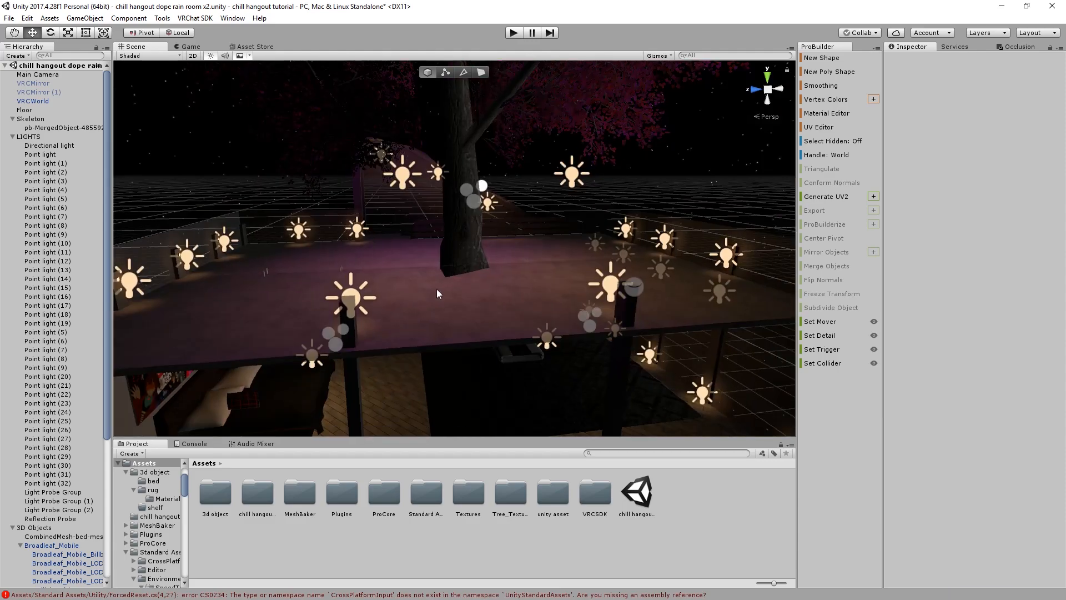
middle_click_drag(436, 289, 474, 145)
scroll(447, 227, "up", 4)
scroll(447, 232, "up", 5)
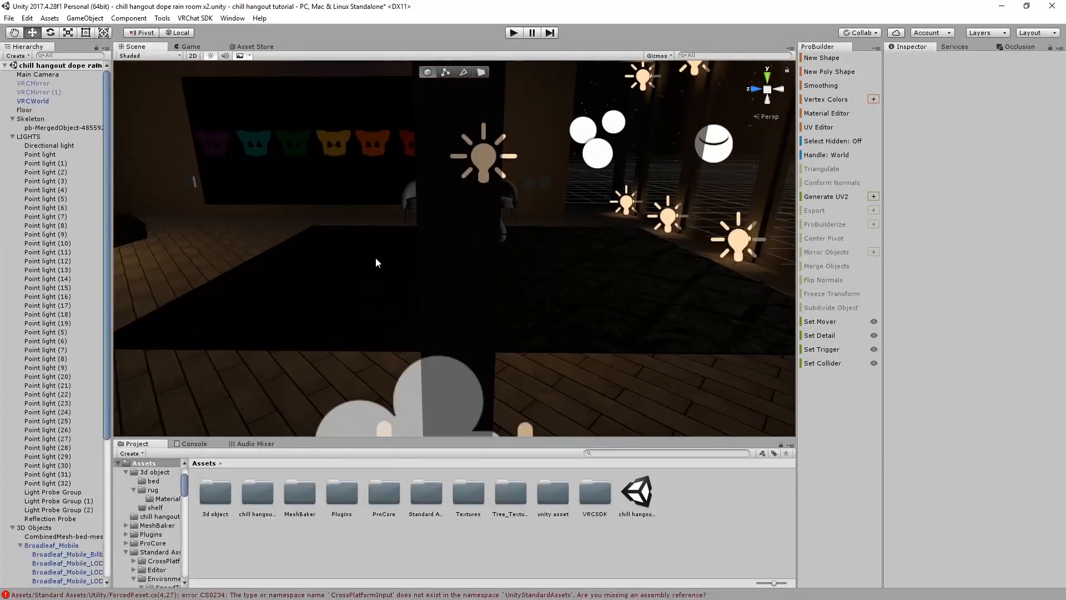
left_click(425, 275)
right_click_drag(408, 290, 522, 361)
middle_click_drag(623, 356, 542, 337)
scroll(542, 336, "up", 2)
left_click(1037, 443)
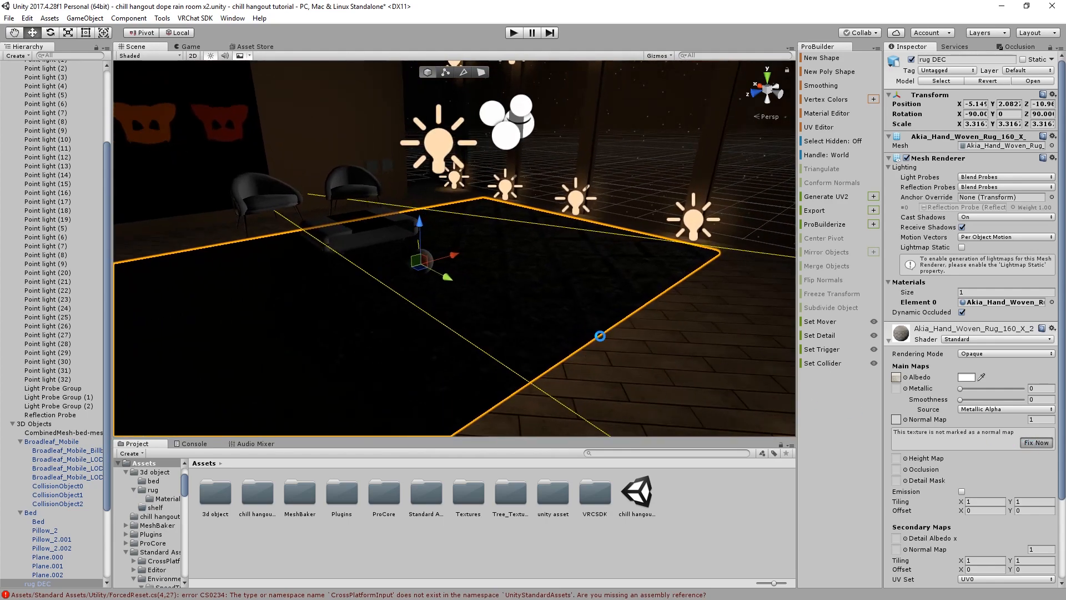
right_click_drag(597, 332, 533, 333)
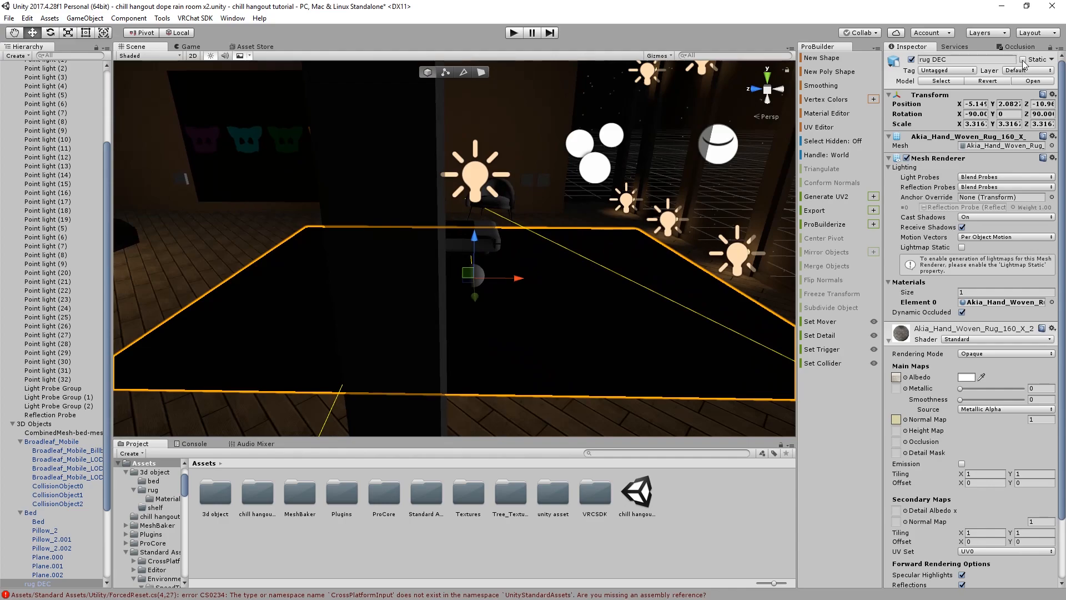
left_click(1022, 60)
Select the coffee table together with both chairs, mark them as static and clear the selection
right_click_drag(555, 201, 461, 210)
scroll(461, 210, "down", 2)
middle_click_drag(466, 213, 560, 257)
scroll(397, 215, "up", 2)
right_click_drag(561, 257, 714, 244)
left_click(555, 252)
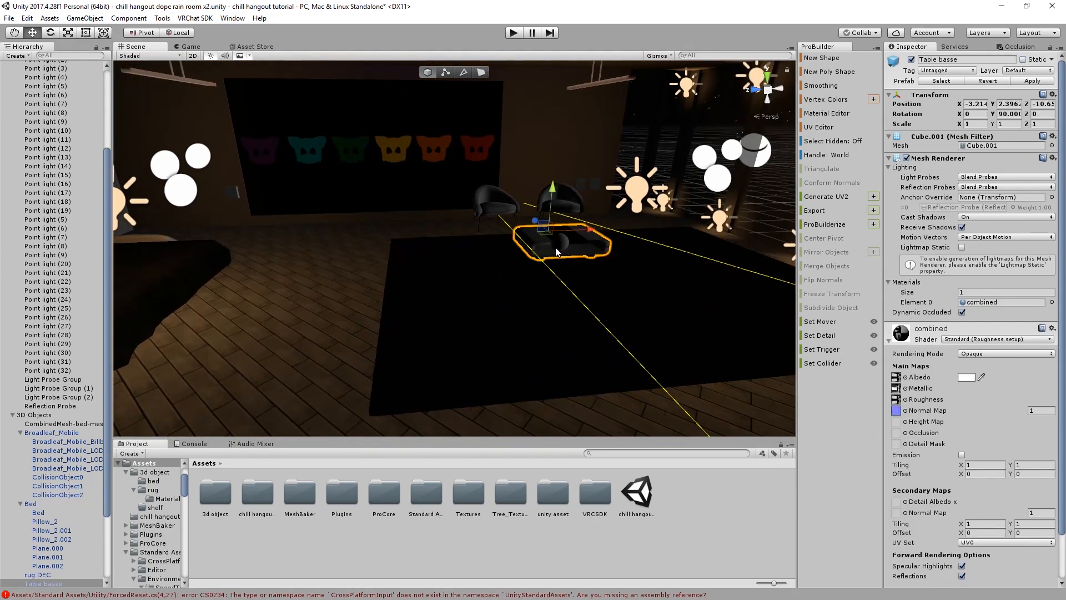
middle_click_drag(556, 248, 496, 316)
scroll(496, 316, "up", 3)
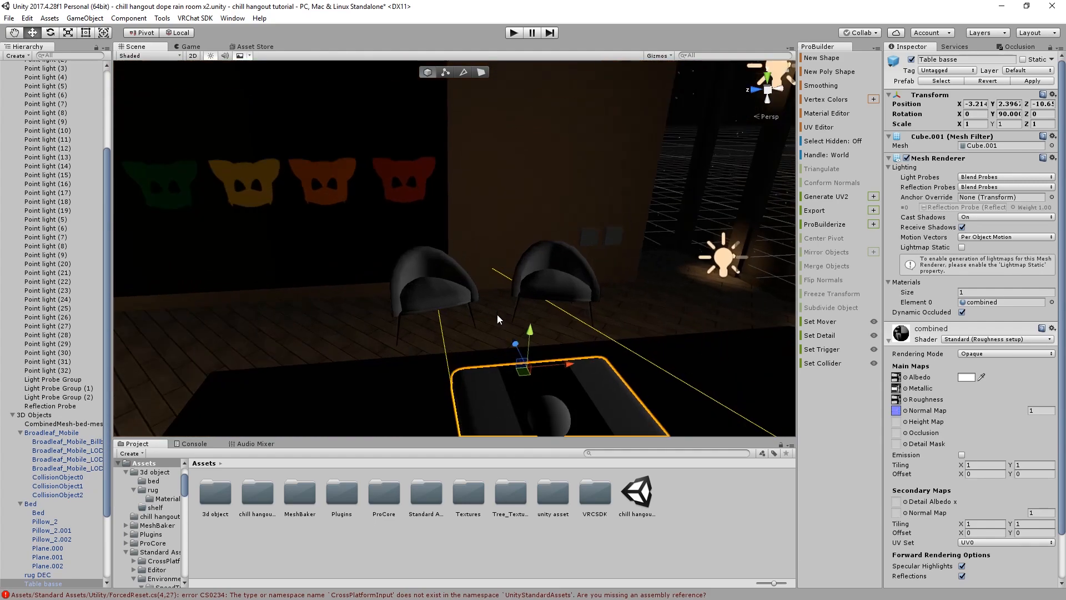
left_click(420, 292, "shift")
left_click(519, 280, "shift")
left_click(1030, 59)
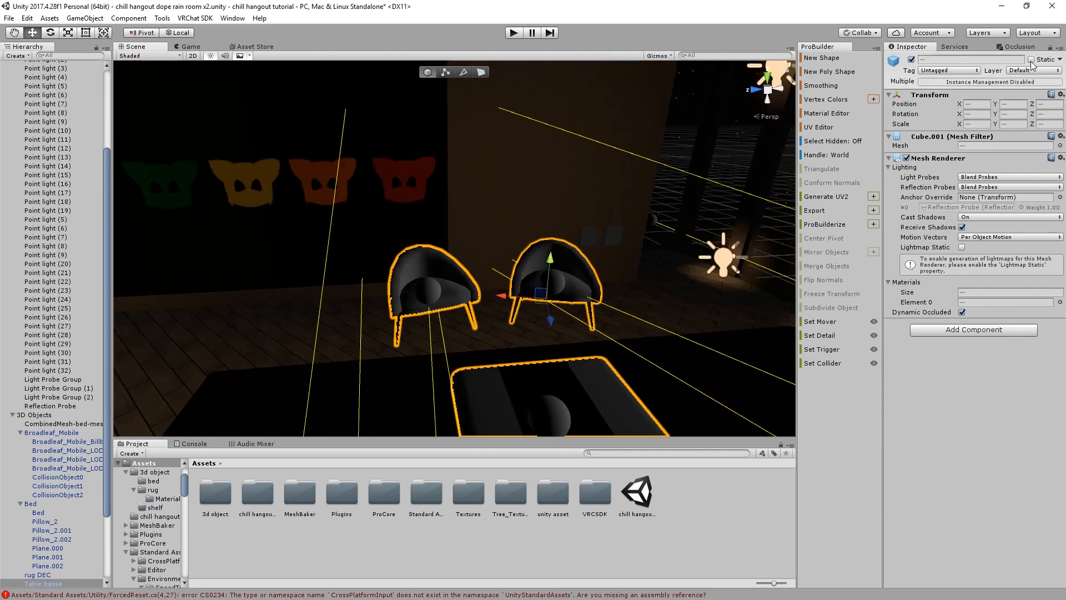
scroll(629, 271, "down", 2)
left_click(660, 530)
Set the range of the two interior point lights, above the bed and near the chairs, to 8 and deselect them
scroll(558, 386, "down", 3)
middle_click_drag(558, 385, 434, 232)
scroll(444, 240, "down", 2)
right_click_drag(415, 212, 352, 215)
scroll(490, 211, "up", 2)
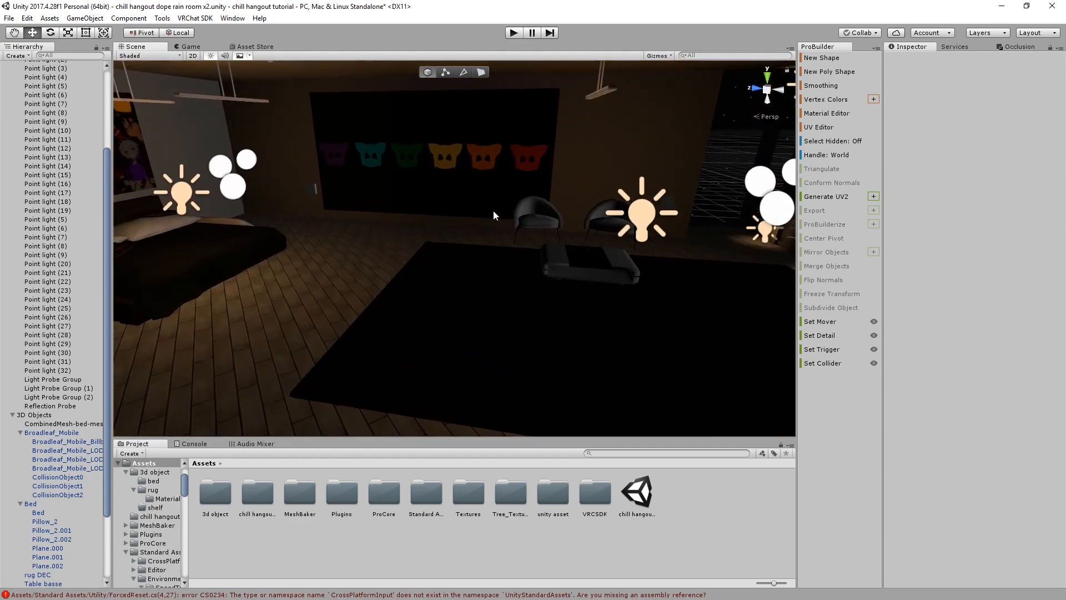
scroll(489, 211, "down", 3)
left_click(247, 214)
scroll(255, 220, "down", 2)
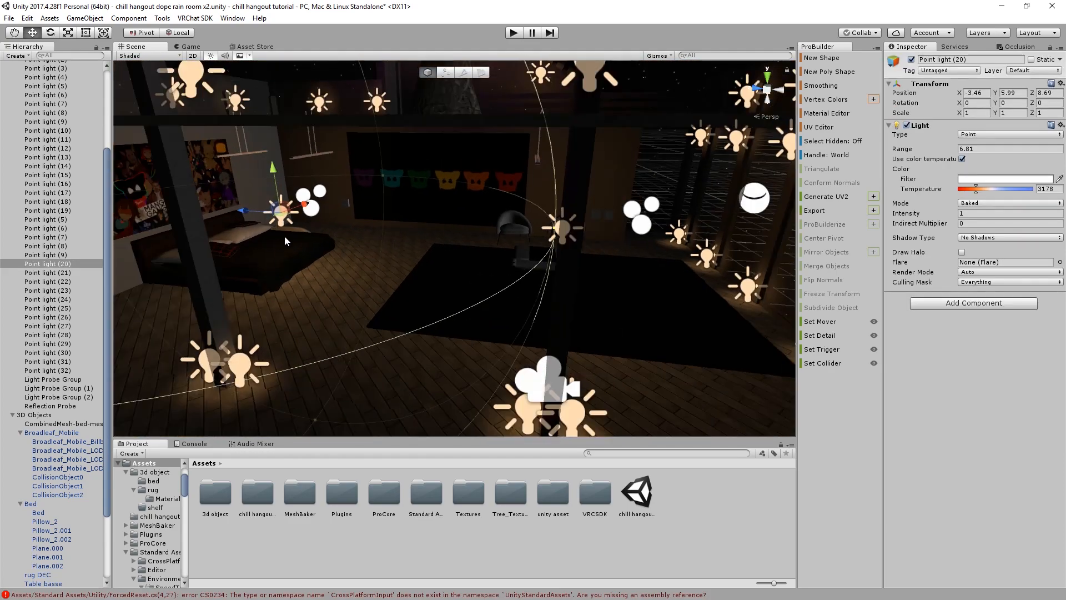
middle_click_drag(281, 236, 345, 253)
left_click(610, 238, "shift")
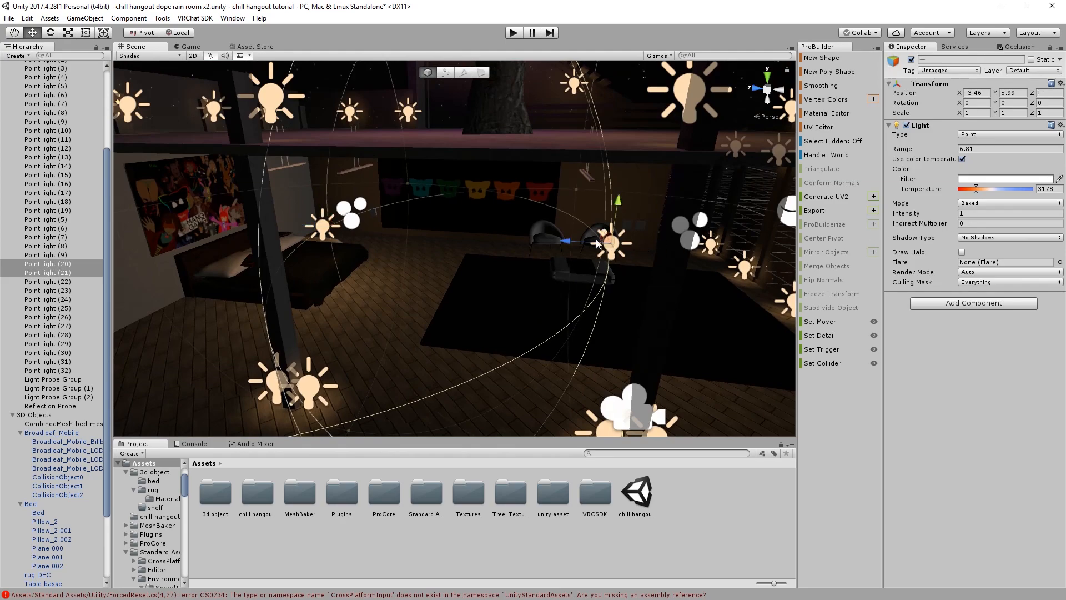
left_click(614, 251)
left_click(615, 254, "shift")
left_click(982, 149)
type("8")
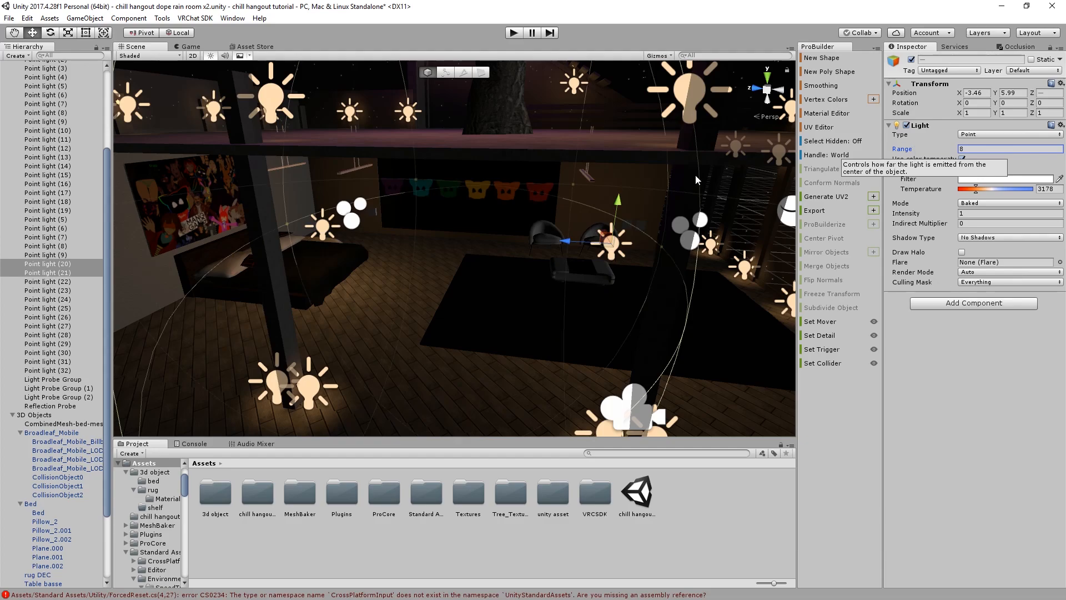
scroll(666, 261, "down", 5)
left_click(721, 518)
Examine the lighting of the room and roof from outside the house
middle_click_drag(571, 271, 435, 337)
scroll(435, 337, "up", 4)
left_click_drag(436, 338, 172, 195, "alt")
middle_click_drag(172, 195, 523, 215)
scroll(523, 215, "down", 4)
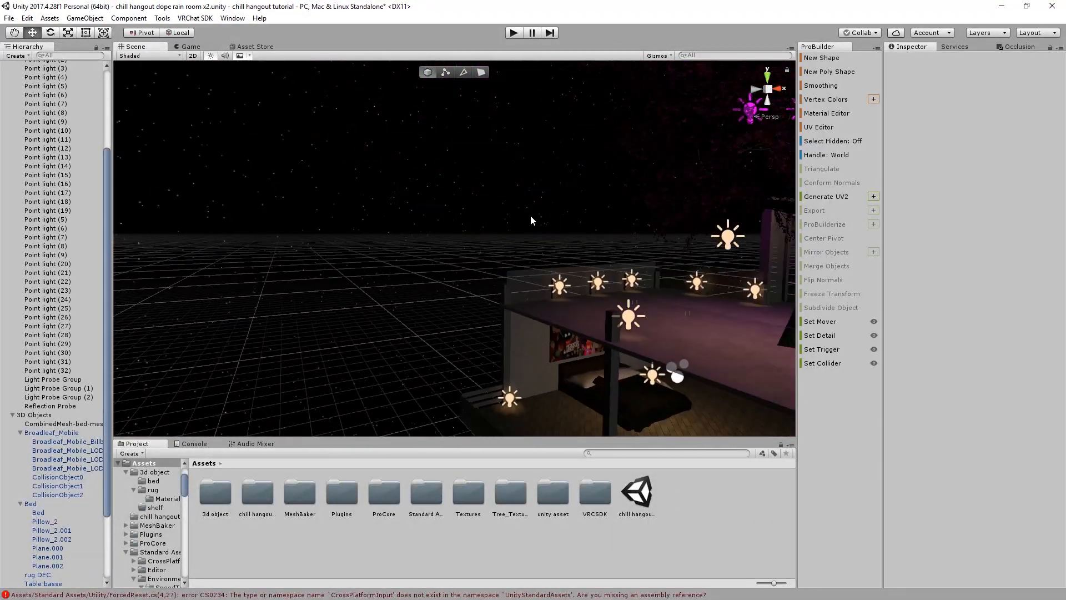
left_click_drag(523, 215, 547, 262, "alt")
middle_click_drag(547, 262, 616, 164)
scroll(617, 165, "up", 4)
left_click_drag(616, 165, 311, 183, "alt")
middle_click_drag(311, 183, 397, 156)
left_click_drag(397, 156, 519, 172, "alt")
scroll(519, 172, "down", 3)
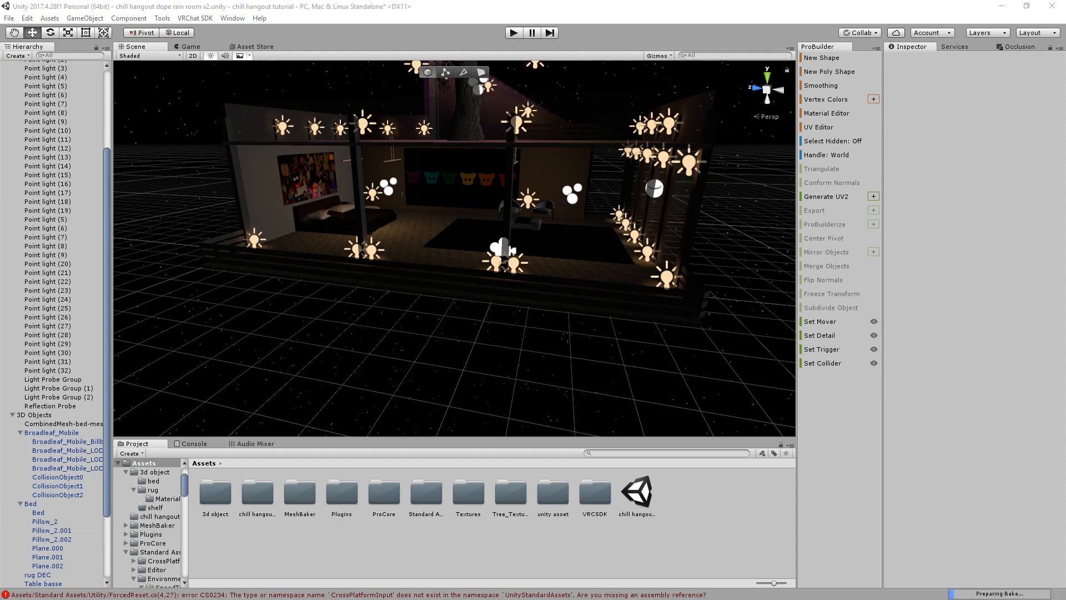
Generate the scene's lighting again with the changed point lights and static furniture
left_click_drag(0, 33, 0, 108)
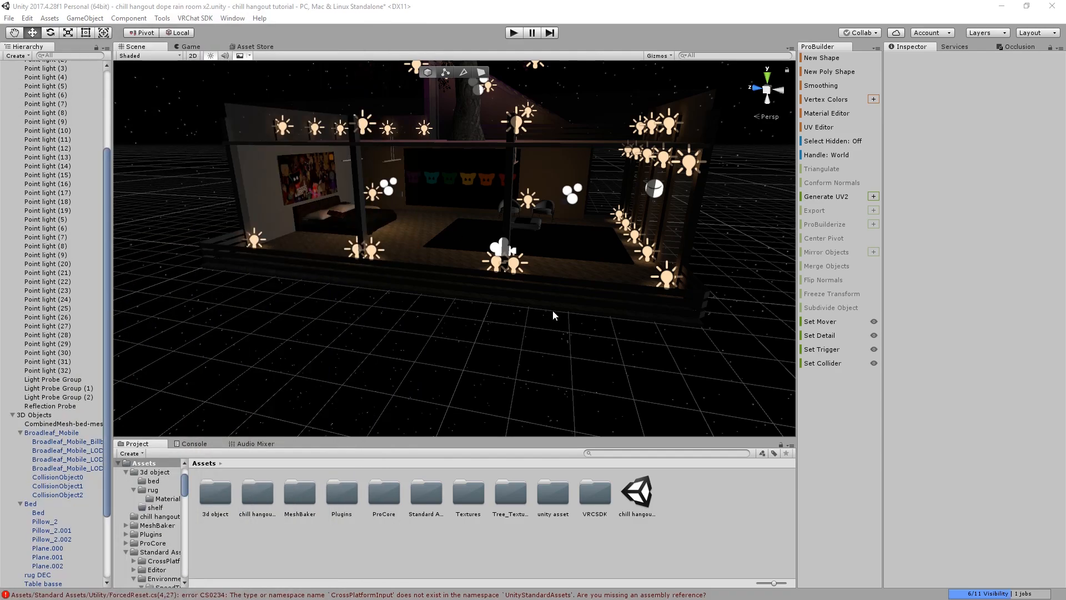
scroll(554, 306, "down", 3)
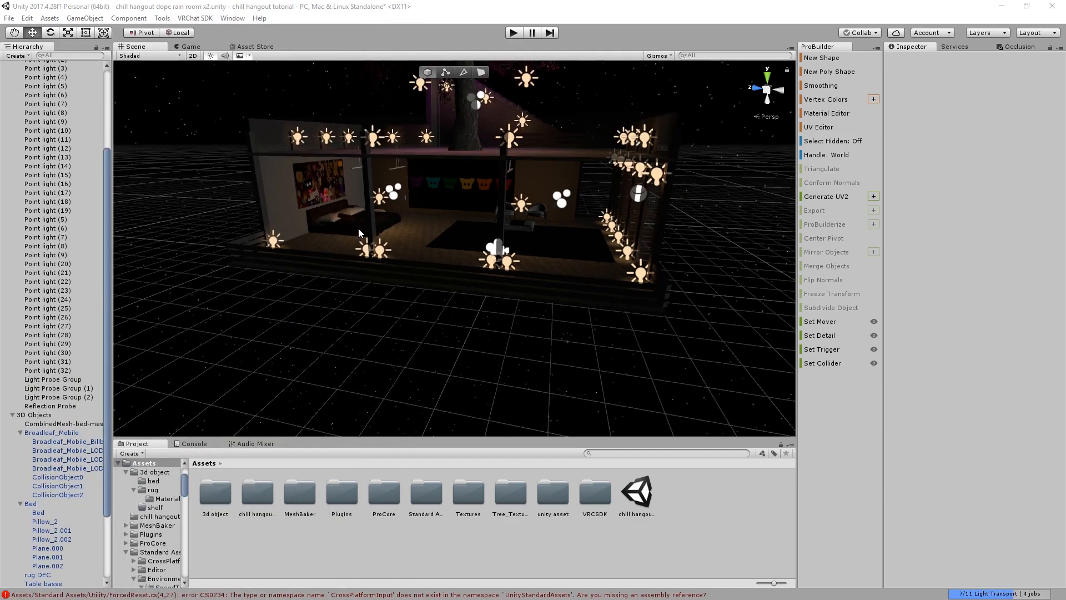
Examine the newly baked lighting inside the room and around the tree, including the in-game camera view
scroll(394, 286, "up", 3)
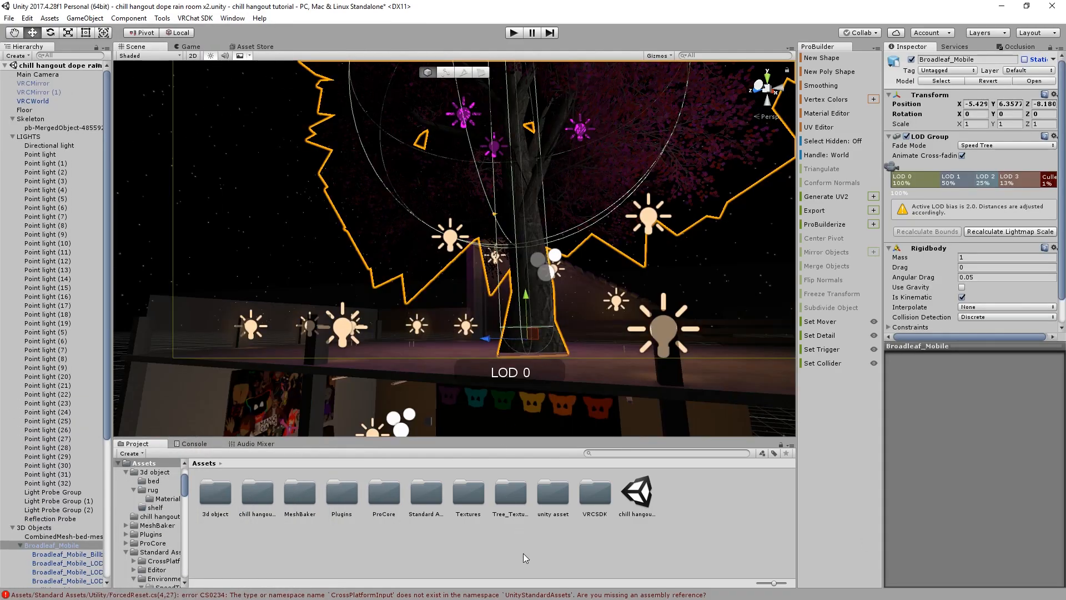
left_click(523, 553)
right_click_drag(484, 337, 224, 106)
left_click(189, 46)
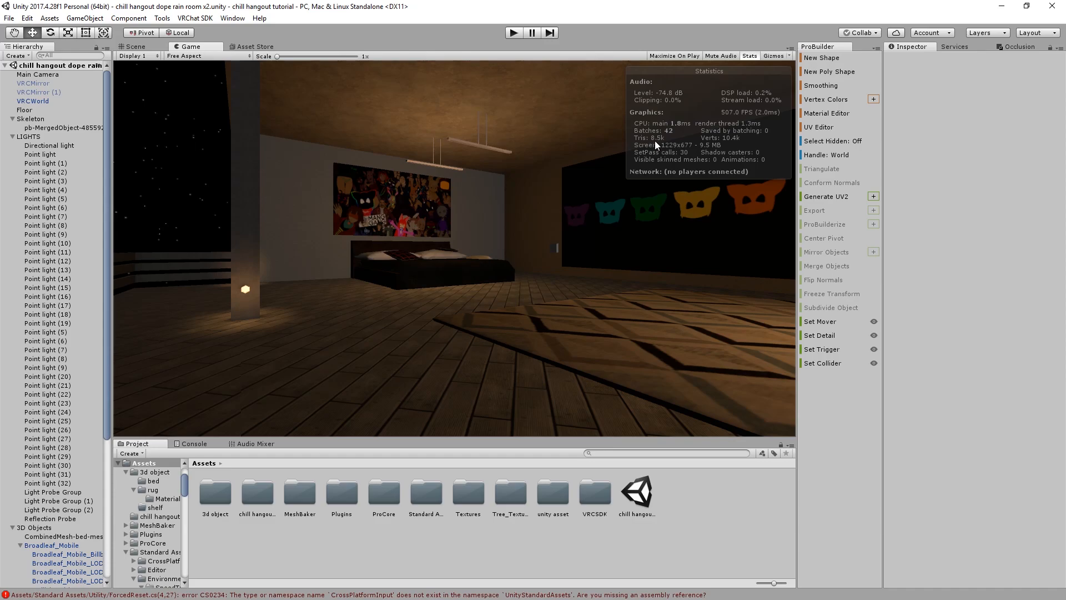
left_click(145, 46)
scroll(355, 210, "down", 3)
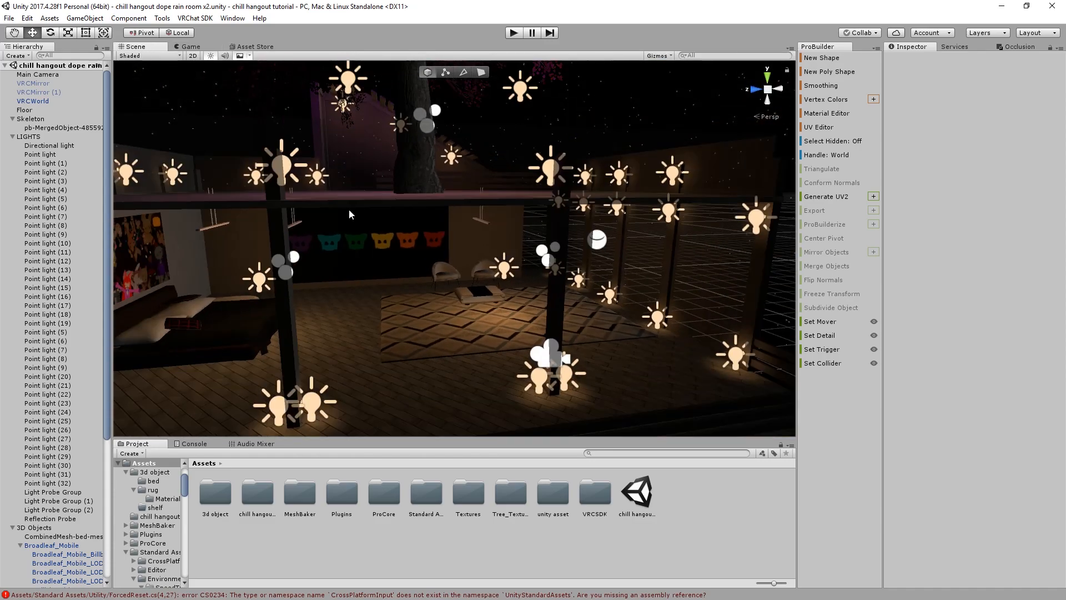
scroll(427, 152, "up", 3)
middle_click_drag(426, 151, 362, 226)
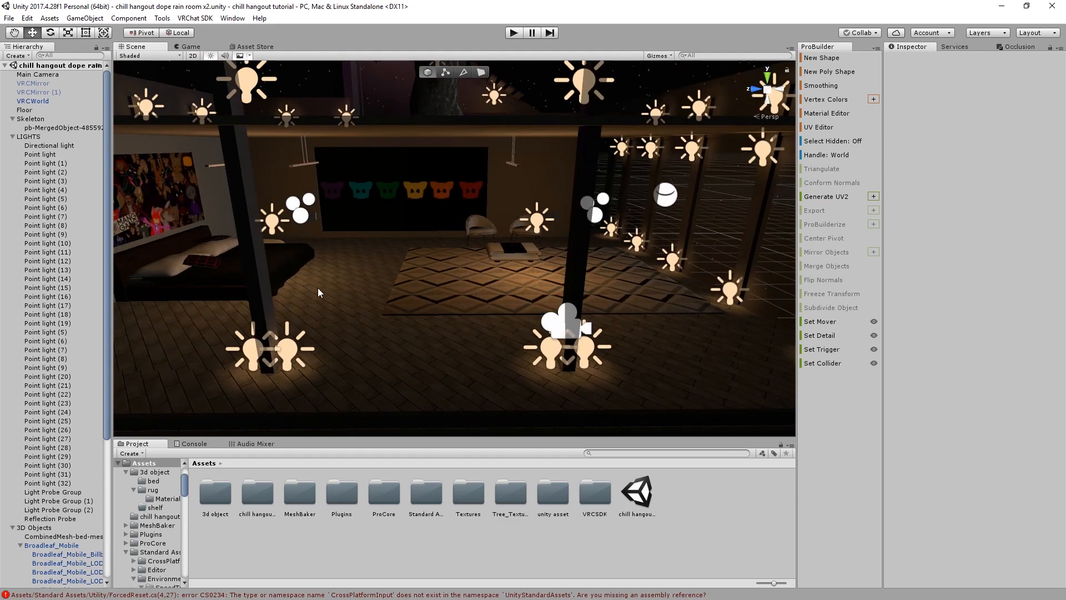
Create a folder named prefabs in the project's Assets
right_click(254, 539)
mouse_move(286, 319)
left_click(422, 207)
type("prefabs")
key("Return")
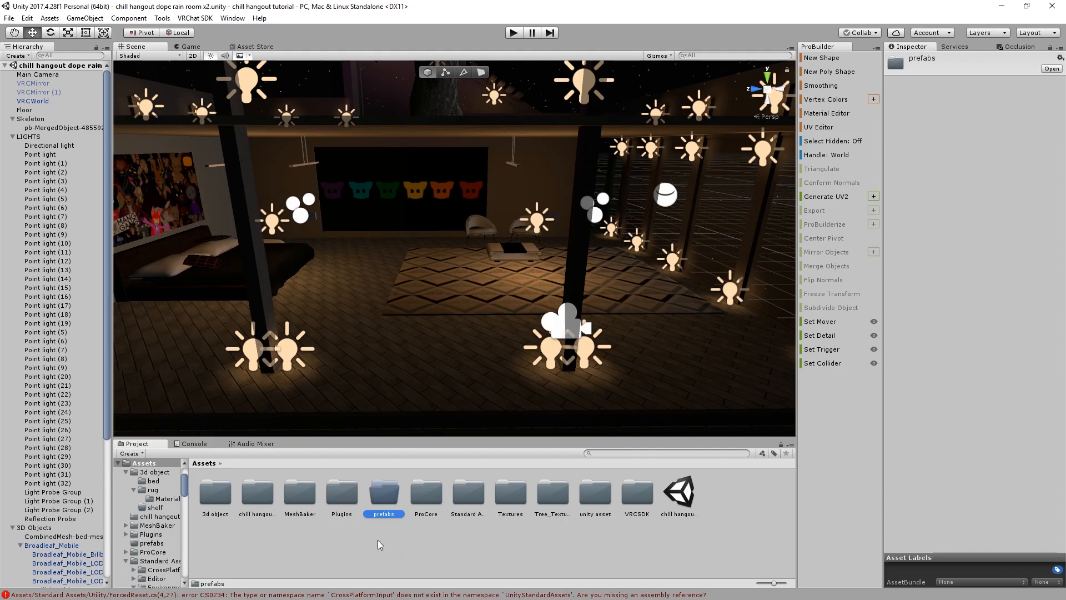
Import the whole Pens_World.unitypackage from the VRCSDK ASSETS folder of VRCHAT SDK WORLDS into the project
right_click_drag(550, 283, 395, 474)
key("w")
key("w")
double_click(395, 484)
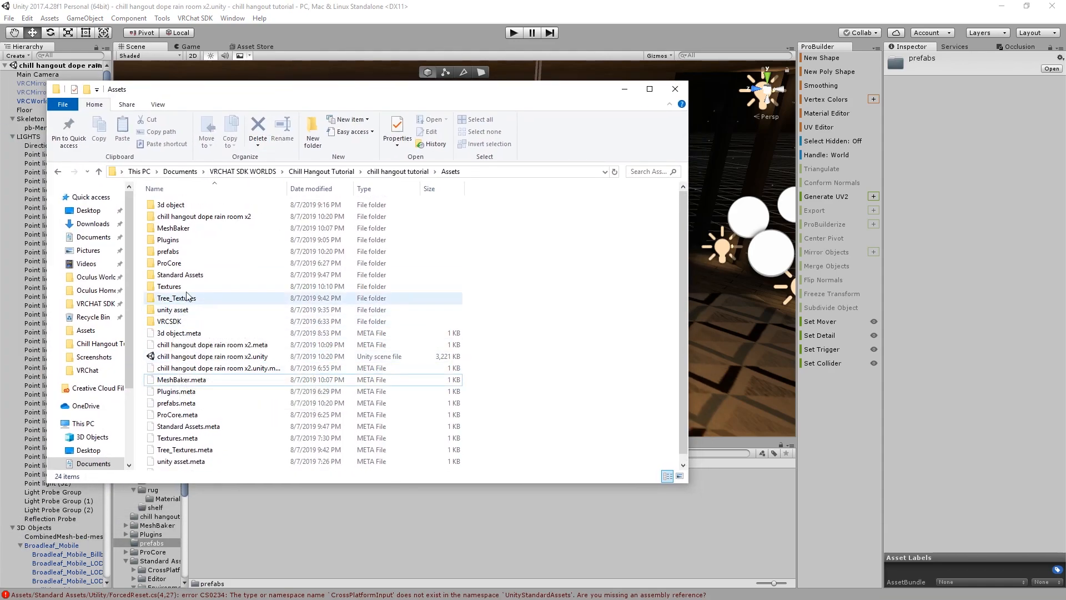
left_click(179, 171)
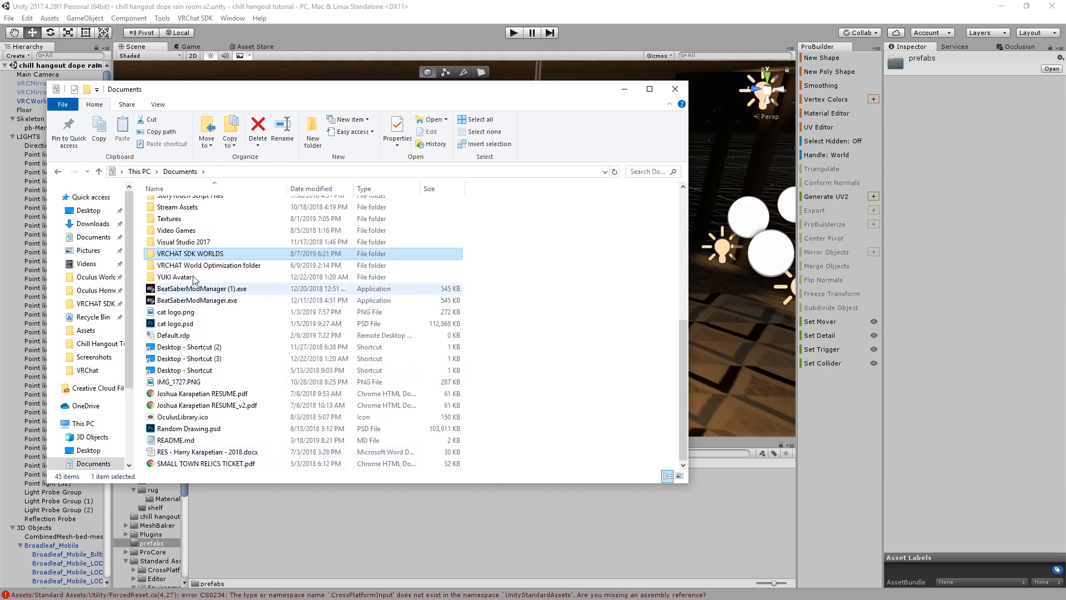
double_click(197, 256)
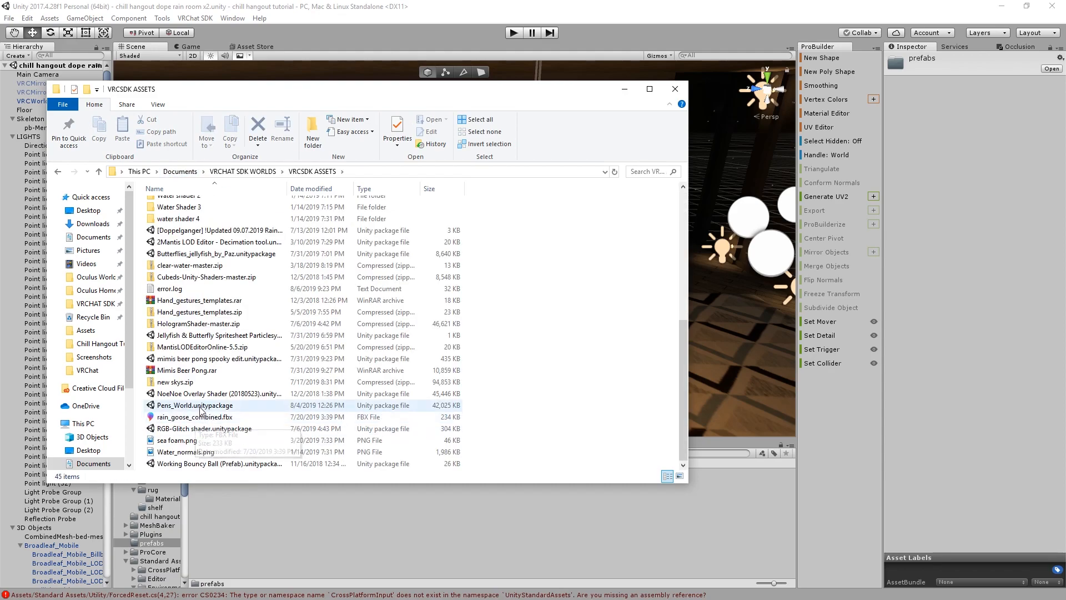
left_click_drag(195, 406, 372, 528)
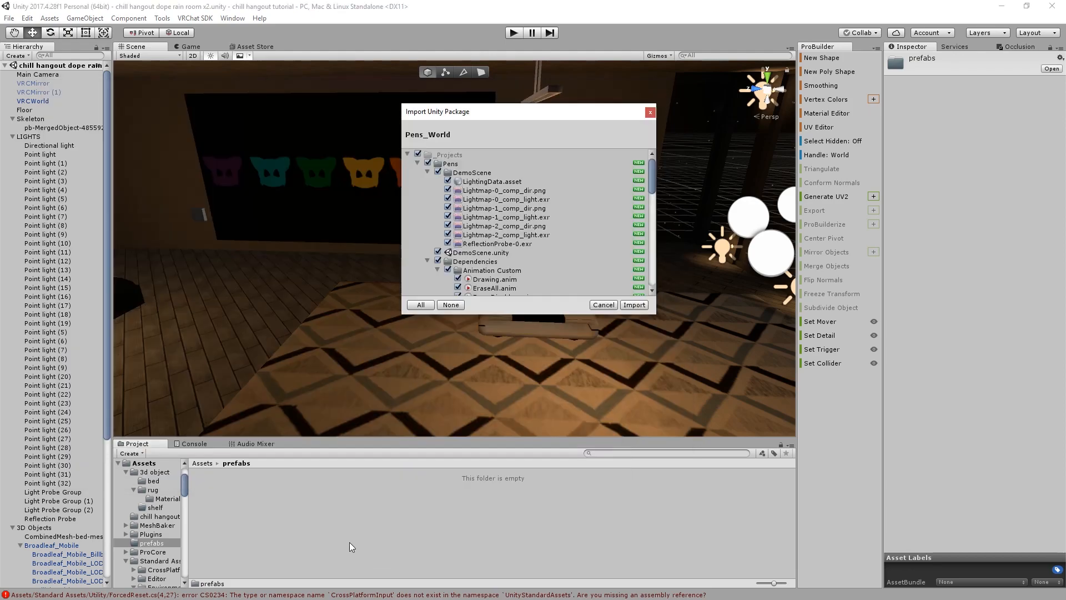
left_click(637, 305)
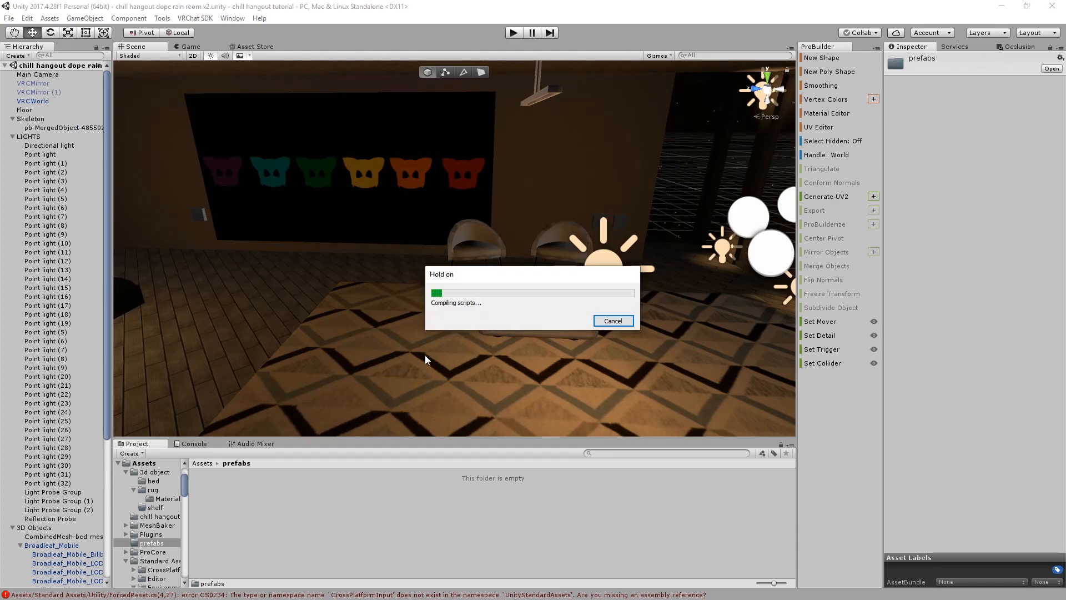
Move the imported _Projects folder into prefabs and open its Pens prefabs folder
left_click(242, 491)
left_click_drag(242, 491, 418, 508)
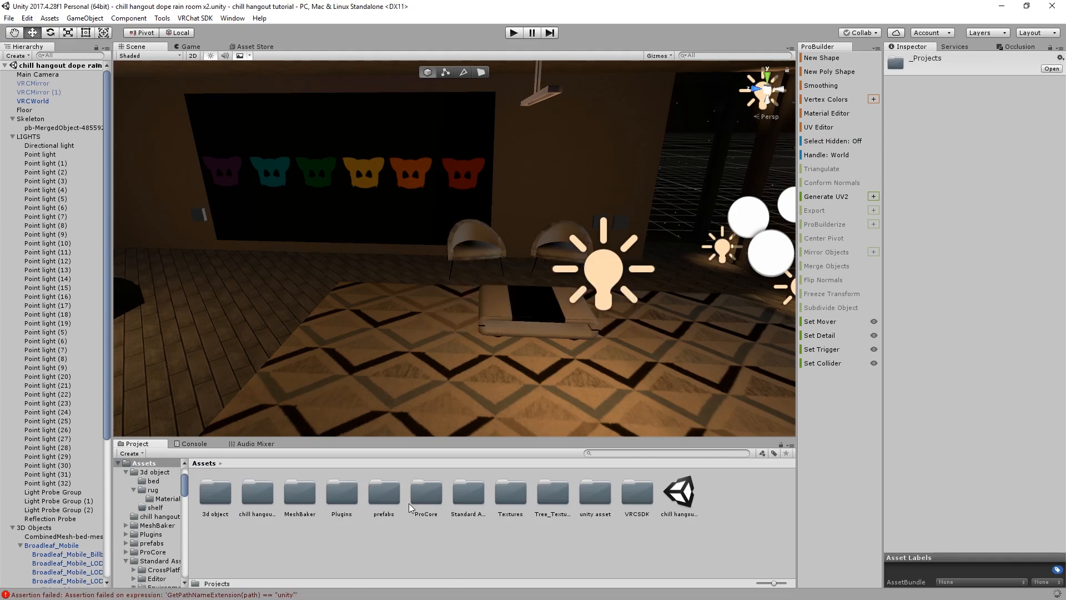
double_click(384, 496)
double_click(222, 494)
double_click(215, 494)
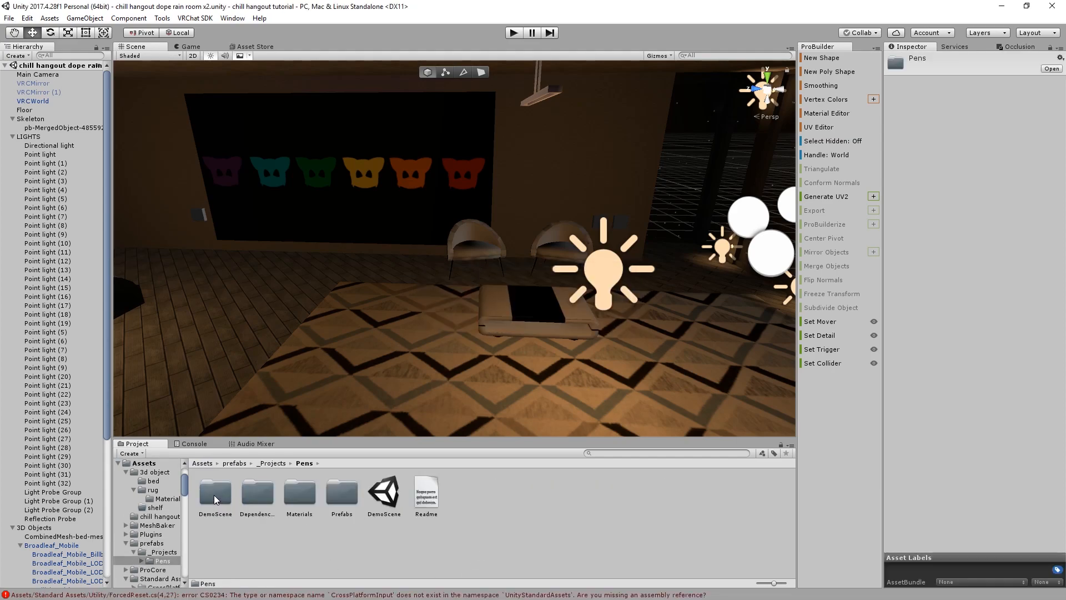
double_click(330, 493)
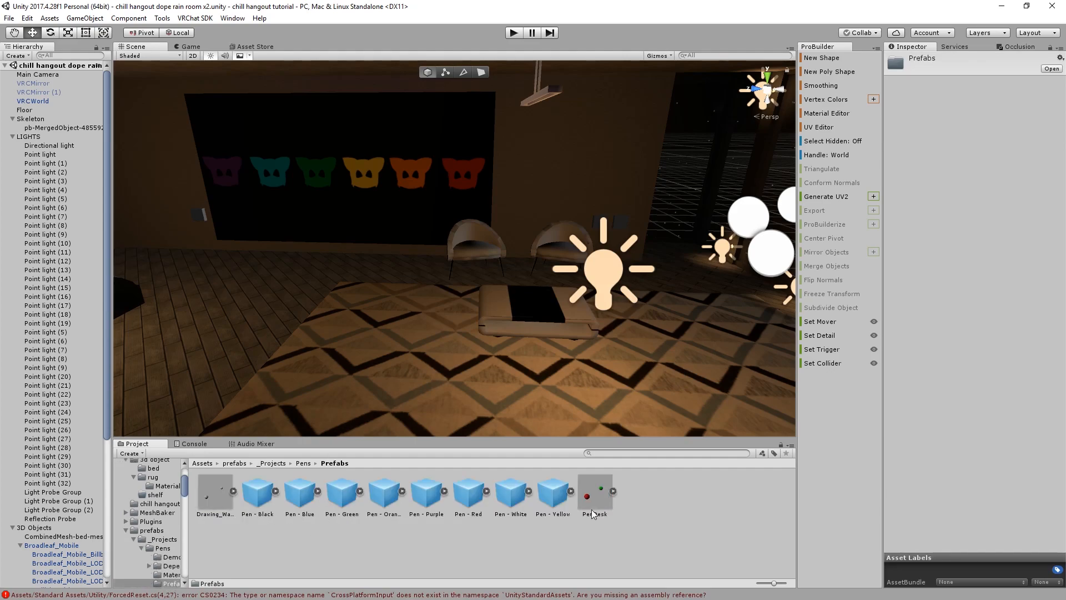
Place the PenDesk prefab on the floor between the bed and the coffee table and expand its child objects
left_click_drag(575, 515, 319, 341)
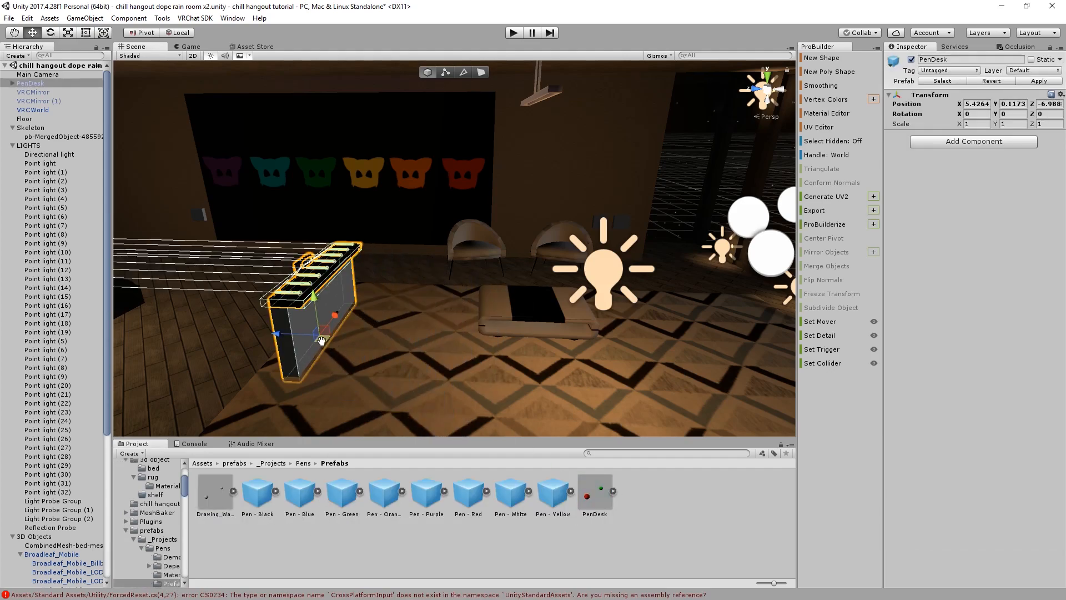
key("f")
left_click(12, 84)
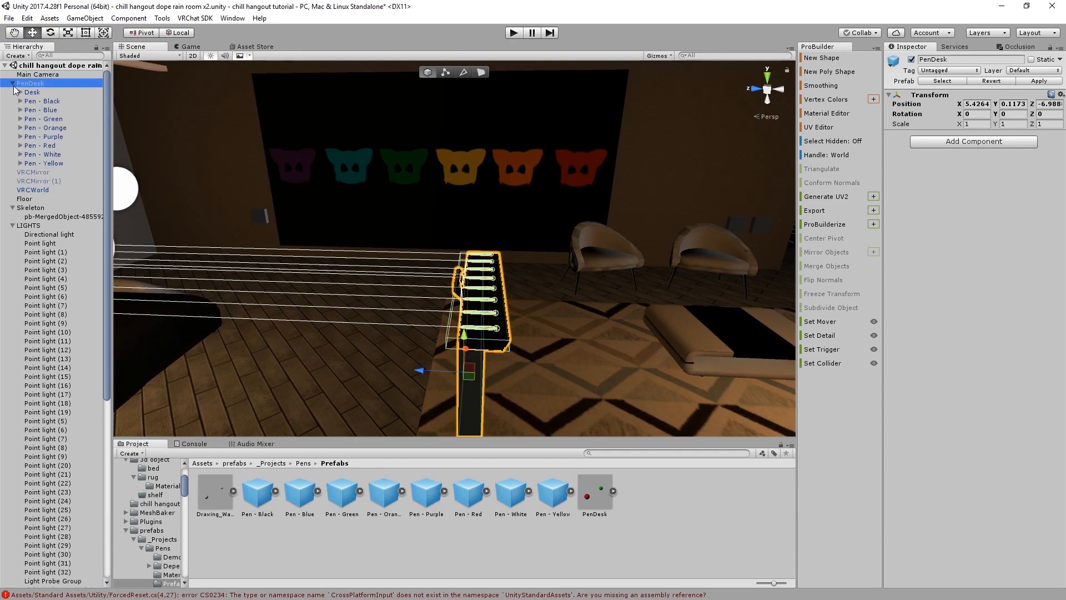
Try removing the whole Desk object from the PenDesk
left_click(48, 94)
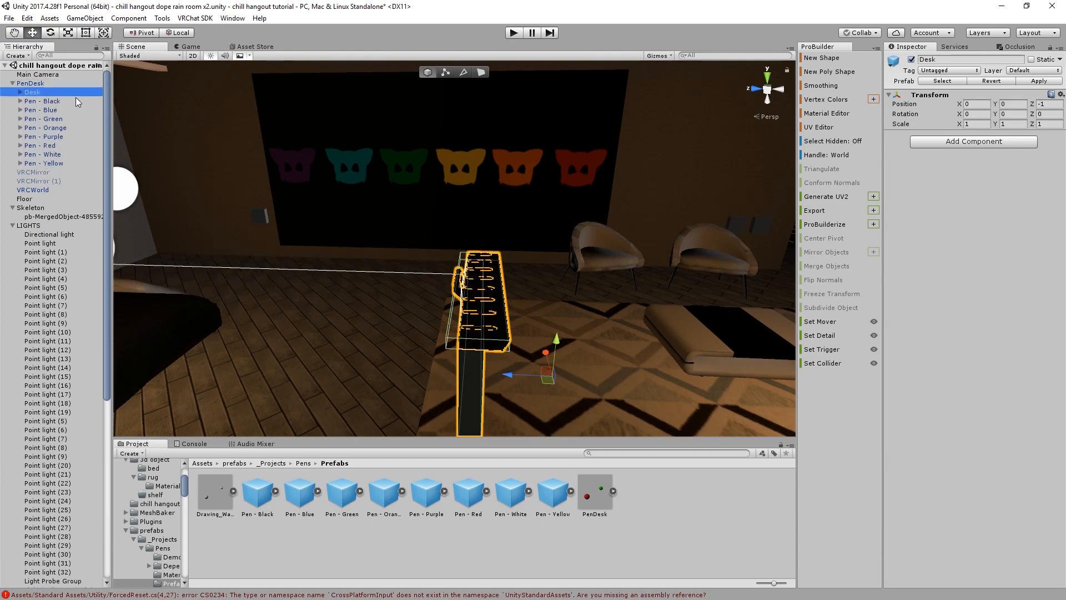
key("Delete")
left_click(564, 327)
scroll(474, 329, "up", 3)
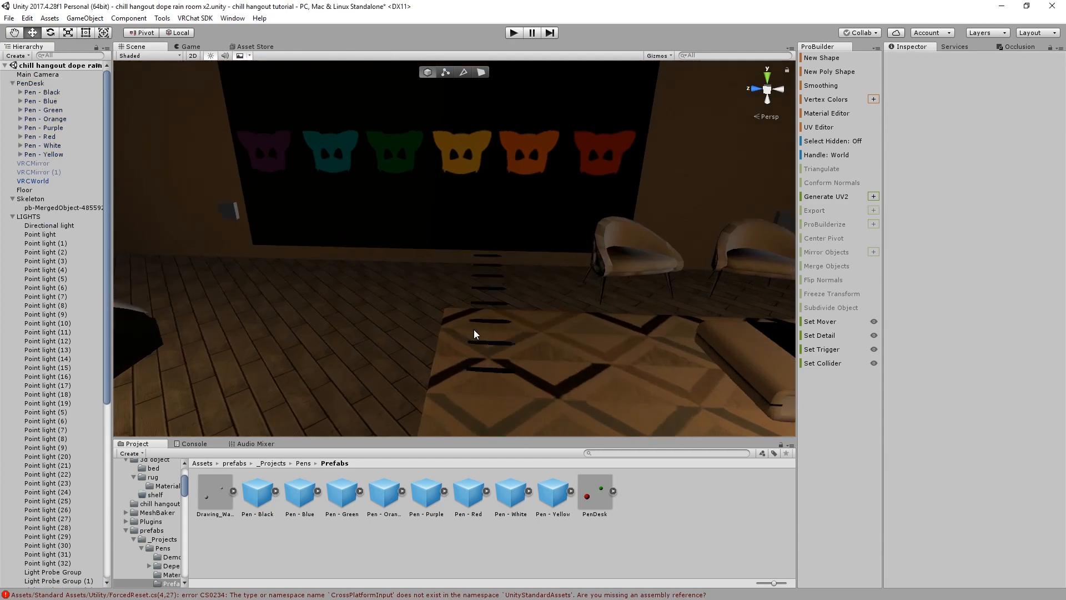
scroll(471, 328, "down", 4)
key("ctrl+z")
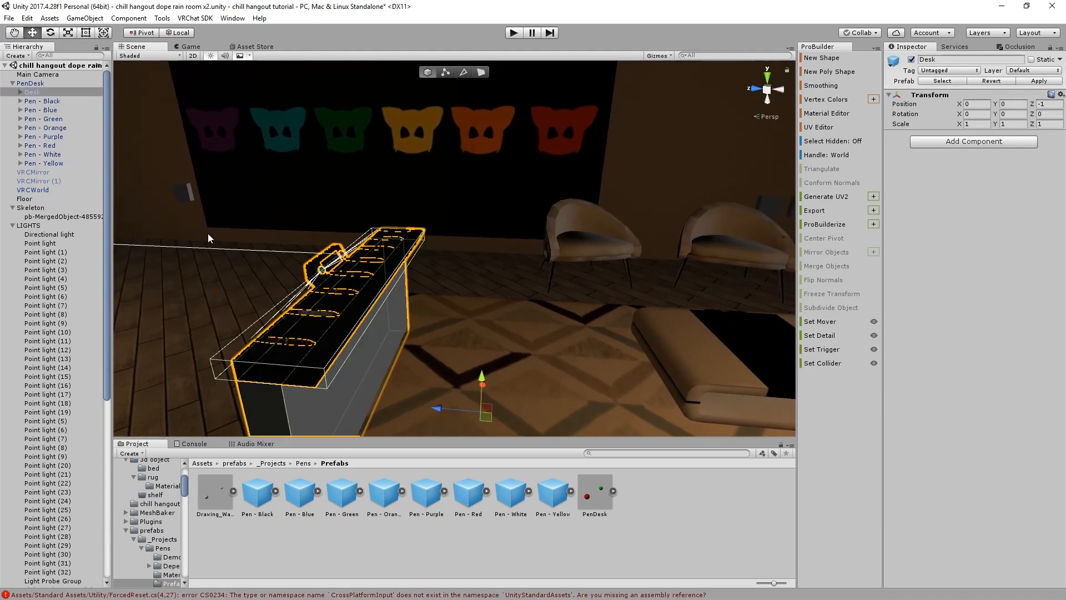
Delete the Desk_0 and Desk_1 meshes from the PenDesk's Desk group, accepting the broken prefab instance
left_click(20, 91)
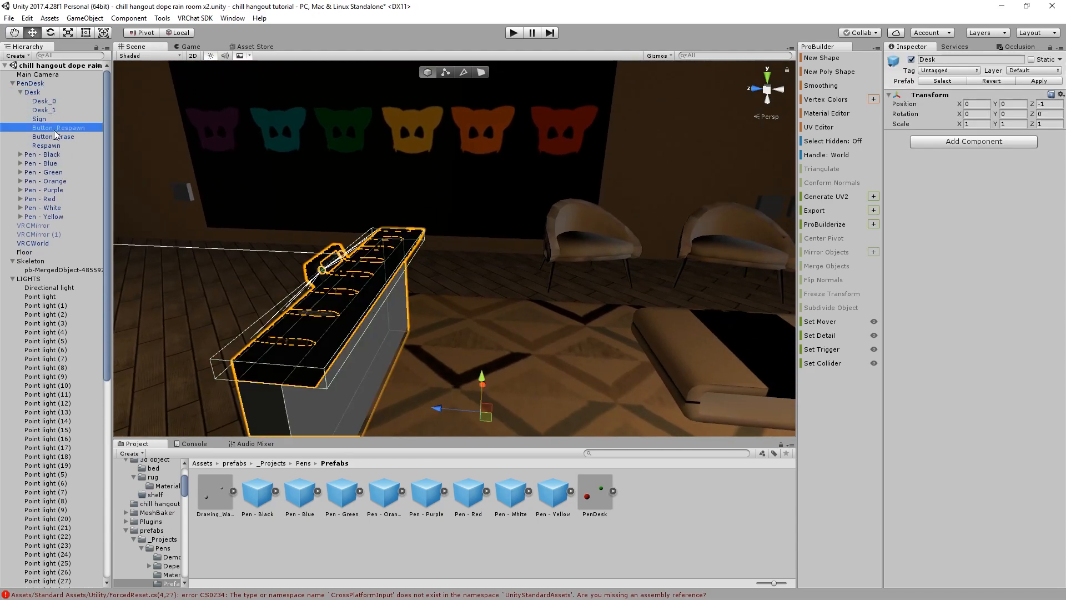
left_click(54, 127)
left_click(55, 111)
left_click(56, 101, "shift")
key("Delete")
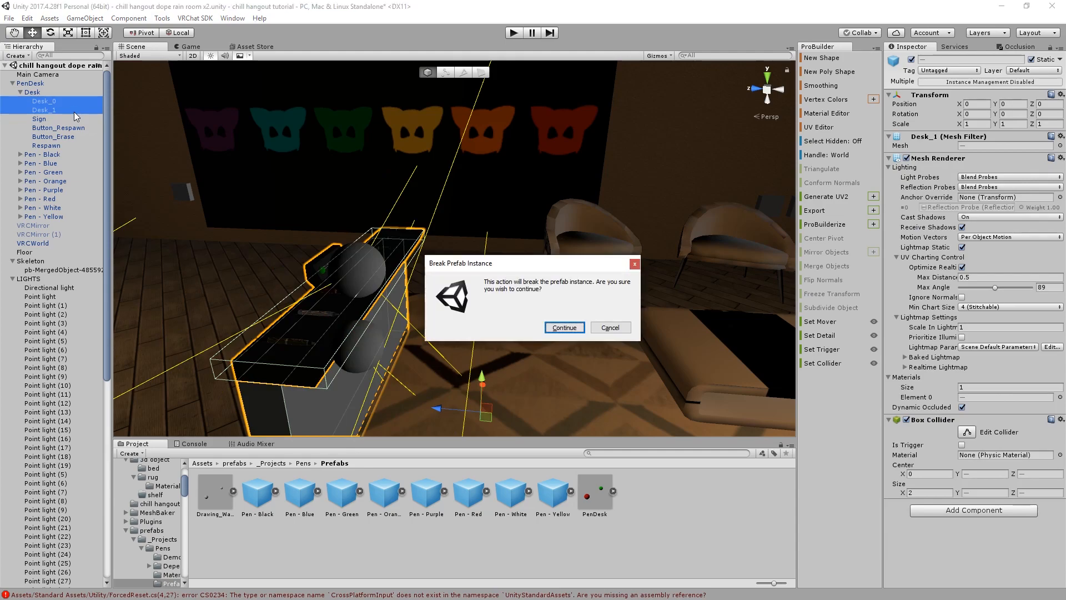
left_click(564, 327)
Delete Button_Respawn, Sign and Respawn from the Desk group, keeping only Button_Erase
left_click(72, 111)
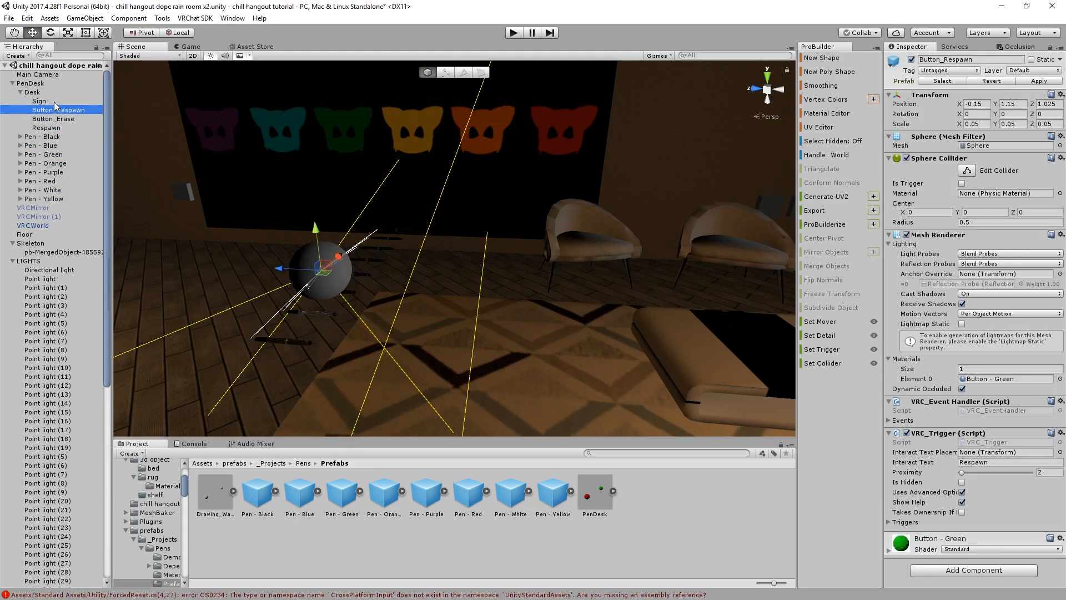
key("Delete")
left_click(50, 101)
key("Delete")
left_click(50, 102)
left_click(50, 110)
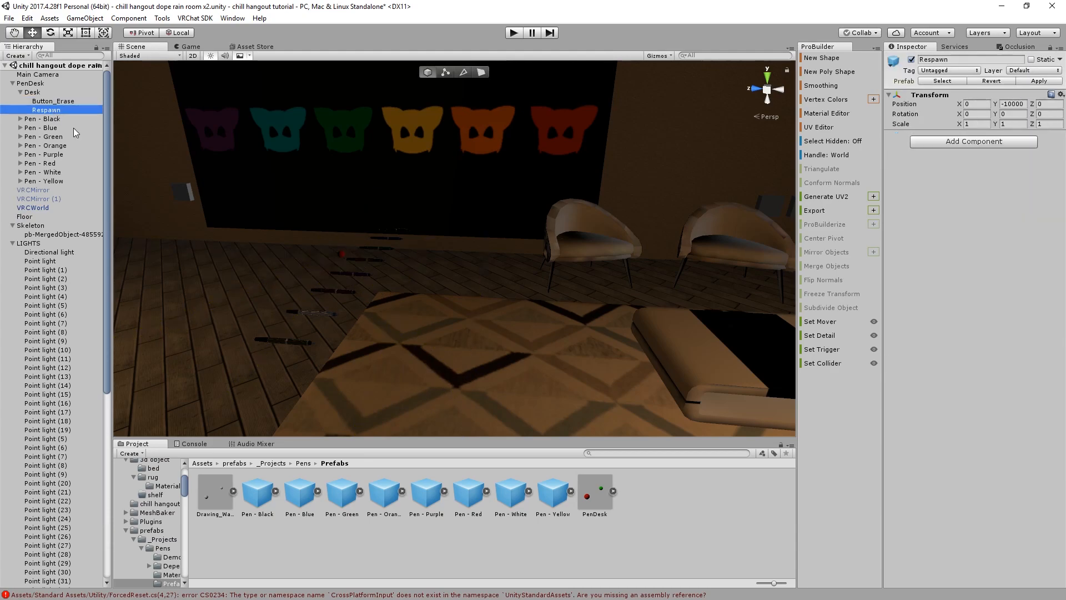
key("Delete")
left_click(77, 101)
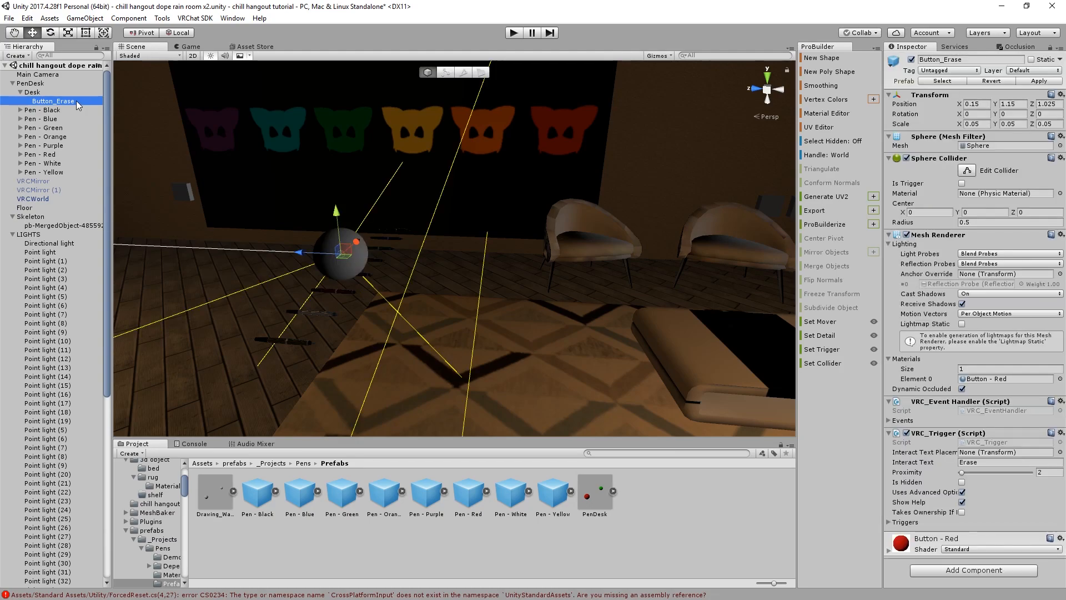
scroll(325, 206, "up", 2)
scroll(153, 174, "down", 3)
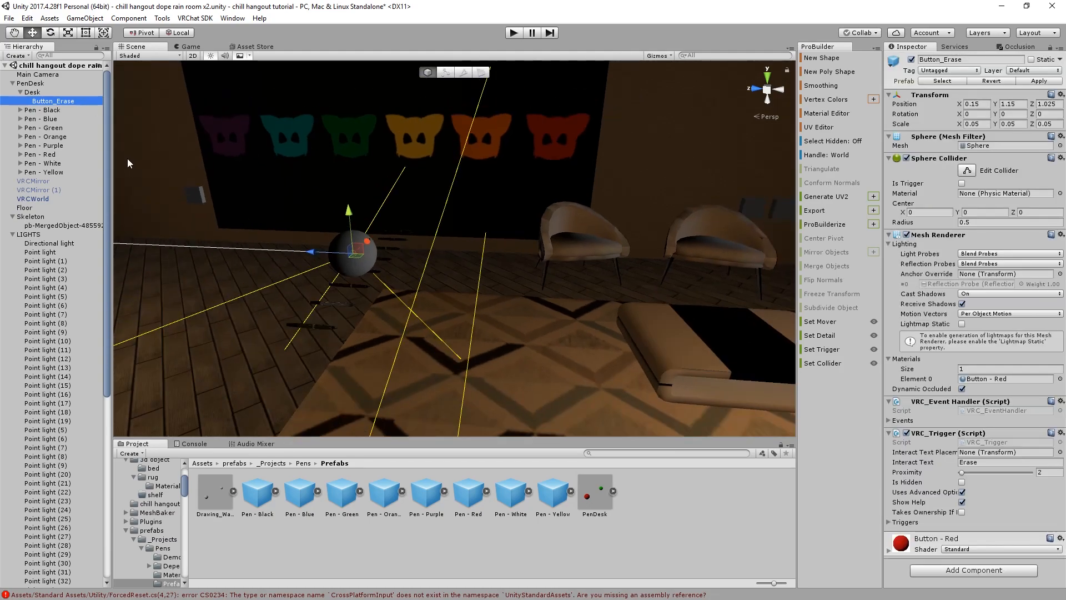
Try rotating the Desk group on its own, without the pens
double_click(32, 91)
key("e")
left_click_drag(481, 352, 245, 323)
key("ctrl+z")
Turn the whole PenDesk 90° about Y and move it over the coffee table to about X 5.915, Y -0.51, Z -10.232
left_click(30, 83)
key("w")
left_click_drag(405, 325, 622, 327)
key("f")
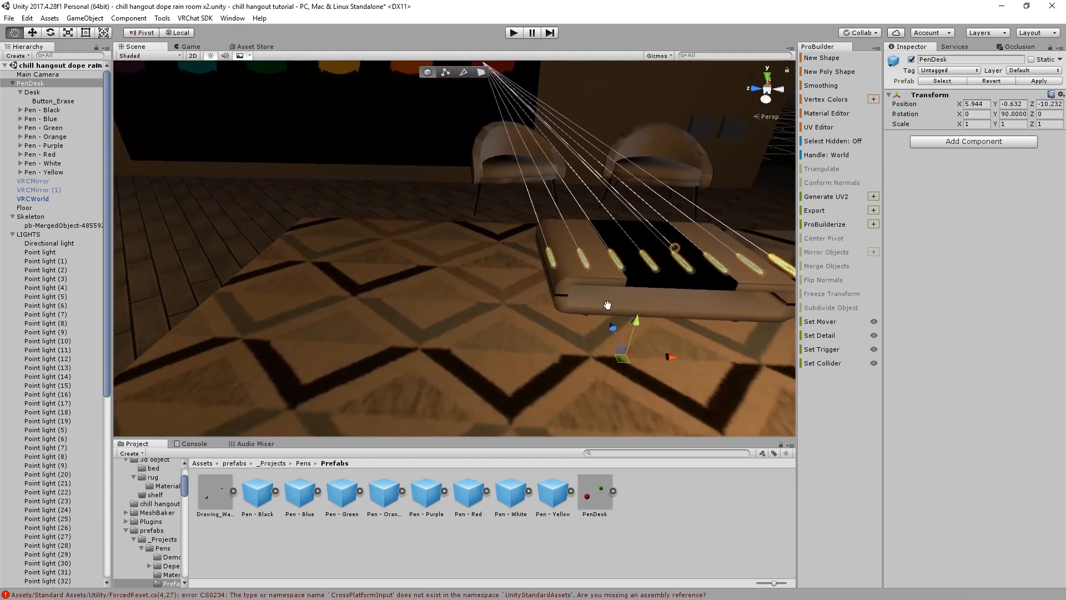
left_click_drag(487, 295, 379, 264, "alt")
left_click_drag(491, 352, 487, 341)
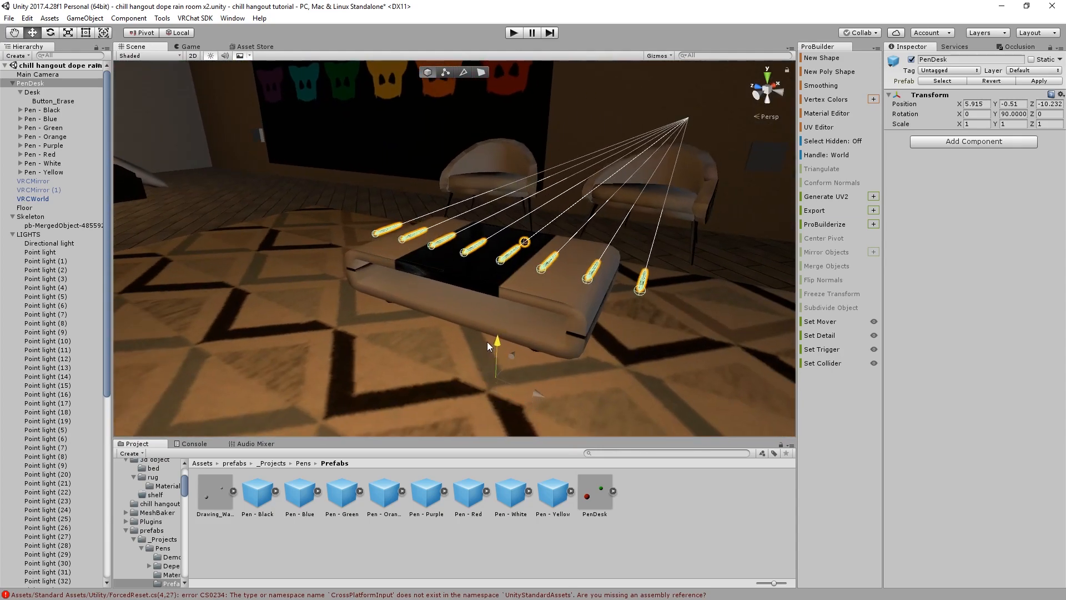
Move the black pen to about X 0.537 and shift the black, blue and green pens inward onto the coffee table
left_click(34, 91)
left_click(42, 110)
left_click(52, 163, "shift")
double_click(44, 110)
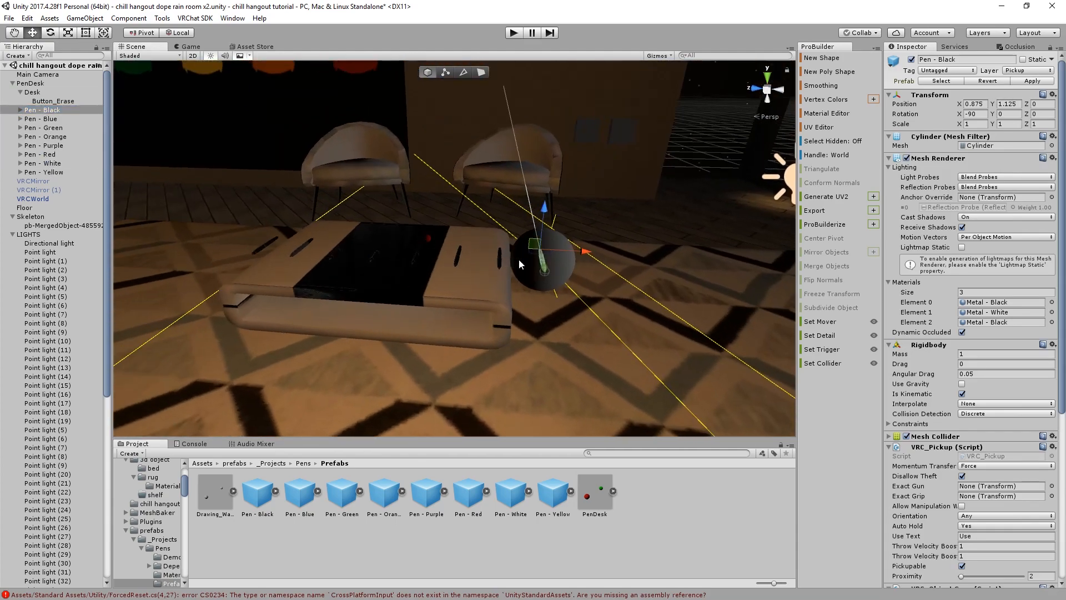
left_click_drag(574, 255, 531, 258)
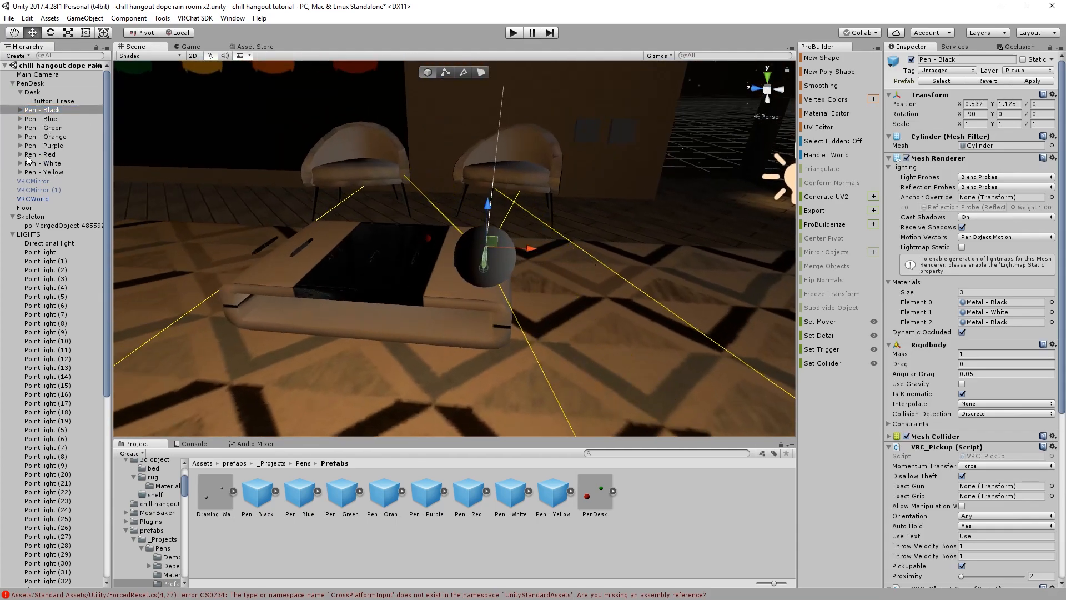
left_click(53, 119, "ctrl")
left_click_drag(528, 252, 484, 258)
left_click(52, 127, "ctrl")
Move the white and yellow pens inward along the coffee table and clear the selection
left_click(56, 171)
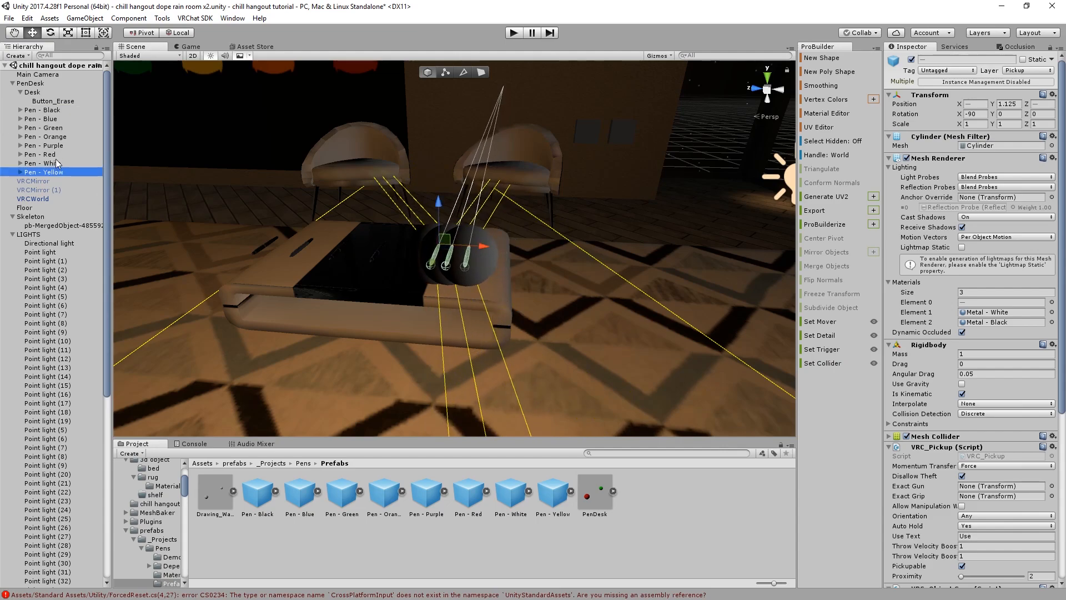
left_click(53, 163, "ctrl")
key("f")
left_click_drag(355, 238, 436, 252)
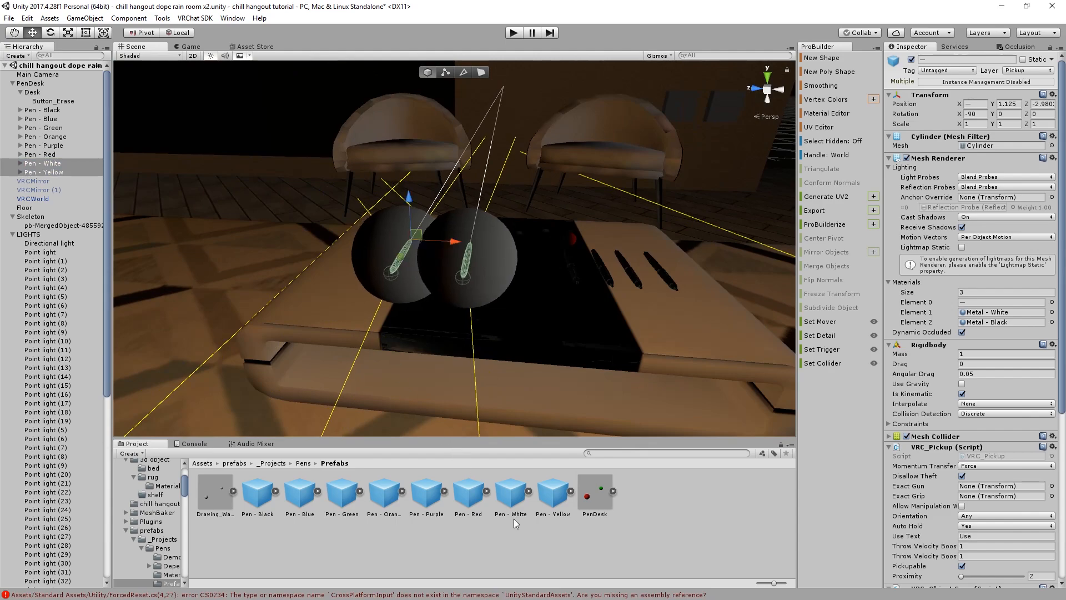
left_click(511, 539)
middle_click_drag(478, 250, 473, 379)
right_click_drag(472, 379, 485, 425)
scroll(489, 347, "down", 3)
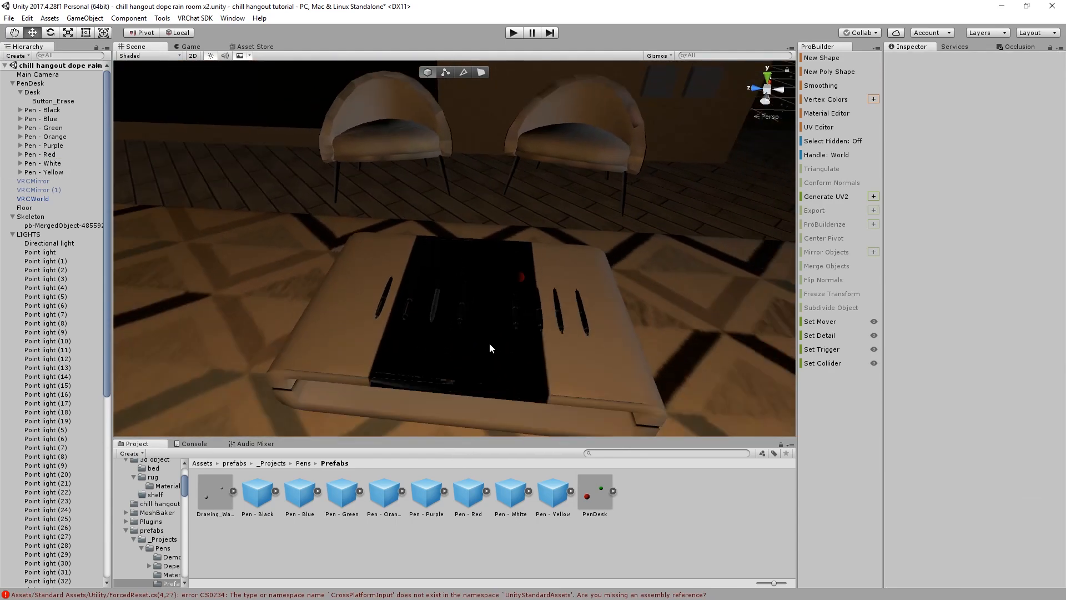
Shift the black, blue, green and orange pens together along X, closer to the other four pens
left_click(62, 174)
left_click(59, 163, "ctrl")
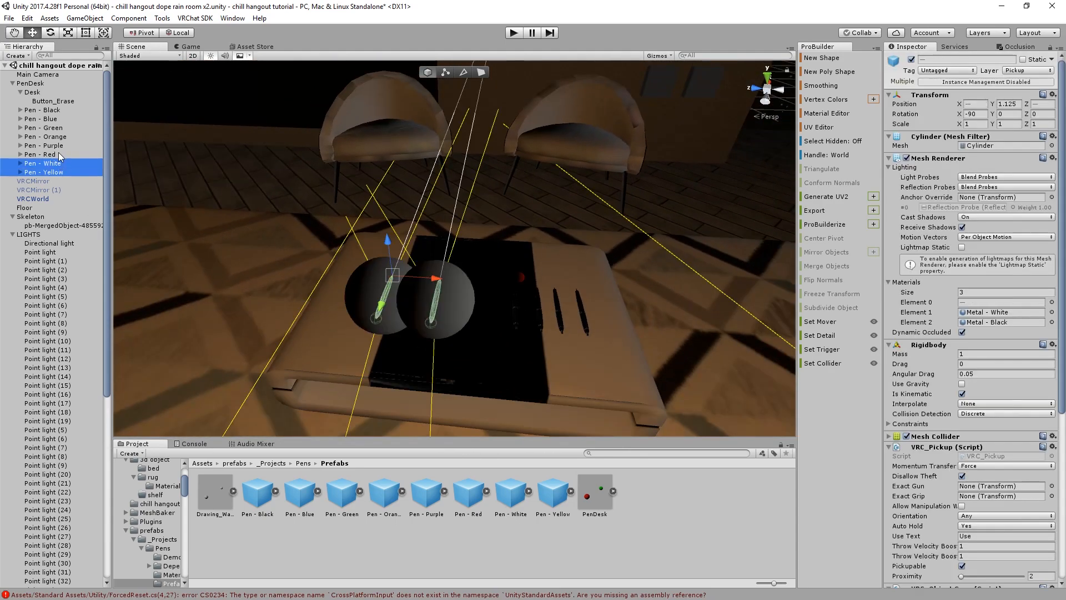
left_click(57, 154, "ctrl")
left_click(56, 145, "ctrl")
left_click(55, 139, "ctrl")
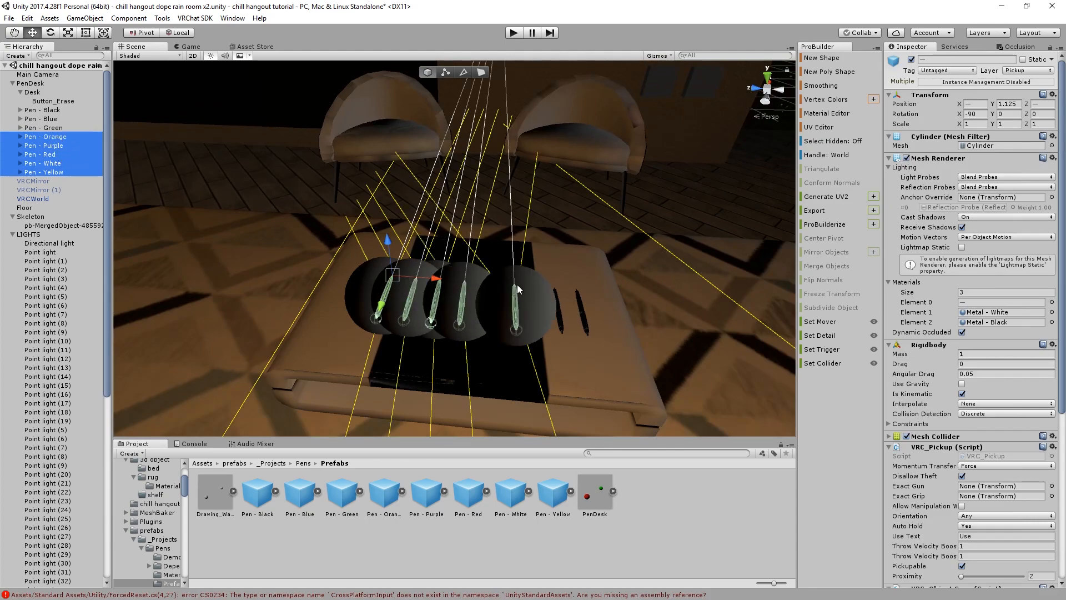
left_click(55, 136)
left_click(49, 111, "shift")
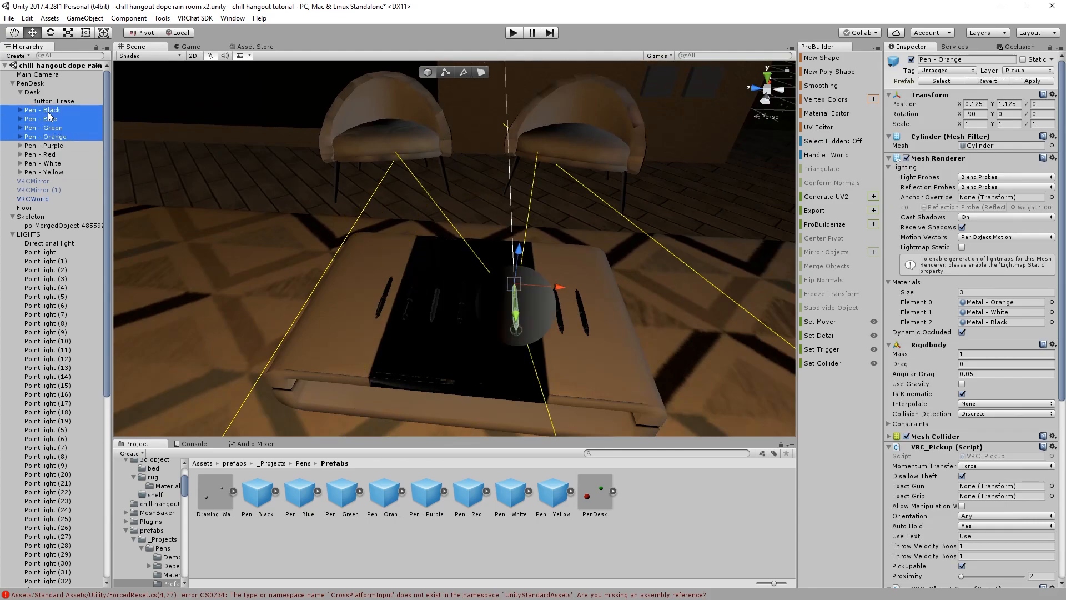
left_click_drag(560, 287, 504, 191)
Rotate all eight pens to about -27.23° in Z and lower them to about Y 1.087 toward the tabletop
left_click(74, 176, "shift")
key("e")
key("w")
middle_click_drag(504, 191, 485, 179)
left_click_drag(431, 204, 440, 212)
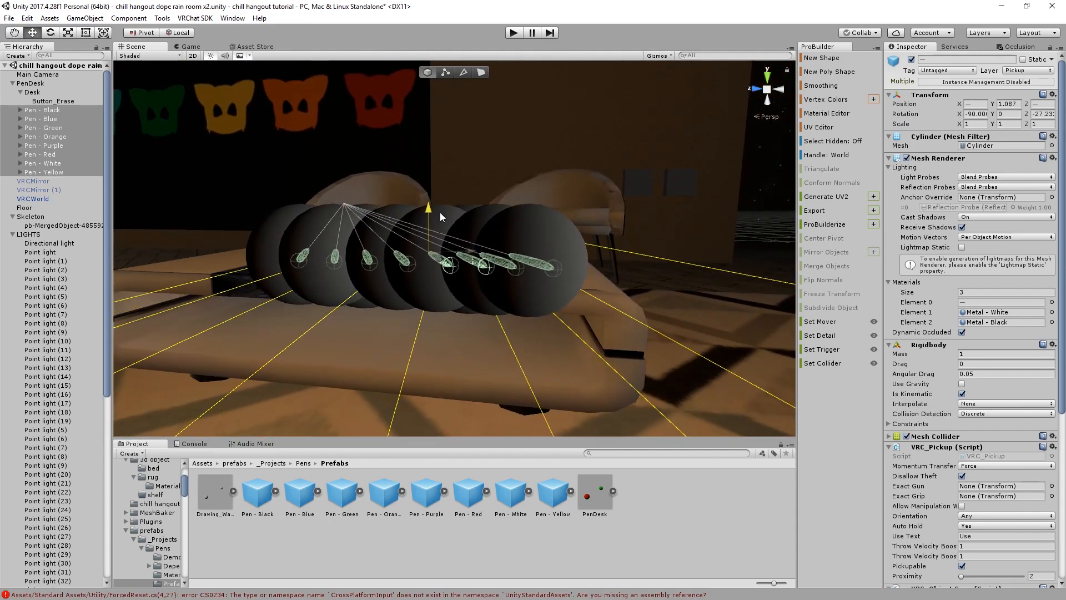
Scale up an item of the pen set on the coffee table and clear the selection
left_click(681, 509)
scroll(464, 306, "up", 5)
middle_click_drag(464, 305, 464, 298)
scroll(464, 300, "down", 5)
left_click(464, 283)
right_click_drag(464, 284, 445, 228)
key("r")
left_click_drag(441, 239, 598, 239)
key("w")
left_click(674, 496)
right_click_drag(539, 311, 489, 336)
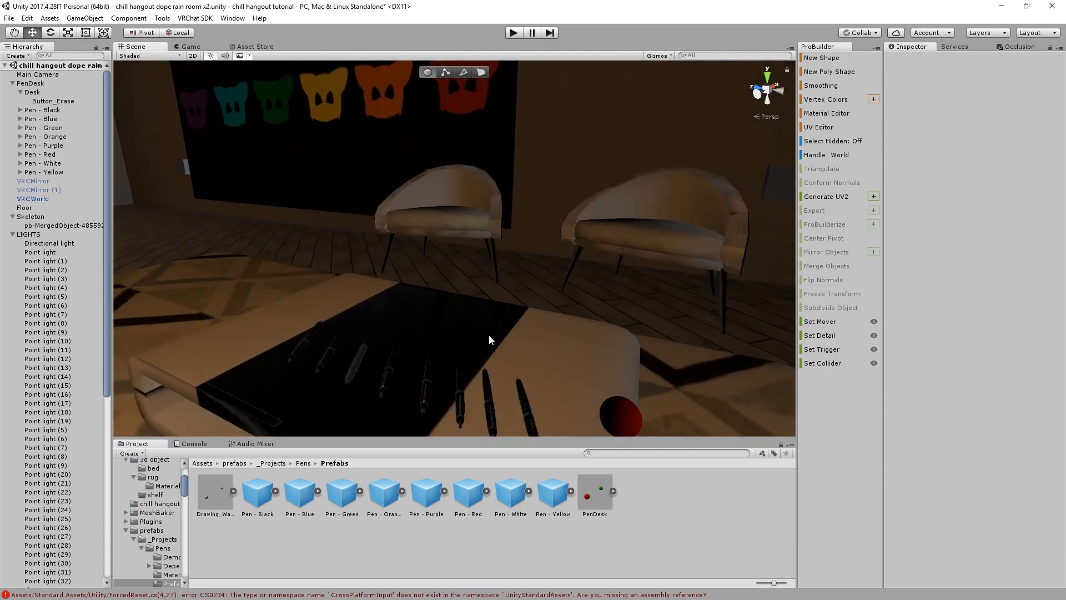
Examine the arrangement of the pens and the red erase button on the coffee table
left_click(554, 345)
left_click_drag(573, 339, 158, 230)
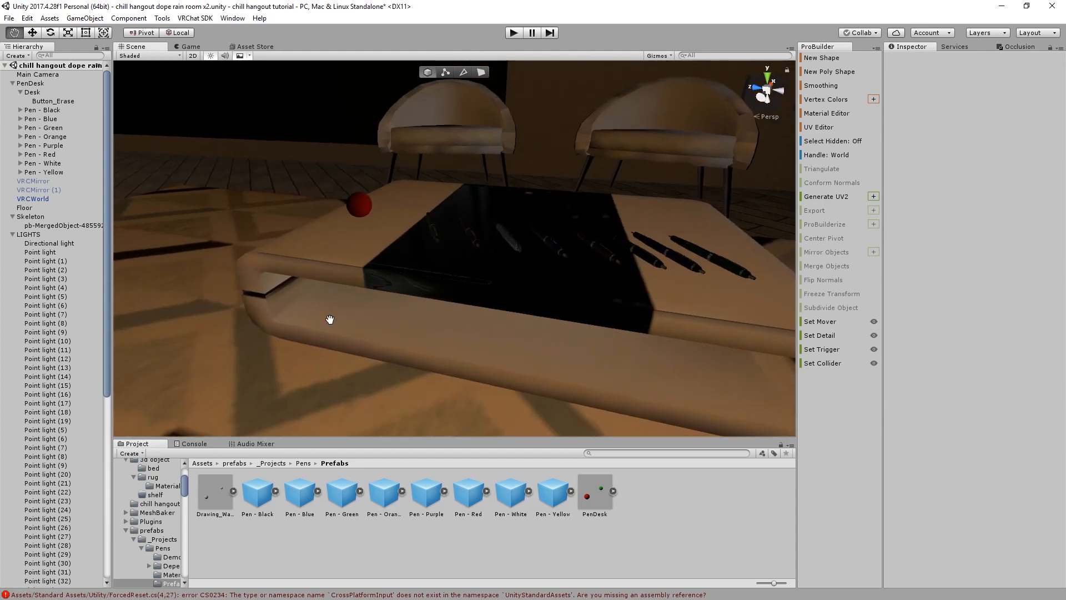
right_click_drag(330, 319, 343, 294)
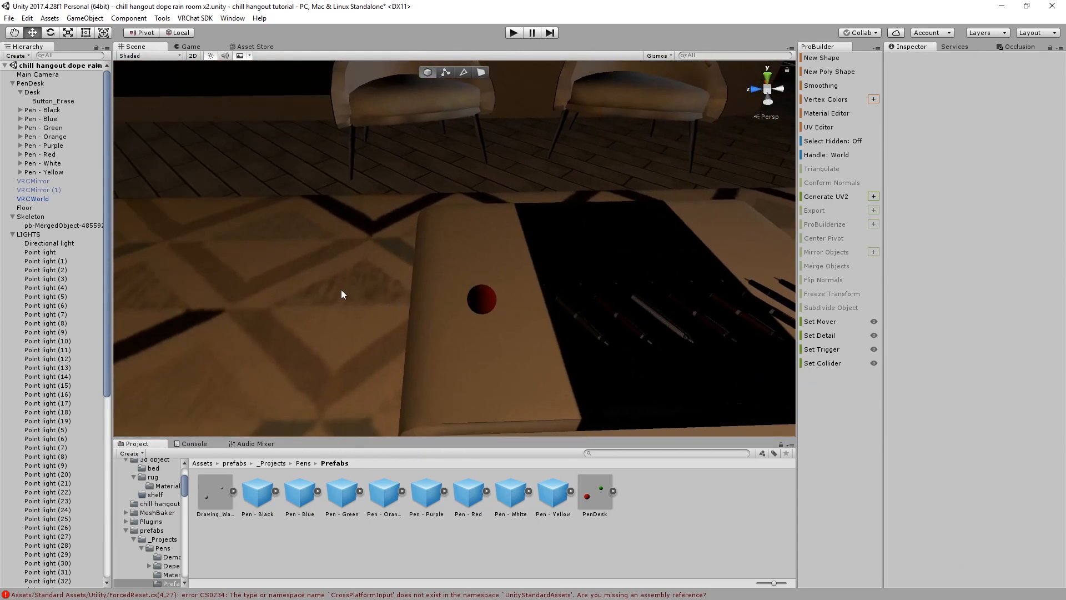
left_click(39, 85)
left_click(621, 497)
scroll(525, 384, "down", 6)
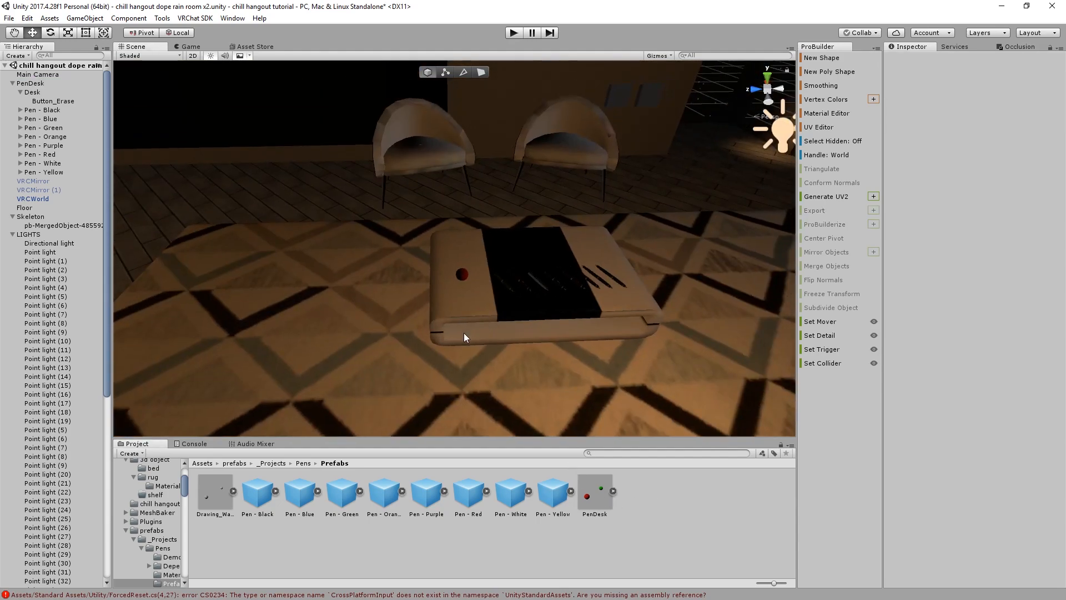
scroll(208, 328, "down", 3)
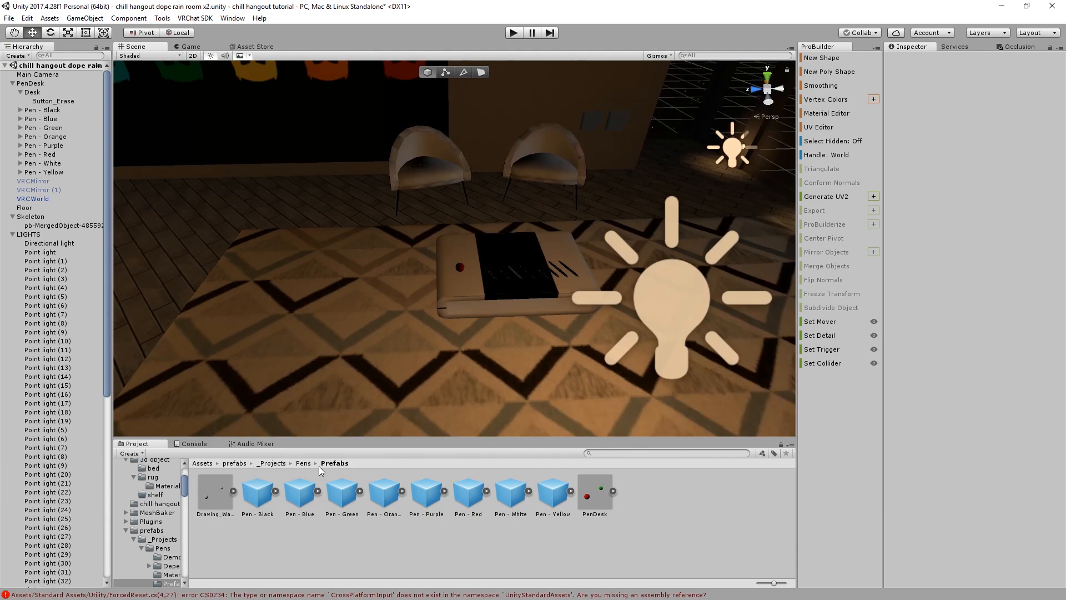
Return to the project's Assets root and import all contents of the iwaSyncVideo_v2.2s.unitypackage video player package
left_click(303, 463)
left_click(274, 463)
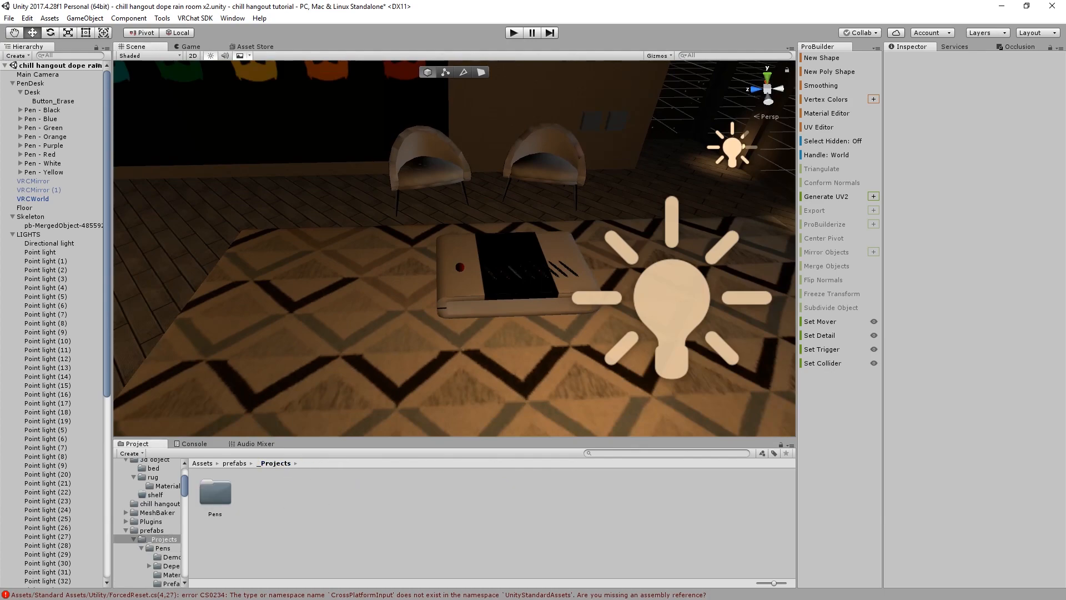
left_click(202, 464)
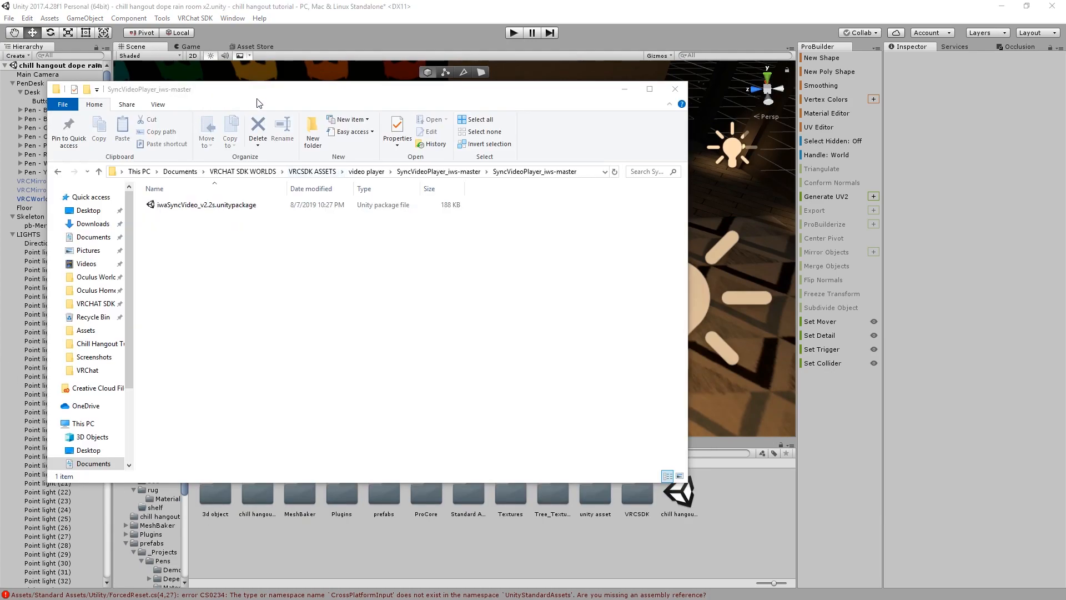
left_click_drag(277, 97, 377, 63)
left_click_drag(300, 171, 393, 558)
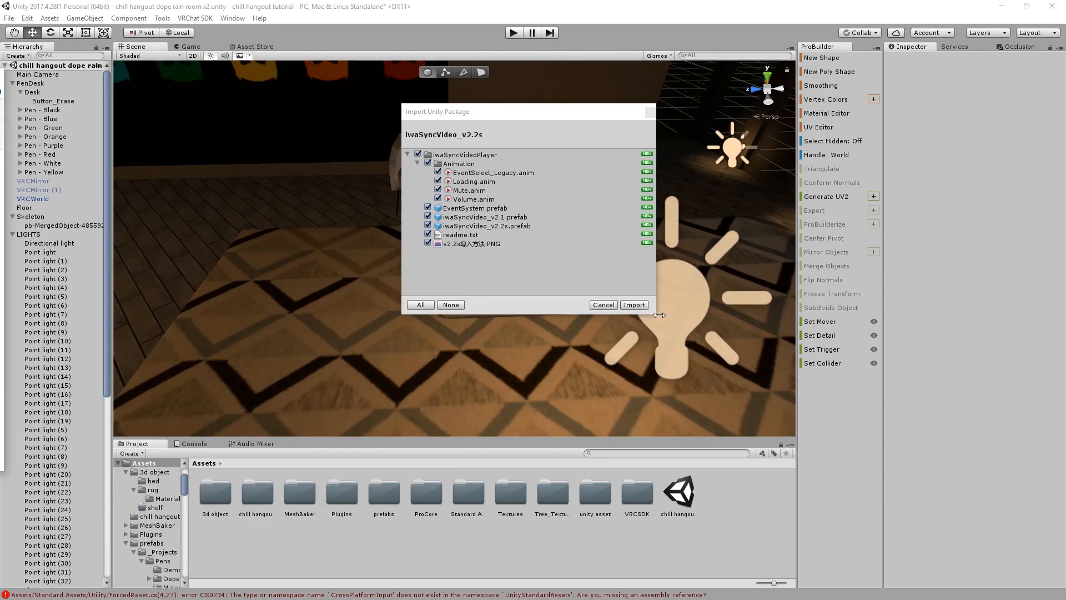
left_click(636, 305)
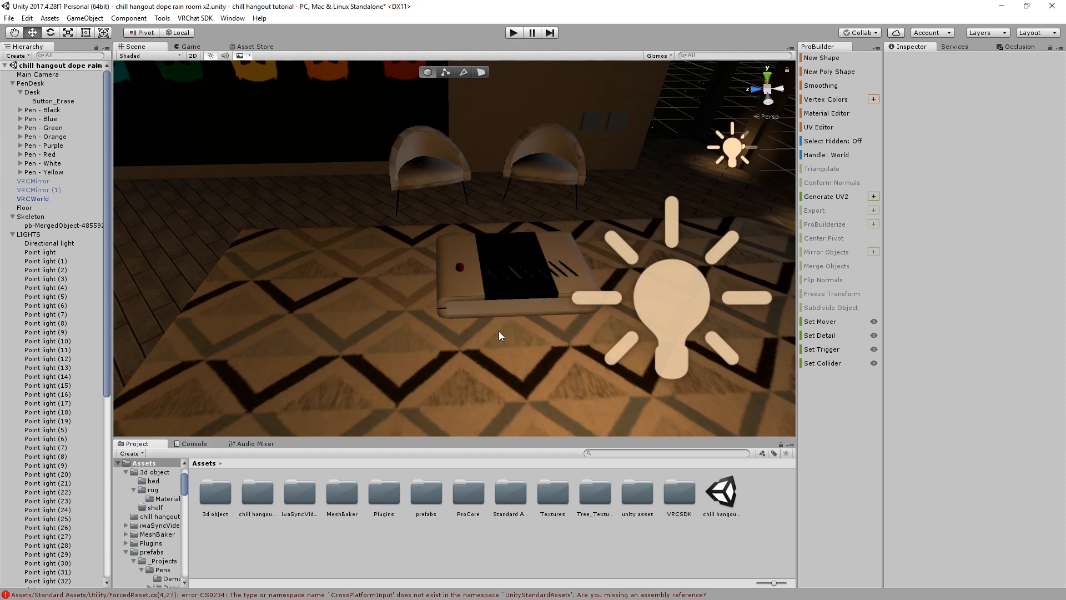
Move the iwaSyncVideoPlayer folder into the prefabs folder and open it there
left_click_drag(300, 493, 427, 500)
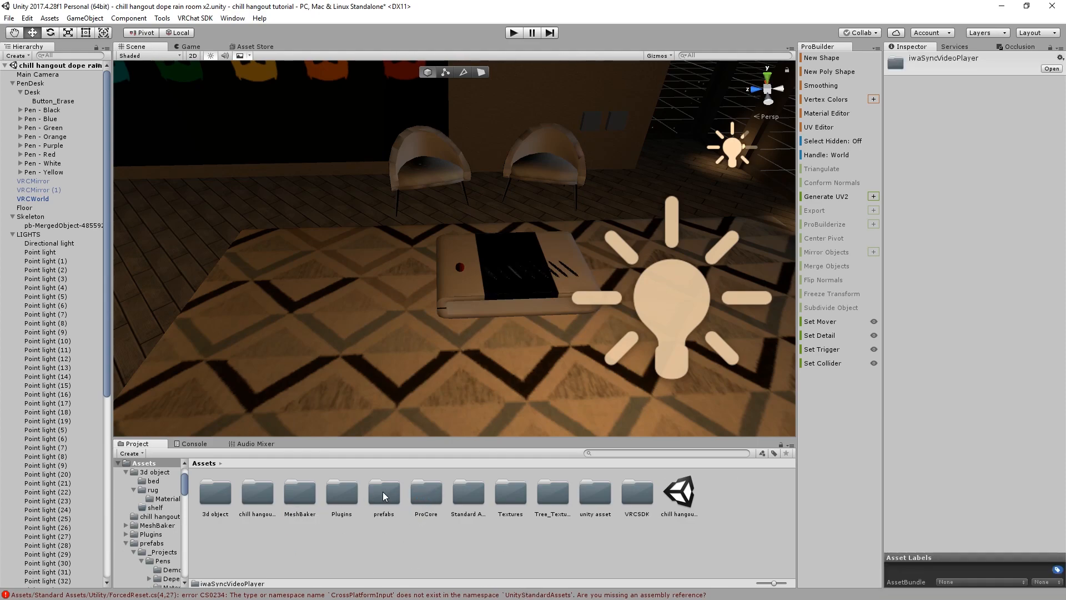
double_click(381, 491)
double_click(250, 493)
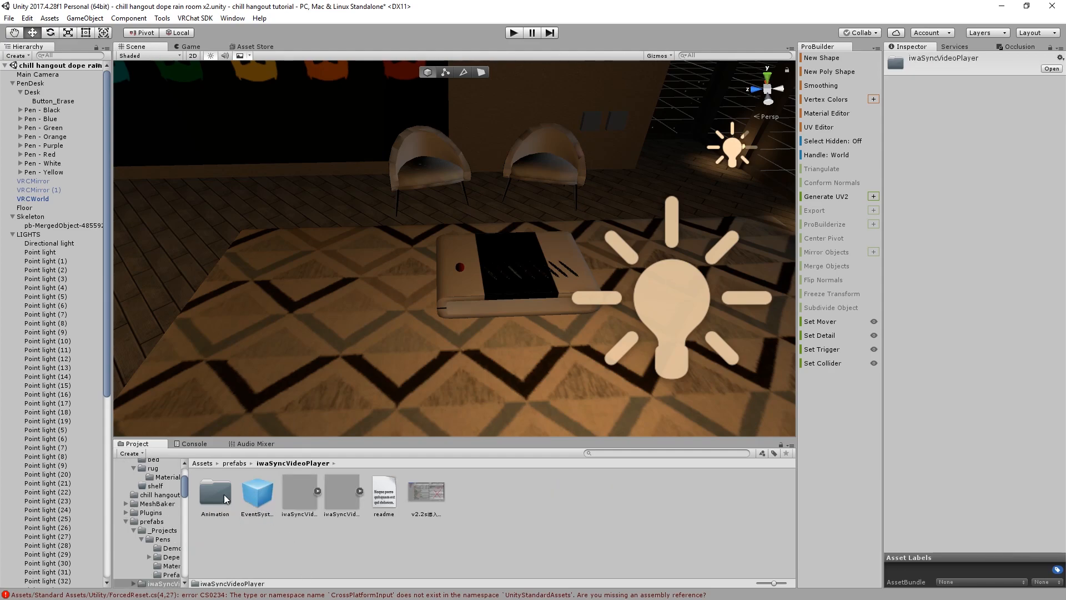
Compare the iwaSyncVideo_v2.1 and iwaSyncVideo_v2.2s prefabs and the objects they contain
left_click(318, 491)
left_click(317, 490)
left_click(302, 509)
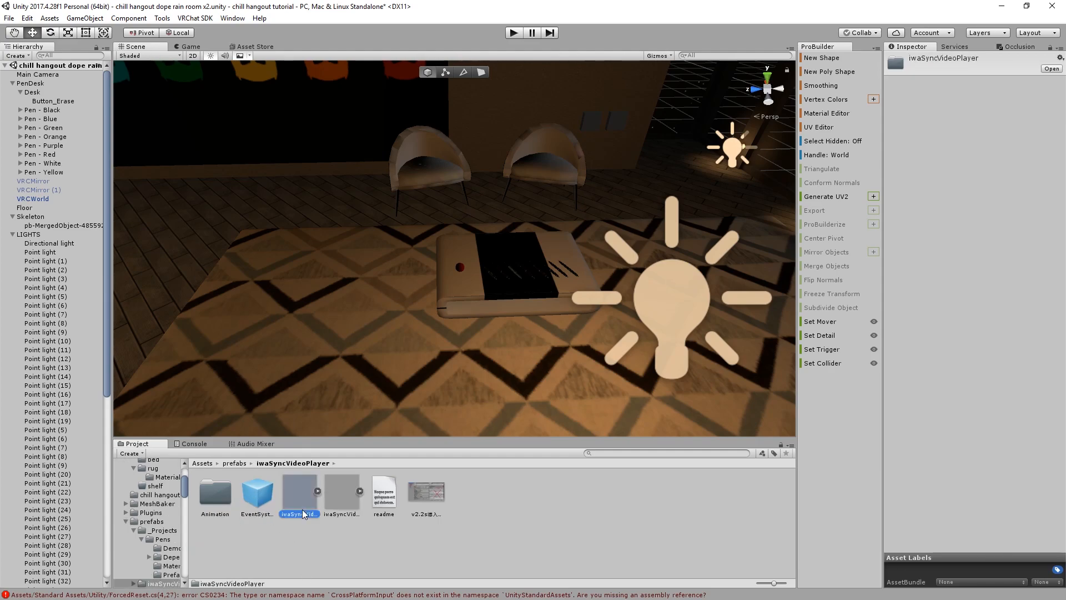
left_click(333, 508)
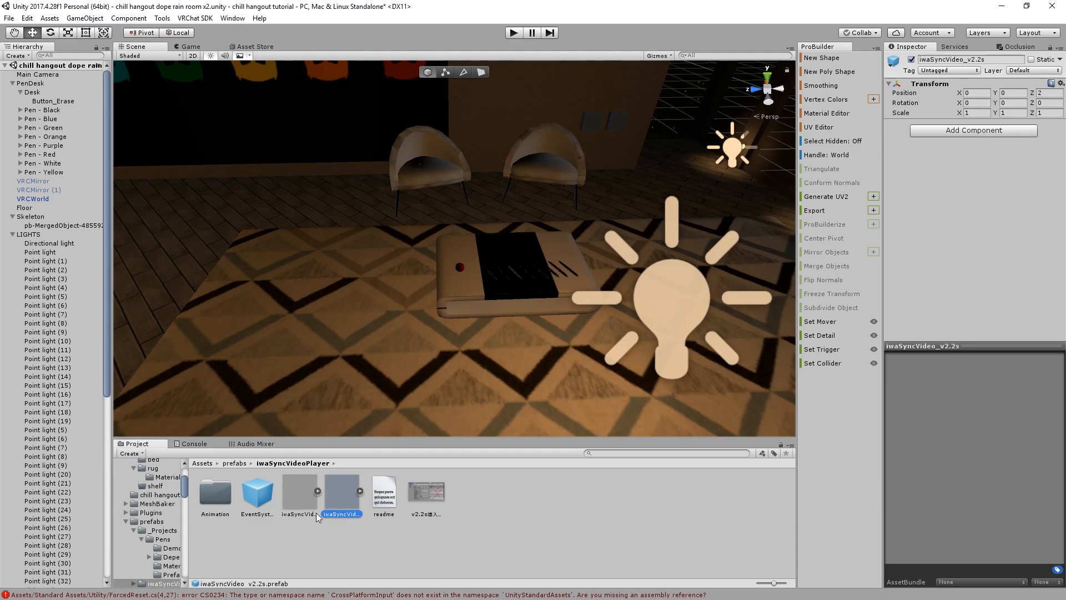
left_click(359, 491)
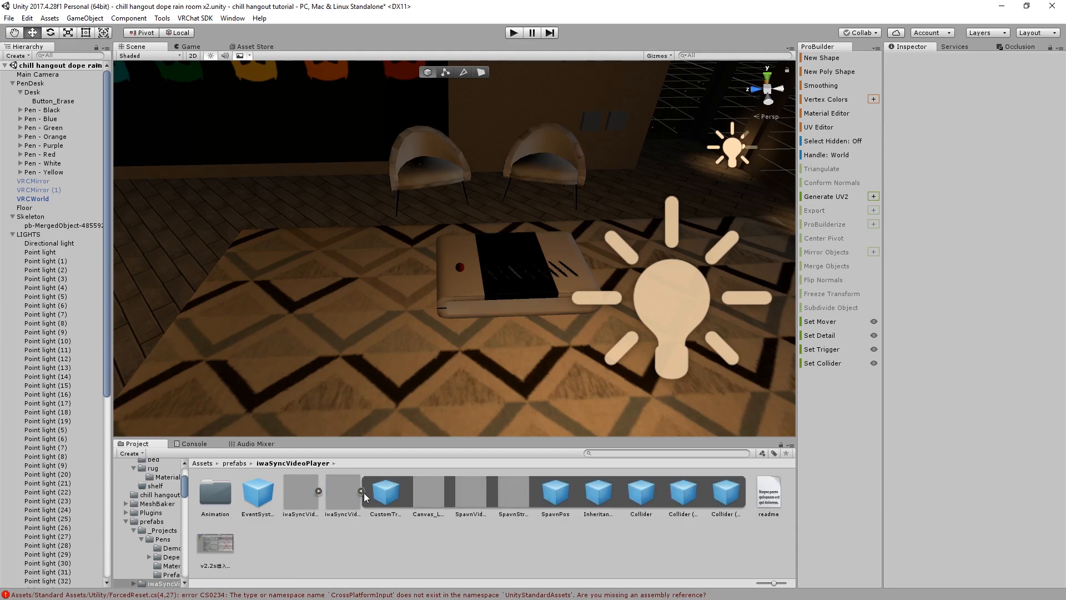
left_click(361, 492)
left_click(319, 491)
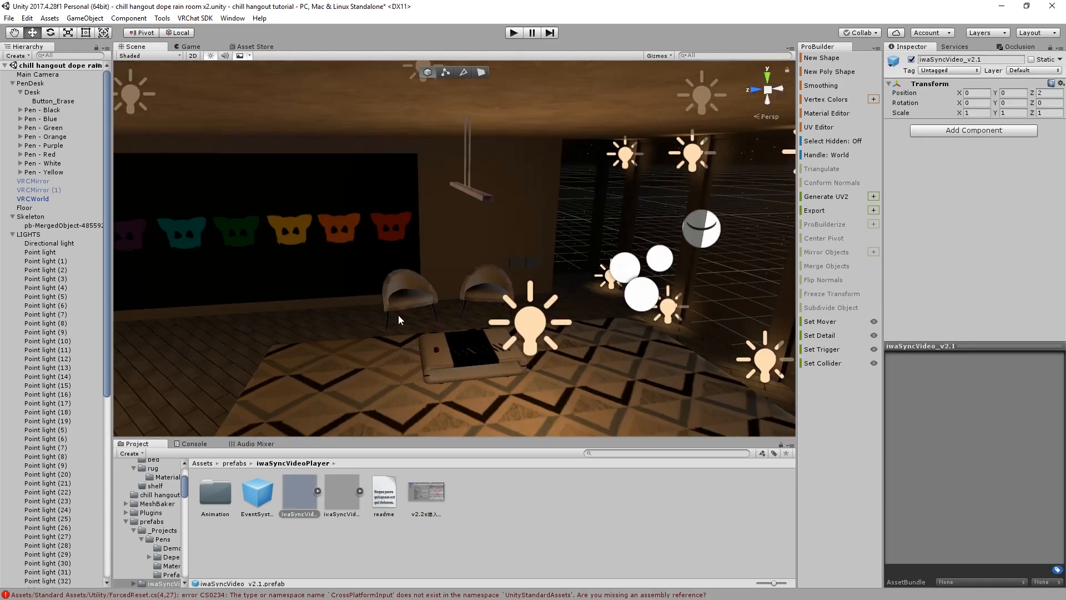
Place the iwaSyncVideo_v2.1 prefab on the rooftop near the tree and frame it in the view
scroll(398, 315, "down", 3)
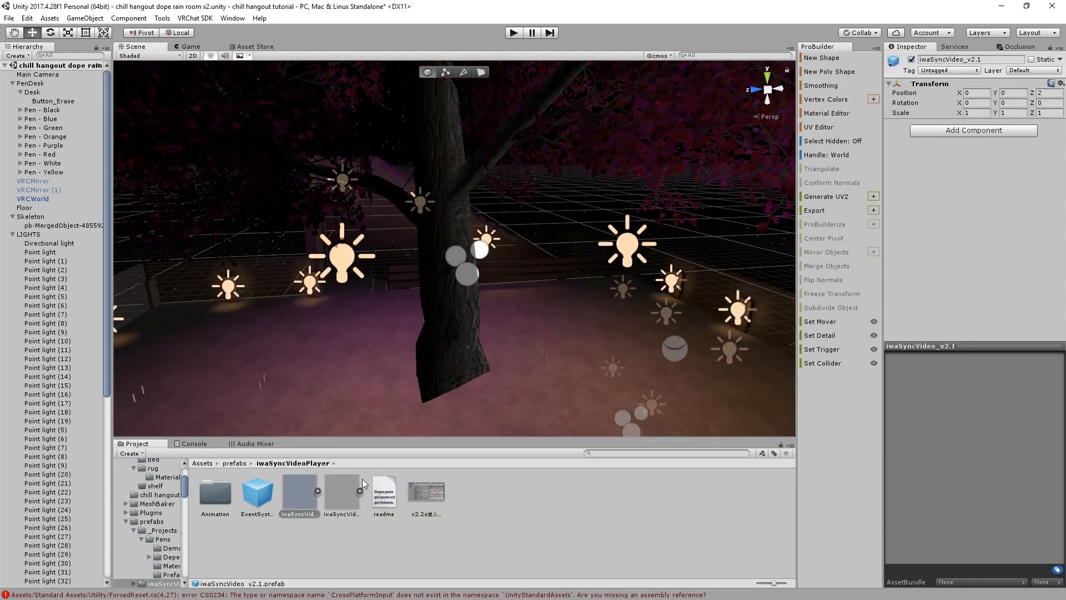
left_click_drag(300, 491, 315, 382)
key("f")
key("r")
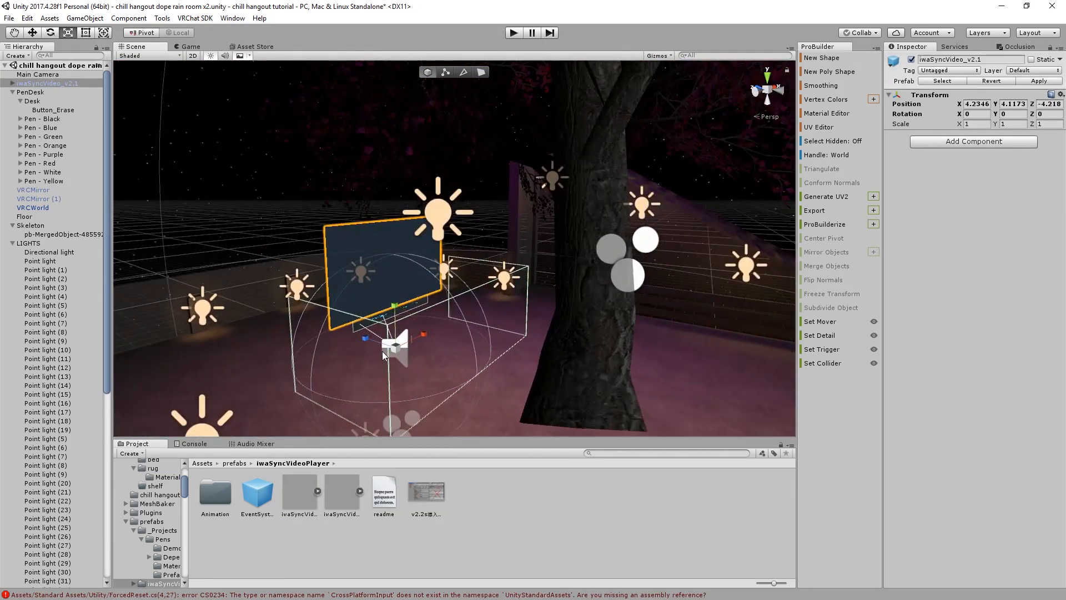
Move the video player across the rooftop and rotate it to about -26.26° around Y
key("w")
left_click_drag(414, 334, 288, 389)
right_click_drag(288, 389, 172, 388)
key("e")
left_click_drag(488, 381, 518, 409)
Move the video player toward the rooftop corner, to about X 0.332, Y 5.351, Z -1.589
key("w")
left_click_drag(454, 366, 423, 309)
right_click_drag(500, 302, 553, 351)
left_click_drag(552, 350, 469, 271)
right_click_drag(469, 271, 354, 275)
scroll(354, 275, "up", 5)
middle_click_drag(227, 260, 155, 238)
left_click_drag(399, 228, 291, 296, "alt")
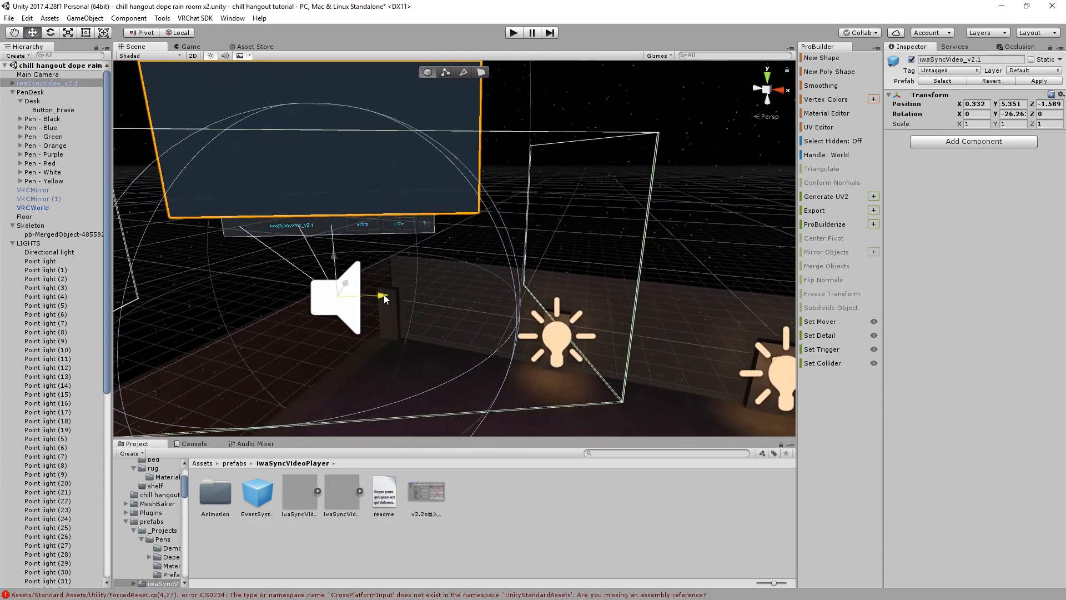
Shift and lower the video player to about X 1.093, Y 4.297, Z -1.213
left_click_drag(384, 294, 428, 295)
left_click_drag(380, 254, 403, 285)
left_click_drag(433, 331, 469, 333)
left_click(599, 204)
left_click_drag(528, 214, 538, 347, "alt")
left_click(555, 257)
left_click_drag(538, 347, 522, 374, "alt")
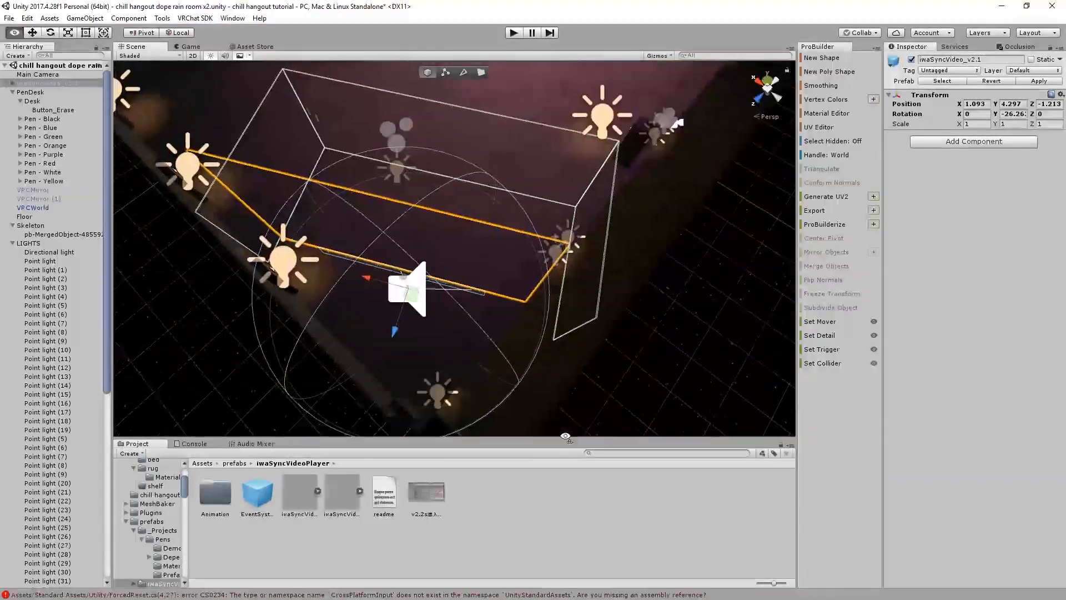
Rotate the video player to about -40.28° around Y, place it at about X 1.179, Z -1.314, and clear the selection
key("e")
left_click_drag(420, 331, 333, 231)
key("w")
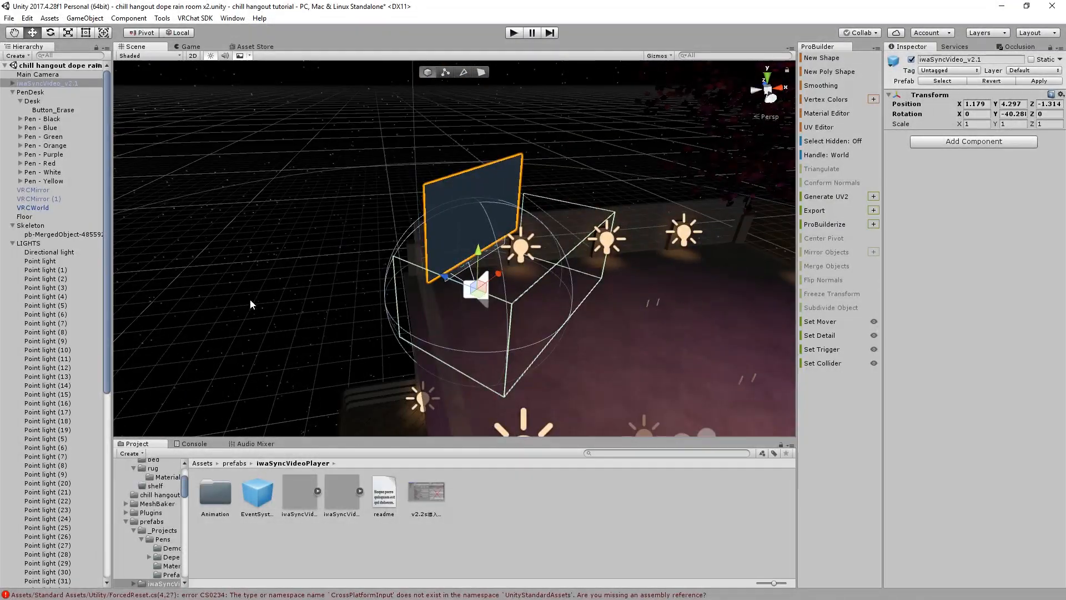
left_click(248, 309)
Examine the video screen and its control bar up close at the rooftop edge
middle_click_drag(395, 298, 317, 254)
left_click_drag(316, 254, 250, 191, "alt")
scroll(452, 300, "up", 3)
middle_click_drag(452, 299, 324, 285)
scroll(383, 249, "up", 3)
scroll(355, 299, "up", 3)
left_click_drag(377, 310, 249, 292, "alt")
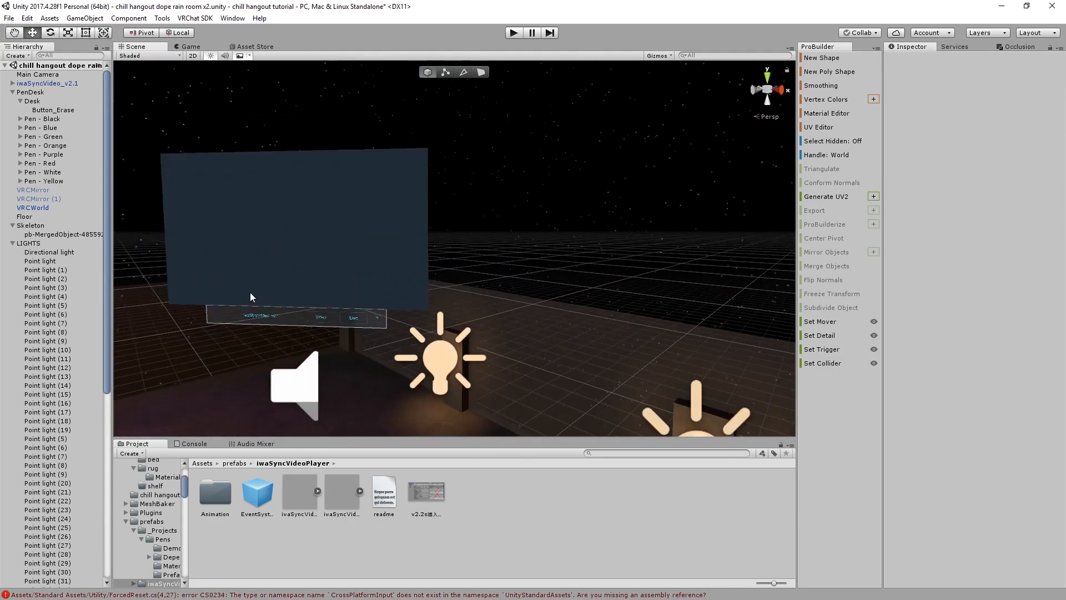
Examine the whole building from outside, including the rooftop video screen and the lit interior
scroll(250, 292, "down", 3)
middle_click_drag(250, 292, 462, 297)
left_click_drag(383, 302, 471, 335, "alt")
middle_click_drag(471, 335, 600, 336)
scroll(500, 356, "down", 4)
left_click_drag(461, 356, 577, 417, "alt")
scroll(577, 417, "down", 3)
scroll(566, 400, "down", 4)
scroll(590, 363, "up", 8)
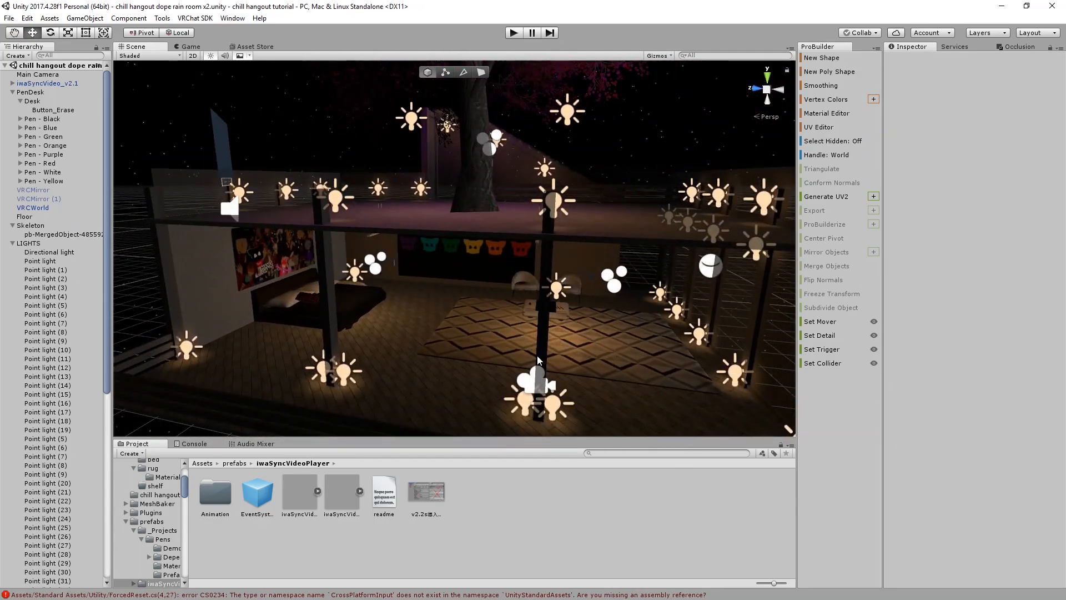
scroll(538, 354, "up", 6)
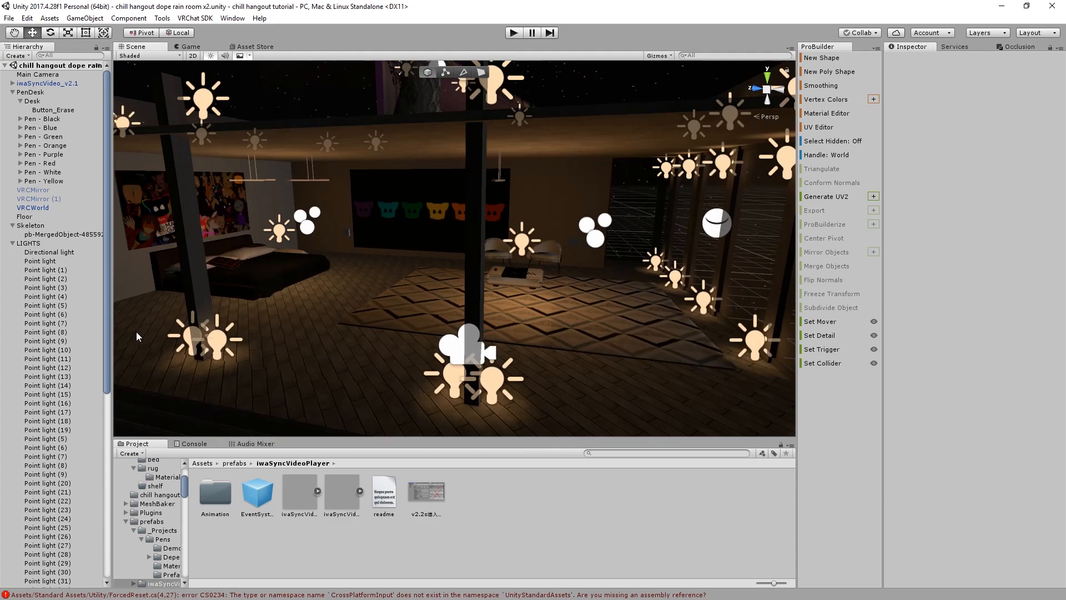
Return to the Assets root and collapse the LIGHTS, PenDesk and 3D Objects groups in the scene hierarchy
left_click(206, 462)
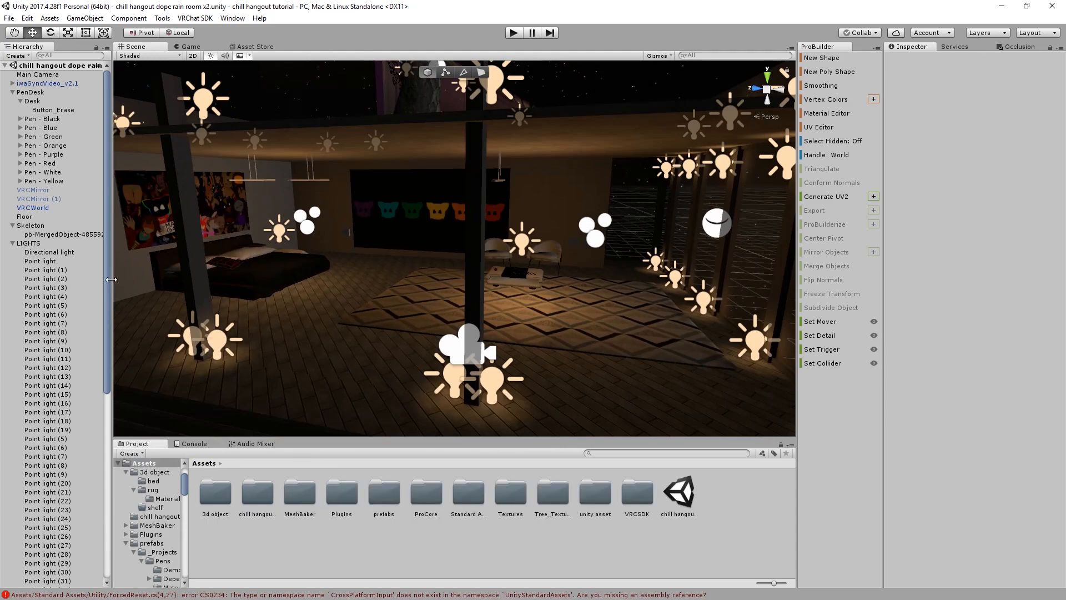
left_click(12, 243)
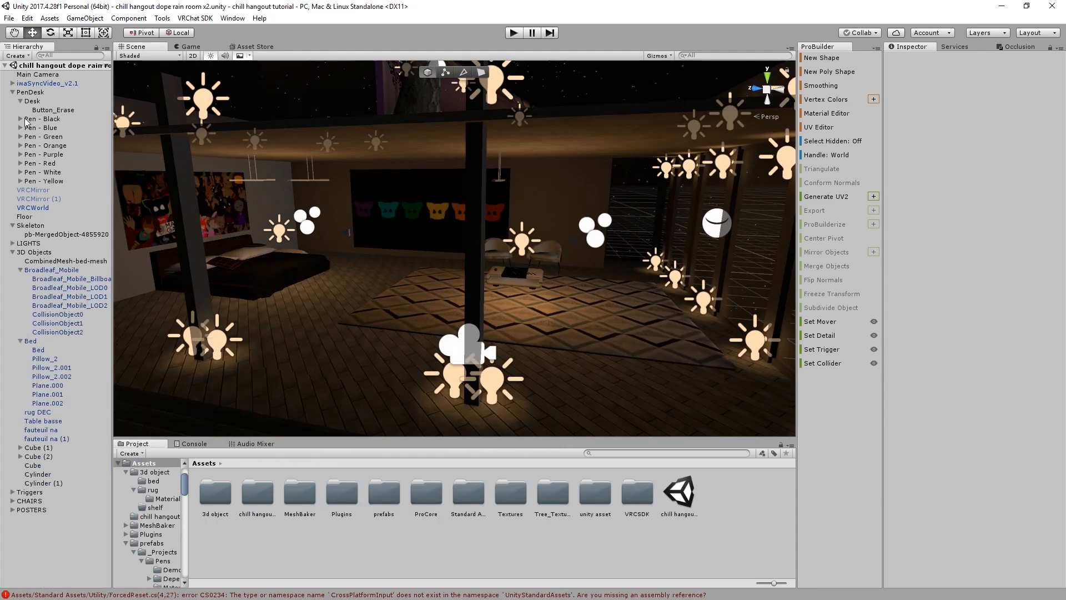
left_click(12, 93)
left_click(12, 163)
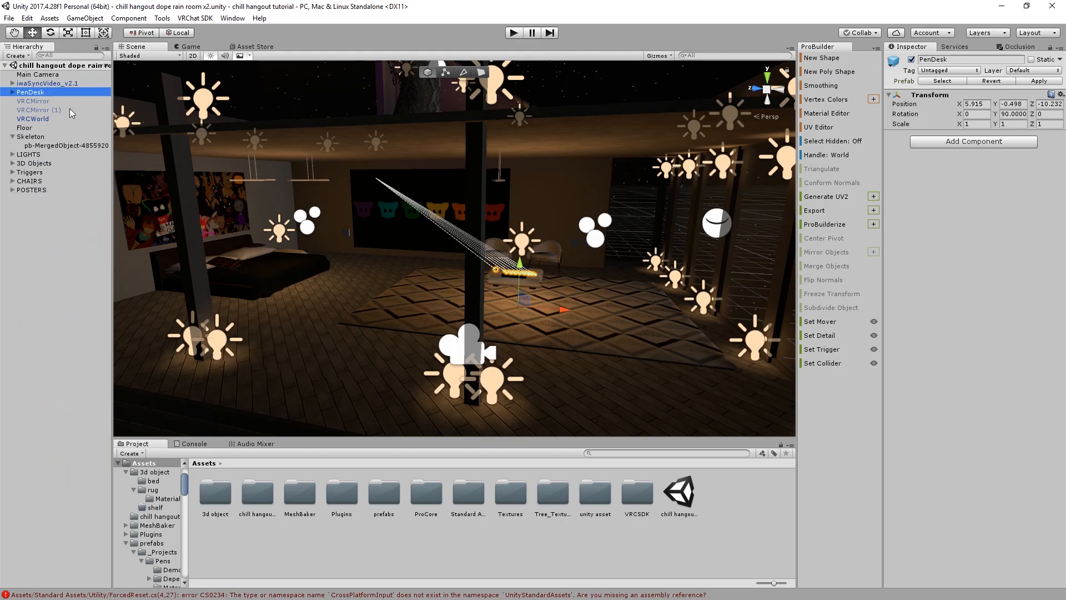
Check the rendering statistics in the Game view, and inspect the rooftop and video screen in the Scene view
left_click(190, 46)
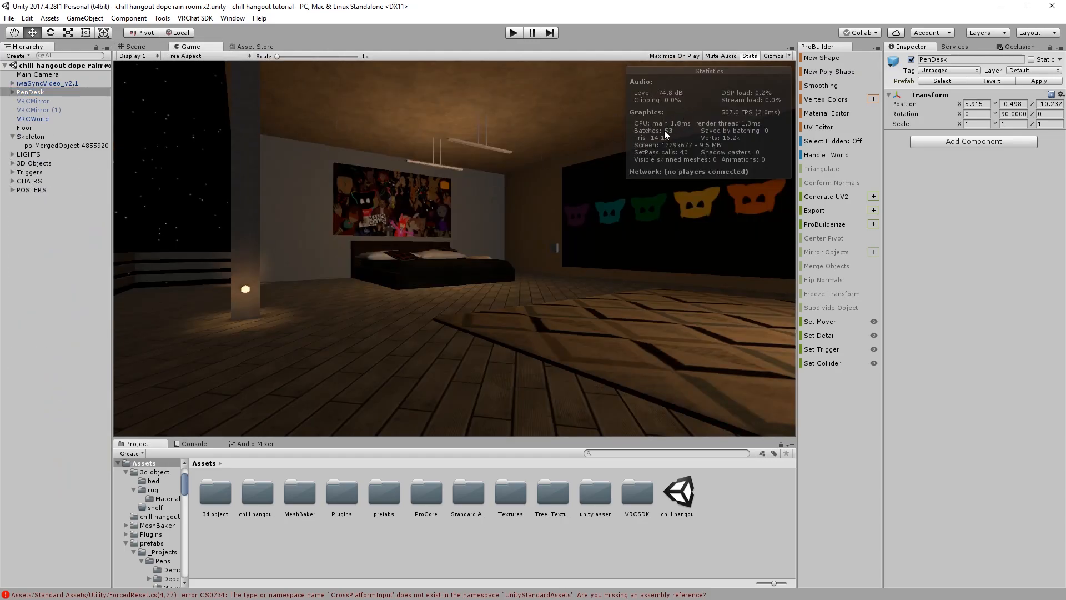
left_click(152, 48)
scroll(239, 84, "down", 3)
middle_click_drag(239, 84, 330, 170)
left_click(329, 170)
right_click_drag(326, 169, 373, 224)
key("w")
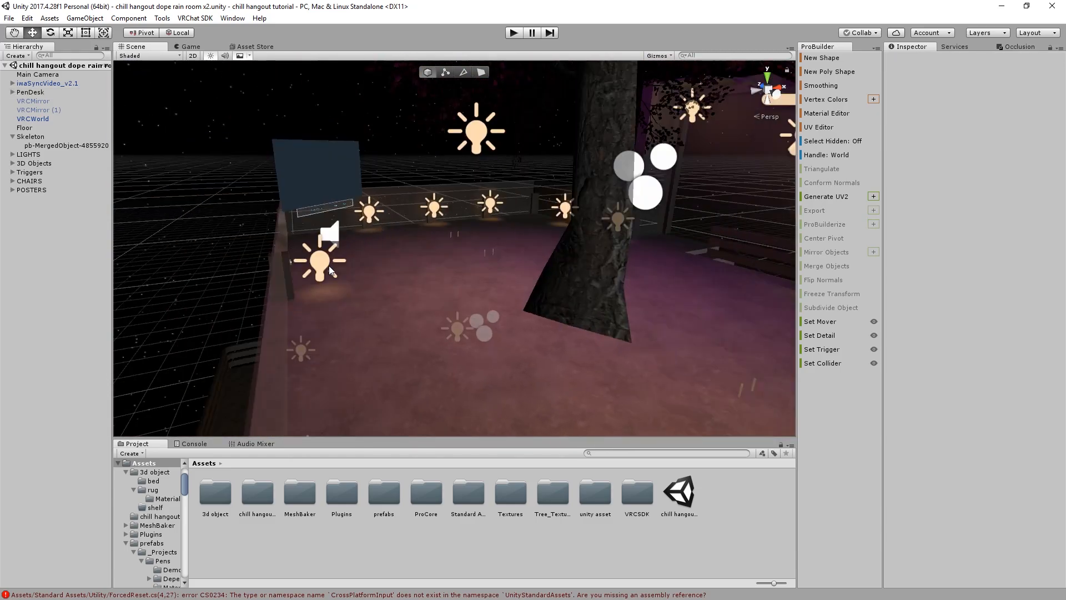
key("s")
right_click_drag(361, 237, 524, 414)
key("w")
Duplicate the scene "chill hangout dope rain room x2" and rename the copy "QUESTchill hangout dope rain room x3"
left_click(681, 503)
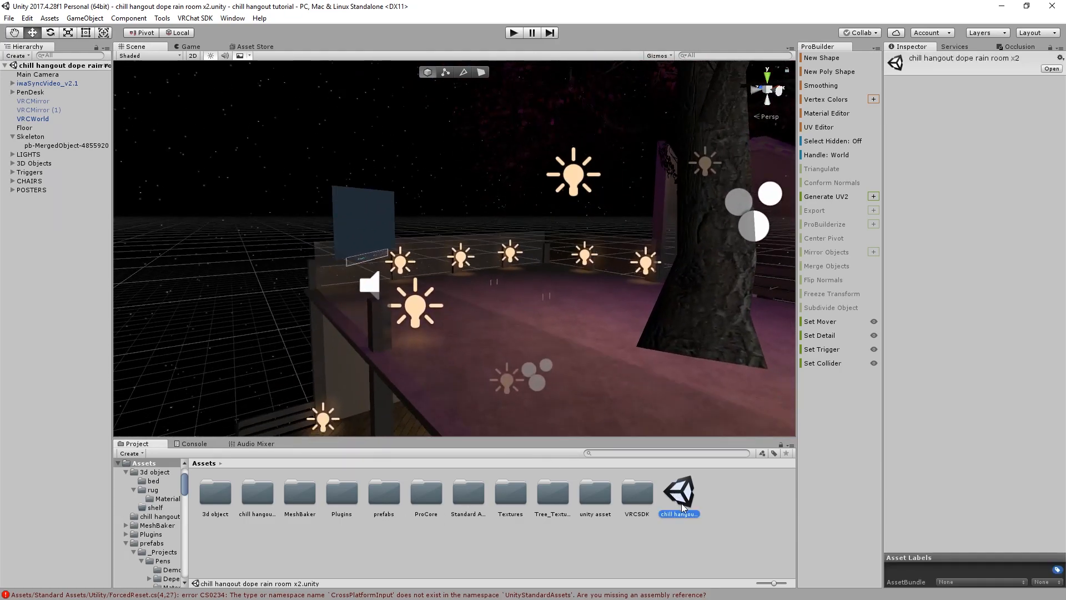
key("ctrl+d")
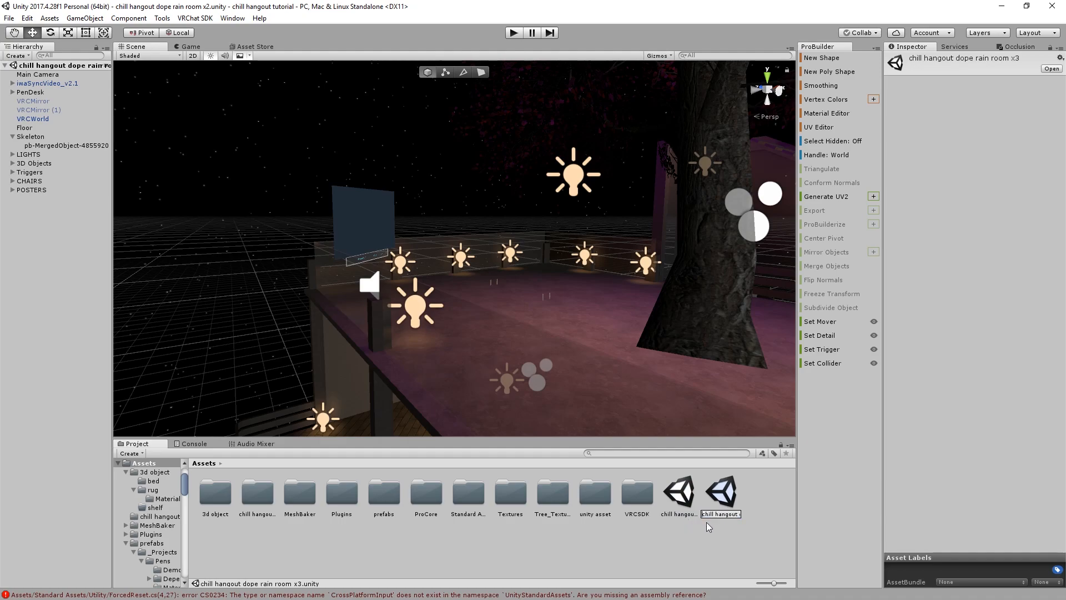
type("QUEST")
key("Return")
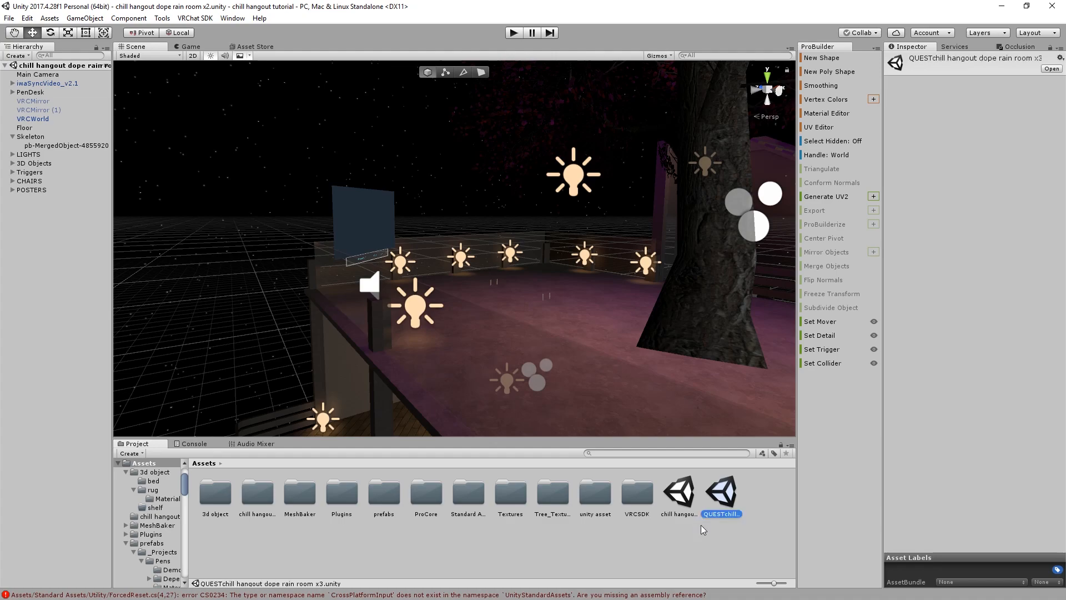
left_click(703, 525)
Check which VRChat SDK commands are available
left_click(9, 18)
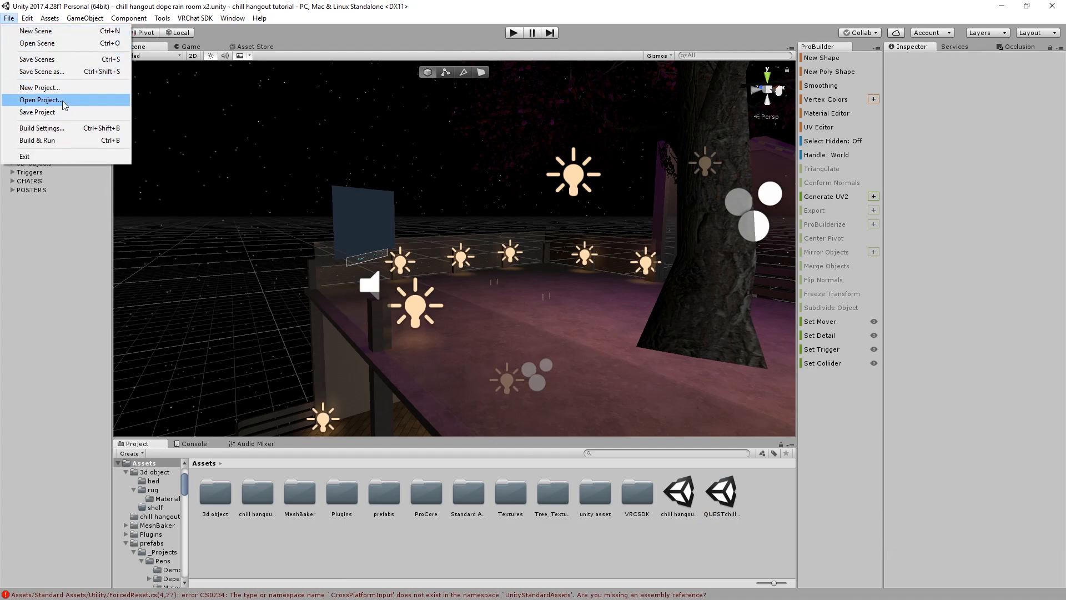
left_click(204, 6)
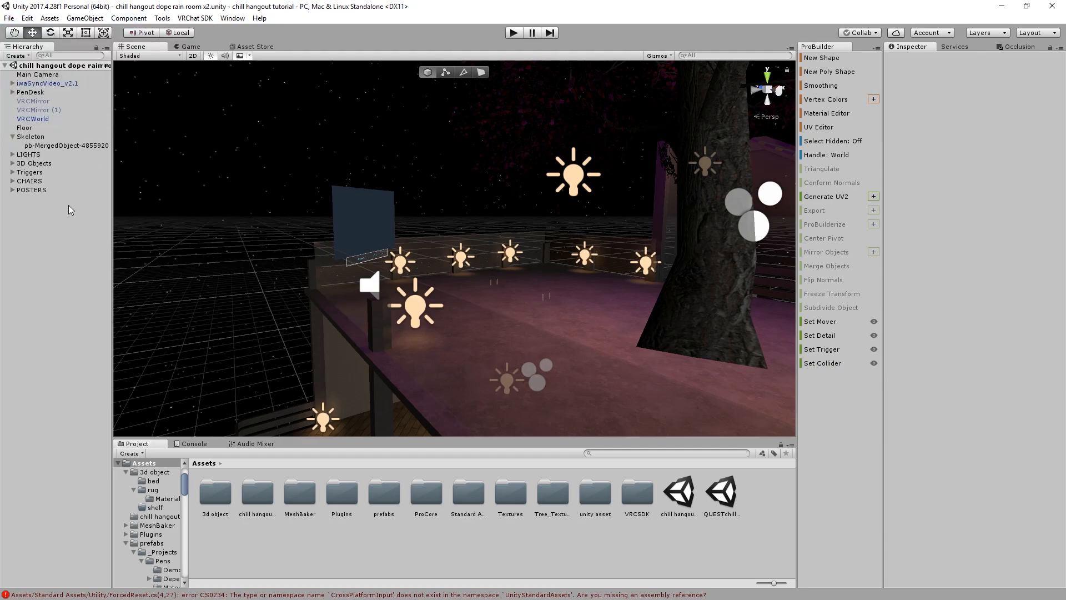
left_click(194, 18)
left_click(199, 31)
left_click(195, 18)
left_click(280, 329)
Delete the MeshBaker folder from the project's assets and check the VRChat SDK commands again
left_click(299, 493)
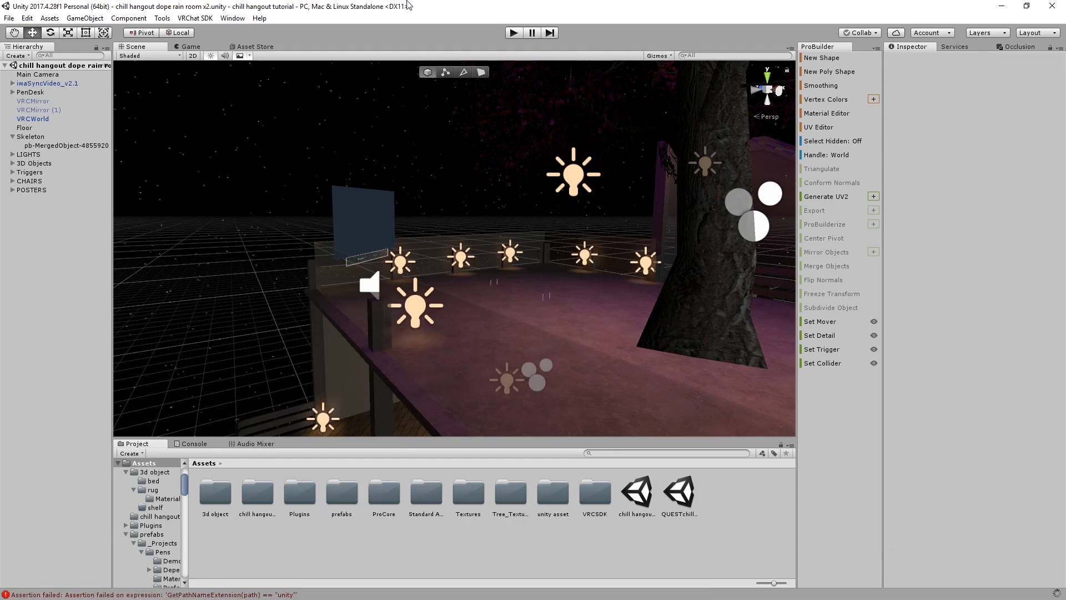
left_click(210, 20)
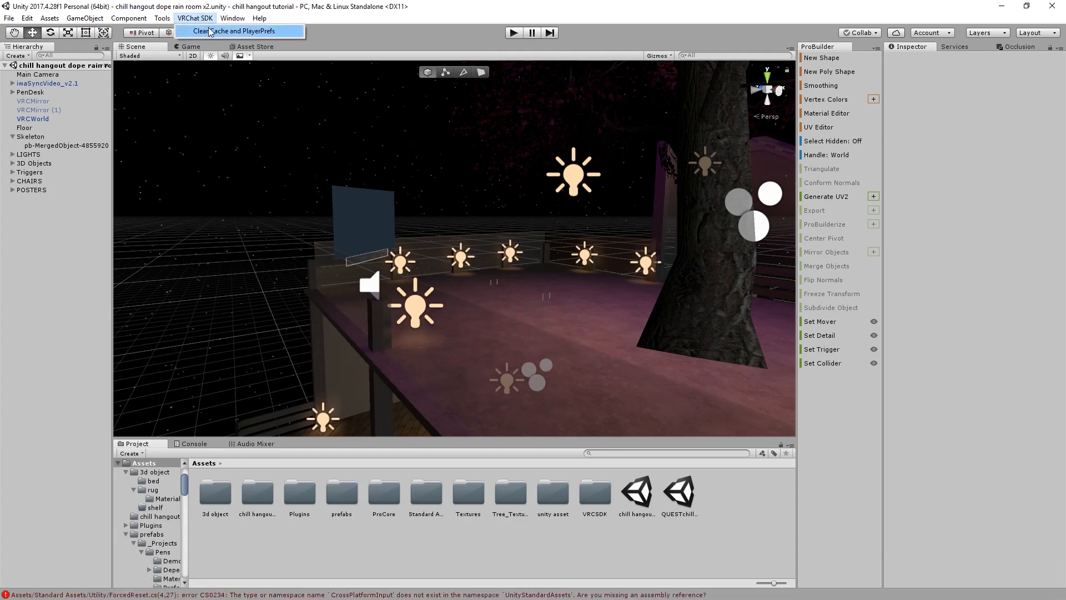
Delete the Editor, CrossPlatformInput and Utility folders from the Standard Assets folder
left_click(393, 20)
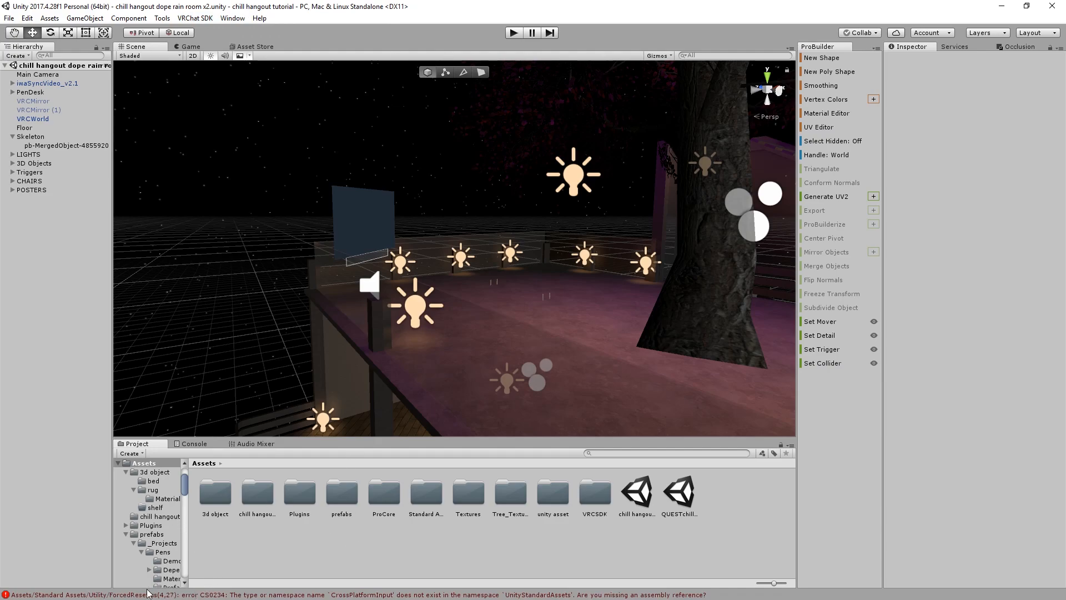
double_click(414, 492)
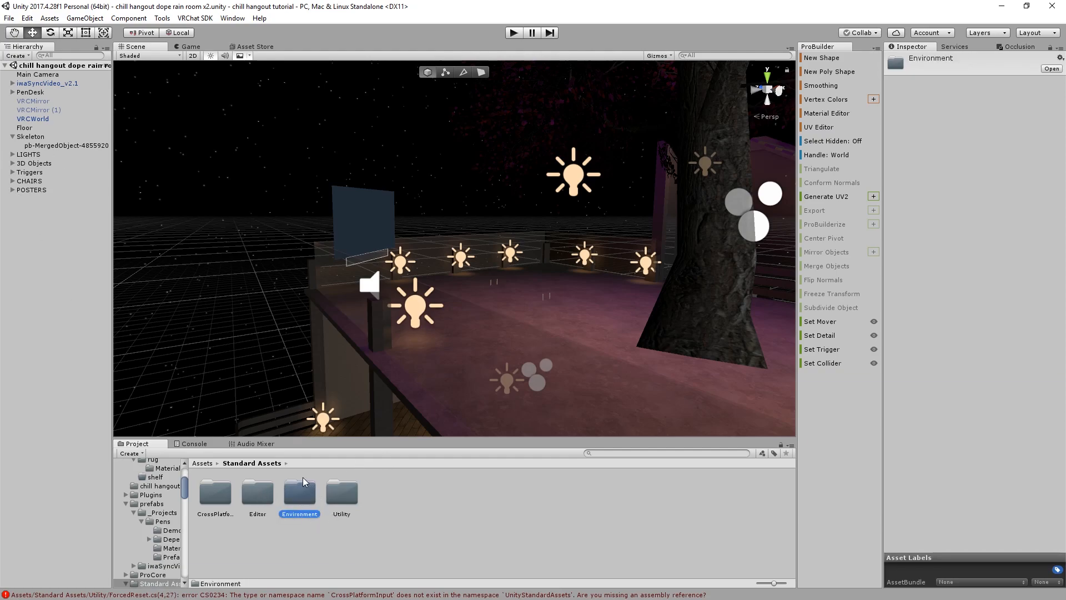
right_click(252, 492)
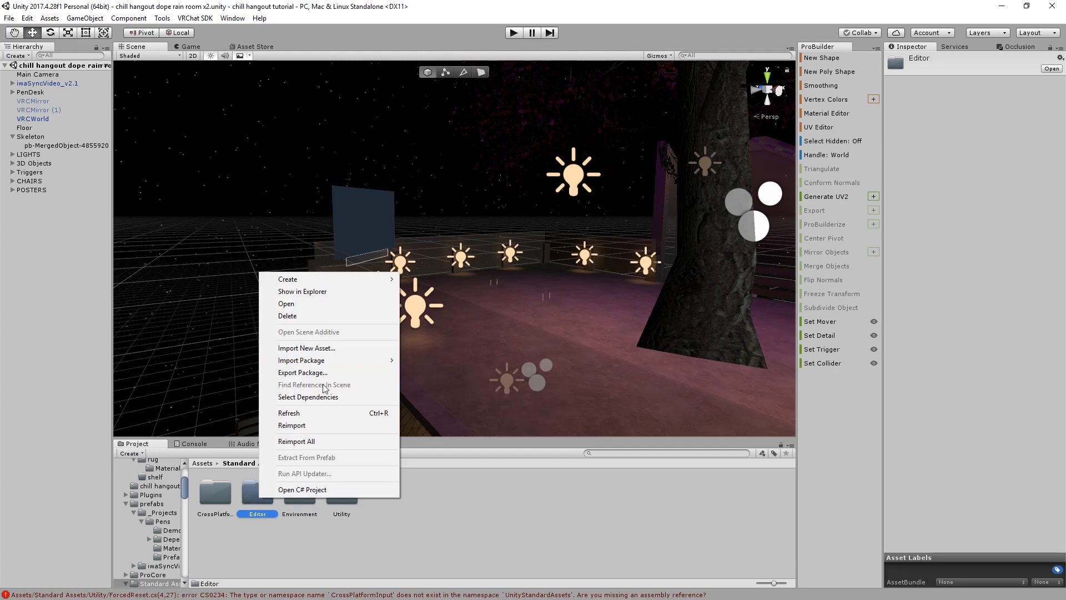
left_click(288, 315)
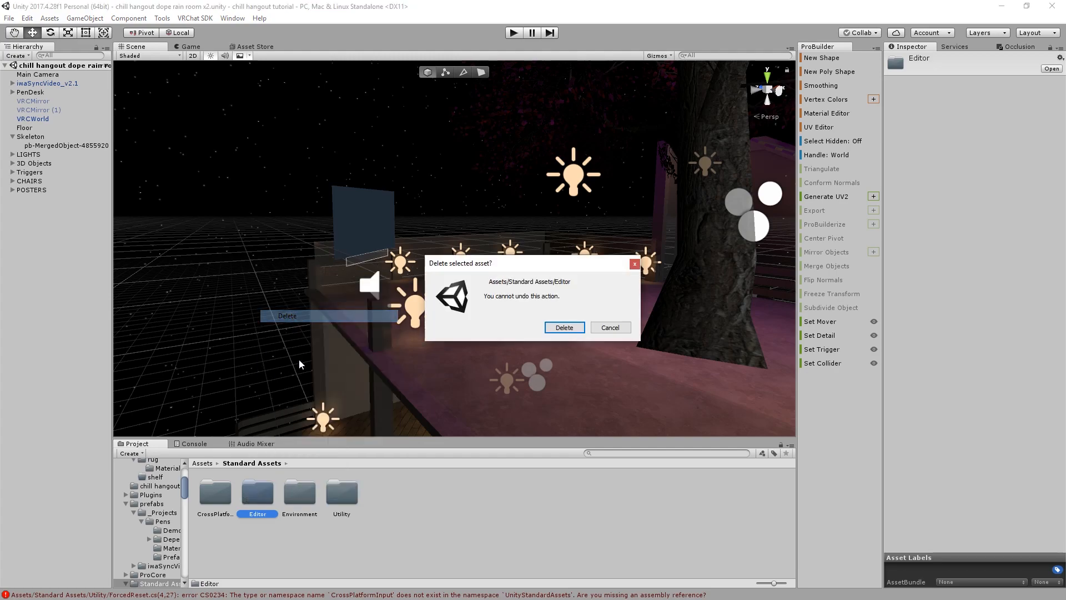
left_click(550, 332)
right_click(216, 498)
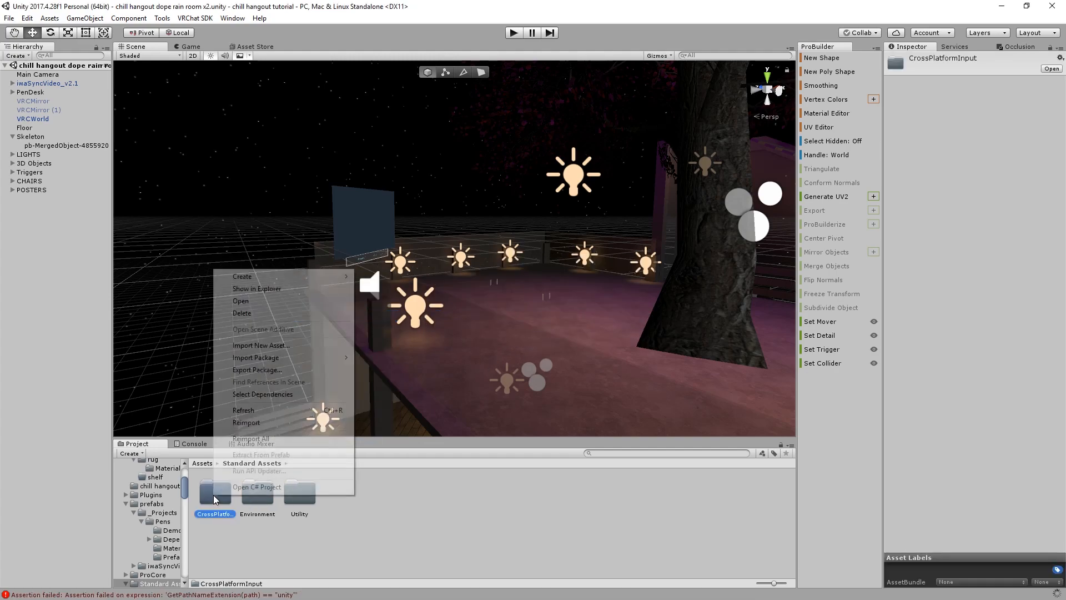
left_click(242, 314)
left_click(549, 332)
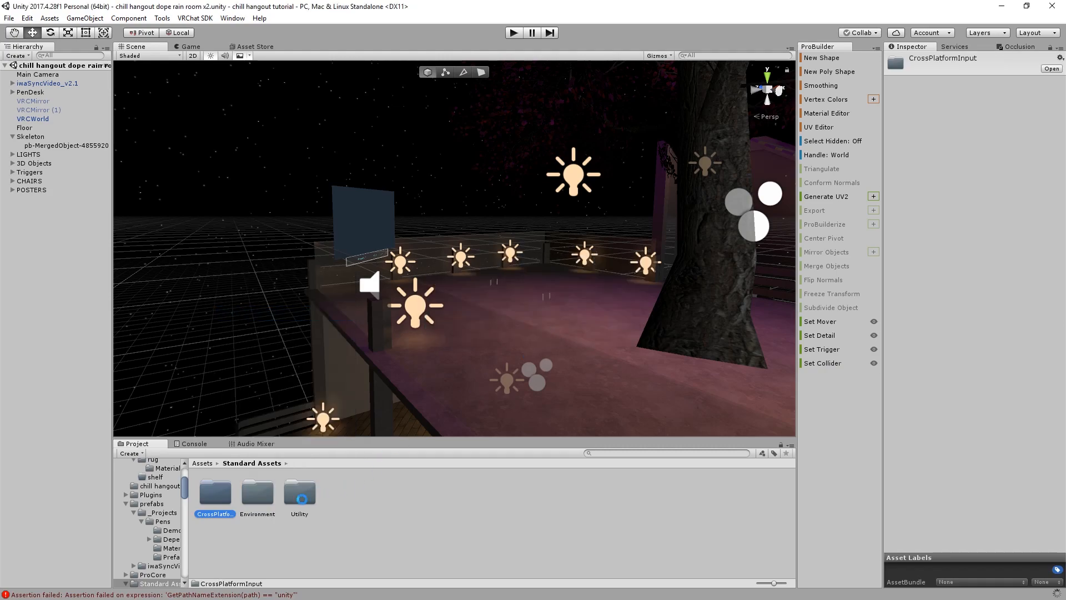
right_click(264, 494)
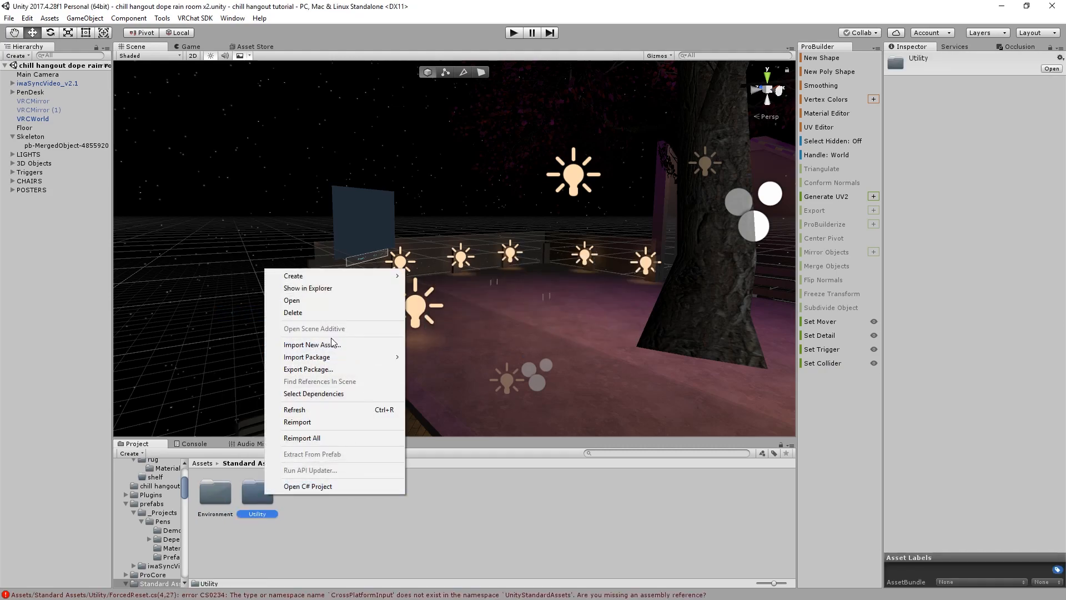
left_click(299, 312)
left_click(578, 333)
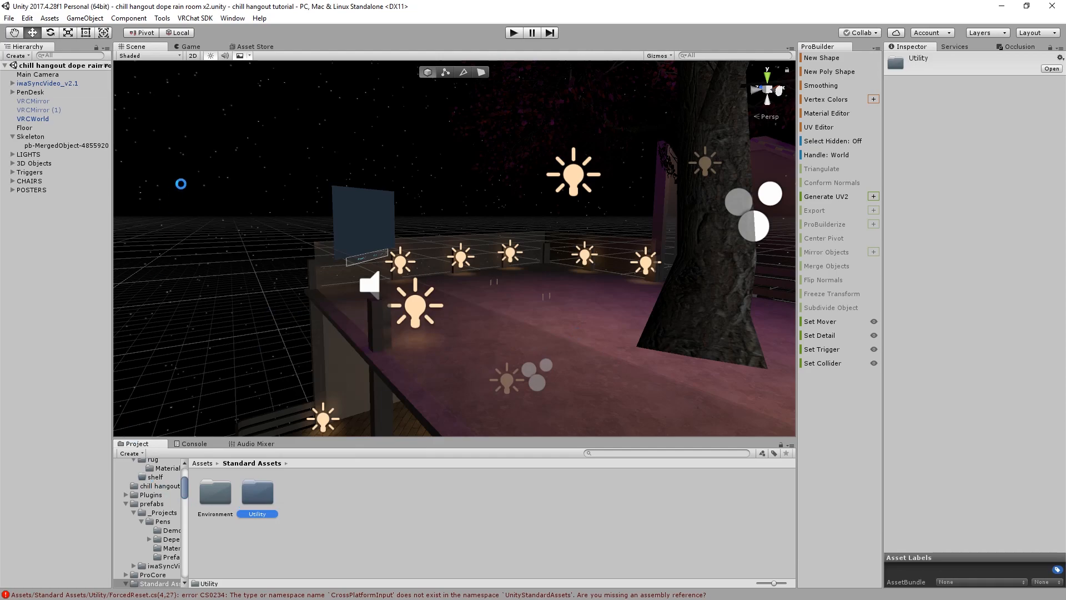
Recheck the available VRChat SDK commands and go back to the project's root Assets folder
left_click(196, 18)
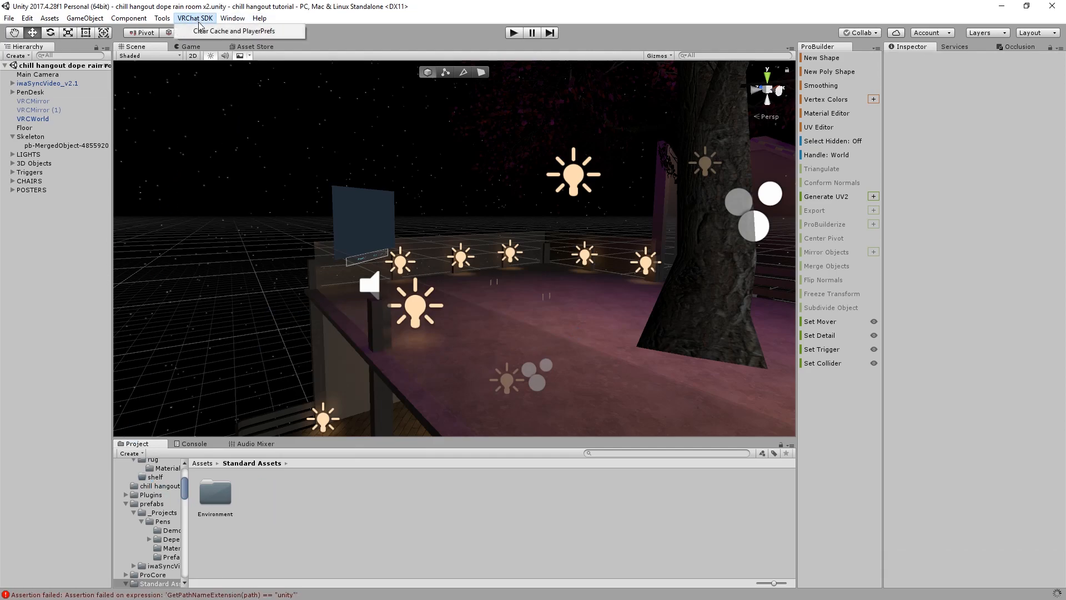
left_click(210, 32)
left_click(205, 462)
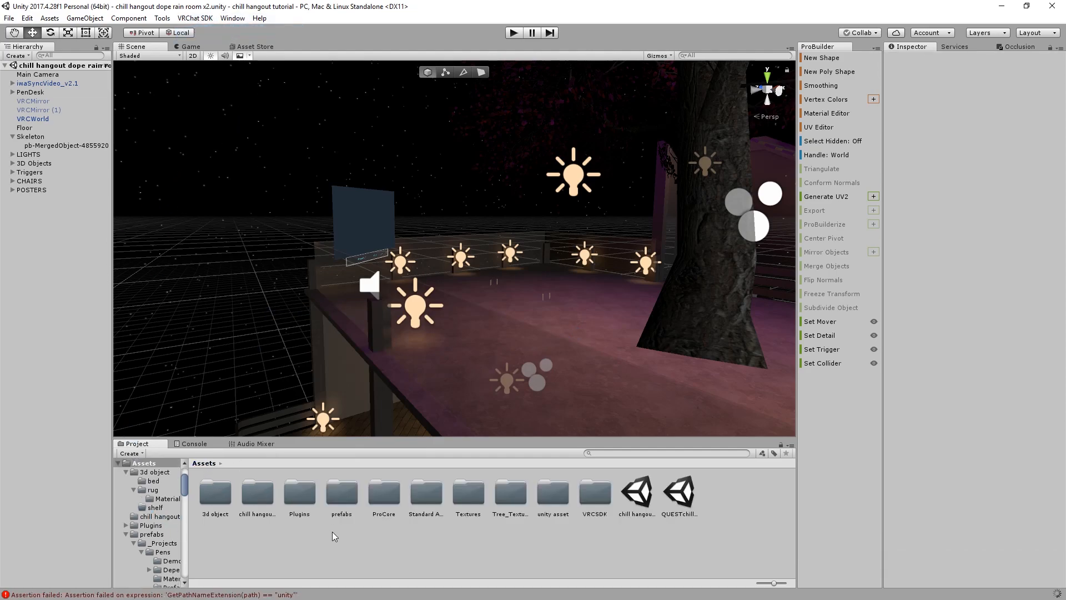
Review the assertion errors in the Console, clear them, and return to the project's assets
left_click(192, 444)
left_click(140, 444)
left_click(192, 444)
left_click(205, 462)
left_click(199, 483)
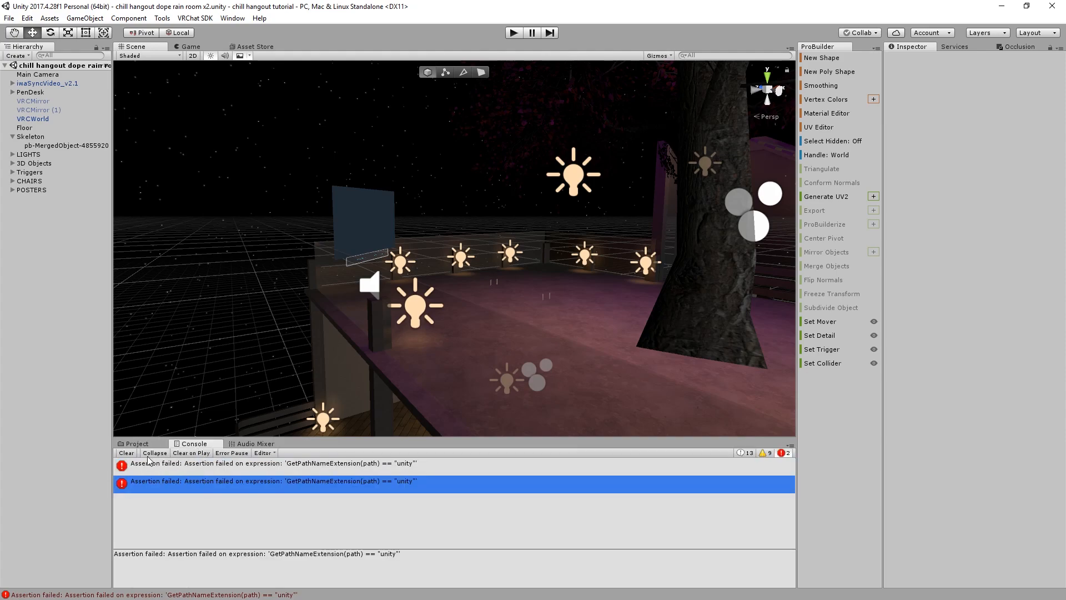
left_click(154, 453)
left_click(144, 444)
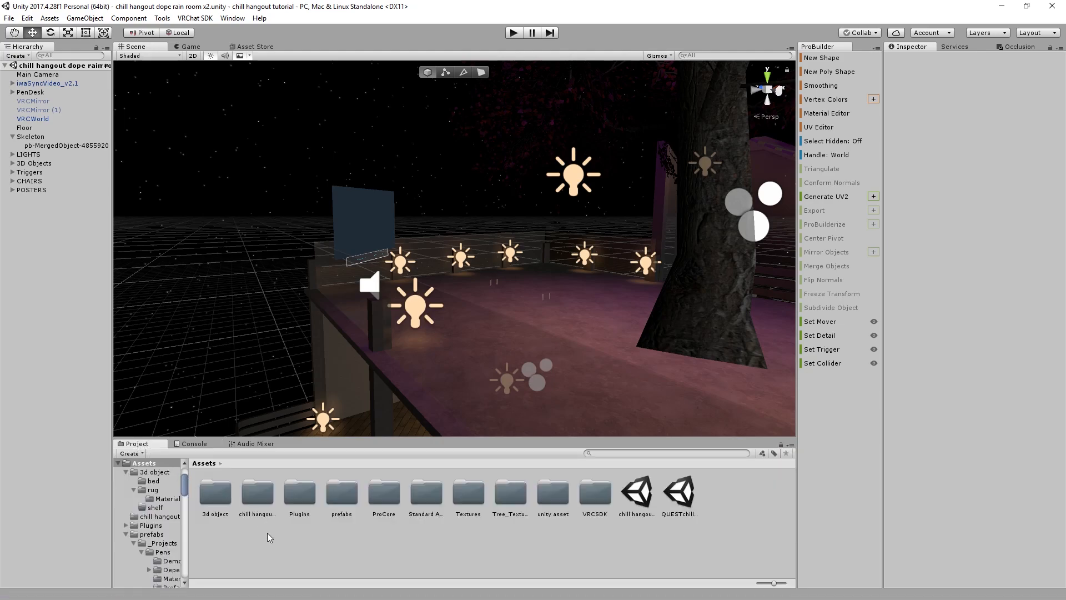
Look through the VRChat SDK commands for the build control panel and settings
left_click(204, 19)
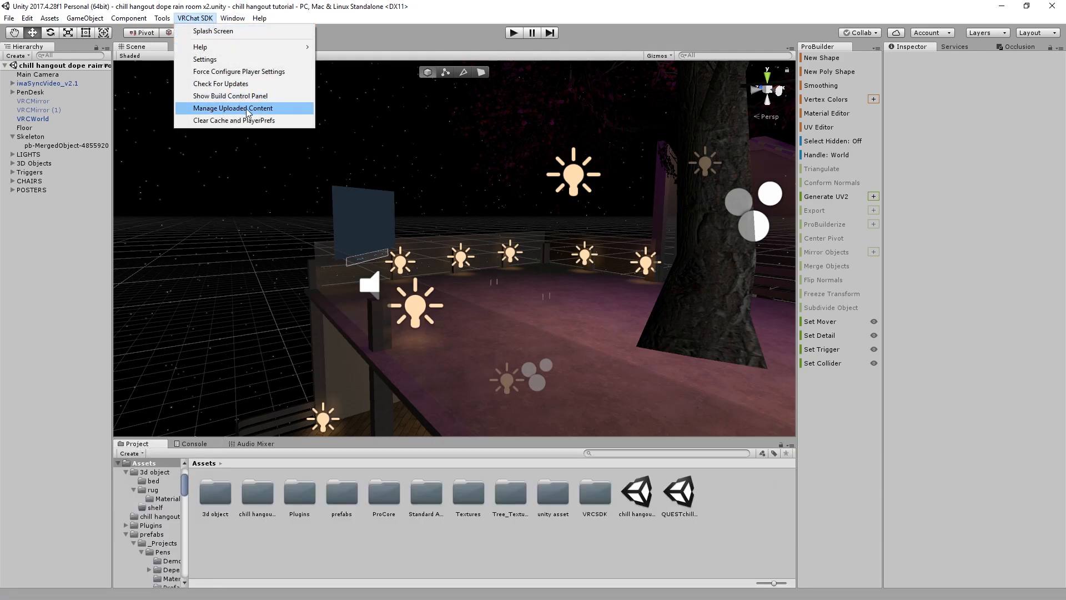
left_click(281, 94)
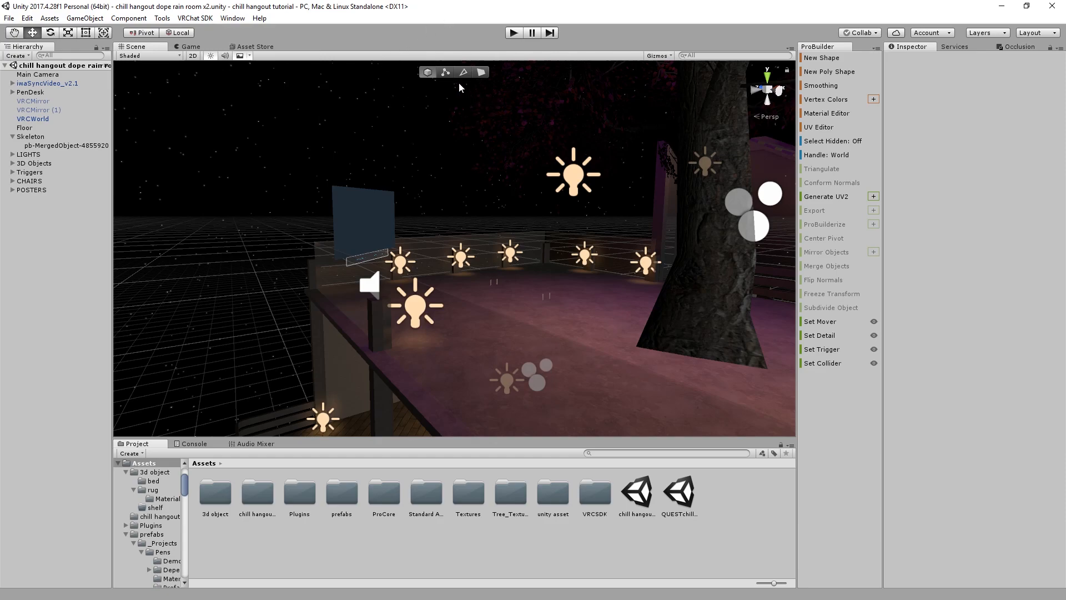
left_click(195, 18)
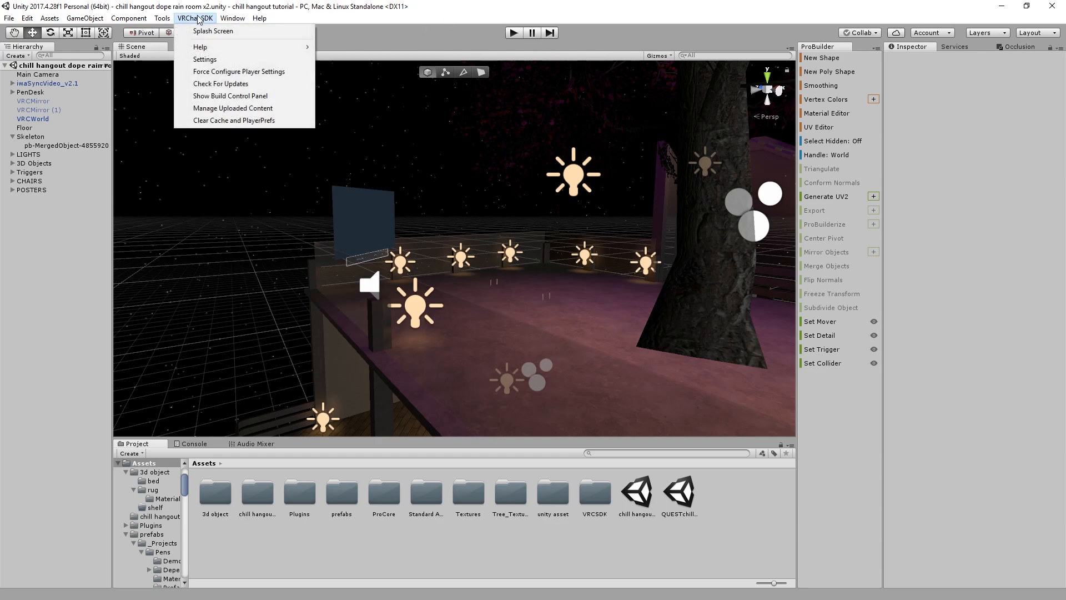
left_click(211, 60)
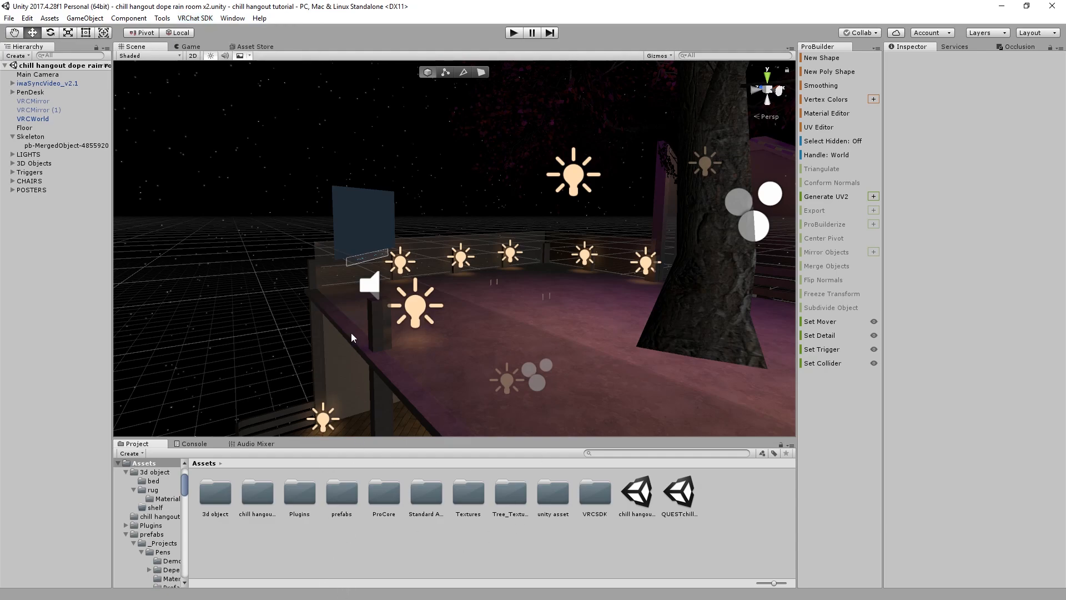
Examine the hangout building's rooftop, bedroom and rug area in the Scene view
right_click_drag(351, 341, 527, 309)
scroll(572, 245, "down", 5)
middle_click_drag(489, 278, 437, 264)
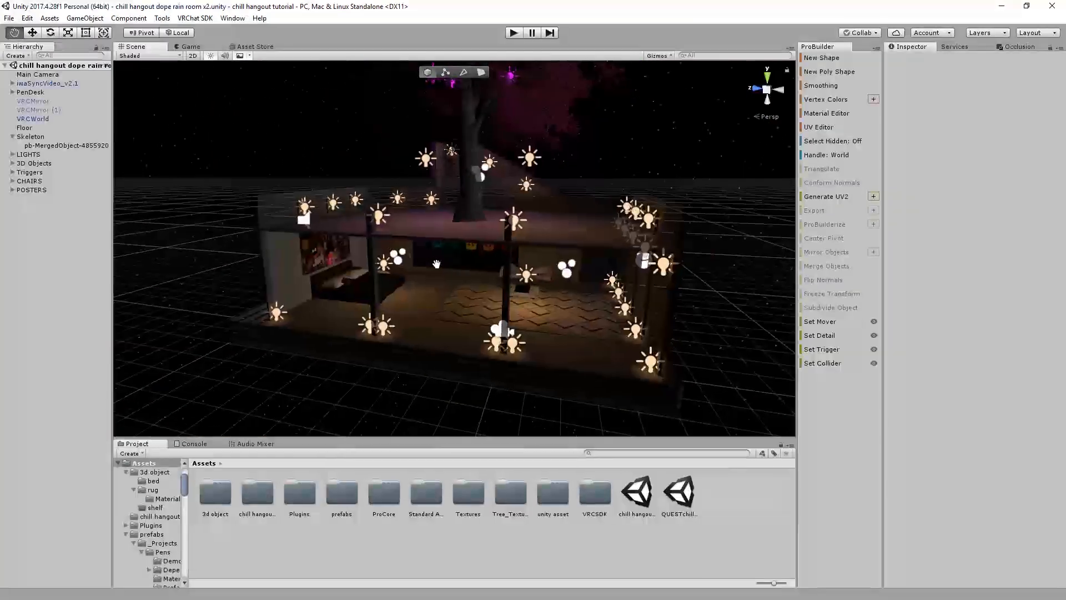
scroll(437, 264, "up", 3)
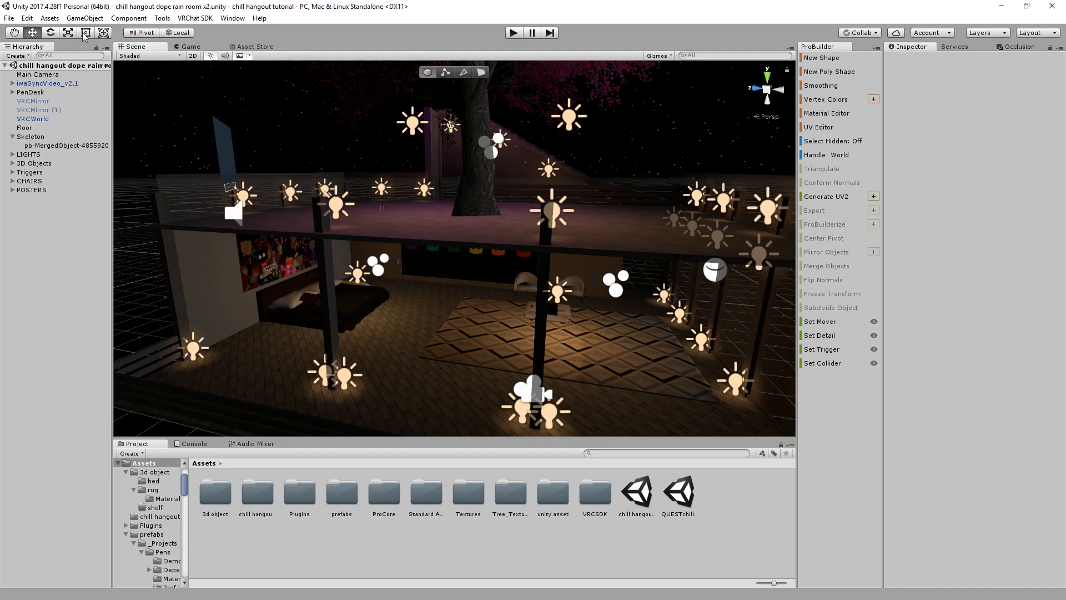
left_click(49, 18)
left_click(258, 3)
middle_click_drag(405, 249, 395, 328)
scroll(400, 228, "up", 3)
middle_click_drag(401, 229, 399, 272)
scroll(393, 305, "down", 5)
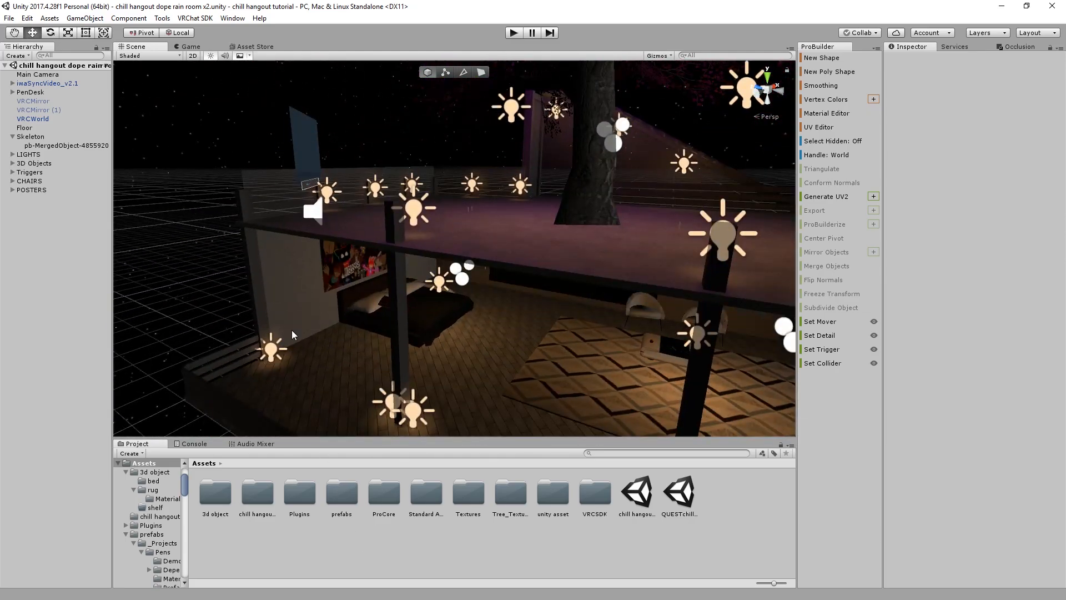
Show the VRChat build control panel and start a new build of the world for publishing
left_click(195, 18)
left_click(222, 96)
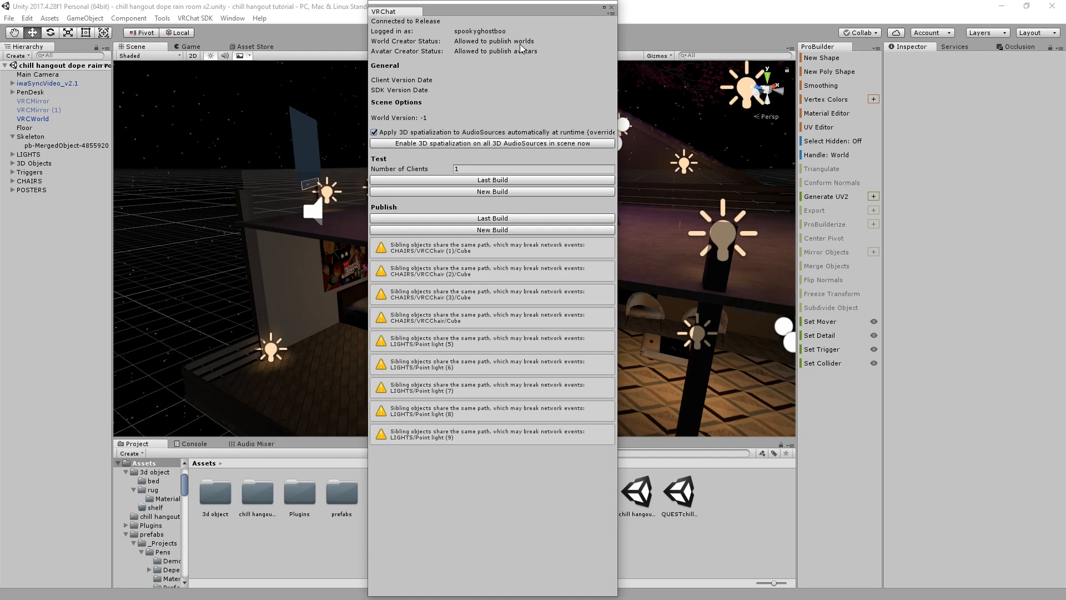
left_click(512, 231)
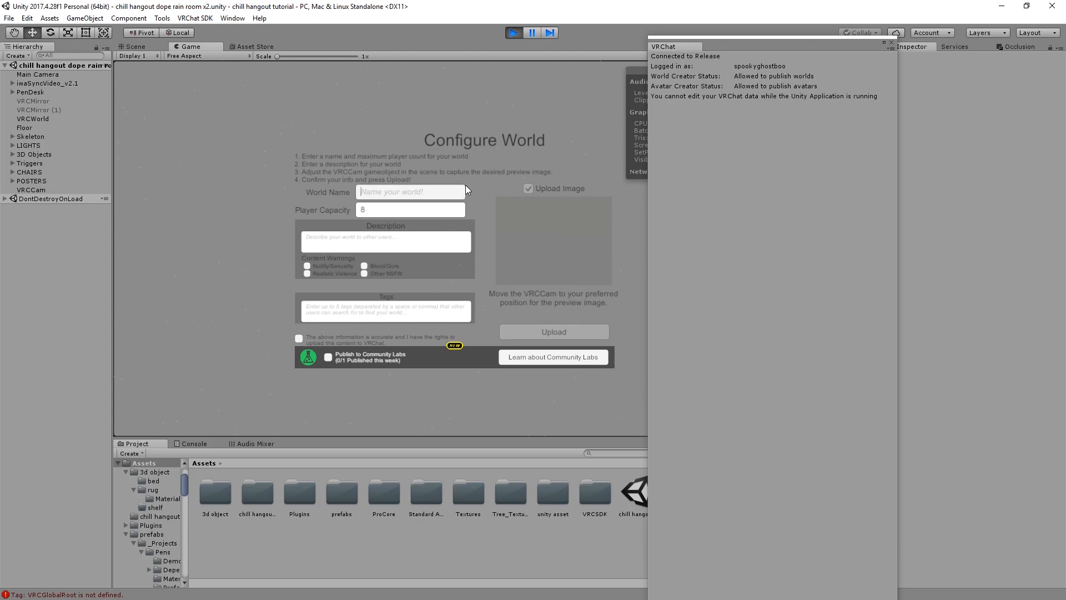
Name the world "Tutorial", set its player capacity to 16, and confirm the content accuracy and rights statement
type("Tutorial")
left_click(366, 207)
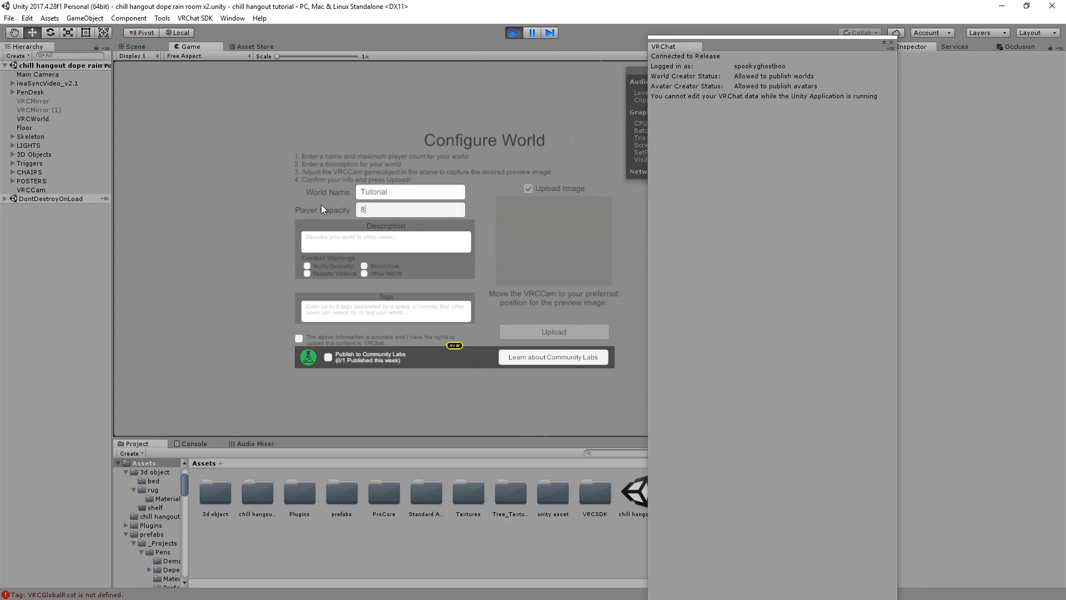
key("BackSpace")
type("16")
left_click(306, 337)
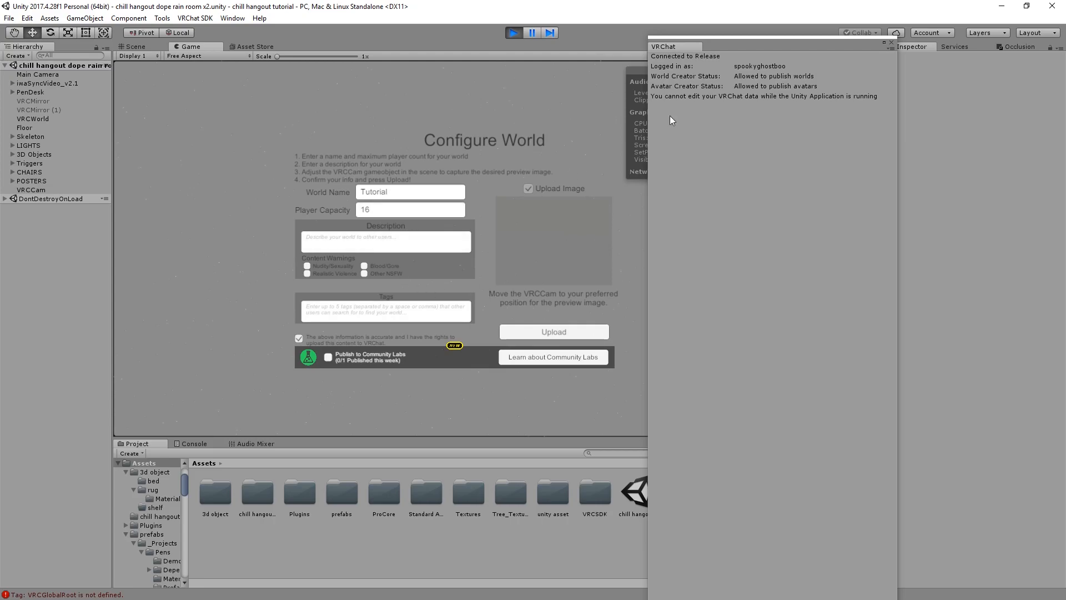
Move VRCCam to about X 0.28, Y 1.09, Z -1.95 and rotate it to about Y 495.6 to frame the room for the preview image
left_click_drag(801, 43, 0, 5)
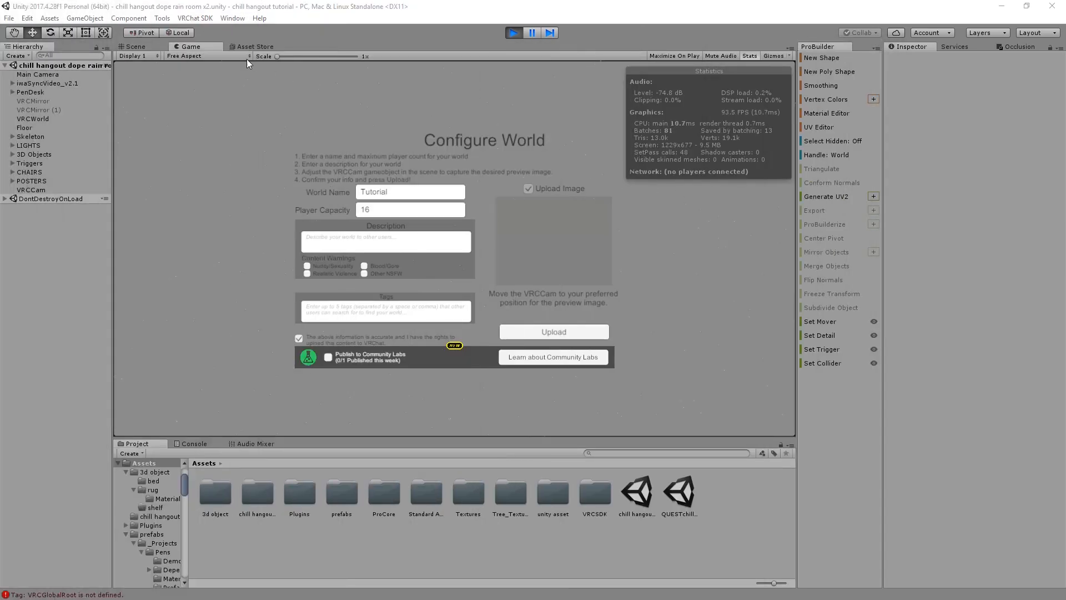
left_click(136, 46)
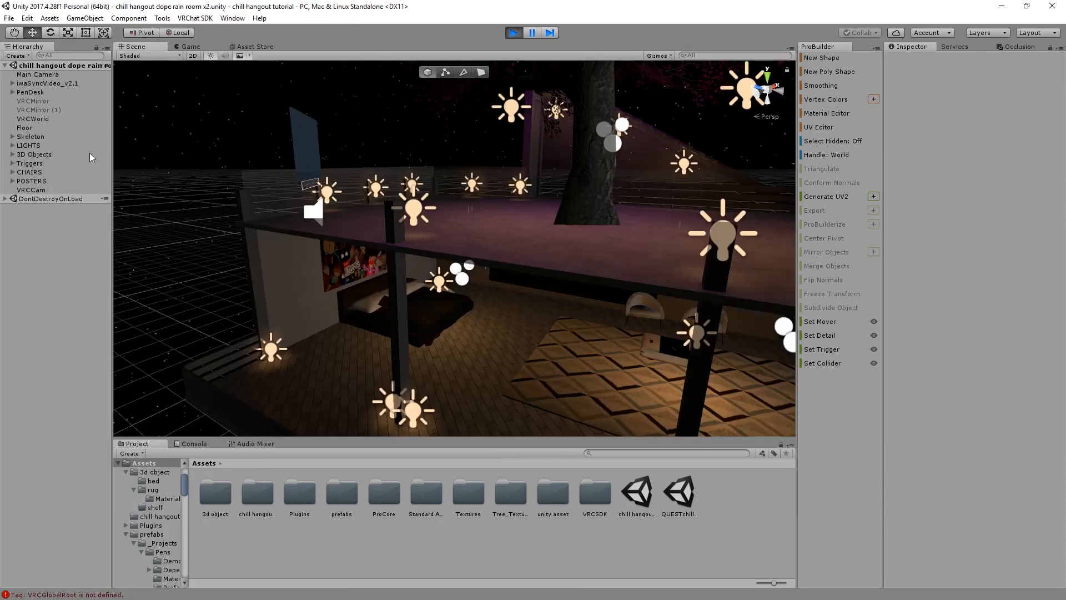
left_click(45, 189)
key("f")
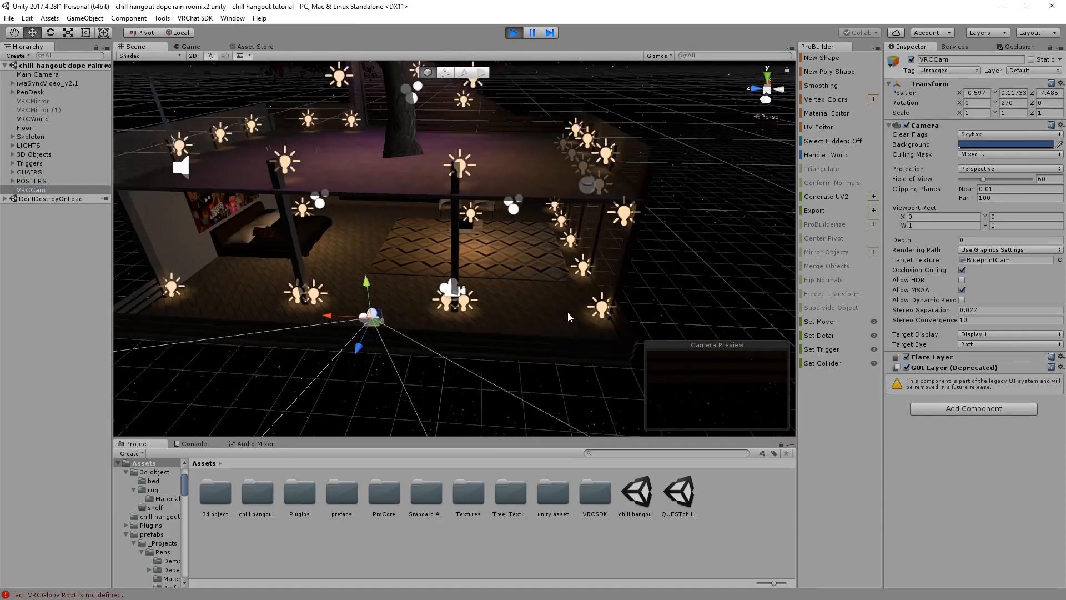
key("e")
left_click_drag(397, 337, 108, 333)
key("w")
left_click_drag(369, 280, 212, 292)
key("e")
key("w")
key("e")
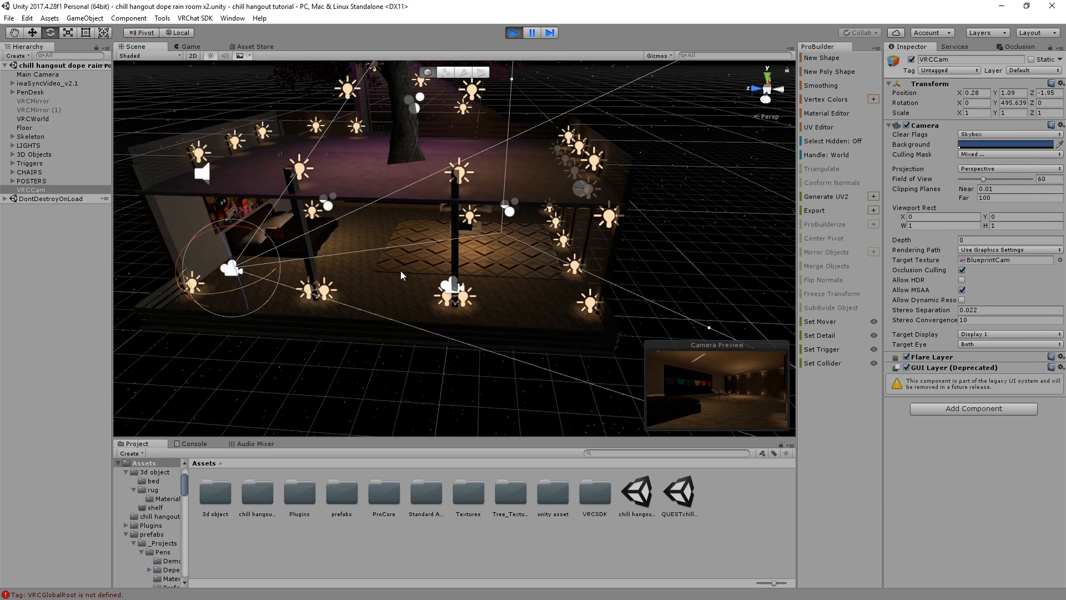
Return to the Configure World form and upload the world with the new preview image
left_click(190, 46)
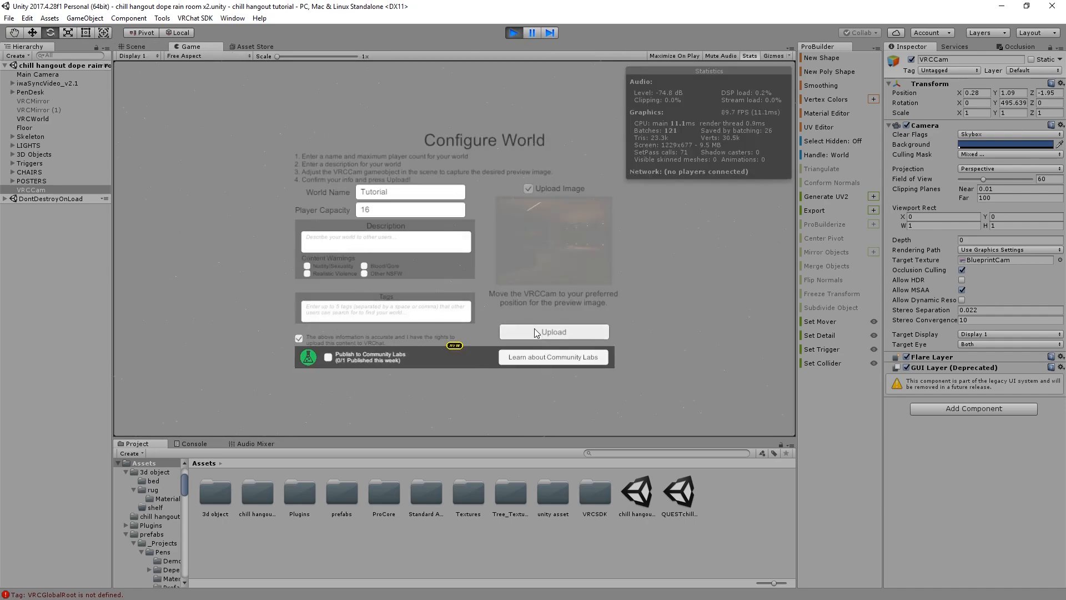
left_click(555, 332)
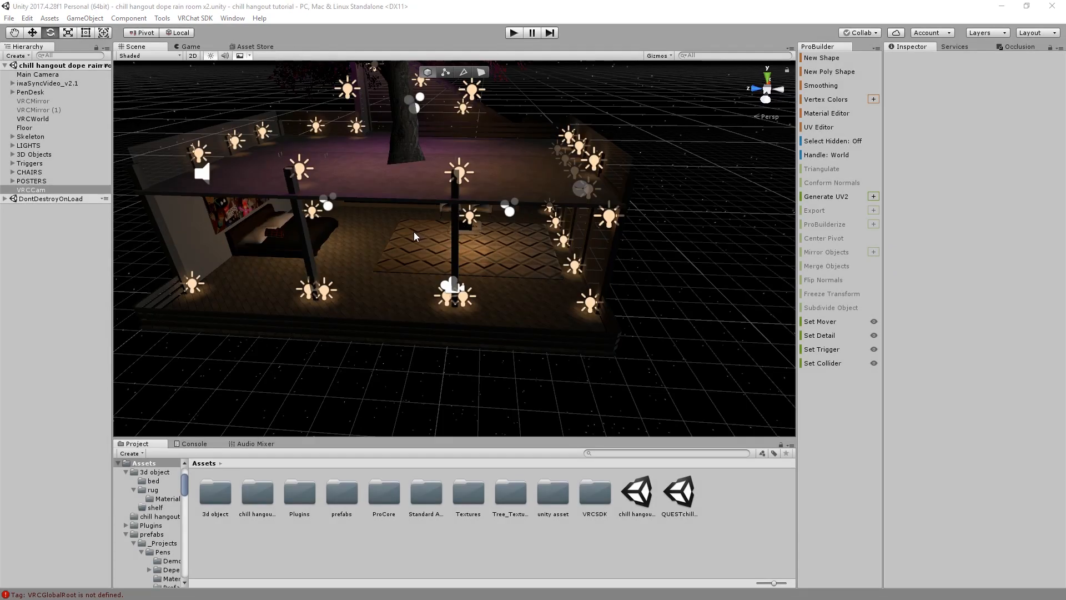
scroll(412, 263, "up", 2)
right_click_drag(395, 271, 397, 240)
key("w")
right_click_drag(343, 201, 480, 183)
key("w")
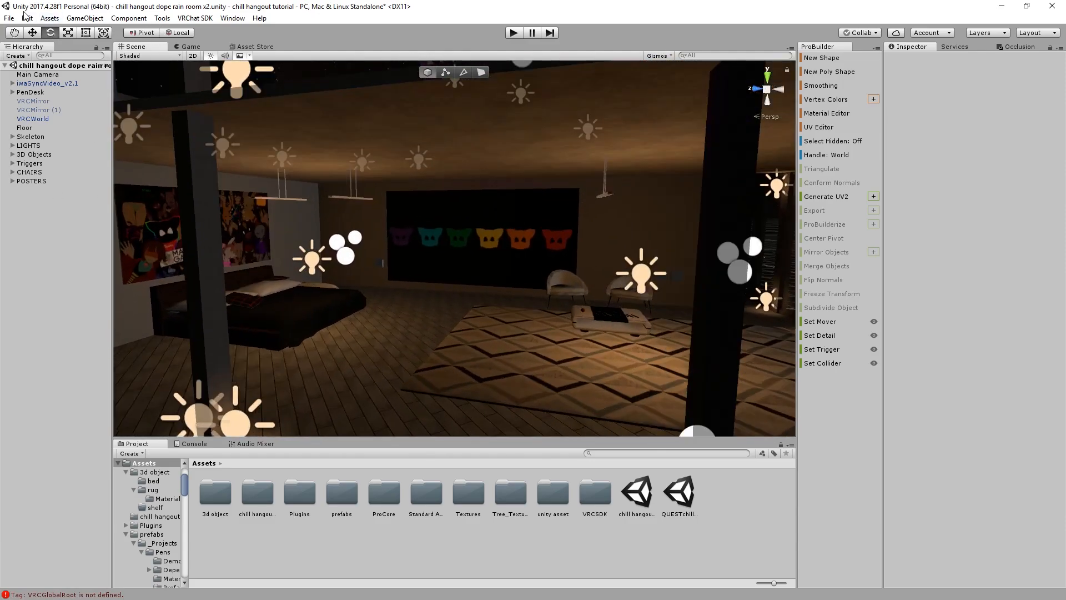
left_click(10, 18)
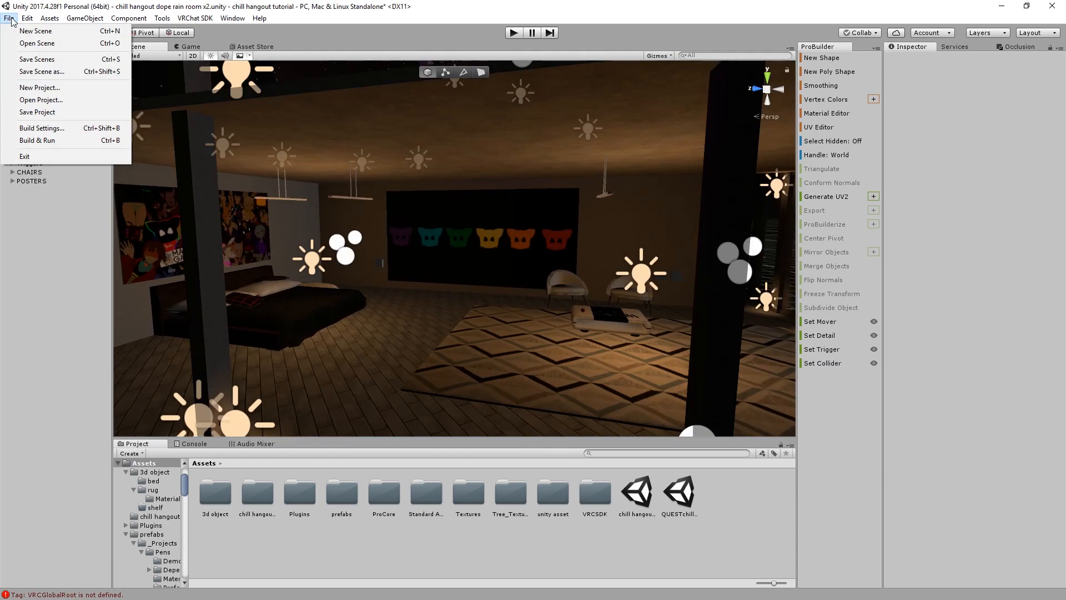
left_click(137, 17)
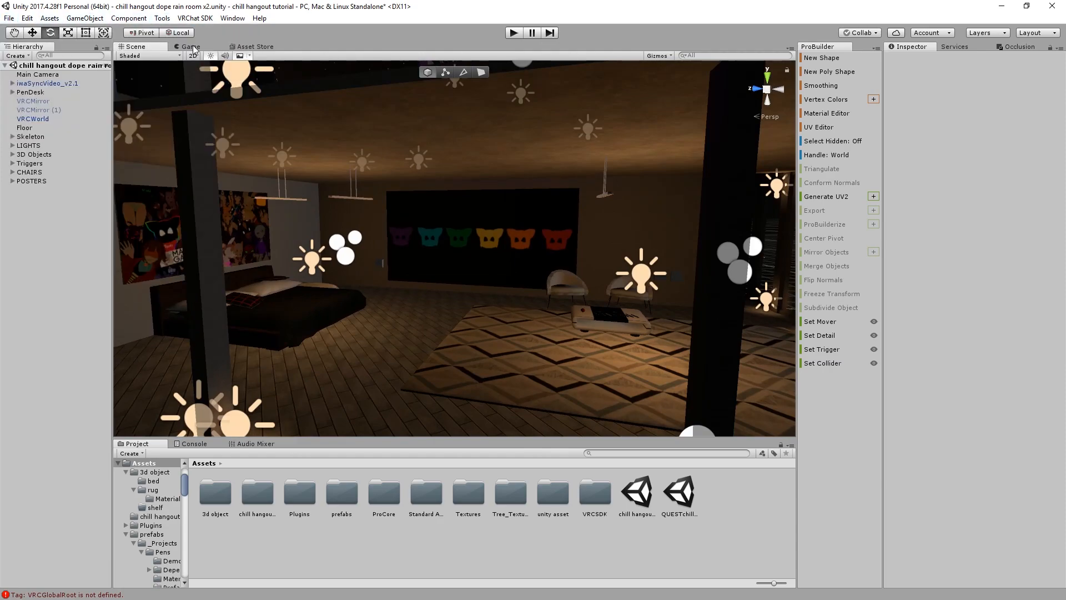
Switch the project's build platform to Android in Build Settings
left_click(9, 18)
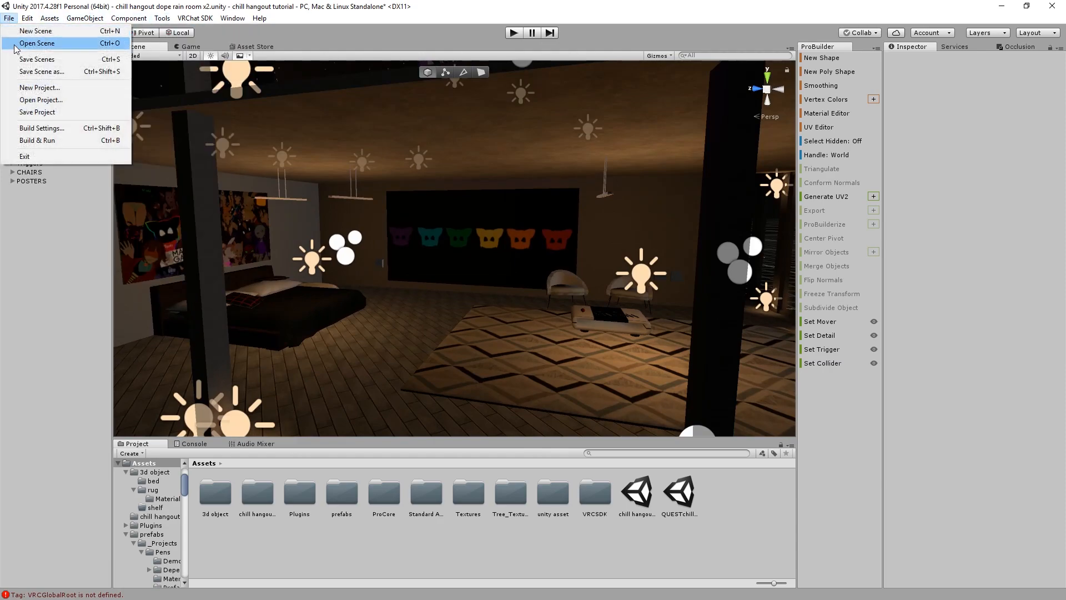
left_click(47, 127)
left_click(381, 267)
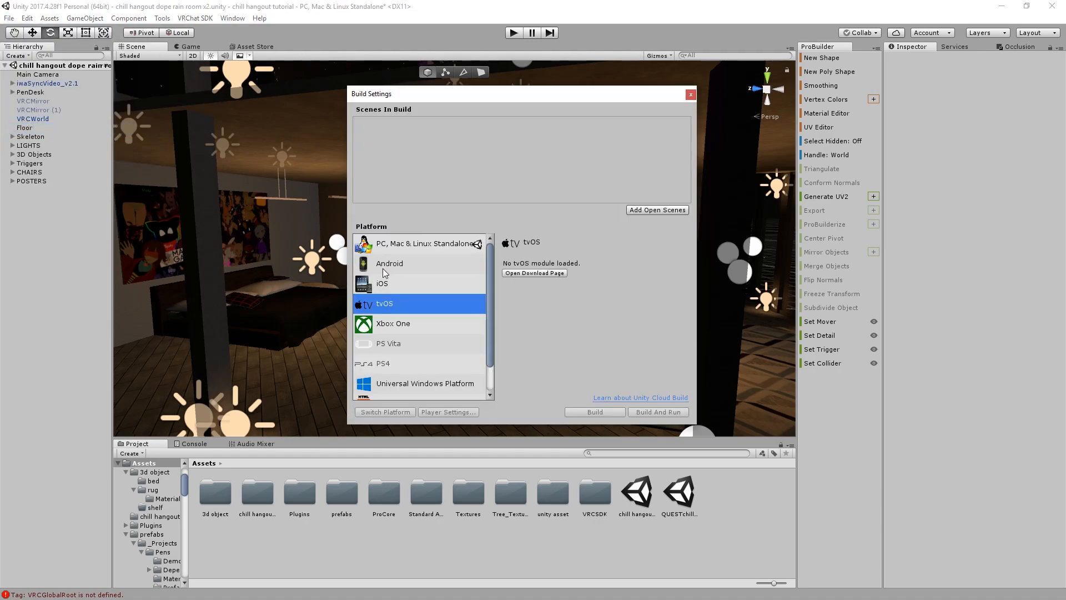
left_click(385, 412)
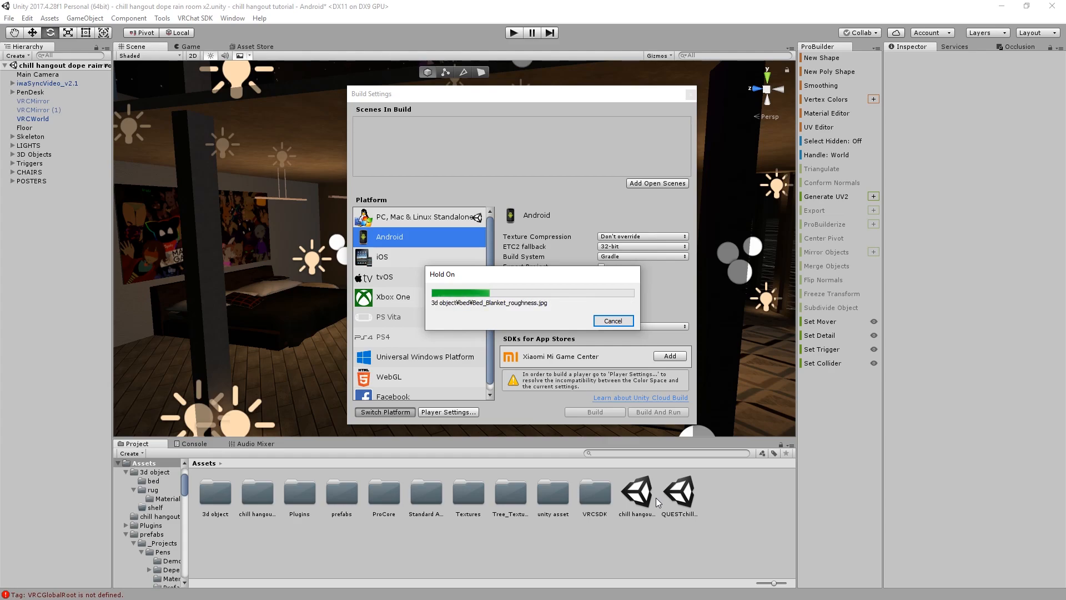
Close the Build Settings window and look over the hangout room from several angles
left_click(690, 96)
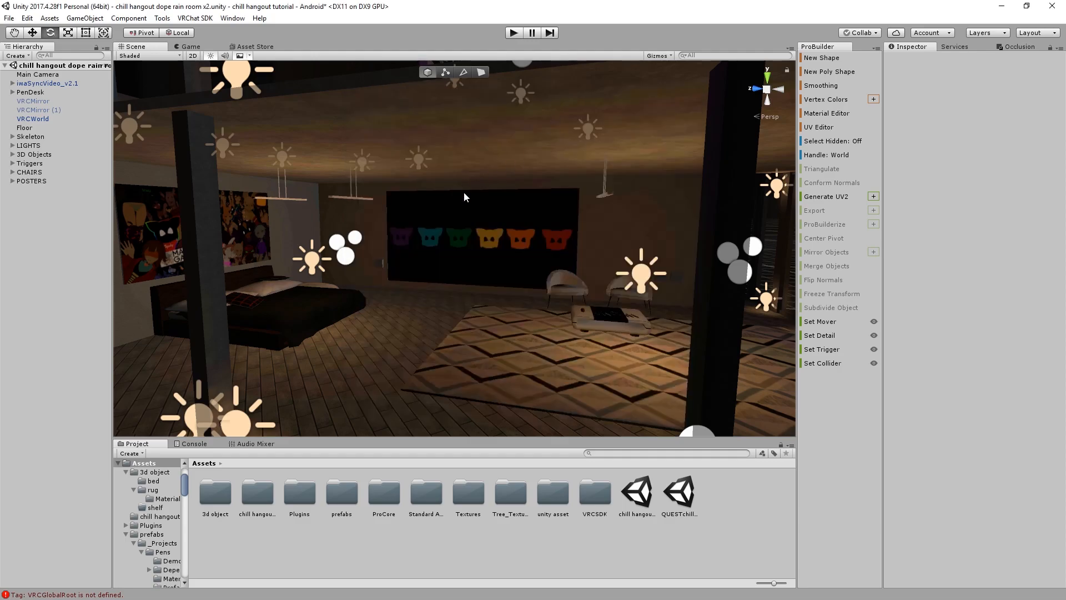
left_click(465, 203)
left_click(465, 203)
left_click_drag(460, 197, 532, 318, "alt")
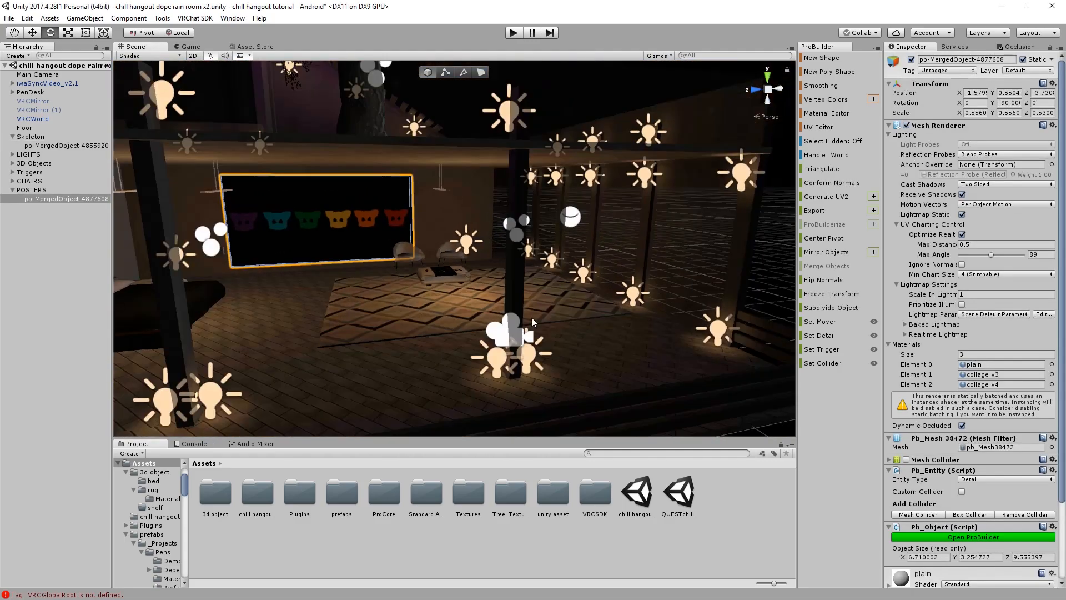
left_click(527, 522)
right_click_drag(444, 333, 378, 277)
scroll(382, 270, "up", 3)
middle_click_drag(384, 265, 449, 355)
scroll(397, 283, "up", 2)
right_click_drag(393, 278, 435, 285)
scroll(395, 294, "up", 3)
scroll(321, 303, "down", 5)
middle_click_drag(435, 282, 386, 244)
Save the current scene and open the scene "QUESTchill hangout dope rain room x3"
double_click(690, 504)
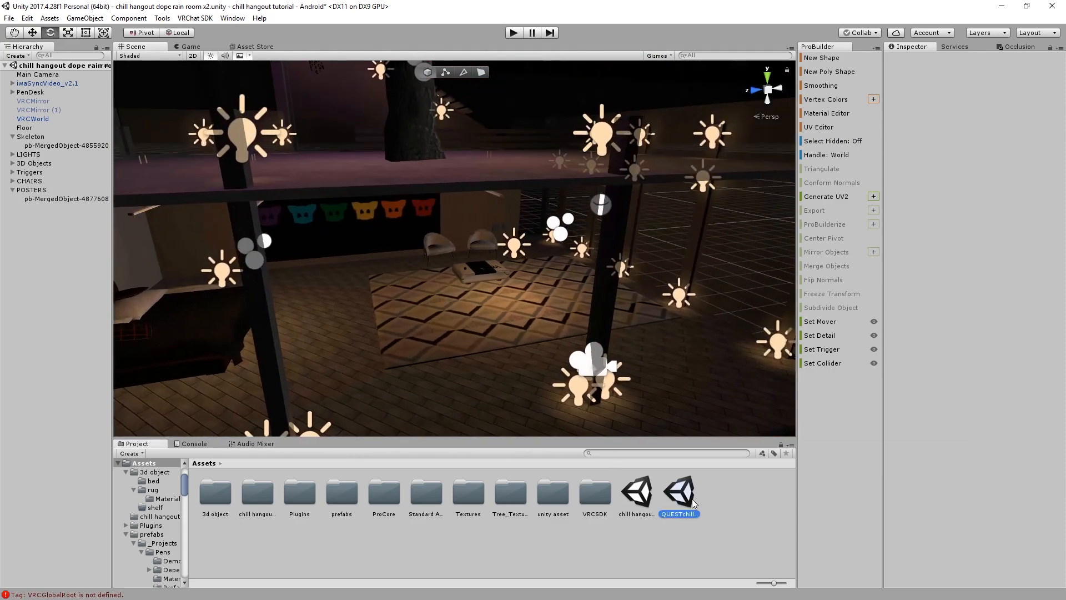
left_click(518, 327)
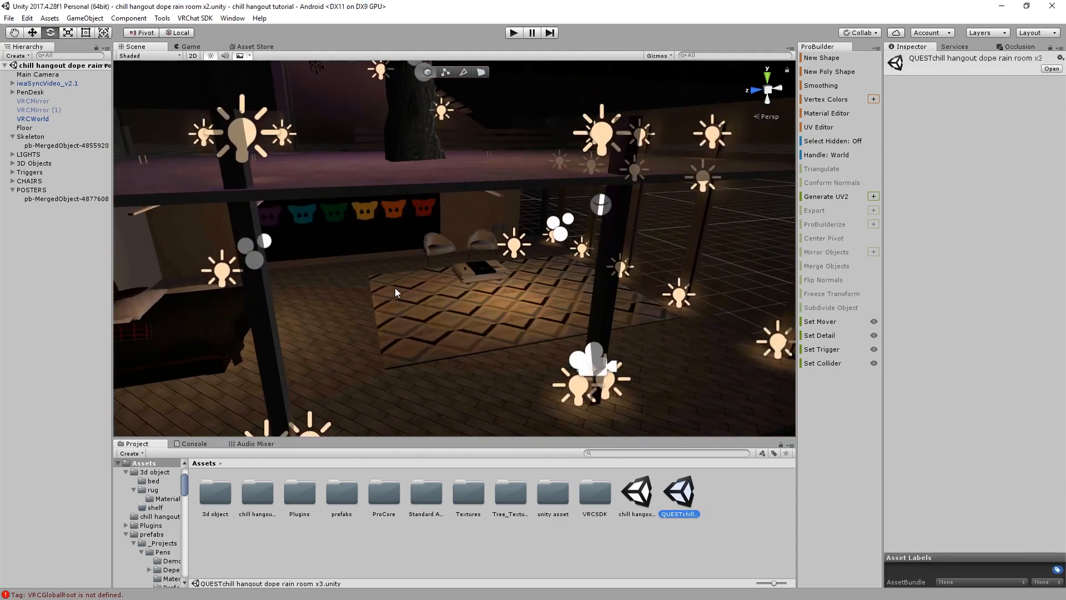
scroll(317, 201, "up", 3)
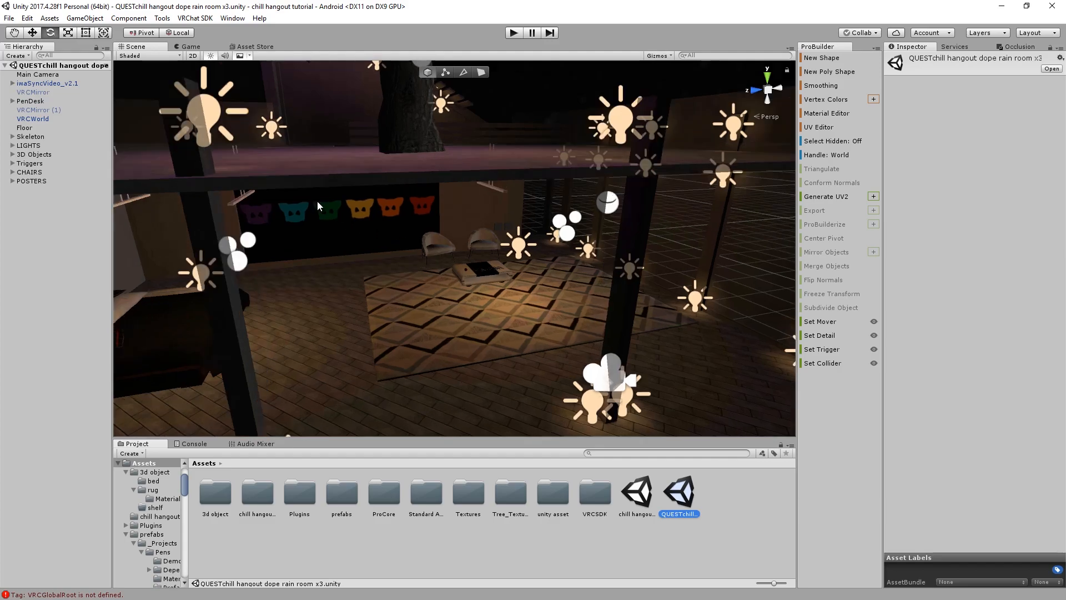
middle_click_drag(347, 238, 461, 179)
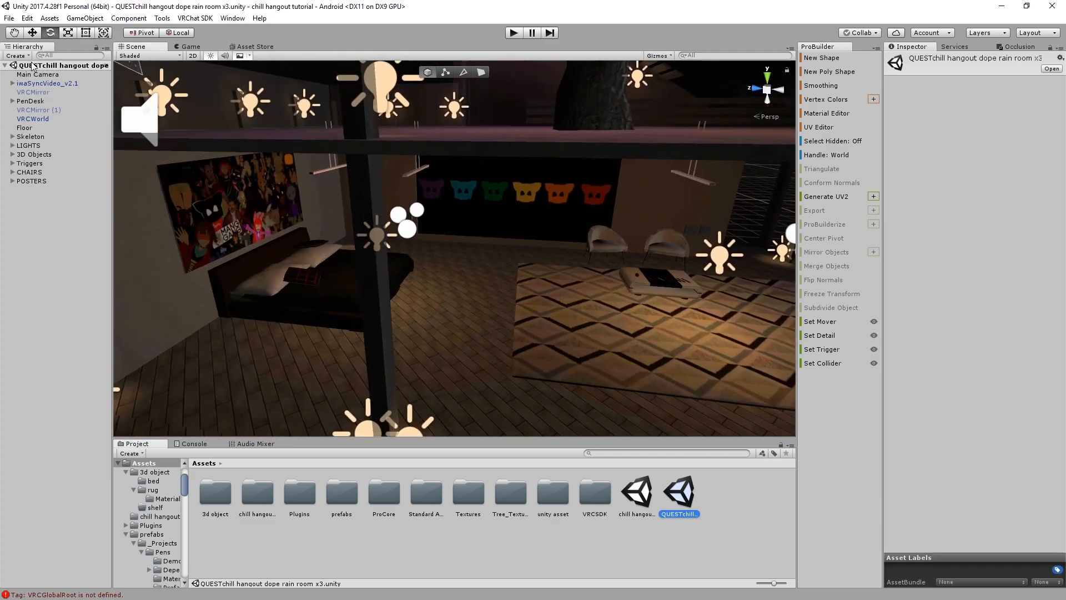
scroll(461, 184, "up", 2)
right_click_drag(460, 184, 500, 248)
middle_click_drag(499, 248, 357, 243)
scroll(385, 257, "up", 3)
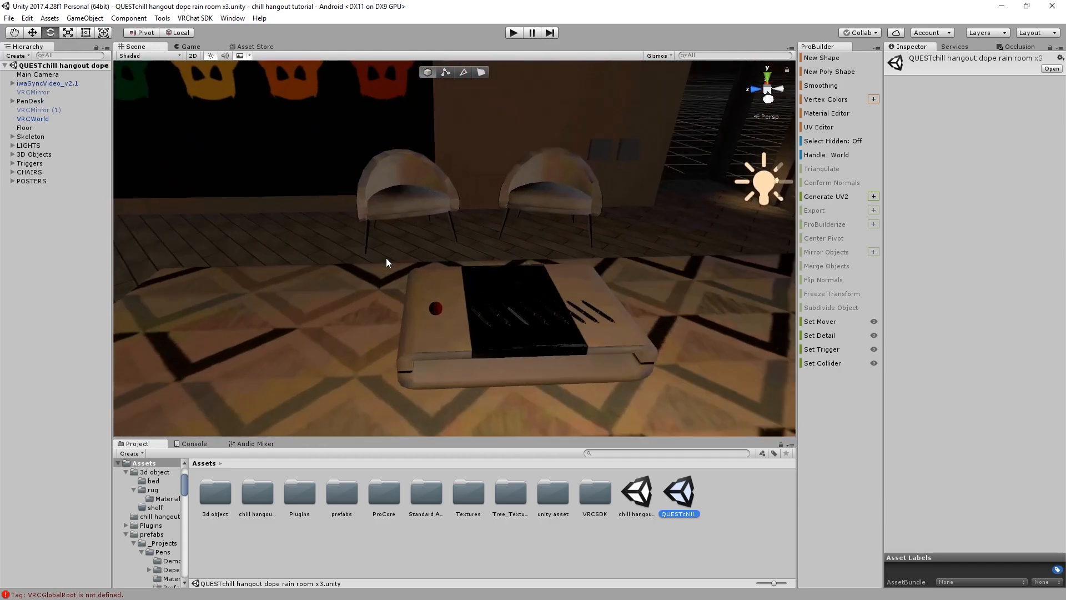
Try deleting the iwaSyncVideo_v2.1 object from the Quest scene and undo the deletion
left_click(46, 84)
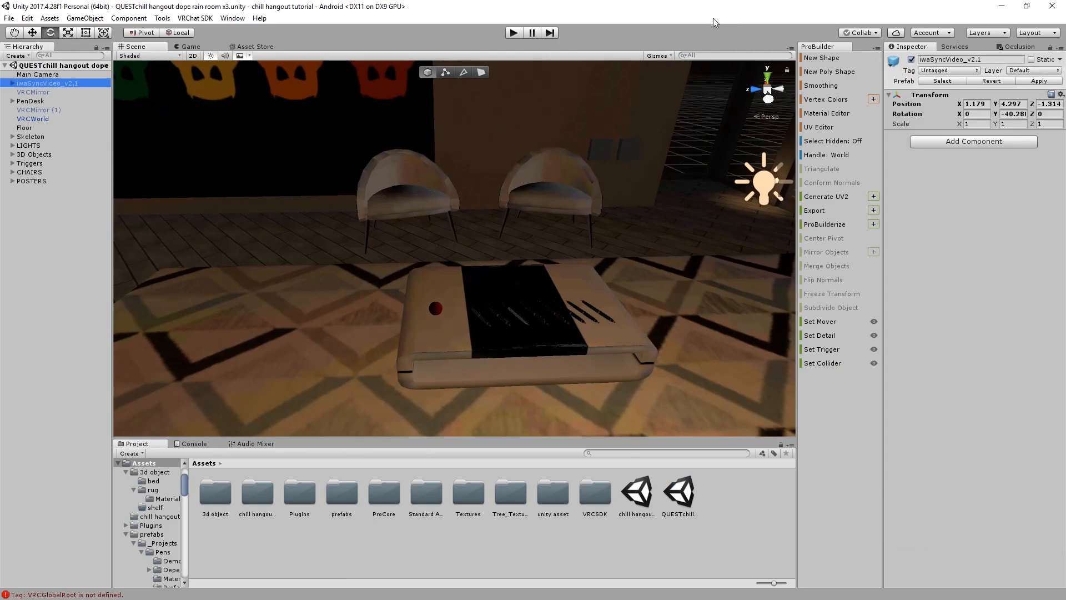
key("Delete")
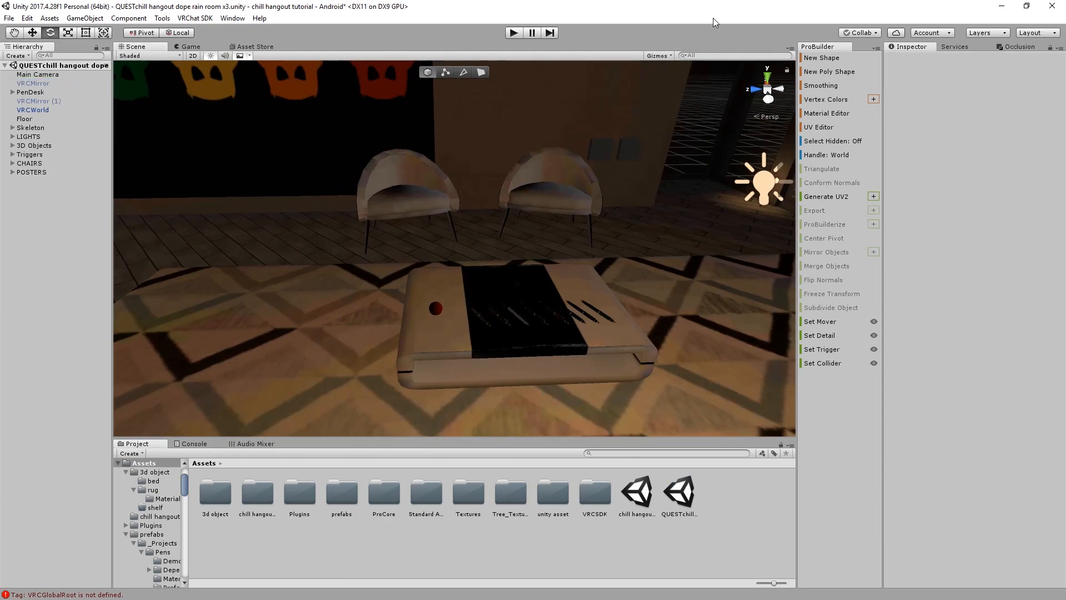
left_click(30, 92)
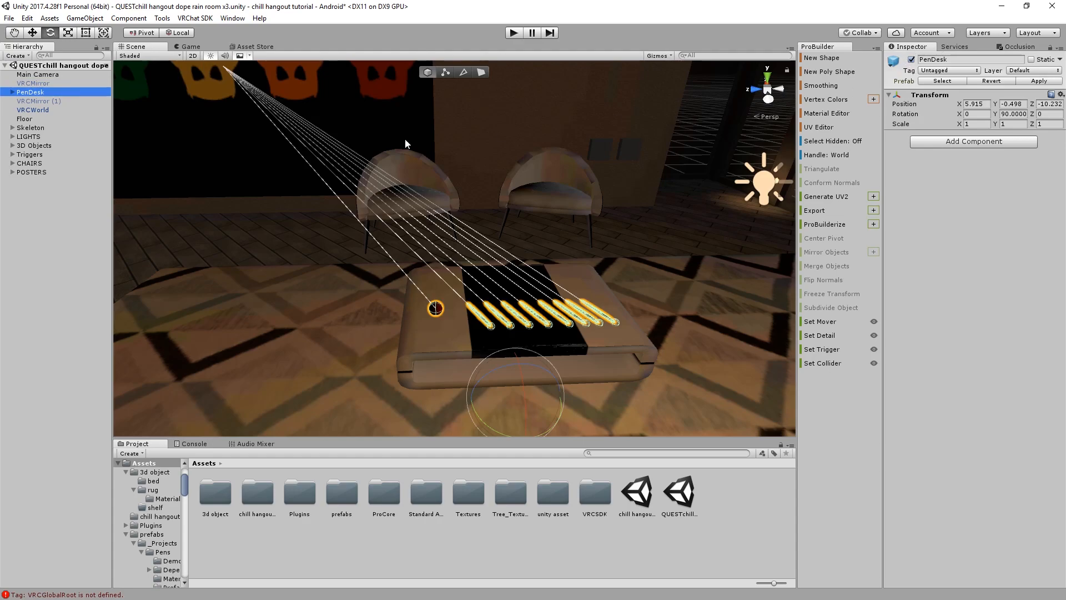
key("ctrl+z")
key("ctrl+z")
Deactivate the iwaSyncVideo_v2.1 video player and the PenDesk object in the Quest scene
left_click(919, 59)
left_click(81, 101)
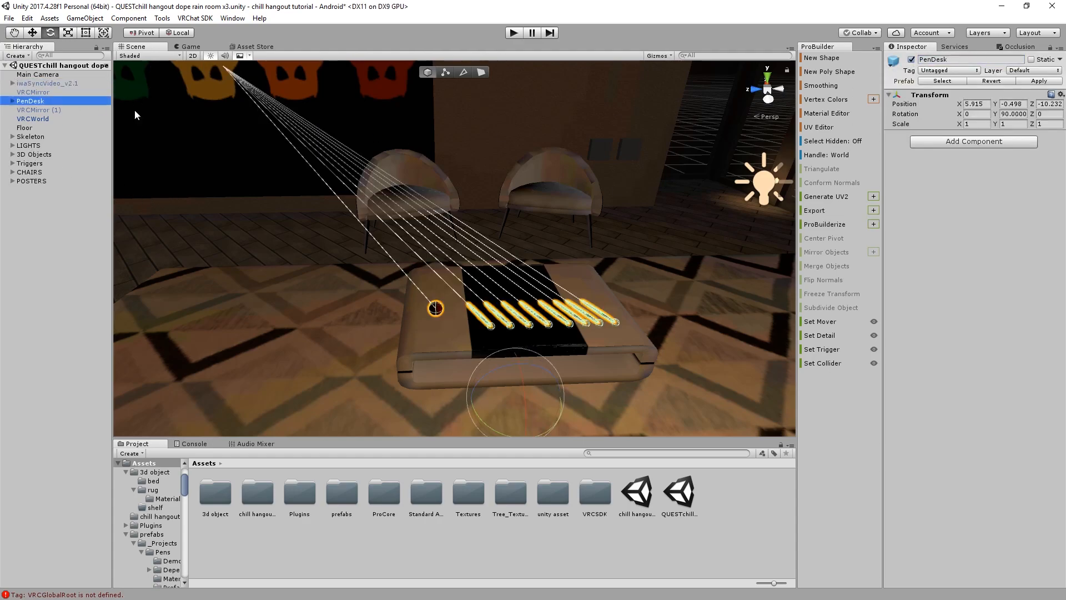
left_click(911, 60)
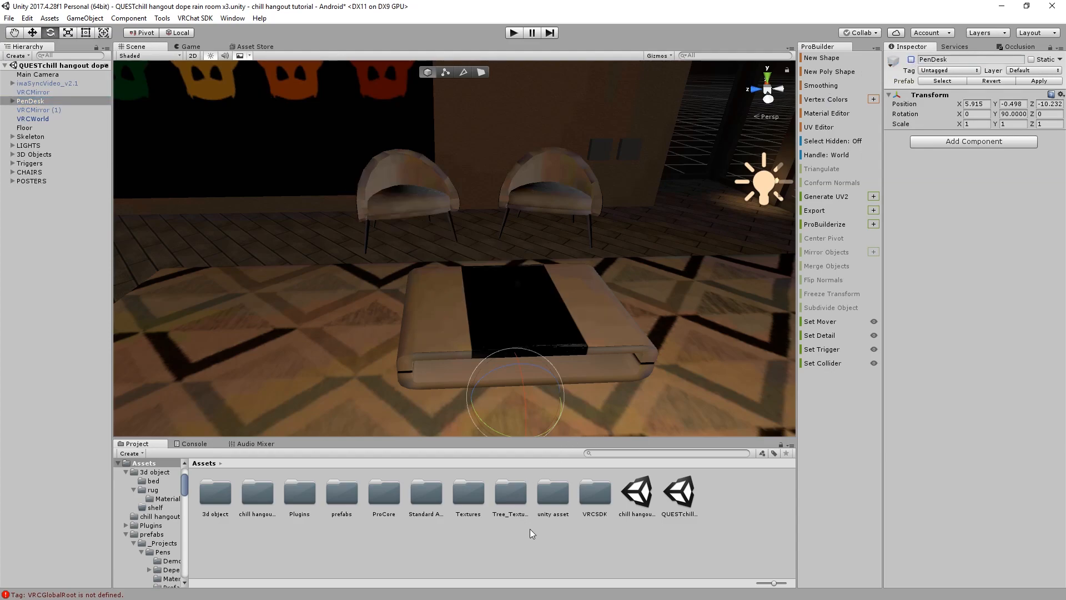
scroll(424, 319, "down", 4)
scroll(425, 315, "up", 3)
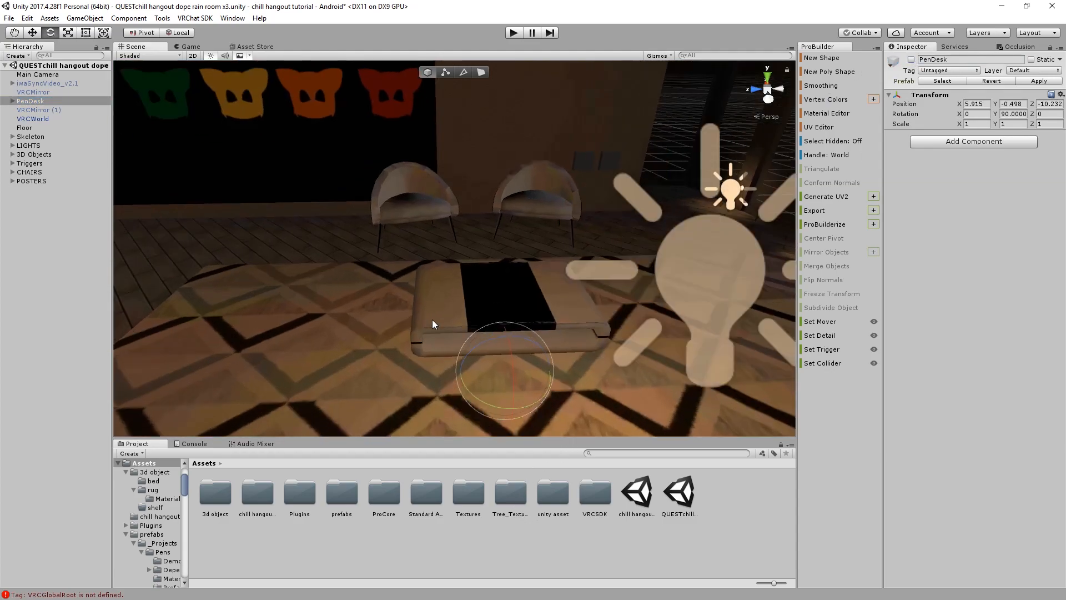
left_click(564, 534)
right_click_drag(377, 388, 298, 201)
Check in Build Settings that Android is the active build platform and close the window
left_click(9, 18)
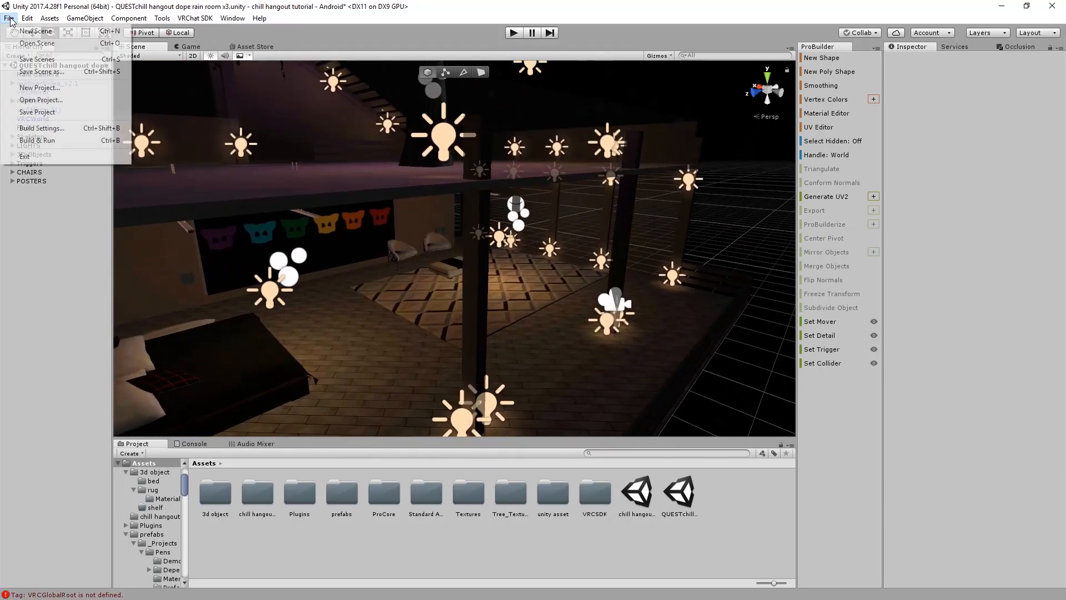
left_click(54, 129)
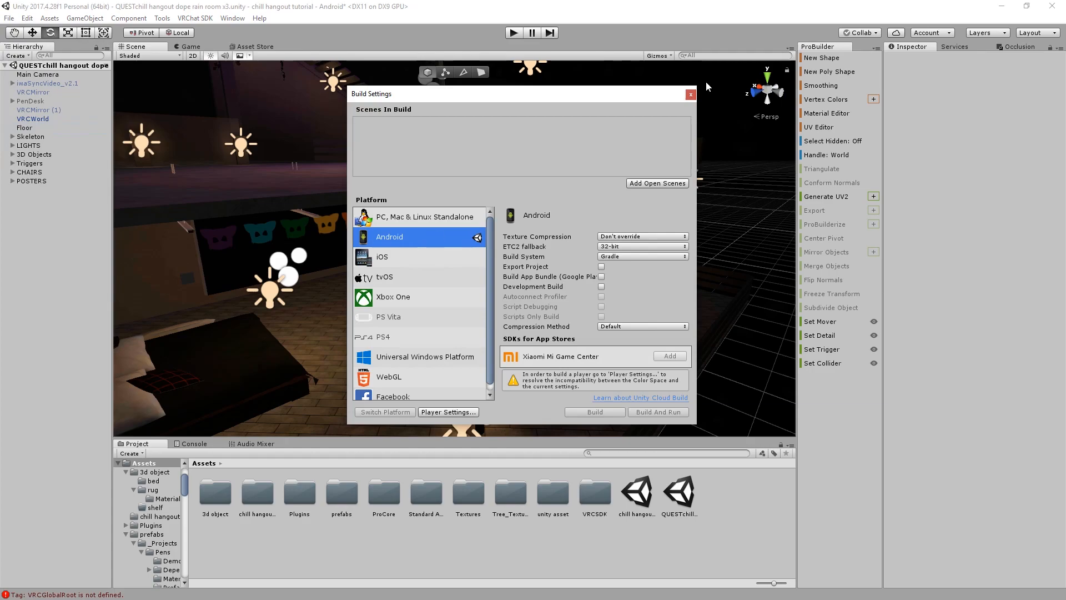
left_click(690, 94)
Bring up the VRChat SDK build control panel and start a new publish build of the Quest scene
left_click(195, 18)
left_click(201, 28)
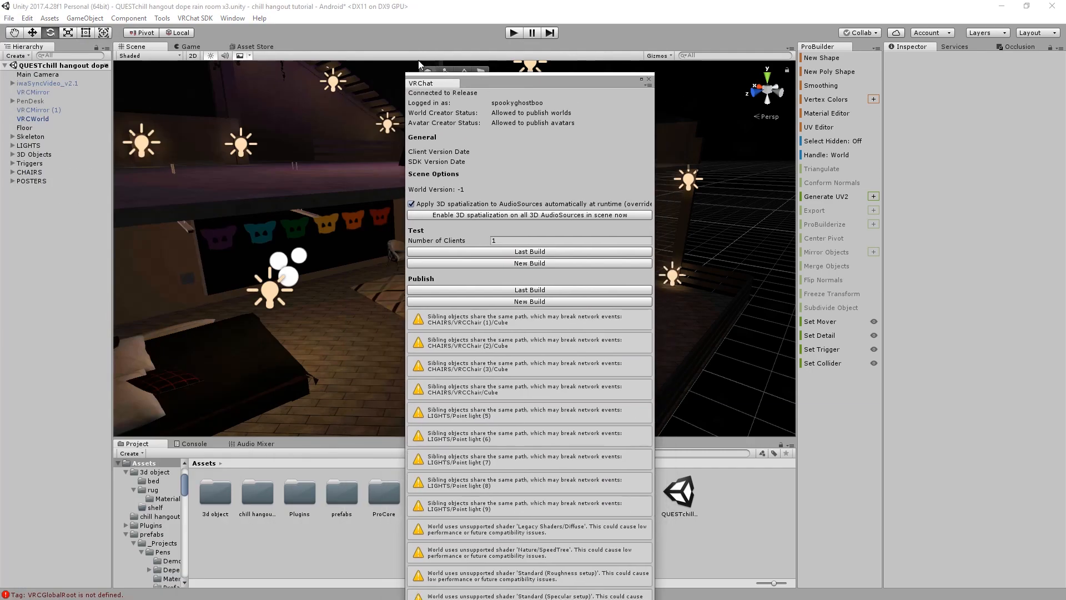
left_click(197, 18)
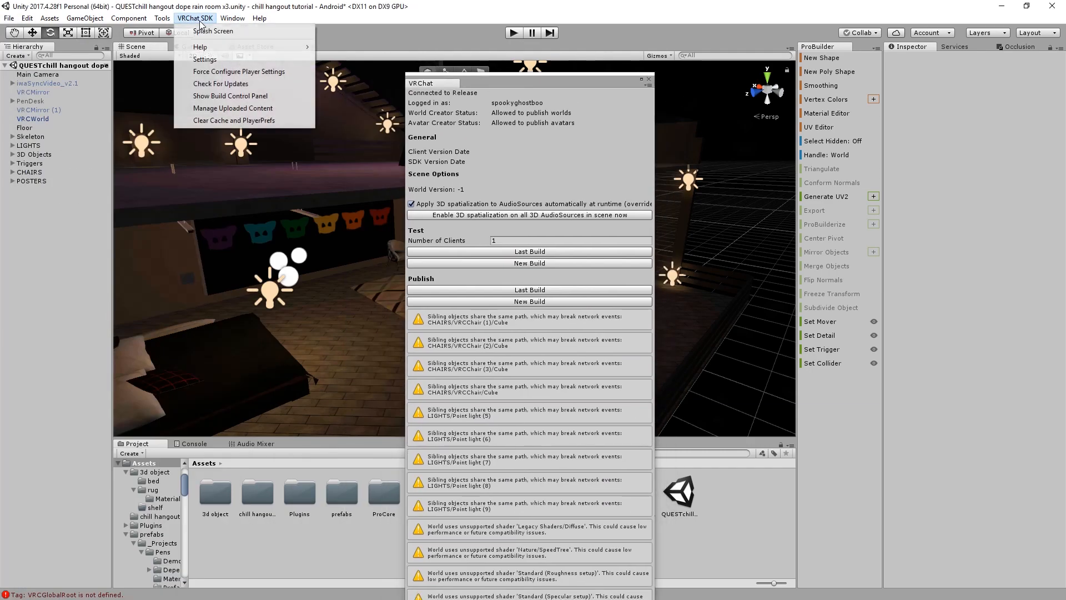
left_click_drag(542, 83, 601, 19)
left_click(596, 237)
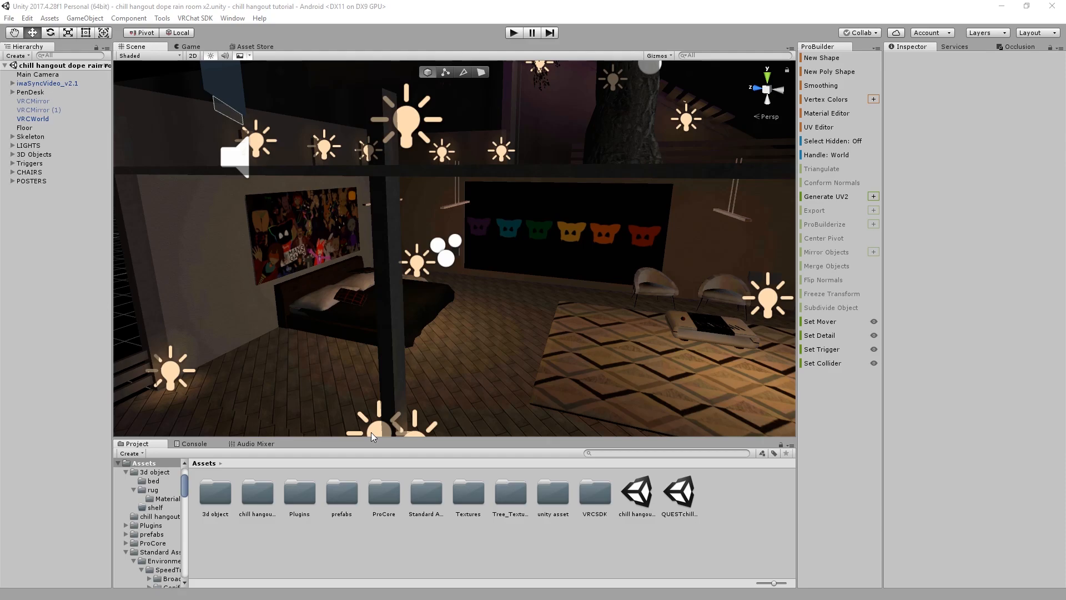
Look around the room in the x2 scene and check the active platform in Build Settings
right_click_drag(391, 236, 522, 253)
scroll(472, 239, "down", 8)
scroll(522, 253, "up", 8)
middle_click_drag(521, 253, 477, 261)
left_click(9, 18)
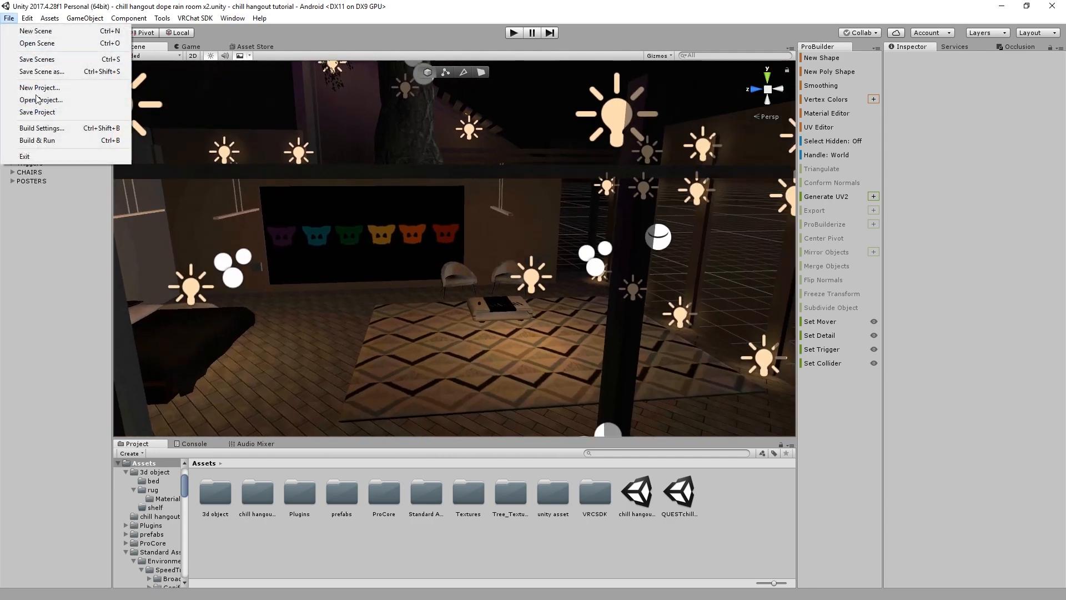
left_click(61, 128)
left_click(690, 95)
Select the hanging lamp objects from Cube (1) to Cylinder (1) and examine them in the scene
right_click_drag(555, 167, 437, 209)
left_click(408, 252)
right_click_drag(455, 90, 224, 237)
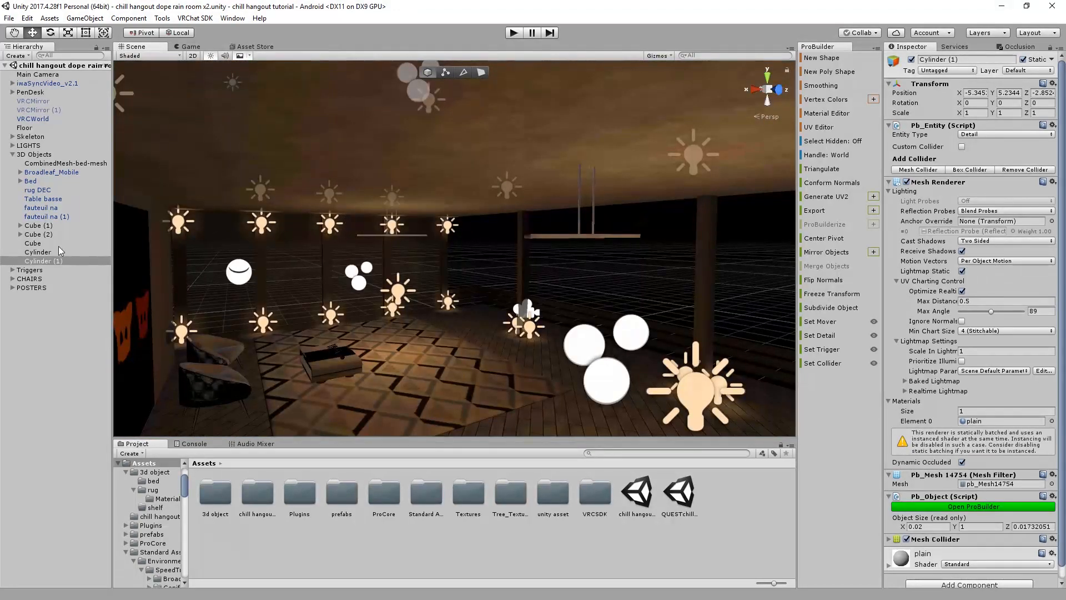
left_click(39, 225, "shift")
key("f")
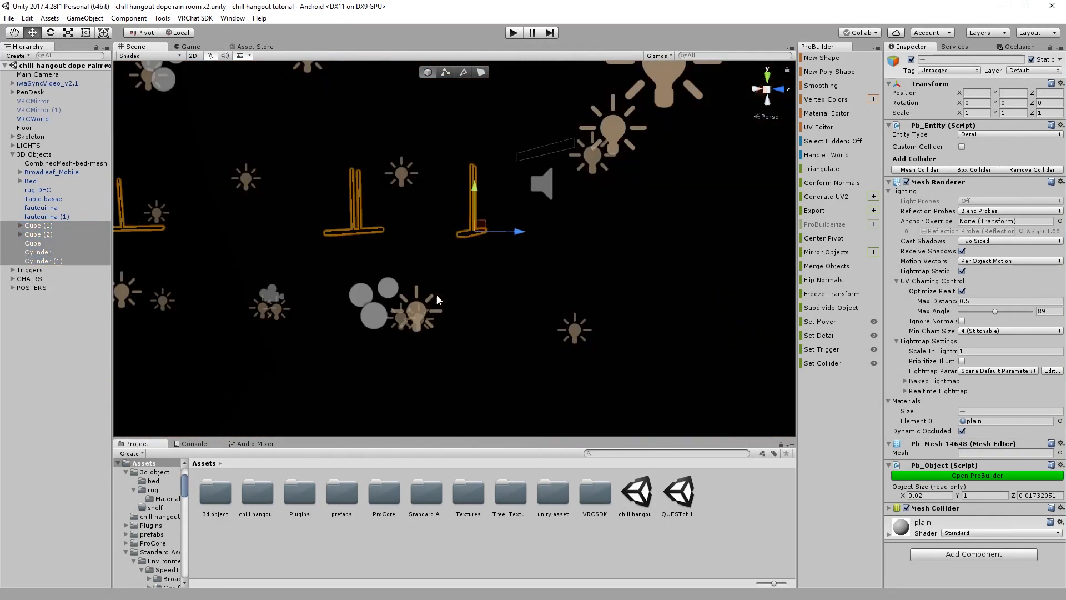
middle_click_drag(482, 185, 499, 199)
left_click_drag(462, 412, 471, 442)
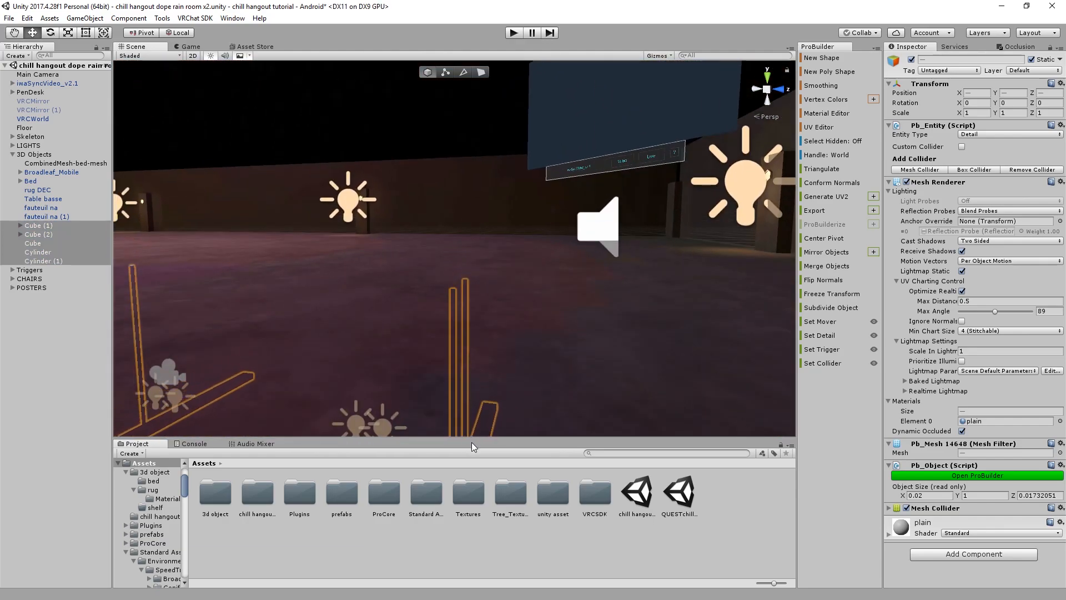
mouse_move(476, 413)
right_mouse_down()
mouse_move(454, 338)
mouse_move(474, 428)
right_mouse_up()
left_click(493, 505)
Try to scale the HQ Mirror trigger cube beside the staircase along X and undo the scaling
right_click_drag(516, 400, 495, 314)
scroll(483, 305, "up", 8)
middle_click_drag(473, 302, 533, 283)
right_click_drag(292, 287, 244, 305)
middle_click_drag(333, 314, 381, 321)
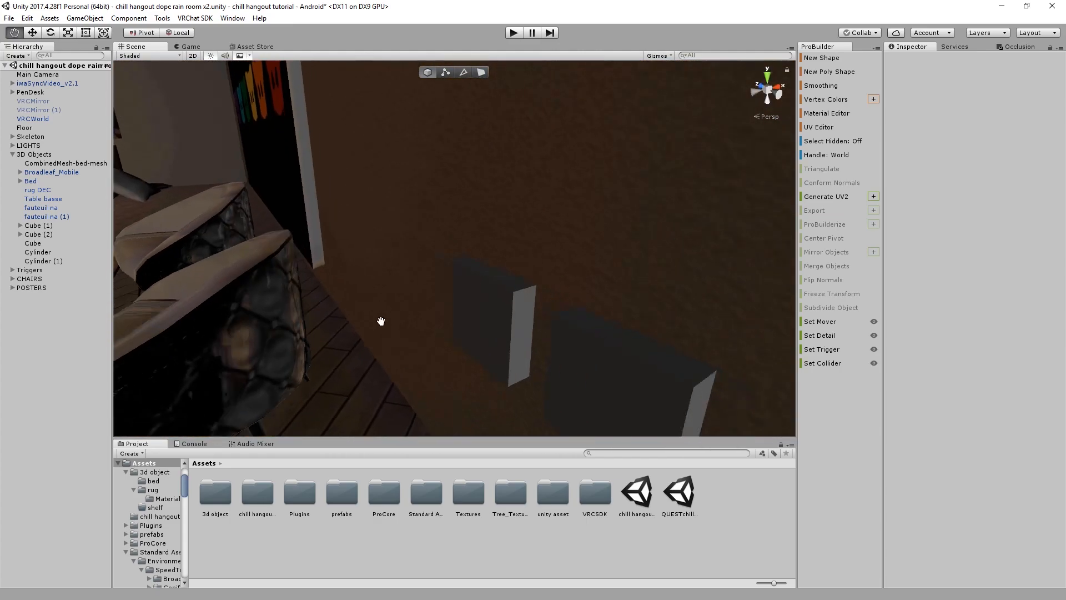
right_click_drag(381, 321, 336, 303)
left_click(424, 299)
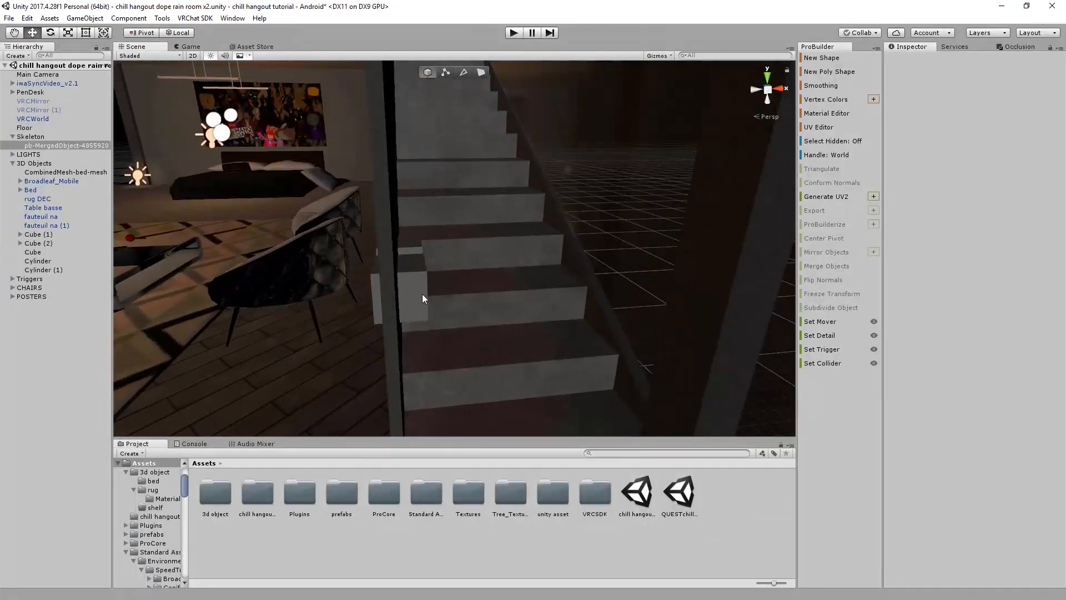
left_click(424, 295)
key("r")
mouse_move(431, 290)
left_mouse_down()
mouse_move(444, 287)
mouse_move(423, 292)
left_mouse_up()
key("ctrl+z")
Move the trigger objects Cube and Cube (1) together along X to 1.955
mouse_move(483, 272)
right_mouse_down()
mouse_move(457, 261)
mouse_move(468, 258)
right_mouse_up()
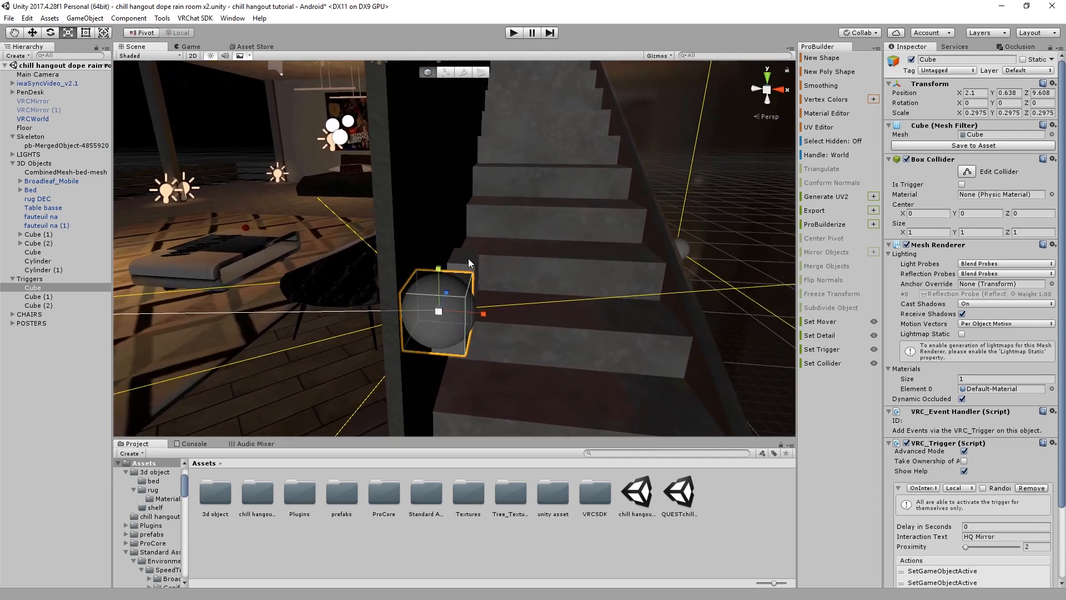
left_click(468, 259, "shift")
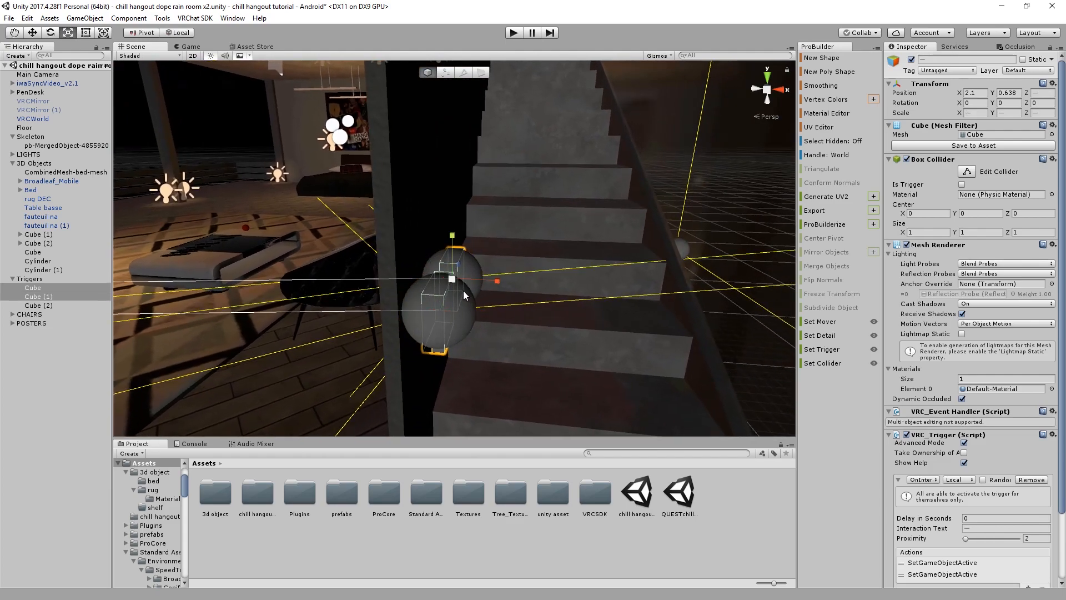
key("w")
left_click_drag(496, 284, 481, 291)
key("f")
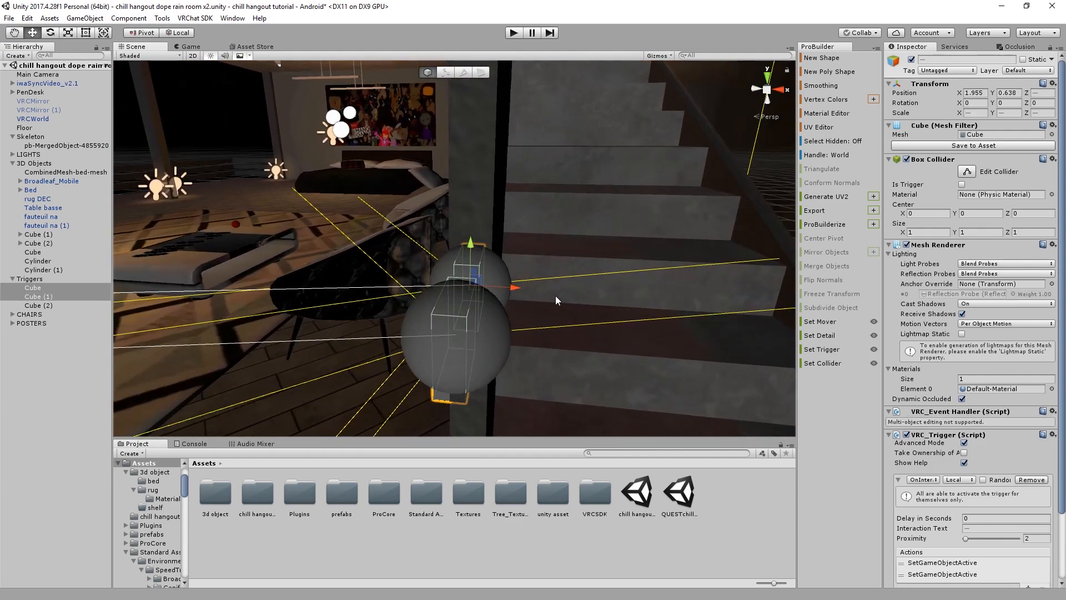
left_click(533, 409)
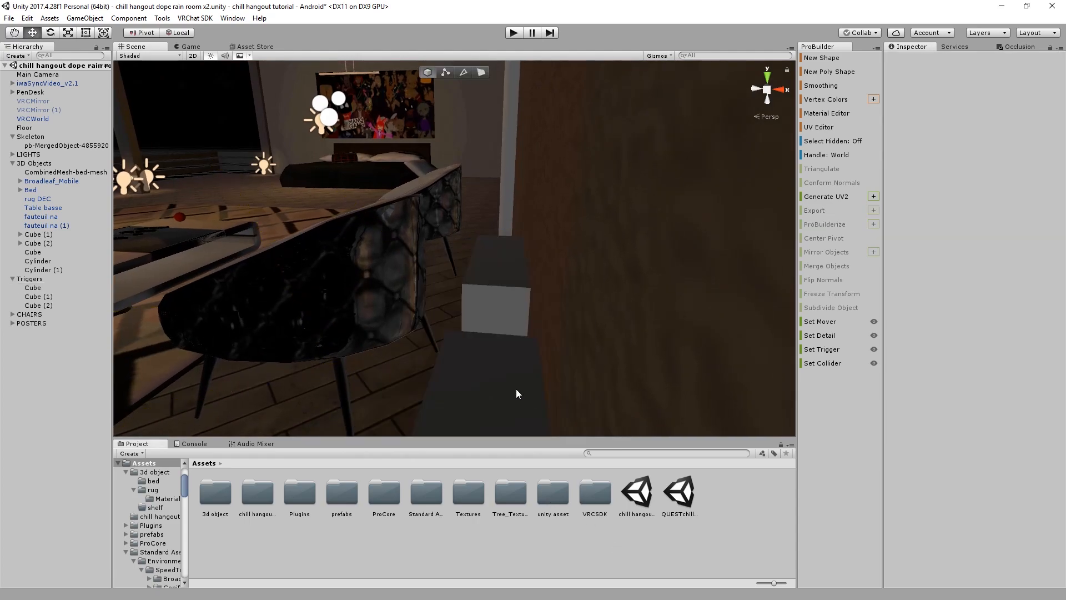
right_click_drag(533, 408, 522, 366)
Reselect the two trigger cubes and push them back along X toward the staircase wall
key("ctrl+z")
left_click_drag(478, 229, 501, 228)
right_click_drag(501, 228, 422, 208)
middle_click_drag(422, 208, 466, 161)
right_click_drag(466, 162, 479, 195)
left_click(485, 522)
right_click_drag(483, 355, 471, 248)
scroll(493, 246, "up", 2)
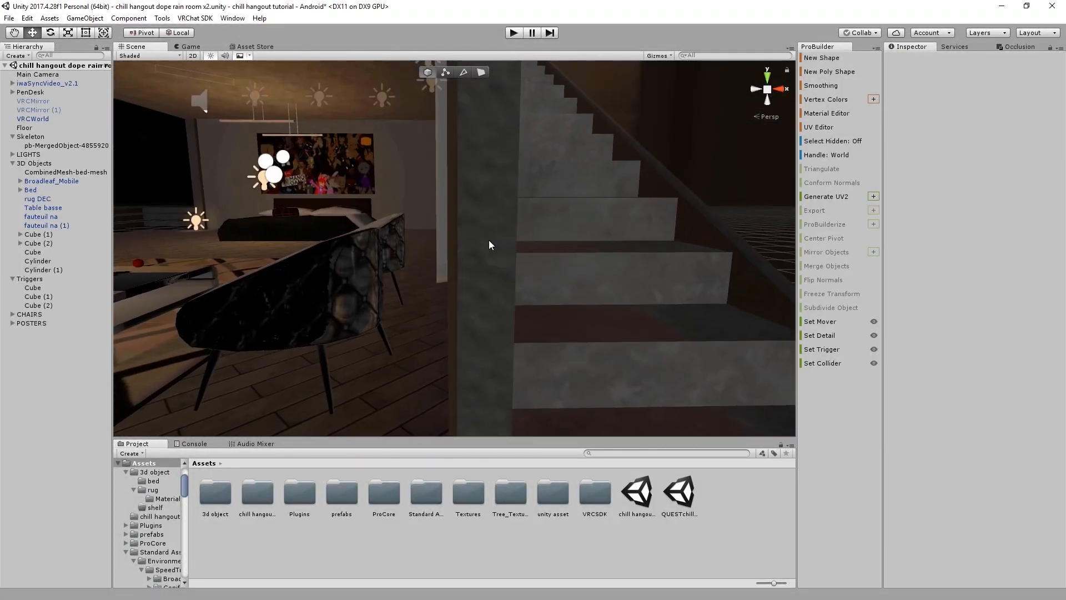
Reselect the two trigger cubes and pull them slightly along negative X out of the staircase wall
key("ctrl+z")
left_click_drag(500, 283, 485, 282)
left_click(472, 545)
Look over the room and examine the PenDesk object with its pens on the low table
right_click_drag(465, 433, 422, 333)
middle_click_drag(422, 333, 624, 258)
right_click_drag(625, 258, 491, 258)
right_click_drag(490, 301, 584, 318)
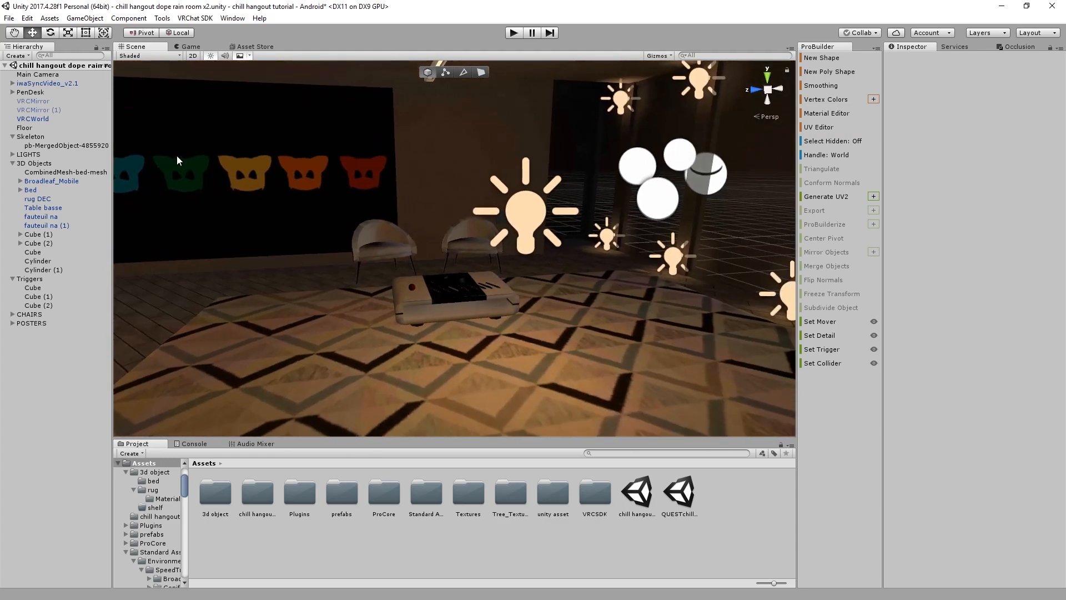
left_click(54, 90)
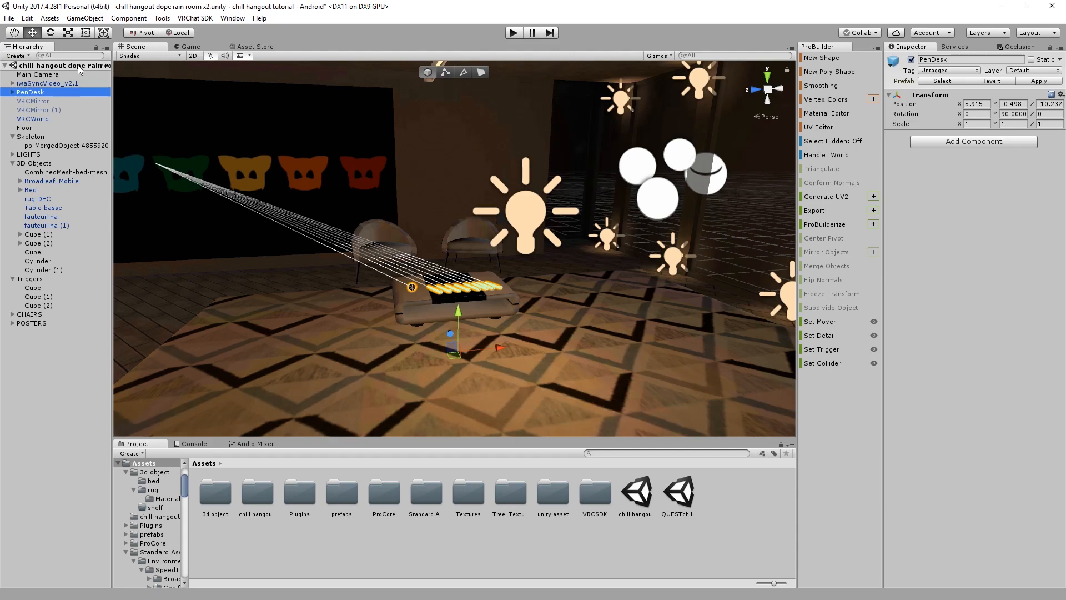
right_click_drag(252, 151, 300, 211)
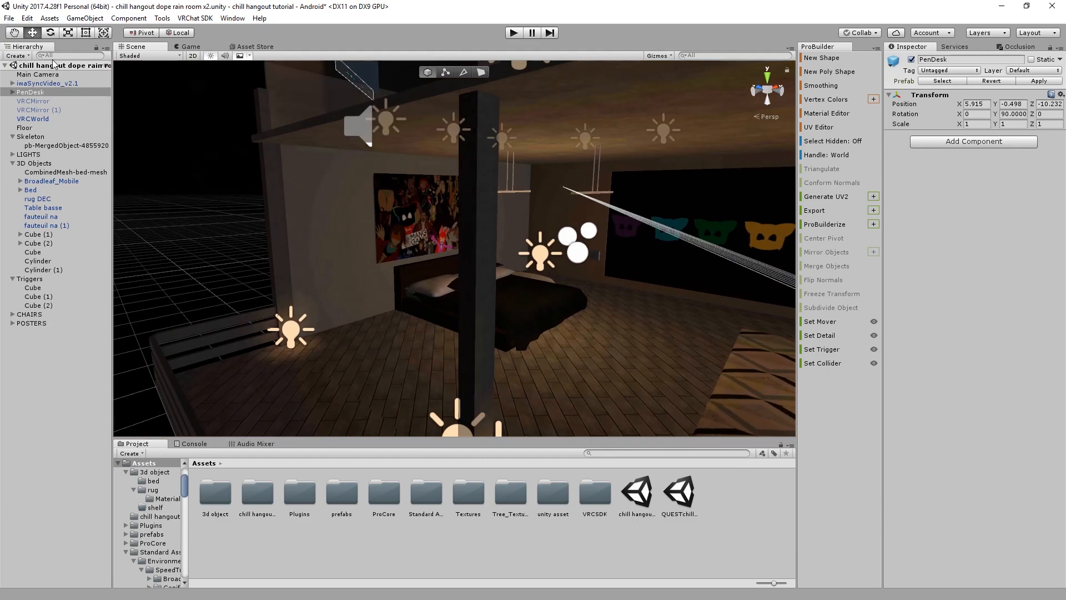
key("f")
left_click(531, 512)
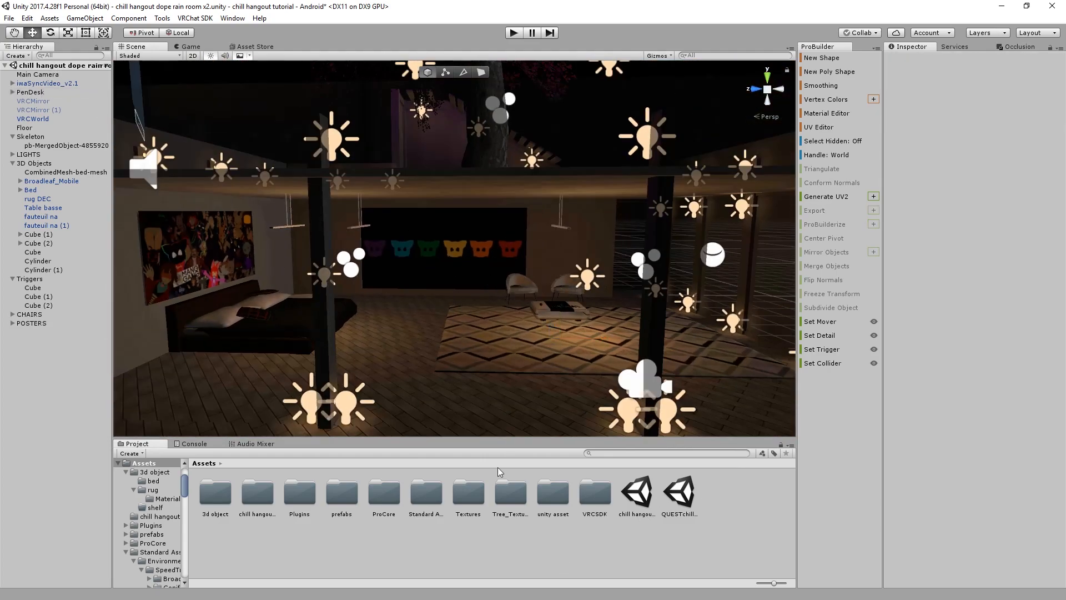
Save the x2 scene, switch to "QUESTchill hangout dope rain room x3", and select its 3D Objects group
double_click(681, 492)
left_click(518, 328)
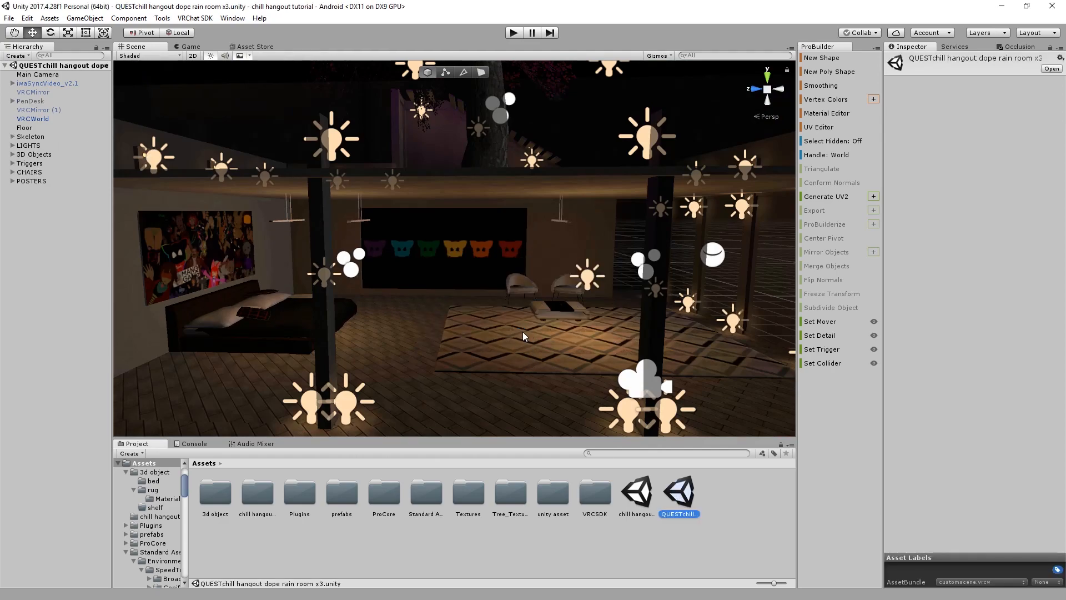
scroll(309, 222, "up", 3)
scroll(309, 222, "down", 3)
left_click(11, 155)
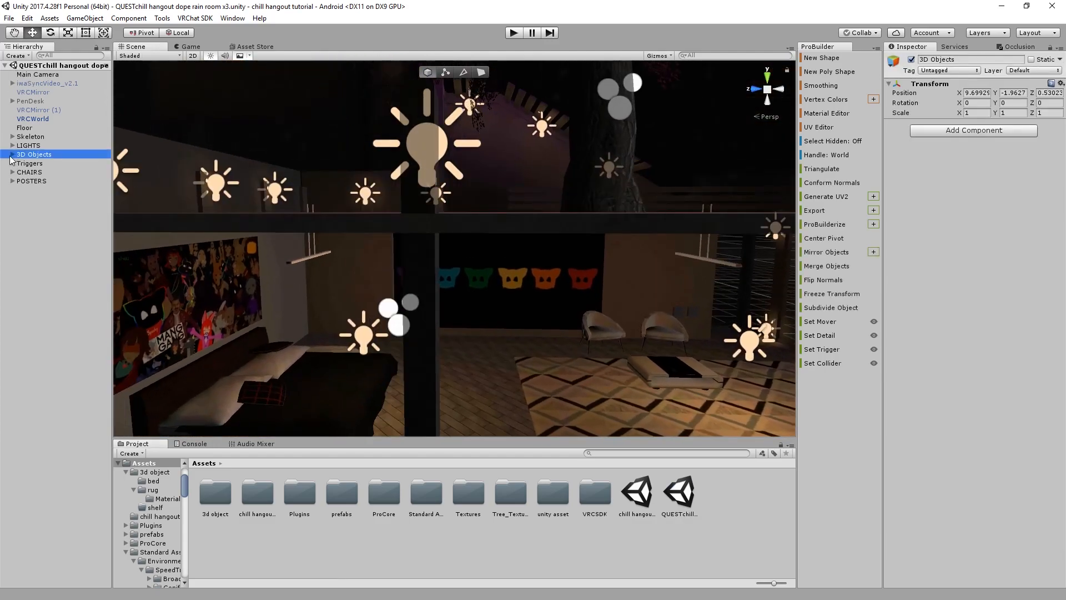
Select Cube (1) through Cylinder (1) in the 3D Objects group and lower these hanging ceiling fixtures slightly
left_click(12, 154)
left_click(42, 226)
left_click(38, 261, "shift")
key("f")
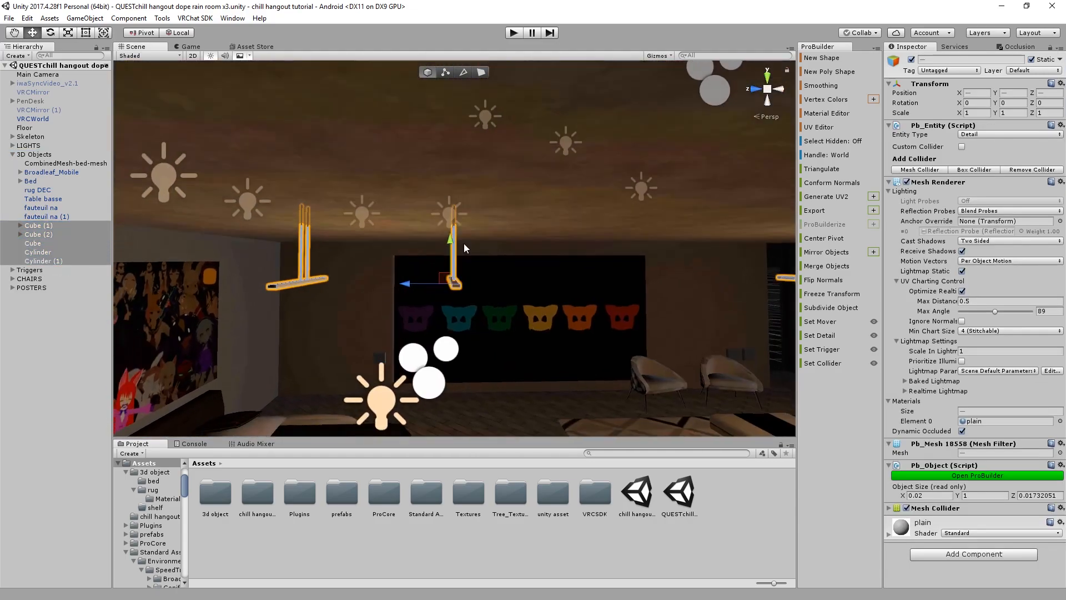
scroll(464, 243, "up", 2)
middle_click_drag(455, 244, 440, 315)
left_click_drag(439, 317, 440, 334)
left_click(489, 520)
Select the two trigger cubes on the wall behind the chairs and nudge them slightly along negative X
middle_click_drag(481, 369, 366, 306)
scroll(378, 278, "up", 3)
scroll(311, 266, "up", 3)
scroll(379, 336, "up", 4)
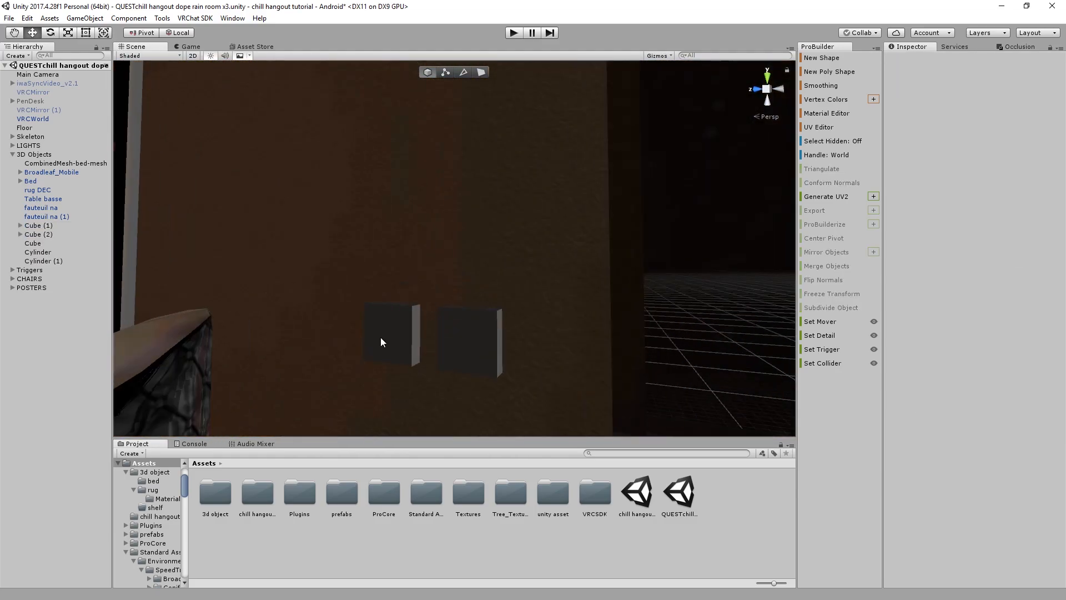
left_click(381, 337)
left_click(461, 348, "shift")
right_click_drag(461, 348, 299, 348)
middle_click_drag(299, 347, 80, 286)
scroll(278, 278, "down", 3)
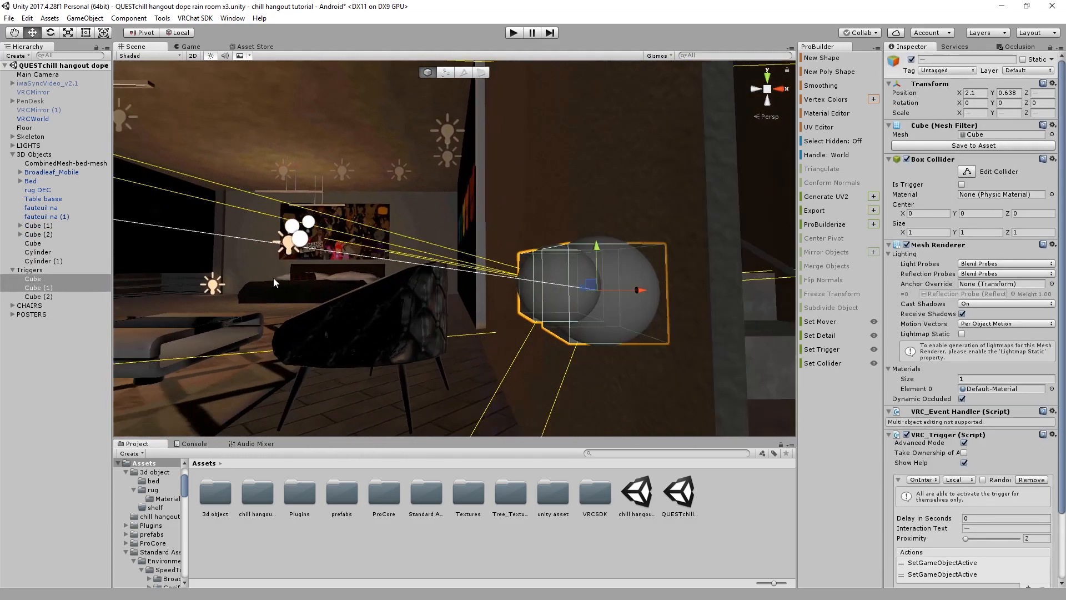
key("f")
left_click_drag(450, 283, 445, 282)
middle_click_drag(444, 282, 510, 297)
scroll(509, 296, "up", 5)
left_click(514, 553)
scroll(459, 303, "down", 3)
left_click_drag(460, 302, 349, 257, "alt")
key("ctrl+z")
left_click(386, 544)
Look over the room and examine the disabled VRCMirror, iwaSyncVideo_v2.1 and PenDesk objects
middle_click_drag(390, 355, 475, 336)
right_click_drag(476, 336, 317, 208)
scroll(582, 269, "down", 5)
scroll(318, 208, "up", 4)
middle_click_drag(317, 208, 397, 250)
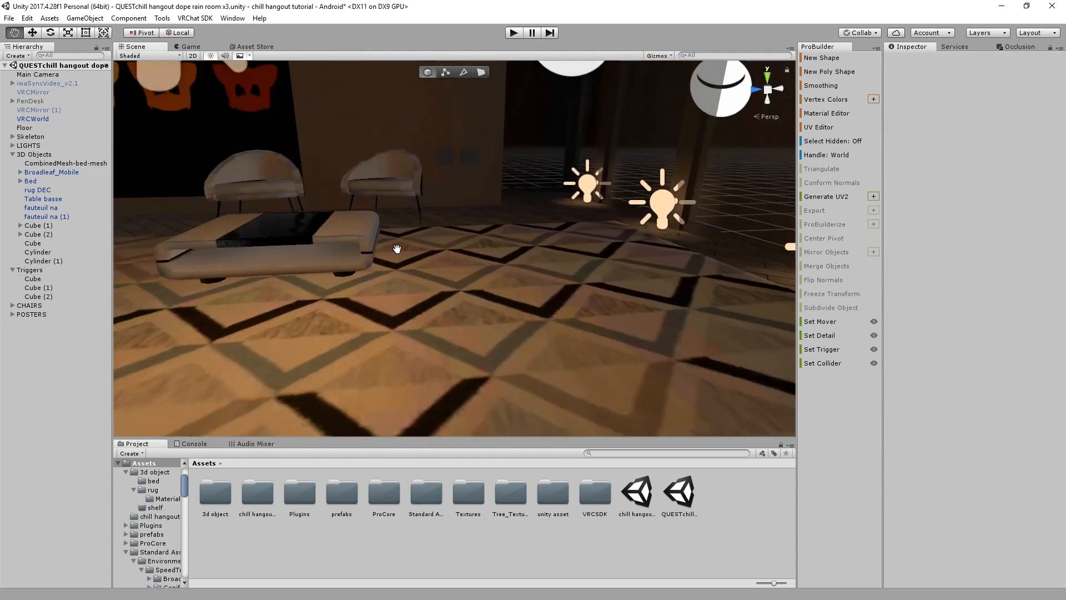
left_click(32, 94)
left_click(34, 83)
left_click(30, 95)
left_click(49, 100)
scroll(383, 223, "down", 4)
scroll(383, 223, "down", 7)
right_click_drag(405, 237, 423, 267)
right_click_drag(344, 263, 205, 262)
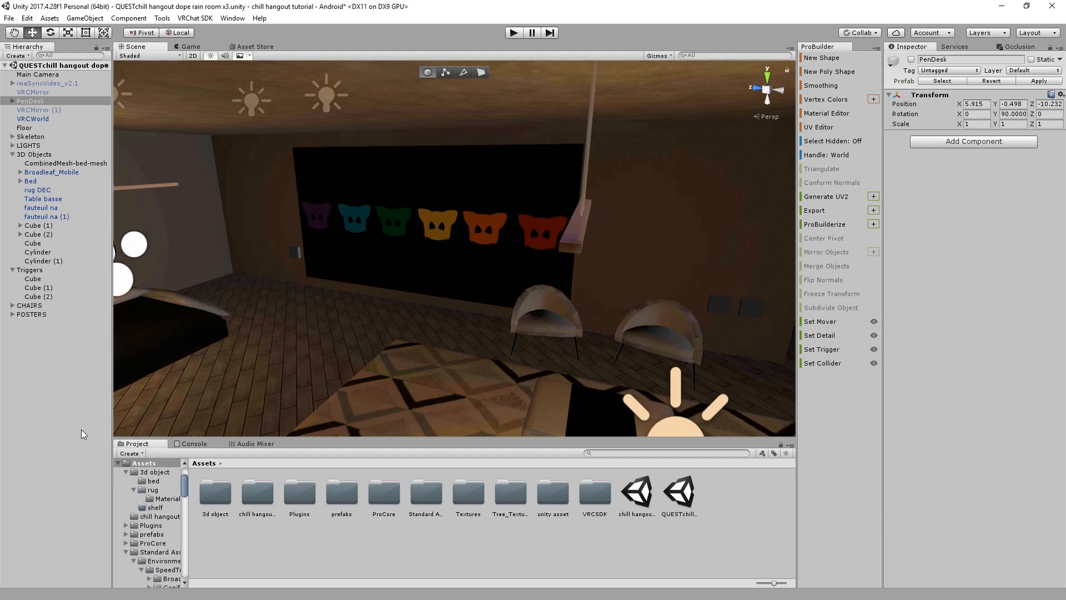
scroll(440, 297, "down", 5)
middle_click_drag(439, 298, 498, 322)
key("f")
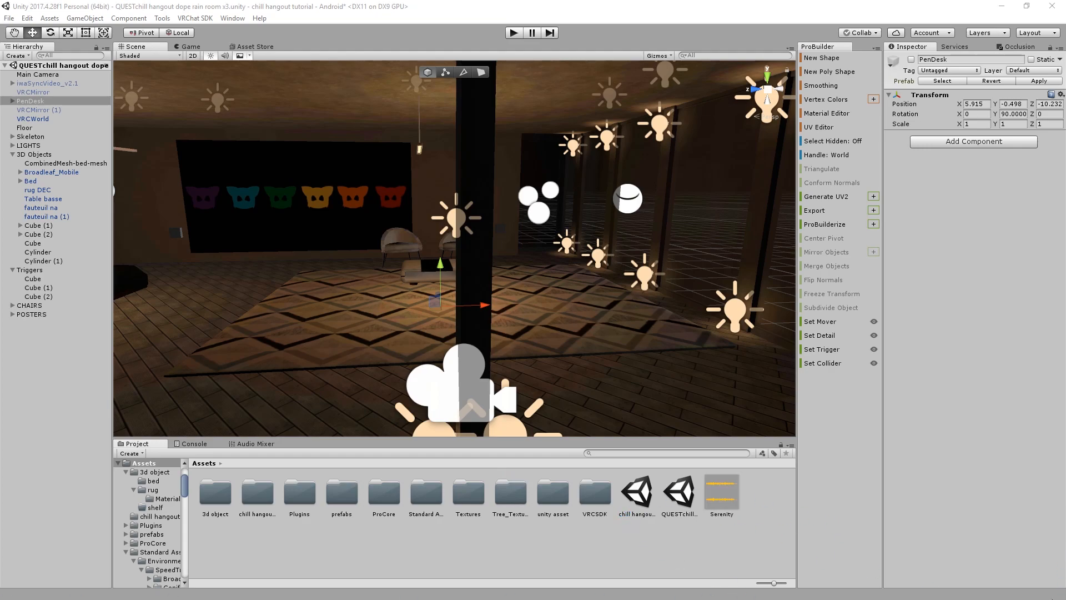
Check the Serenity audio clip's import settings and delete the clip from the Assets folder
left_click(721, 494)
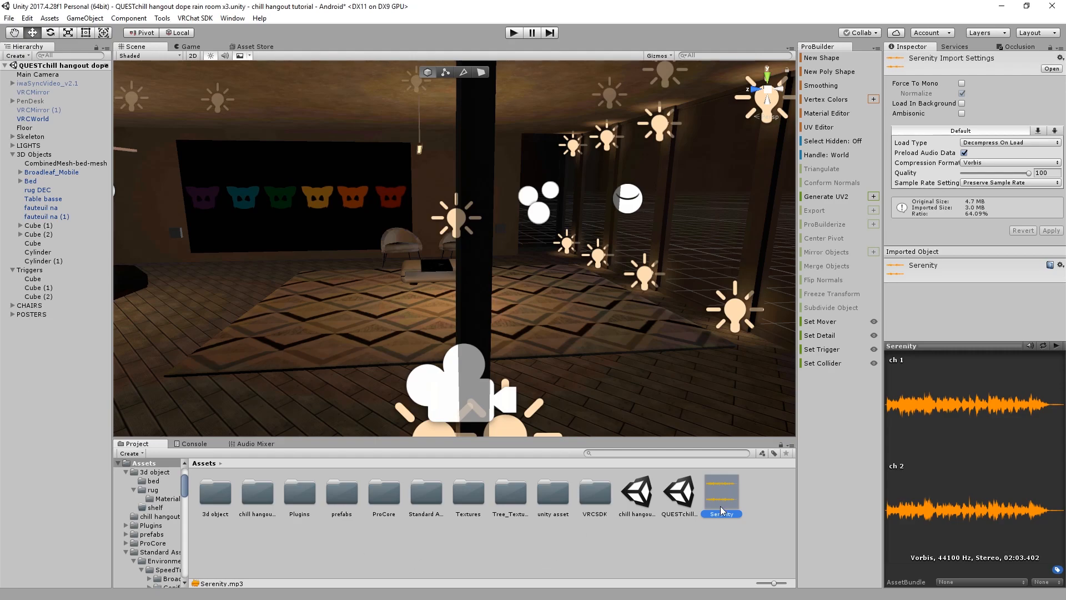
key("Delete")
left_click(548, 329)
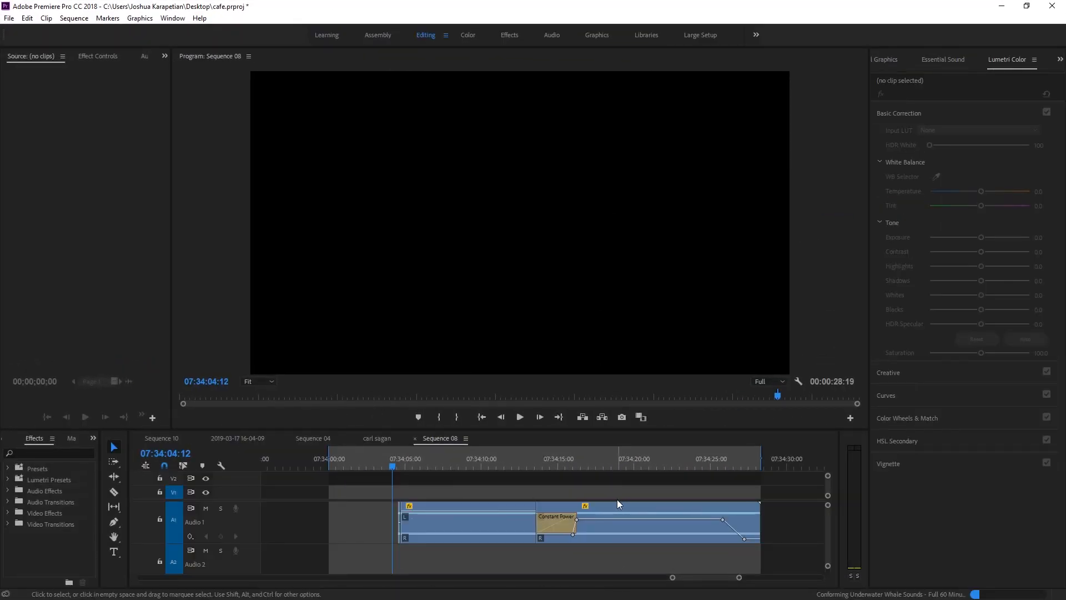
In Adobe Premiere Pro, place Serenity.mp3 on the Audio 1 track of Sequence 08, past the existing clips
left_click_drag(680, 578, 764, 577)
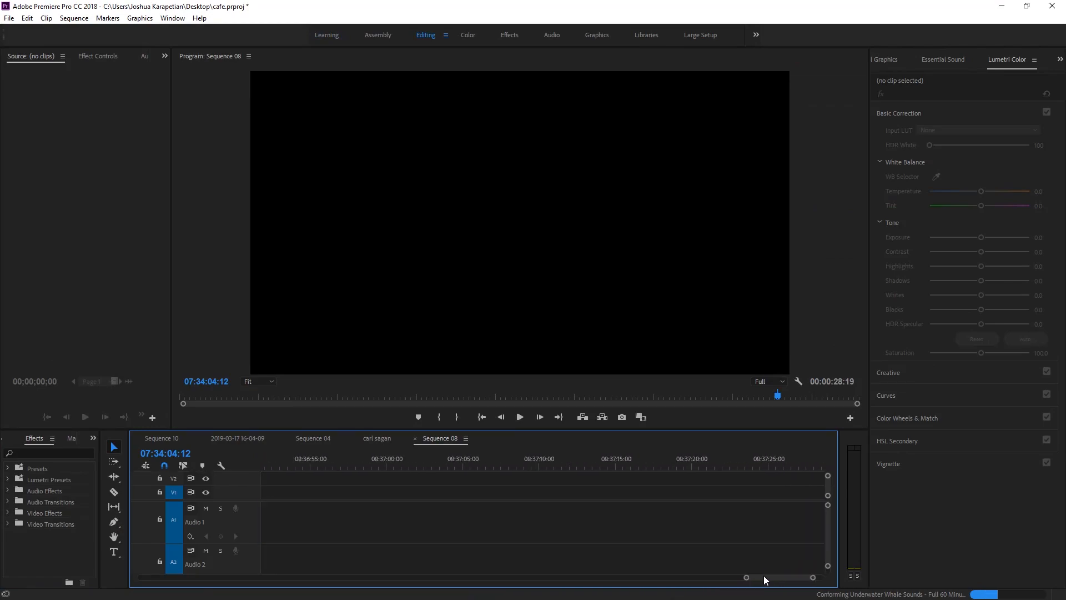
left_click_drag(460, 547, 403, 519)
scroll(541, 548, "down", 6)
left_click_drag(742, 577, 258, 519)
left_click_drag(640, 578, 704, 579)
left_click(698, 460)
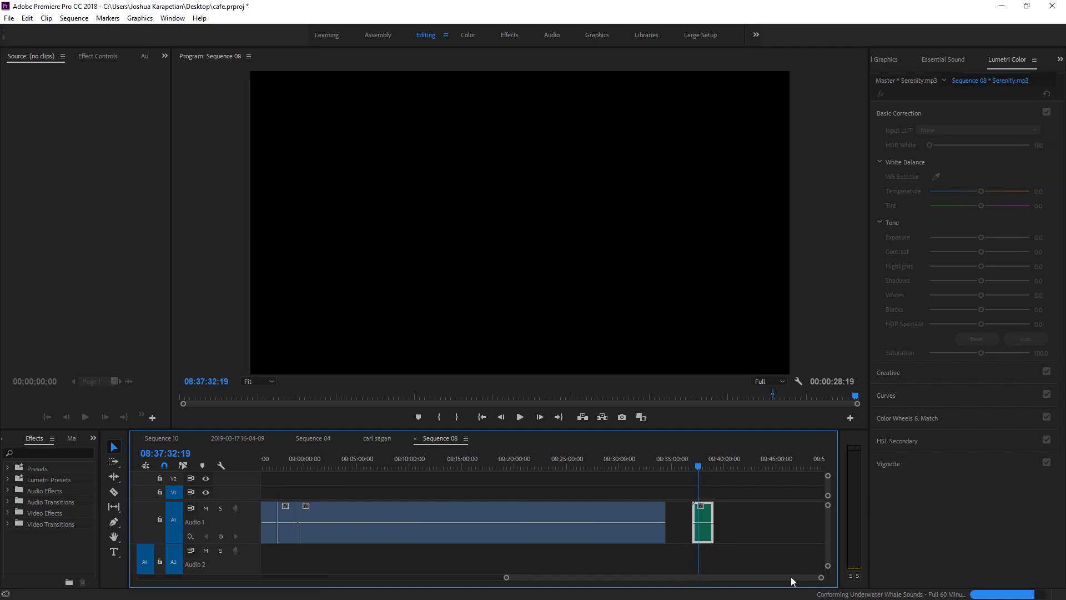
left_click_drag(819, 575, 730, 572)
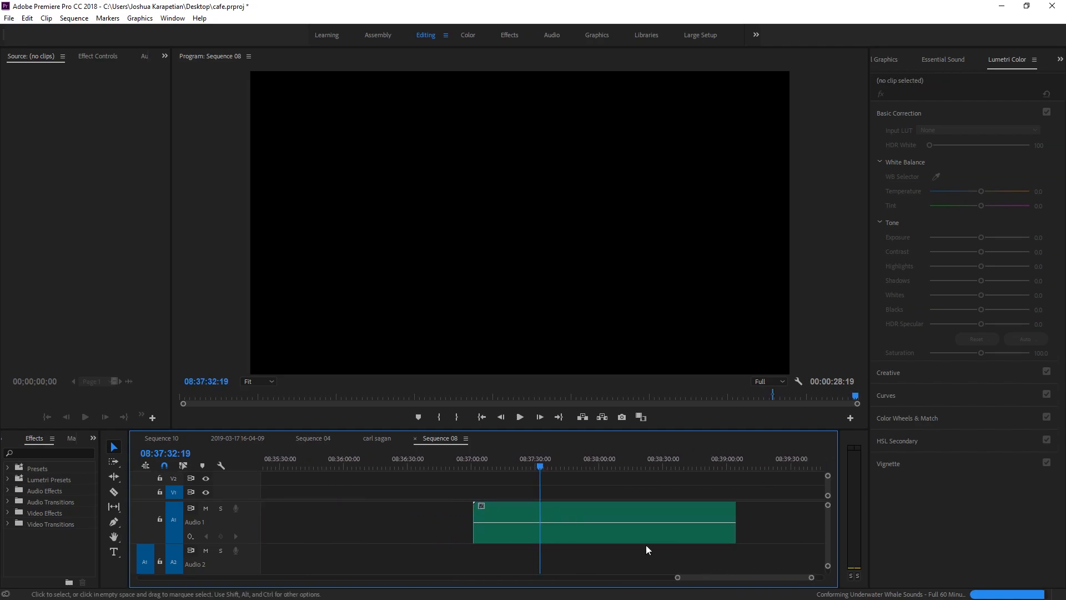
Mark in and out points around the whole Serenity.mp3 clip and play back its opening
left_click(496, 459)
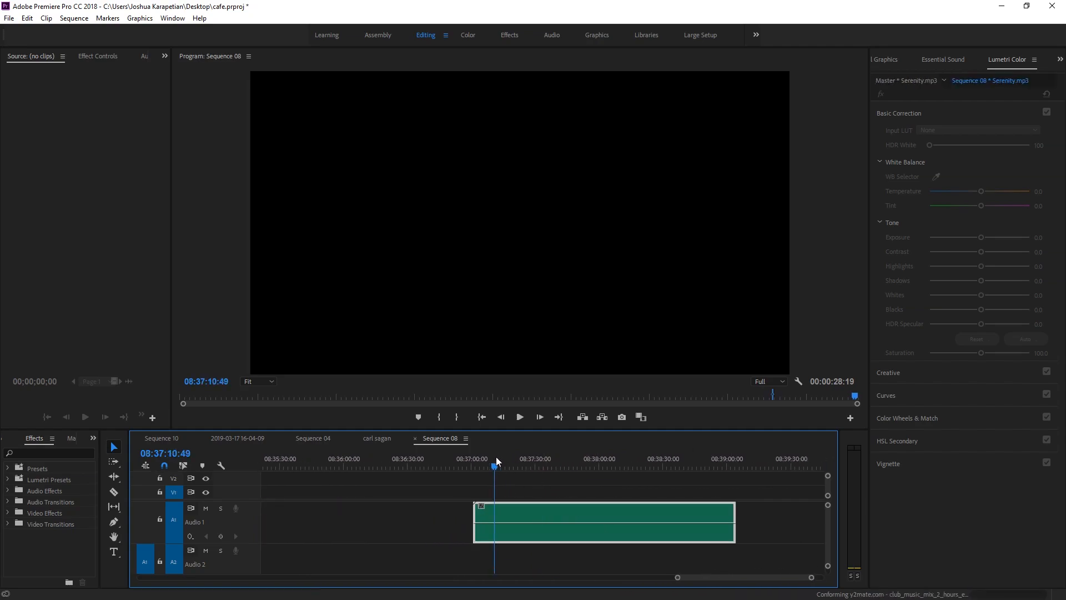
key("i")
left_click(528, 456)
key("o")
left_click_drag(528, 452, 736, 483)
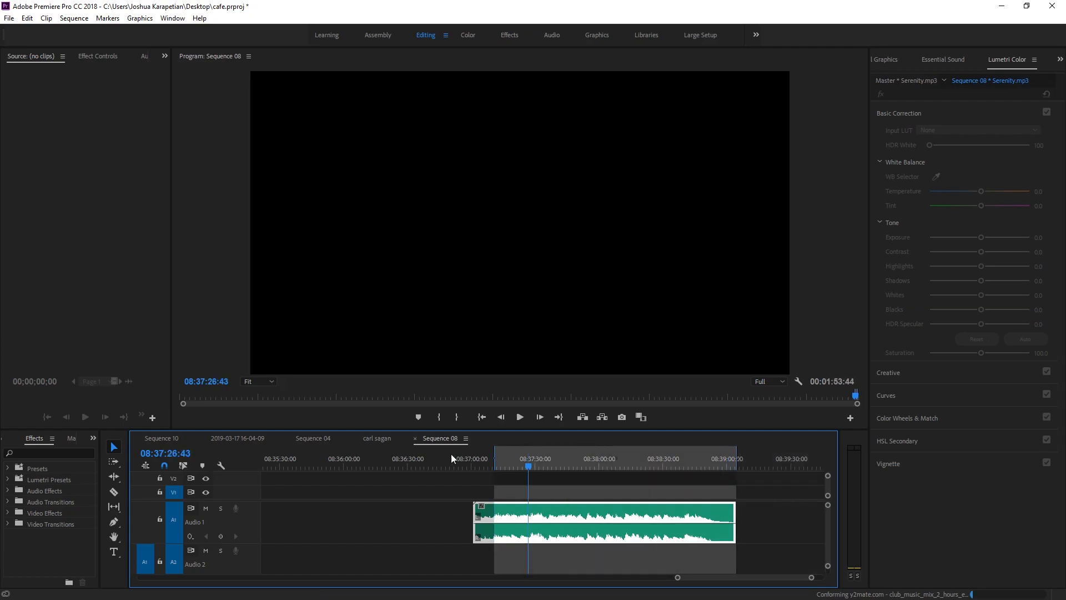
left_click(496, 461)
left_click_drag(494, 452, 477, 465)
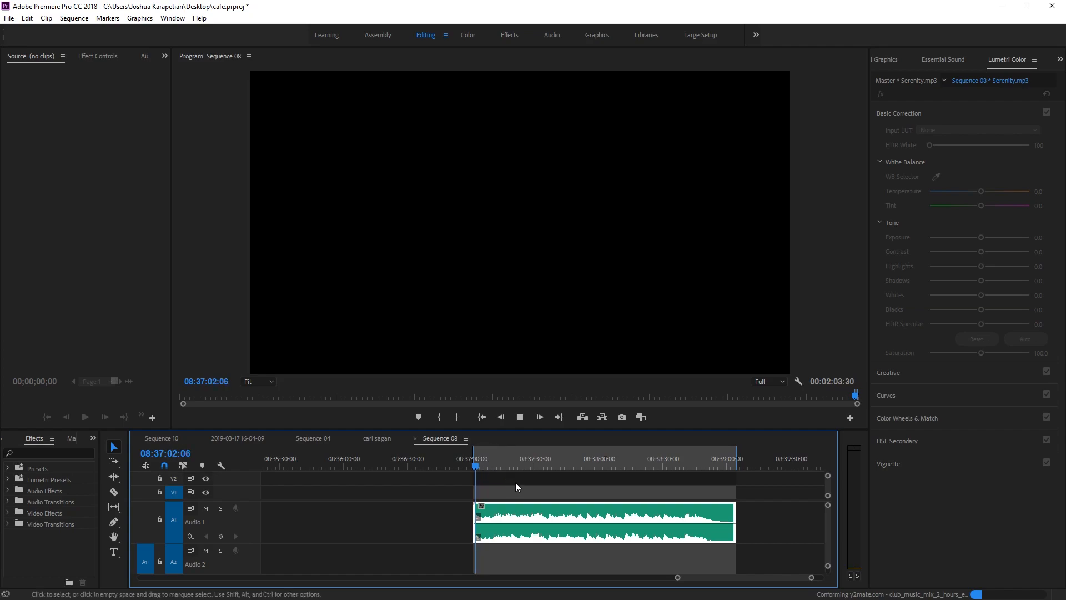
key("space")
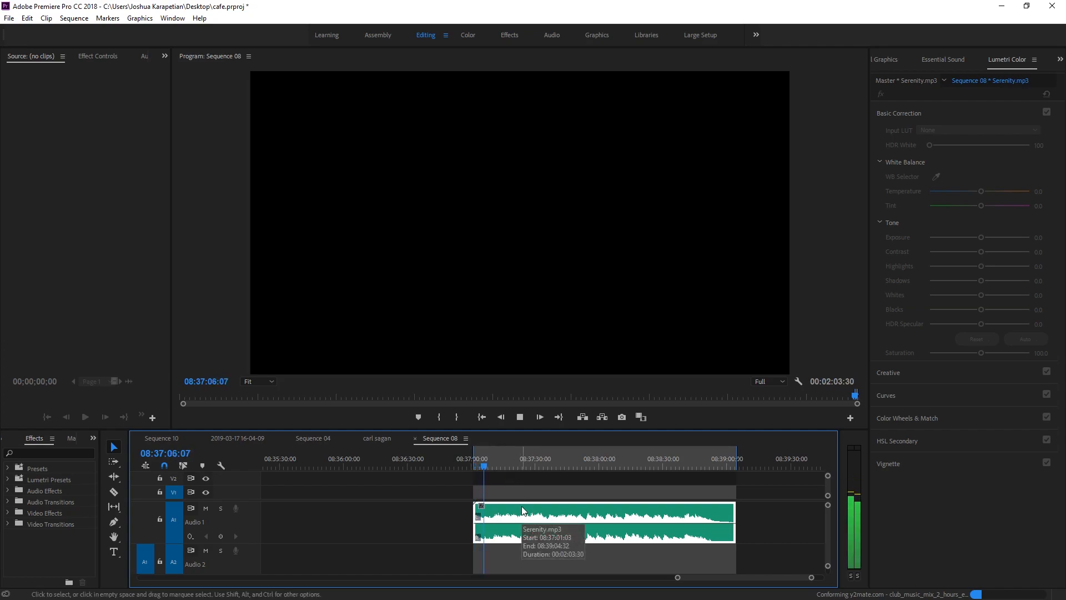
key("space")
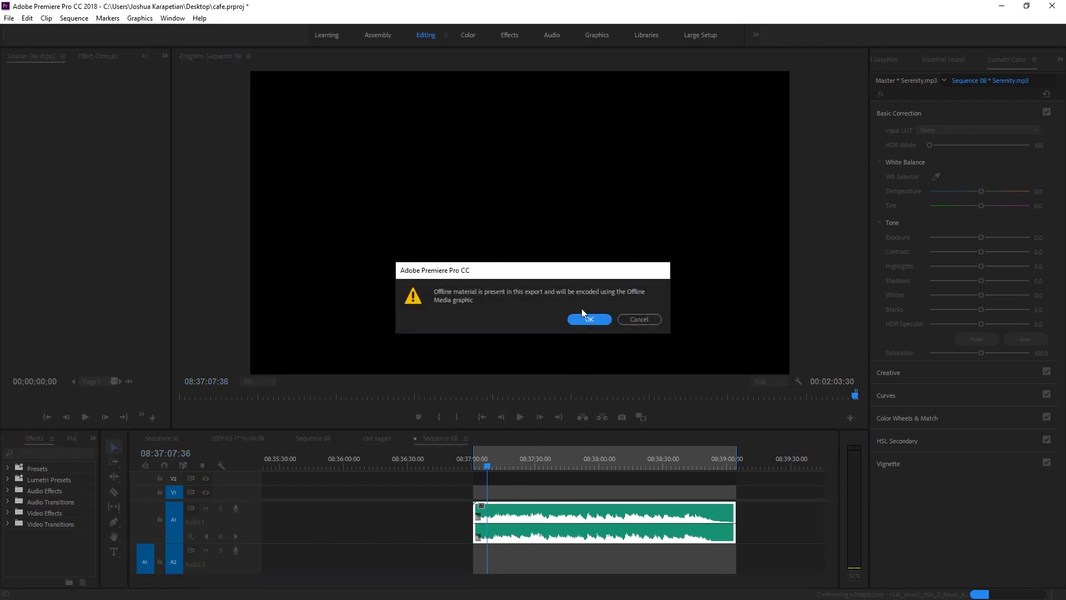
Start exporting the marked range, accepting the offline media, and set the MP3 audio bitrate to 80 kbps
left_click(588, 318)
left_click_drag(545, 116, 670, 48)
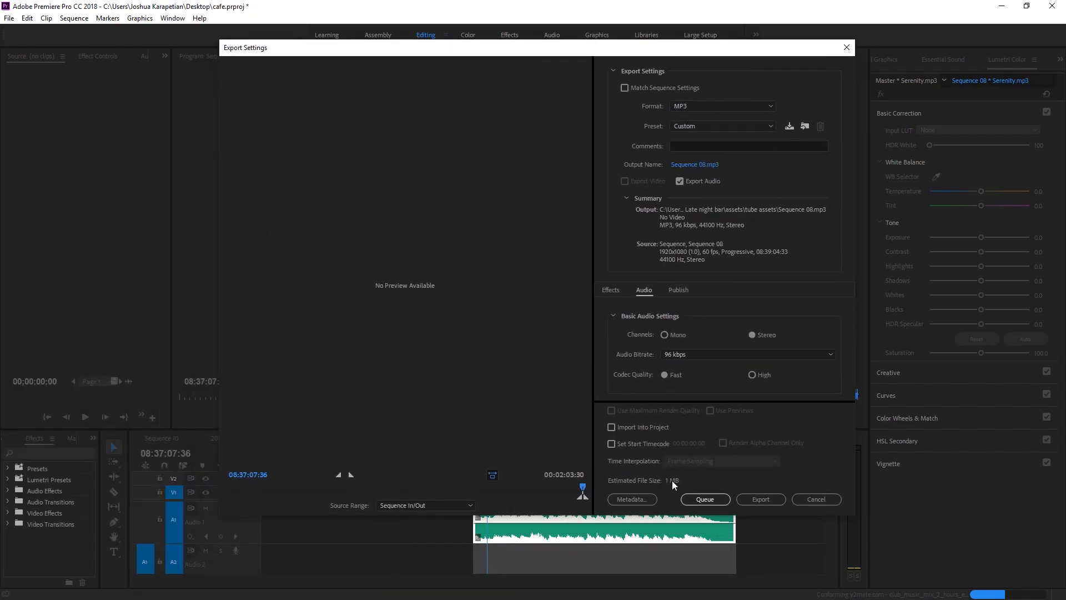
left_click(702, 106)
left_click(761, 96)
left_click(689, 355)
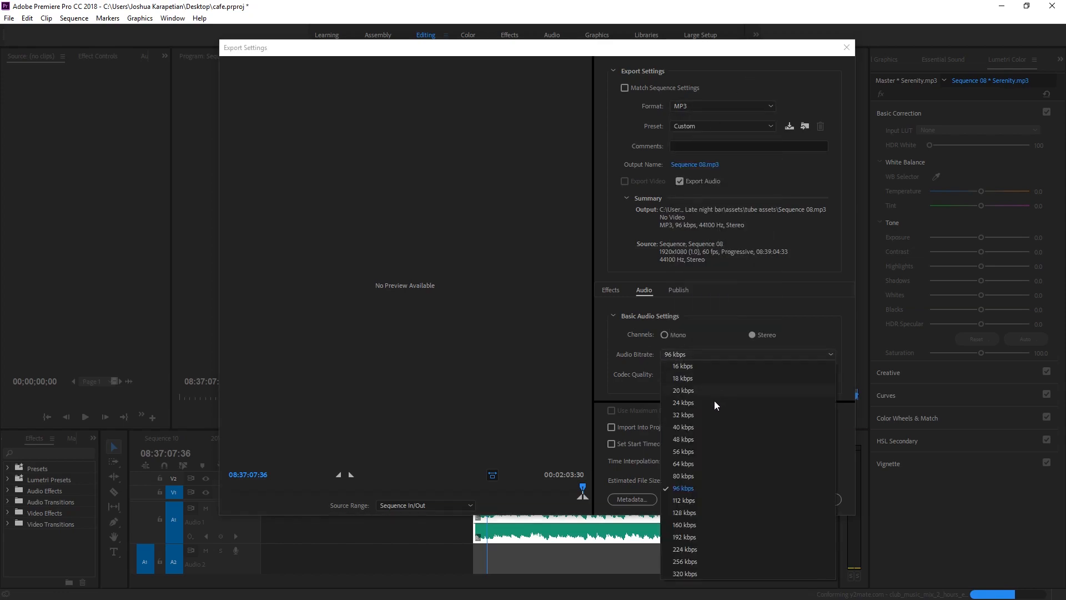
left_click(707, 476)
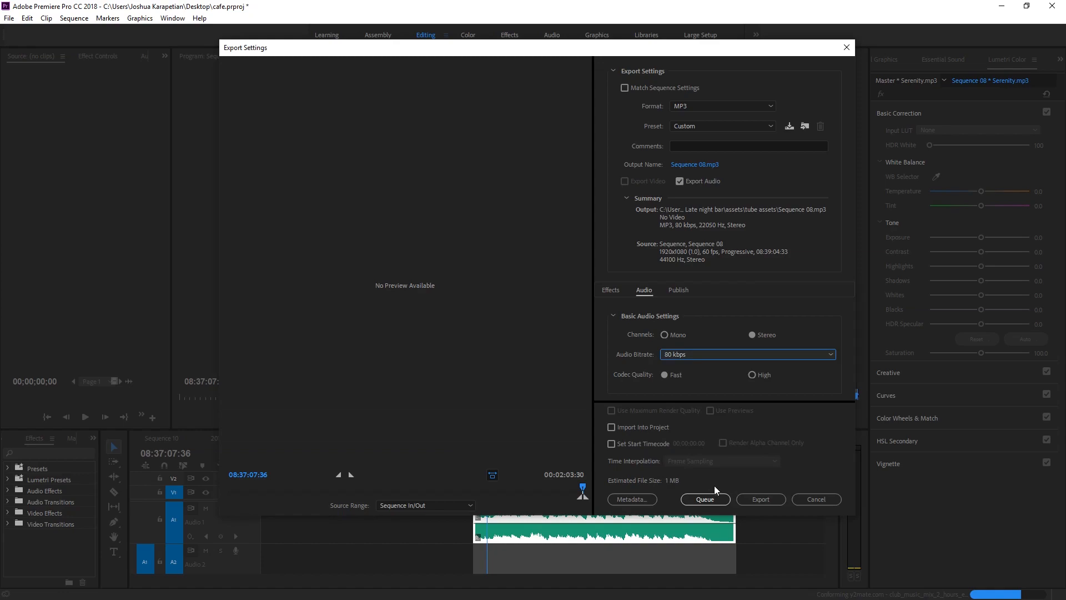
Name the export output "calm music" and save it to the Chill Hangout Tutorial folder under VRCHAT SDK WORLDS
left_click(697, 165)
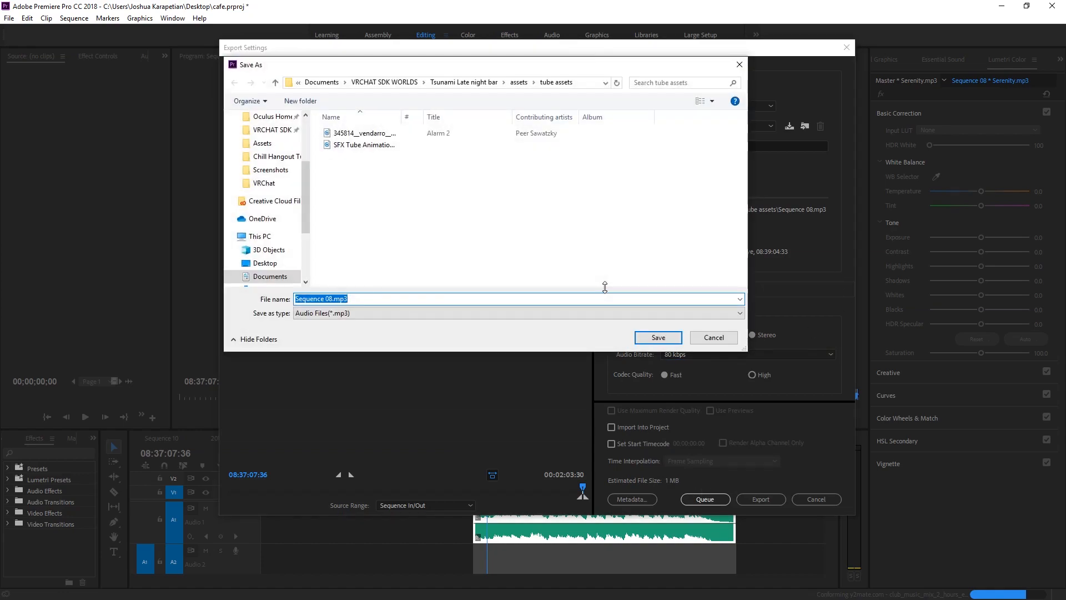
type("awe")
key("BackSpace")
key("BackSpace")
key("BackSpace")
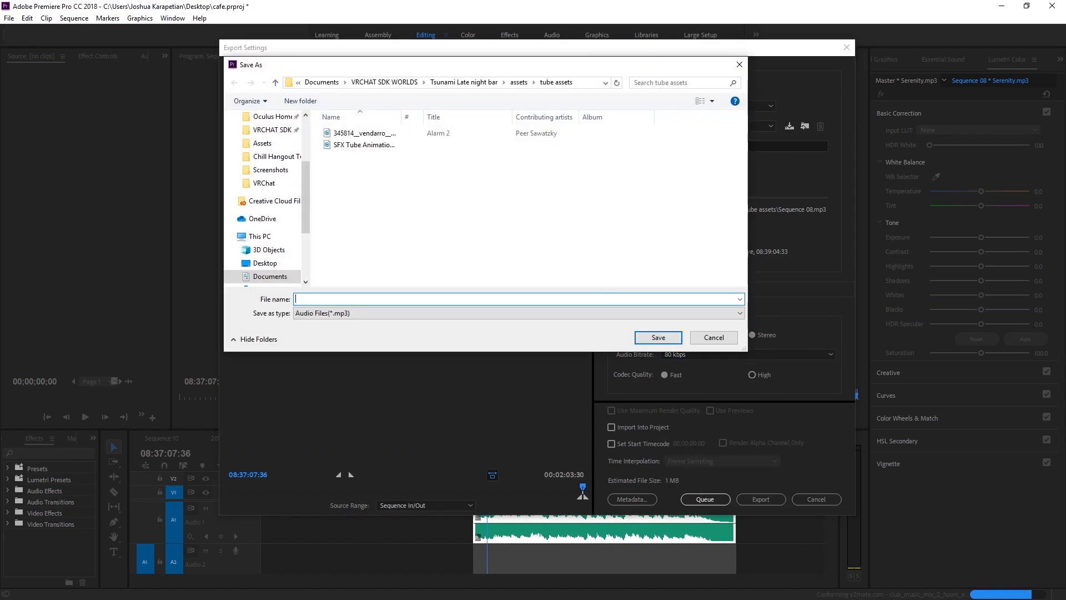
type("calm music")
left_click(519, 82)
left_click(419, 82)
scroll(392, 189, "down", 8)
scroll(391, 189, "up", 5)
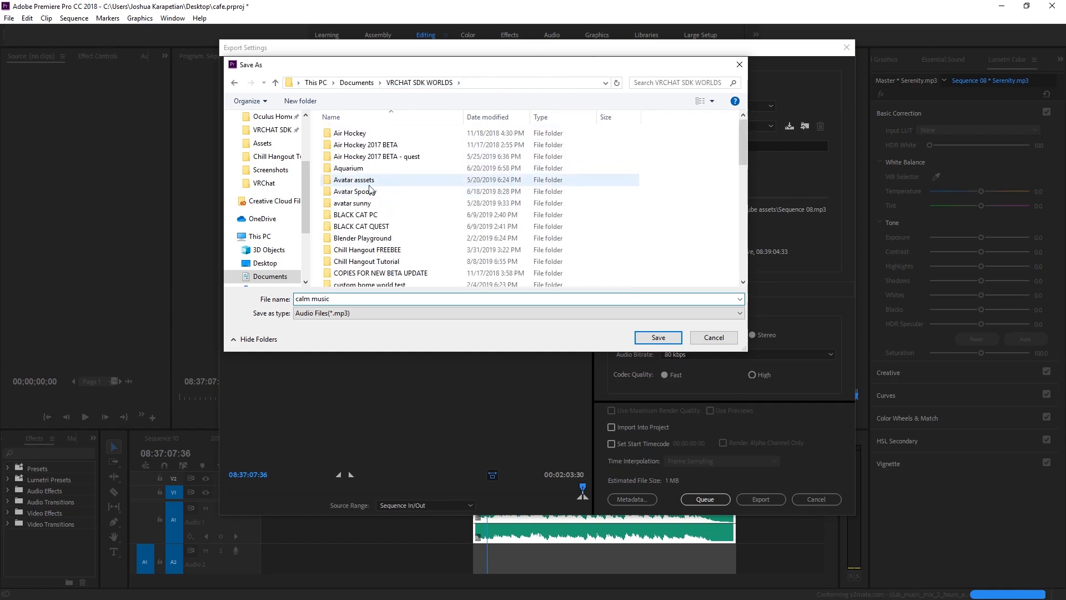
double_click(399, 262)
left_click(669, 346)
Export the audio file and close Premiere Pro
left_click(761, 498)
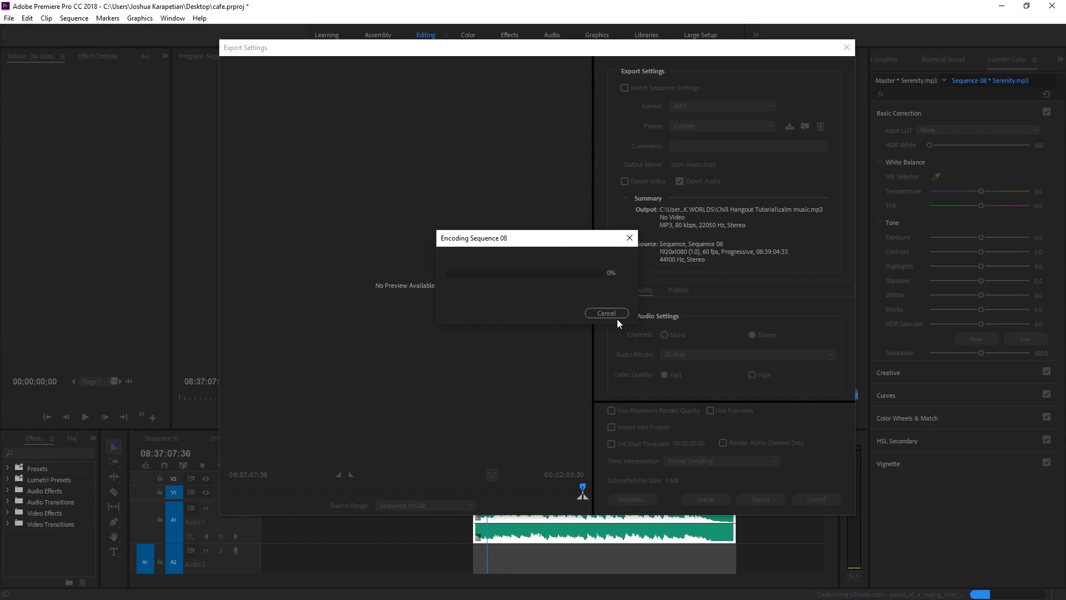
left_click(617, 316)
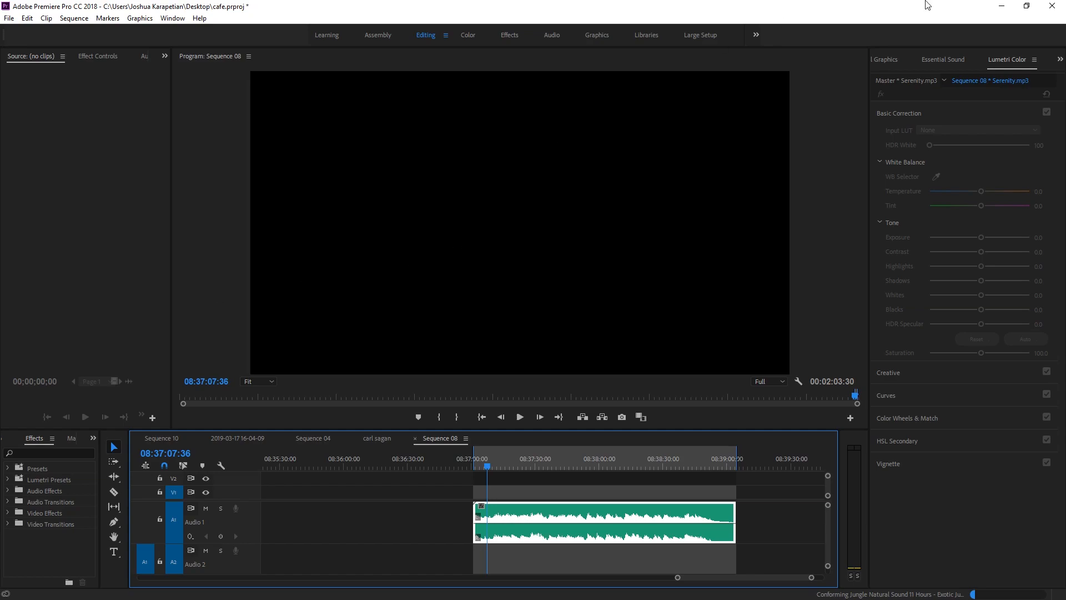
left_click(1052, 5)
left_click(485, 312)
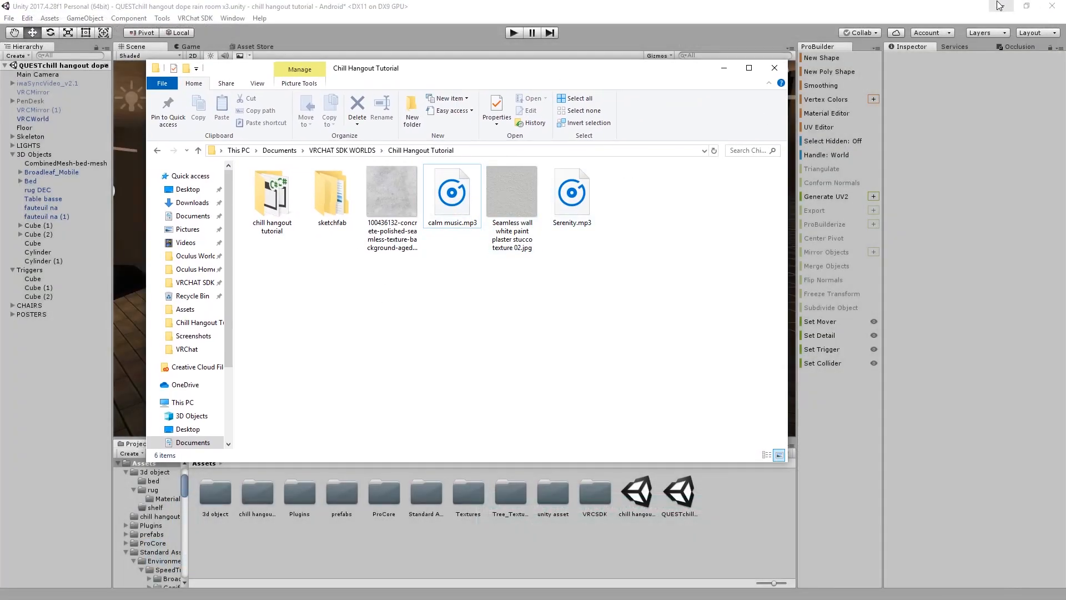
Import calm music.mp3 from the Chill Hangout Tutorial folder into the Unity Assets and add it to the scene hierarchy
left_click_drag(452, 194, 422, 155)
left_click(511, 58)
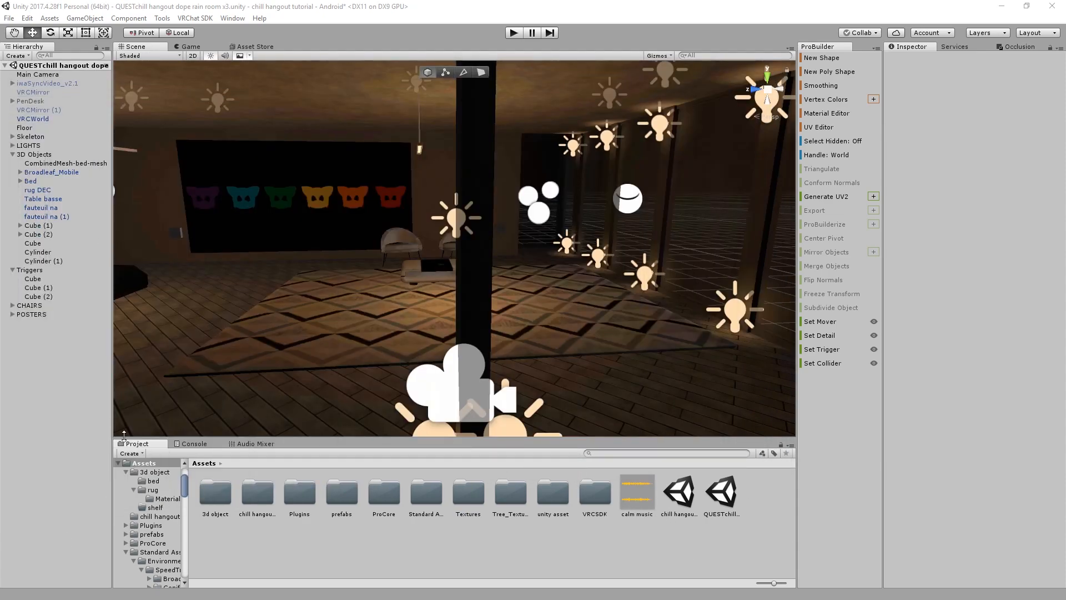
right_click_drag(399, 325, 332, 311)
middle_click_drag(332, 312, 409, 334)
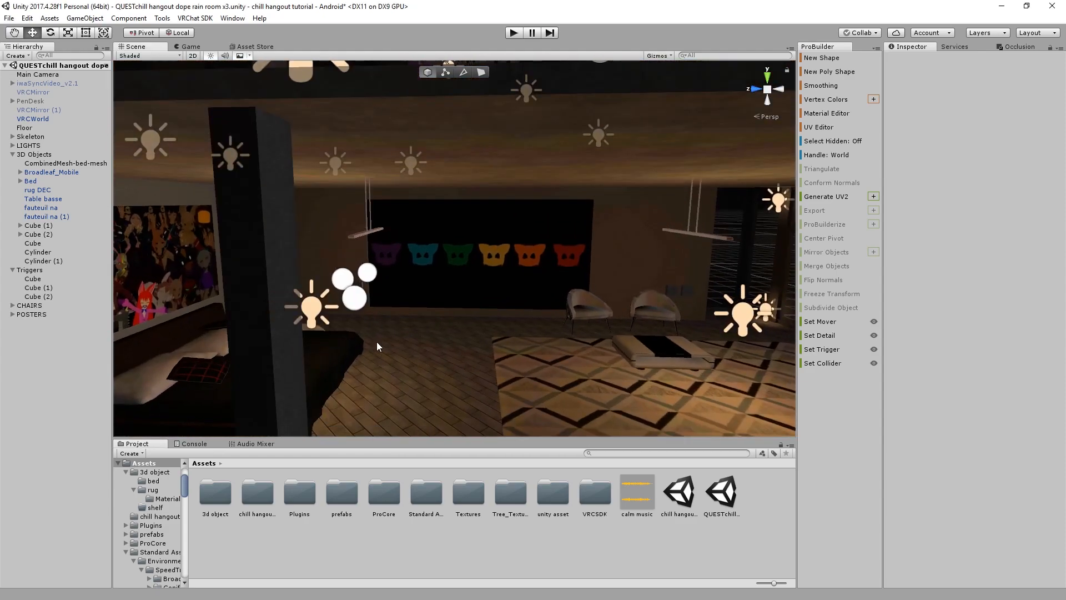
left_click_drag(637, 493, 55, 444)
scroll(409, 358, "down", 8)
right_click_drag(408, 358, 383, 319)
scroll(383, 319, "up", 4)
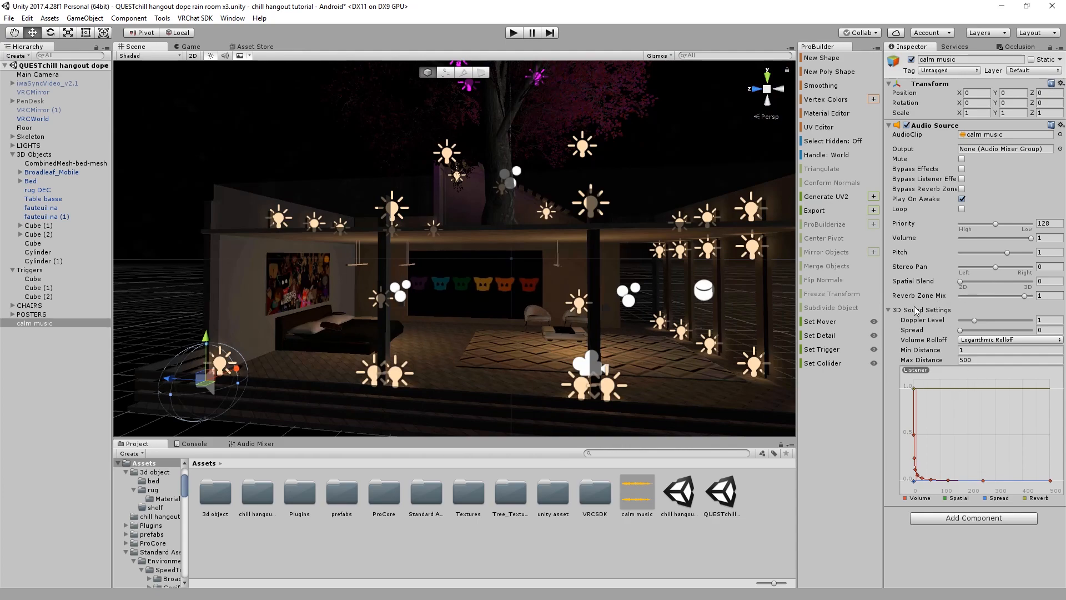
Set the calm music audio source's volume to 0.4 and enable looping
key("w")
right_click_drag(595, 302, 269, 286)
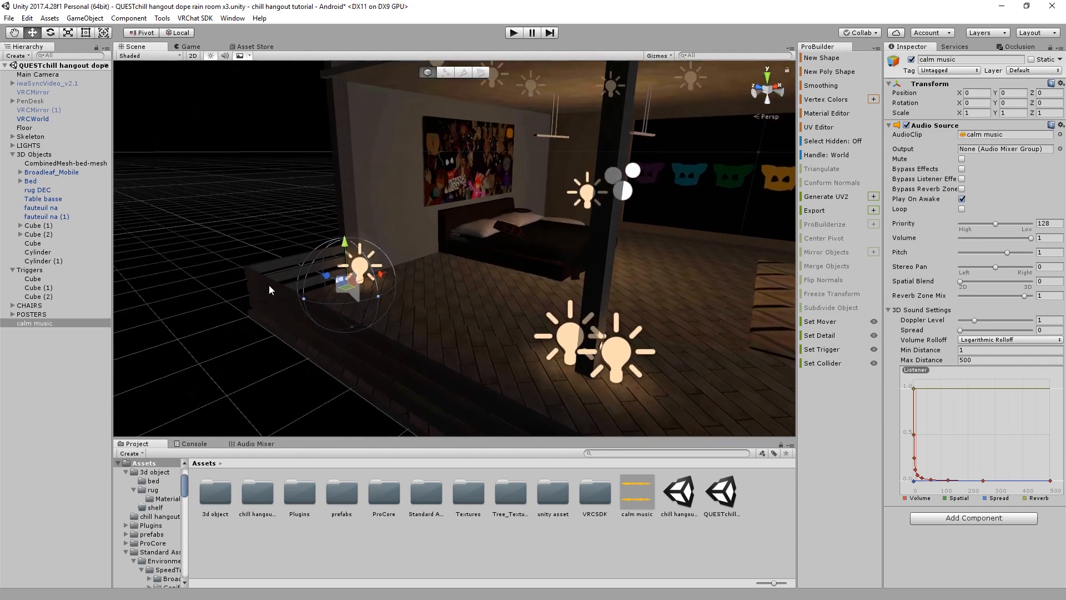
right_click_drag(129, 148, 485, 293)
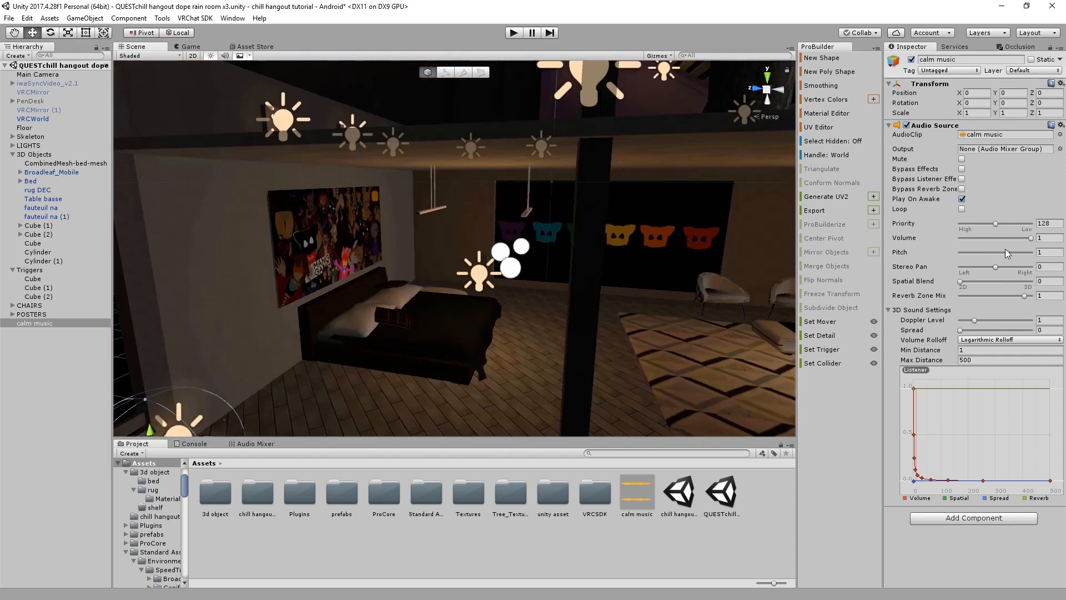
left_click(1048, 237)
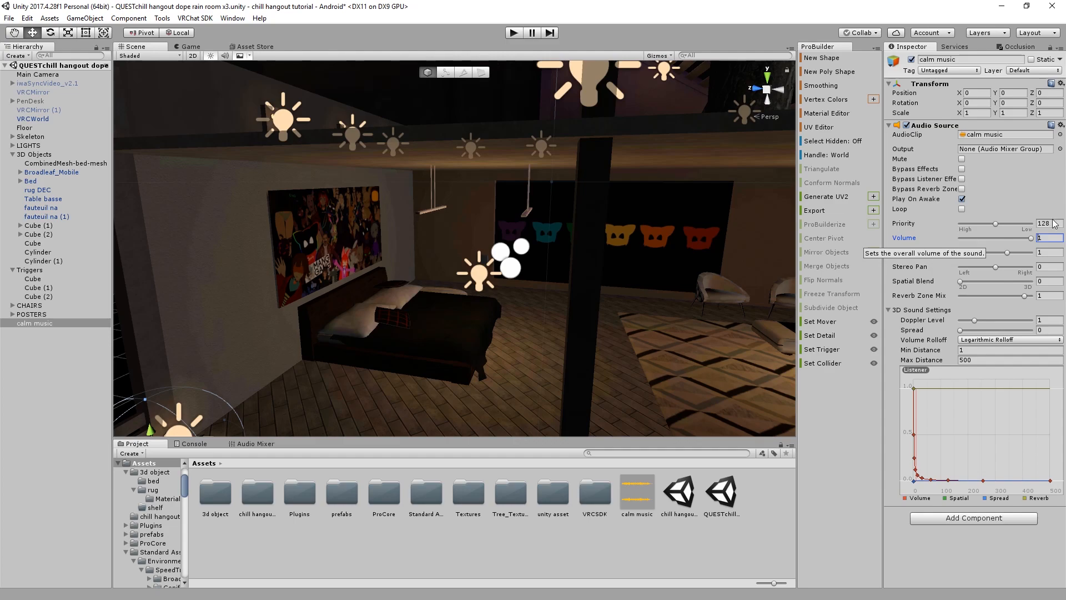
type("0.4")
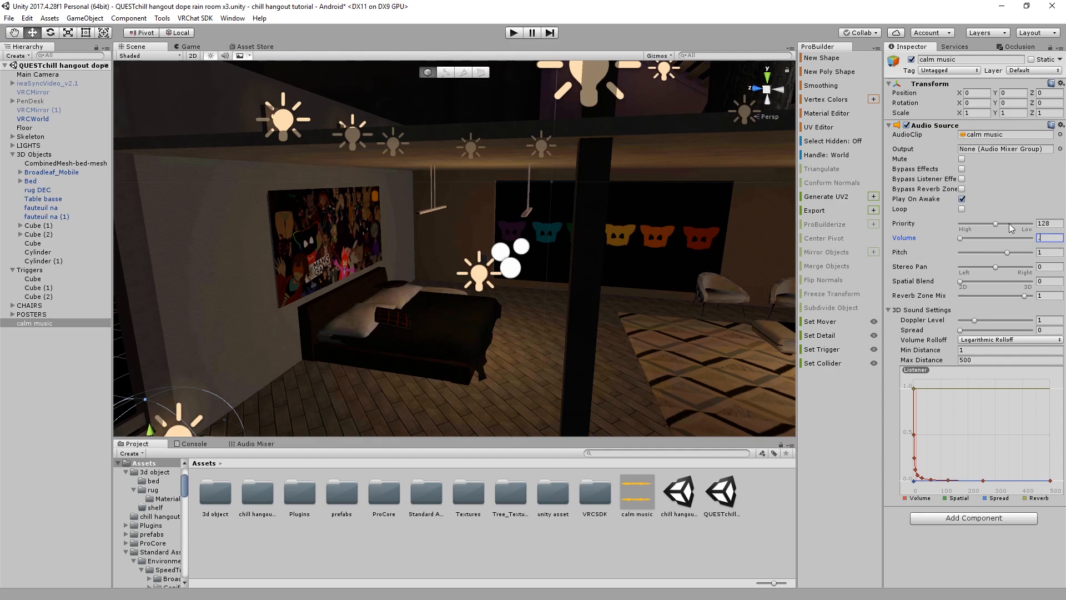
left_click(961, 169)
left_click(961, 169)
left_click(961, 208)
Duplicate the chair toggle trigger cube beside the bear poster and move the copy along Z to about 19.92
left_click_drag(498, 283, 439, 278, "alt")
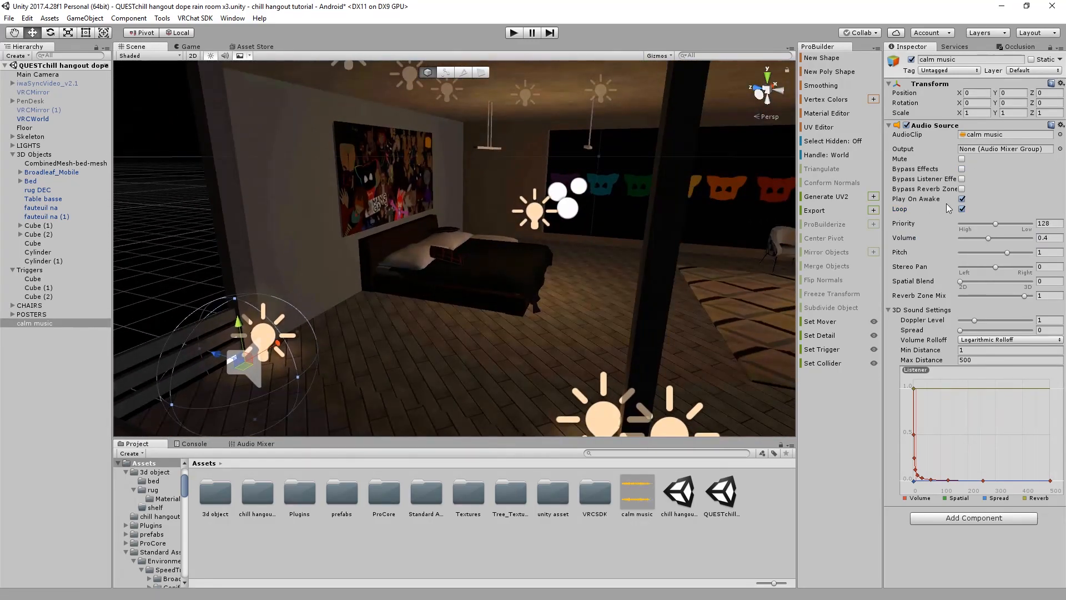
scroll(558, 197, "up", 10)
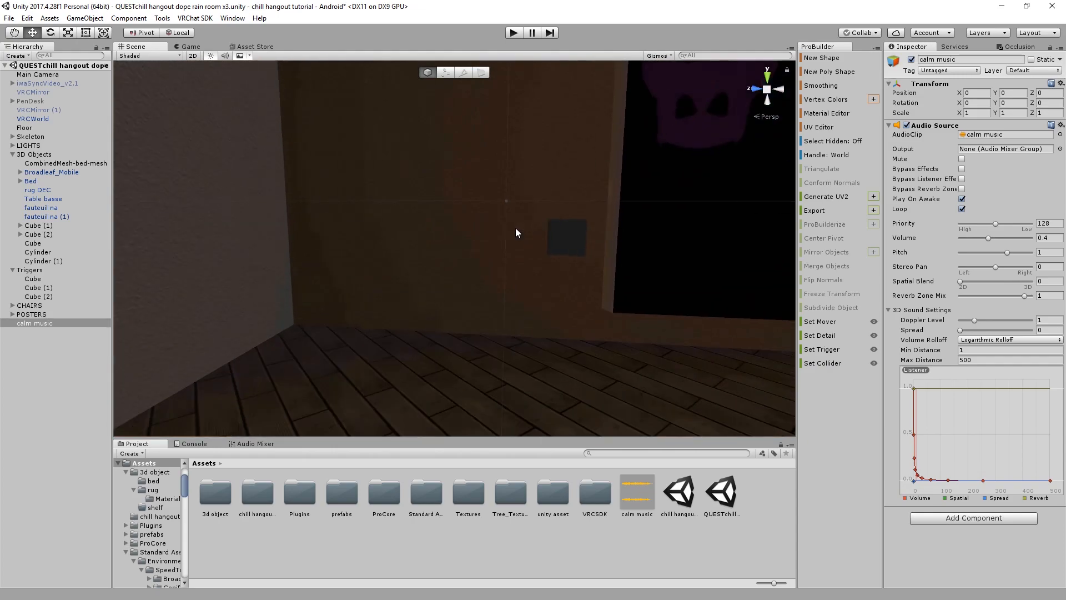
middle_click_drag(515, 227, 485, 259)
left_click(456, 259)
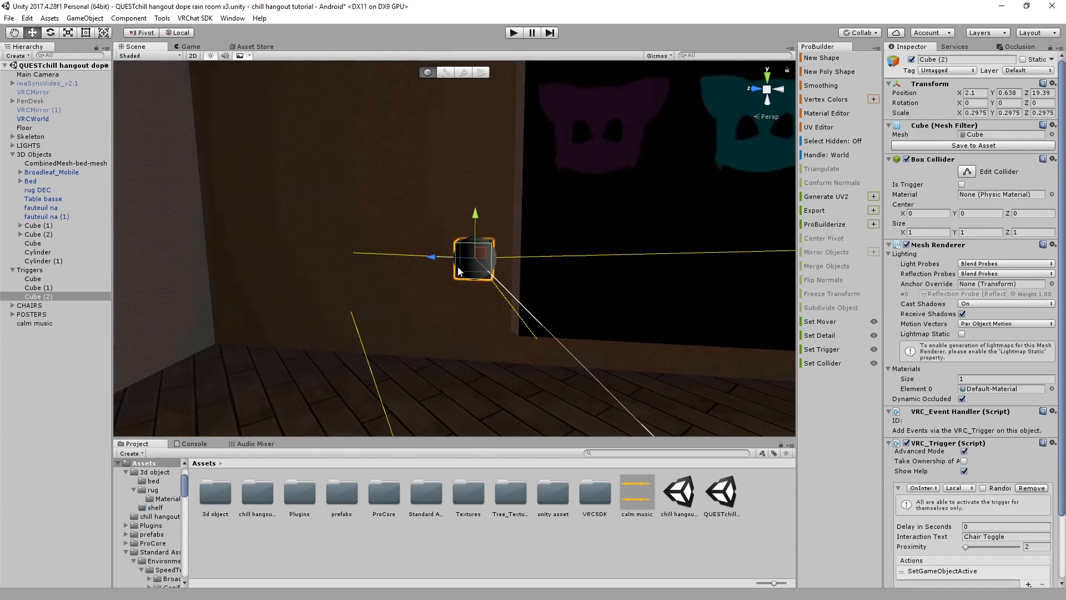
key("ctrl+d")
left_click_drag(437, 260, 378, 258)
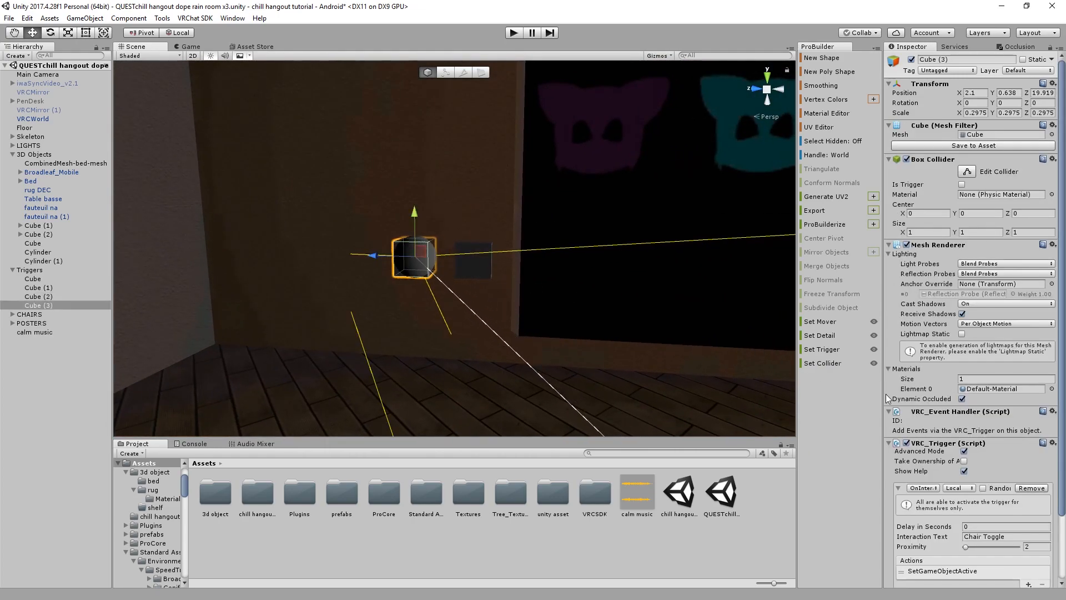
Set the copied trigger's interaction text to "Music" and replace the CHAIRS receiver of its SetGameObjectActive action with calm music
scroll(968, 445, "down", 3)
left_click(1028, 462)
type("Music")
left_click(944, 494)
scroll(941, 479, "down", 2)
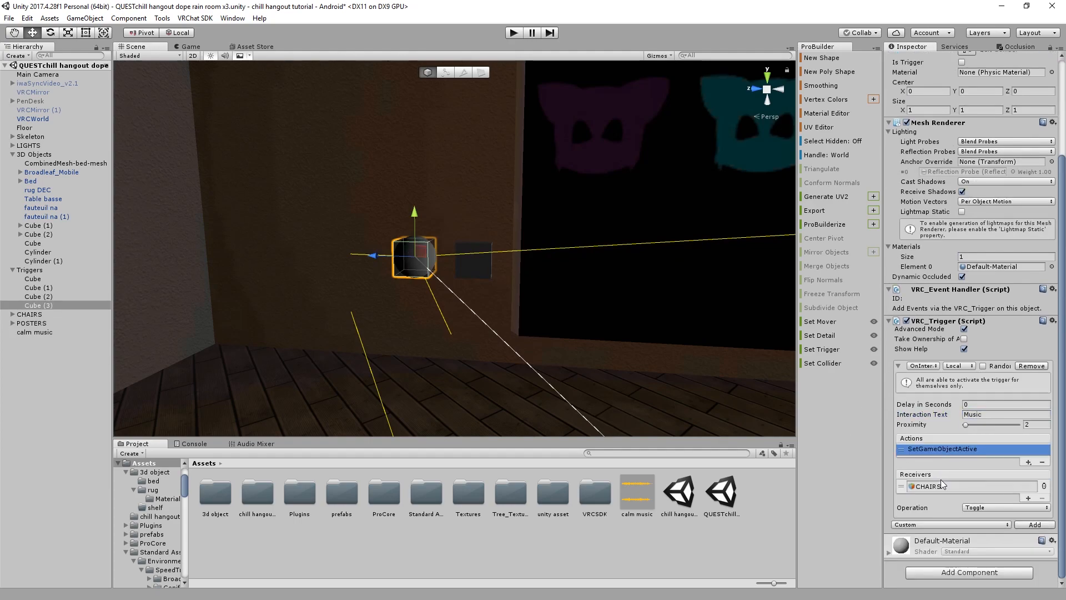
left_click_drag(35, 332, 954, 488)
Examine the music trigger's placement on the wall and its surroundings in the bedroom and house
right_click_drag(615, 378, 509, 379)
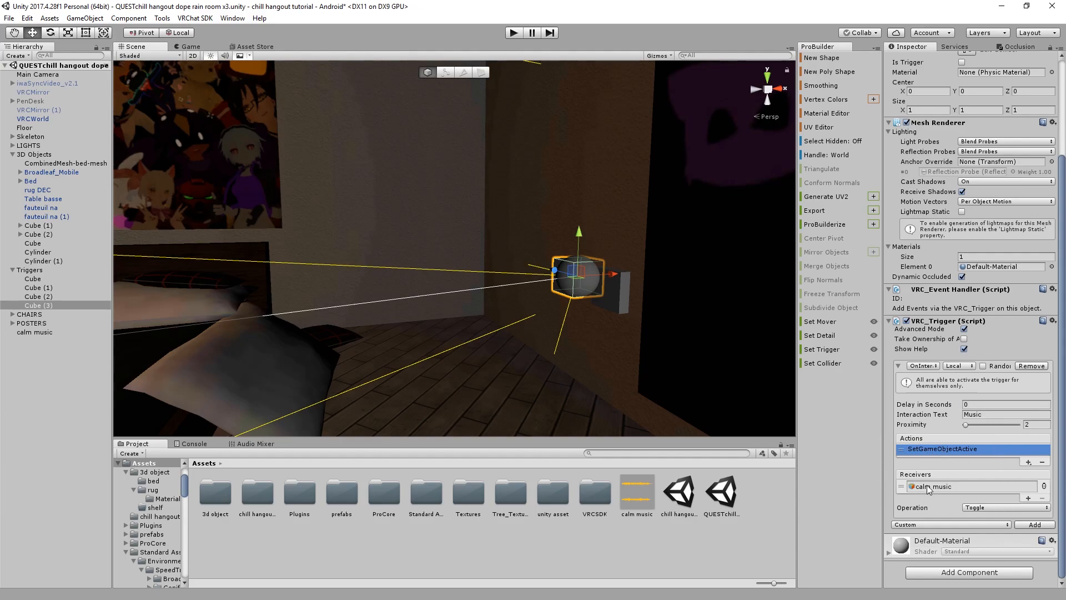
right_click_drag(588, 377, 296, 366)
scroll(425, 396, "down", 5)
right_click_drag(426, 396, 662, 383)
scroll(443, 375, "down", 4)
middle_click_drag(443, 374, 416, 371)
right_click_drag(417, 370, 562, 371)
scroll(475, 364, "down", 3)
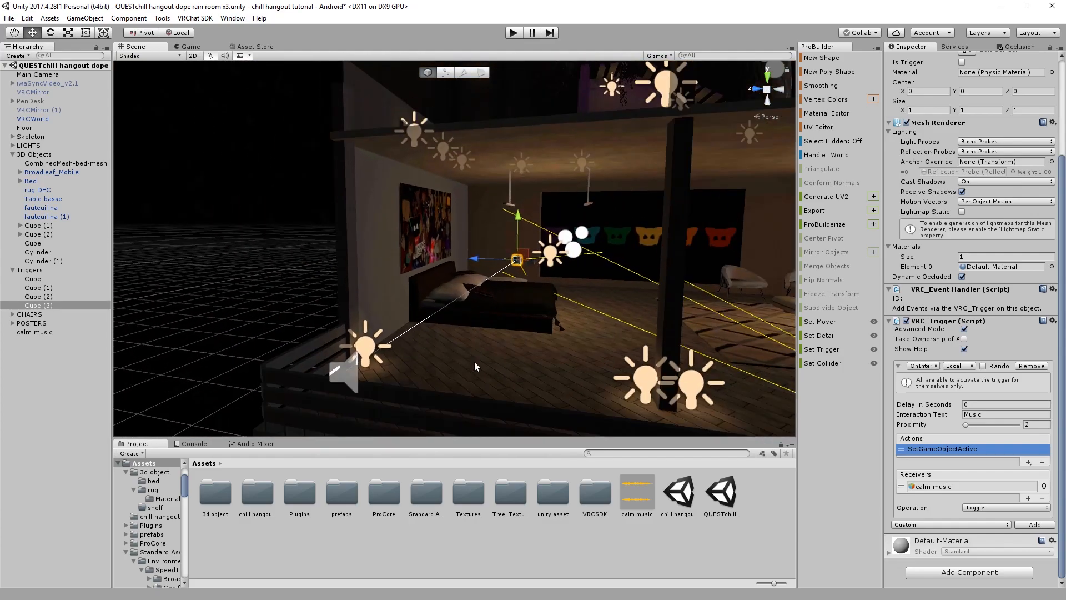
right_click_drag(474, 364, 558, 364)
scroll(558, 364, "down", 3)
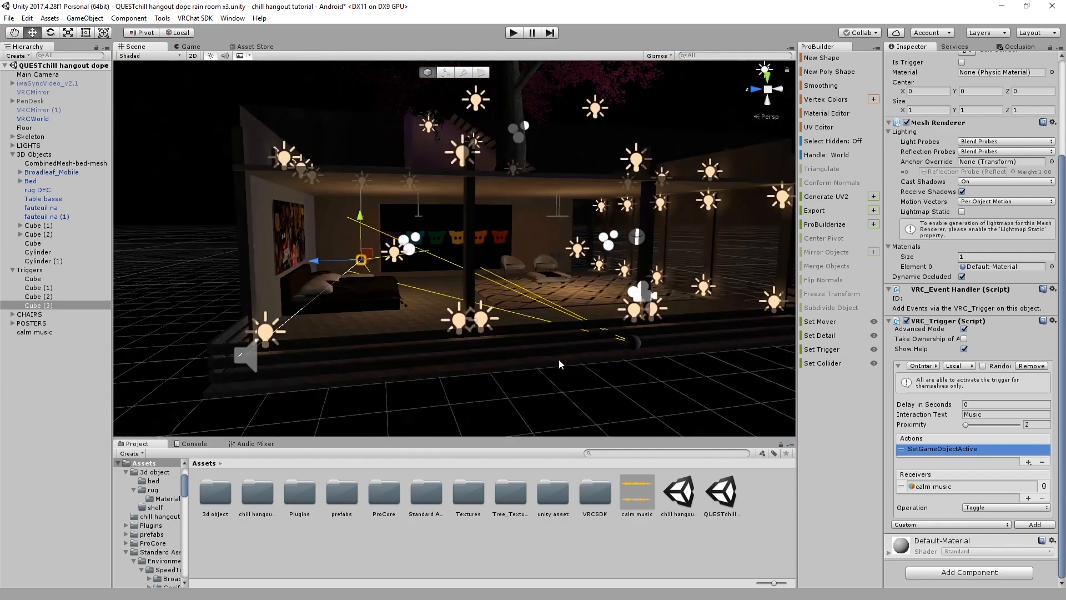
scroll(559, 364, "up", 12)
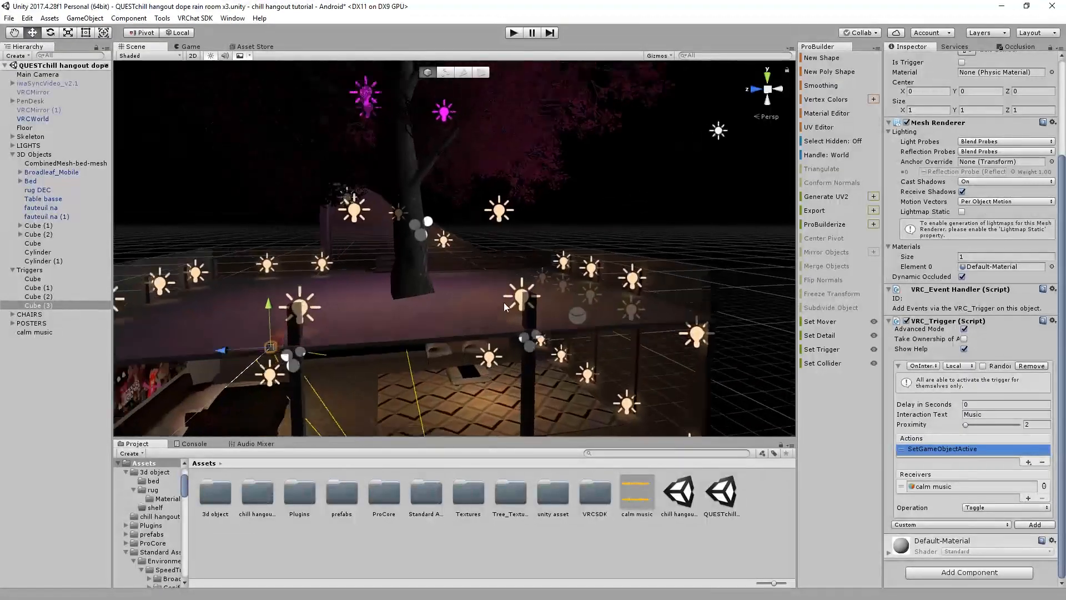
middle_click_drag(501, 298, 558, 251)
middle_click_drag(333, 277, 439, 268)
scroll(436, 278, "up", 7)
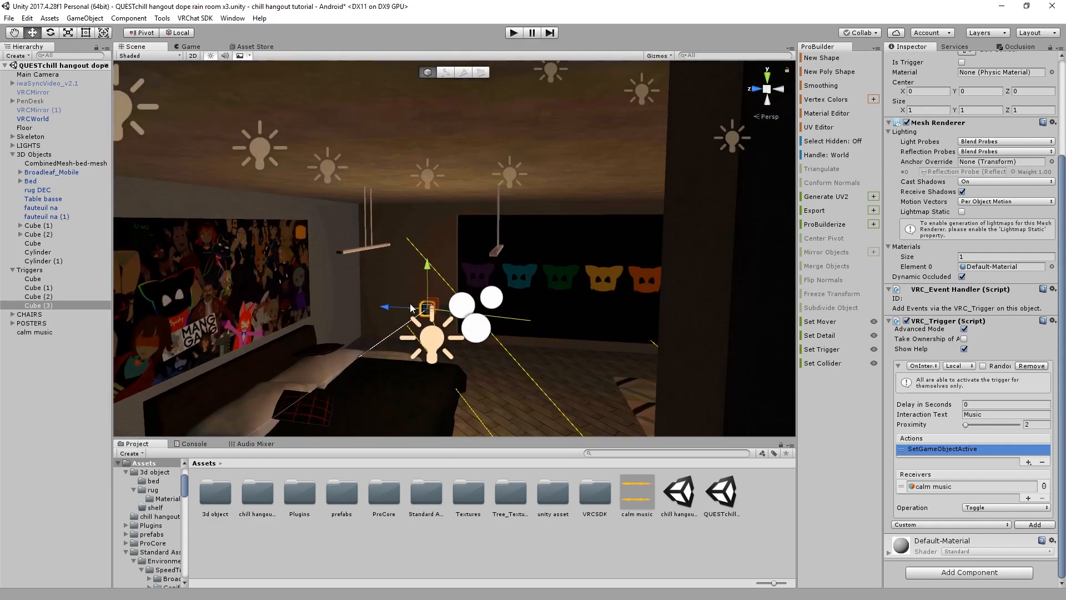
scroll(375, 274, "down", 3)
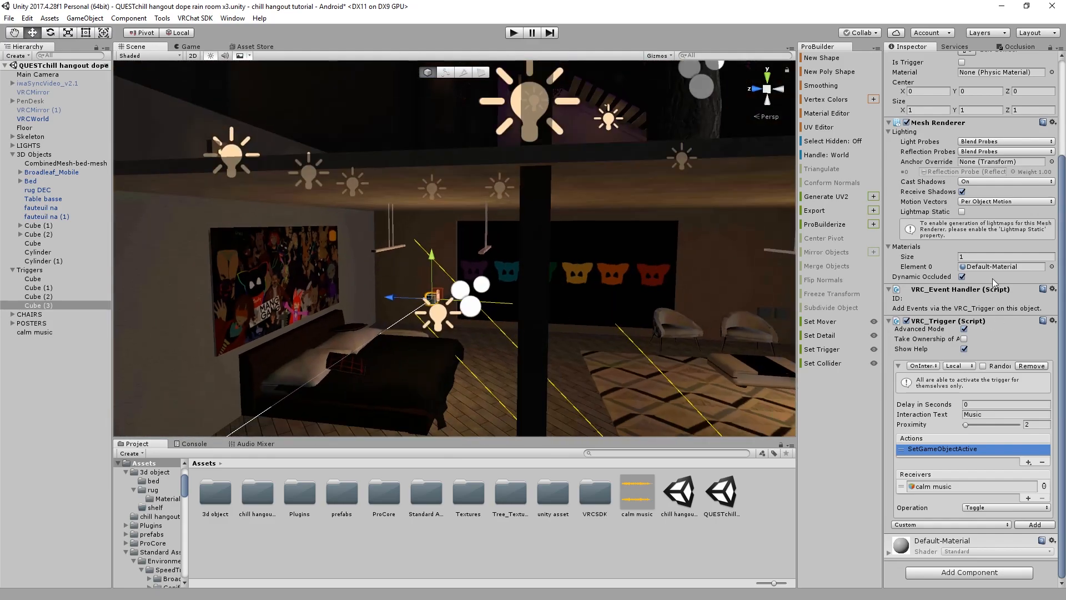
scroll(996, 292, "up", 5)
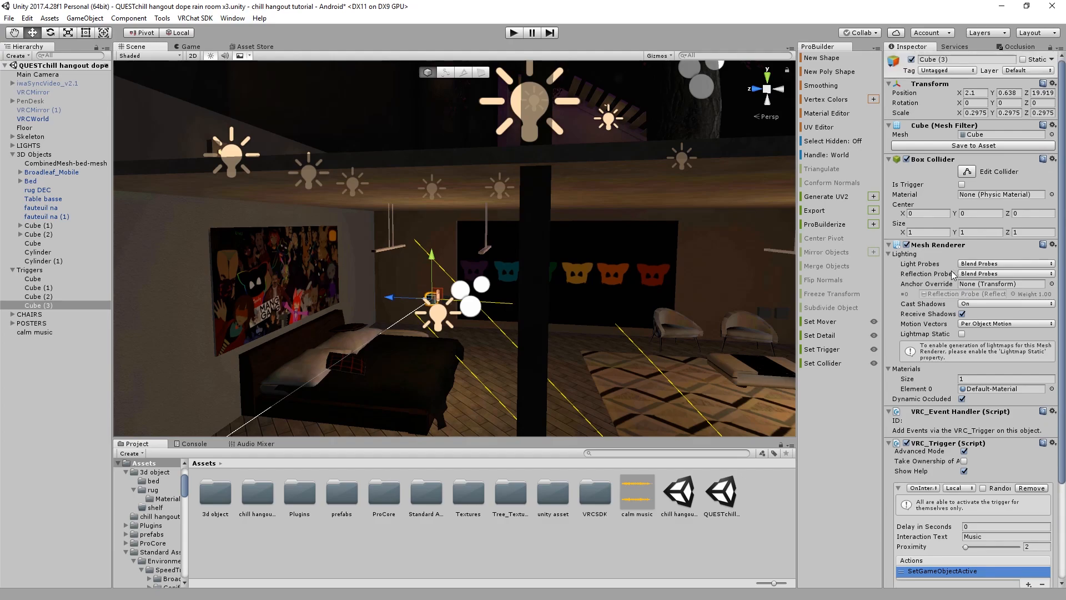
Look over the rest of the Quest scene from several angles, including the hanging lamp parts and pillar lights
left_click(43, 261)
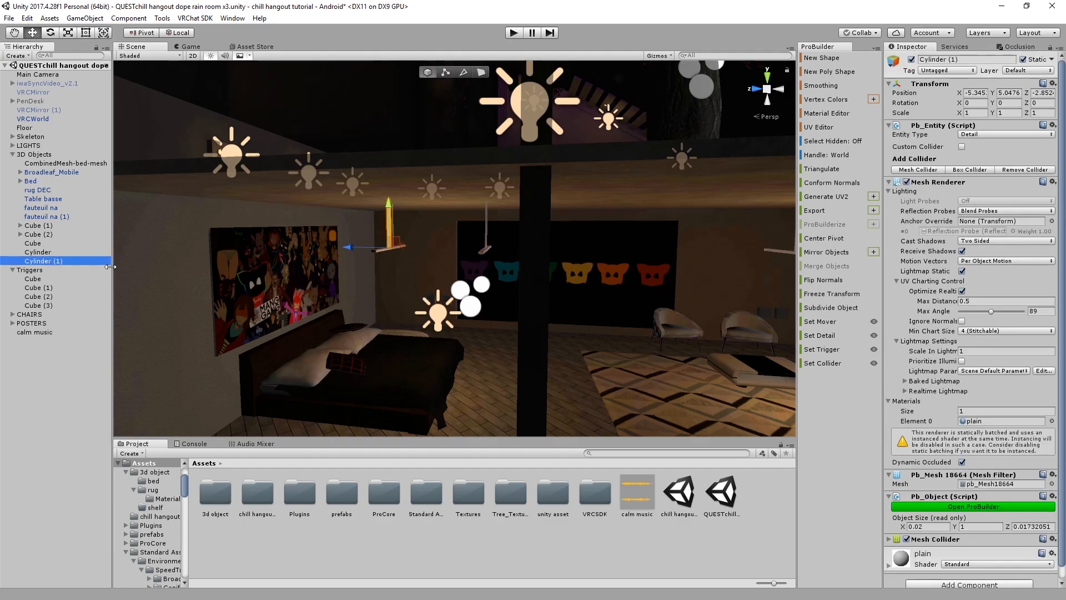
left_click(567, 522)
scroll(391, 367, "down", 2)
middle_click_drag(392, 355, 275, 327)
scroll(278, 342, "down", 2)
scroll(278, 342, "up", 3)
middle_click_drag(500, 267, 428, 296)
mouse_move(428, 296)
left_mouse_down("alt")
mouse_move(470, 316)
mouse_move(347, 265)
mouse_move(435, 303)
left_mouse_up("alt")
right_click_drag(436, 303, 504, 319)
scroll(304, 174, "down", 3)
scroll(305, 174, "up", 3)
right_click_drag(228, 186, 557, 244)
middle_click_drag(400, 255, 611, 240)
left_click_drag(611, 240, 322, 228, "alt")
scroll(467, 240, "down", 2)
Open the scene's lighting settings and generate the lighting for the Quest scene
left_click(224, 22)
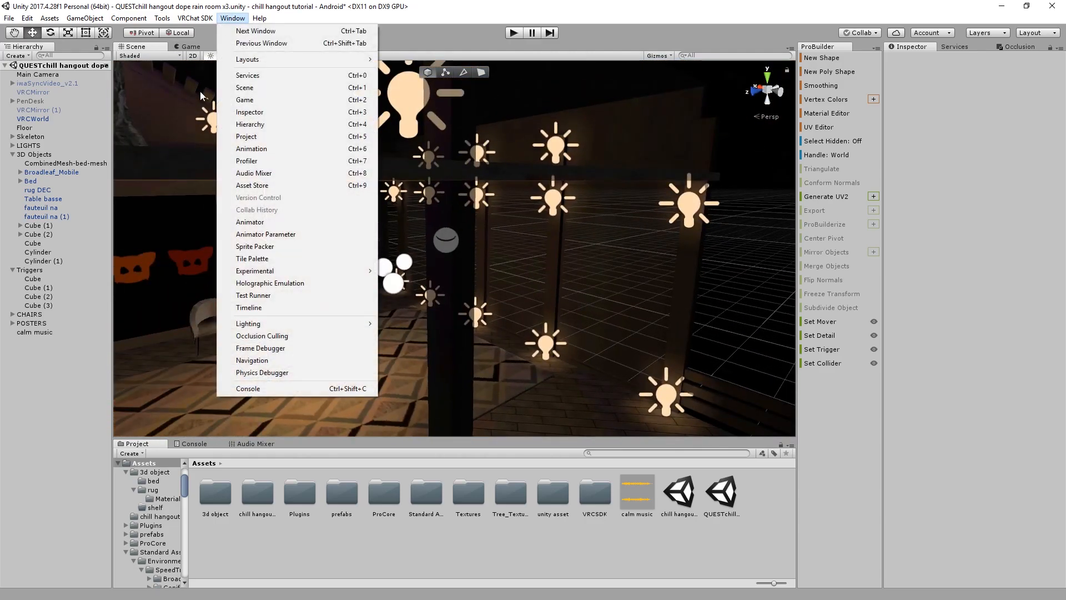
mouse_move(367, 326)
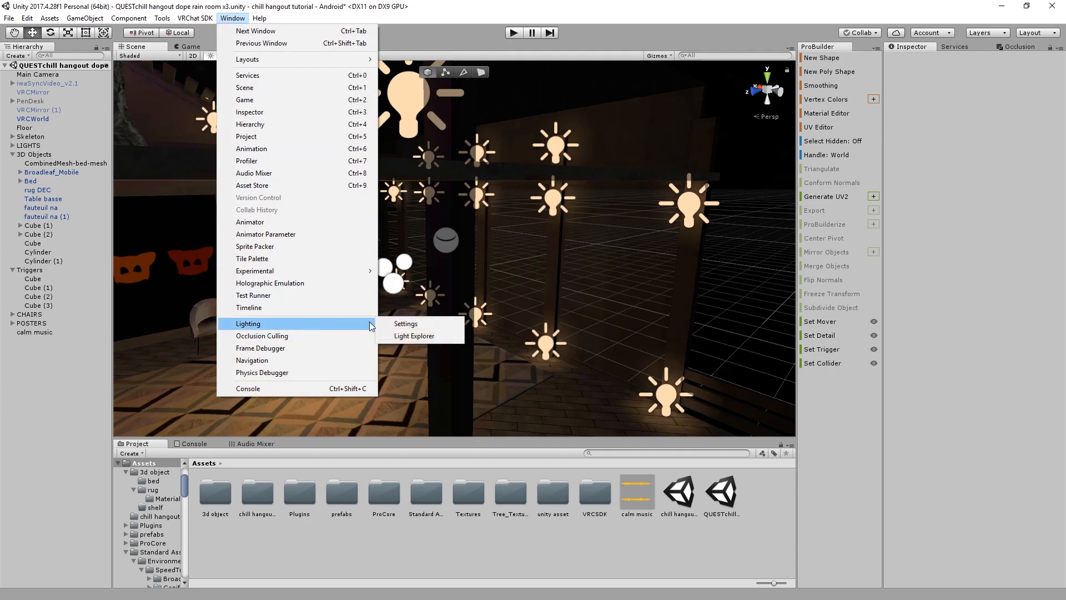
left_click(405, 324)
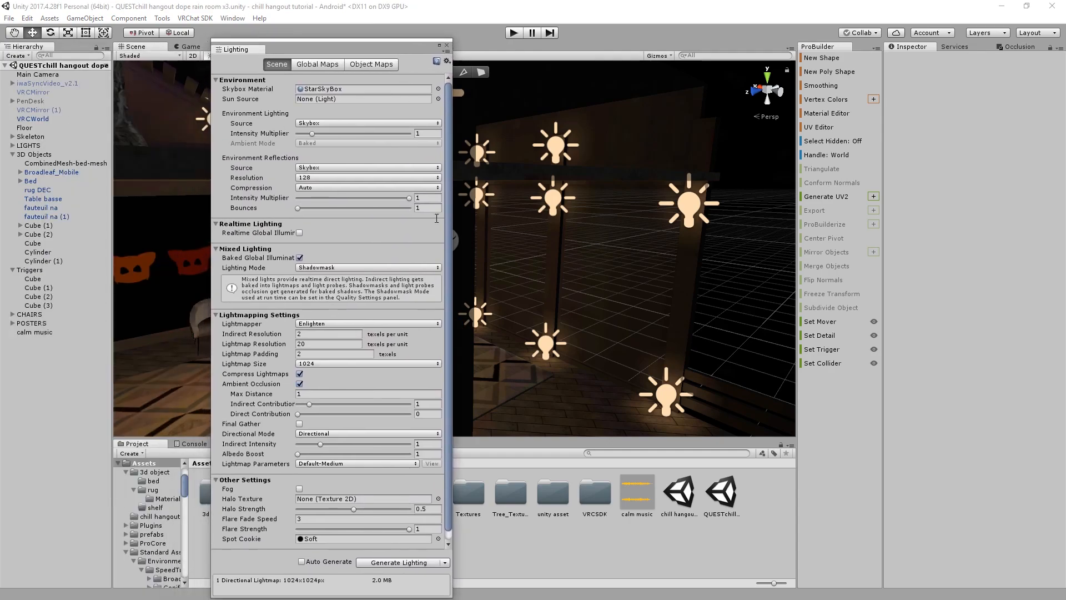
left_click(407, 566)
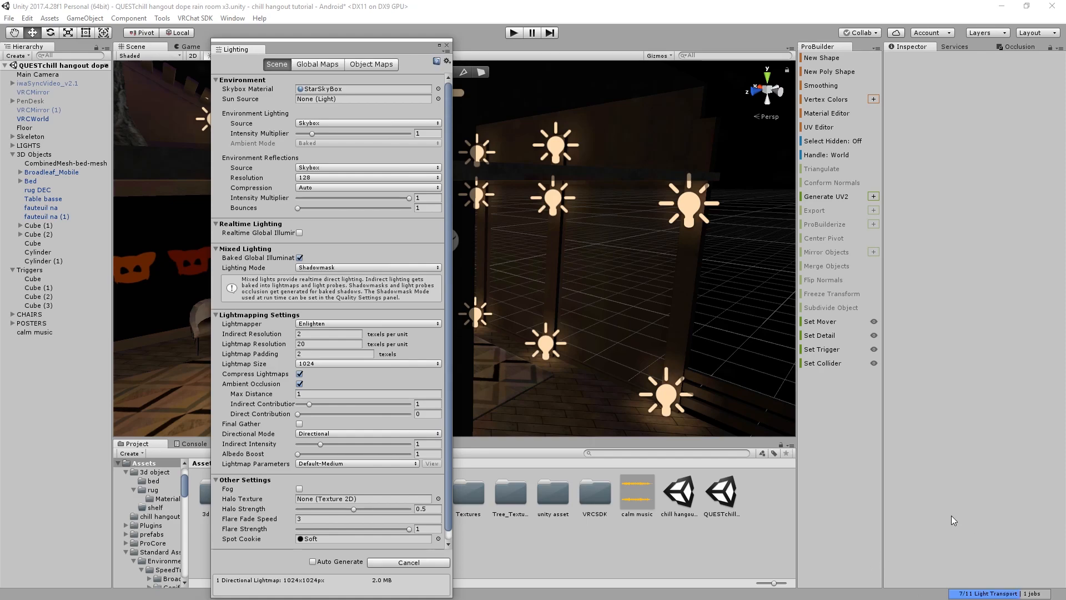
Check the GI Cache settings in the Unity preferences, then close the preferences and the lighting settings
left_click(80, 21)
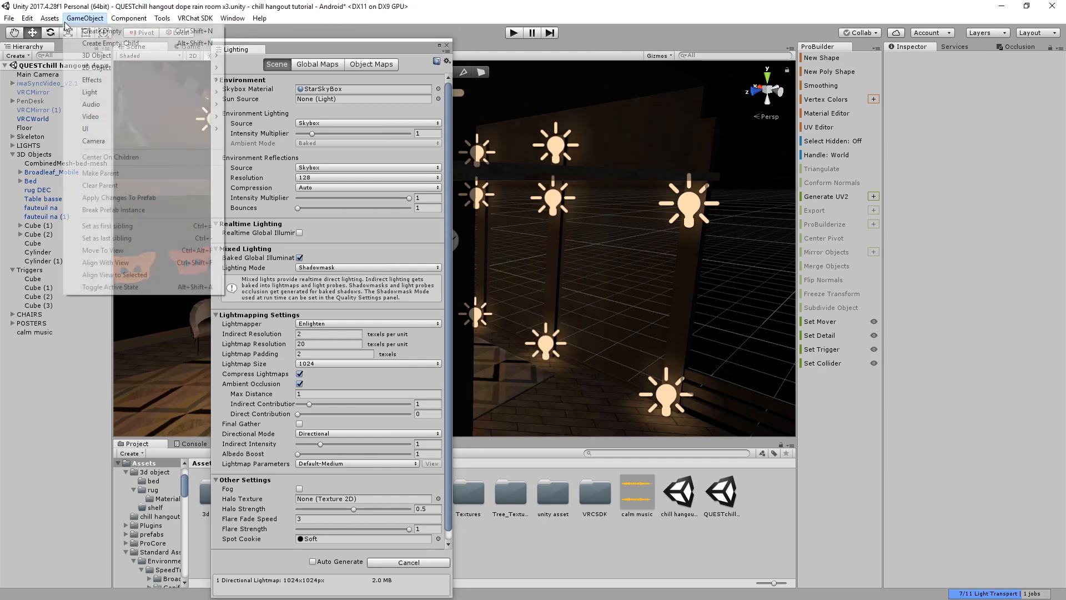
left_click(10, 19)
left_click(29, 20)
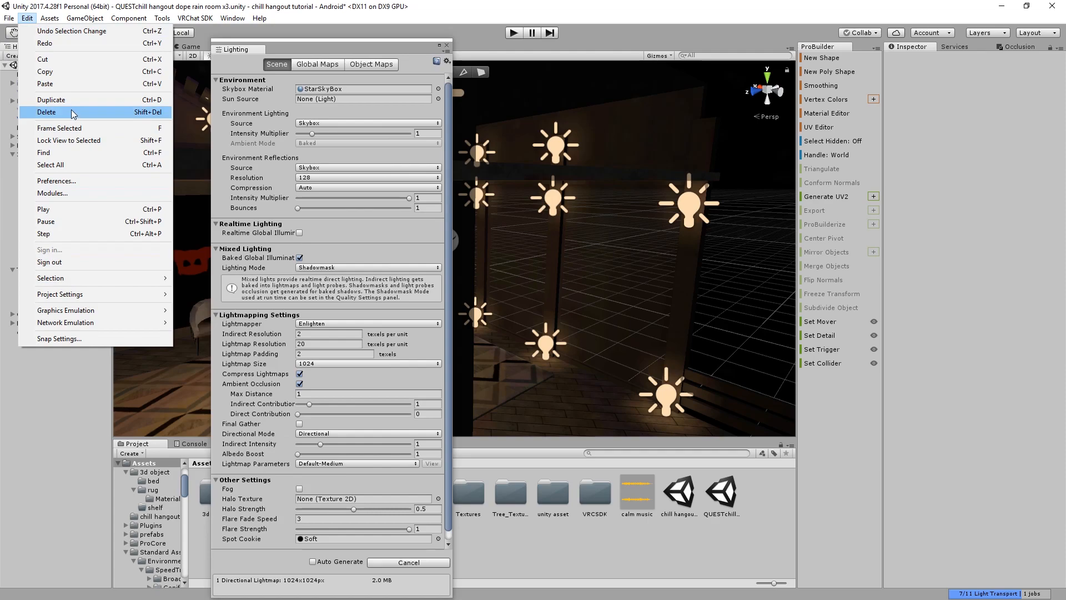
left_click(69, 181)
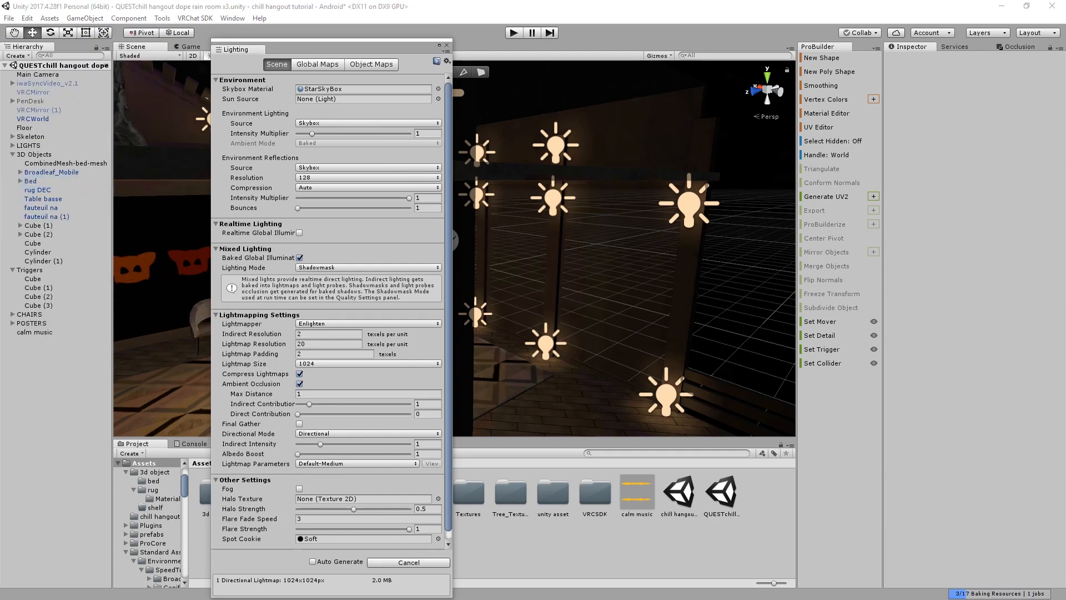
left_click_drag(581, 106, 407, 18)
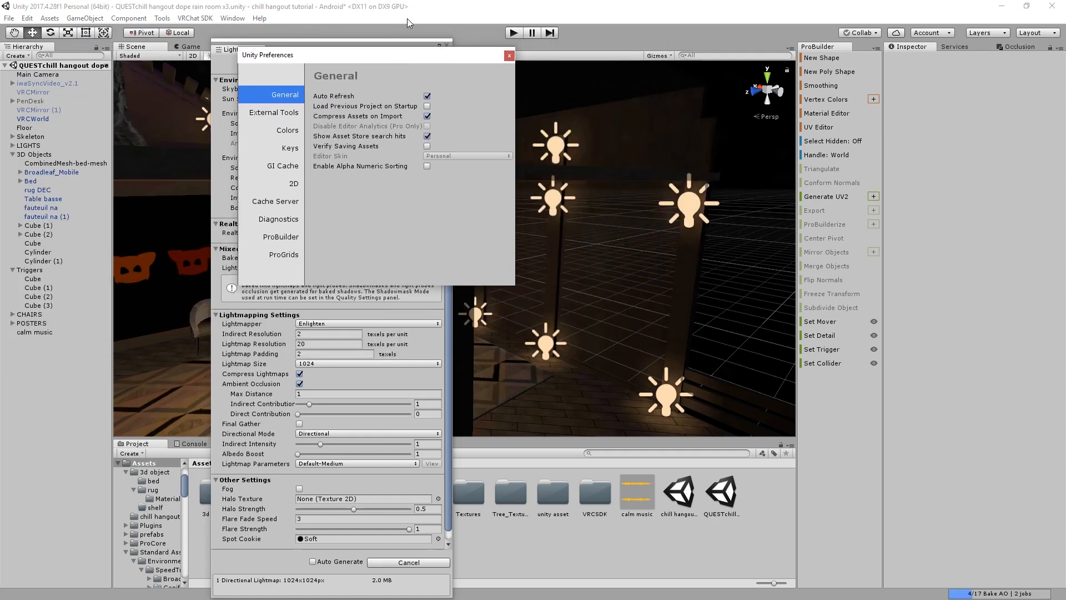
left_click(289, 166)
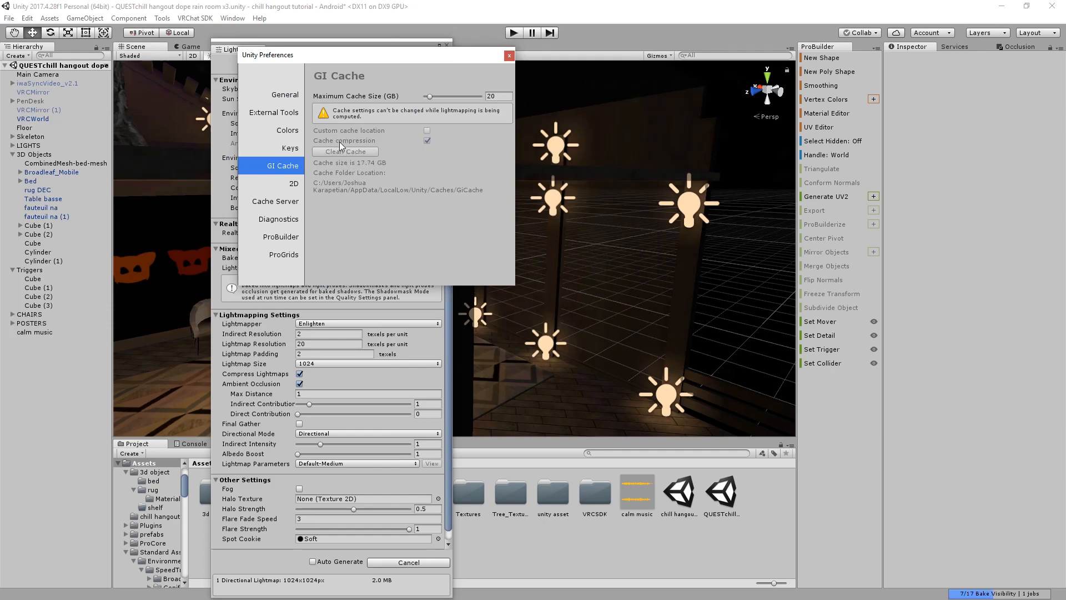
left_click(508, 56)
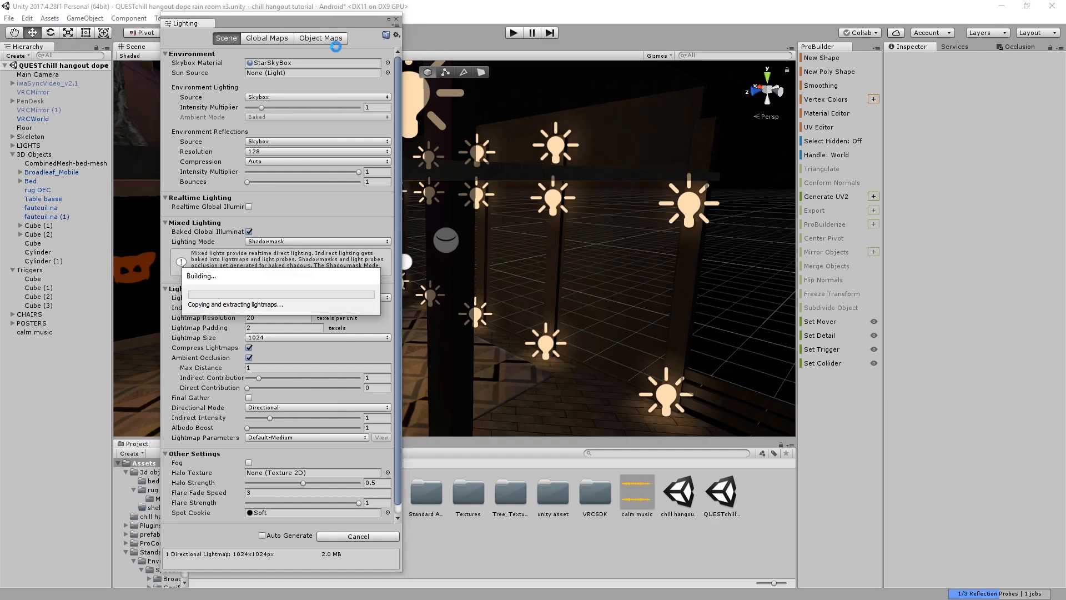
left_click(396, 19)
Open the "chill hangout dope rain room x2" scene, saving the changes made to the Quest scene
right_click_drag(481, 307, 311, 272)
double_click(709, 482)
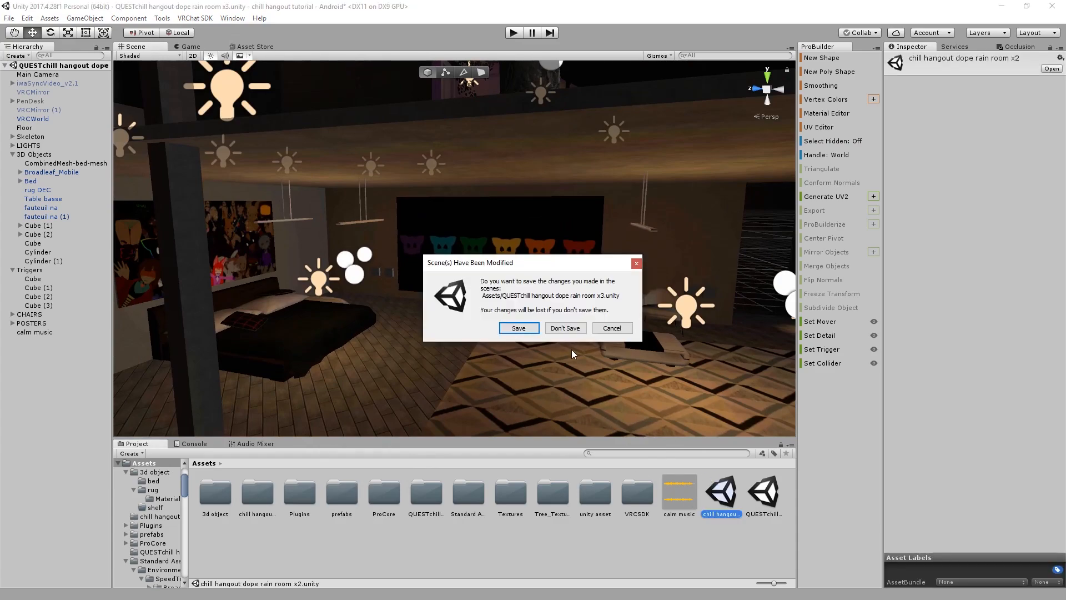
left_click(524, 328)
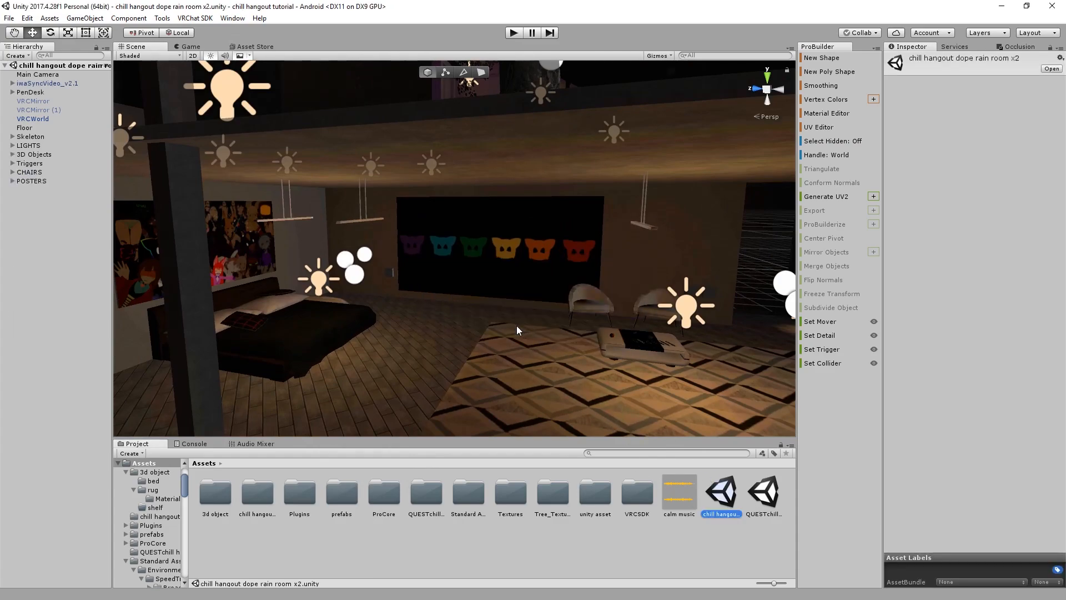
Look around the PC scene's roof terrace, bedroom and lounge to review its current setup
middle_click_drag(243, 136, 302, 250)
scroll(302, 250, "up", 3)
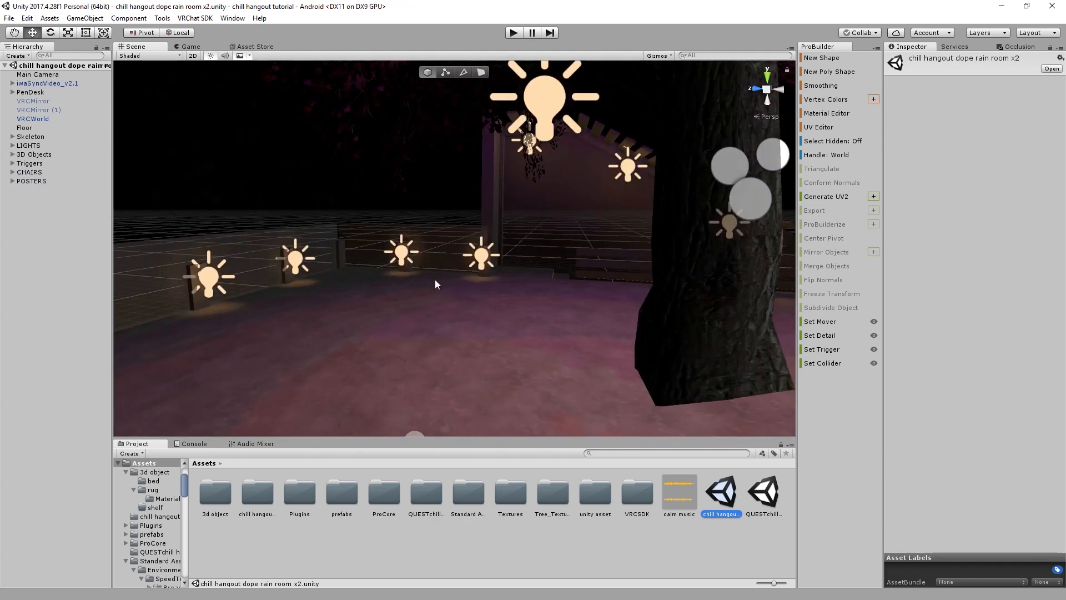
right_click_drag(431, 281, 571, 257)
middle_click_drag(571, 257, 491, 168)
right_click_drag(491, 171, 289, 191)
scroll(362, 202, "down", 5)
scroll(288, 191, "up", 2)
middle_click_drag(289, 191, 345, 162)
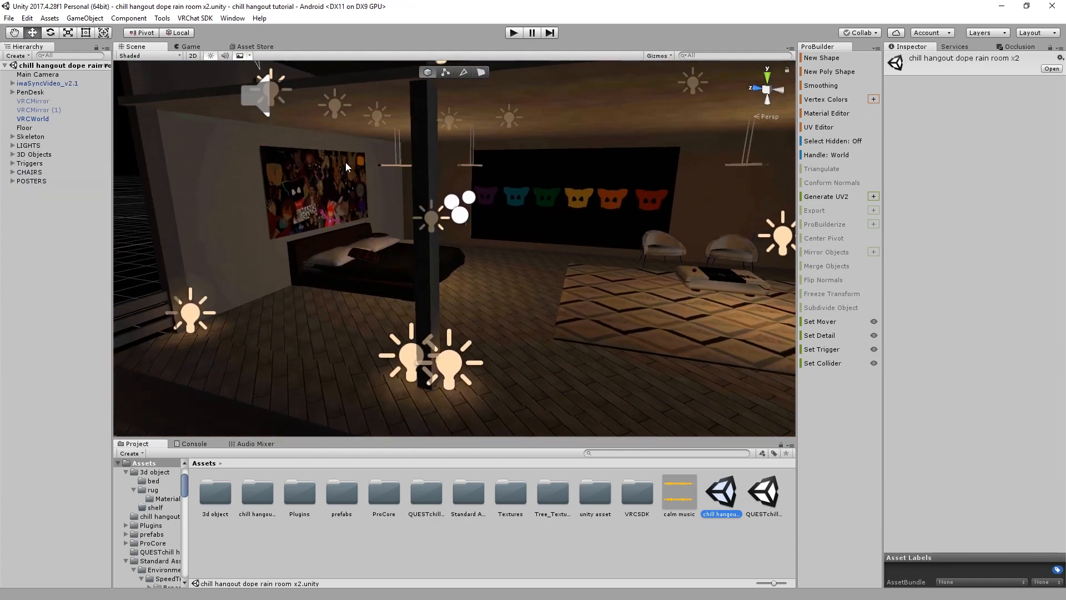
right_click_drag(345, 162, 518, 210)
middle_click_drag(518, 210, 345, 208)
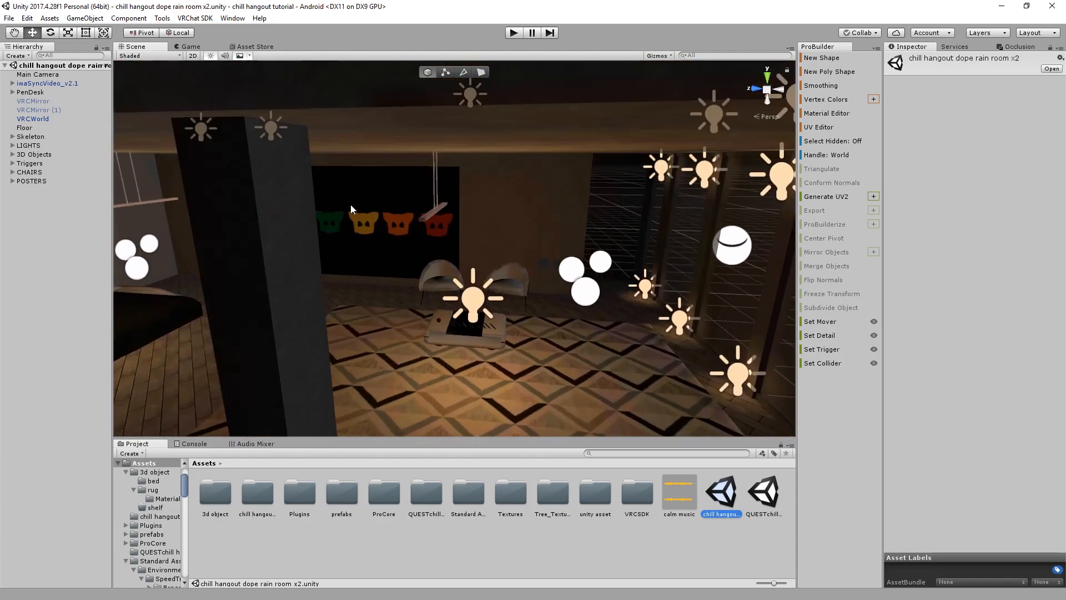
scroll(345, 208, "up", 4)
right_click_drag(407, 236, 360, 271)
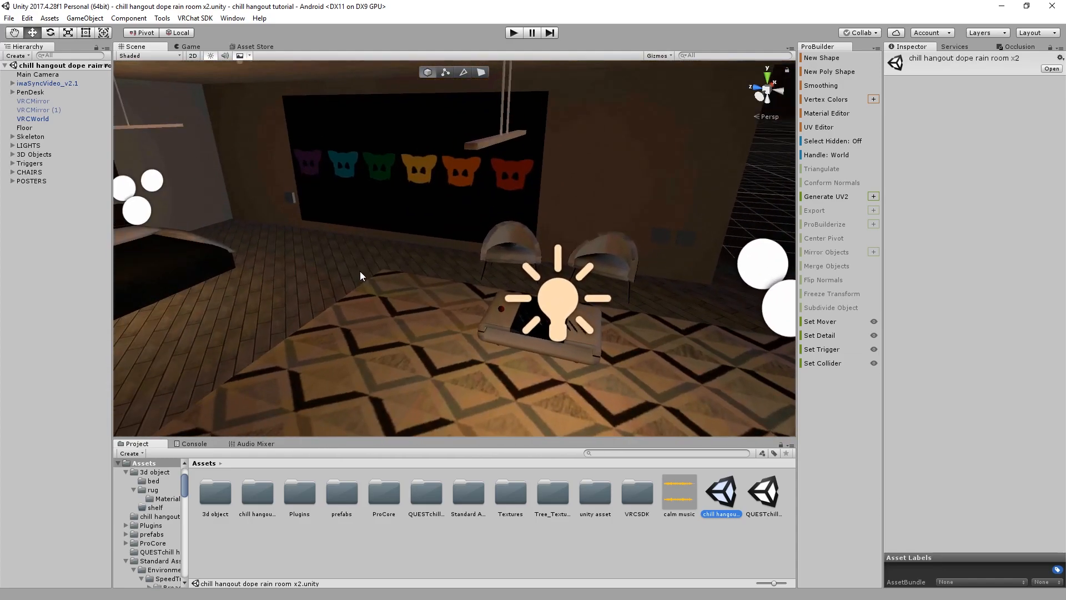
right_click_drag(257, 217, 195, 280)
Add the calm music clip to the PC scene's hierarchy, set its volume to 0.4 and enable looping
left_click_drag(687, 491, 47, 370)
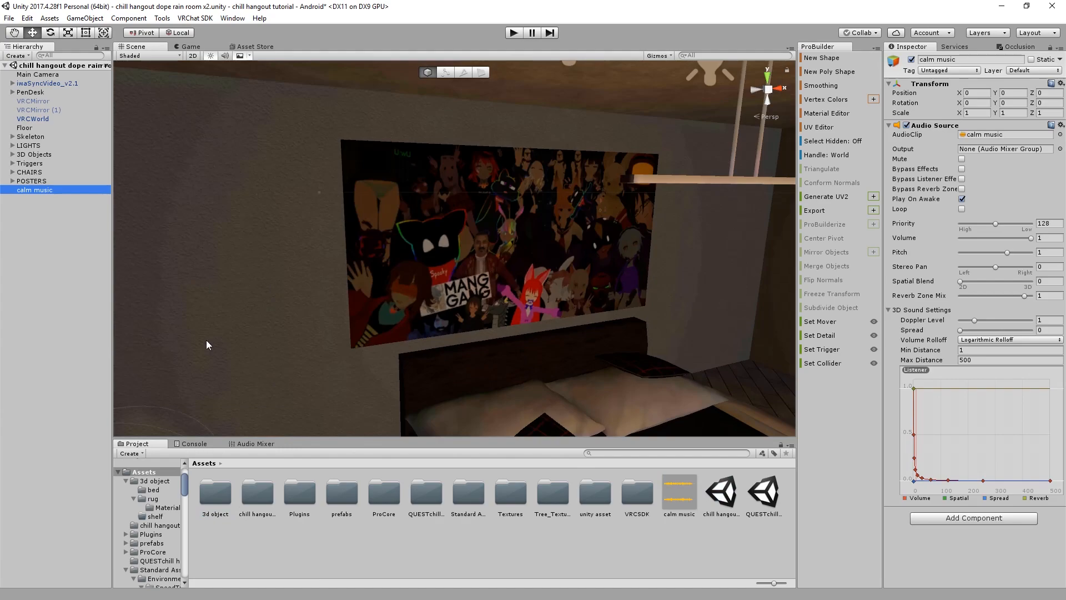
left_click(1052, 238)
key("Return")
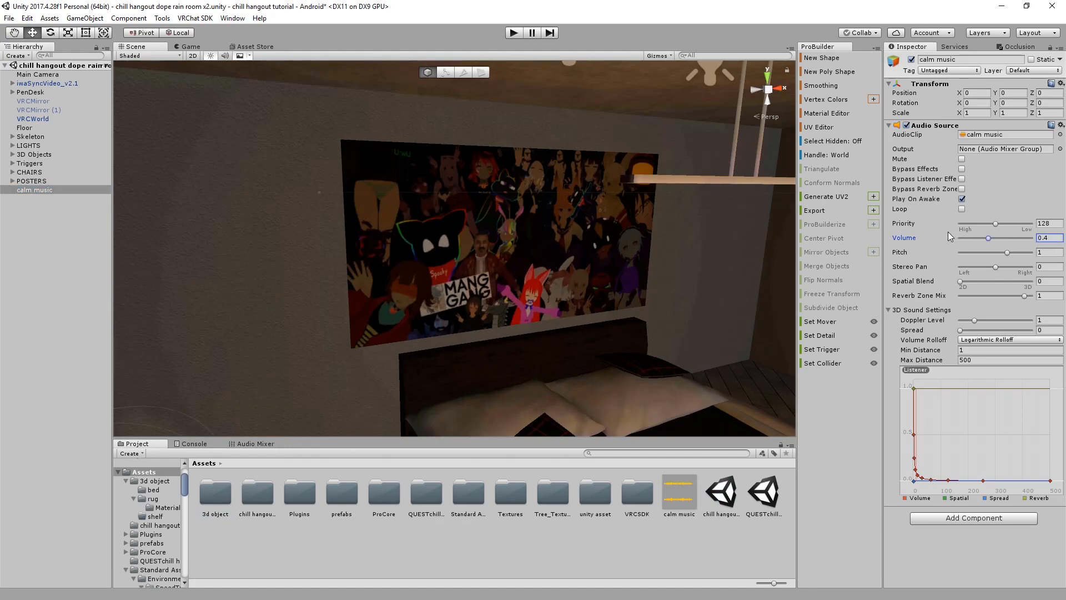
left_click(962, 209)
Duplicate the PC scene's chair toggle trigger cube and move the copy along Z to about 19.93
right_click_drag(469, 231, 604, 255)
scroll(583, 252, "up", 5)
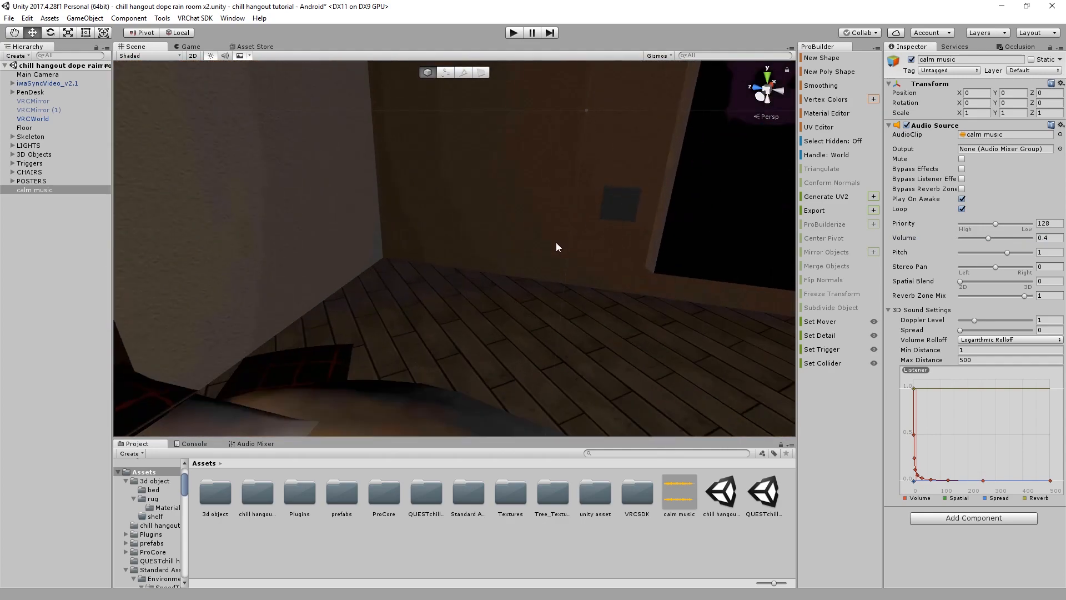
left_click(618, 213)
key("ctrl+d")
left_click_drag(577, 198, 519, 193)
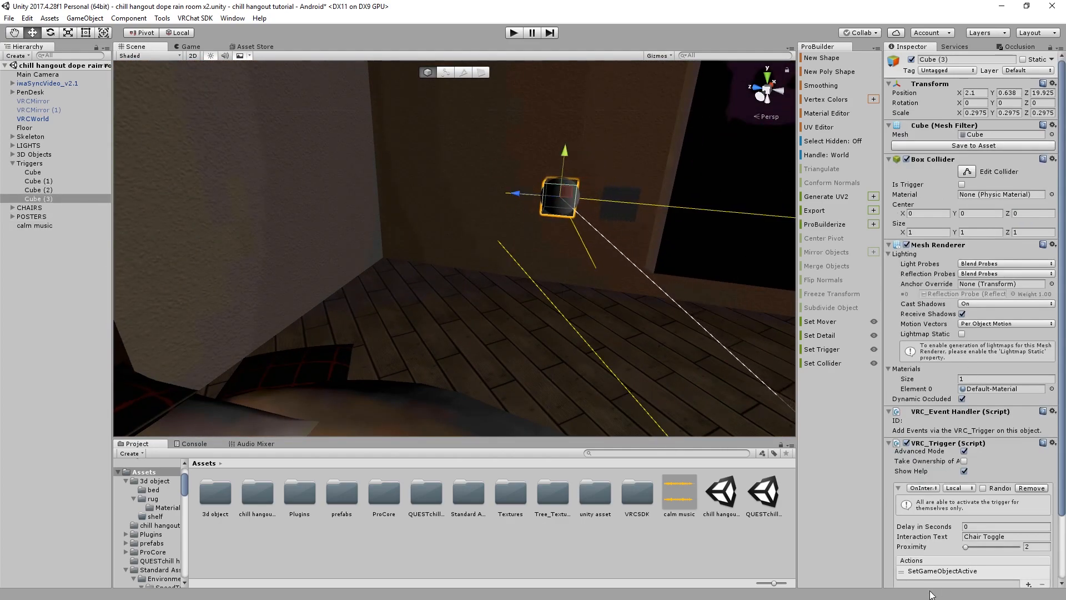
Replace the CHAIRS receiver of the copied trigger's SetGameObjectActive action with calm music
scroll(947, 506, "down", 3)
left_click(961, 496)
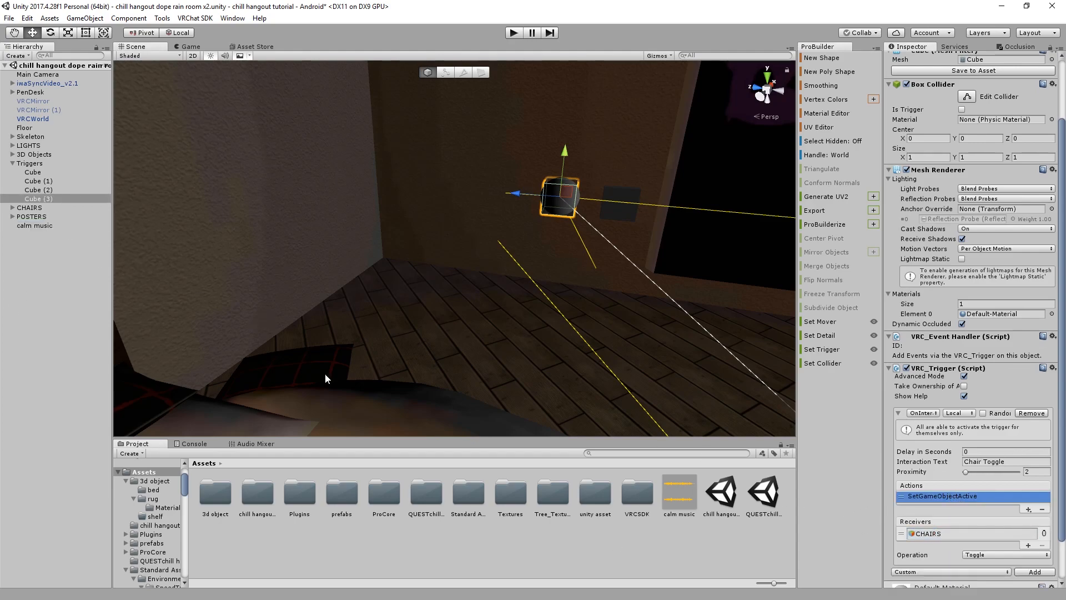
left_click_drag(39, 227, 944, 533)
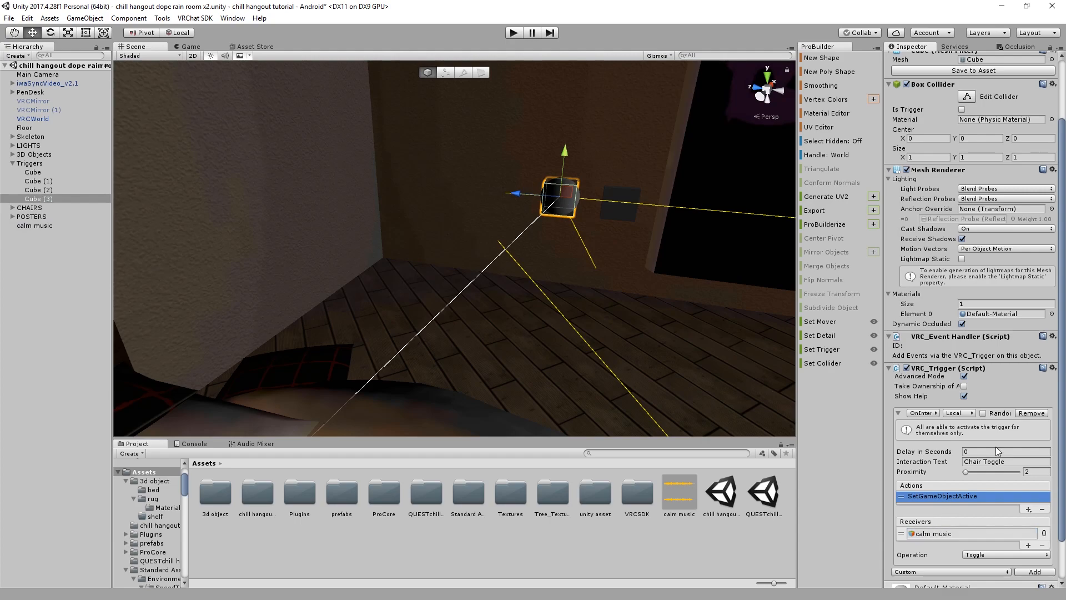
Set the interaction text of the copied trigger cube to Music and deselect the cube
left_click(1011, 462)
type("Music")
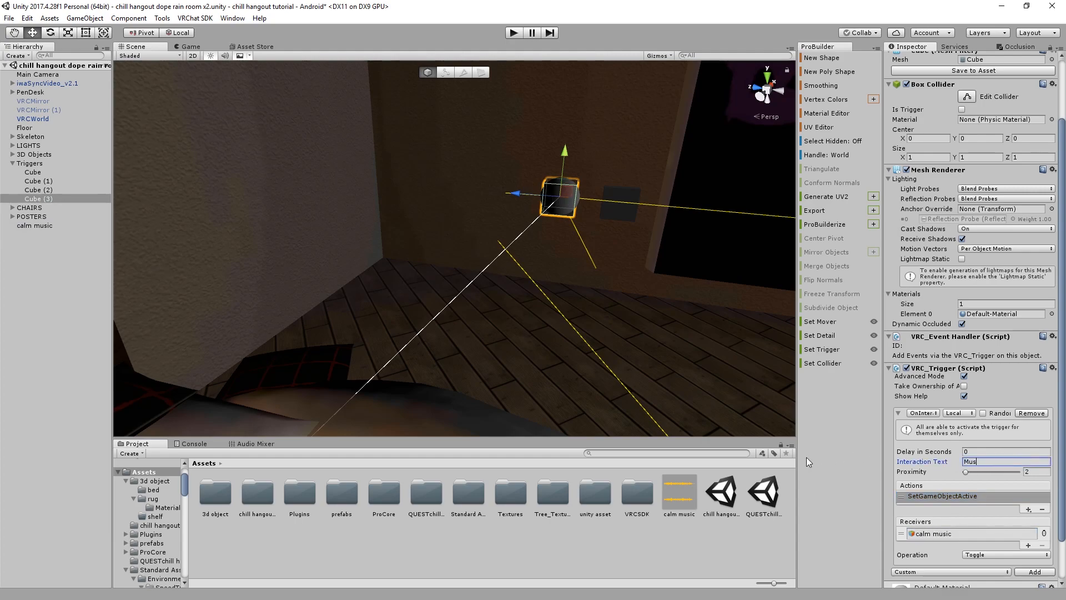
scroll(624, 286, "down", 2)
left_click(628, 553)
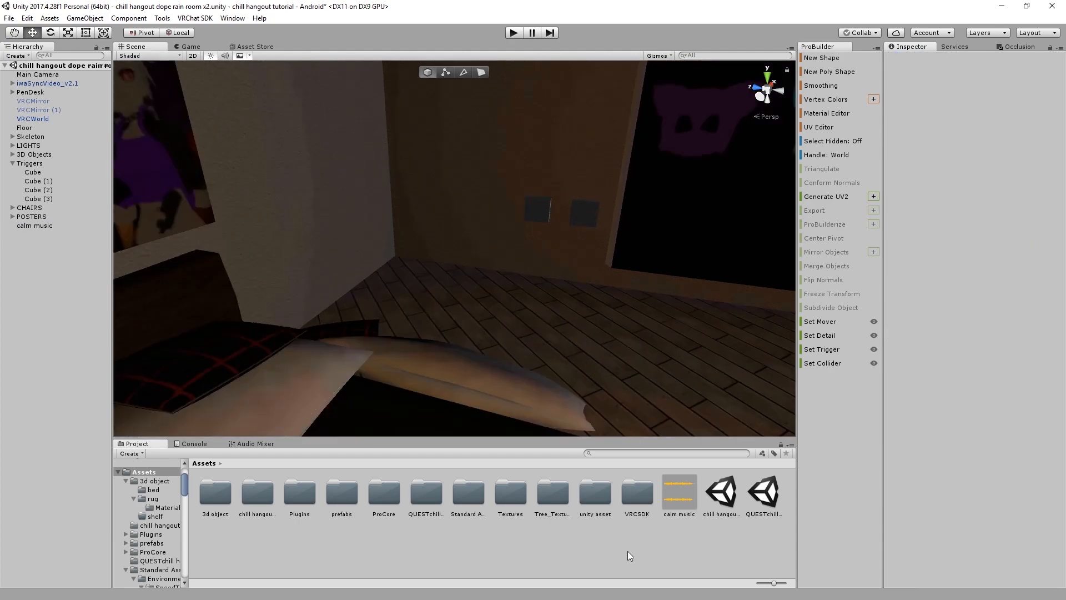
Look around the PC scene's bedroom and lounge, including the wall with the trigger cubes
right_click_drag(455, 328, 518, 295)
scroll(518, 296, "down", 4)
middle_click_drag(538, 294, 461, 281)
right_click_drag(461, 281, 574, 315)
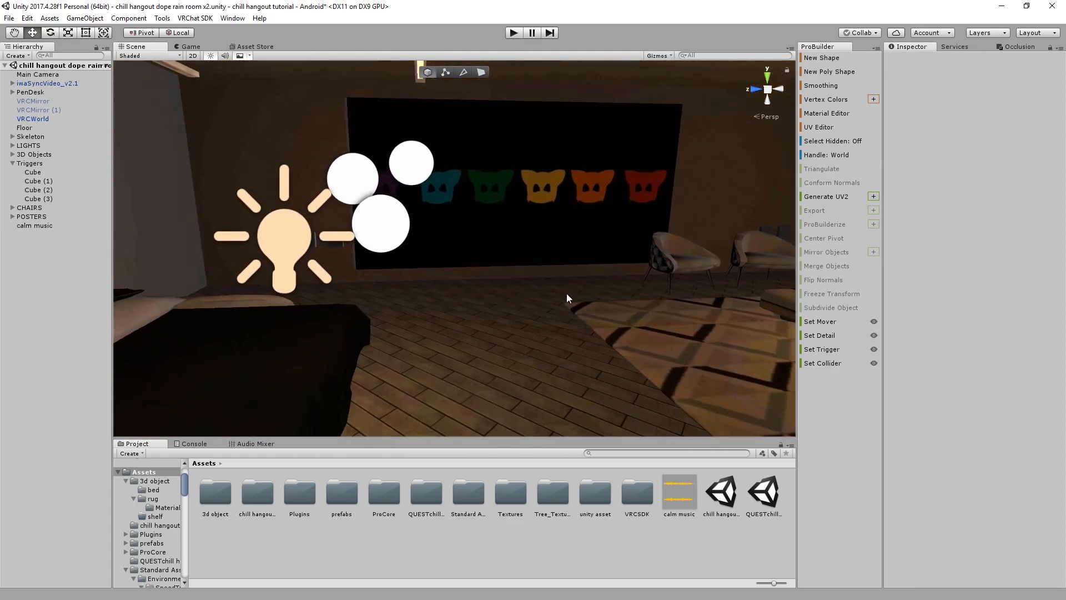
scroll(607, 256, "down", 3)
right_click_drag(604, 240, 565, 251)
middle_click_drag(565, 251, 430, 252)
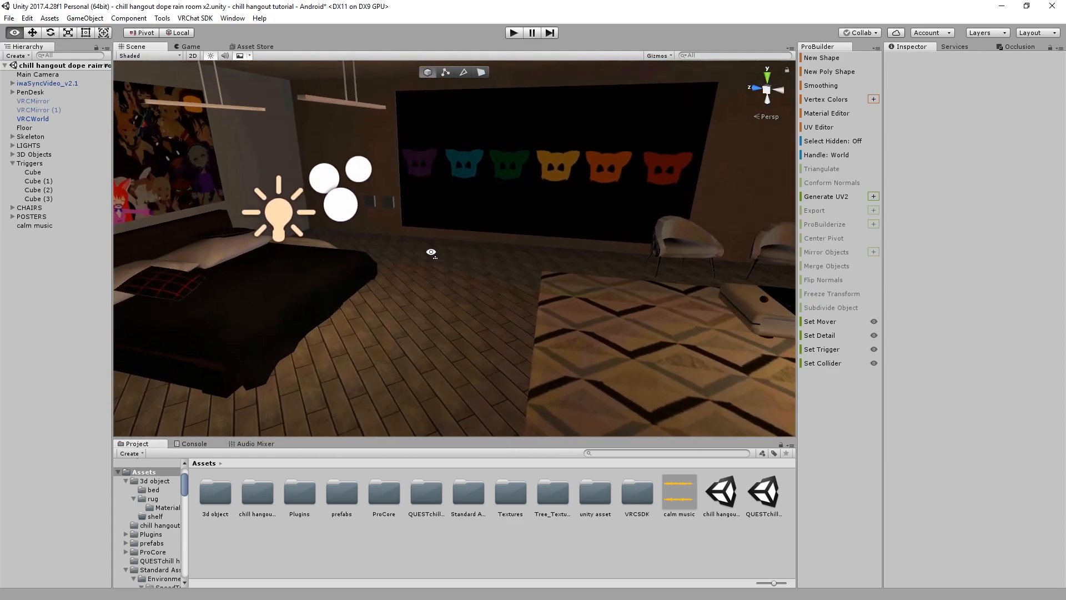
scroll(431, 252, "down", 3)
right_click_drag(430, 252, 470, 236)
scroll(470, 237, "down", 1)
middle_click_drag(383, 264, 345, 200)
right_click_drag(346, 200, 294, 257)
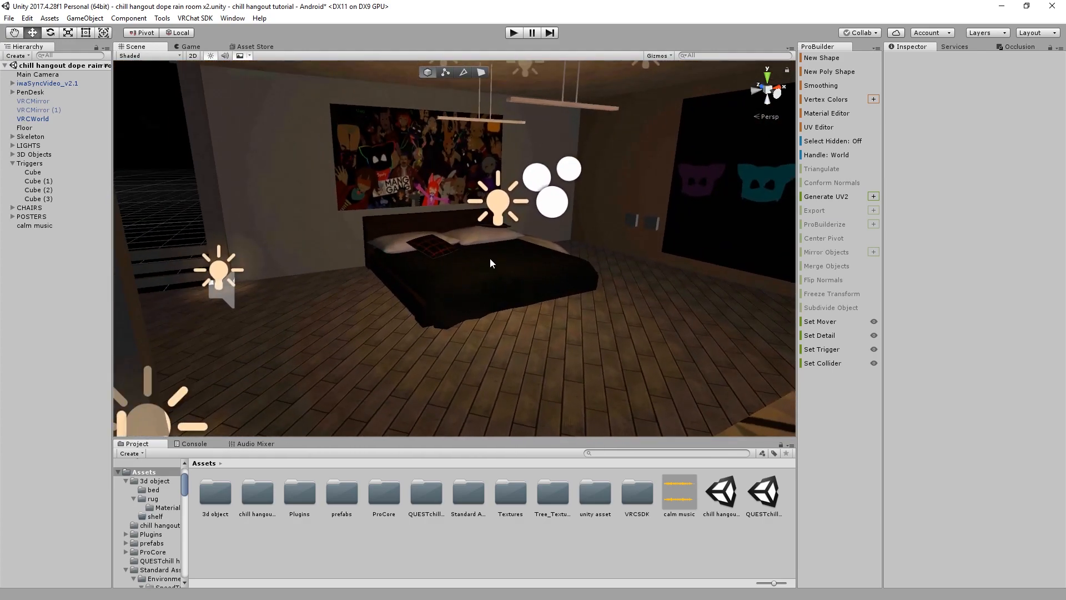
right_click_drag(483, 261, 611, 265)
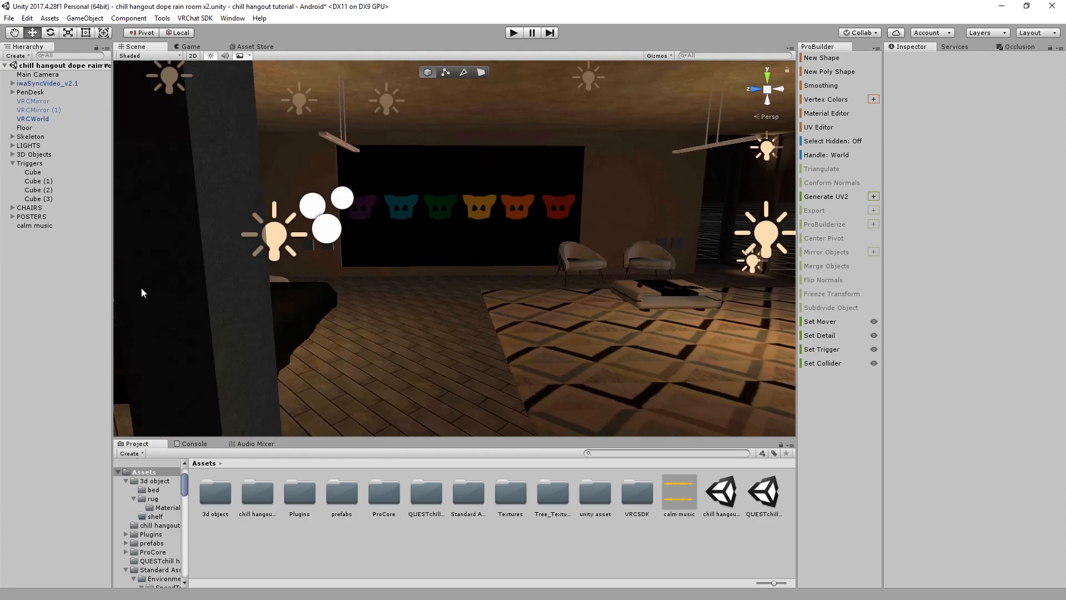
middle_click_drag(366, 291, 493, 312)
right_click_drag(492, 311, 578, 281)
middle_click_drag(578, 281, 447, 120)
right_click_drag(448, 123, 248, 241)
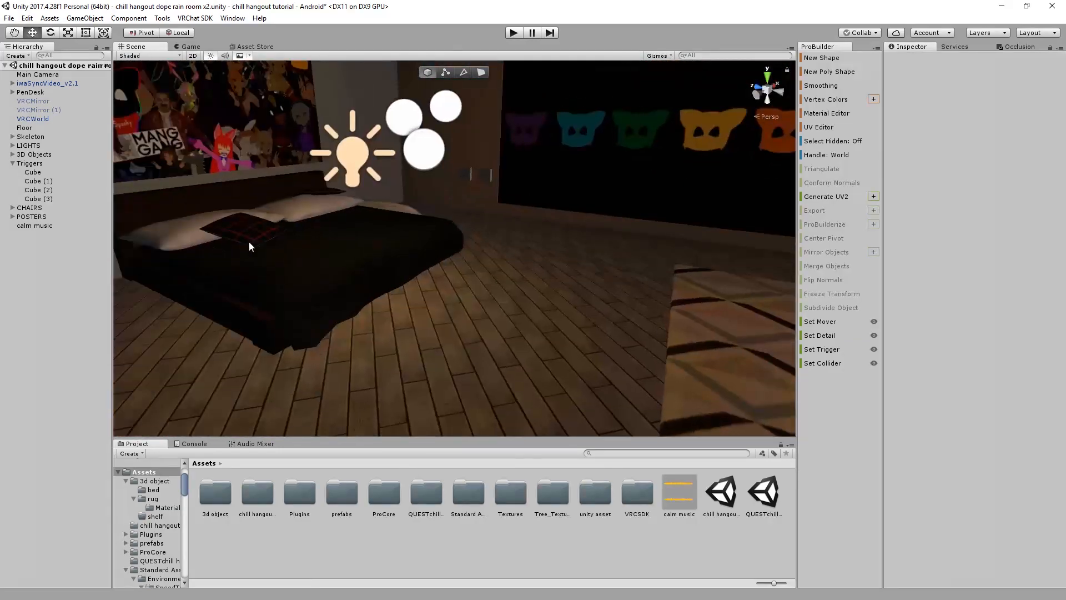
Create a new cube on the floor beside the bed and scale it uniformly to about 0.39
right_click(65, 357)
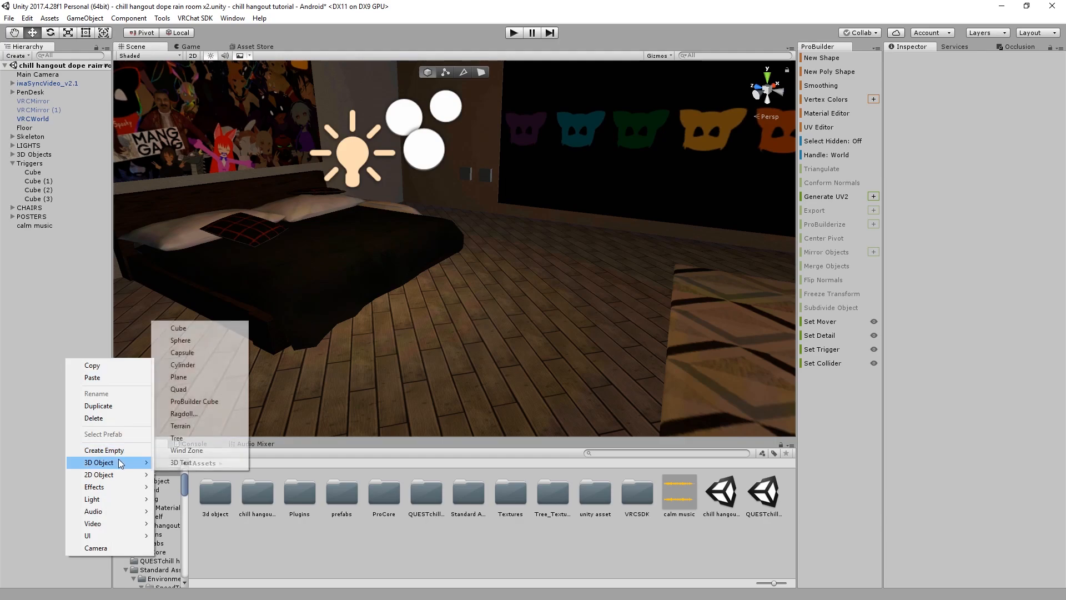
mouse_move(119, 462)
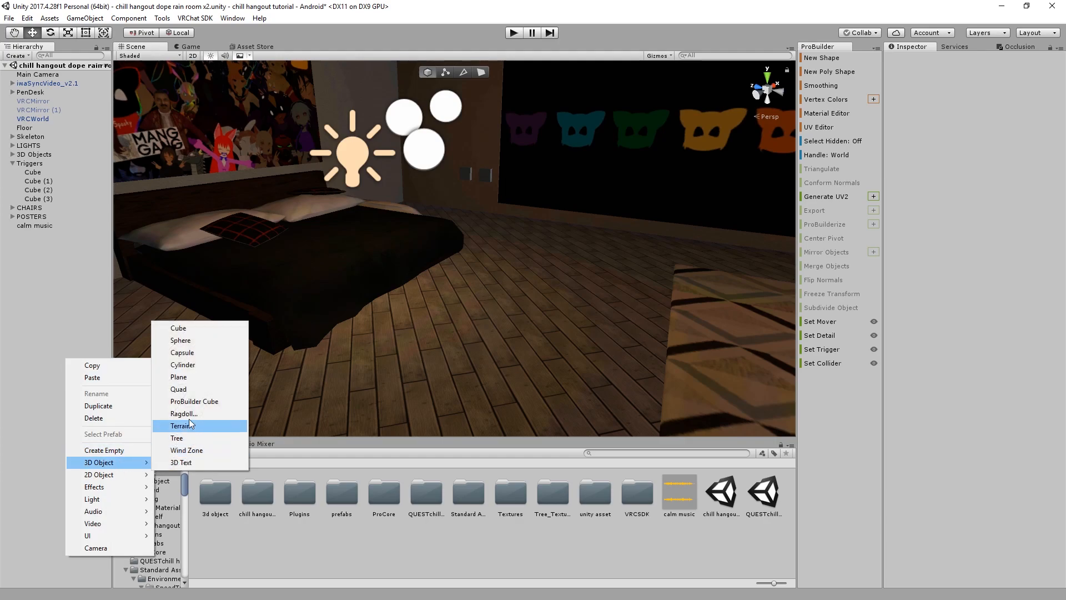
left_click(190, 331)
right_click_drag(250, 322, 333, 317)
left_click_drag(336, 243, 402, 223)
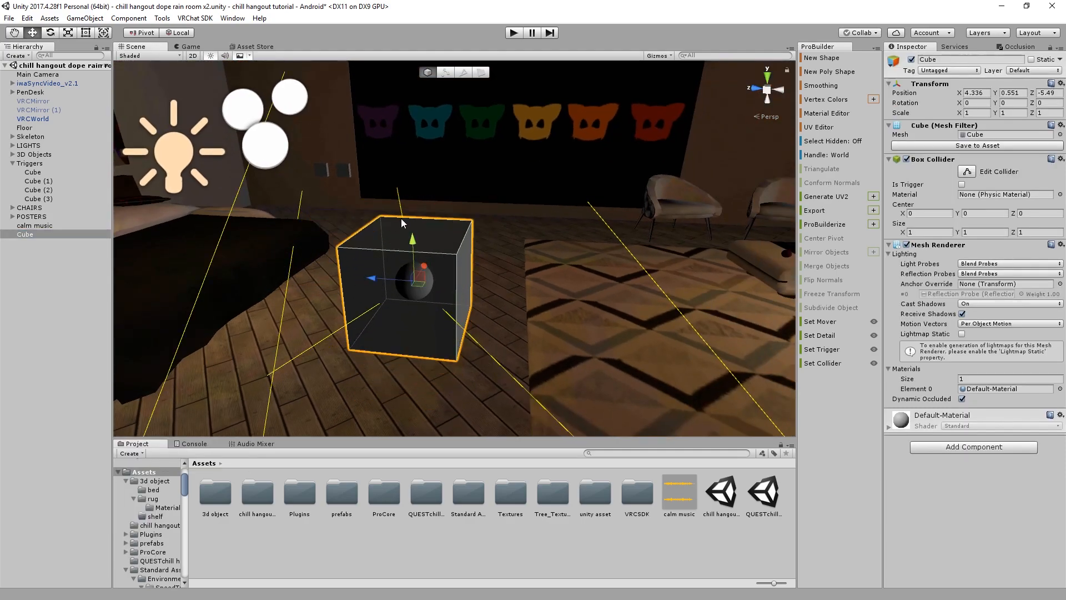
key("r")
left_click_drag(413, 280, 387, 289)
Move the small cube to about X 7.17, Y 0.61 and rotate it about 41.2 degrees around Y
key("w")
left_click_drag(412, 242, 412, 236)
right_click_drag(410, 265, 341, 282)
middle_click_drag(341, 282, 222, 327)
left_click_drag(374, 302, 441, 255)
key("e")
key("w")
scroll(461, 275, "up", 3)
right_click_drag(433, 300, 461, 278)
middle_click_drag(461, 278, 491, 239)
scroll(466, 244, "up", 3)
right_click_drag(427, 242, 384, 259)
scroll(388, 260, "up", 1)
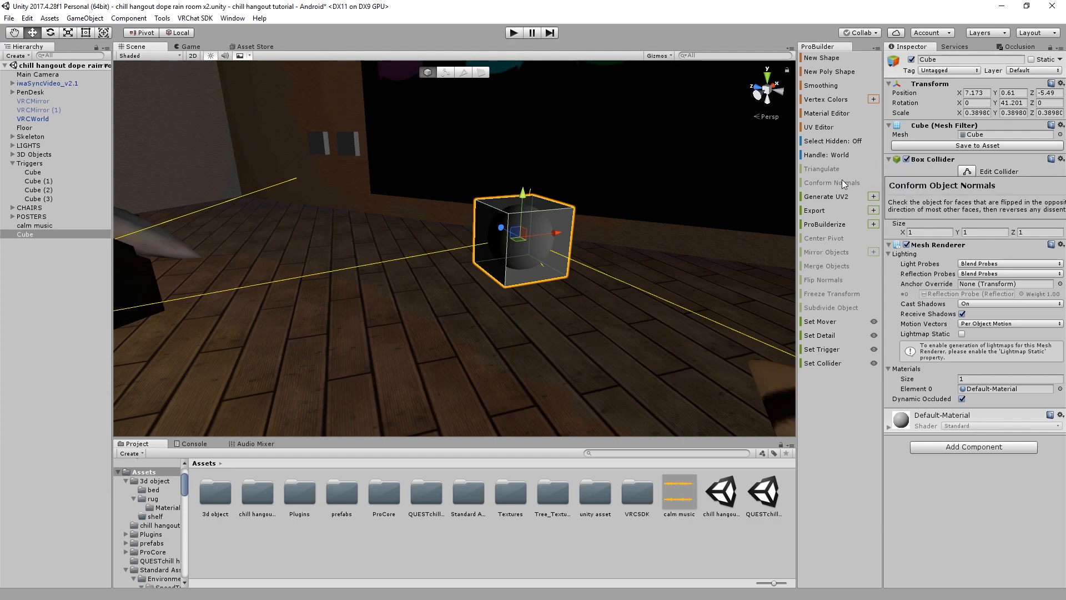
Add a VRC_Pickup component to the small cube
right_click_drag(489, 228, 567, 214)
scroll(568, 214, "up", 4)
middle_click_drag(567, 215, 576, 275)
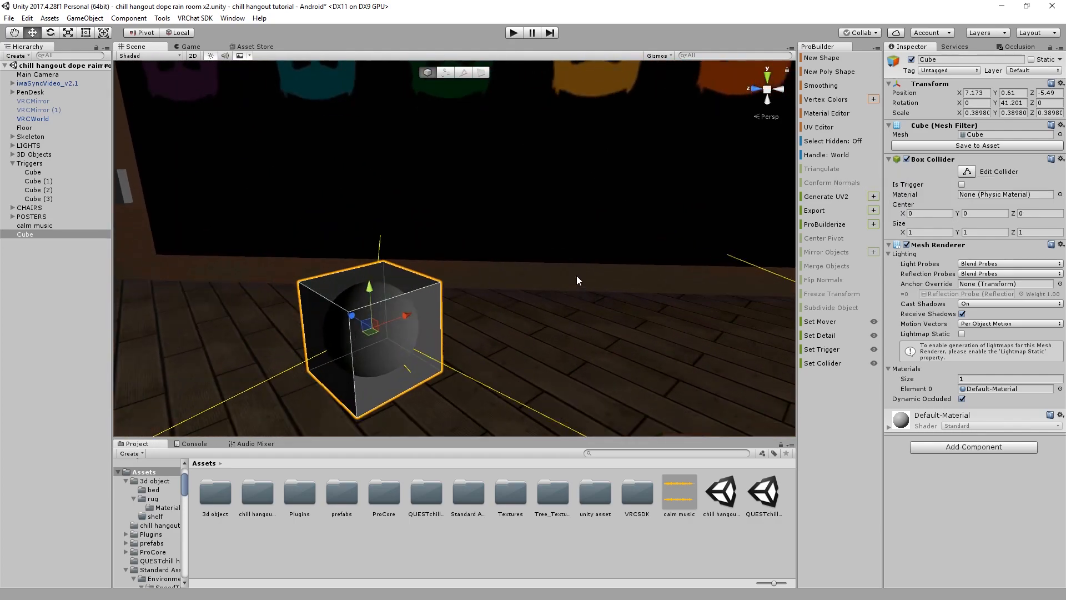
middle_click_drag(351, 340, 464, 294)
scroll(452, 285, "up", 6)
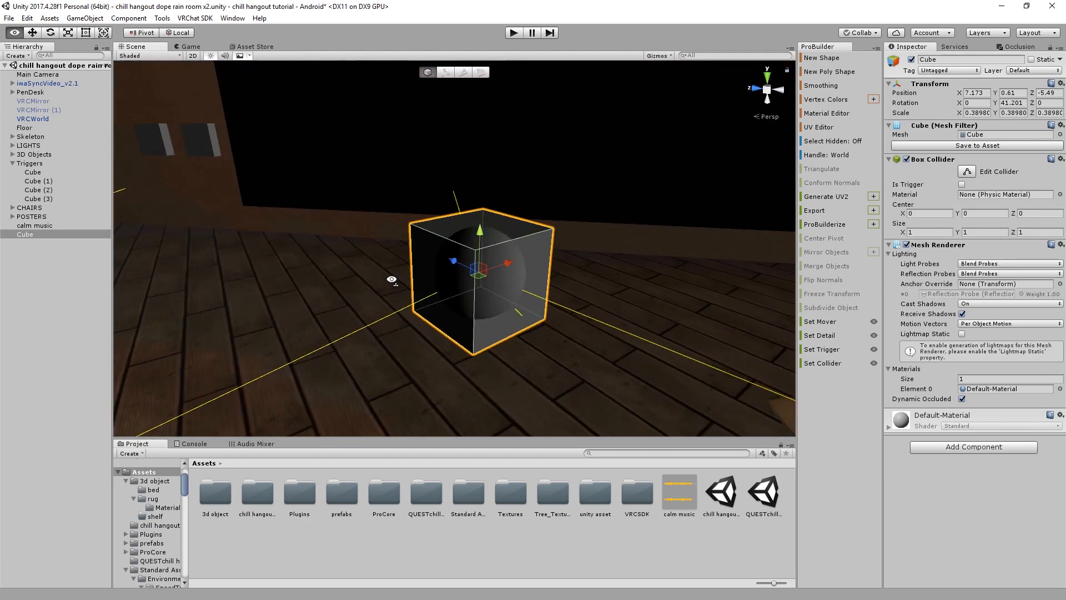
scroll(658, 393, "down", 5)
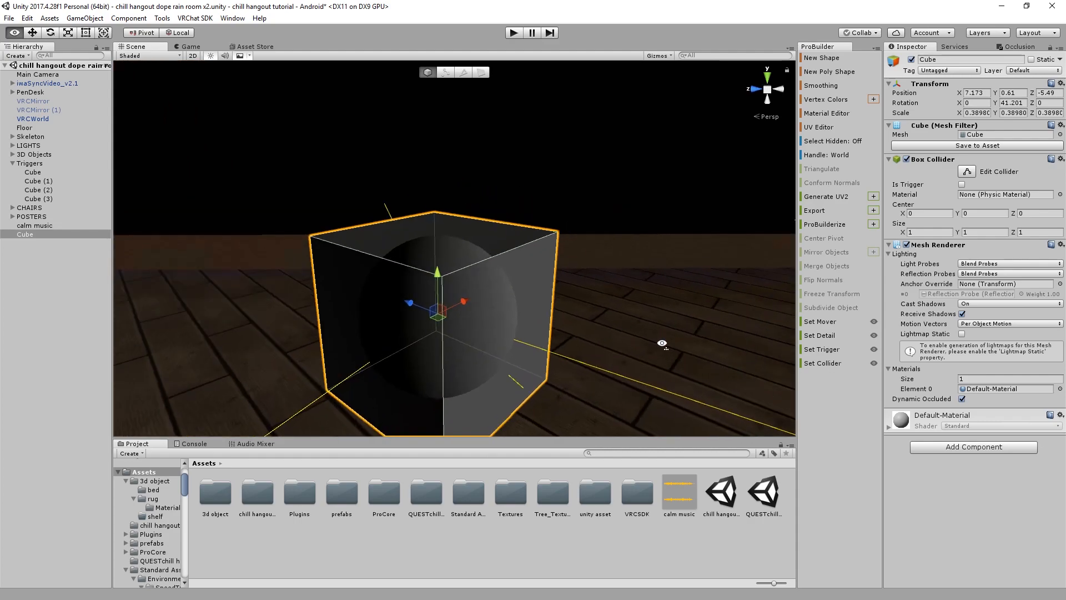
left_click(979, 448)
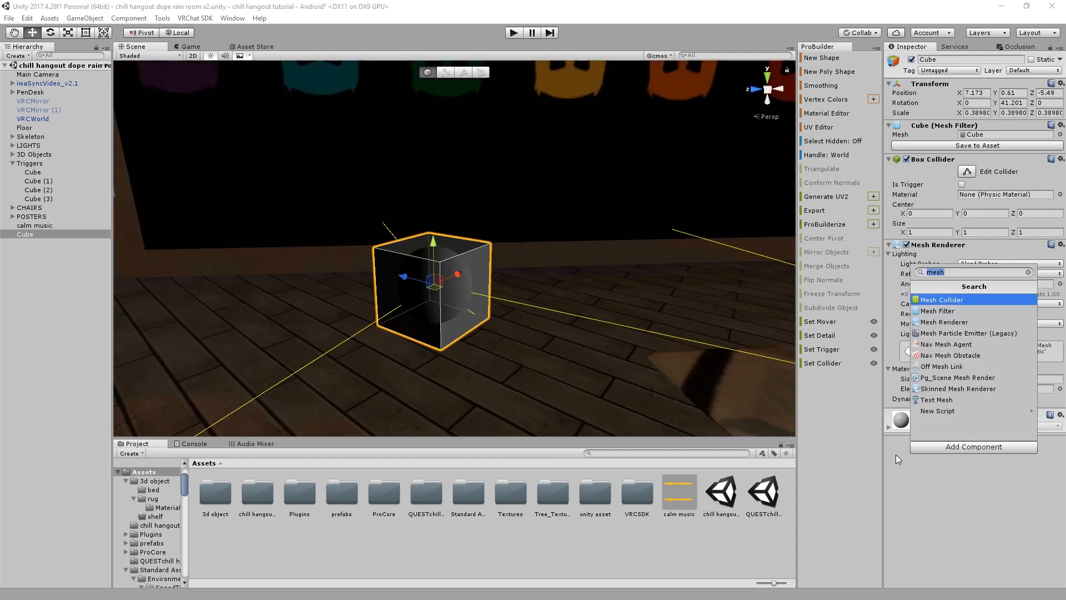
type("pickup")
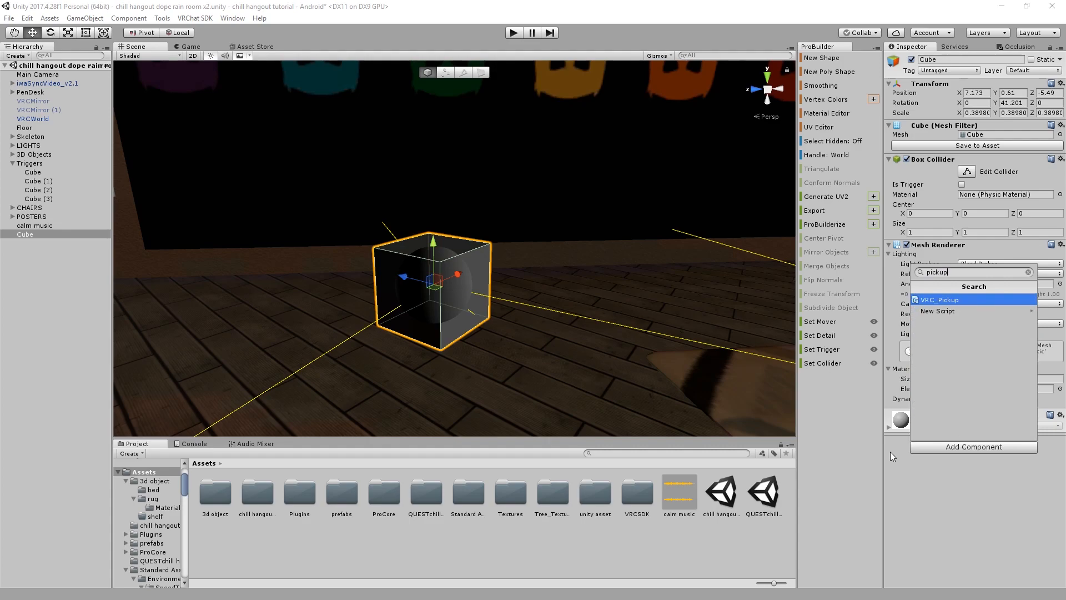
left_click(935, 299)
scroll(924, 344, "down", 4)
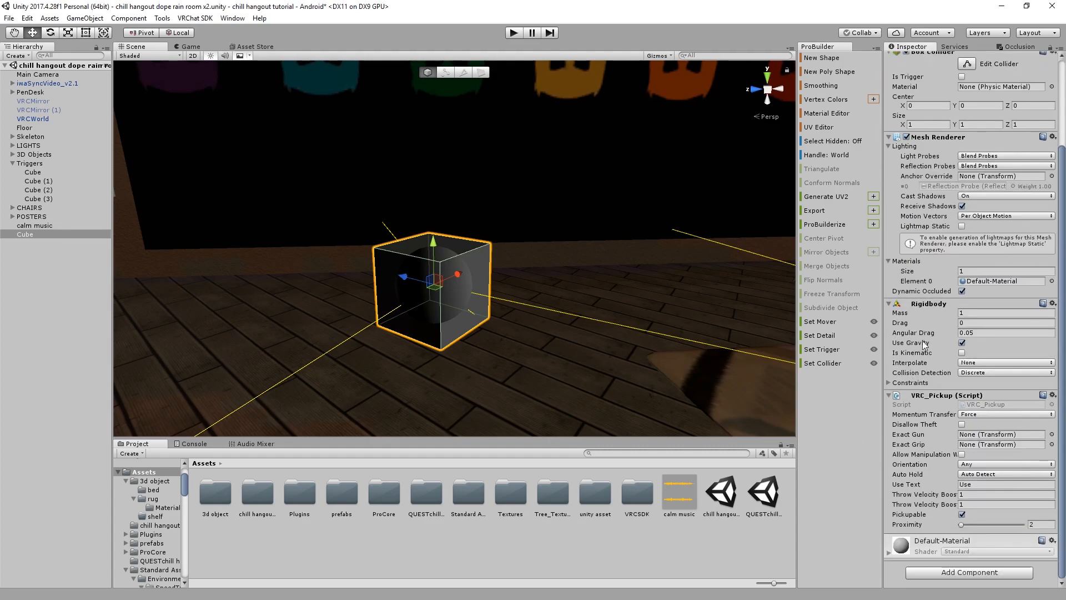
Add a VRC_ObjectSync component to the pickup cube
left_click(946, 573)
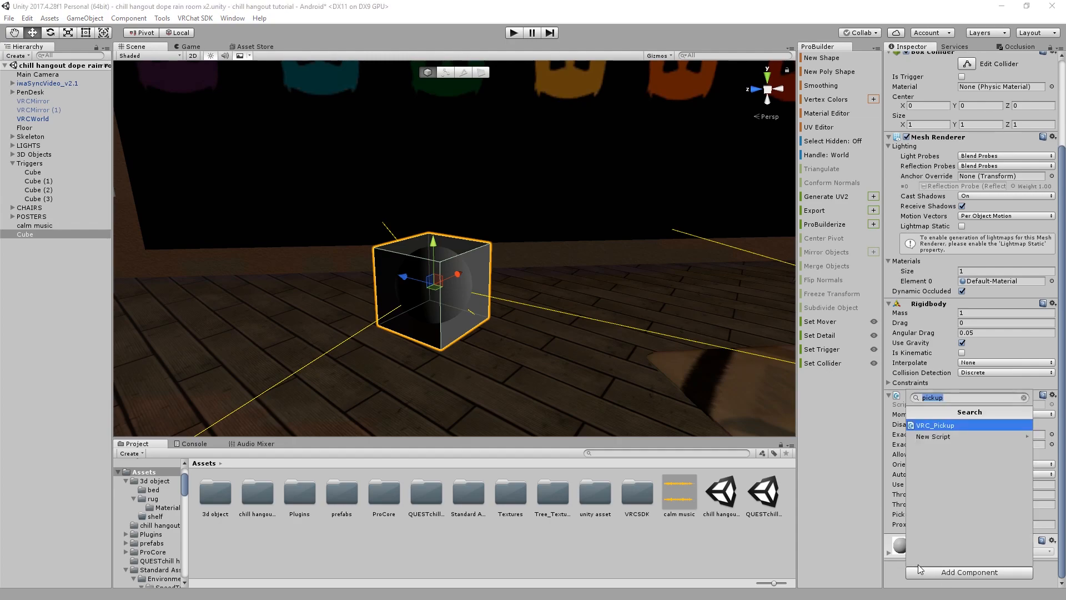
type("object")
left_click(964, 448)
scroll(917, 519, "down", 2)
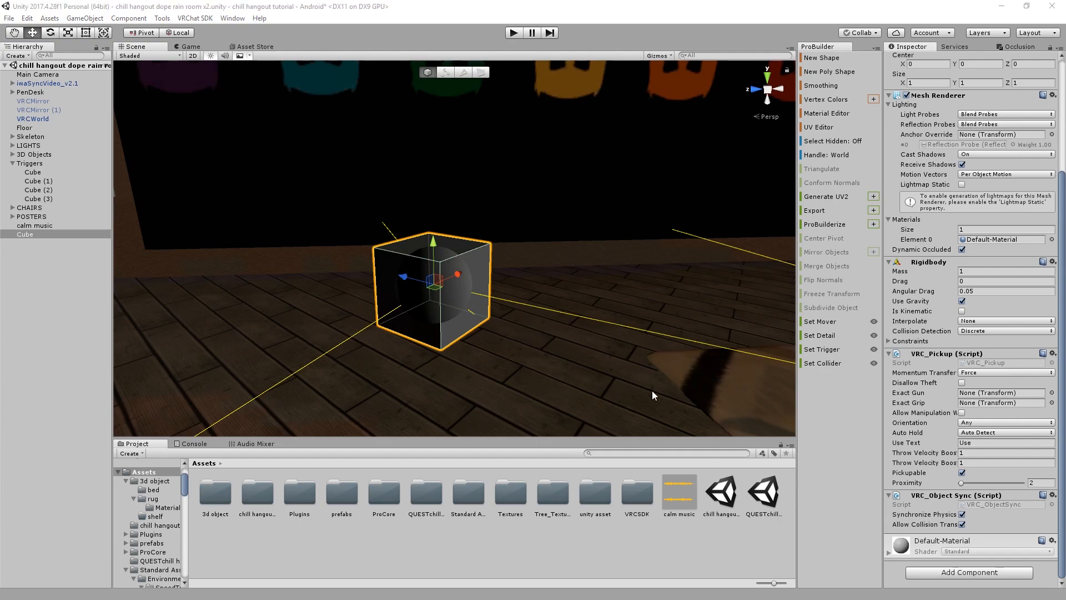
Try Is Kinematic on the pickup cube's Rigidbody, then switch it off again
left_click(962, 312)
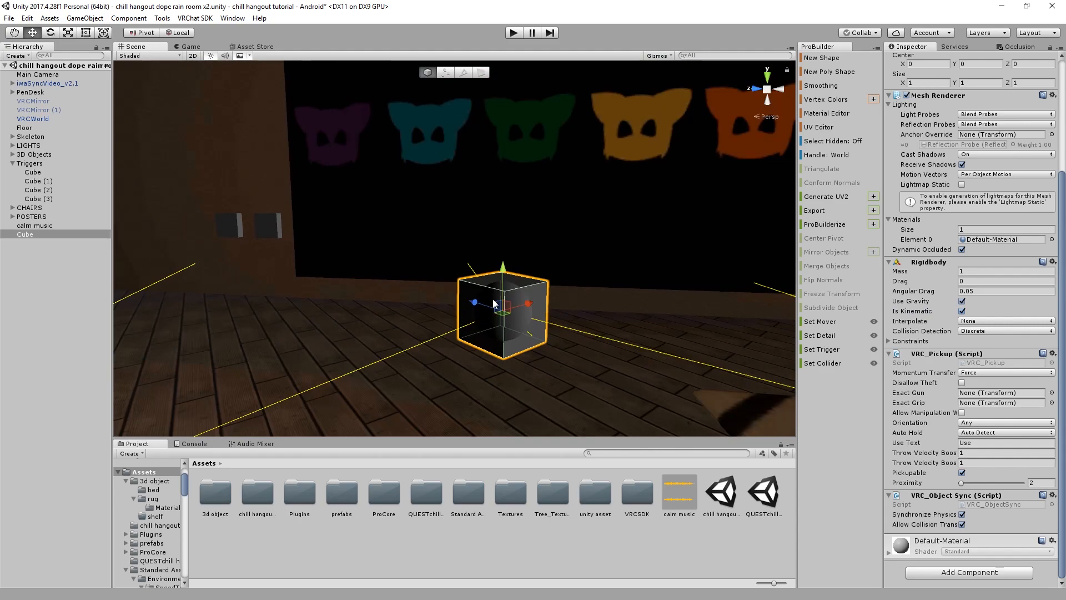
left_click(961, 311)
right_click_drag(355, 278, 252, 281)
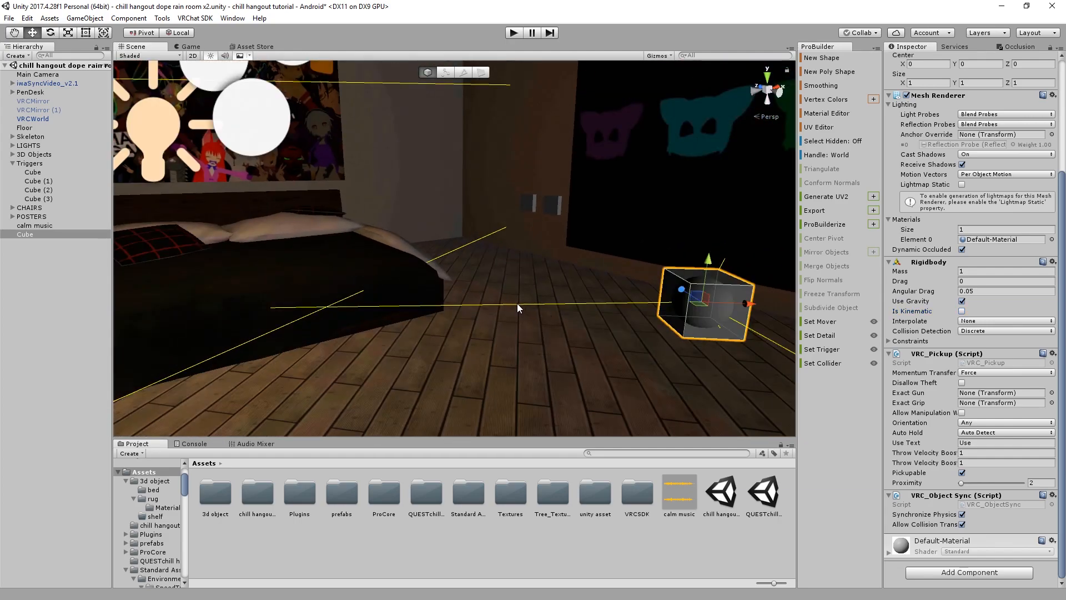
right_click_drag(518, 303, 162, 286)
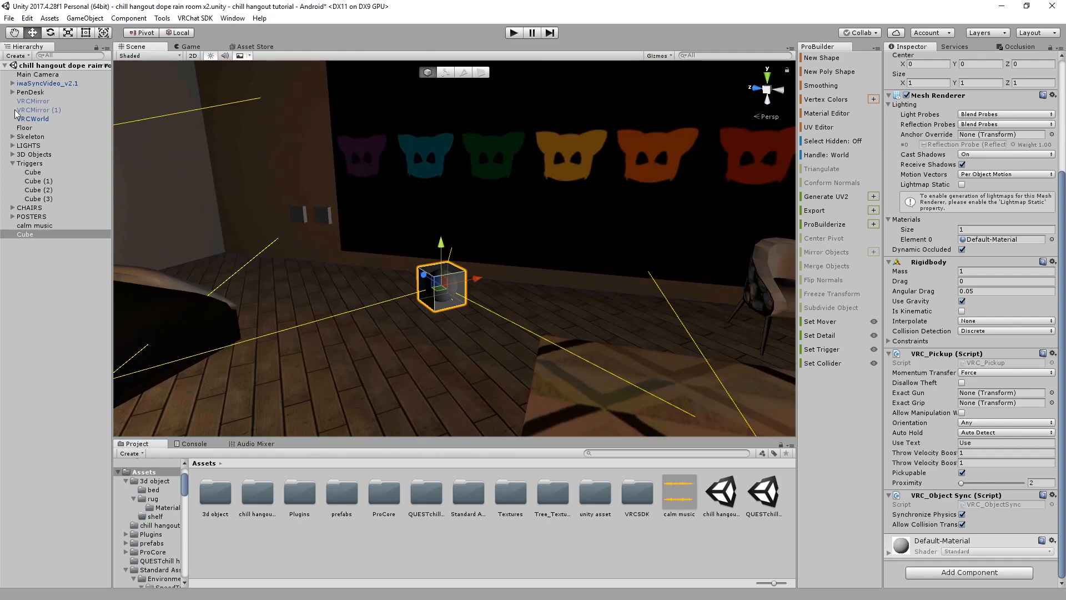
Set the VRCWorld scene descriptor's Object Behaviour At Respawn Height to Respawn
left_click(45, 118)
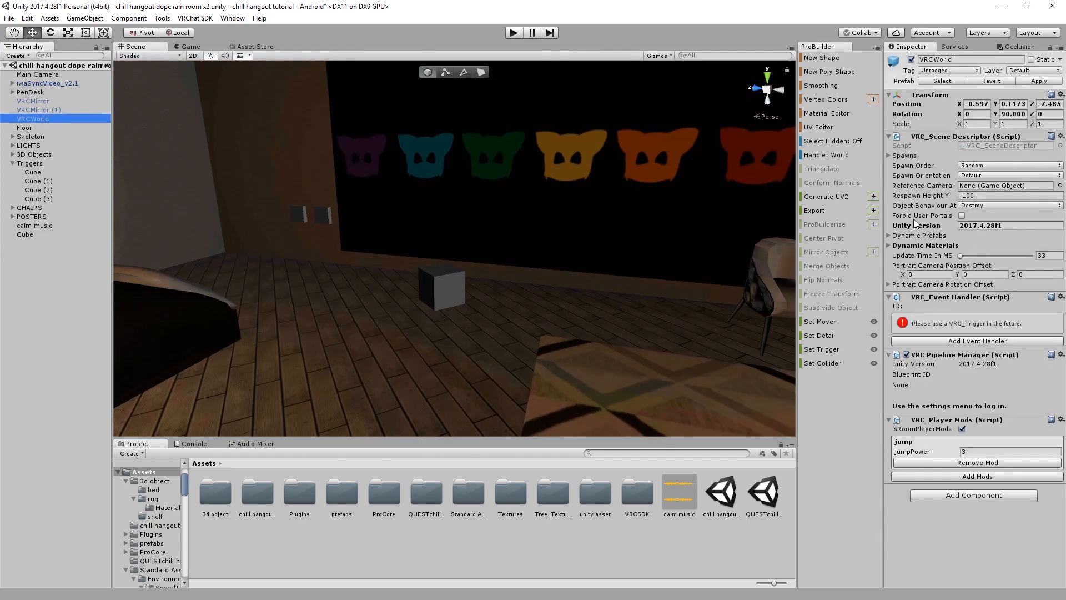
left_click_drag(883, 172, 678, 173)
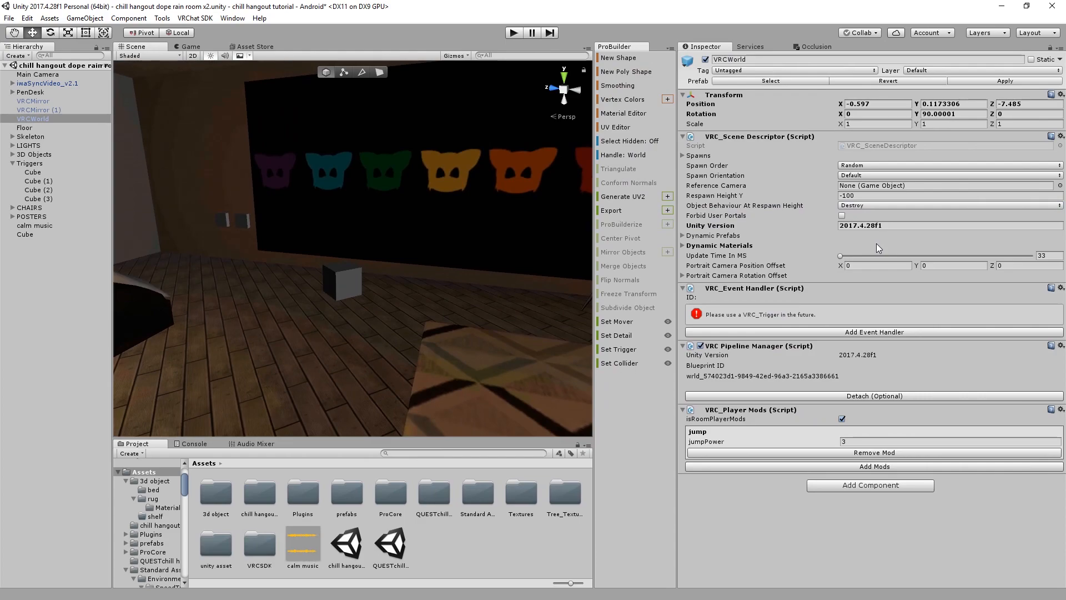
left_click(850, 207)
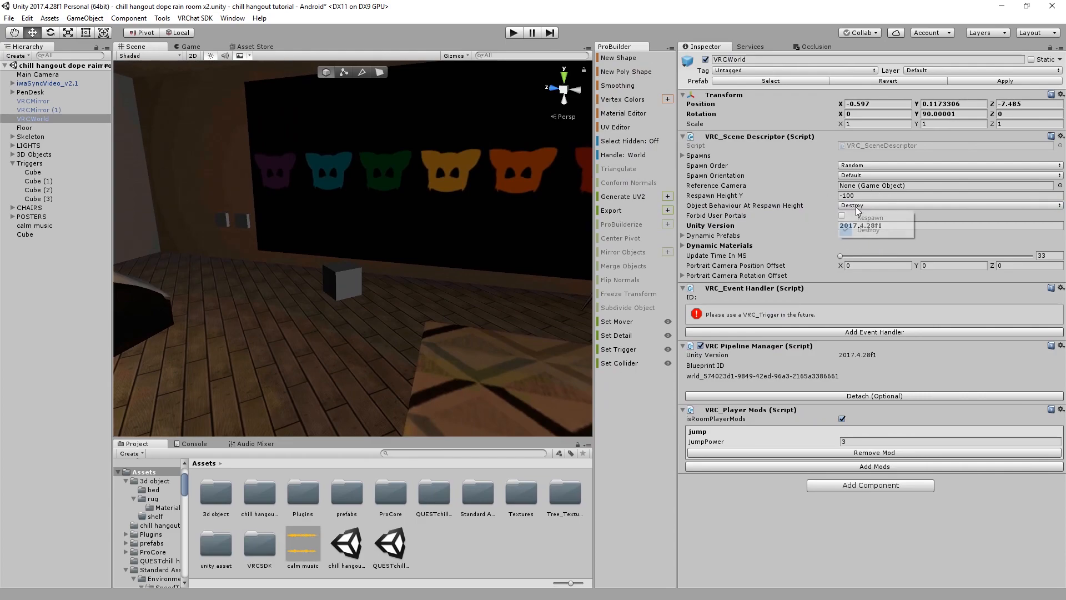
left_click(859, 217)
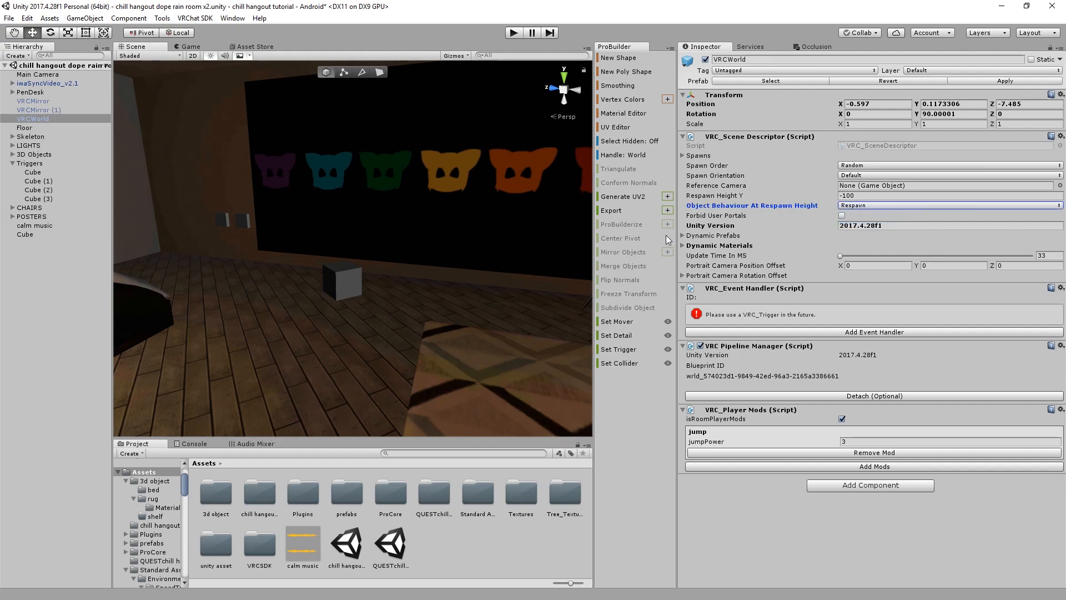
left_click_drag(677, 234, 896, 251)
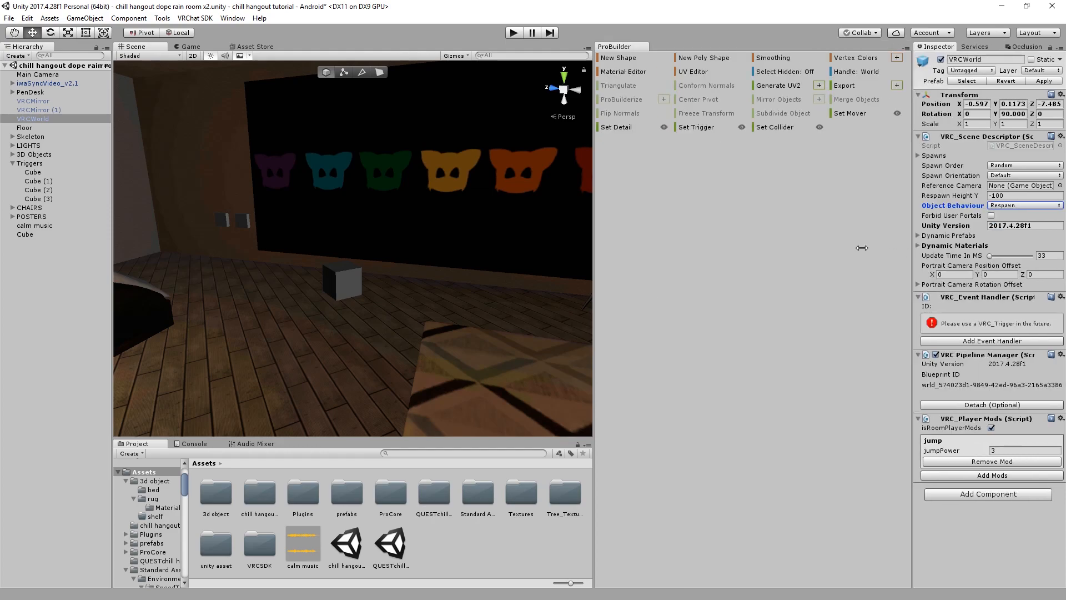
left_click_drag(592, 244, 840, 277)
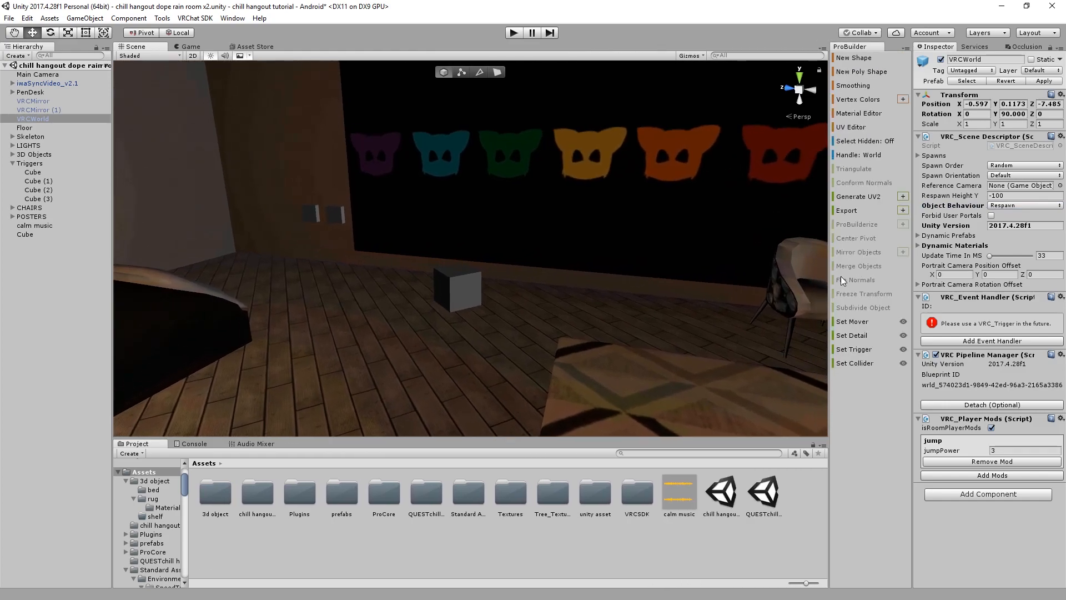
Check which target platform is active in the Build Settings
scroll(256, 222, "down", 5)
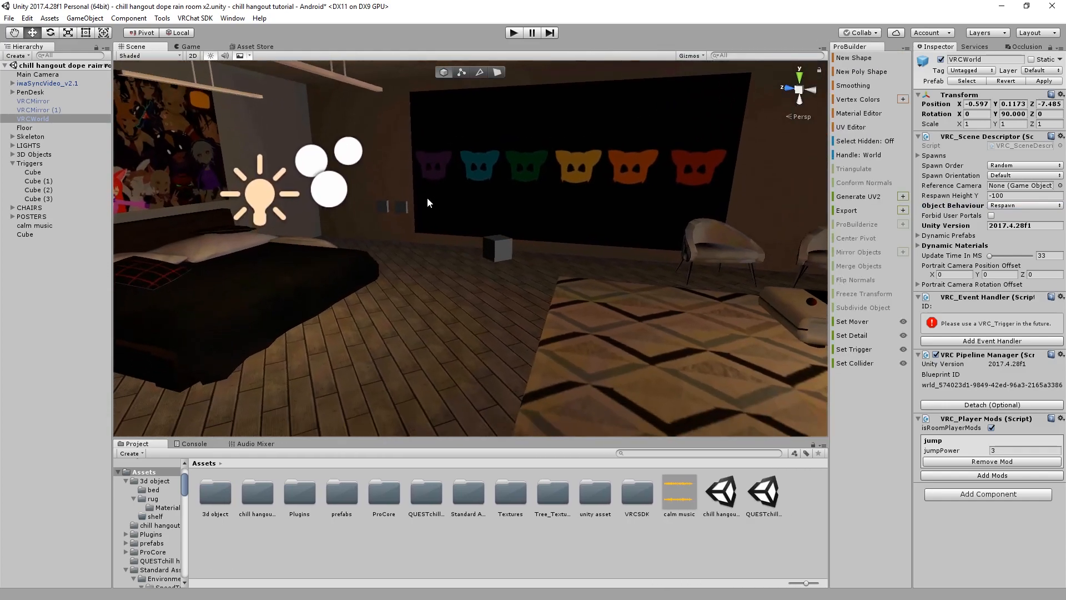
scroll(544, 263, "down", 6)
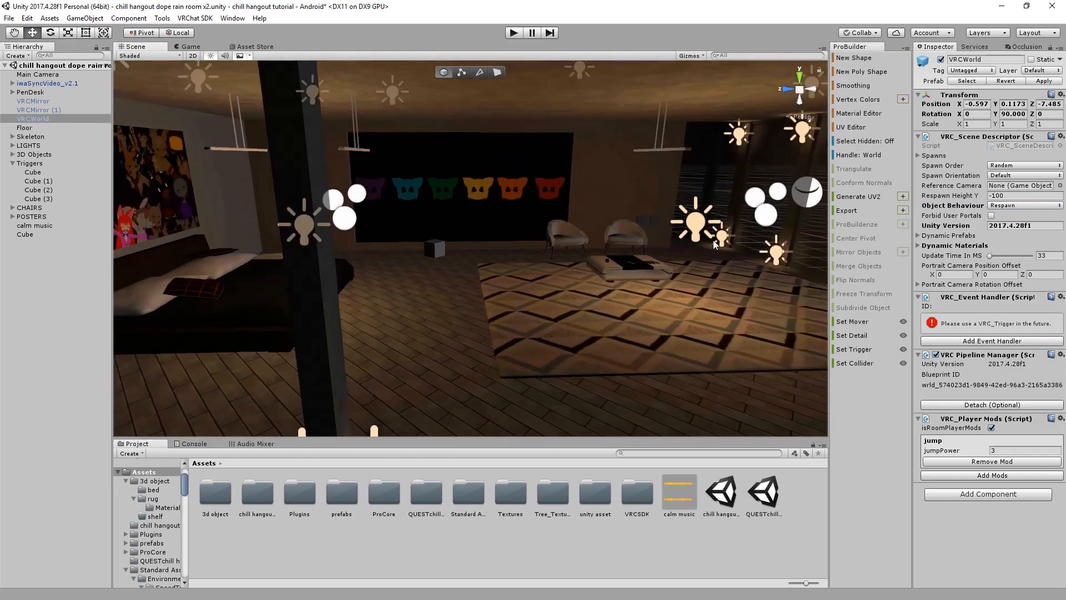
left_click(424, 240)
left_click_drag(425, 240, 451, 251, "alt")
middle_click_drag(451, 256, 298, 291)
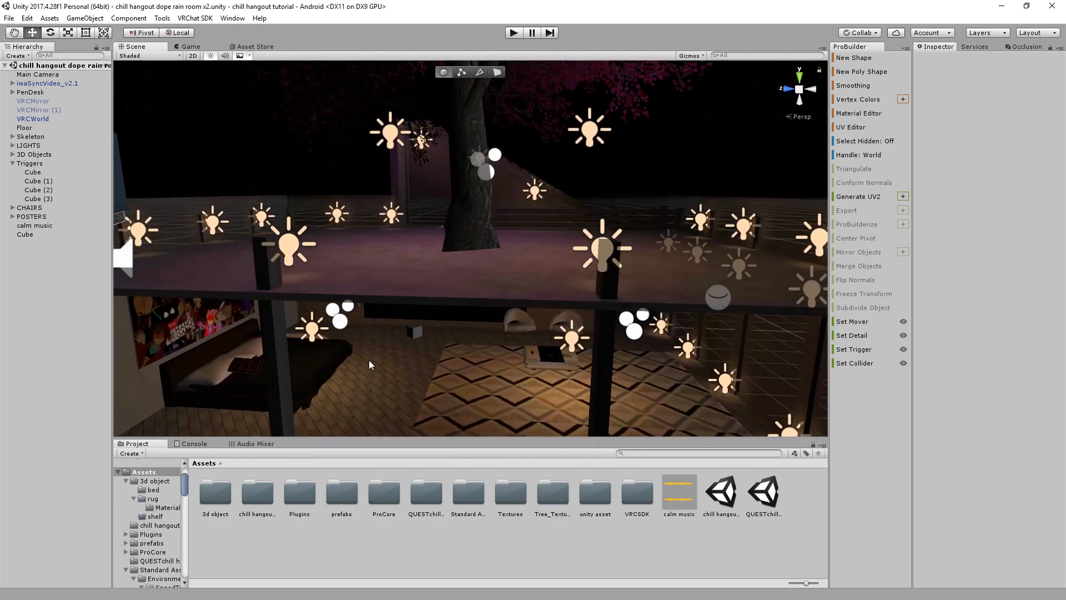
scroll(358, 362, "down", 3)
left_click(26, 18)
mouse_move(8, 18)
left_click(56, 127)
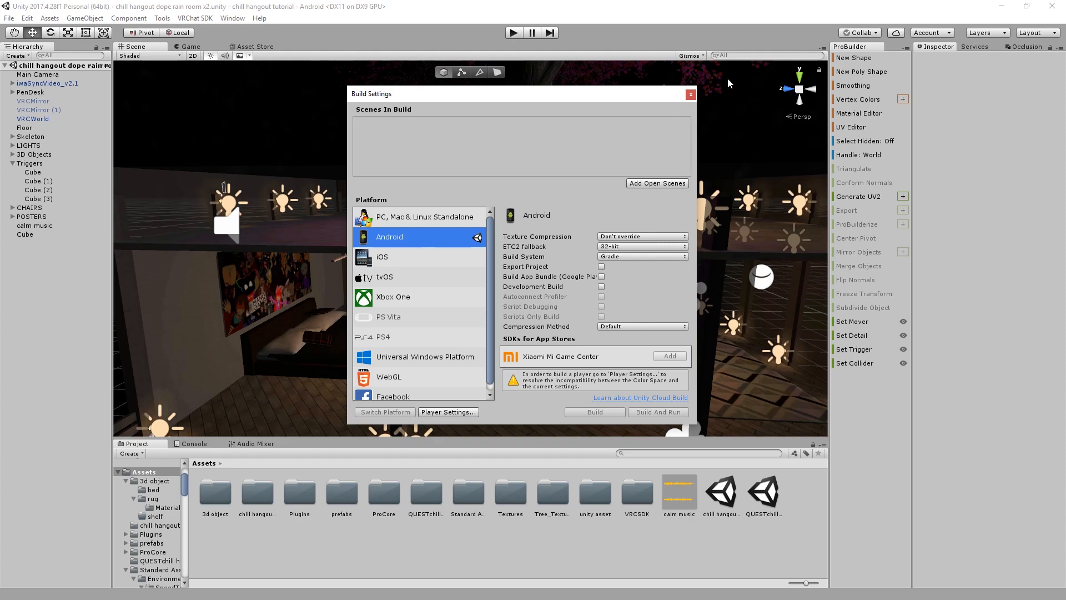
left_click(690, 95)
Open the QUESTchill hangout dope rain room x3 scene and show the VRChat SDK build control panel
double_click(763, 491)
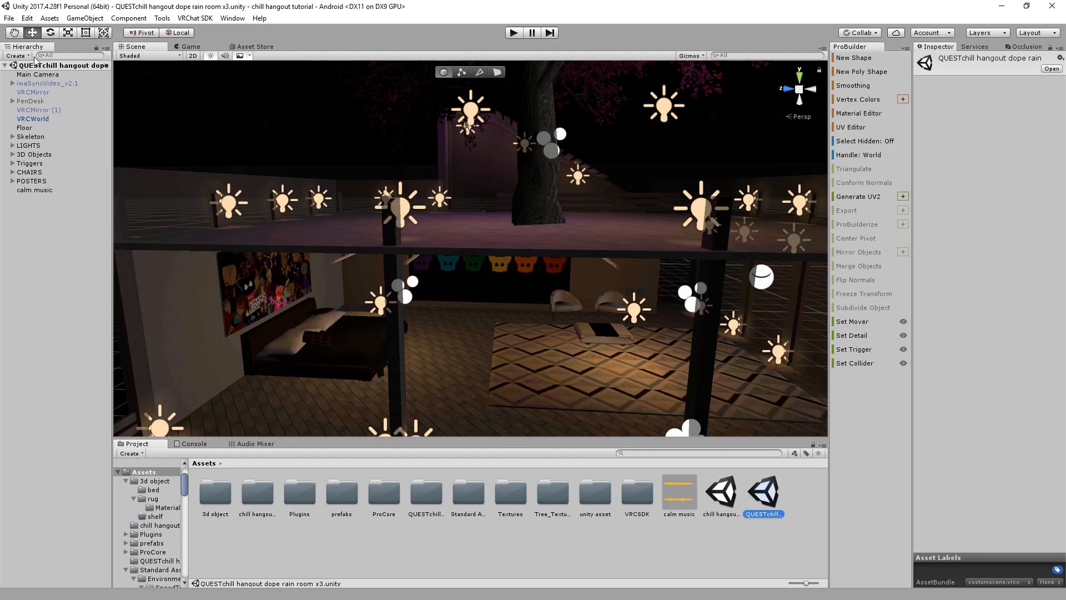
scroll(426, 302, "down", 3)
right_click_drag(426, 302, 494, 308)
scroll(494, 308, "up", 2)
middle_click_drag(494, 308, 622, 257)
scroll(491, 262, "up", 3)
middle_click_drag(491, 262, 419, 353)
left_click(195, 19)
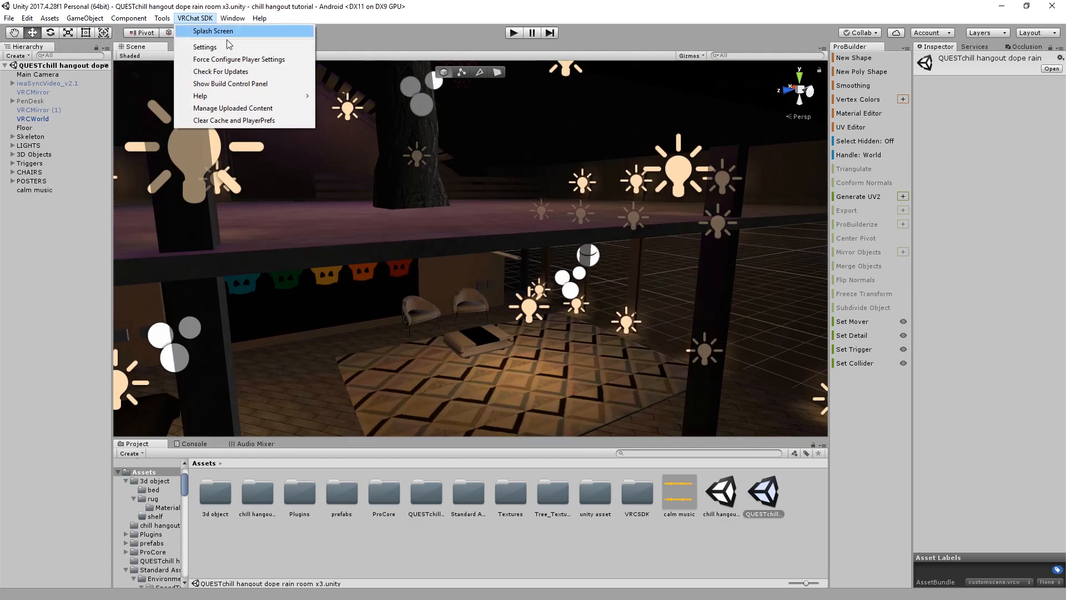
left_click(245, 85)
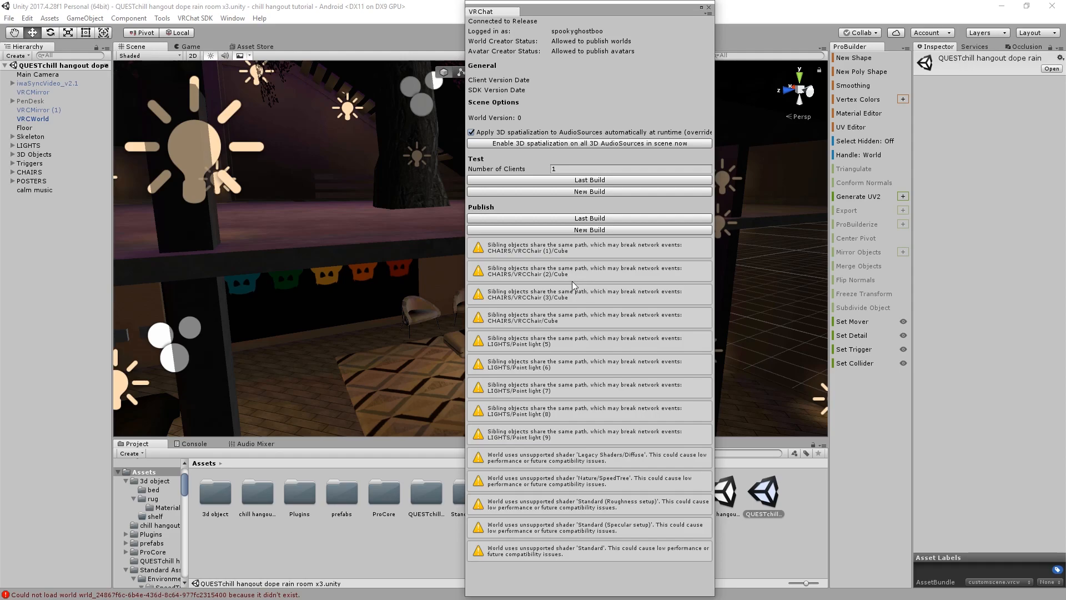
left_click(595, 232)
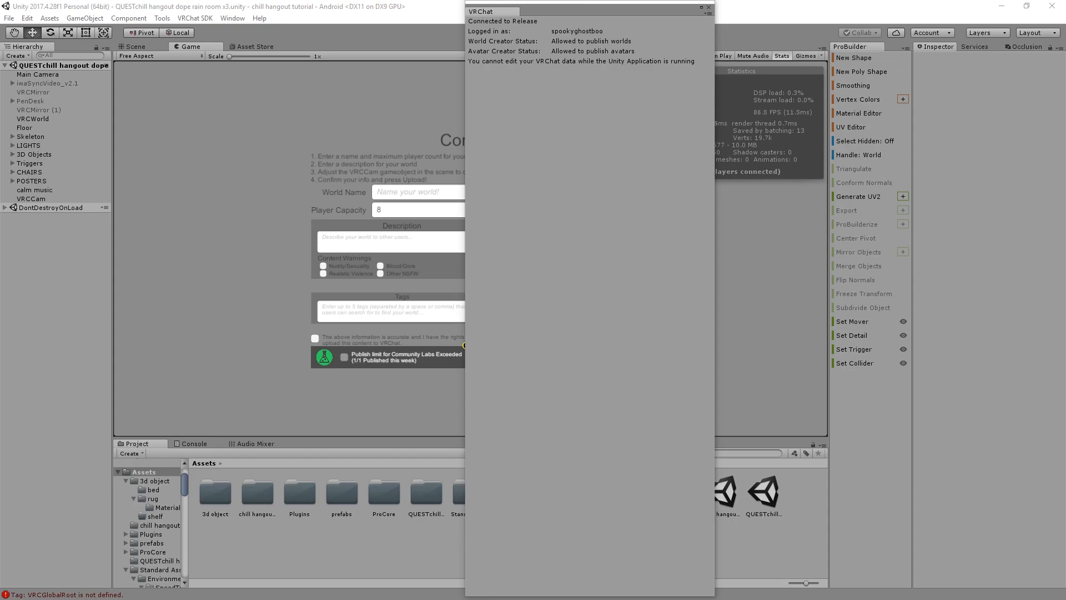
left_click_drag(565, 18, 816, 144)
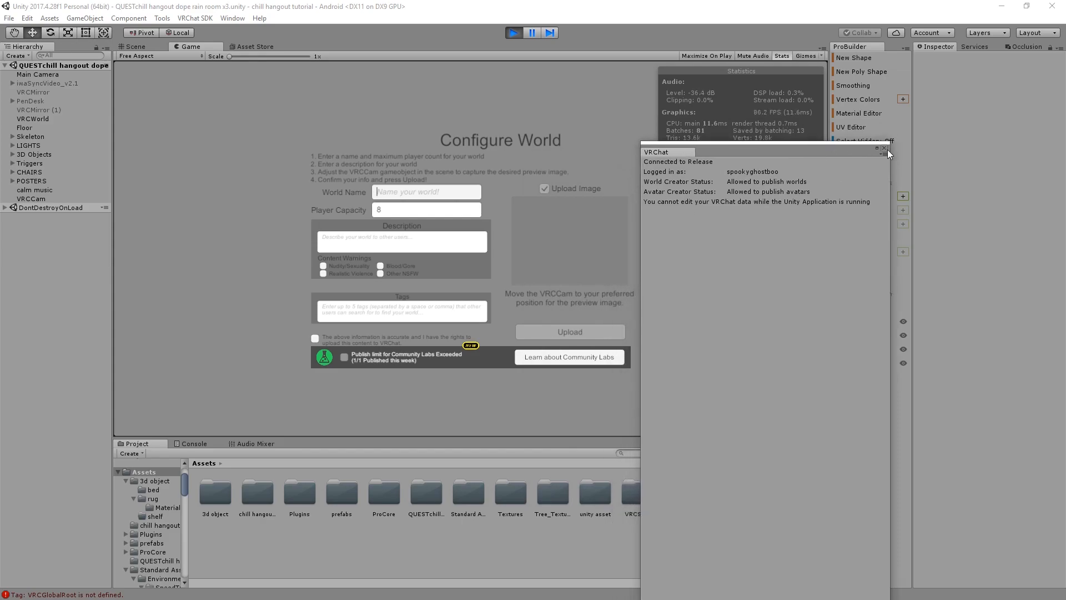
left_click(884, 147)
left_click(513, 33)
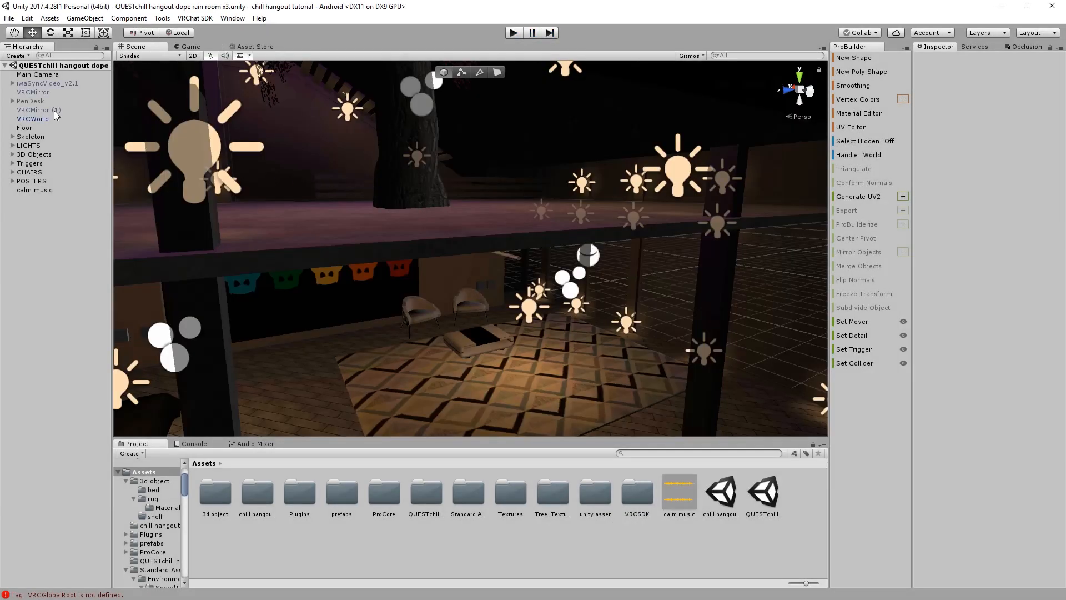
Check the blueprint ID in the Pipeline Manager of the Quest scene's VRCWorld
left_click(50, 118)
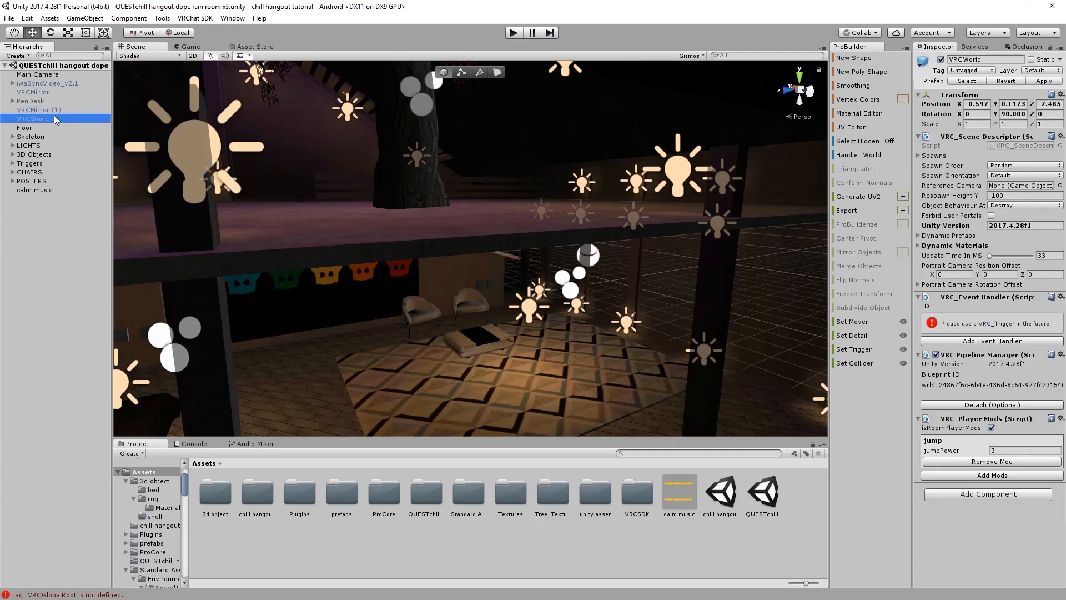
left_click(962, 384)
left_click(573, 548)
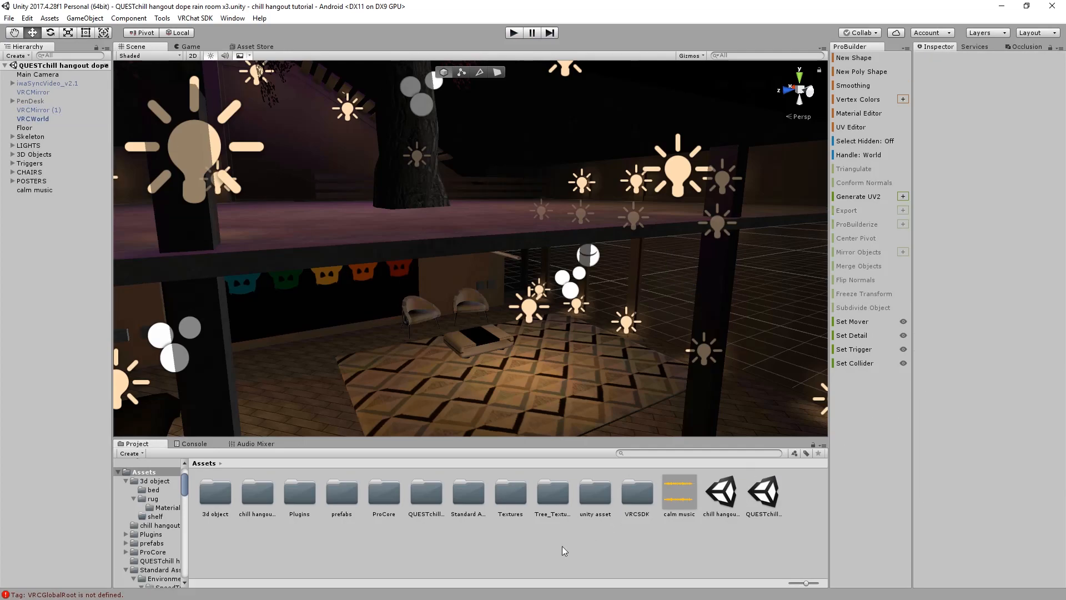
Open the chill hangout dope rain room x2 scene and copy the blueprint ID from its VRCWorld object
double_click(728, 491)
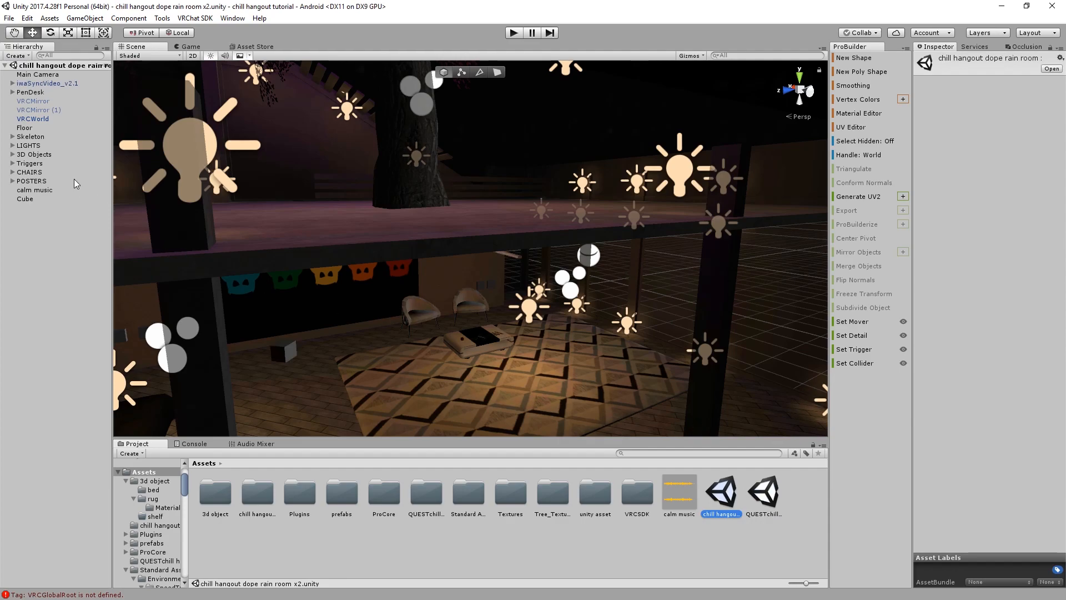
scroll(551, 348, "down", 3)
scroll(551, 348, "up", 4)
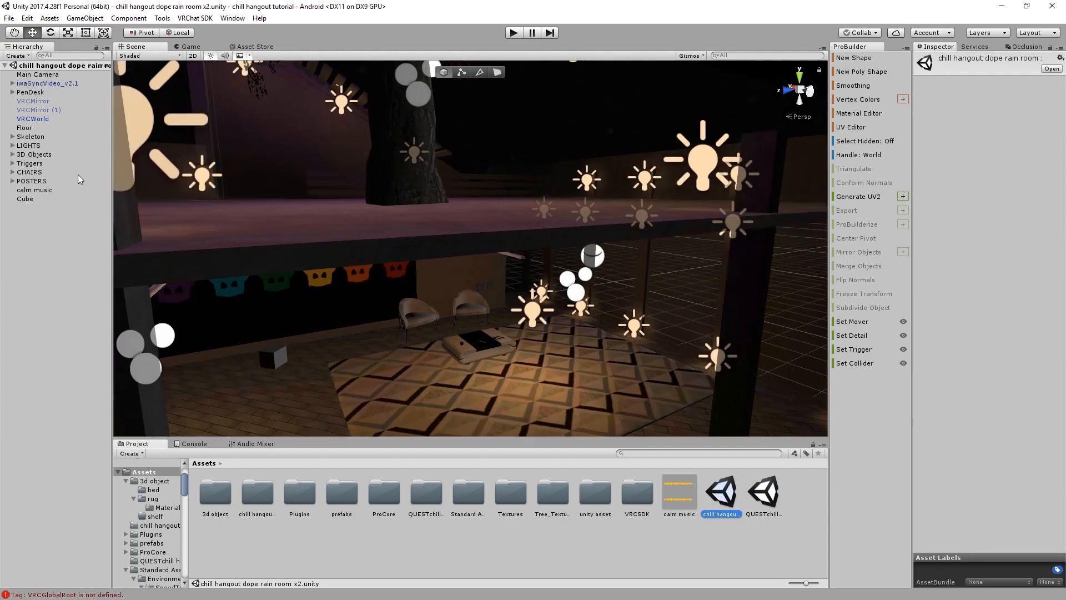
left_click(44, 118)
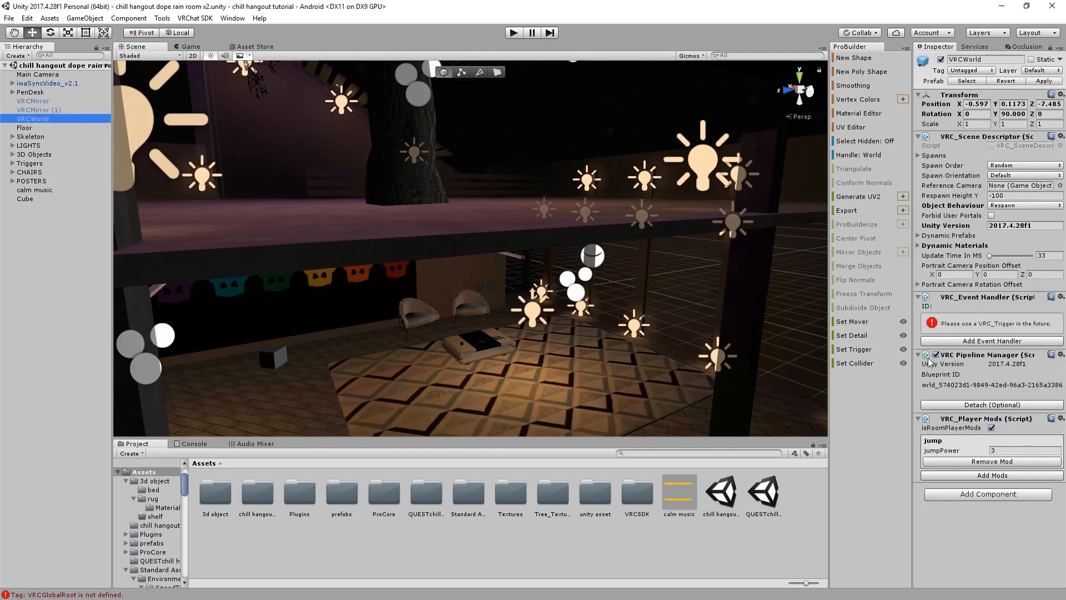
left_click(992, 396)
Reopen the QUESTchill hangout dope rain room x3 scene and bring up the VRChat SDK build control panel
left_click(762, 492)
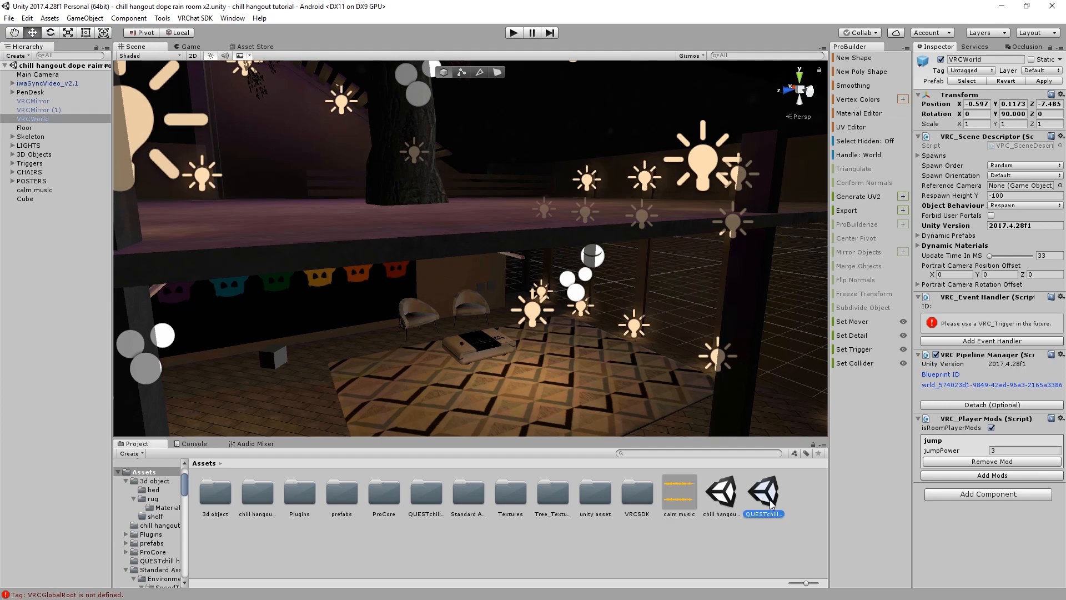
left_click(195, 18)
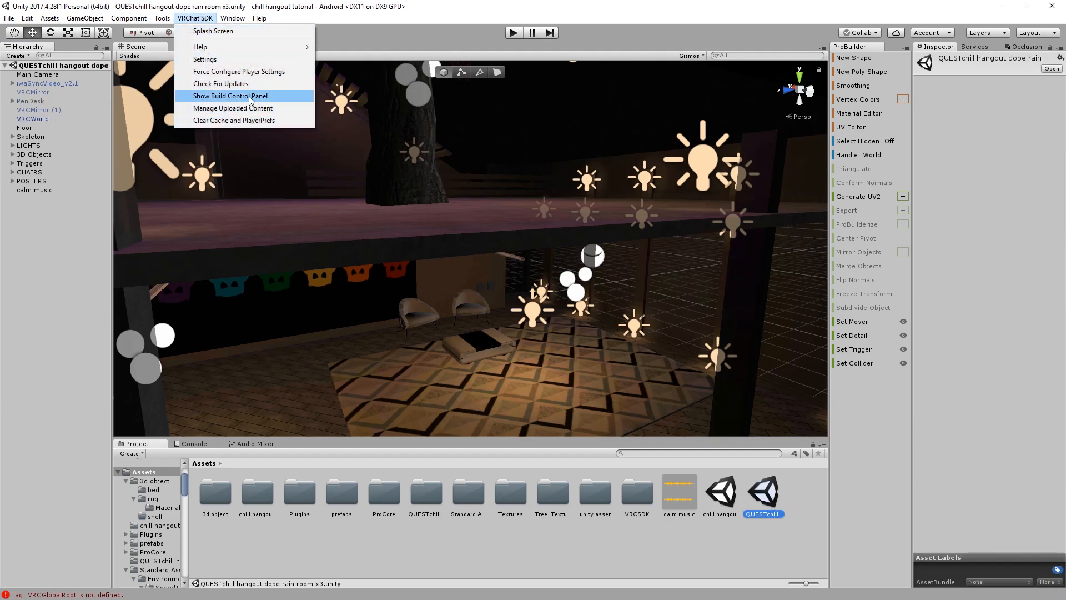
left_click(278, 96)
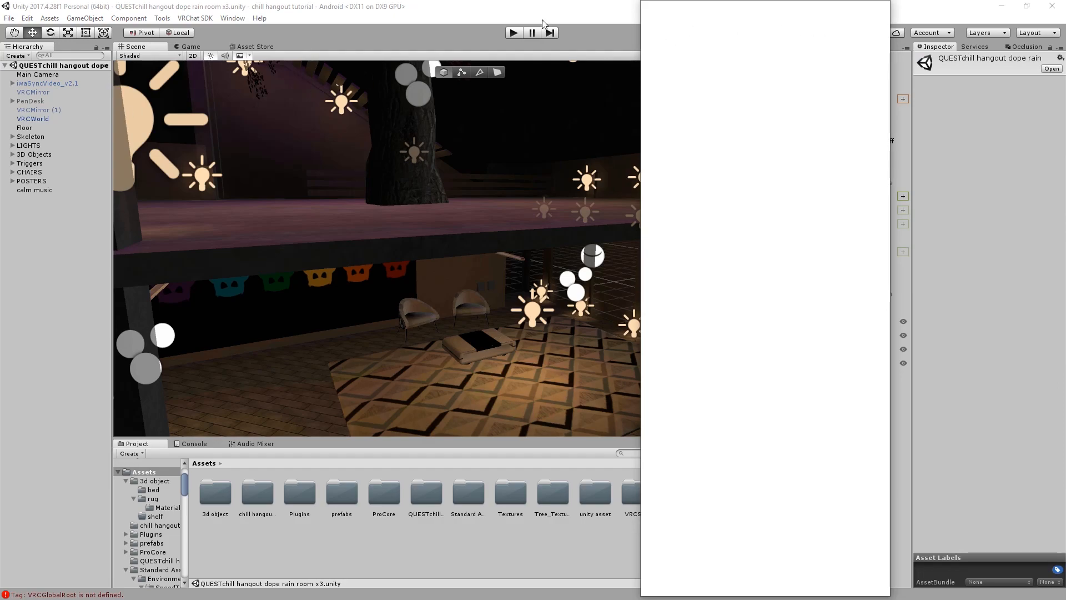
Look through the worlds in the VRChat SDK's uploaded content list and close it
left_click(198, 21)
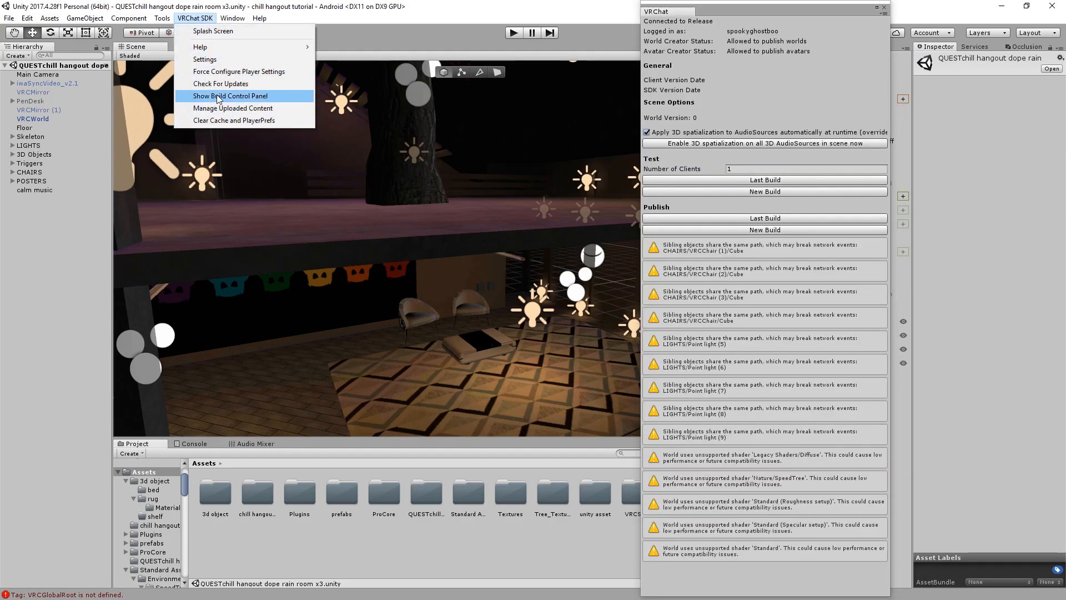
left_click(213, 108)
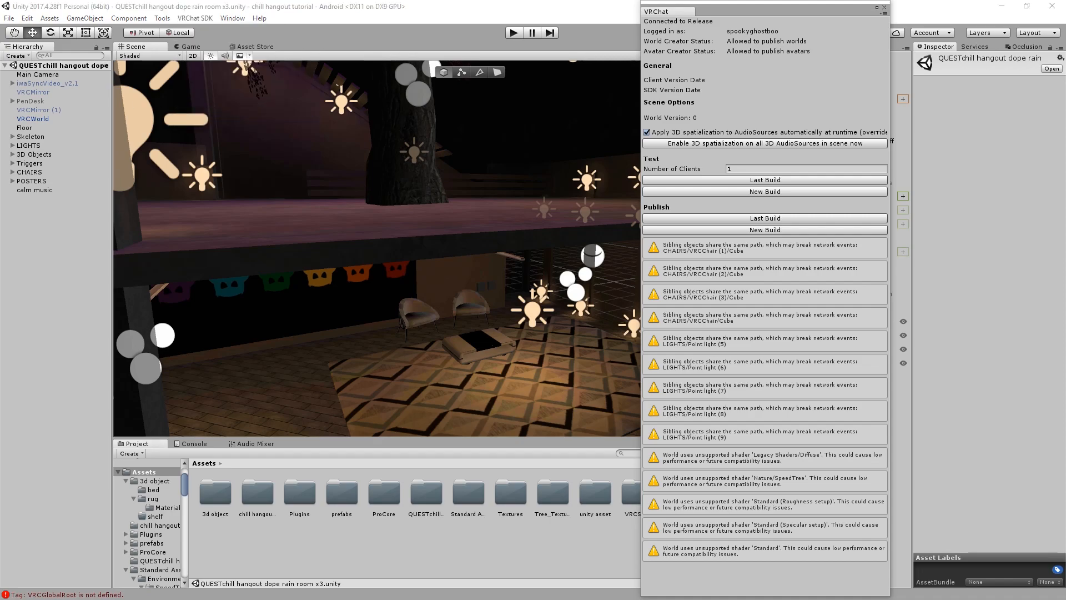
scroll(225, 221, "down", 2)
scroll(230, 215, "up", 2)
scroll(228, 220, "down", 5)
scroll(214, 261, "down", 15)
scroll(181, 312, "up", 2)
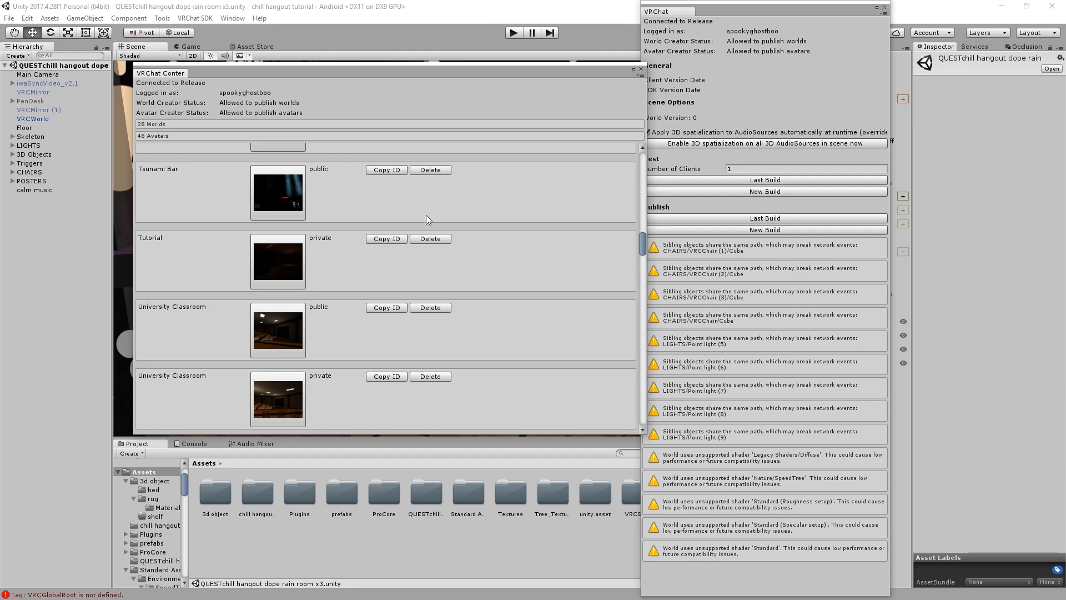
left_click(641, 70)
Detach the Quest scene's VRCWorld from its current blueprint ID and attach the blueprint ID copied from the PC scene
left_click_drag(729, 12, 498, 57)
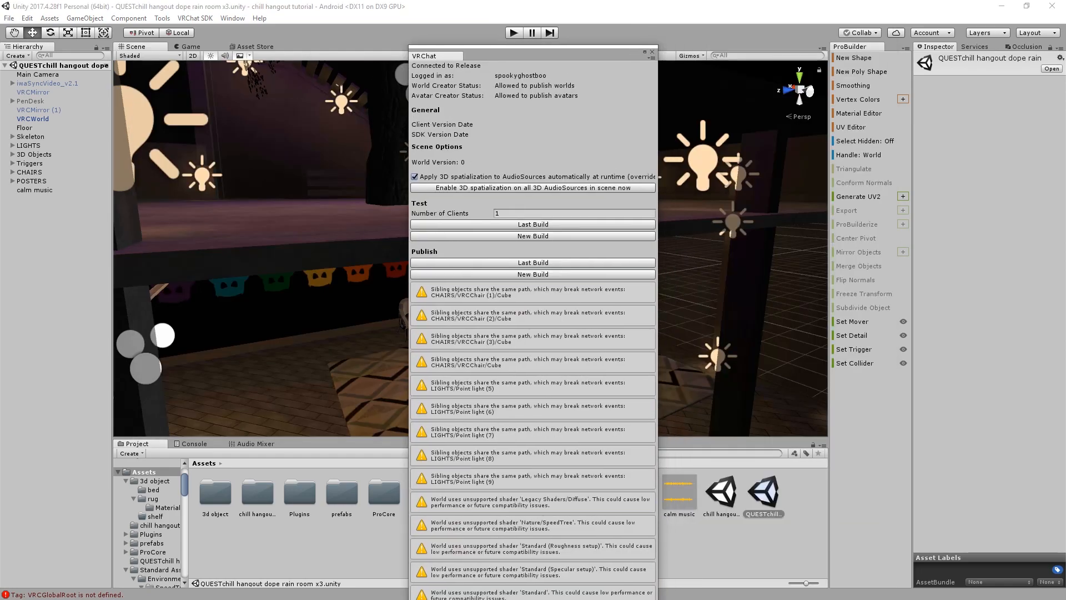
left_click(32, 118)
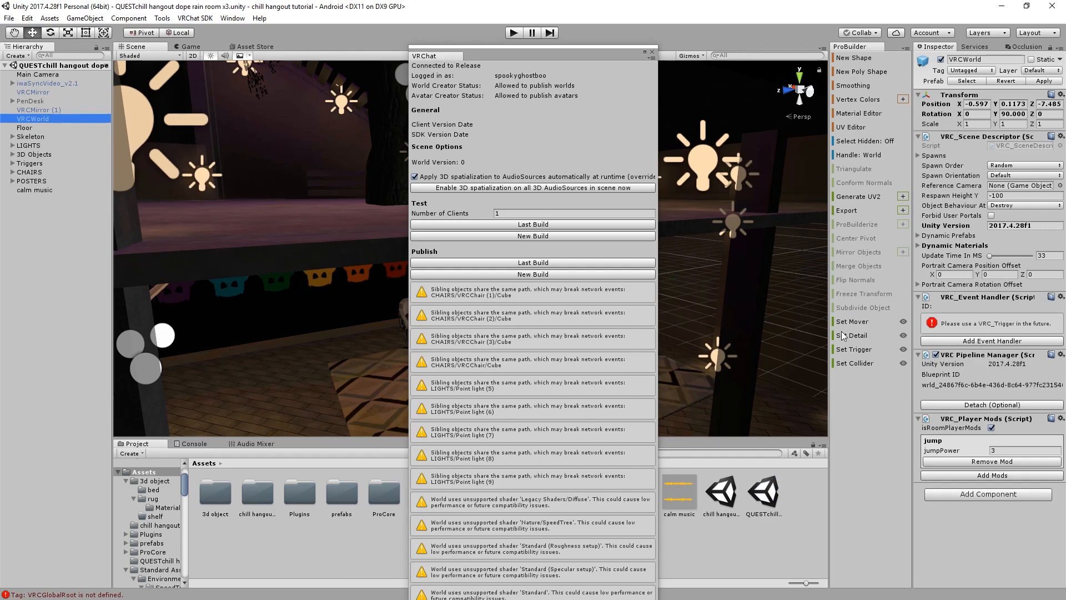
left_click(992, 427)
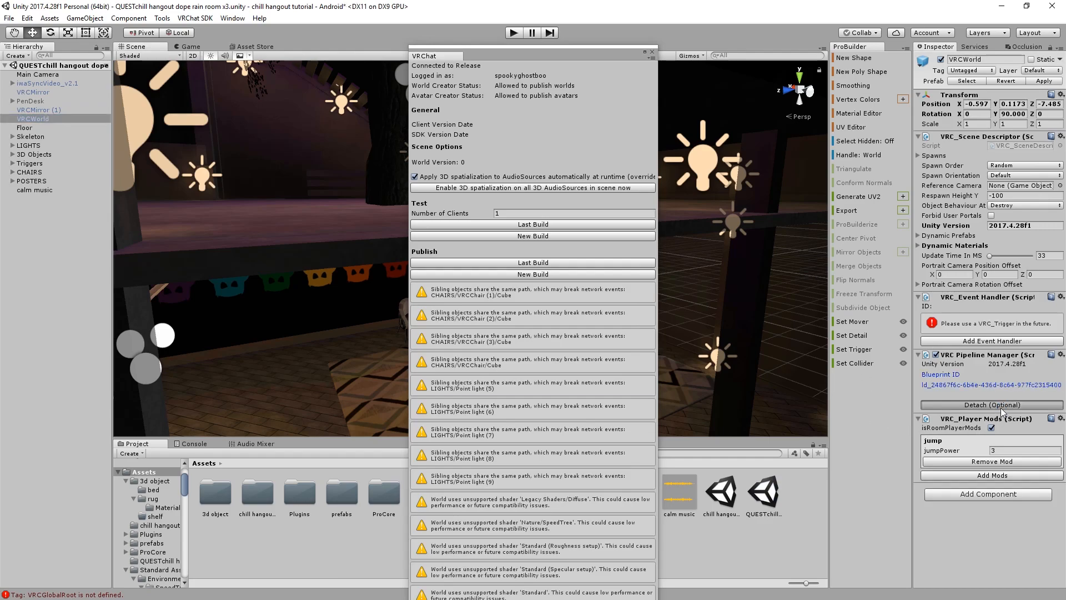
left_click(1001, 404)
left_click(1006, 373)
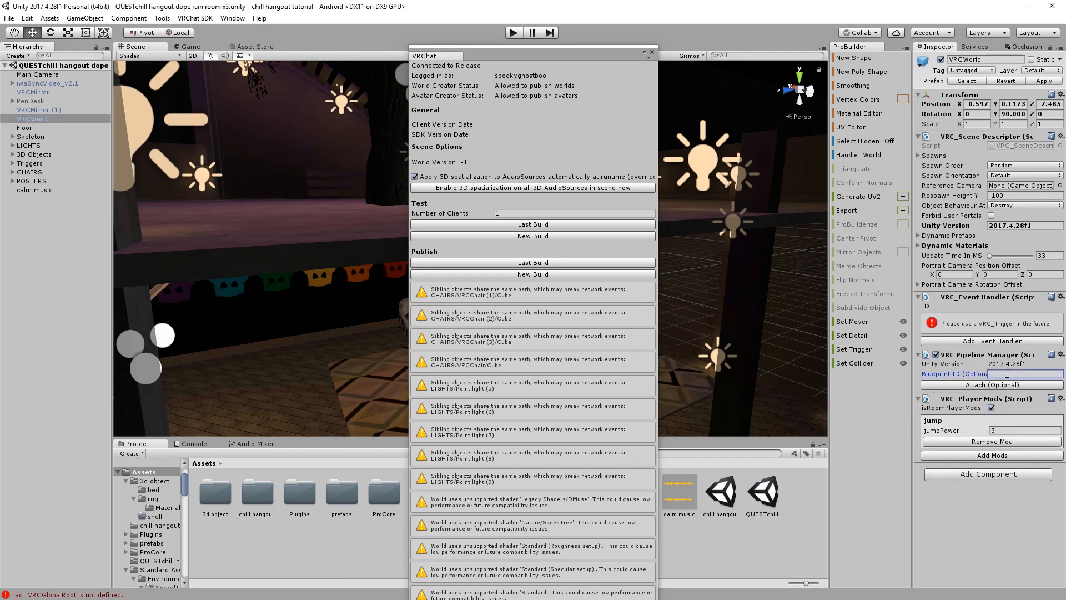
key("ctrl+v")
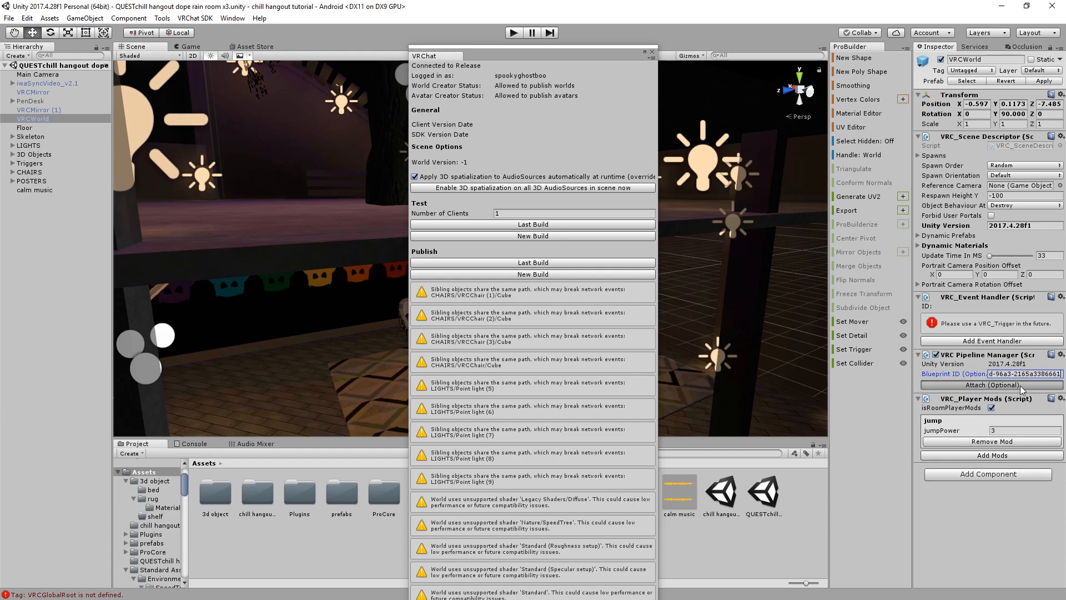
left_click(1007, 385)
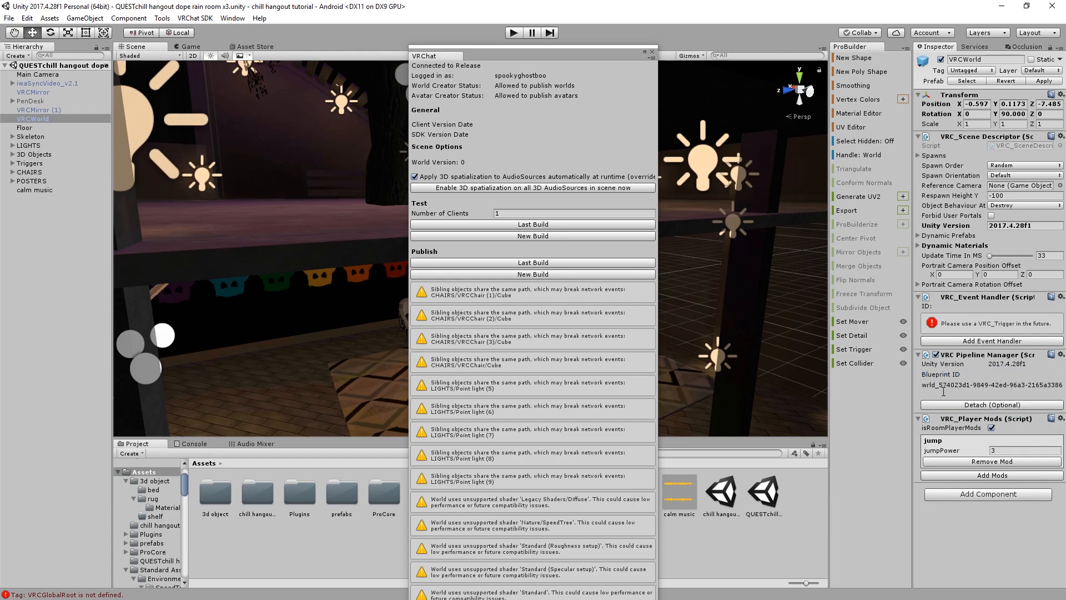
Publish a new Android build of the Quest scene, confirming the content rights and checking the active build platform before uploading it
left_click(565, 275)
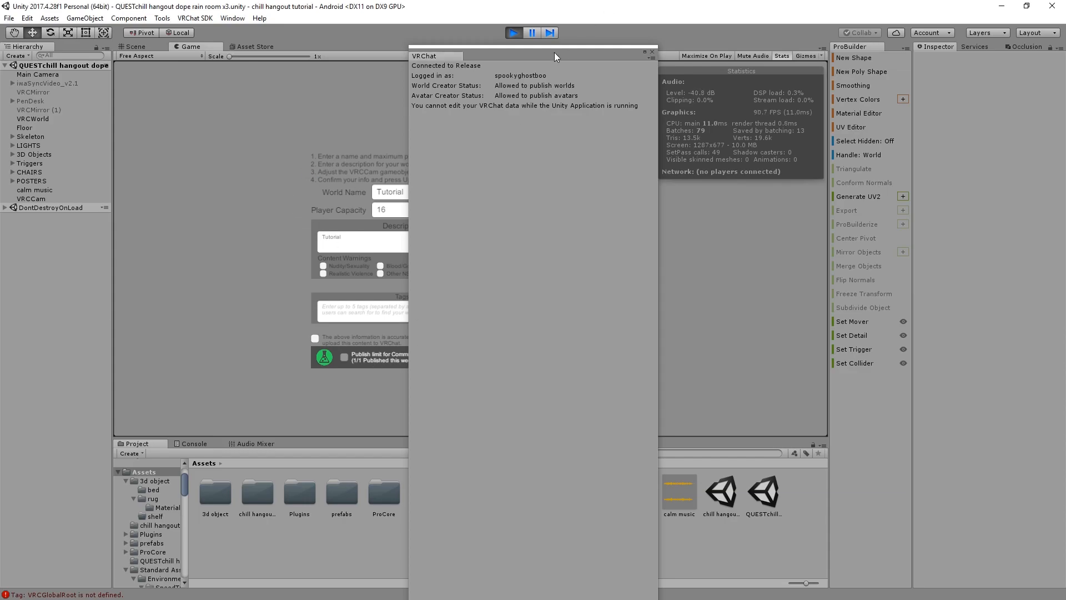
left_click_drag(554, 52, 735, 81)
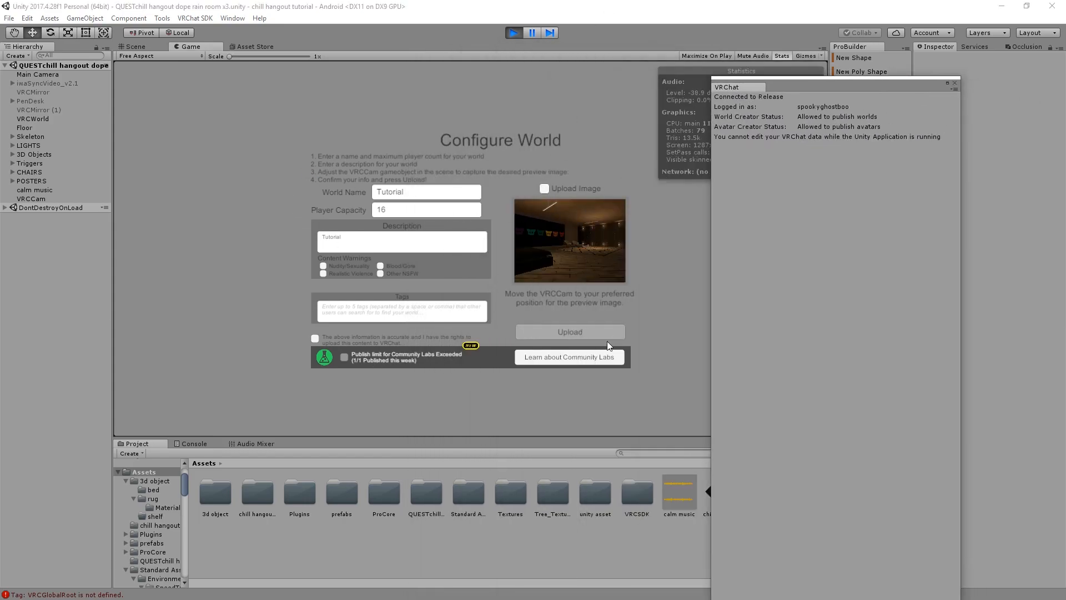
left_click(315, 339)
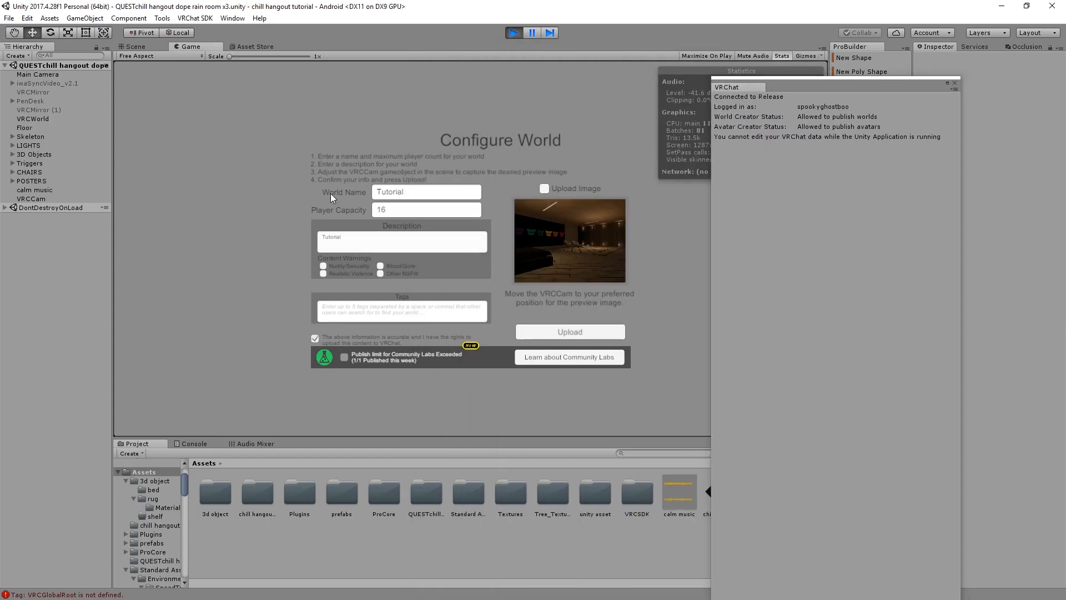
left_click(11, 19)
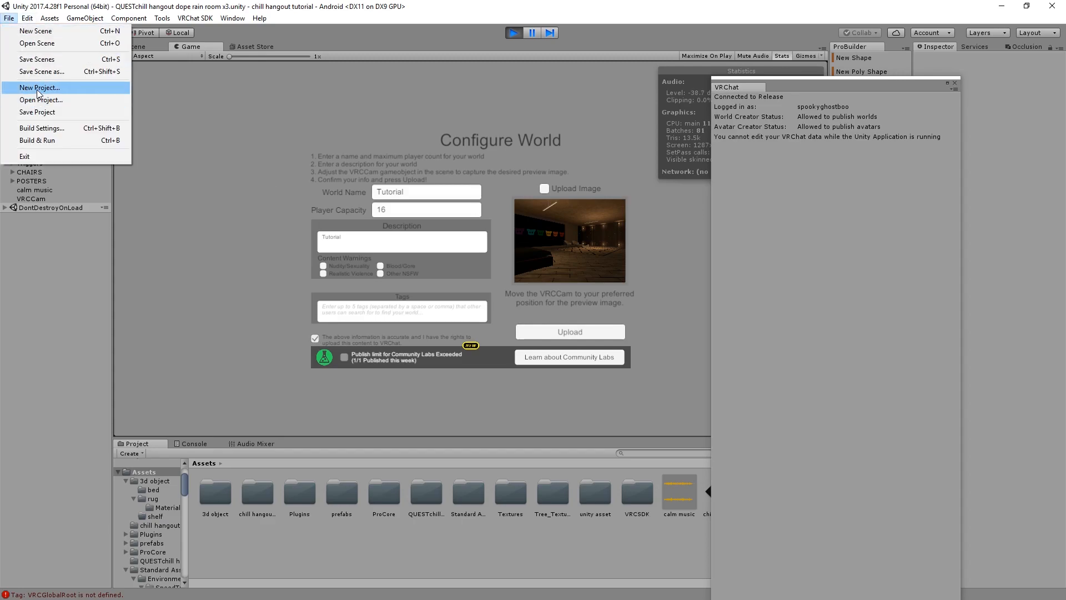
left_click(48, 128)
left_click(690, 94)
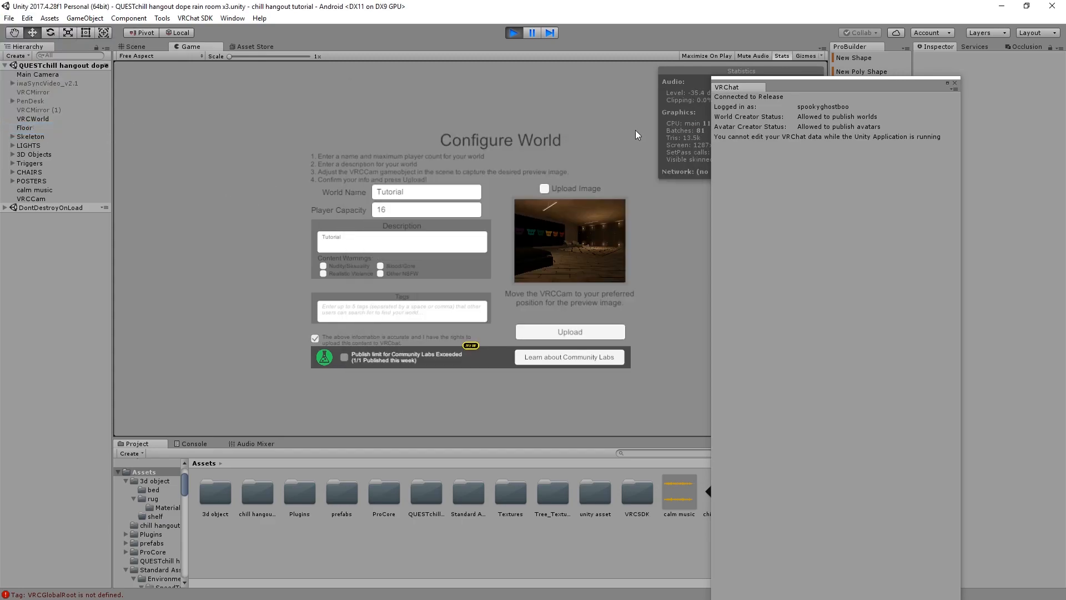
left_click(580, 327)
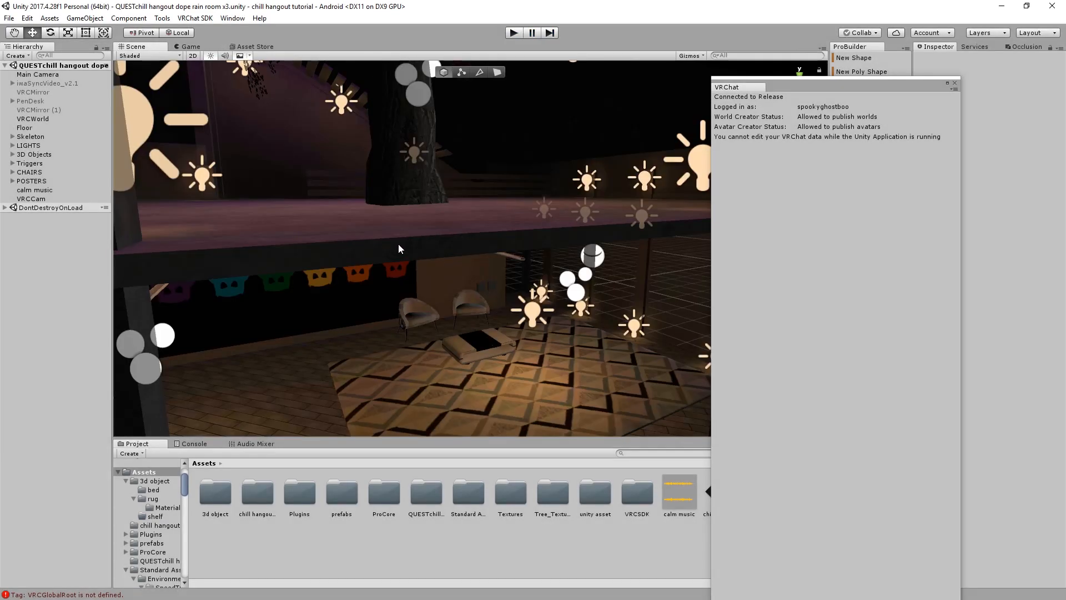
Close the VRChat build control panel and switch the project's target platform to PC, Mac & Linux Standalone
left_click_drag(778, 85, 700, 93)
left_click(876, 93)
right_click_drag(541, 186, 414, 245)
scroll(414, 244, "down", 3)
left_click(8, 18)
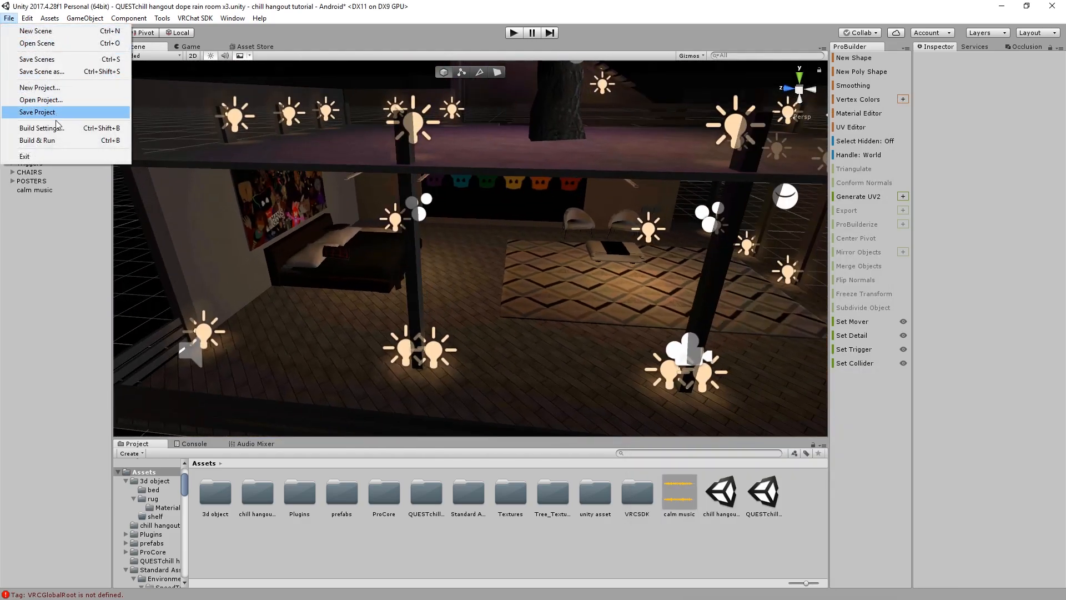
left_click(56, 132)
left_click(412, 220)
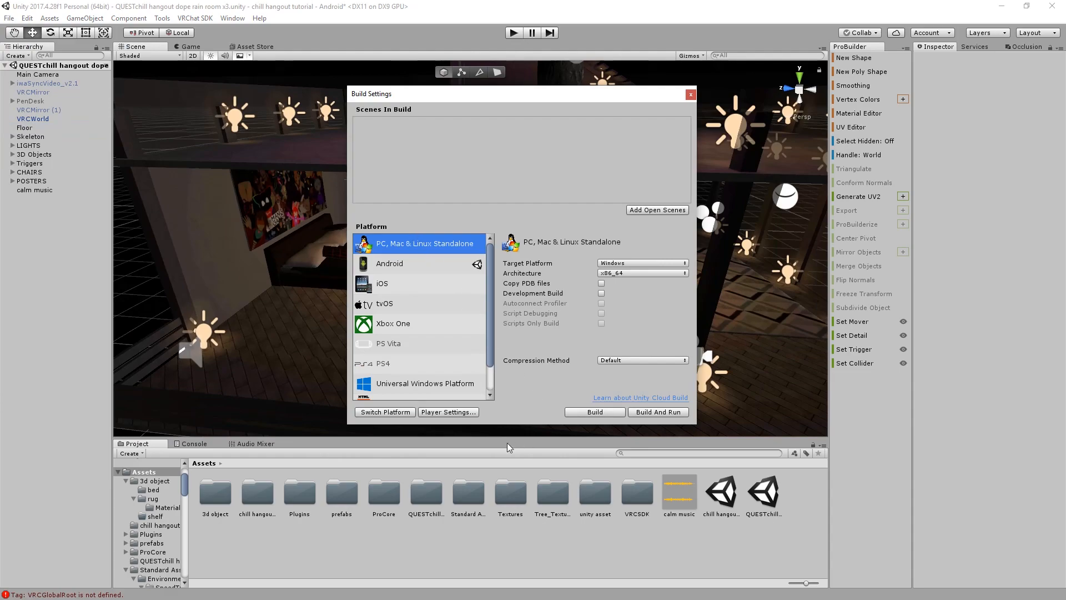
left_click(380, 411)
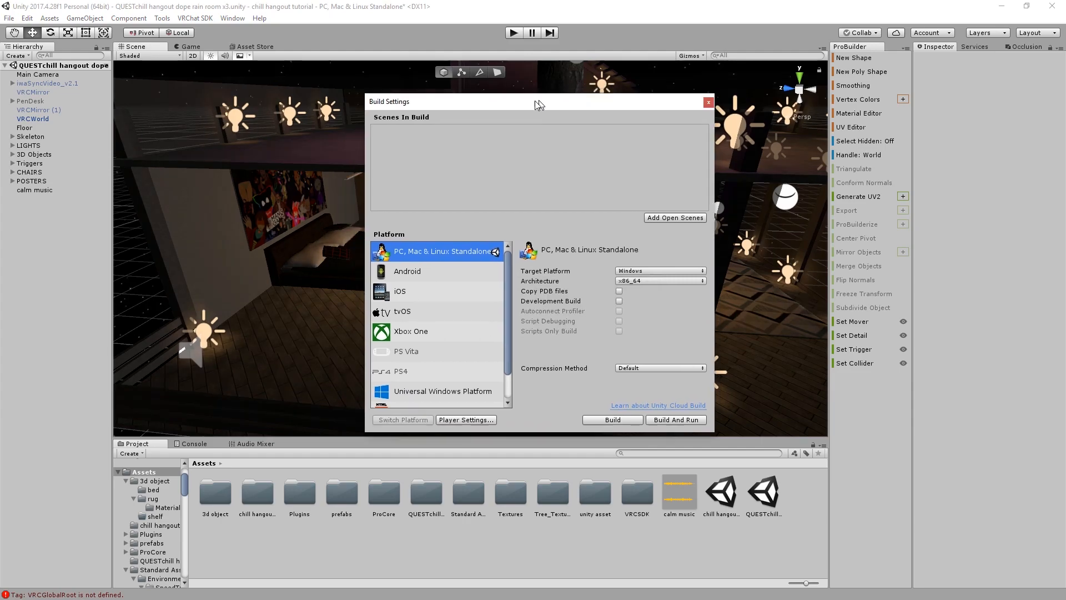
left_click(683, 78)
Open the chill hangout dope rain room x2 scene and show the VRChat SDK build control panel
right_click_drag(599, 139, 393, 189)
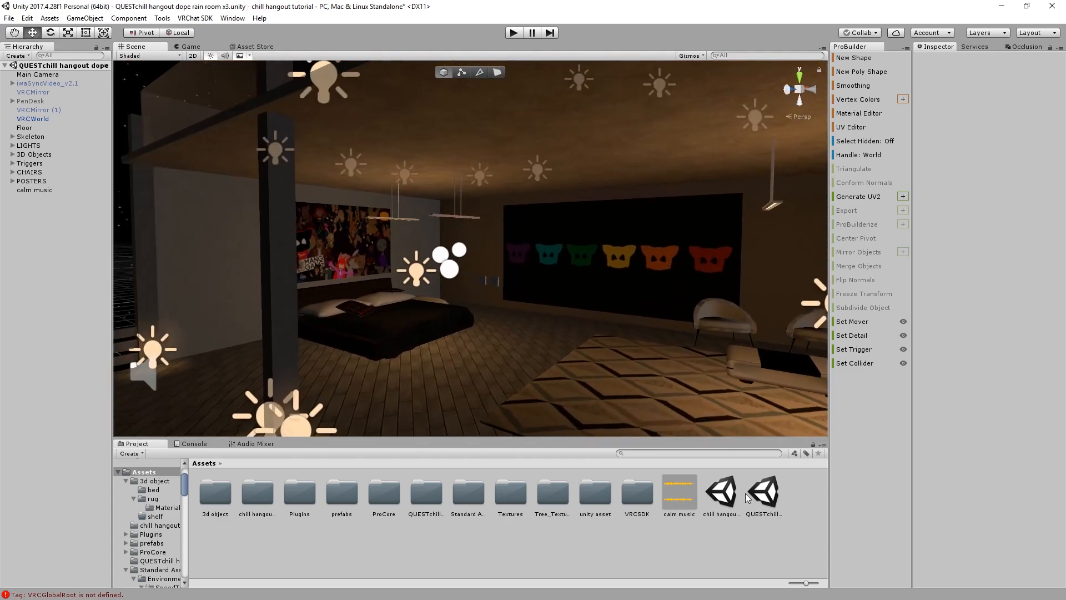
double_click(721, 491)
left_click(514, 328)
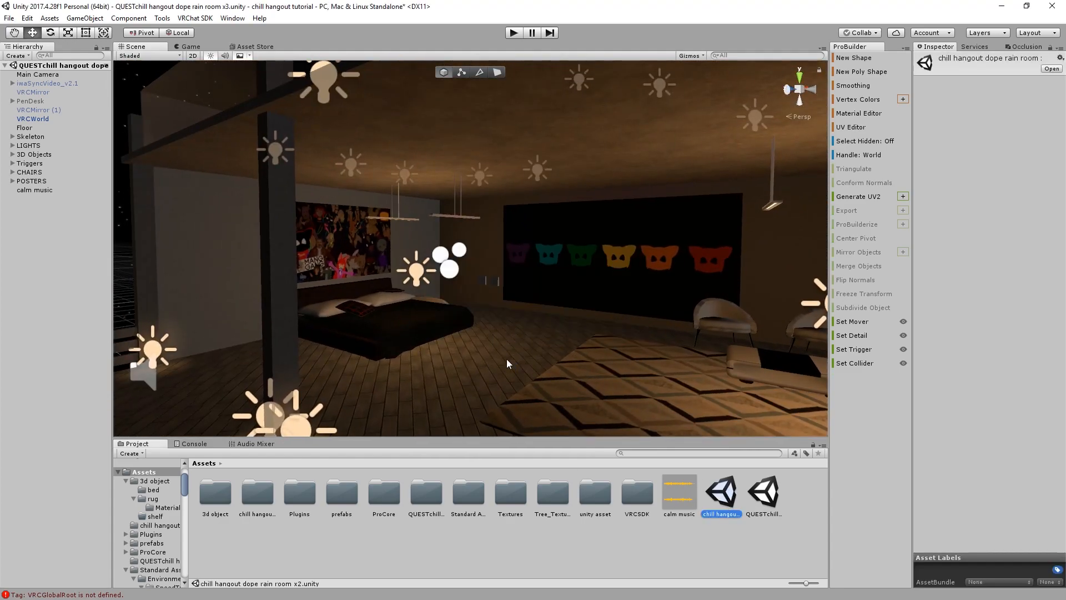
right_click_drag(322, 319, 510, 329)
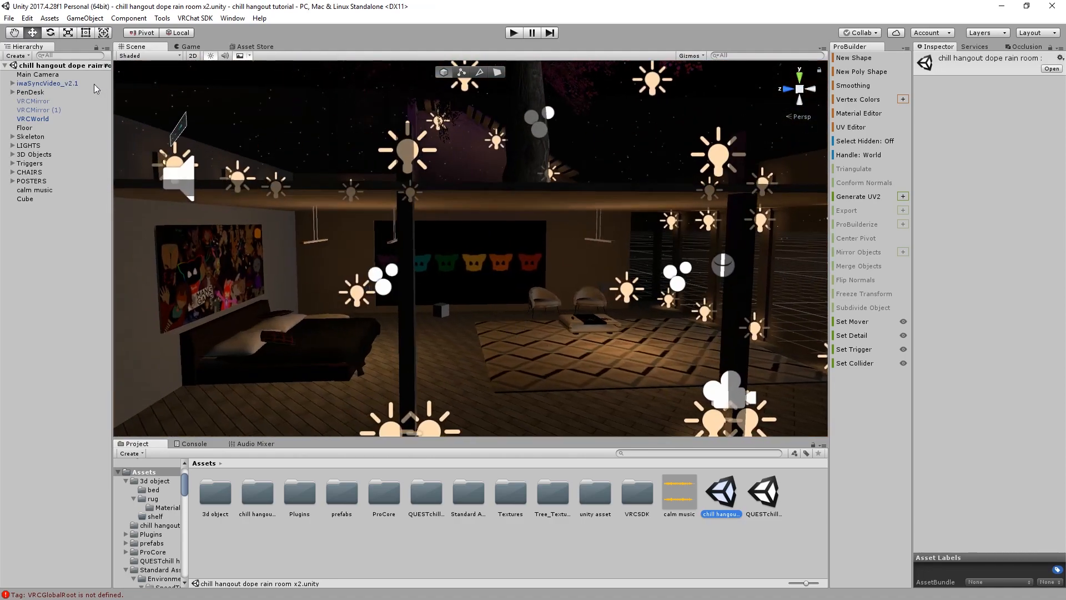
left_click(9, 17)
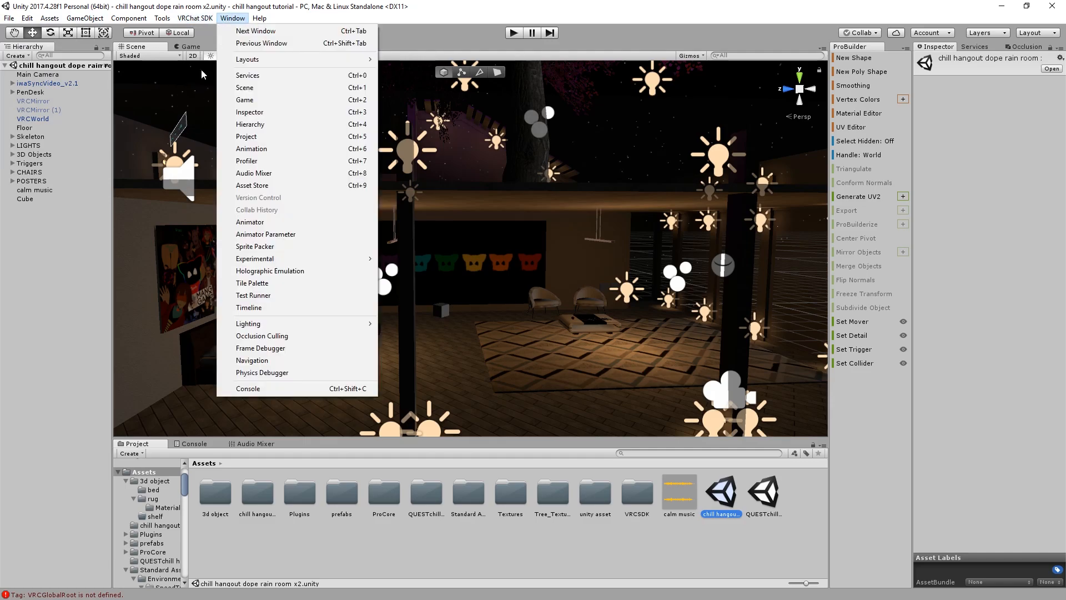
mouse_move(209, 20)
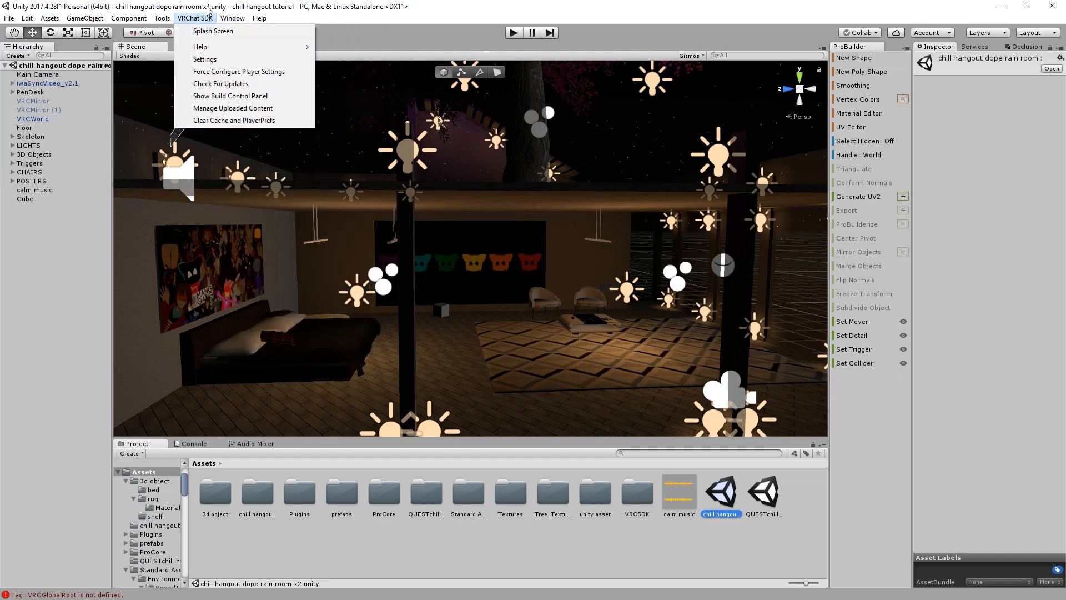
left_click(250, 97)
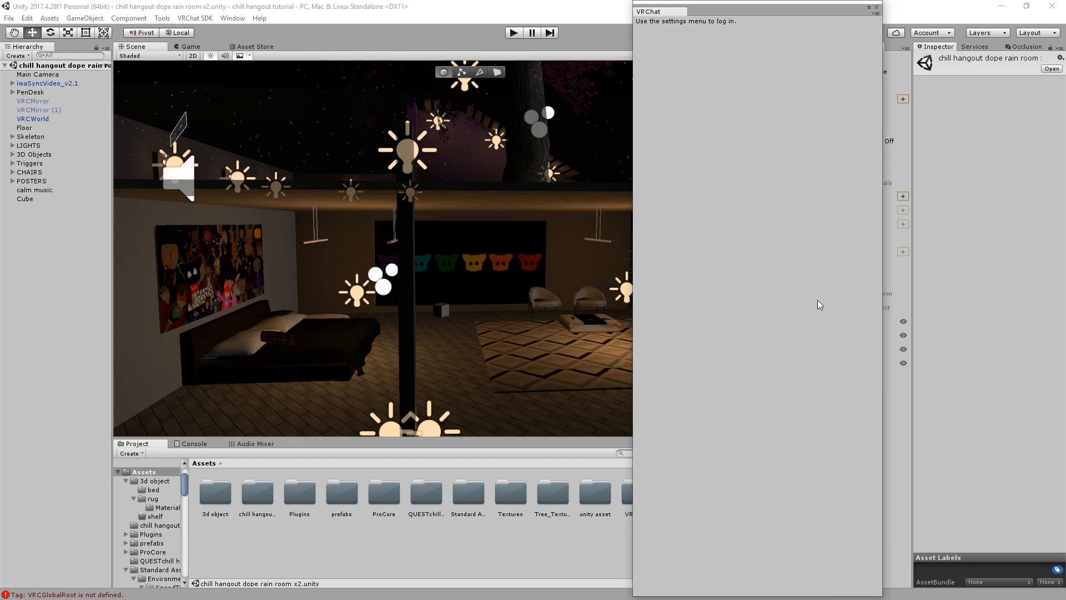
left_click(200, 19)
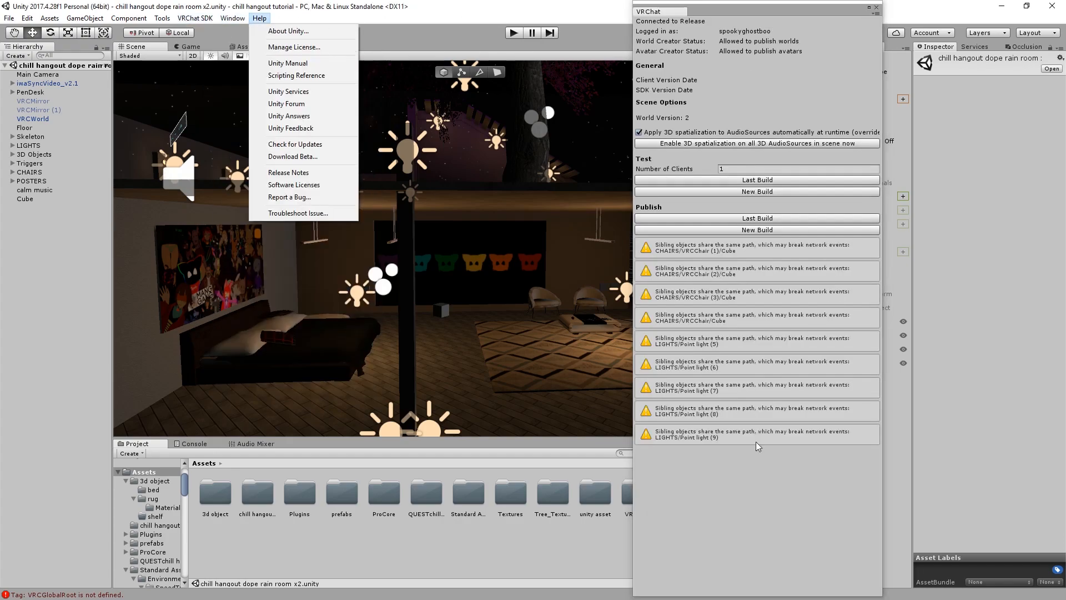
left_click(775, 412)
Publish a new PC build of the chill hangout scene, confirm the content rights and start the upload
left_click(775, 230)
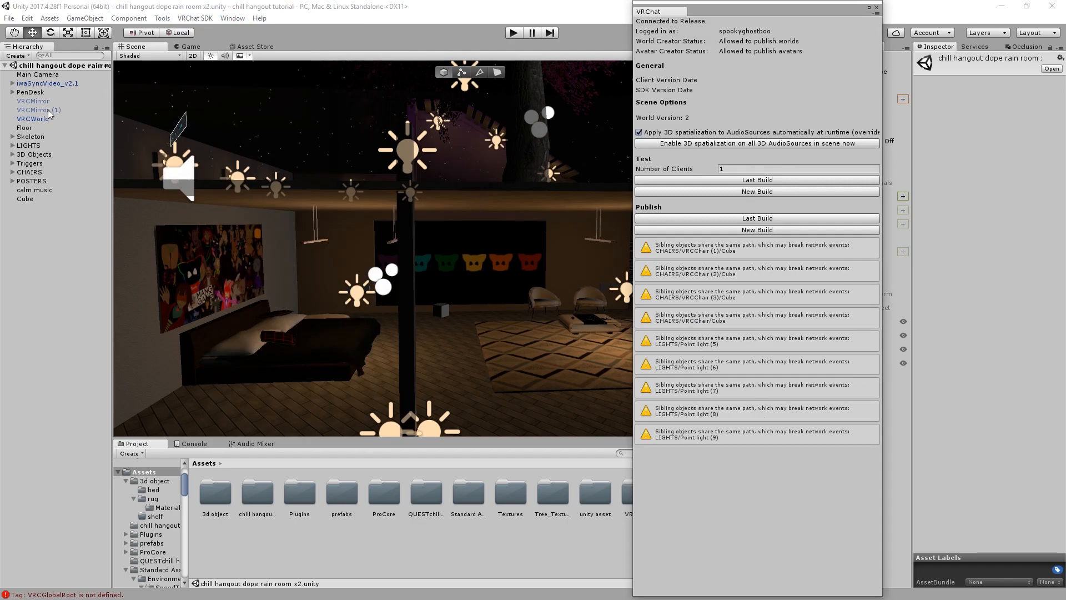
left_click(762, 231)
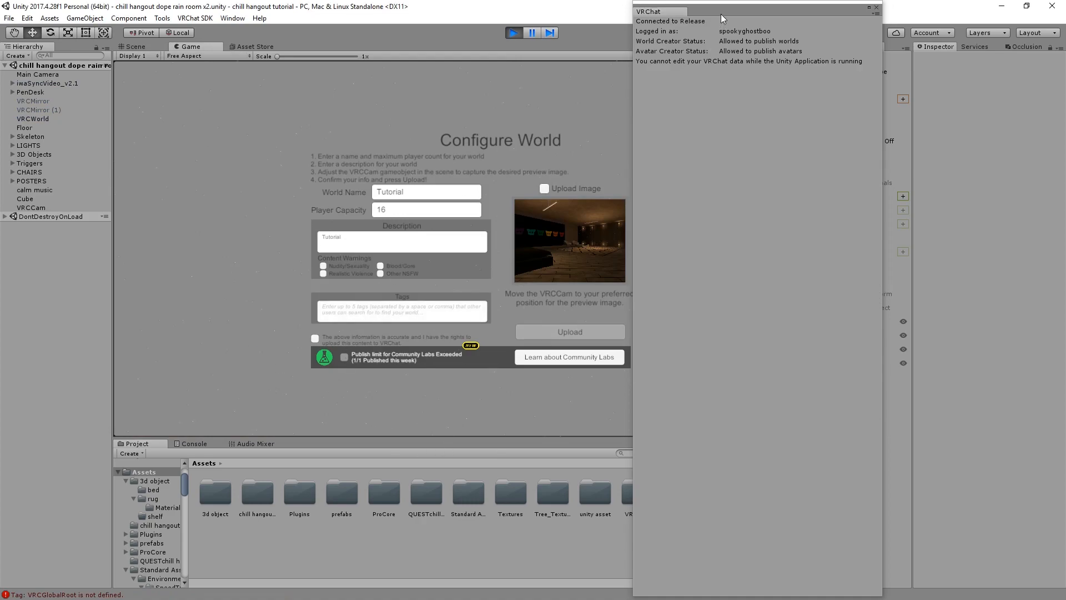
left_click_drag(720, 14, 797, 28)
left_click(314, 338)
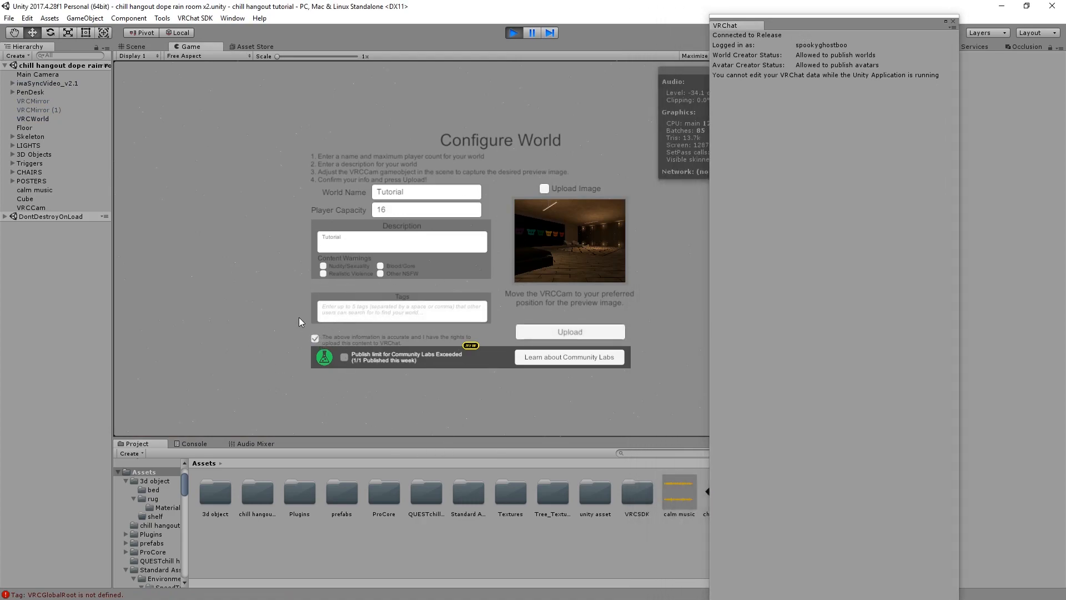
left_click(572, 331)
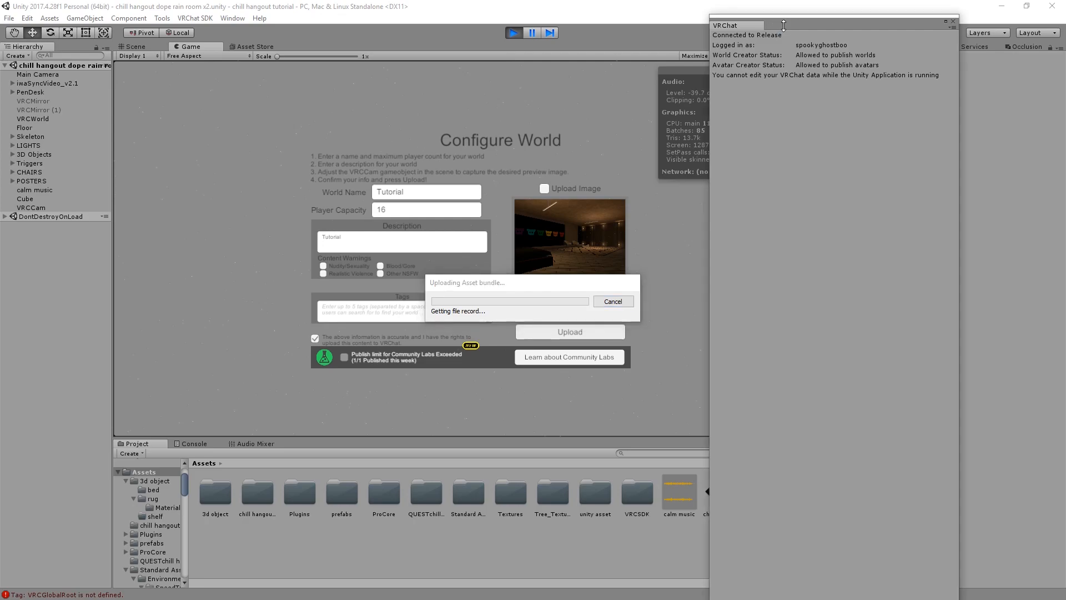